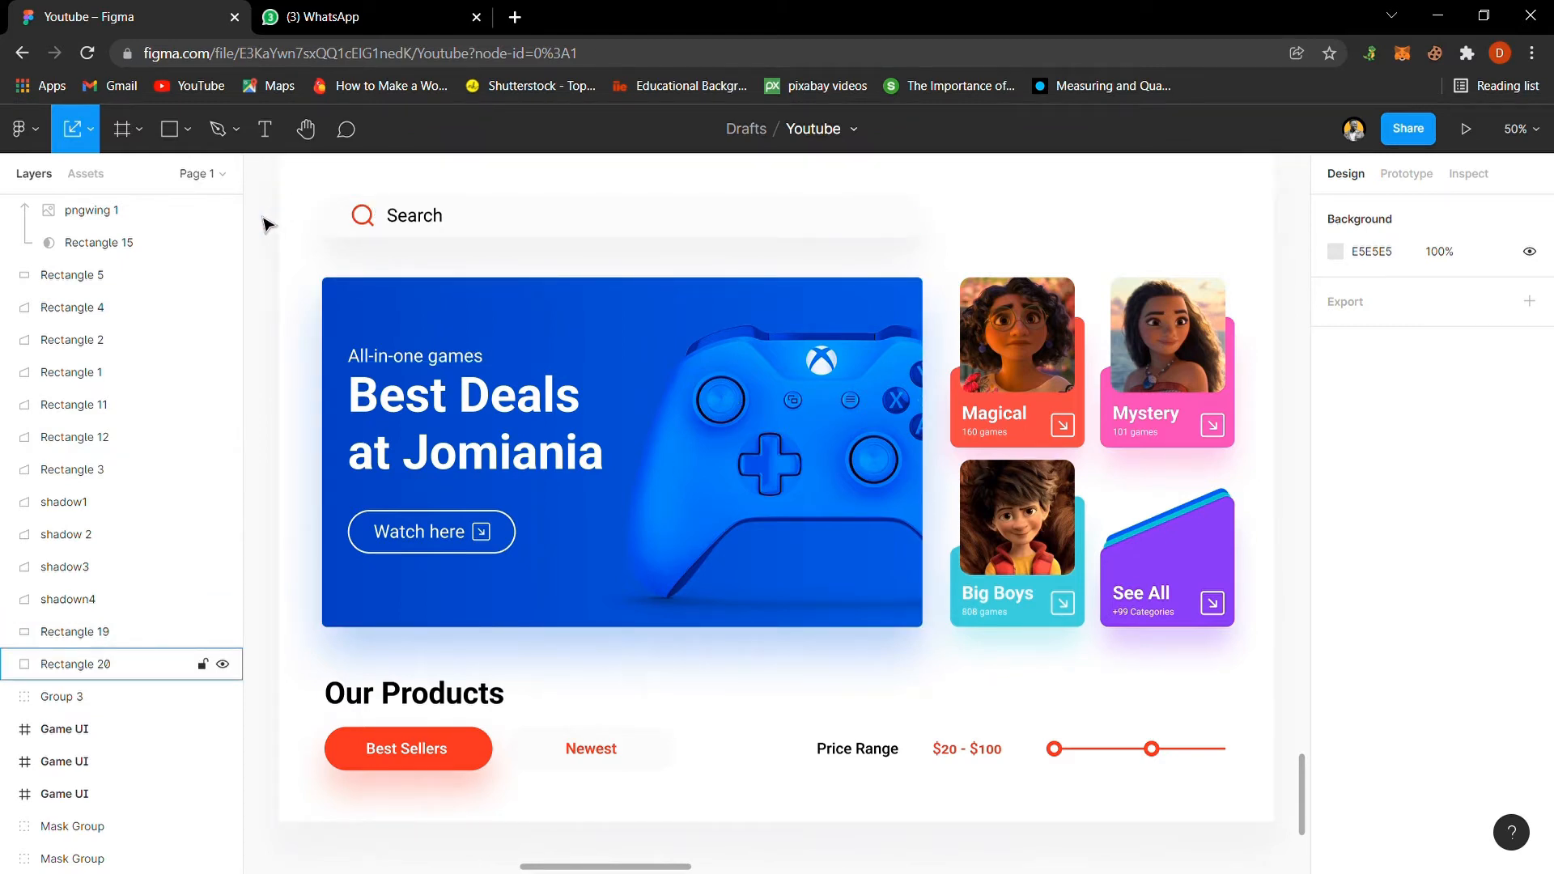
Step: Undo the latest changes until the style guide of icons, colour swatches, text samples and images beside the mockup is restored
{"action": "key", "text": "shift+0"}
{"action": "key", "text": "minus"}
{"action": "key", "text": "minus"}
{"action": "key", "text": "minus"}
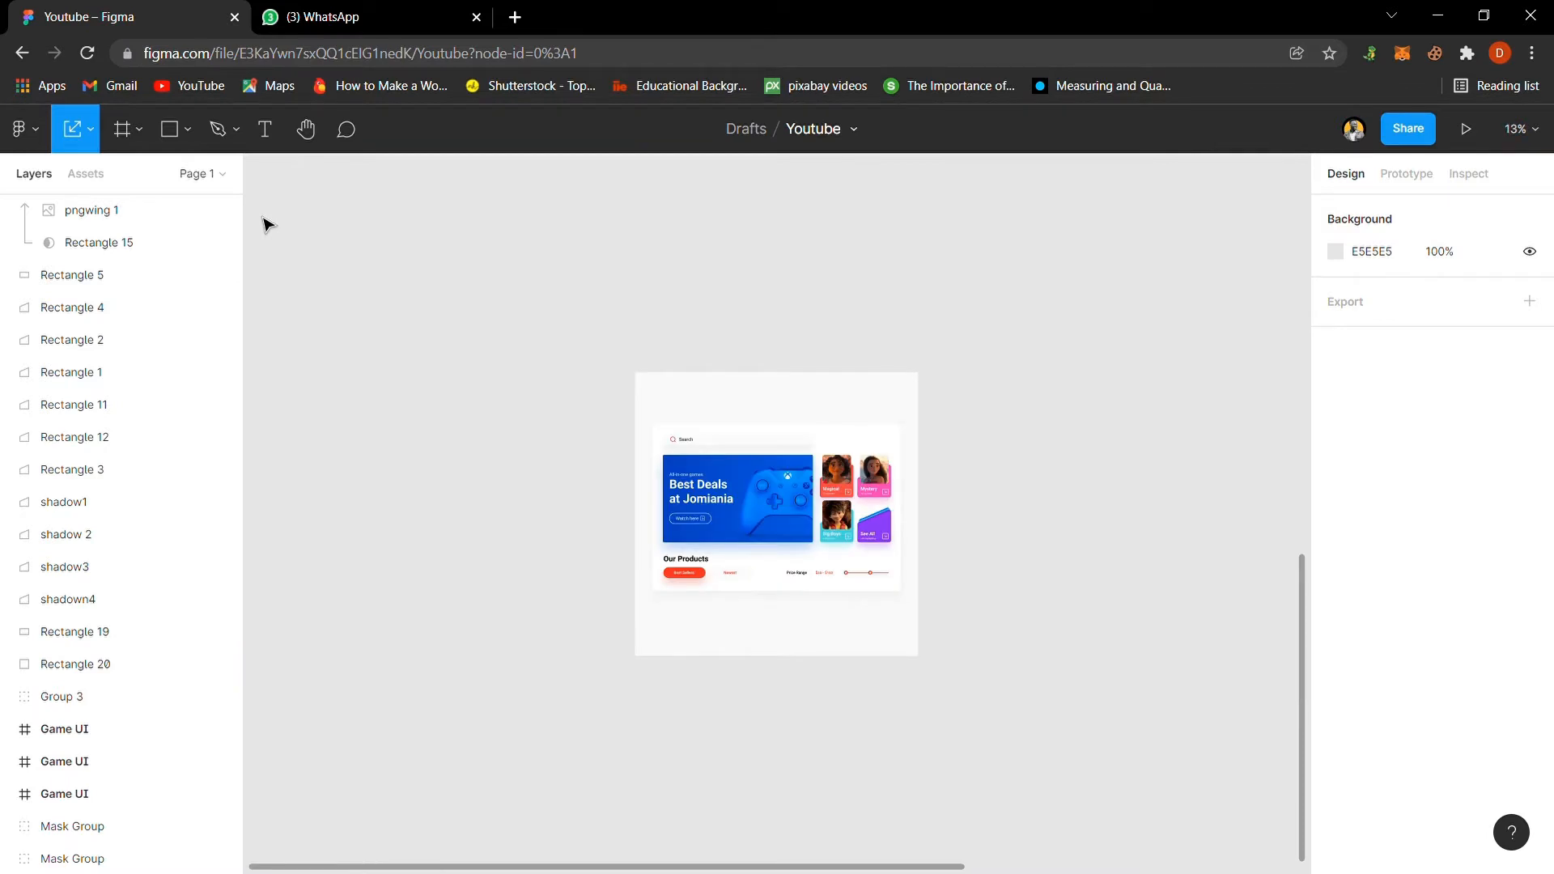
{"action": "key", "text": "ctrl+z"}
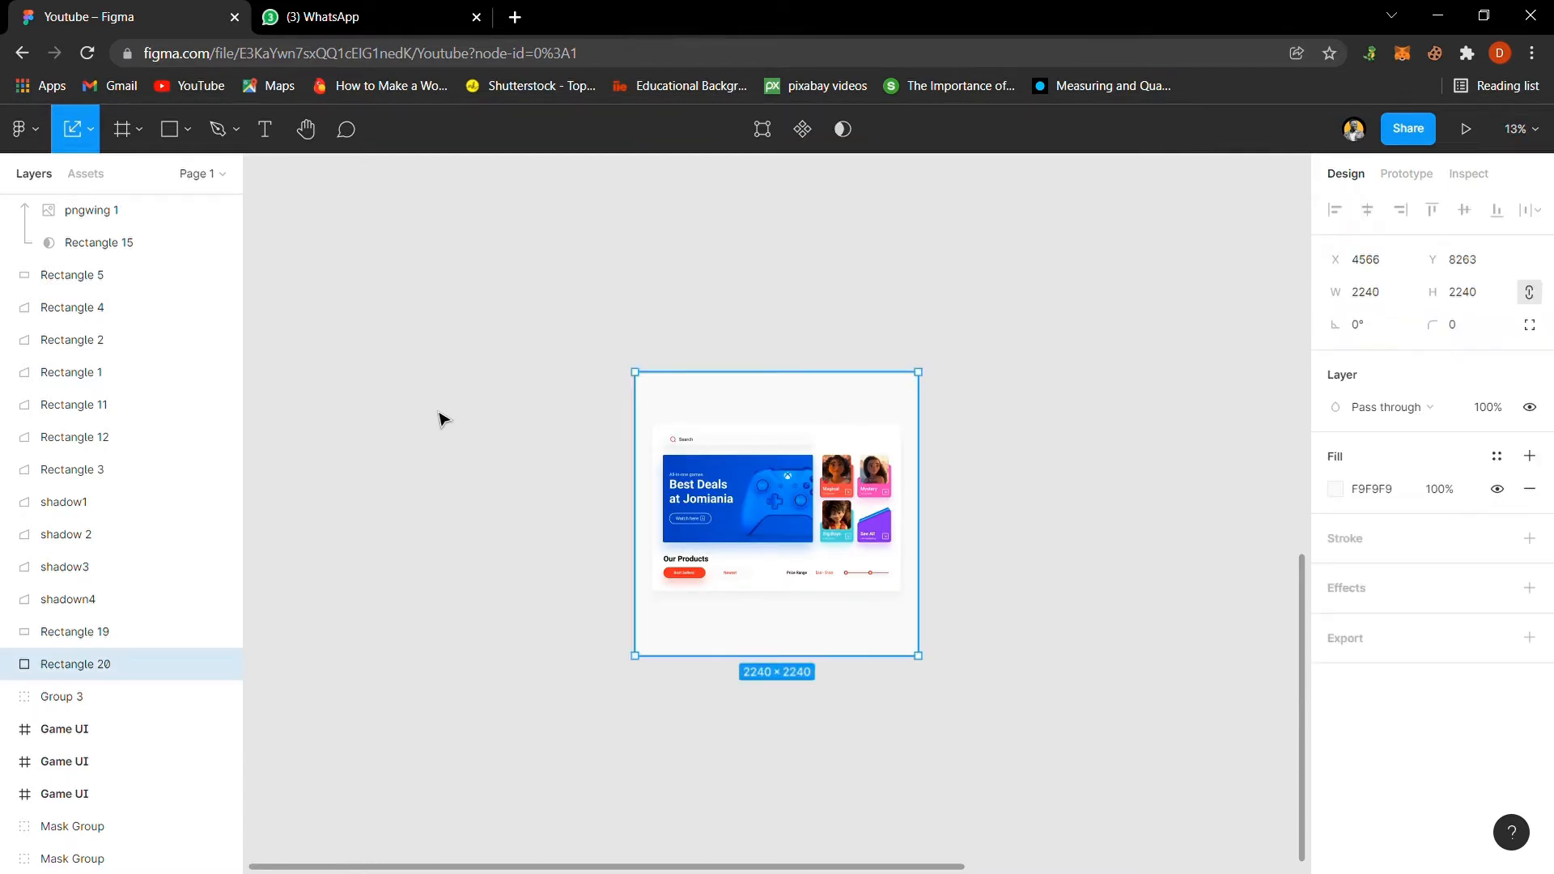
{"action": "key", "text": "ctrl+z"}
{"action": "key", "text": "ctrl+z"}
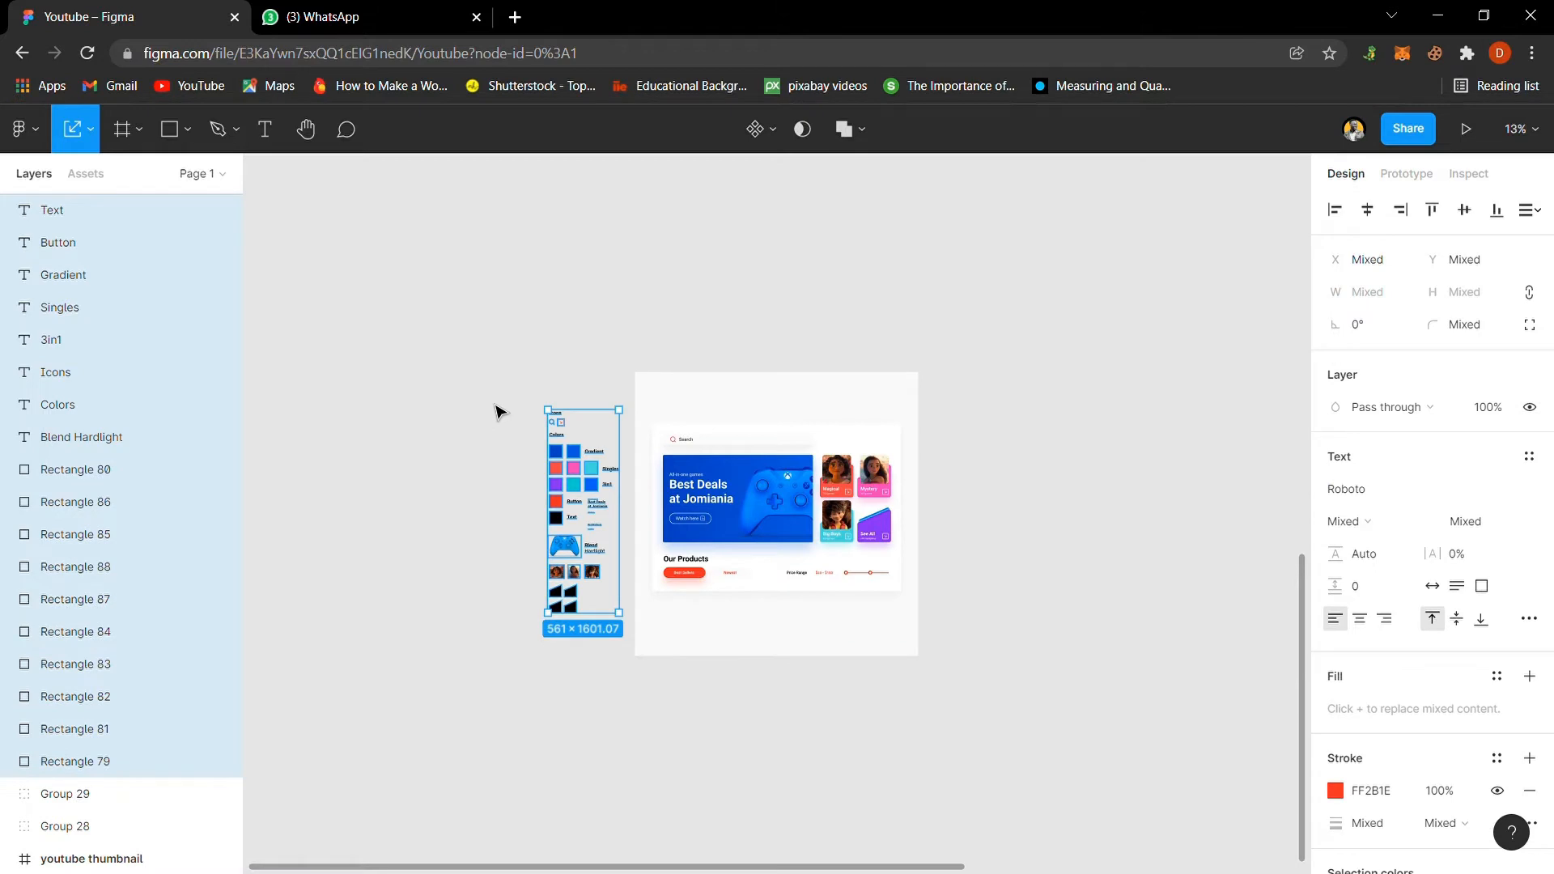
{"action": "key", "text": "shift+2"}
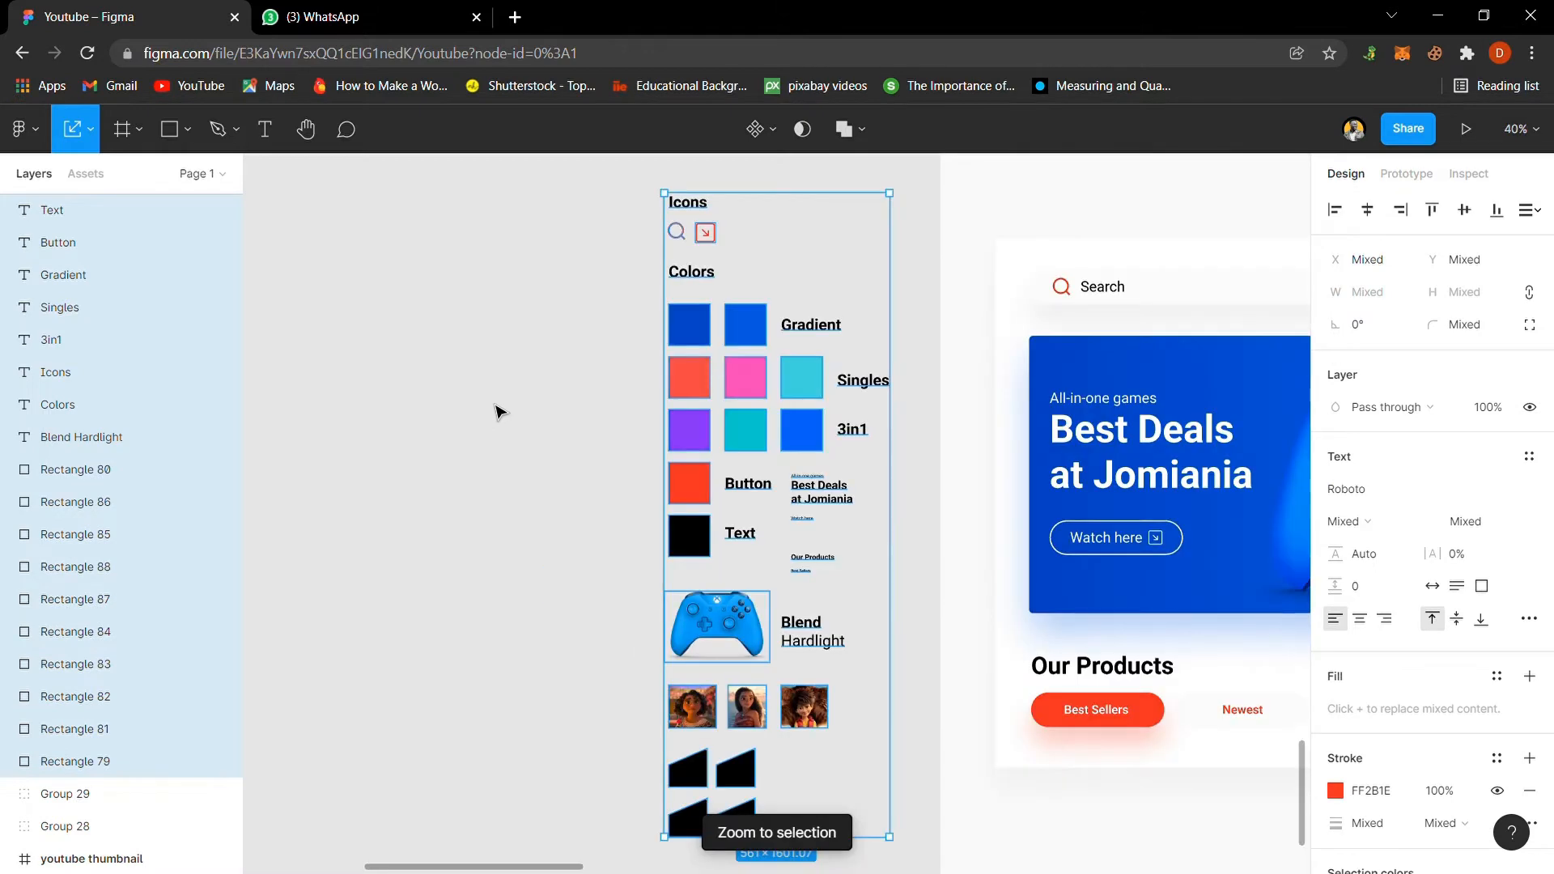
{"action": "left_click", "coordinate": [555, 321]}
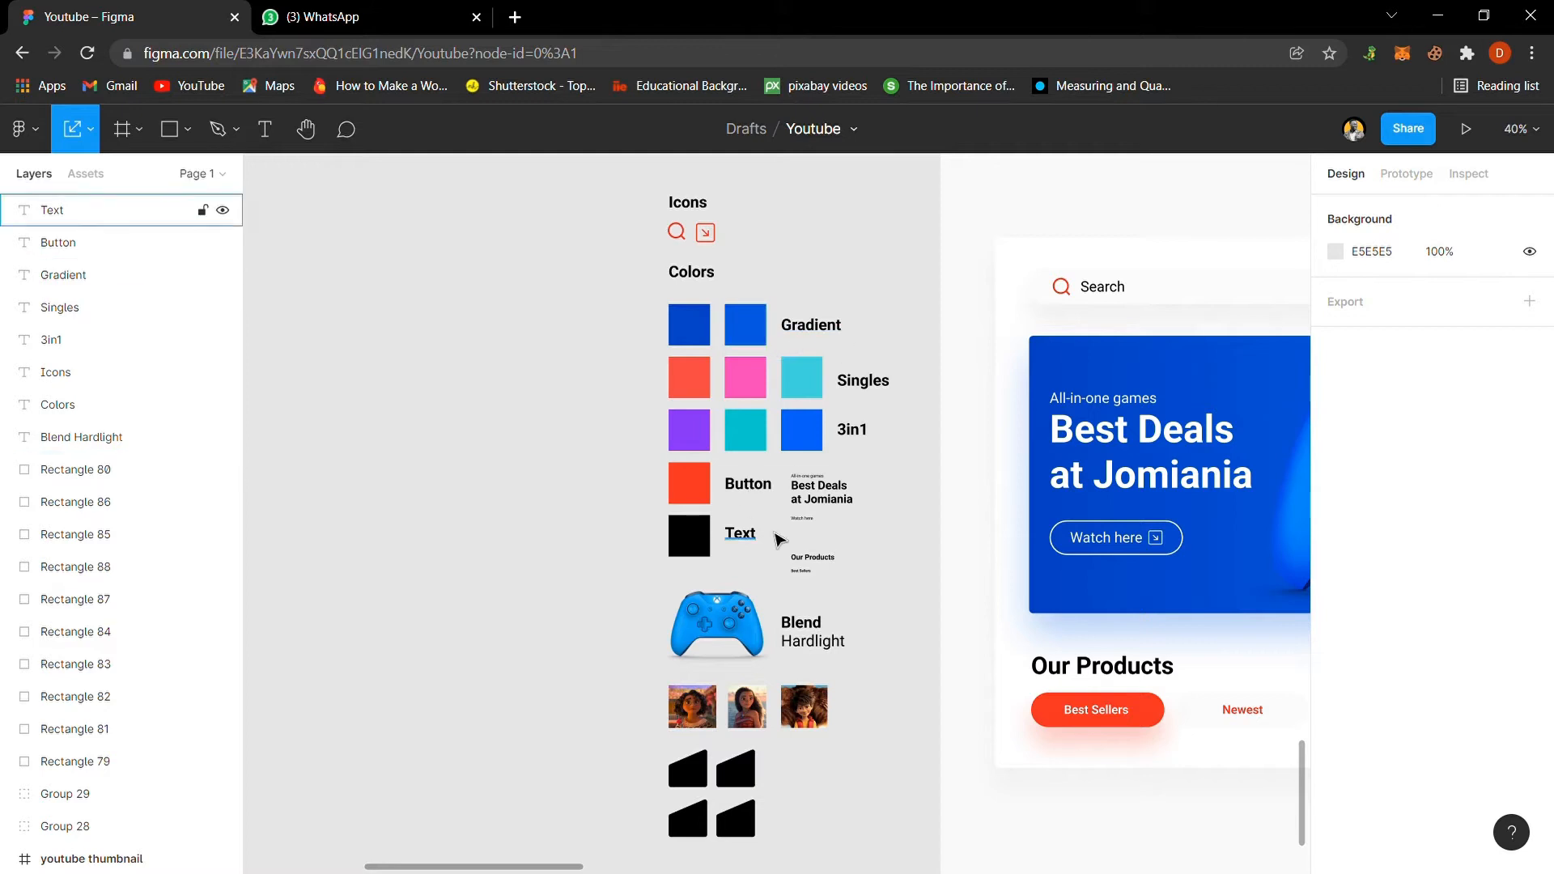
Step: Move the finished game UI mockup together with its square background away from the style guide, to X 7686
{"action": "scroll", "coordinate": [729, 647], "scroll_direction": "down", "scroll_amount": 1}
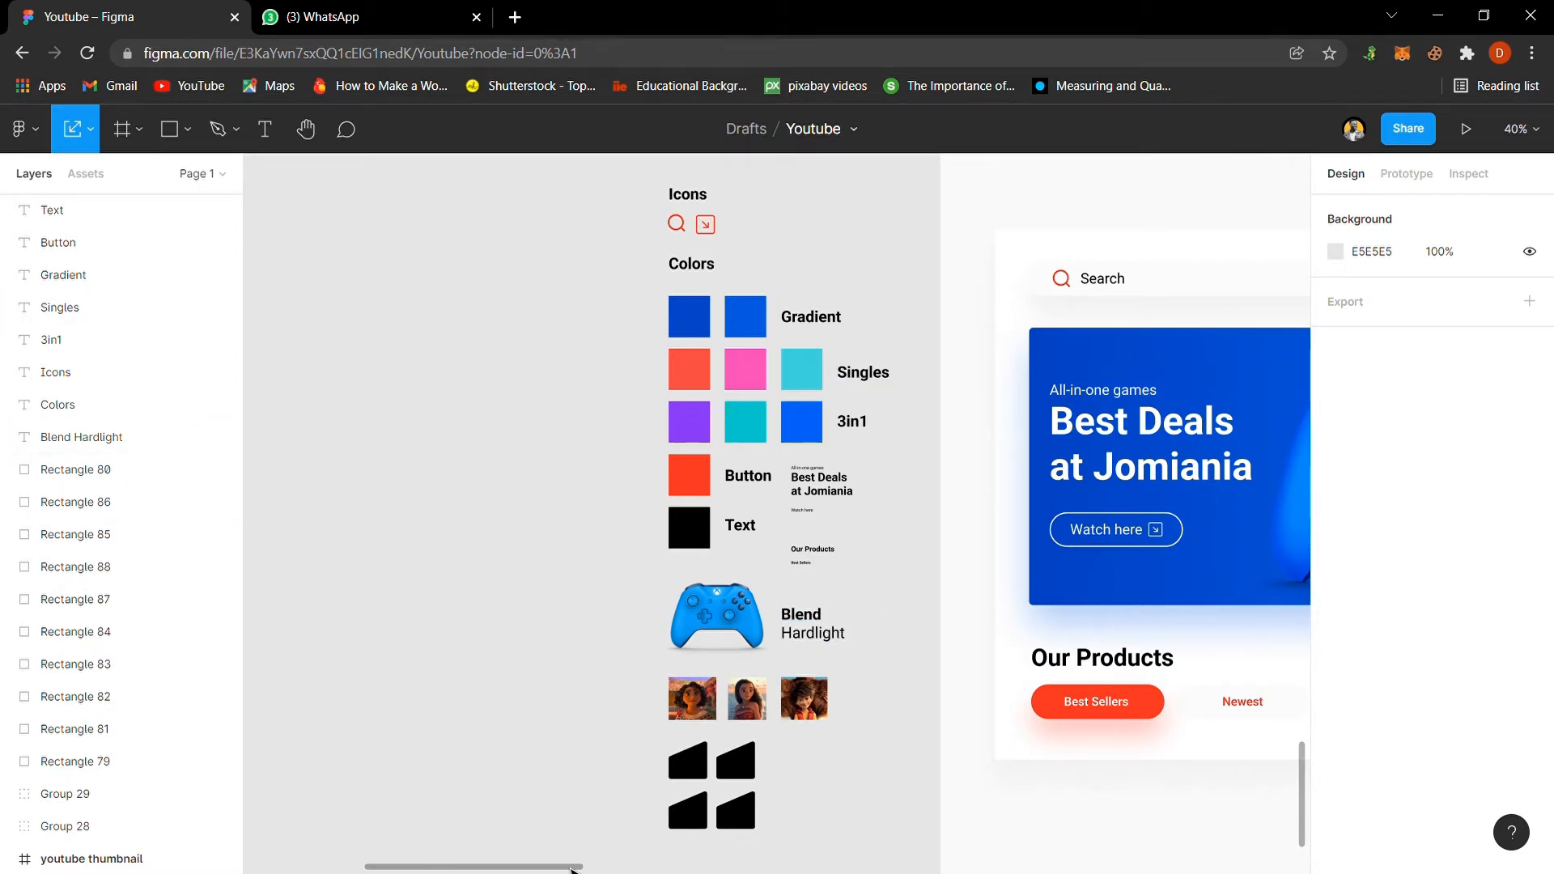
{"action": "left_click_drag", "start_coordinate": [571, 868], "coordinate": [602, 868]}
{"action": "left_click", "coordinate": [819, 816]}
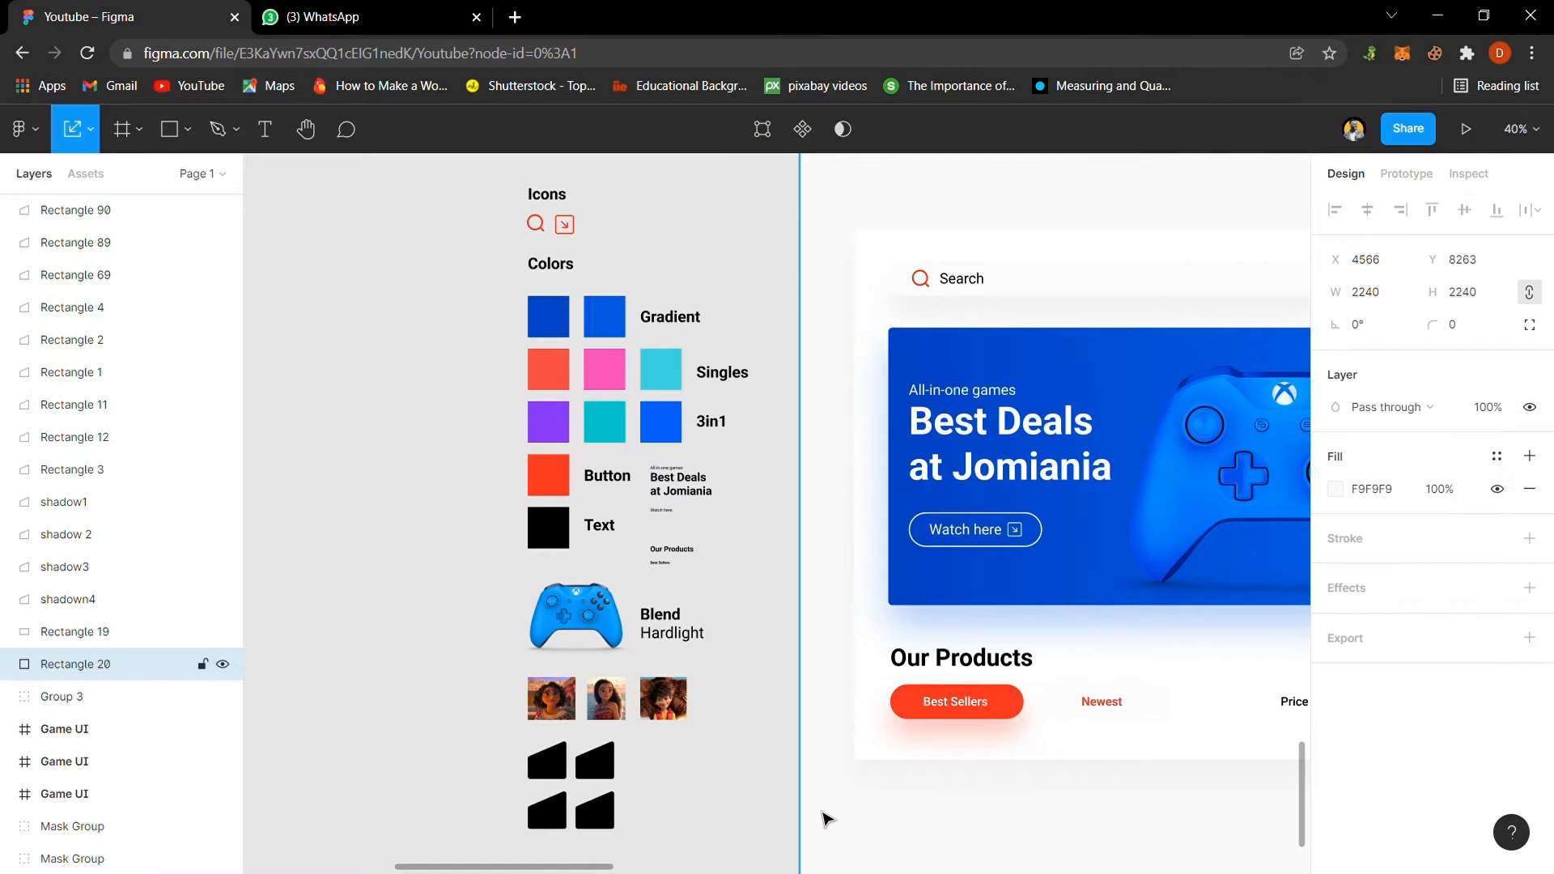
{"action": "key", "text": "shift+2"}
{"action": "key", "text": "ctrl+minus"}
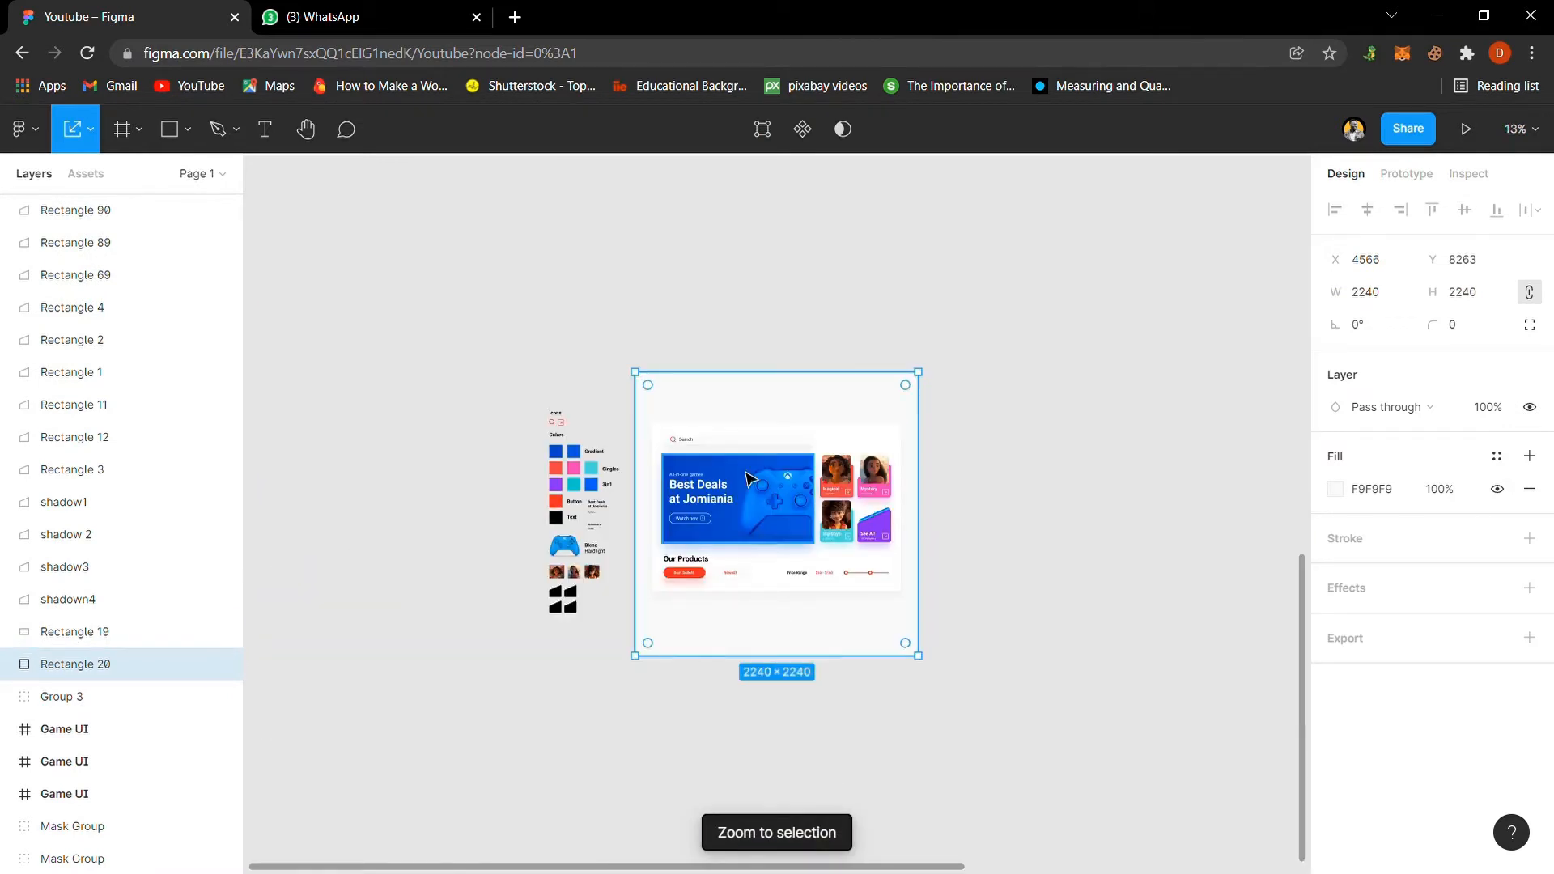
{"action": "left_click_drag", "start_coordinate": [1000, 357], "coordinate": [1059, 641]}
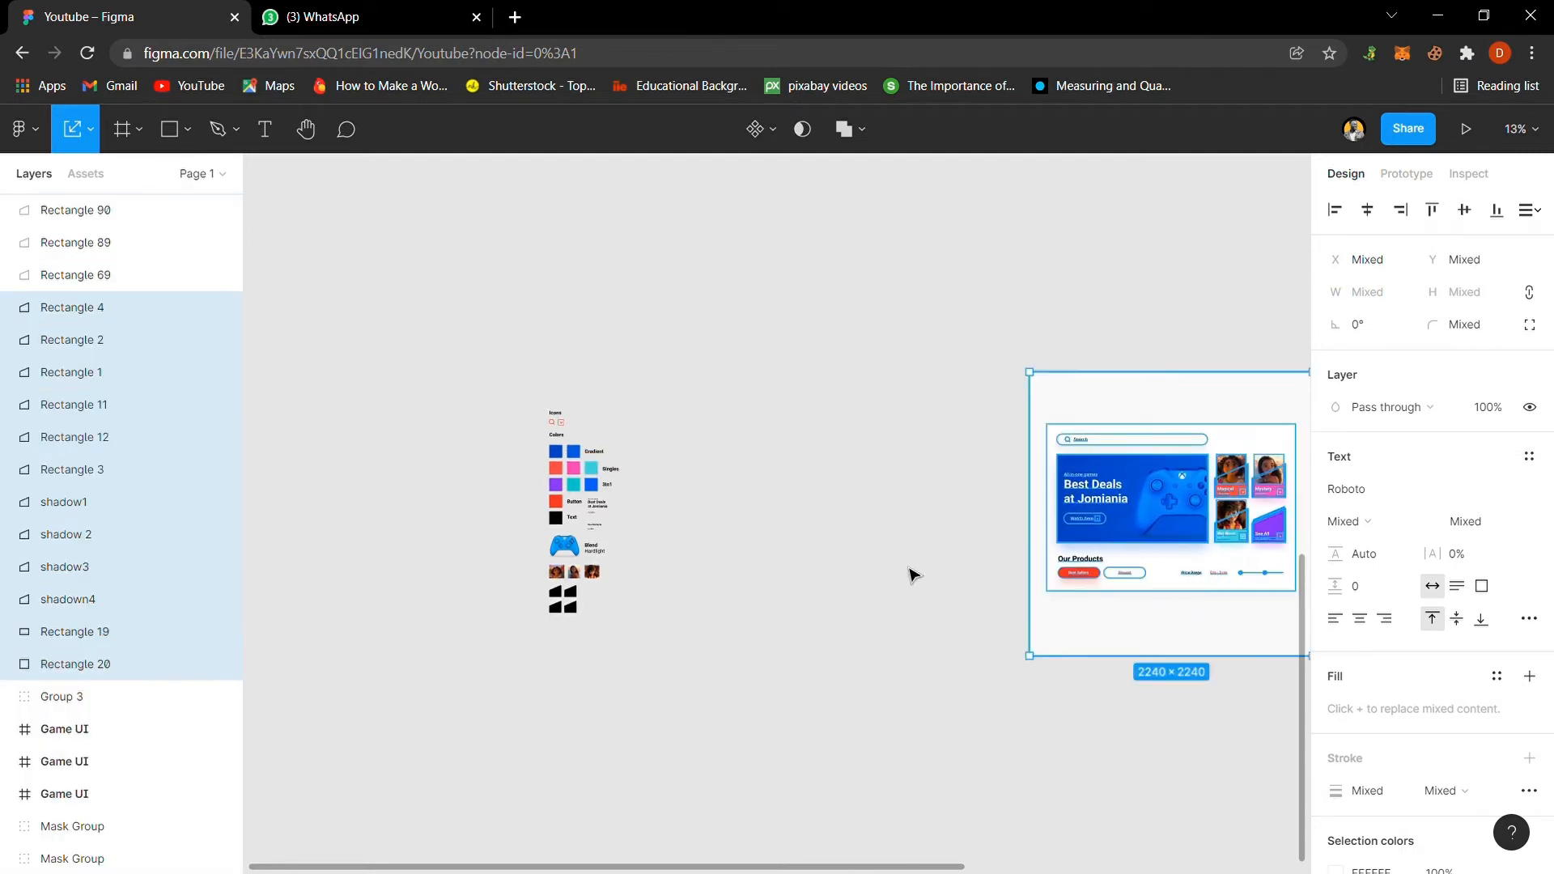
Step: Place a MacBook Pro 16" frame beside the style guide, enlarged to about 1880 × 1213
{"action": "left_click", "coordinate": [123, 128]}
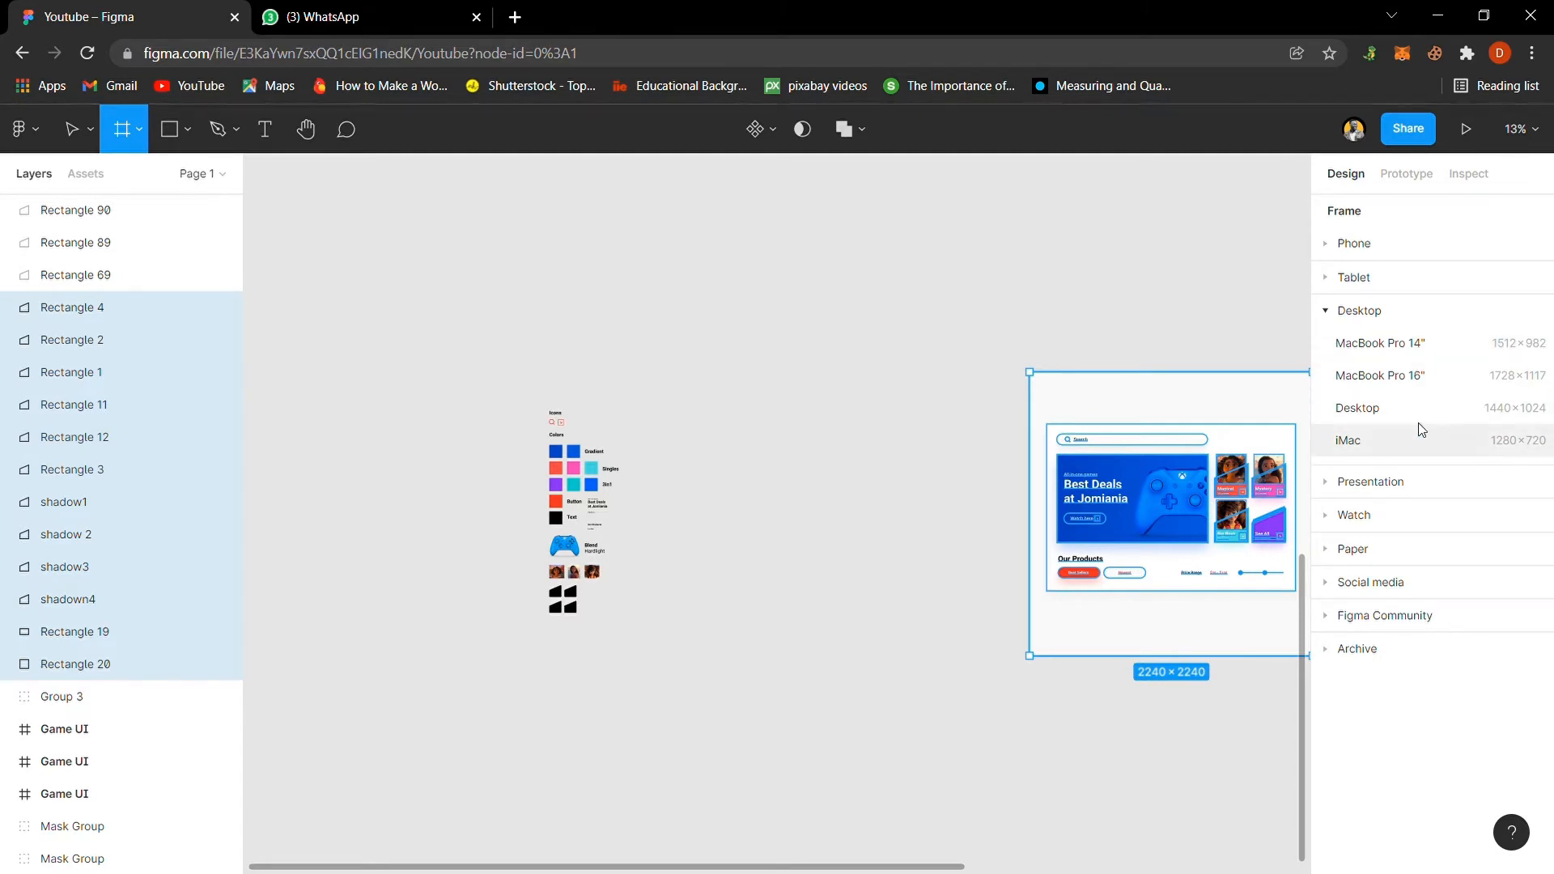
{"action": "left_click", "coordinate": [1410, 379]}
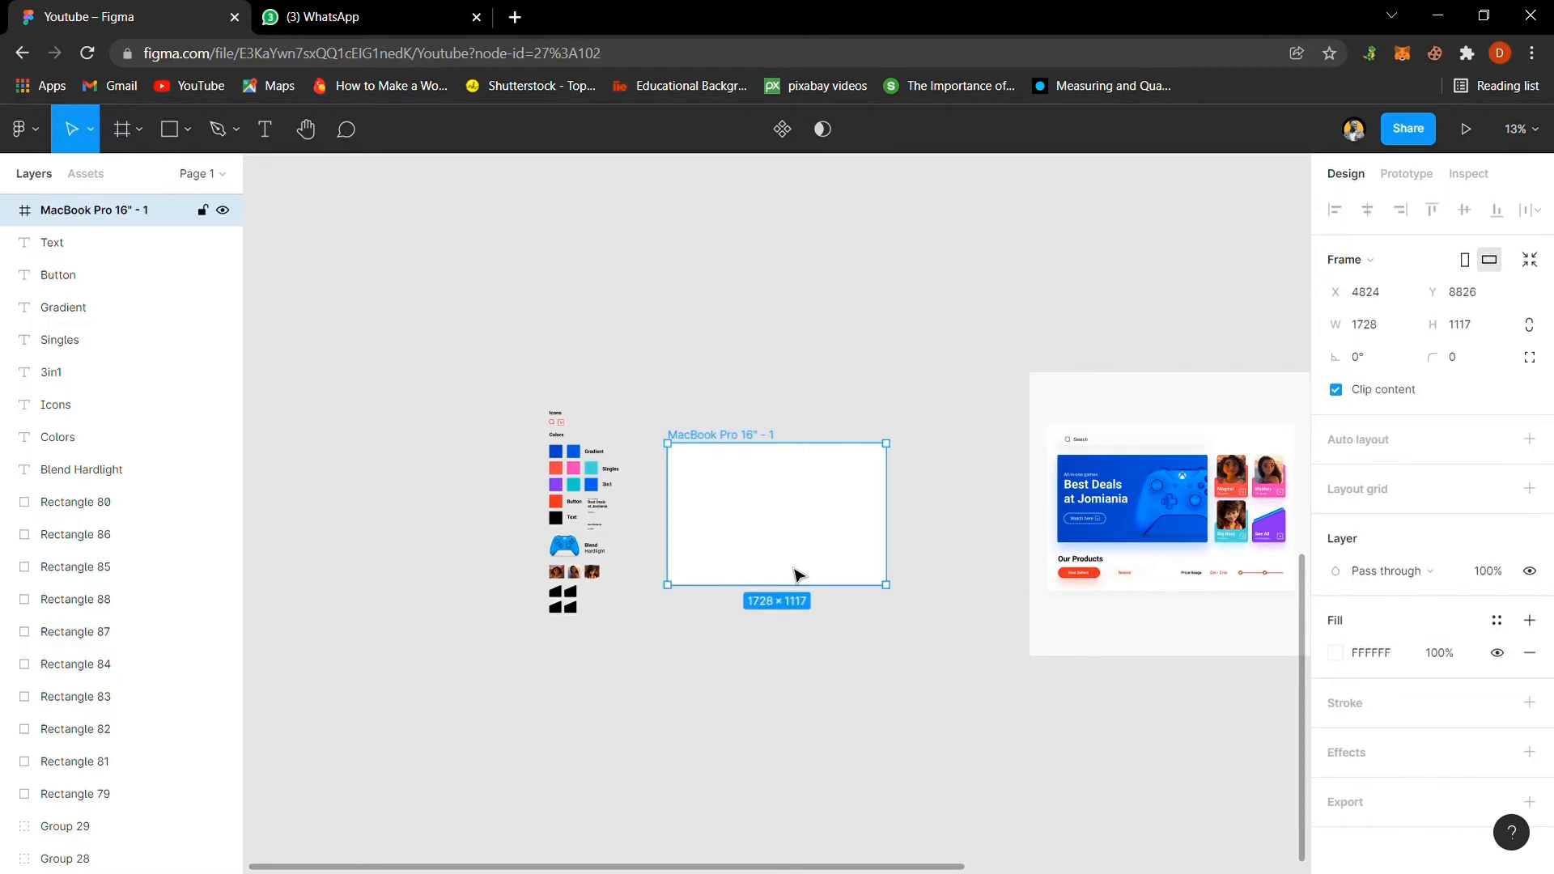
{"action": "left_click_drag", "start_coordinate": [803, 606], "coordinate": [803, 617]}
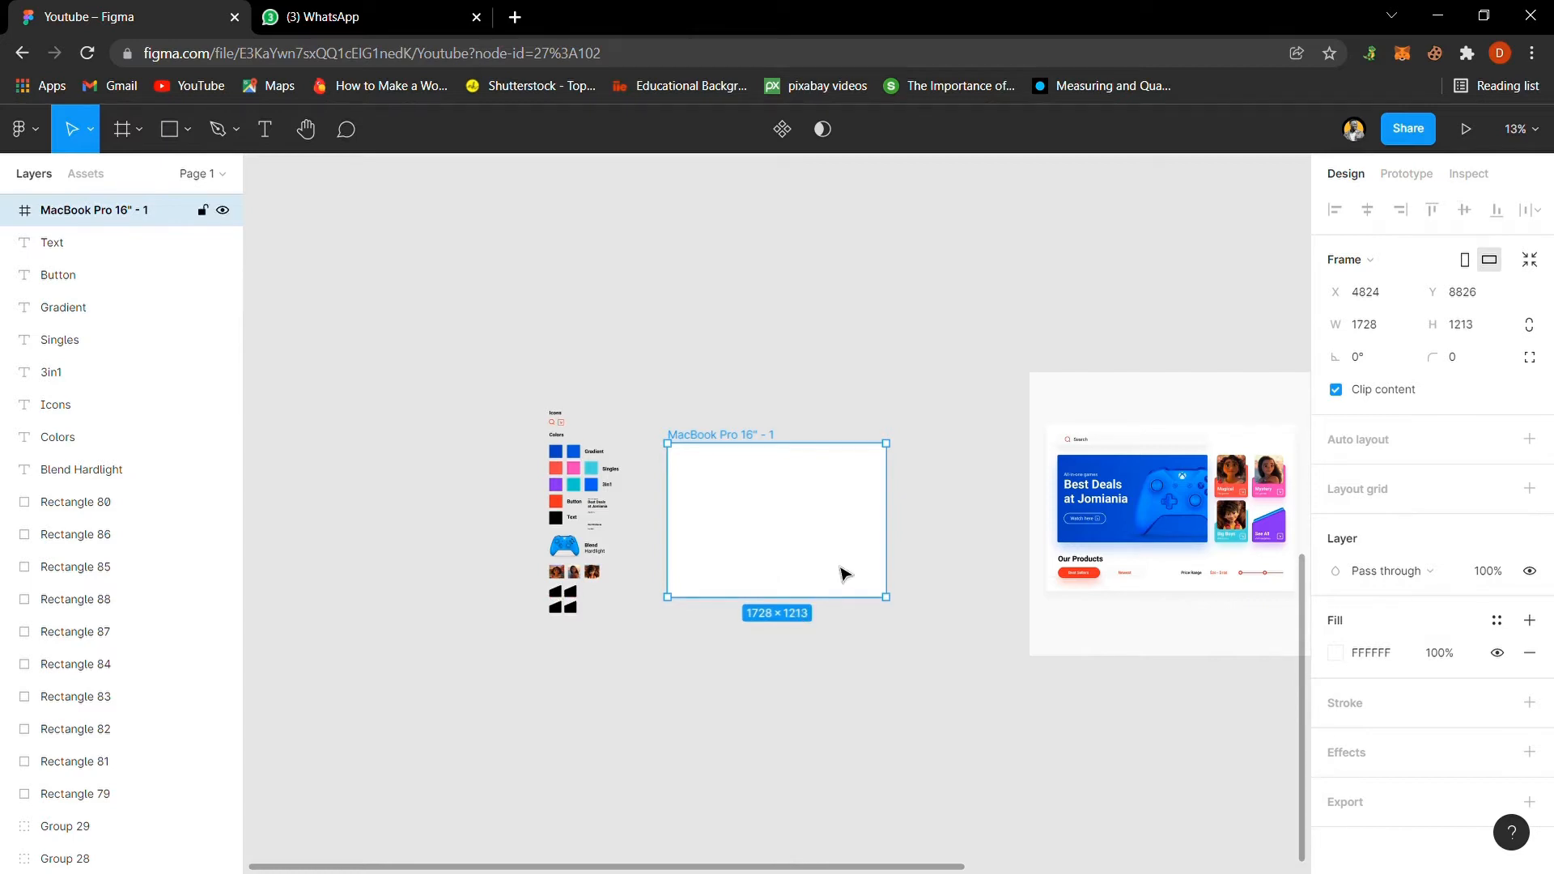
{"action": "left_click_drag", "start_coordinate": [900, 528], "coordinate": [912, 526]}
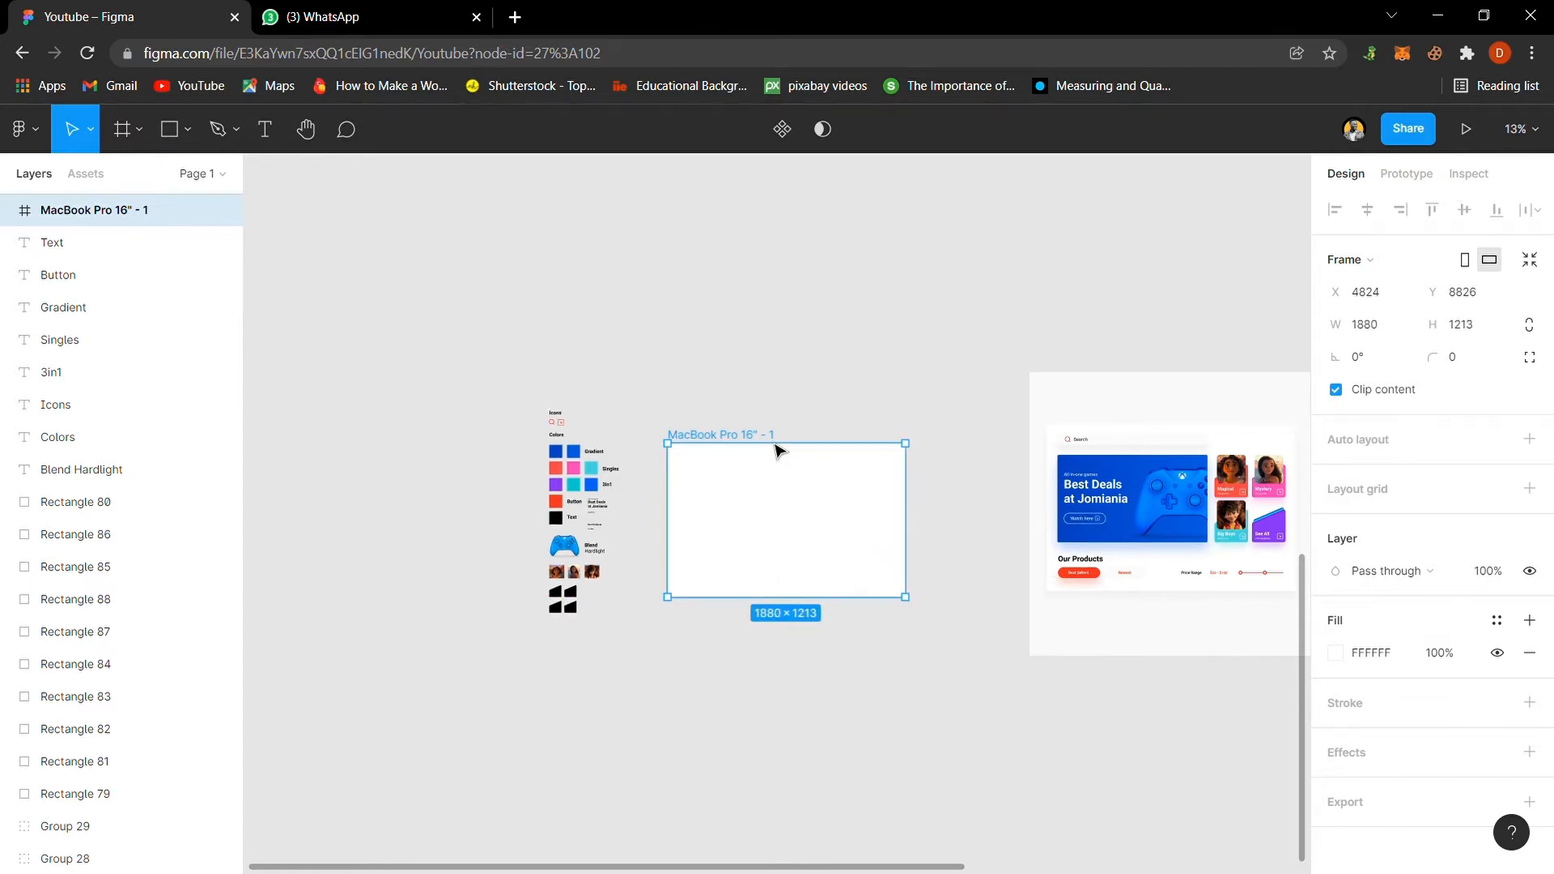
{"action": "left_click_drag", "start_coordinate": [769, 507], "coordinate": [722, 502]}
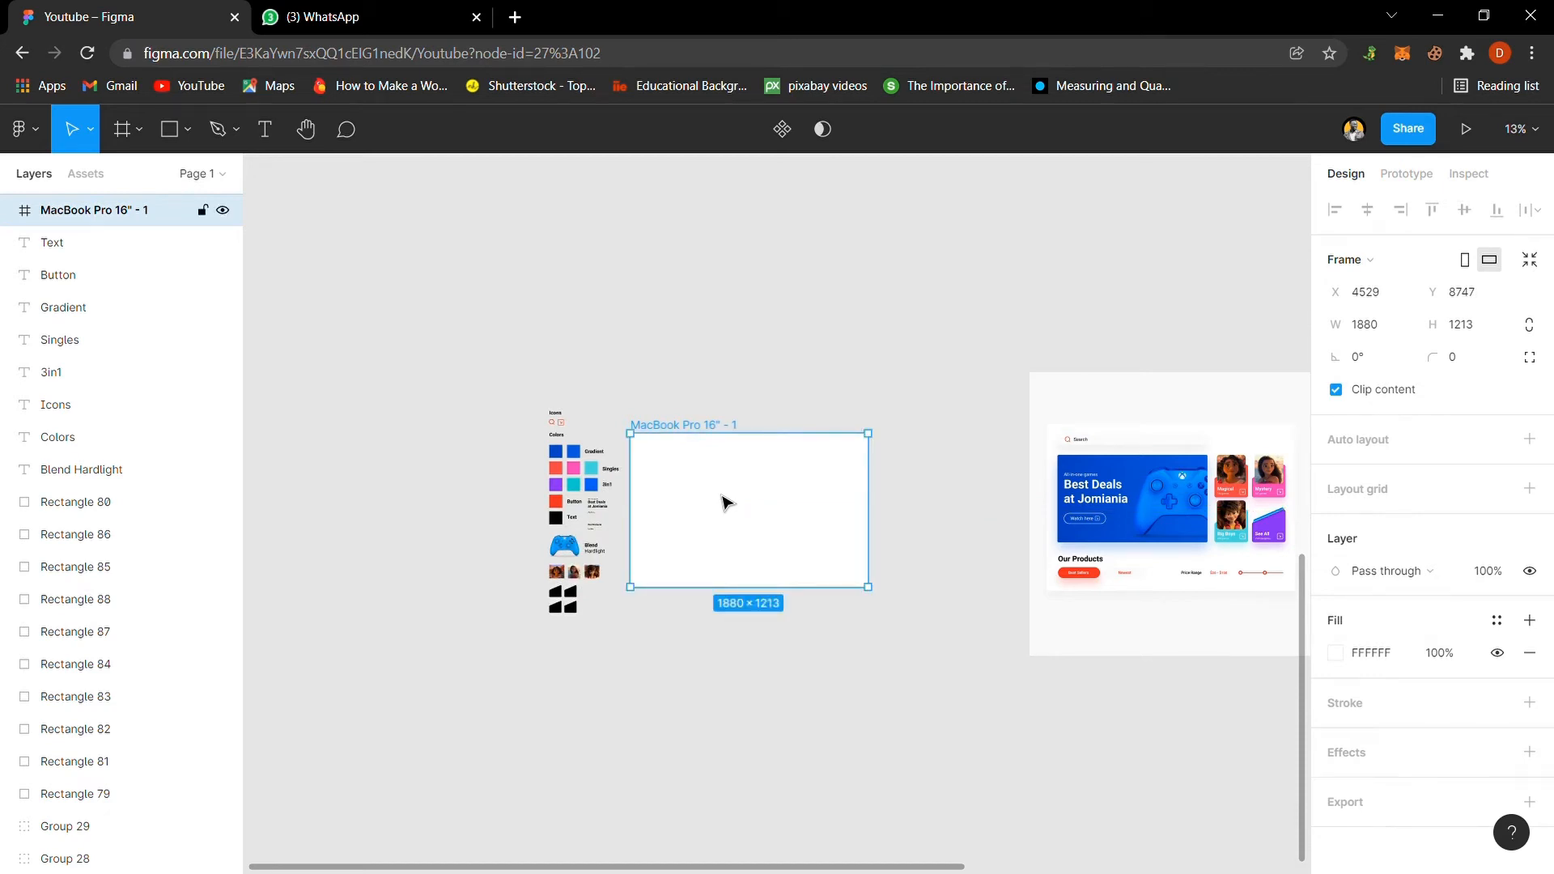
Step: Add a layout grid to the MacBook Pro frame and set it to 16 columns
{"action": "key", "text": "shift+2"}
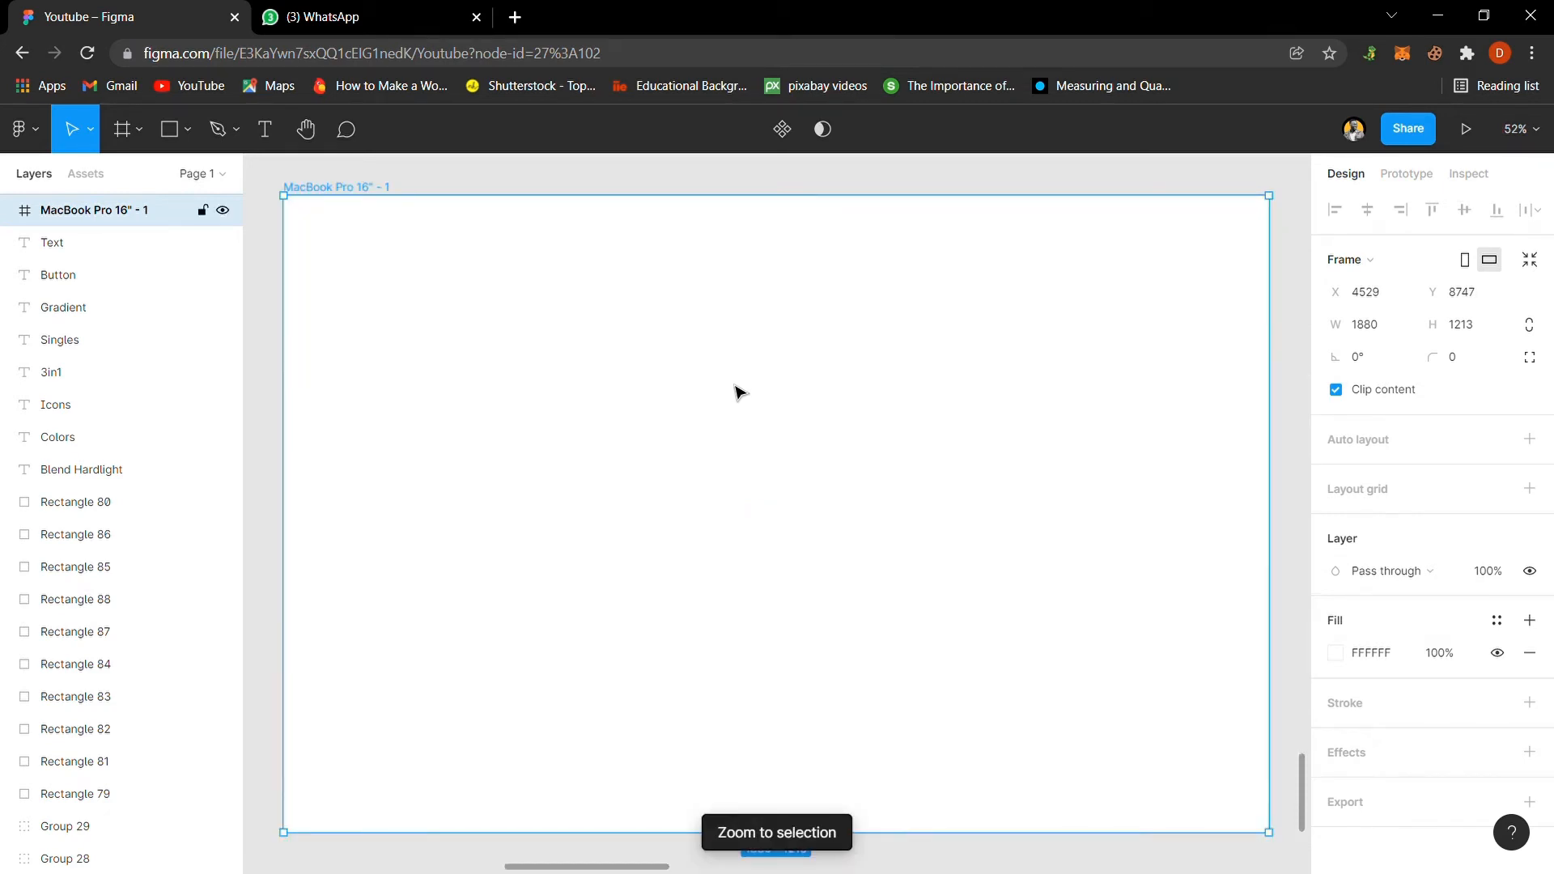
{"action": "left_click", "coordinate": [952, 188]}
{"action": "left_click", "coordinate": [972, 267]}
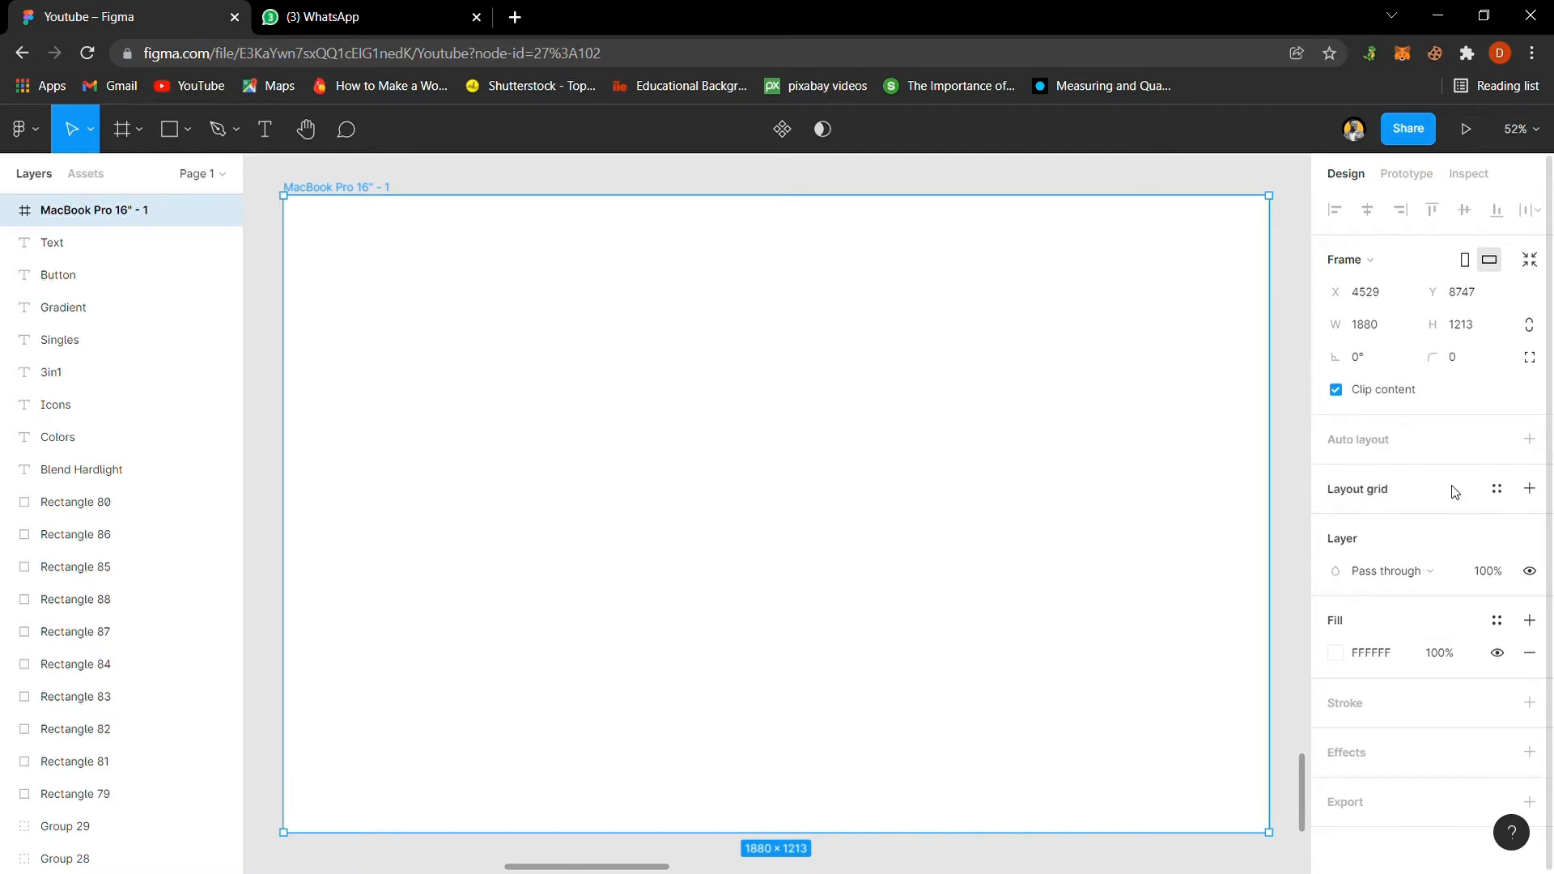
{"action": "left_click", "coordinate": [1376, 491]}
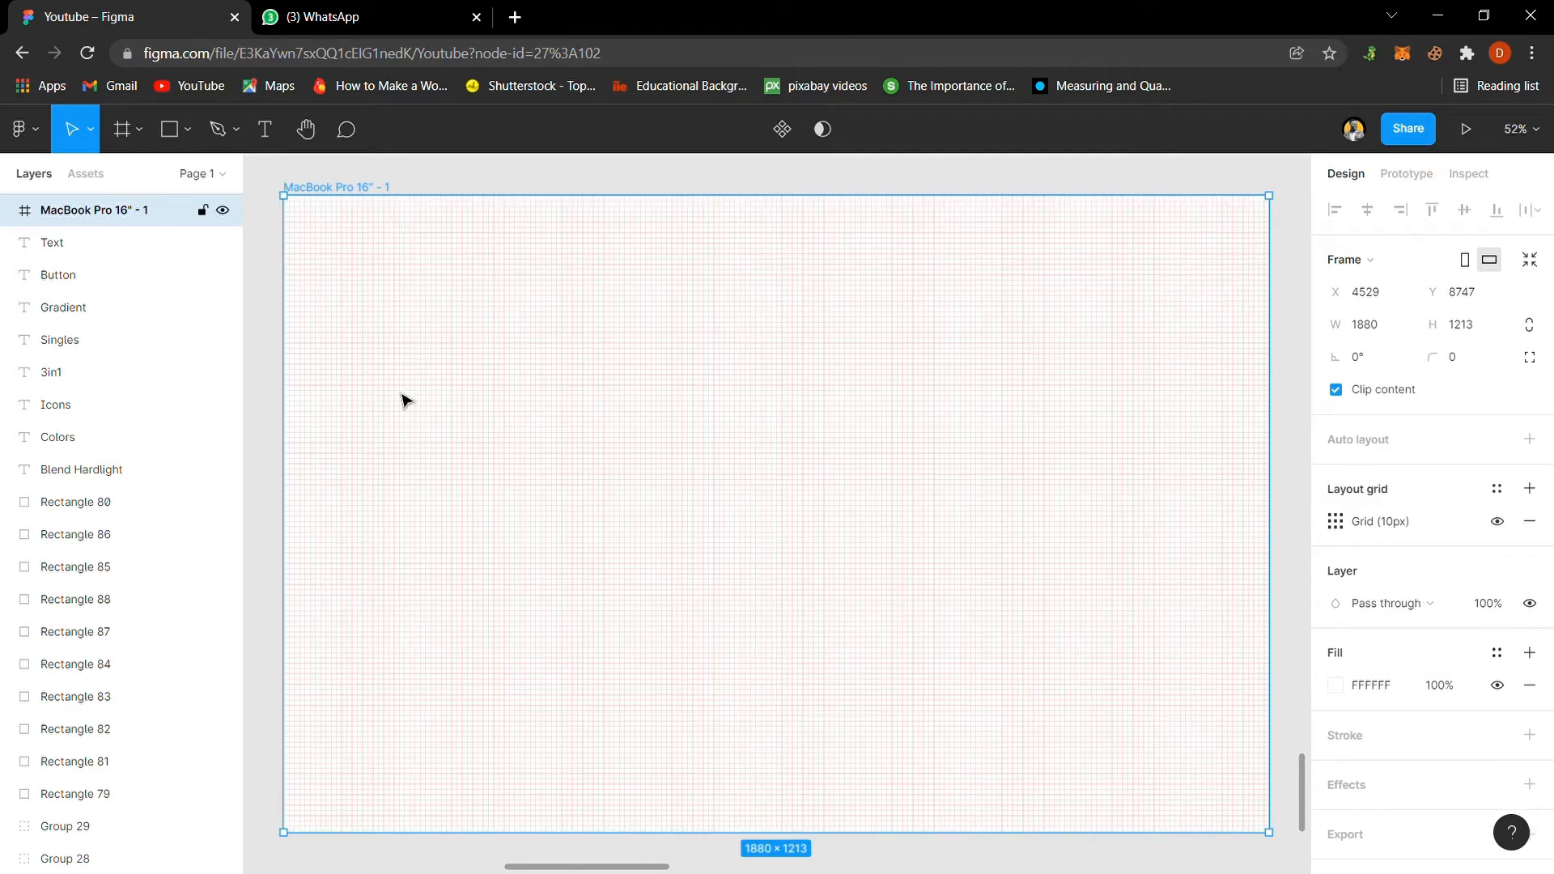
{"action": "left_click", "coordinate": [1335, 522]}
{"action": "left_click", "coordinate": [1117, 527]}
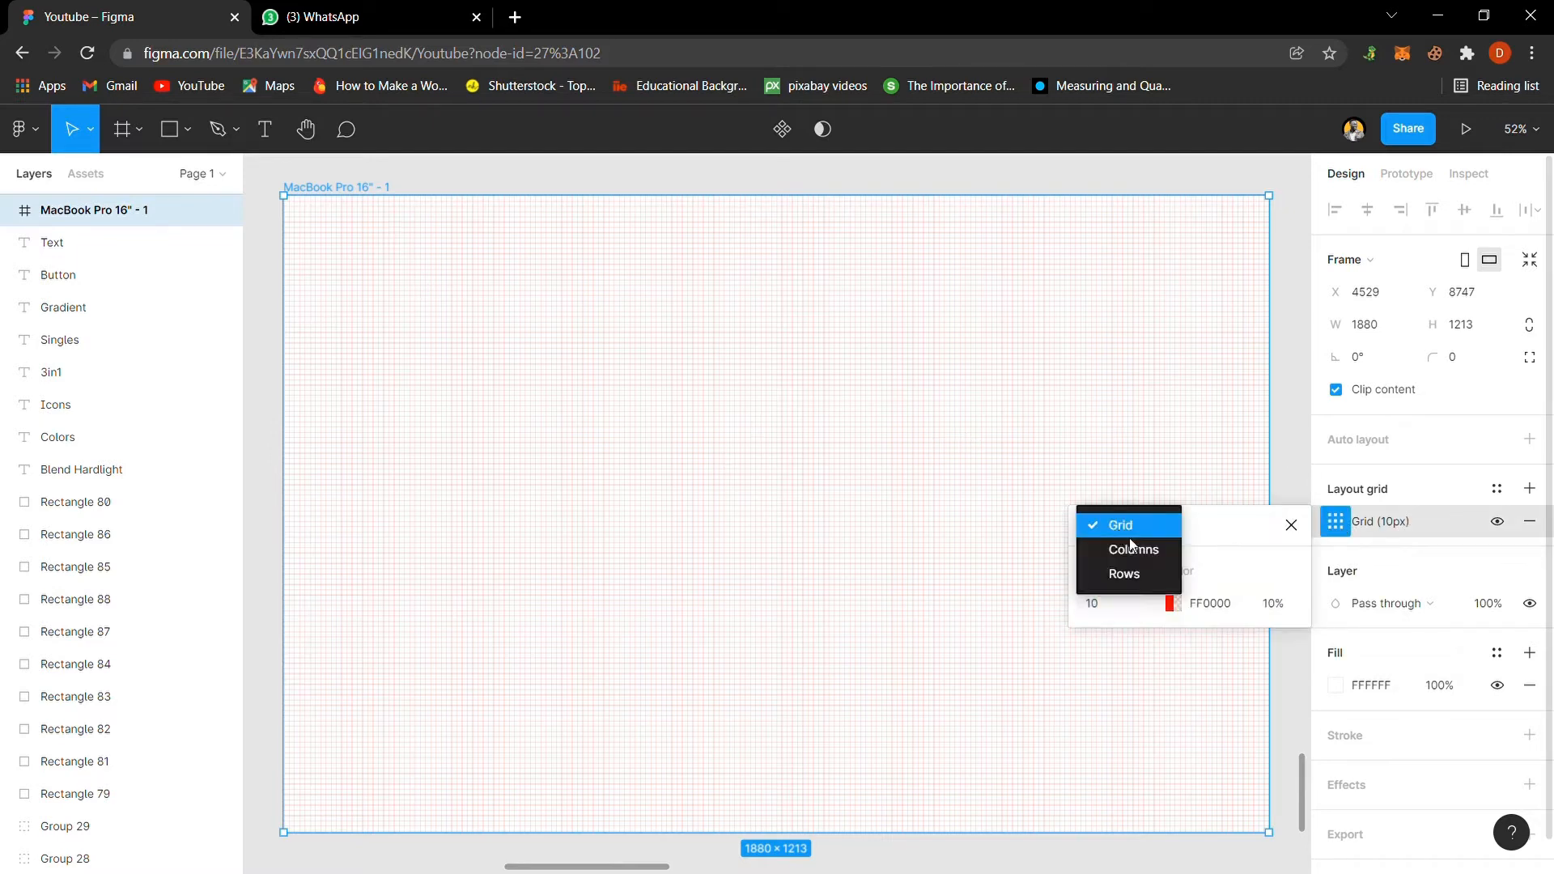
{"action": "left_click", "coordinate": [1143, 552]}
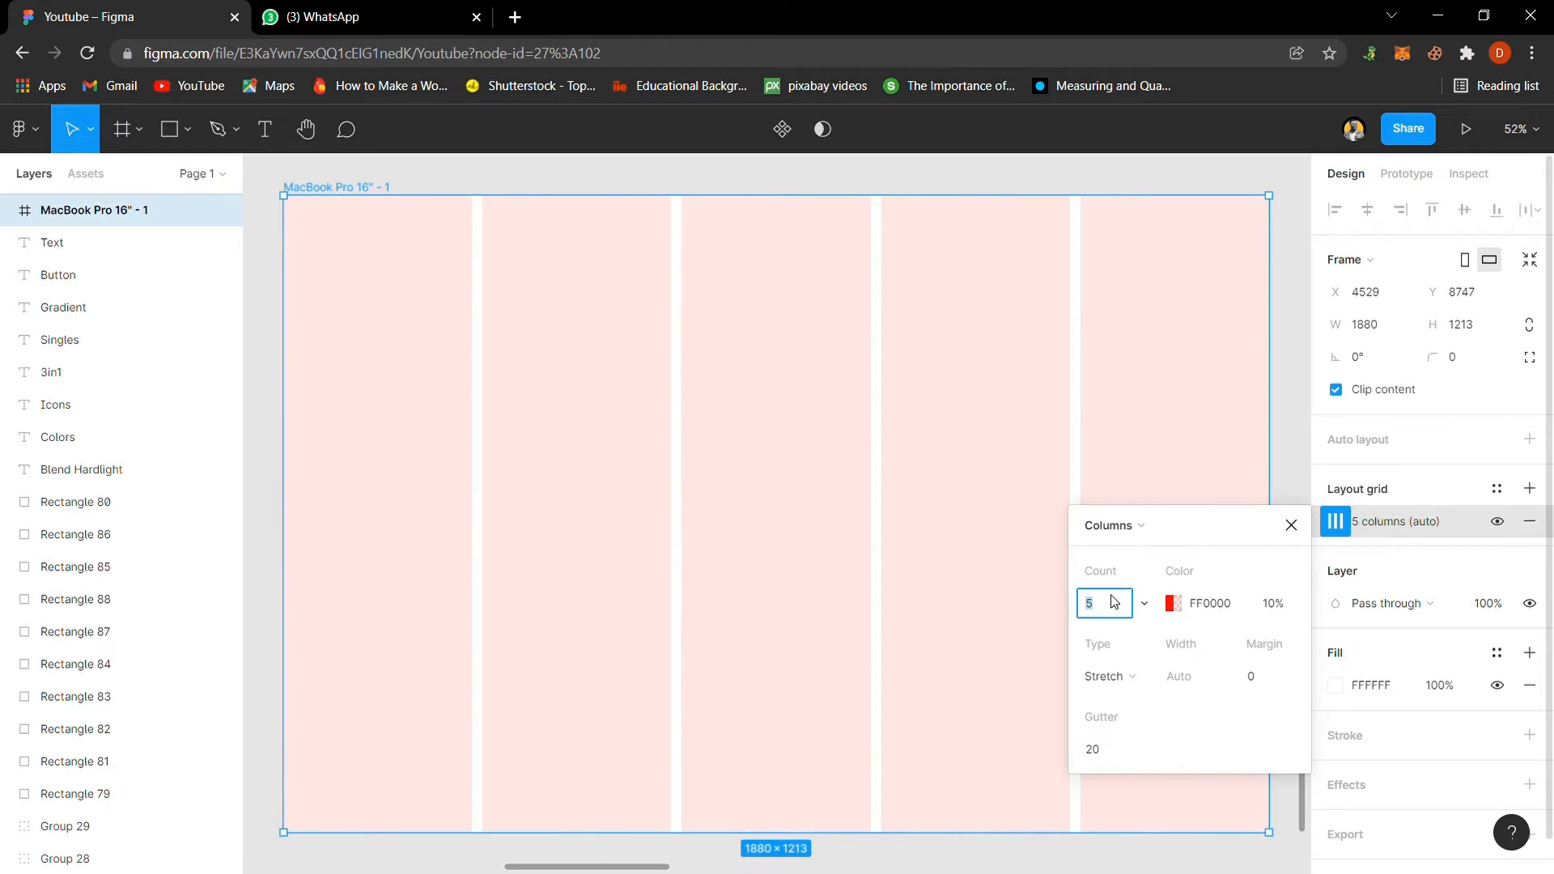
{"action": "left_click", "coordinate": [1094, 607]}
{"action": "type", "text": "16"}
{"action": "key", "text": "Return"}
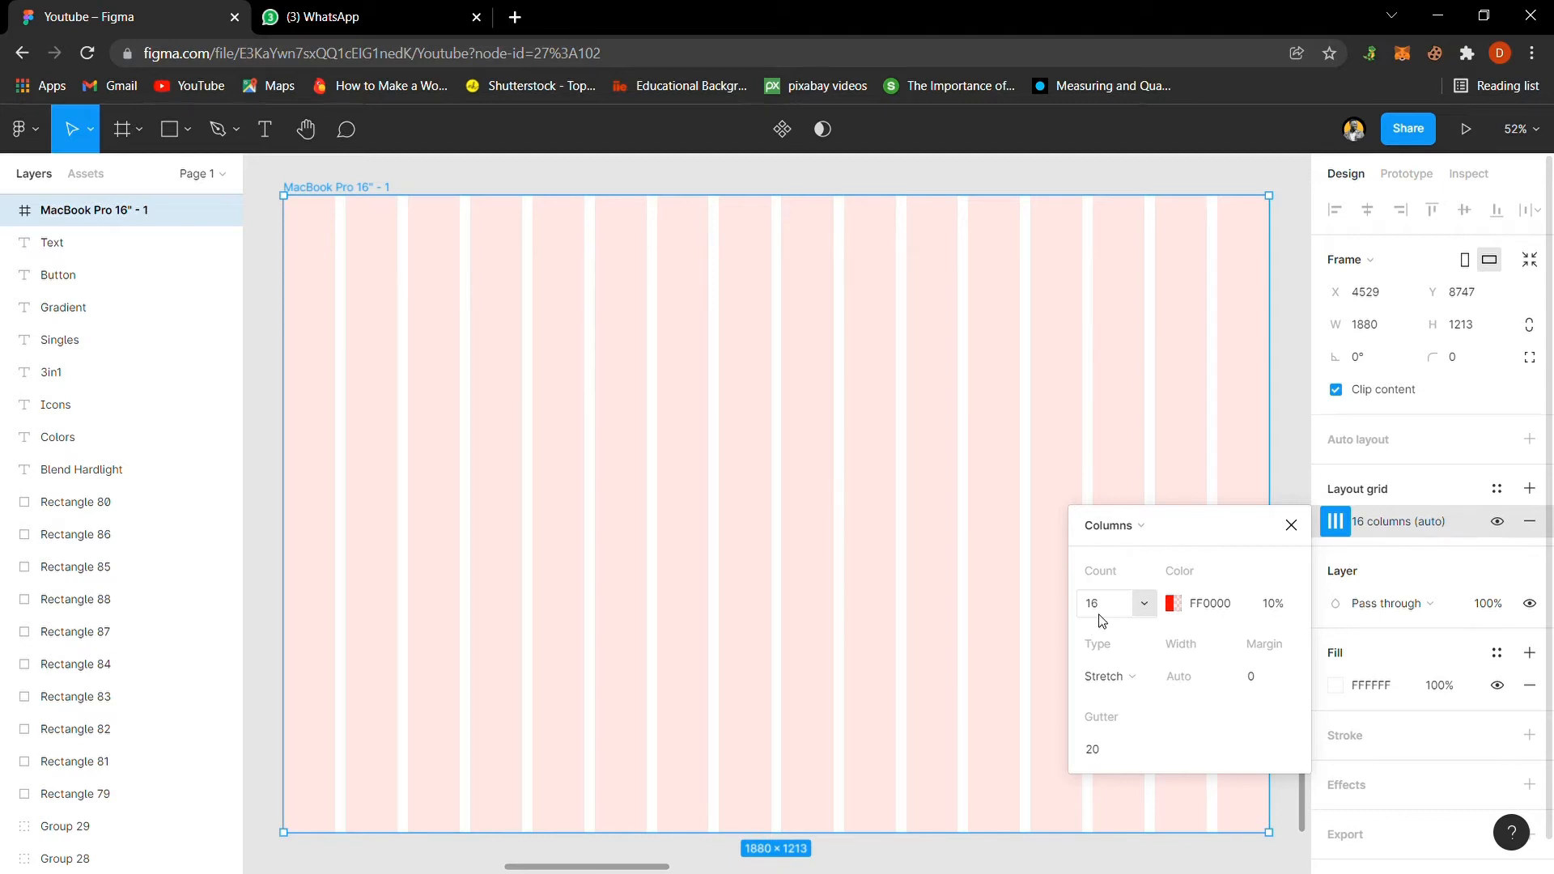
{"action": "left_click", "coordinate": [1102, 619]}
{"action": "left_click", "coordinate": [1292, 525]}
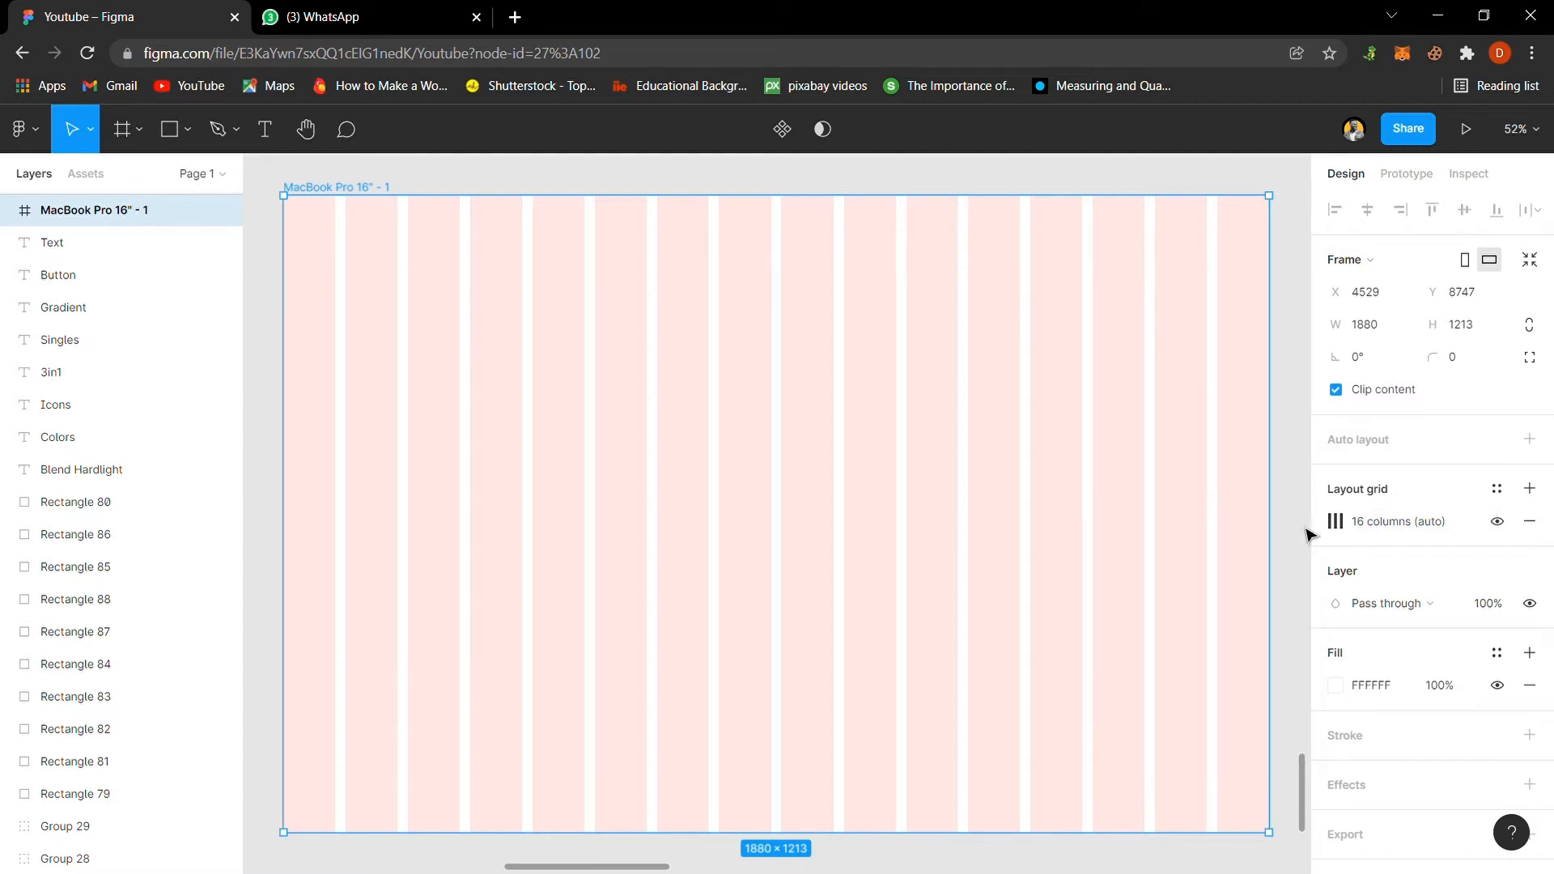
Step: Move the mockup and its square background farther away from the column-grid frame
{"action": "left_click", "coordinate": [1013, 186]}
{"action": "key", "text": "minus"}
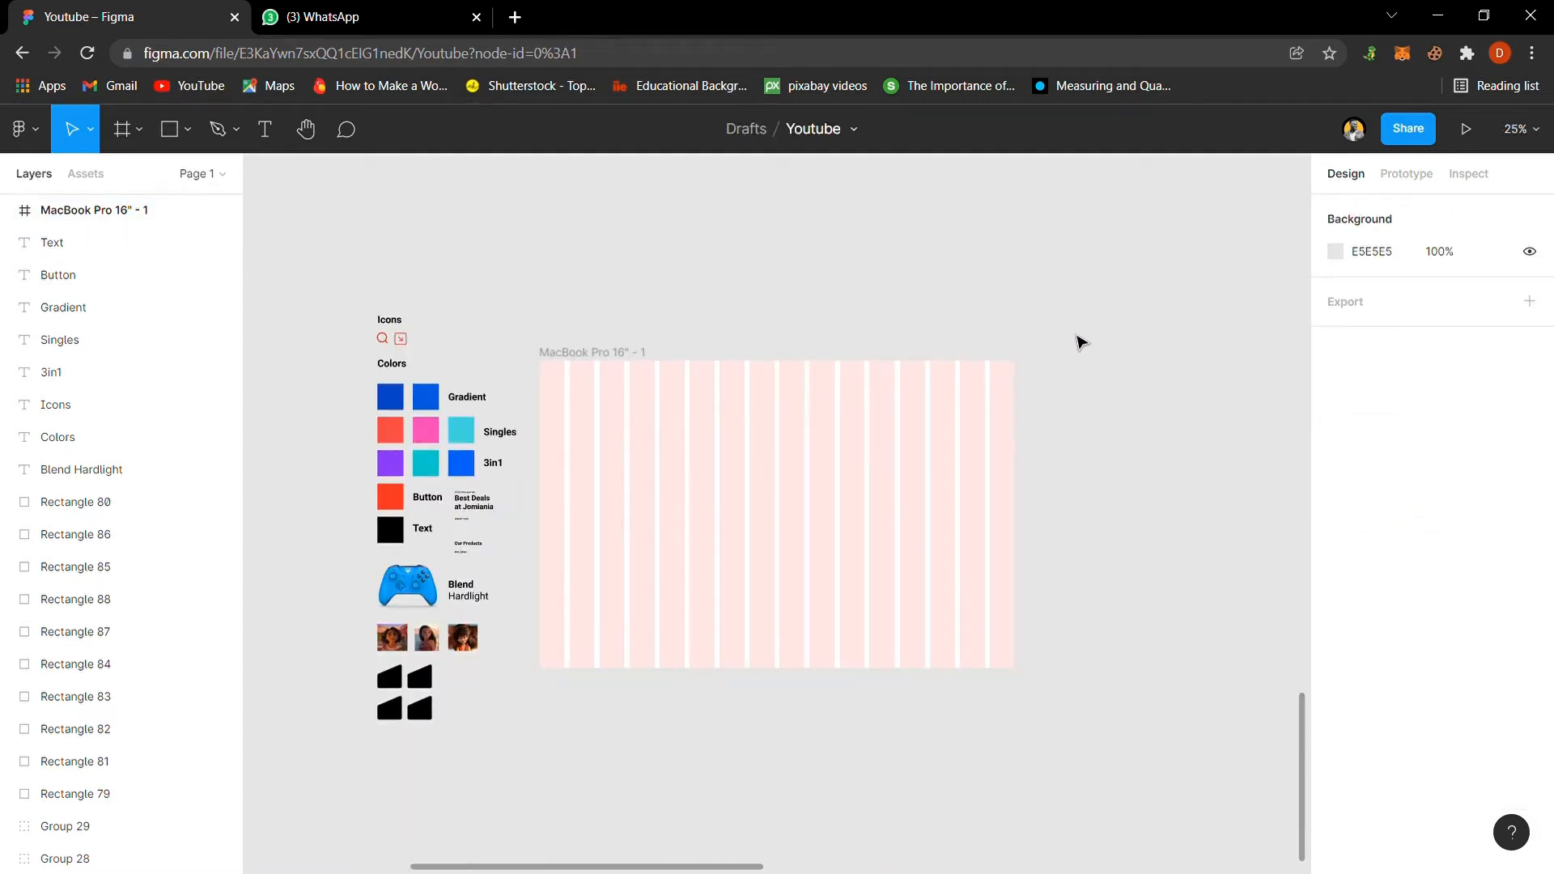
{"action": "key", "text": "minus"}
{"action": "left_click", "coordinate": [1111, 389]}
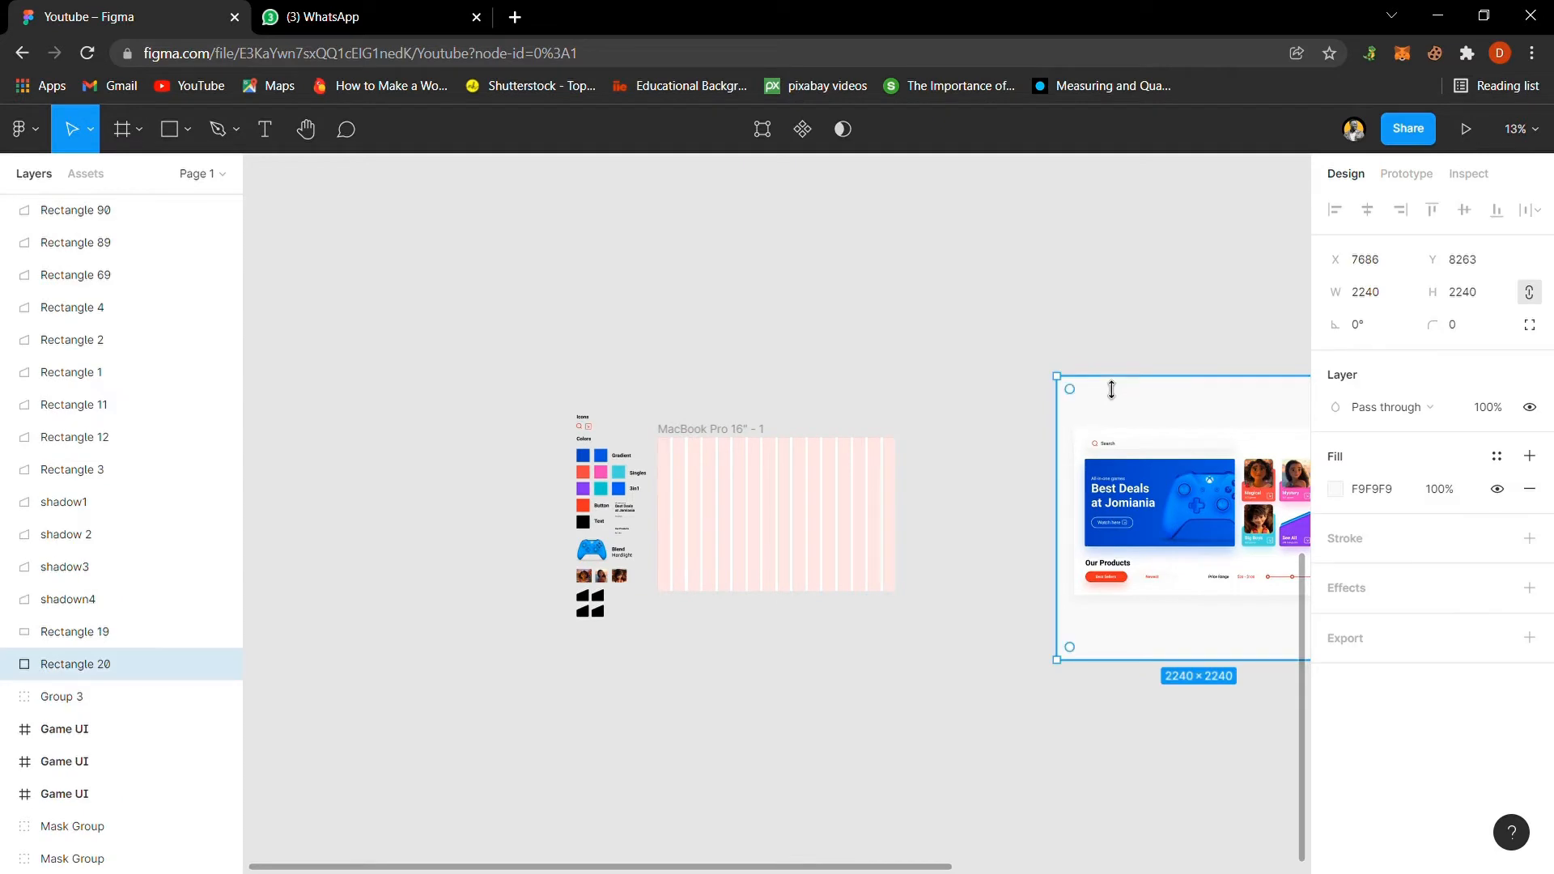
{"action": "left_click_drag", "start_coordinate": [1014, 347], "coordinate": [1144, 645]}
{"action": "left_click_drag", "start_coordinate": [1111, 534], "coordinate": [1210, 541]}
Step: Move all mockup elements except the square background next to the column-grid frame and group them
{"action": "left_click_drag", "start_coordinate": [913, 412], "coordinate": [1256, 612]}
{"action": "left_click", "coordinate": [1160, 406], "text": "shift"}
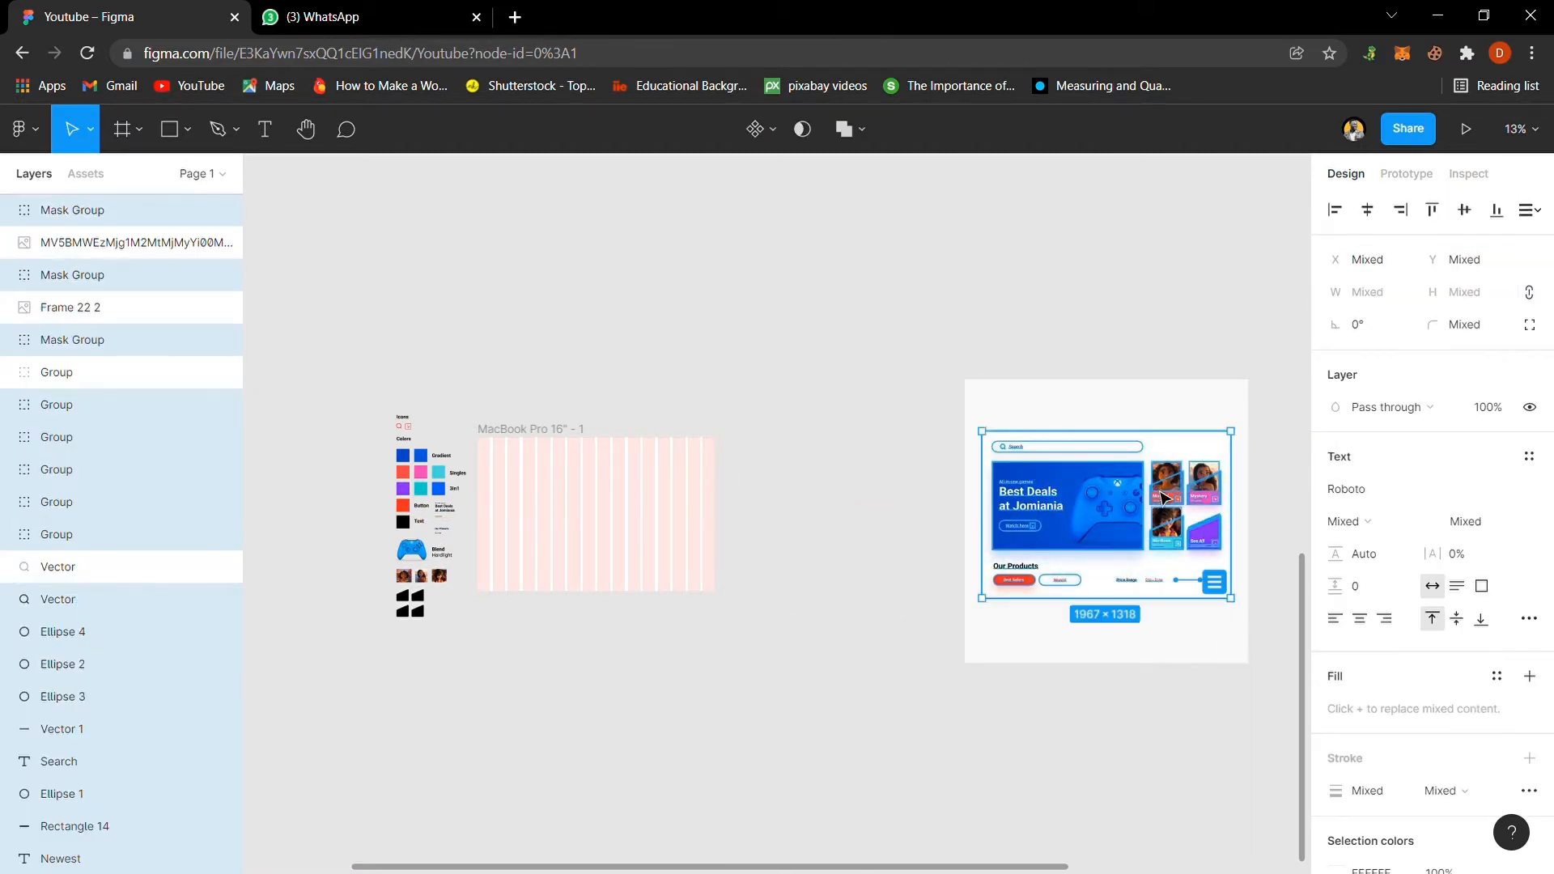
{"action": "left_click_drag", "start_coordinate": [1163, 497], "coordinate": [914, 463]}
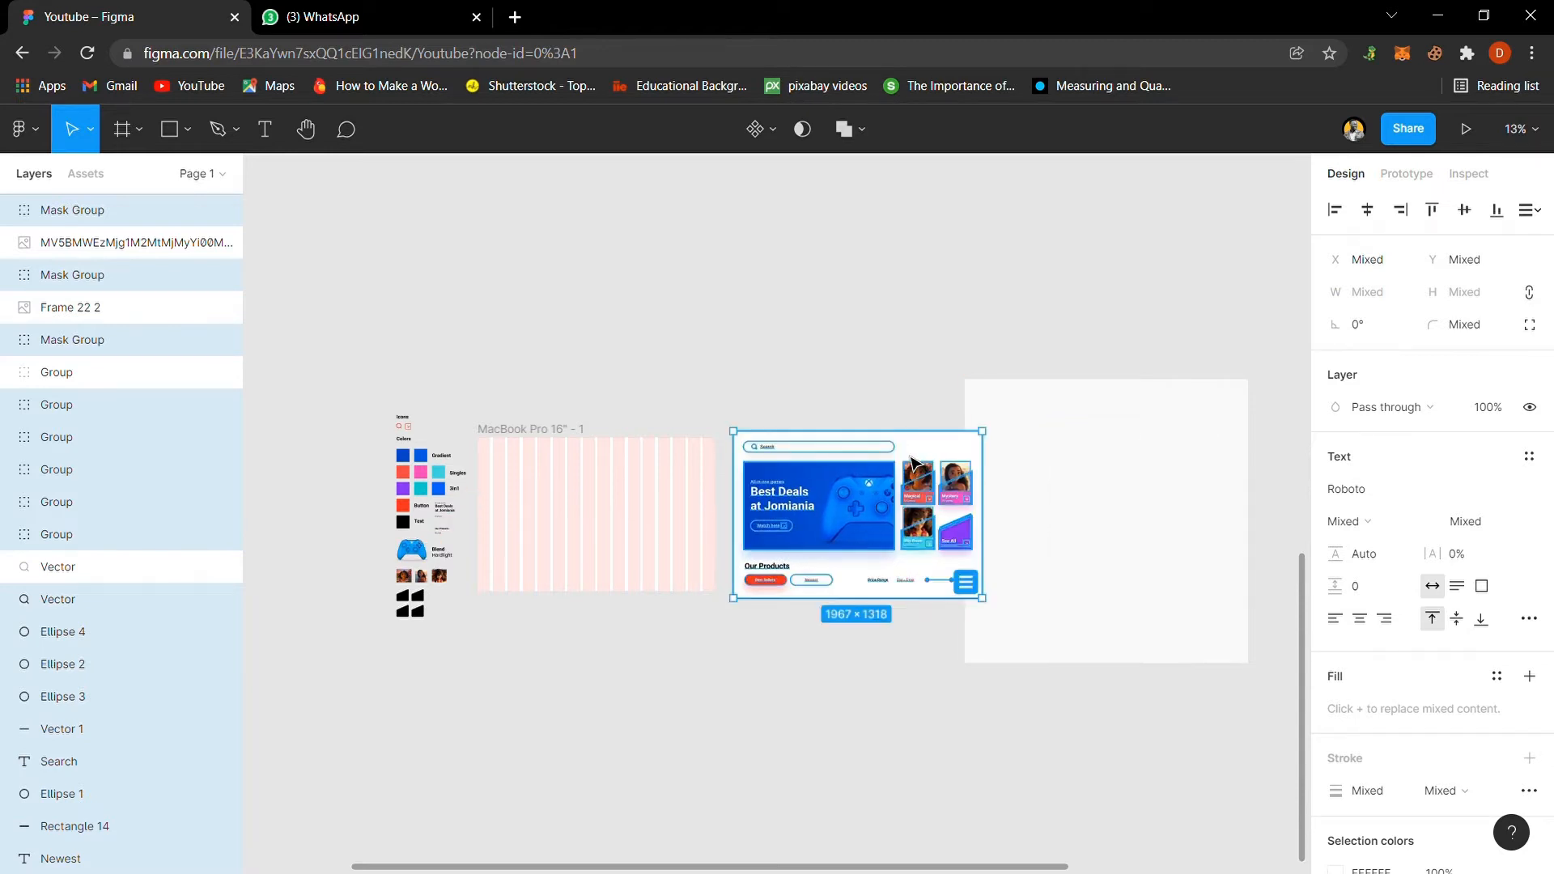
{"action": "key", "text": "ctrl+g"}
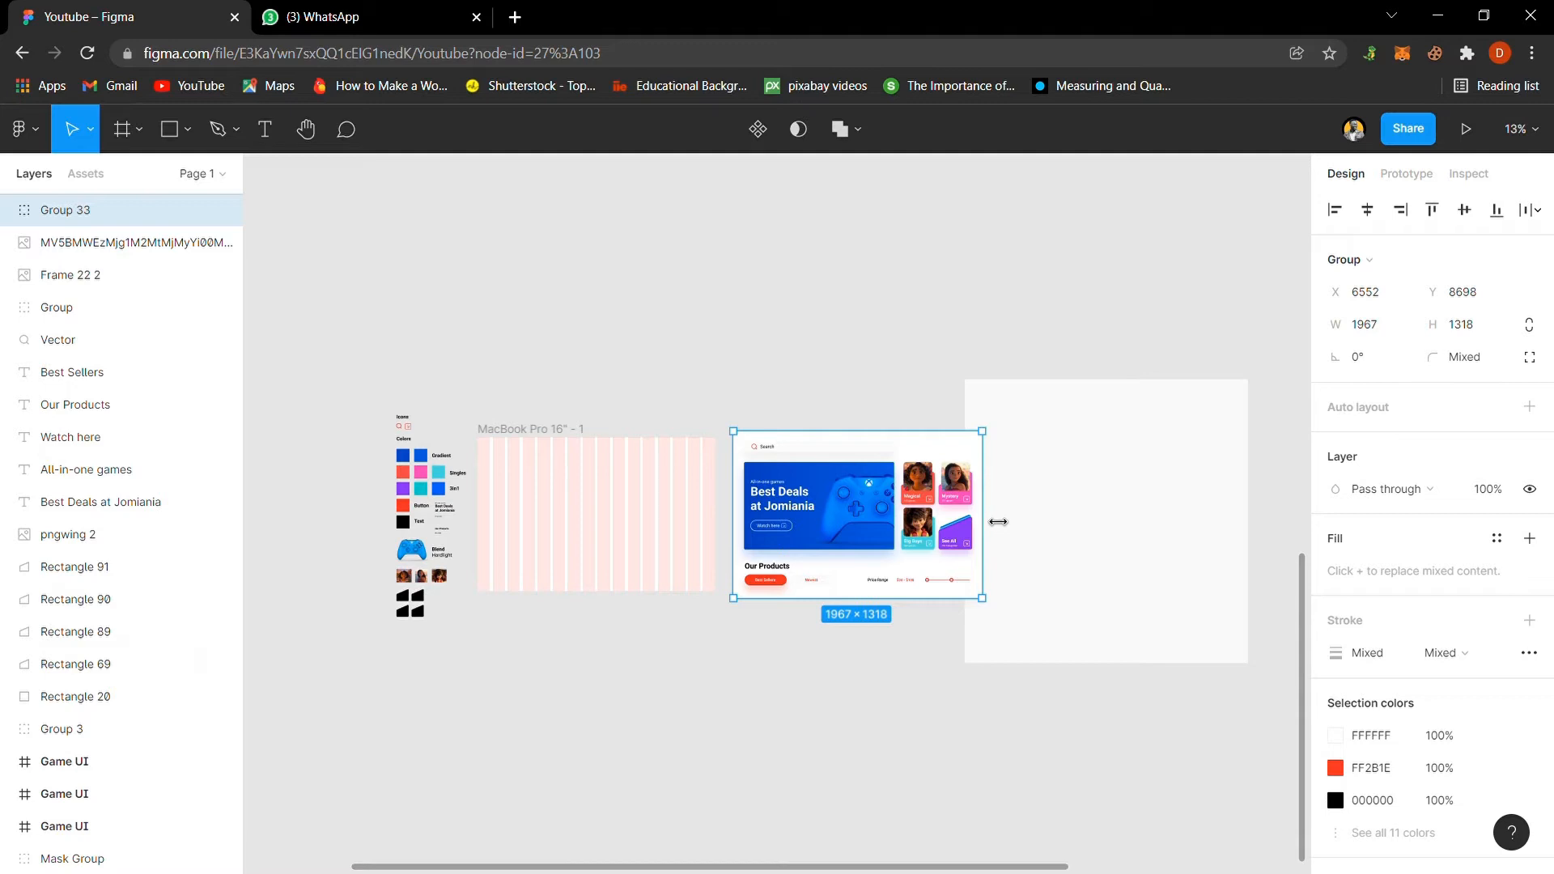
Step: Scale the mockup group proportionally to about 1168 × 783 and place it close beside the column-grid frame as a reference
{"action": "key", "text": "k"}
{"action": "left_click_drag", "start_coordinate": [993, 521], "coordinate": [880, 518]}
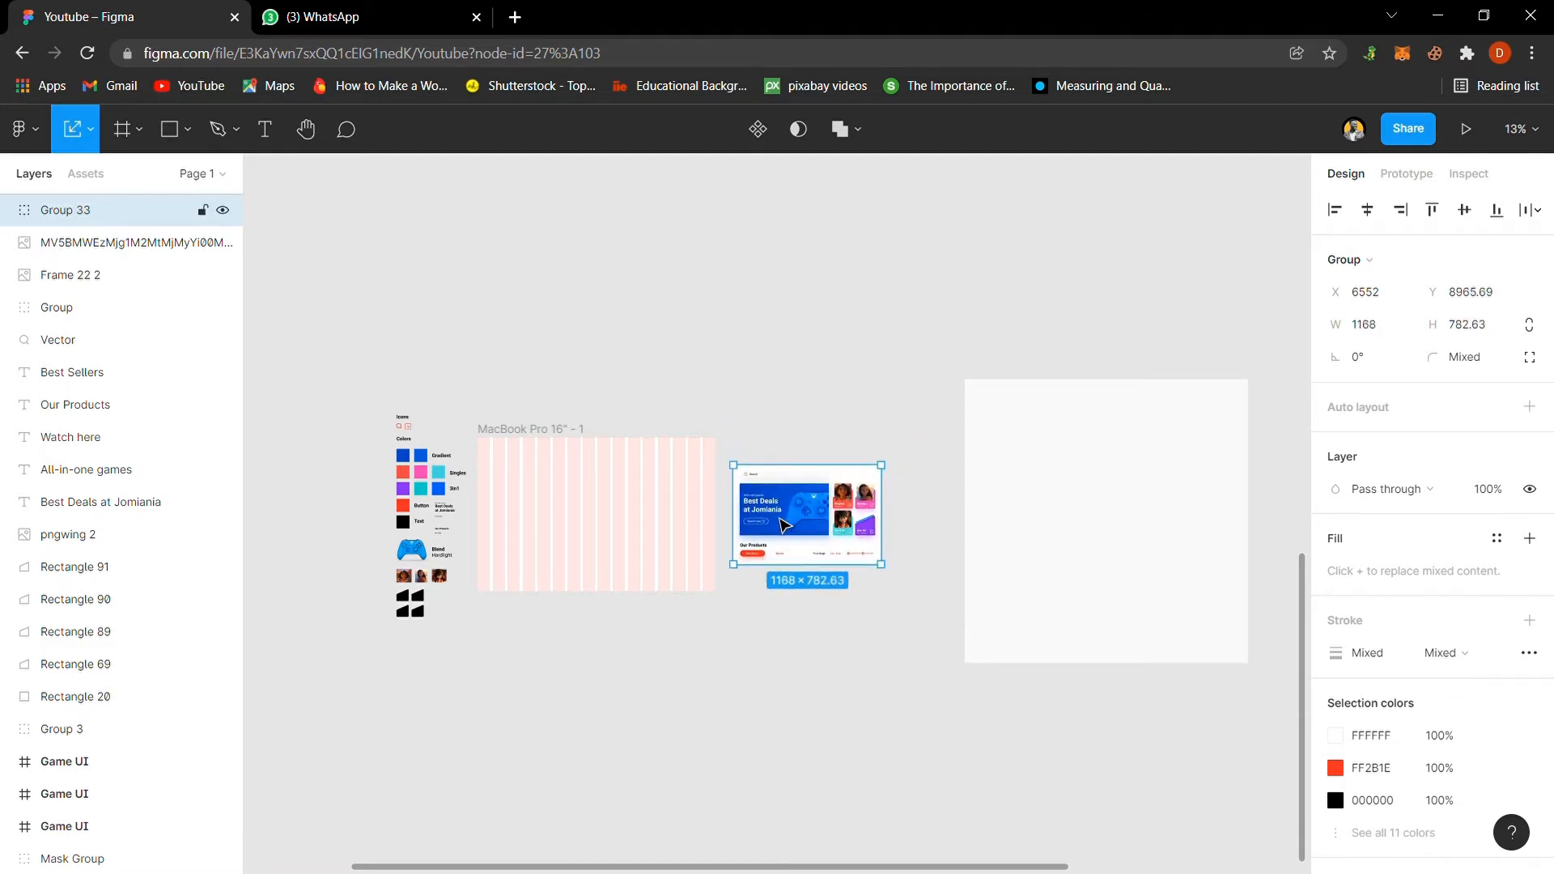
{"action": "left_click_drag", "start_coordinate": [784, 526], "coordinate": [772, 520]}
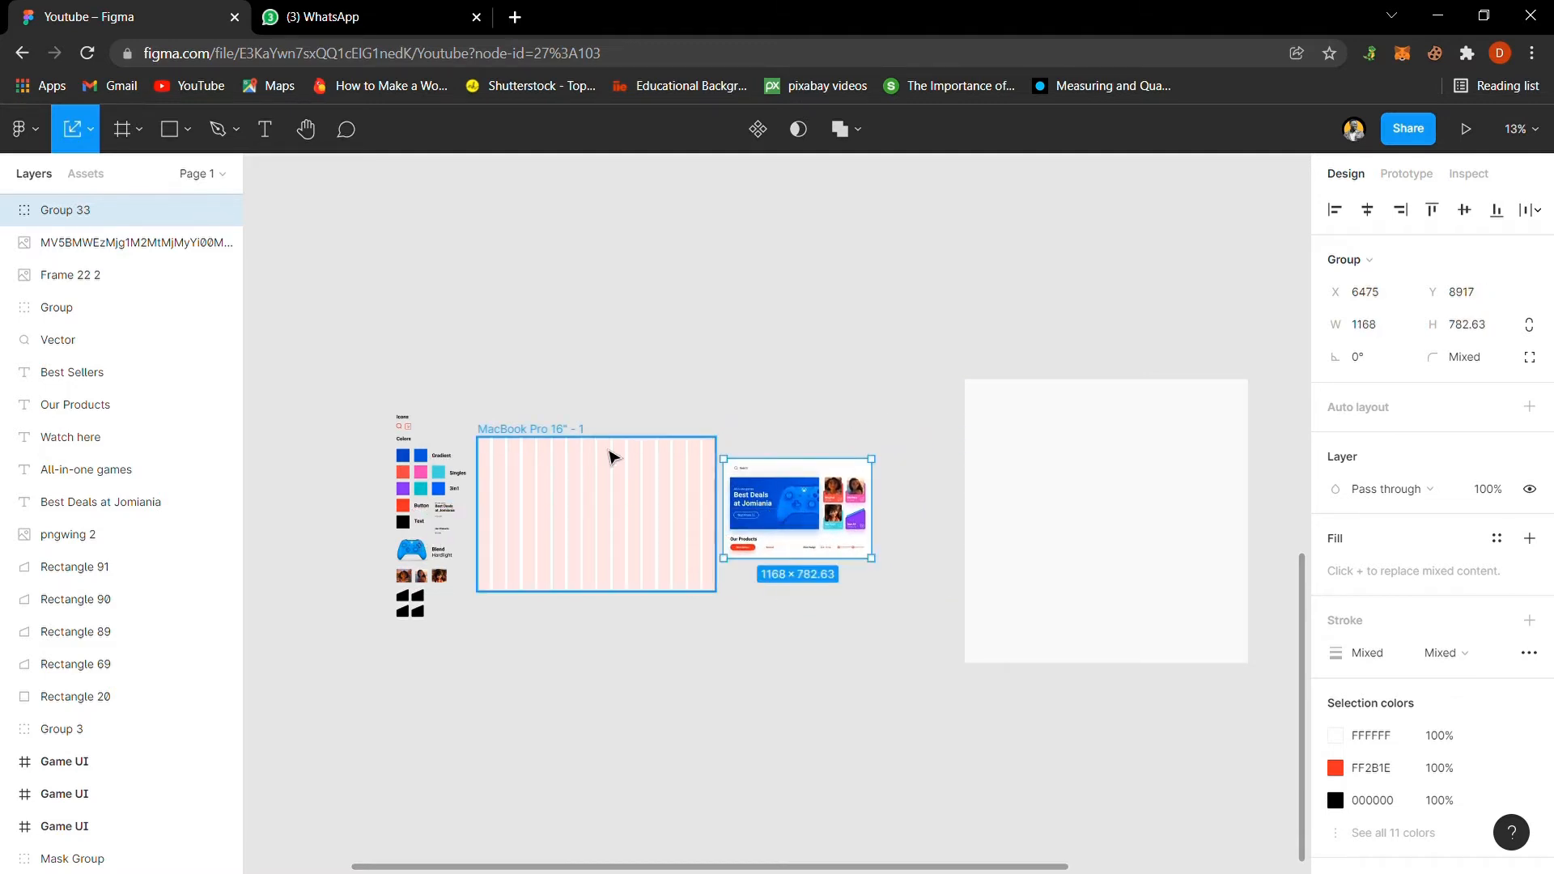
{"action": "left_click", "coordinate": [570, 459], "text": "shift"}
{"action": "key", "text": "shift+2"}
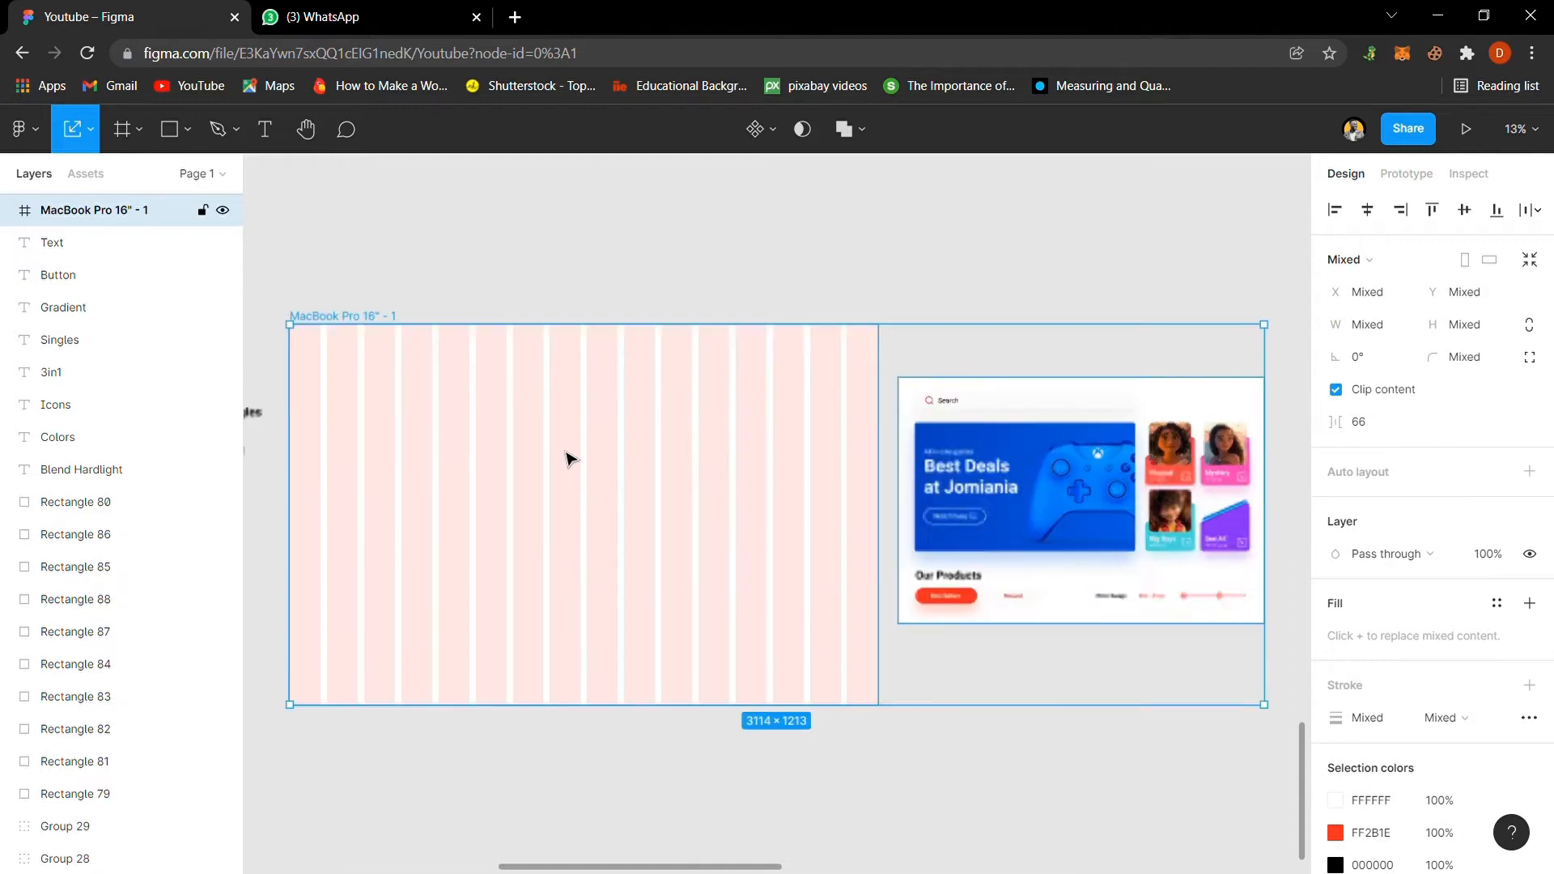
{"action": "left_click", "coordinate": [743, 240]}
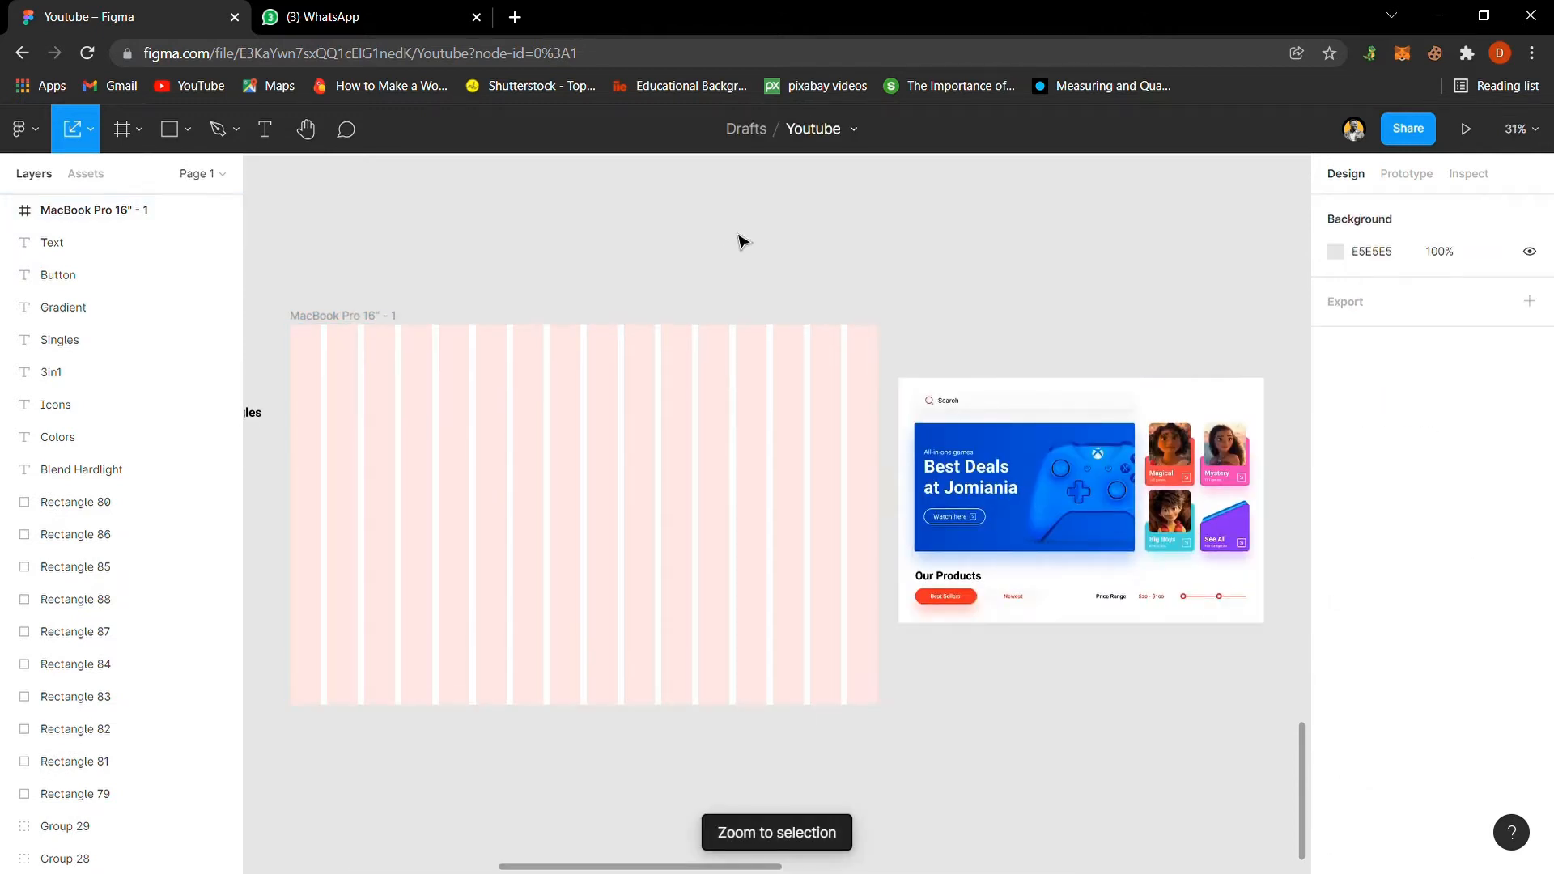
Step: Draw a search bar rectangle about 1069 × 88 near the upper edge of the MacBook Pro frame, starting at the second column
{"action": "left_click", "coordinate": [507, 450]}
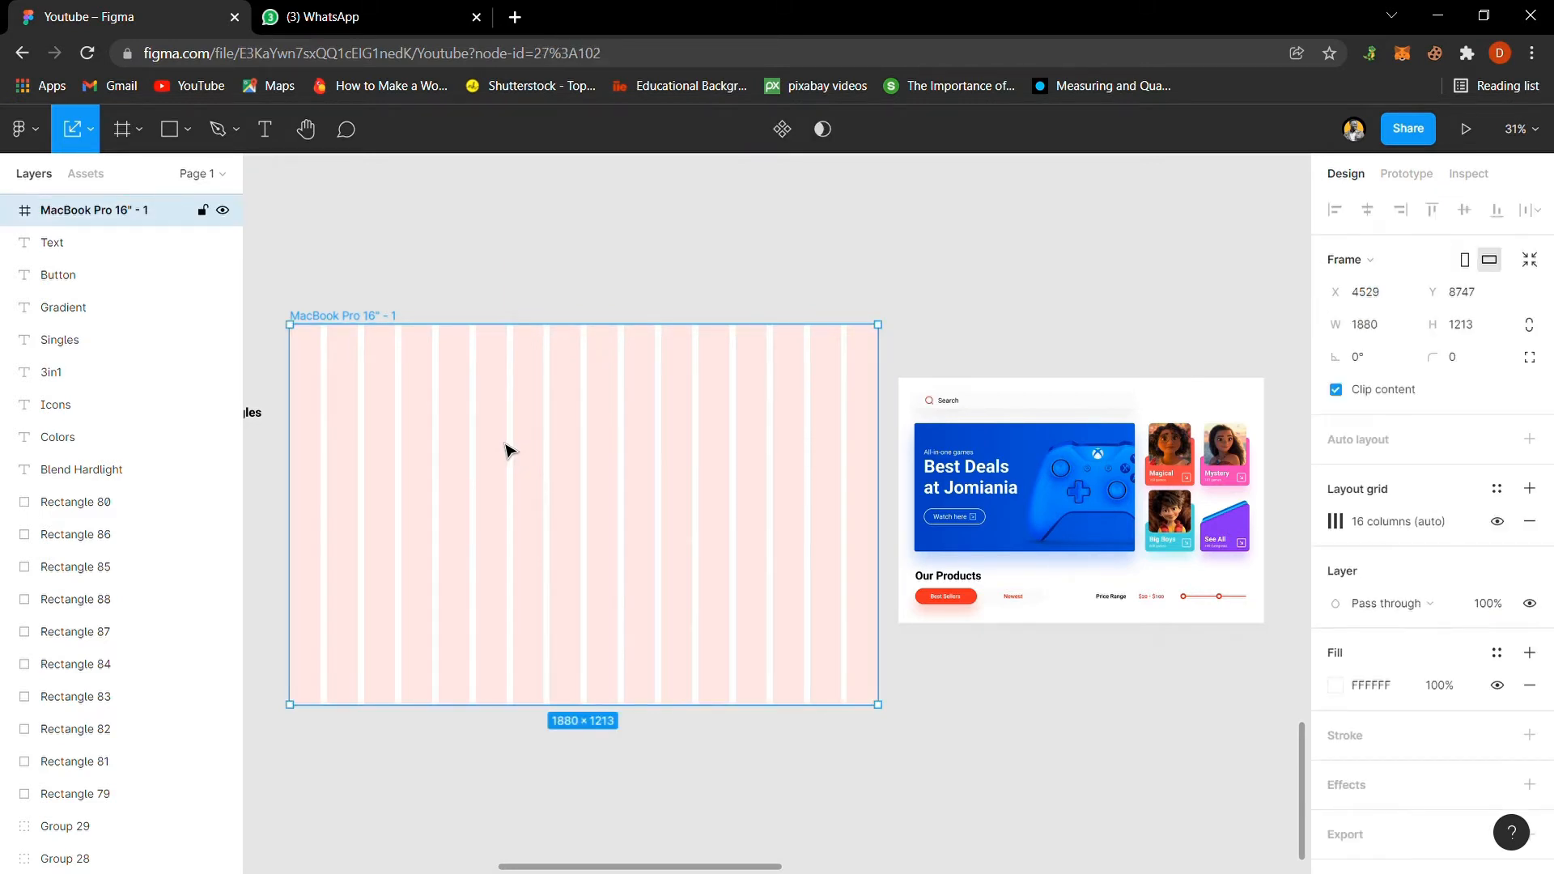
{"action": "key", "text": "shift+2"}
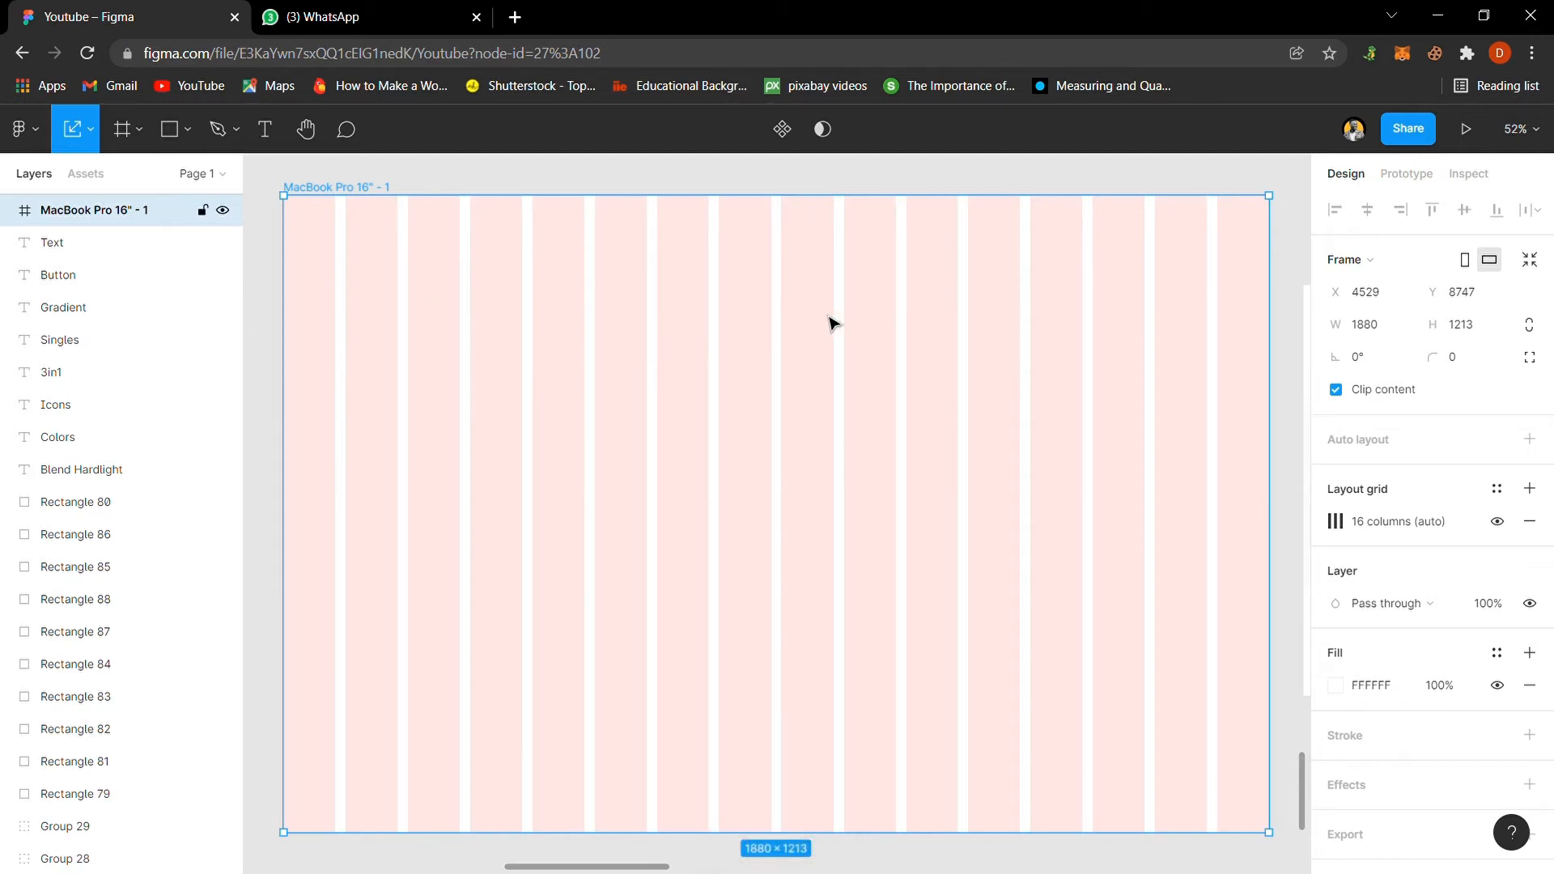
{"action": "key", "text": "minus"}
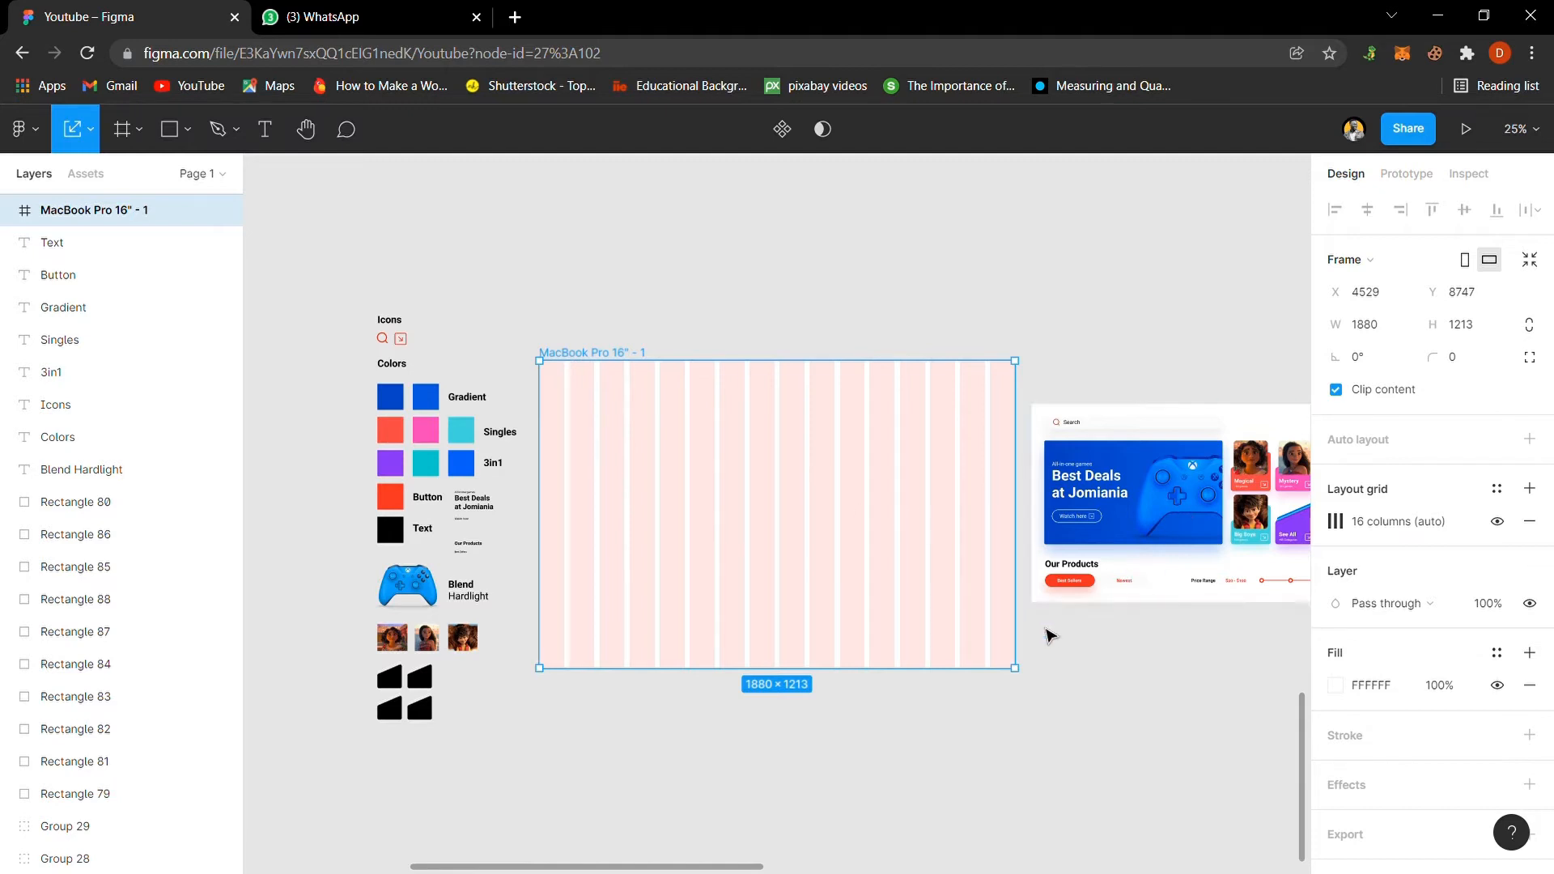
{"action": "left_click", "coordinate": [1079, 424]}
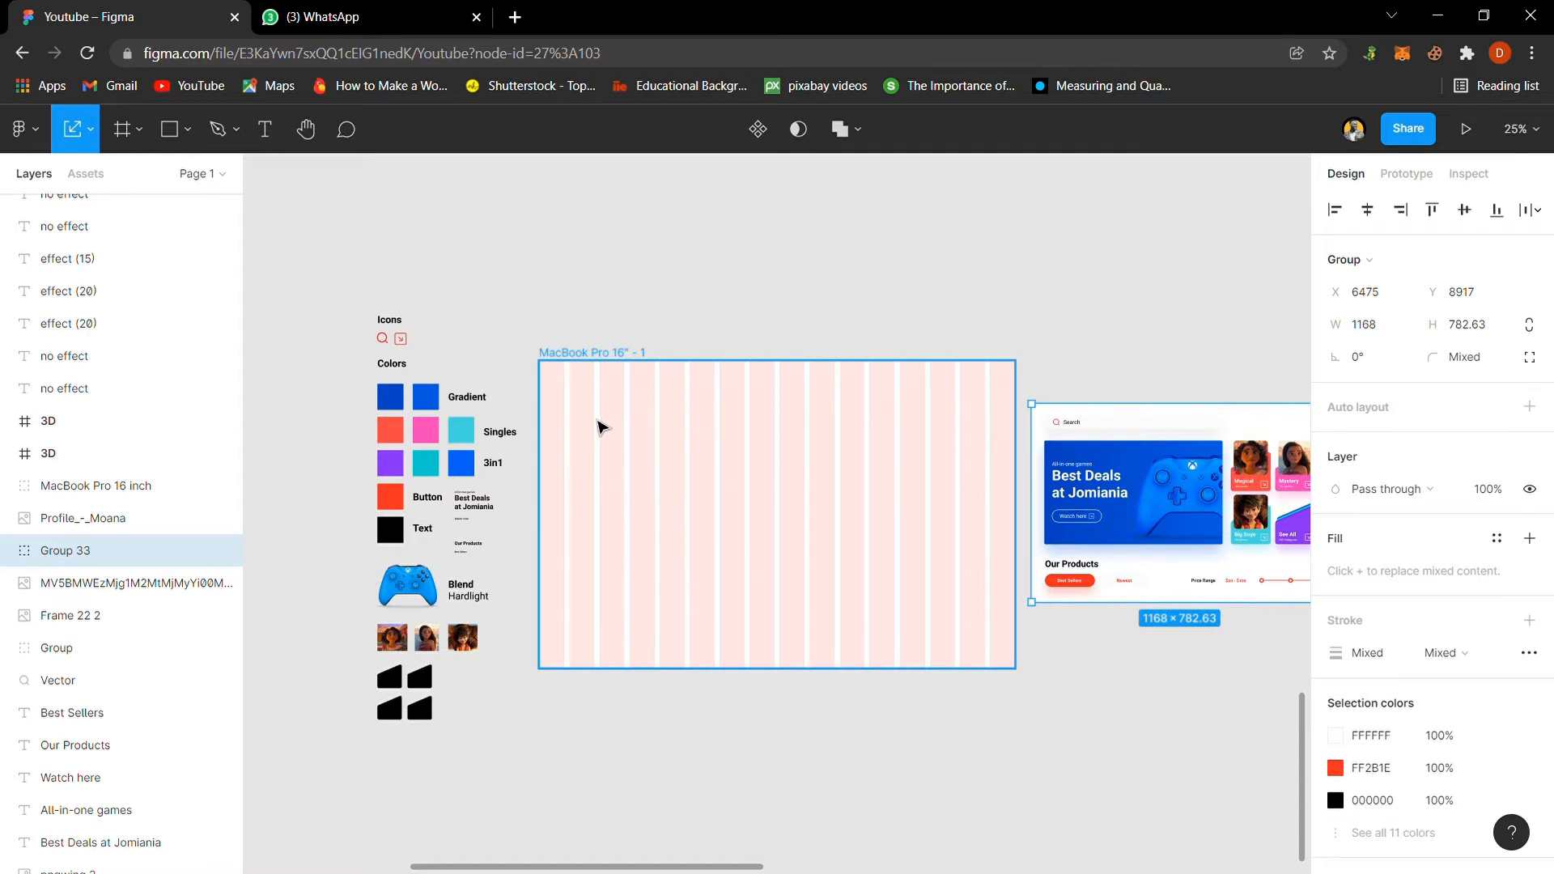
{"action": "left_click", "coordinate": [168, 138]}
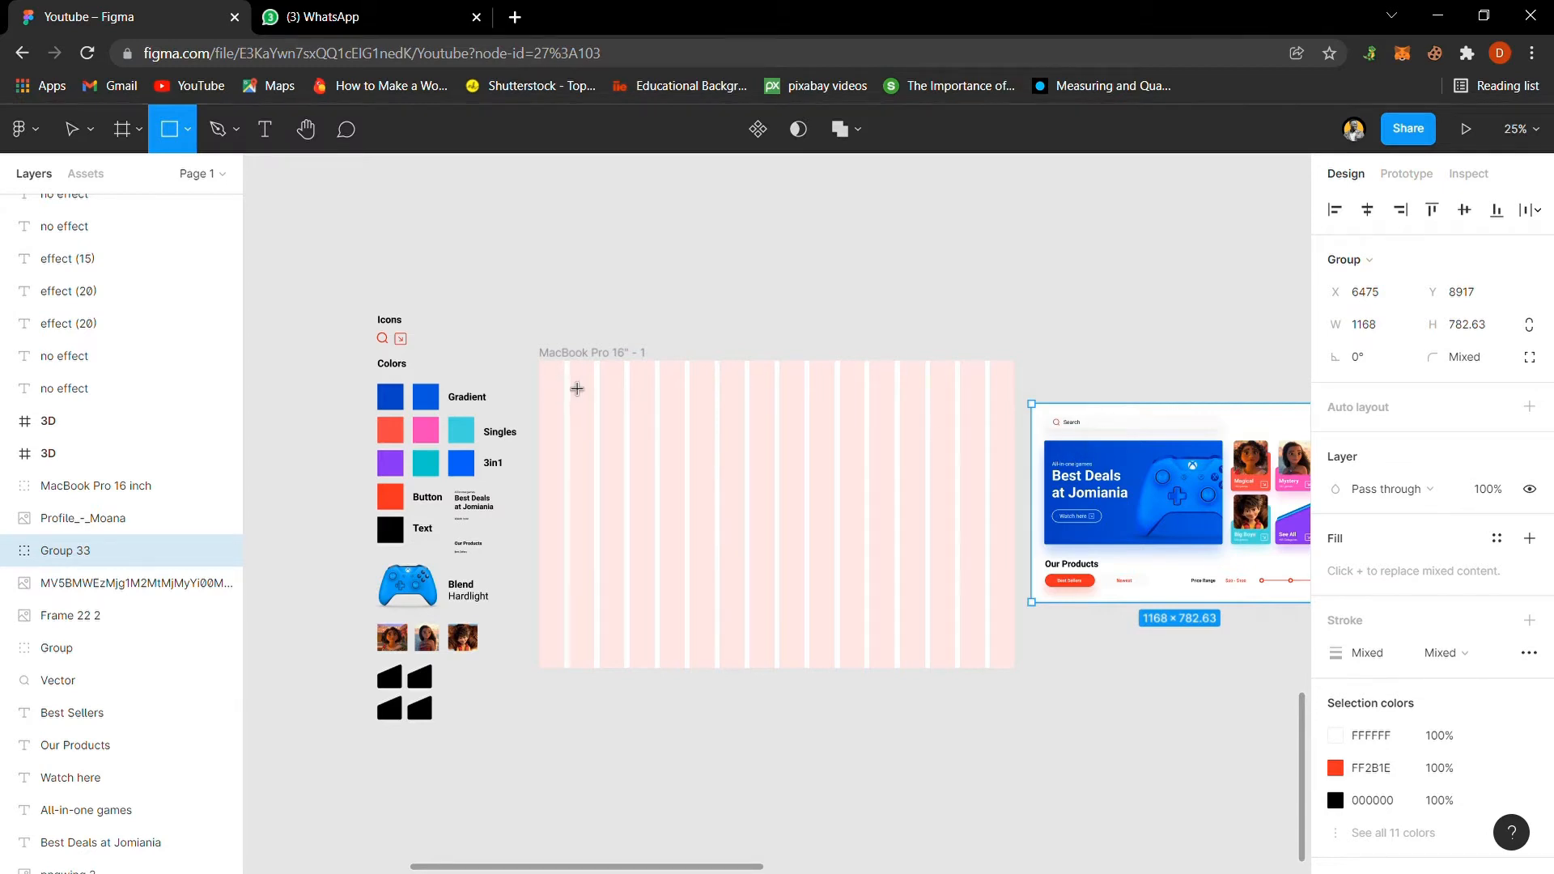
{"action": "key", "text": "plus"}
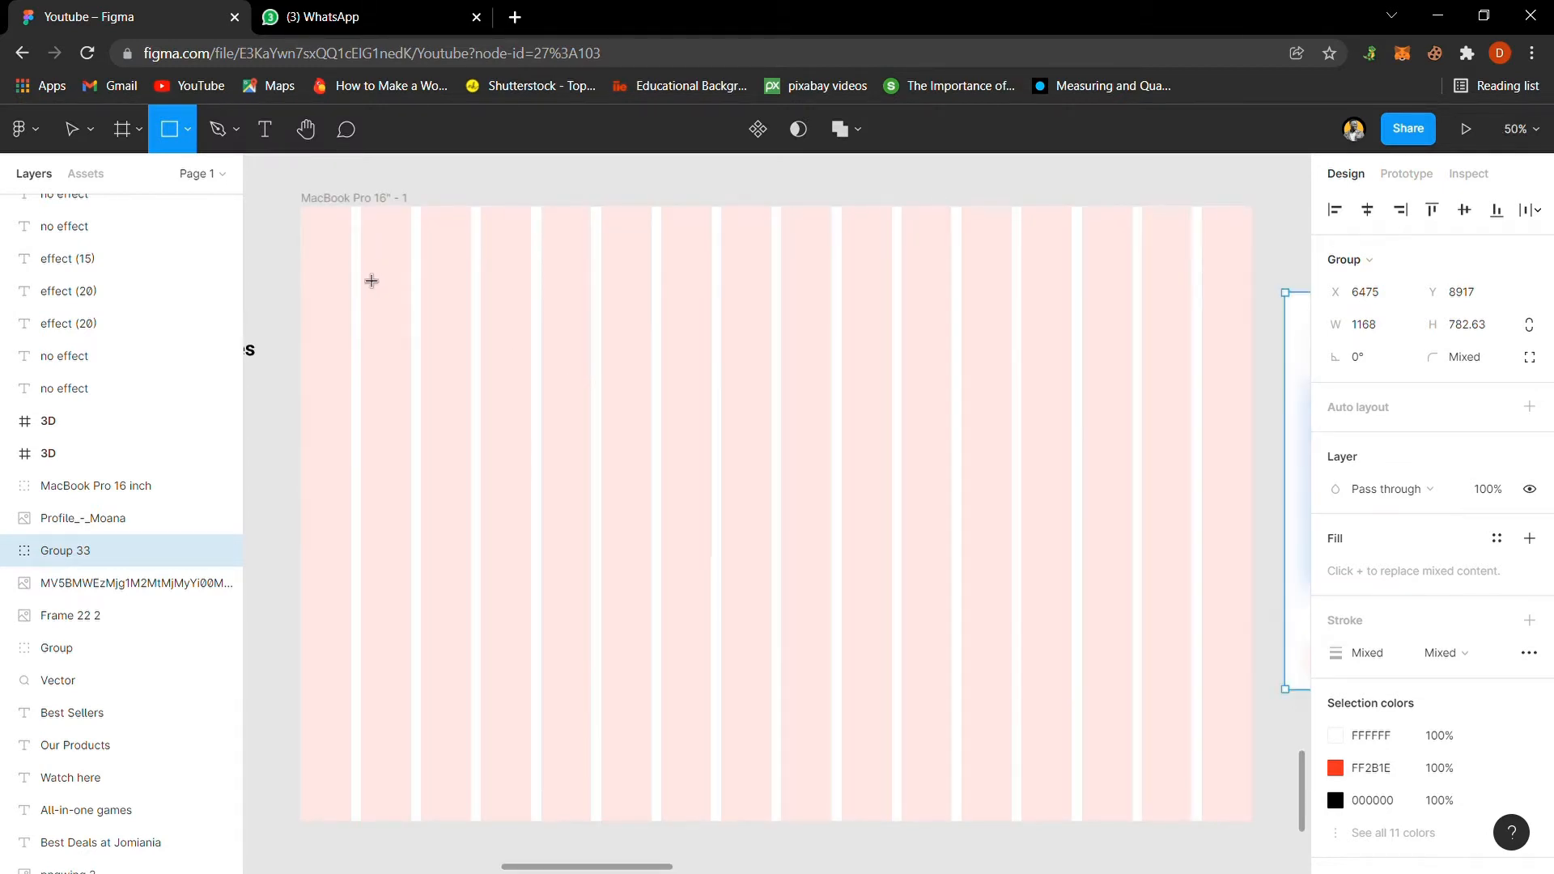
{"action": "left_click_drag", "start_coordinate": [361, 268], "coordinate": [902, 313]}
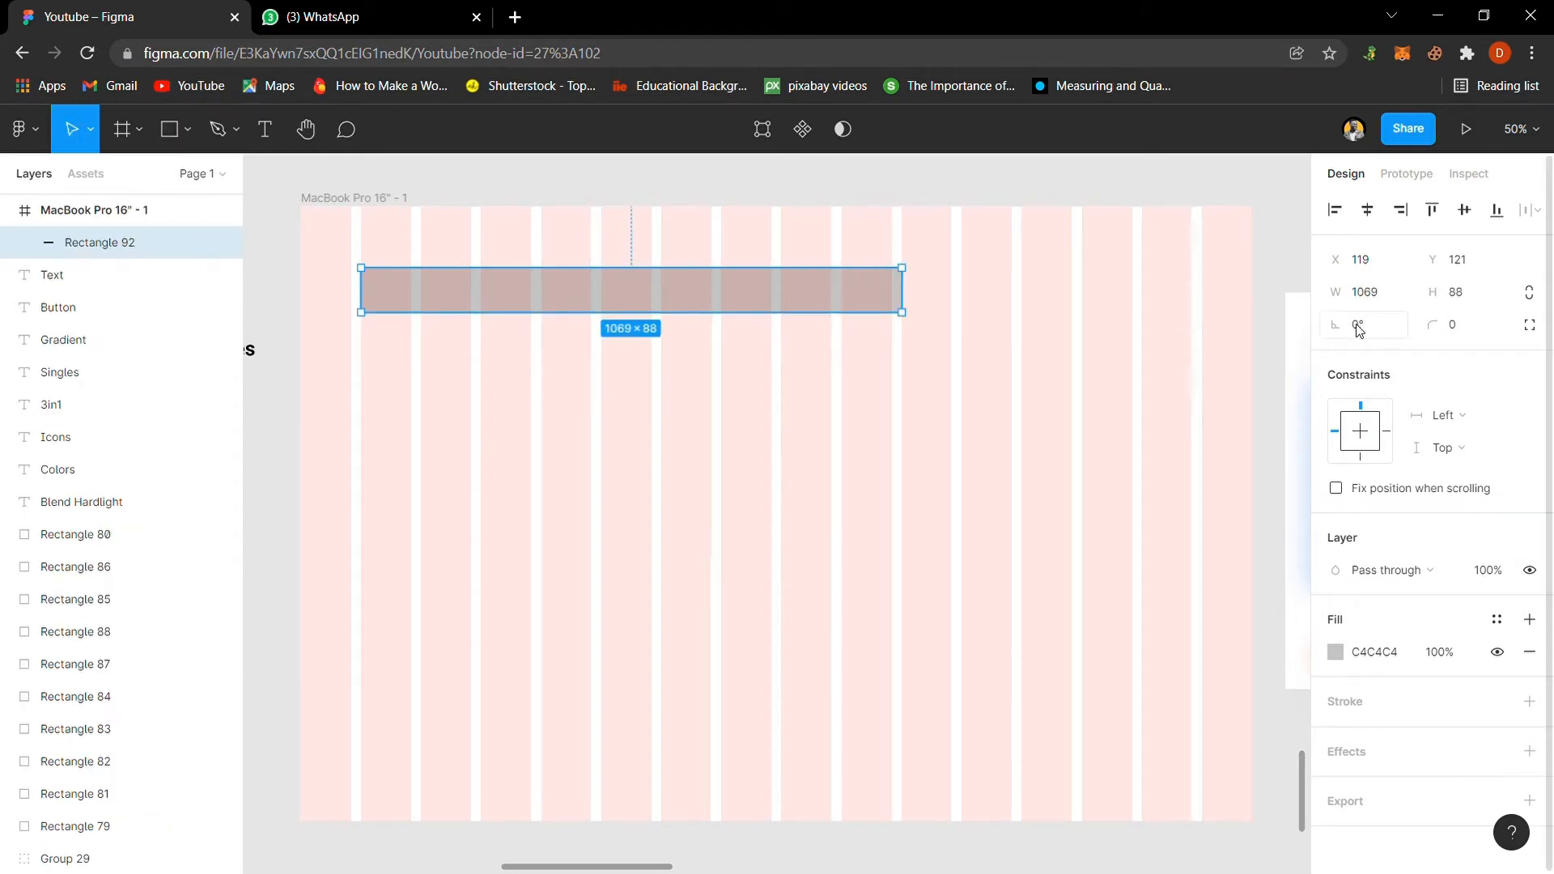
Step: Set the search bar's corner radius to 200 and shift the bar slightly to X 99, Y 117
{"action": "left_click", "coordinate": [1468, 334]}
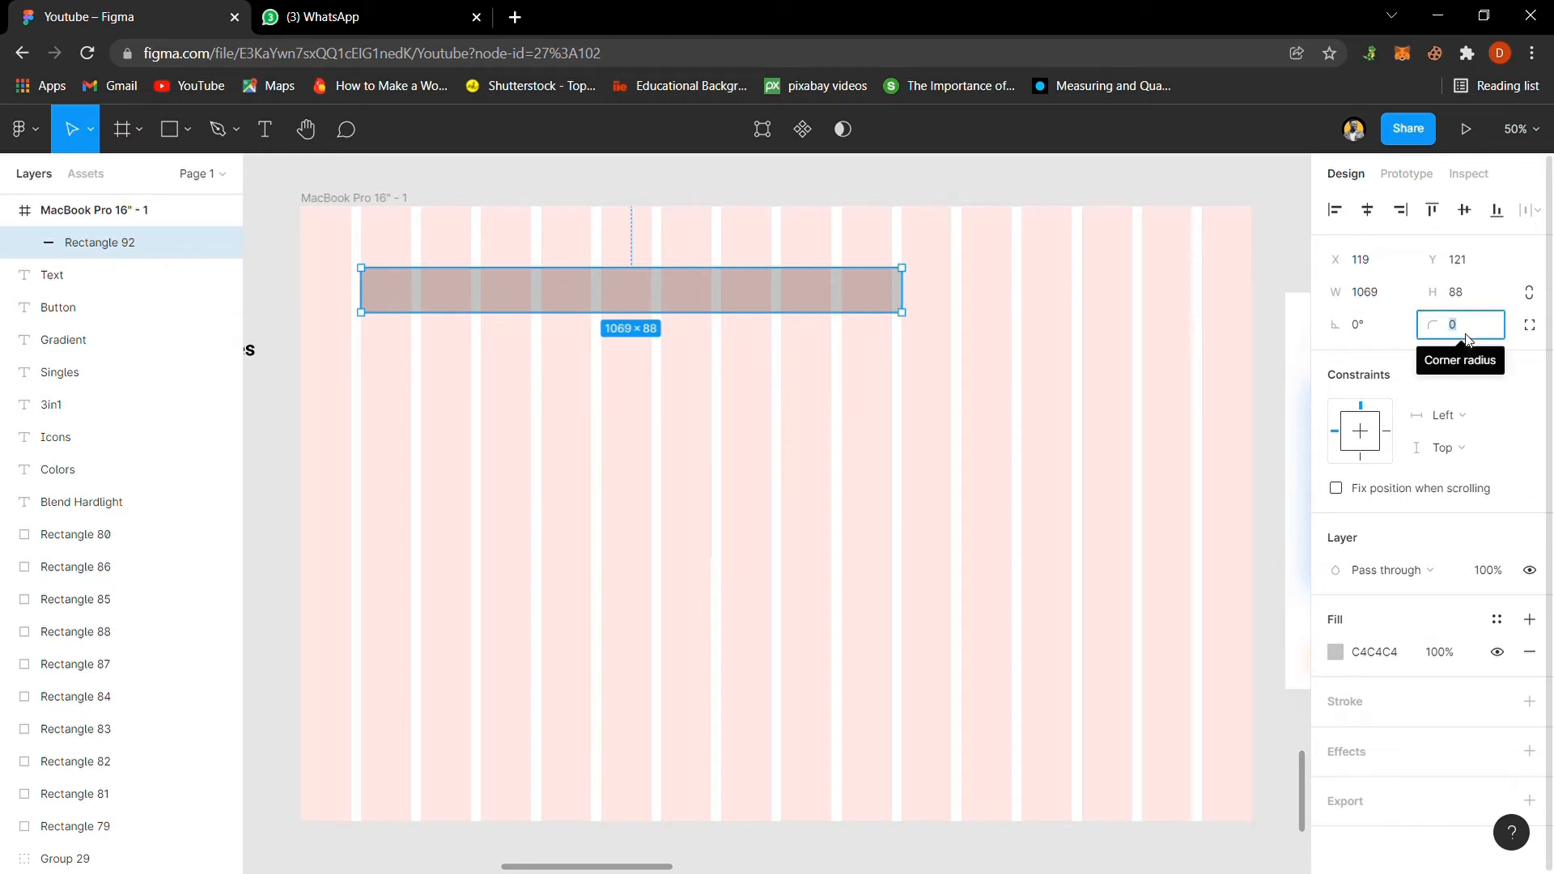
{"action": "type", "text": "200"}
{"action": "key", "text": "Return"}
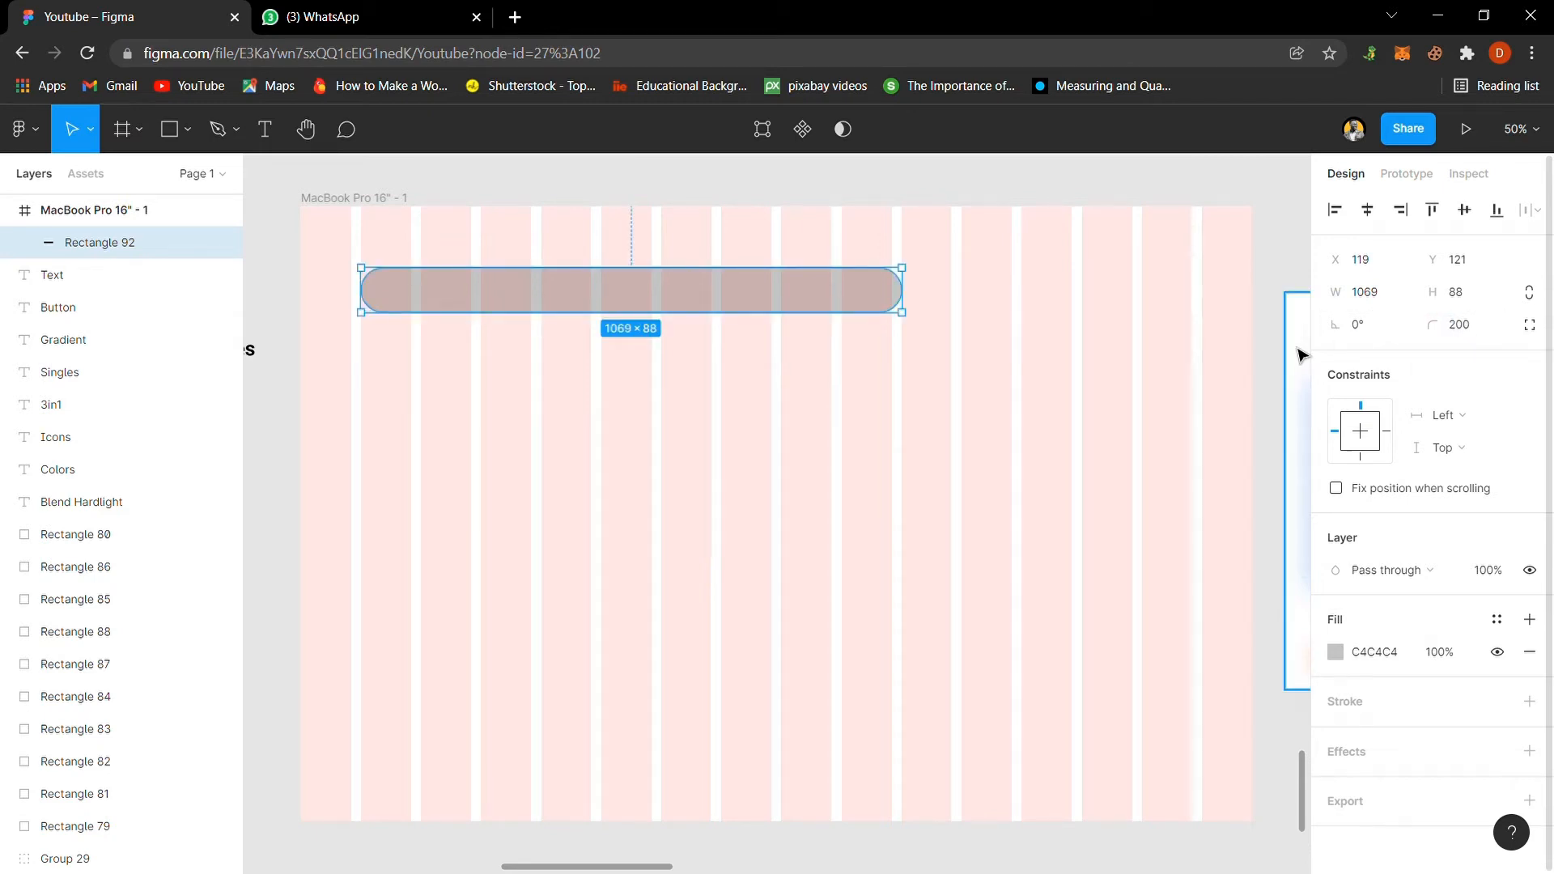
{"action": "left_click", "coordinate": [669, 449]}
{"action": "left_click", "coordinate": [680, 304]}
{"action": "left_click_drag", "start_coordinate": [642, 301], "coordinate": [623, 303]}
{"action": "left_click", "coordinate": [628, 451]}
{"action": "left_click", "coordinate": [631, 309]}
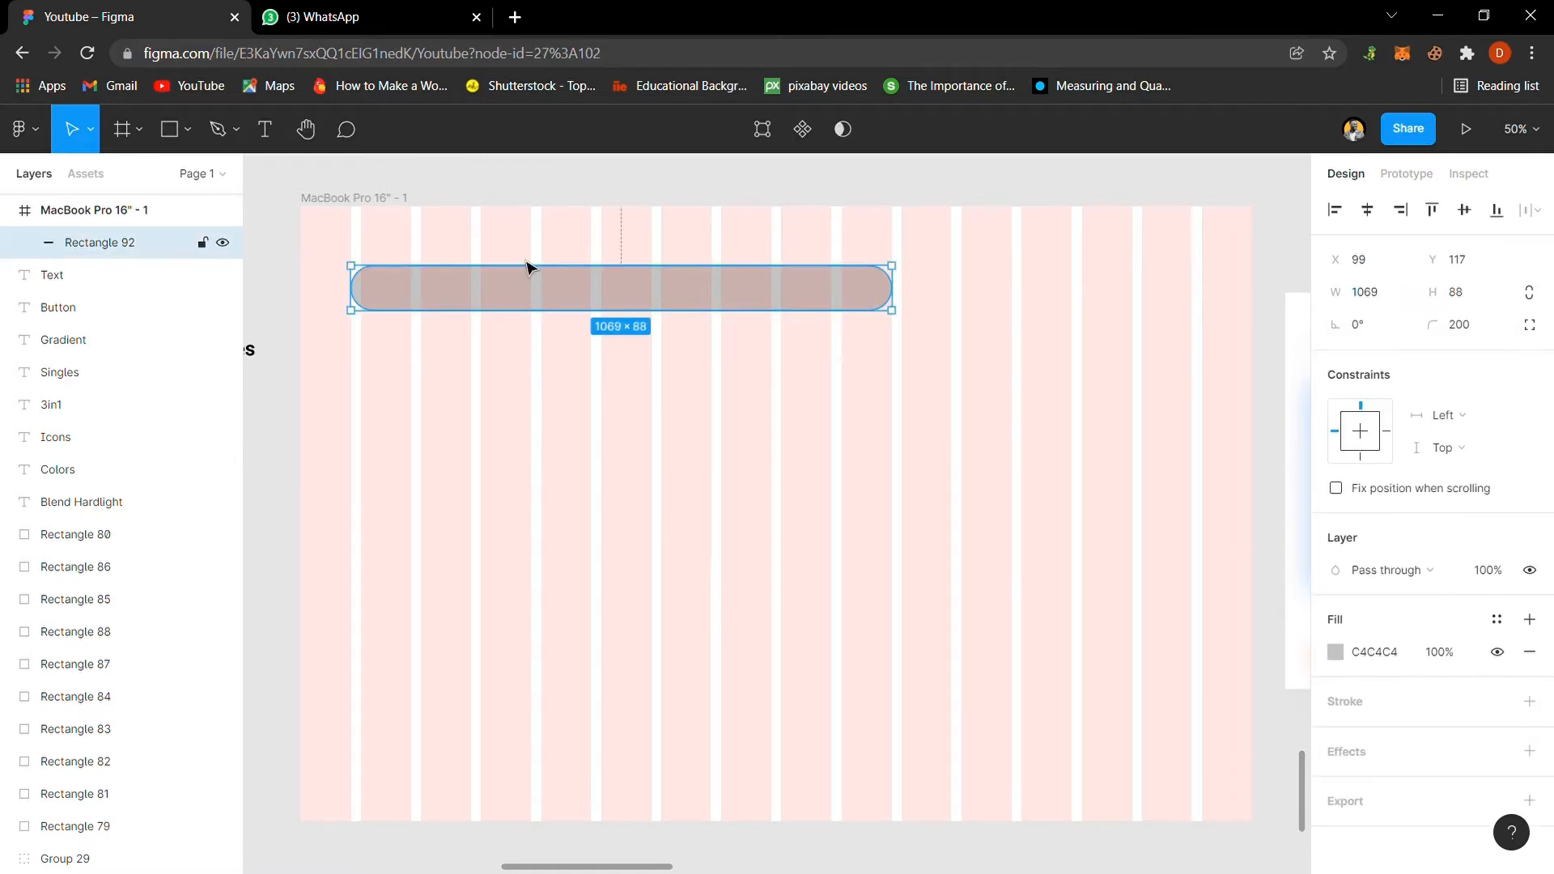
Step: Draw a large banner rectangle about 705 high below the search bar, aligned with its left end, and narrow it to 1089 wide
{"action": "left_click", "coordinate": [172, 133]}
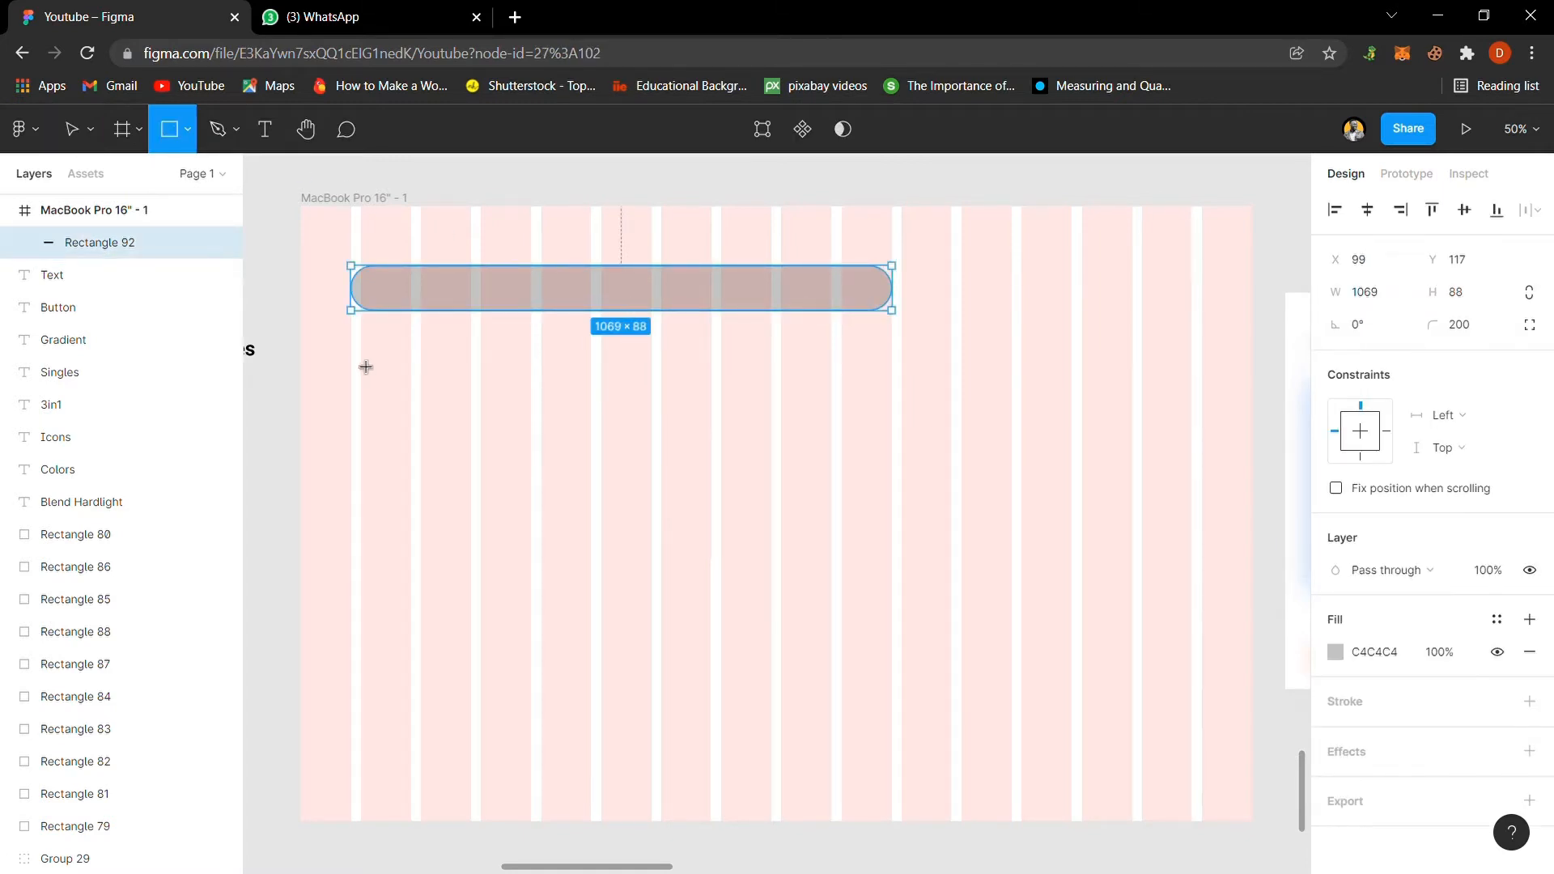
{"action": "mouse_move", "coordinate": [352, 343]}
{"action": "left_mouse_down"}
{"action": "mouse_move", "coordinate": [639, 601]}
{"action": "mouse_move", "coordinate": [902, 654]}
{"action": "mouse_move", "coordinate": [1023, 710]}
{"action": "mouse_move", "coordinate": [963, 703]}
{"action": "left_mouse_up"}
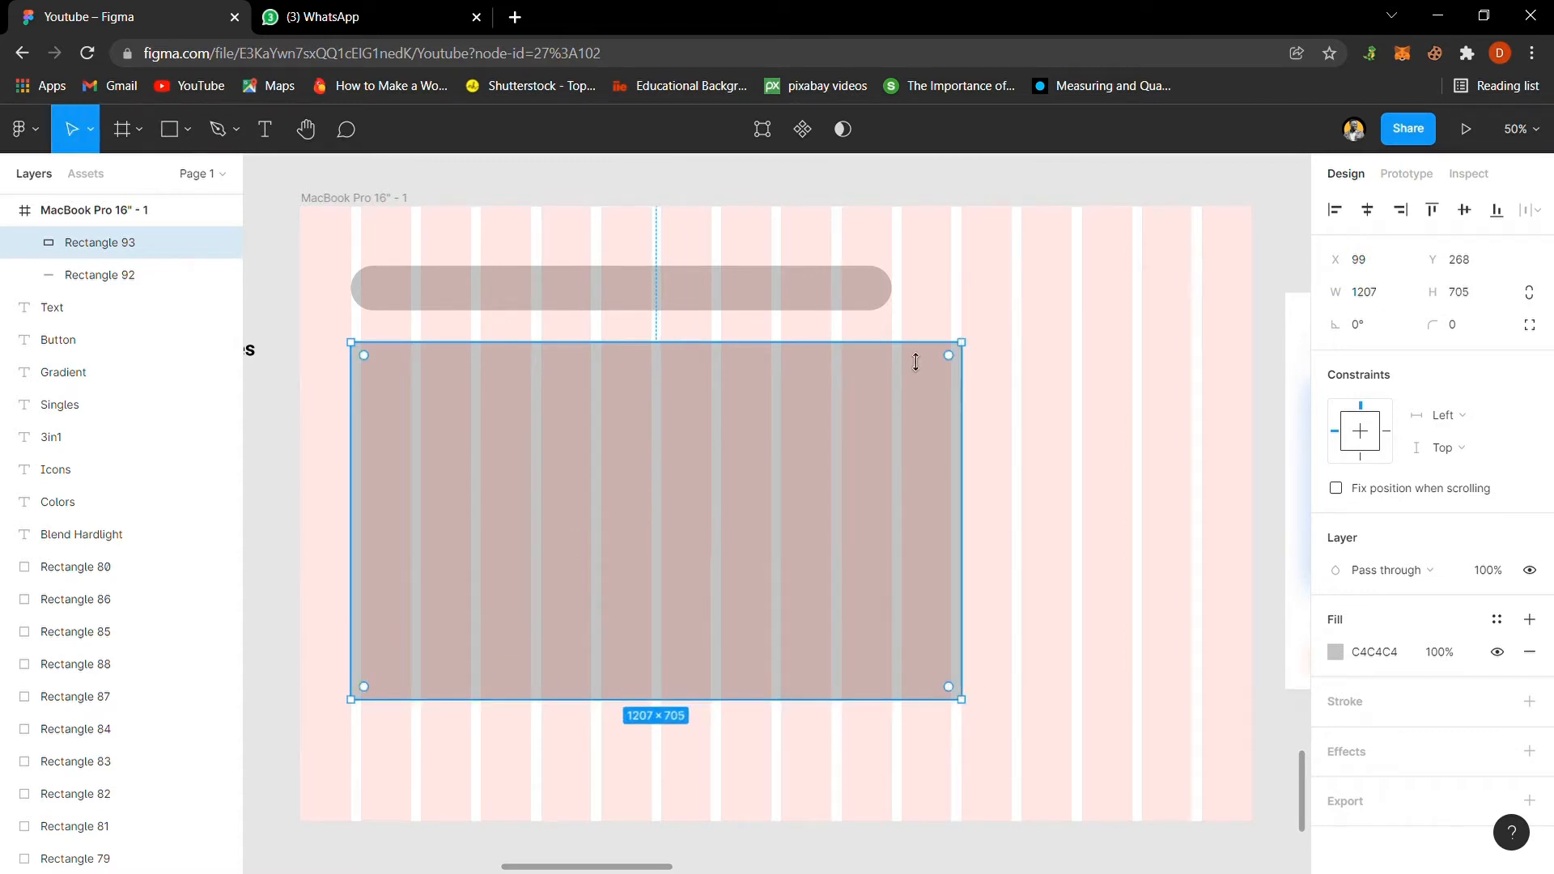
{"action": "left_click", "coordinate": [937, 323]}
{"action": "left_click", "coordinate": [921, 522]}
{"action": "left_click_drag", "start_coordinate": [963, 542], "coordinate": [919, 538]}
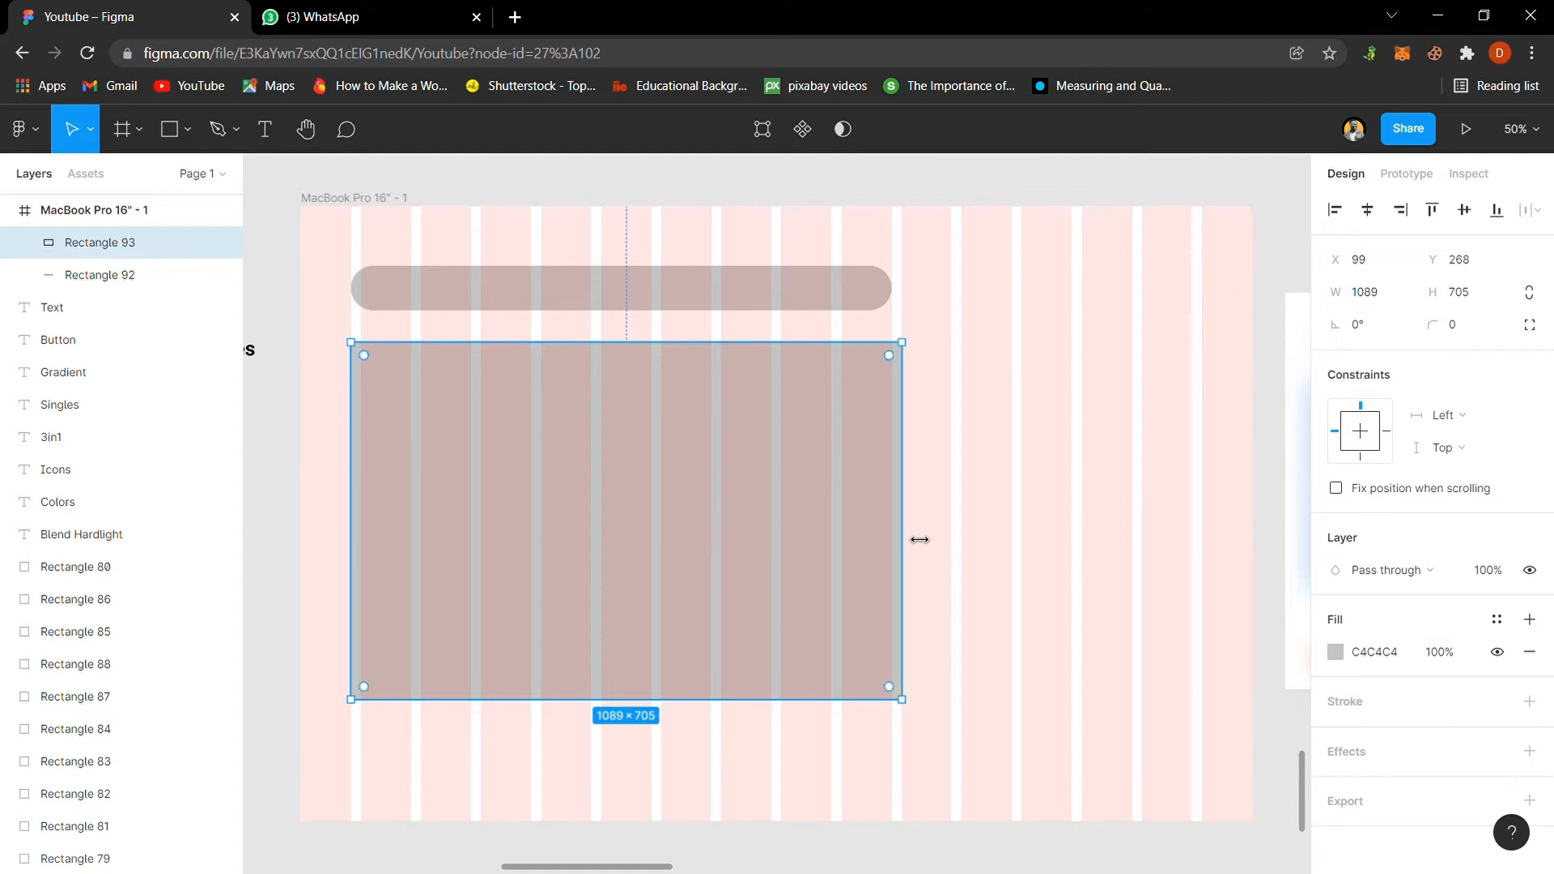
Step: Widen the search bar to 1089 so that its right end lines up with the banner's right edge
{"action": "left_click", "coordinate": [975, 452]}
{"action": "left_click", "coordinate": [887, 293]}
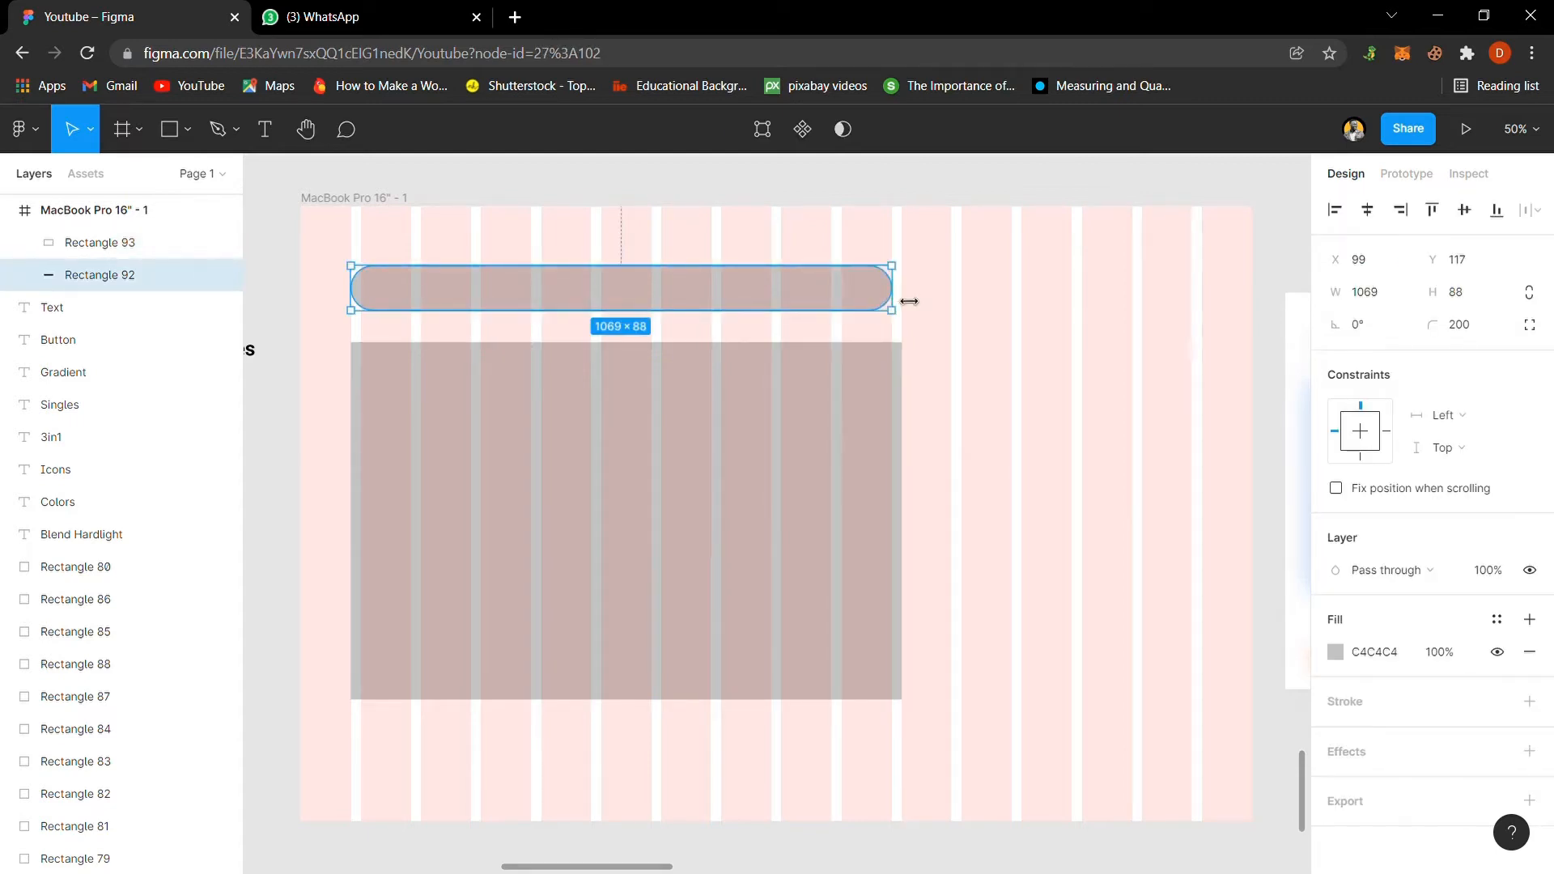
{"action": "left_click_drag", "start_coordinate": [906, 302], "coordinate": [912, 302]}
{"action": "left_click", "coordinate": [947, 343]}
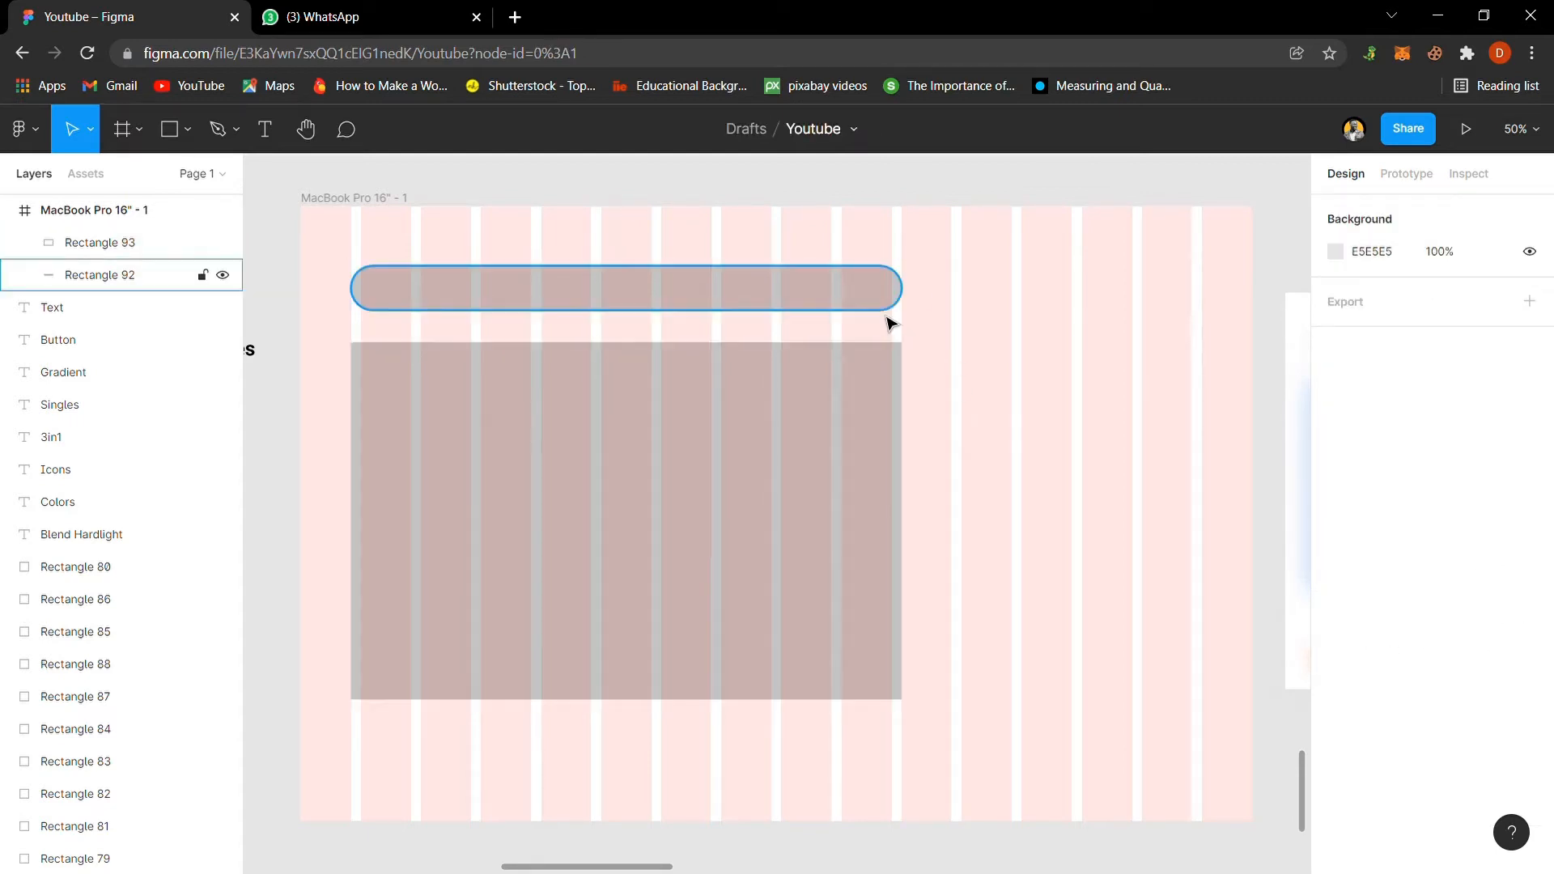
{"action": "left_click", "coordinate": [896, 395]}
{"action": "left_click", "coordinate": [895, 306], "text": "shift"}
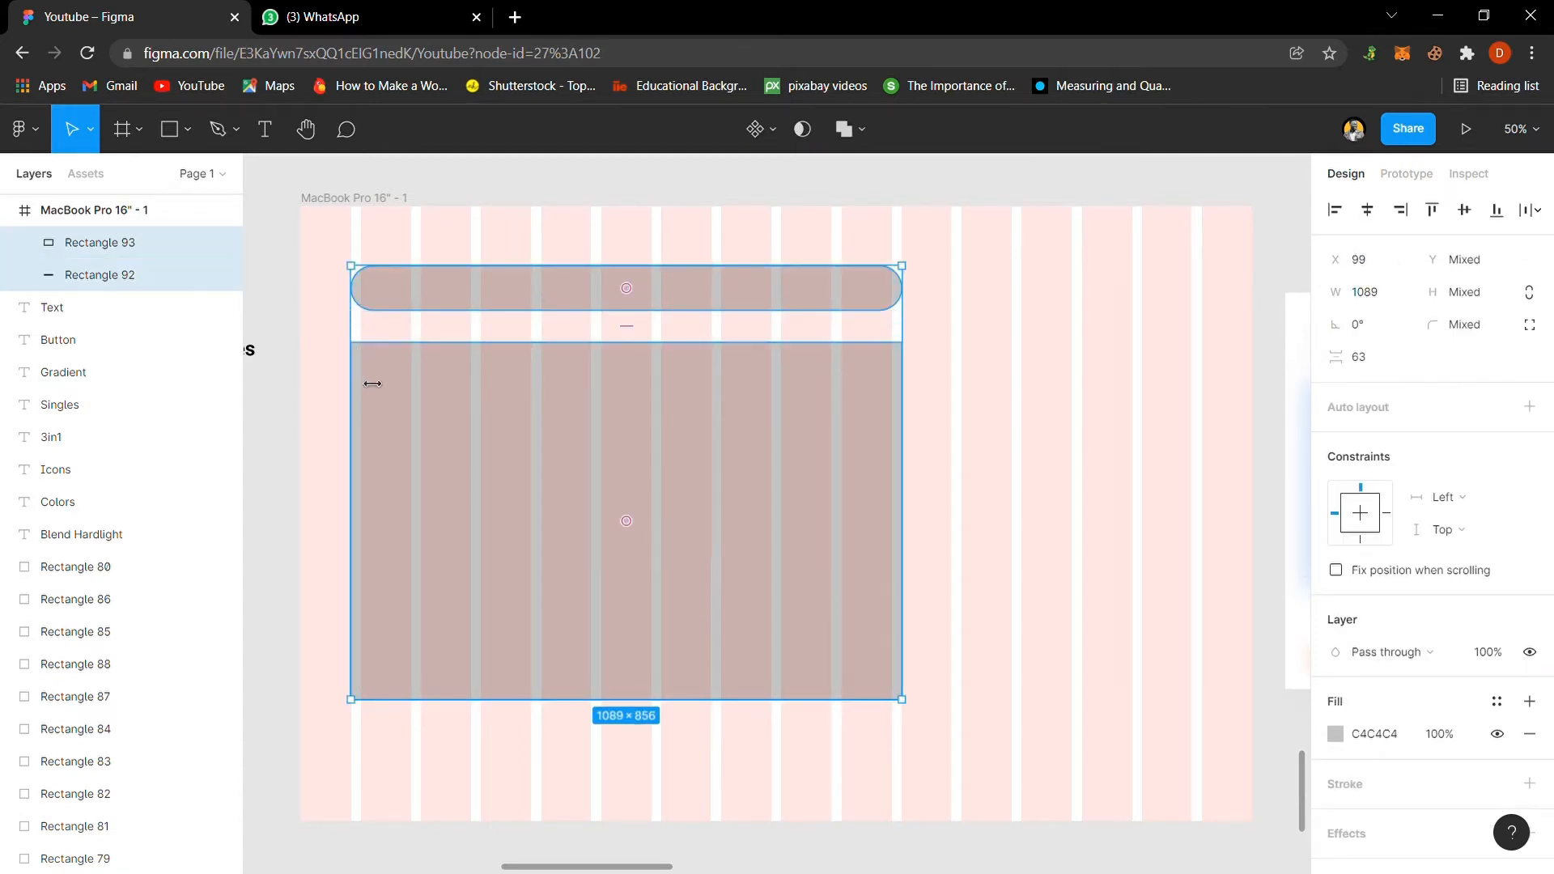
{"action": "key", "text": "Escape"}
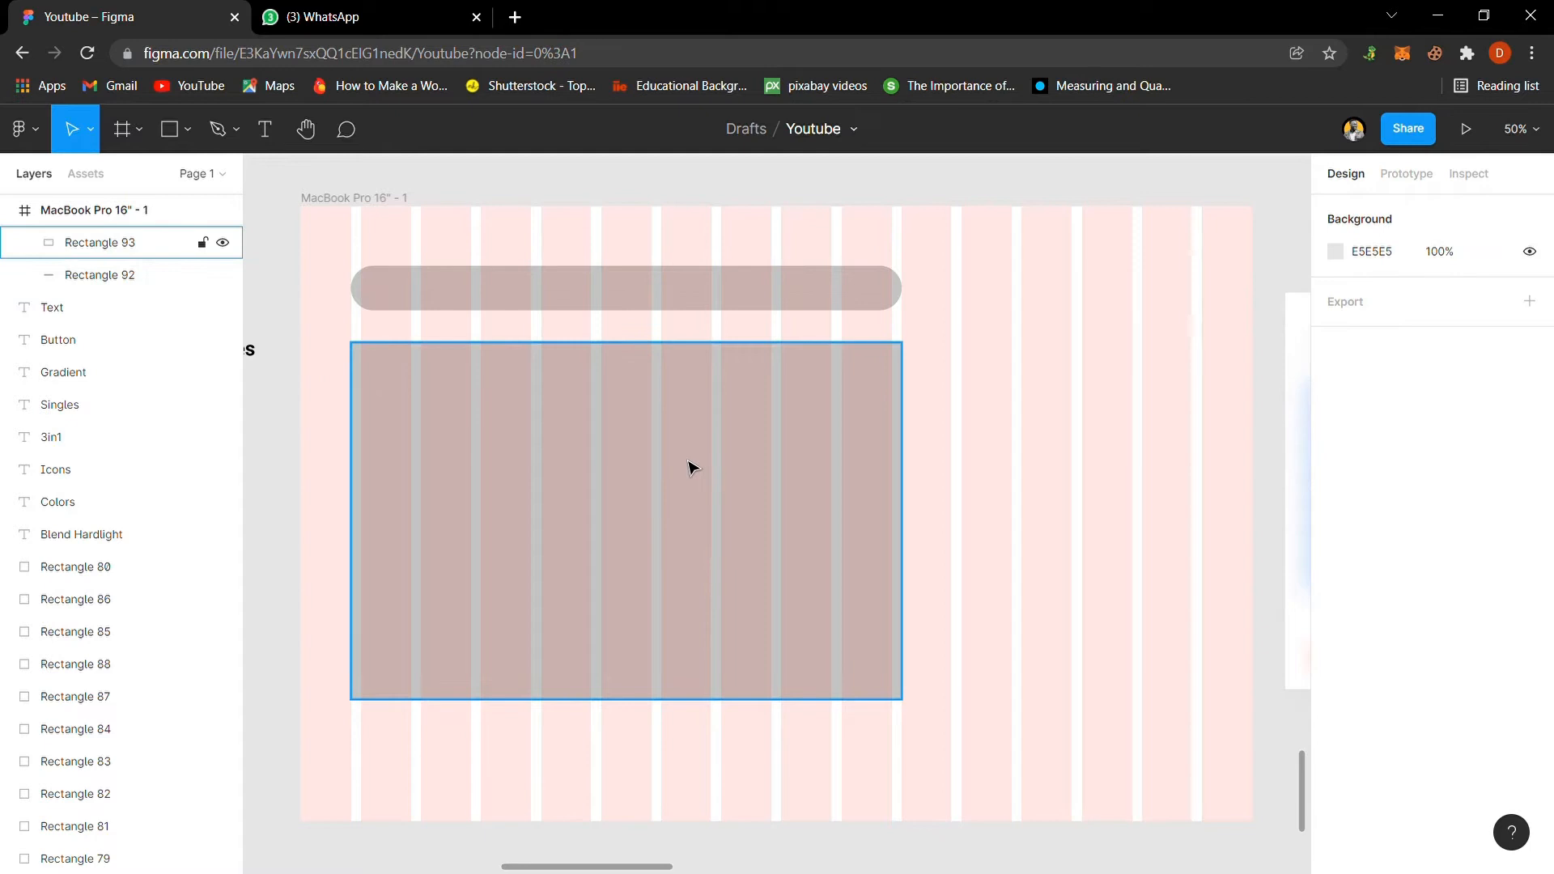
Step: Move the banner rectangle down to Y 306 to widen the gap below the search bar
{"action": "left_click", "coordinate": [640, 448]}
{"action": "left_click_drag", "start_coordinate": [649, 411], "coordinate": [654, 430]}
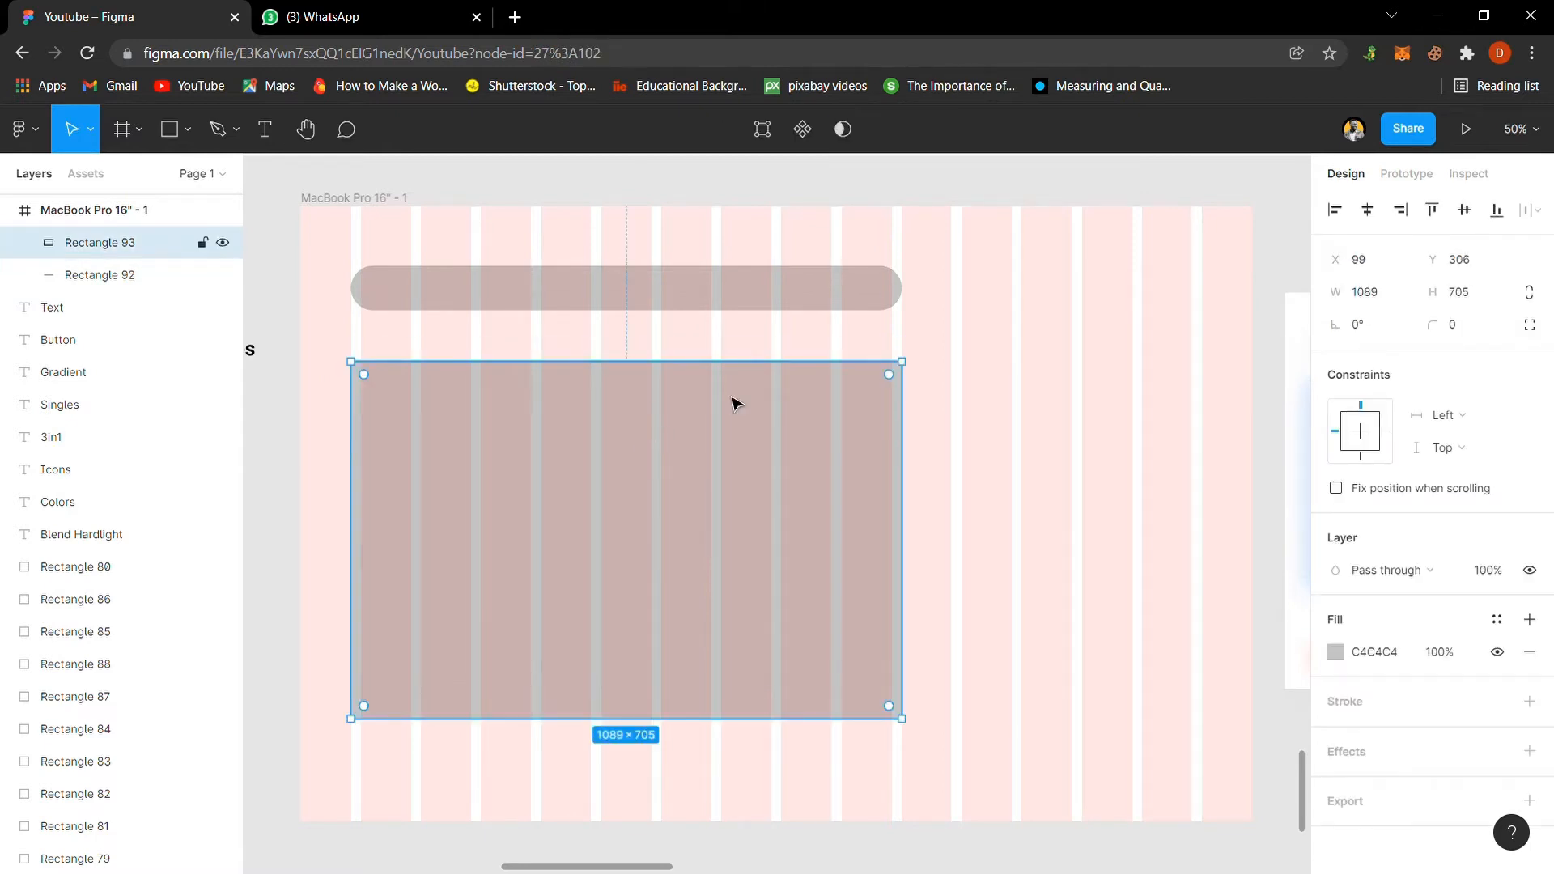
{"action": "key", "text": "Escape"}
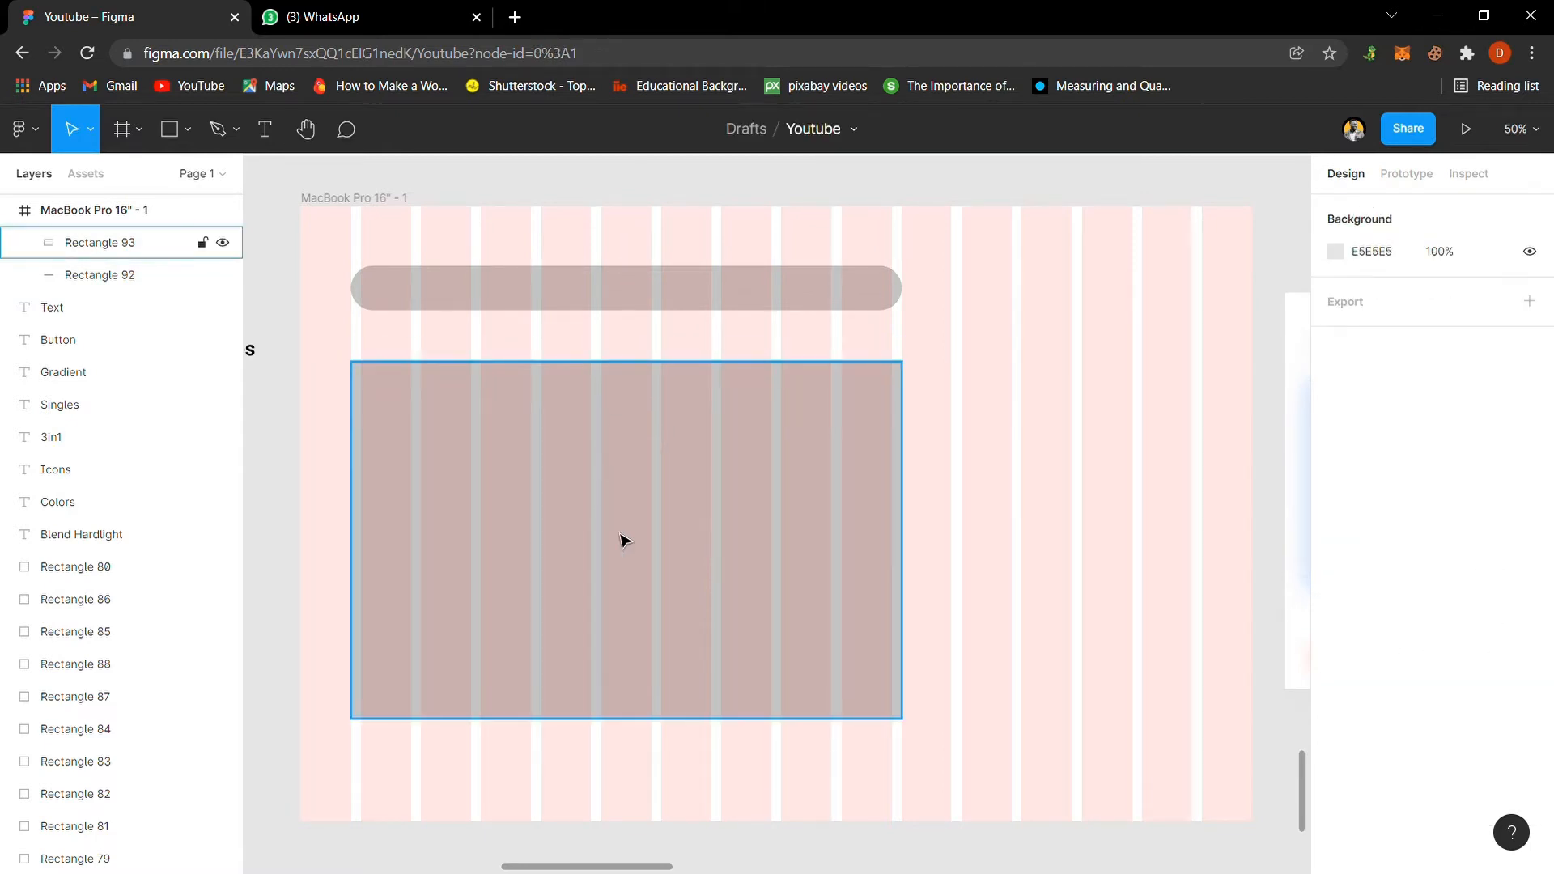
Step: Draw a square about 265 × 265 to the right of the banner, near the level of its upper edge
{"action": "key", "text": "minus"}
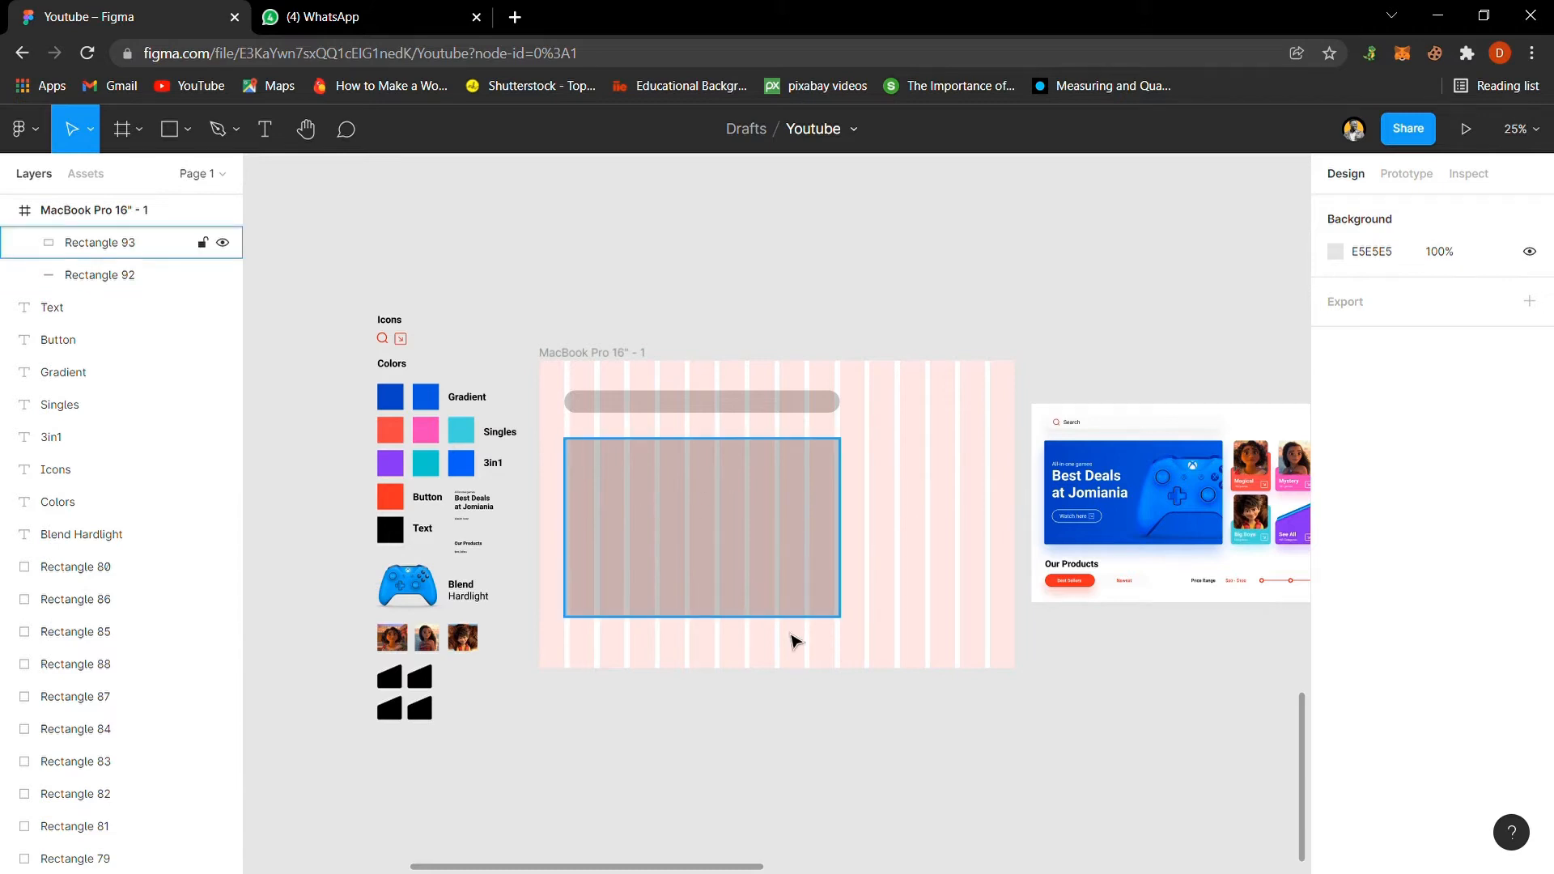
{"action": "left_click", "coordinate": [170, 130]}
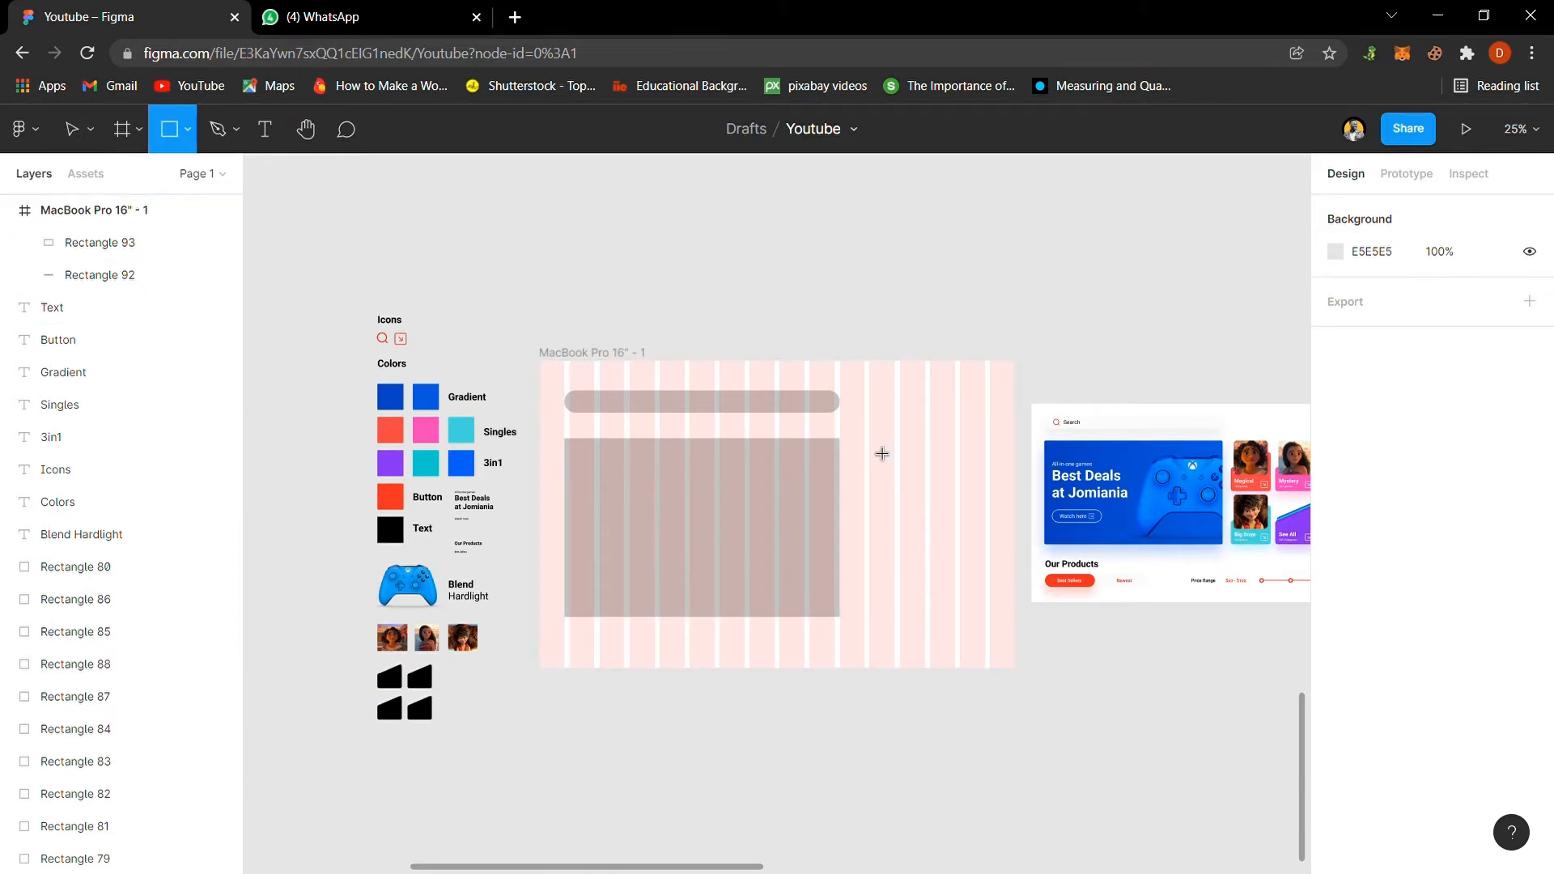
{"action": "left_click_drag", "start_coordinate": [857, 438], "coordinate": [925, 505]}
{"action": "left_click", "coordinate": [912, 571]}
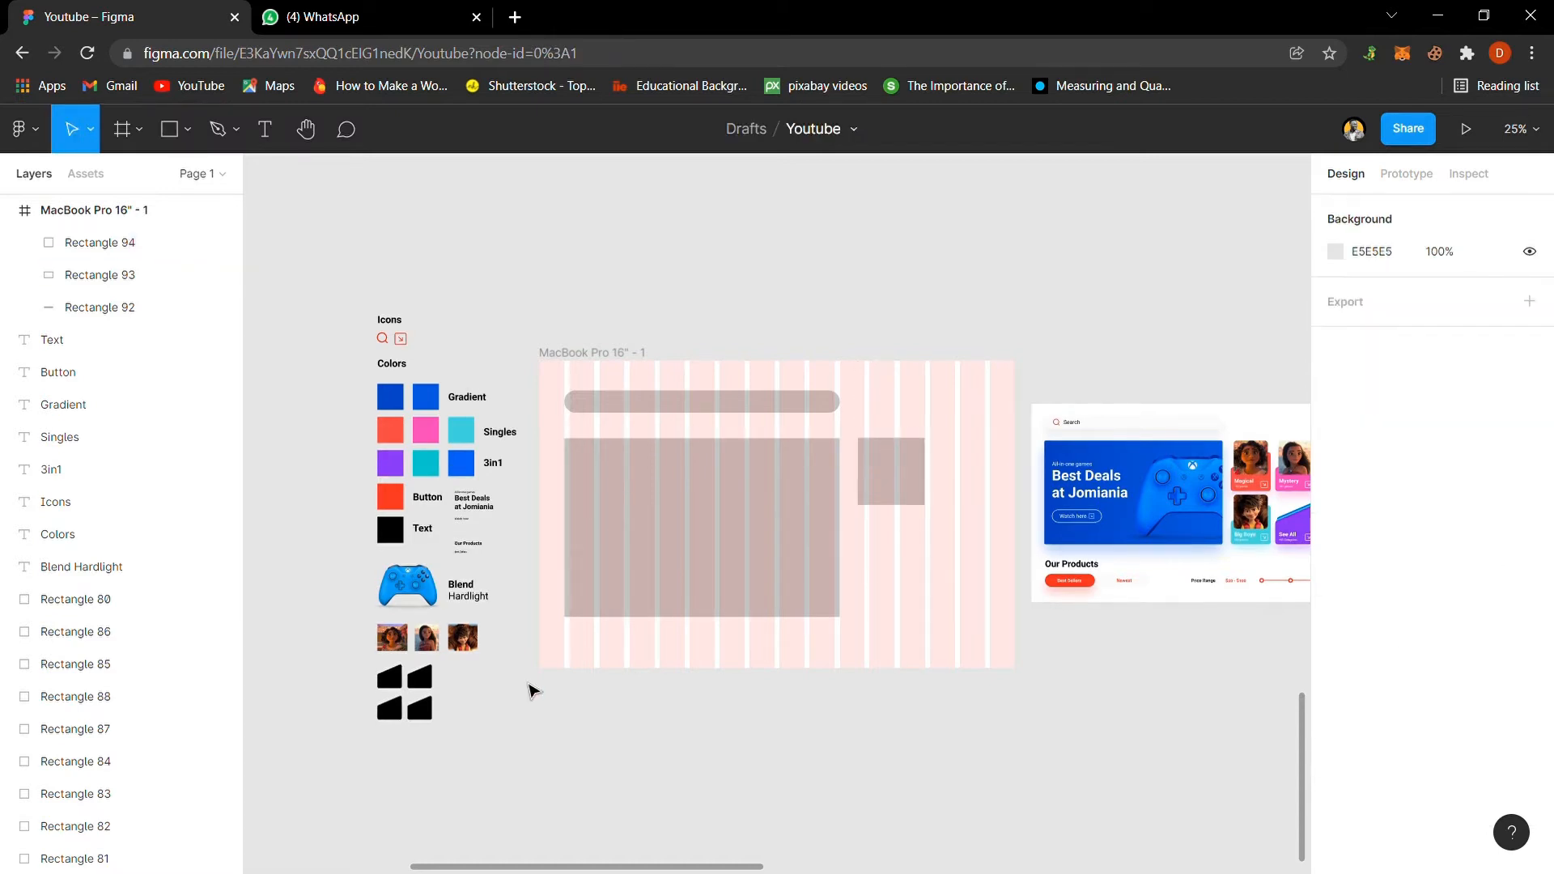
Step: Duplicate a slanted black shape from the style guide and place the copy beside the square as a shape reference
{"action": "left_click", "coordinate": [422, 710]}
{"action": "key", "text": "ctrl+d"}
{"action": "left_click_drag", "start_coordinate": [429, 721], "coordinate": [969, 451]}
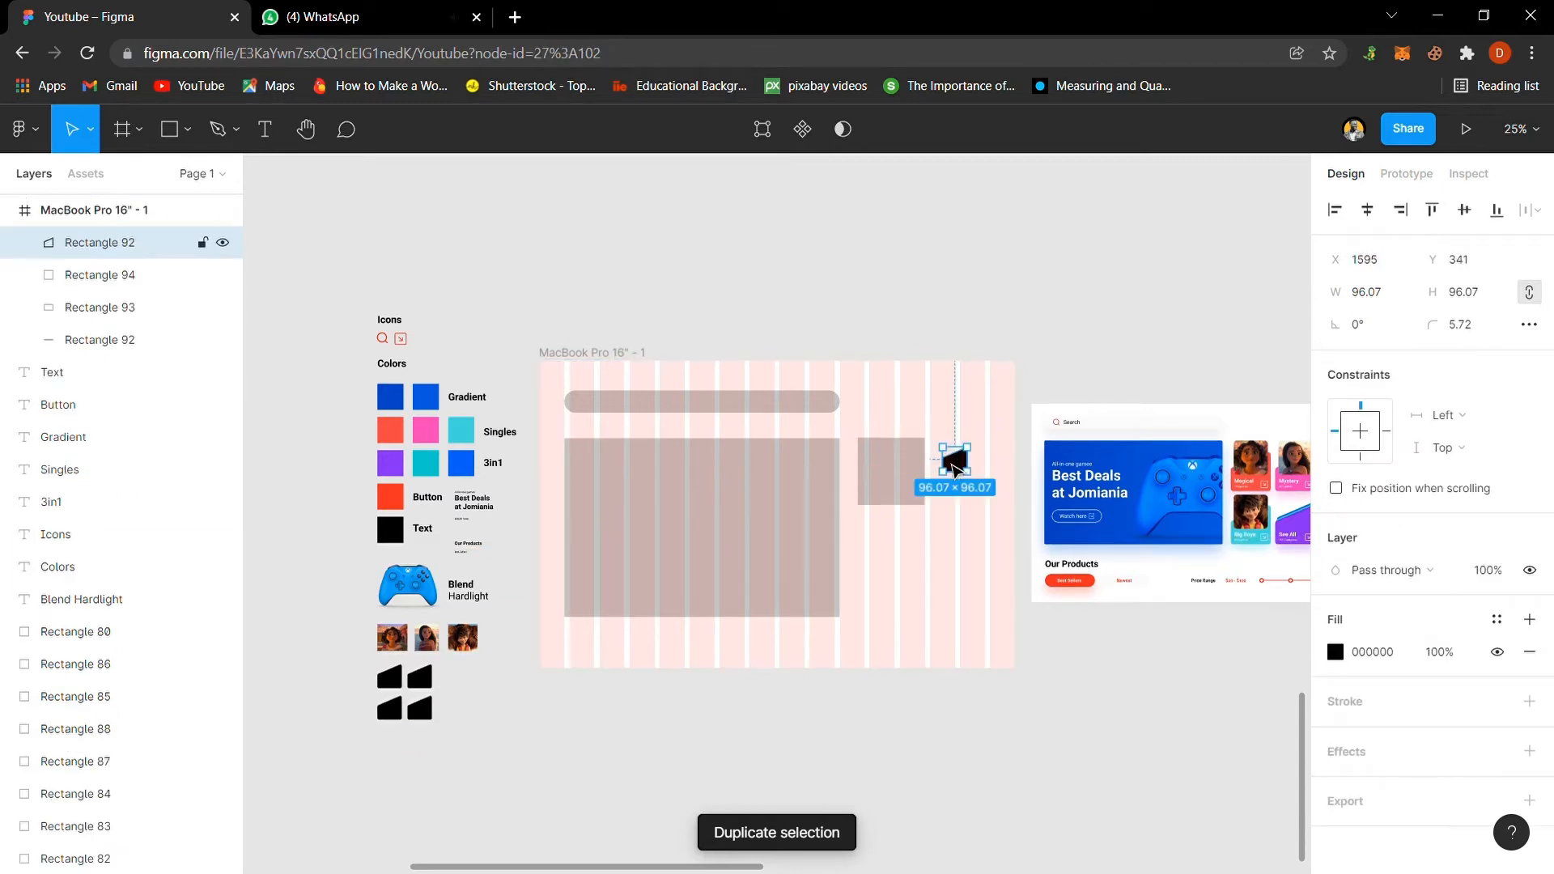
{"action": "left_click", "coordinate": [890, 458], "text": "shift"}
{"action": "key", "text": "shift+2"}
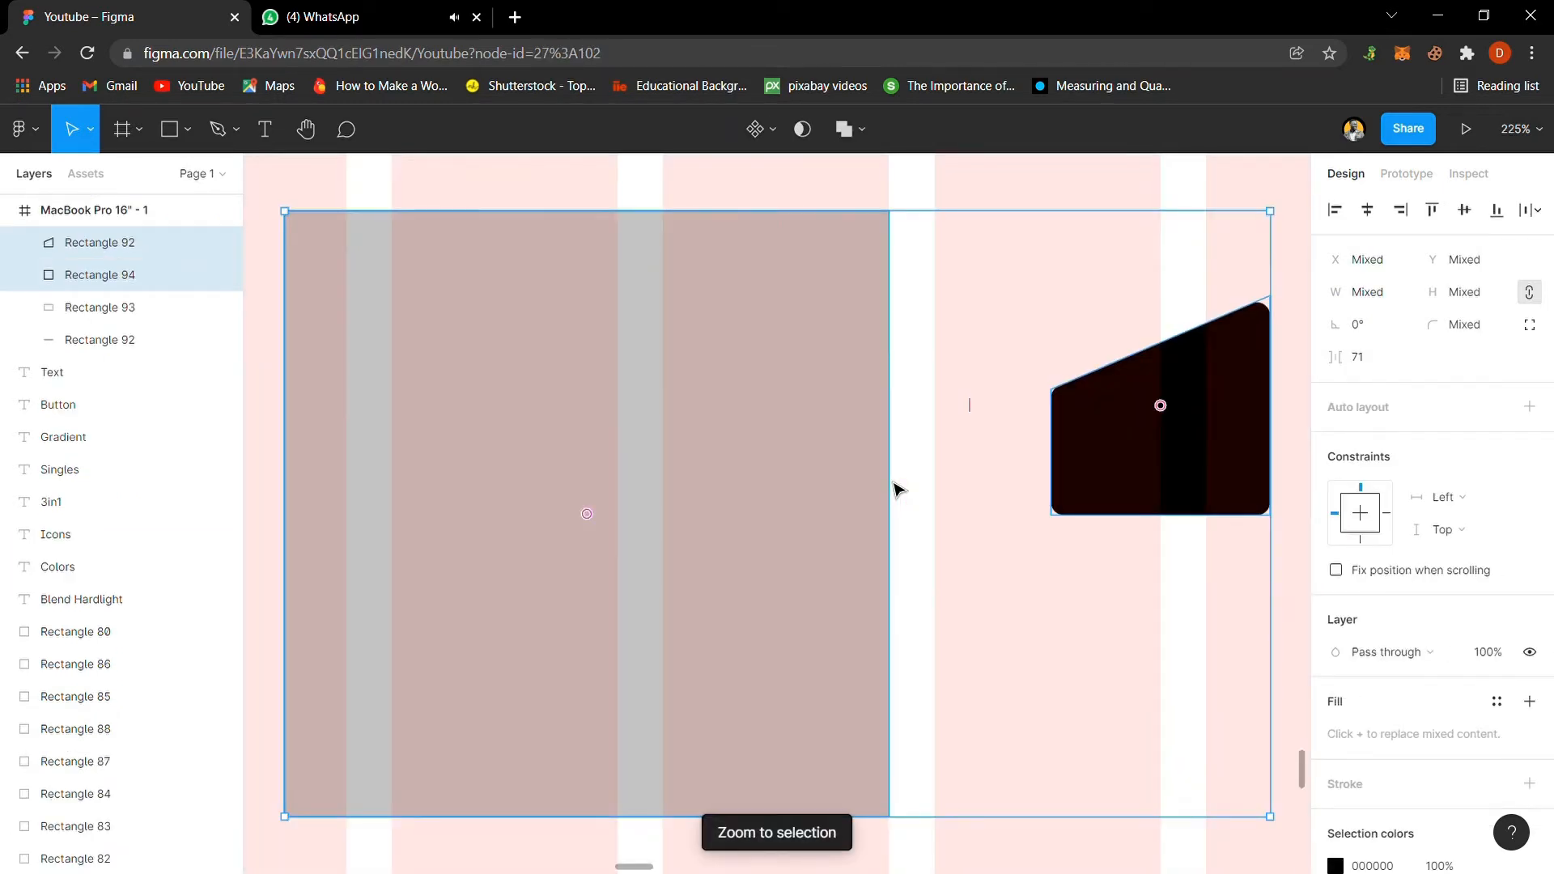
{"action": "left_click", "coordinate": [988, 582]}
{"action": "key", "text": "shift+0"}
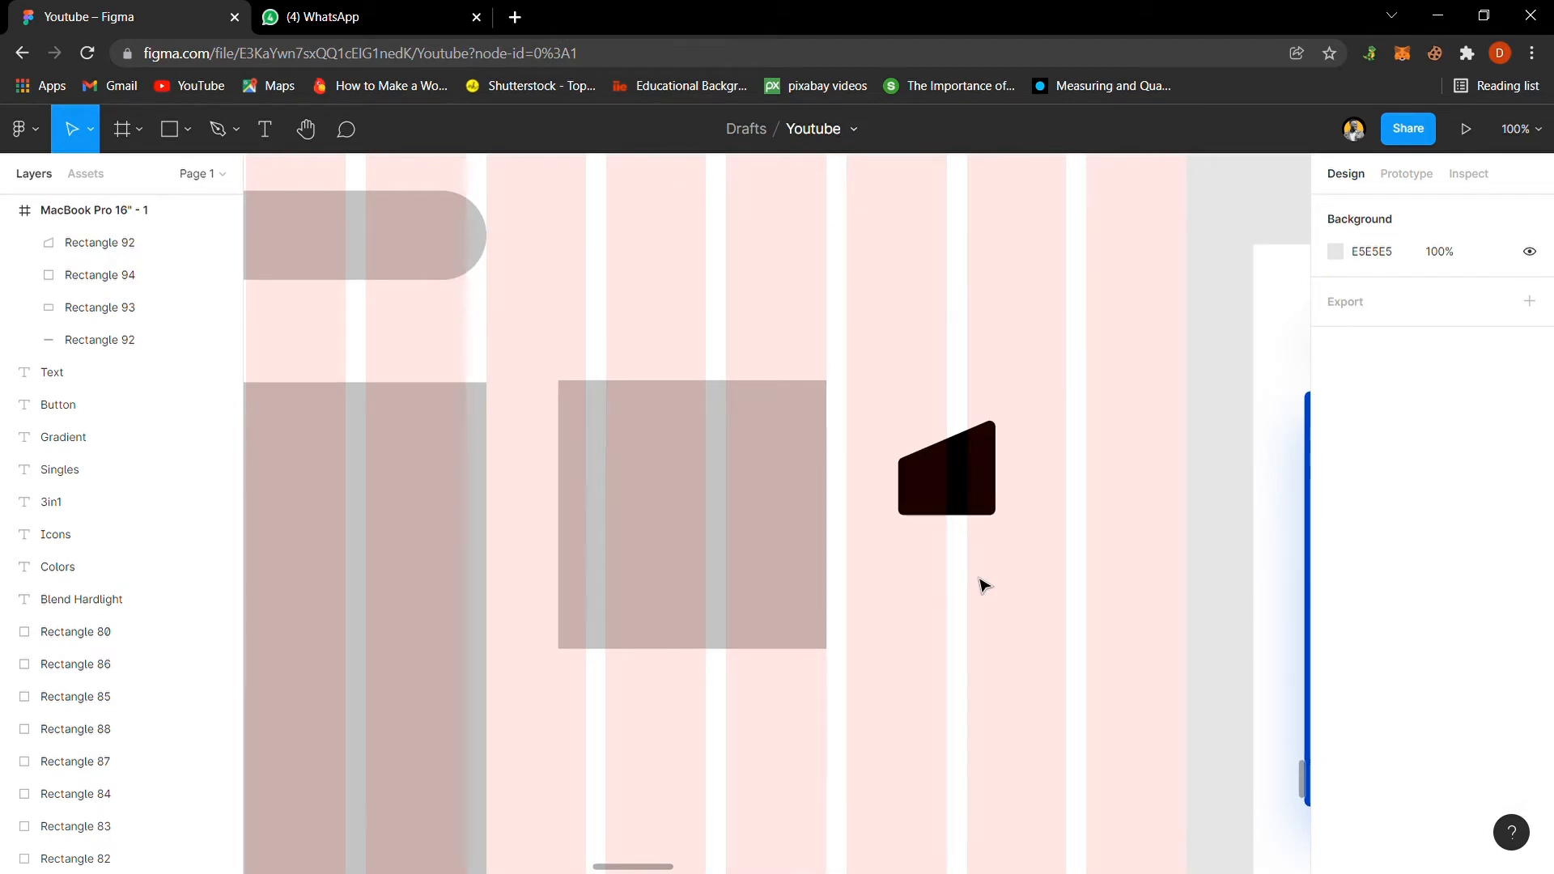
Step: Move the square to X 1286, Y 306, aligning it with the column grid and the banner's upper edge
{"action": "left_click", "coordinate": [749, 507]}
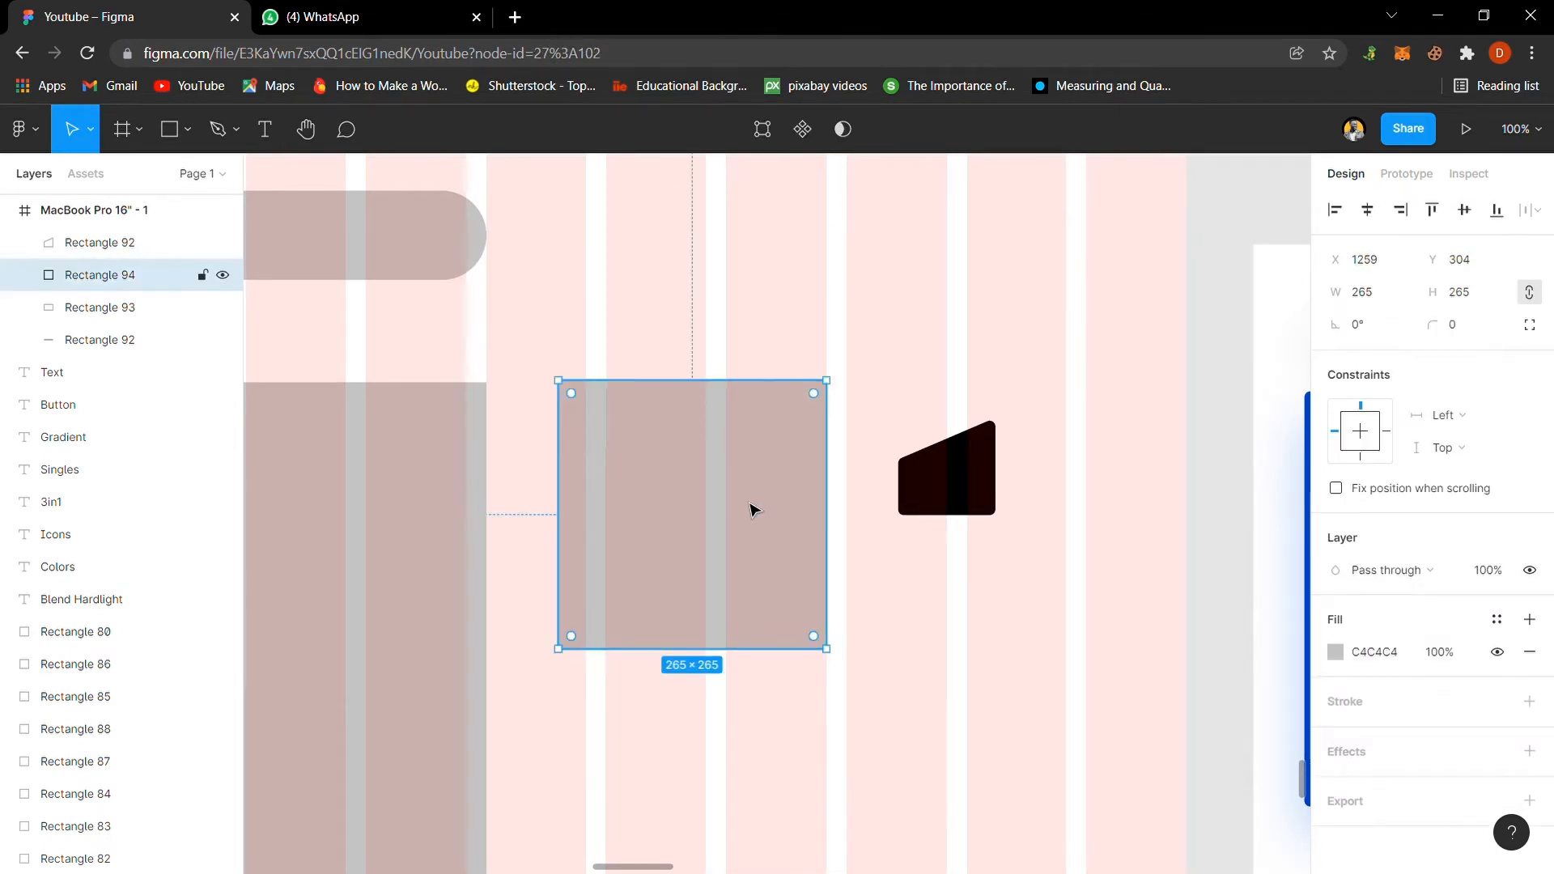
{"action": "key", "text": "shift+2"}
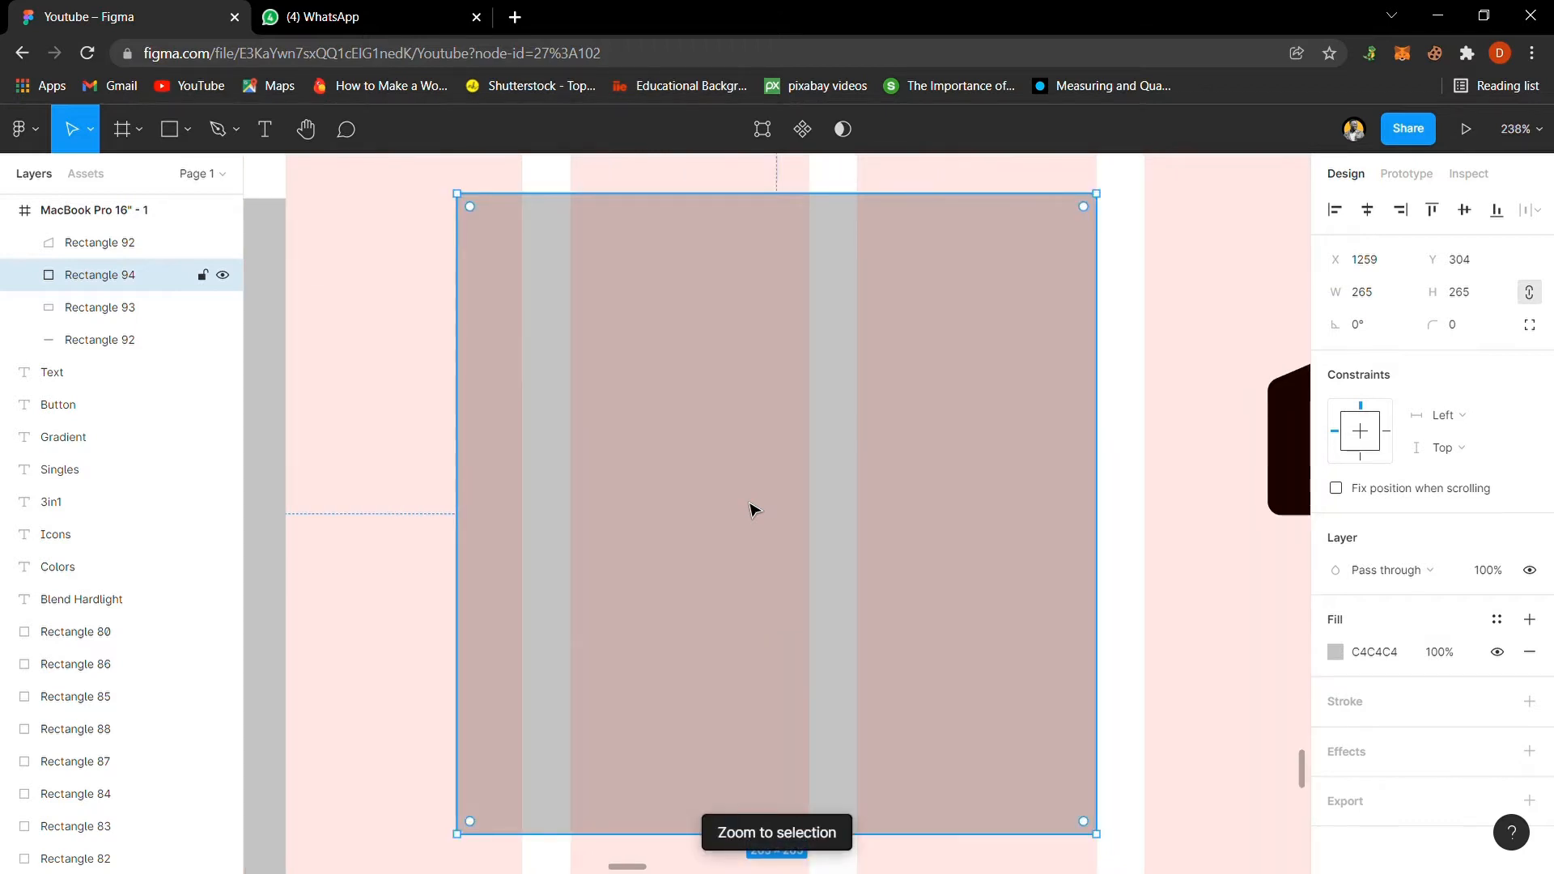
{"action": "key", "text": "shift+0"}
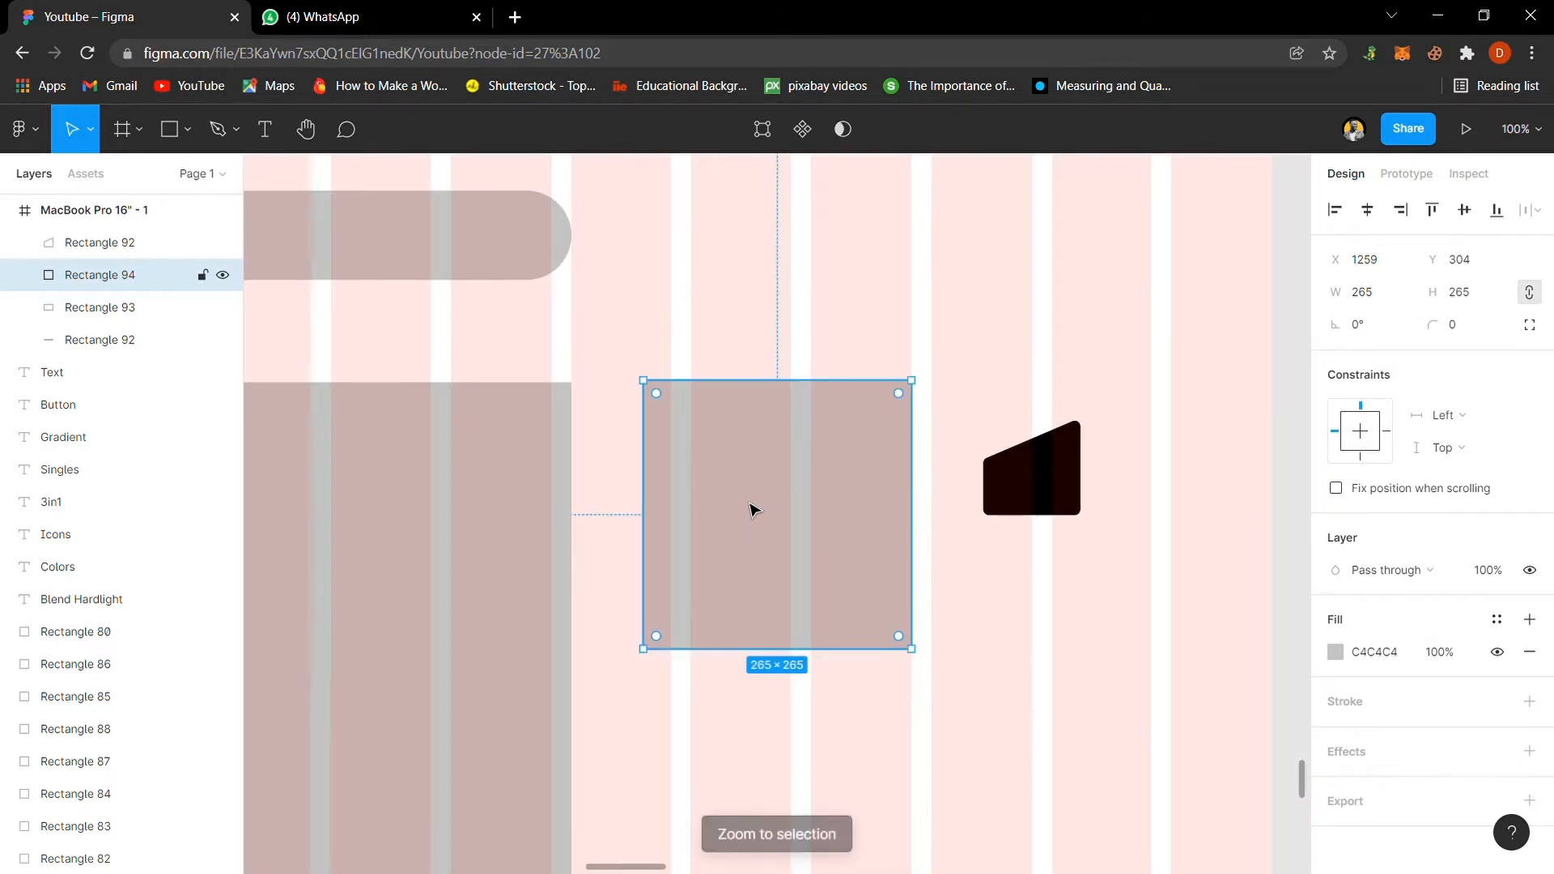
{"action": "left_click_drag", "start_coordinate": [803, 532], "coordinate": [831, 534]}
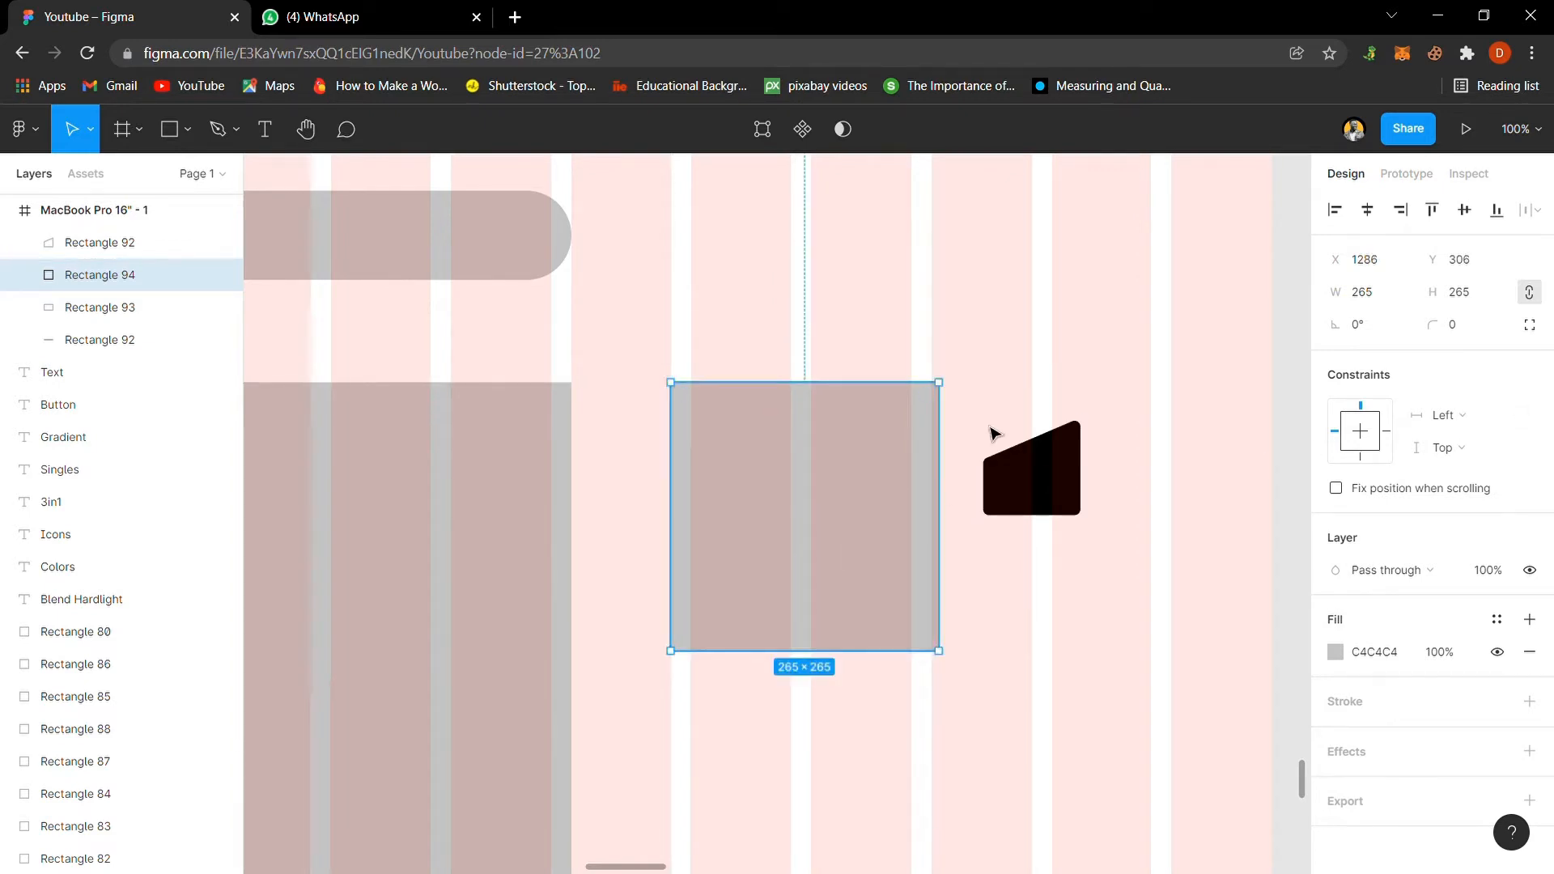
Step: Round the square's corners to a radius of 14
{"action": "mouse_move", "coordinate": [926, 413]}
{"action": "left_click_drag", "start_coordinate": [929, 408], "coordinate": [934, 418]}
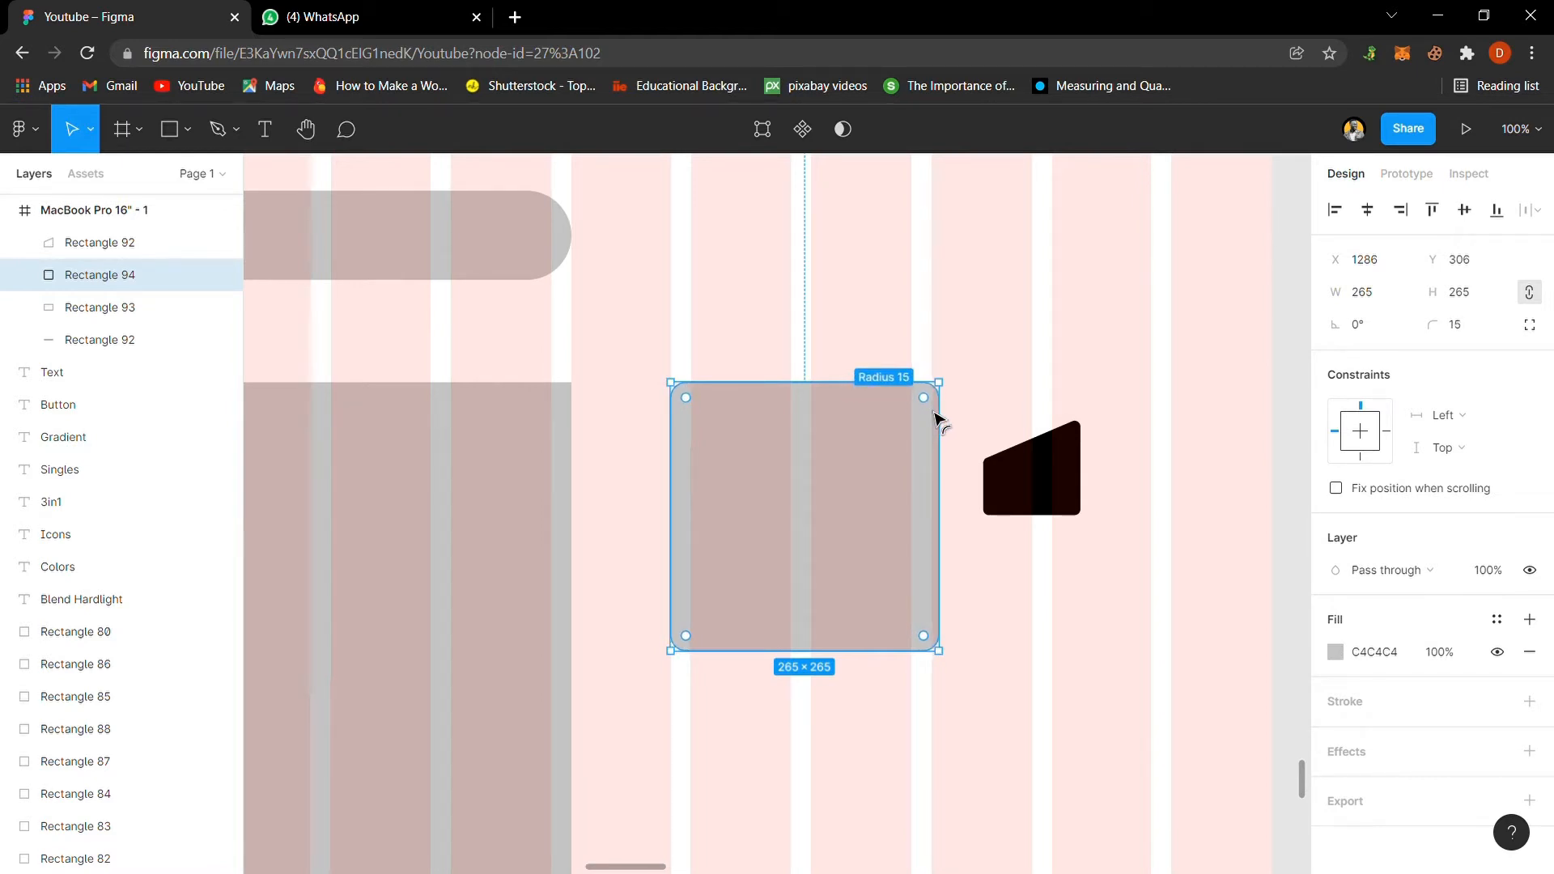
{"action": "left_click_drag", "start_coordinate": [937, 419], "coordinate": [939, 420]}
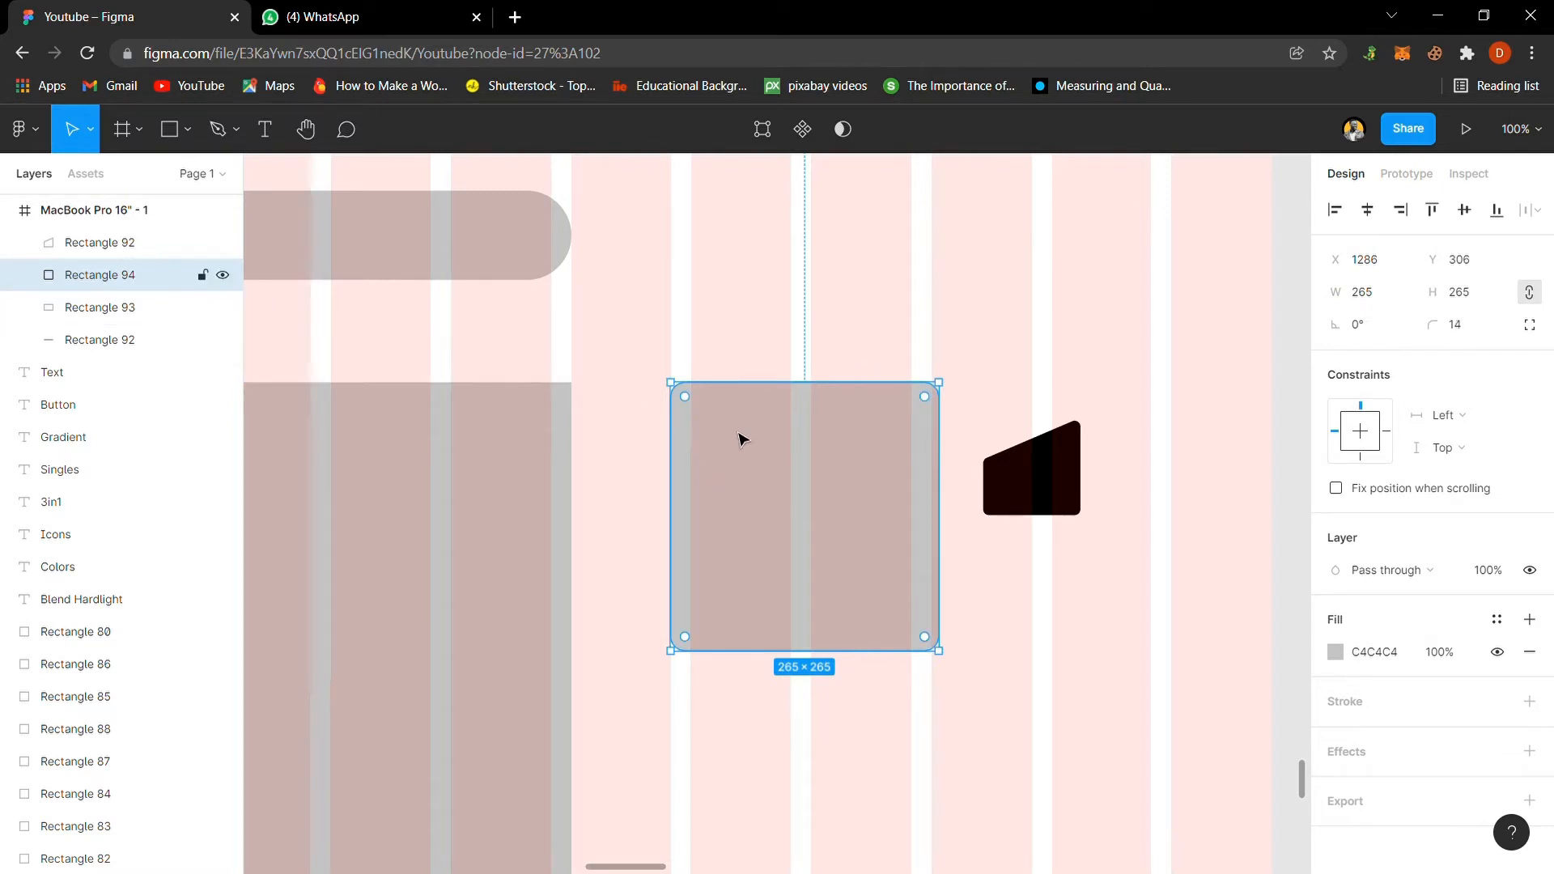
Step: Edit the square's vector shape, lowering its upper-left point to Y 415 to give it a slanted upper edge
{"action": "left_click", "coordinate": [761, 131]}
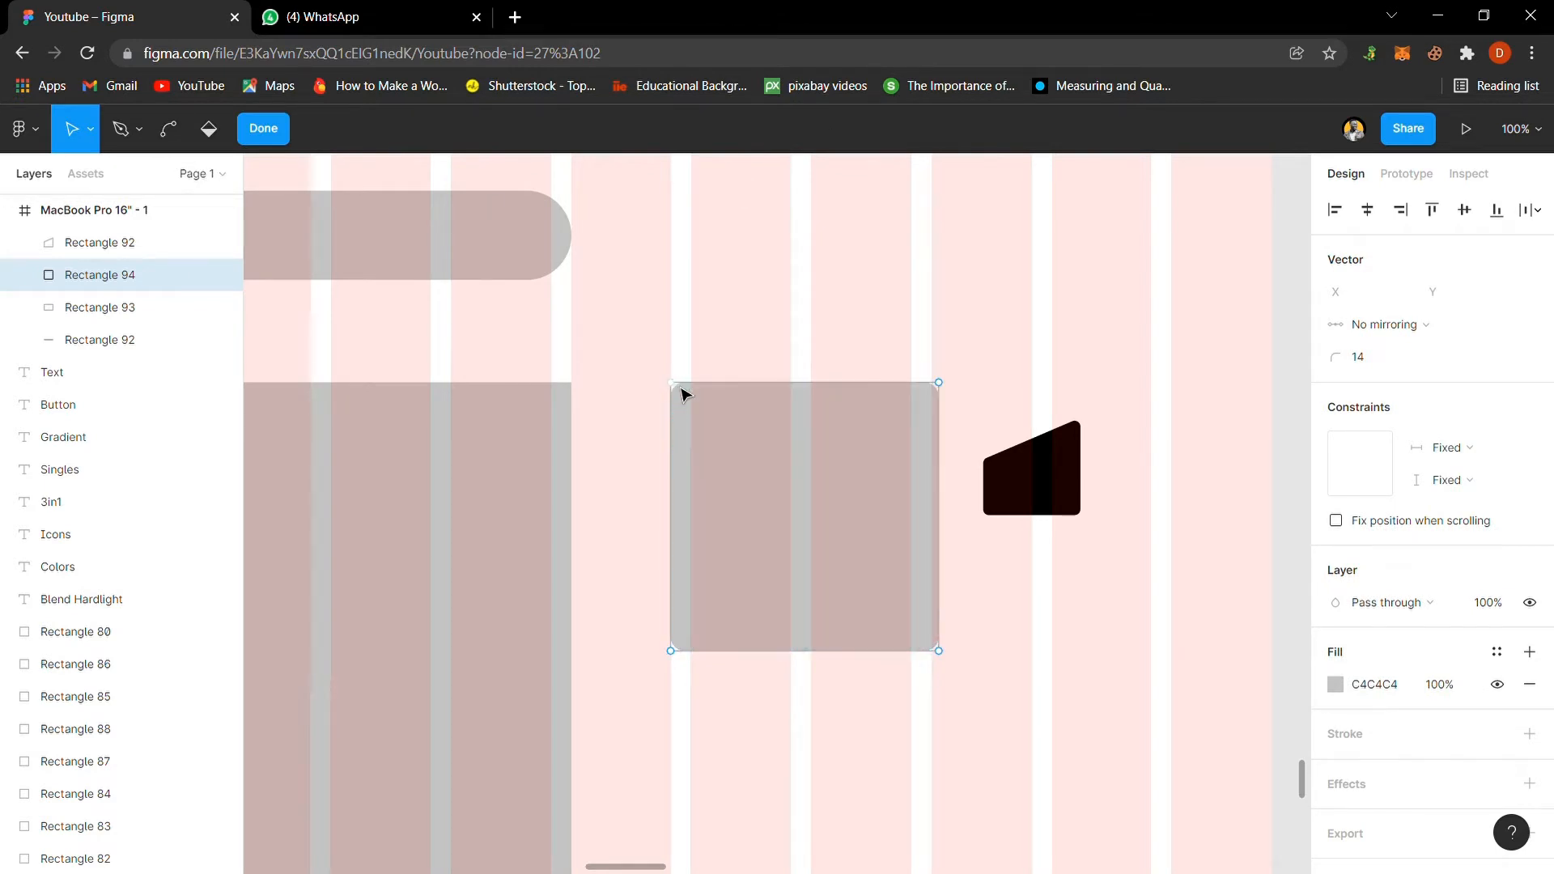
{"action": "left_click_drag", "start_coordinate": [675, 388], "coordinate": [680, 502]}
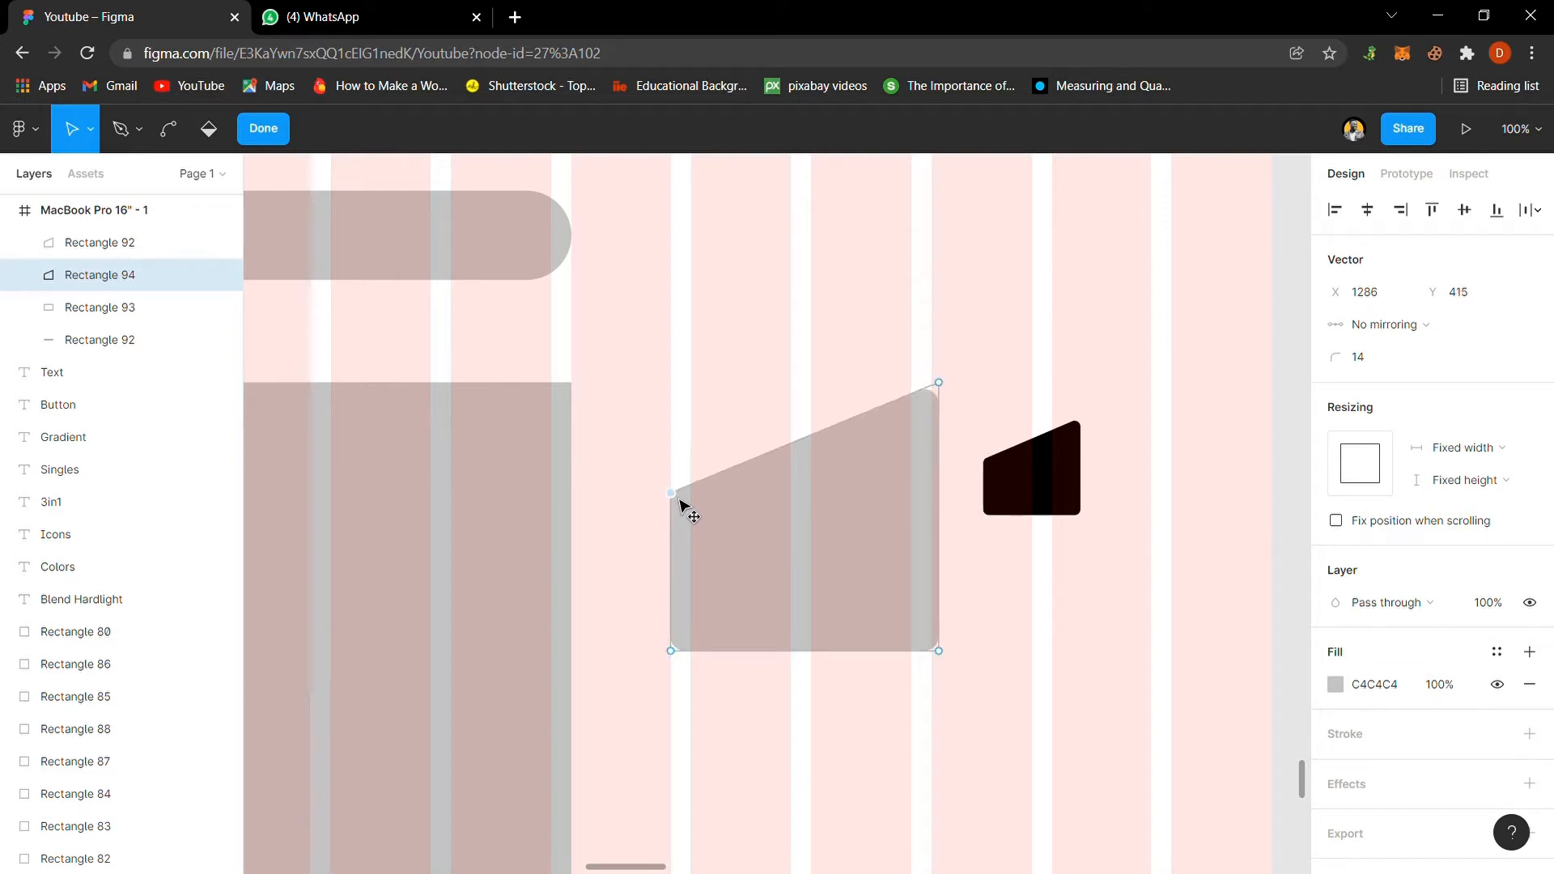
{"action": "left_click", "coordinate": [272, 139]}
Step: Delete the small black reference shape and select the slanted gray card
{"action": "left_click", "coordinate": [1065, 506]}
{"action": "key", "text": "Delete"}
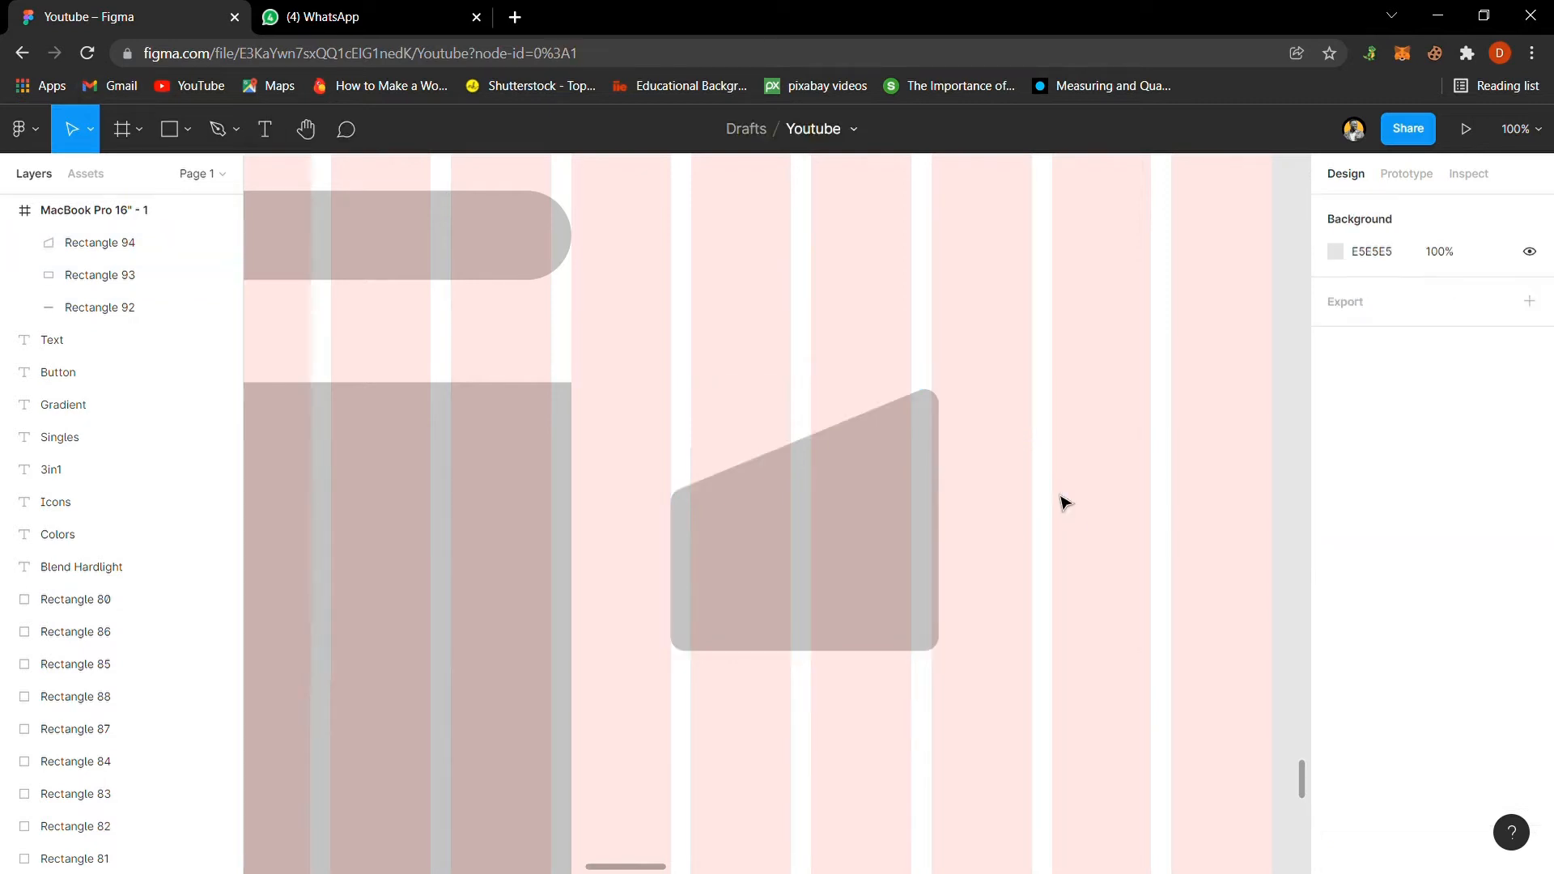
{"action": "left_click", "coordinate": [804, 537]}
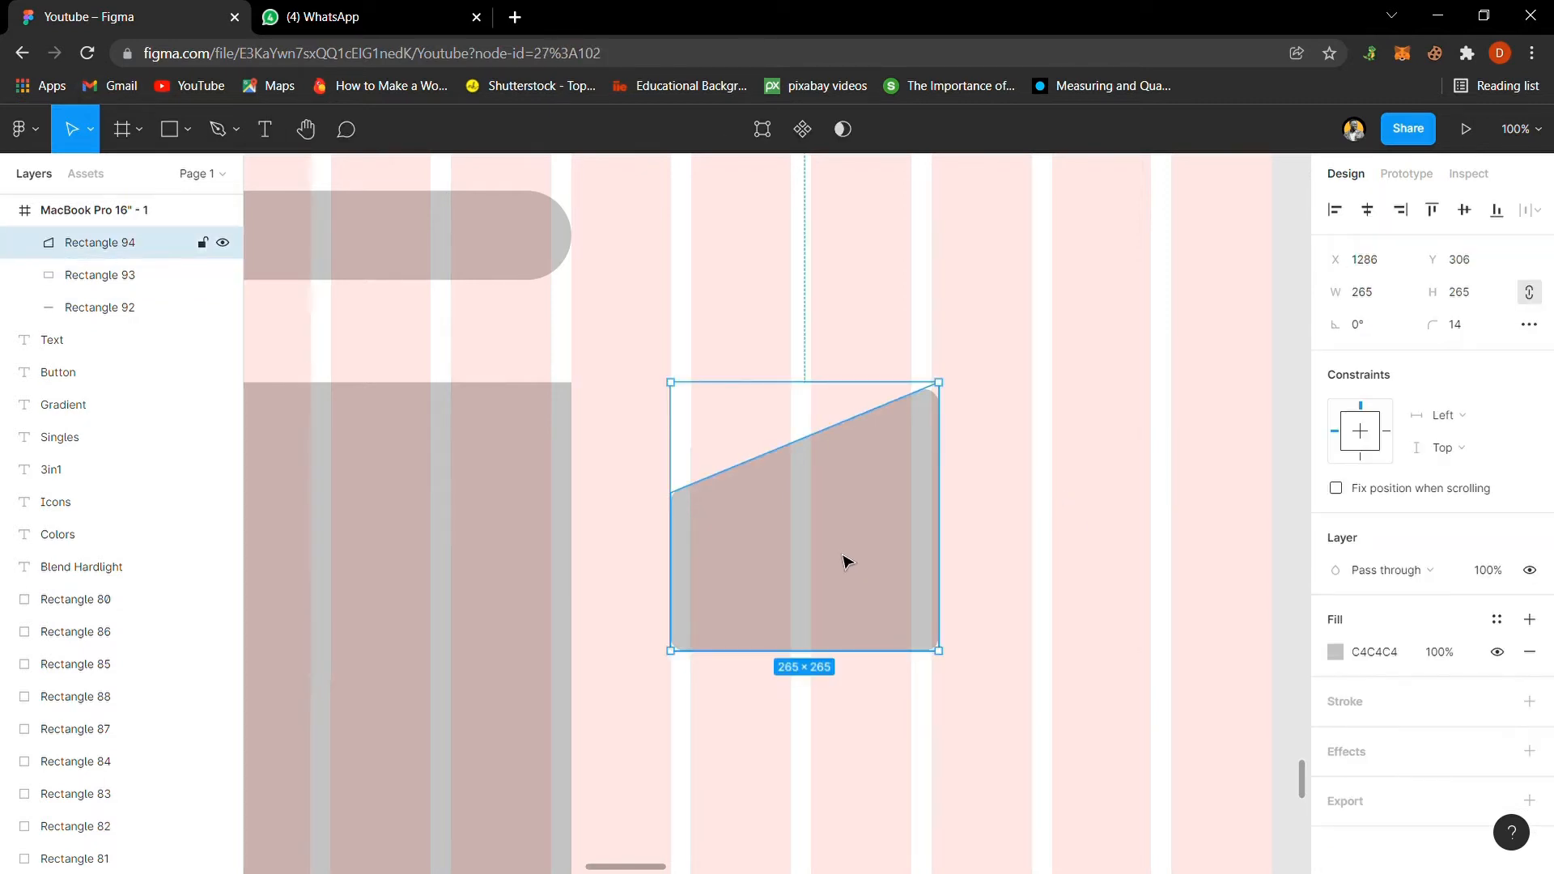
Step: Duplicate the slanted card and place the copy beside the original at X 1591, Y 306
{"action": "key", "text": "minus"}
{"action": "scroll", "coordinate": [850, 550], "scroll_direction": "down", "scroll_amount": 2}
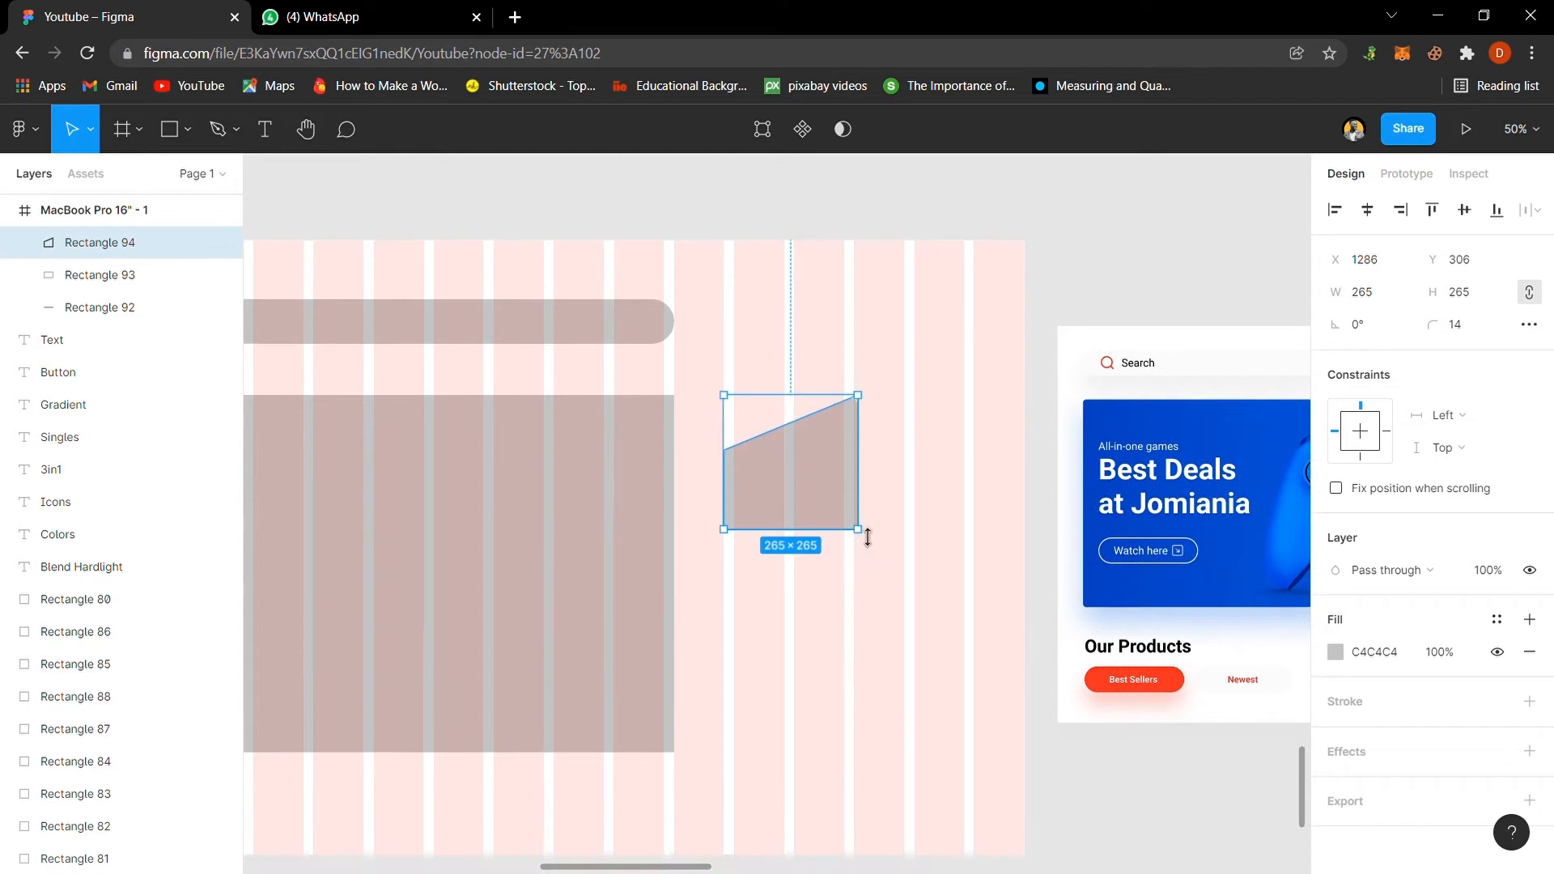
{"action": "key", "text": "ctrl+d"}
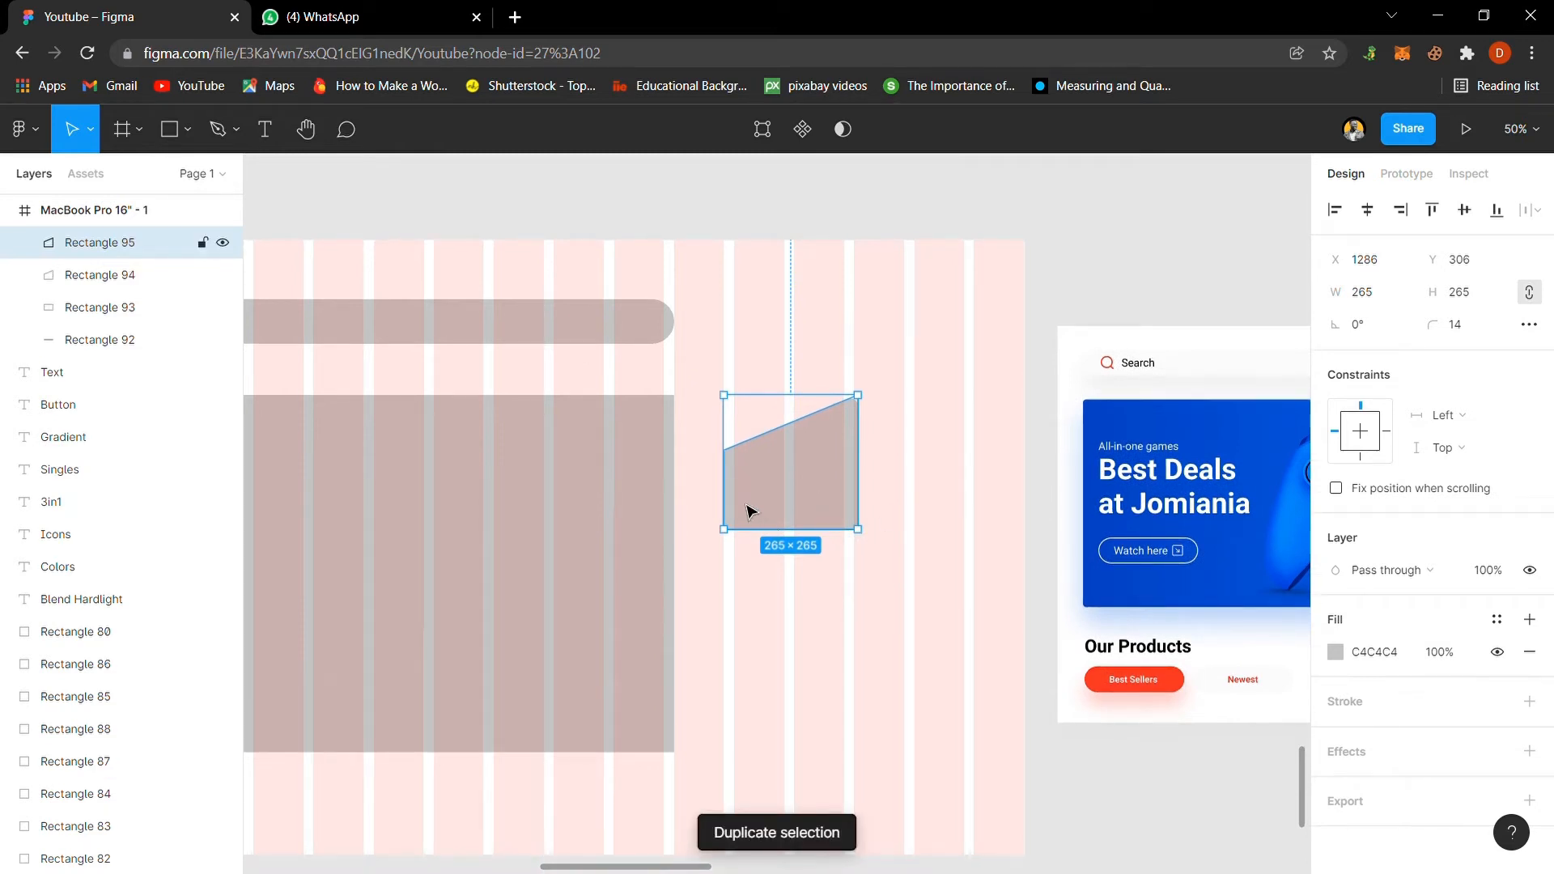
{"action": "left_click_drag", "start_coordinate": [746, 510], "coordinate": [908, 510]}
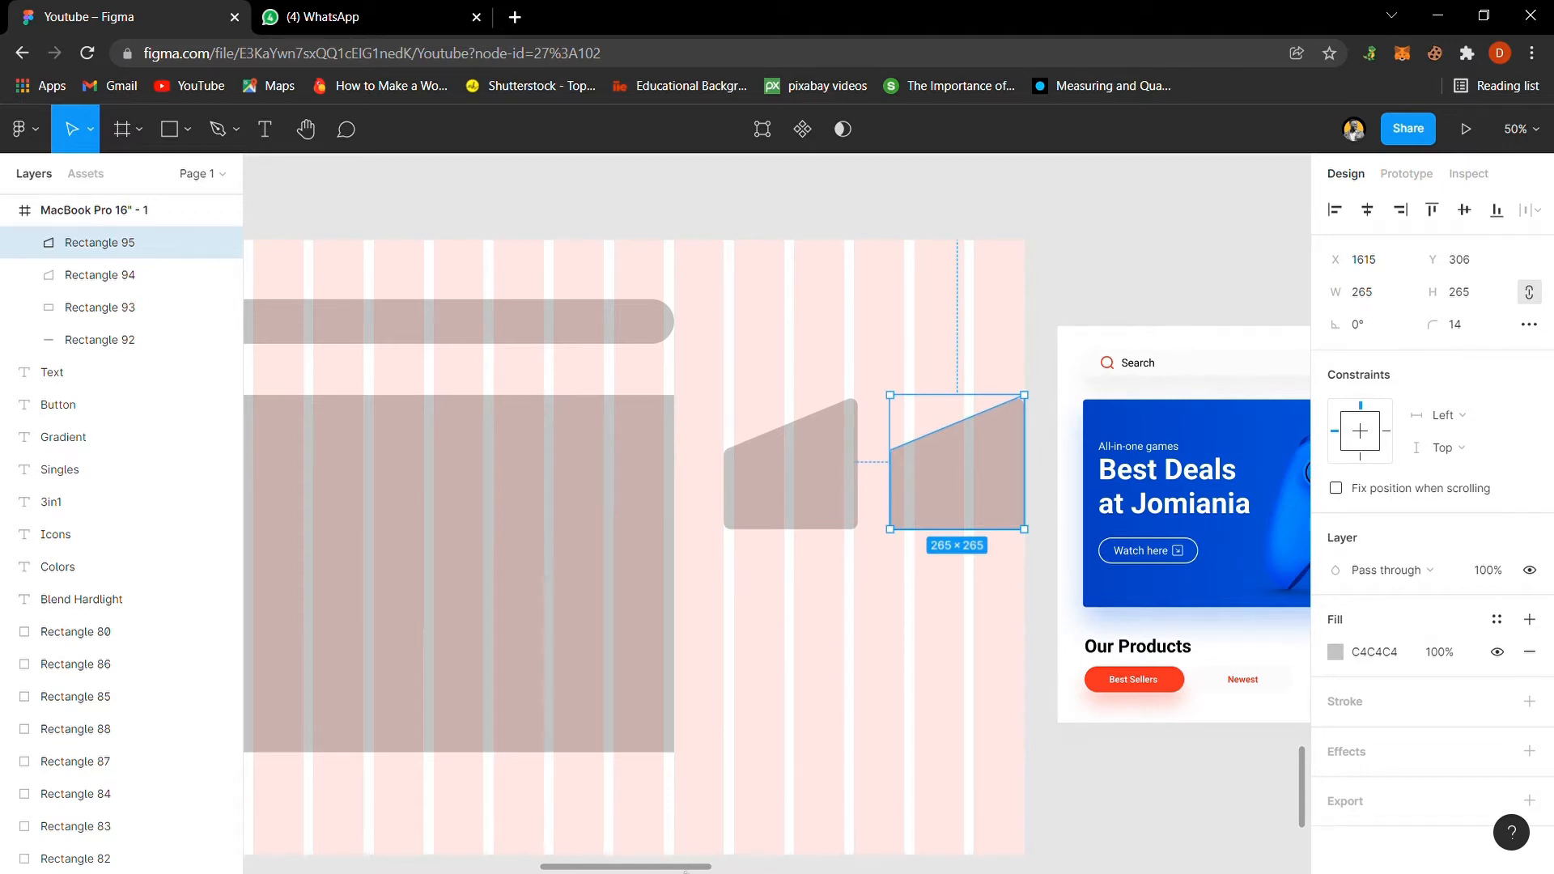
{"action": "left_click_drag", "start_coordinate": [685, 871], "coordinate": [738, 871]}
{"action": "left_click_drag", "start_coordinate": [663, 496], "coordinate": [654, 493]}
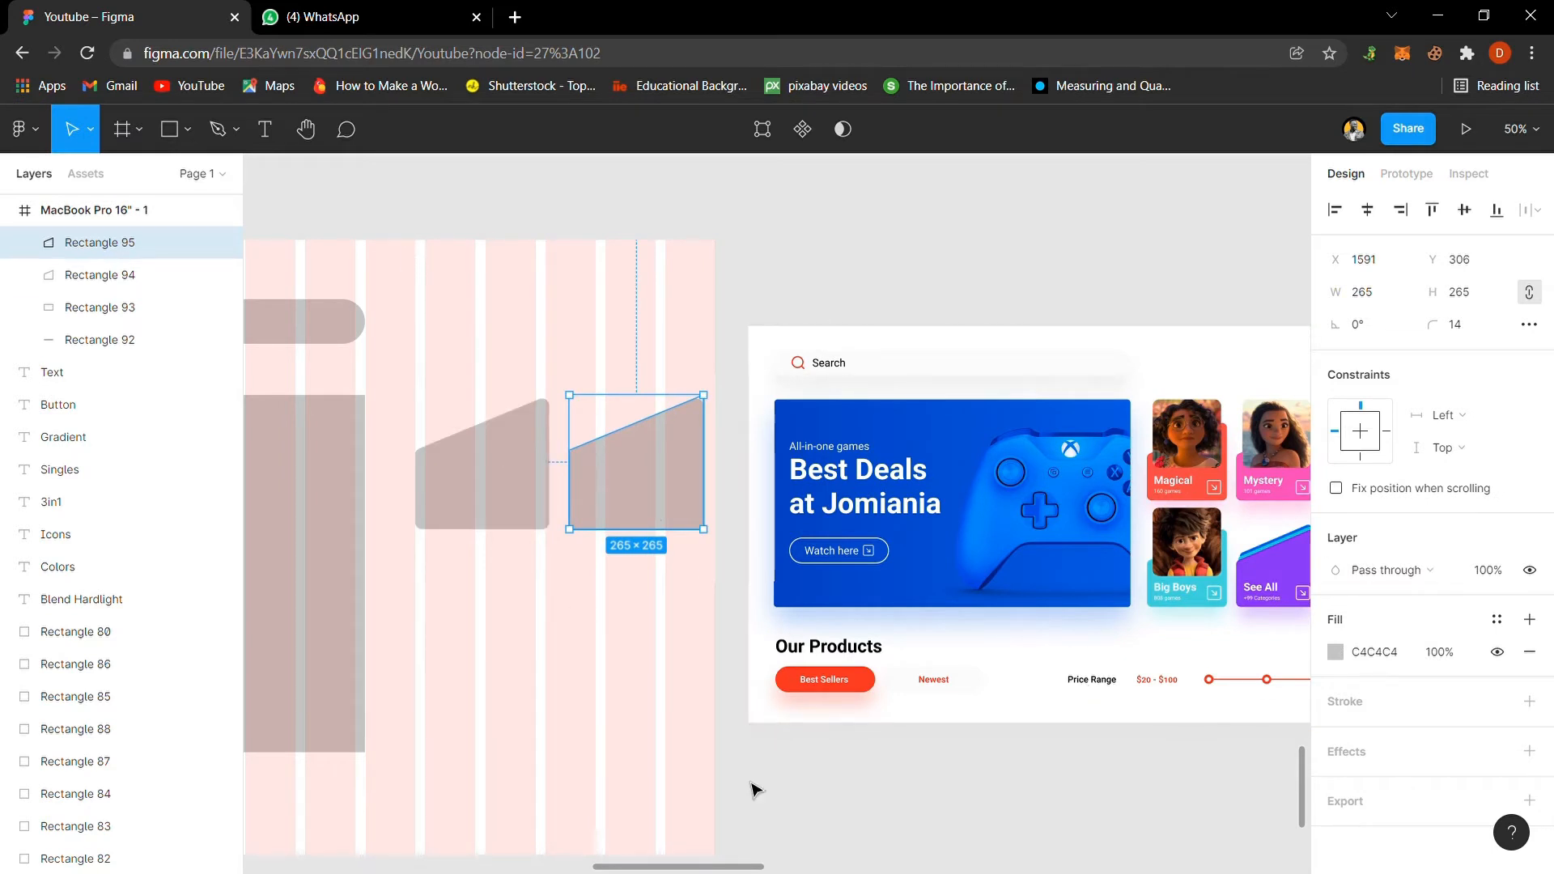
Step: Set the column count of the MacBook Pro frame's layout grid to 30
{"action": "left_click_drag", "start_coordinate": [761, 866], "coordinate": [658, 857]}
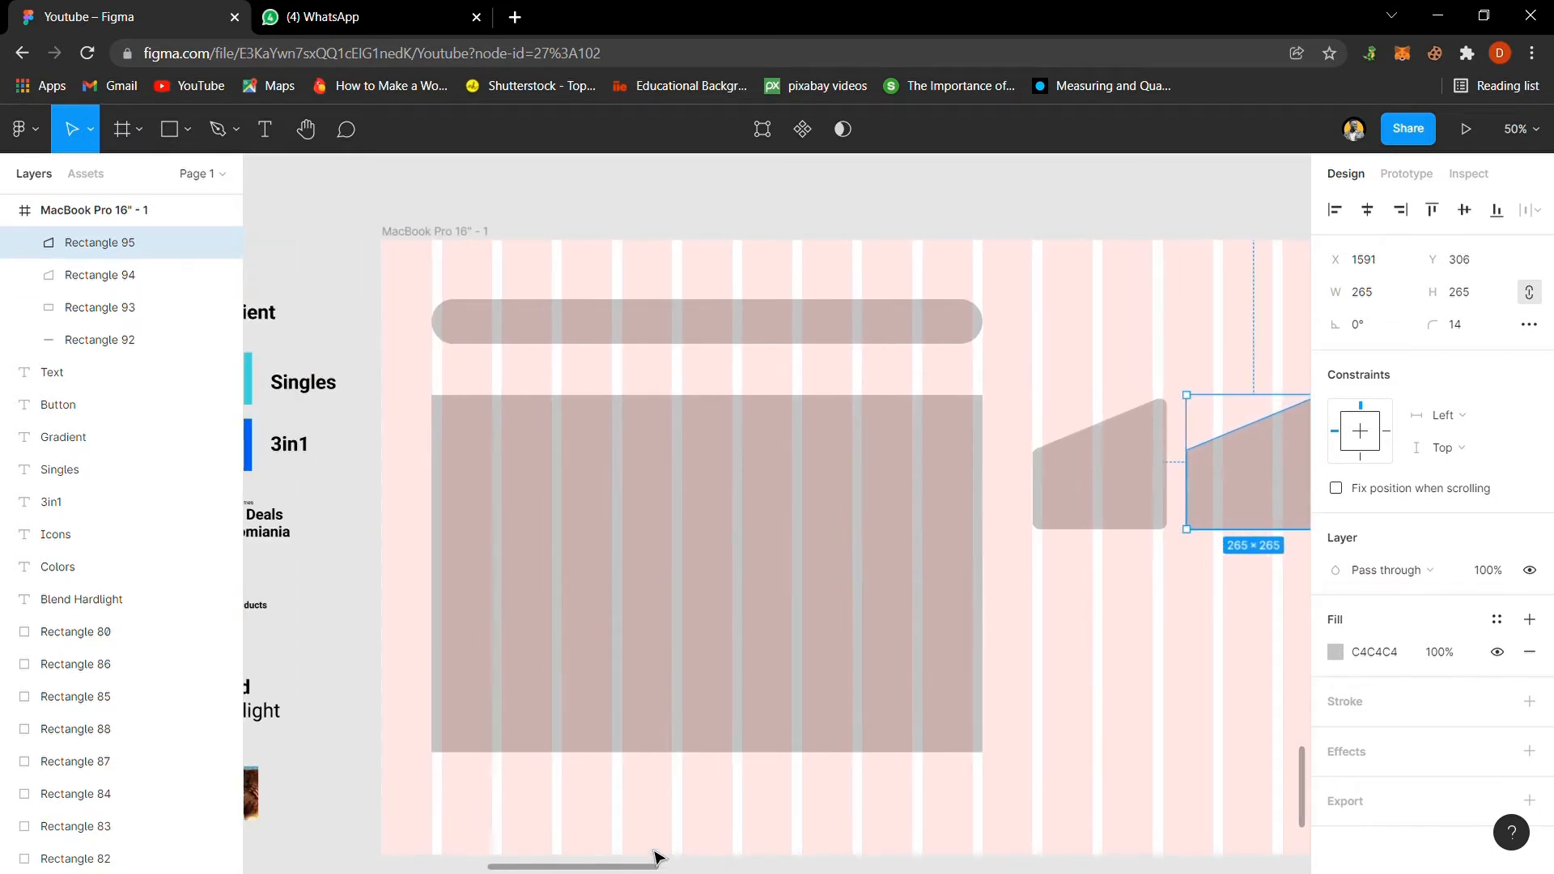
{"action": "left_click", "coordinate": [482, 231]}
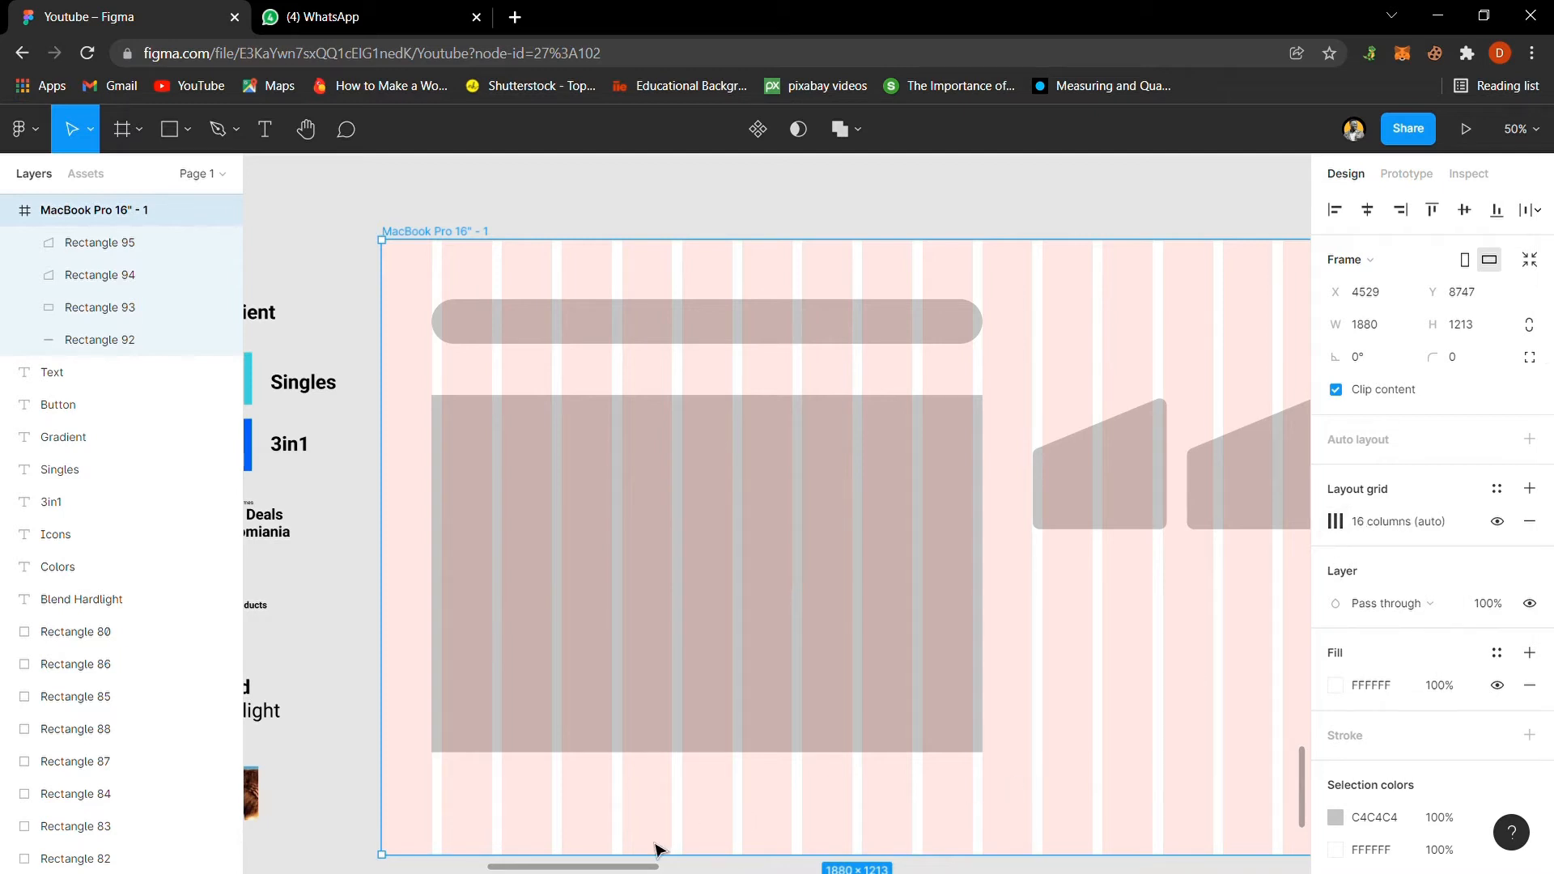
{"action": "left_click_drag", "start_coordinate": [645, 867], "coordinate": [694, 867]}
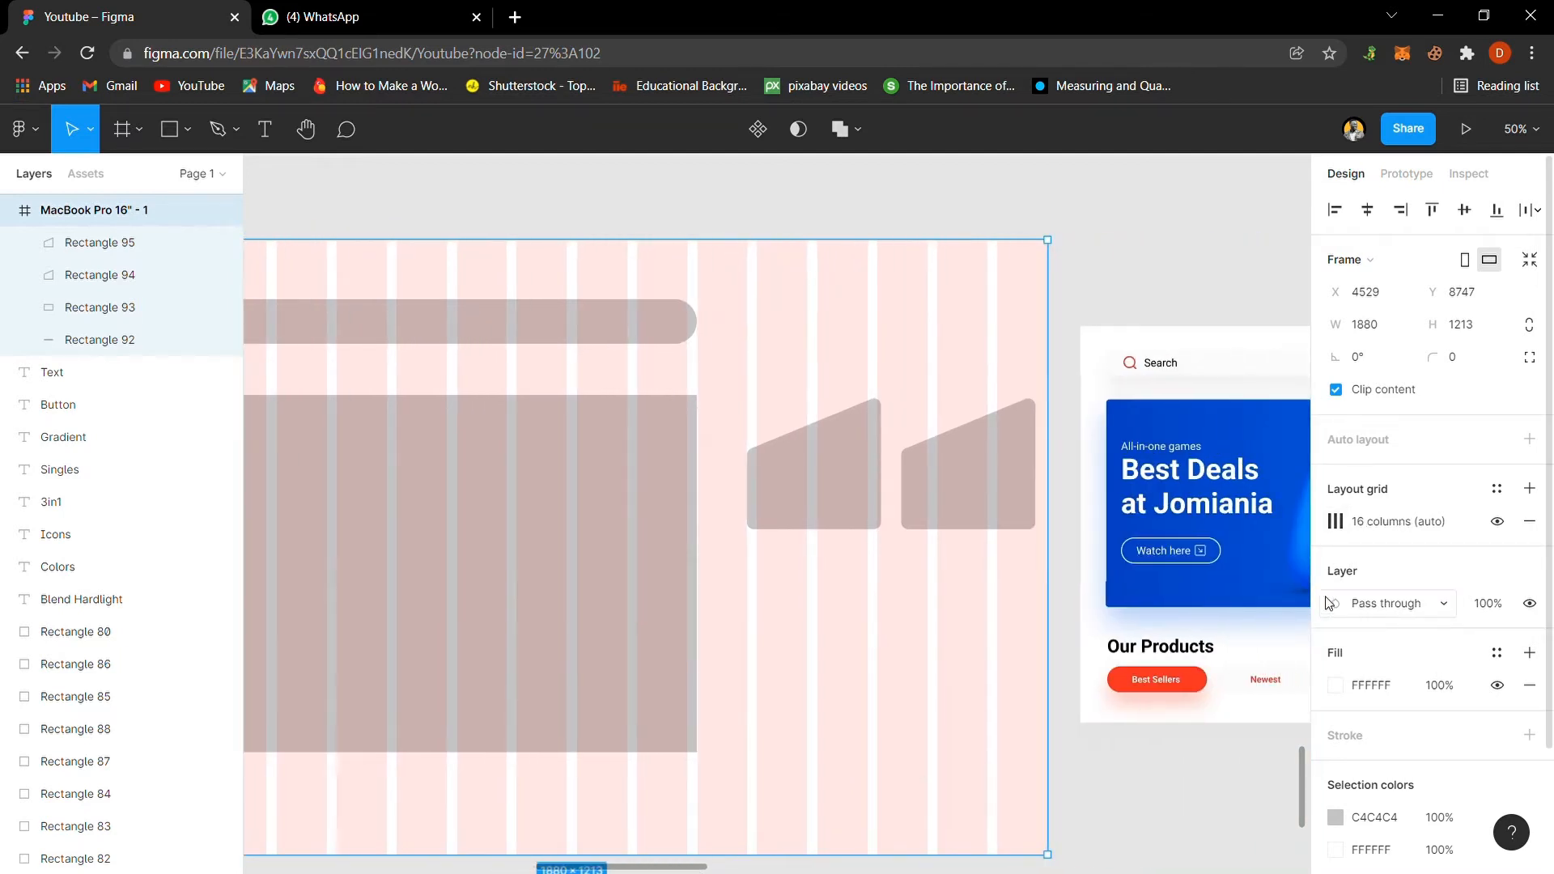
{"action": "left_click", "coordinate": [1335, 522]}
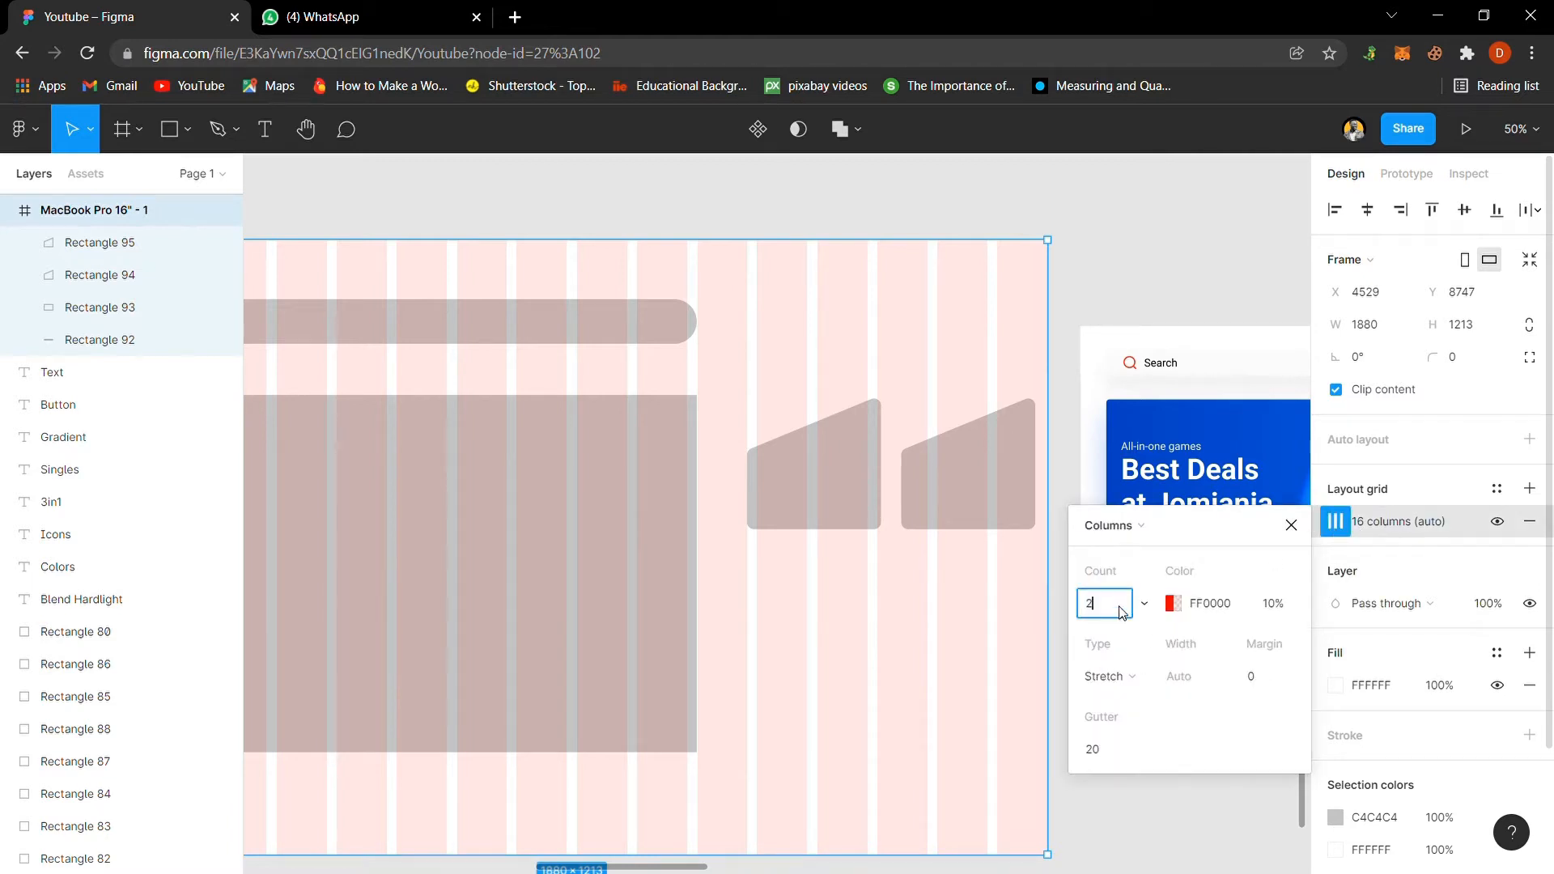
{"action": "key", "text": "Return"}
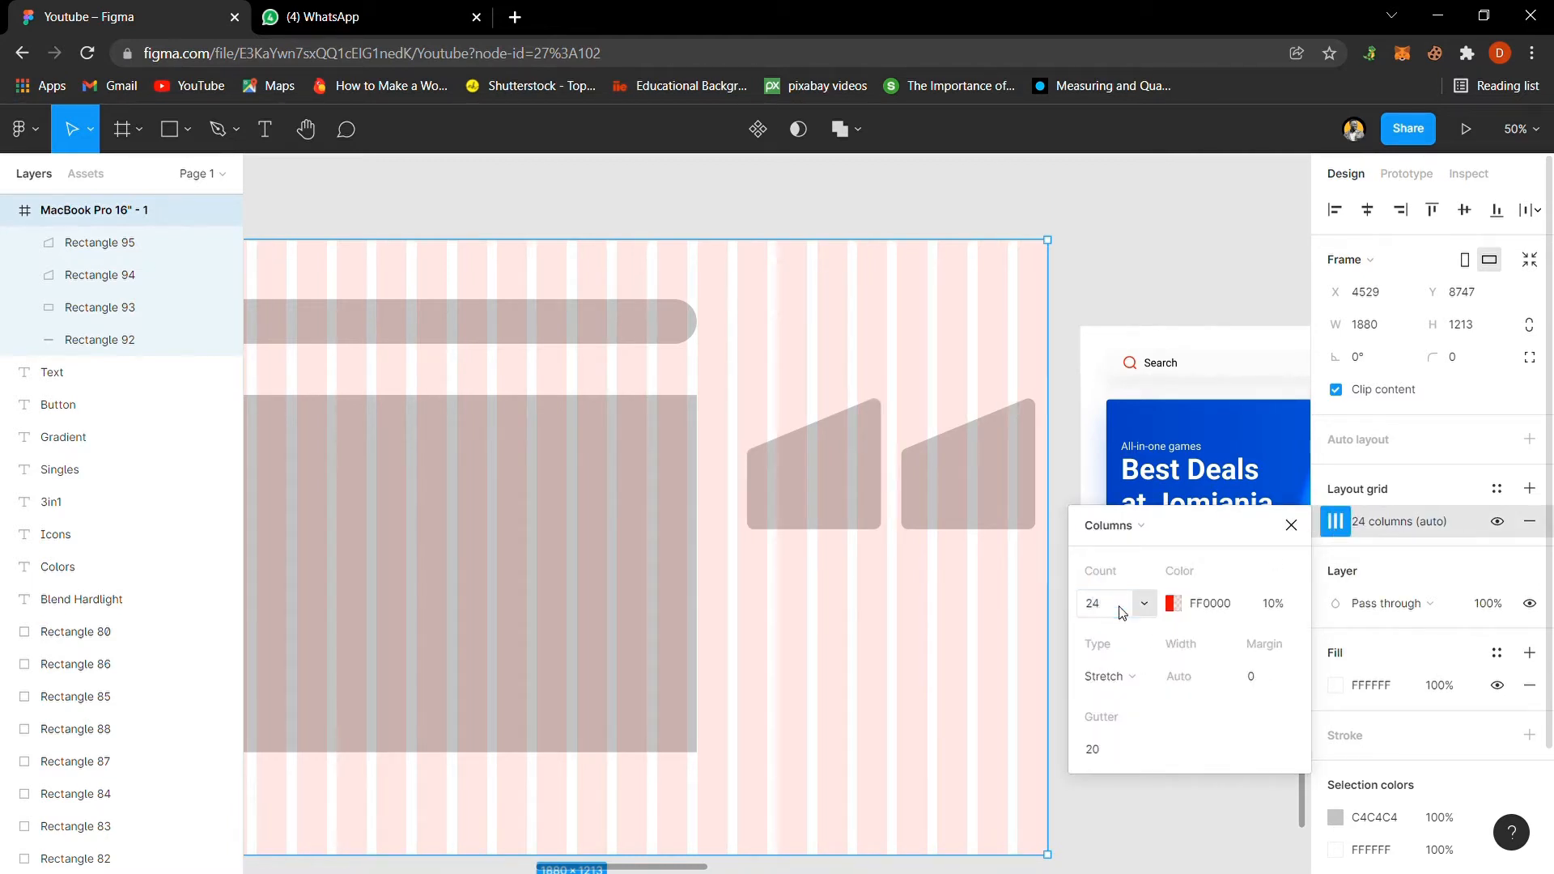
{"action": "left_click", "coordinate": [1121, 613]}
{"action": "type", "text": "30"}
{"action": "key", "text": "Return"}
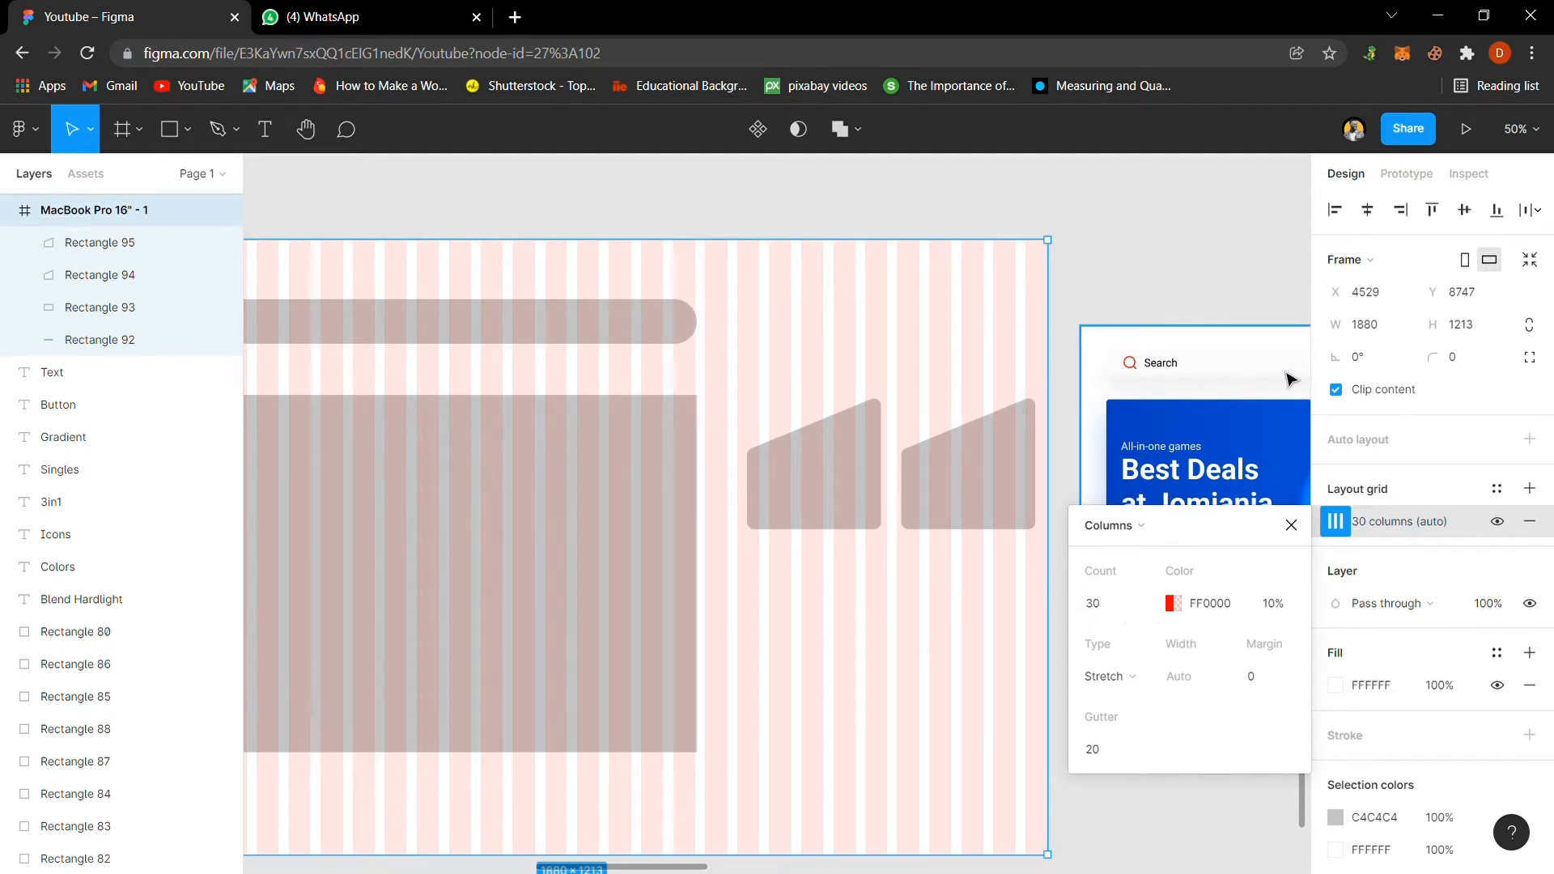
{"action": "left_click", "coordinate": [1153, 257]}
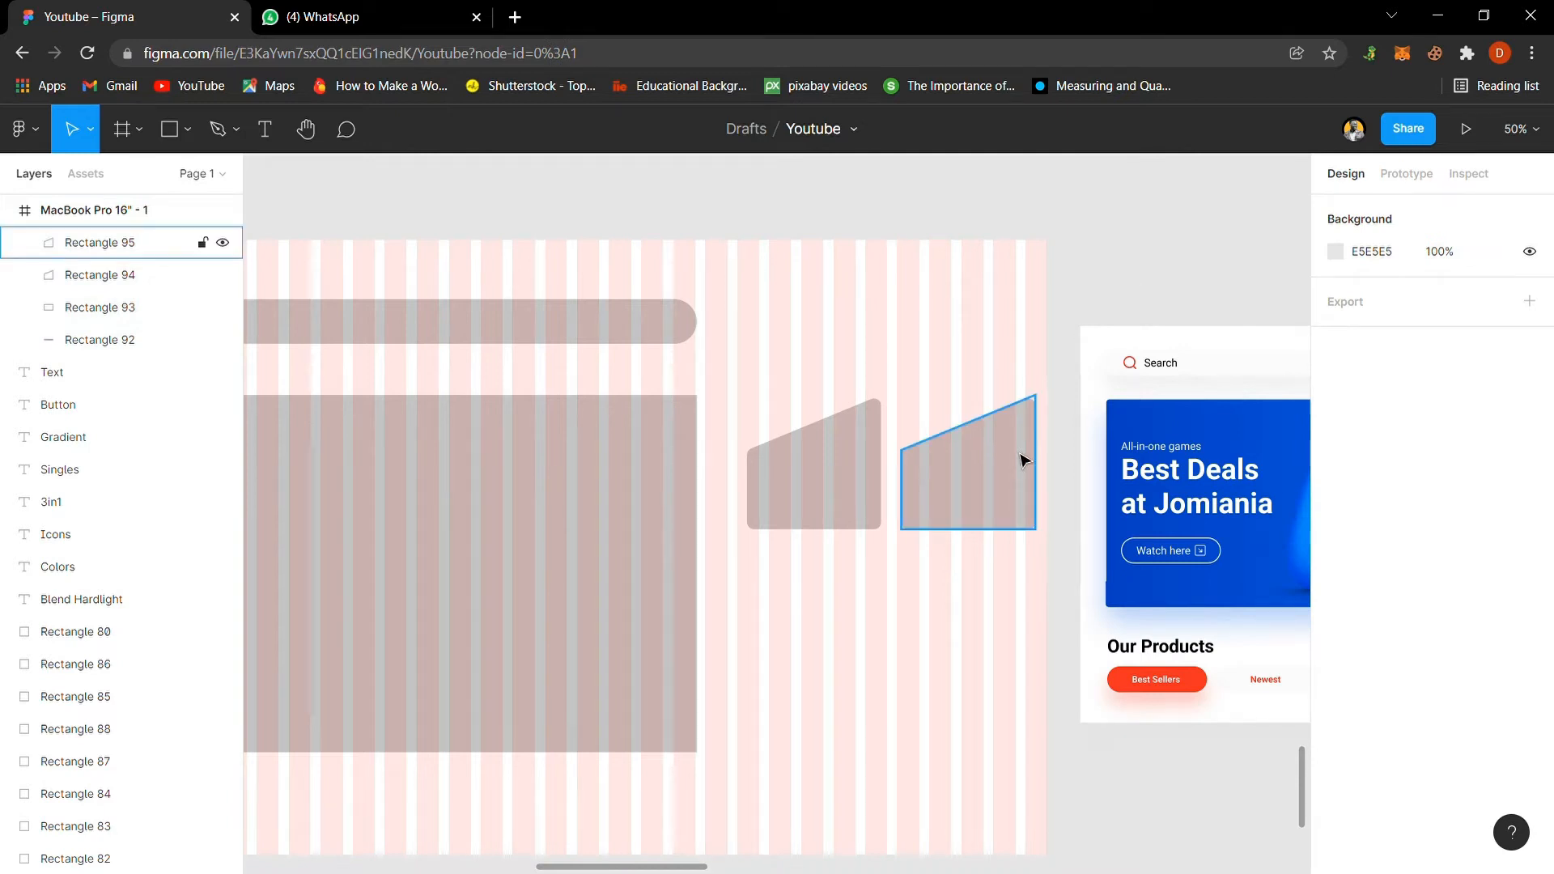
Step: Realign the two slanted cards with the denser columns, moving the left one to X 1247 and the right one to X 1563
{"action": "left_click", "coordinate": [1011, 483]}
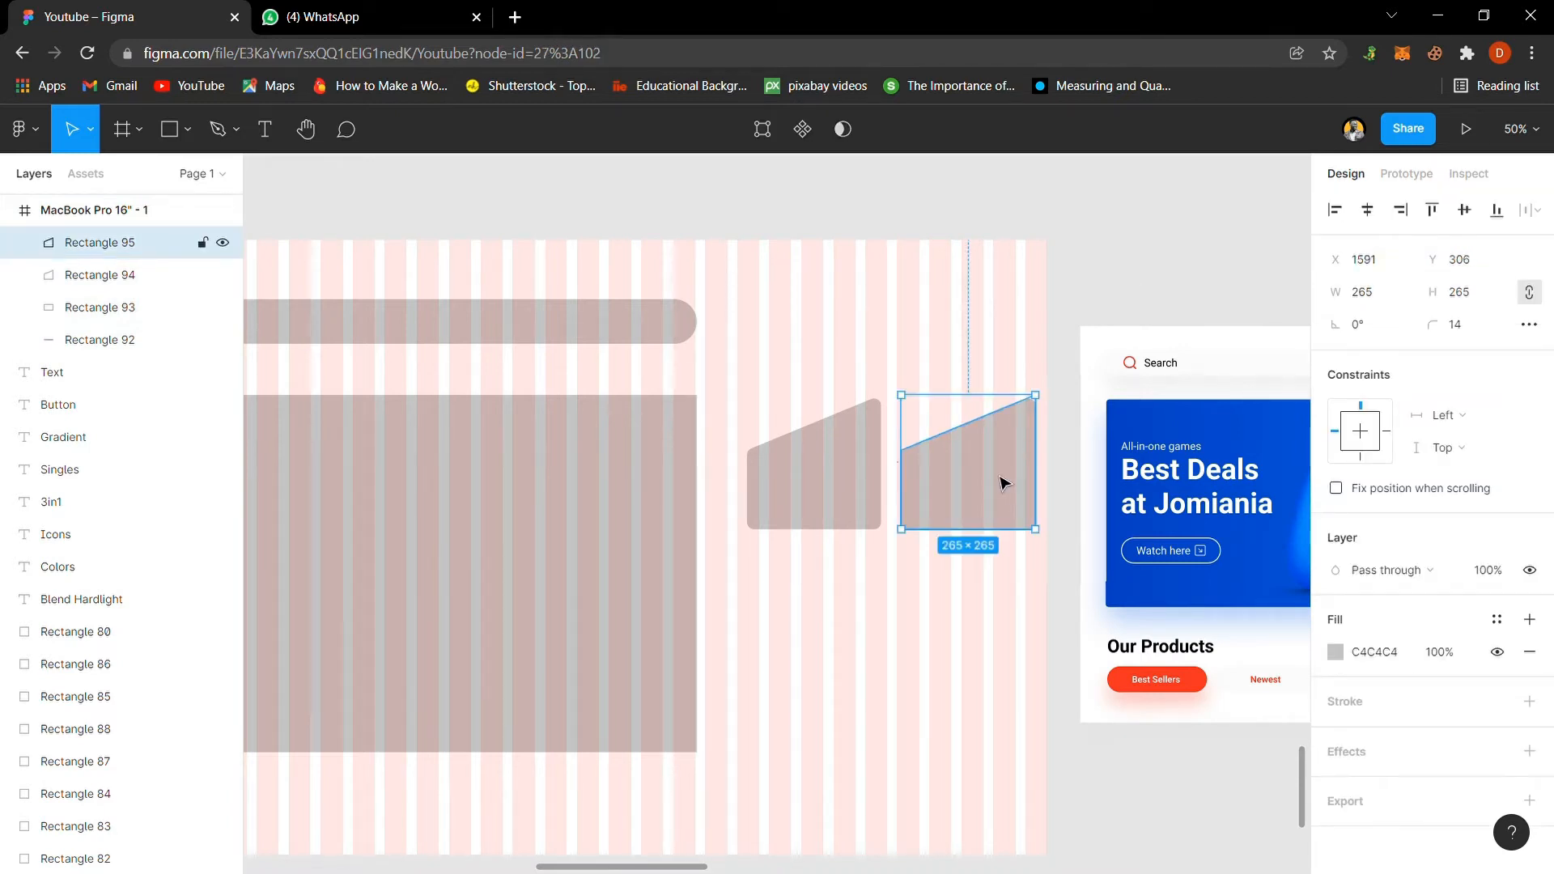
{"action": "left_click_drag", "start_coordinate": [1003, 483], "coordinate": [988, 482]}
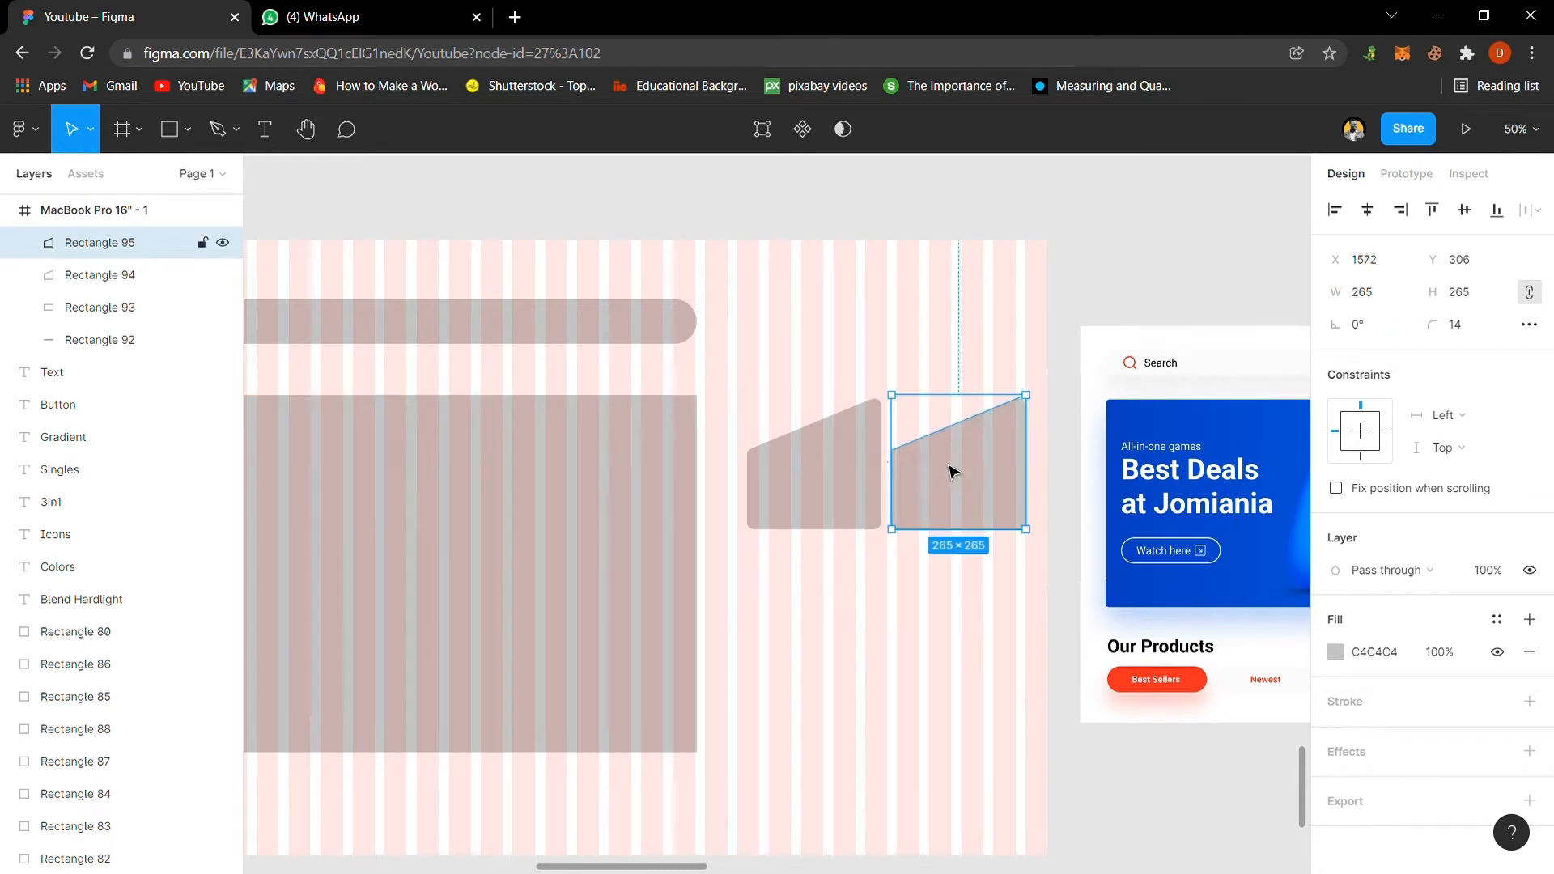
{"action": "left_click", "coordinate": [860, 476]}
{"action": "left_click_drag", "start_coordinate": [864, 469], "coordinate": [851, 472]}
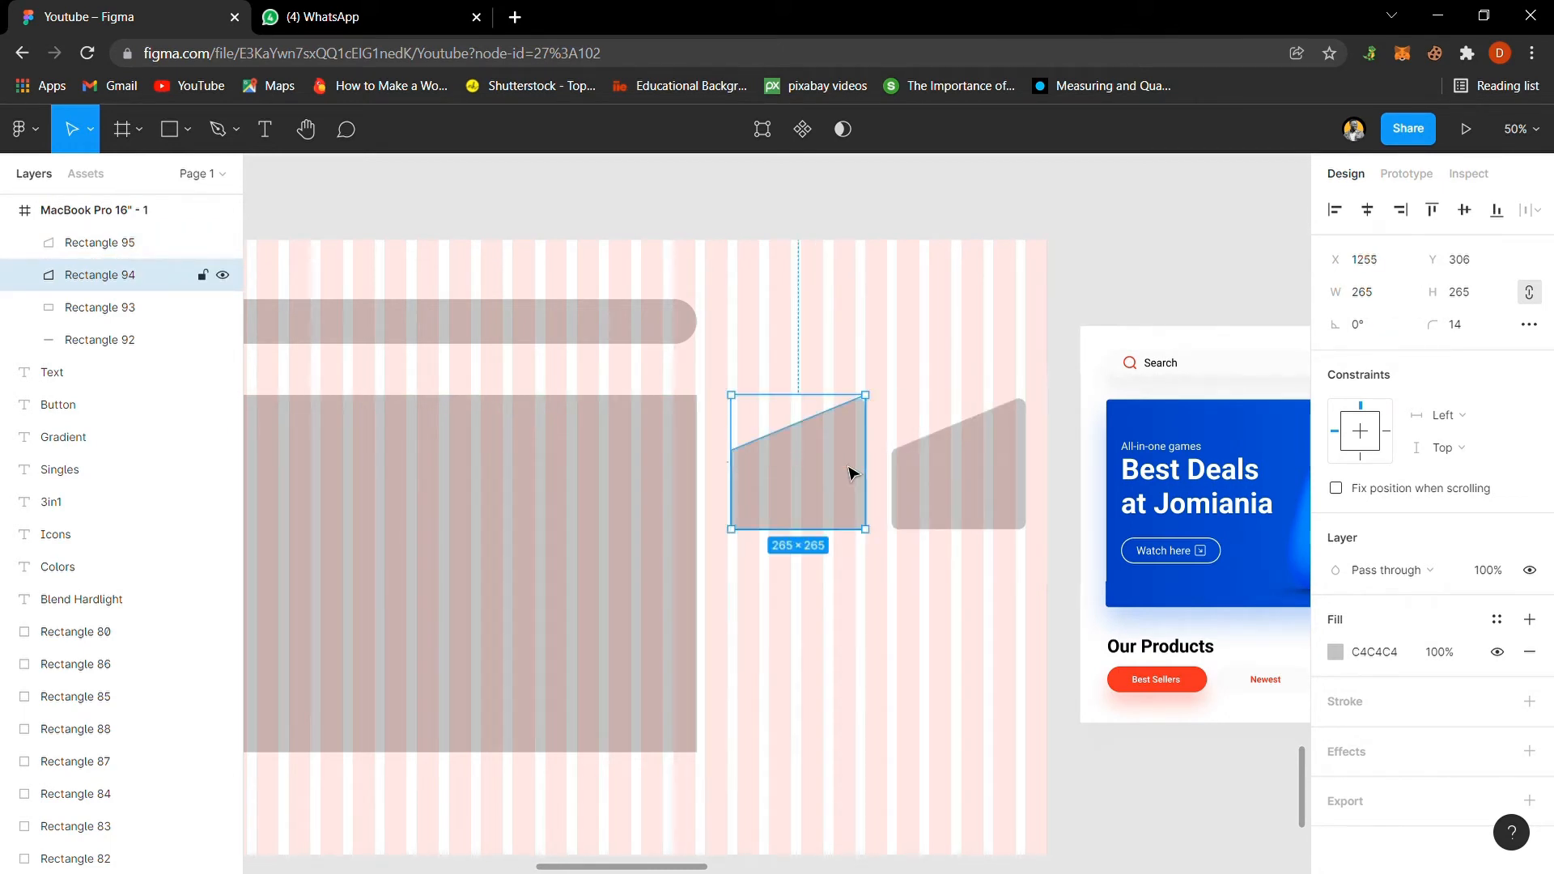
{"action": "left_click", "coordinate": [952, 507]}
{"action": "left_click_drag", "start_coordinate": [948, 498], "coordinate": [943, 505]}
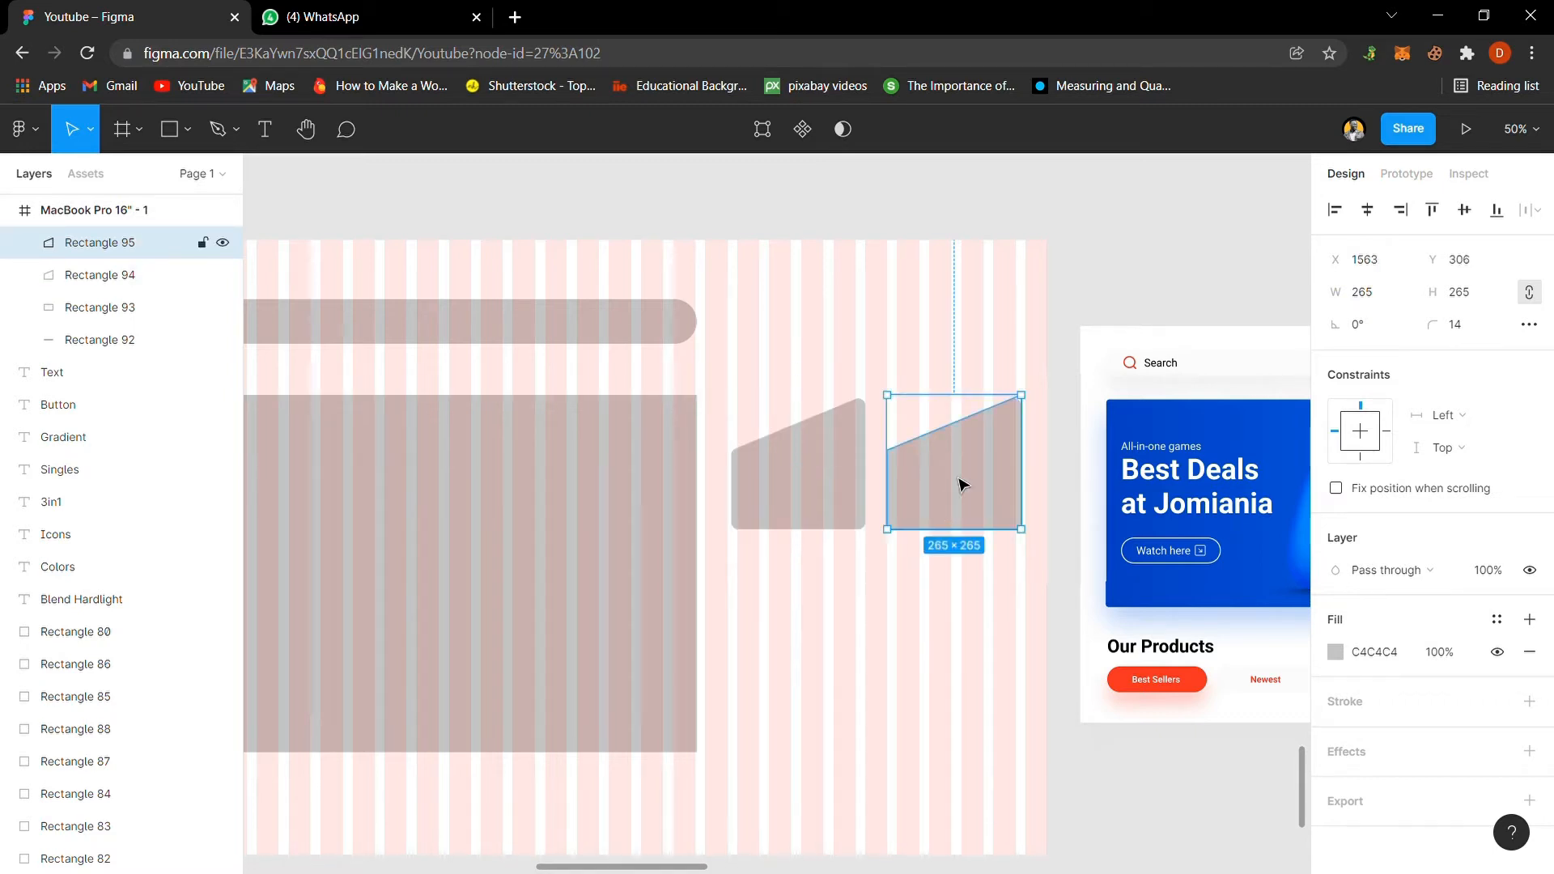
{"action": "left_click", "coordinate": [1067, 353]}
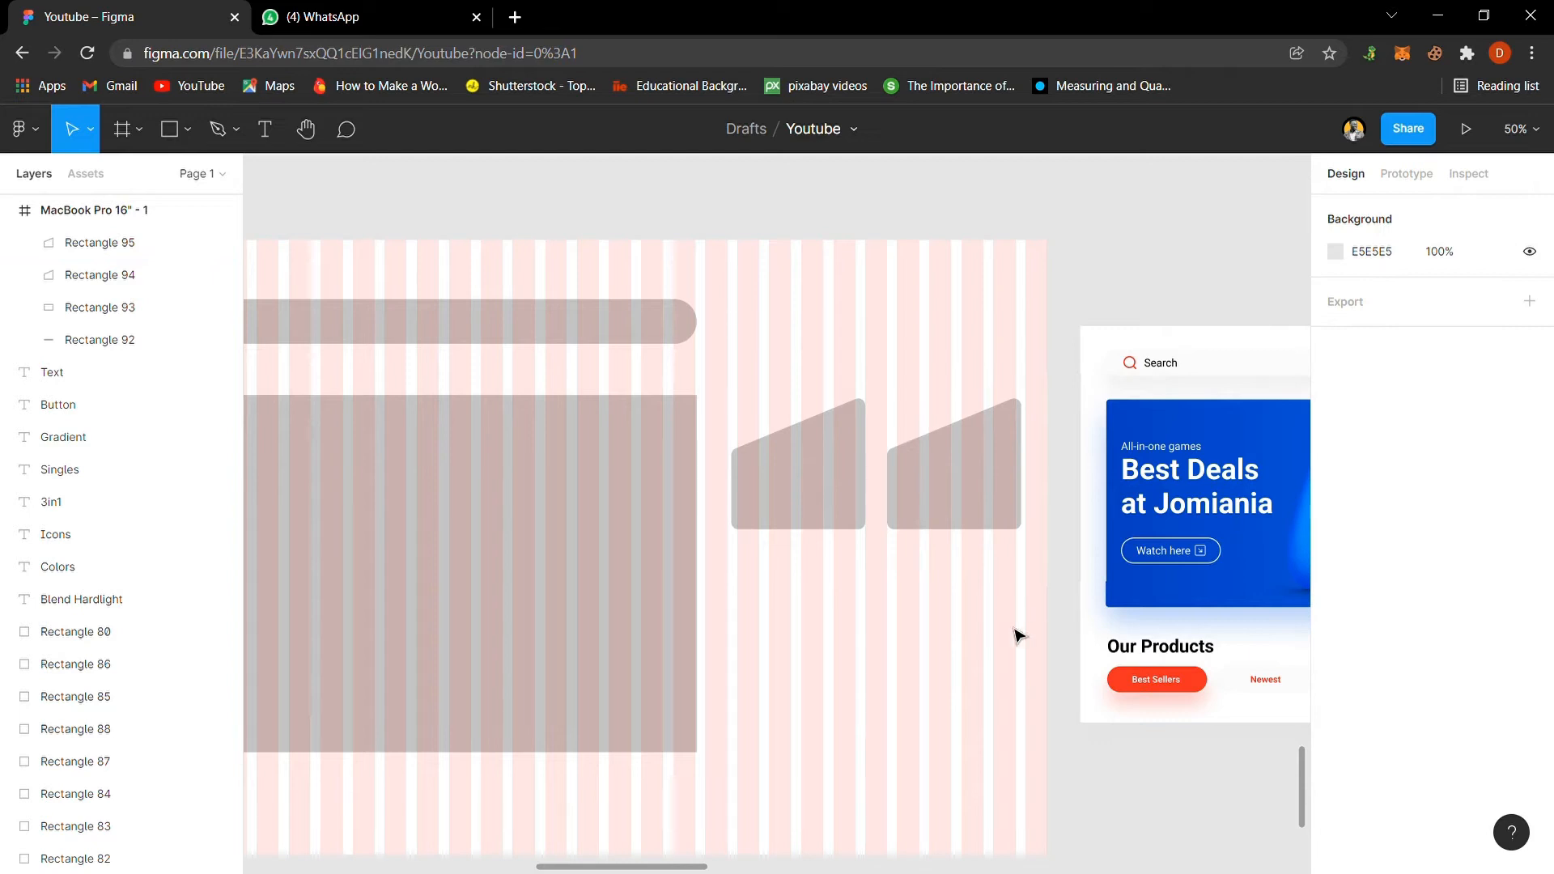
{"action": "left_click_drag", "start_coordinate": [793, 526], "coordinate": [790, 525]}
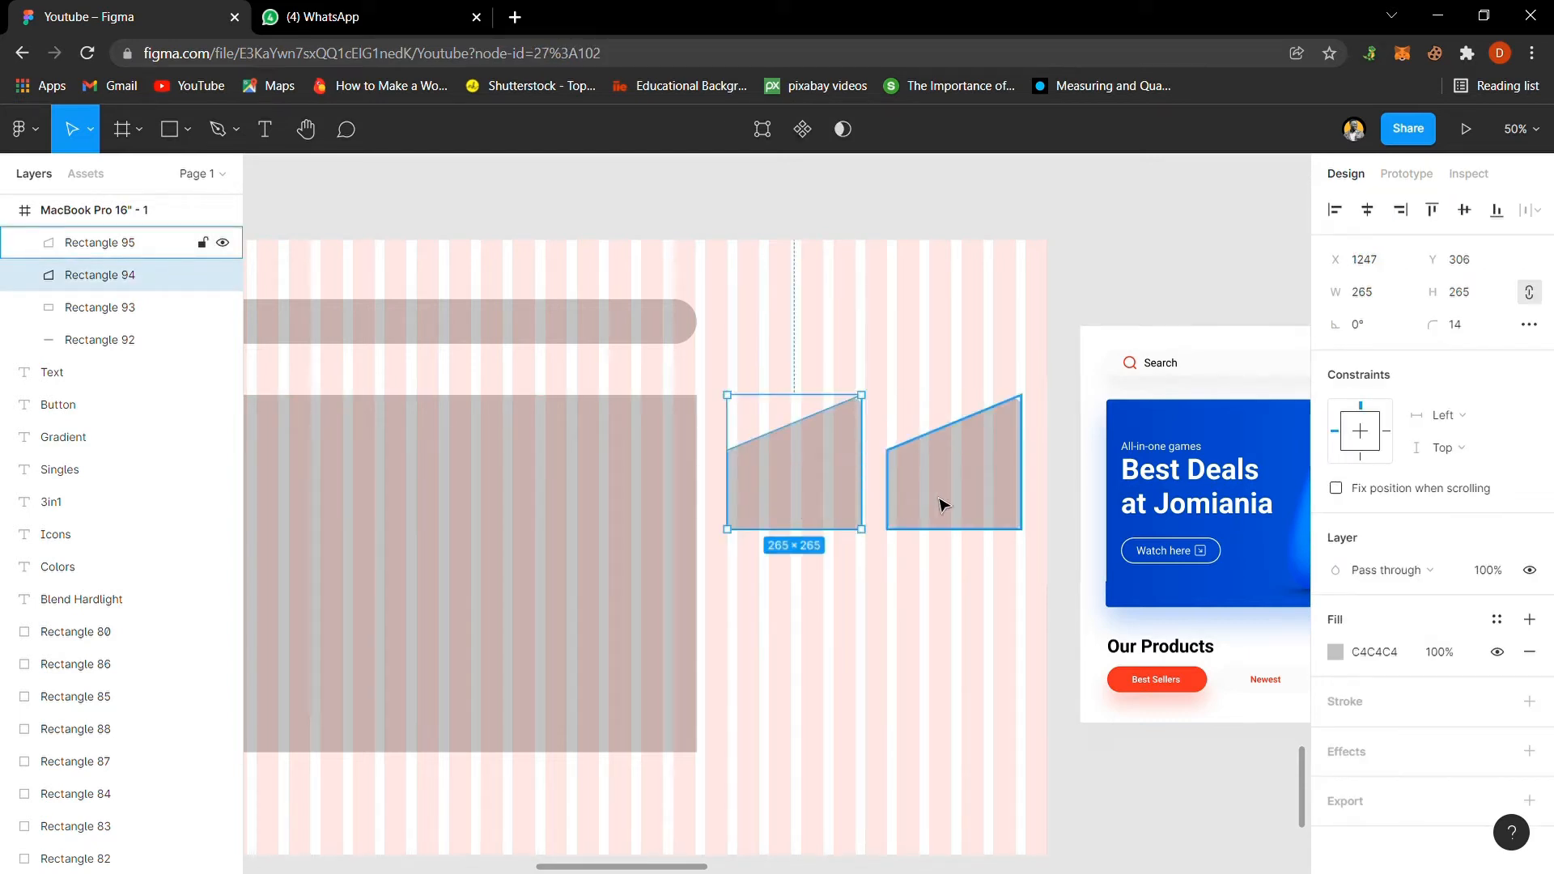
{"action": "left_click", "coordinate": [951, 351]}
Step: Widen both slanted cards slightly to fit the columns, keeping the right card at X 1563 and making the pair span about 590
{"action": "left_click", "coordinate": [833, 520]}
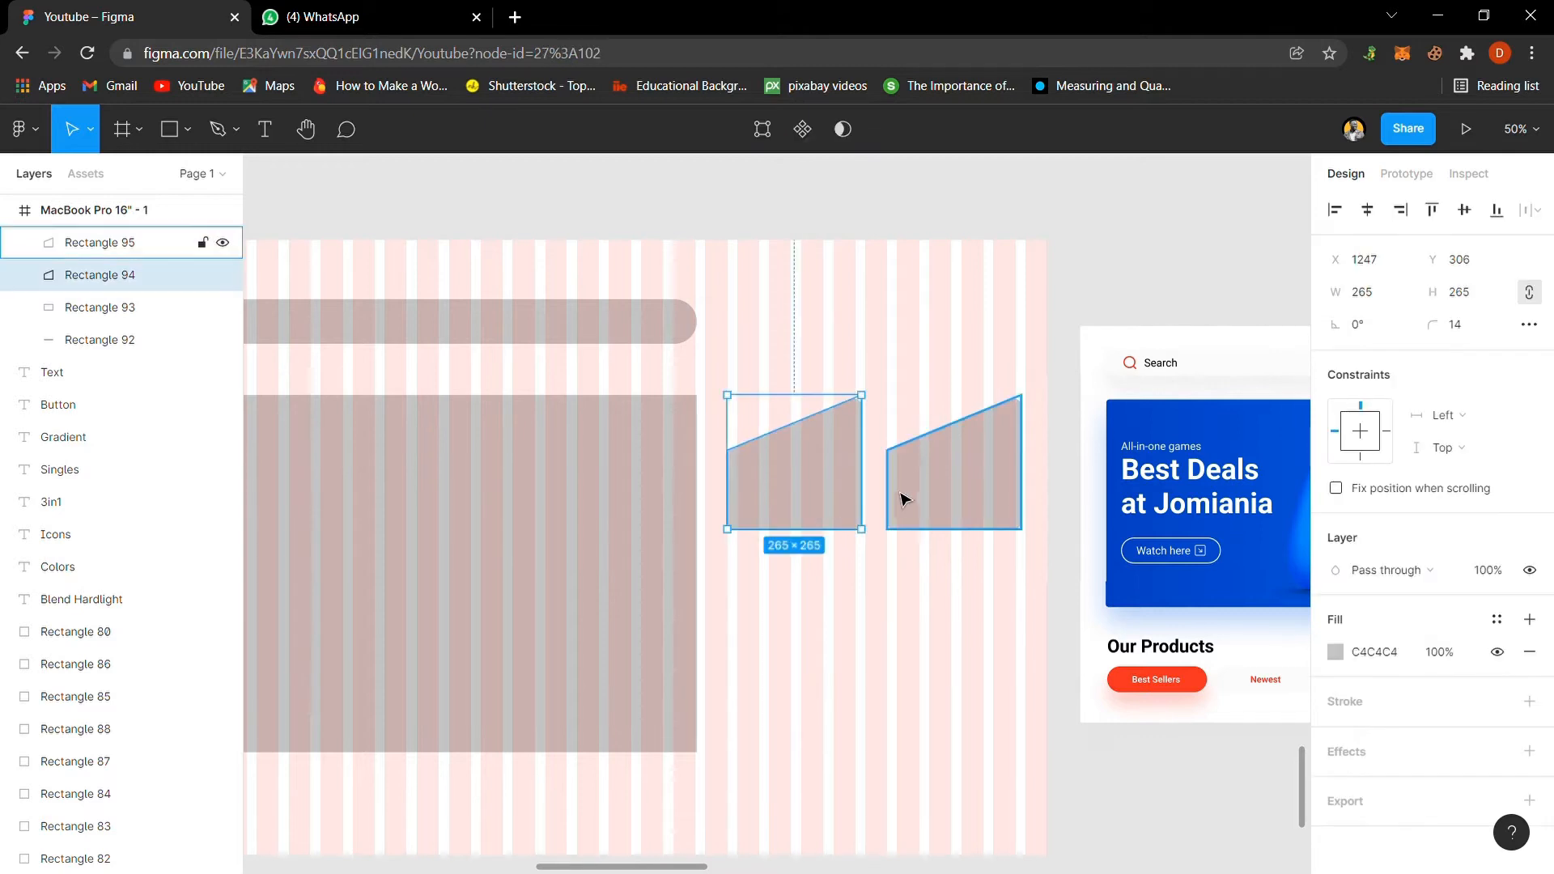
{"action": "left_click", "coordinate": [950, 504], "text": "shift"}
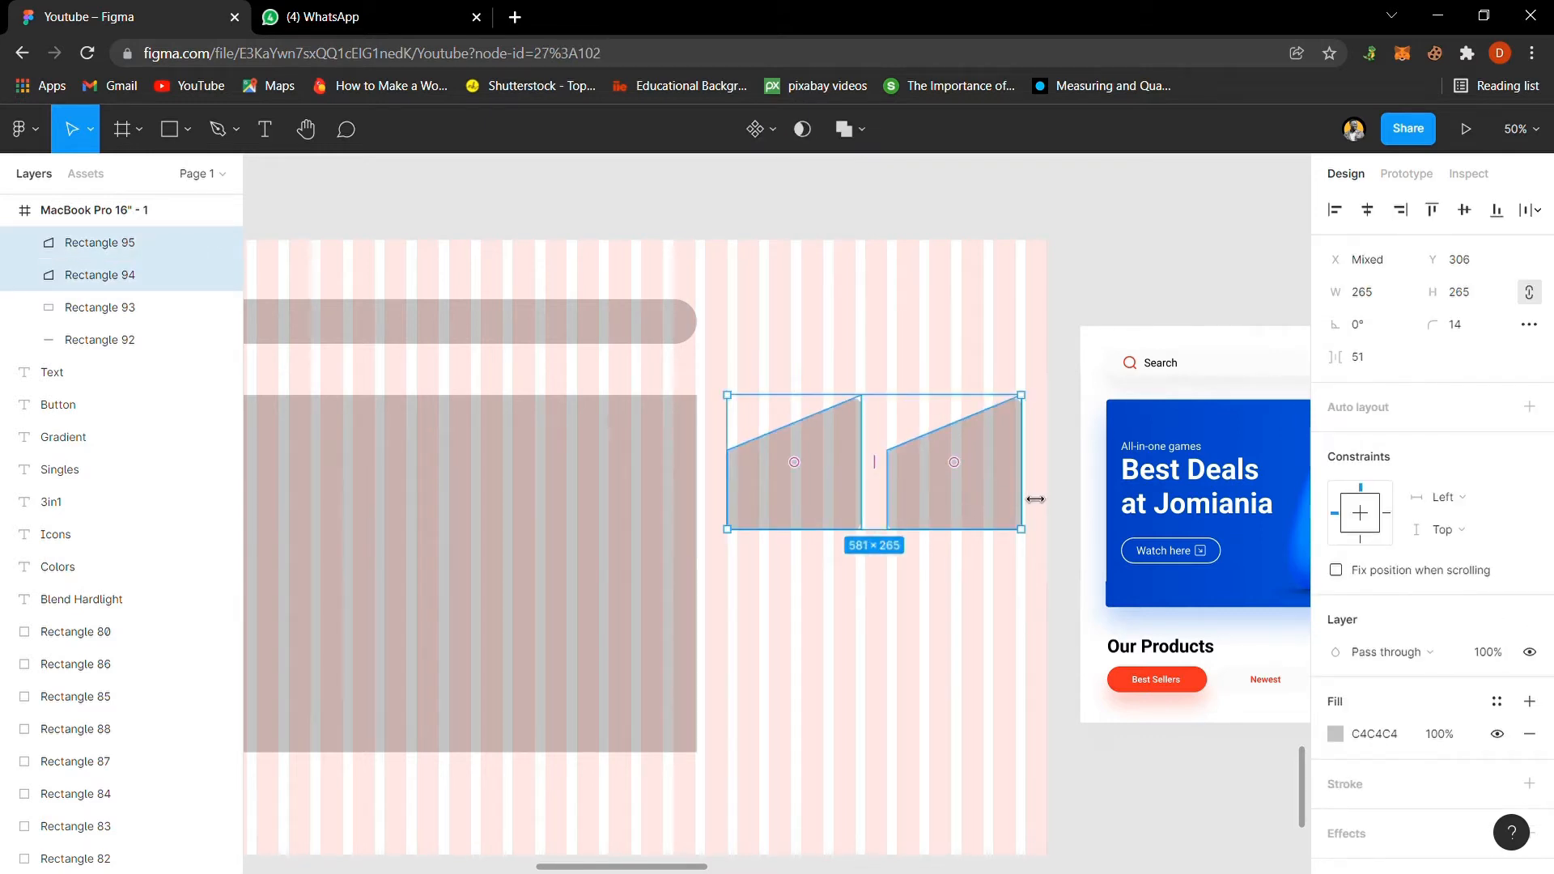
{"action": "left_click", "coordinate": [954, 338]}
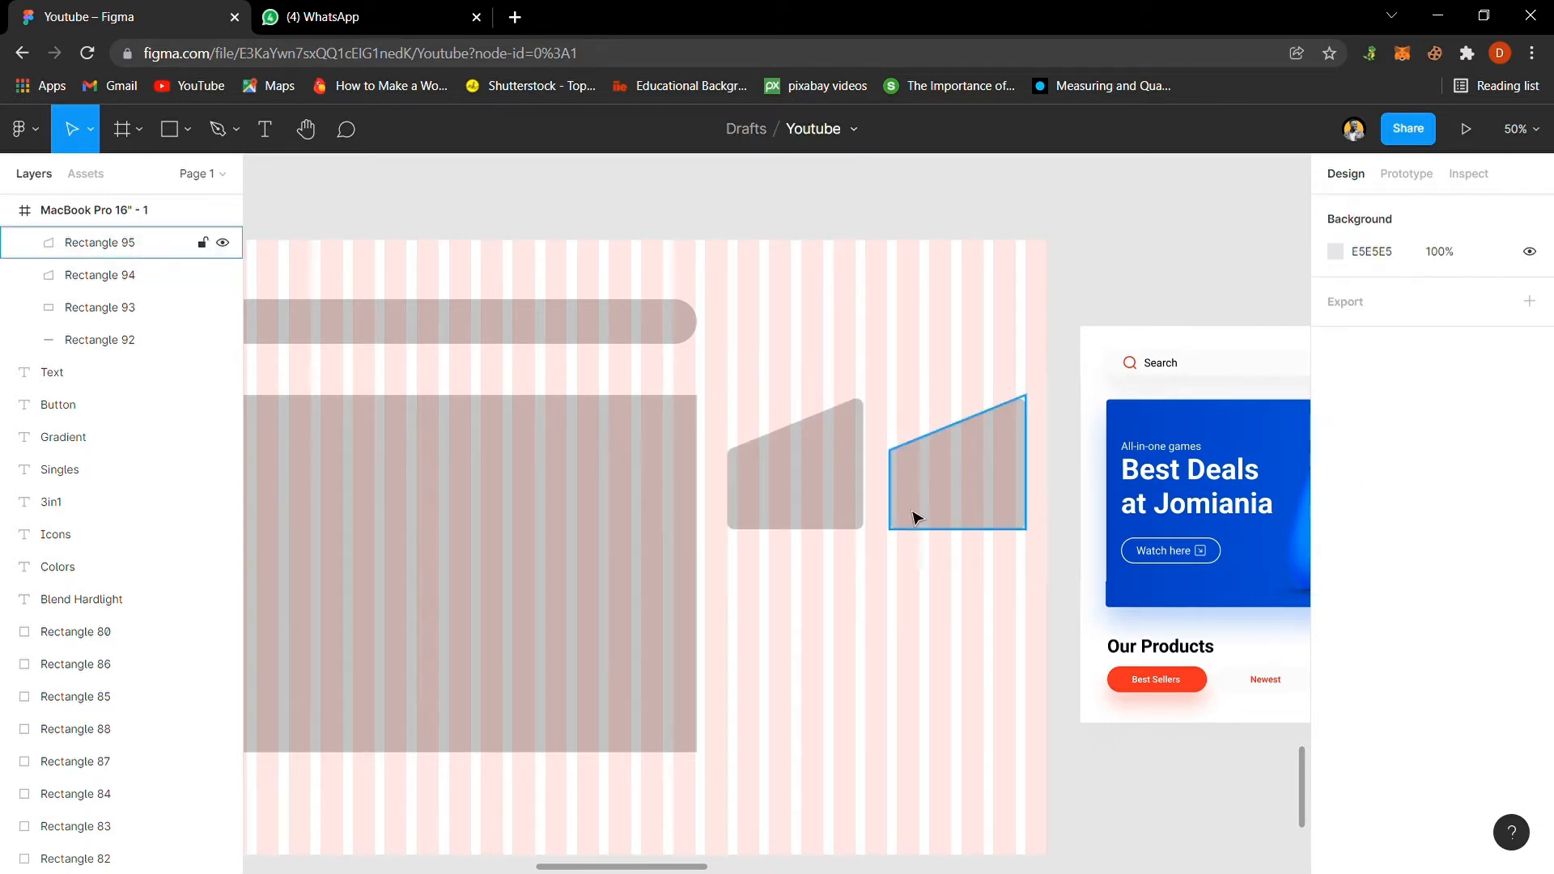
{"action": "left_click", "coordinate": [798, 477]}
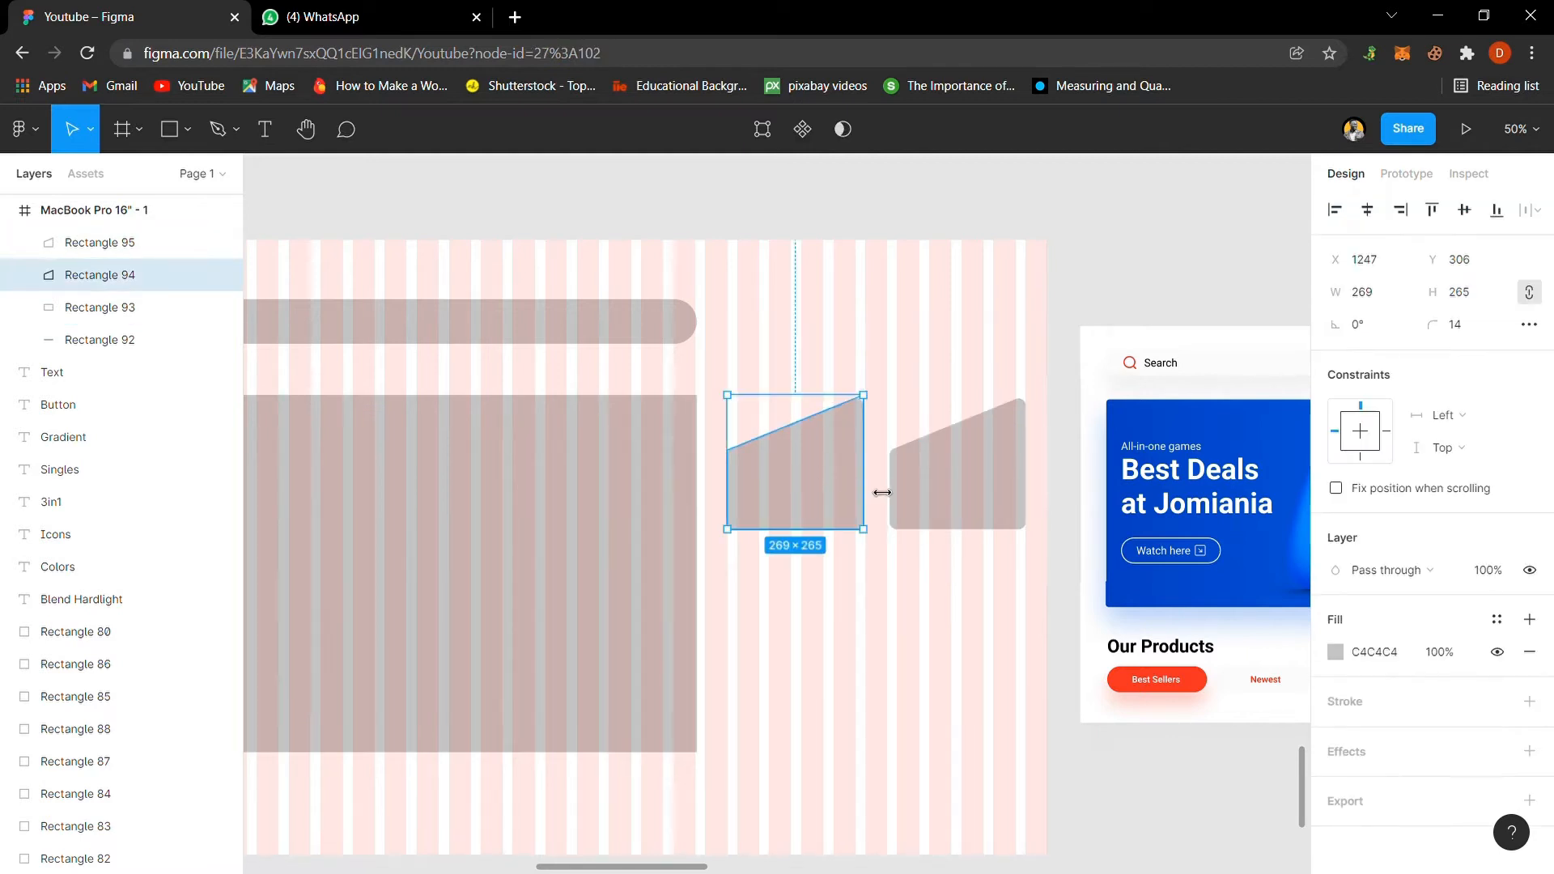
{"action": "left_click", "coordinate": [935, 489]}
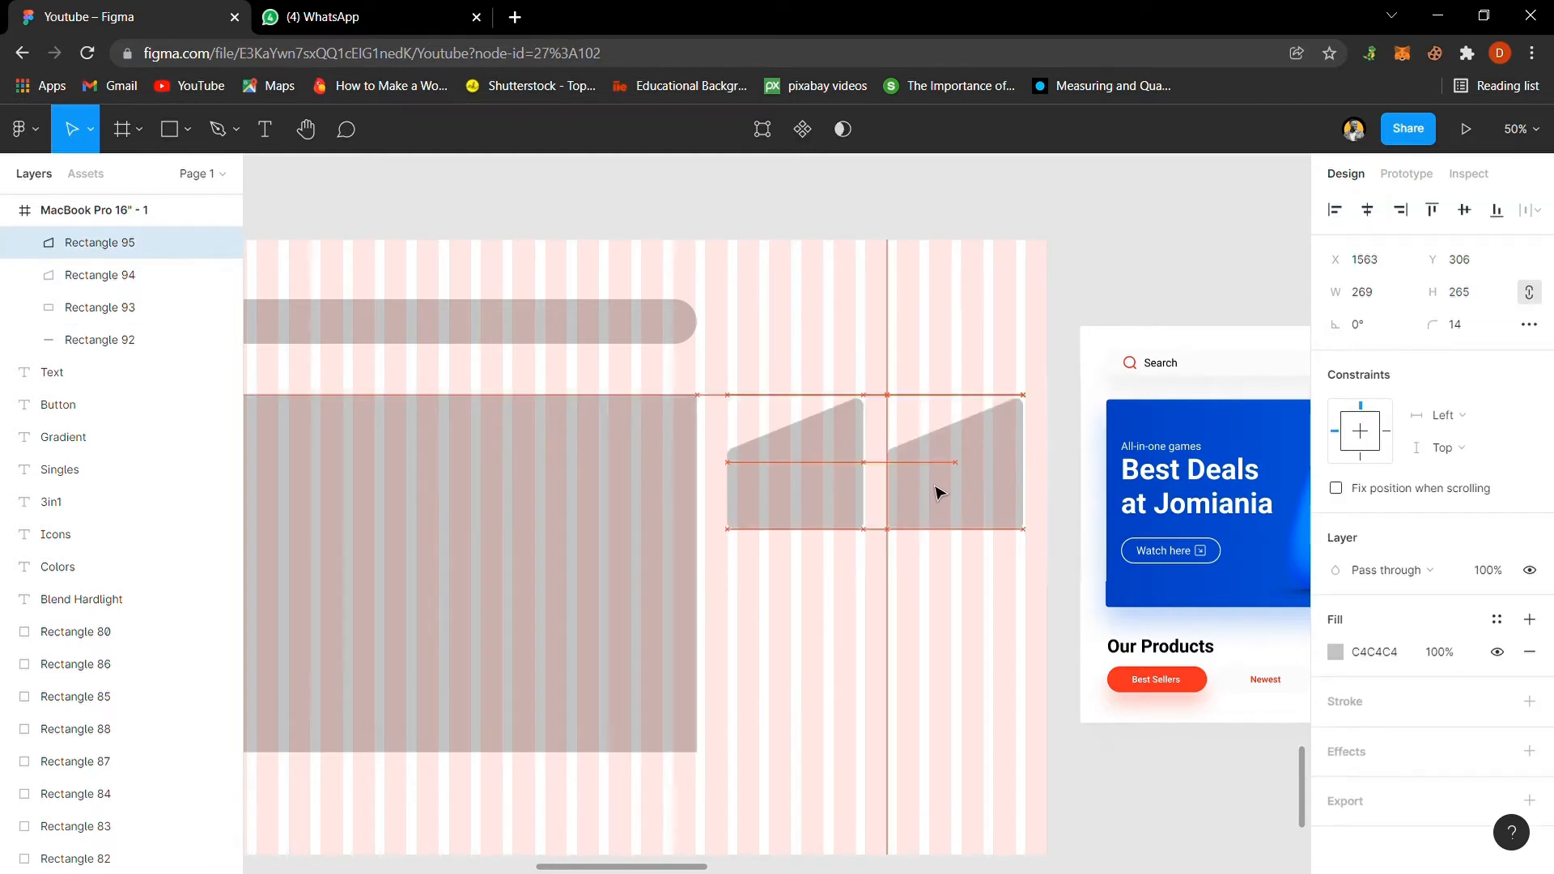
{"action": "left_click", "coordinate": [864, 479]}
{"action": "left_click", "coordinate": [930, 405]}
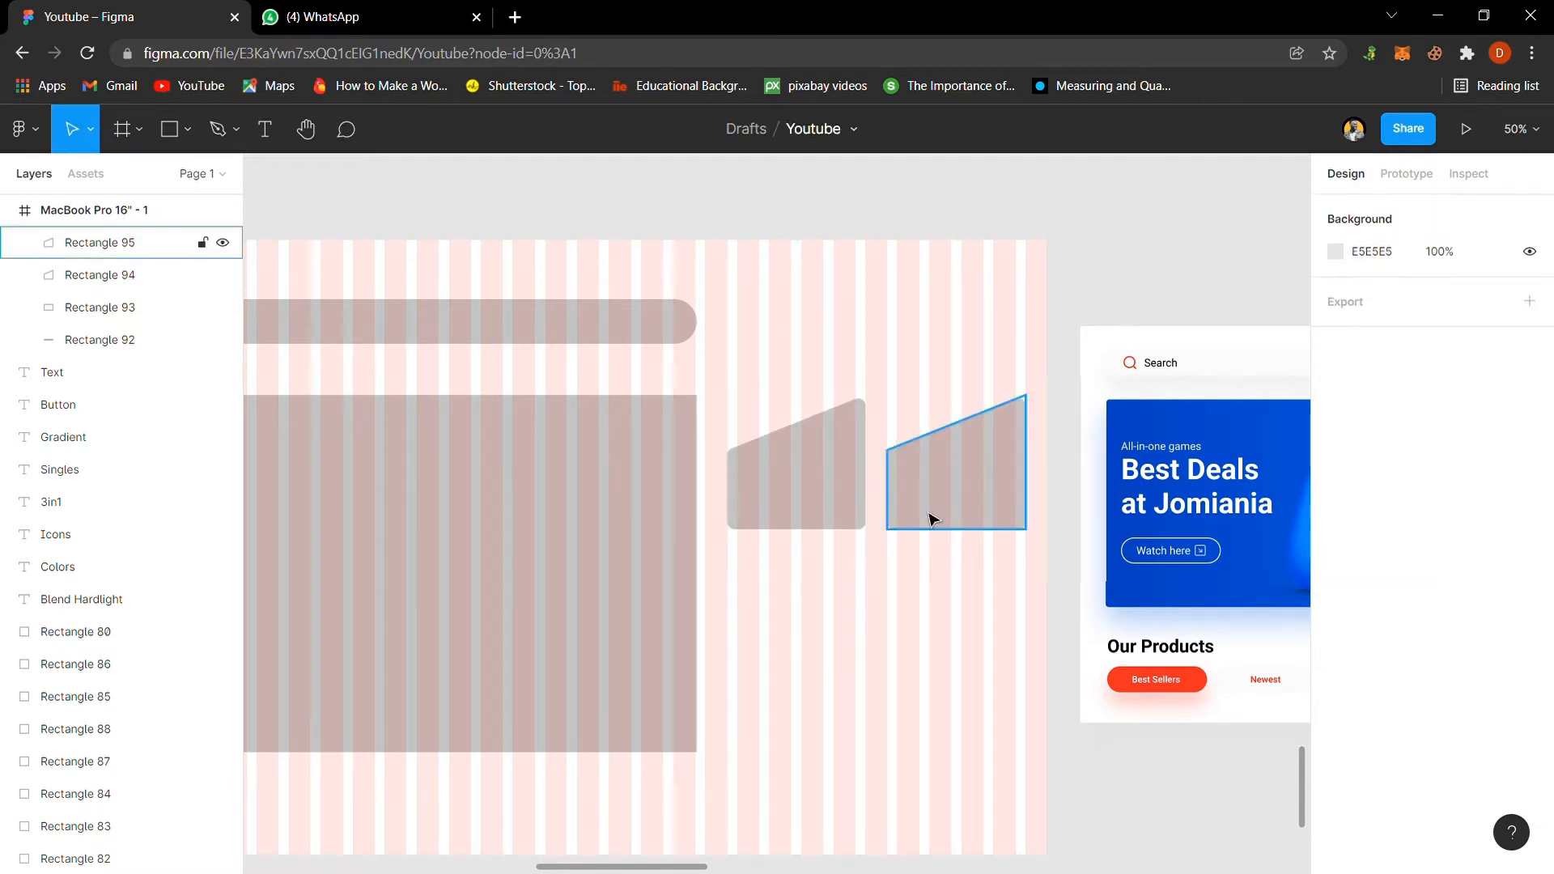
Step: Duplicate both slanted cards and place the copies directly below the originals as a second row
{"action": "left_click", "coordinate": [815, 475]}
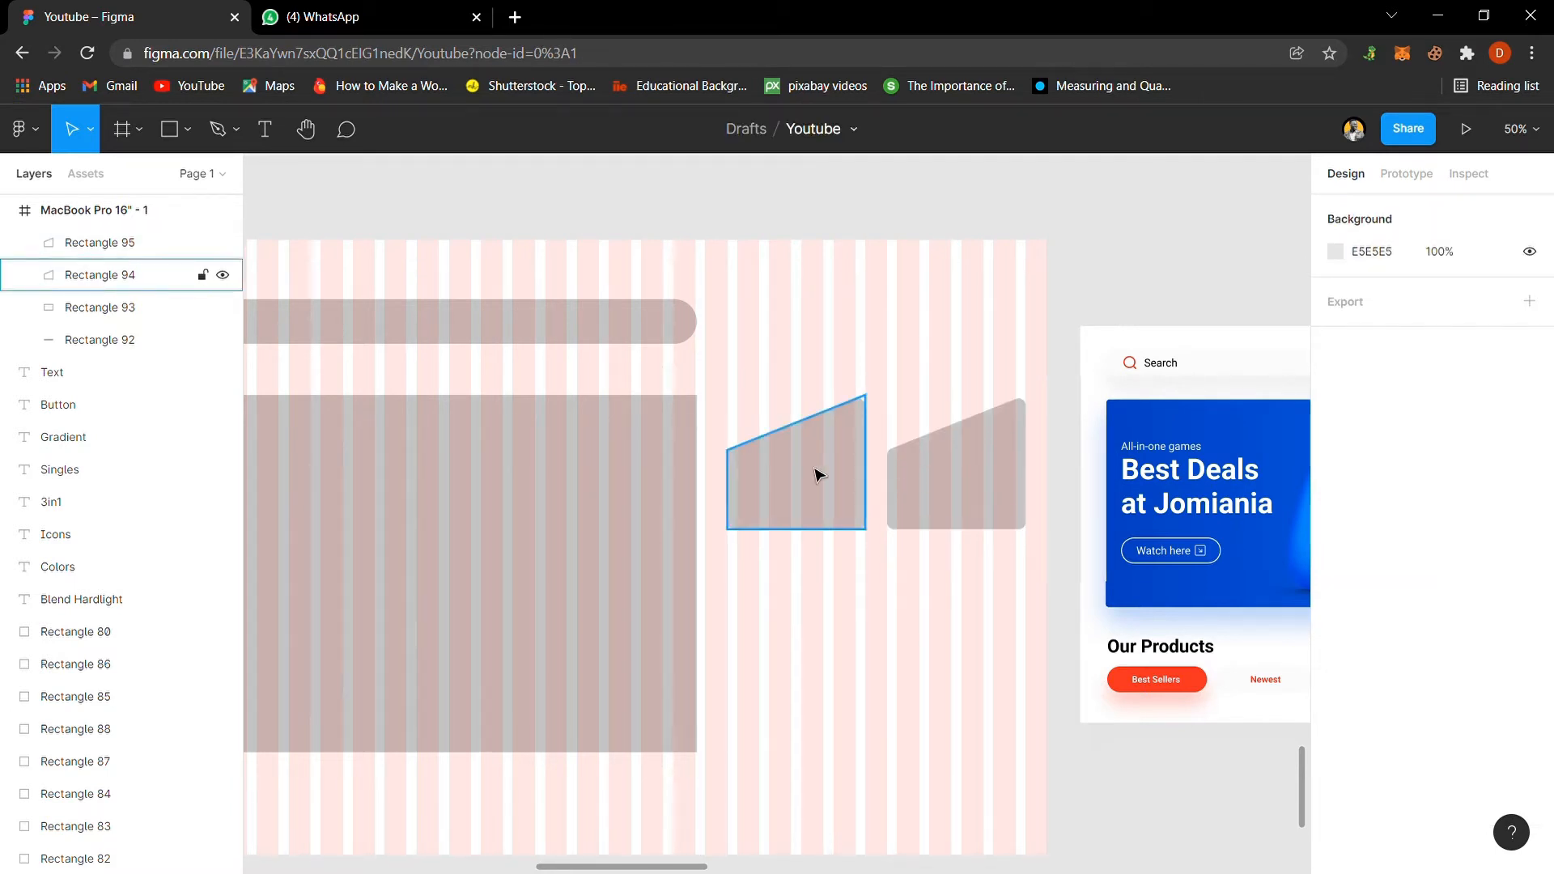
{"action": "left_click", "coordinate": [944, 486], "text": "shift"}
{"action": "key", "text": "ctrl+d"}
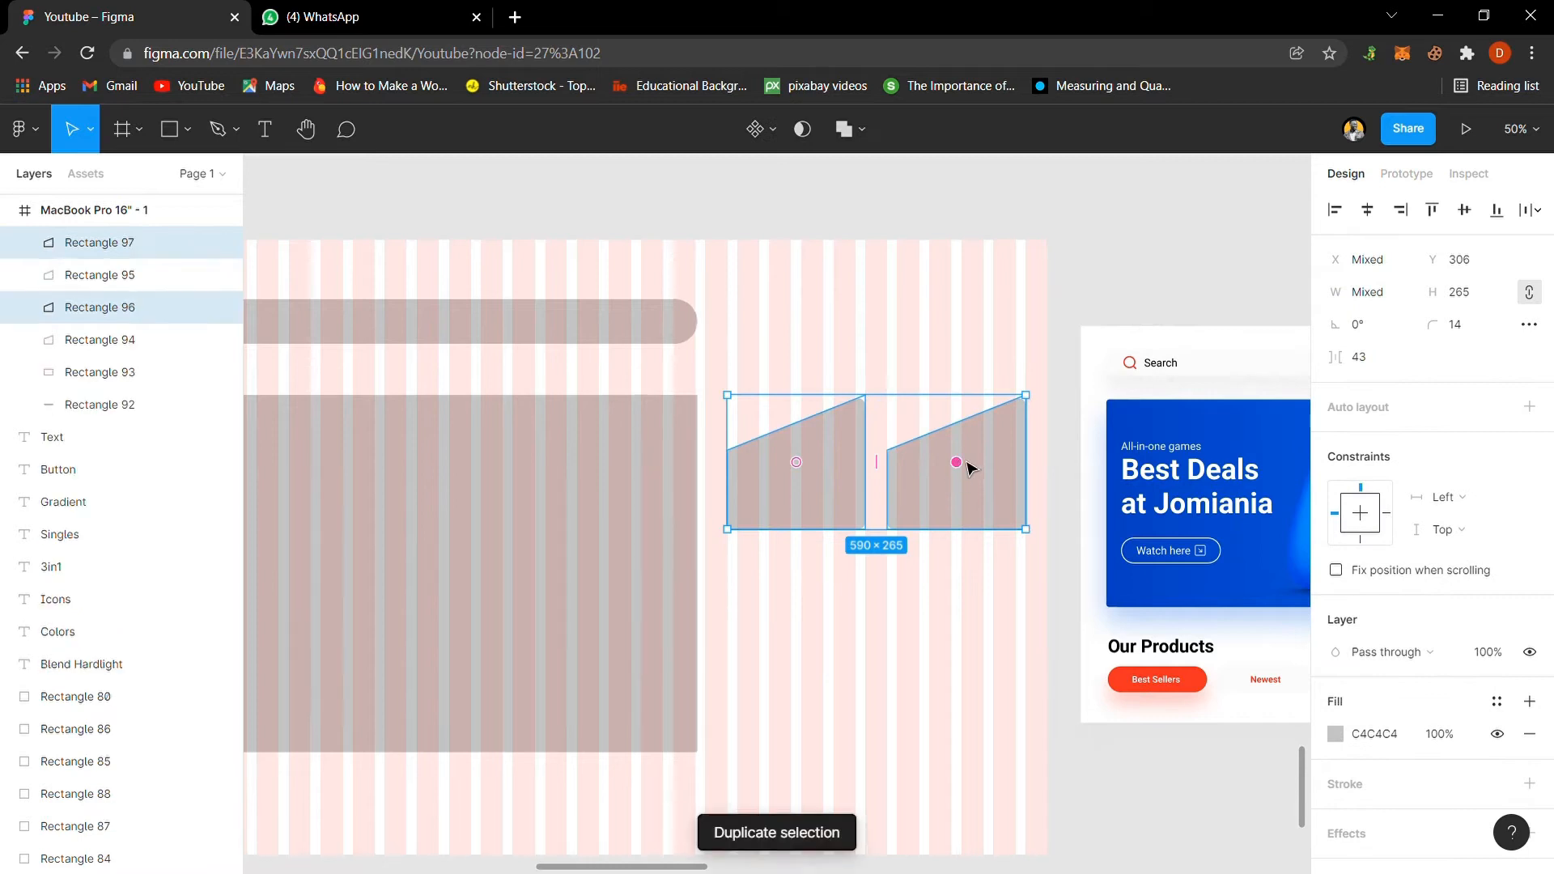
{"action": "left_click_drag", "start_coordinate": [964, 461], "coordinate": [994, 633]}
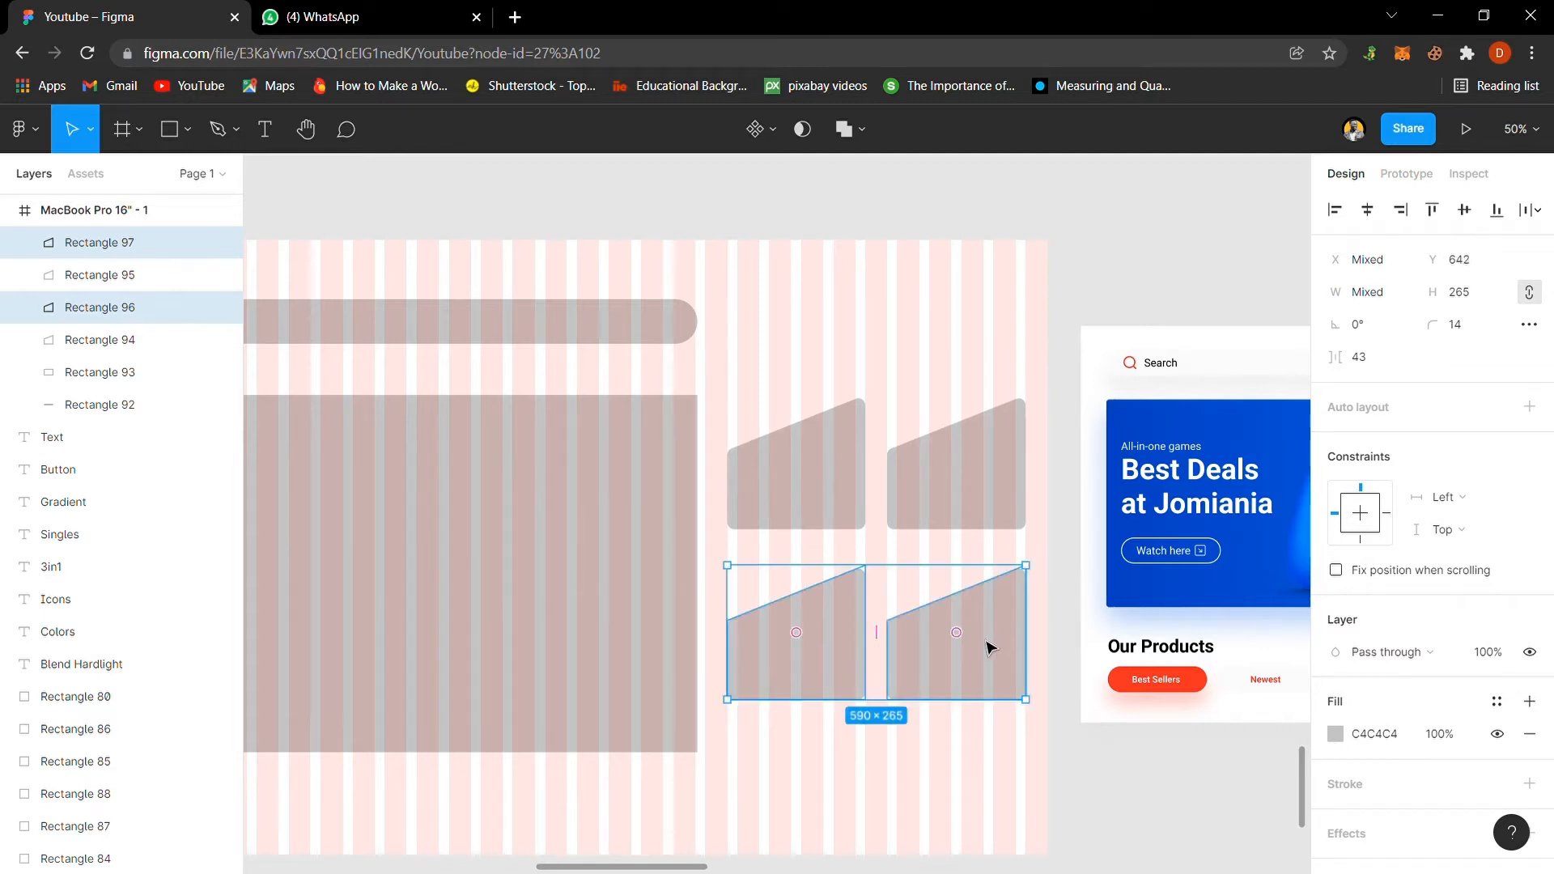
{"action": "mouse_move", "coordinate": [668, 867]}
{"action": "left_mouse_down"}
{"action": "mouse_move", "coordinate": [744, 866]}
{"action": "mouse_move", "coordinate": [675, 866]}
{"action": "left_mouse_up"}
{"action": "left_click_drag", "start_coordinate": [818, 630], "coordinate": [817, 636]}
Step: Reduce the banner rectangle's height to 618, aligning its lower edge with the second row of cards
{"action": "left_click", "coordinate": [615, 557]}
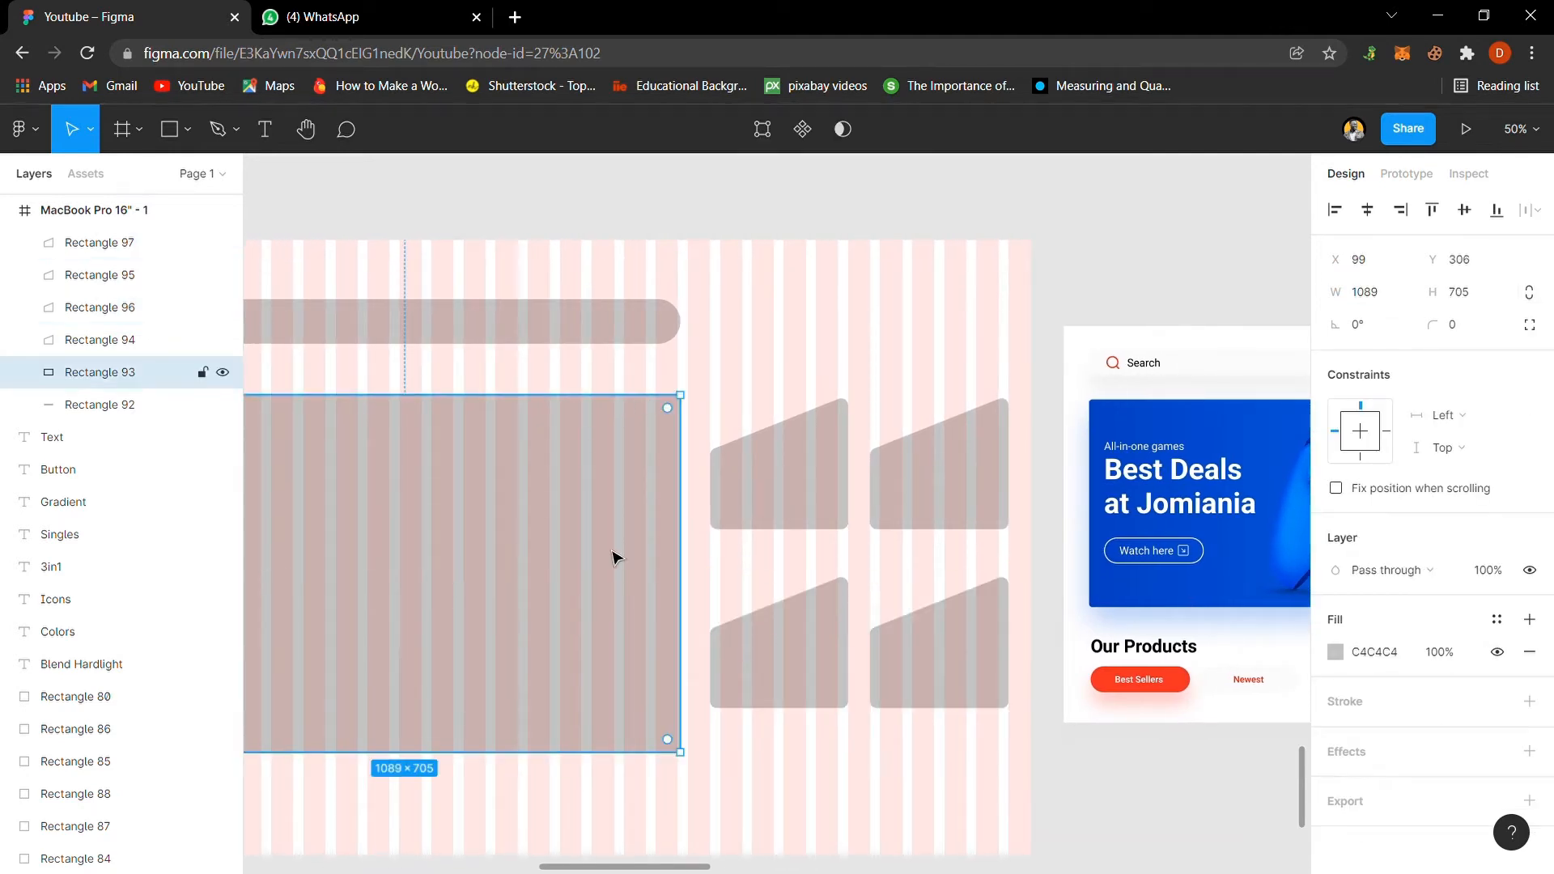
{"action": "key", "text": "shift+2"}
{"action": "key", "text": "ctrl+minus"}
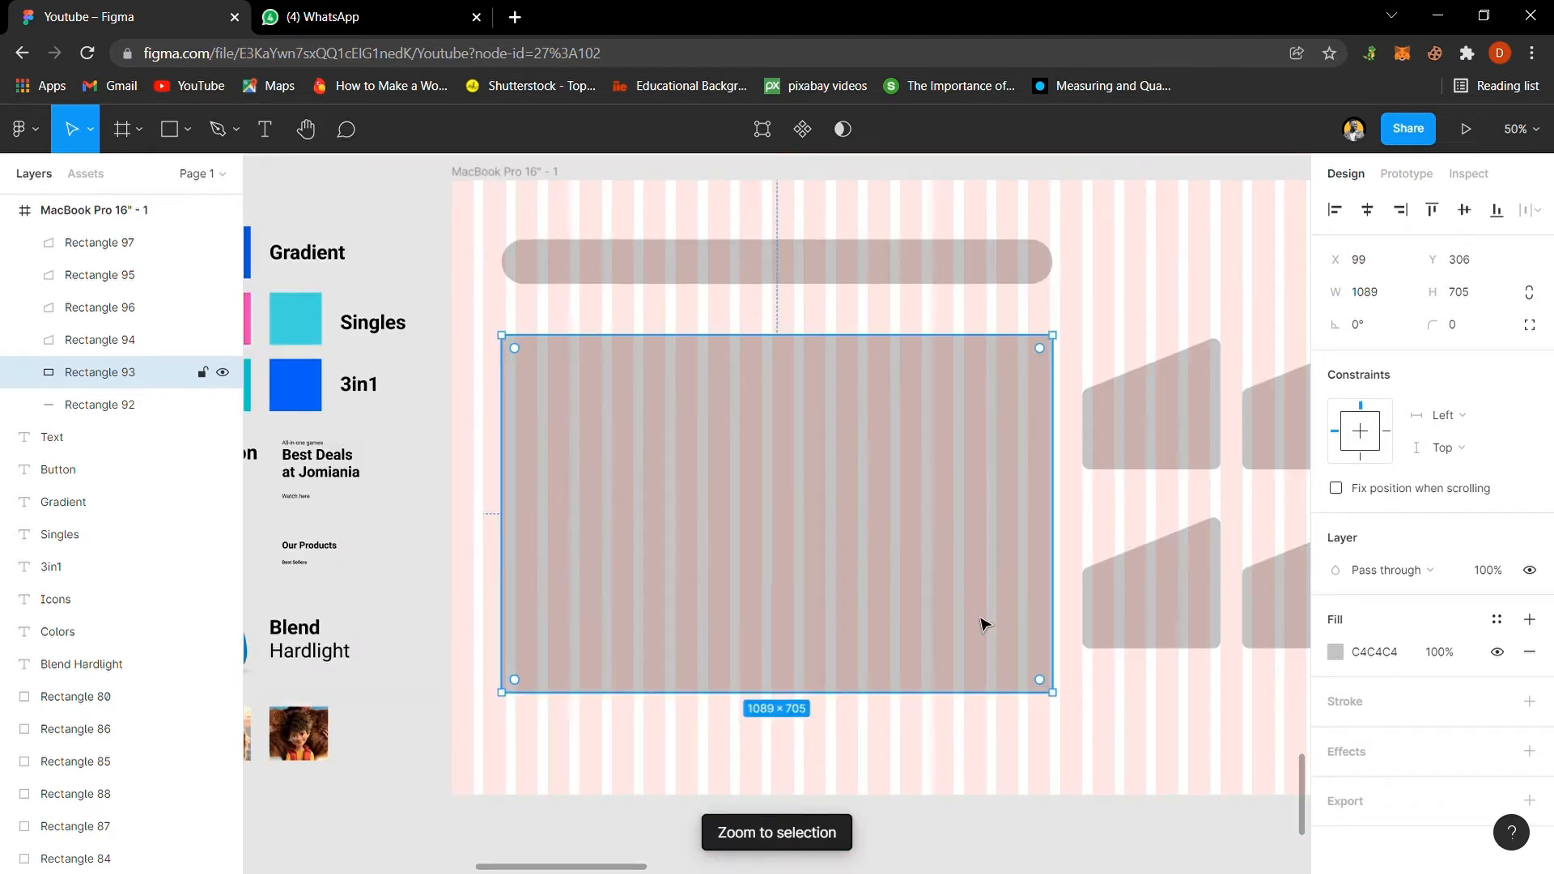
{"action": "scroll", "coordinate": [983, 623], "scroll_direction": "down", "scroll_amount": 3}
{"action": "left_click_drag", "start_coordinate": [814, 591], "coordinate": [812, 560]}
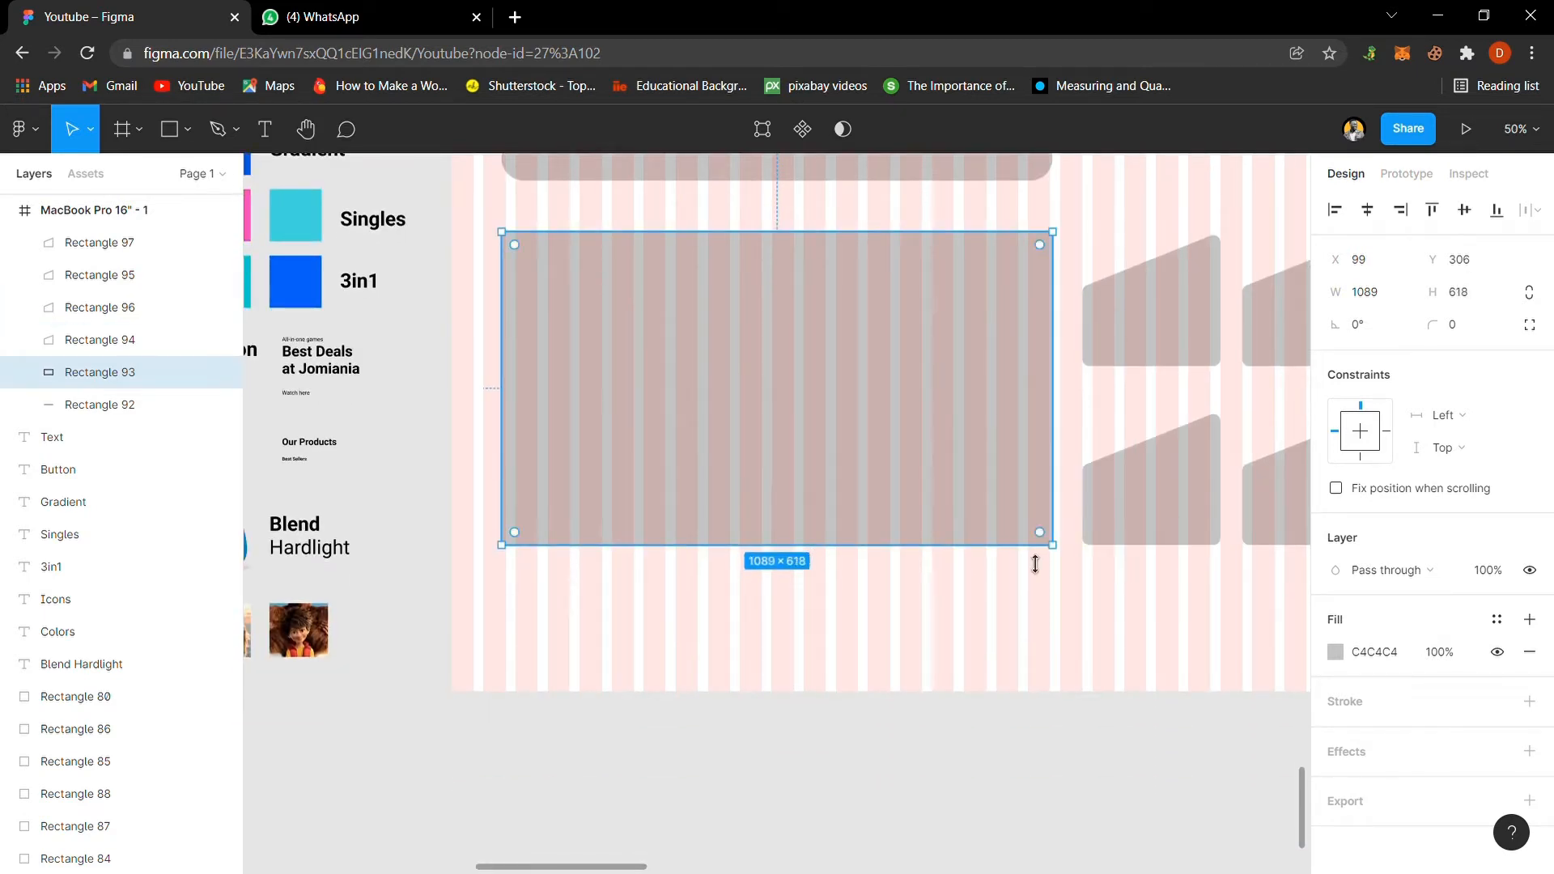
{"action": "left_click_drag", "start_coordinate": [920, 556], "coordinate": [1001, 563]}
Step: Widen the banner on both sides to a width of 1140, with its left edge on the column at X 63
{"action": "left_click_drag", "start_coordinate": [1073, 408], "coordinate": [1081, 410]}
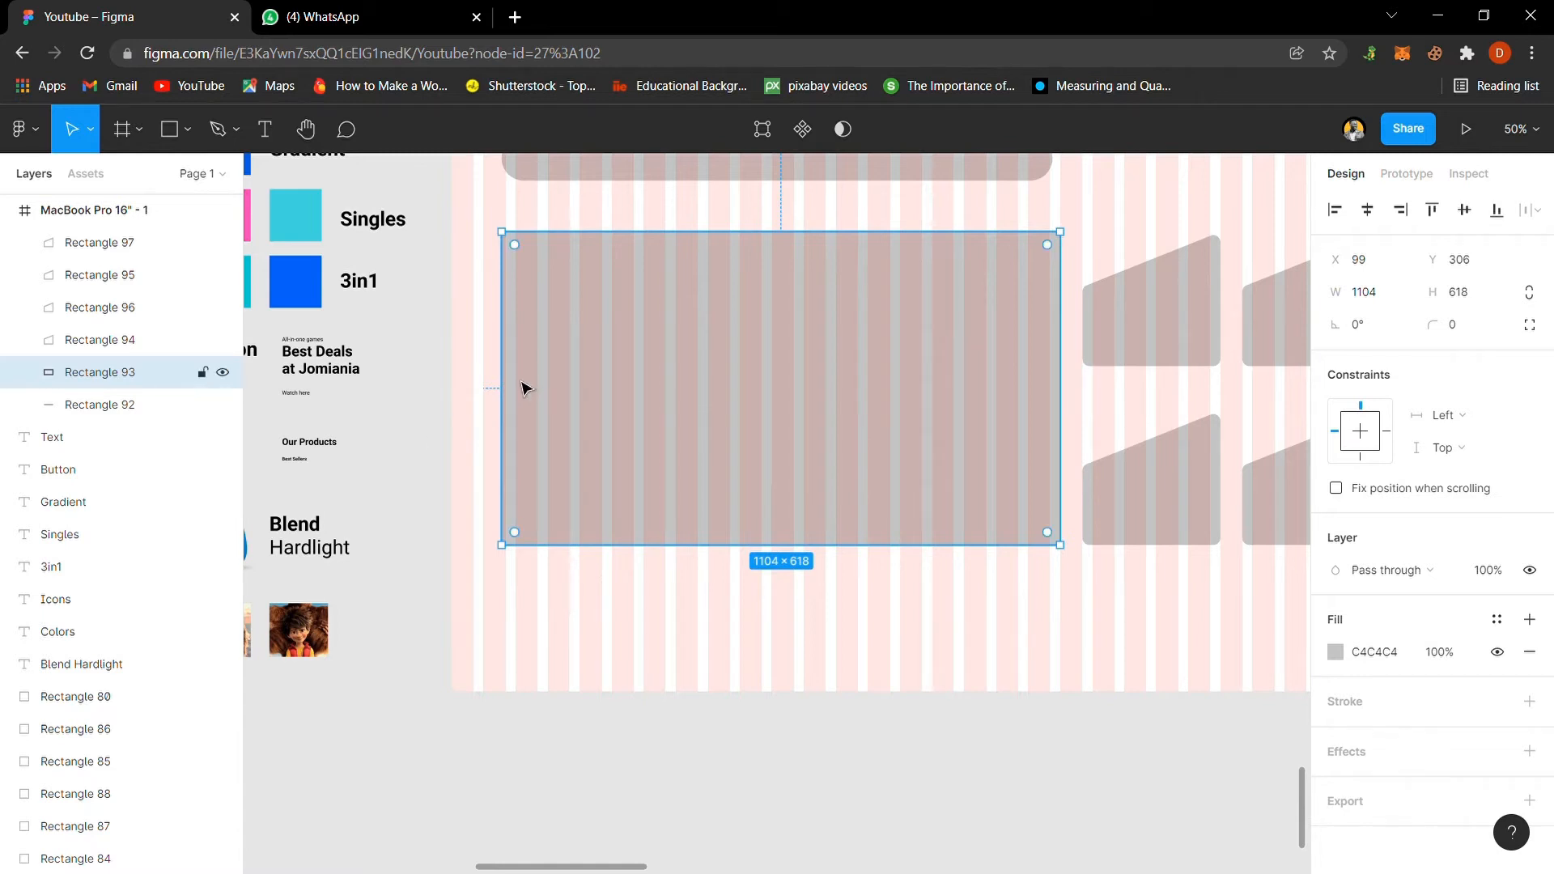
{"action": "left_click_drag", "start_coordinate": [513, 377], "coordinate": [495, 377]}
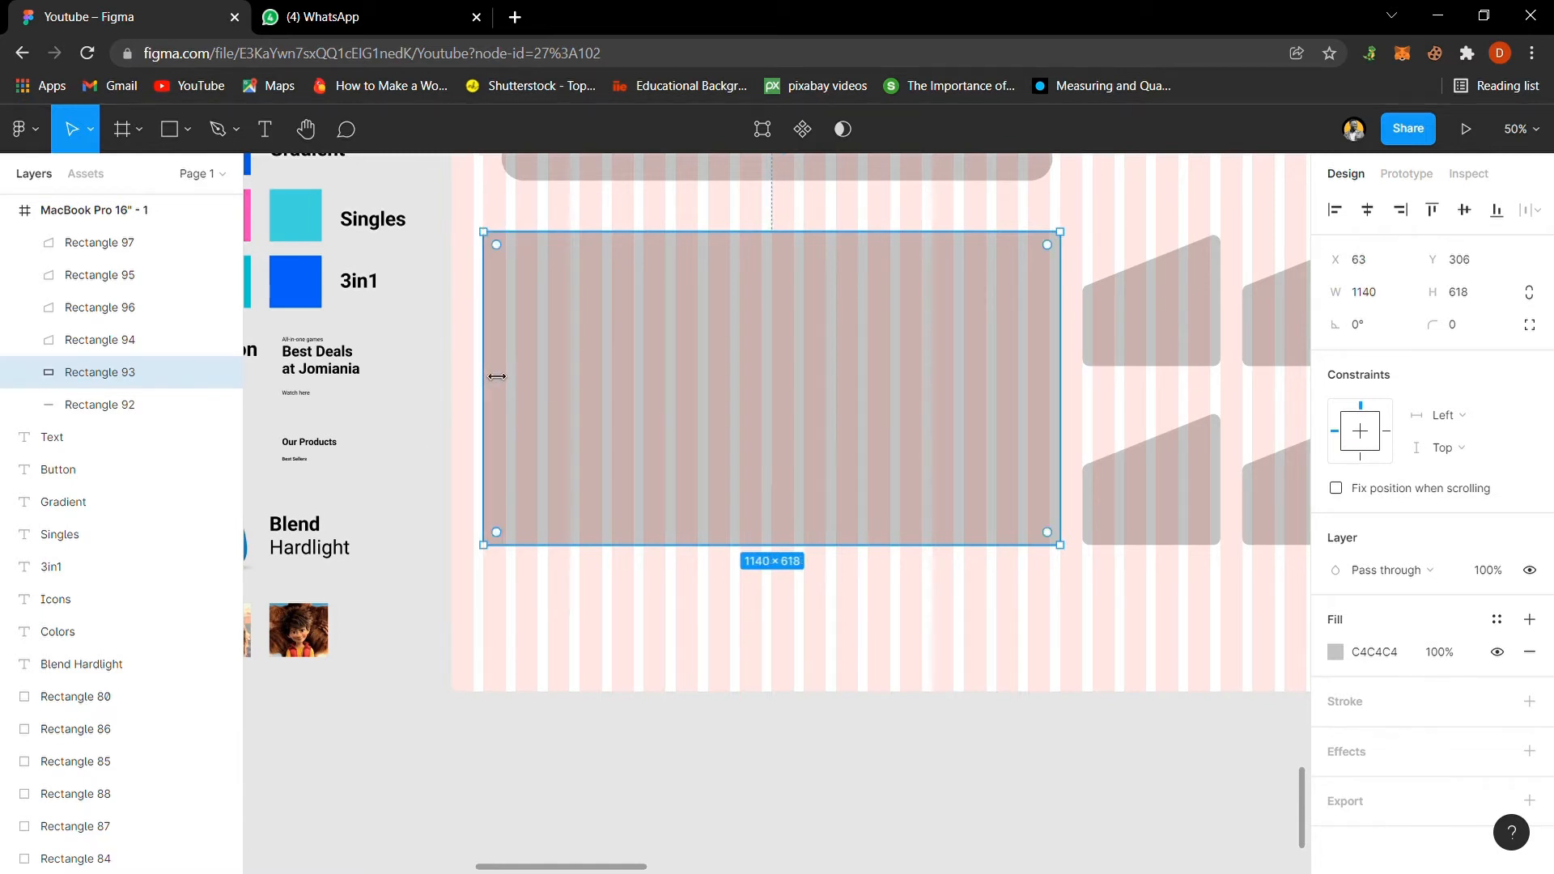
{"action": "left_click", "coordinate": [437, 323]}
Step: Widen the search bar to 1140 starting at X 63 to match the banner's edges, and select both shapes
{"action": "scroll", "coordinate": [797, 387], "scroll_direction": "up", "scroll_amount": 1}
{"action": "scroll", "coordinate": [769, 364], "scroll_direction": "up", "scroll_amount": 2}
{"action": "left_click", "coordinate": [614, 253]}
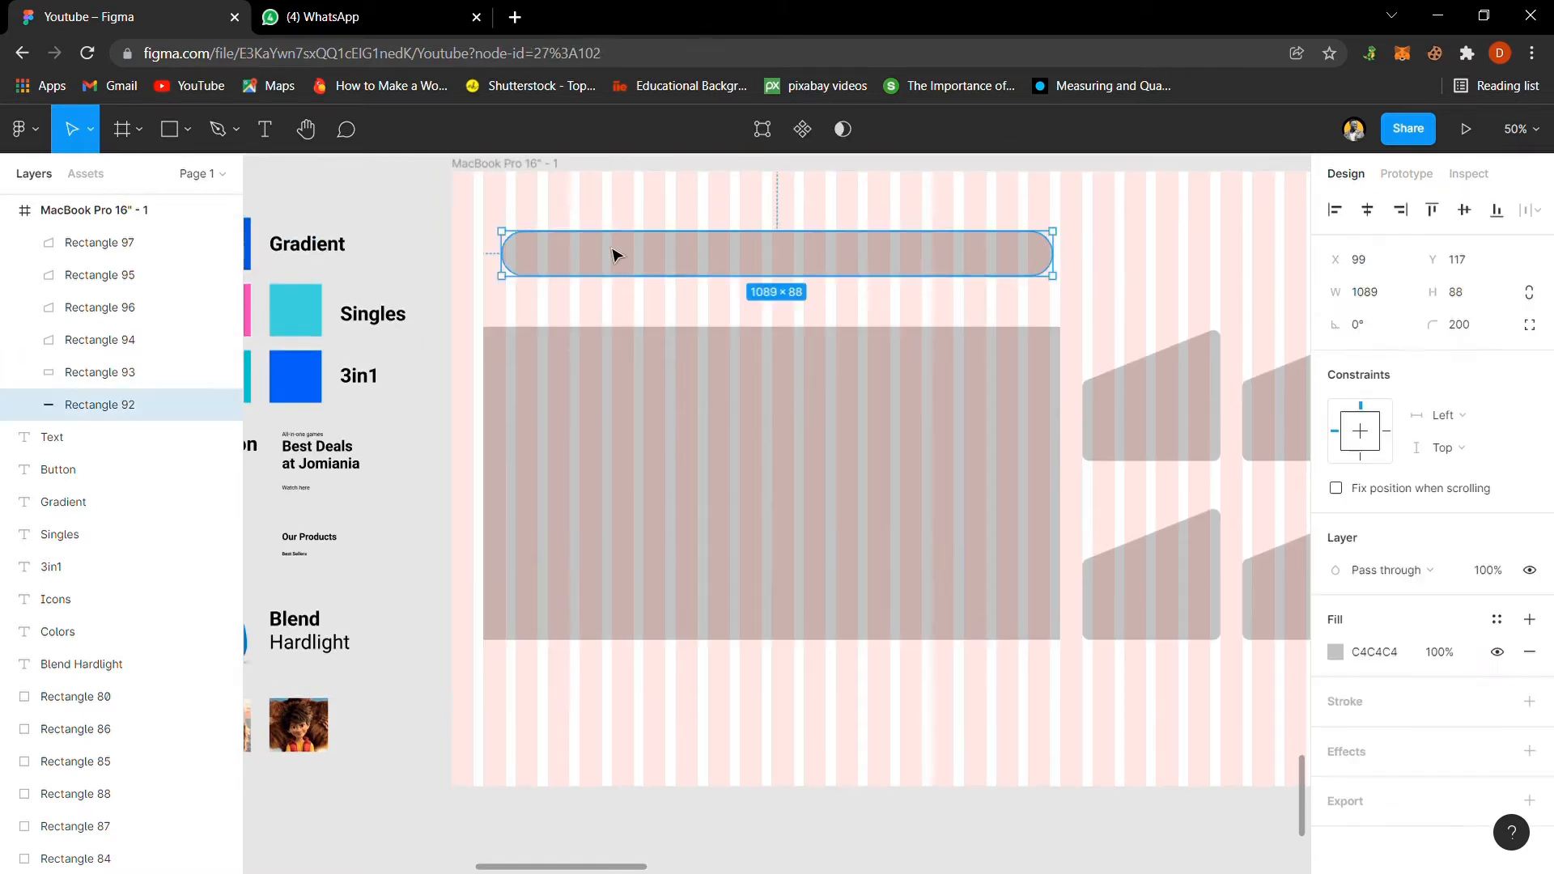
{"action": "mouse_move", "coordinate": [511, 256]}
{"action": "left_mouse_down"}
{"action": "mouse_move", "coordinate": [484, 266]}
{"action": "mouse_move", "coordinate": [501, 270]}
{"action": "left_mouse_up"}
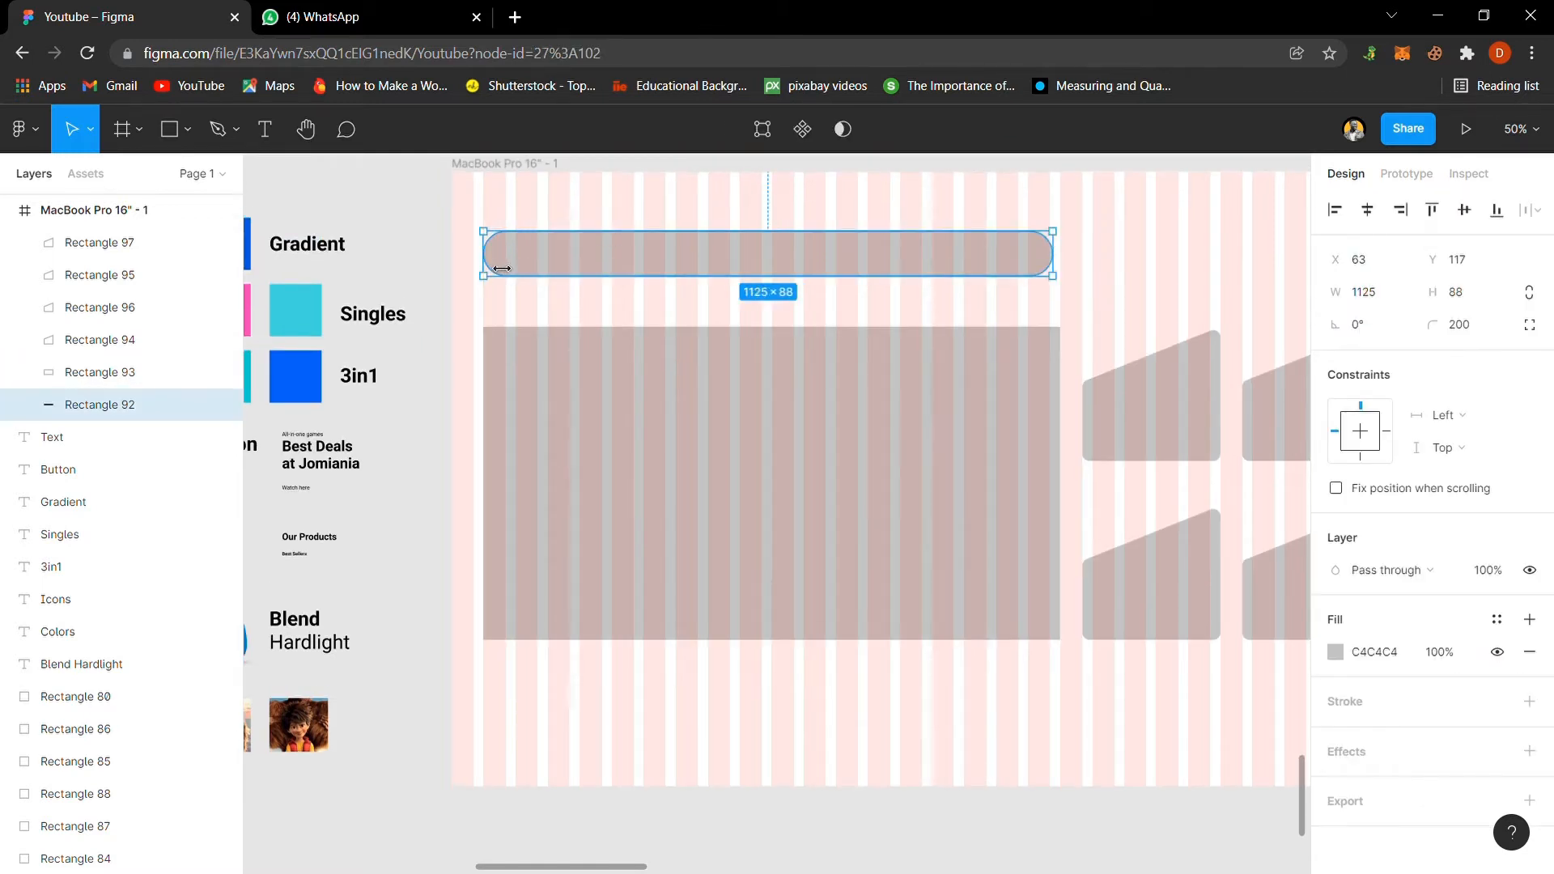
{"action": "left_click_drag", "start_coordinate": [1065, 271], "coordinate": [1062, 271]}
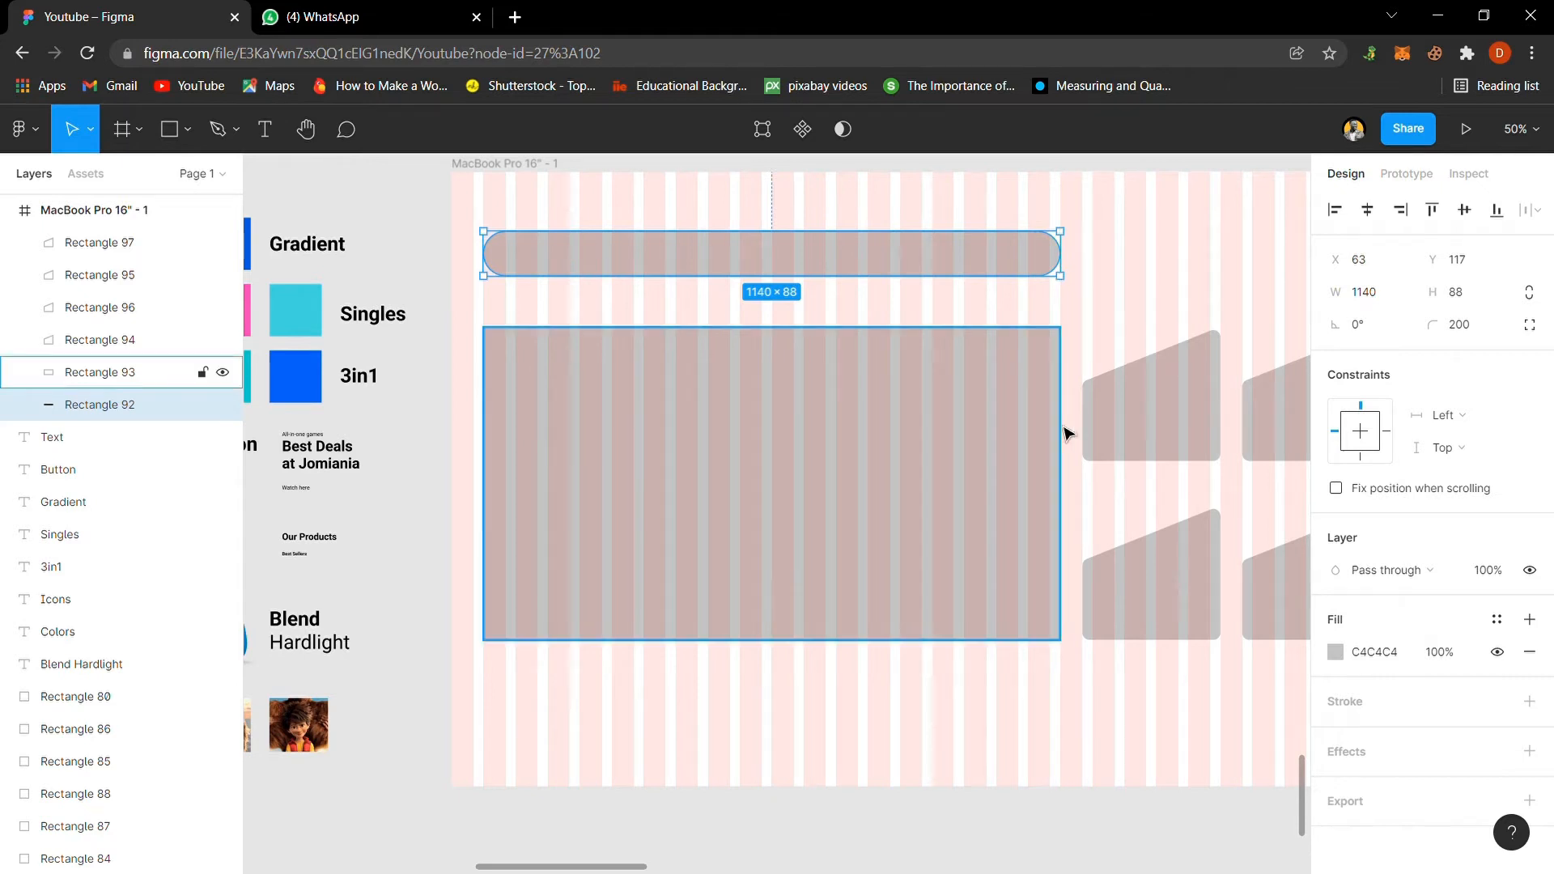
{"action": "left_click", "coordinate": [1000, 417], "text": "shift"}
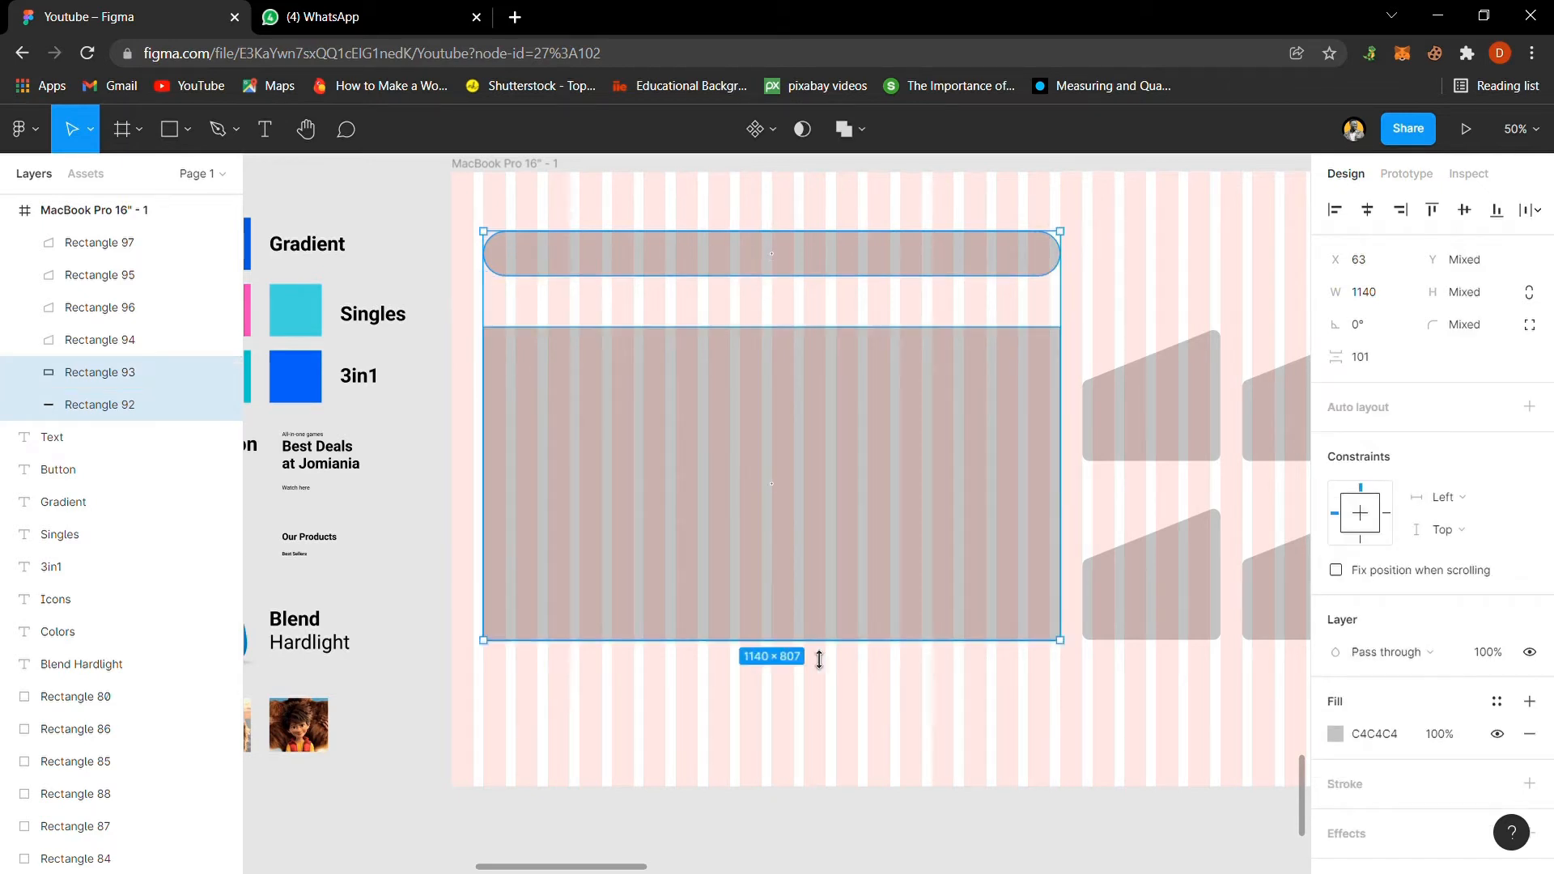
Step: Examine the MacBook Pro frame's layout against the finished game store mockup beside it
{"action": "key", "text": "shift+2"}
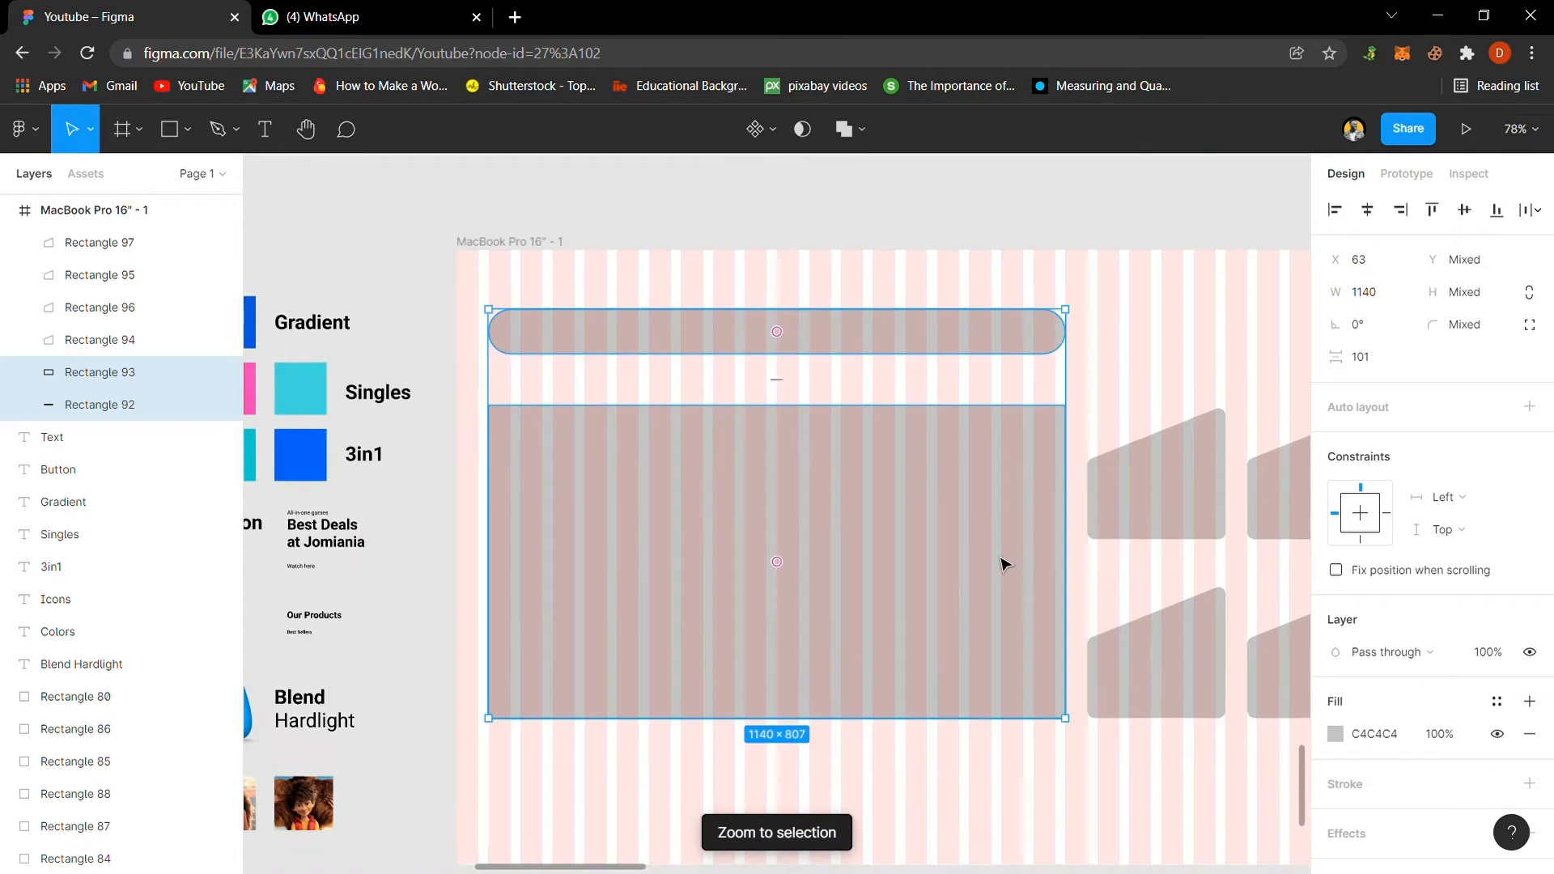
{"action": "key", "text": "minus"}
{"action": "left_click", "coordinate": [522, 264]}
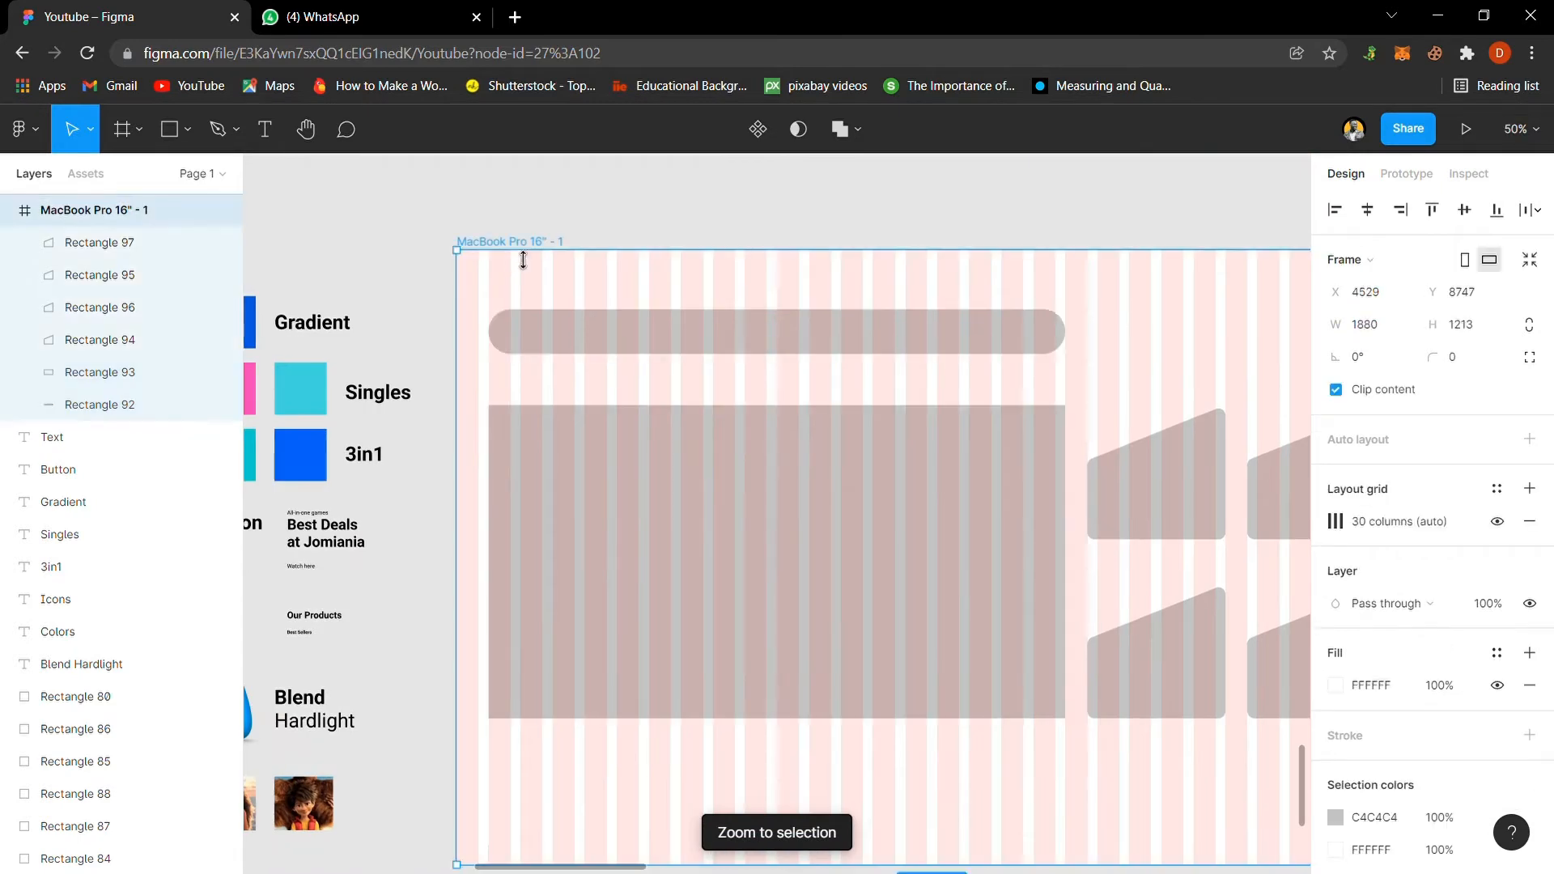
{"action": "key", "text": "shift+2"}
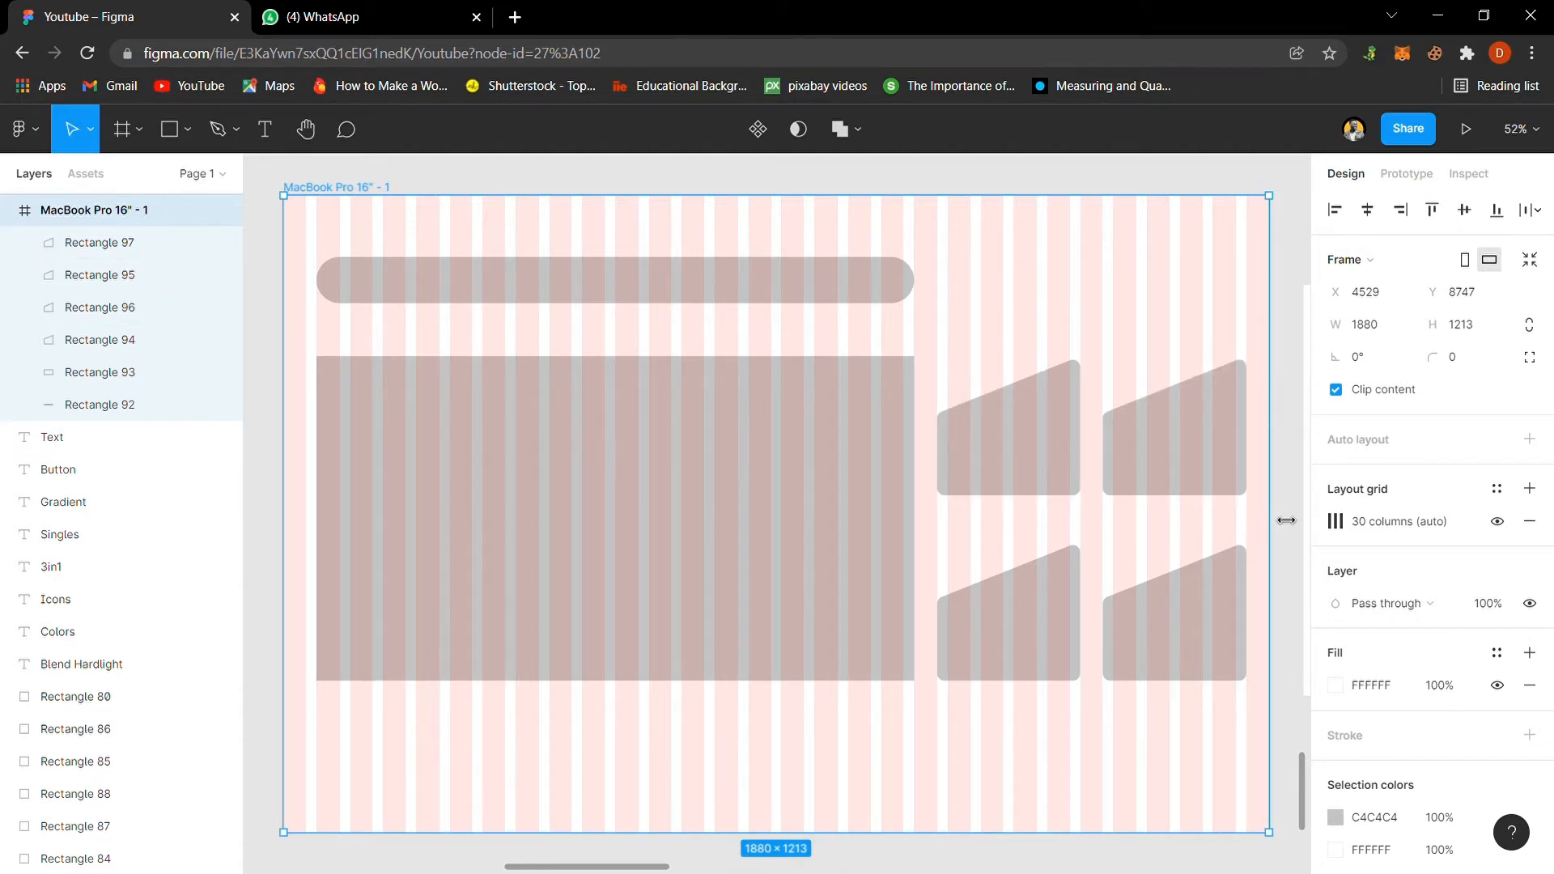
{"action": "left_click", "coordinate": [392, 227]}
{"action": "scroll", "coordinate": [1275, 553], "scroll_direction": "down", "scroll_amount": 5}
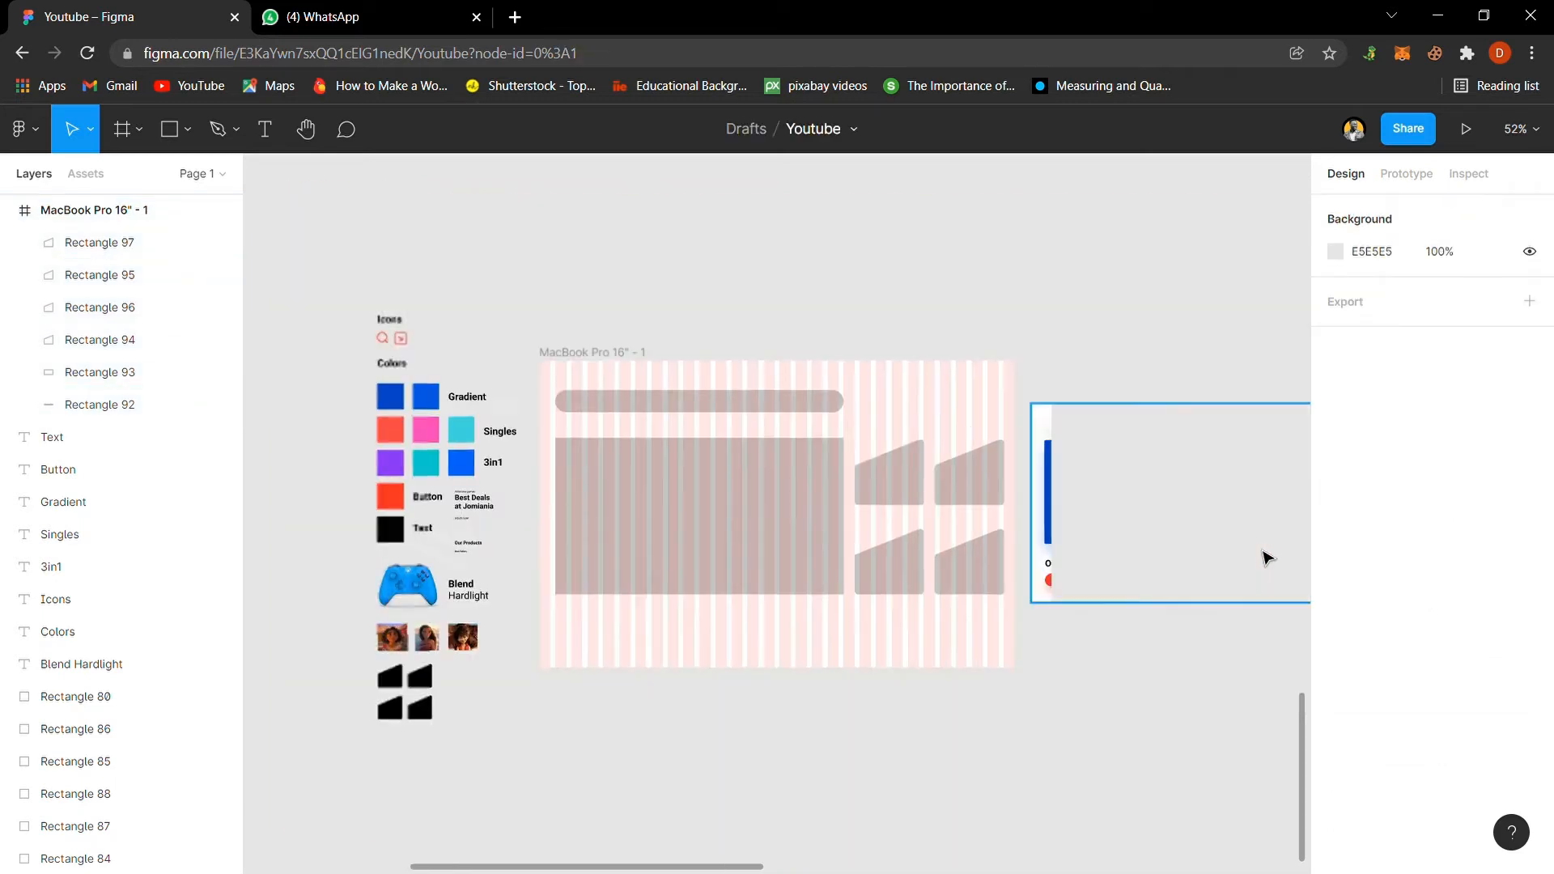
{"action": "left_click", "coordinate": [1126, 524]}
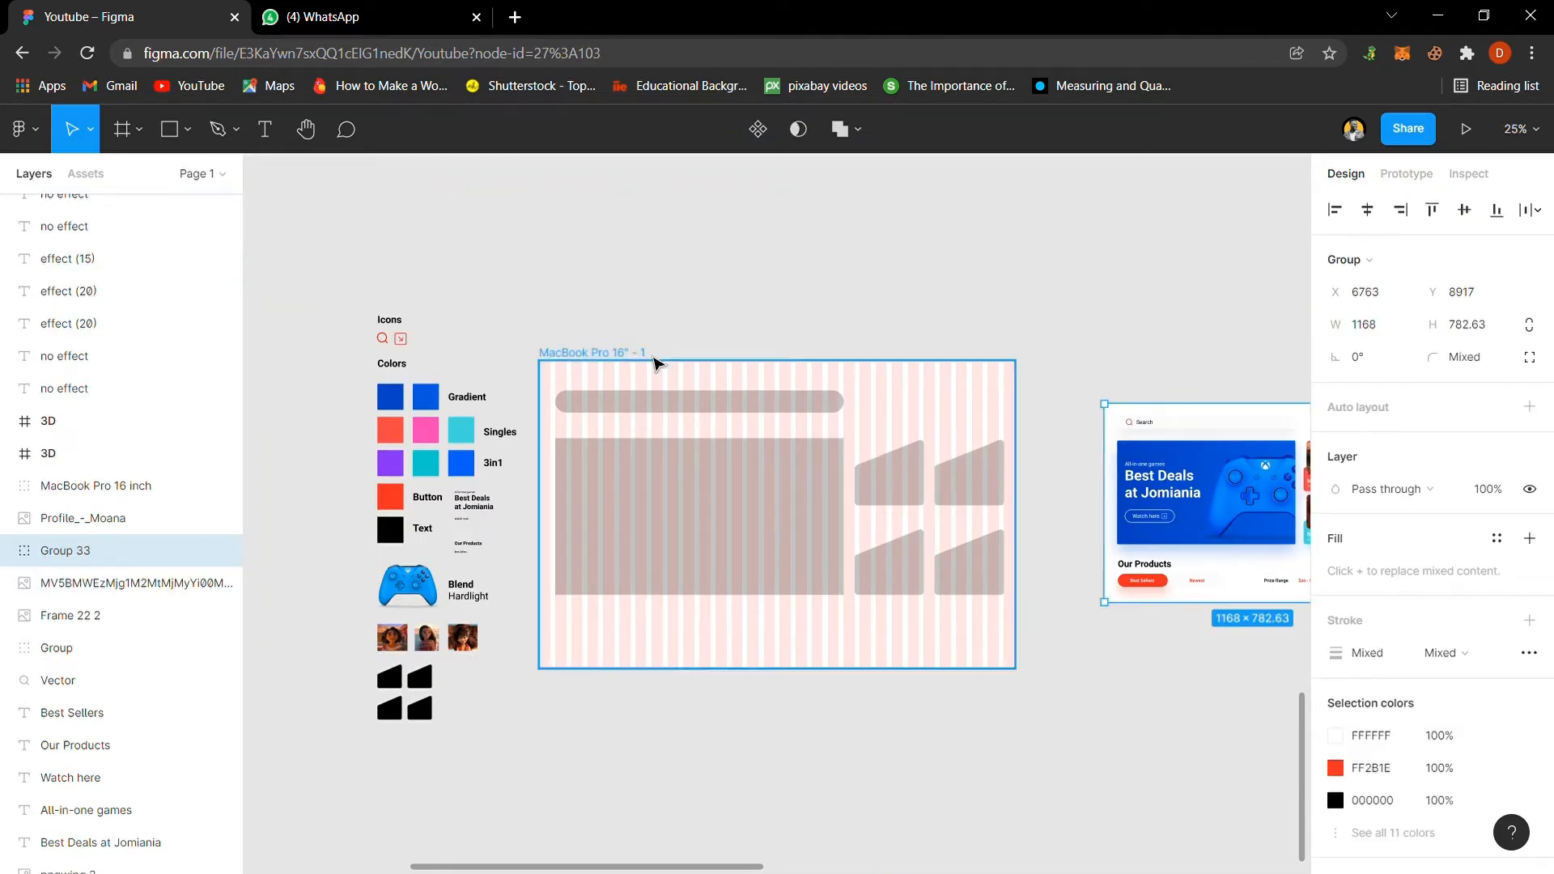
{"action": "left_click", "coordinate": [654, 362]}
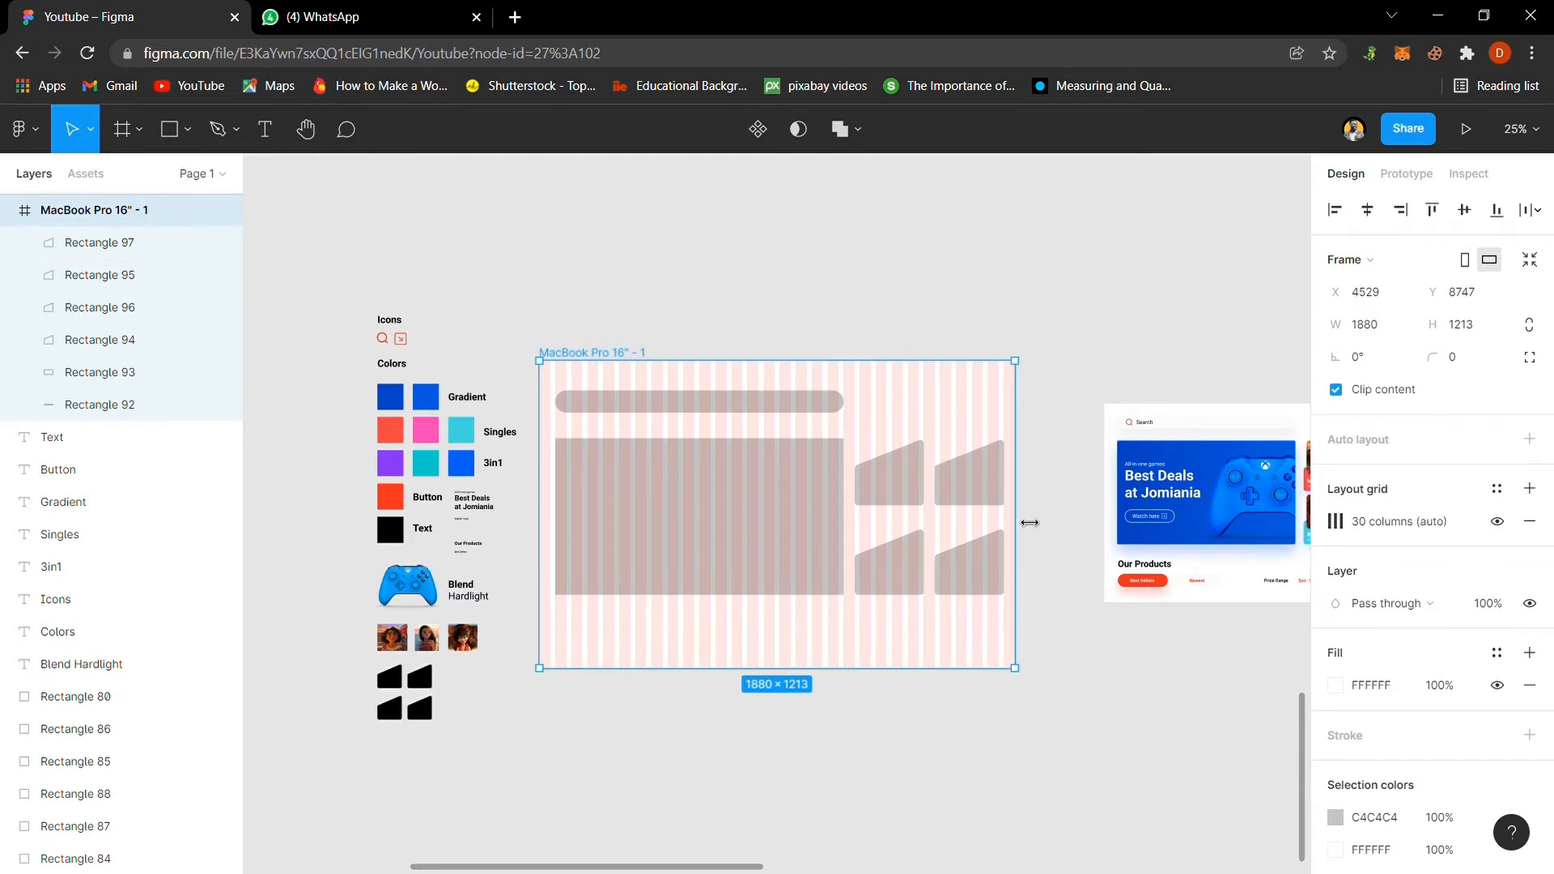
{"action": "left_click_drag", "start_coordinate": [1031, 524], "coordinate": [1040, 524]}
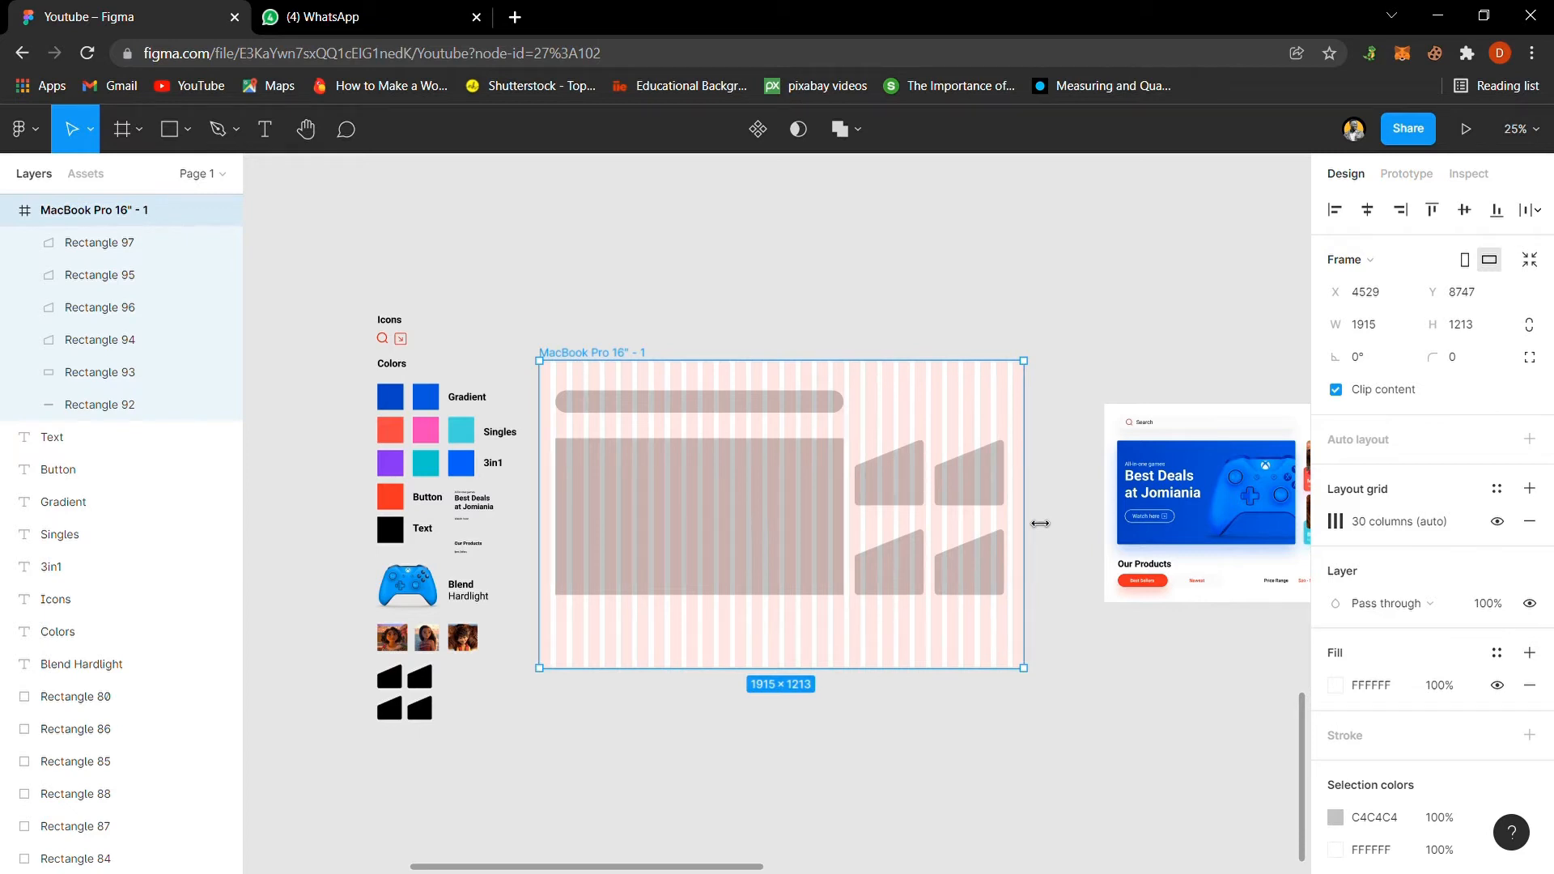
{"action": "left_click_drag", "start_coordinate": [1040, 523], "coordinate": [1031, 524]}
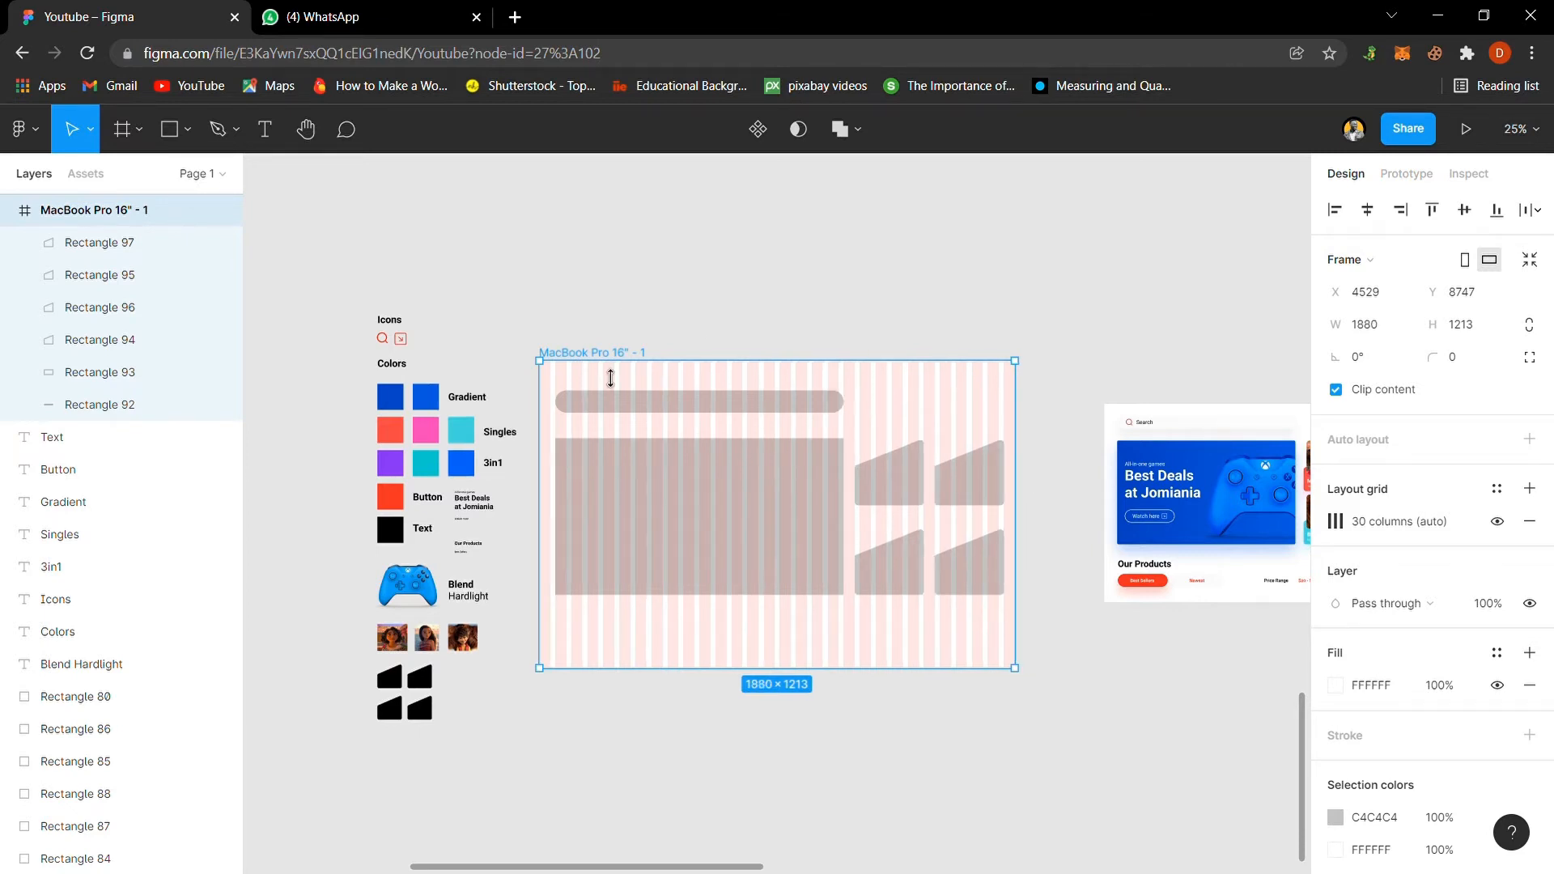
{"action": "key", "text": "shift+2"}
{"action": "key", "text": "Escape"}
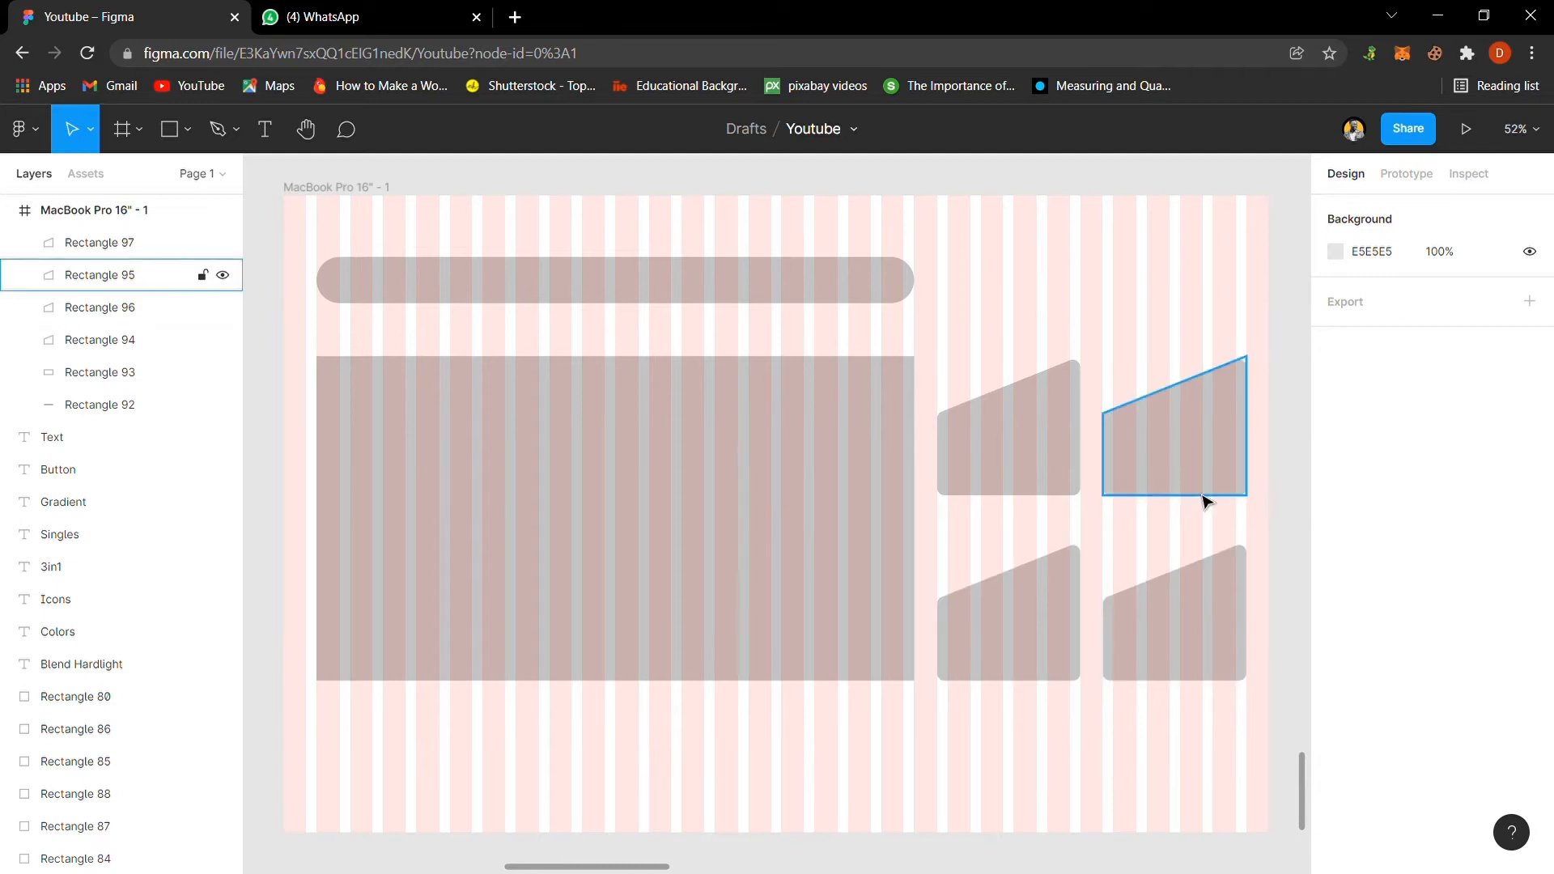
Step: Duplicate the second-row outer slanted card, shift the copy up to Y 653 and fill it with 999999
{"action": "left_click", "coordinate": [1195, 610]}
{"action": "key", "text": "shift+2"}
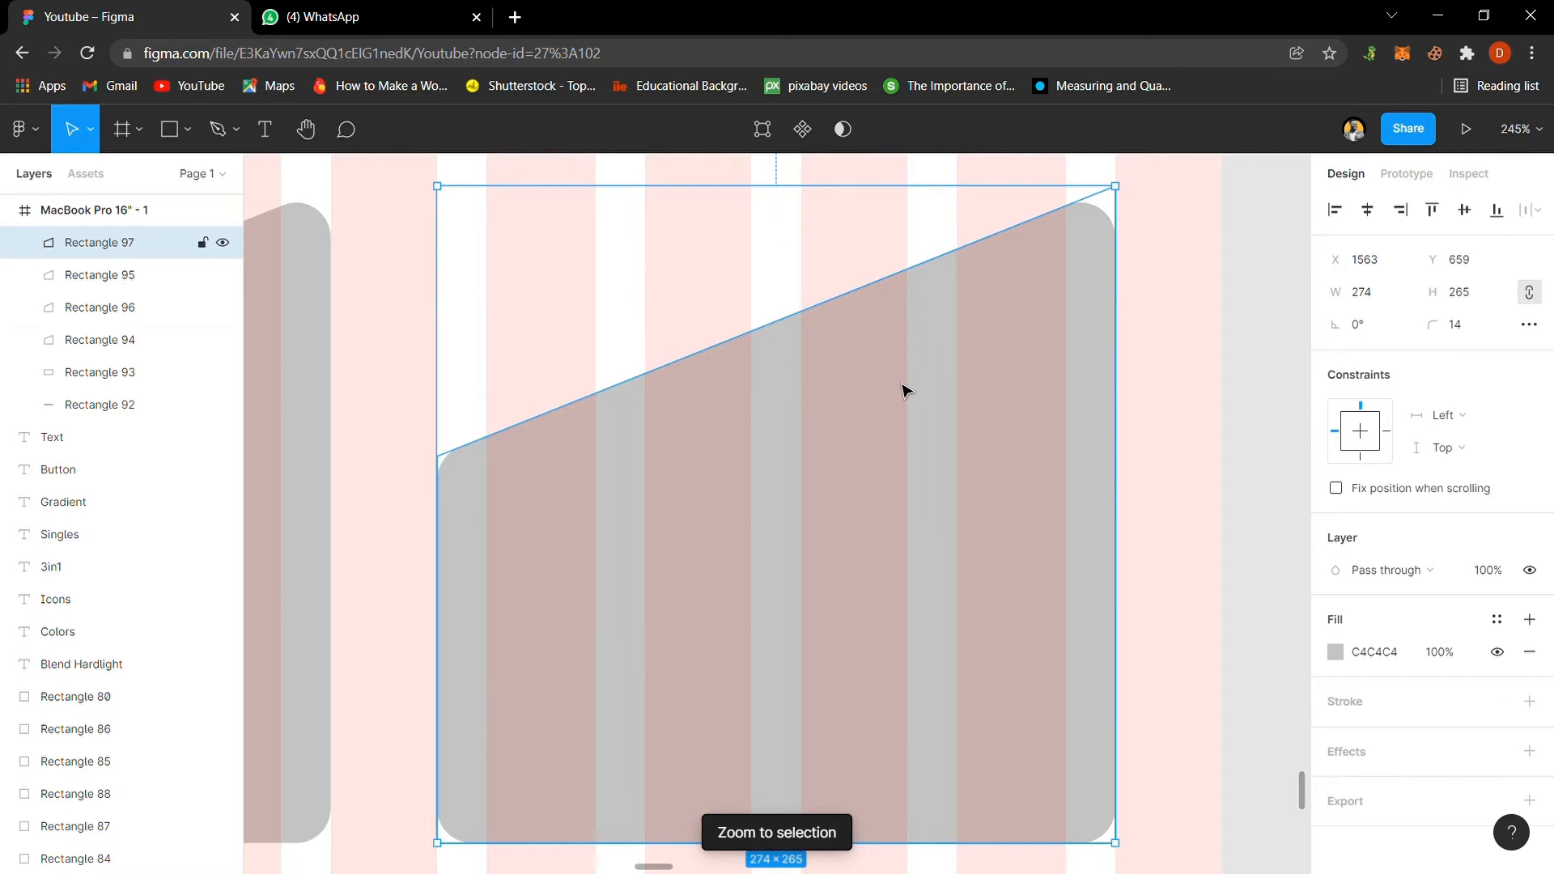
{"action": "key", "text": "ctrl+d"}
{"action": "left_click_drag", "start_coordinate": [855, 558], "coordinate": [860, 541]}
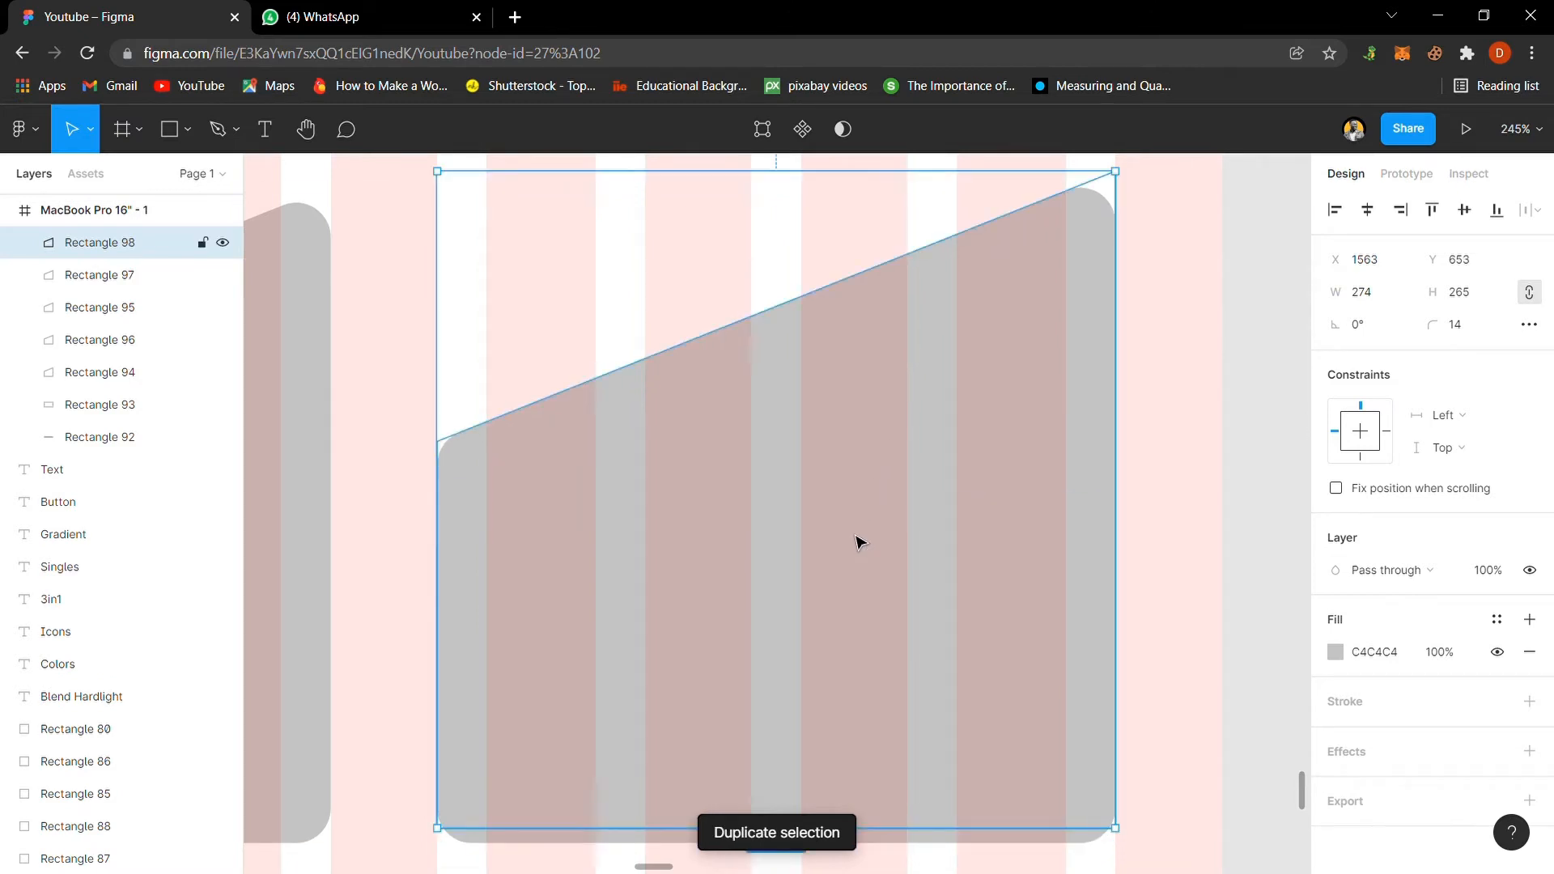
{"action": "left_click", "coordinate": [1335, 652]}
{"action": "left_click_drag", "start_coordinate": [1097, 435], "coordinate": [1069, 466]}
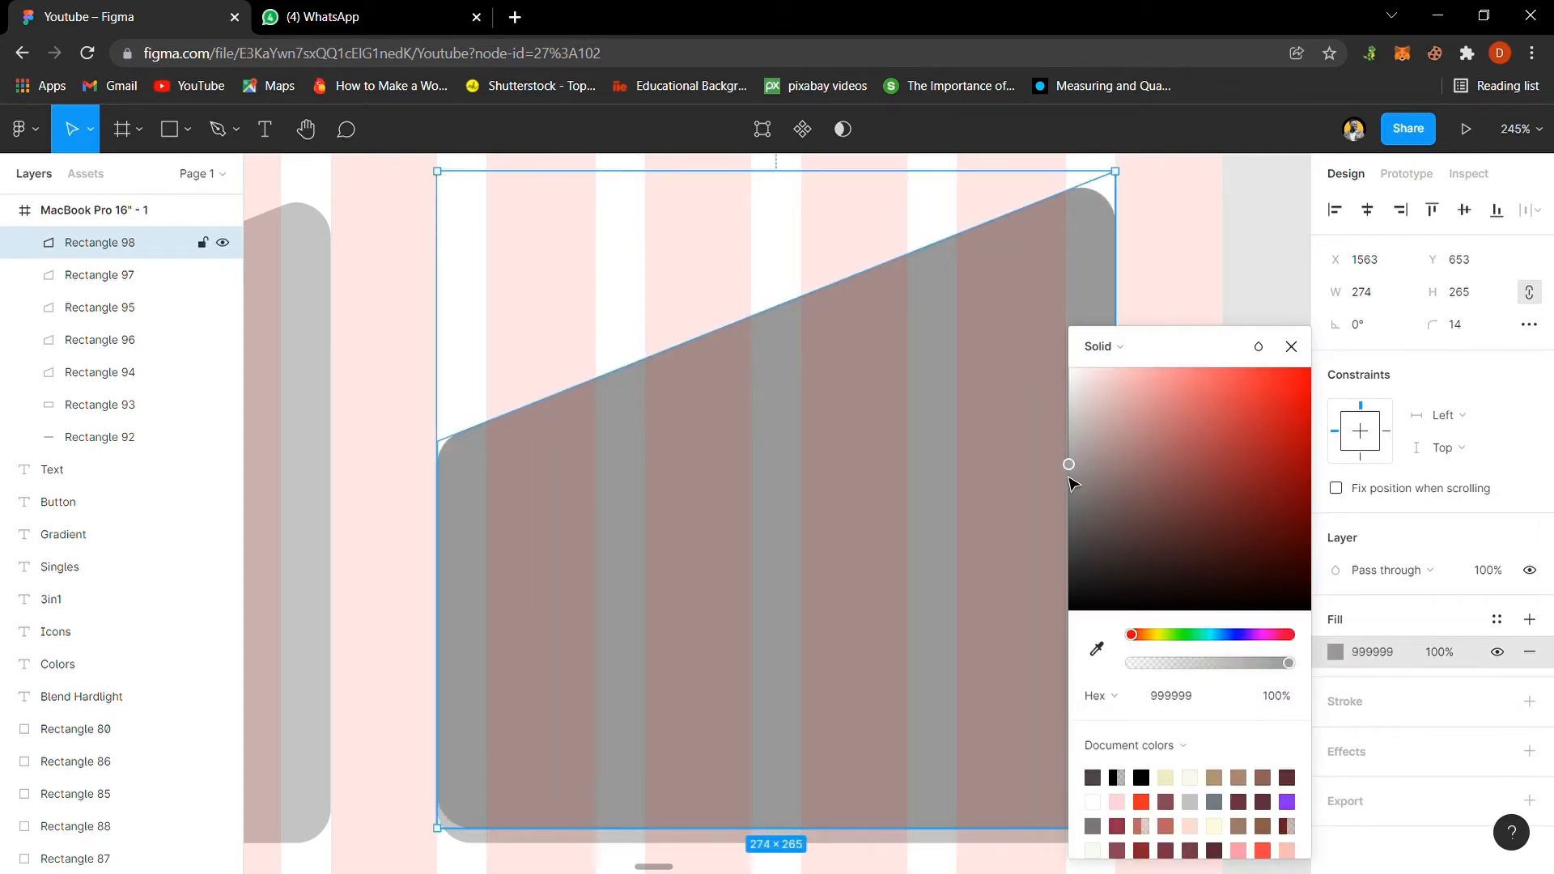
{"action": "left_click", "coordinate": [1290, 346]}
{"action": "left_click", "coordinate": [1273, 390]}
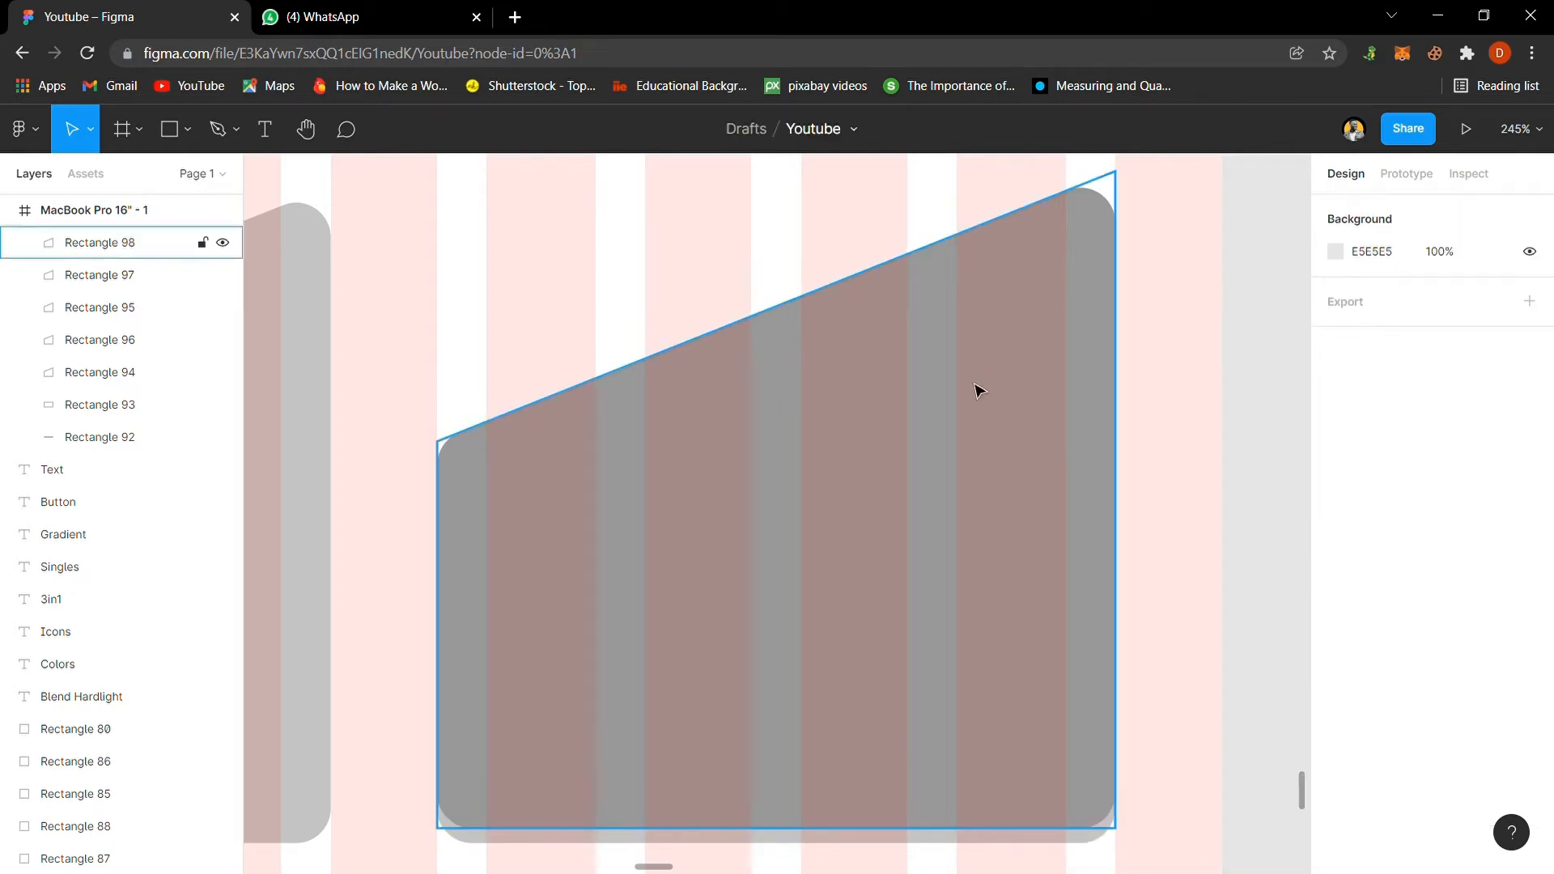
Step: Send the darker copy behind its card, shrink it proportionally about its centre to 264 × 256, and nudge it to Y 652
{"action": "left_click", "coordinate": [947, 399]}
{"action": "key", "text": "ctrl+bracketleft"}
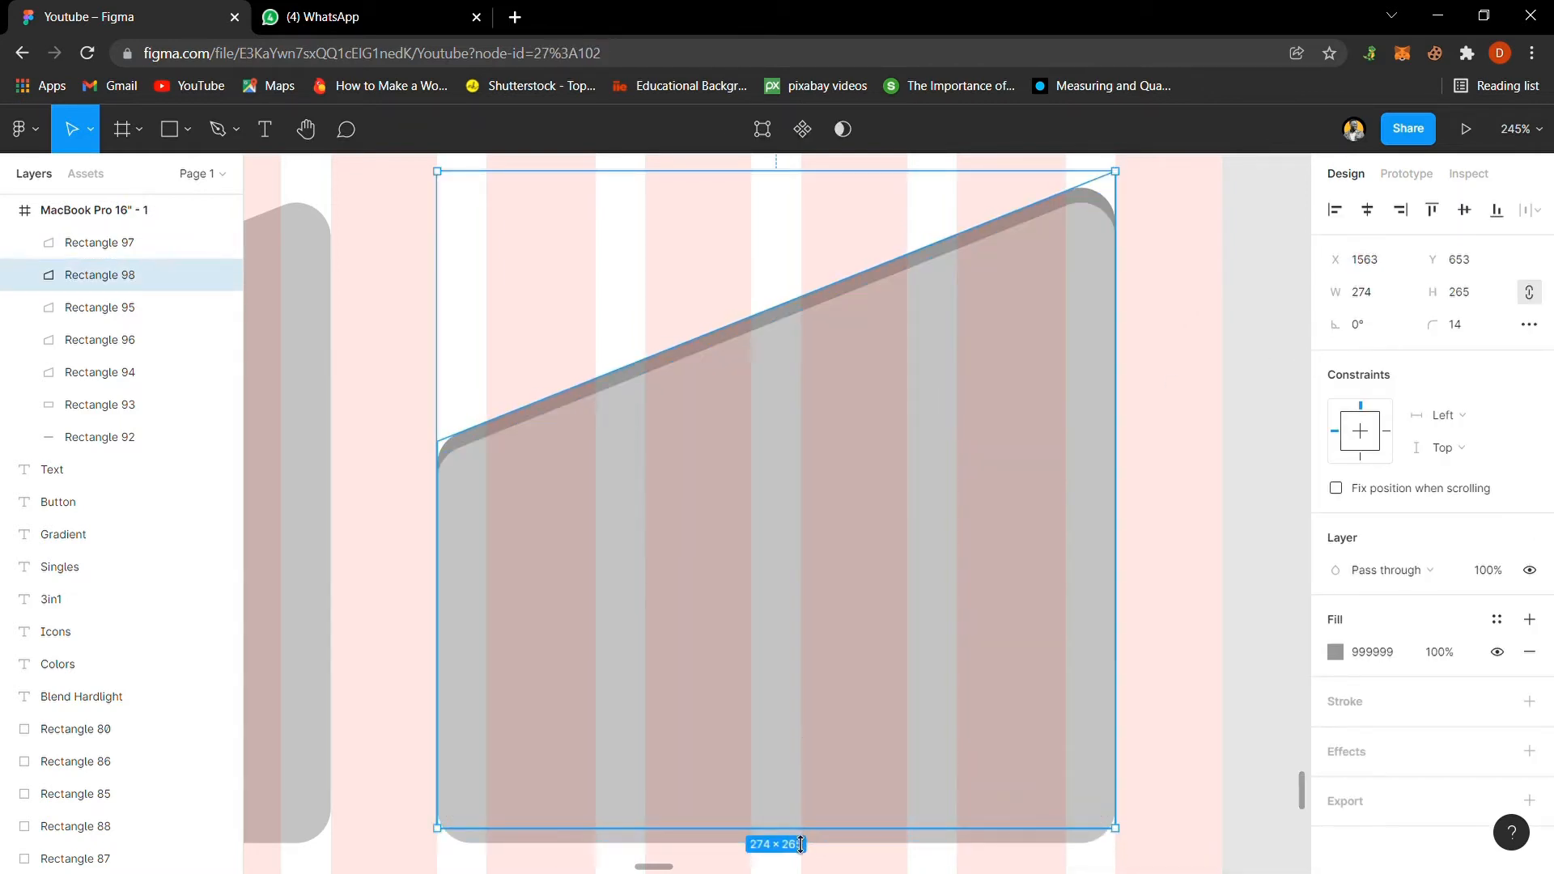
{"action": "left_click_drag", "start_coordinate": [801, 844], "coordinate": [799, 822]}
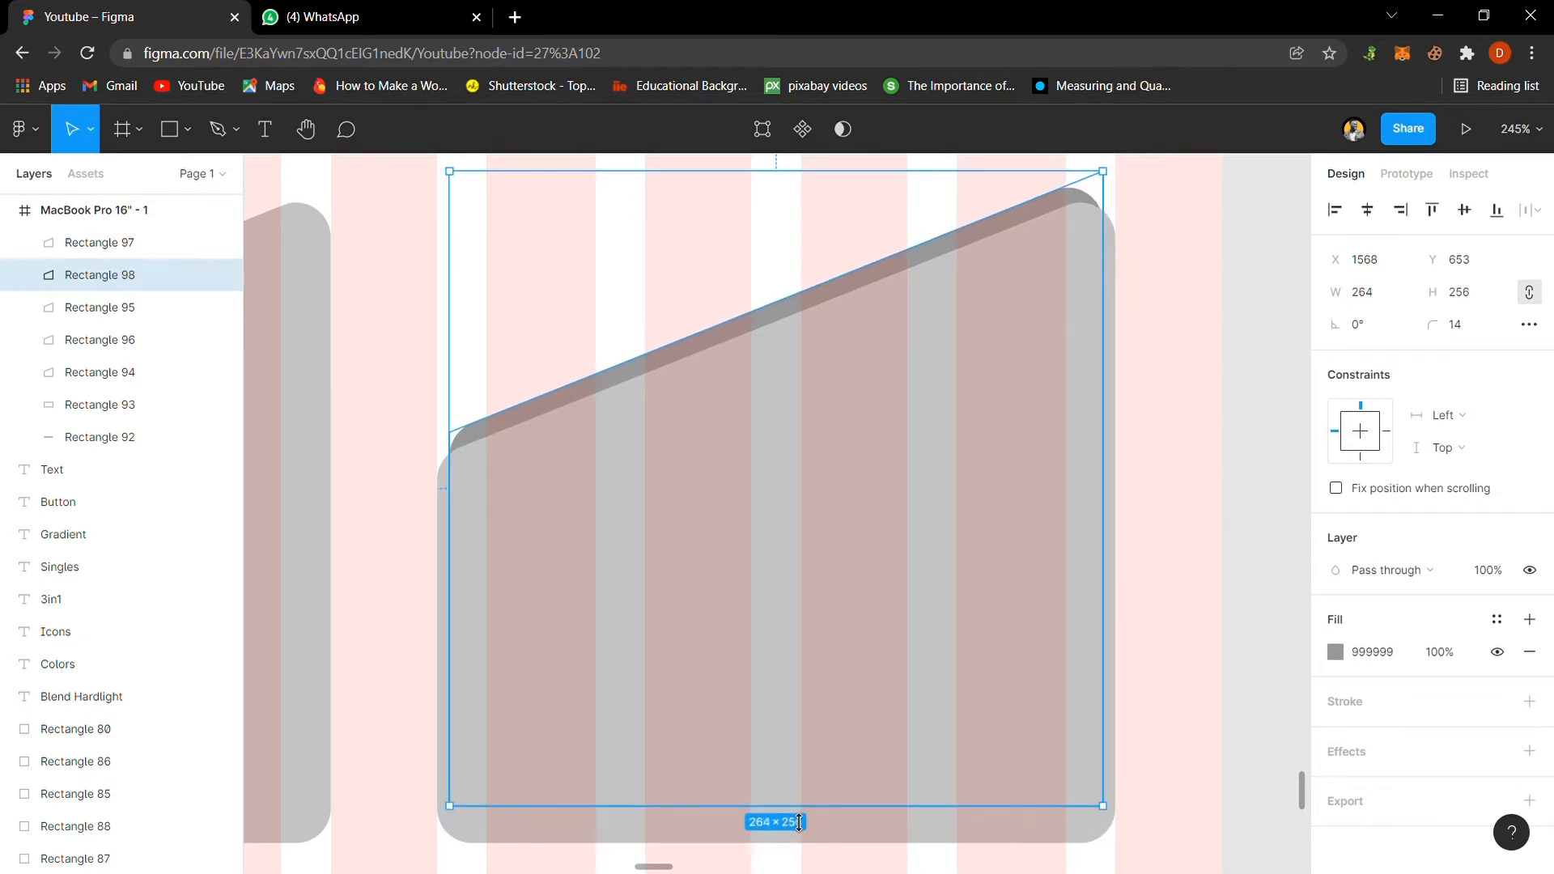
{"action": "key", "text": "Up"}
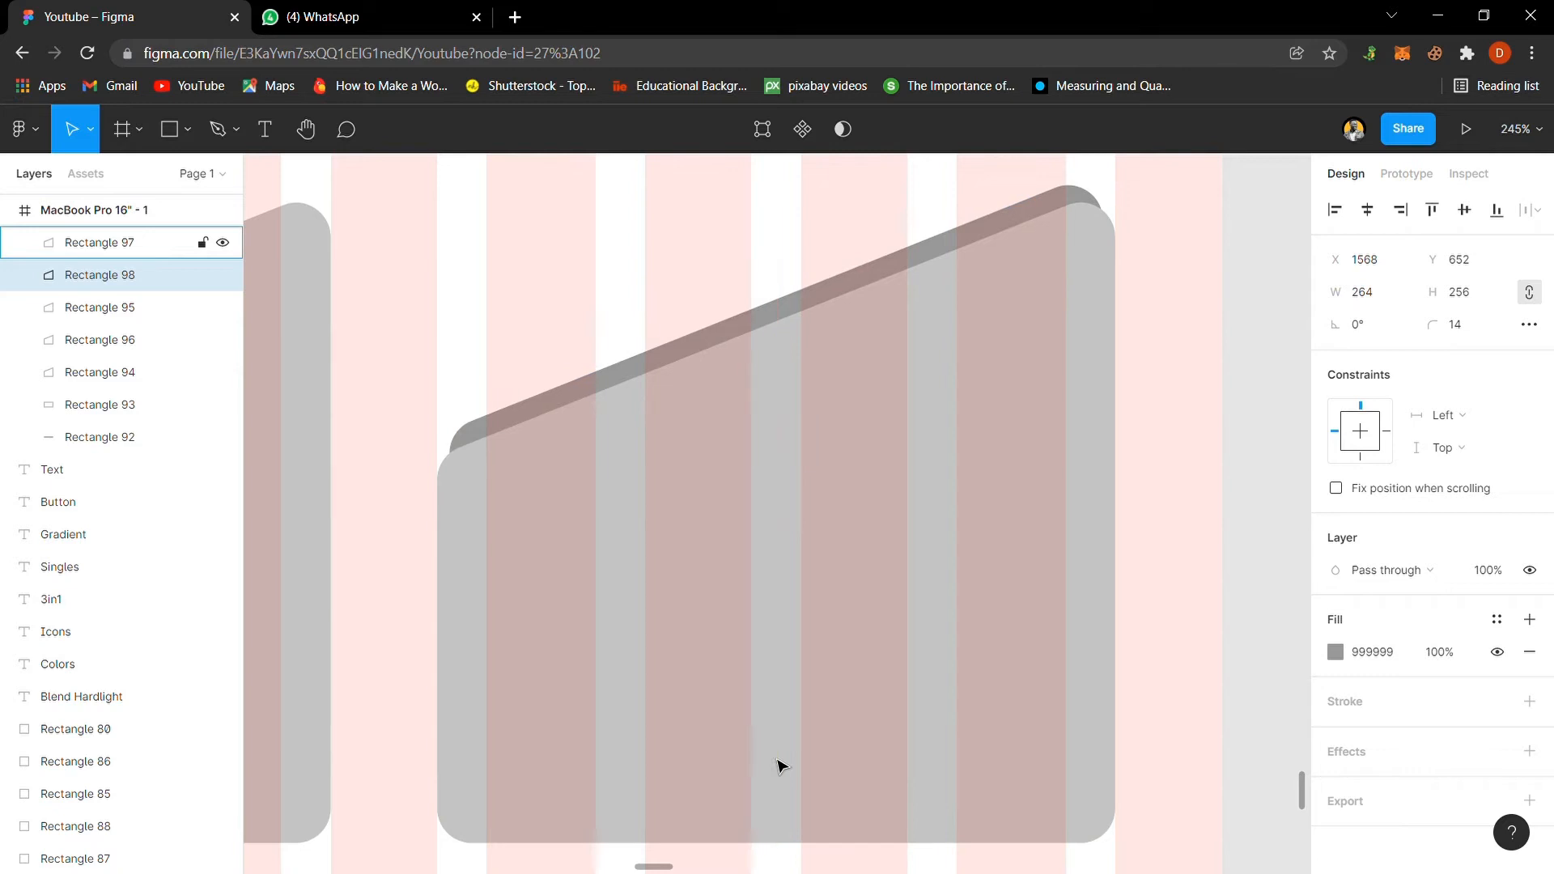
{"action": "scroll", "coordinate": [1173, 728], "scroll_direction": "up", "scroll_amount": 1}
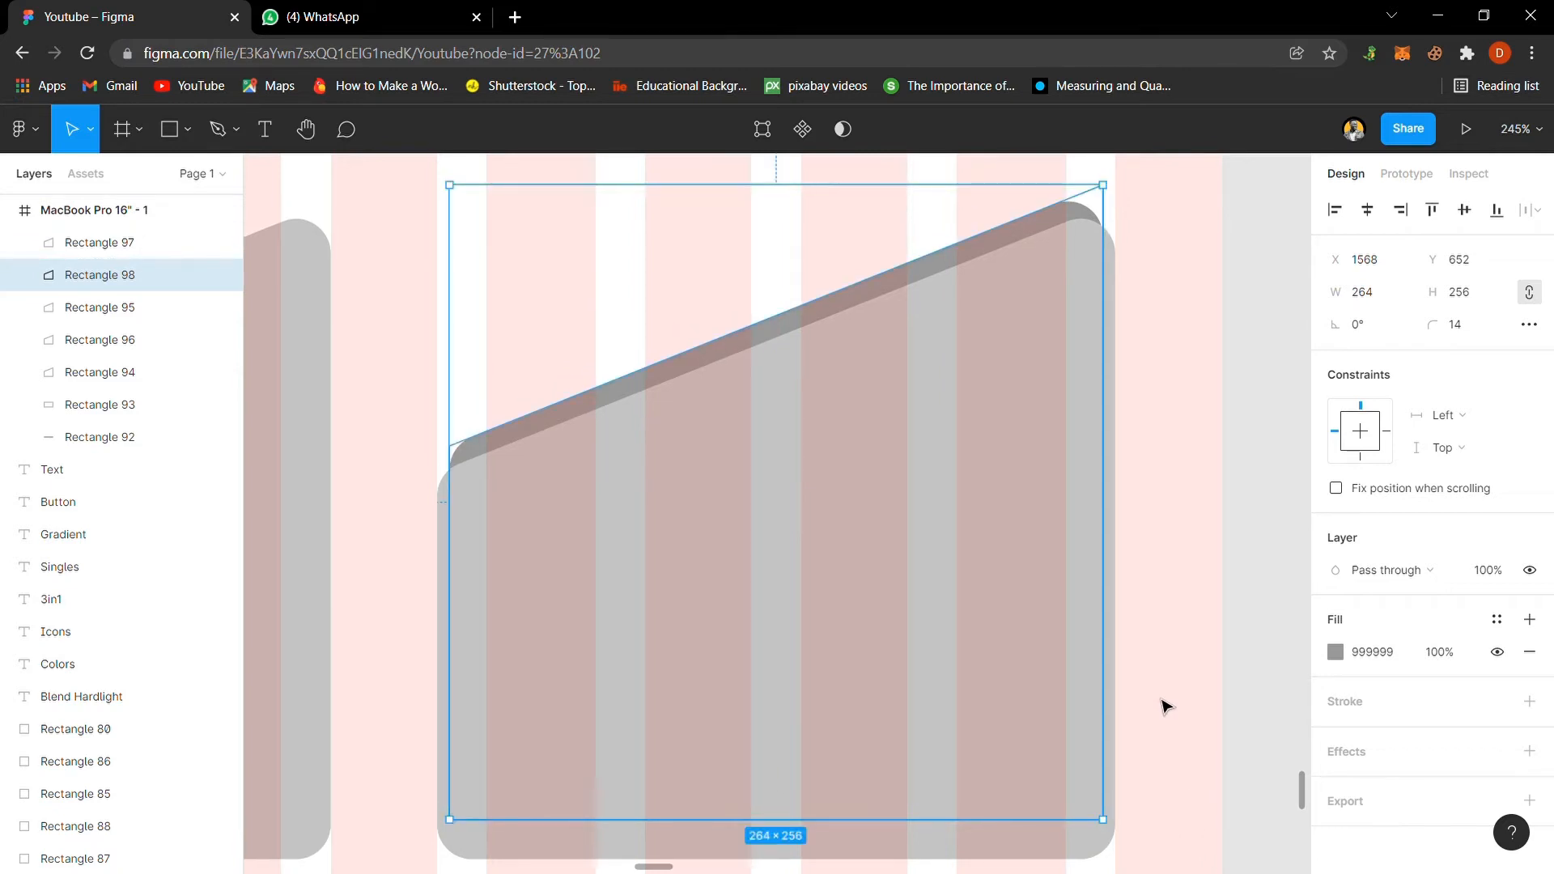
{"action": "scroll", "coordinate": [937, 538], "scroll_direction": "up", "scroll_amount": 1}
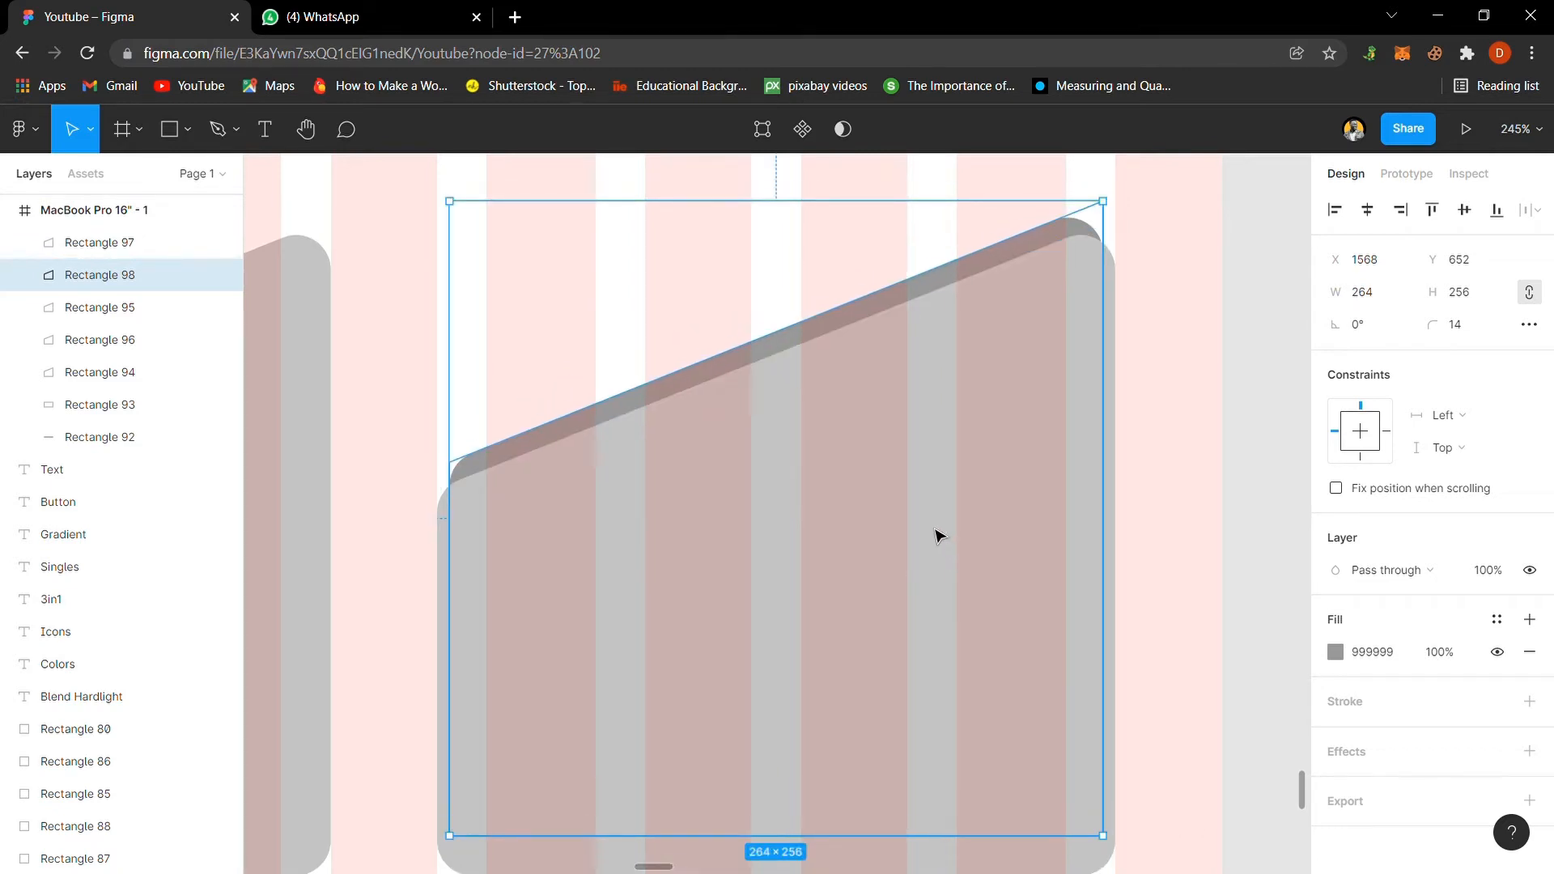
Step: Duplicate the darker backing shape and move the copy straight up to Y 639
{"action": "key", "text": "ctrl+d"}
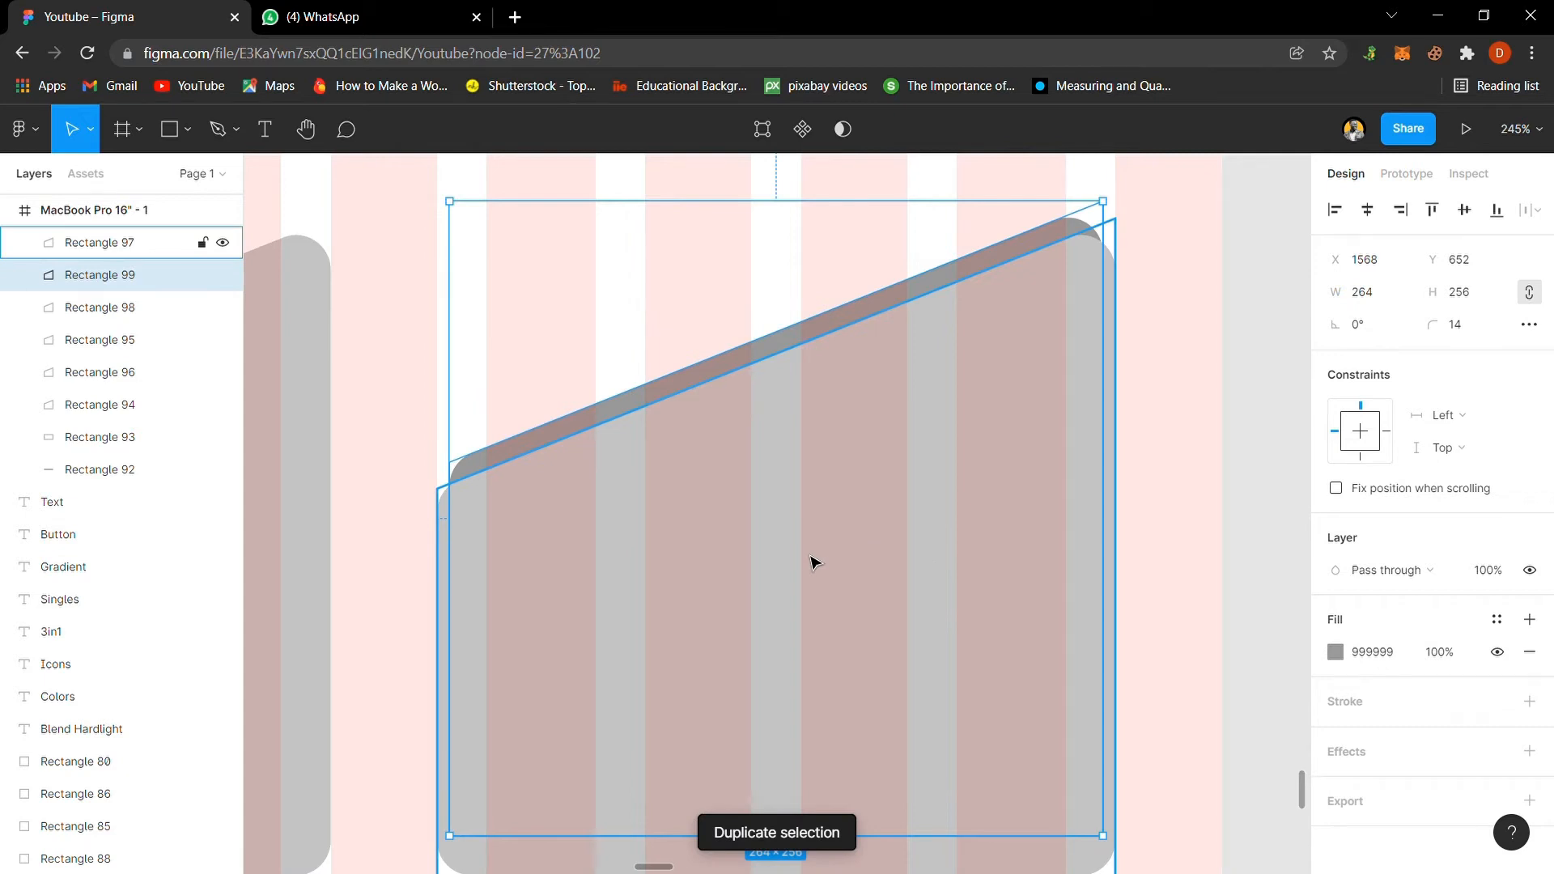
{"action": "key", "text": "Up"}
{"action": "key", "text": "Up"}
{"action": "key", "text": "Up"}
{"action": "key", "text": "Up"}
{"action": "key", "text": "Up"}
{"action": "key", "text": "Up"}
{"action": "key", "text": "Up"}
{"action": "key", "text": "Up"}
{"action": "key", "text": "Up"}
{"action": "key", "text": "Up"}
{"action": "key", "text": "Up"}
{"action": "key", "text": "Up"}
{"action": "key", "text": "Up"}
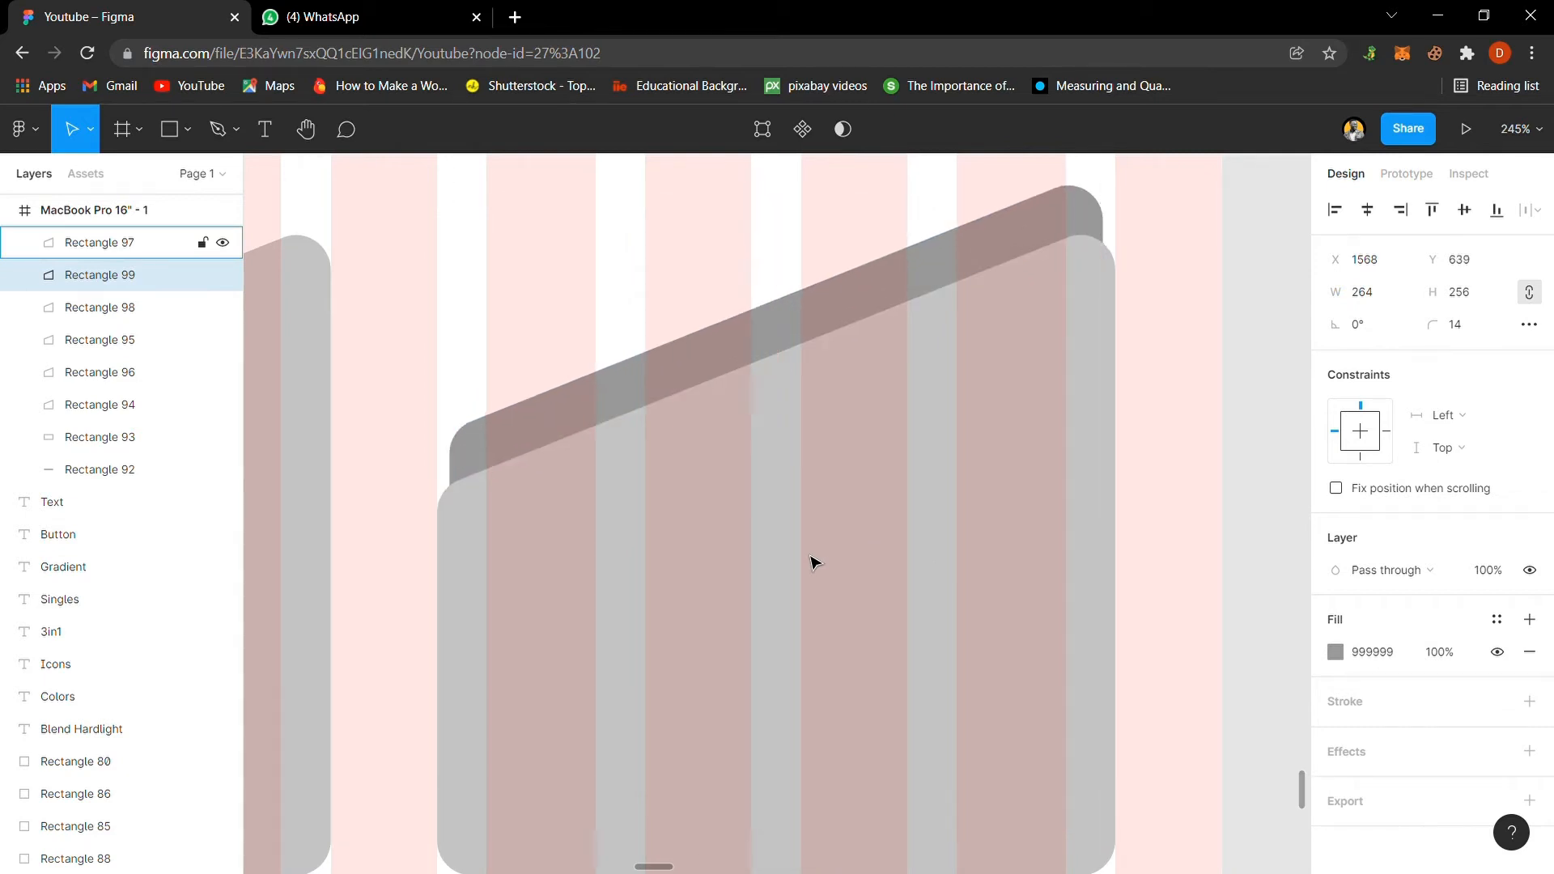
Step: Fill the new copy with the card's C4C4C4 grey and send it behind the darker shape
{"action": "key", "text": "i"}
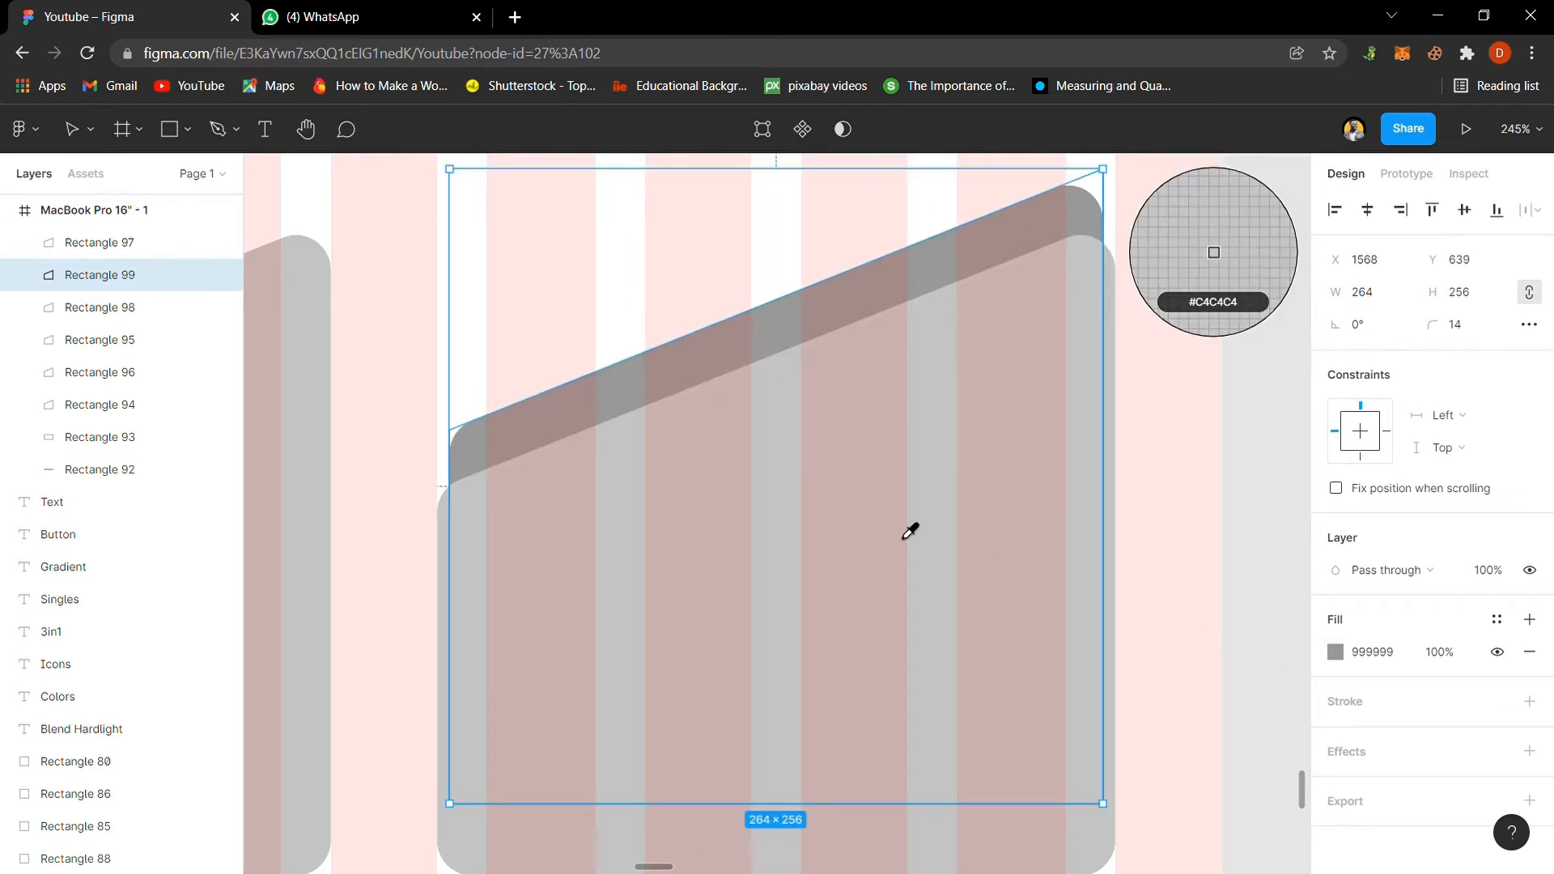
{"action": "left_click", "coordinate": [904, 537]}
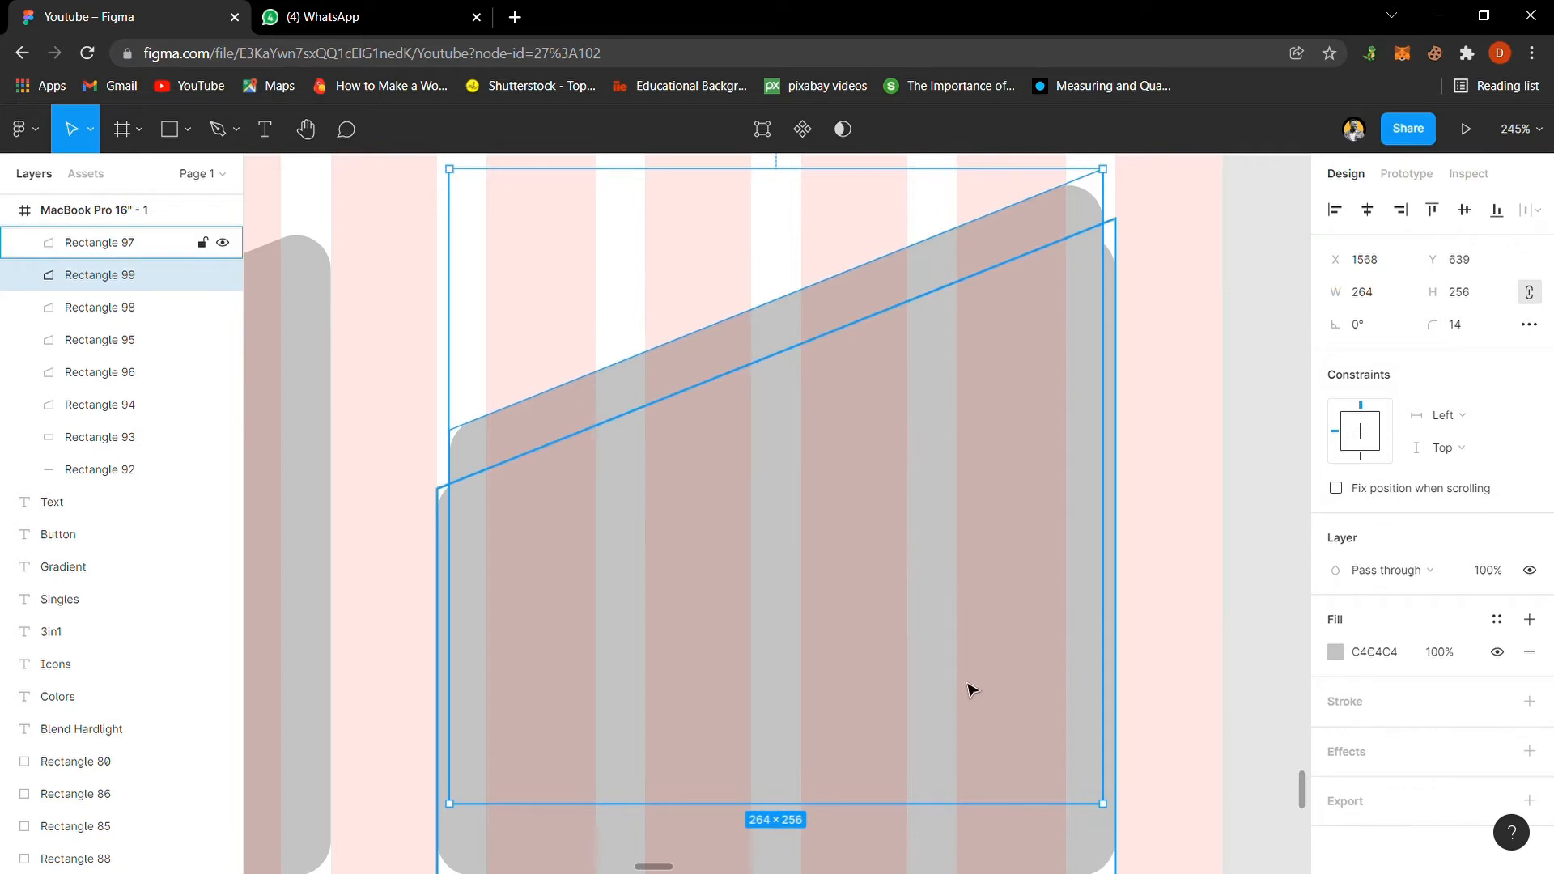
{"action": "key", "text": "ctrl+bracketleft"}
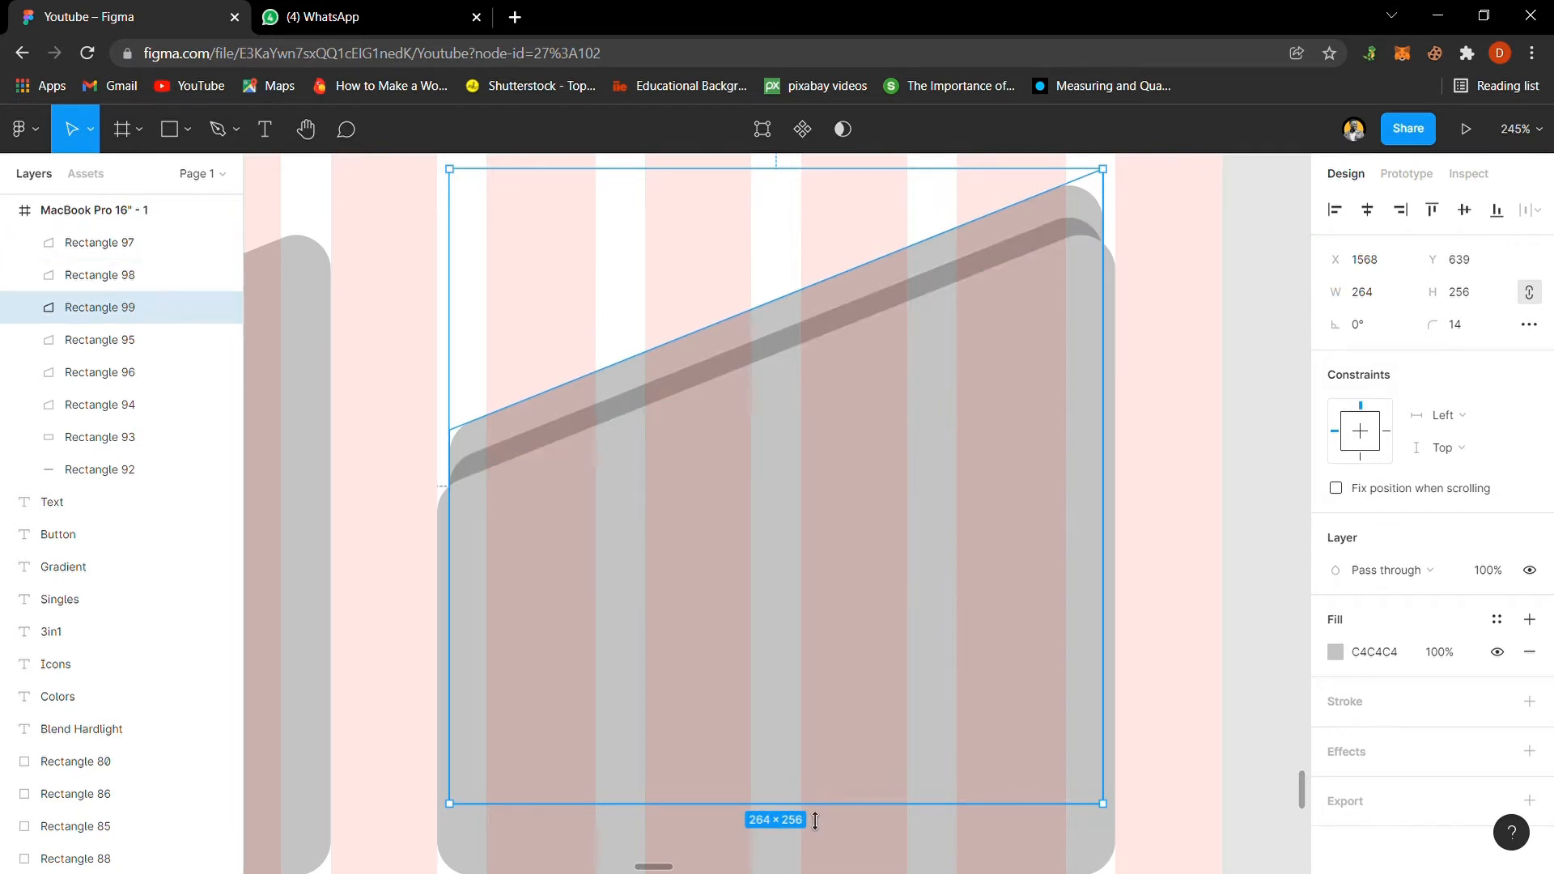
Step: Shrink the rearmost backing shape proportionally to 252 × 245 and lower it to Y 645, leaving a thin edge above the darker layer
{"action": "left_click_drag", "start_coordinate": [815, 820], "coordinate": [815, 793]}
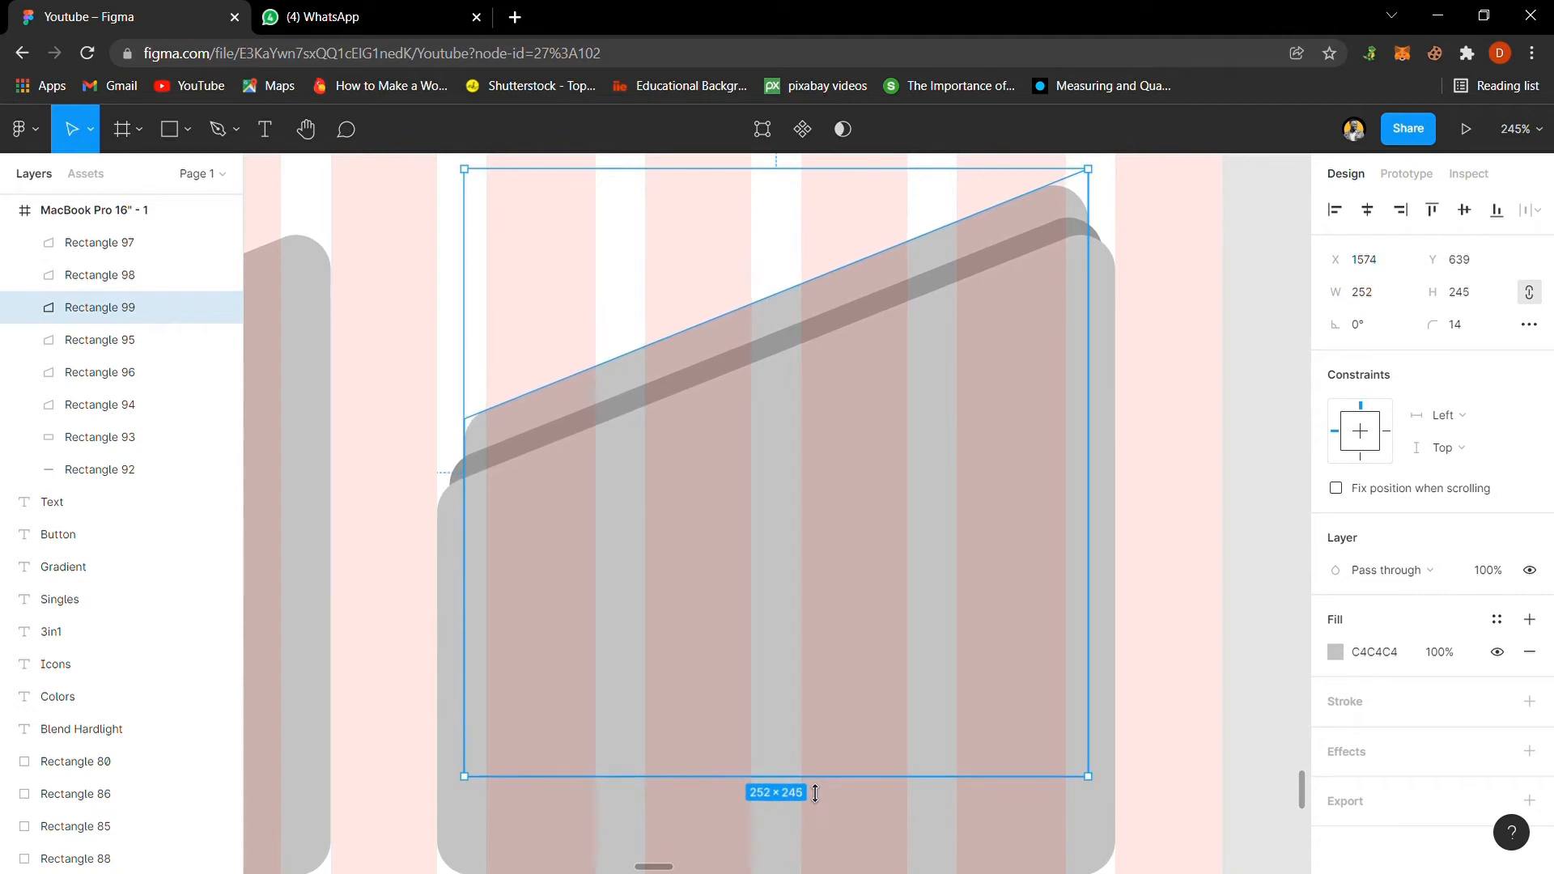
{"action": "key", "text": "Down"}
{"action": "key", "text": "Down"}
{"action": "key", "text": "Down"}
{"action": "key", "text": "Down"}
{"action": "key", "text": "Down"}
{"action": "key", "text": "Down"}
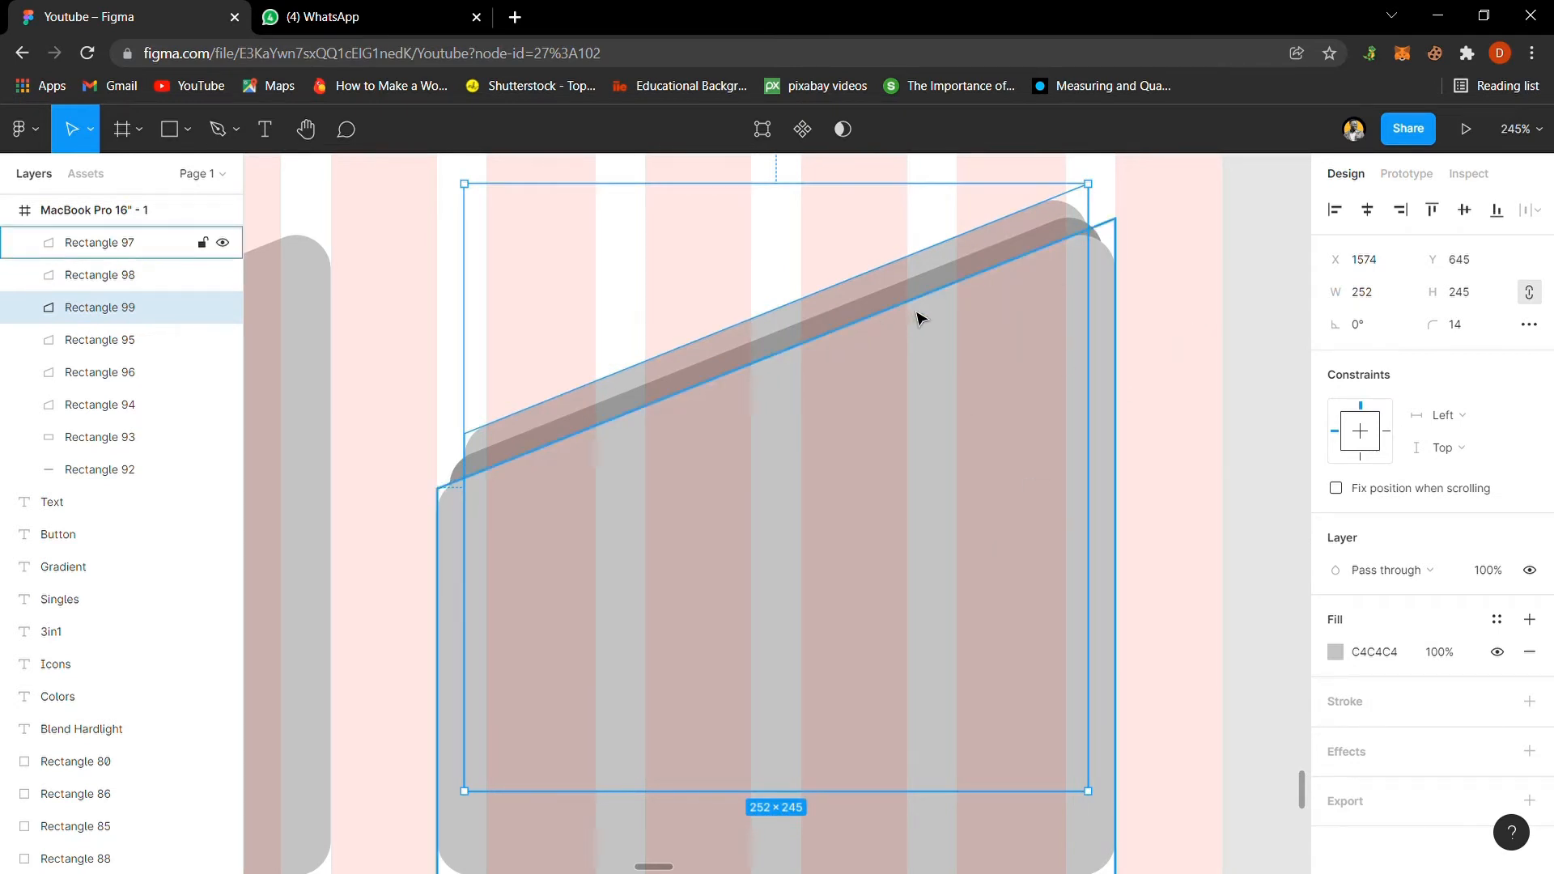
{"action": "left_click", "coordinate": [1187, 366]}
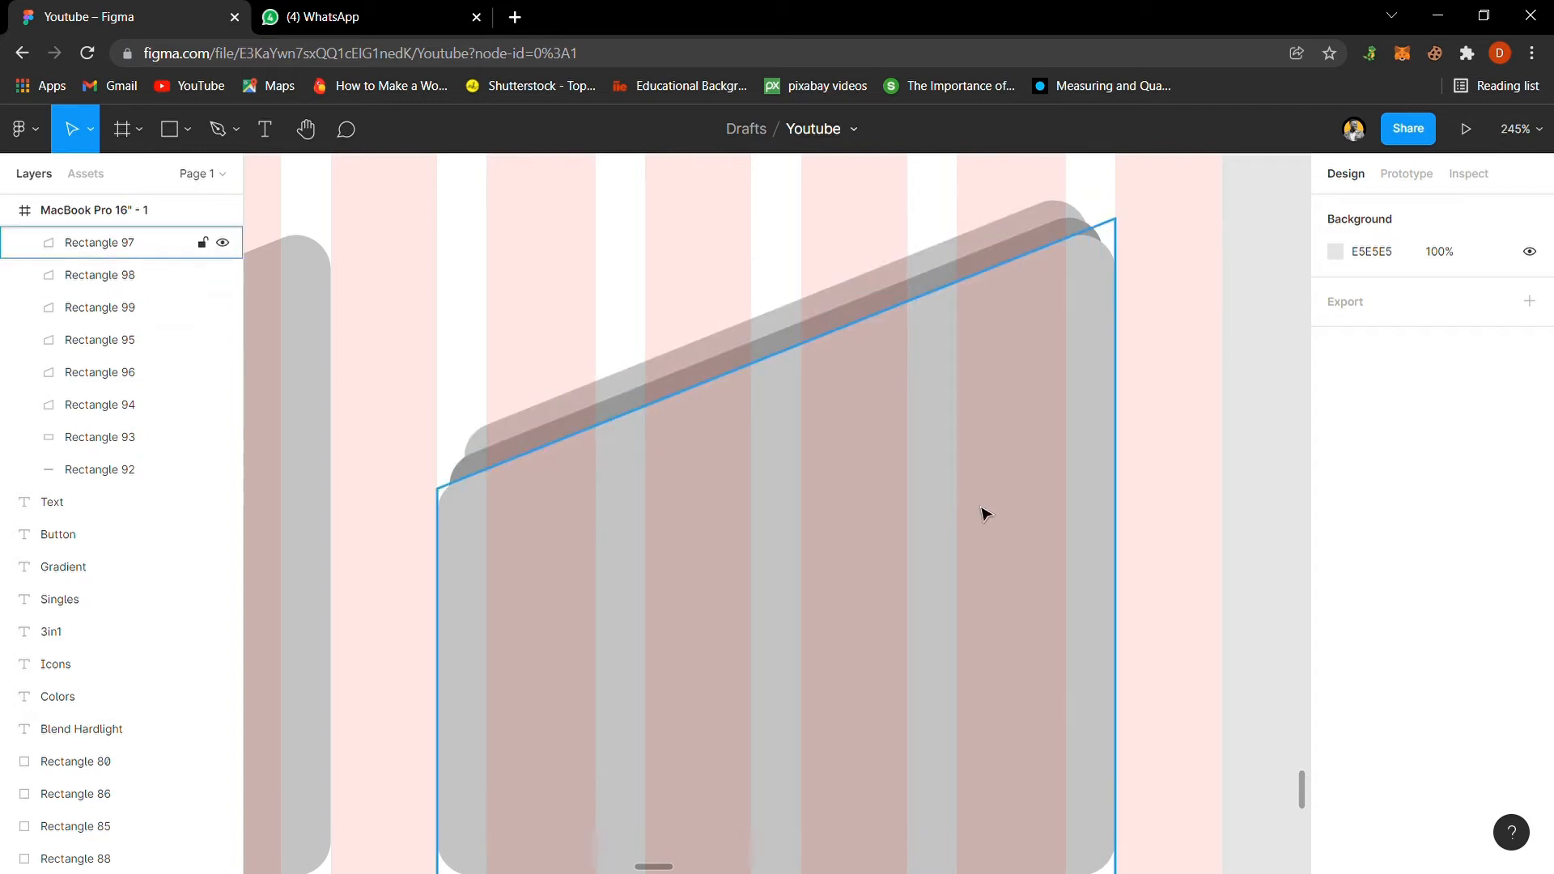
Step: Review the stacked card and the overall frame layout alongside the reference mockup
{"action": "scroll", "coordinate": [672, 279], "scroll_direction": "down", "scroll_amount": 10}
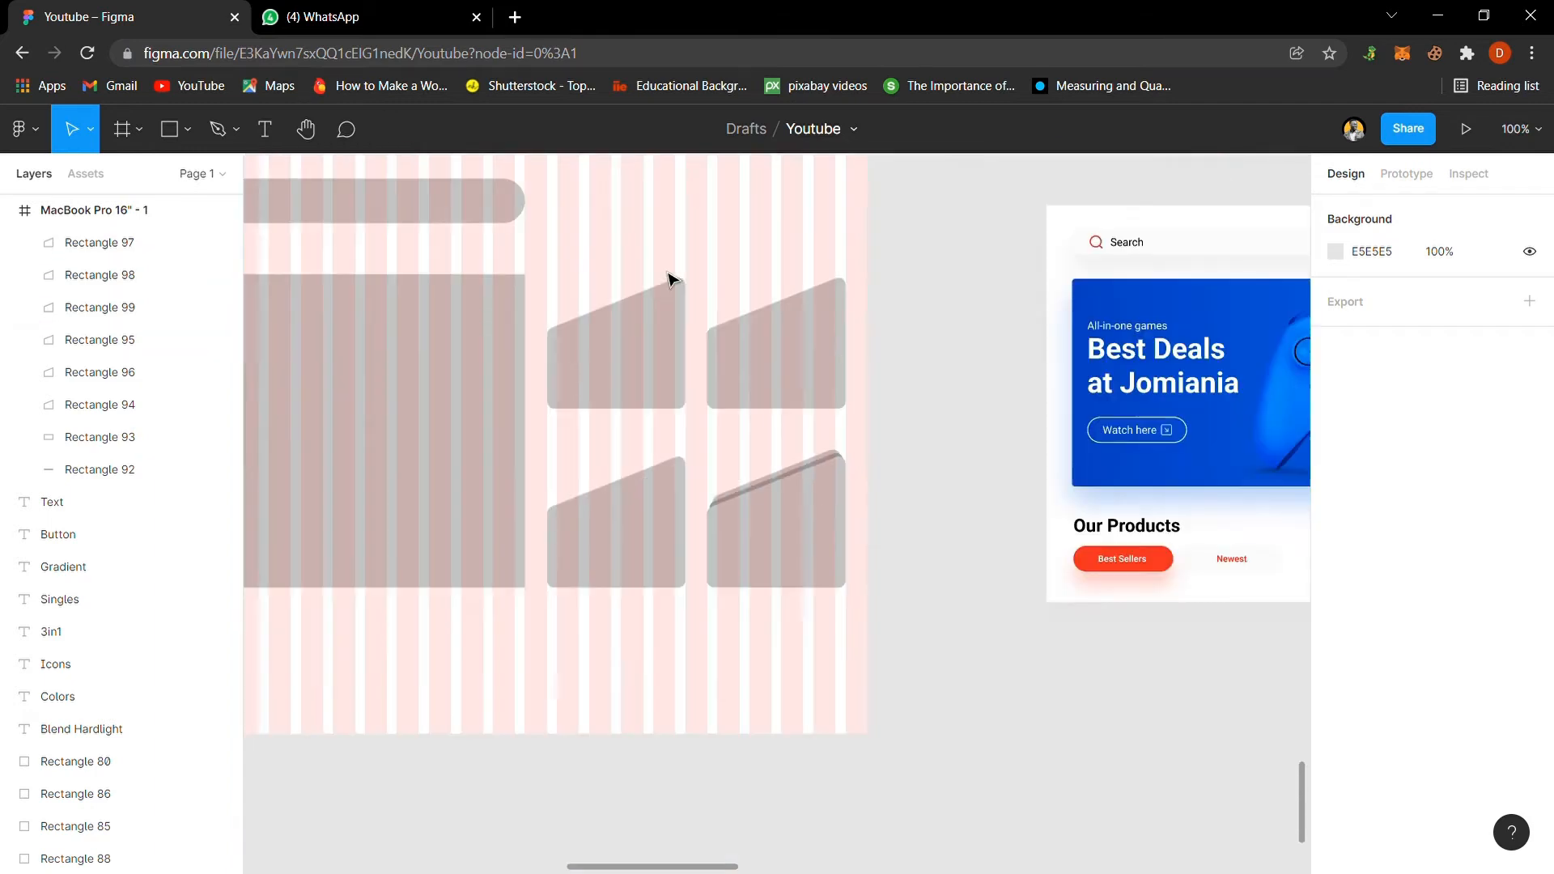
{"action": "left_click", "coordinate": [441, 332]}
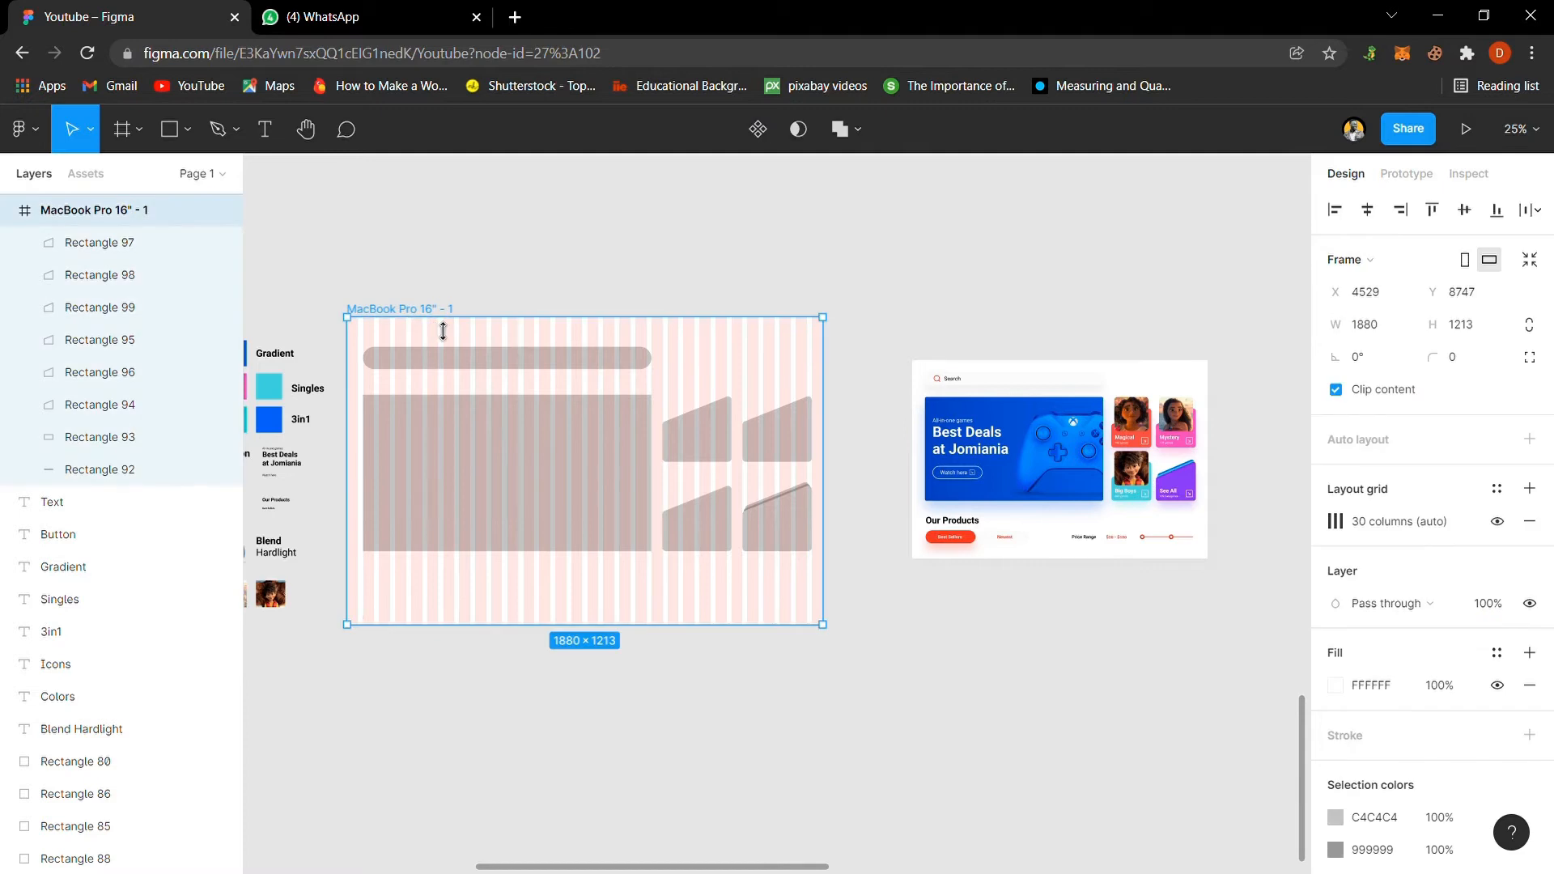
{"action": "key", "text": "shift+2"}
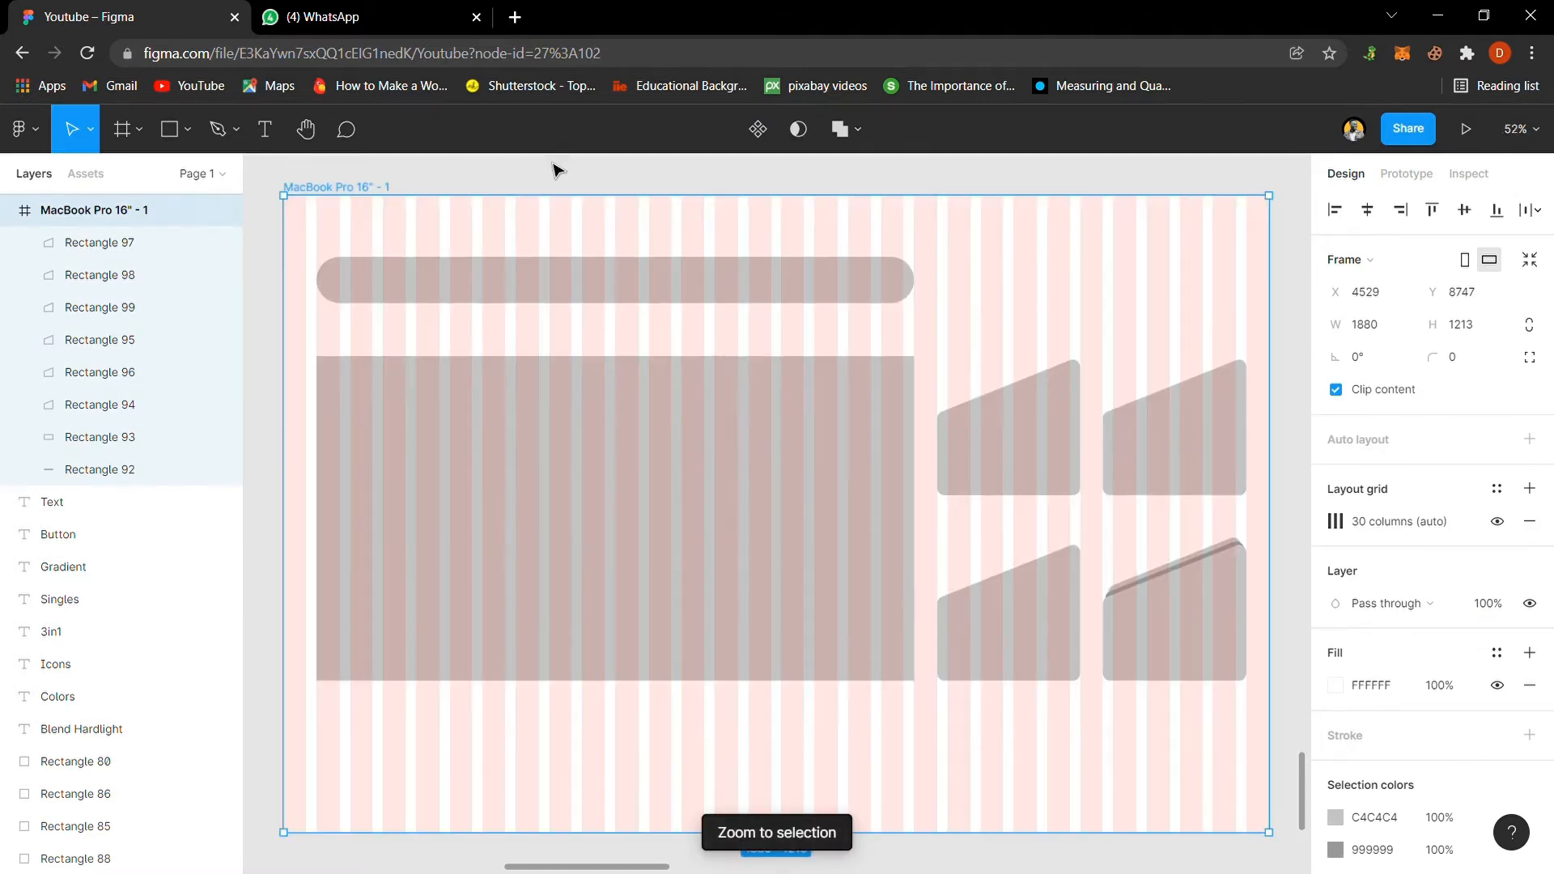
{"action": "left_click", "coordinate": [568, 177]}
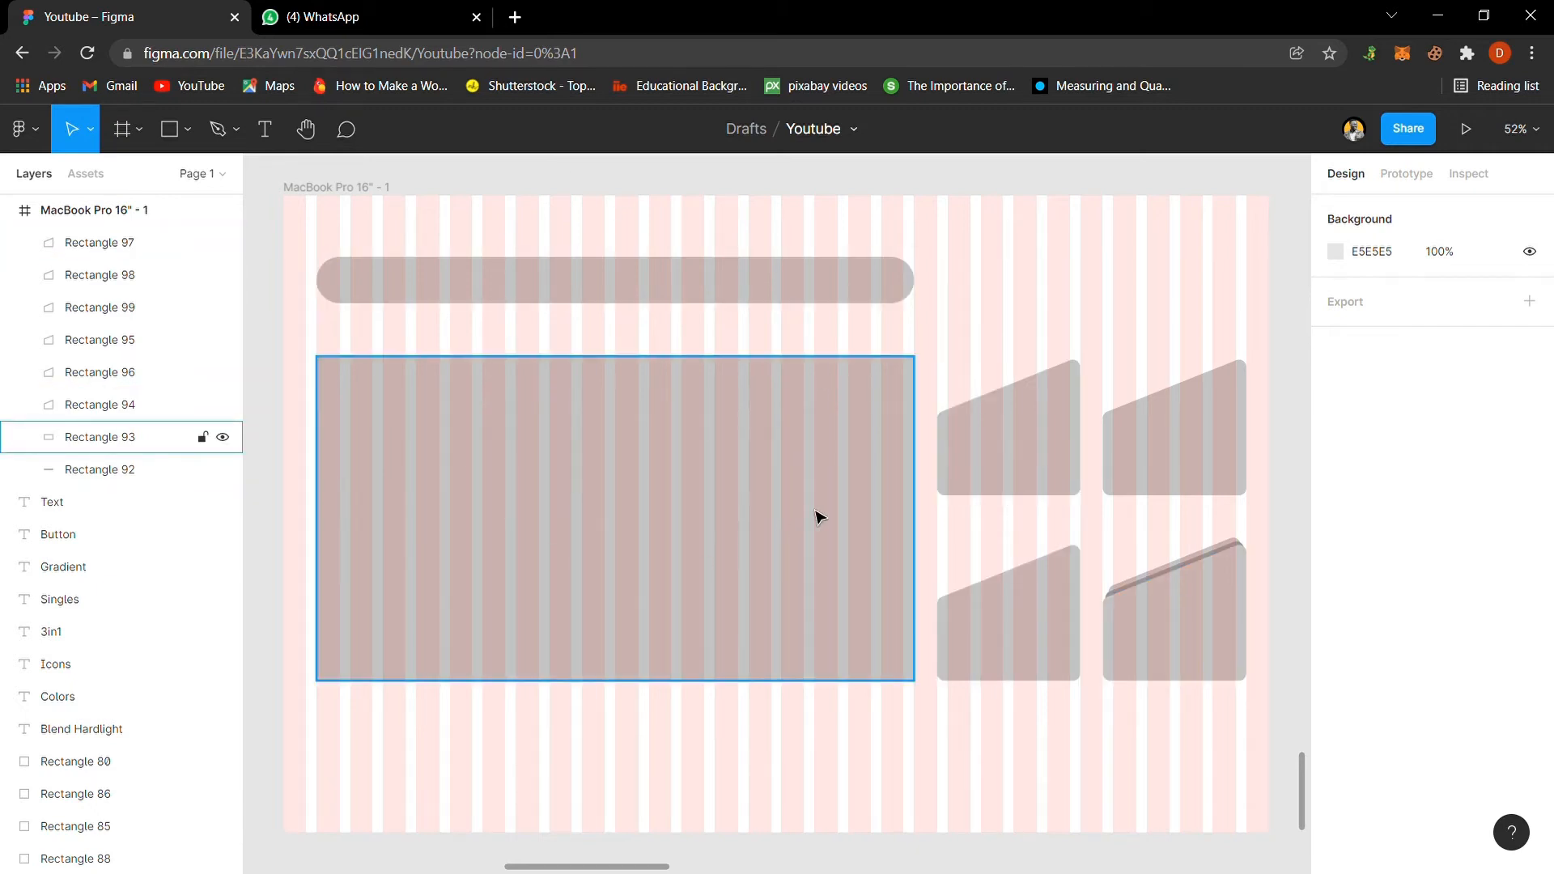
{"action": "scroll", "coordinate": [597, 555], "scroll_direction": "down", "scroll_amount": 5}
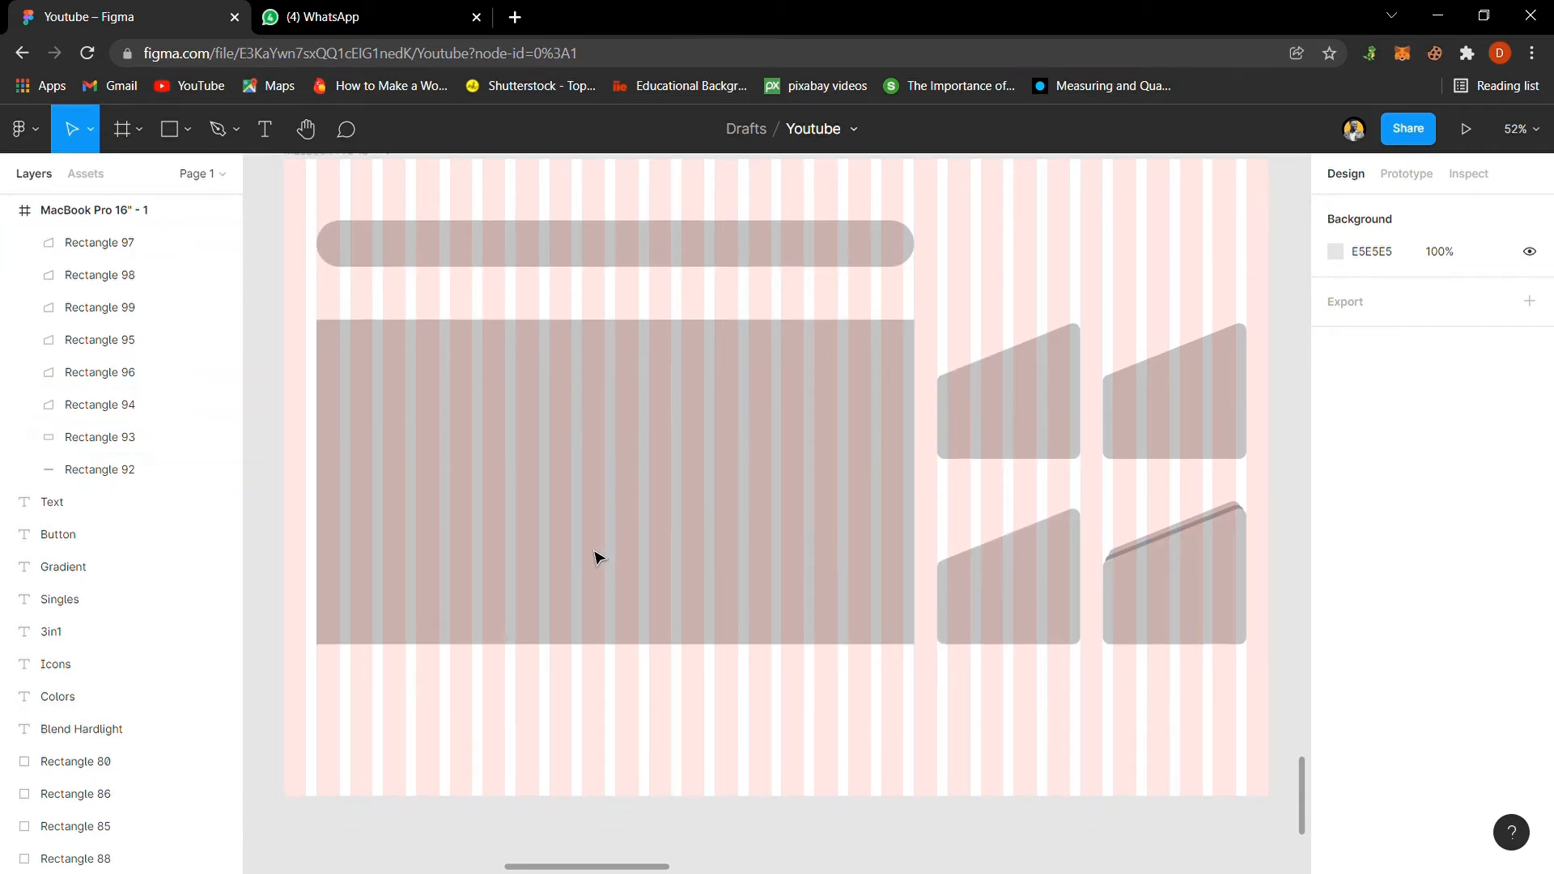
{"action": "scroll", "coordinate": [595, 547], "scroll_direction": "up", "scroll_amount": 1}
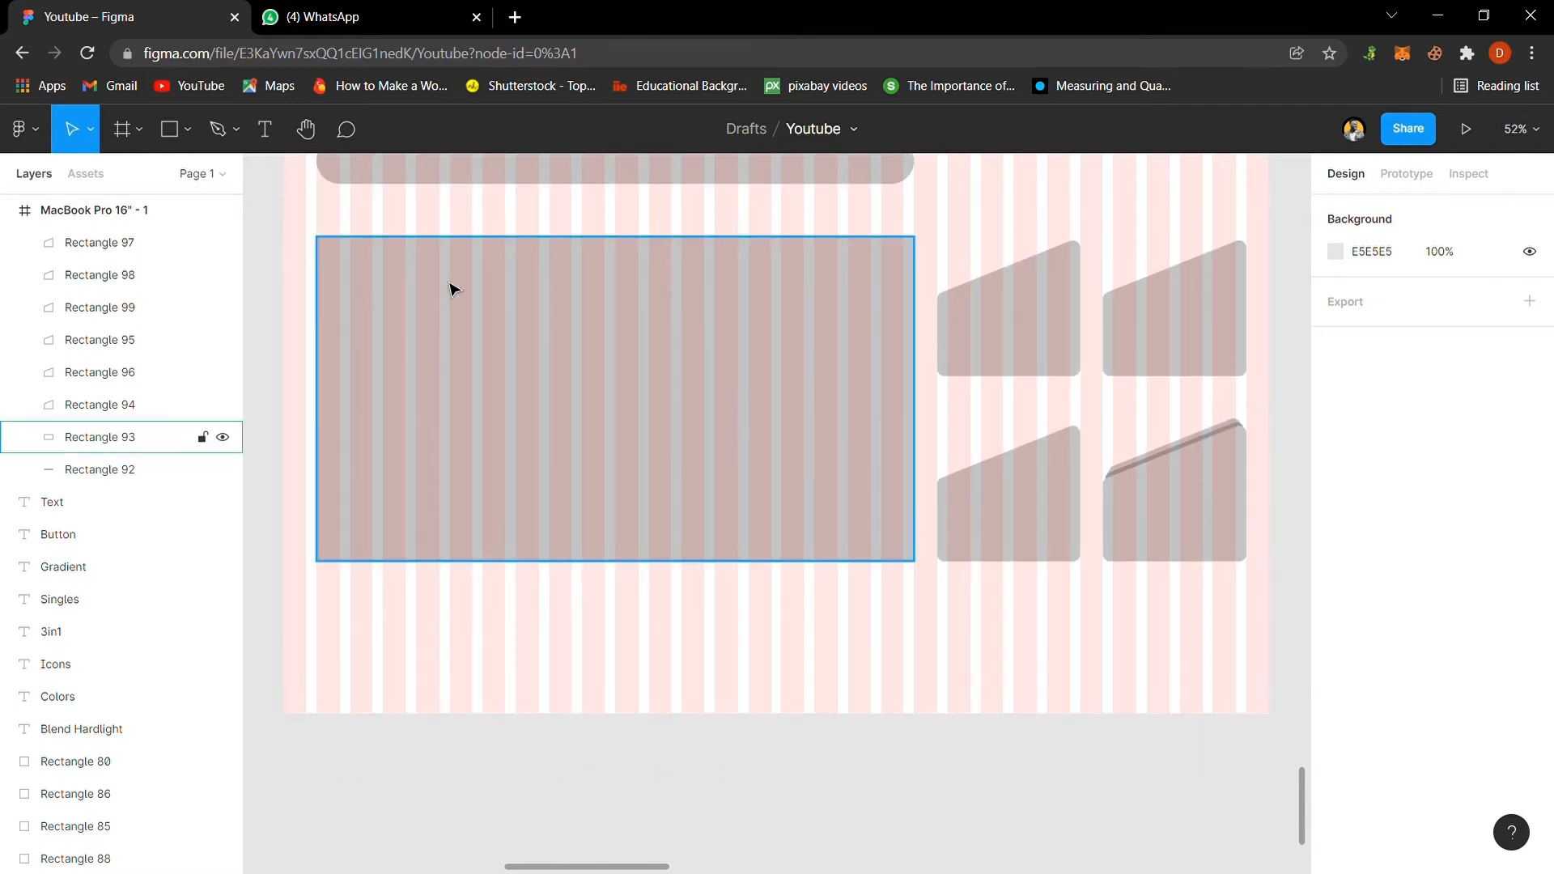
{"action": "key", "text": "ctrl+minus"}
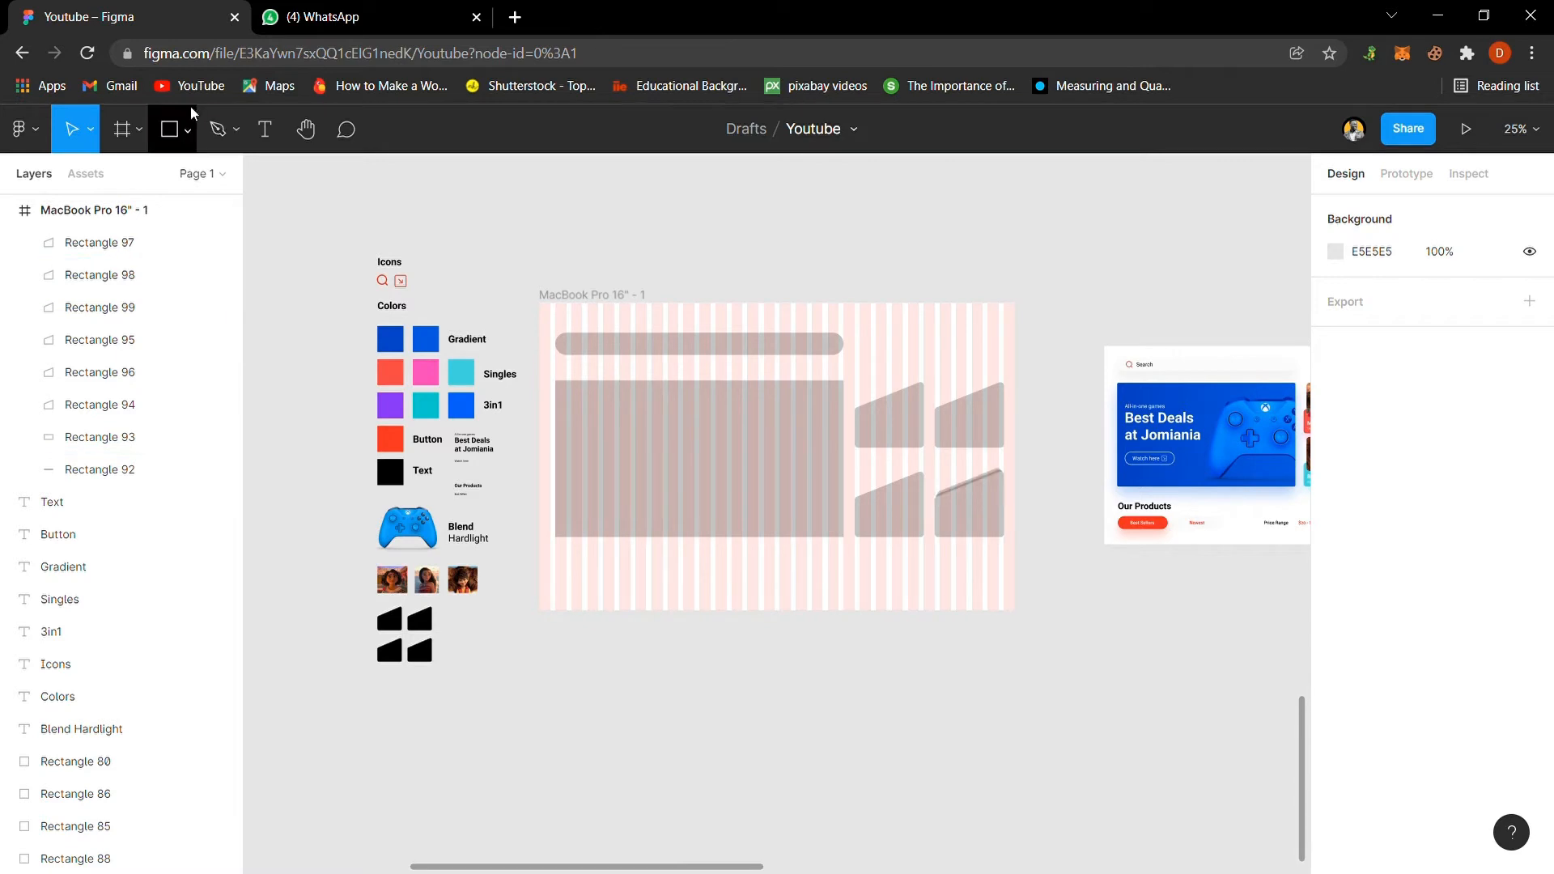
{"action": "left_click", "coordinate": [171, 138]}
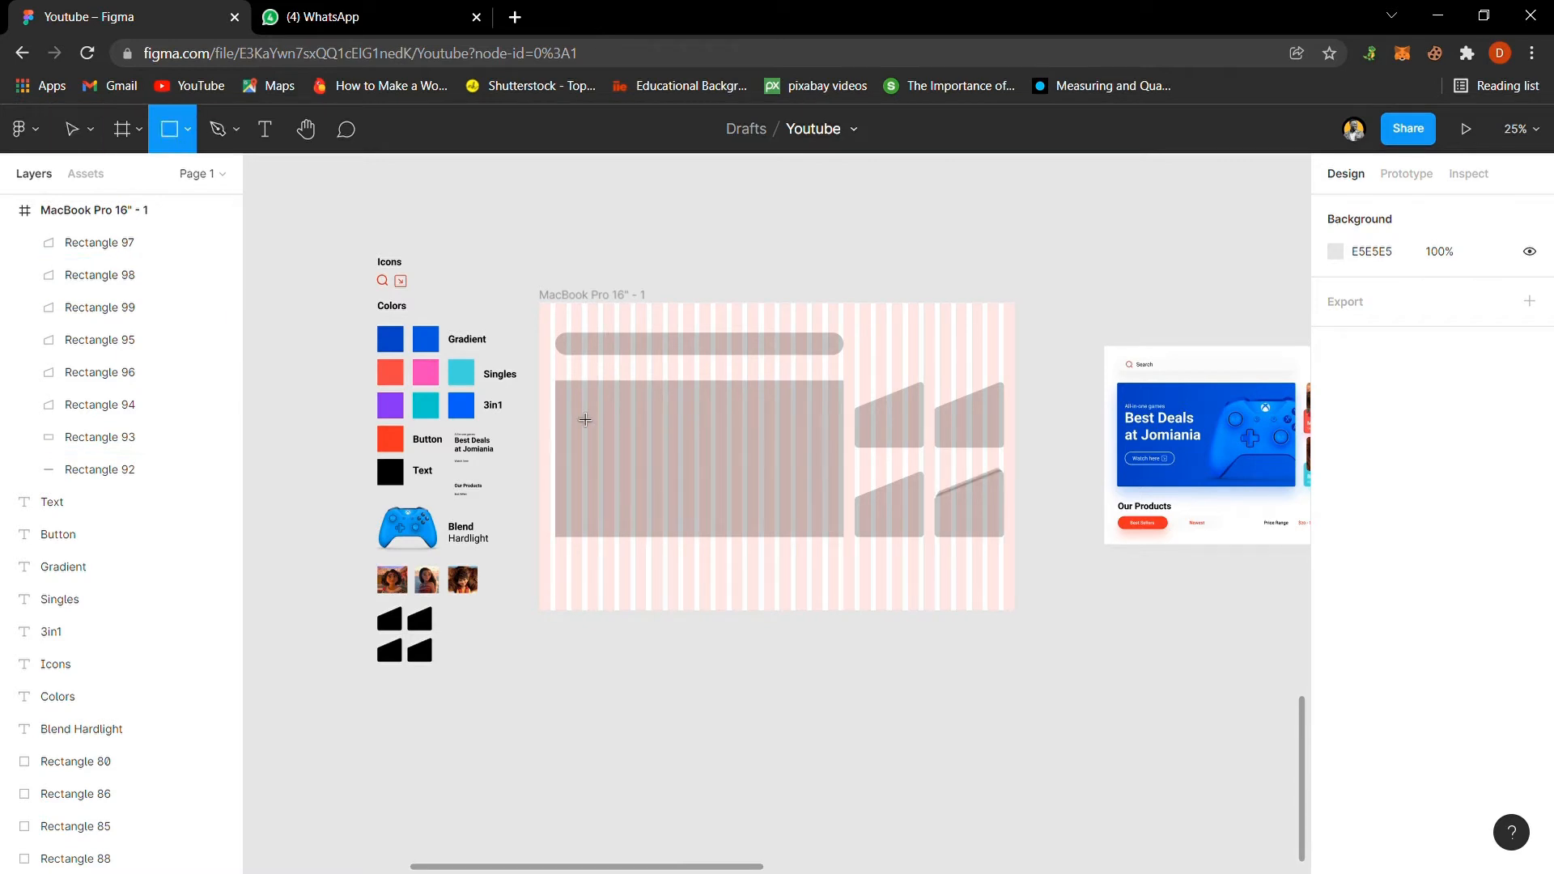
{"action": "left_click_drag", "start_coordinate": [571, 404], "coordinate": [683, 405]}
{"action": "left_click", "coordinate": [1336, 652]}
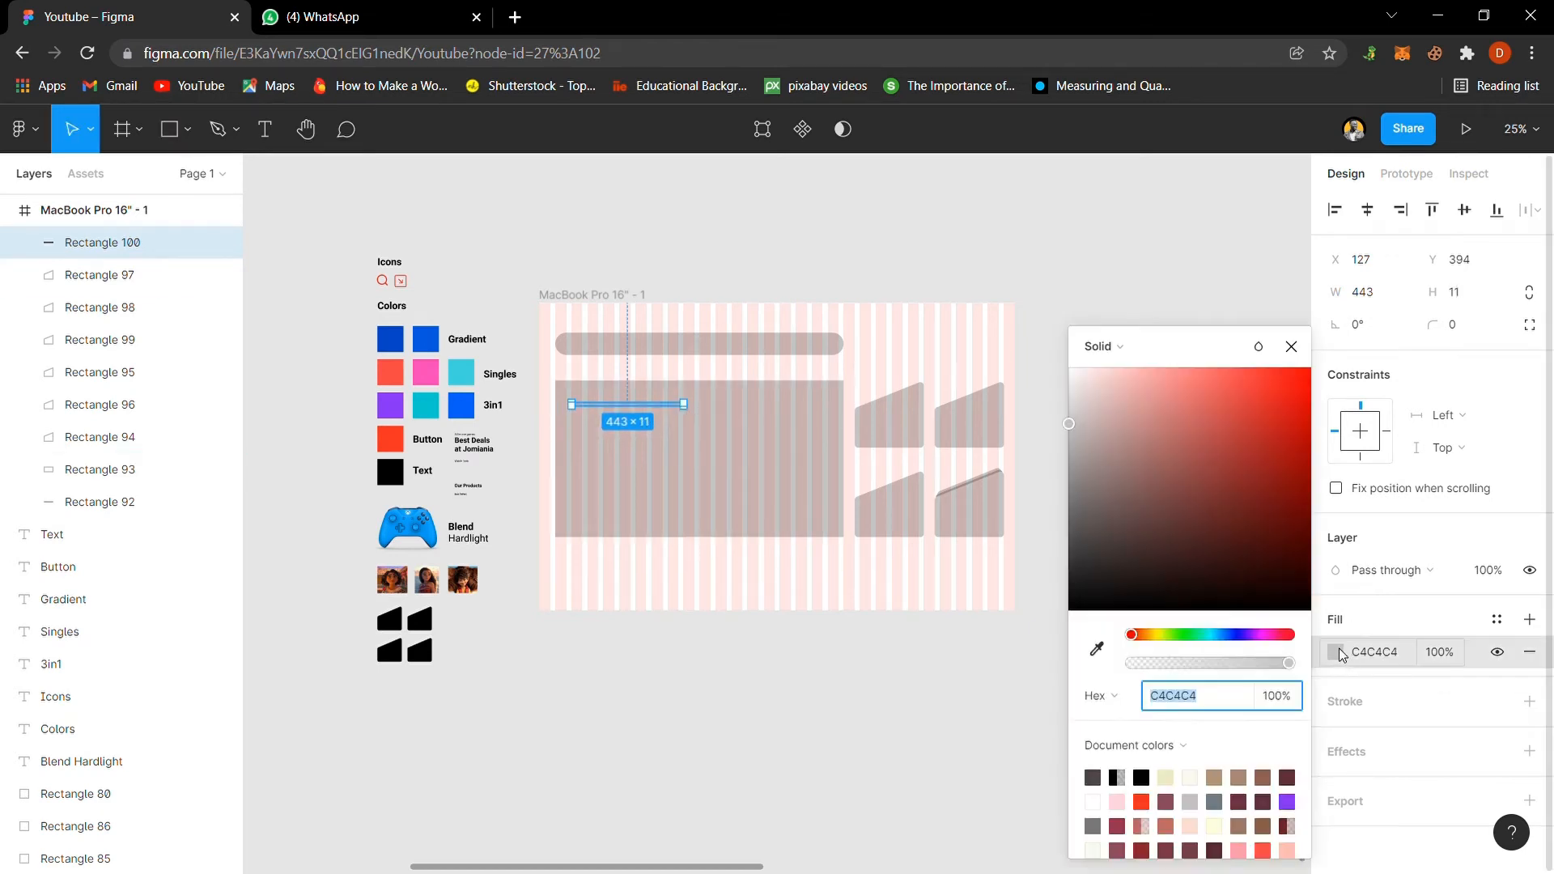
{"action": "left_click", "coordinate": [1084, 469]}
{"action": "left_click_drag", "start_coordinate": [1080, 478], "coordinate": [1069, 483]}
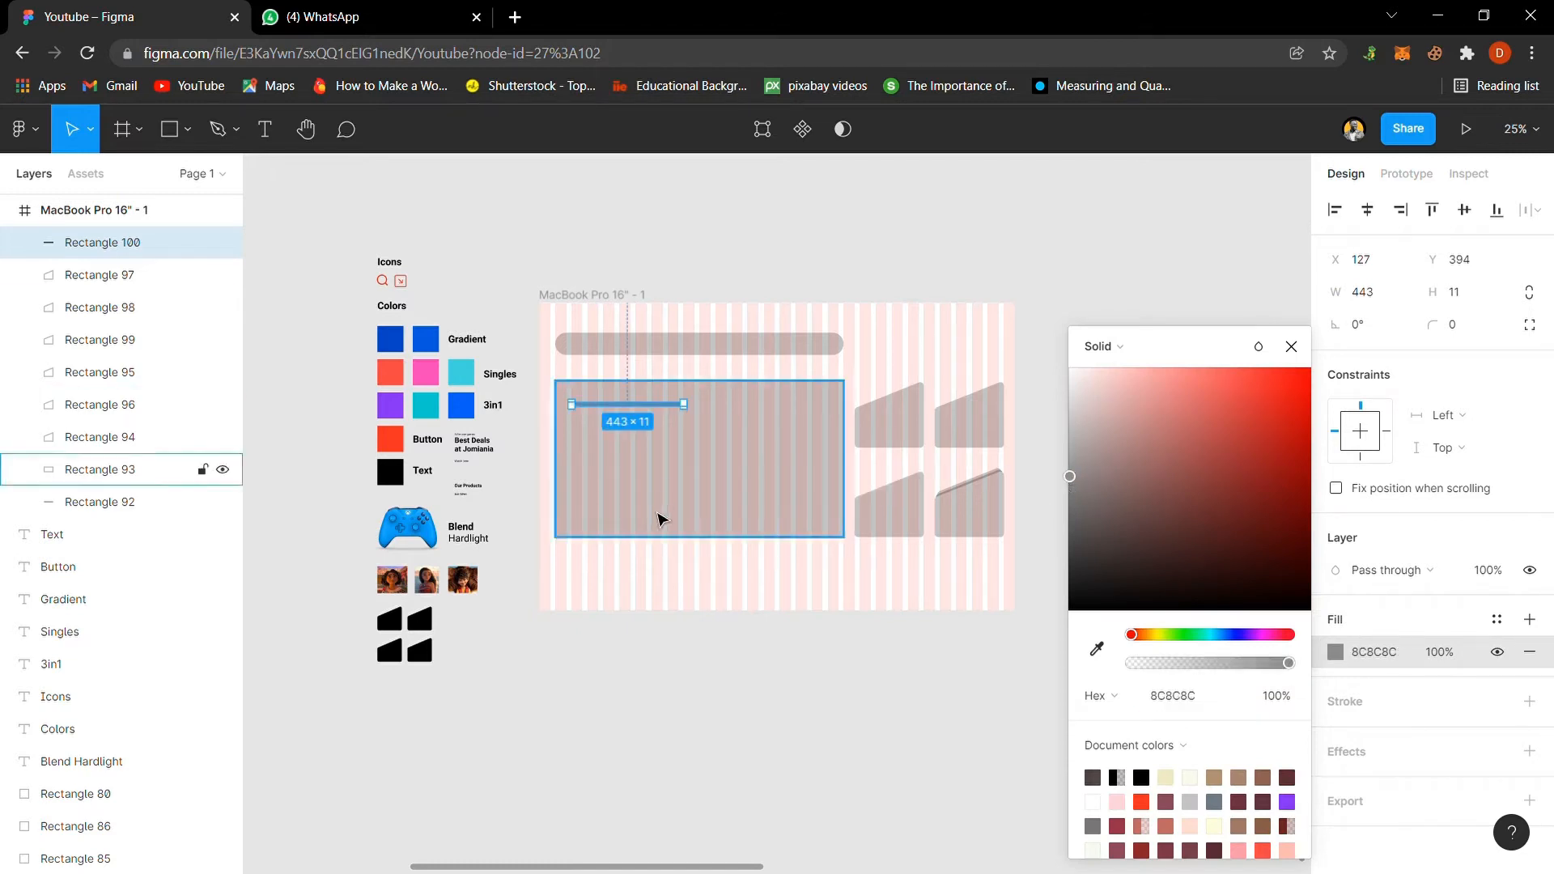
{"action": "left_click", "coordinate": [644, 652]}
{"action": "left_click", "coordinate": [642, 405]}
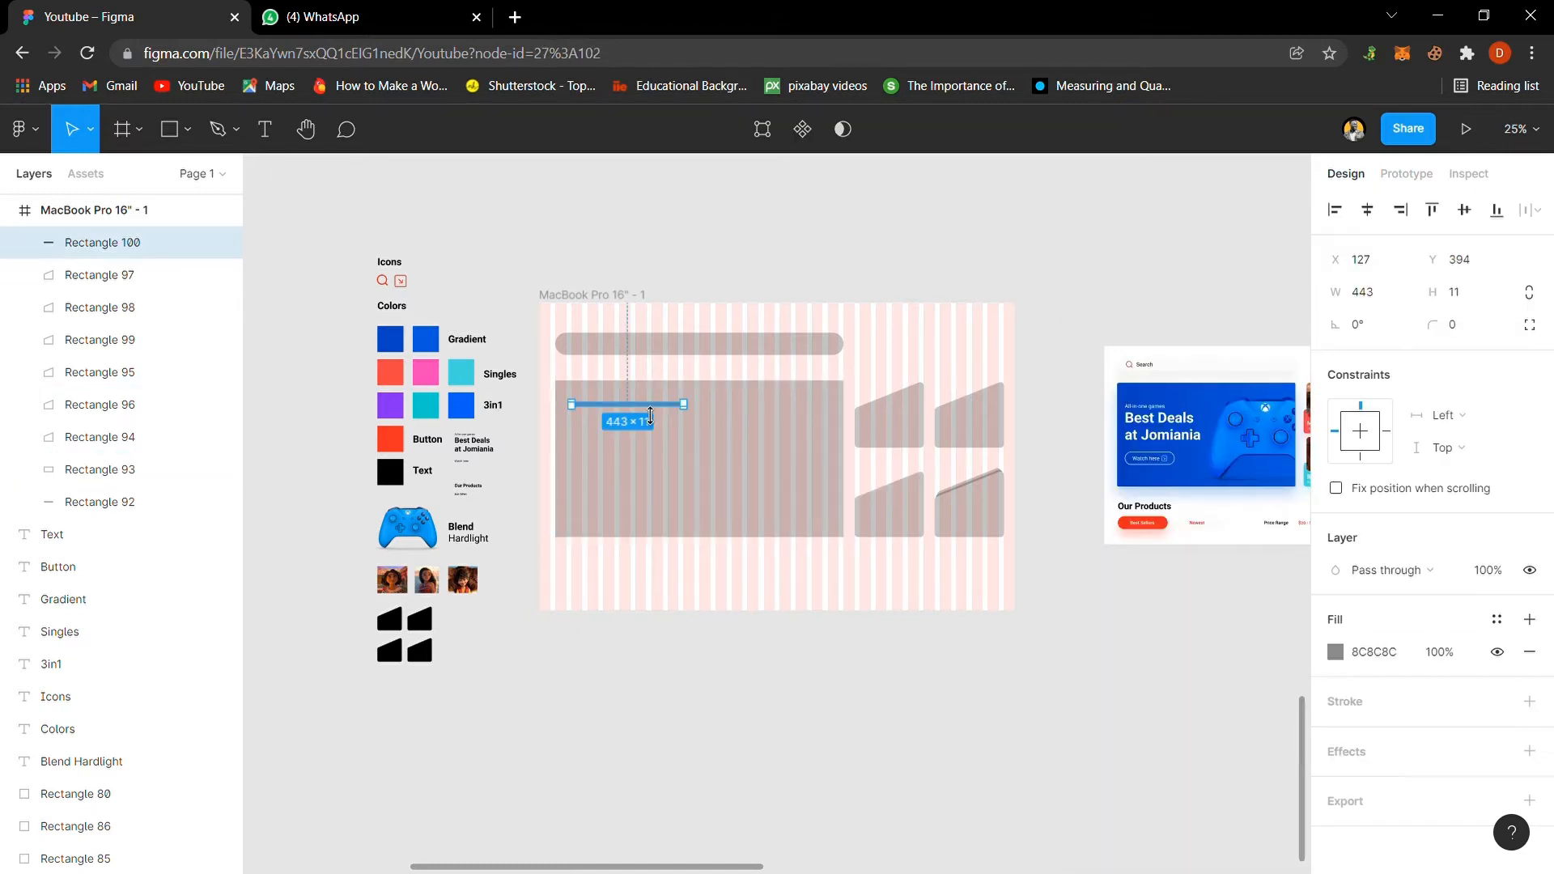
{"action": "key", "text": "ctrl+d"}
{"action": "left_click_drag", "start_coordinate": [650, 417], "coordinate": [641, 435]}
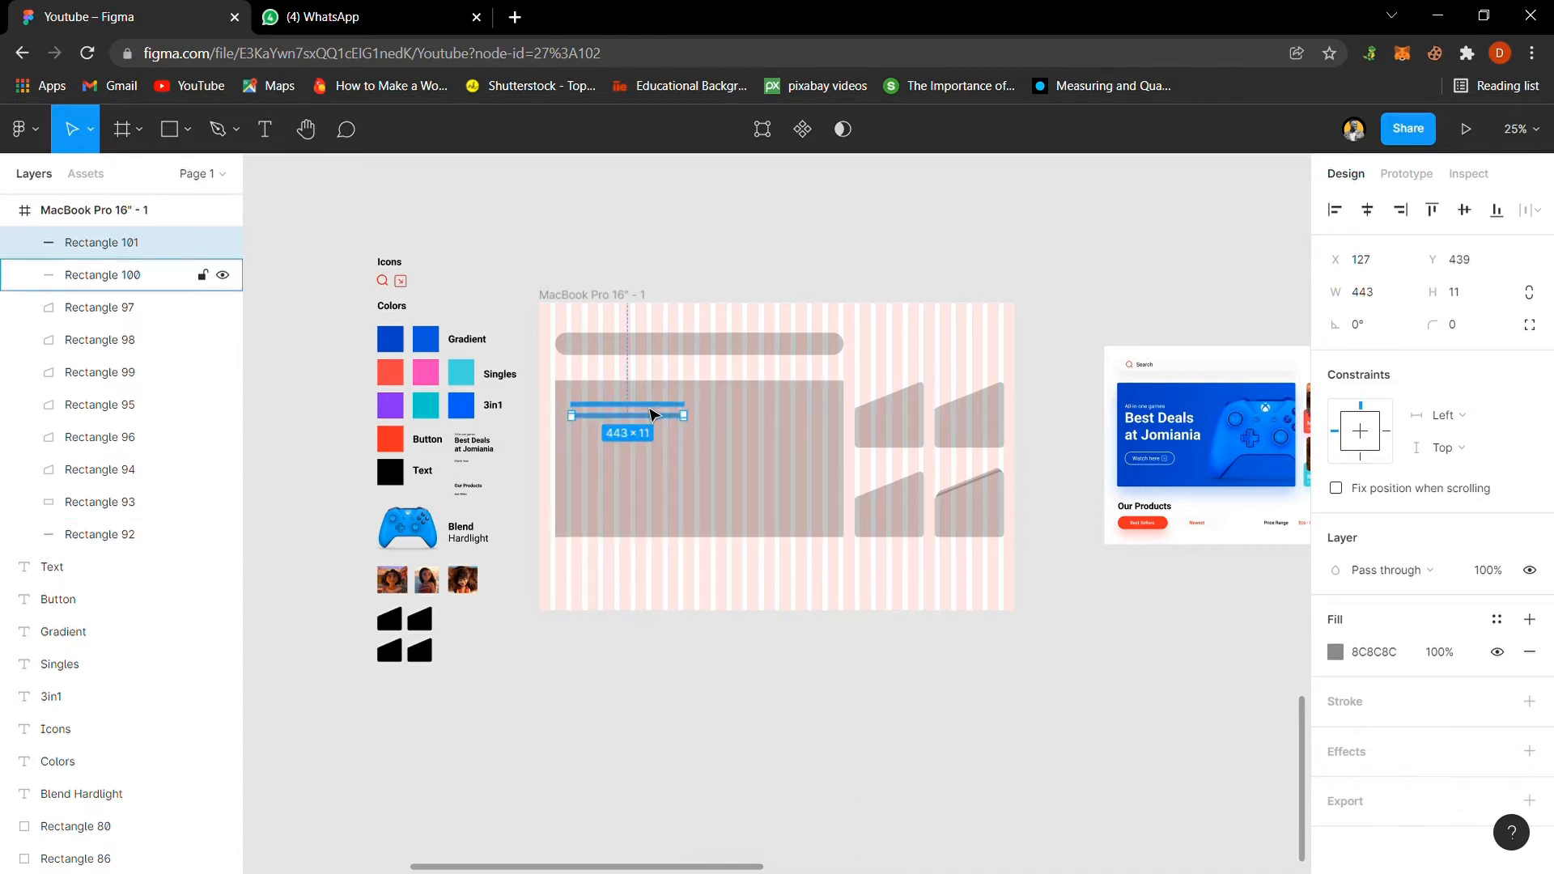
{"action": "left_click", "coordinate": [652, 405], "text": "shift"}
{"action": "key", "text": "Delete"}
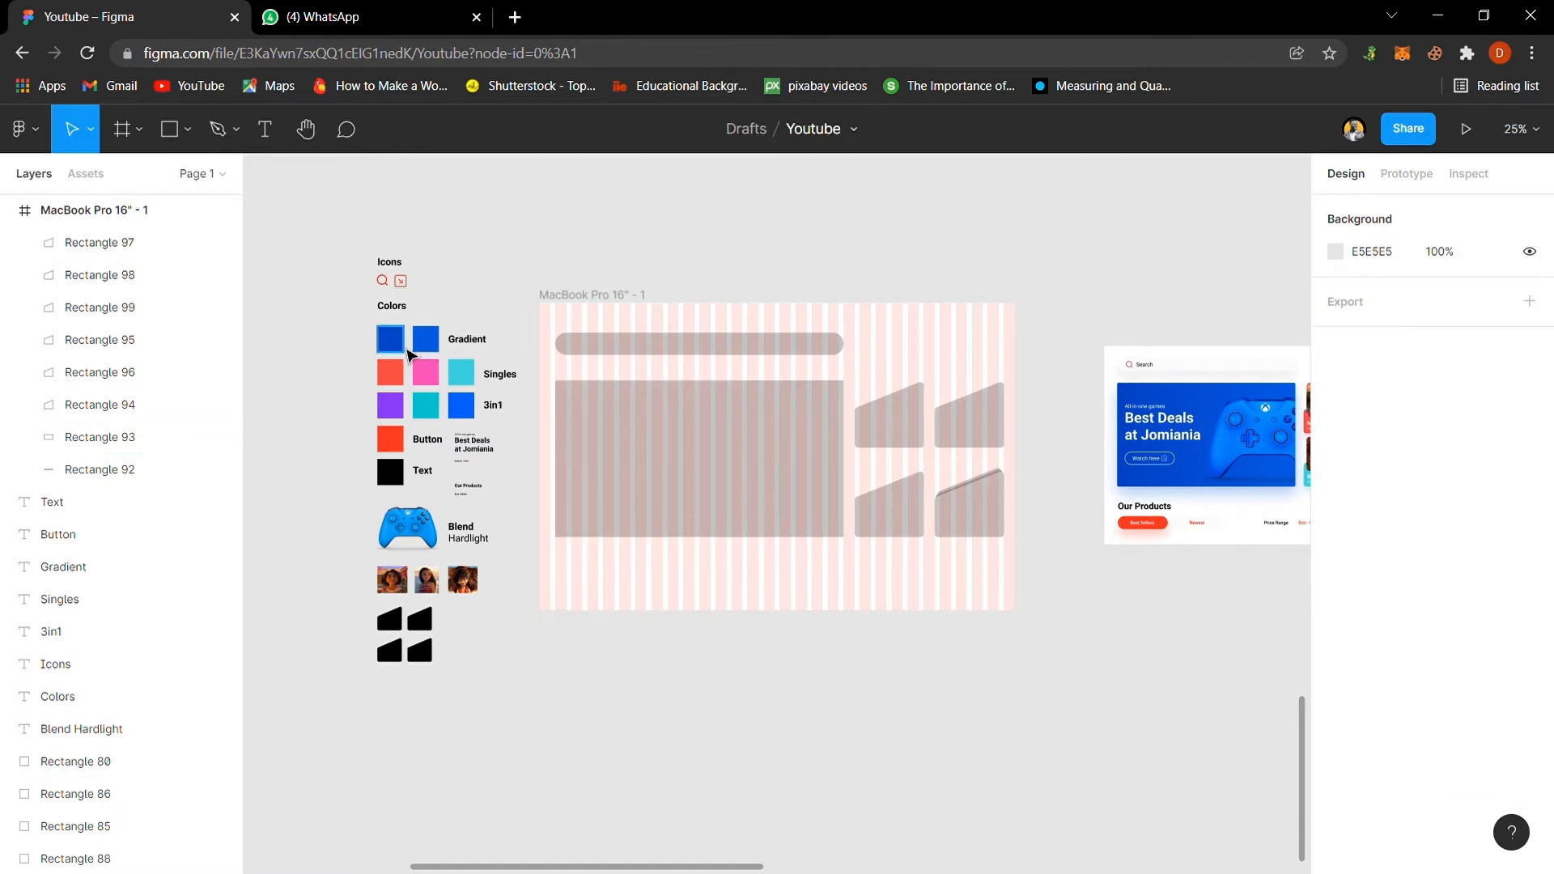
Step: Move the "All-in-one games" and "Best Deals at Jomiania" texts into the banner at X 127 and scale them proportionally to 443 wide
{"action": "left_click", "coordinate": [486, 452]}
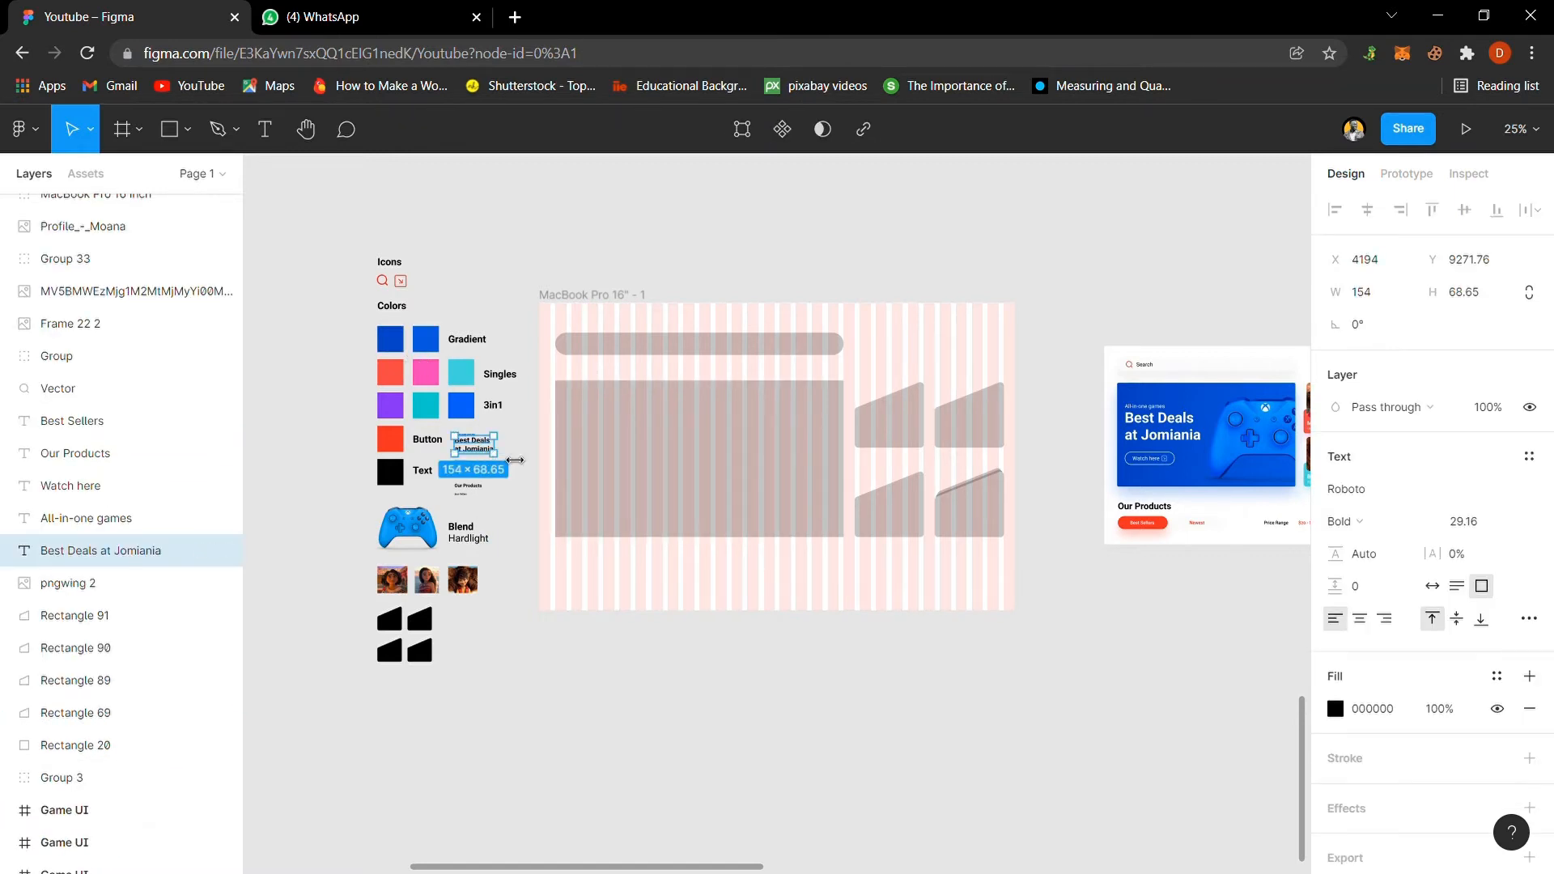
{"action": "left_click", "coordinate": [502, 458]}
{"action": "left_click_drag", "start_coordinate": [498, 450], "coordinate": [585, 422]}
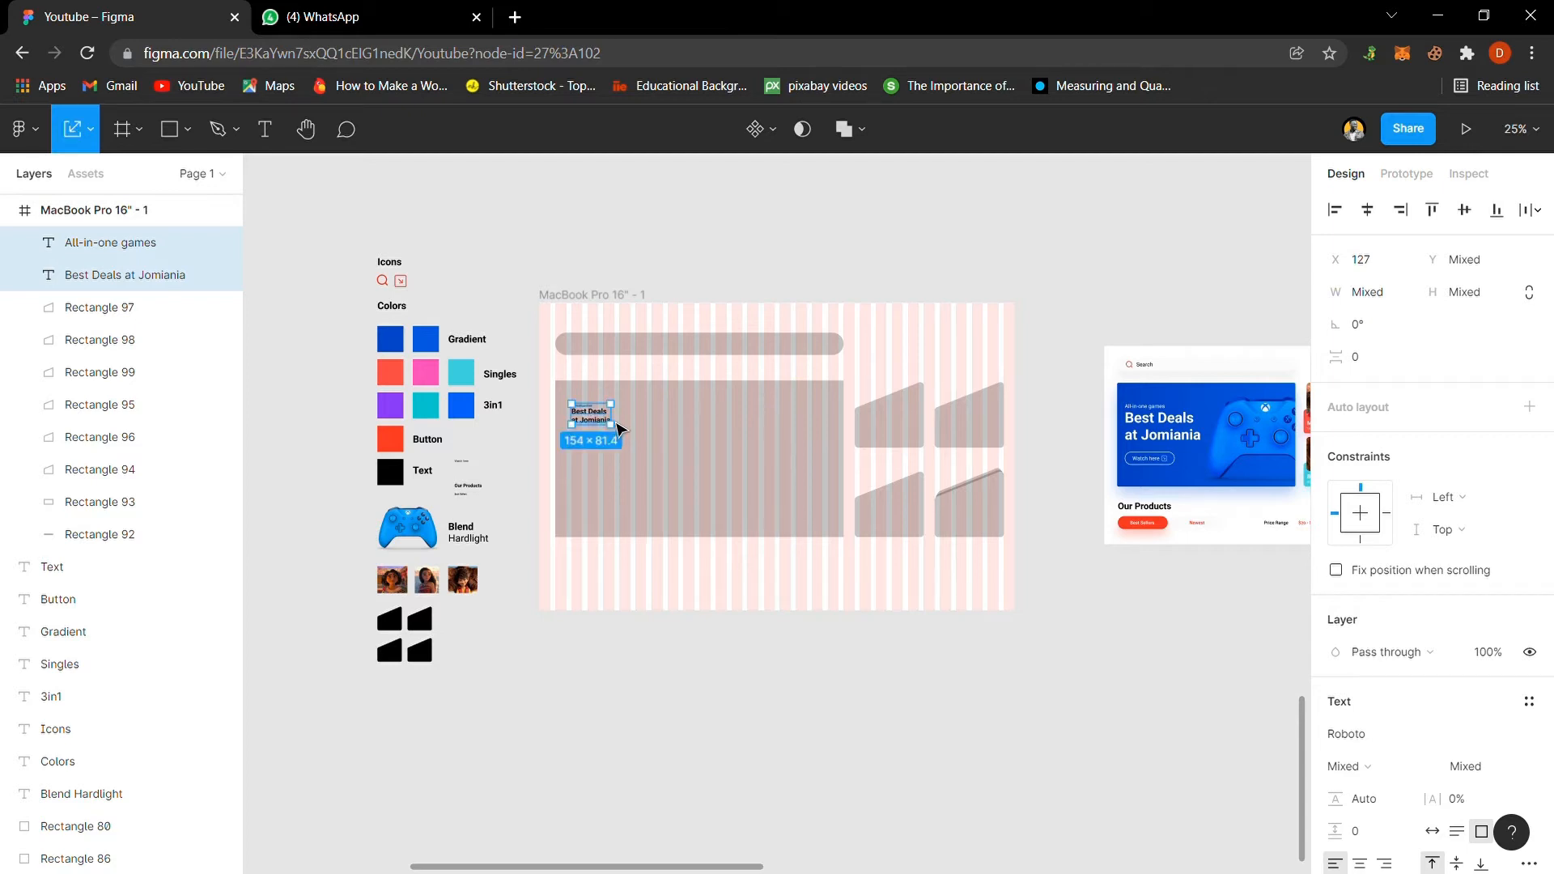
{"action": "left_click_drag", "start_coordinate": [632, 432], "coordinate": [699, 435]}
{"action": "left_click_drag", "start_coordinate": [609, 407], "coordinate": [608, 423]}
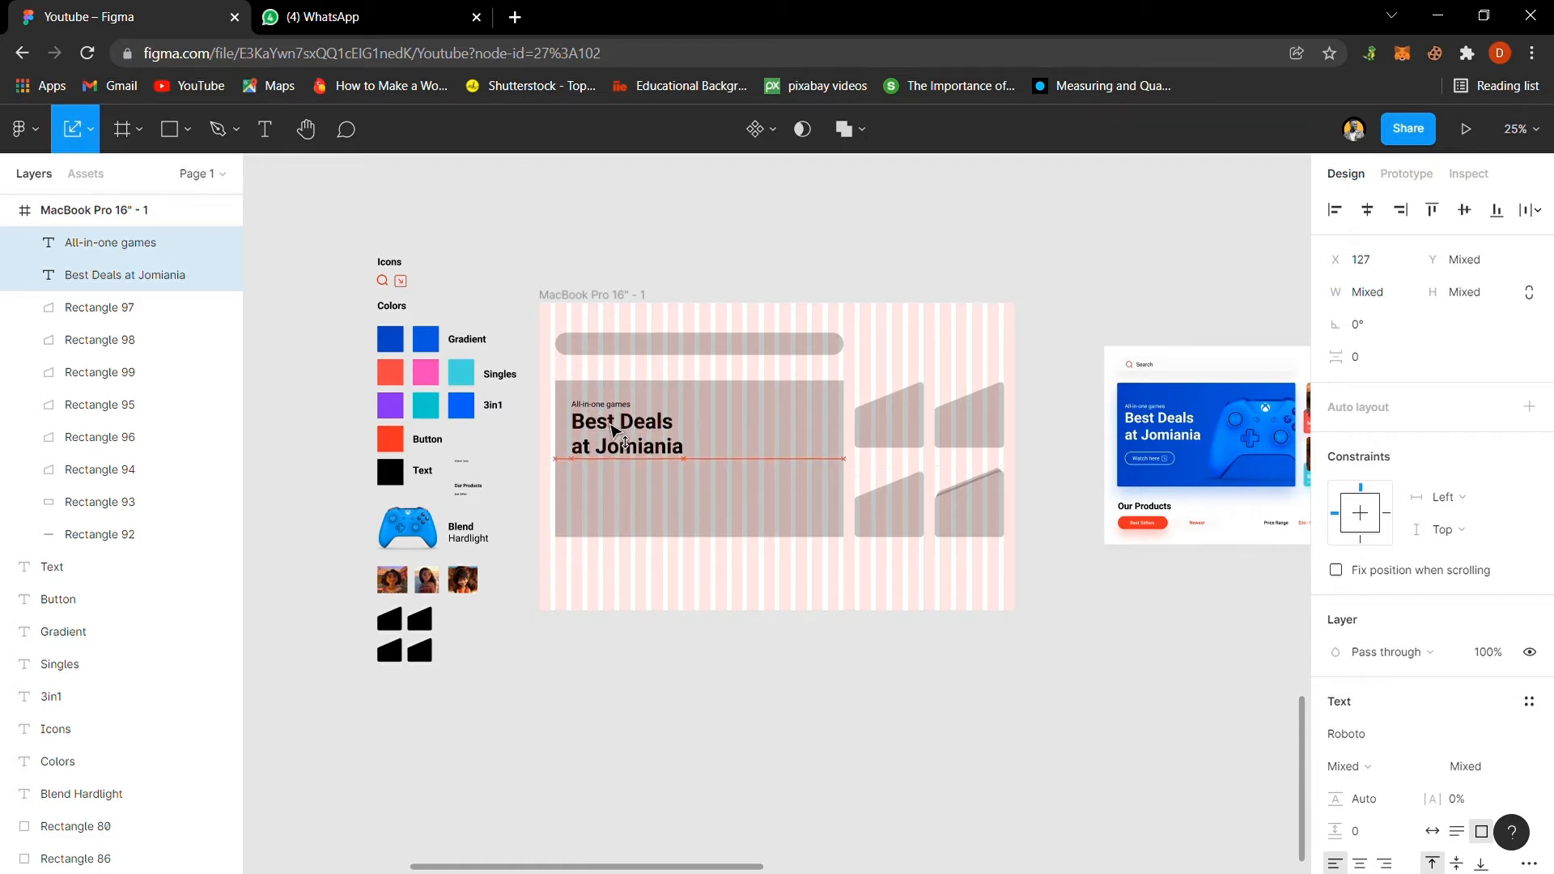
{"action": "left_click", "coordinate": [748, 689]}
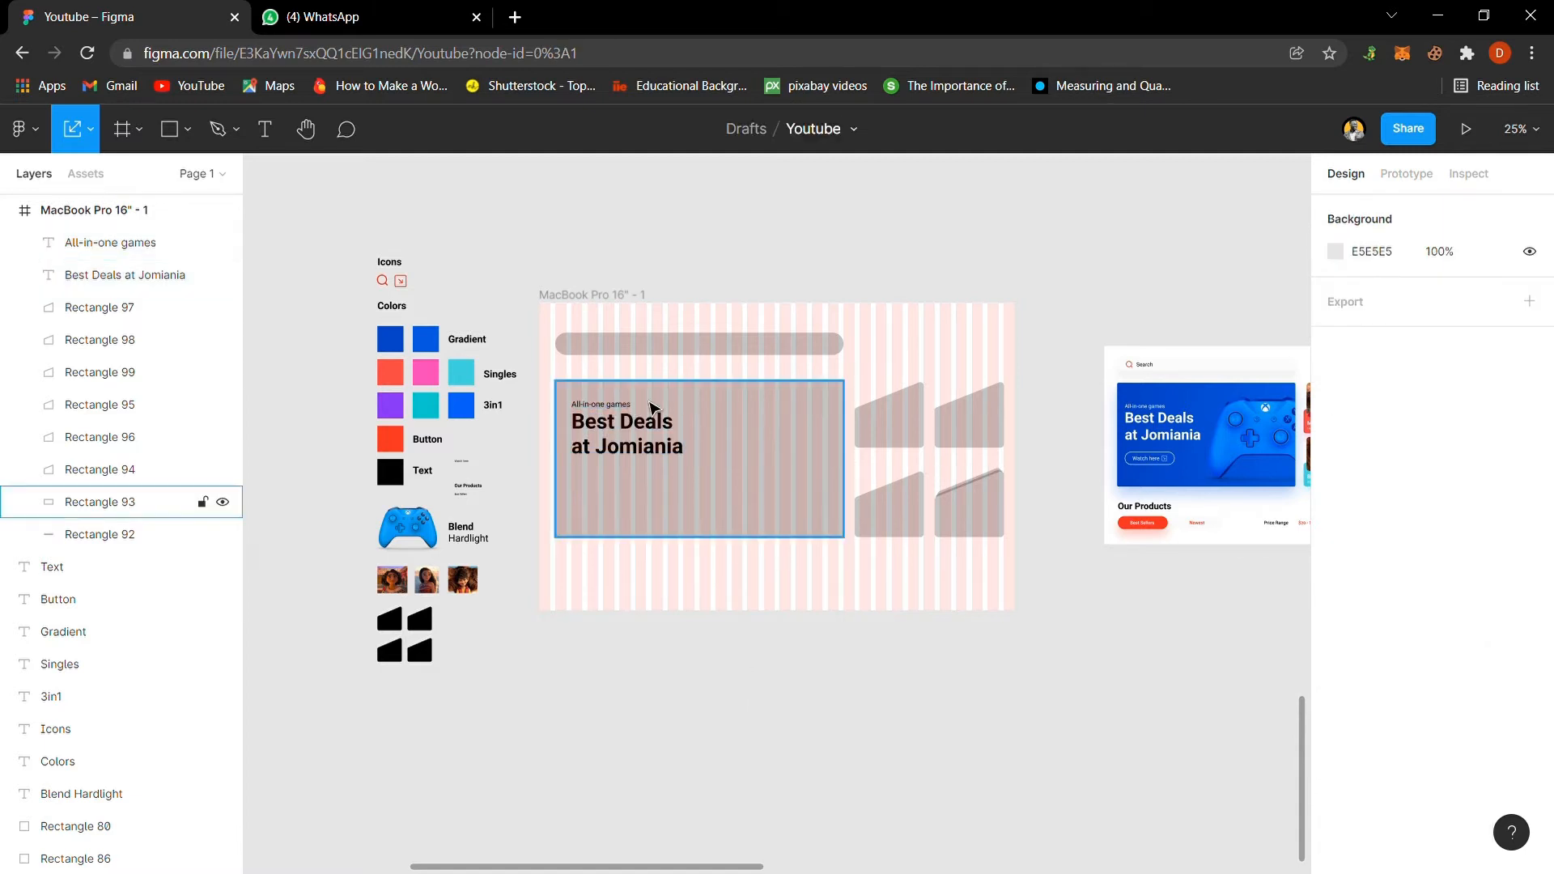
{"action": "left_click", "coordinate": [680, 407]}
{"action": "key", "text": "shift+2"}
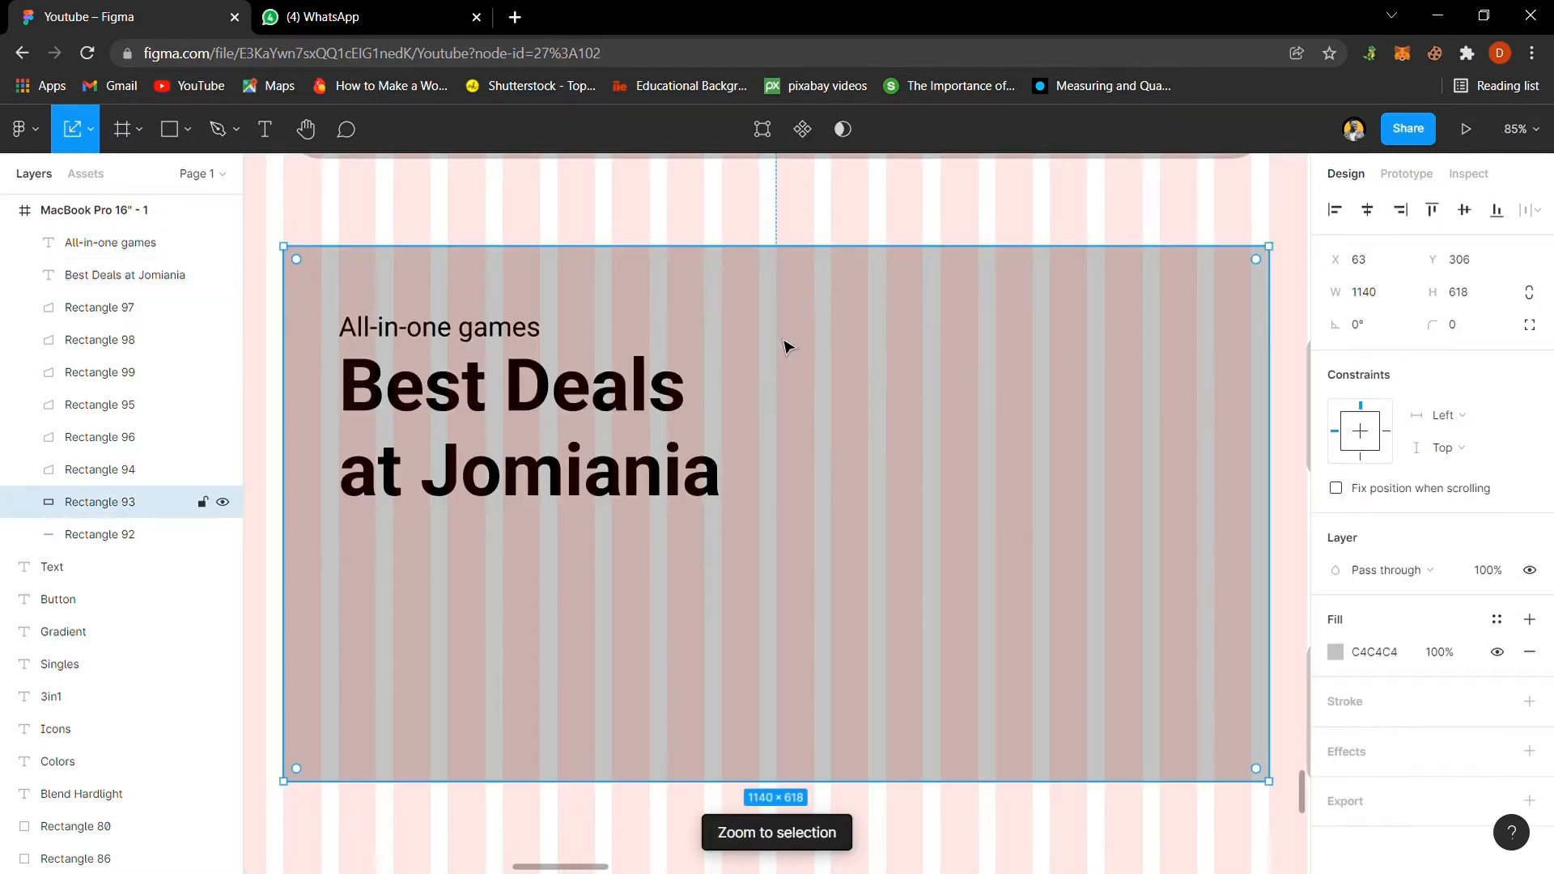
{"action": "left_click", "coordinate": [694, 191]}
{"action": "left_click", "coordinate": [503, 340]}
{"action": "key", "text": "ctrl+d"}
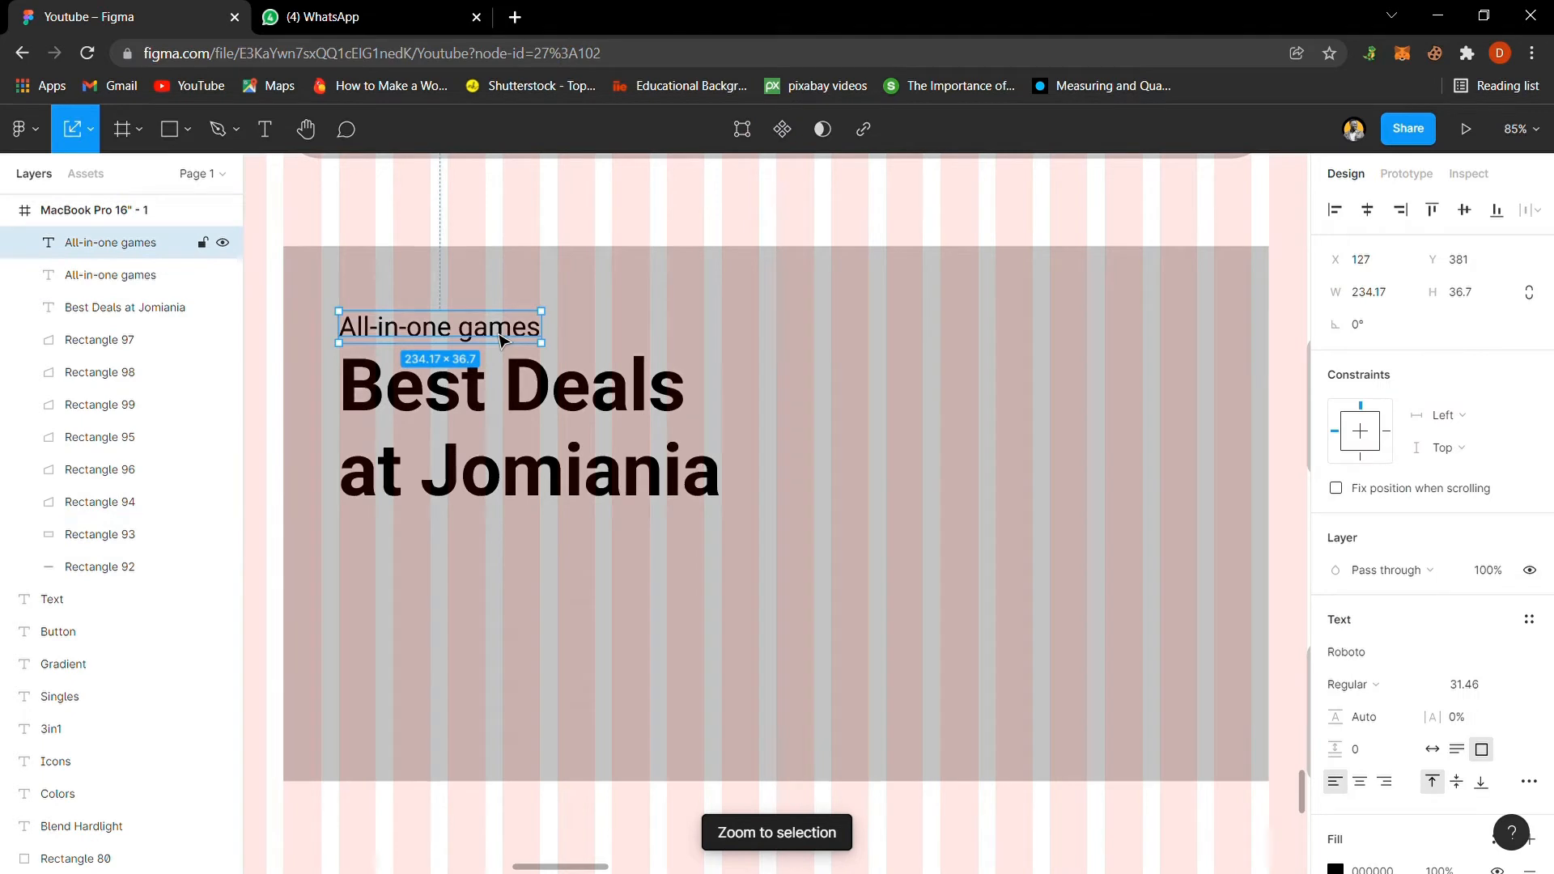
{"action": "left_click_drag", "start_coordinate": [504, 339], "coordinate": [927, 378]}
{"action": "key", "text": "ctrl+d"}
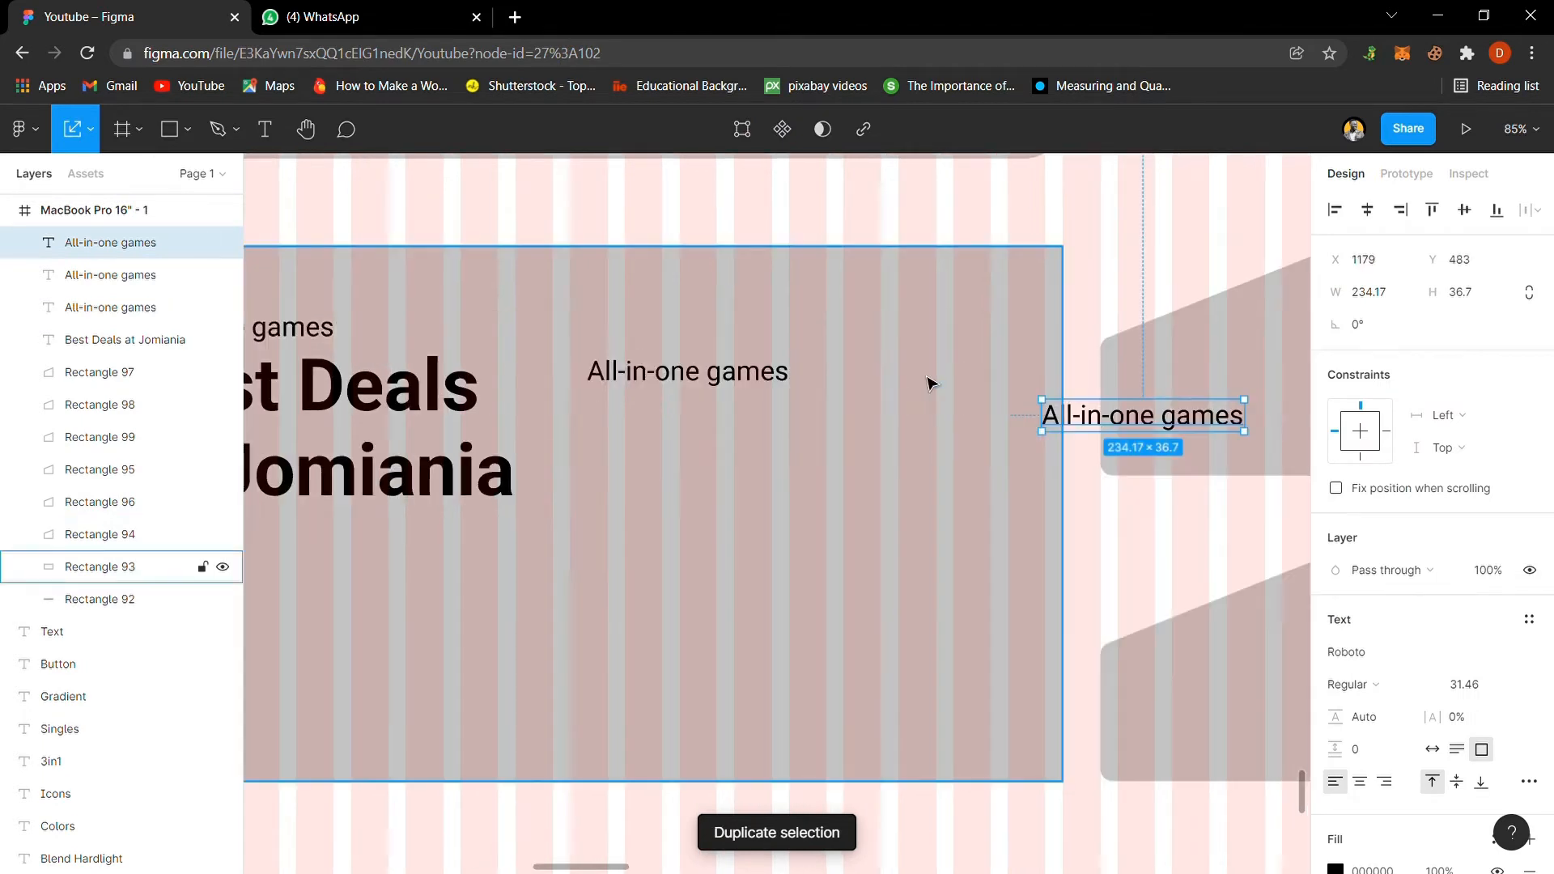
{"action": "left_click_drag", "start_coordinate": [1158, 419], "coordinate": [703, 409]}
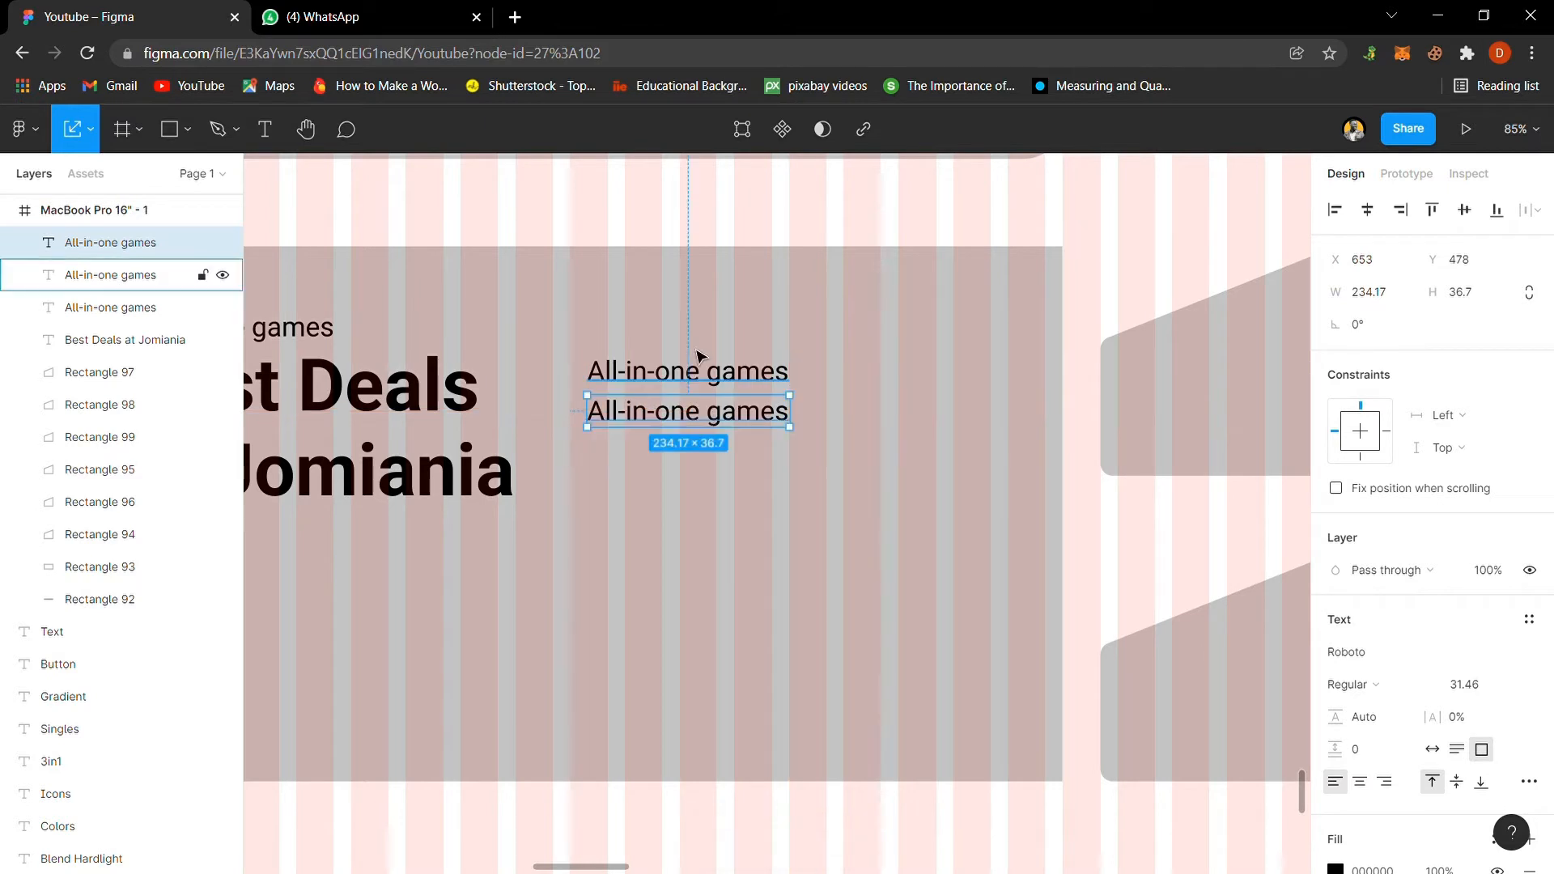
{"action": "left_click", "coordinate": [695, 383], "text": "shift"}
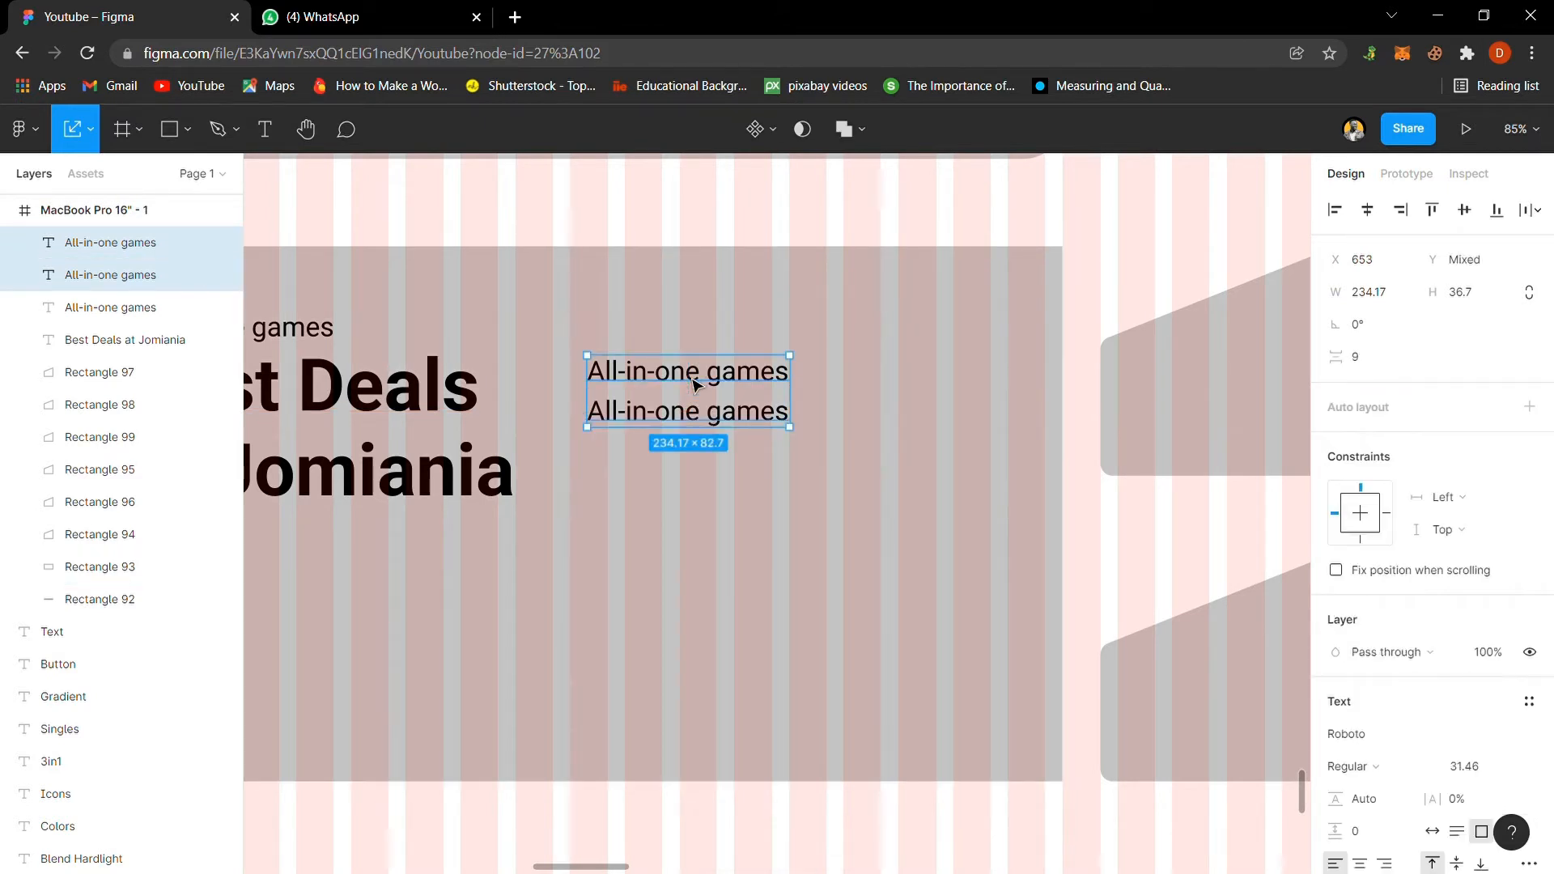
{"action": "key", "text": "Delete"}
Step: Scale both banner texts together to 486 × 256.9, keeping X 127, and lower them slightly within the banner
{"action": "left_click", "coordinate": [640, 445]}
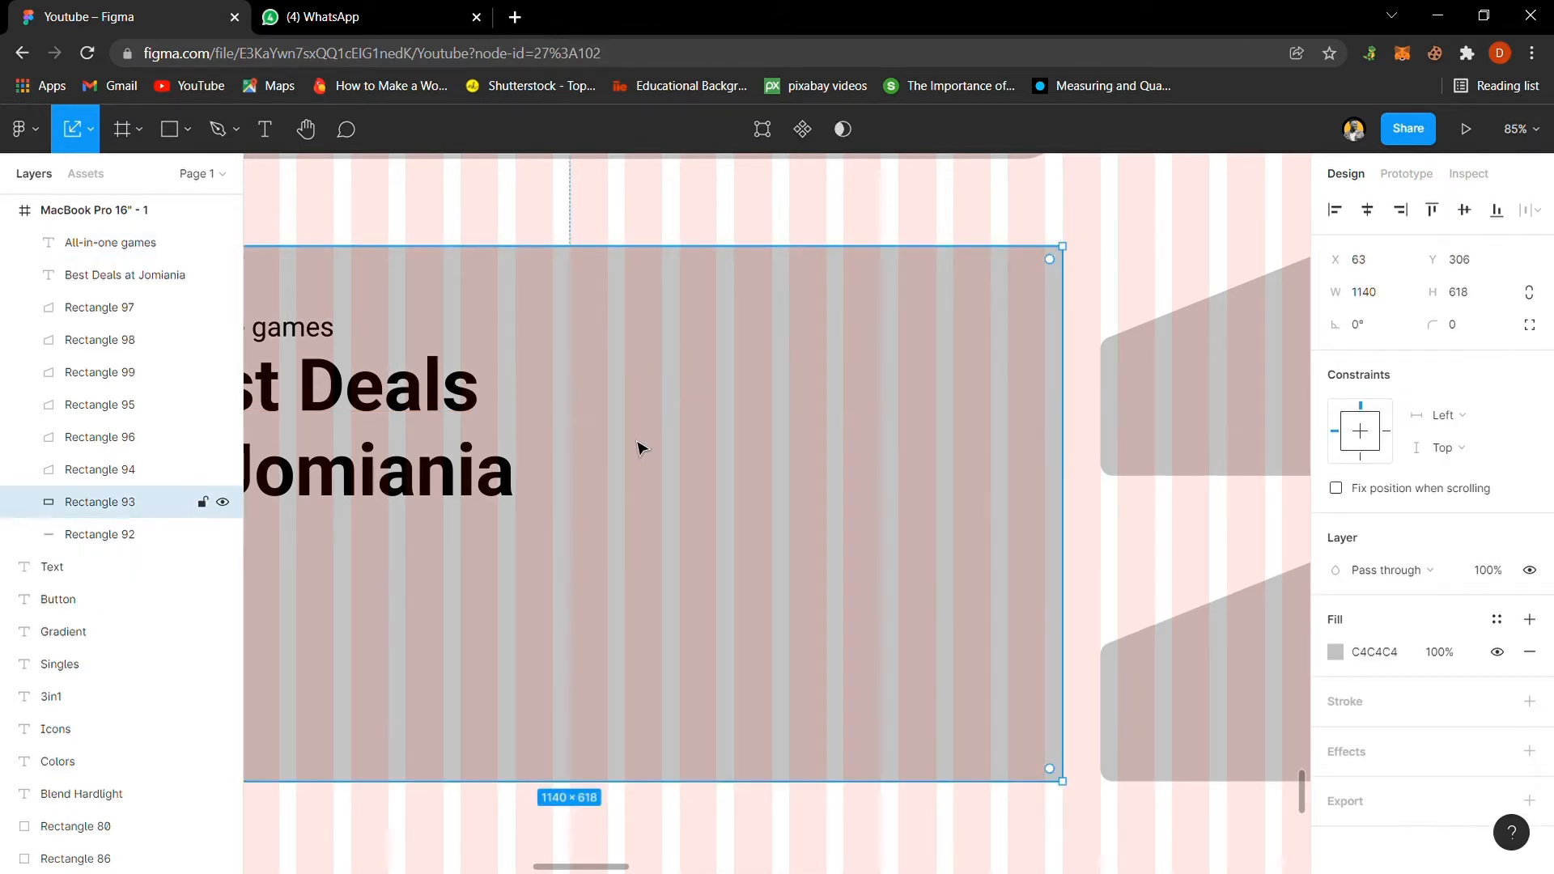
{"action": "key", "text": "shift+2"}
{"action": "key", "text": "minus"}
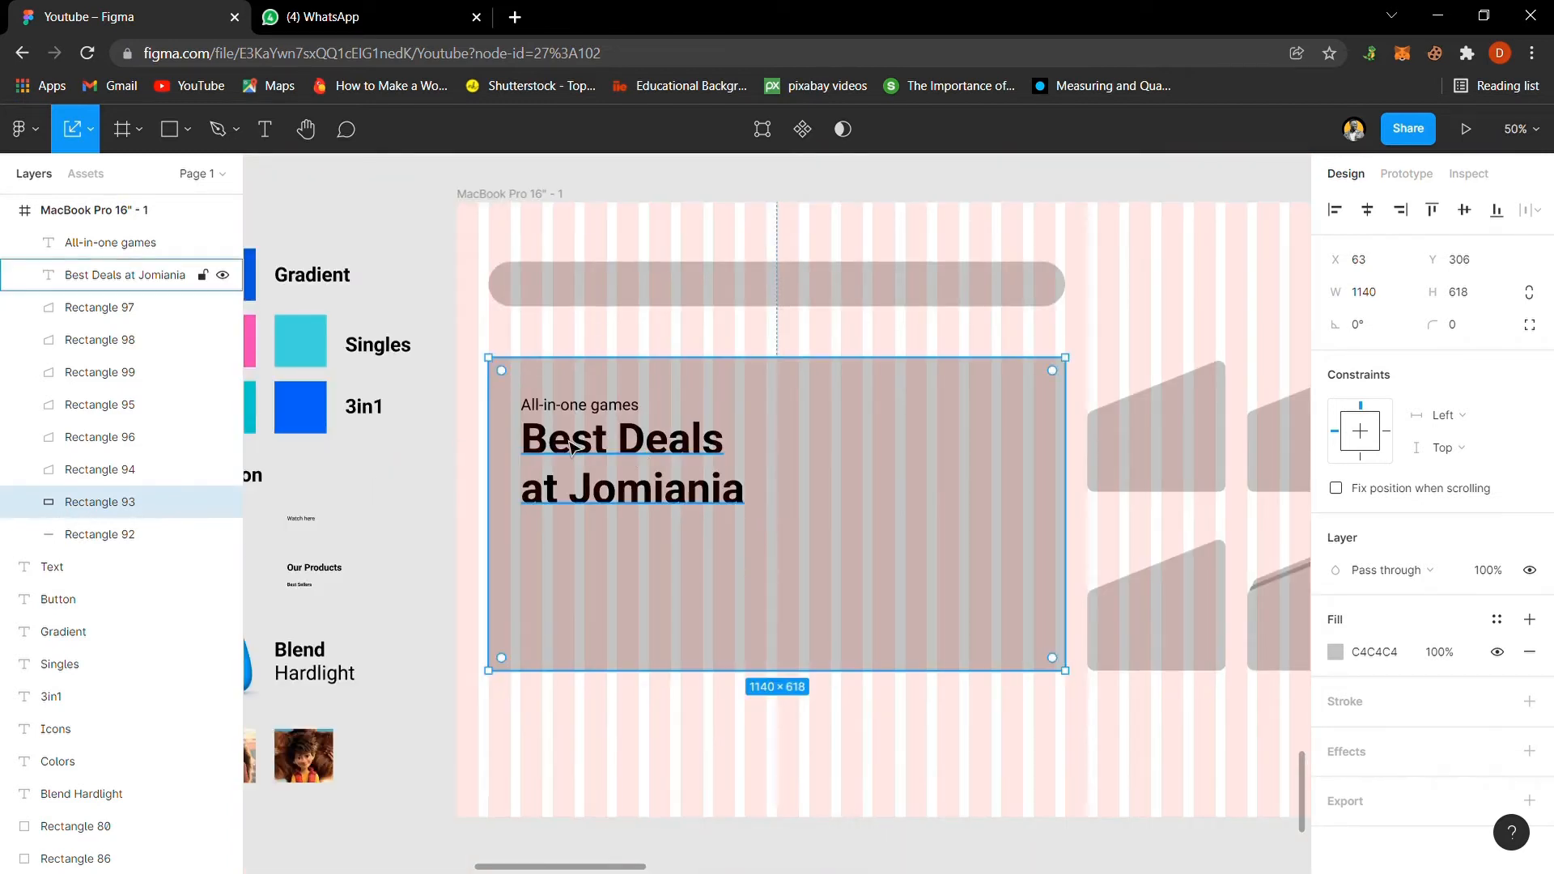
{"action": "left_click", "coordinate": [466, 511]}
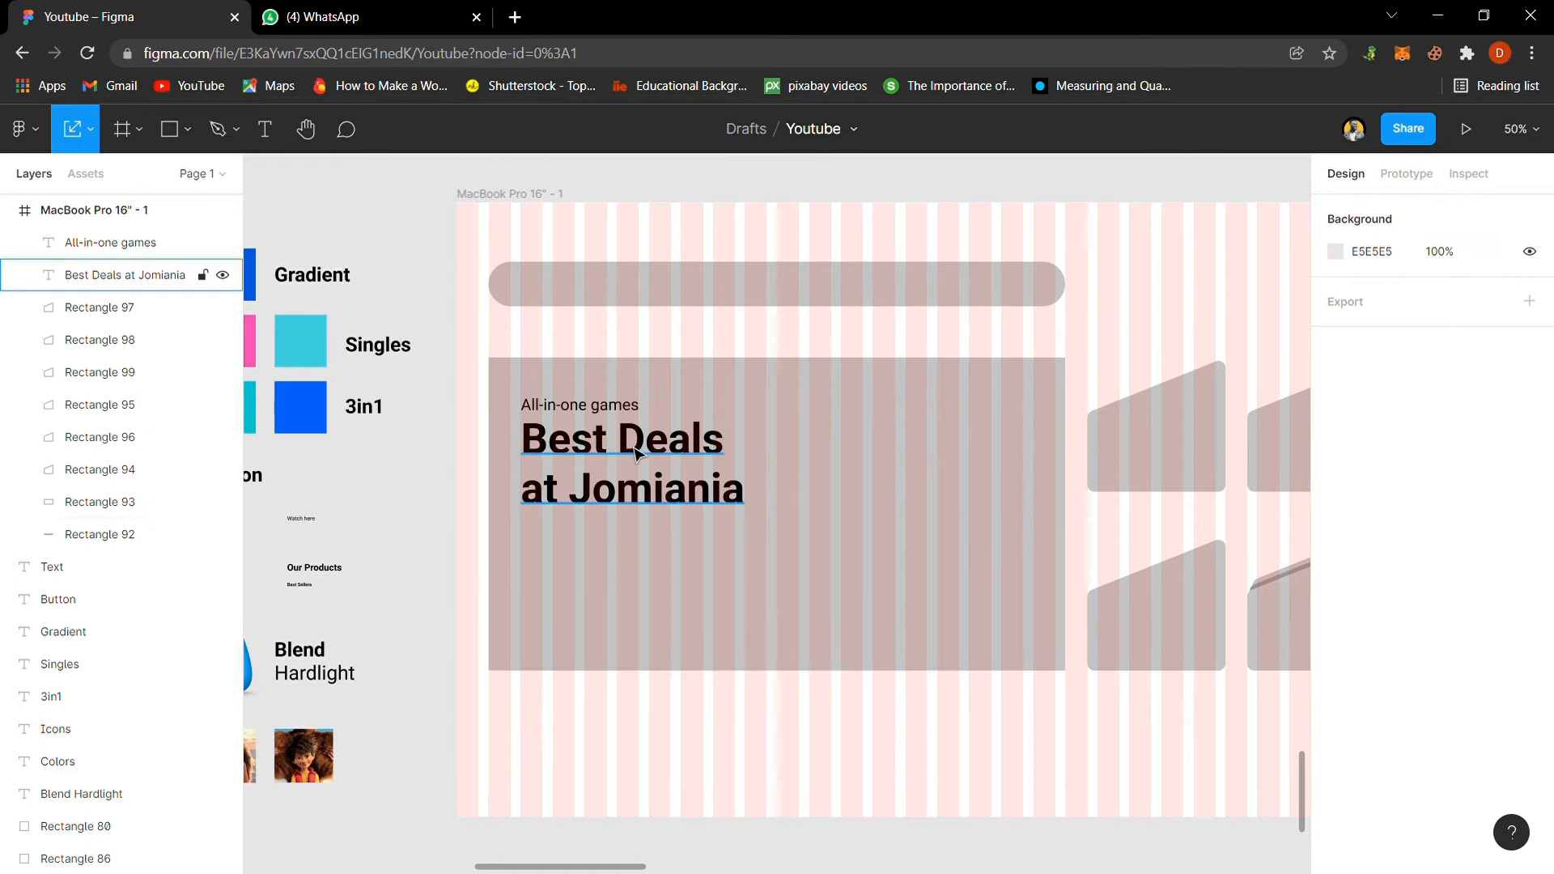
{"action": "key", "text": "minus"}
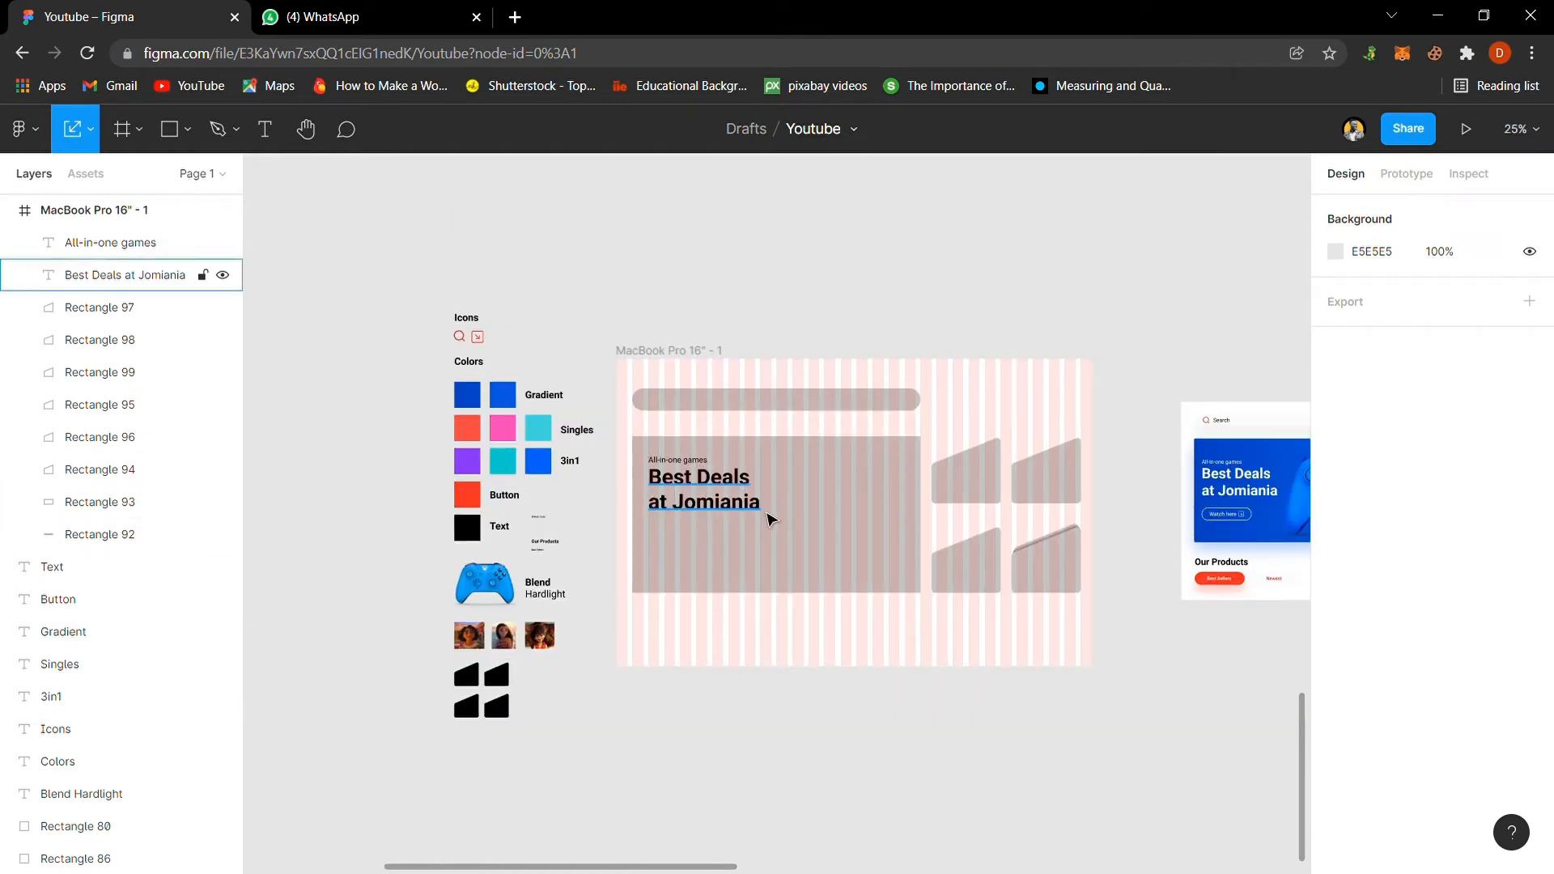
{"action": "left_click", "coordinate": [758, 515]}
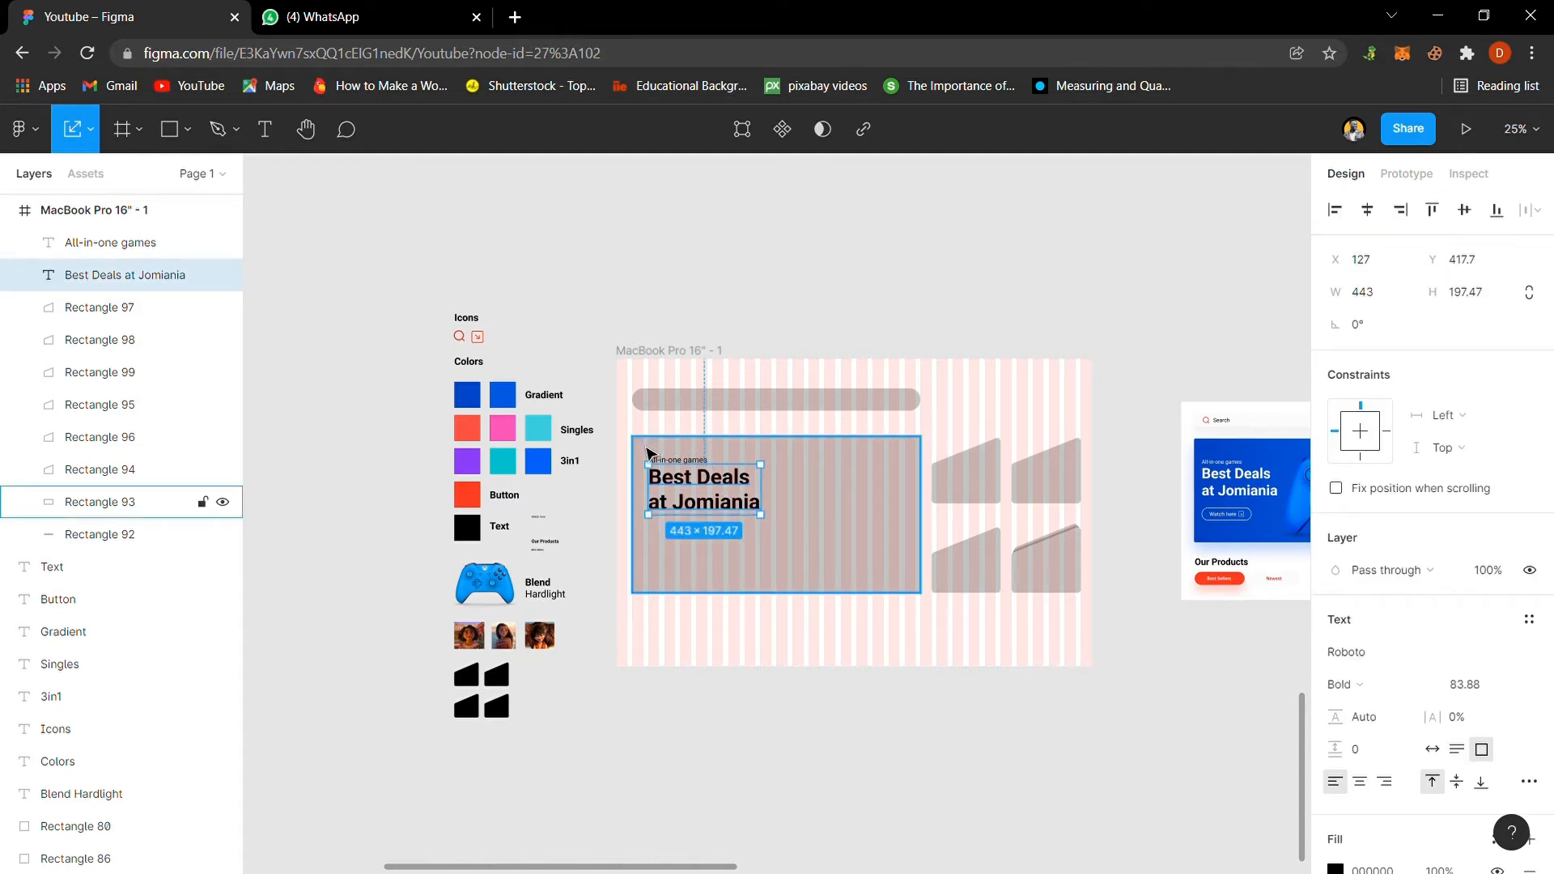
{"action": "key", "text": "ctrl+plus"}
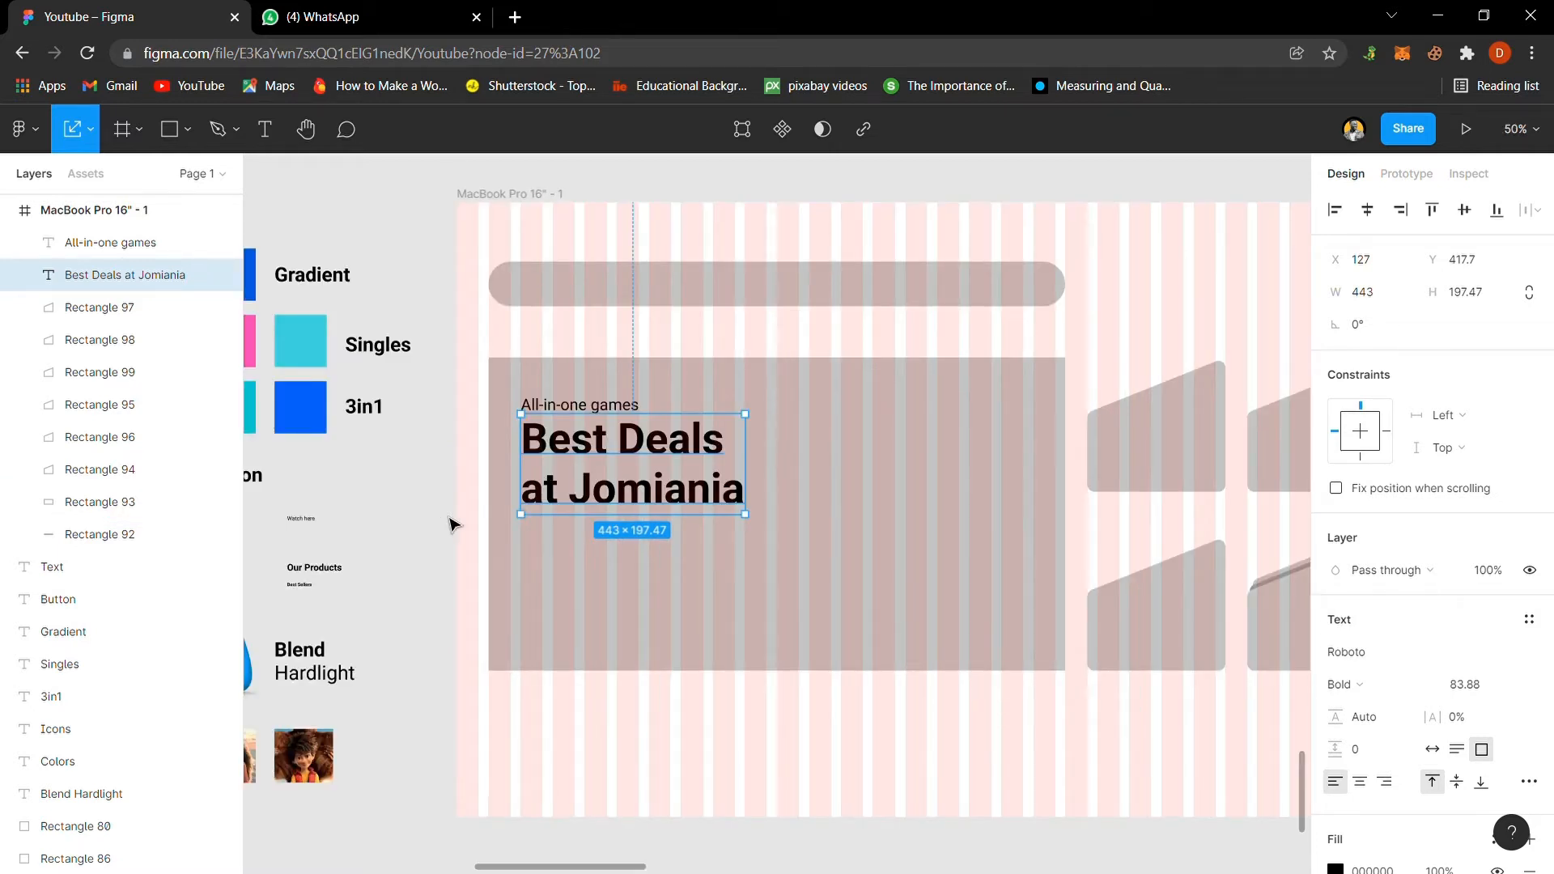
{"action": "left_click", "coordinate": [623, 413], "text": "shift"}
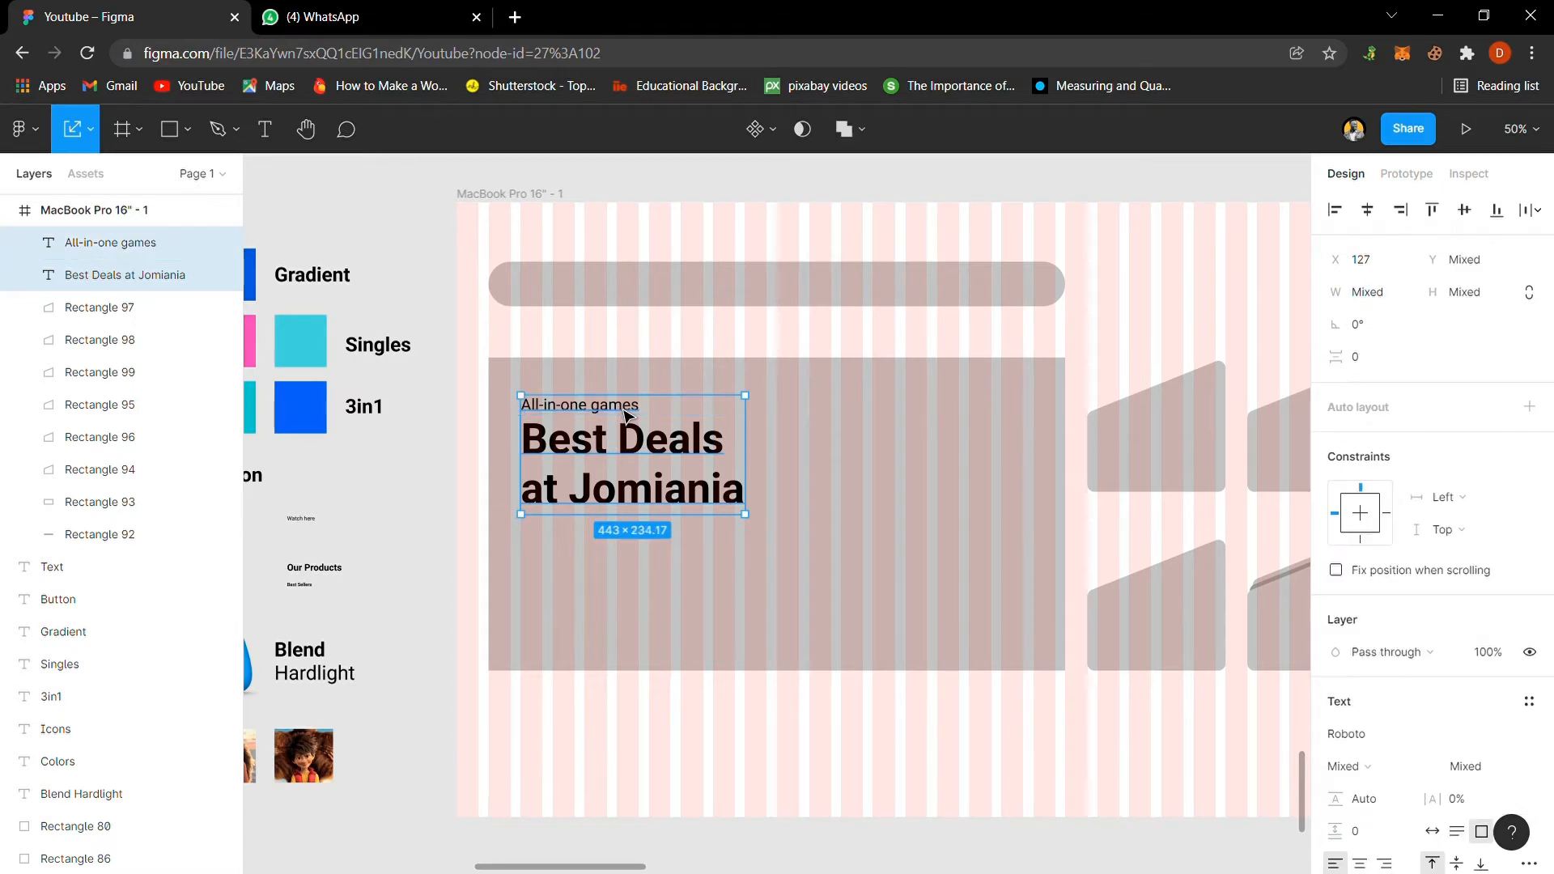
{"action": "left_click_drag", "start_coordinate": [765, 475], "coordinate": [785, 478]}
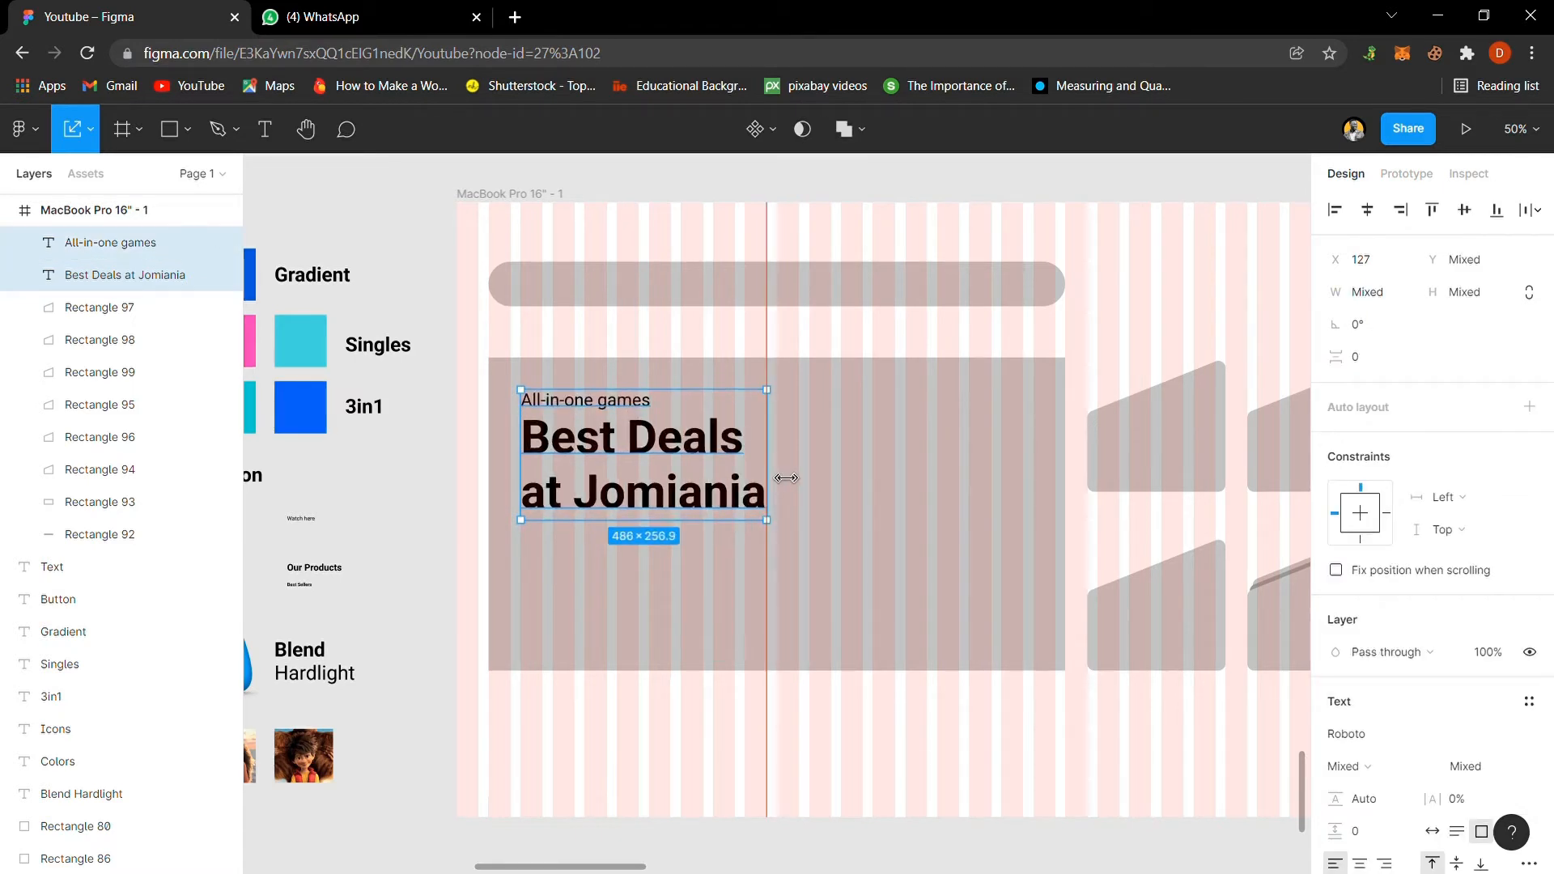
{"action": "left_click_drag", "start_coordinate": [643, 444], "coordinate": [644, 460]}
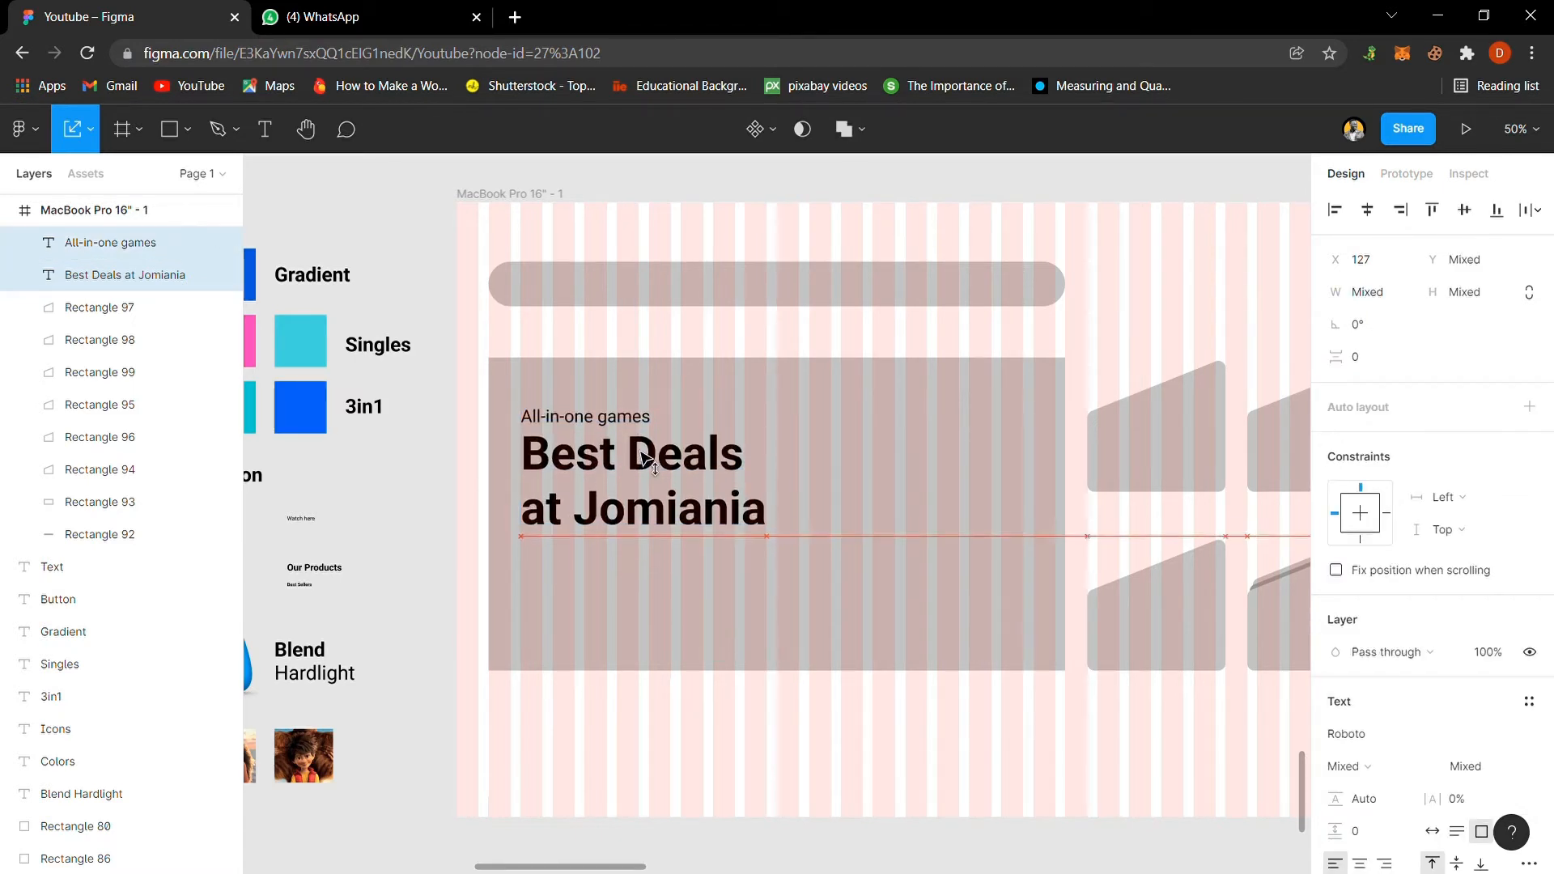
{"action": "left_click", "coordinate": [445, 421]}
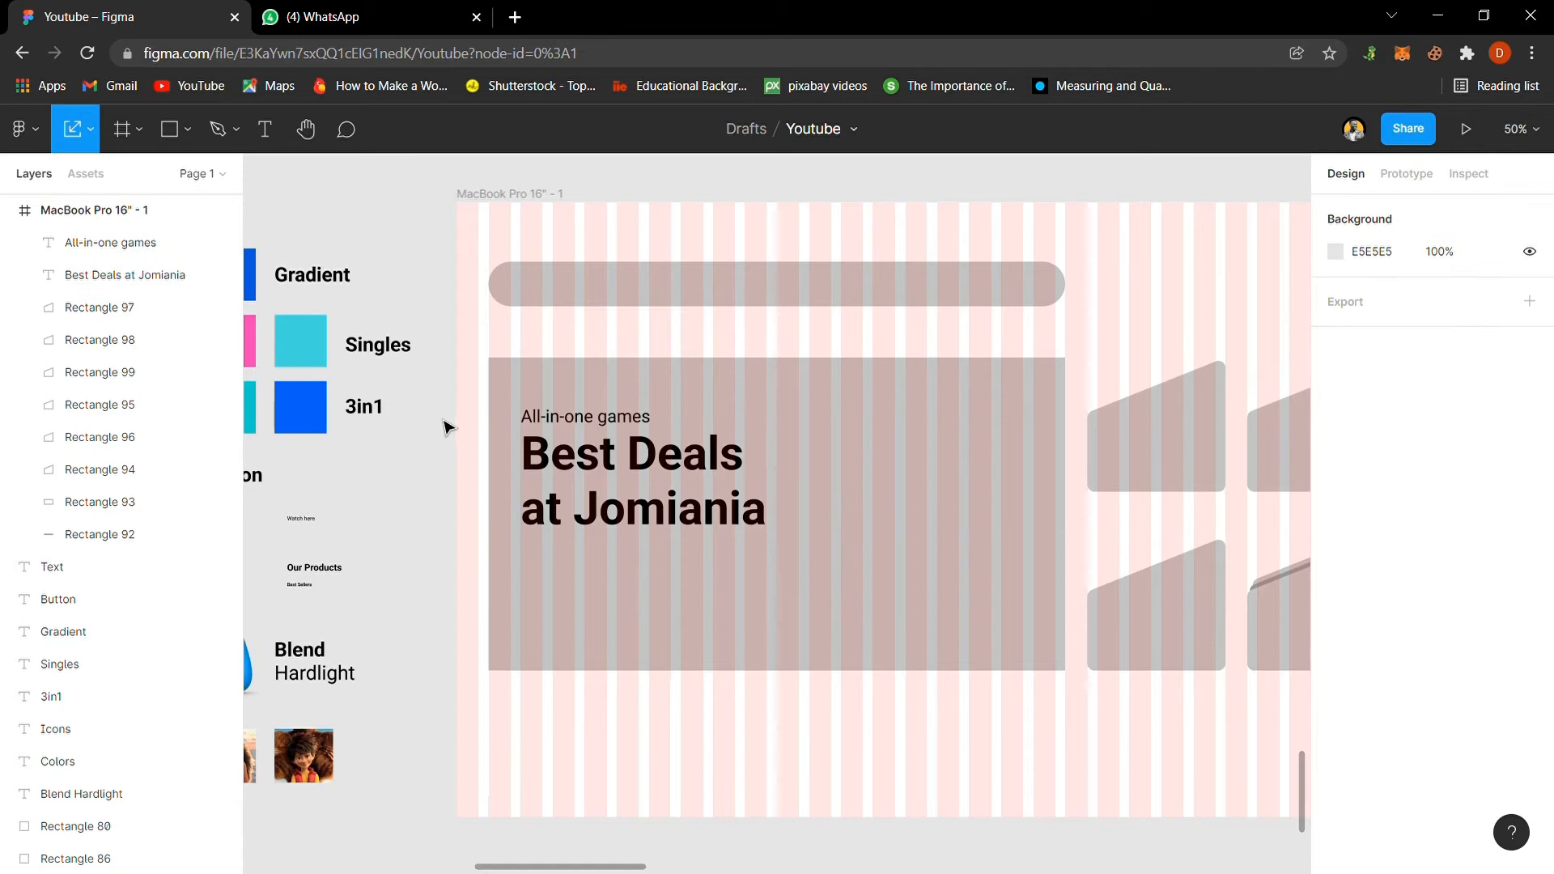
Step: Duplicate the rounded search bar and move the copy straight down to Y 704, below the banner headline
{"action": "left_click", "coordinate": [170, 129]}
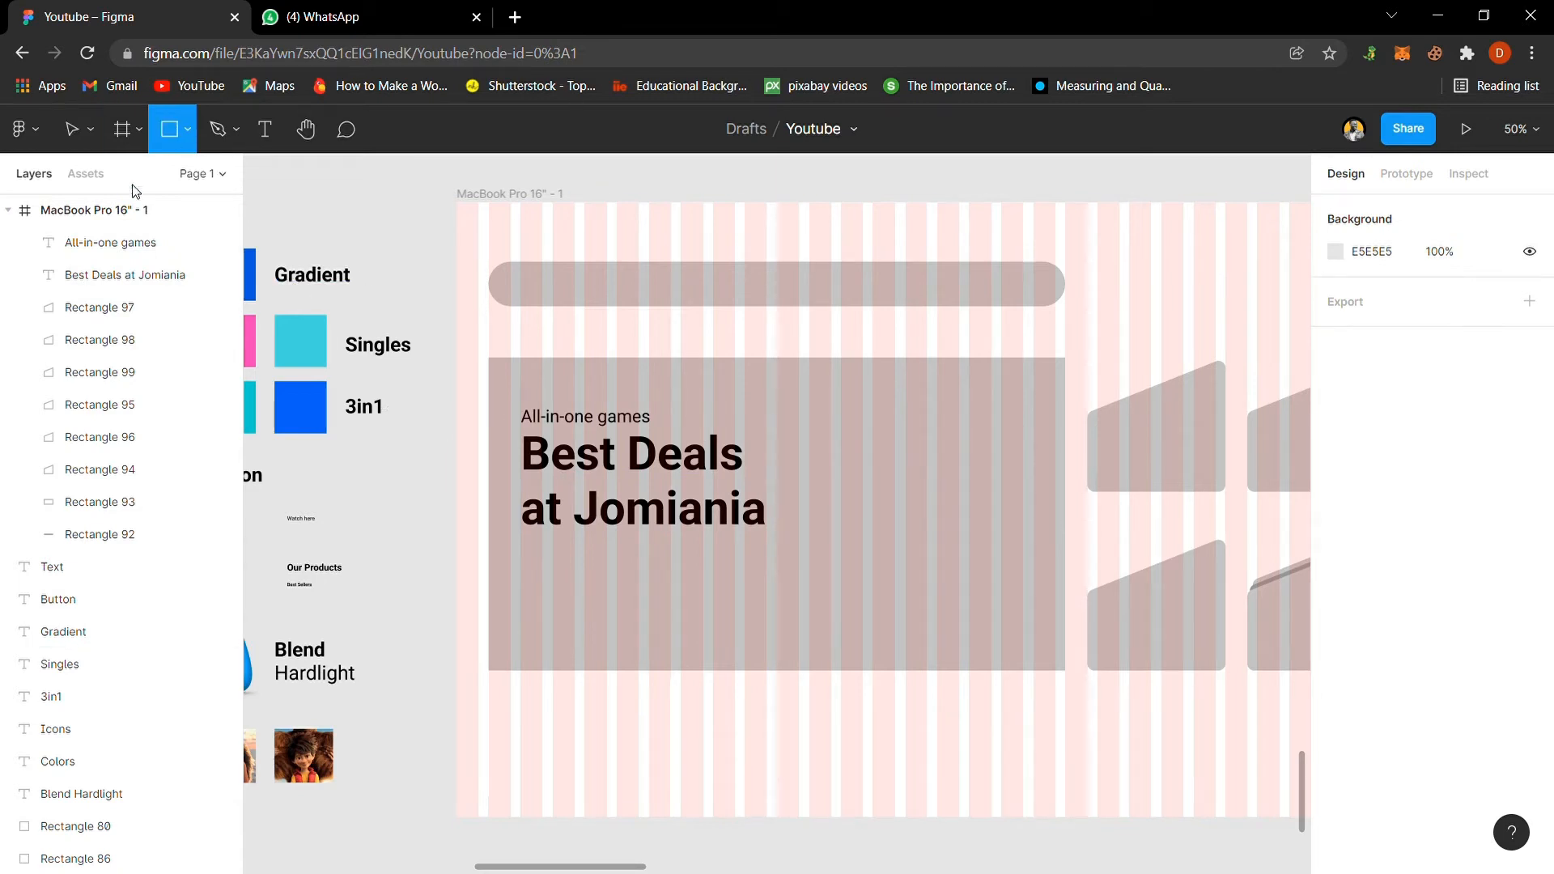
{"action": "left_click", "coordinate": [71, 129]}
{"action": "left_click", "coordinate": [769, 314]}
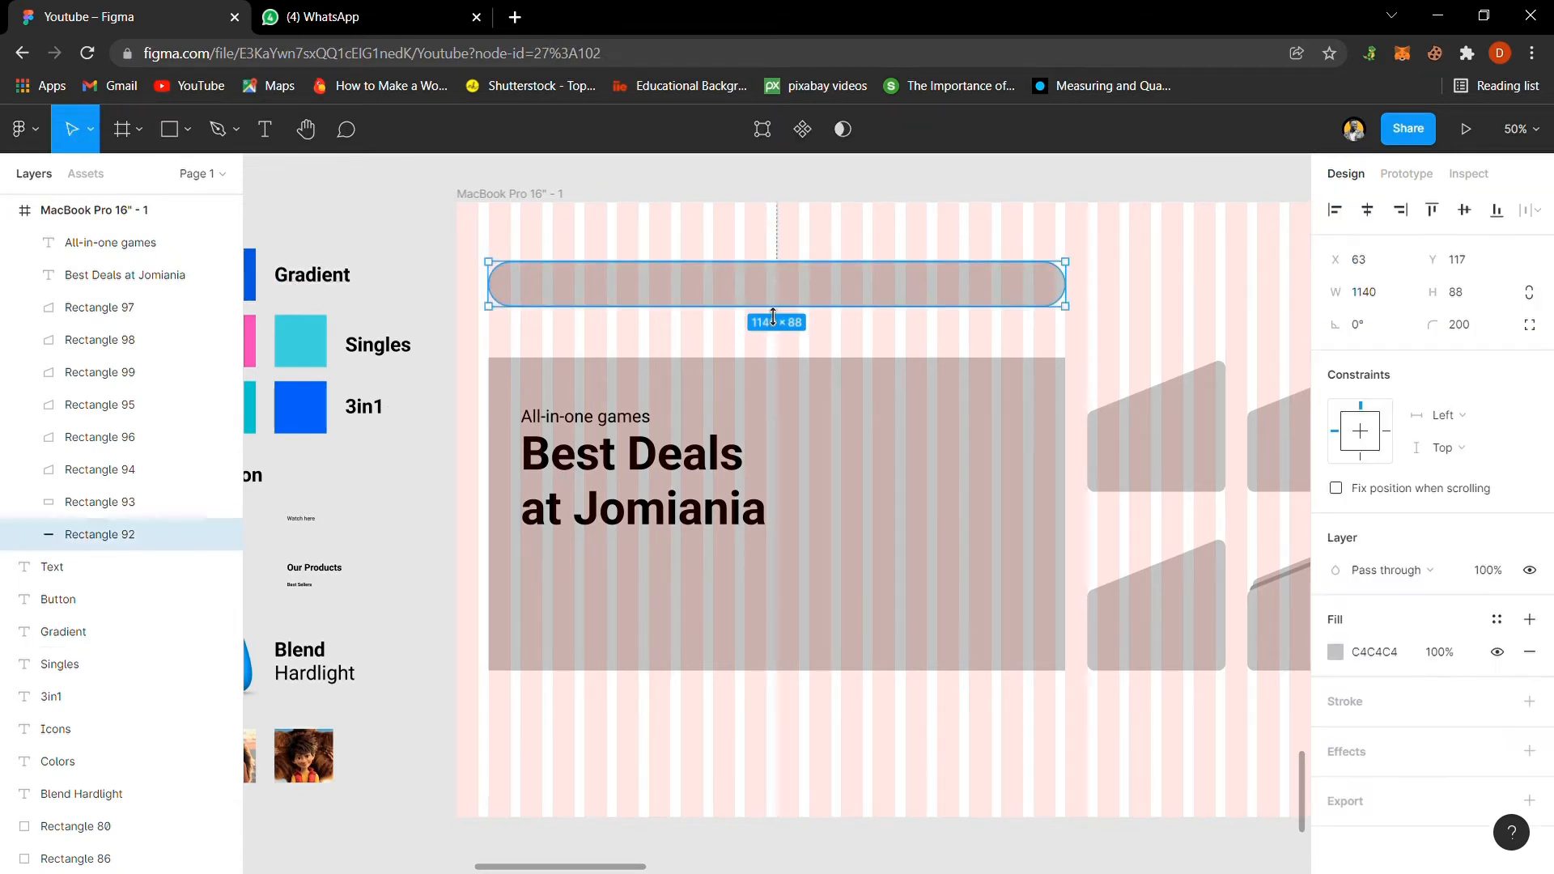
{"action": "key", "text": "ctrl+d"}
{"action": "left_click_drag", "start_coordinate": [798, 290], "coordinate": [812, 580]}
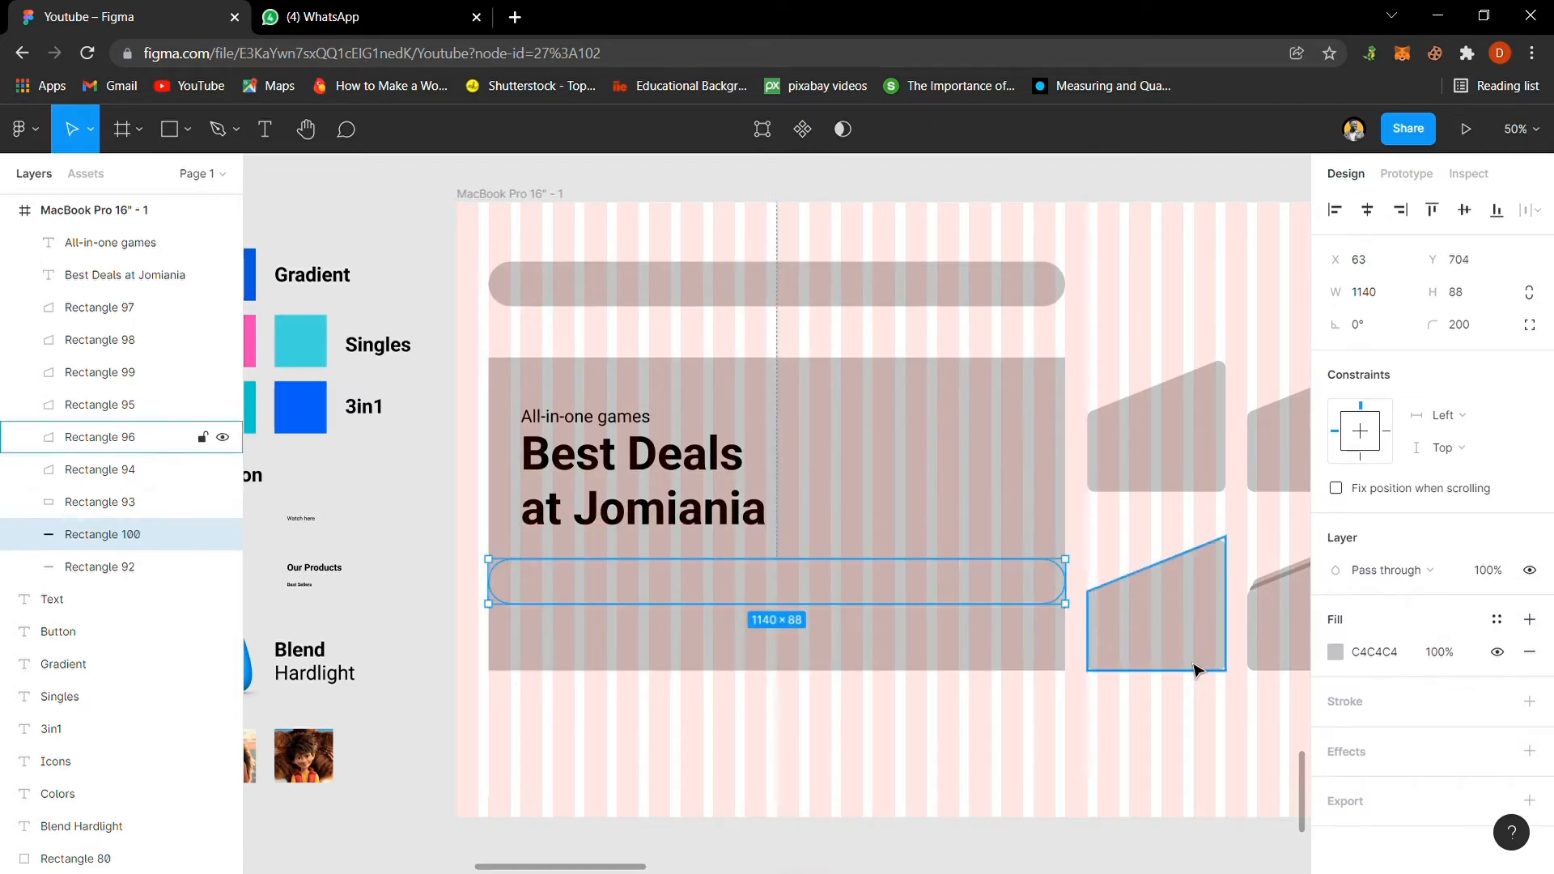
Step: Fill the copied bar with dark grey 3C3C3C and bring it forward above the banner rectangle
{"action": "left_click", "coordinate": [1337, 654]}
{"action": "left_click_drag", "start_coordinate": [1101, 519], "coordinate": [1062, 553]}
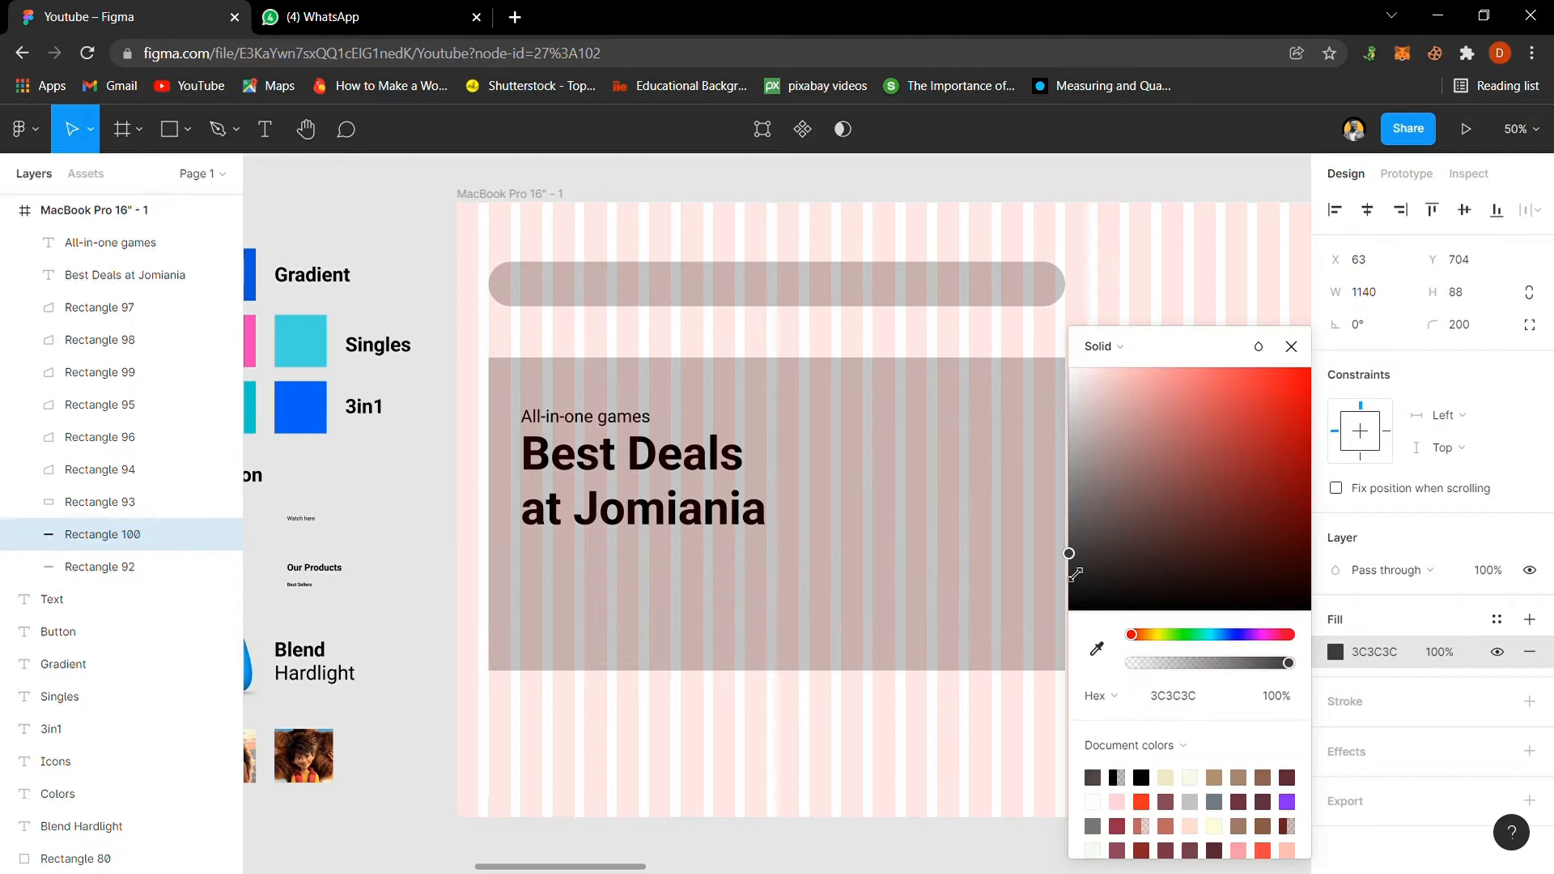
{"action": "left_click", "coordinate": [1287, 351]}
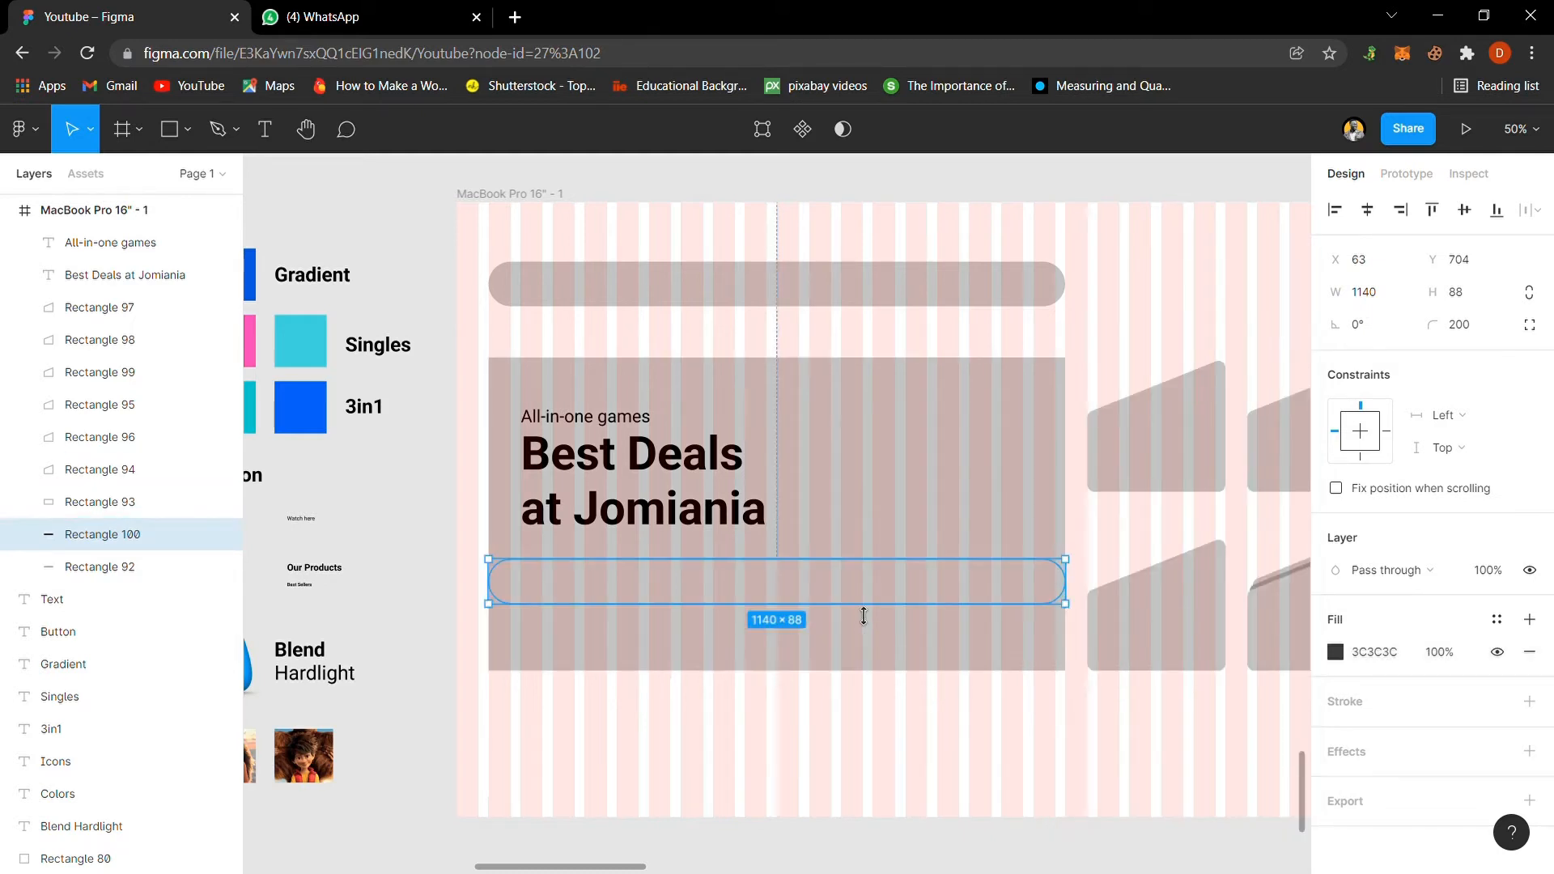
{"action": "key", "text": "ctrl+bracketright"}
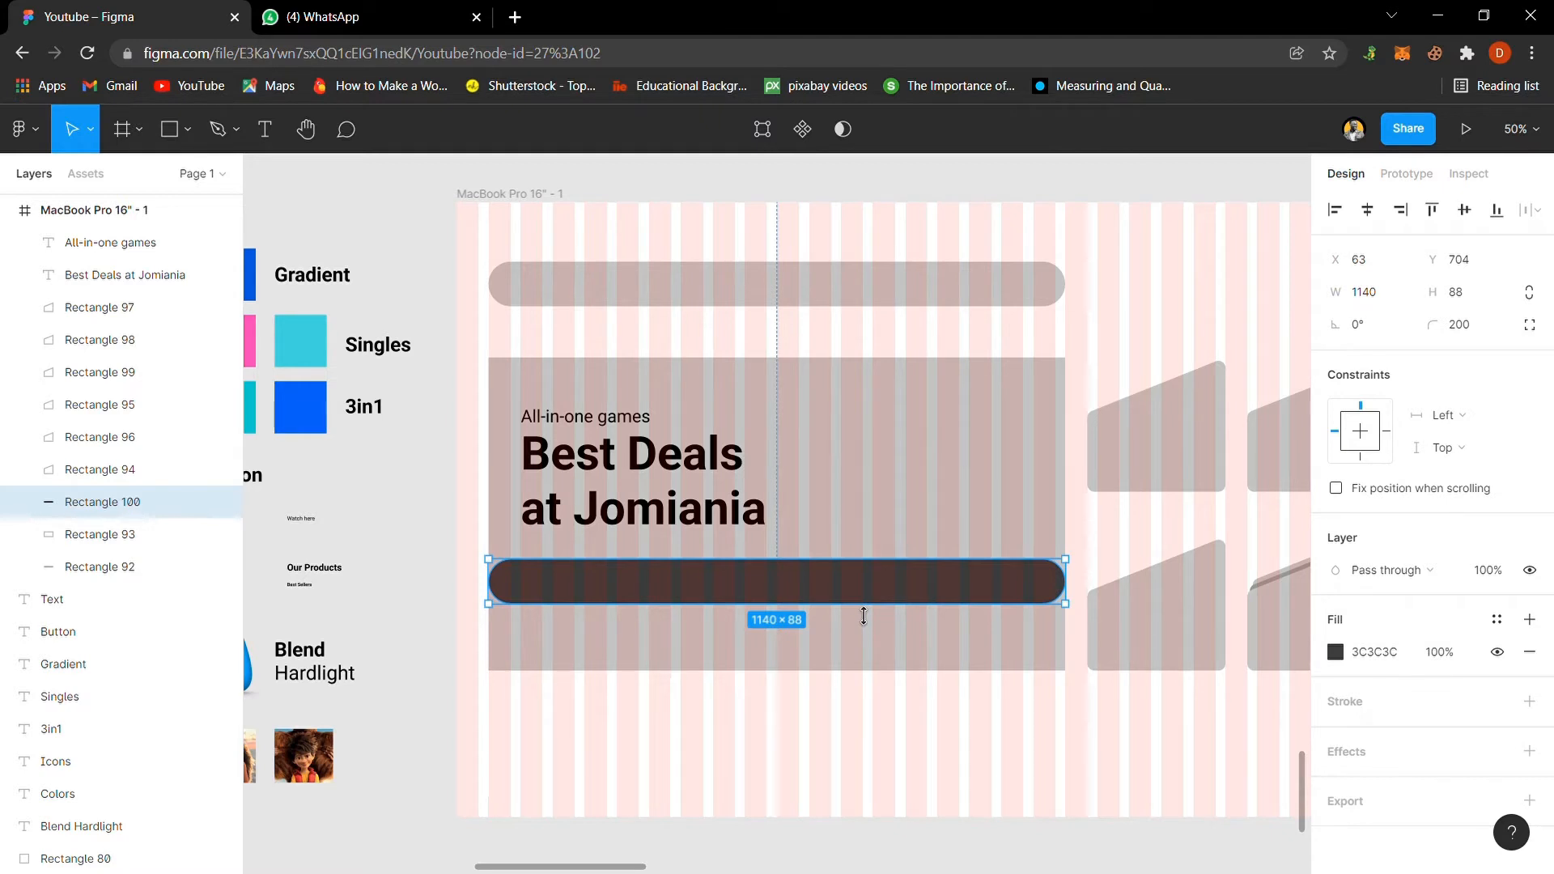
{"action": "right_click", "coordinate": [862, 579]}
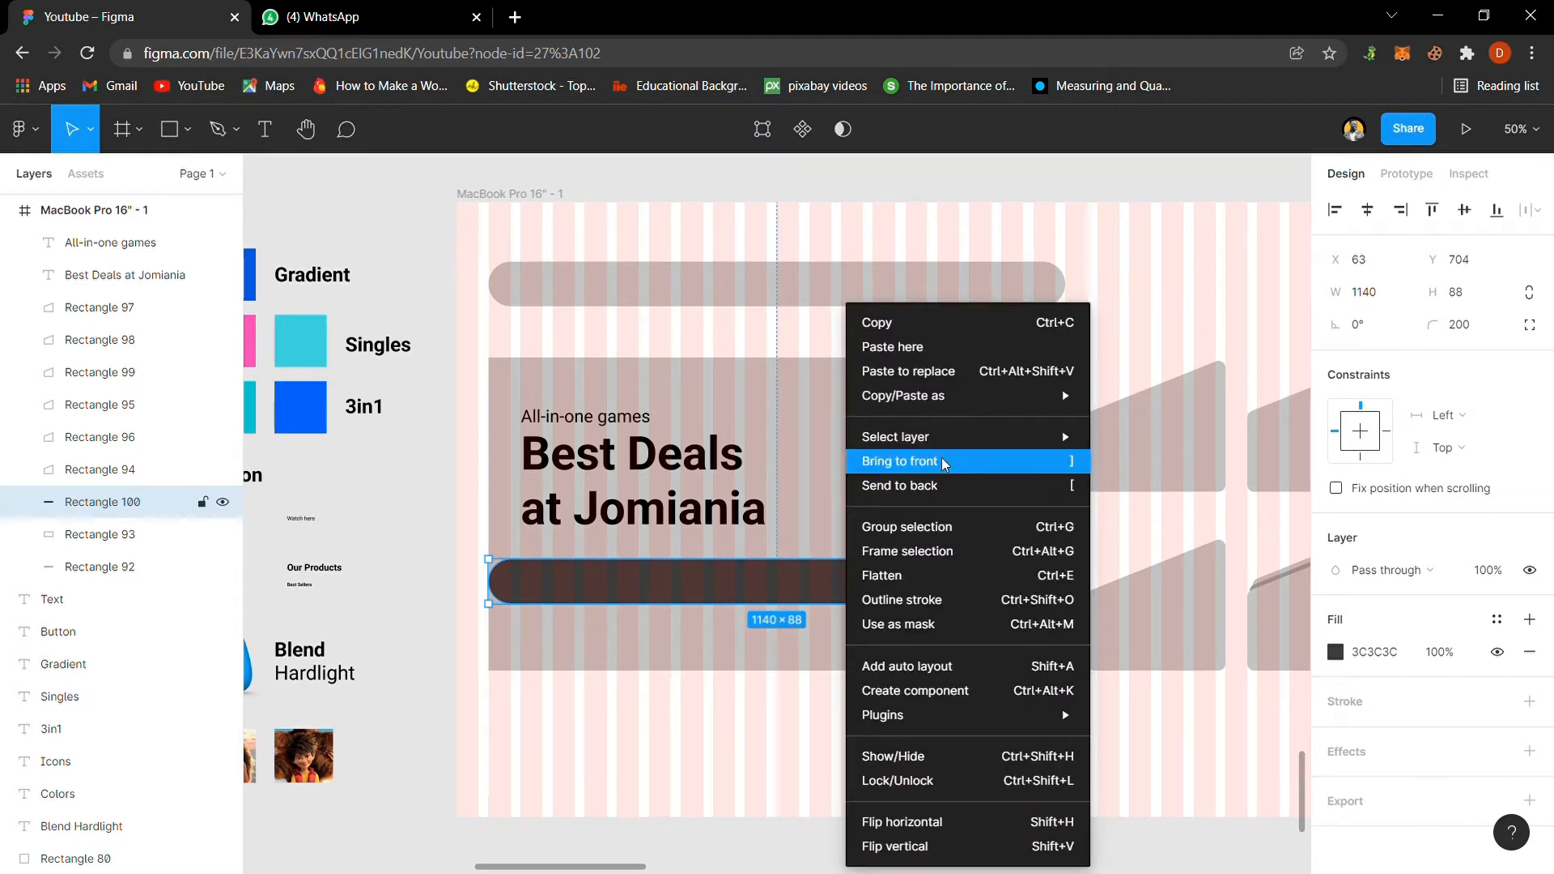
{"action": "left_click", "coordinate": [669, 596]}
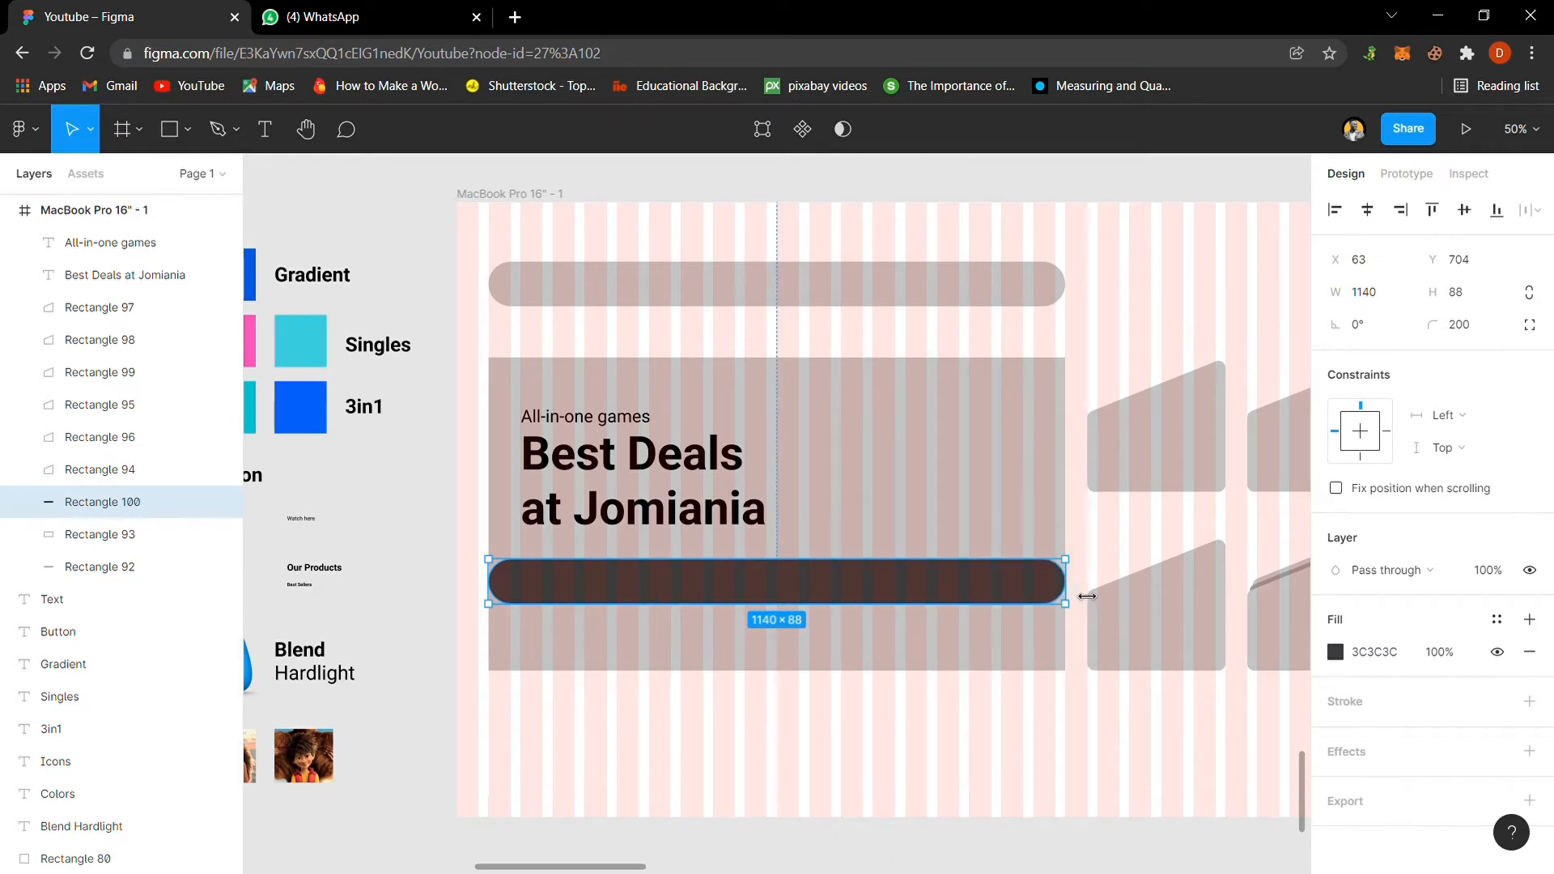
Step: Narrow the dark bar from both ends to 485 wide at X 127, matching the headline's edges
{"action": "left_click_drag", "start_coordinate": [1082, 598], "coordinate": [781, 599]}
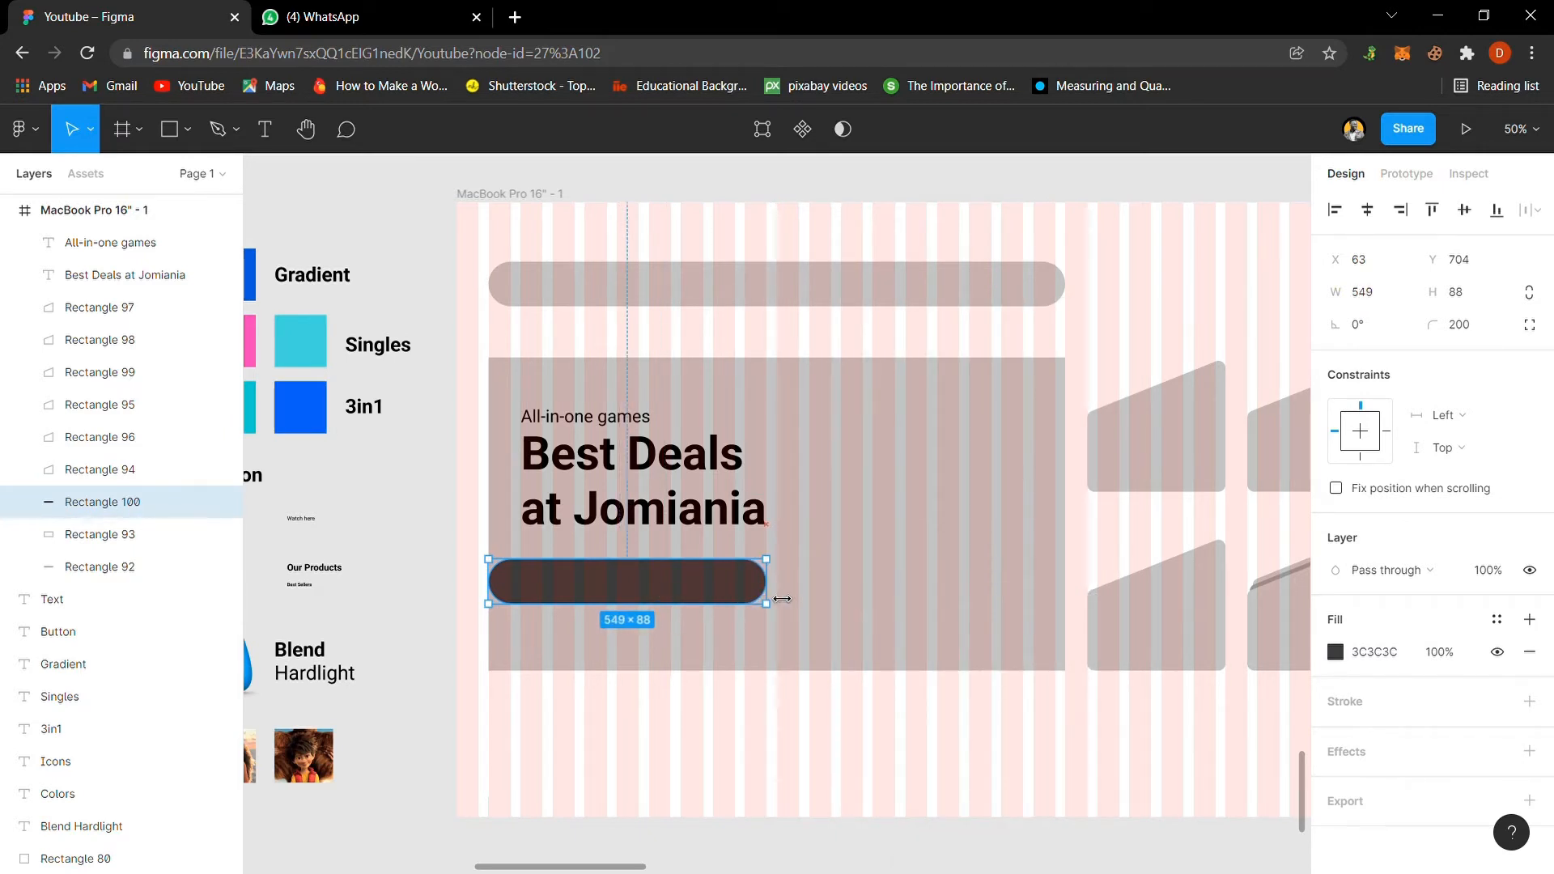
{"action": "left_click_drag", "start_coordinate": [489, 602], "coordinate": [532, 603]}
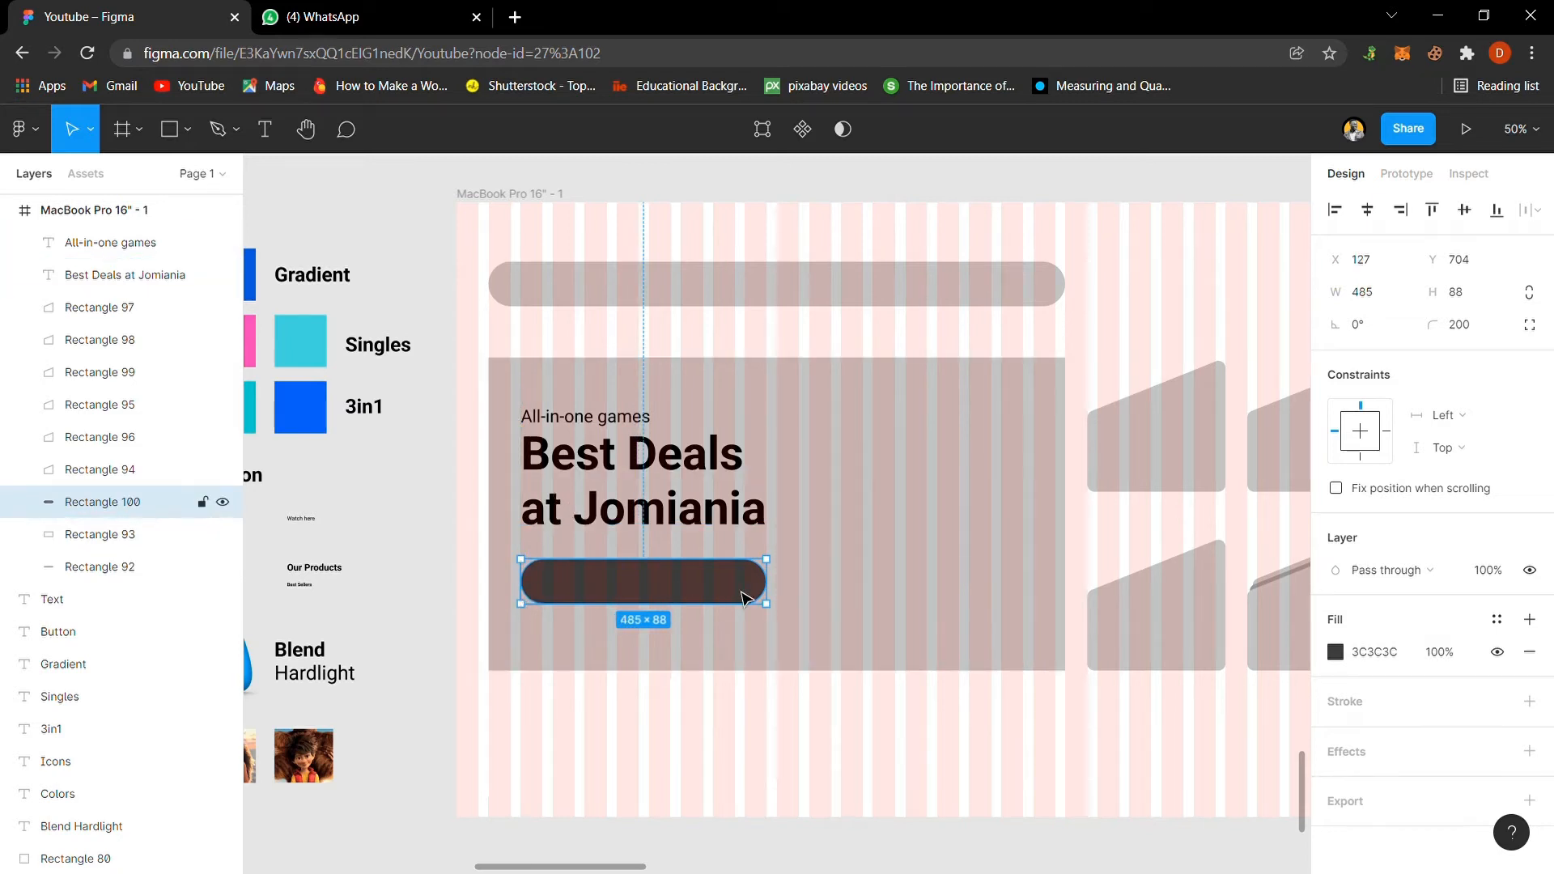
Step: Move the small "Watch here" text onto the dark bar below the headline and colour it white FFFFFF
{"action": "left_click", "coordinate": [793, 600]}
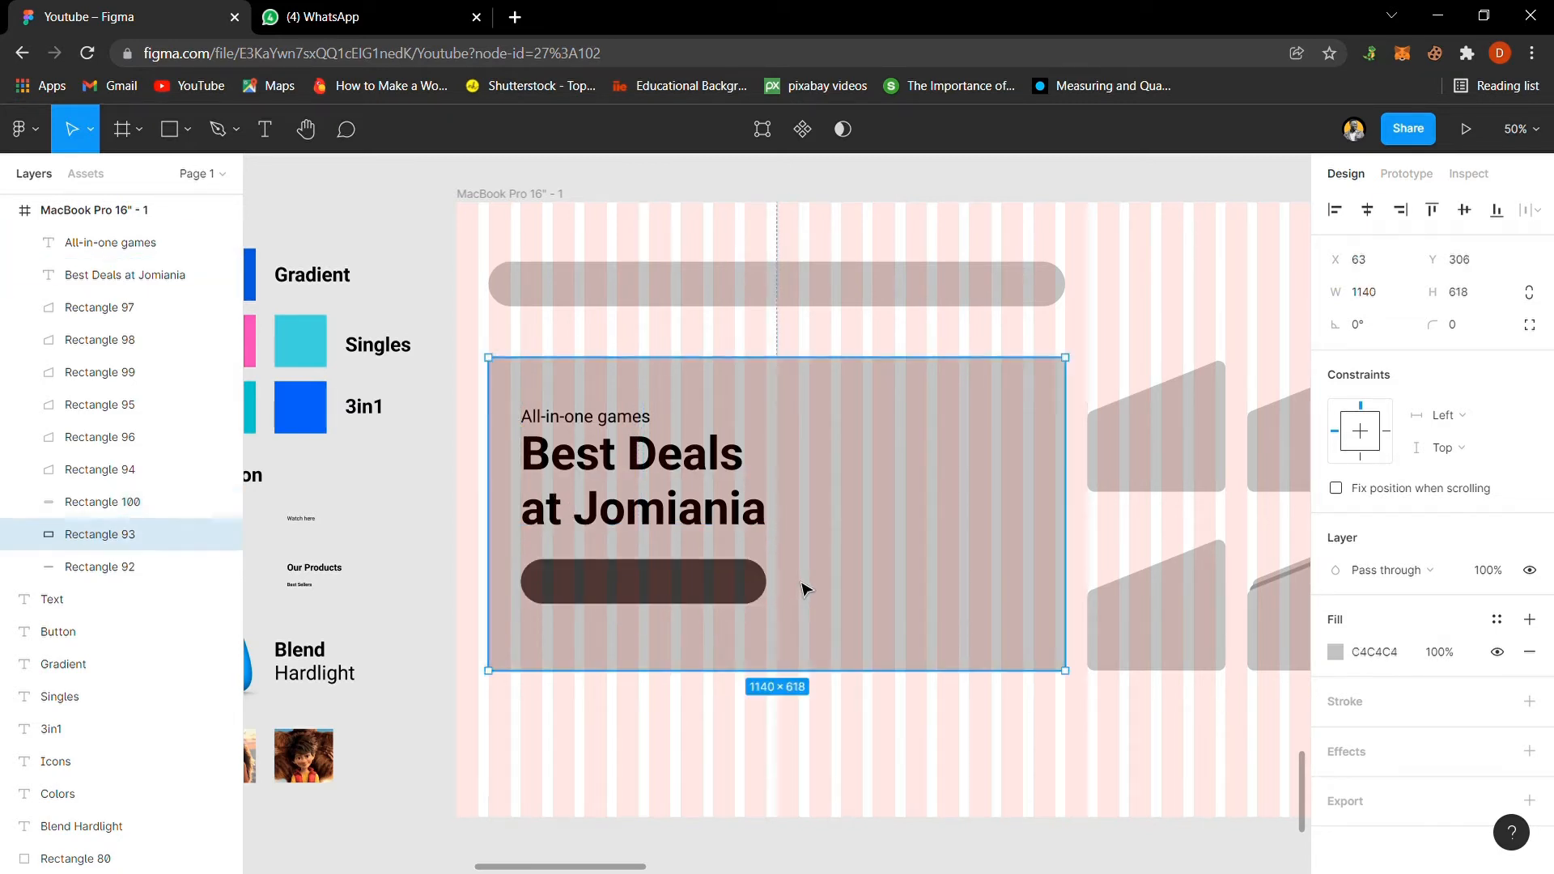
{"action": "left_click", "coordinate": [312, 524]}
{"action": "left_click_drag", "start_coordinate": [314, 527], "coordinate": [652, 591]}
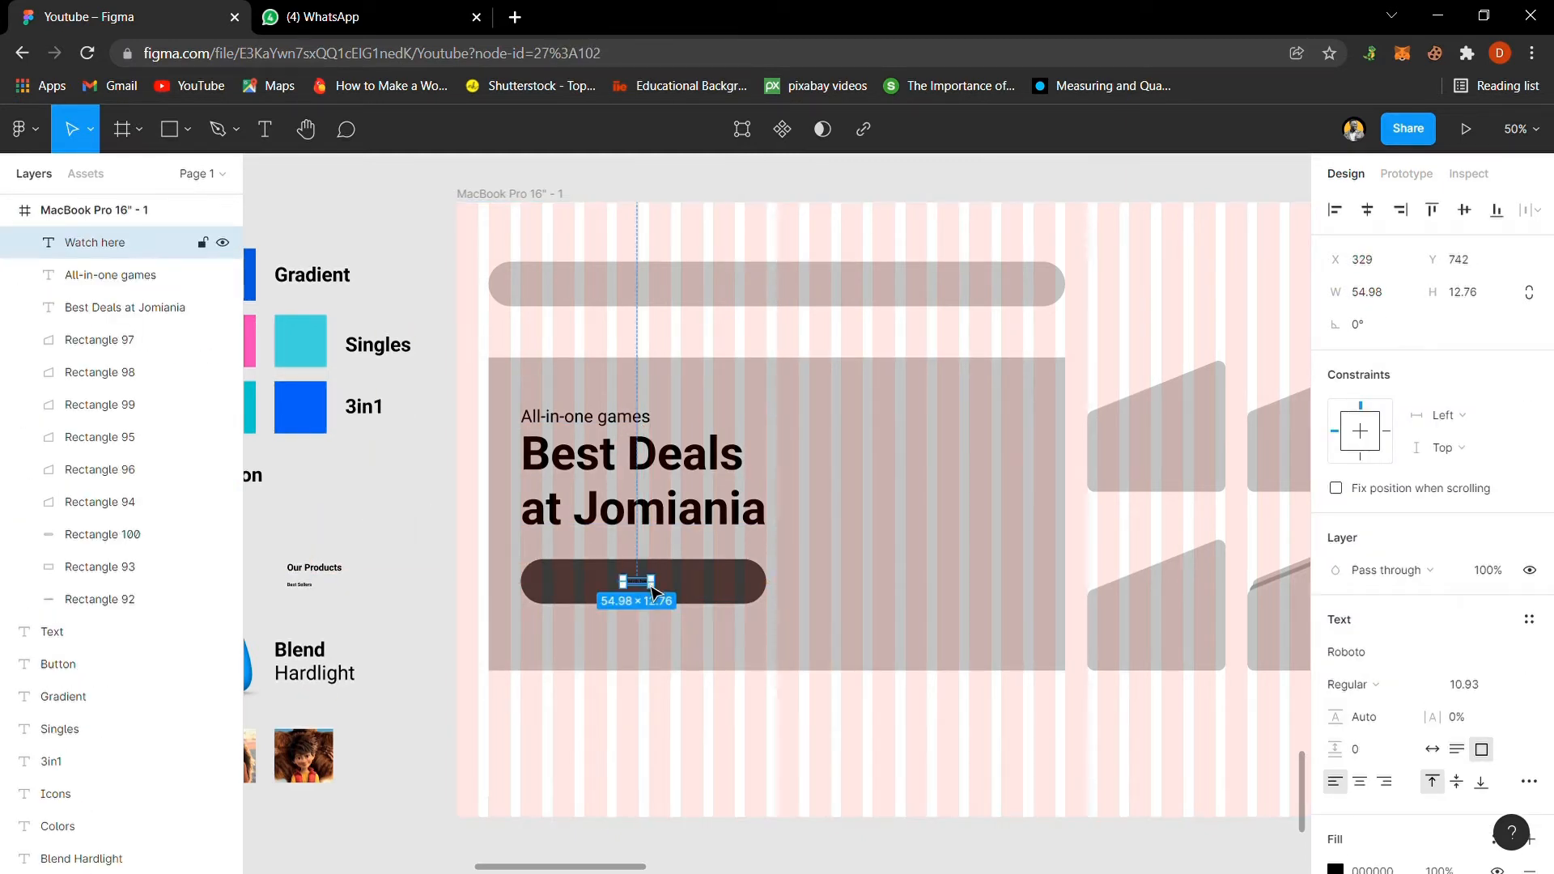
{"action": "key", "text": "i"}
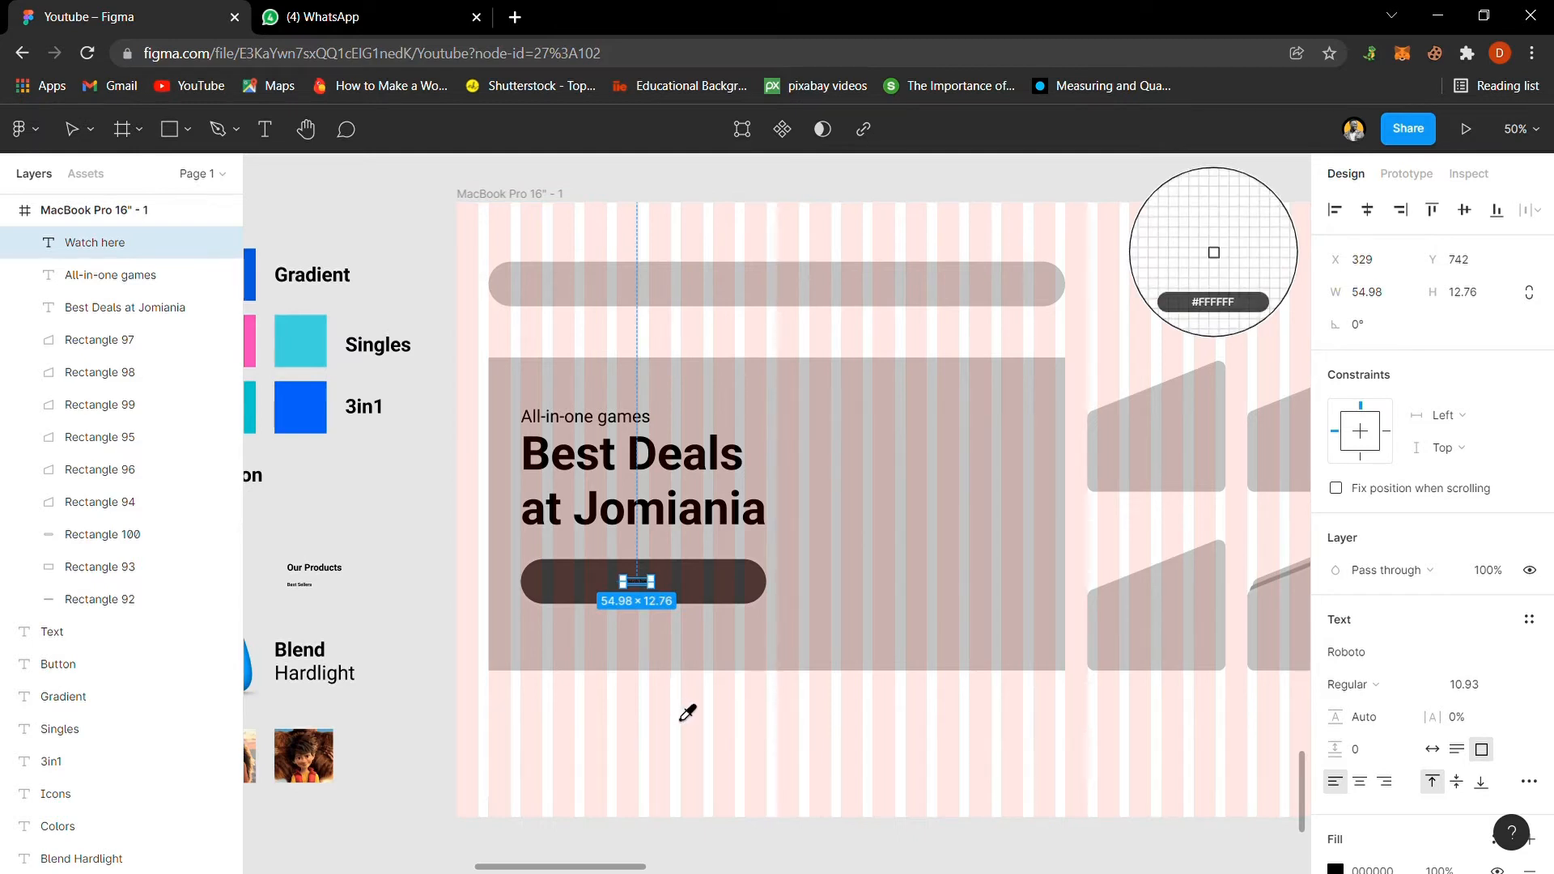
{"action": "left_click", "coordinate": [688, 712]}
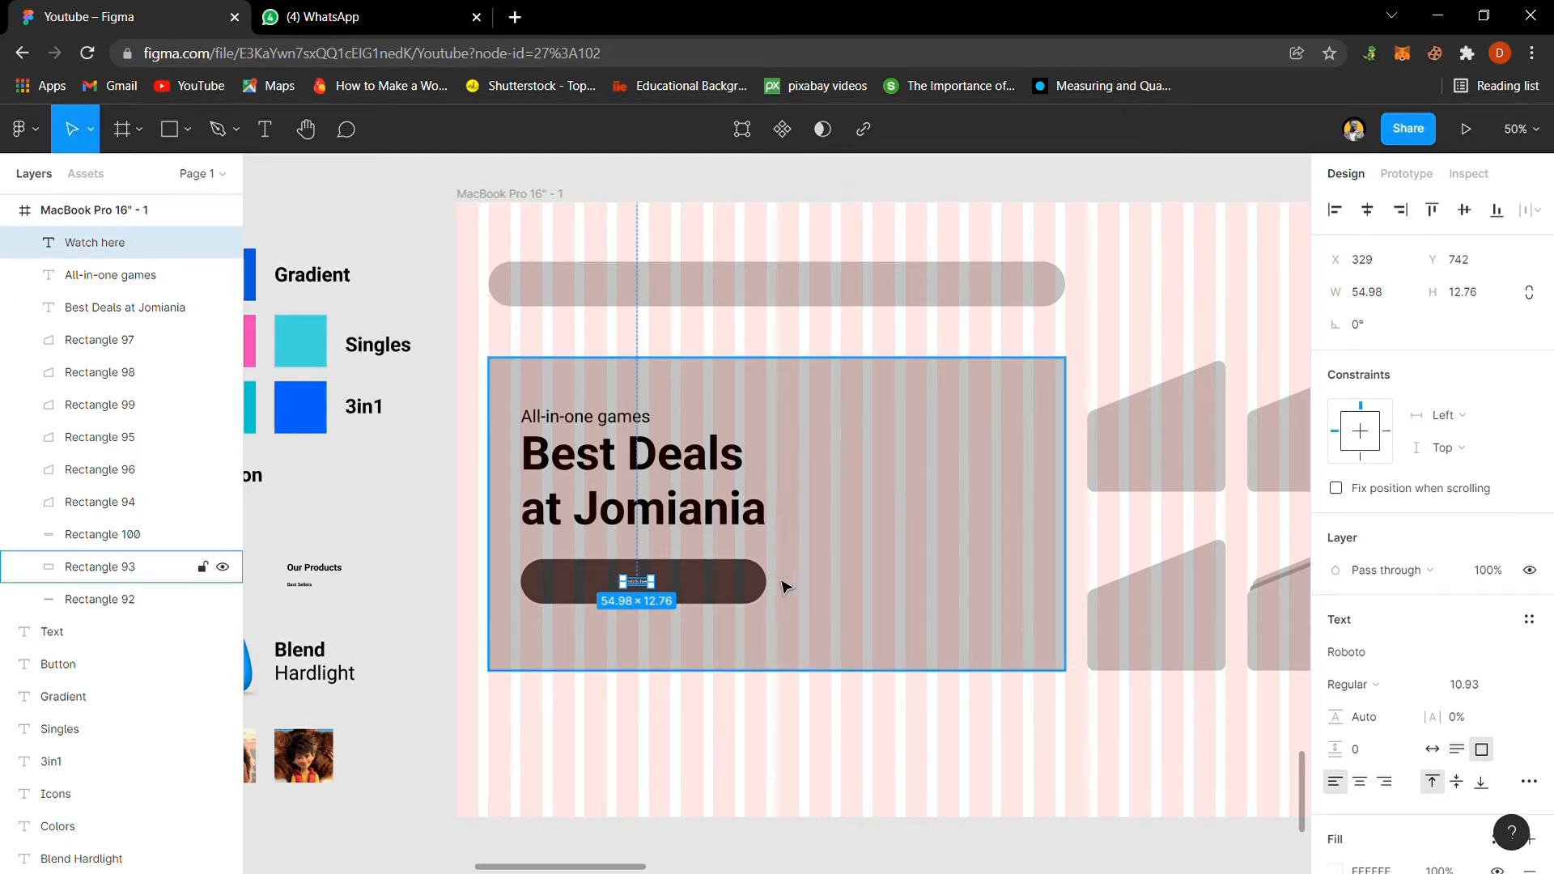
Step: Scale the "Watch here" label up to 179 × 41.54 and place it at X 230, Y 727.31 inside the bar
{"action": "key", "text": "k"}
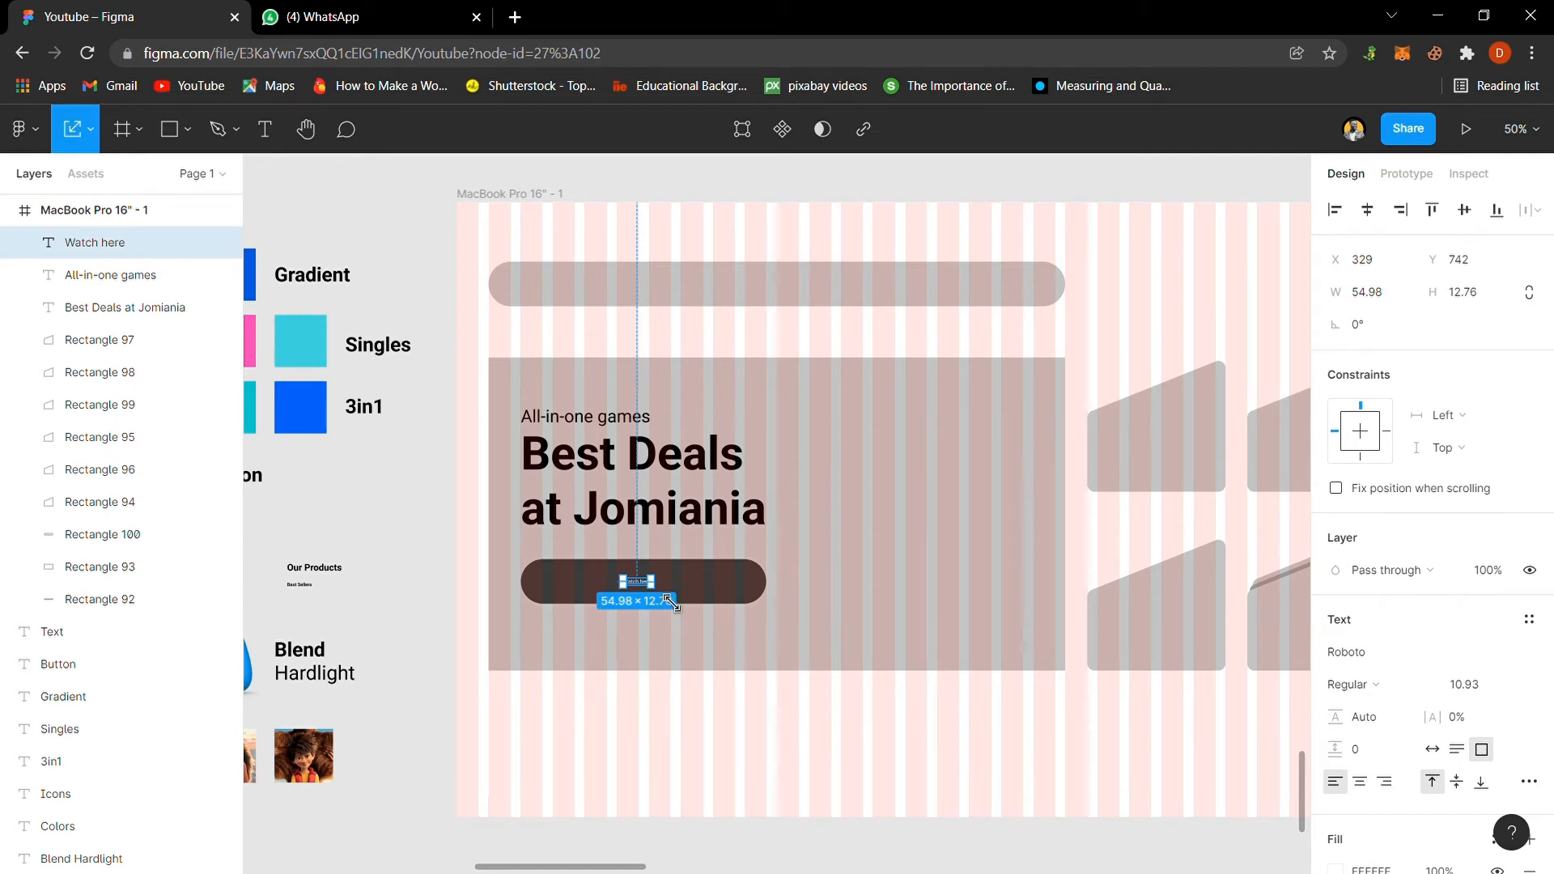
{"action": "mouse_move", "coordinate": [671, 599]}
{"action": "left_mouse_down"}
{"action": "mouse_move", "coordinate": [724, 596]}
{"action": "mouse_move", "coordinate": [595, 595]}
{"action": "mouse_move", "coordinate": [672, 594]}
{"action": "left_mouse_up"}
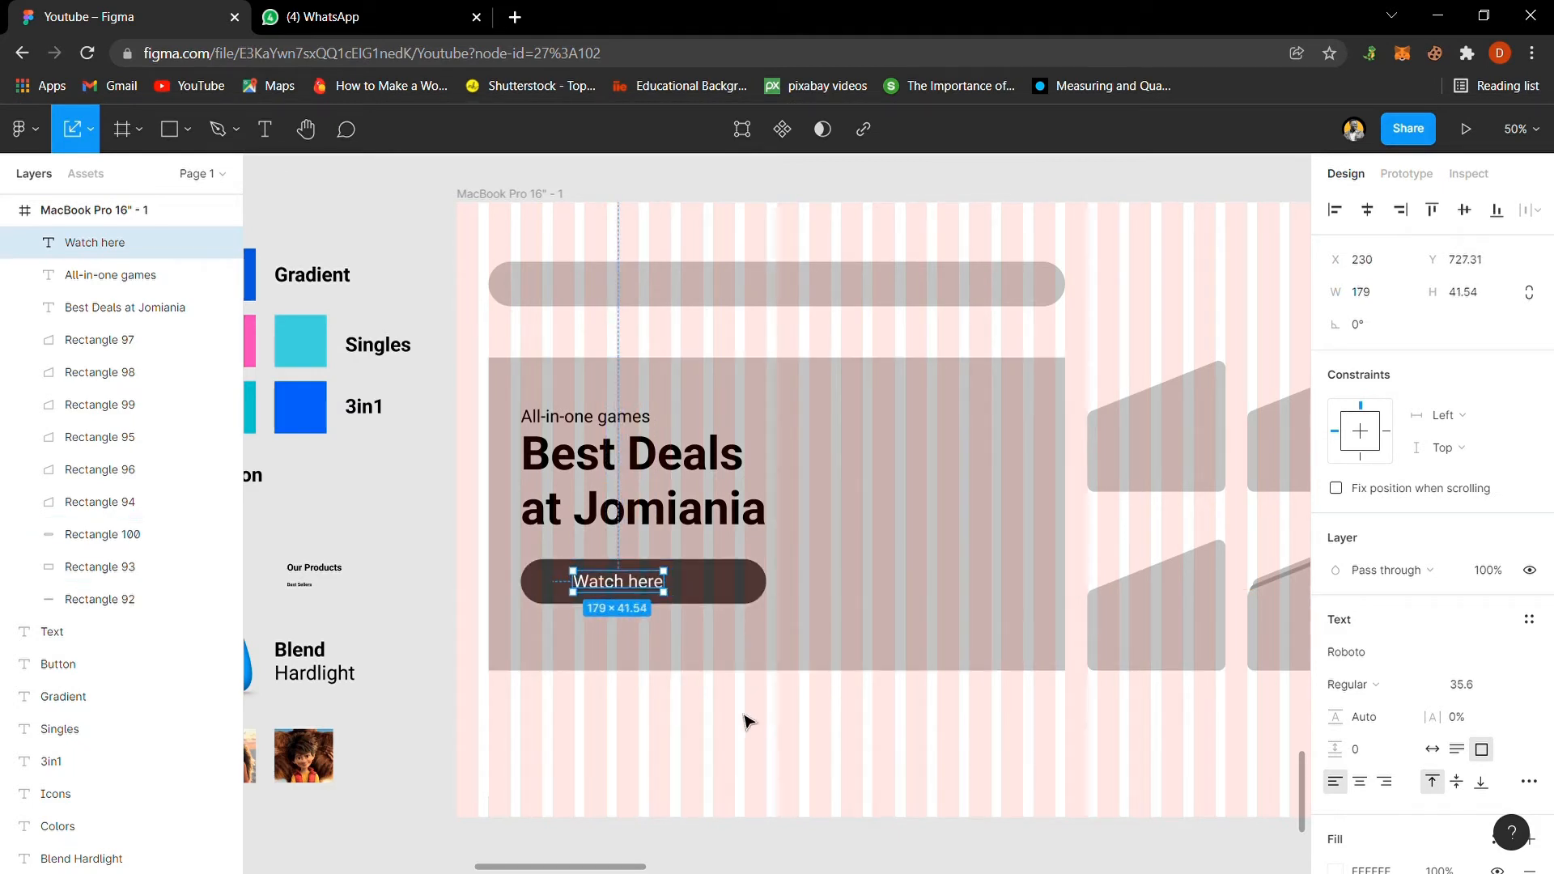
{"action": "left_click", "coordinate": [414, 607]}
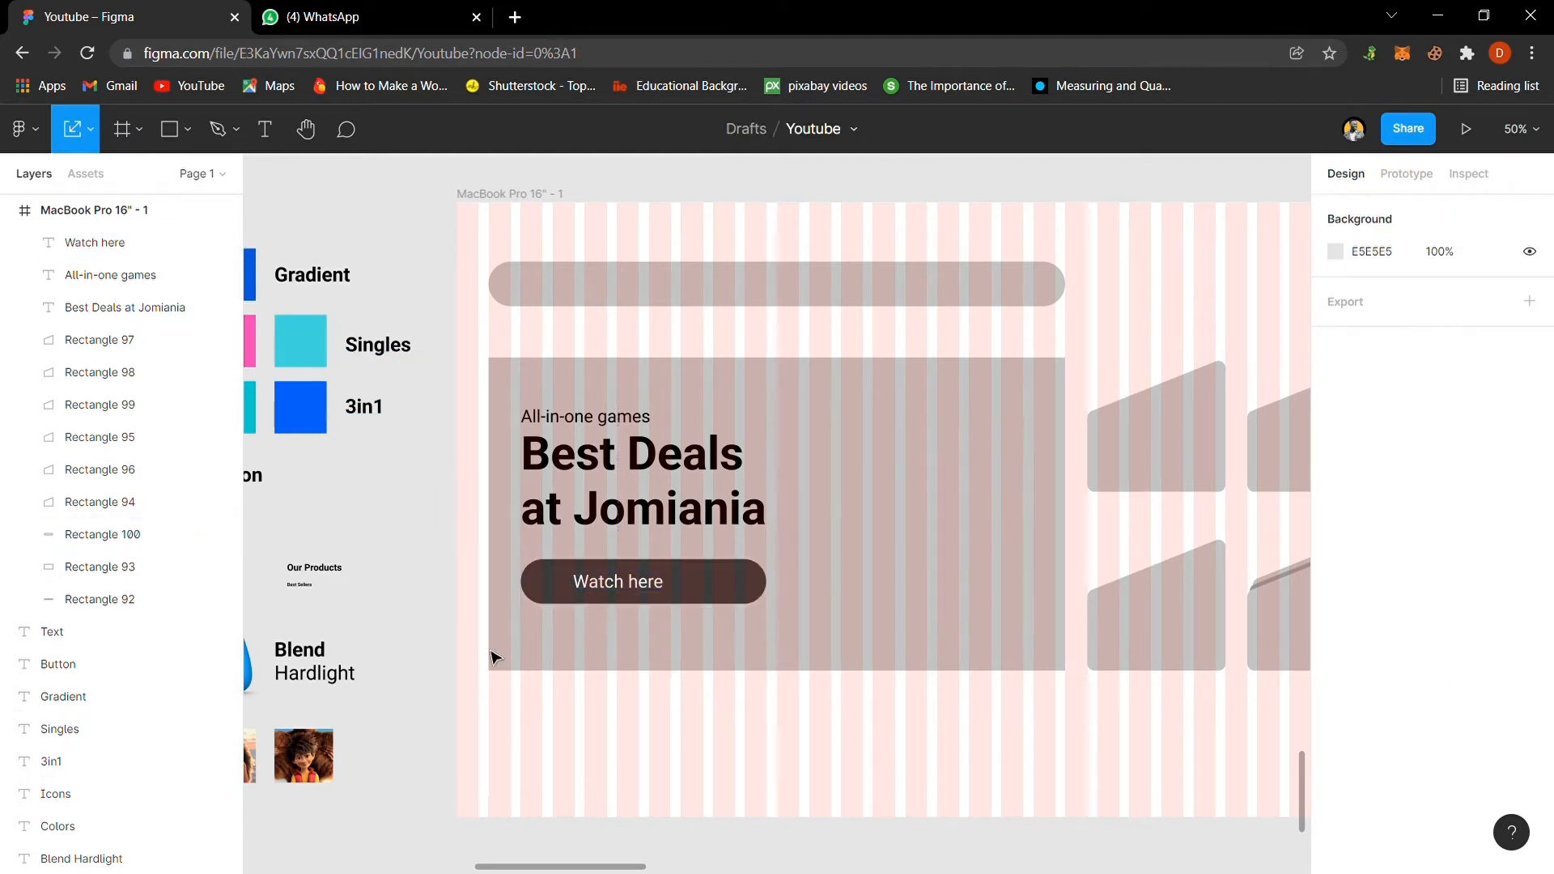
Step: Duplicate the red arrow icon and place the copy at X 460, Y 727 in the button, beside its label
{"action": "scroll", "coordinate": [460, 465], "scroll_direction": "left", "scroll_amount": 5}
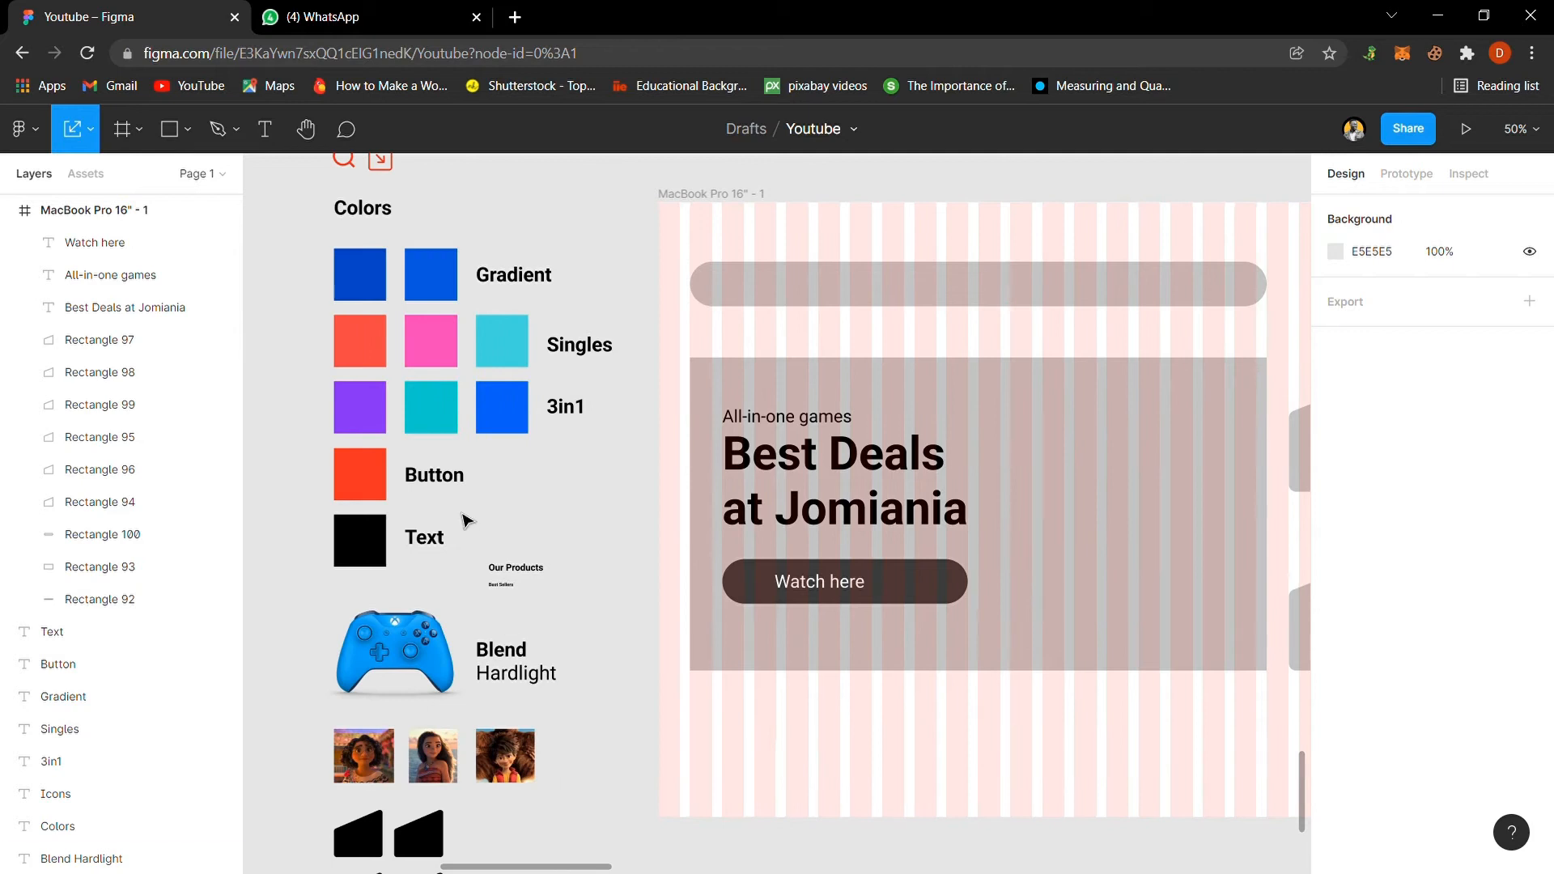
{"action": "left_click", "coordinate": [380, 181]}
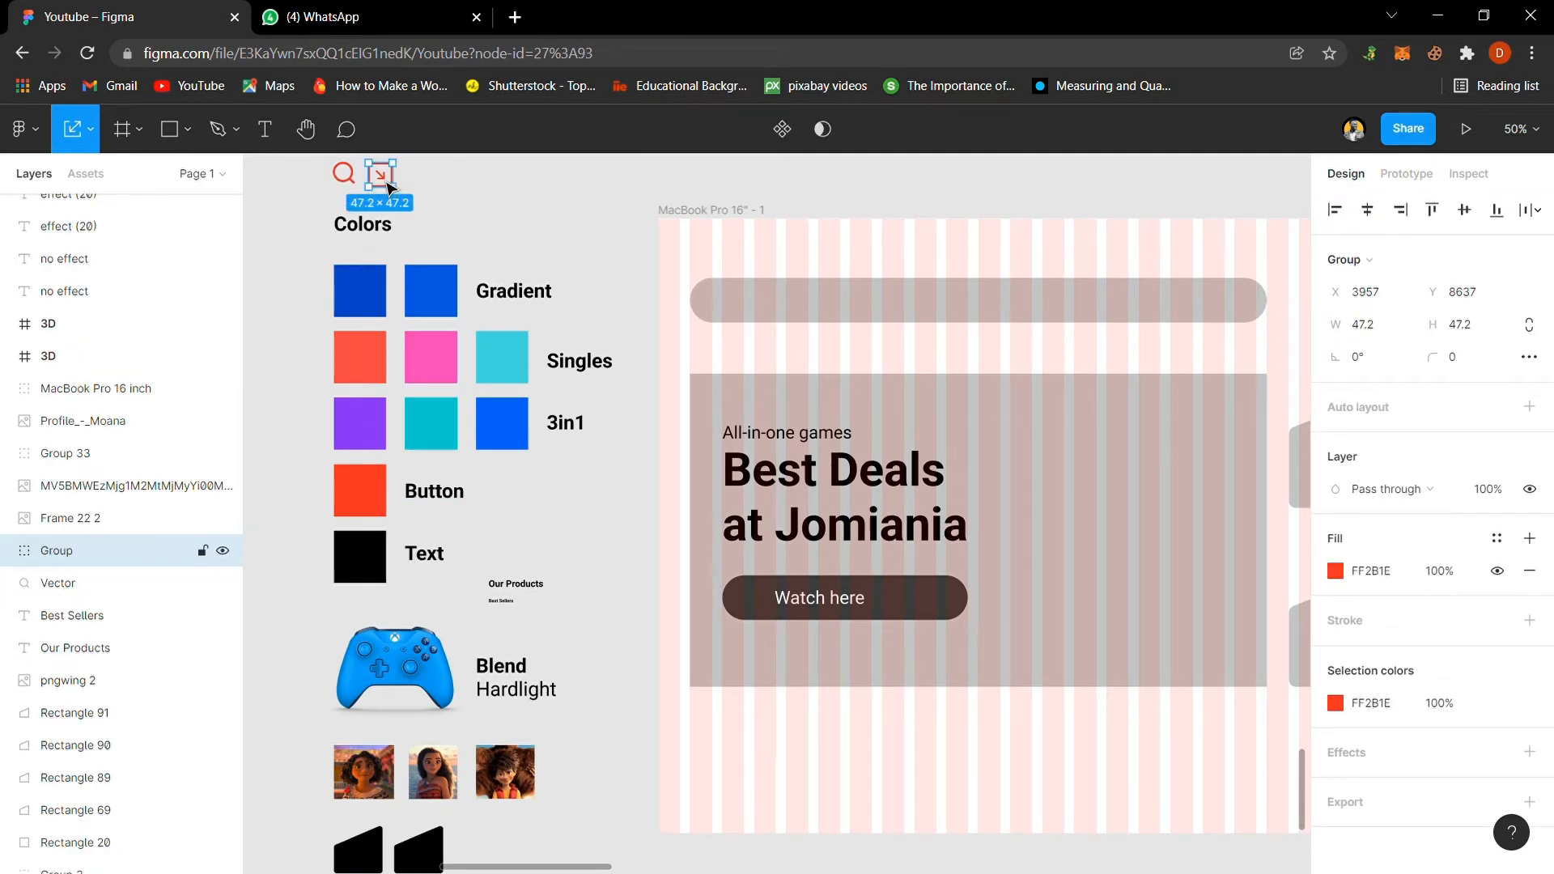
{"action": "key", "text": "ctrl+d"}
{"action": "scroll", "coordinate": [387, 194], "scroll_direction": "up", "scroll_amount": 1}
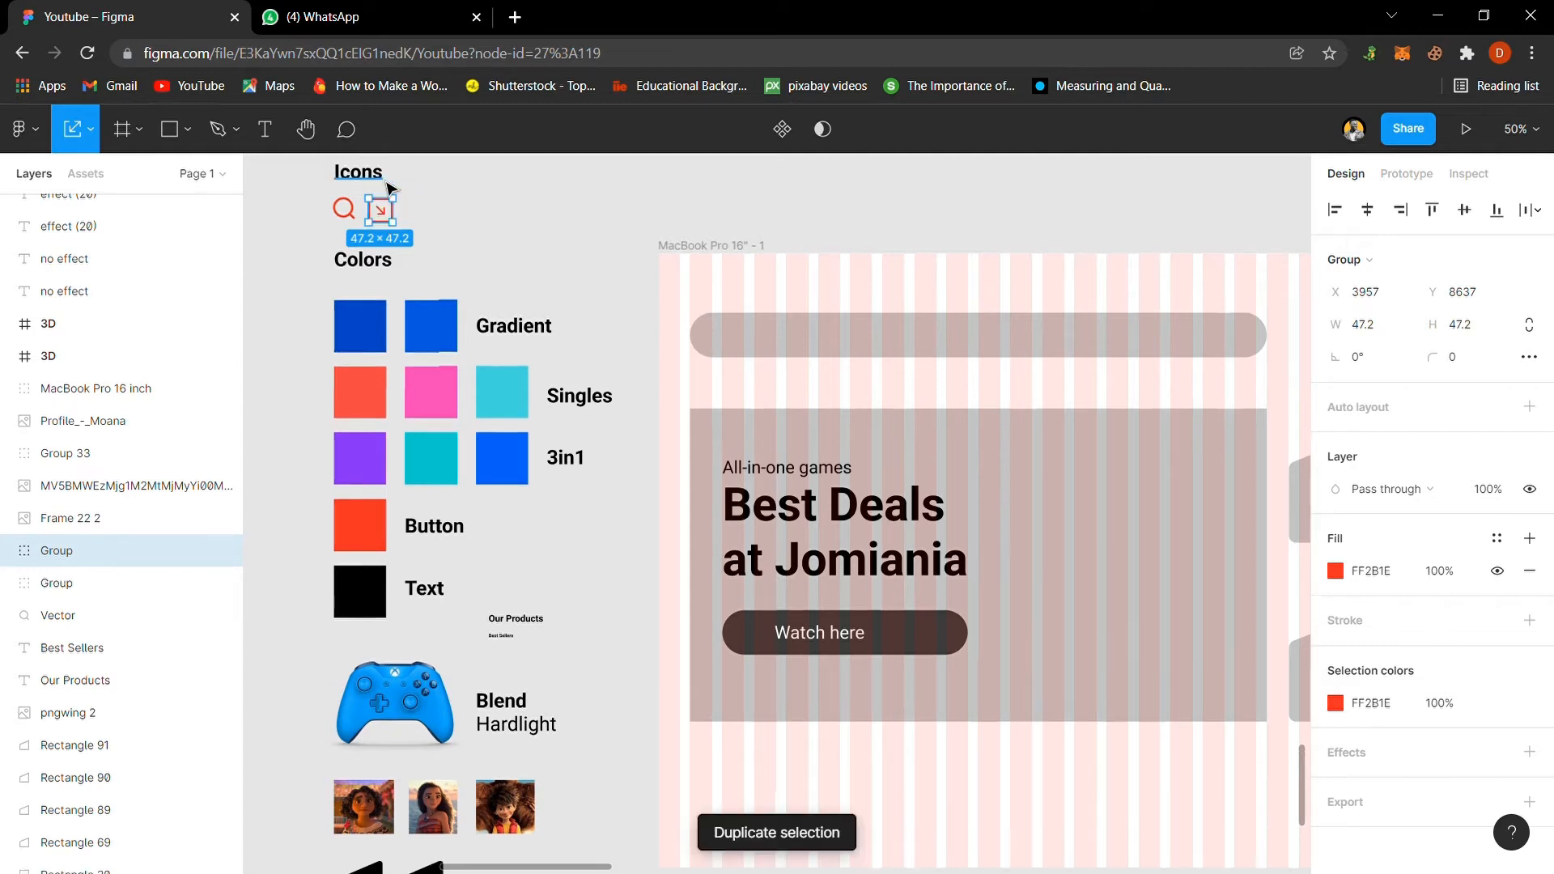
{"action": "left_click_drag", "start_coordinate": [385, 220], "coordinate": [907, 645]}
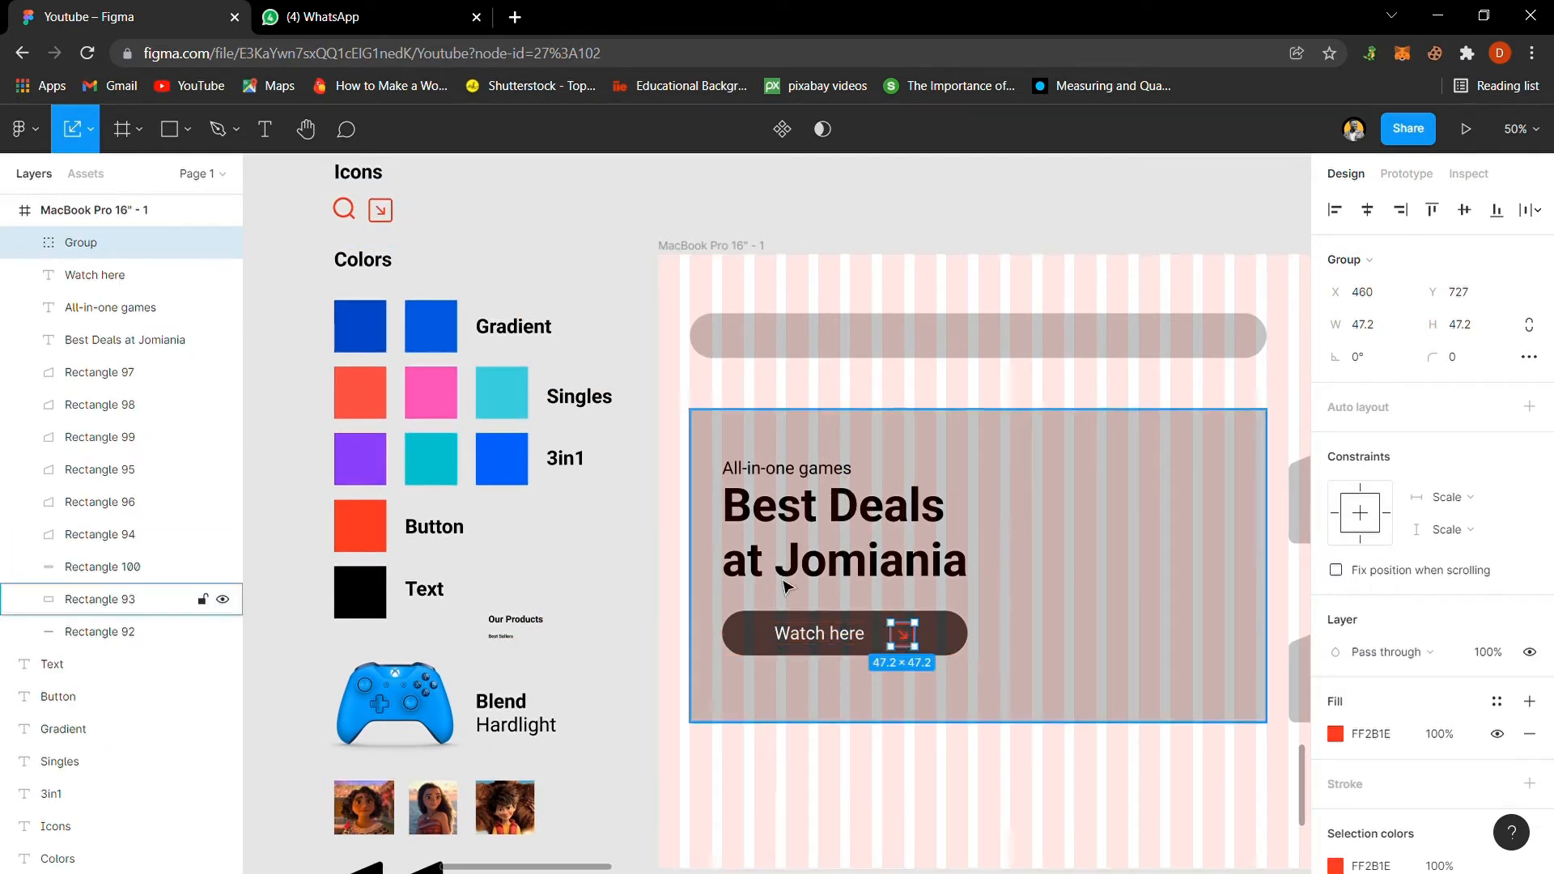
Step: Duplicate the red magnifier icon and place the copy at X 150, Y 141 near the start of the search bar
{"action": "left_click", "coordinate": [354, 224]}
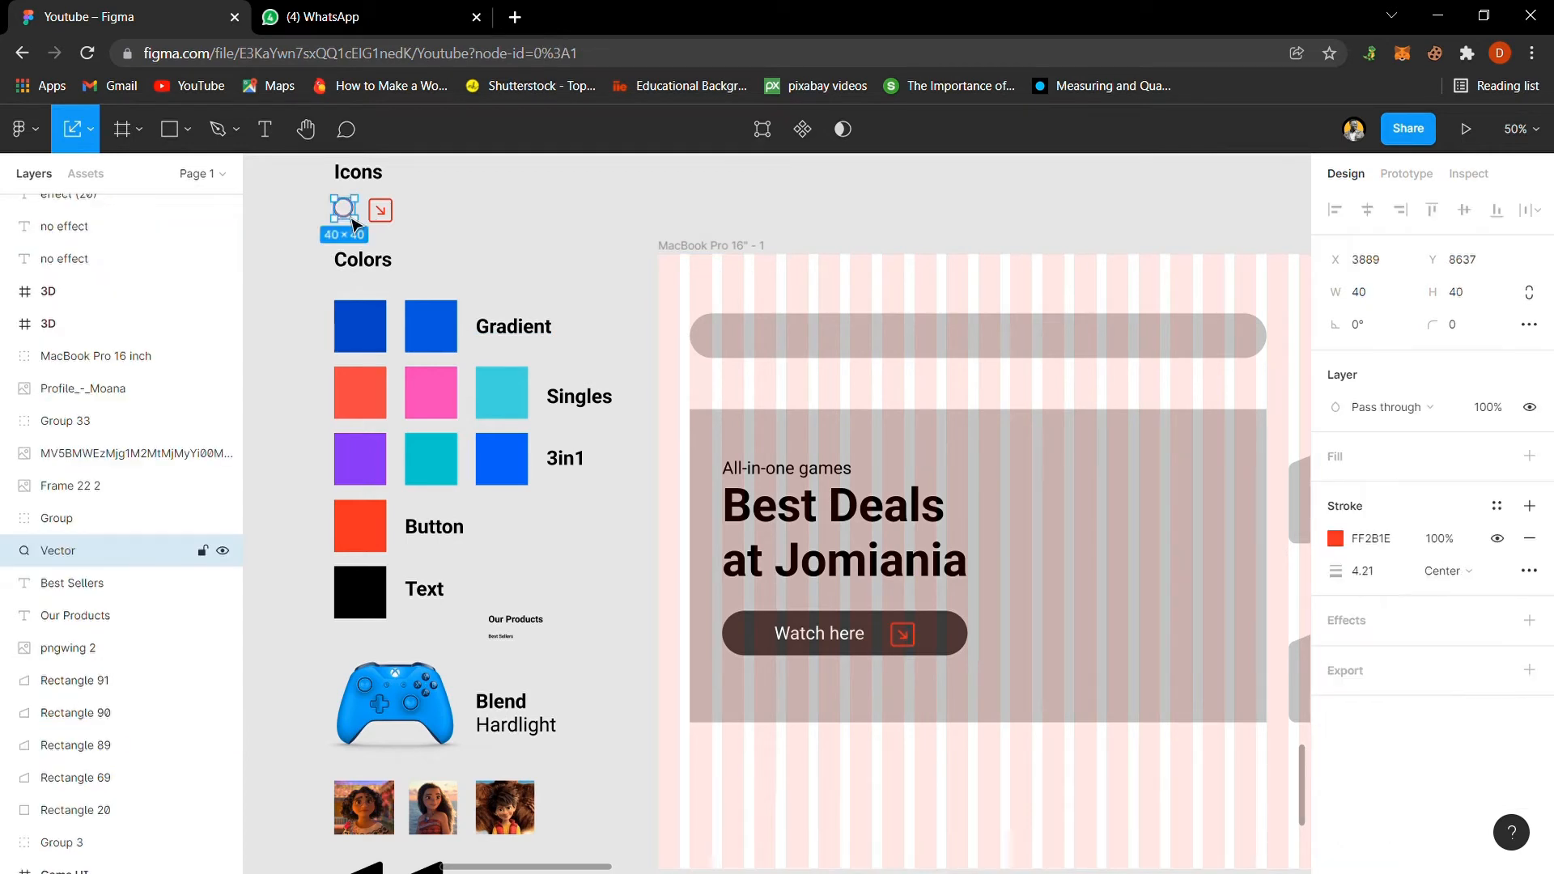
{"action": "key", "text": "ctrl+d"}
{"action": "left_click_drag", "start_coordinate": [348, 226], "coordinate": [752, 348]}
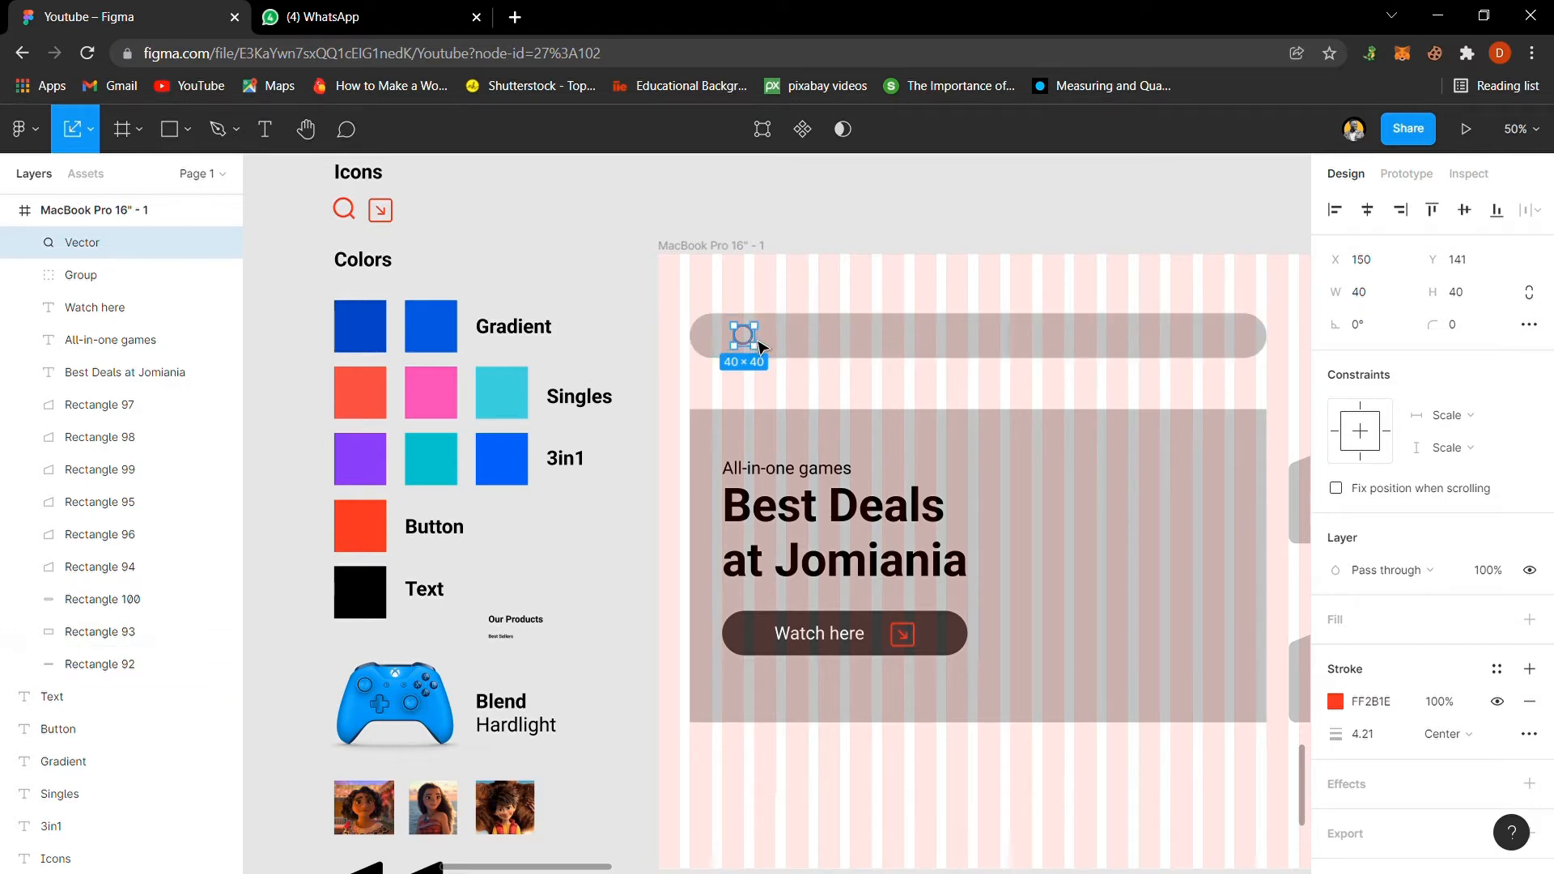
{"action": "left_click_drag", "start_coordinate": [752, 344], "coordinate": [759, 347]}
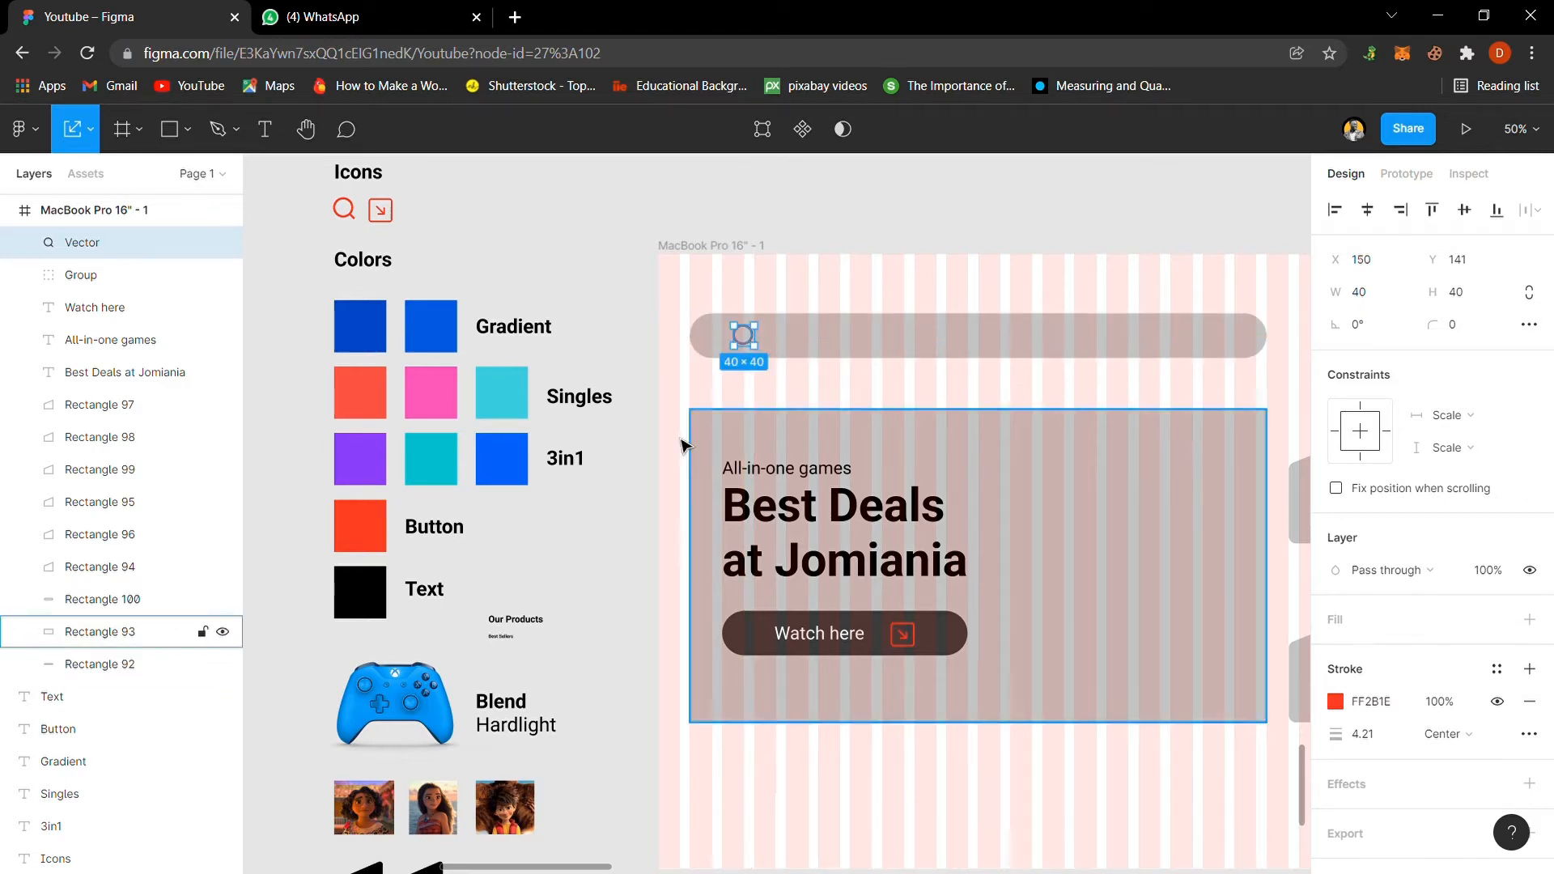
{"action": "left_click", "coordinate": [639, 436]}
Step: Copy the "Watch here" label up to X 230, Y 139 in the search bar and change its text to "Search"
{"action": "left_click", "coordinate": [855, 641]}
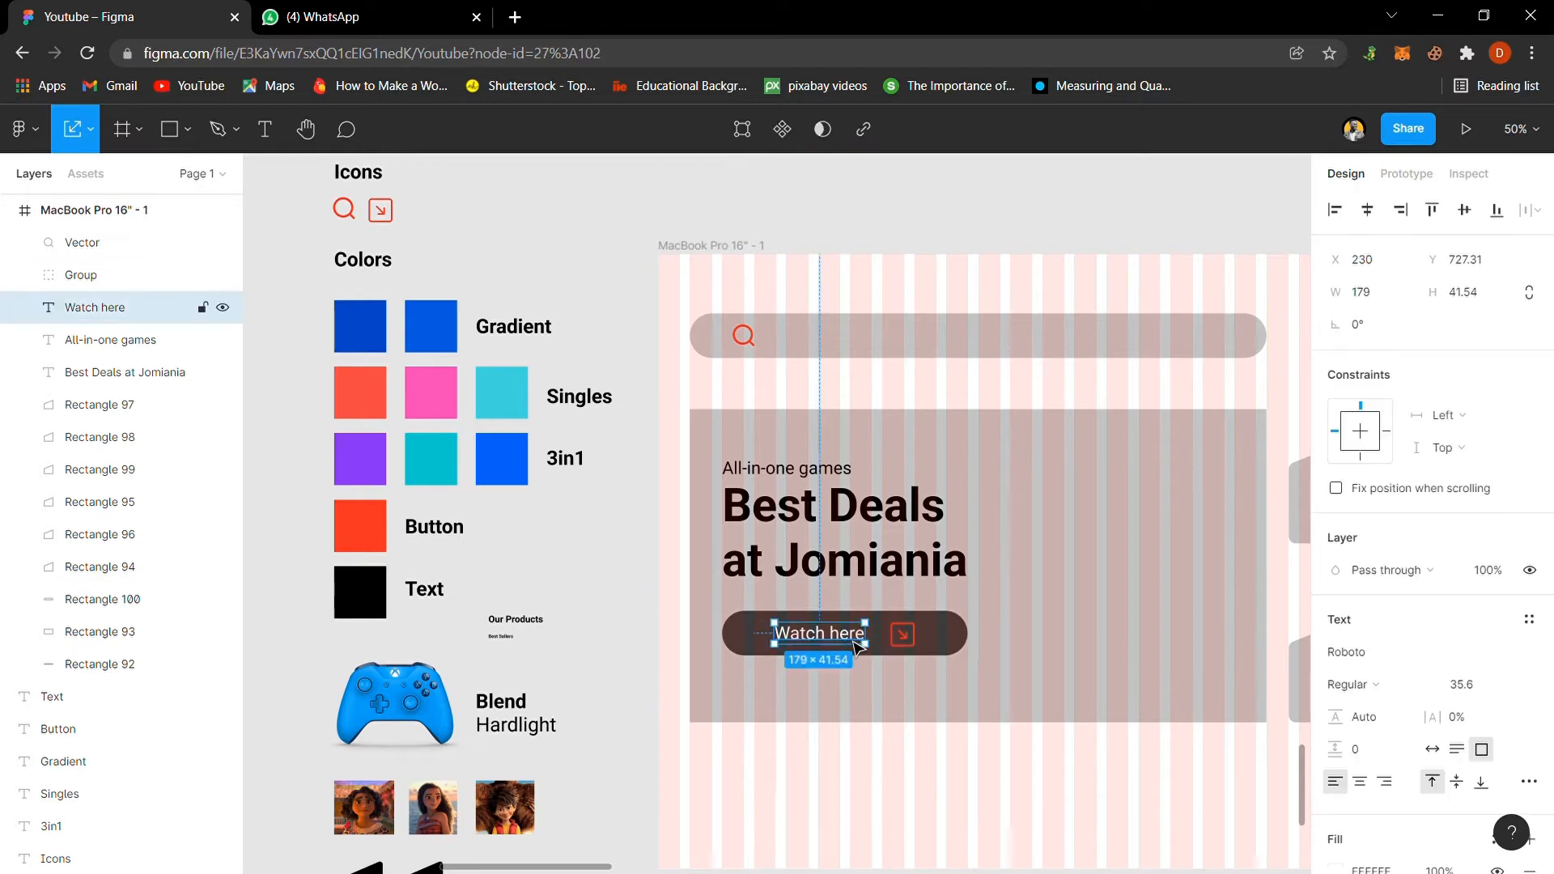
{"action": "key", "text": "ctrl+d"}
{"action": "left_click_drag", "start_coordinate": [855, 641], "coordinate": [839, 347]}
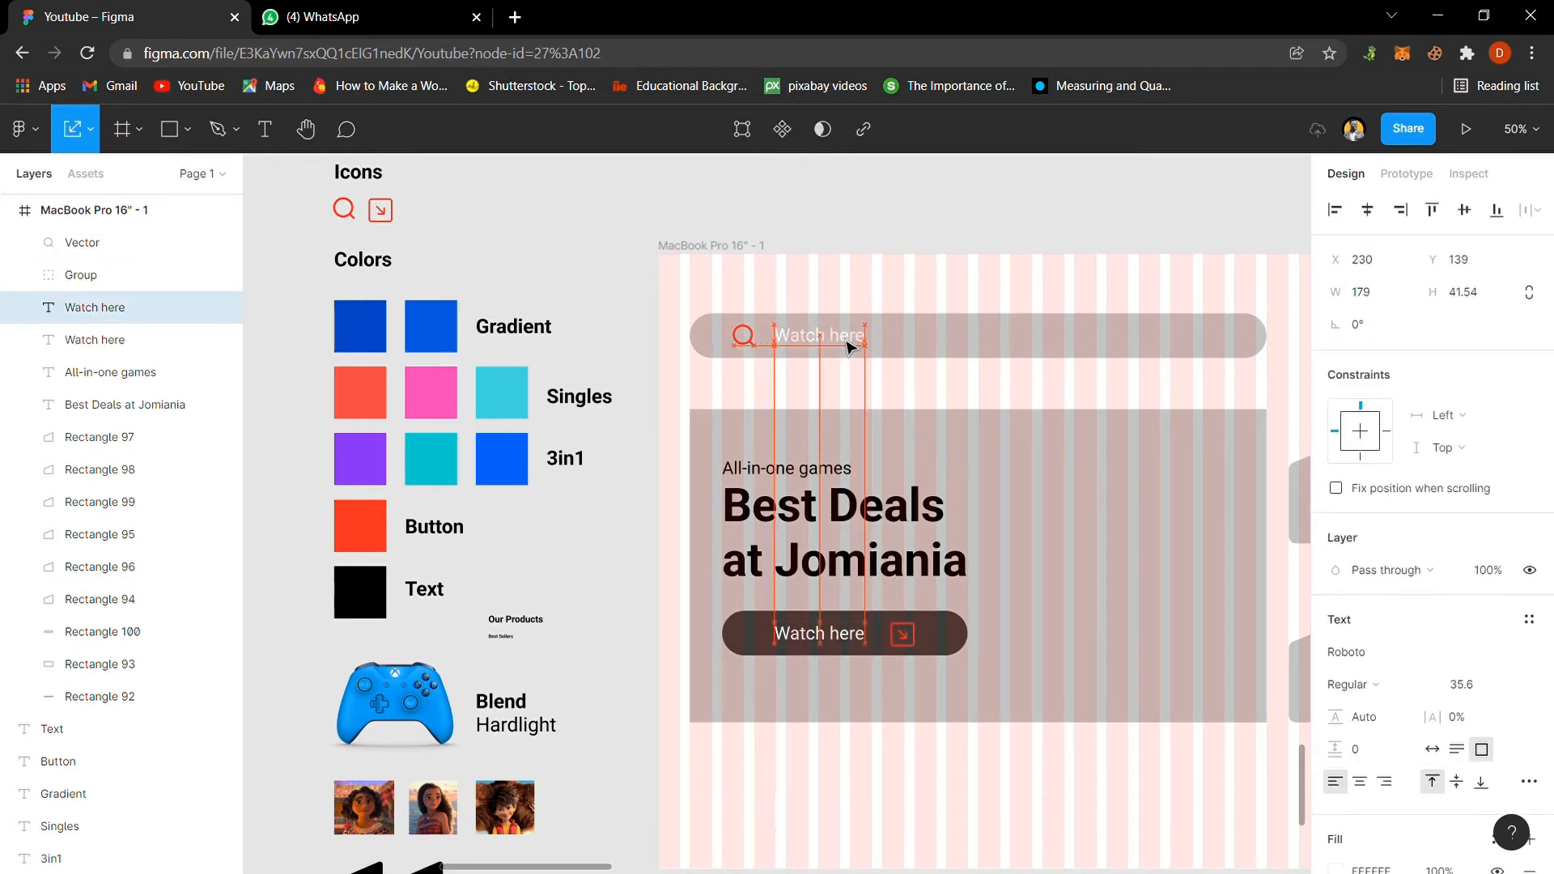
{"action": "double_click", "coordinate": [839, 346]}
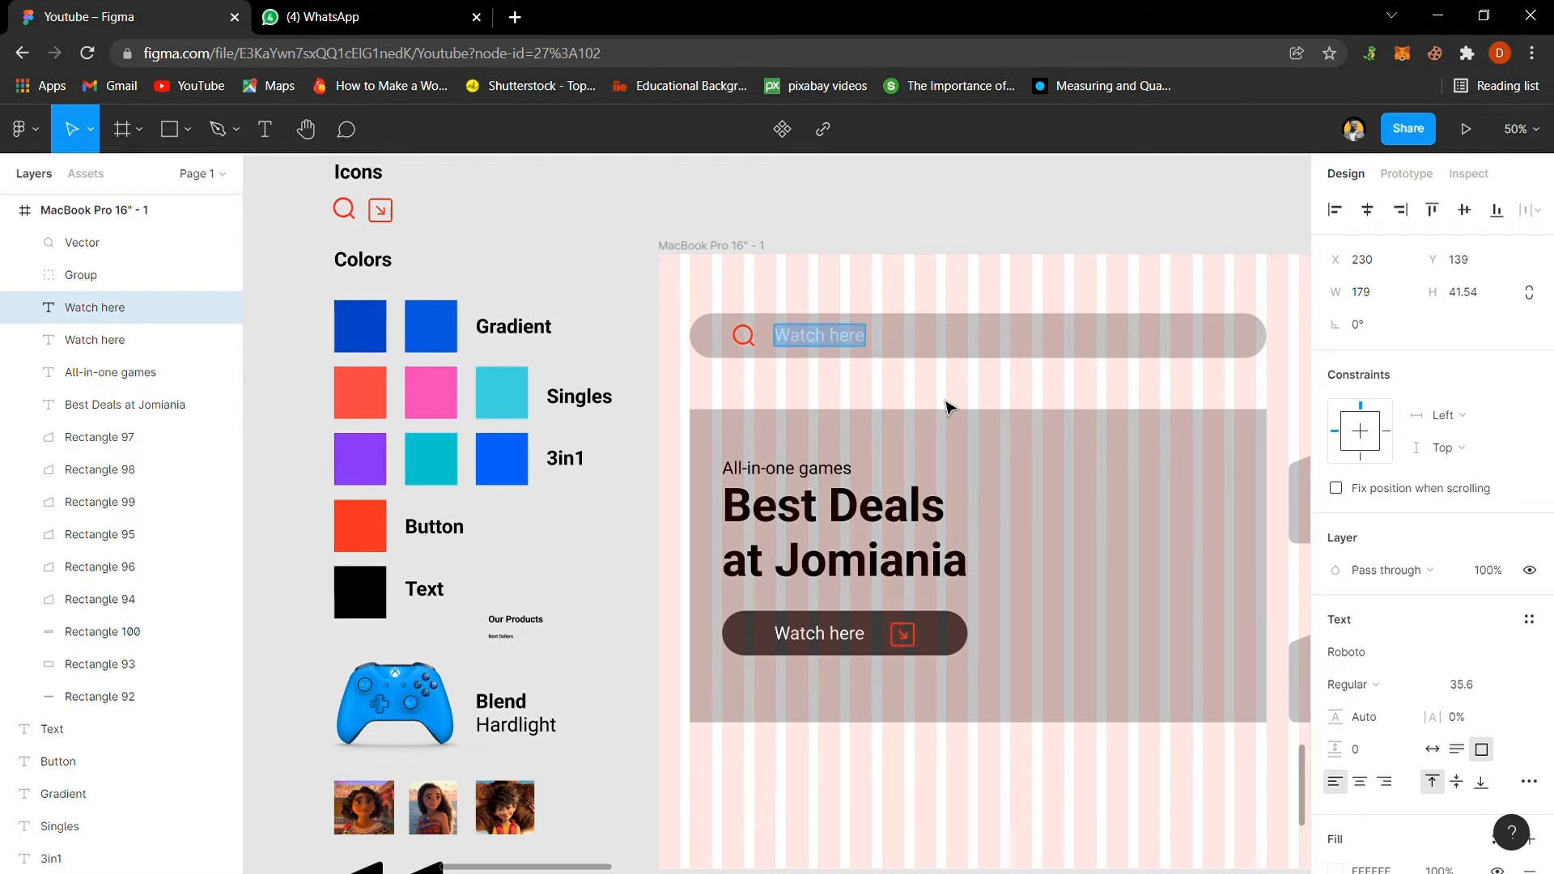
{"action": "type", "text": "Search"}
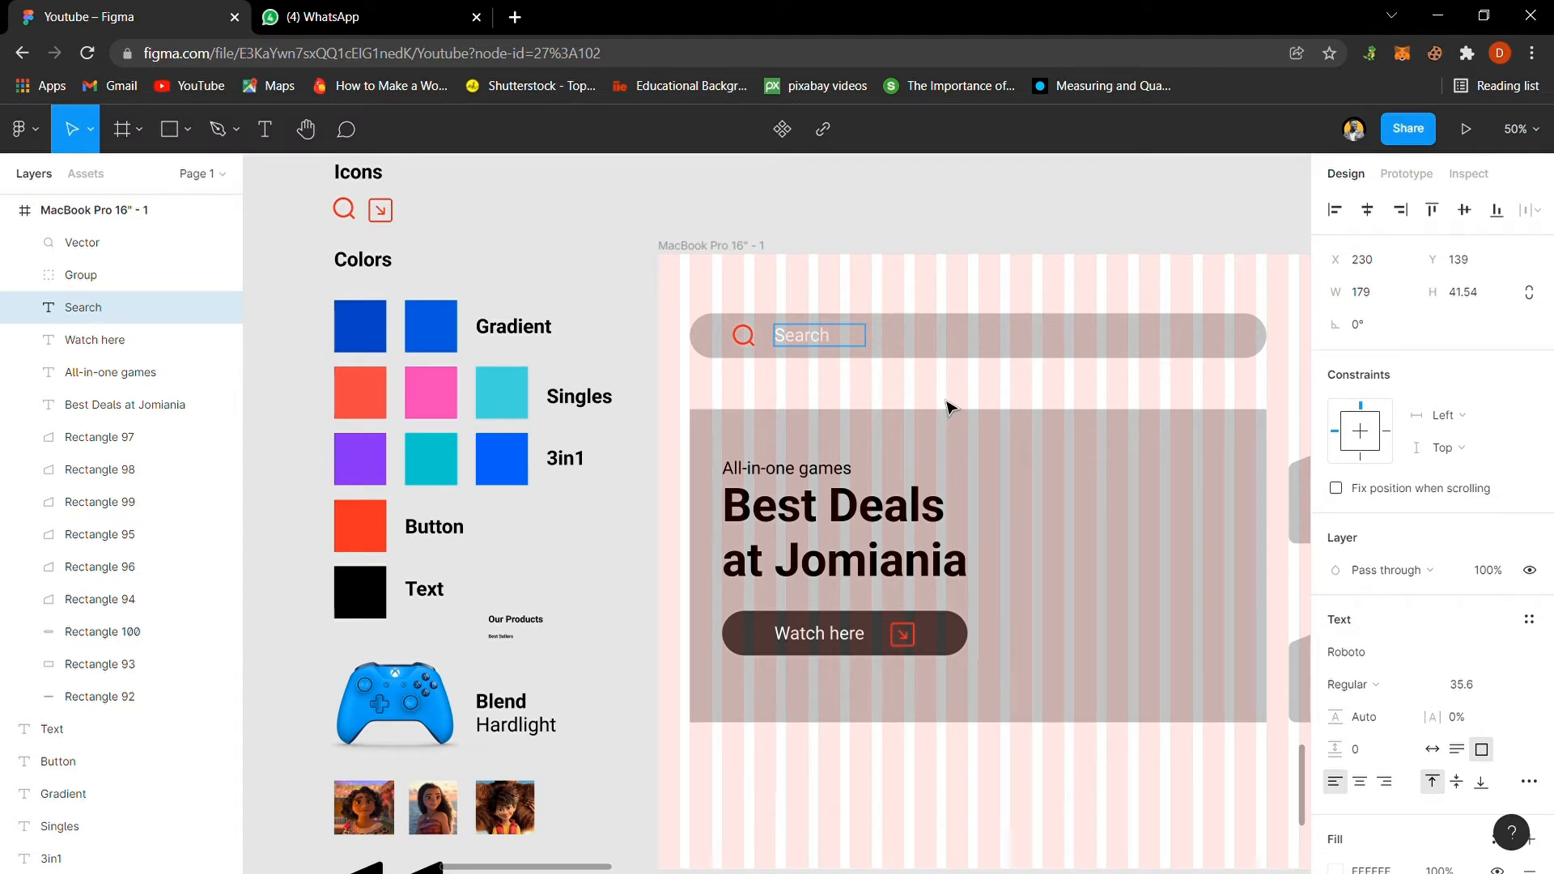
{"action": "left_click", "coordinate": [921, 230]}
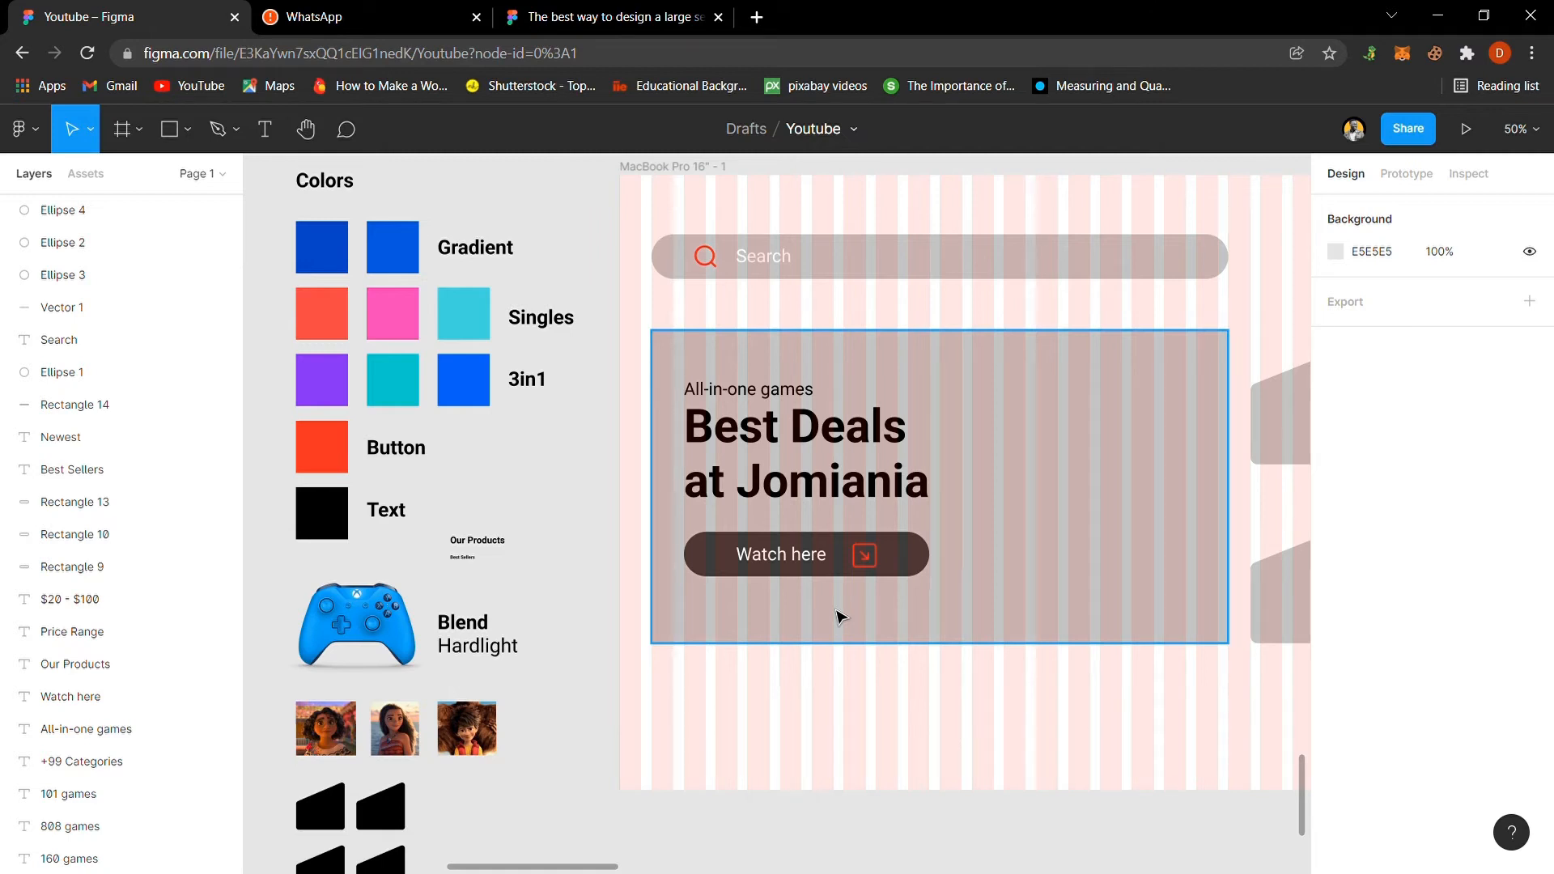
{"action": "left_click", "coordinate": [662, 487]}
{"action": "left_click_drag", "start_coordinate": [666, 490], "coordinate": [657, 497]}
{"action": "key", "text": "ctrl+z"}
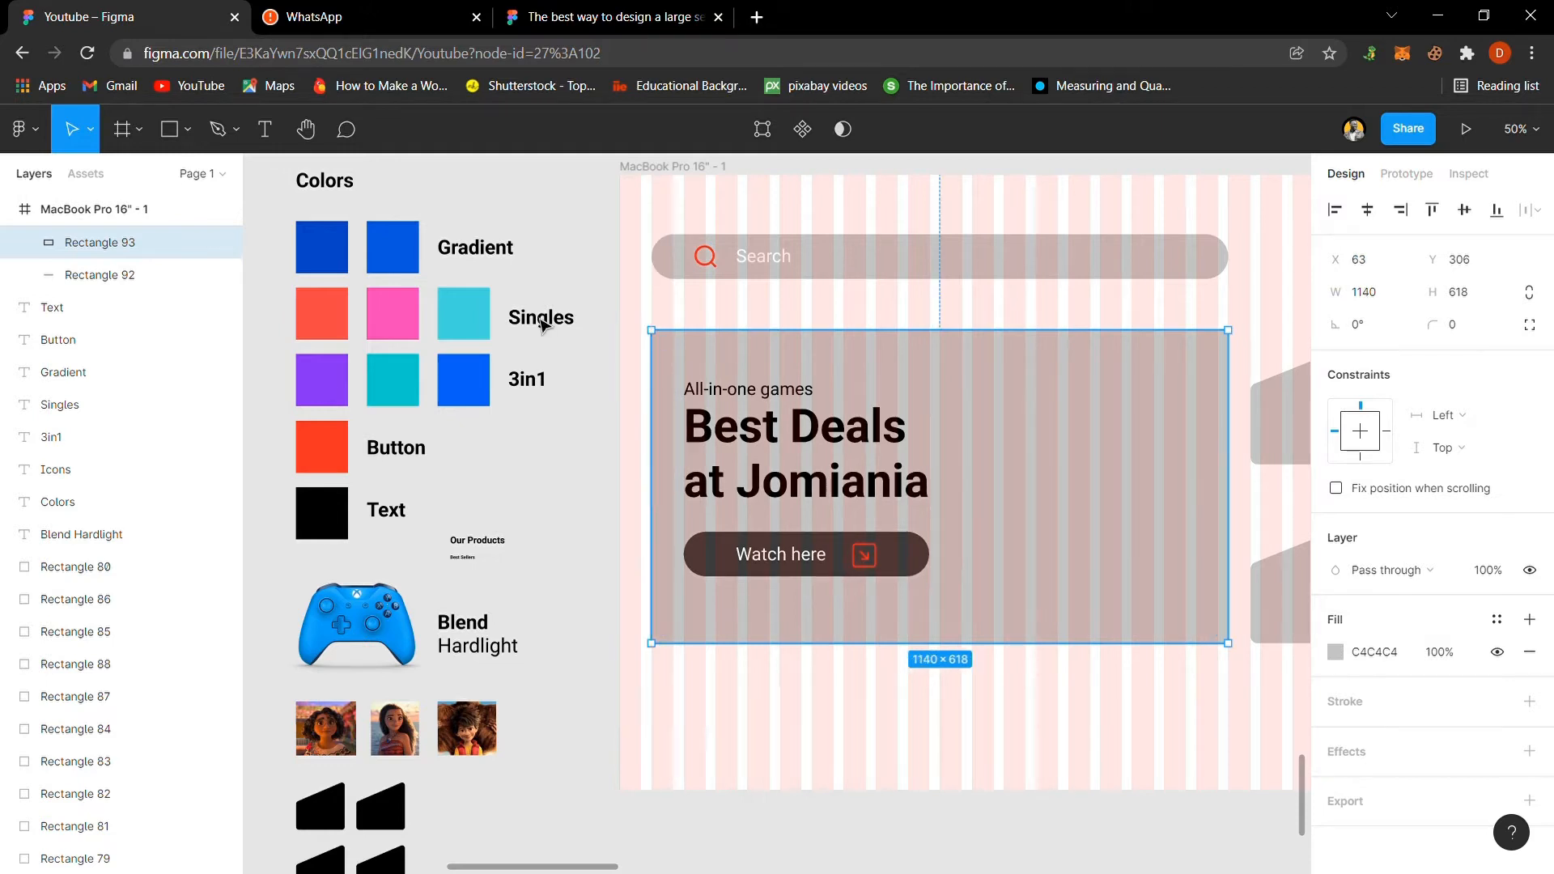
{"action": "left_click", "coordinate": [581, 502]}
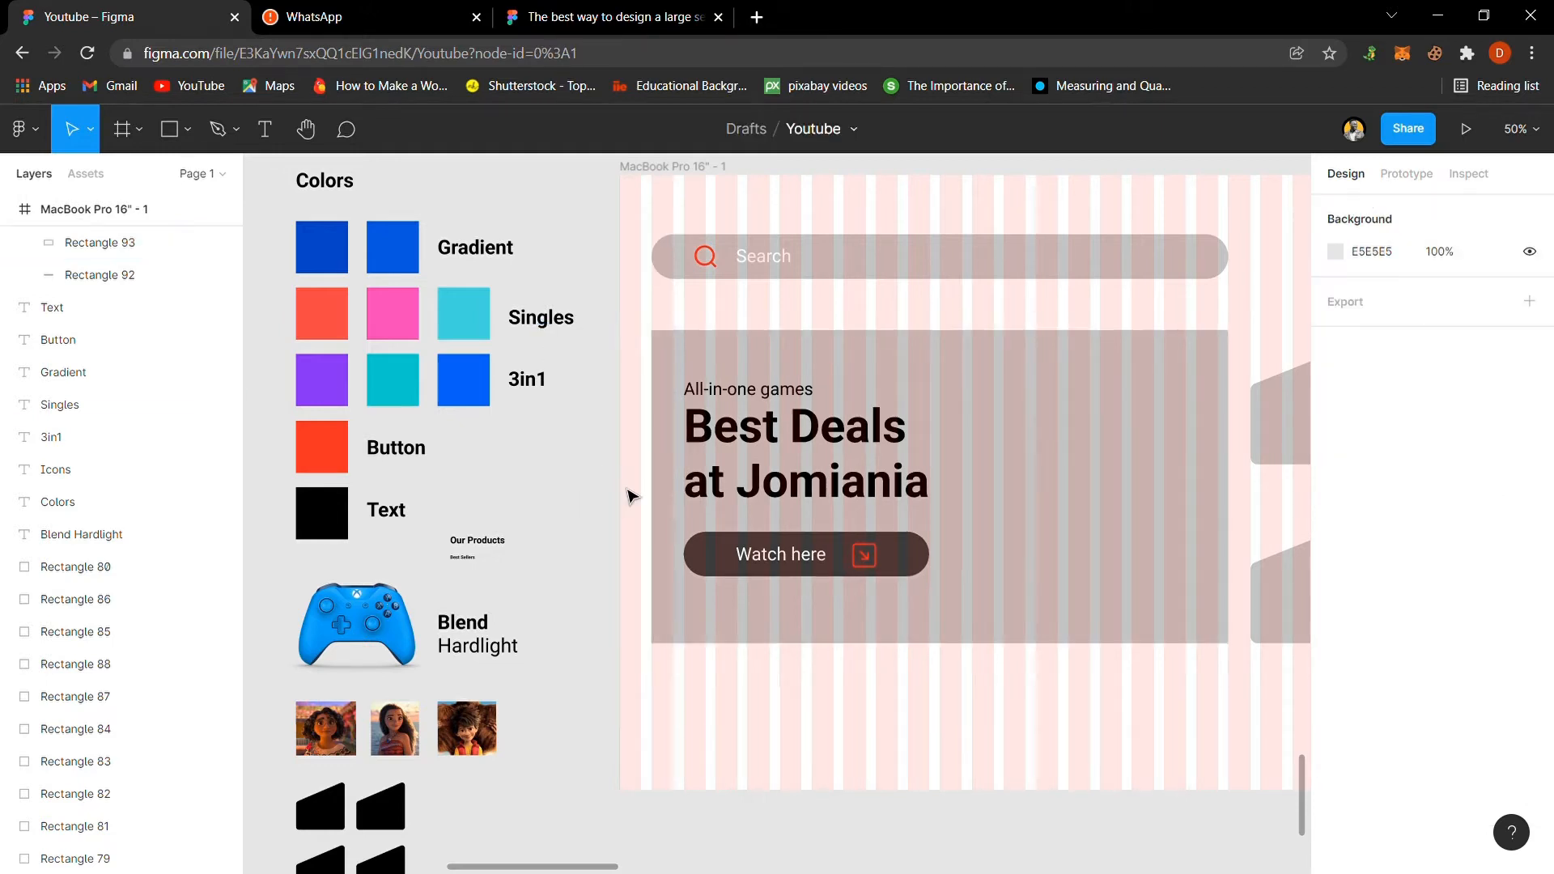
Step: Recolour the "Watch here" button label black 000000
{"action": "left_click", "coordinate": [807, 573]}
{"action": "key", "text": "i"}
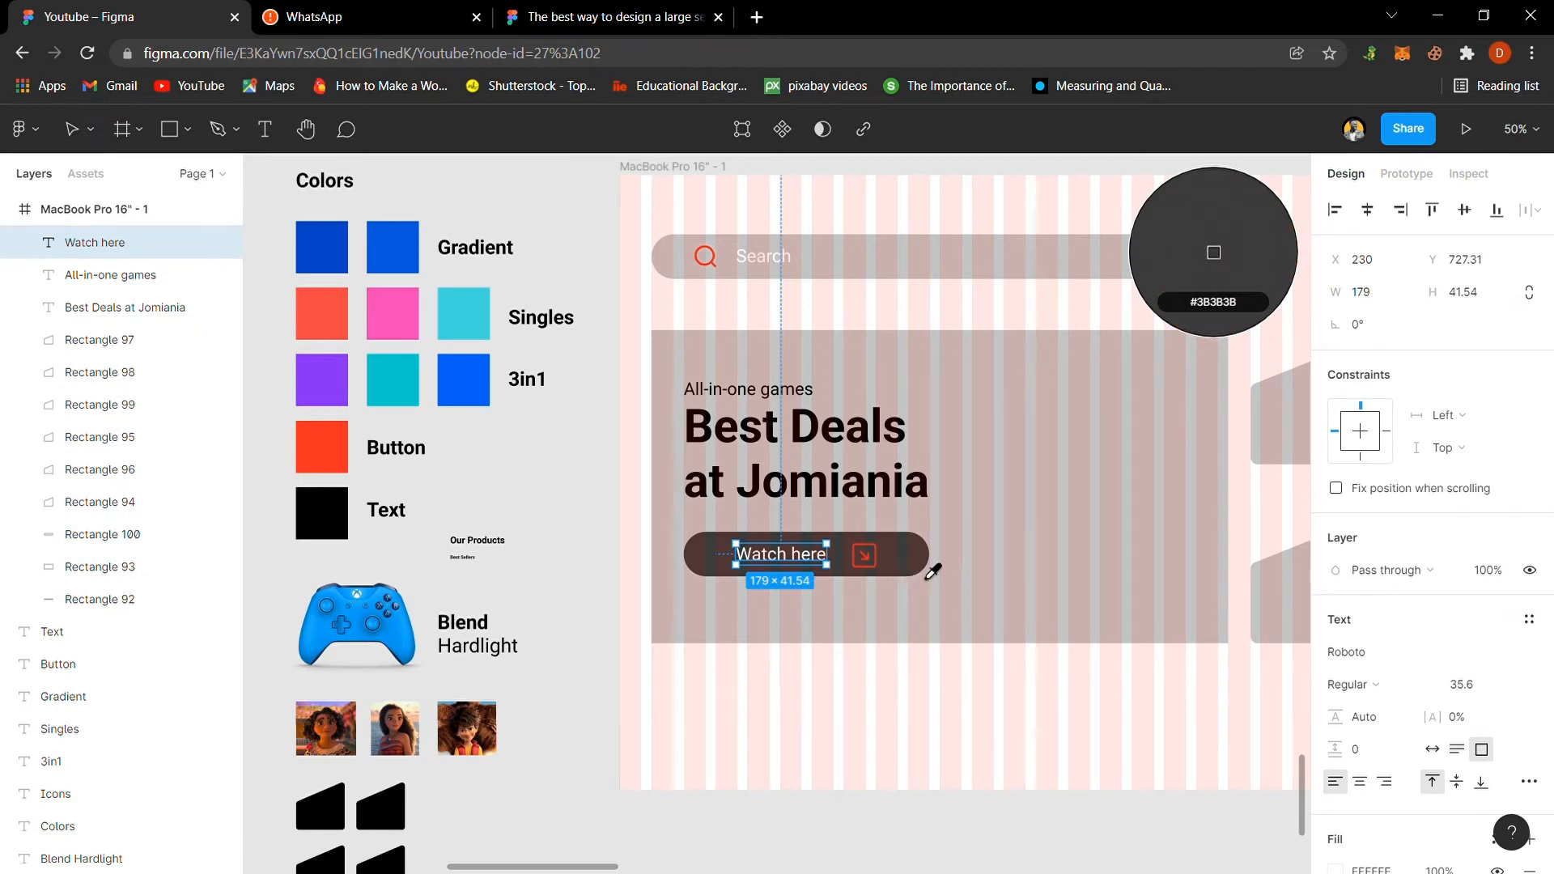
{"action": "key", "text": "Escape"}
{"action": "left_click", "coordinate": [607, 590]}
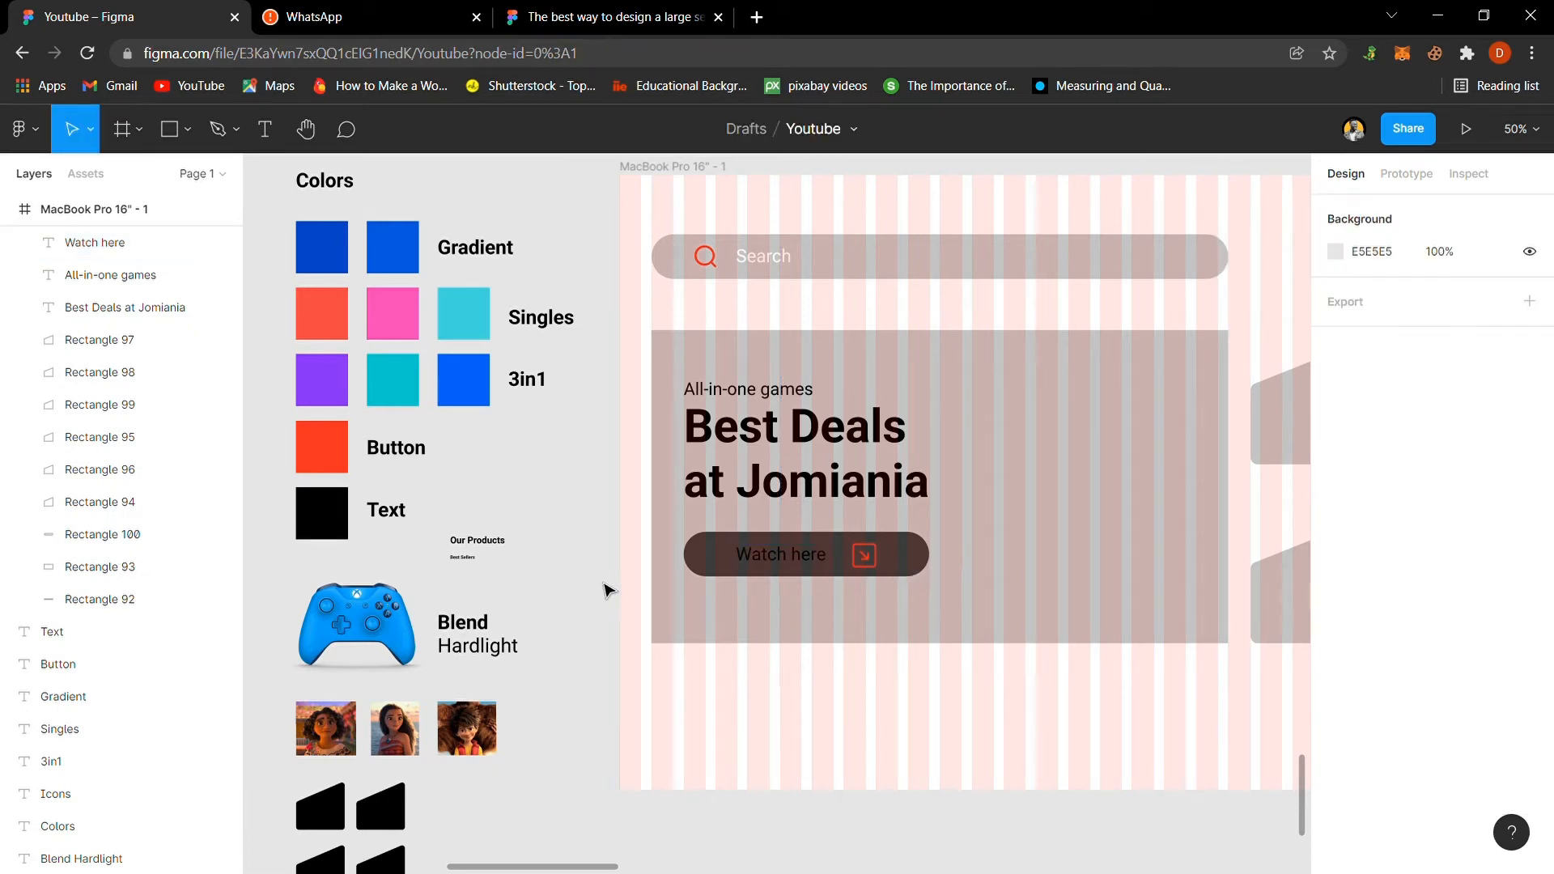
Step: Turn the dark button into an outline by removing its fill and adding a black 000000 inside stroke of 2
{"action": "left_click", "coordinate": [735, 565]}
{"action": "left_click", "coordinate": [1528, 701]}
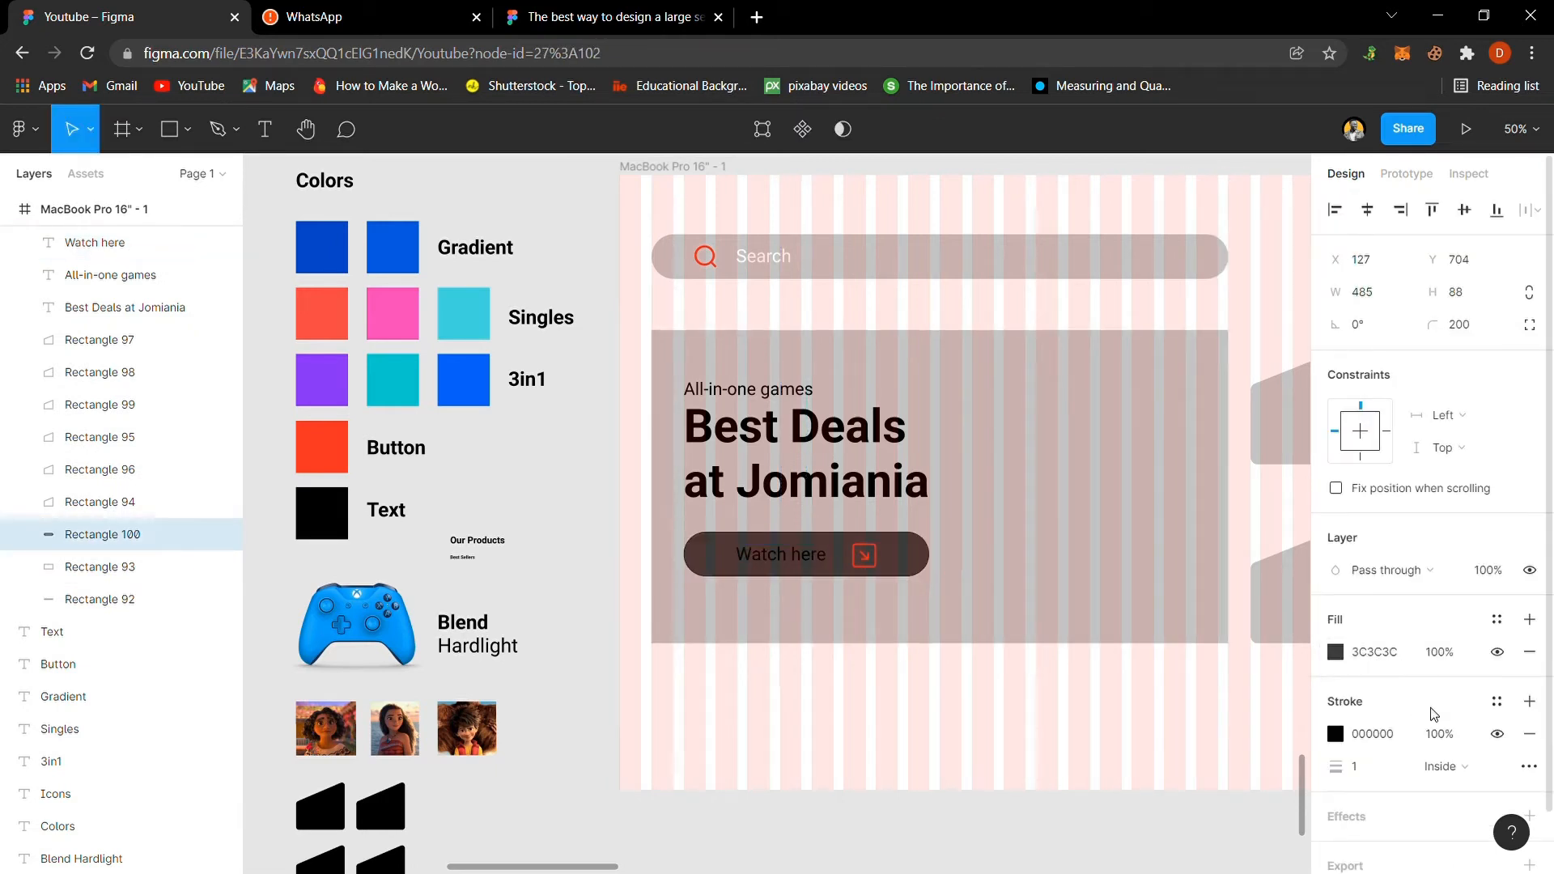
{"action": "left_click", "coordinate": [1529, 652]}
{"action": "left_click", "coordinate": [1363, 735]}
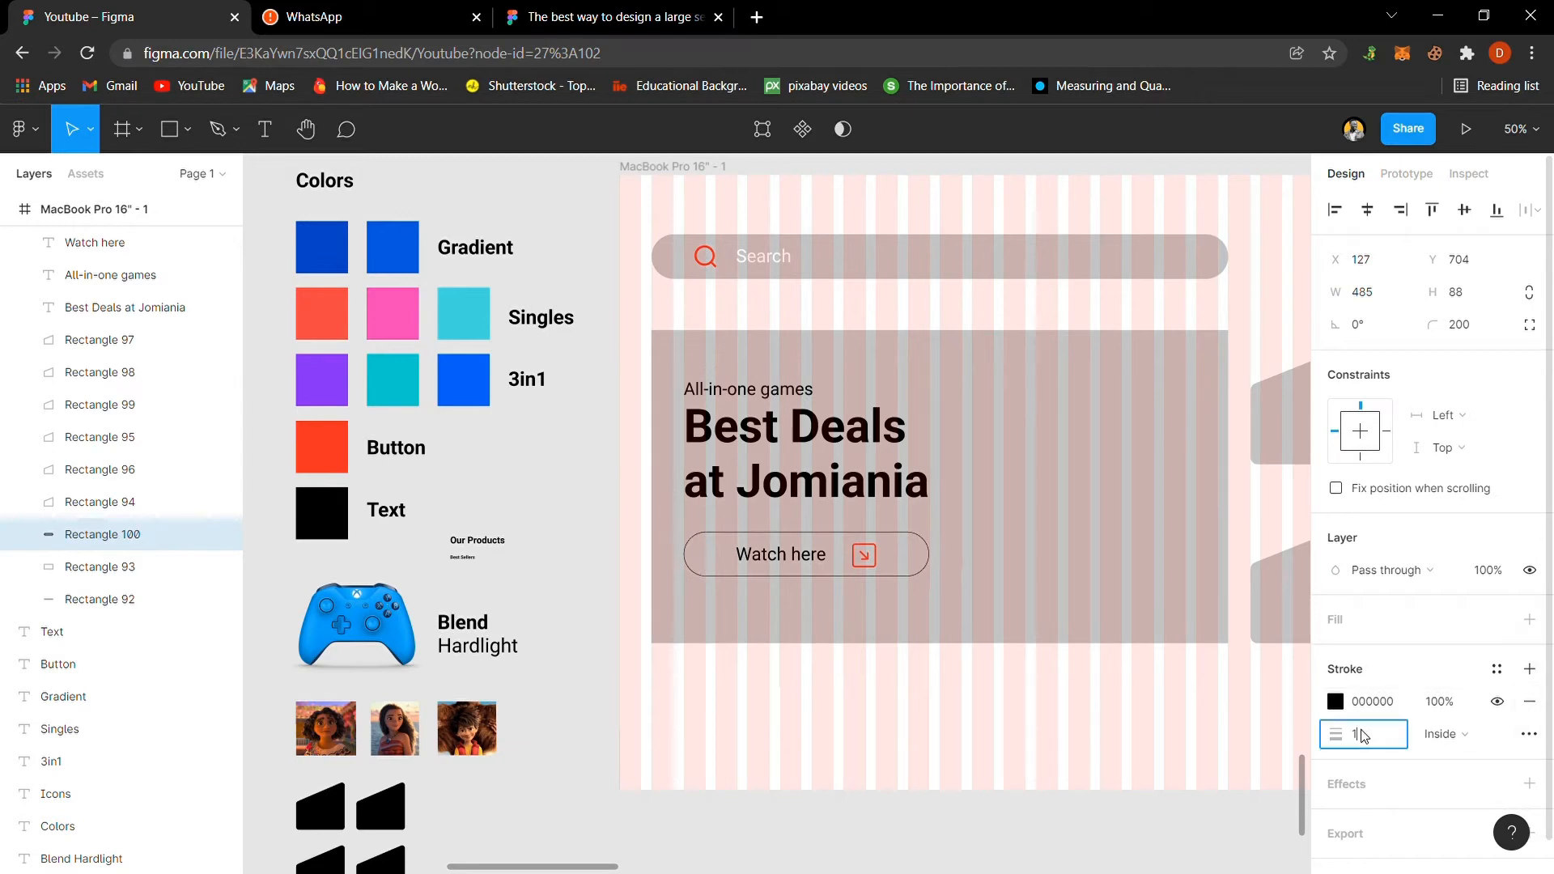
{"action": "key", "text": "Return"}
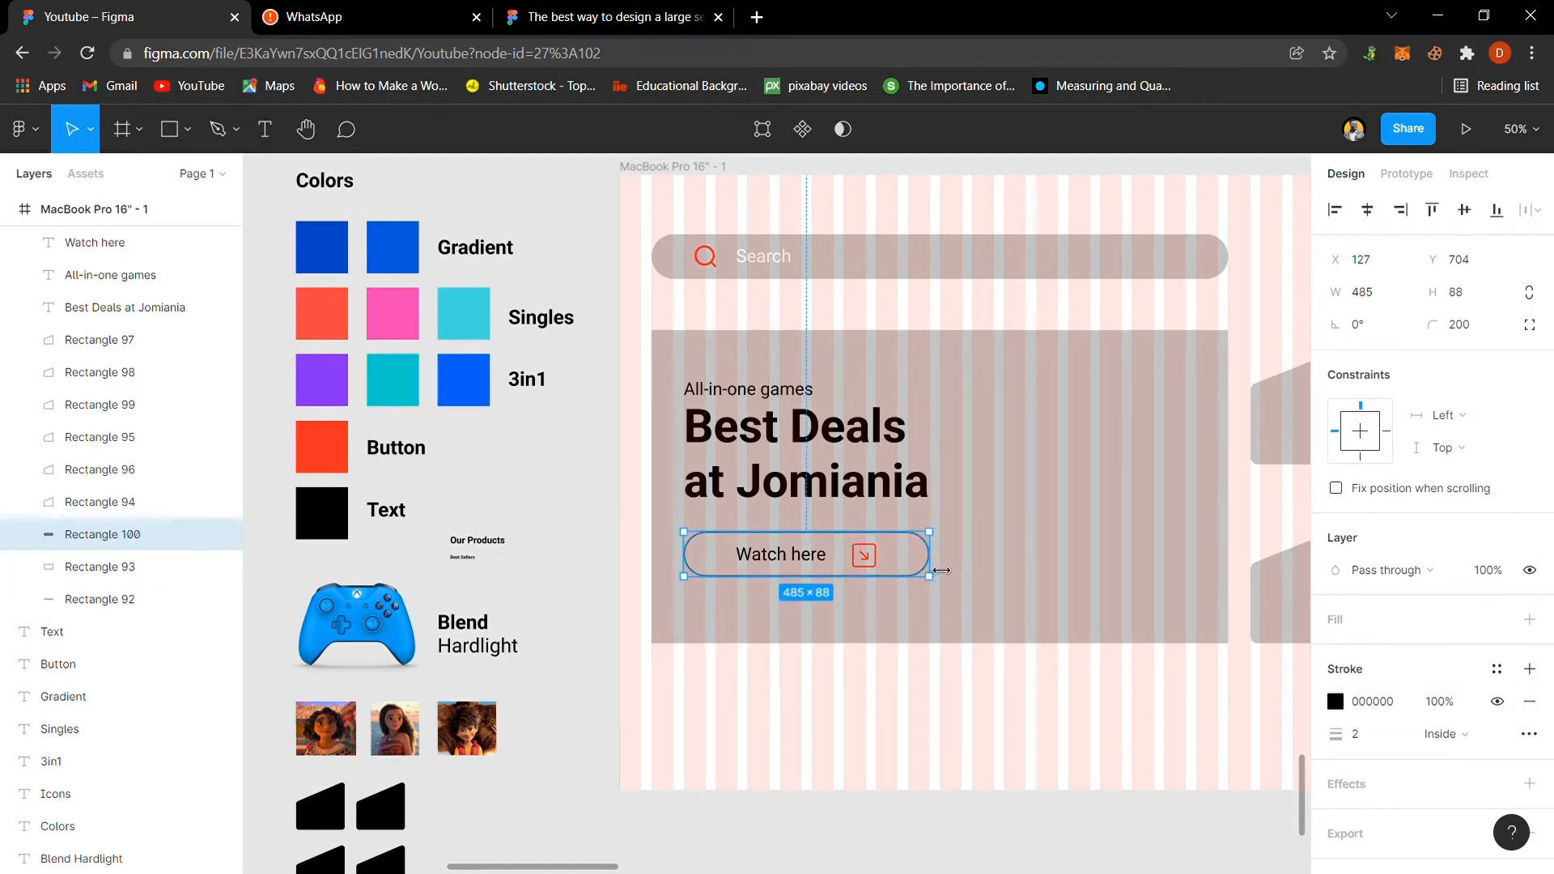
Step: Narrow the button outline from its right end, then move the label to X 170 and the arrow icon to X 370
{"action": "left_click_drag", "start_coordinate": [941, 570], "coordinate": [757, 561]}
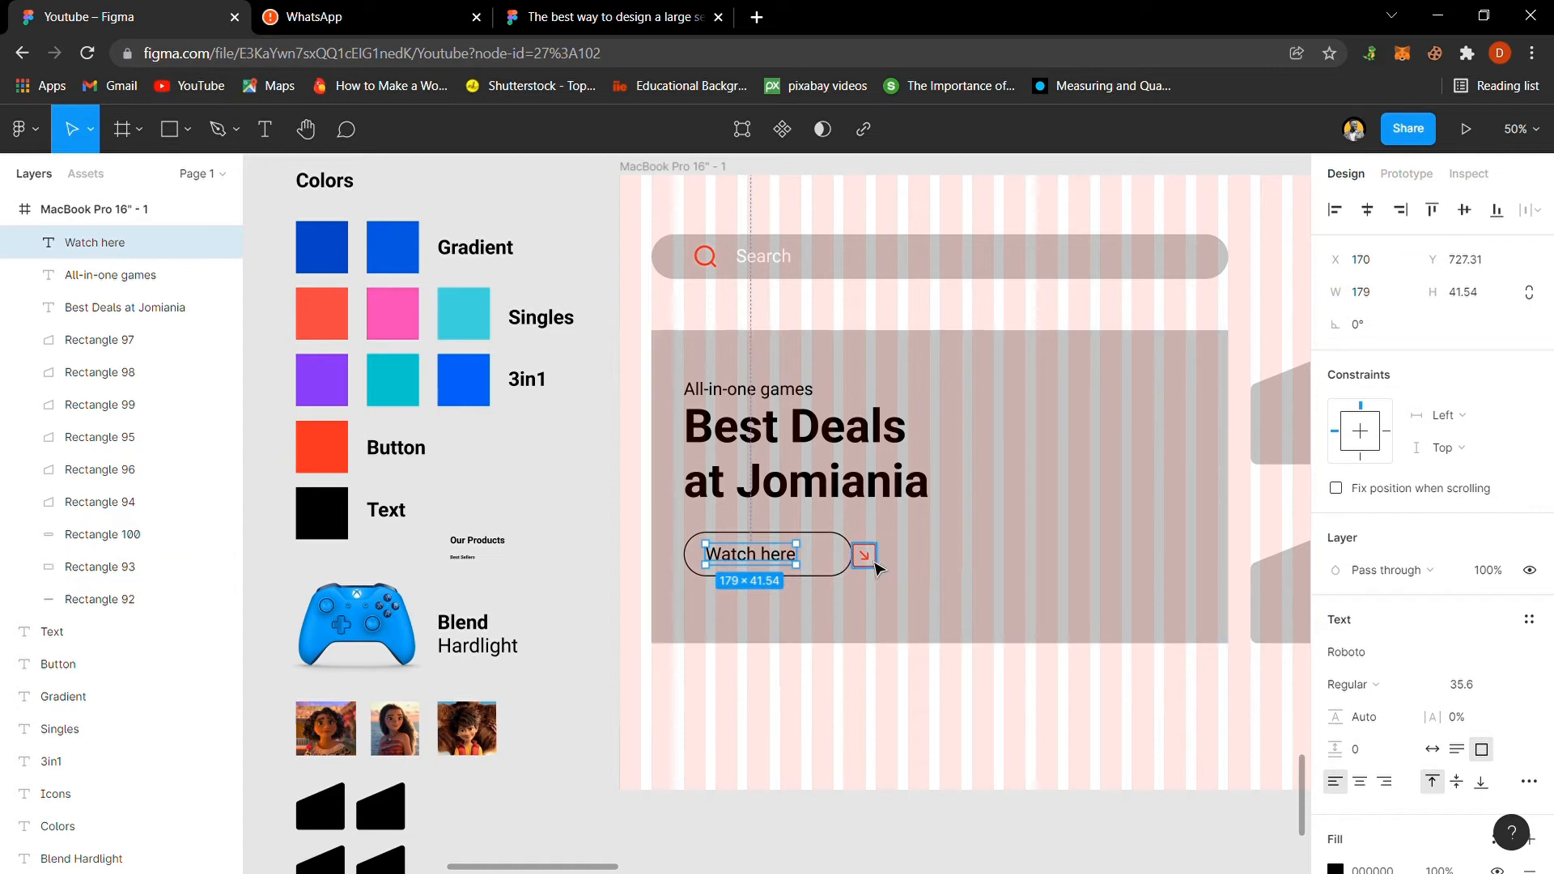
{"action": "left_click_drag", "start_coordinate": [865, 556], "coordinate": [833, 564]}
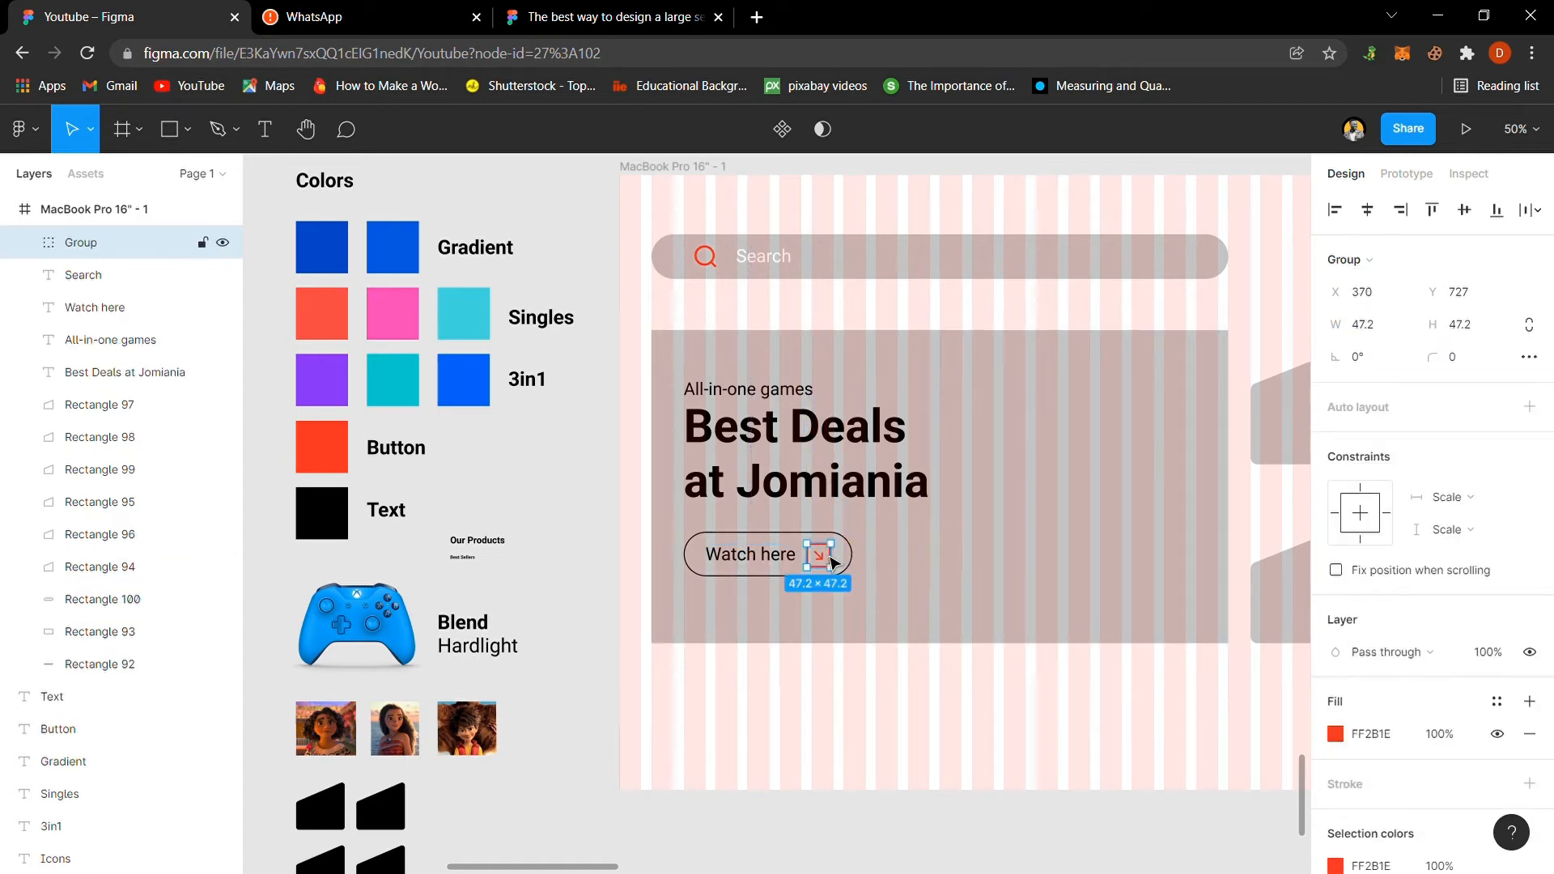
{"action": "left_click", "coordinate": [571, 547]}
Step: Scale the "Watch here" label and arrow icon down together and centre them within the button outline
{"action": "left_click", "coordinate": [769, 555]}
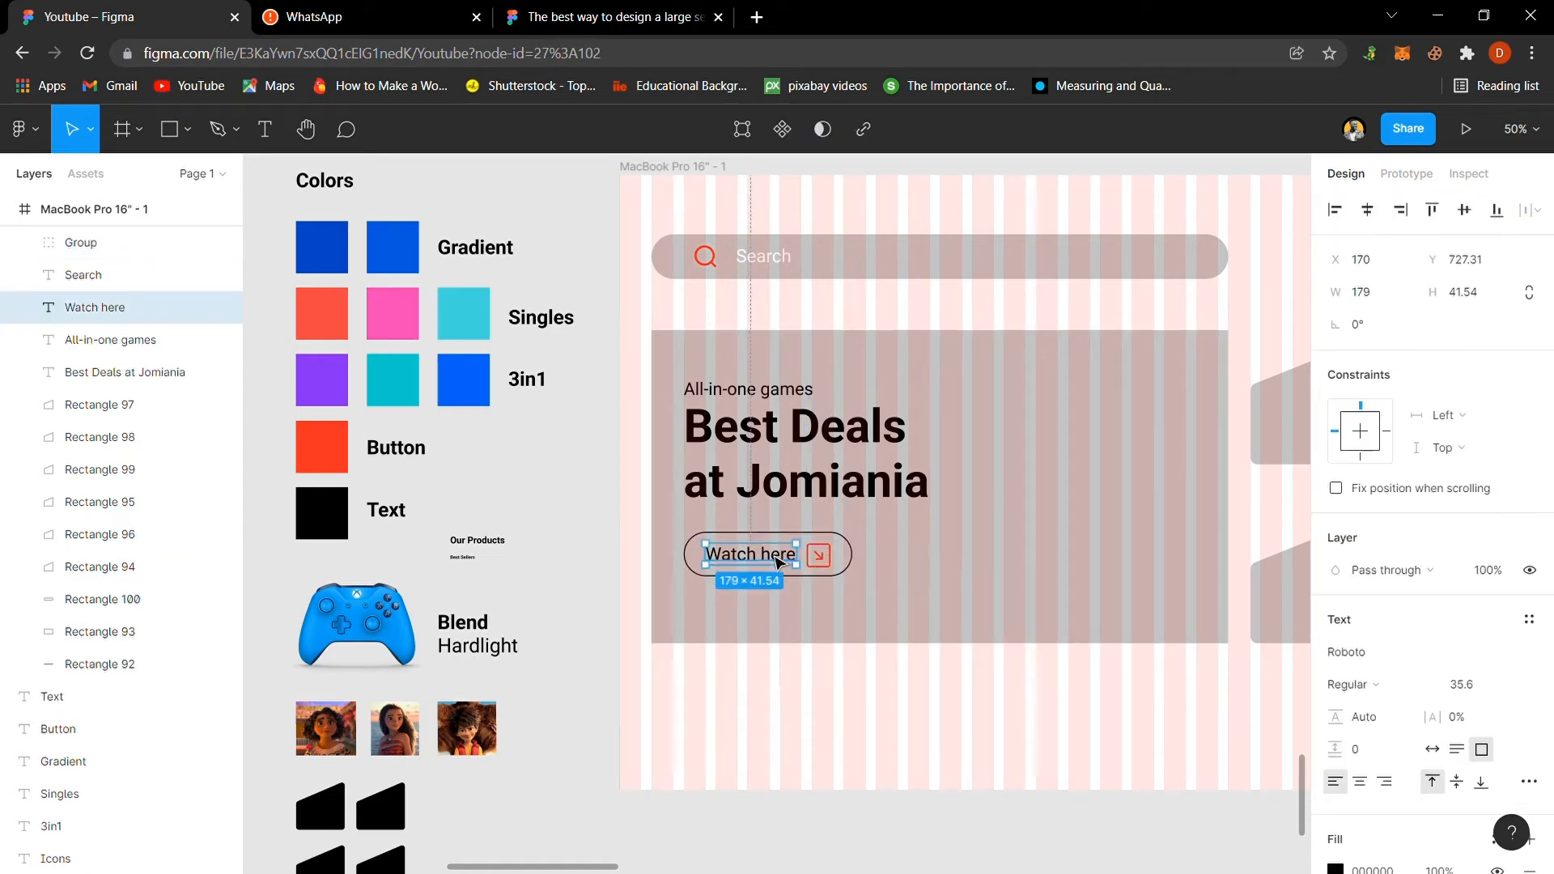
{"action": "left_click", "coordinate": [820, 558], "text": "shift"}
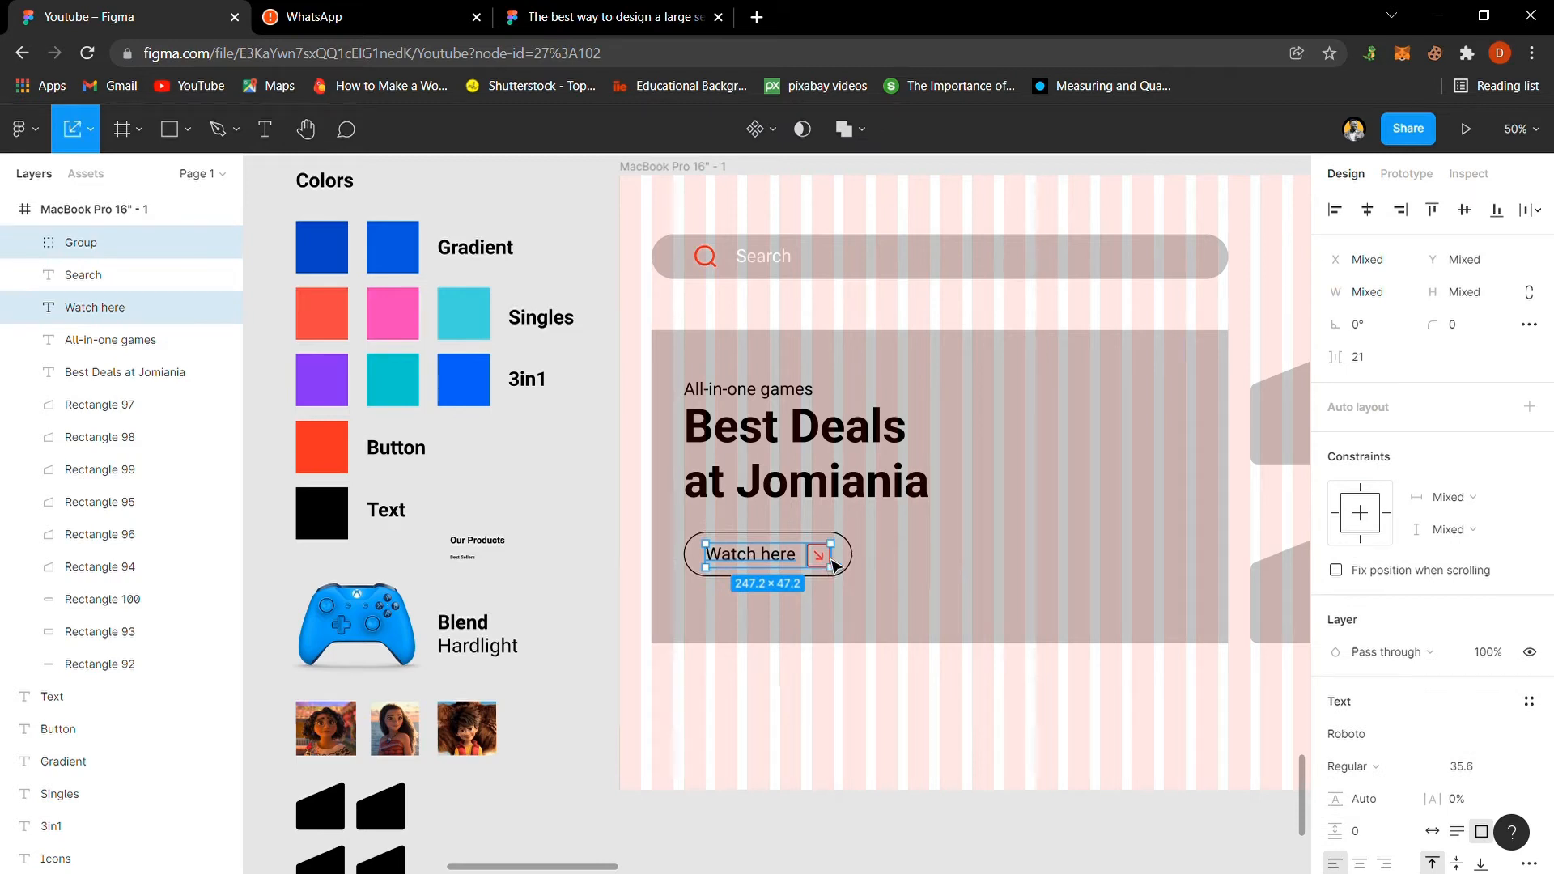
{"action": "left_click_drag", "start_coordinate": [851, 569], "coordinate": [748, 567]}
{"action": "left_click", "coordinate": [615, 557]}
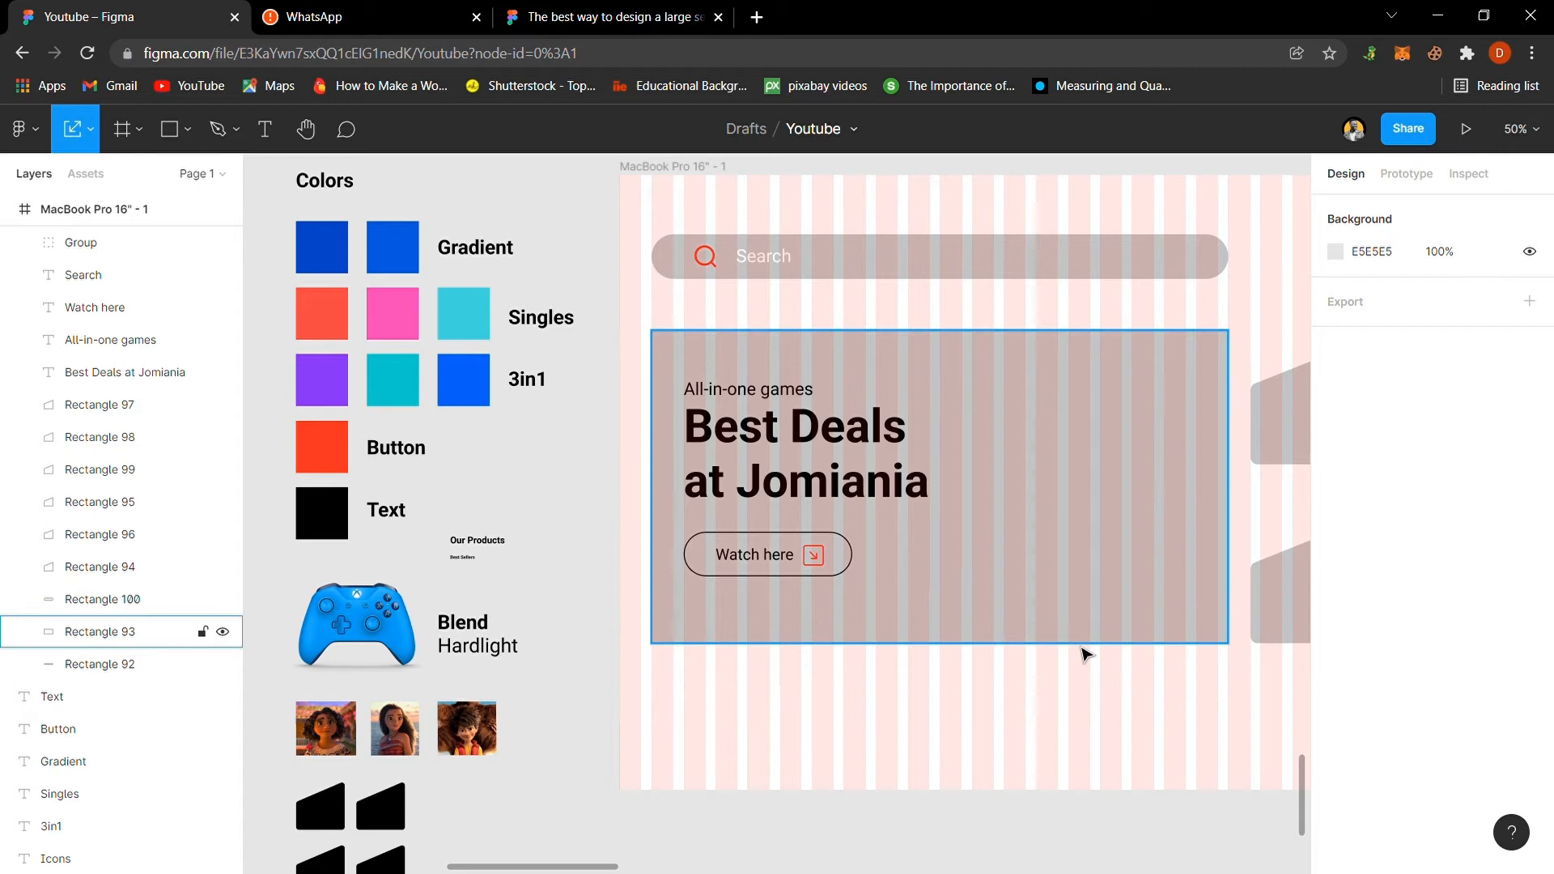
Step: Paste the copied filter row with Best Sellers, Newest, Price Range and slider, and place it below the banner at X 63
{"action": "left_click", "coordinate": [742, 732]}
{"action": "key", "text": "ctrl+v"}
{"action": "left_click_drag", "start_coordinate": [584, 819], "coordinate": [806, 738]}
{"action": "left_click", "coordinate": [583, 696]}
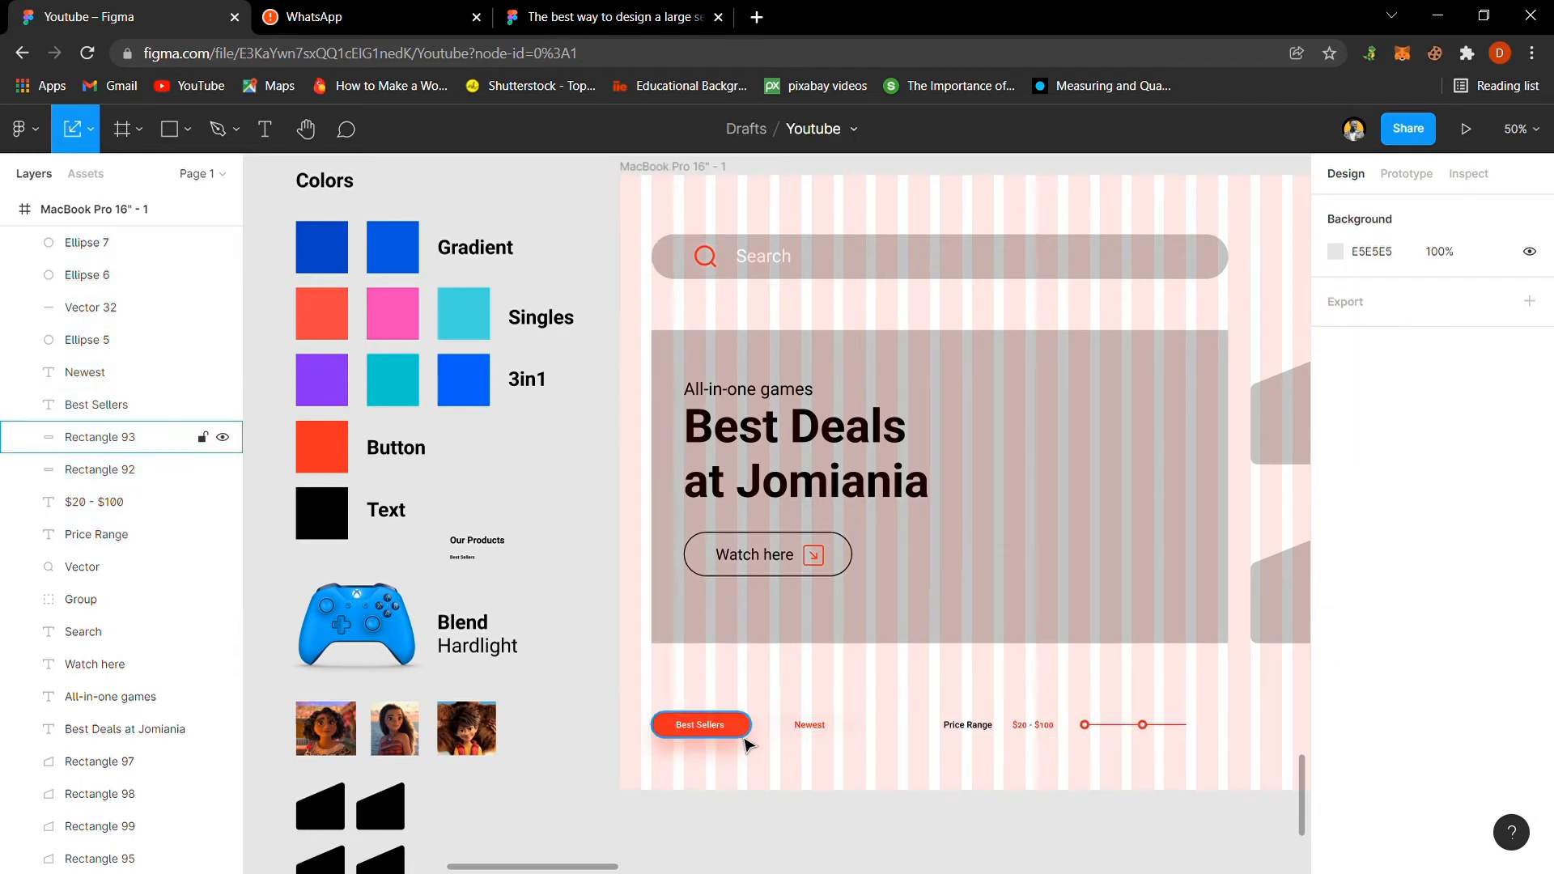
Step: Recolour the Best Sellers pill black 000000 by sampling the black card shape
{"action": "left_click", "coordinate": [746, 733]}
{"action": "left_click", "coordinate": [1530, 783]}
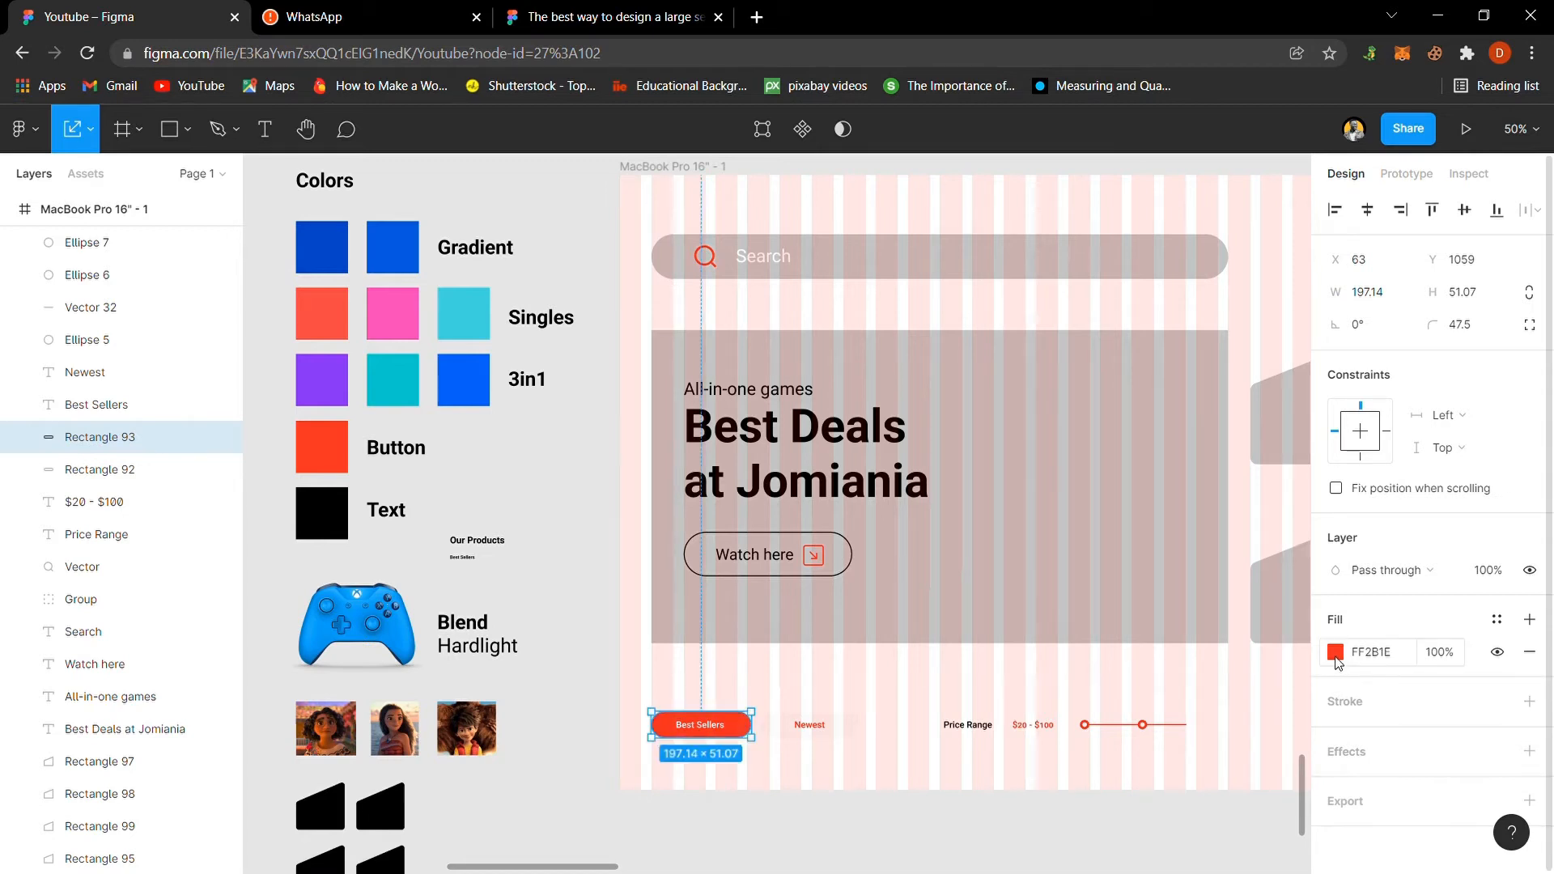
{"action": "key", "text": "i"}
{"action": "left_click", "coordinate": [392, 824]}
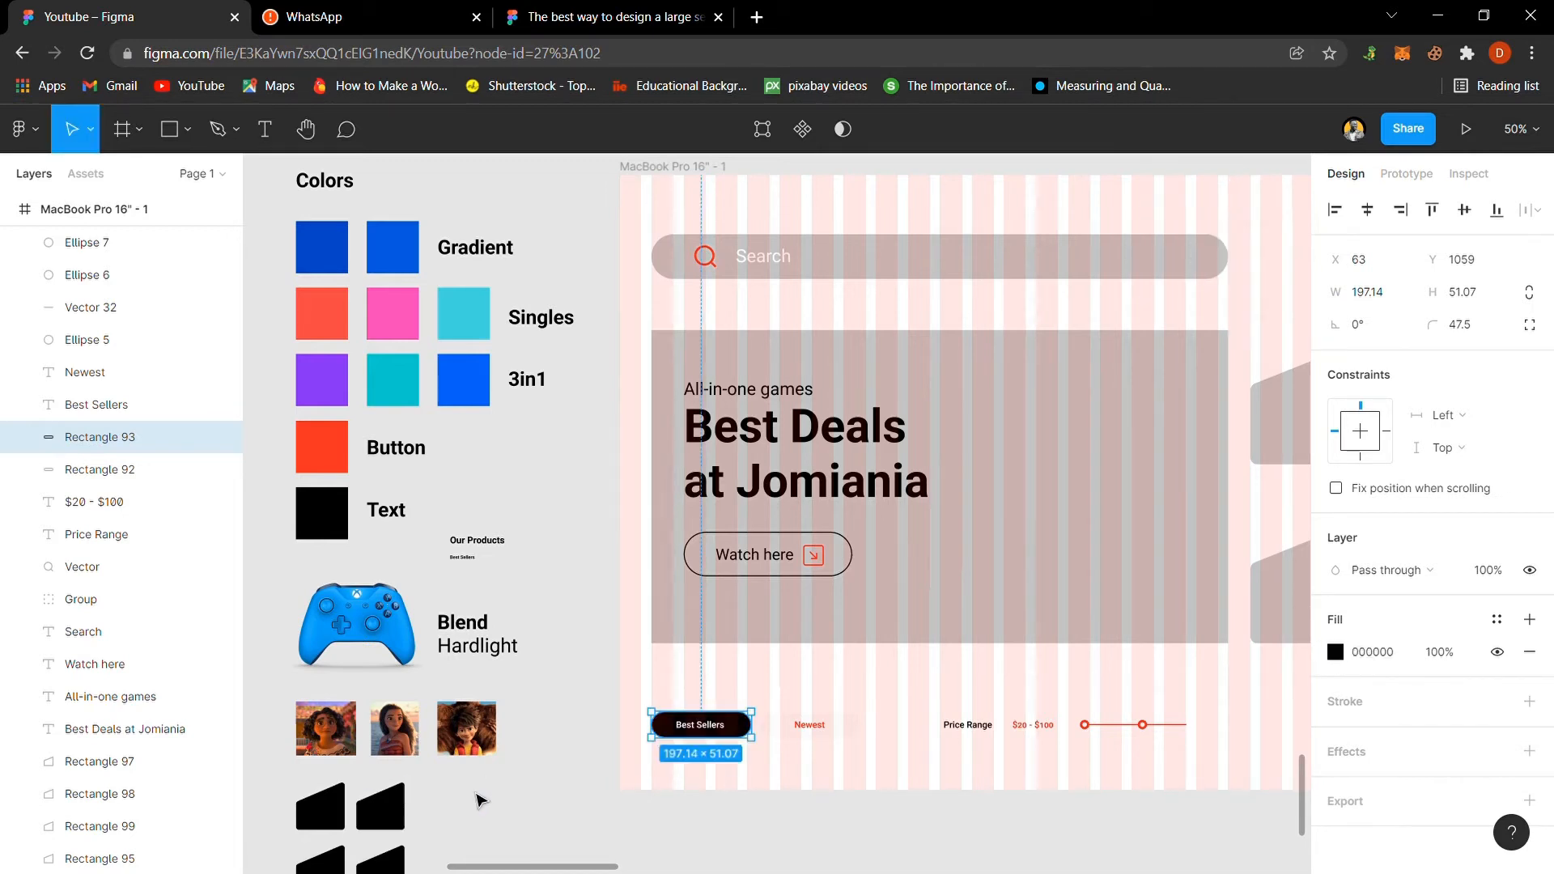
{"action": "left_click", "coordinate": [602, 770]}
Step: Recolour the Newest label and the $20 - $100 label black 000000 by sampling black from the design
{"action": "left_click", "coordinate": [813, 728]}
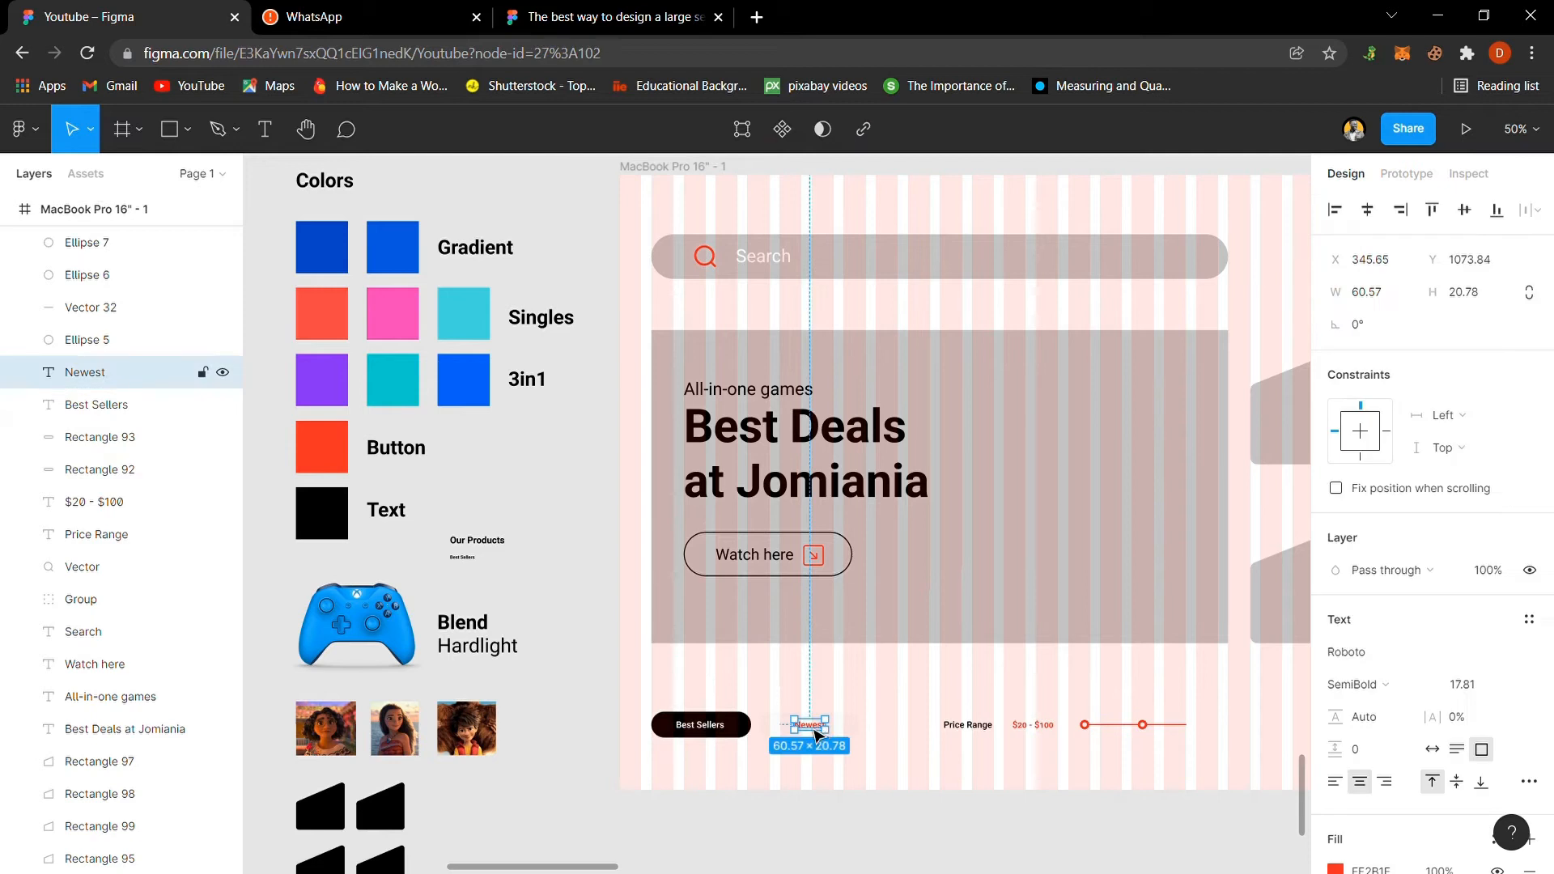
{"action": "key", "text": "i"}
{"action": "key", "text": "Escape"}
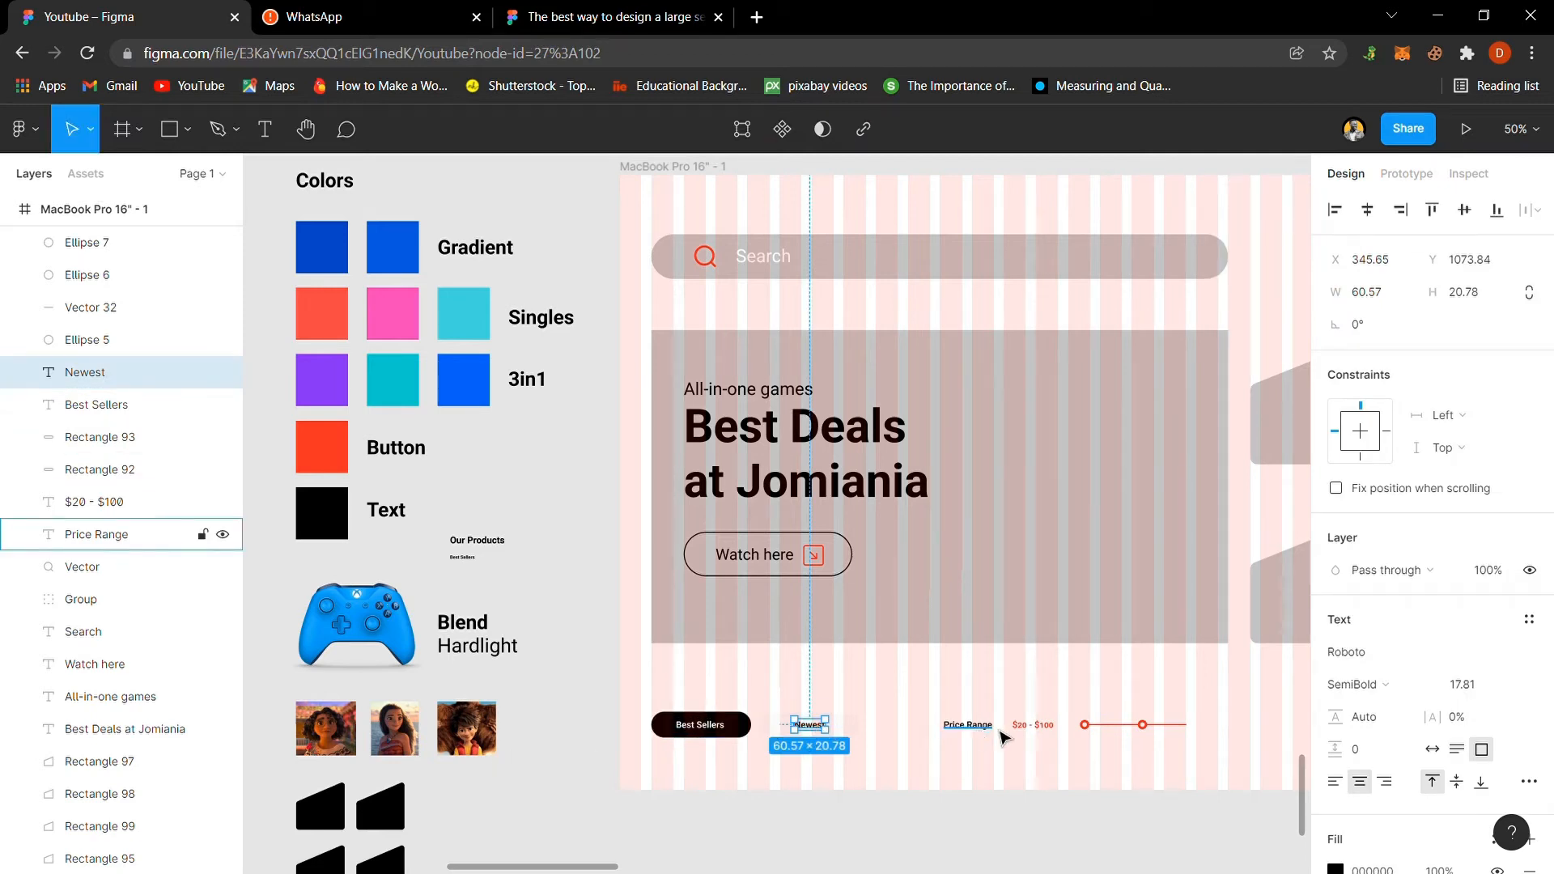
{"action": "left_click", "coordinate": [1033, 724]}
{"action": "key", "text": "i"}
{"action": "left_click", "coordinate": [746, 745]}
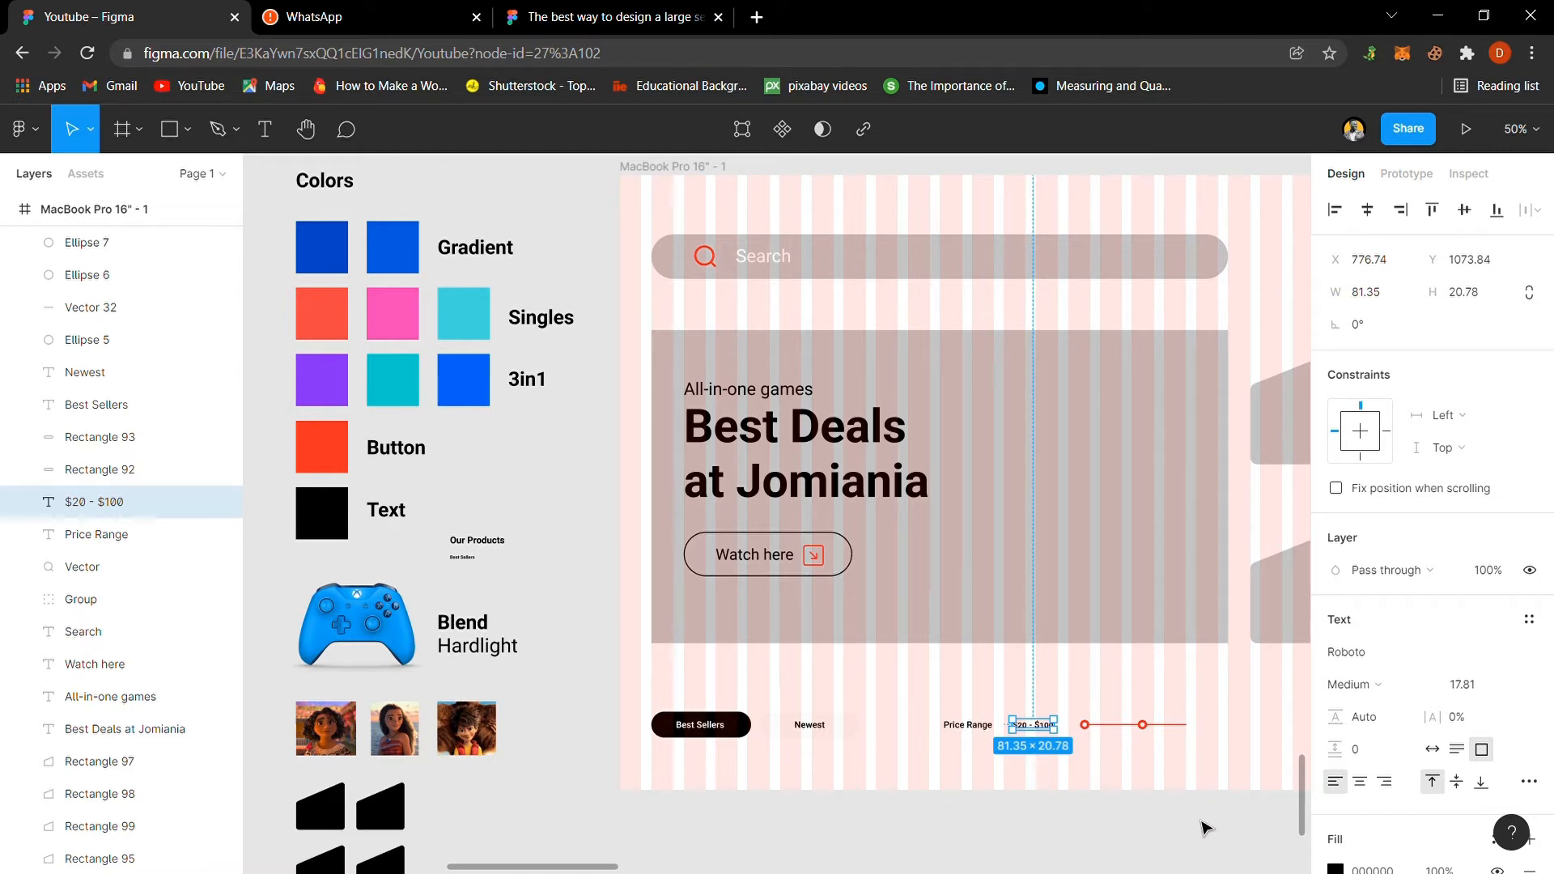
Step: Recolour the whole price slider, line and handles, black by sampling the Best Sellers pill
{"action": "left_click", "coordinate": [1168, 727]}
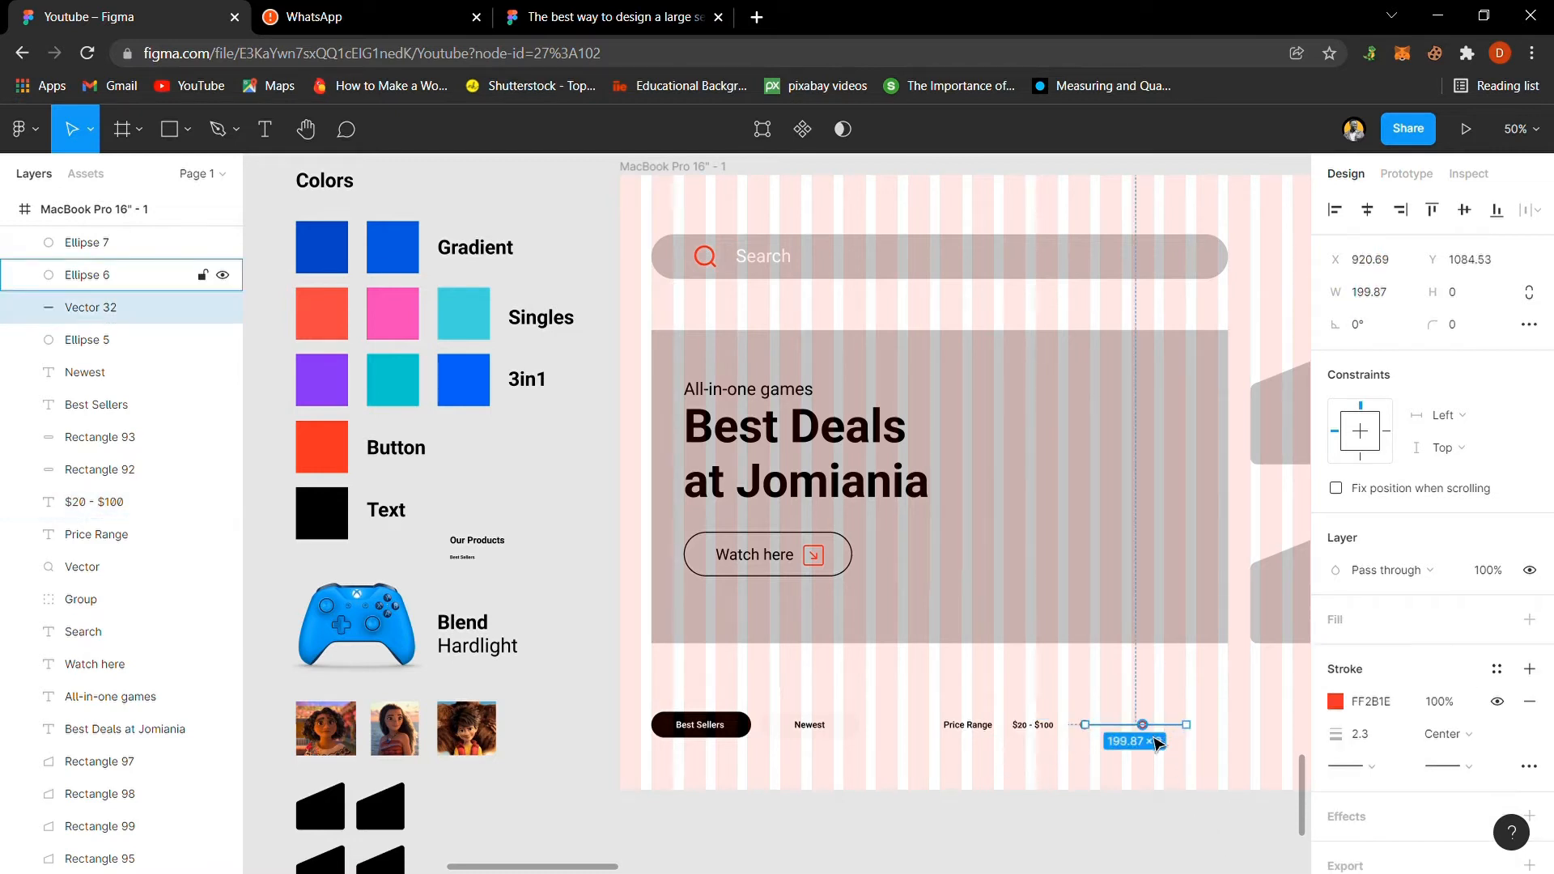
{"action": "left_click_drag", "start_coordinate": [1205, 821], "coordinate": [1078, 712]}
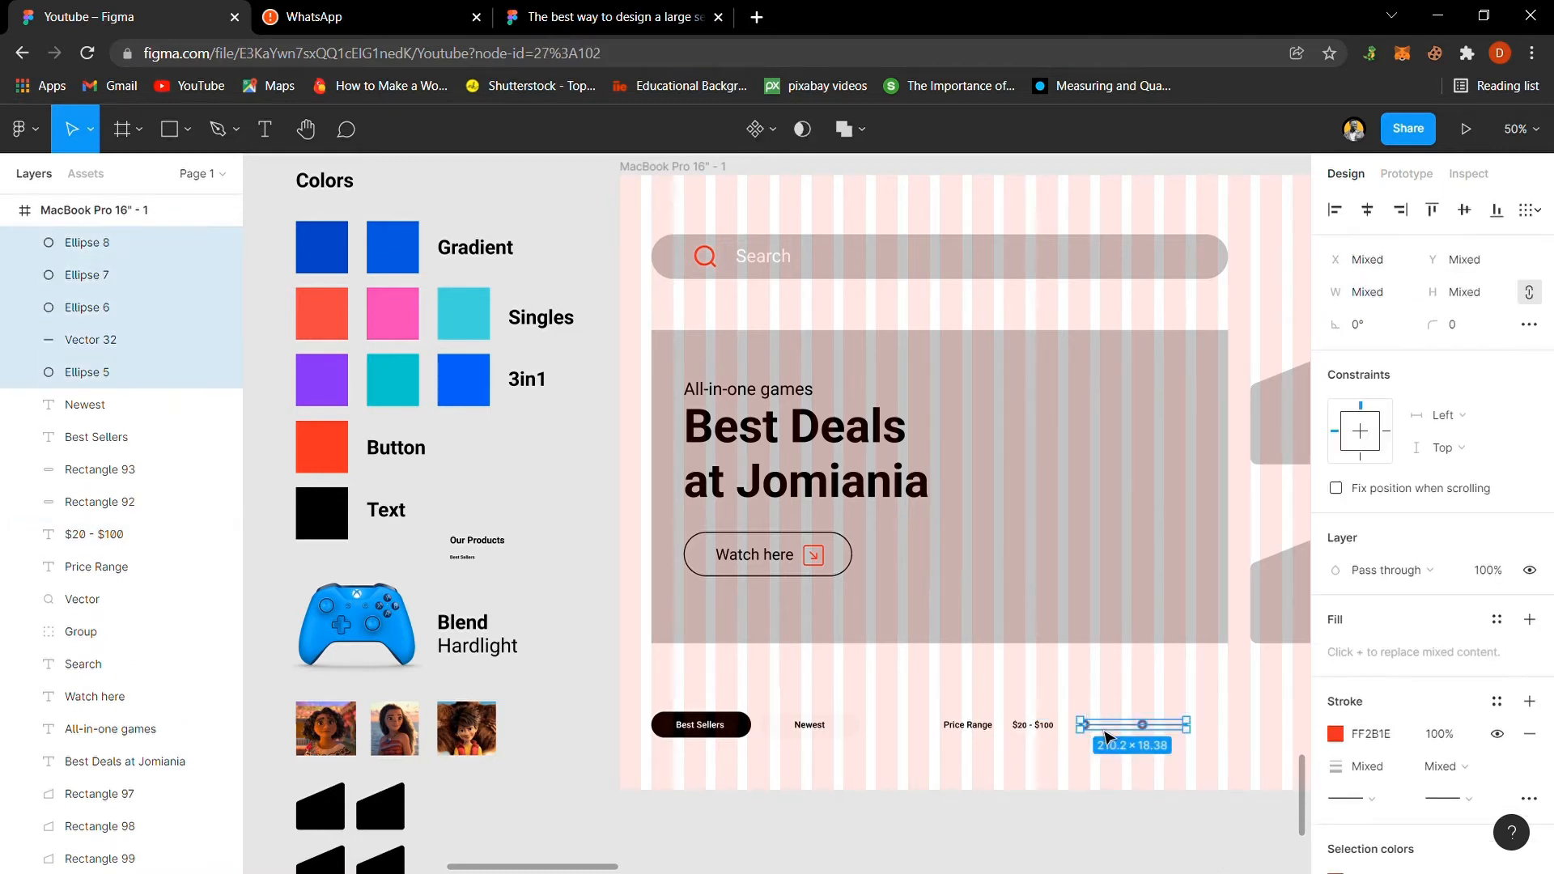
{"action": "key", "text": "i"}
{"action": "left_click", "coordinate": [738, 735]}
{"action": "left_click", "coordinate": [1132, 850]}
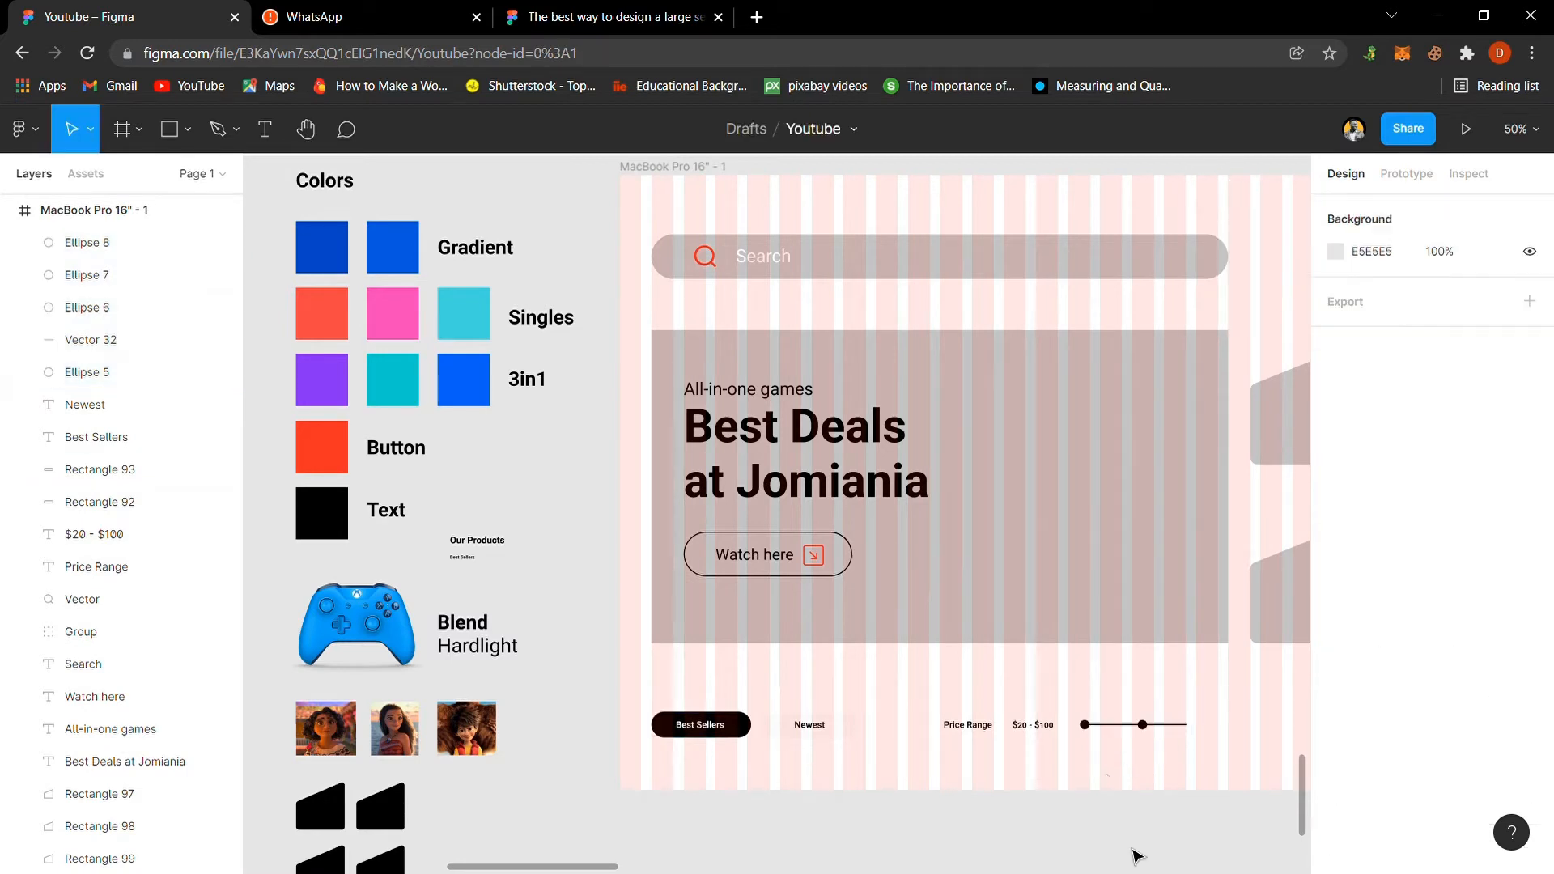
Step: Fill the inner circles of both price slider handles with white FFFFFF sampled from the frame background
{"action": "left_click", "coordinate": [1085, 726]}
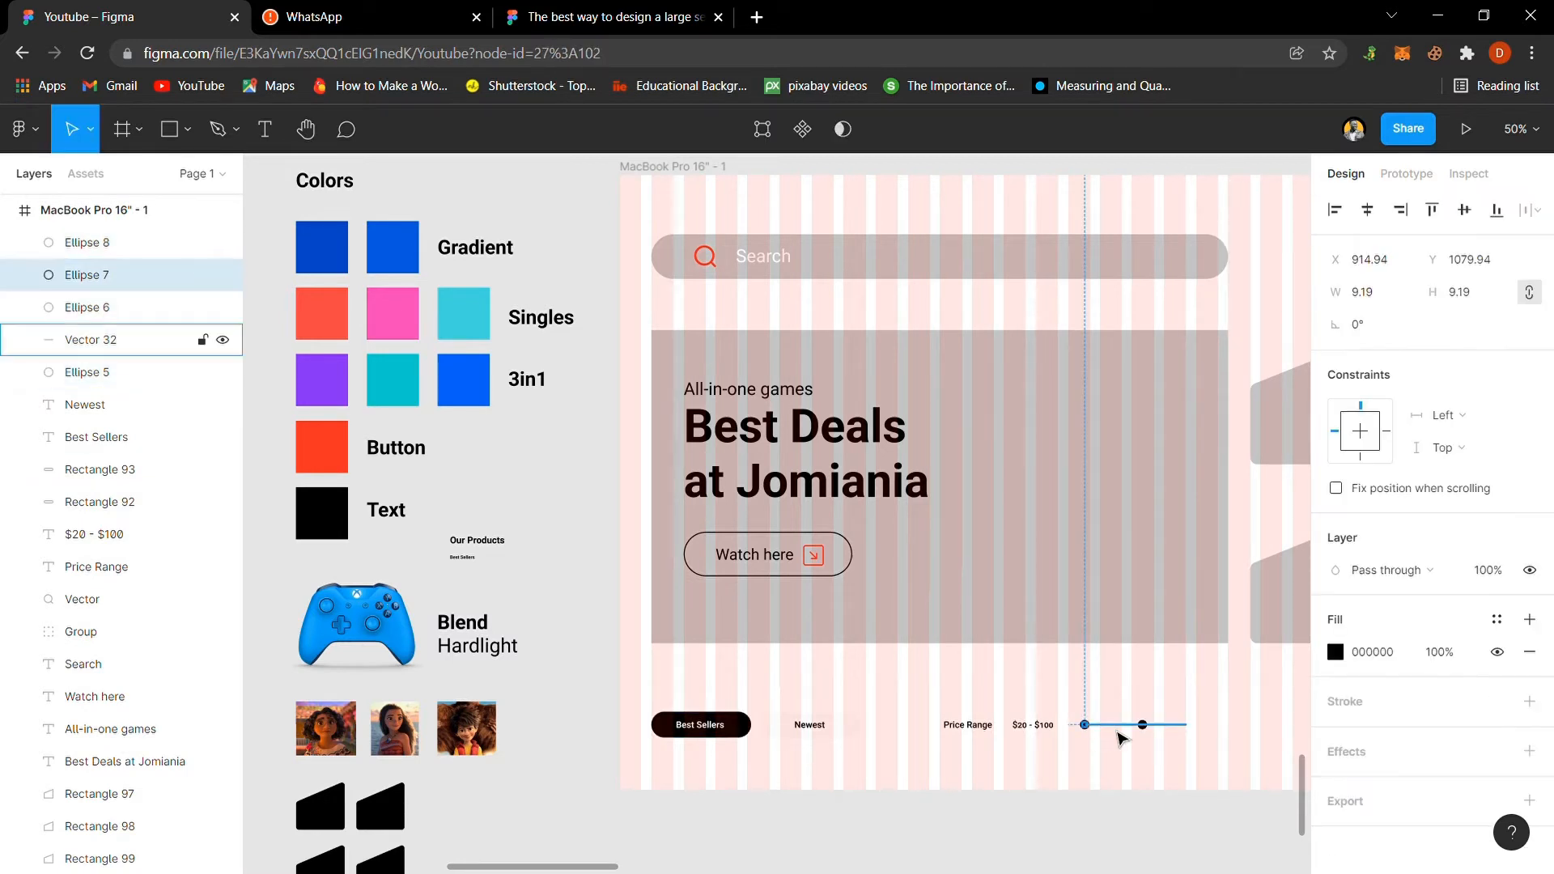
{"action": "left_click", "coordinate": [1143, 725], "text": "shift"}
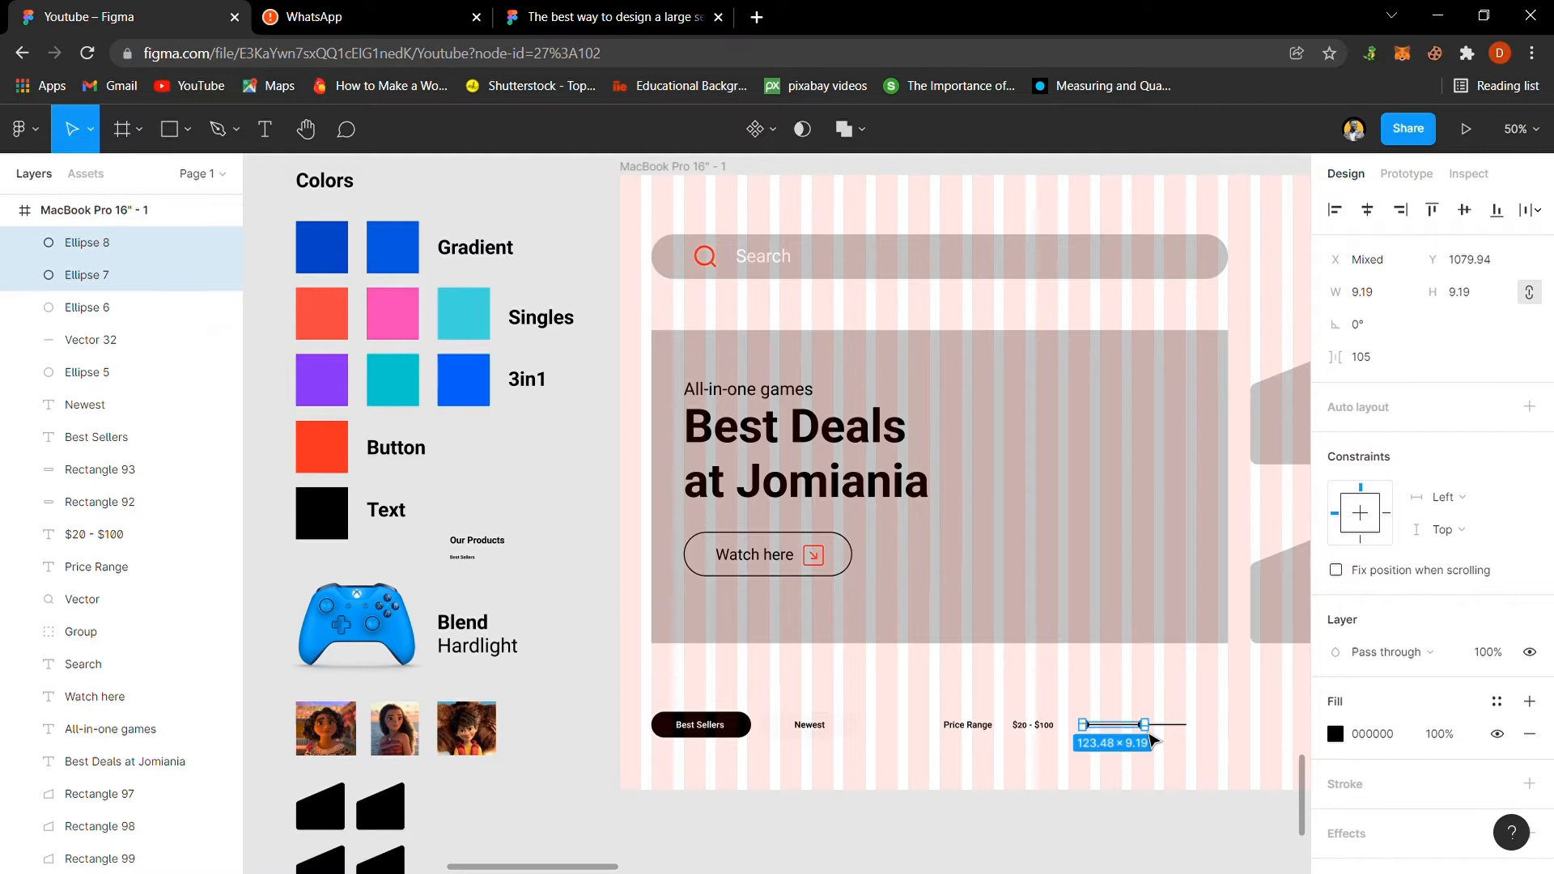
{"action": "key", "text": "i"}
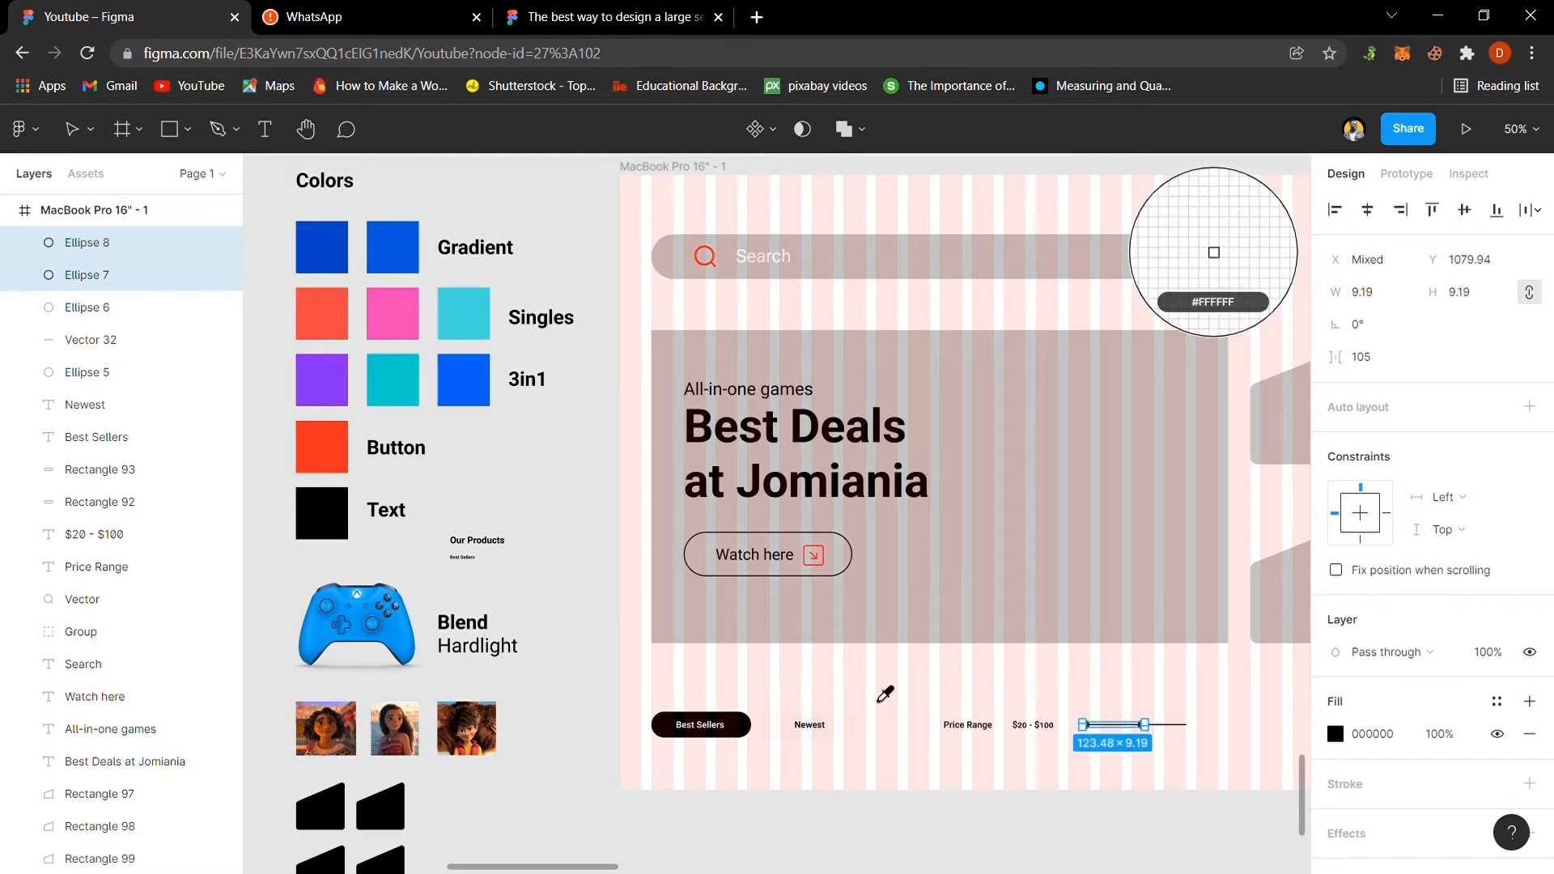
{"action": "left_click", "coordinate": [884, 694]}
Step: Recolour the arrow icon in the Watch here button and the search icon black by sampling existing black areas
{"action": "left_click", "coordinate": [815, 555]}
{"action": "key", "text": "i"}
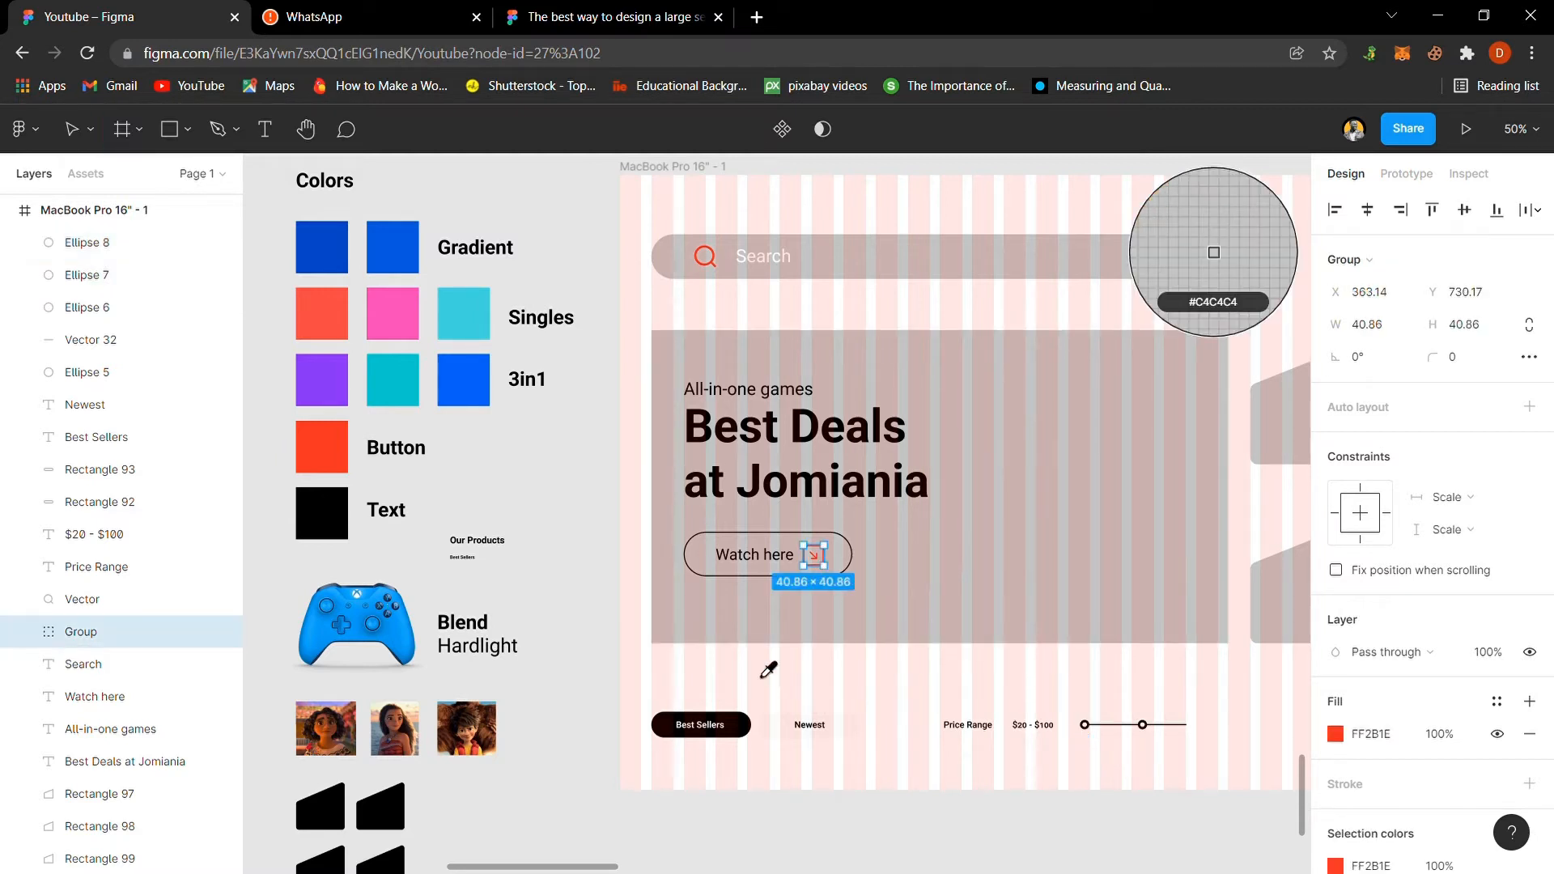
{"action": "left_click", "coordinate": [743, 730]}
{"action": "left_click", "coordinate": [589, 567]}
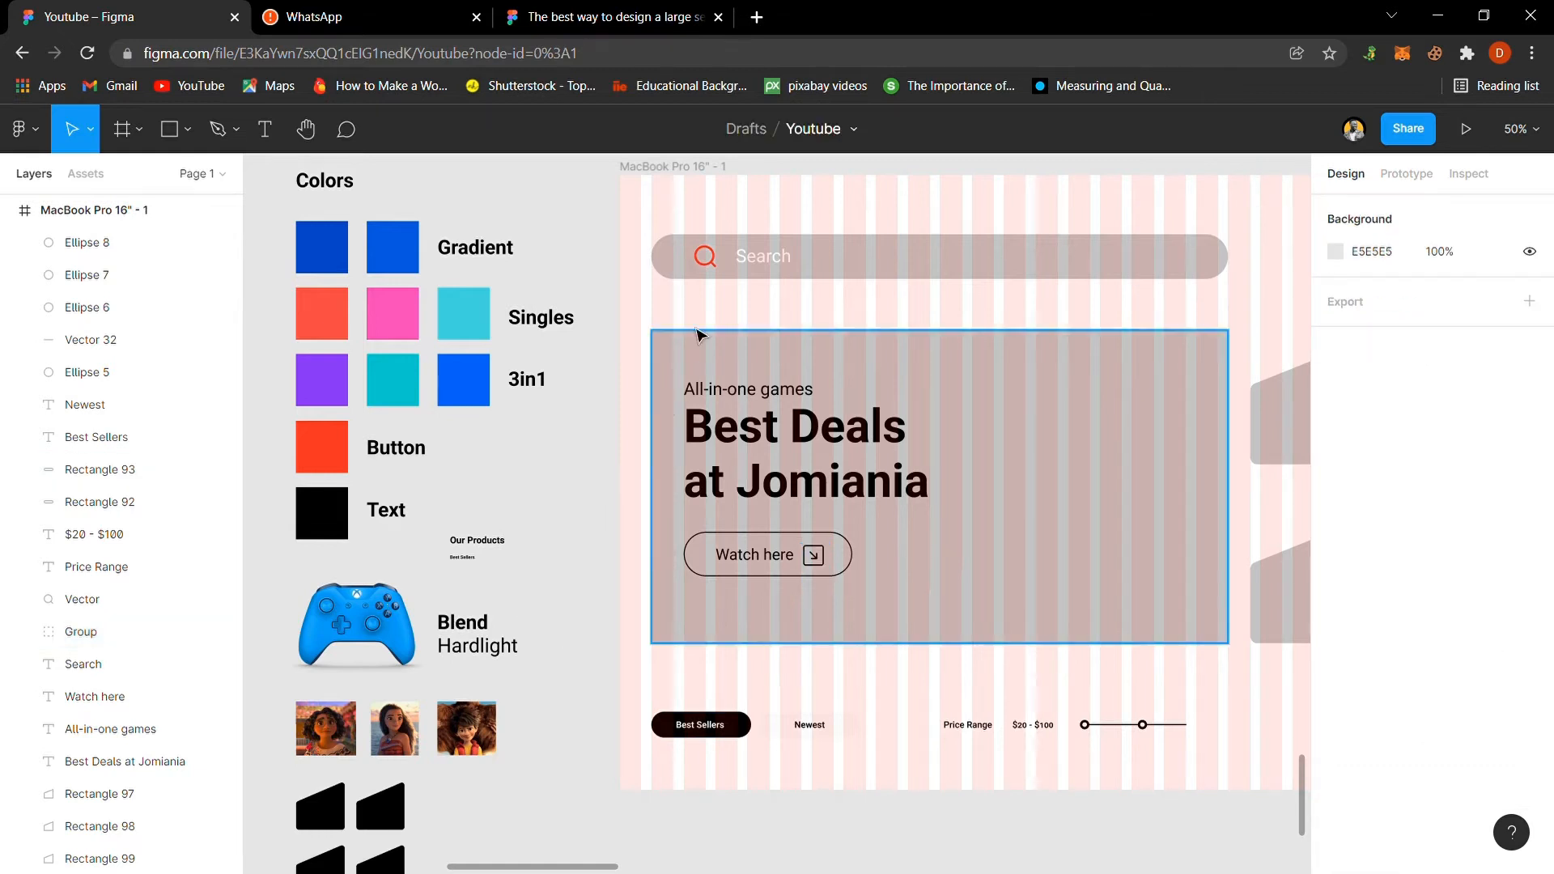
{"action": "left_click", "coordinate": [704, 255]}
{"action": "key", "text": "i"}
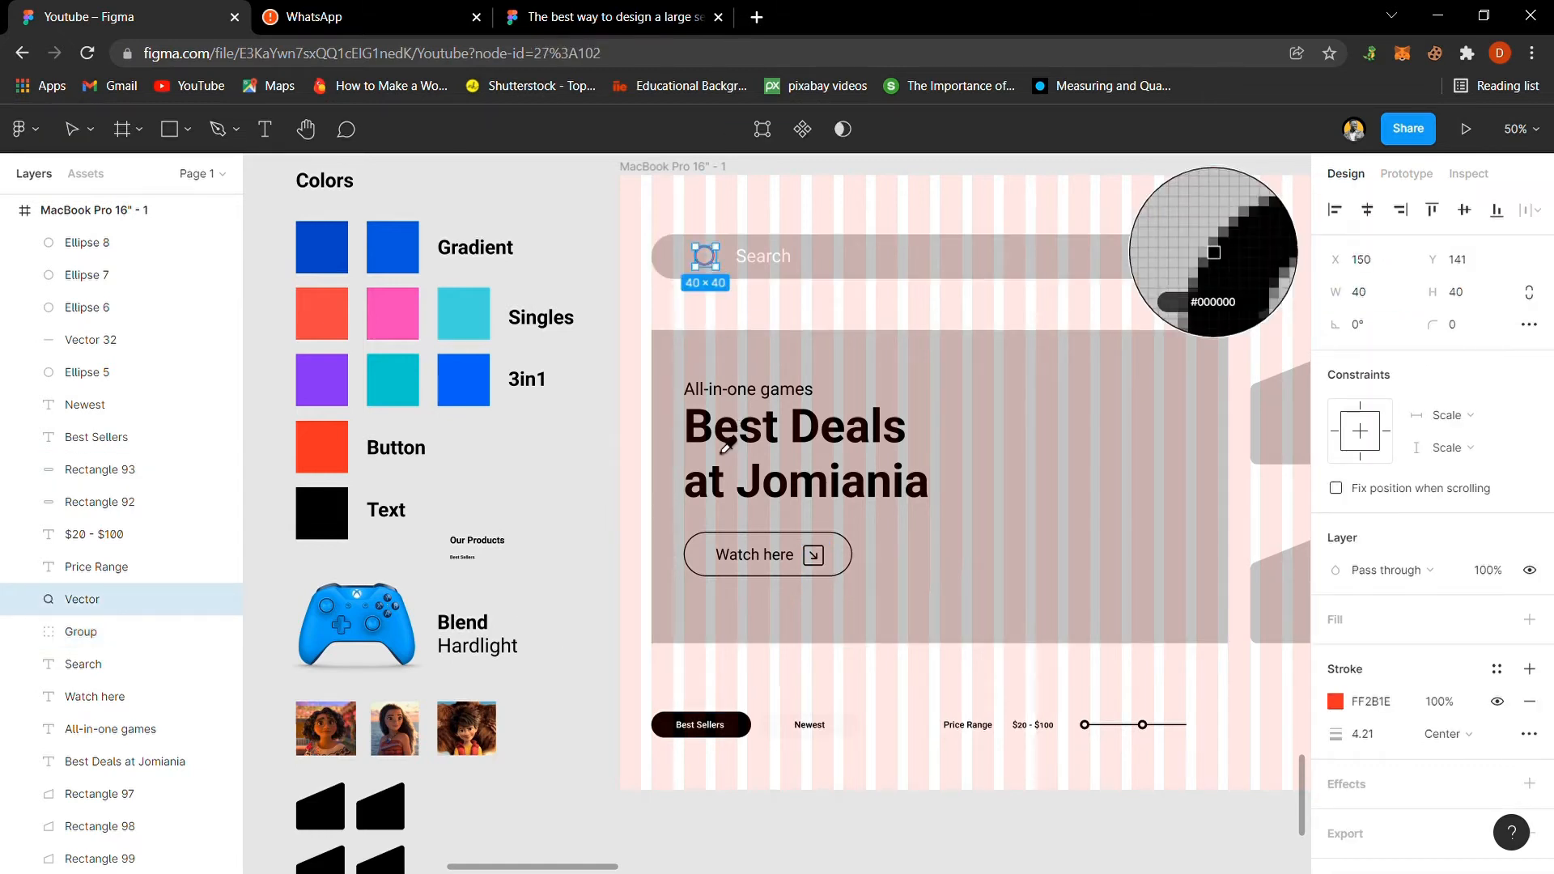
{"action": "left_click", "coordinate": [308, 511]}
{"action": "key", "text": "Escape"}
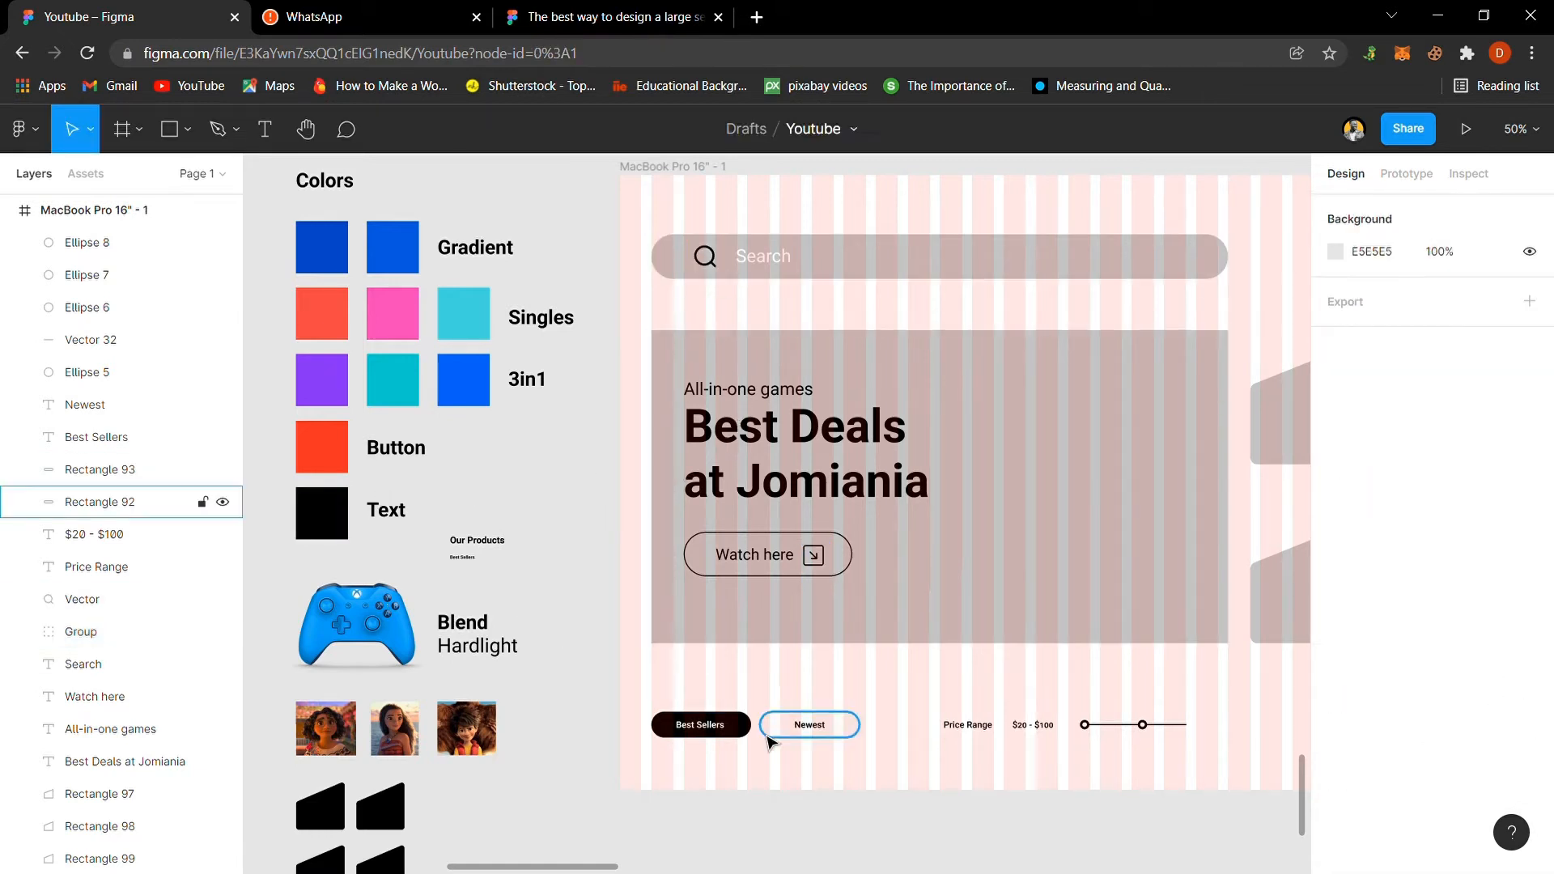
Step: Place the "Our Products" heading above the filter row at X 63 and scale it to 214 wide
{"action": "scroll", "coordinate": [769, 740], "scroll_direction": "down", "scroll_amount": 2}
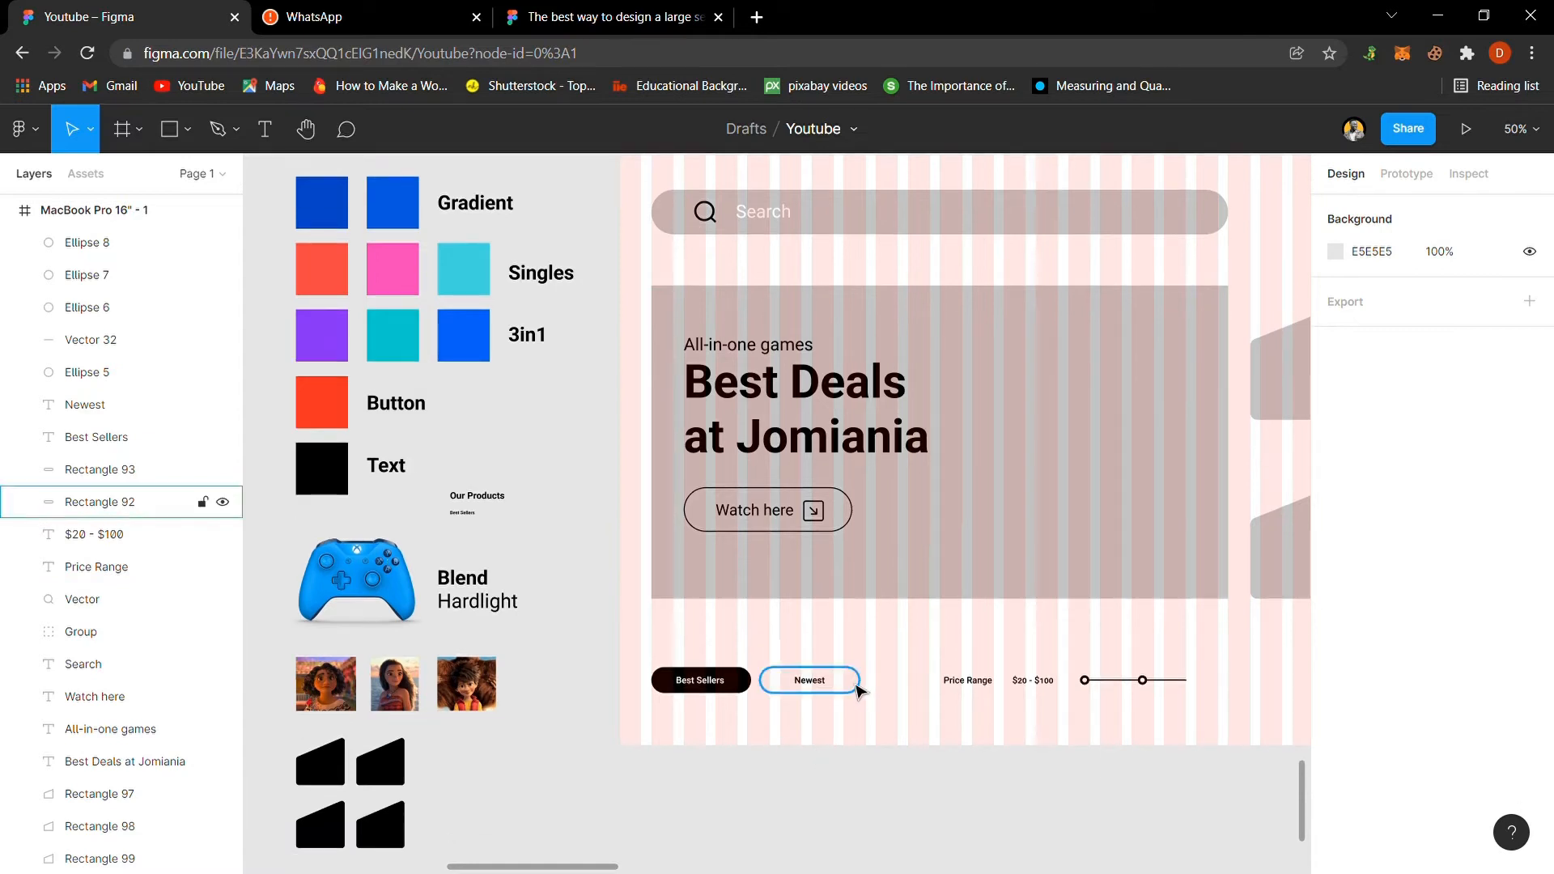
{"action": "left_click", "coordinate": [858, 688]}
{"action": "left_click", "coordinate": [910, 821]}
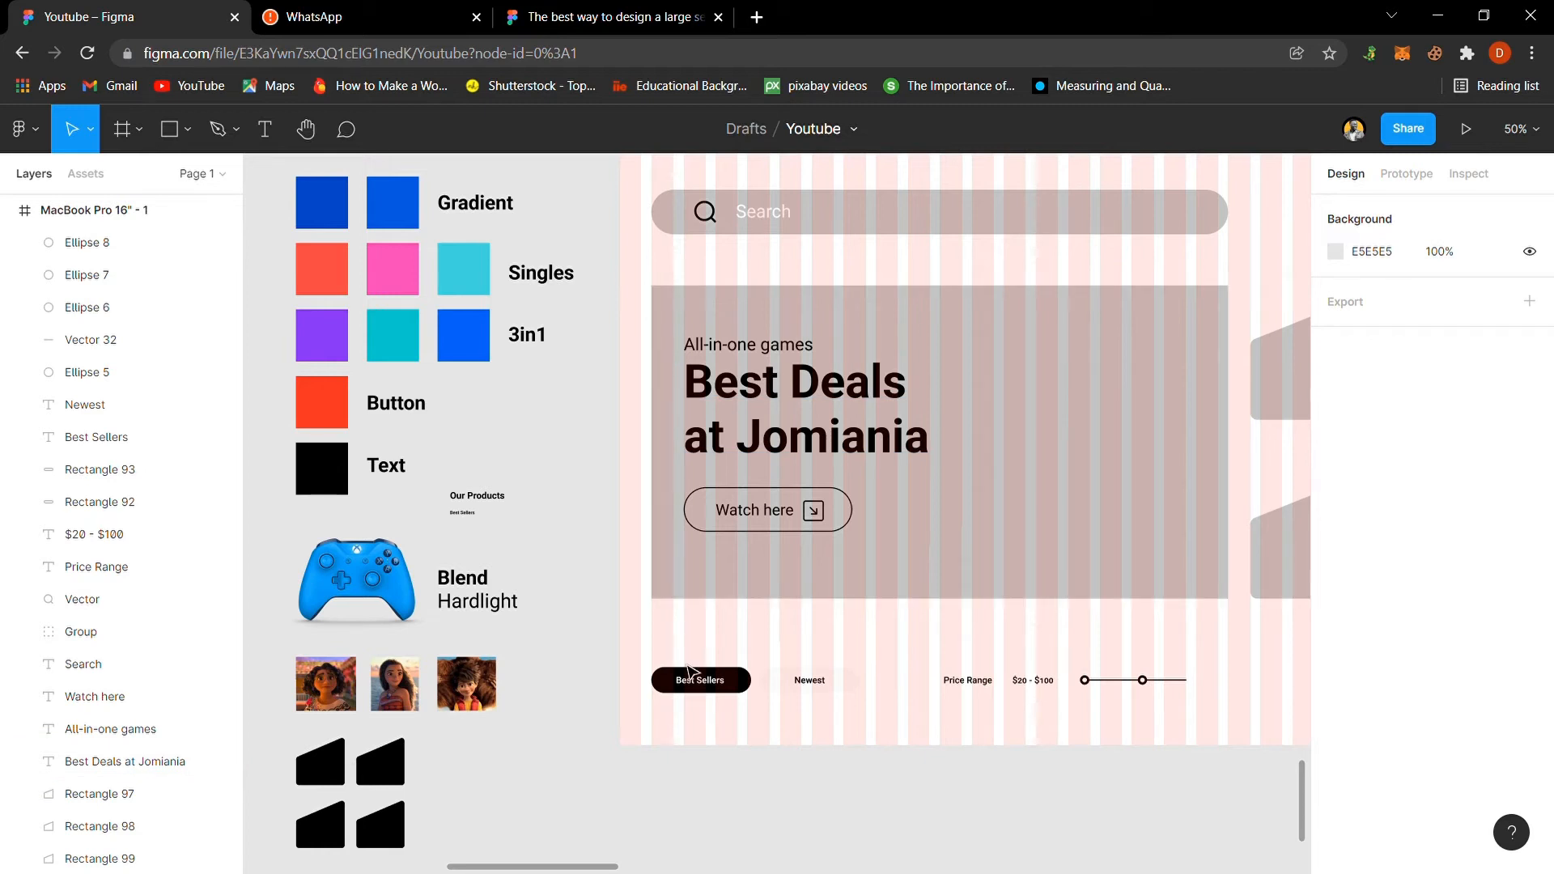
{"action": "left_click", "coordinate": [486, 506]}
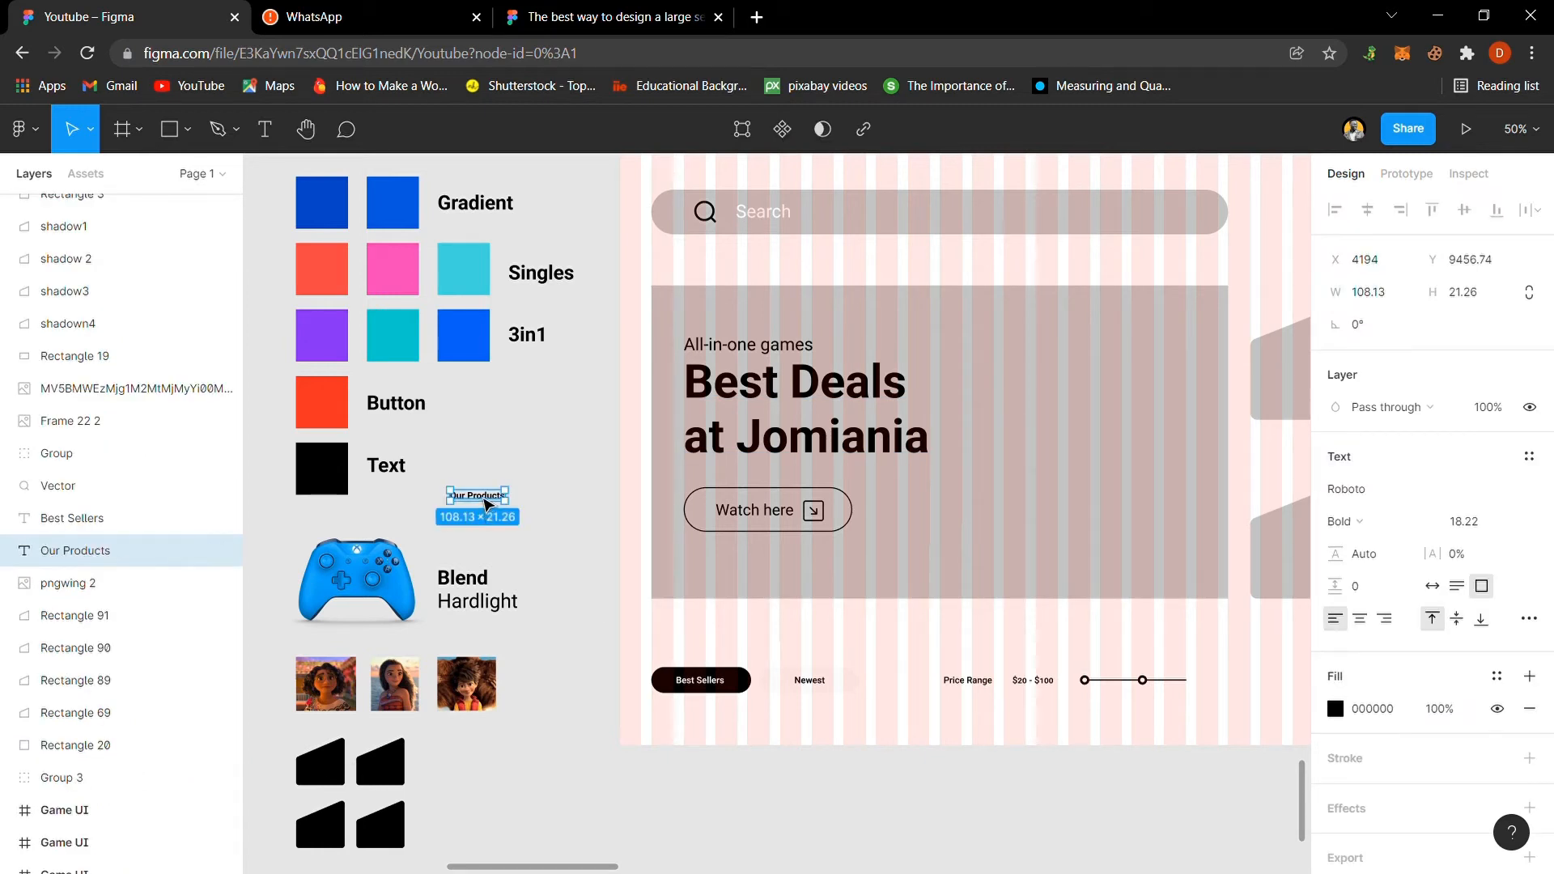
{"action": "left_click_drag", "start_coordinate": [486, 505], "coordinate": [781, 664]}
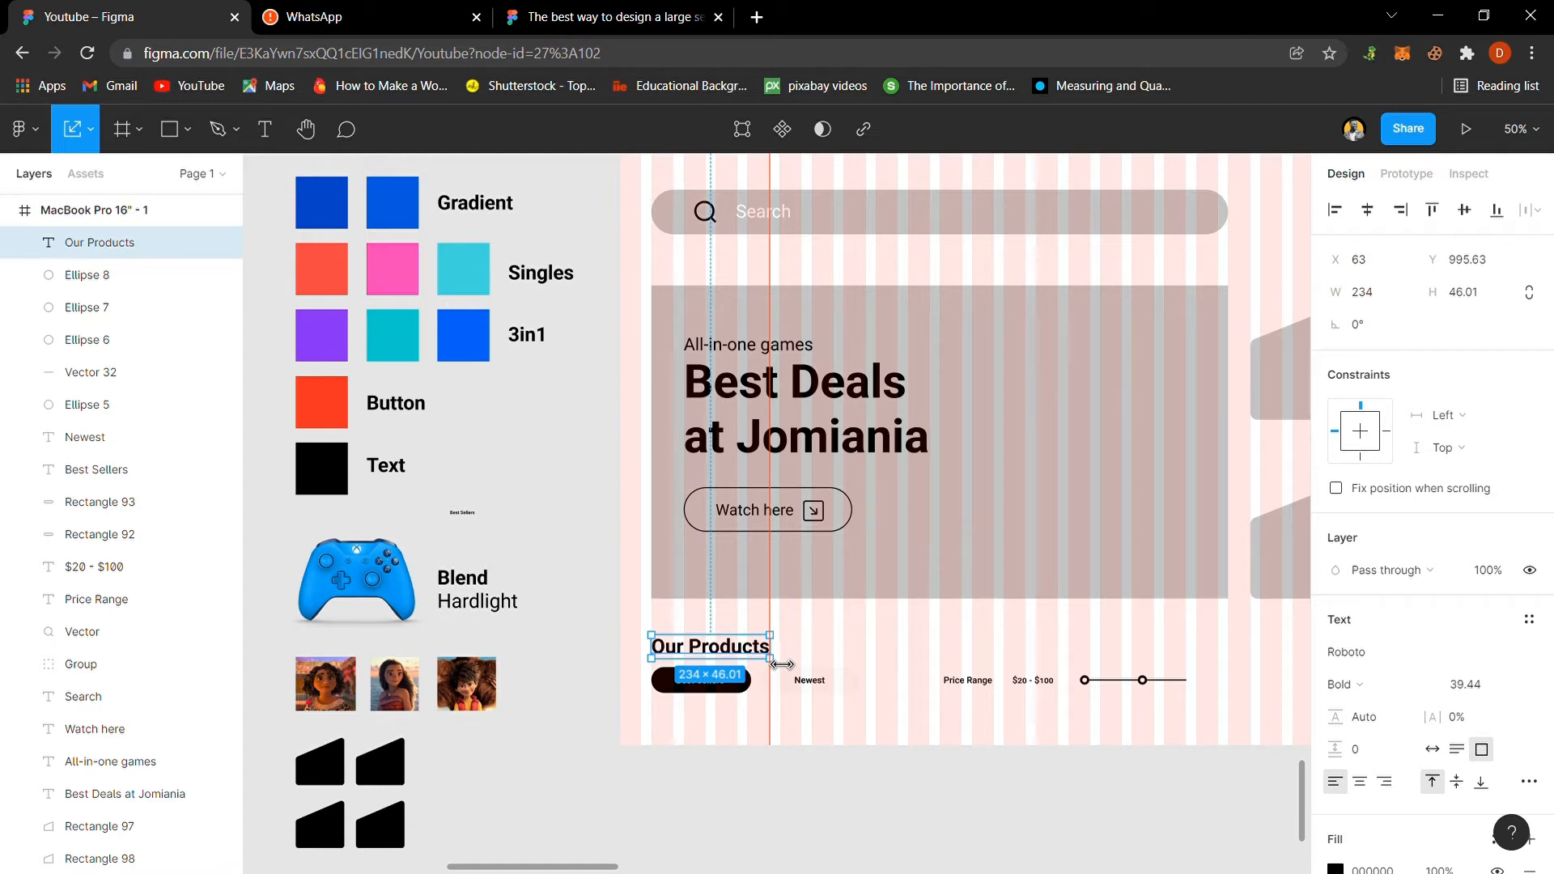
{"action": "left_click_drag", "start_coordinate": [781, 665], "coordinate": [780, 665]}
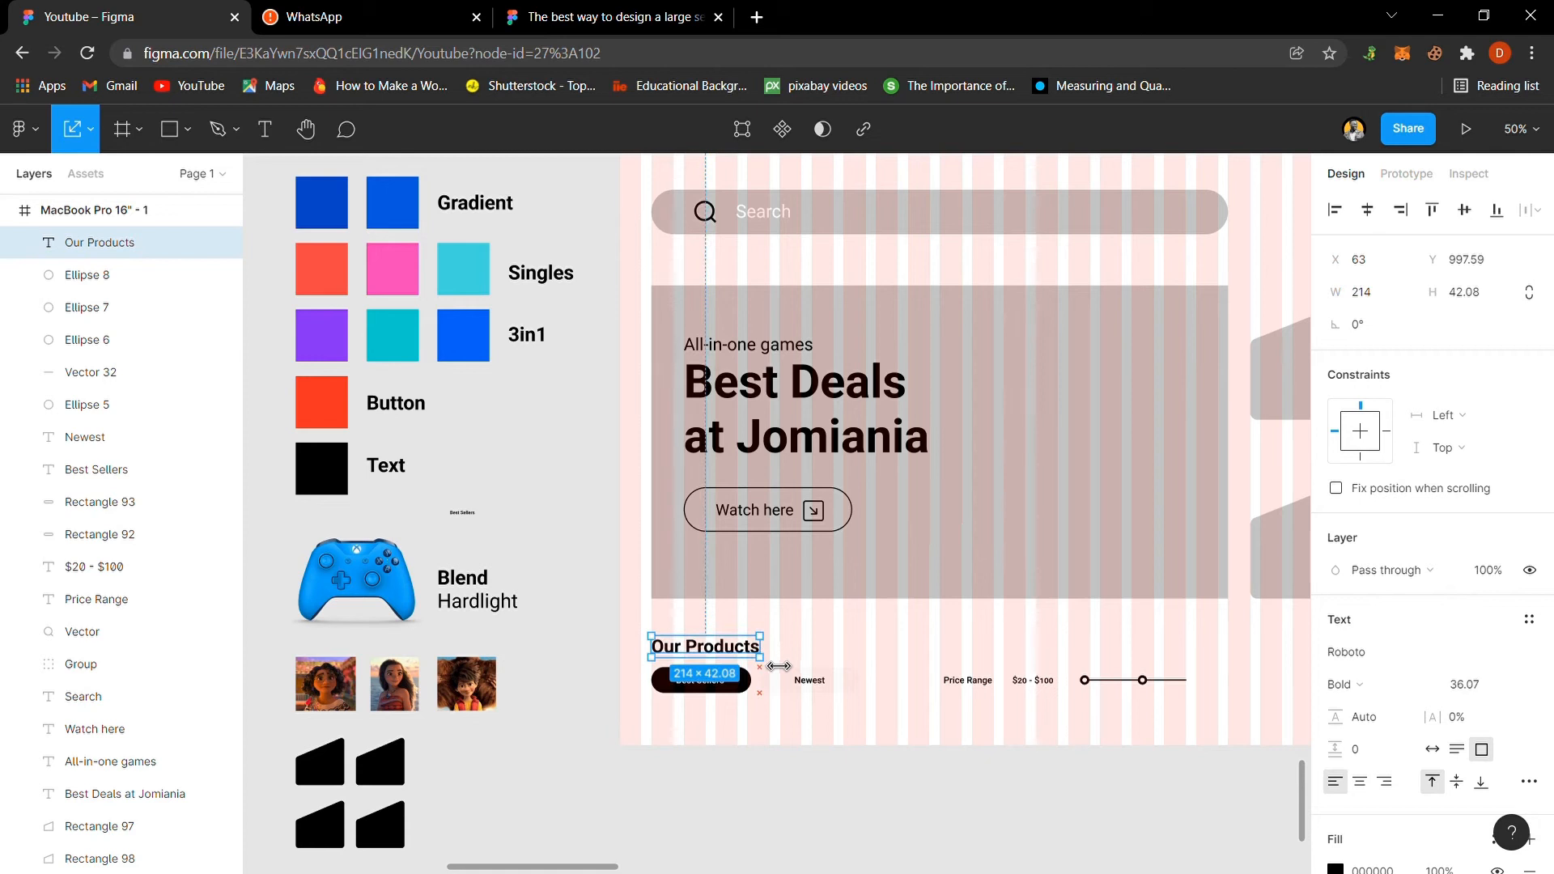
{"action": "left_click", "coordinate": [823, 816]}
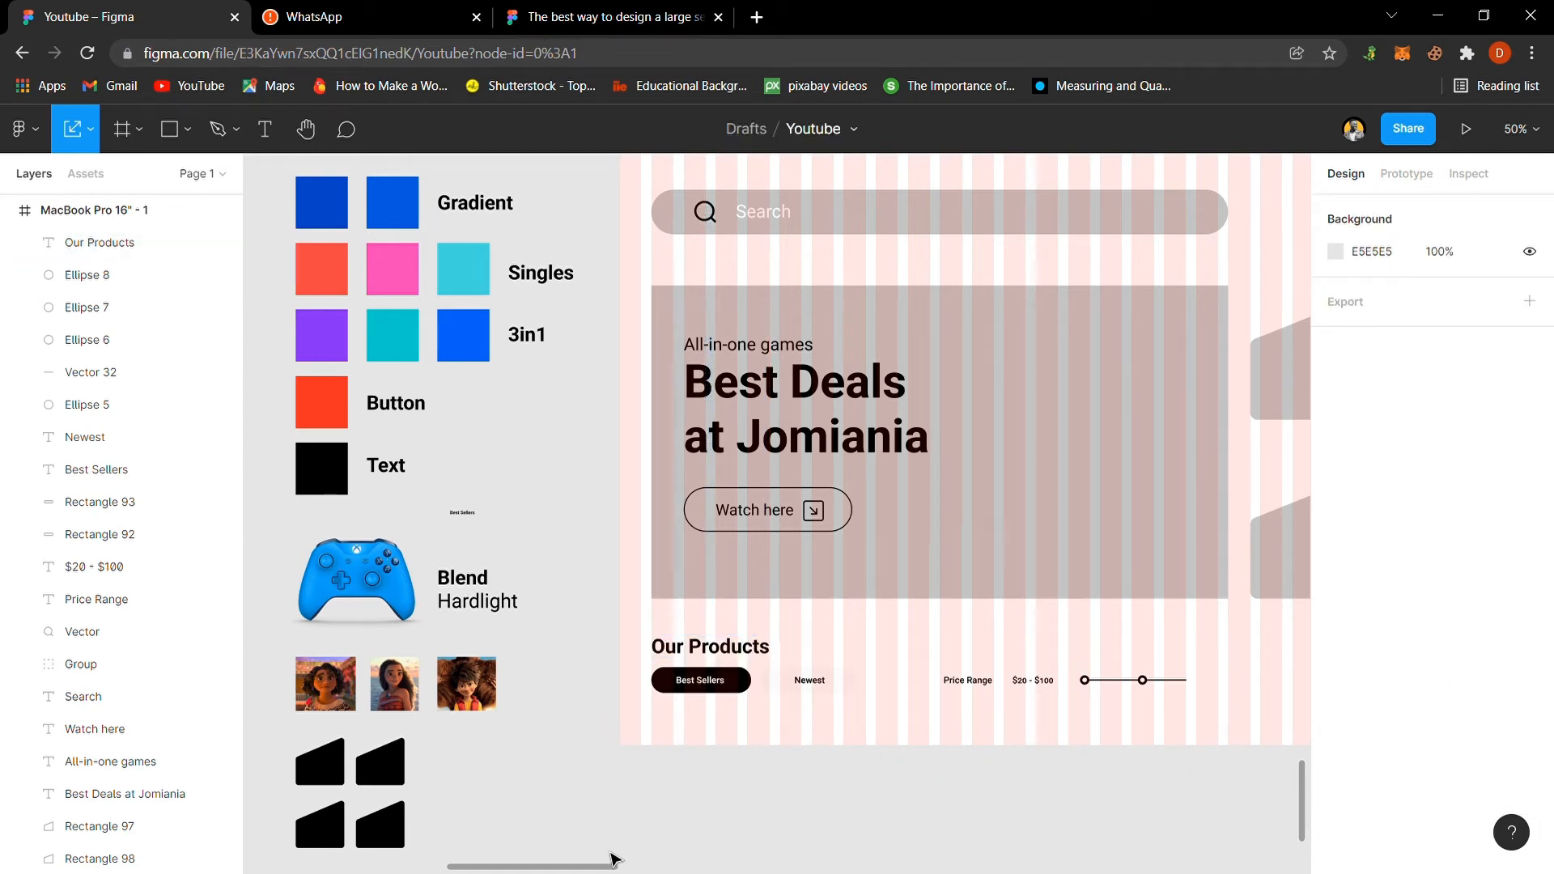
Step: Scale the whole filter row up to 1374 wide and move it slightly down from the Our Products heading
{"action": "left_click_drag", "start_coordinate": [615, 871], "coordinate": [647, 871]}
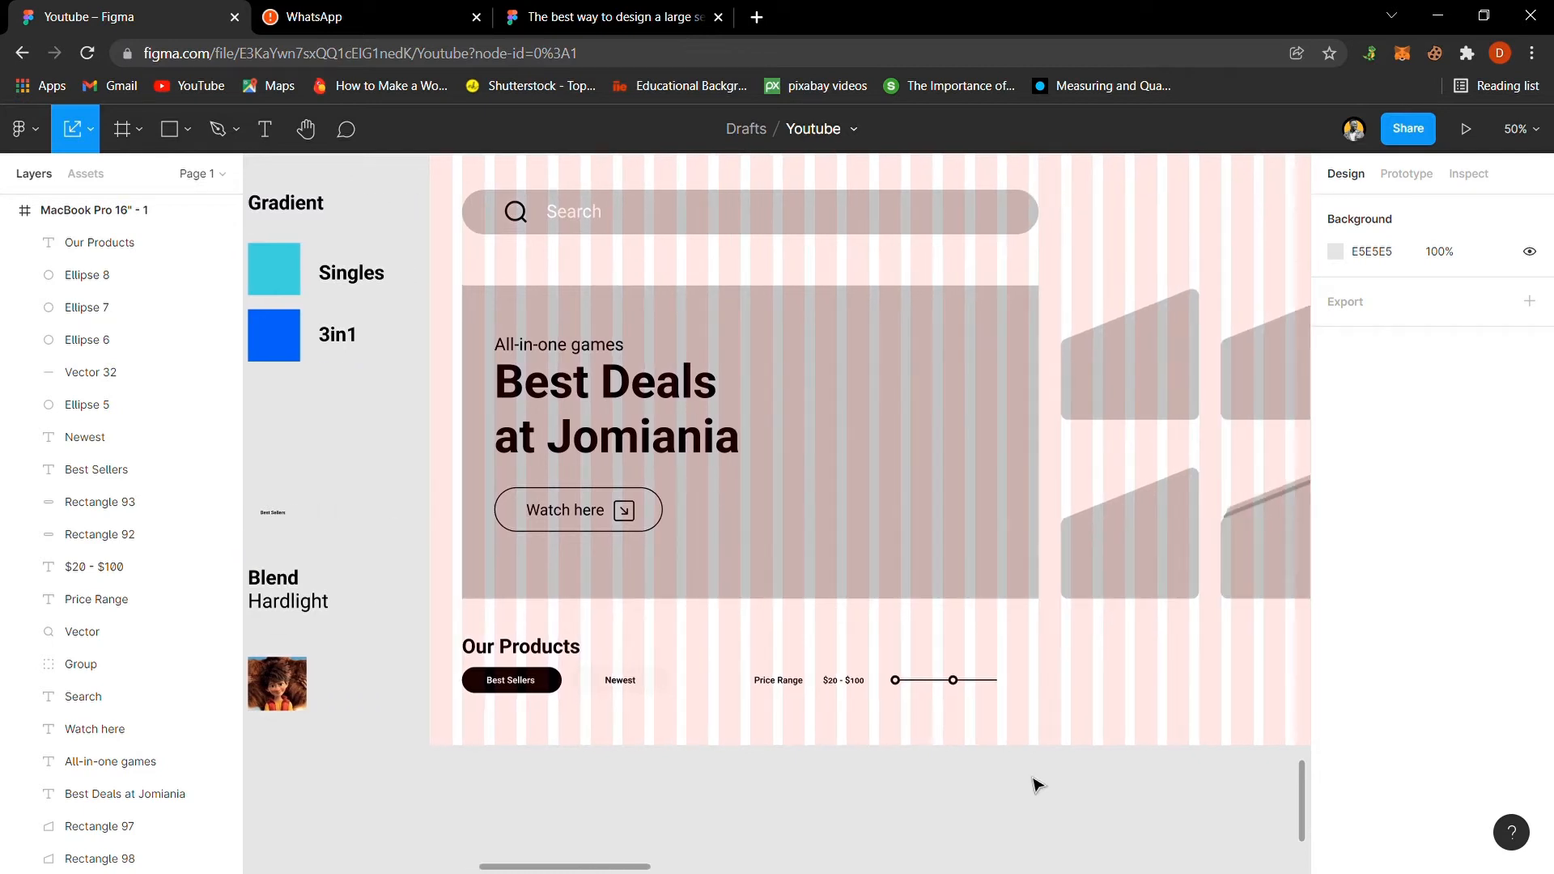
{"action": "left_click_drag", "start_coordinate": [1053, 794], "coordinate": [497, 666]}
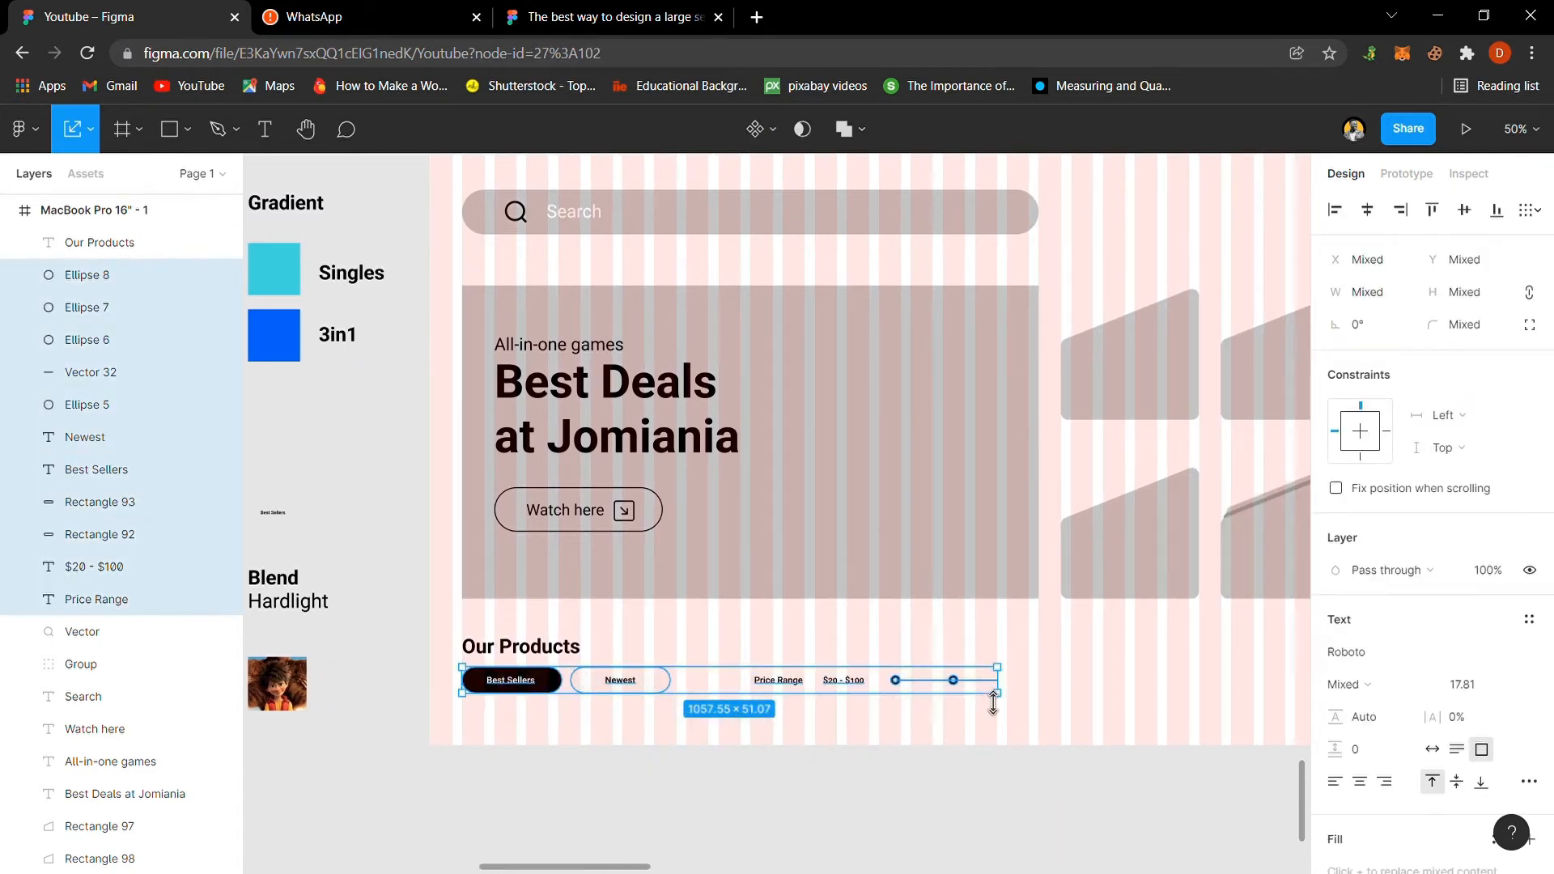
{"action": "left_click_drag", "start_coordinate": [1012, 698], "coordinate": [1173, 699]}
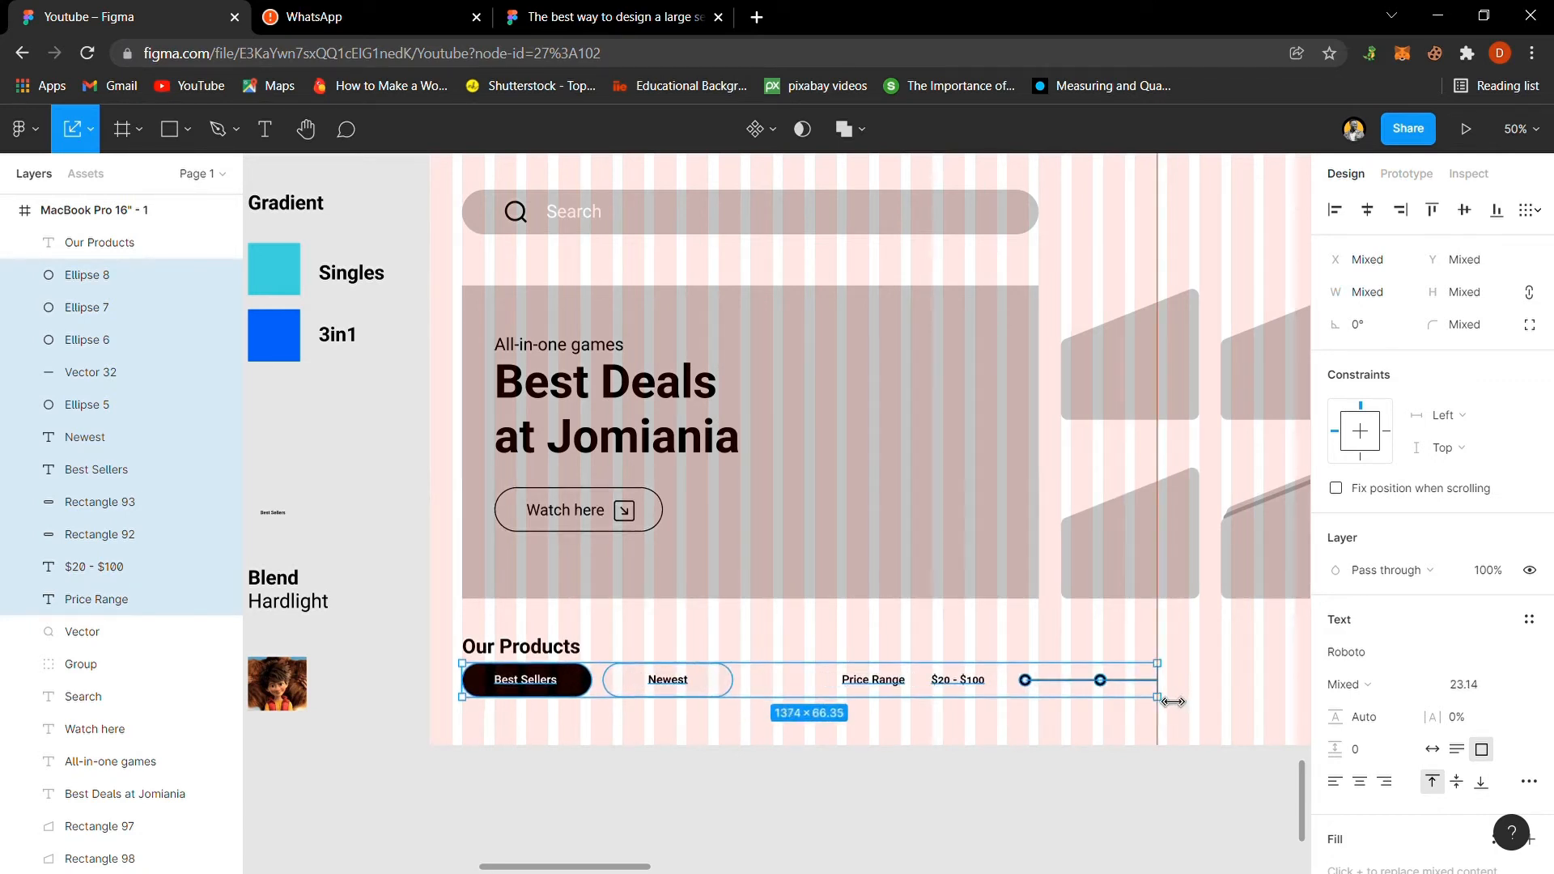
{"action": "left_click_drag", "start_coordinate": [708, 684], "coordinate": [708, 693]}
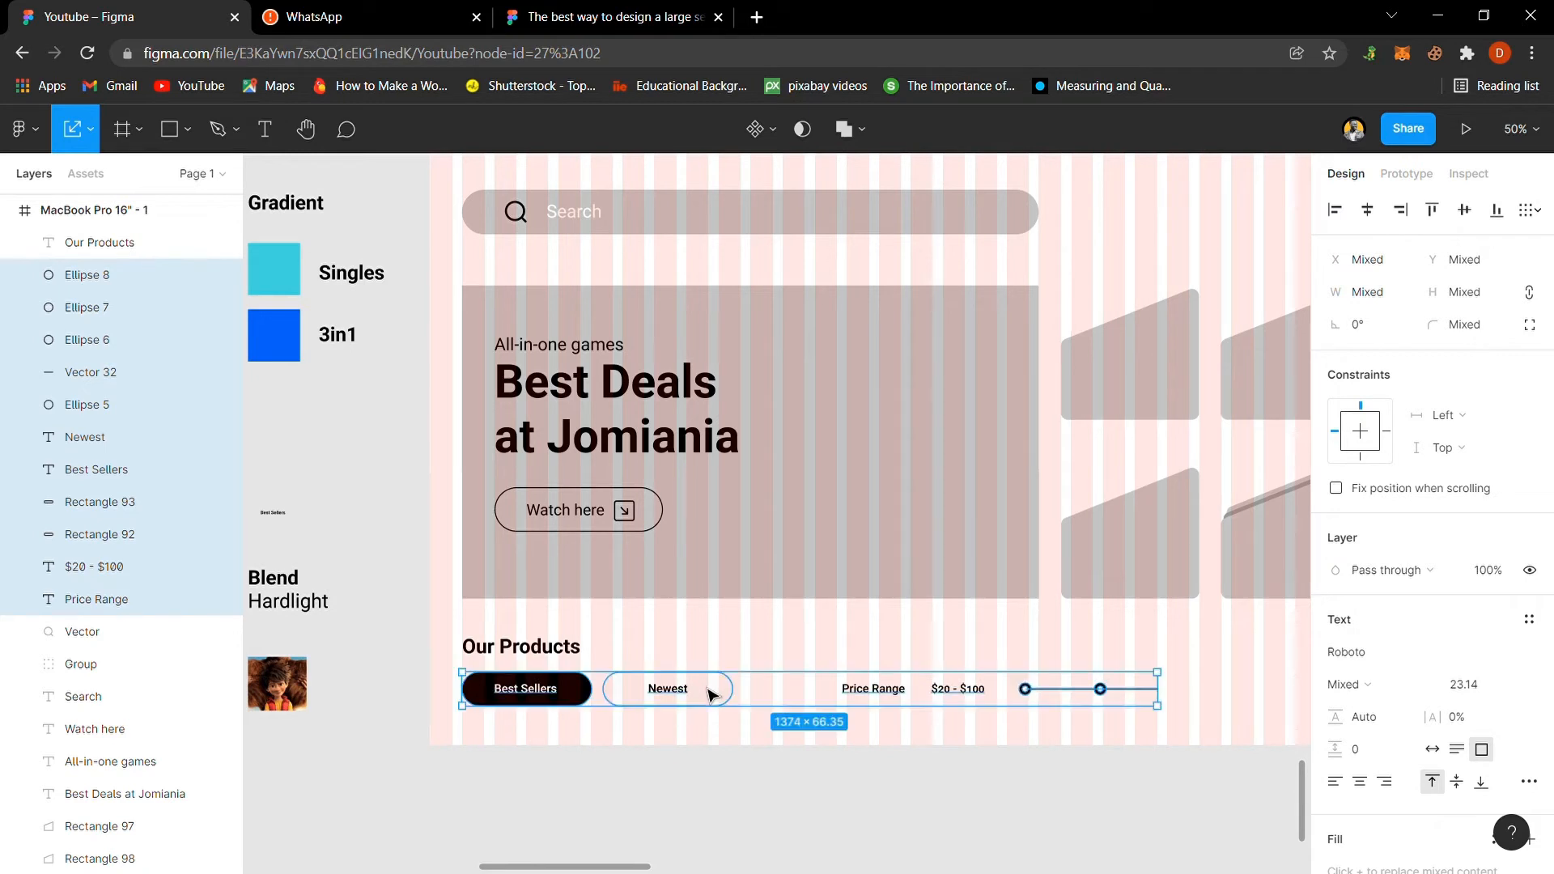
{"action": "left_click", "coordinate": [939, 810]}
Step: Move the Price Range label, $20 - $100 text and slider right so the slider ends at the game cards' right edge
{"action": "left_click_drag", "start_coordinate": [795, 785], "coordinate": [1194, 670]}
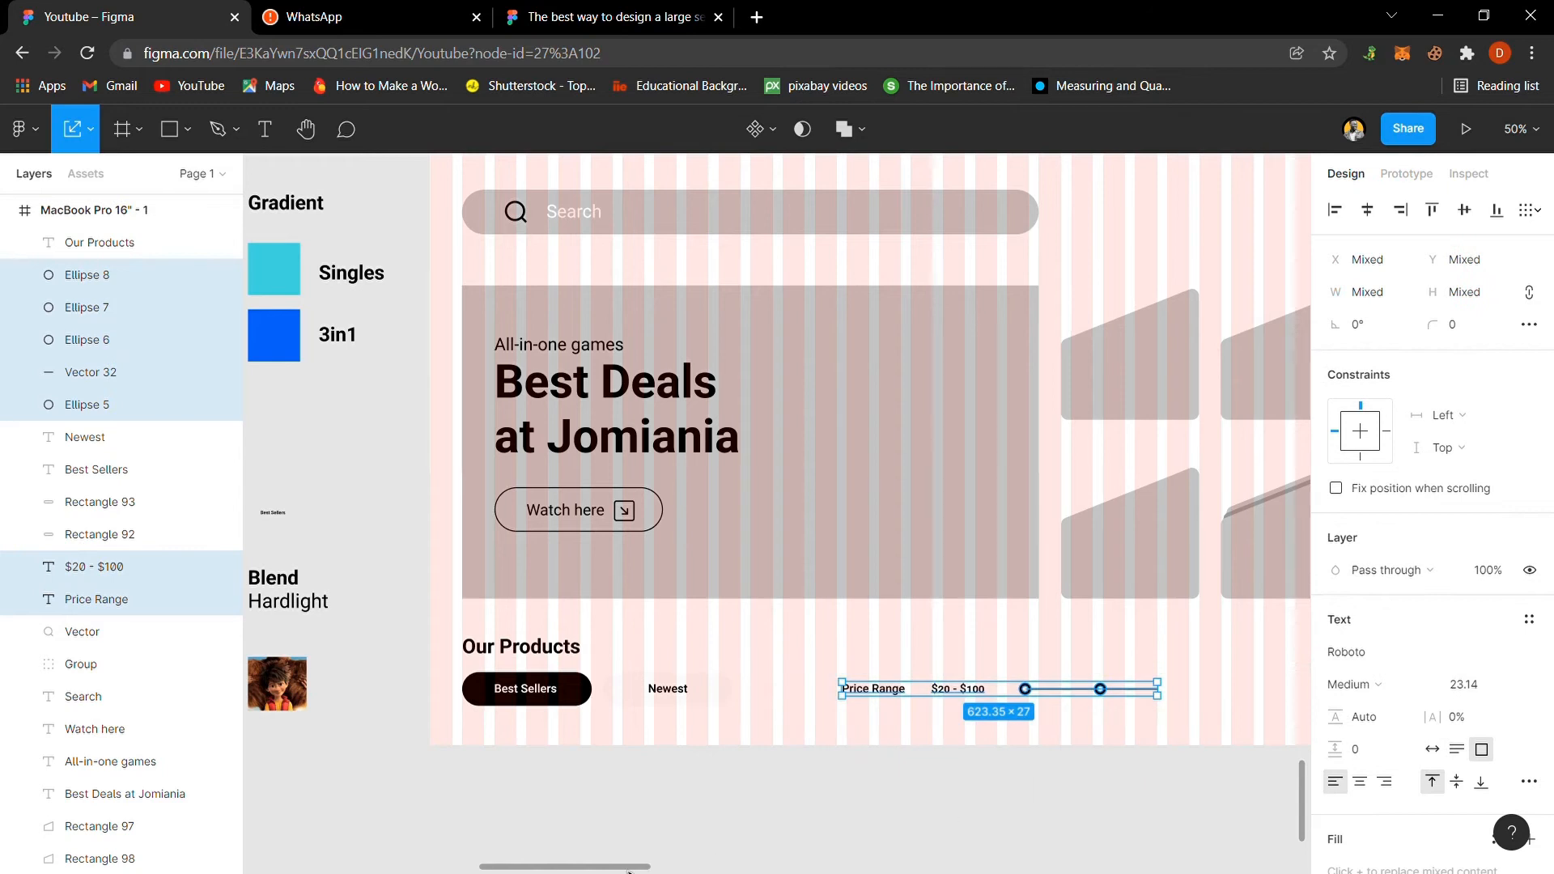
{"action": "left_click_drag", "start_coordinate": [628, 871], "coordinate": [669, 856]}
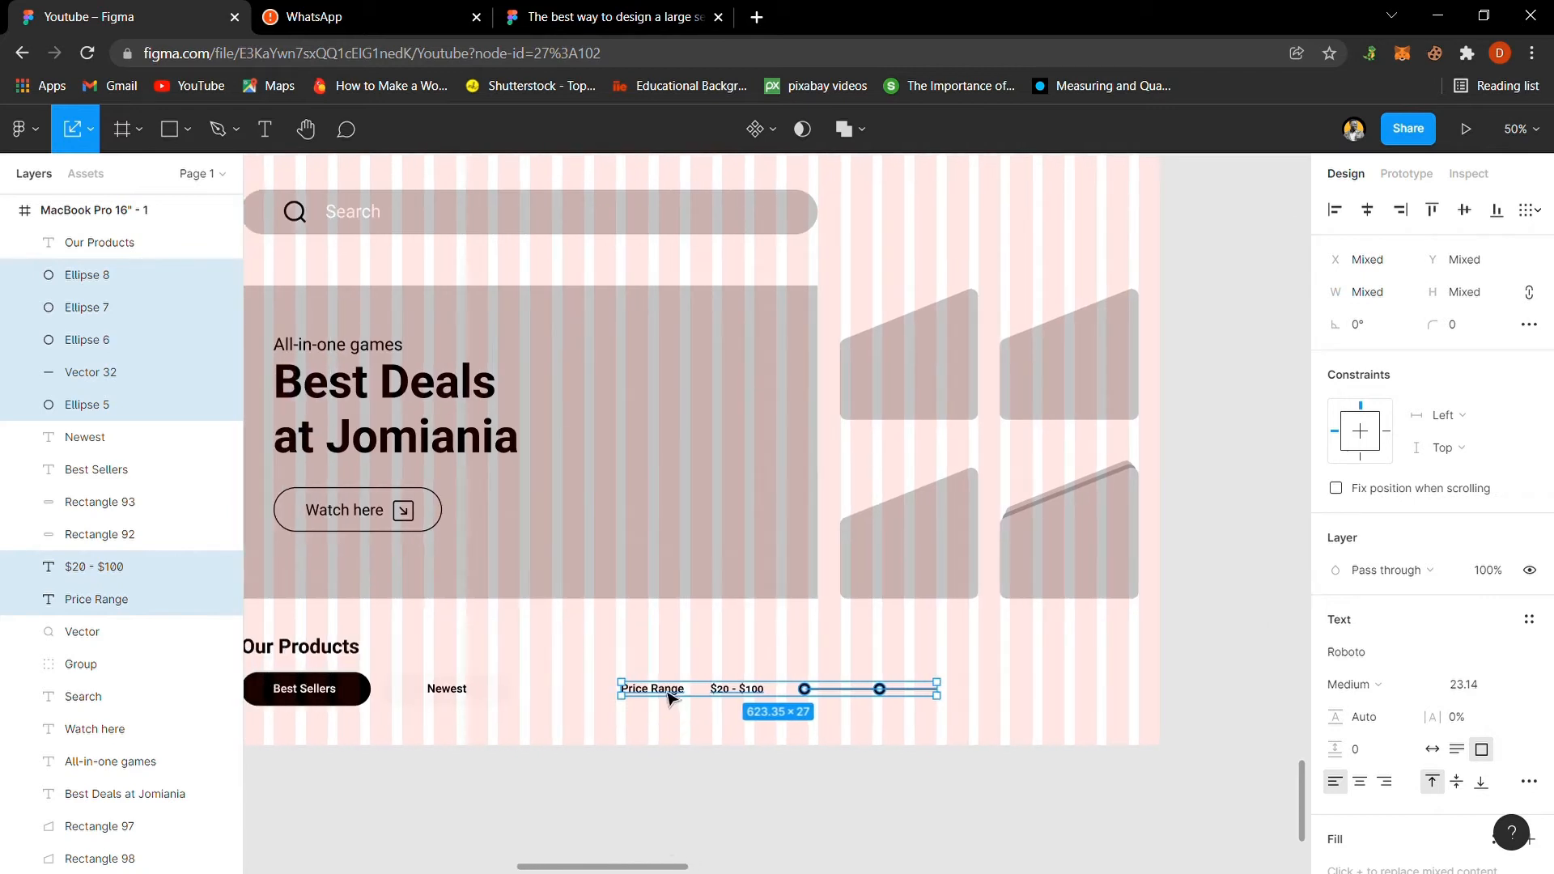
{"action": "left_click_drag", "start_coordinate": [669, 694], "coordinate": [874, 718]}
{"action": "left_click", "coordinate": [822, 812]}
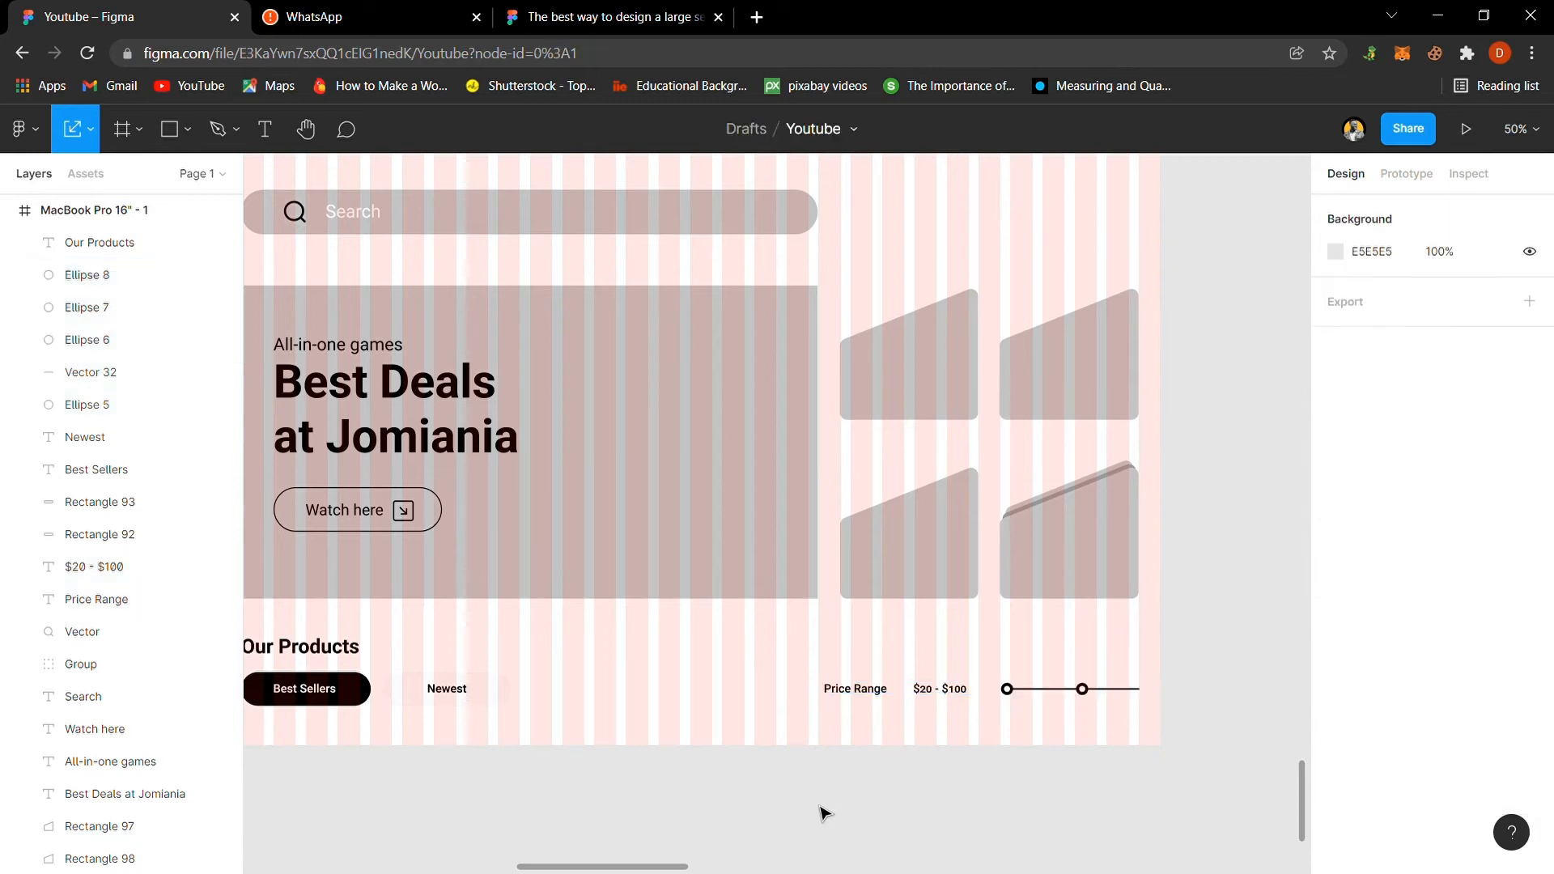
Step: Scale the MacBook Pro frame with its contents down to 1330 wide and move it to X 4821, Y 8903
{"action": "left_click", "coordinate": [712, 495]}
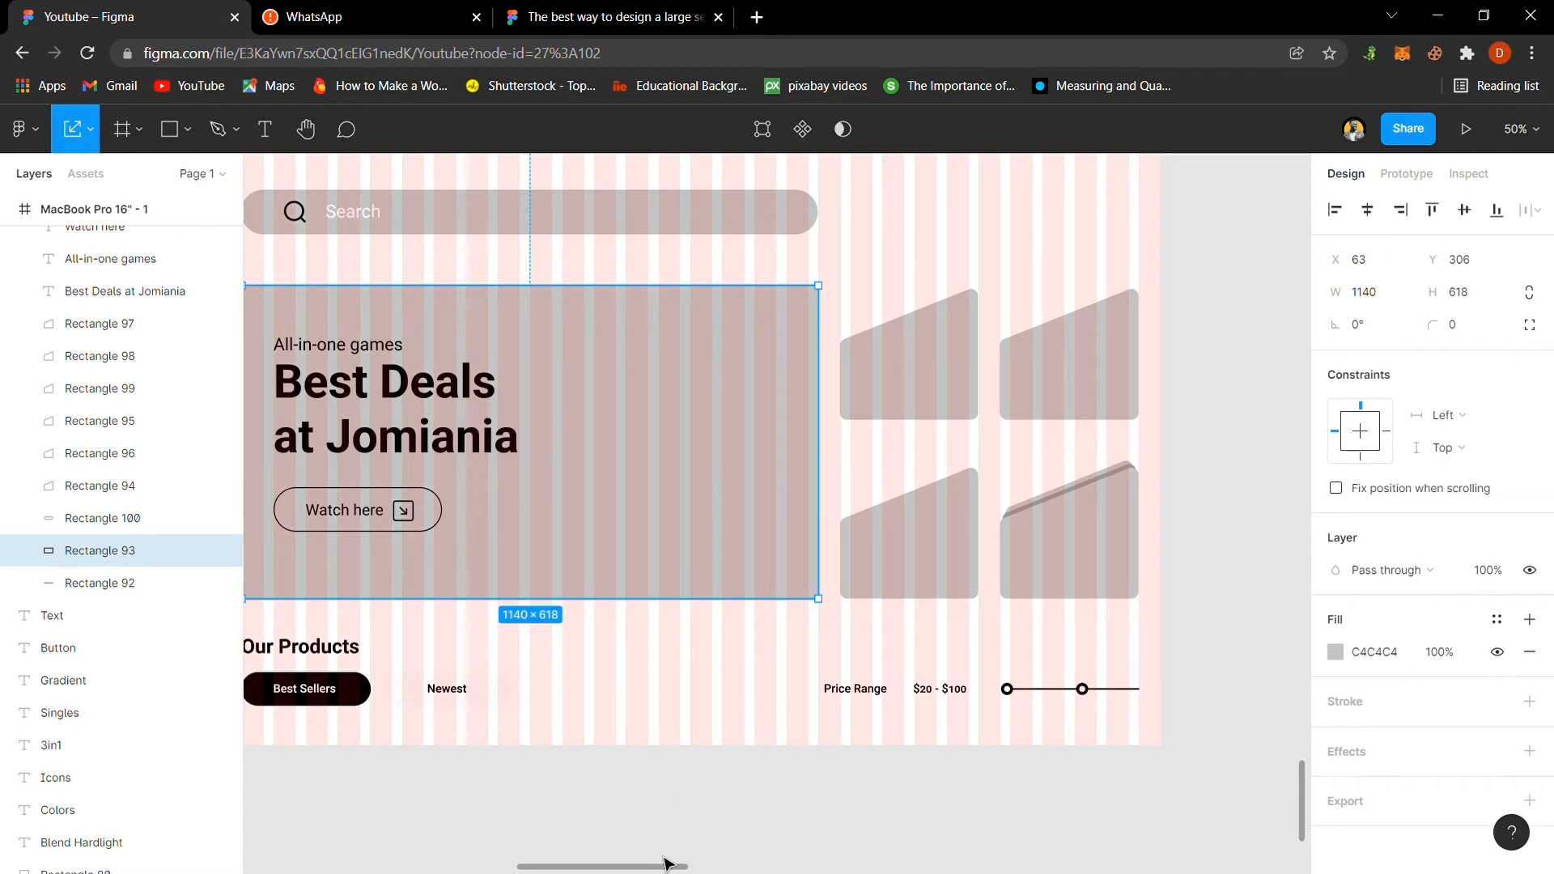
{"action": "left_click_drag", "start_coordinate": [664, 862], "coordinate": [706, 864]}
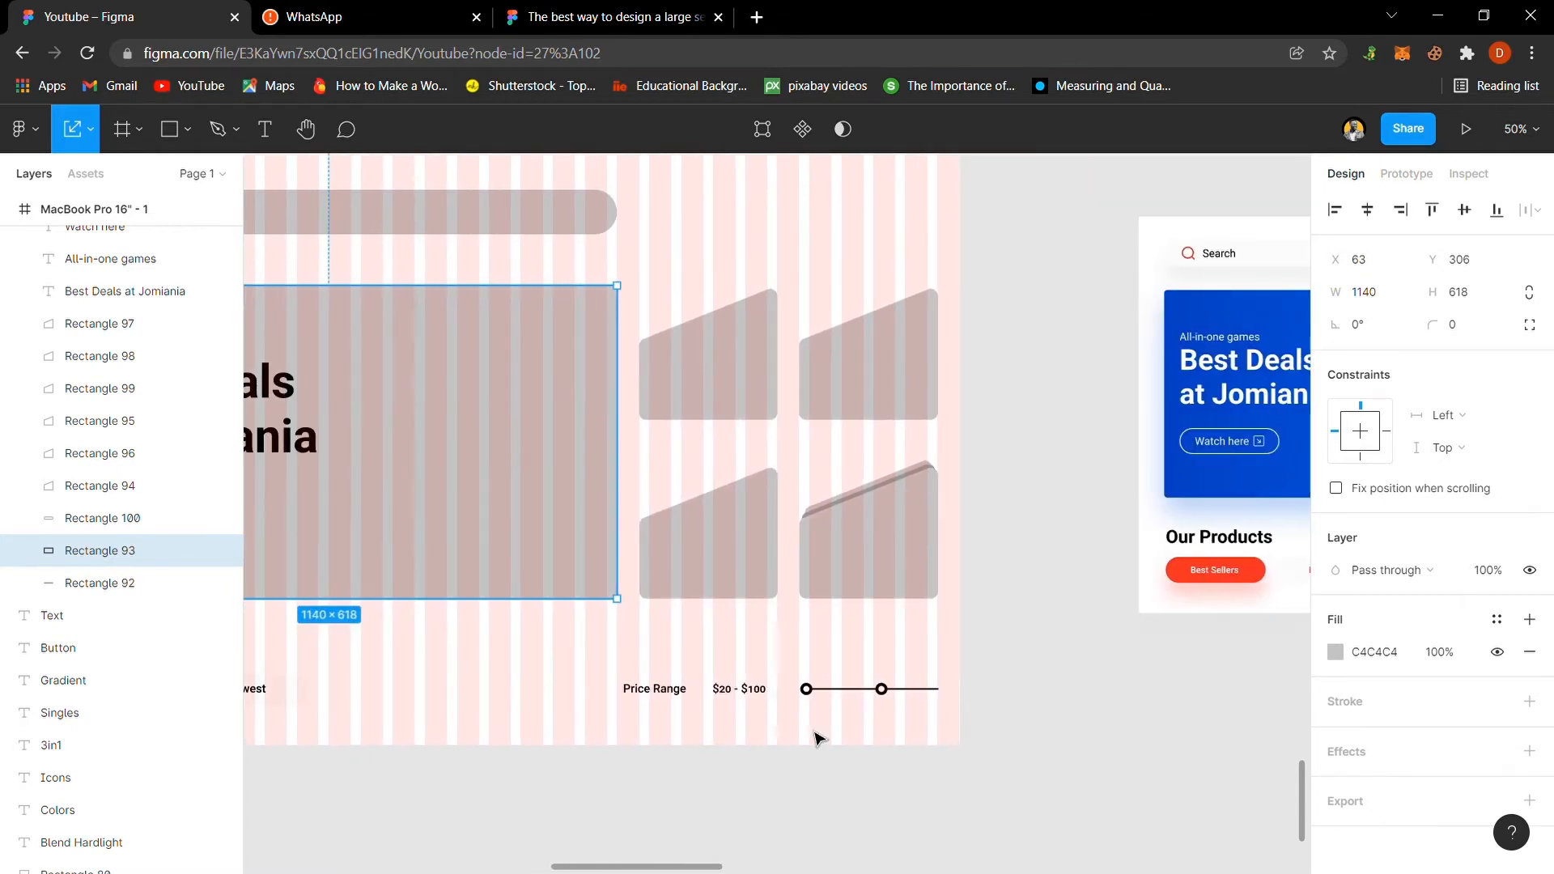
{"action": "left_click", "coordinate": [1006, 617]}
{"action": "key", "text": "ctrl+minus"}
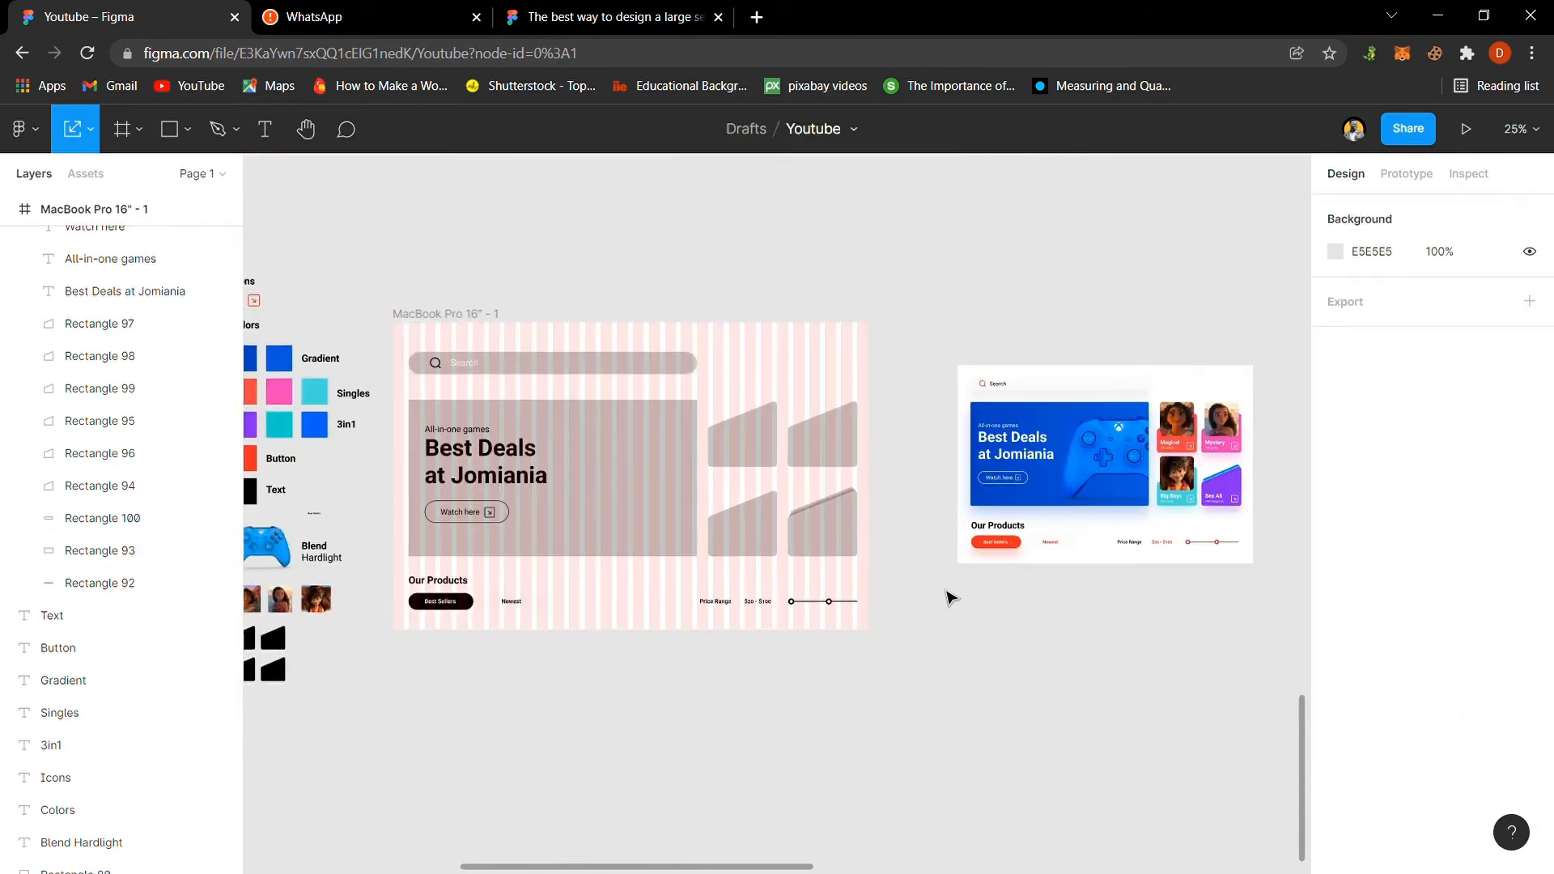
{"action": "left_click", "coordinate": [452, 316]}
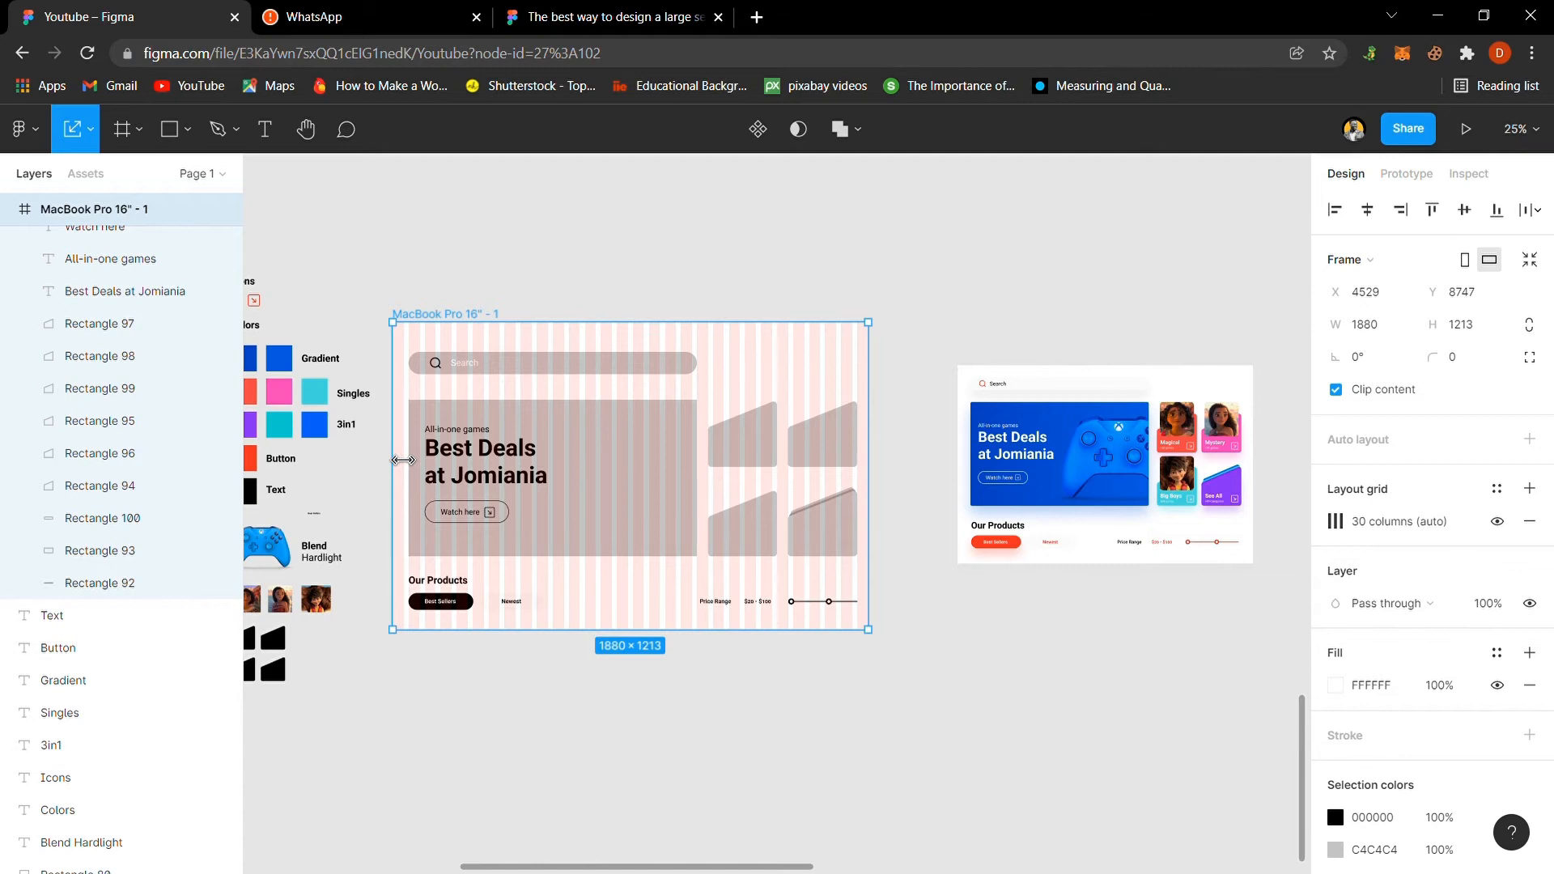
{"action": "left_click_drag", "start_coordinate": [403, 460], "coordinate": [477, 476]}
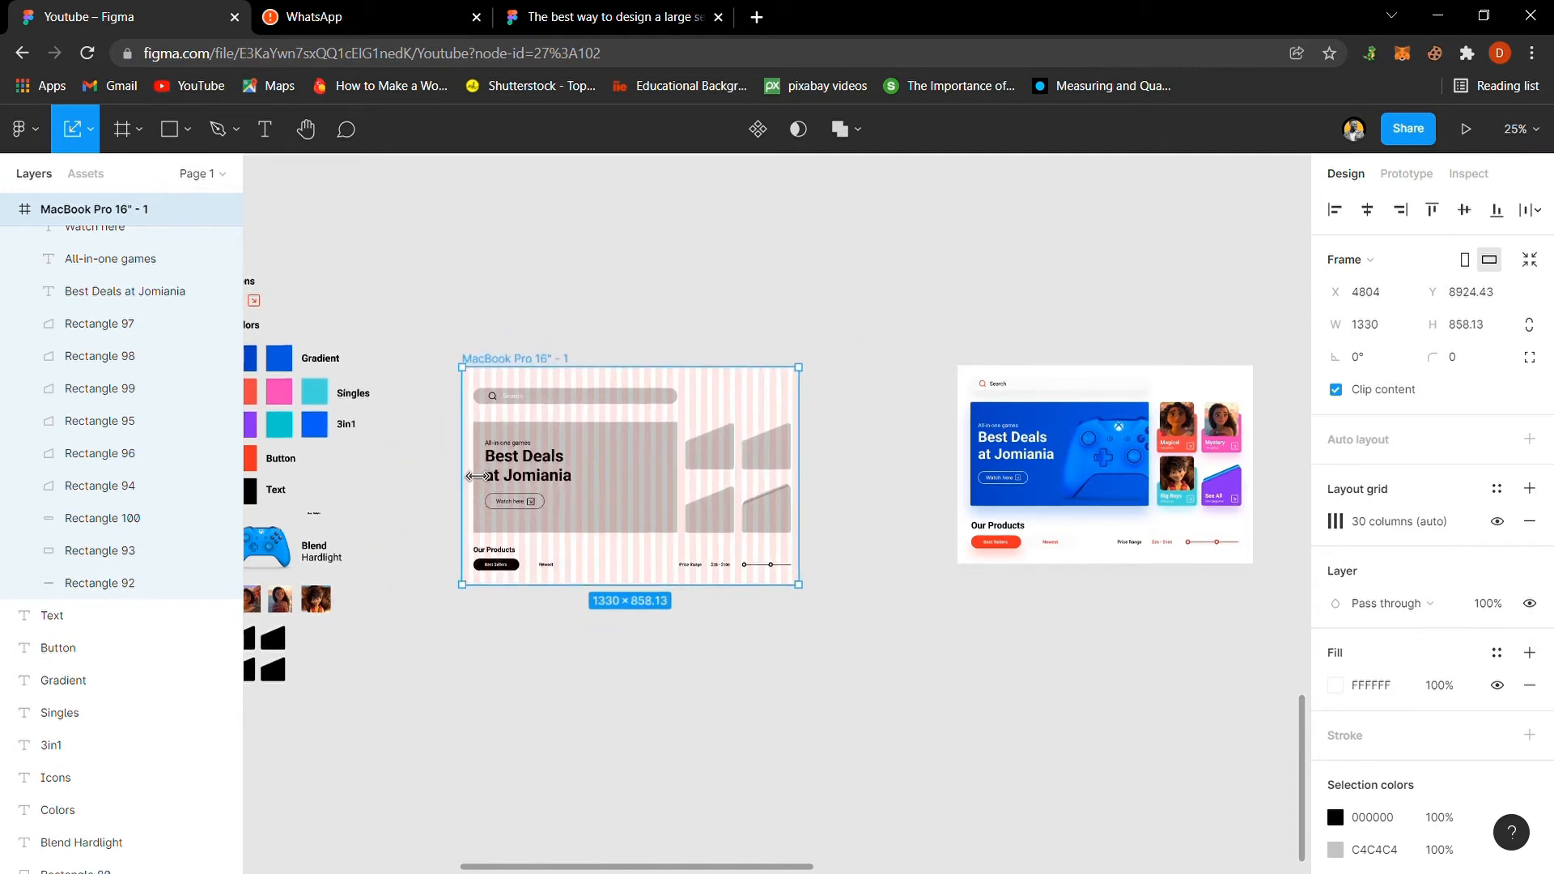
{"action": "mouse_move", "coordinate": [634, 510]}
{"action": "left_mouse_down"}
{"action": "mouse_move", "coordinate": [697, 513]}
{"action": "mouse_move", "coordinate": [639, 514]}
{"action": "left_mouse_up"}
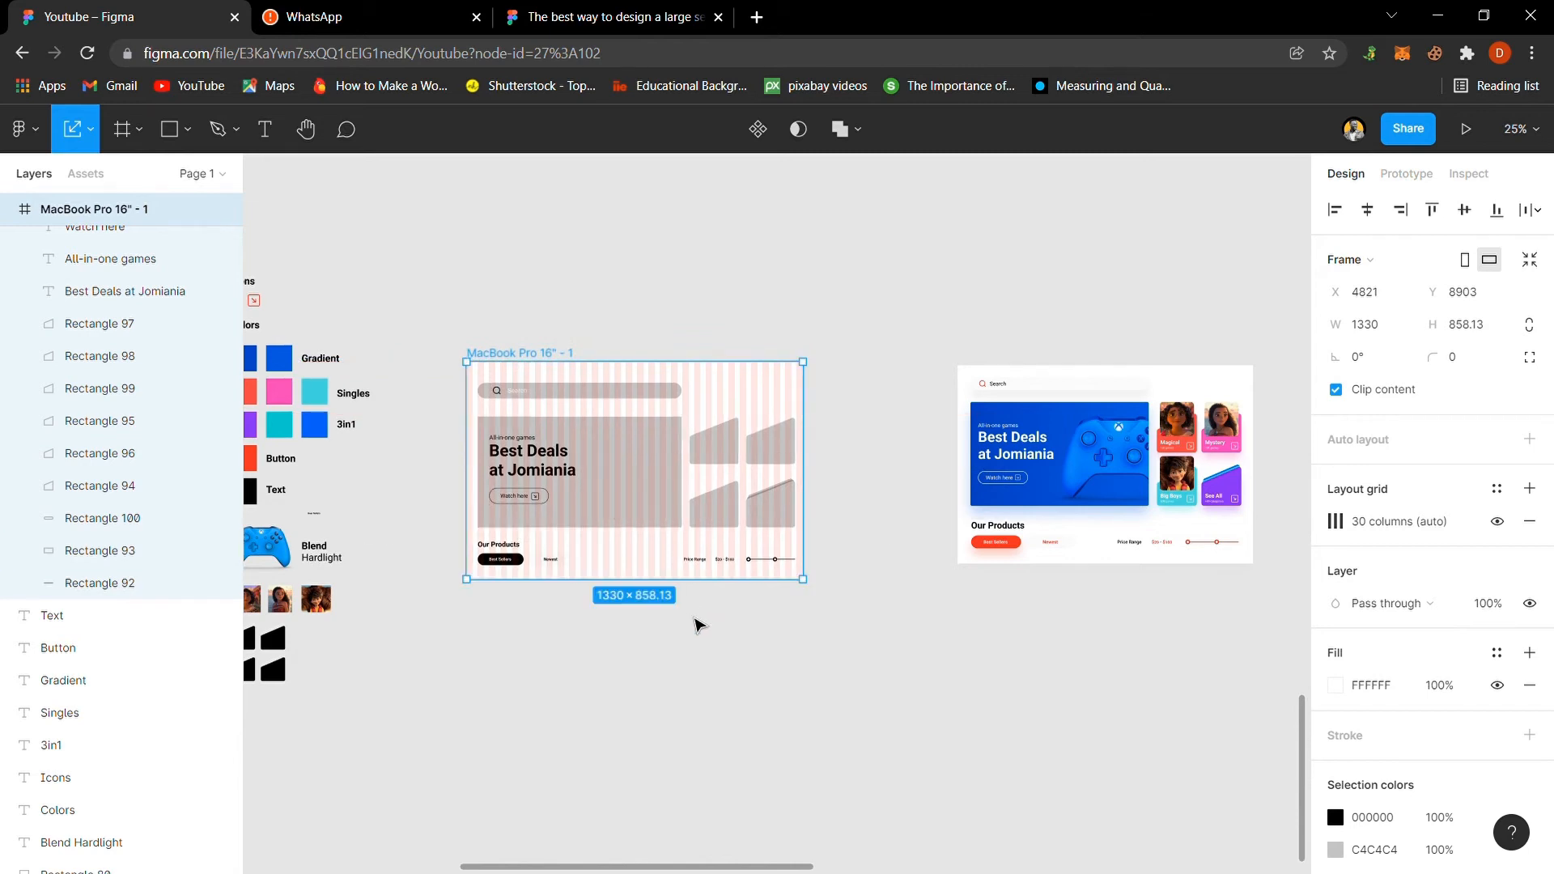
Step: Scale the grey banner rectangle down from its right edge to 790.43 × 428.5
{"action": "key", "text": "shift+2"}
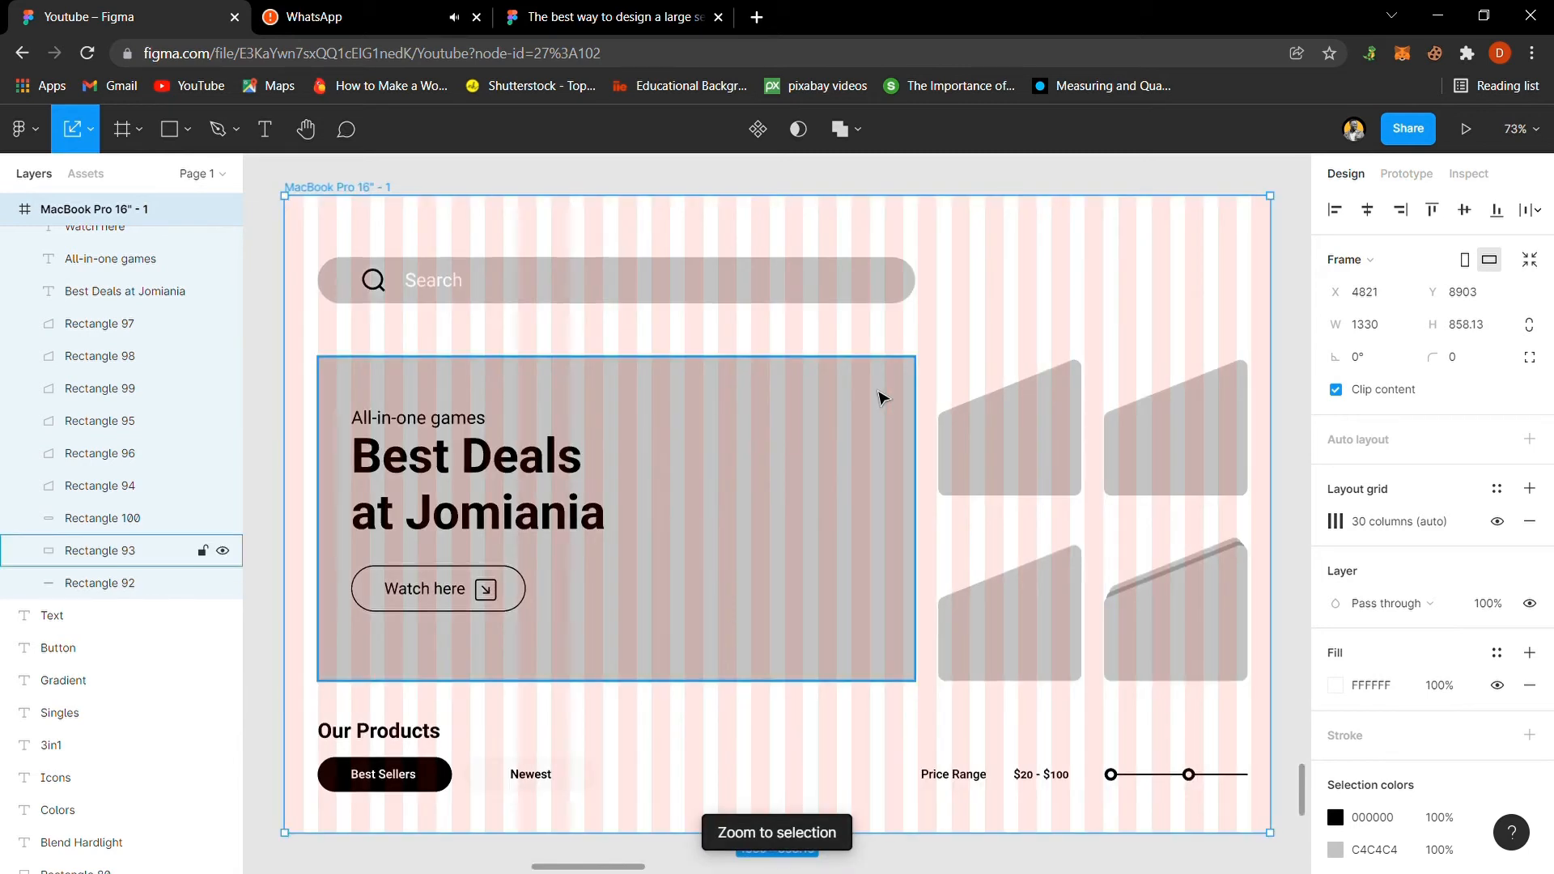
{"action": "left_click", "coordinate": [931, 184]}
{"action": "scroll", "coordinate": [944, 545], "scroll_direction": "down", "scroll_amount": 3}
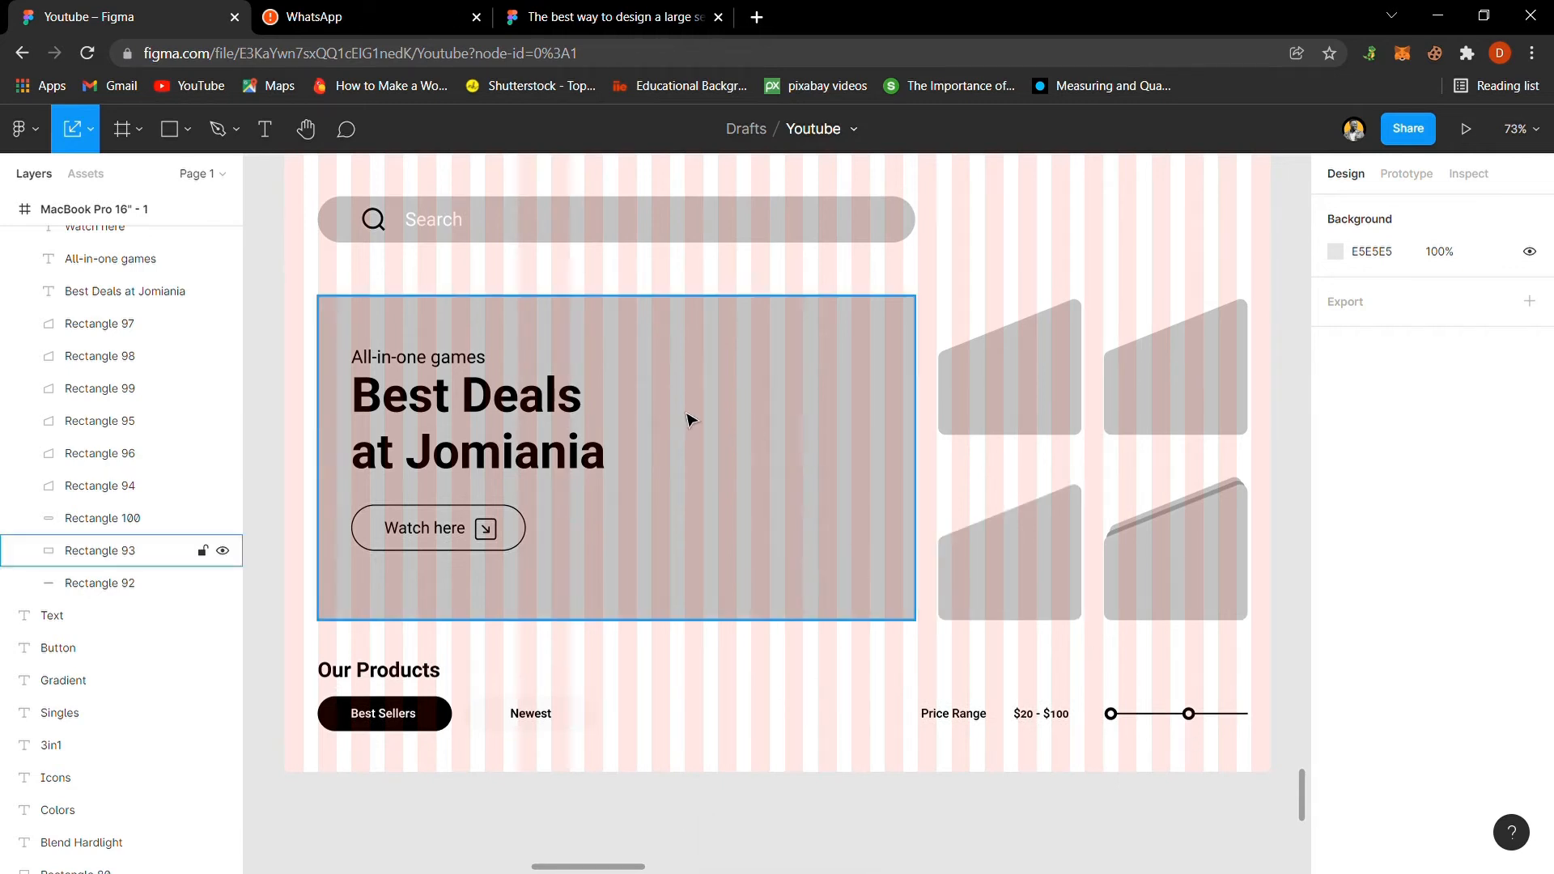
{"action": "left_click", "coordinate": [870, 435]}
{"action": "left_click_drag", "start_coordinate": [926, 475], "coordinate": [920, 478]}
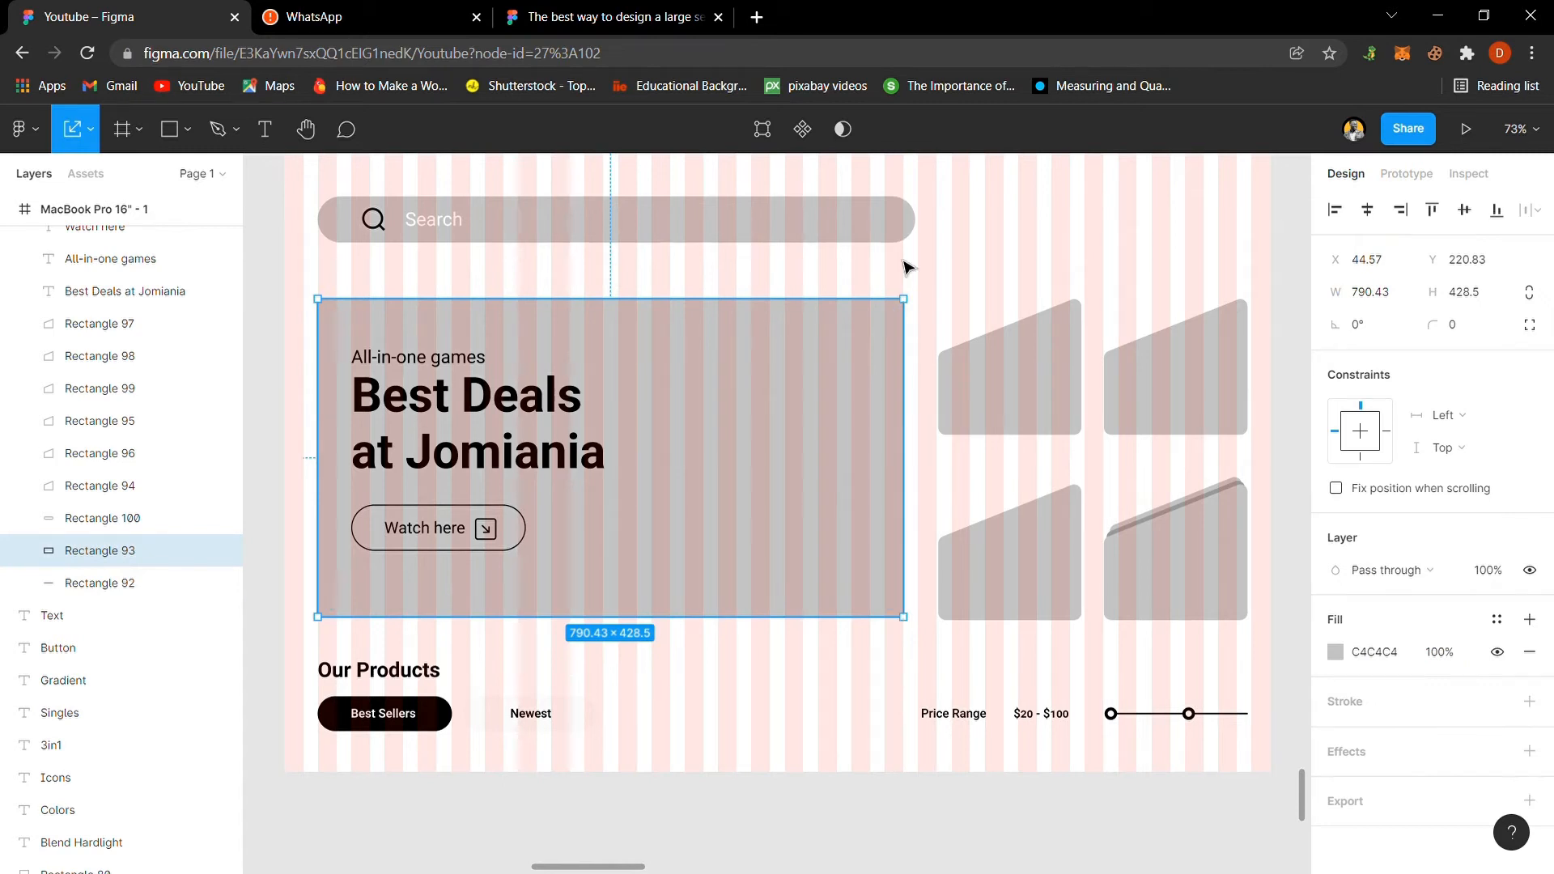
Step: Resize the grey banner rectangle to 790 × 428 and narrow the search bar to 790 × 62 so their right edges align
{"action": "left_click", "coordinate": [907, 228]}
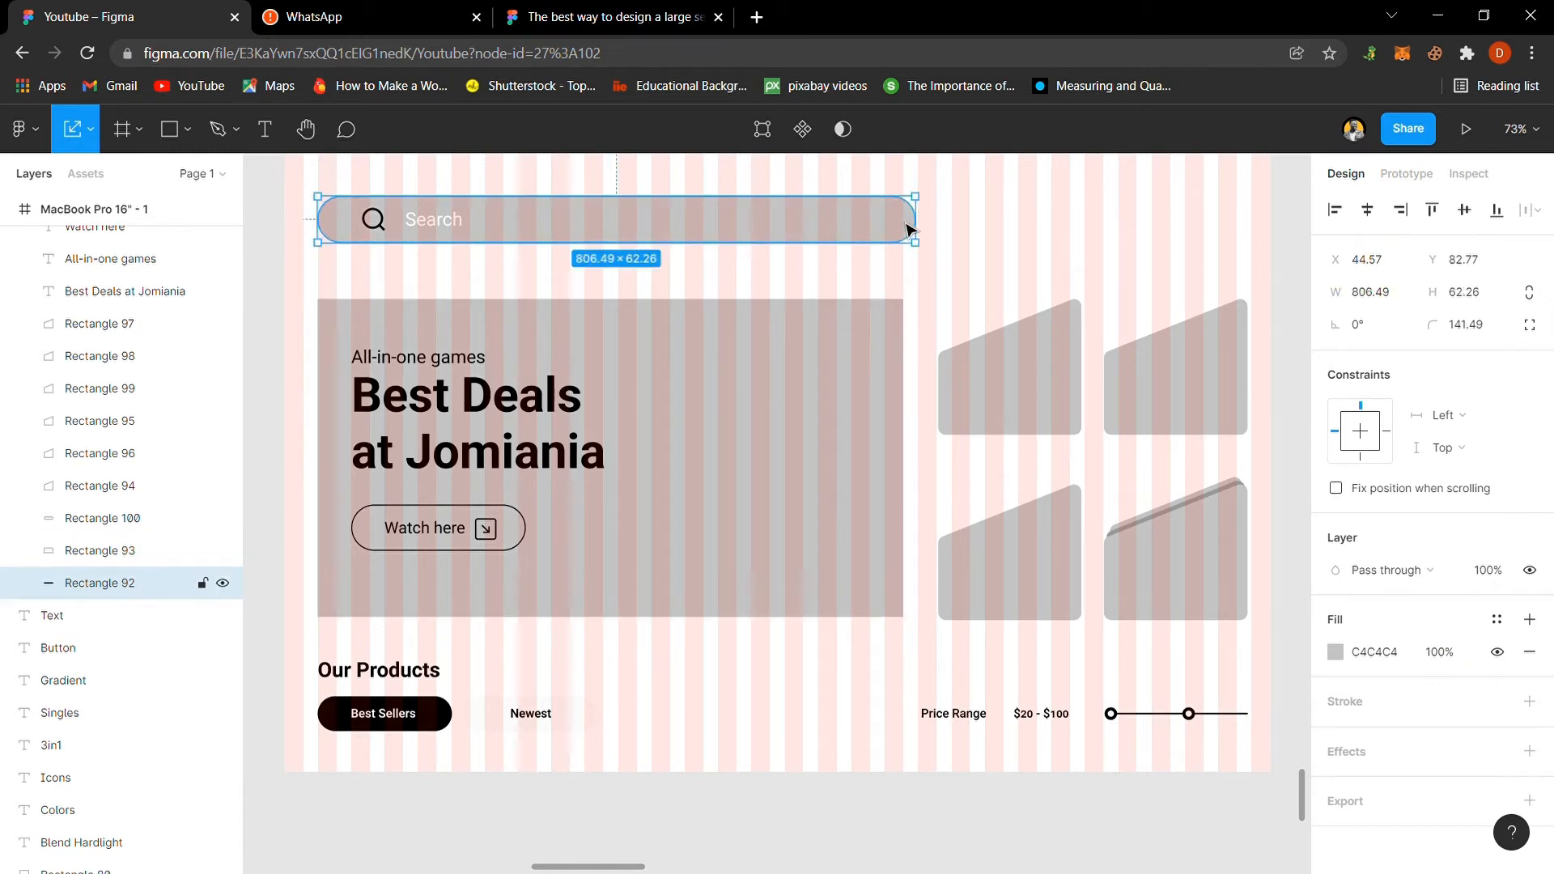
{"action": "left_click", "coordinate": [820, 435]}
{"action": "key", "text": "Tab"}
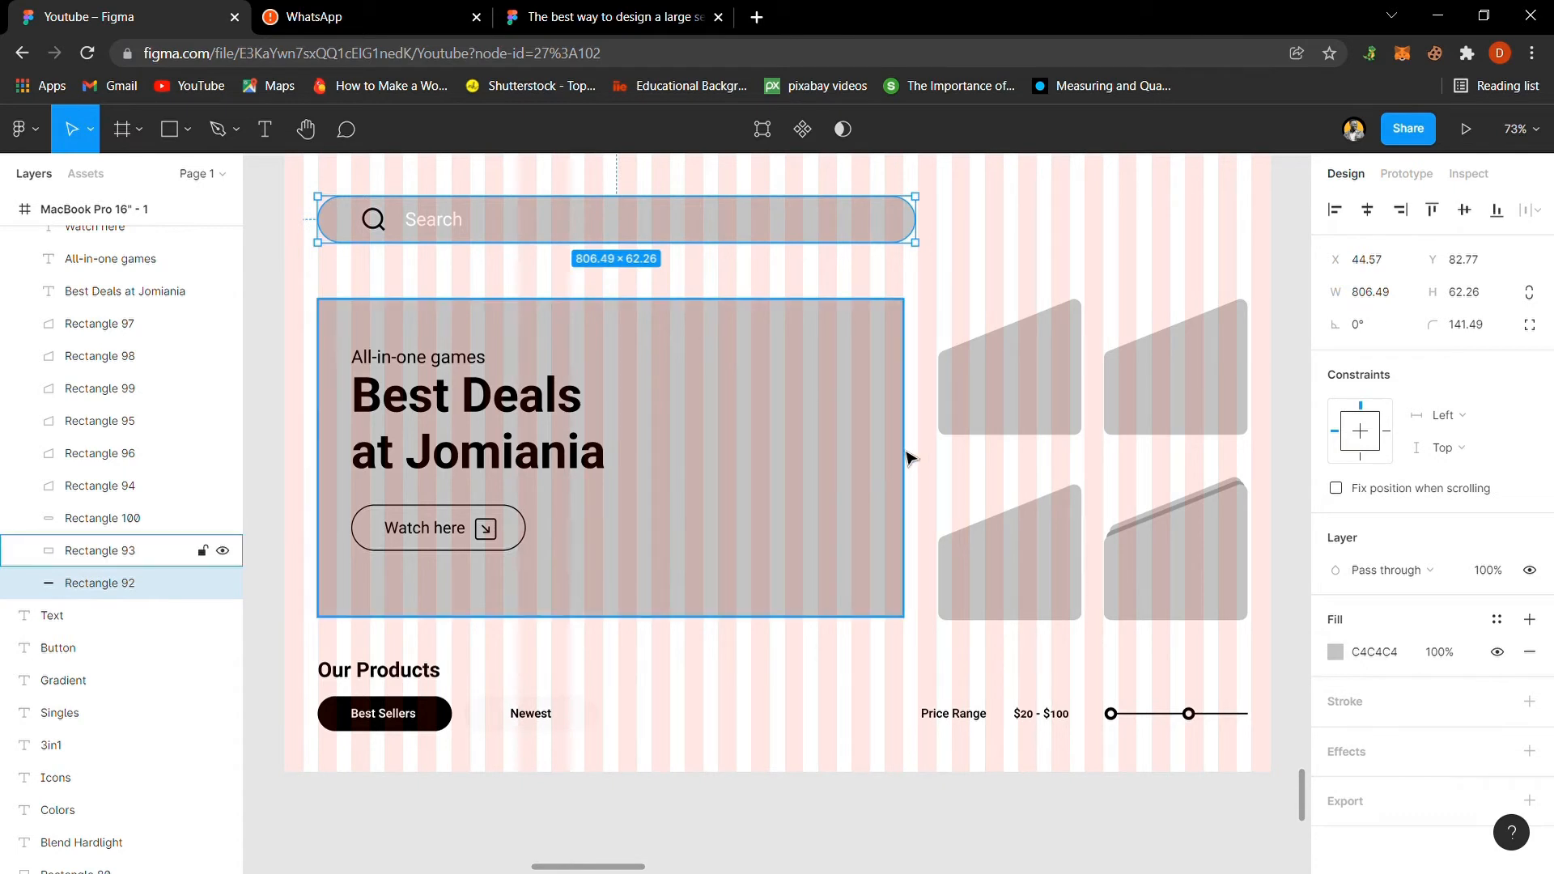
{"action": "left_click", "coordinate": [908, 458]}
{"action": "mouse_move", "coordinate": [915, 460]}
{"action": "left_mouse_down"}
{"action": "mouse_move", "coordinate": [896, 460]}
{"action": "mouse_move", "coordinate": [915, 464]}
{"action": "left_mouse_up"}
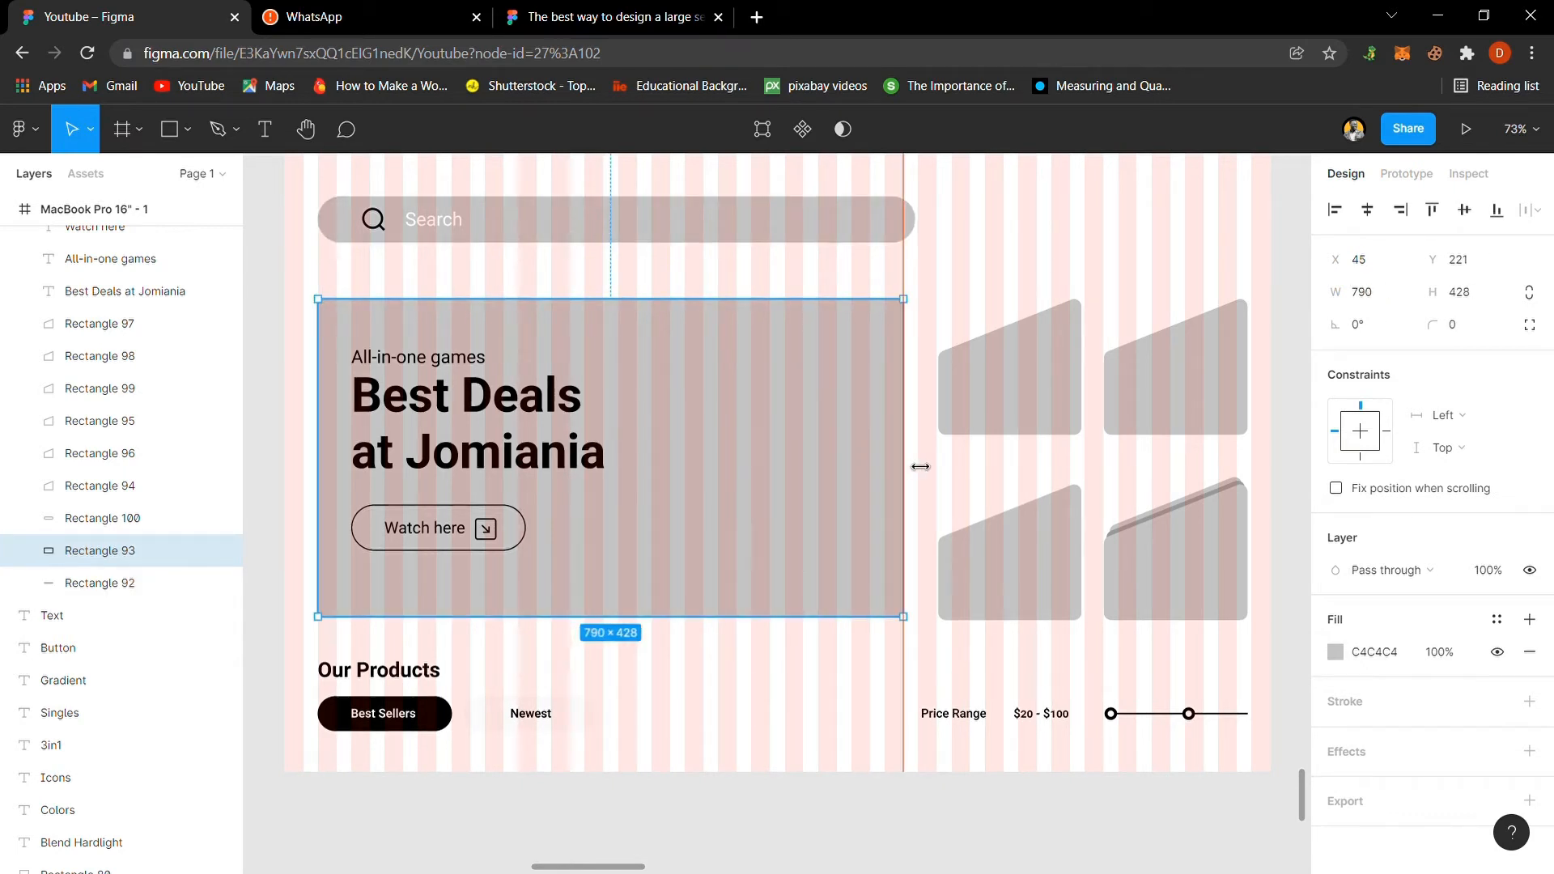
{"action": "left_click", "coordinate": [907, 238]}
{"action": "left_click_drag", "start_coordinate": [929, 237], "coordinate": [916, 239]}
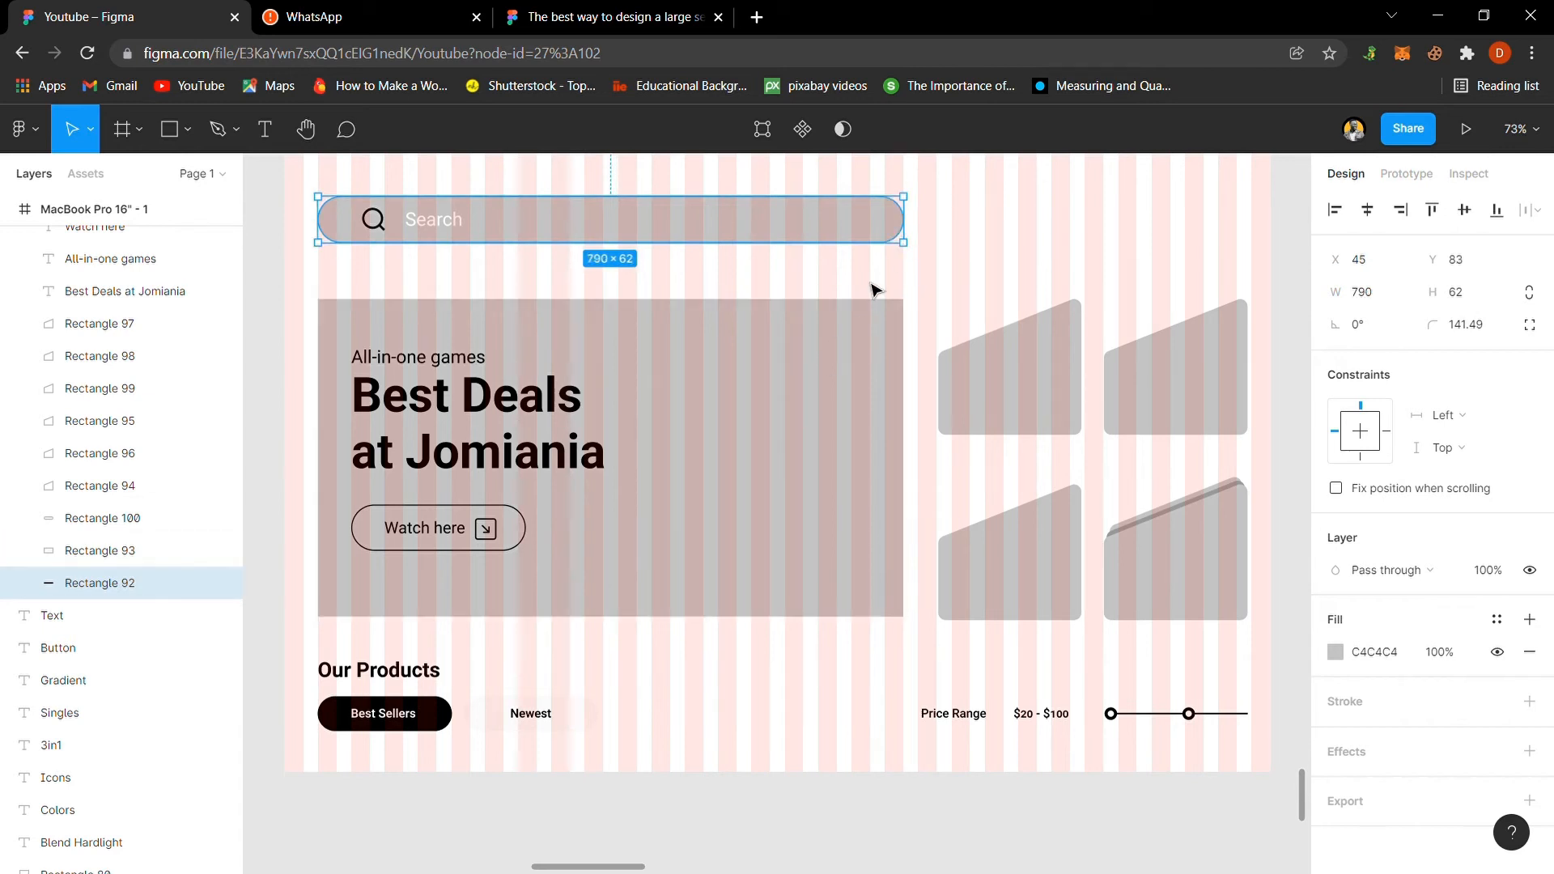
Step: Reduce the search bar's height to 56 and move the bar down to Y 86
{"action": "left_click", "coordinate": [842, 281]}
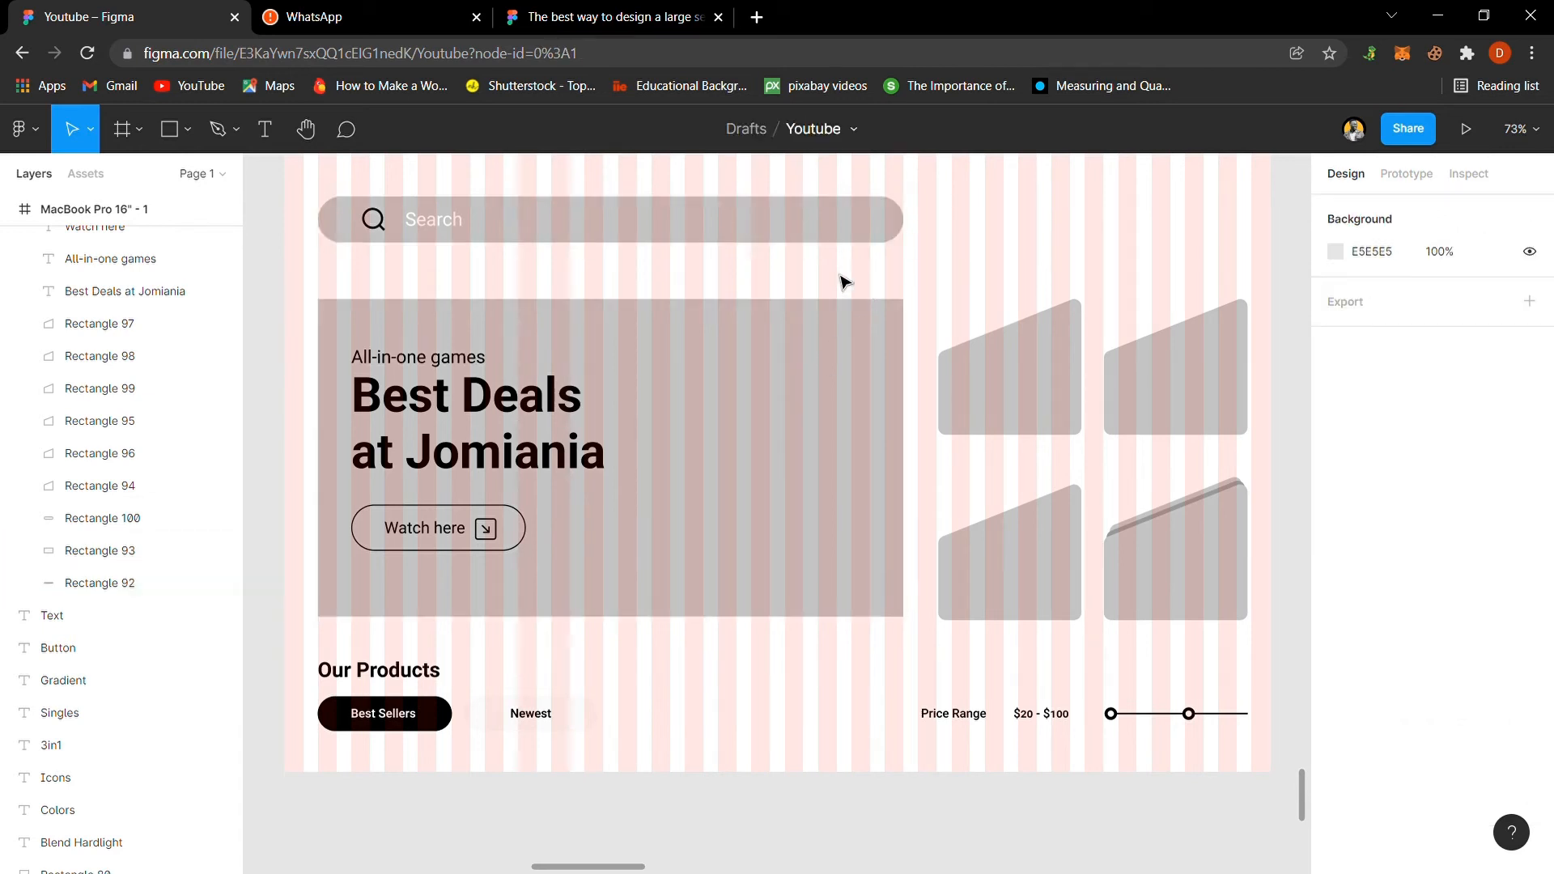
{"action": "left_click", "coordinate": [704, 236]}
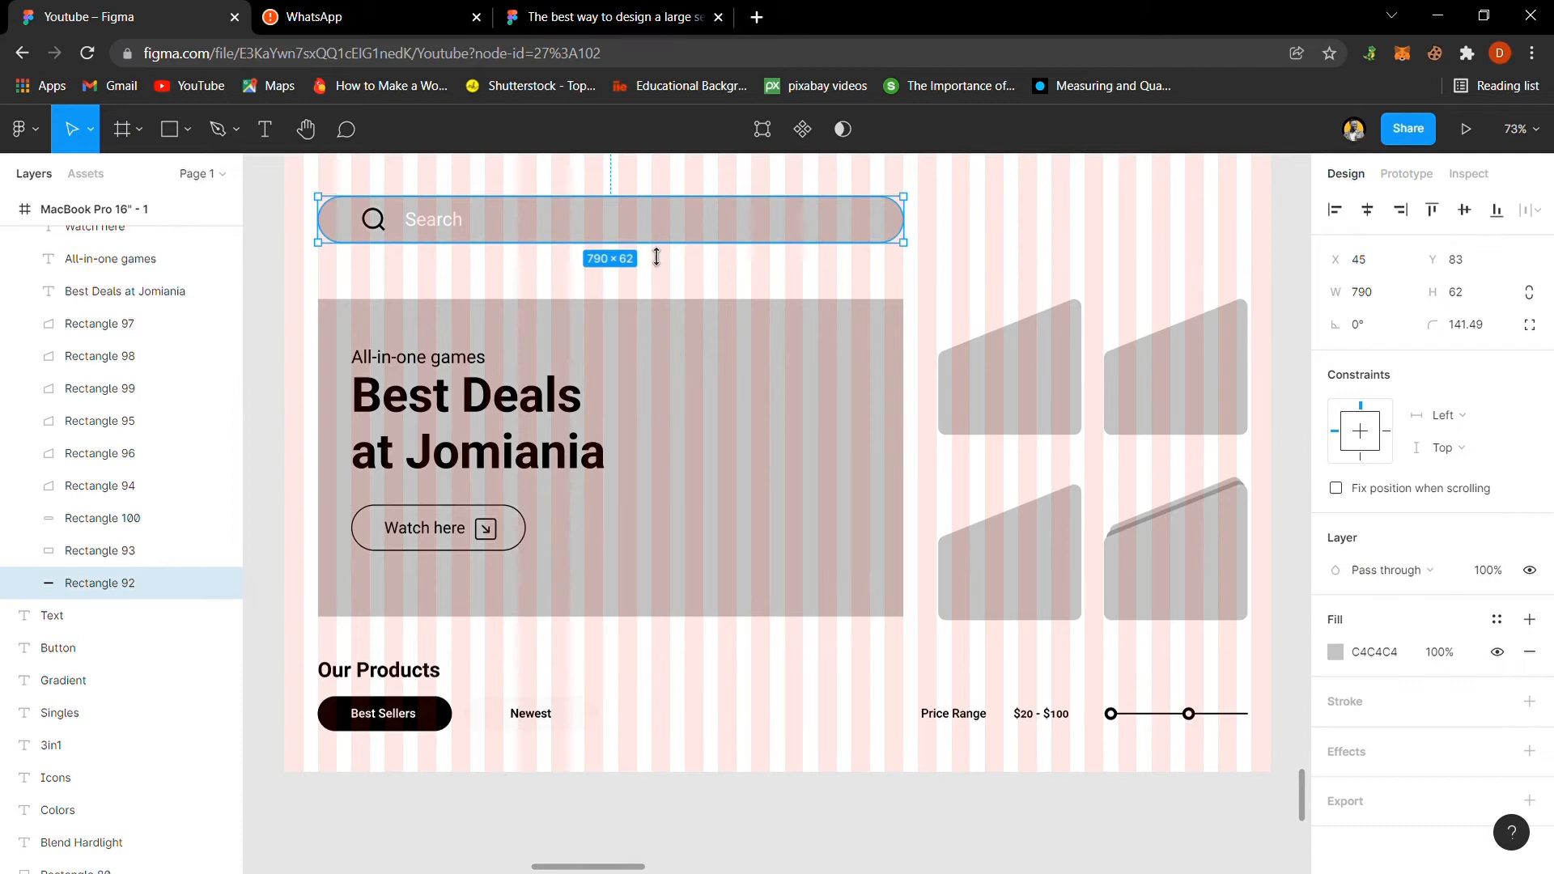
{"action": "left_click_drag", "start_coordinate": [656, 257], "coordinate": [668, 254]}
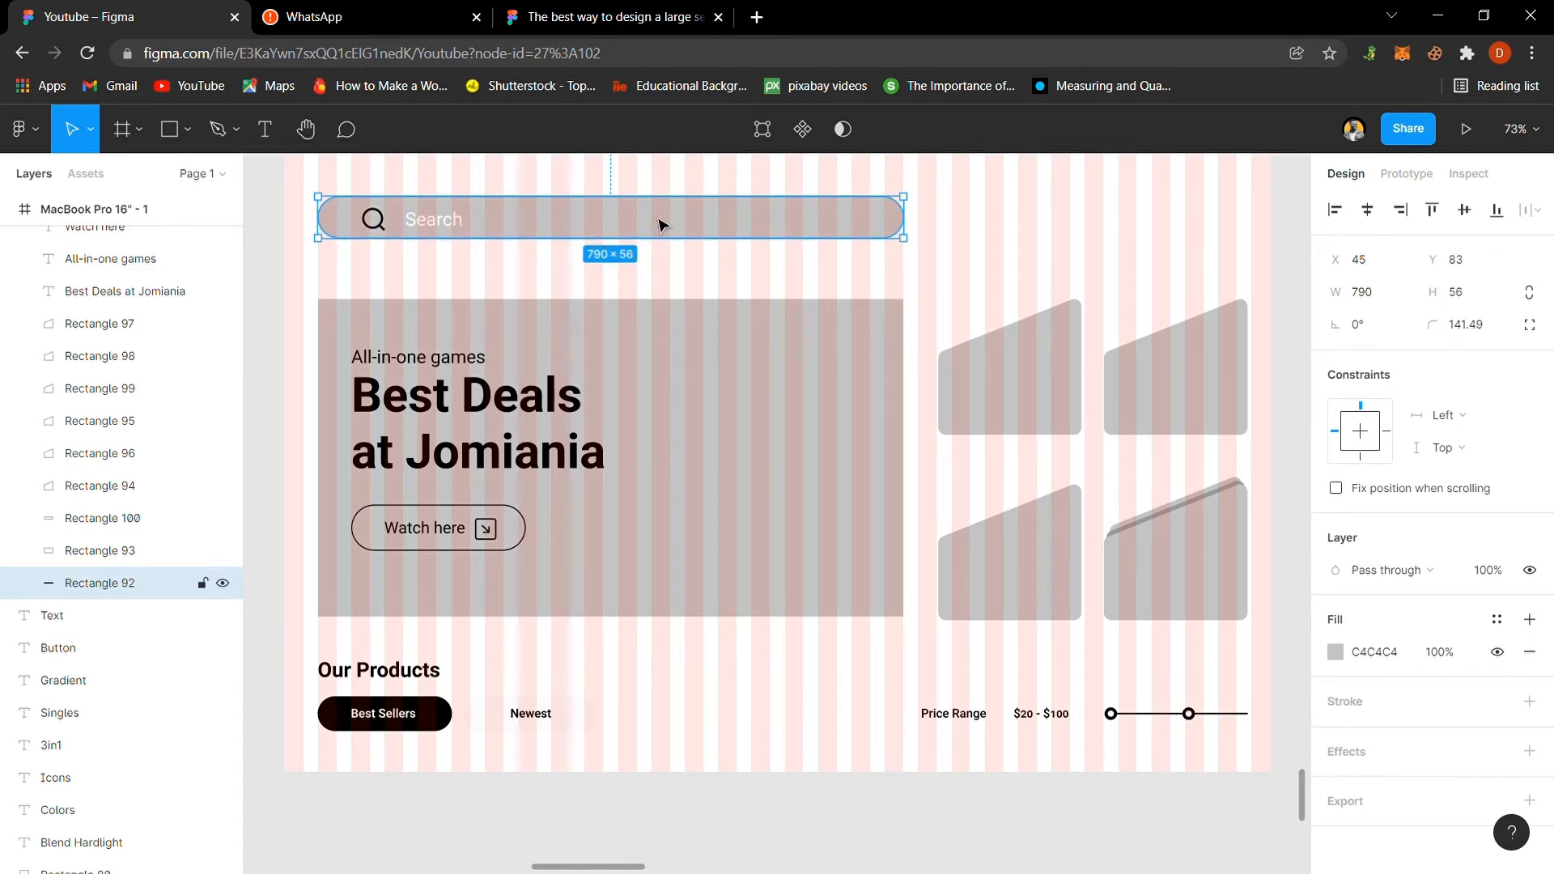
{"action": "left_click_drag", "start_coordinate": [661, 224], "coordinate": [659, 226]}
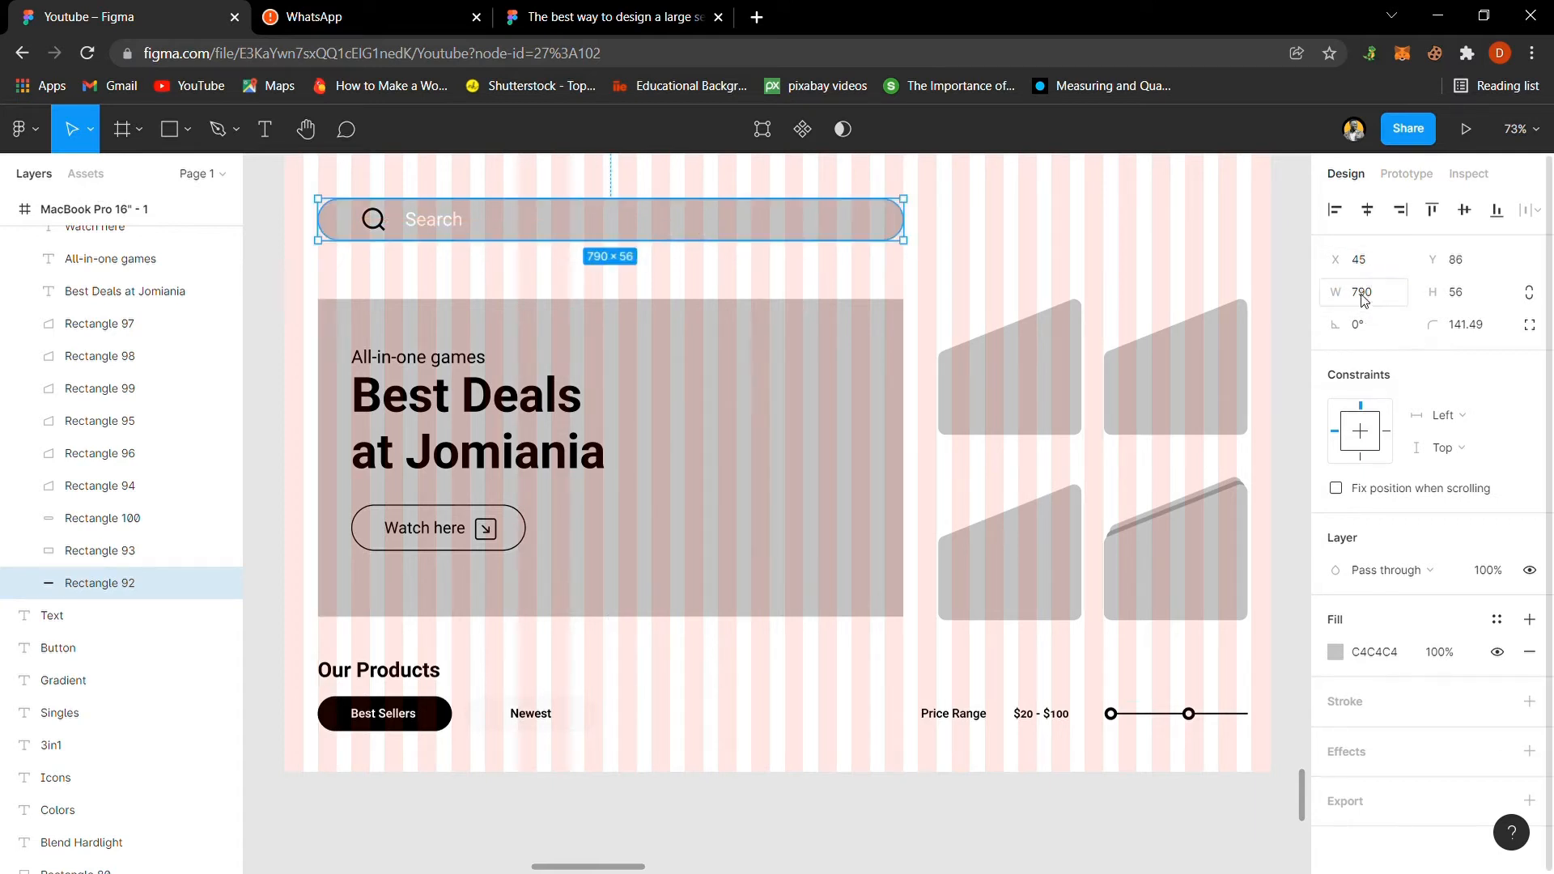
{"action": "left_click", "coordinate": [955, 256]}
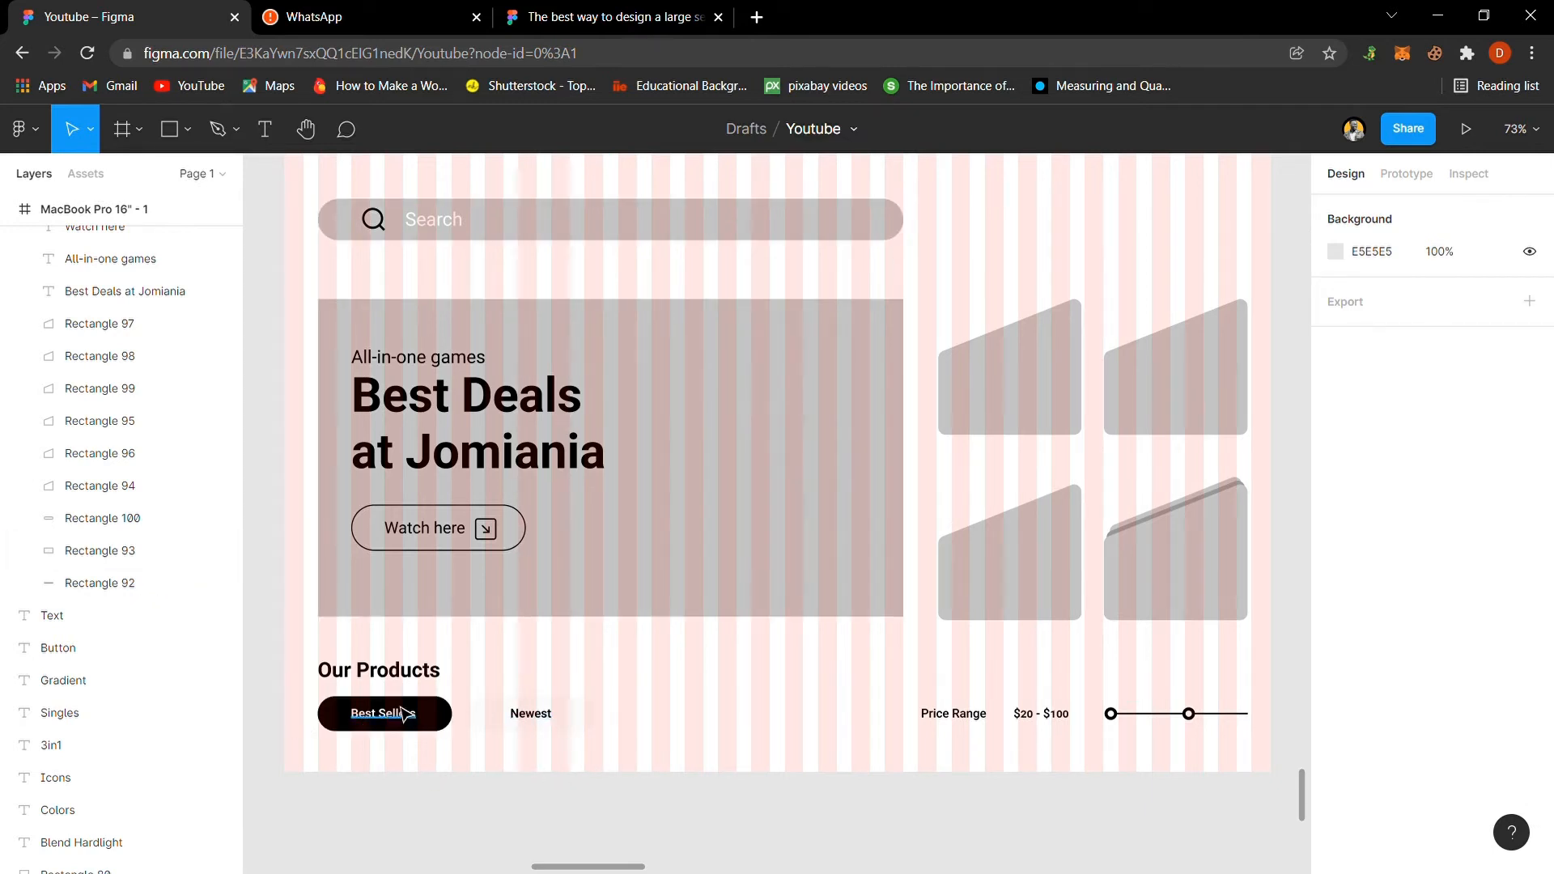
Step: Delete the stray small Best Sellers text above the Blend Hardlight label, outside the MacBook Pro frame
{"action": "left_click_drag", "start_coordinate": [630, 868], "coordinate": [561, 859]}
{"action": "left_click", "coordinate": [420, 579]}
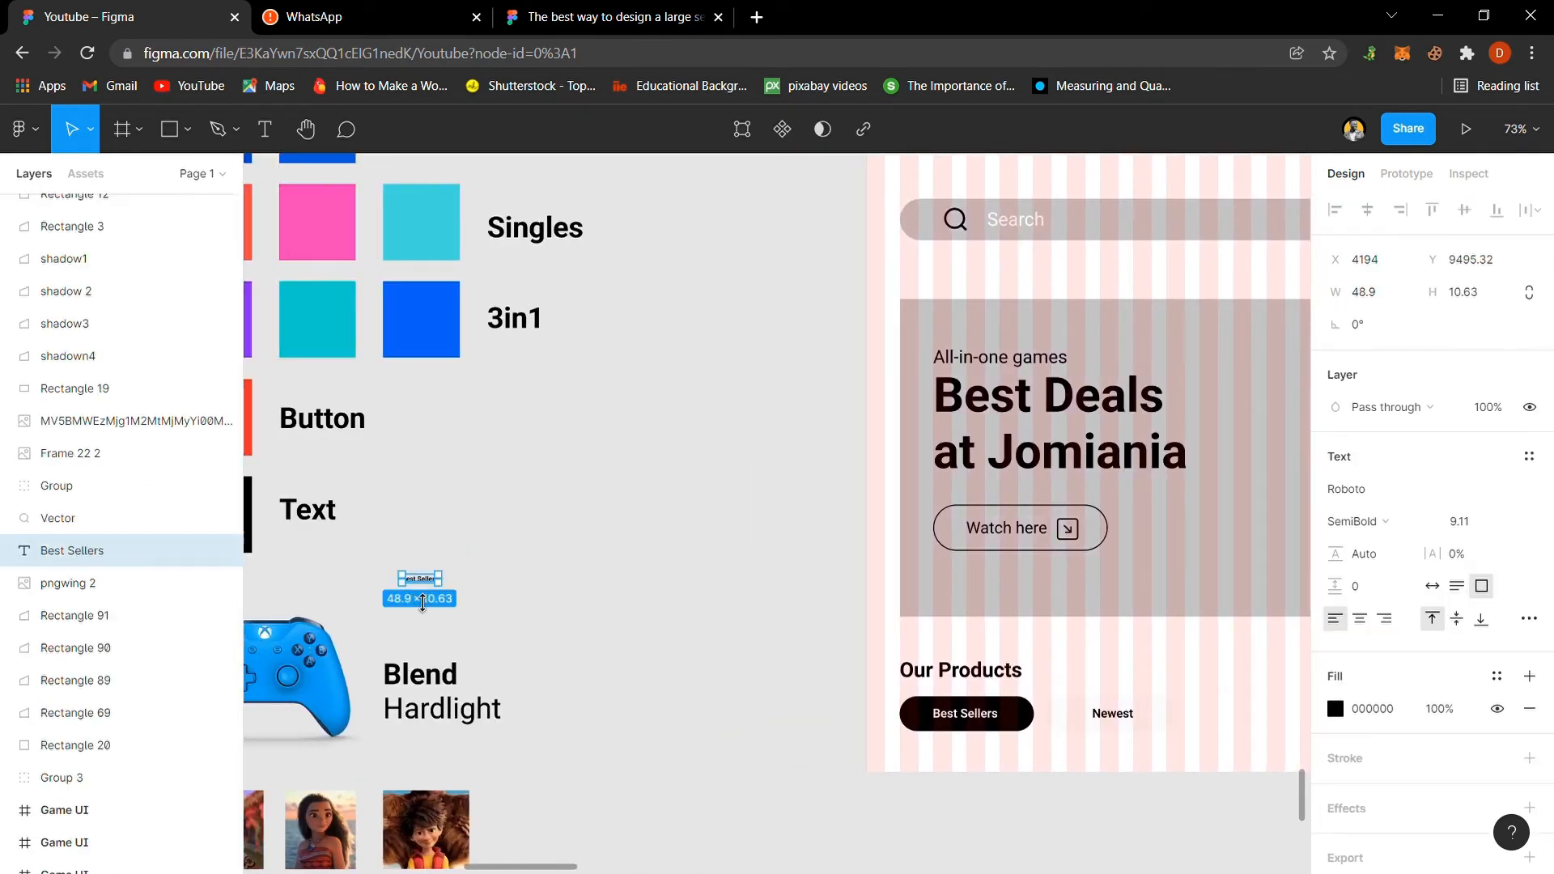
{"action": "key", "text": "Delete"}
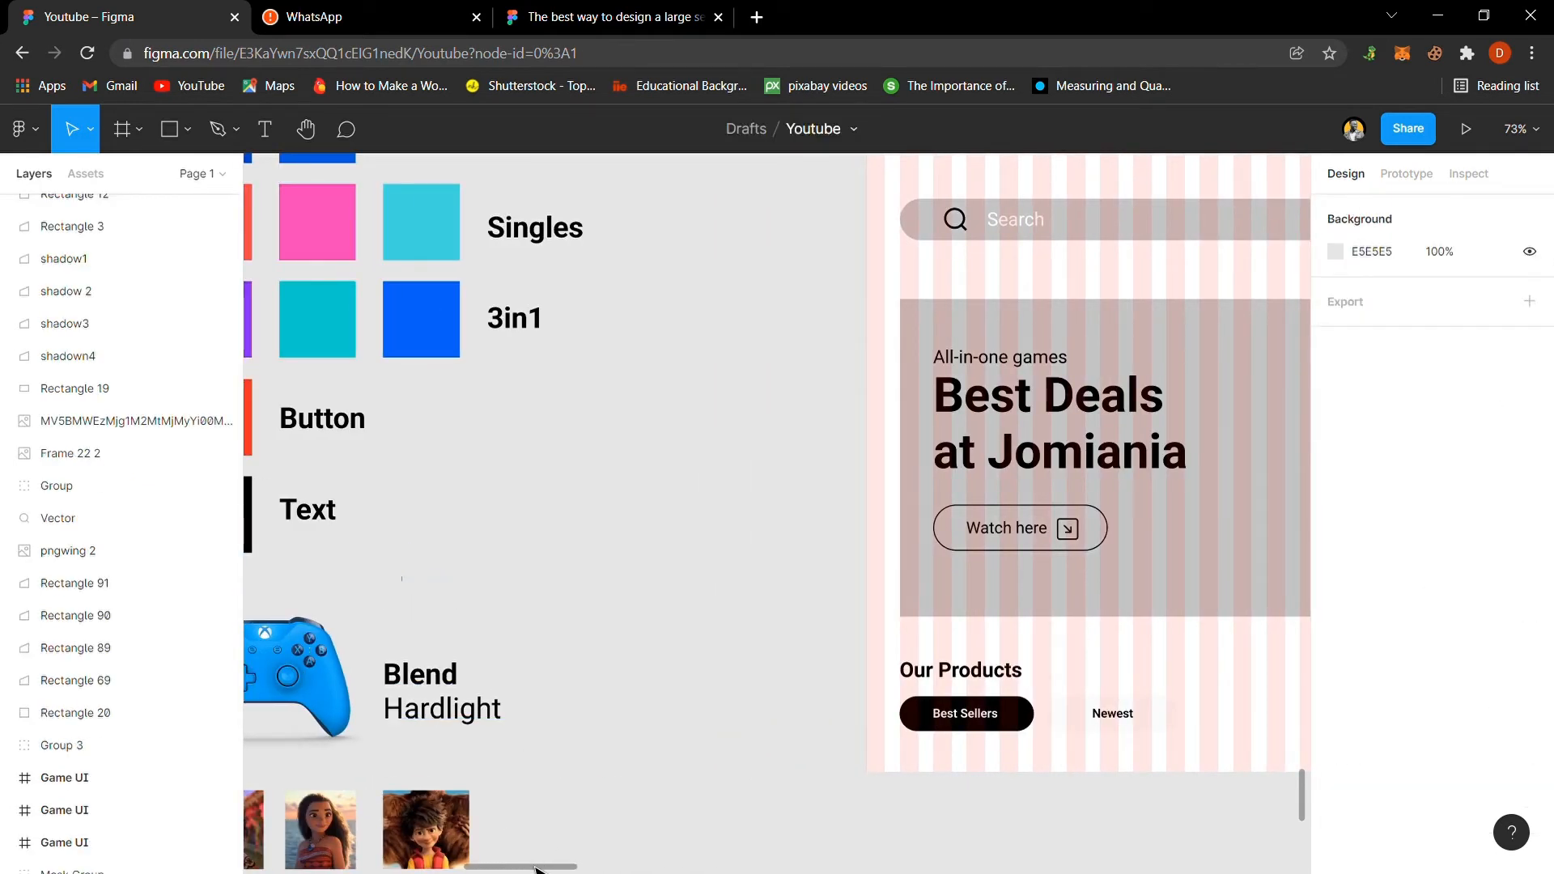
{"action": "left_click_drag", "start_coordinate": [536, 869], "coordinate": [603, 872]}
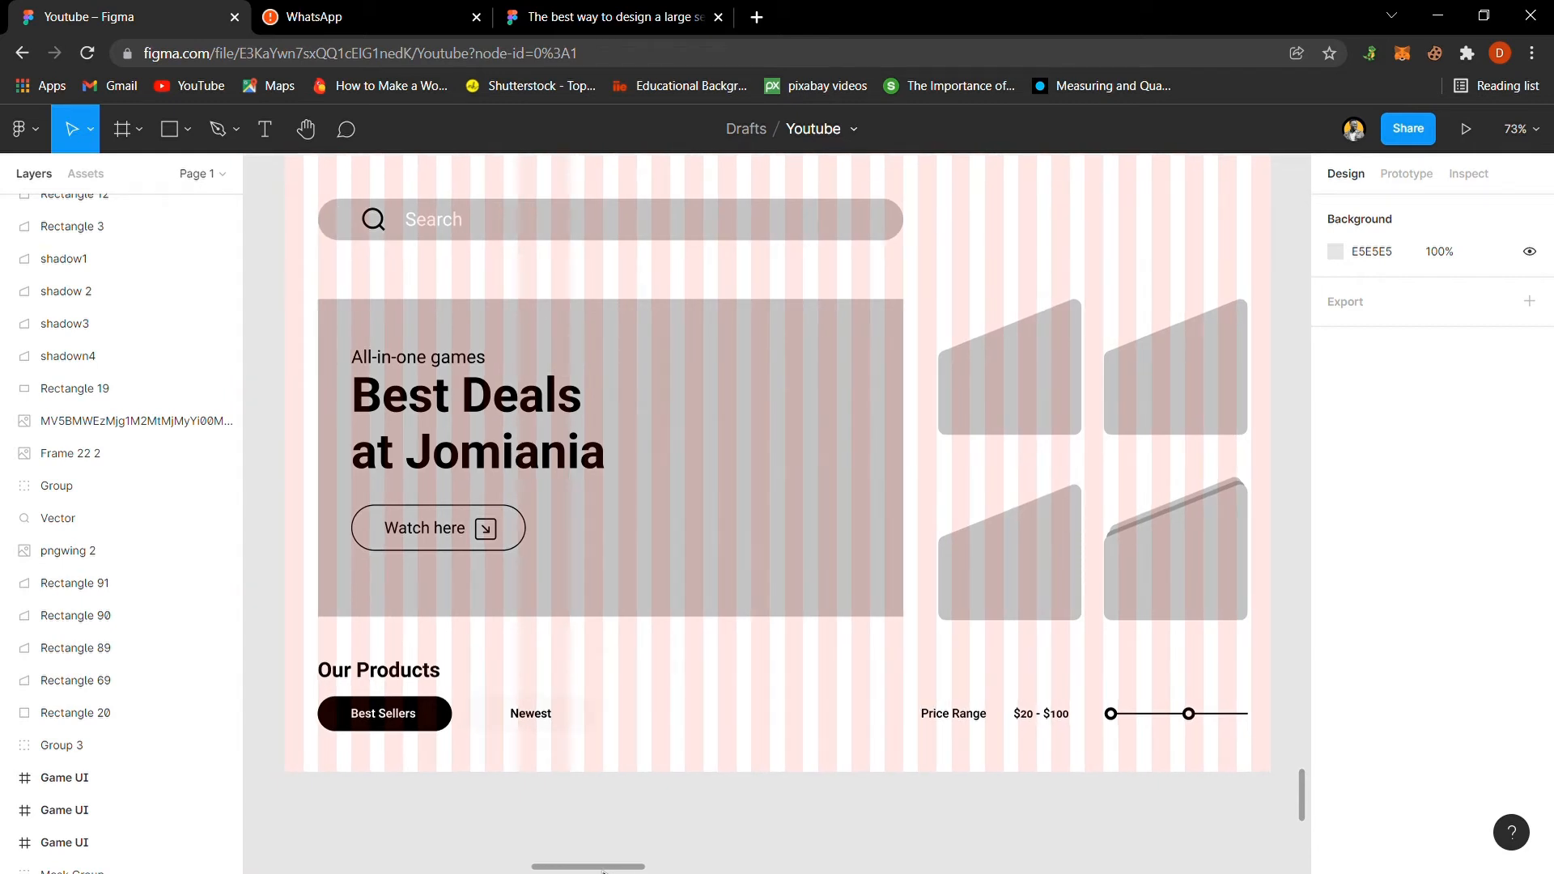
Step: Duplicate the Mystery and 101 games texts from the coloured design and place the copies on the wireframe's upper-left game card
{"action": "left_click_drag", "start_coordinate": [603, 872], "coordinate": [750, 853]}
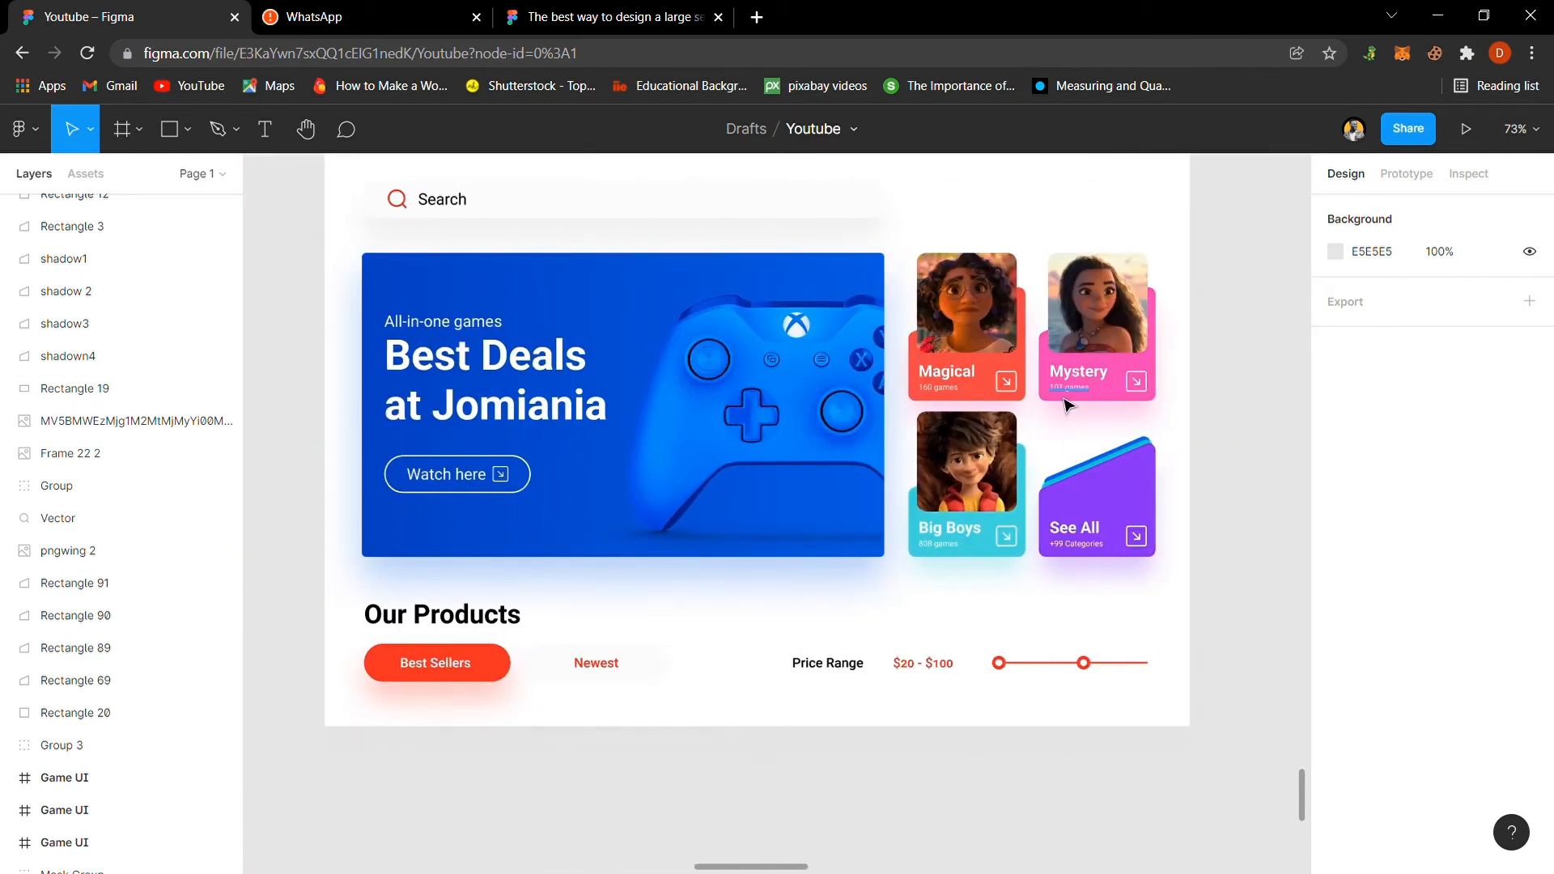
{"action": "left_click", "coordinate": [1072, 388]}
{"action": "left_click", "coordinate": [1083, 375], "text": "shift"}
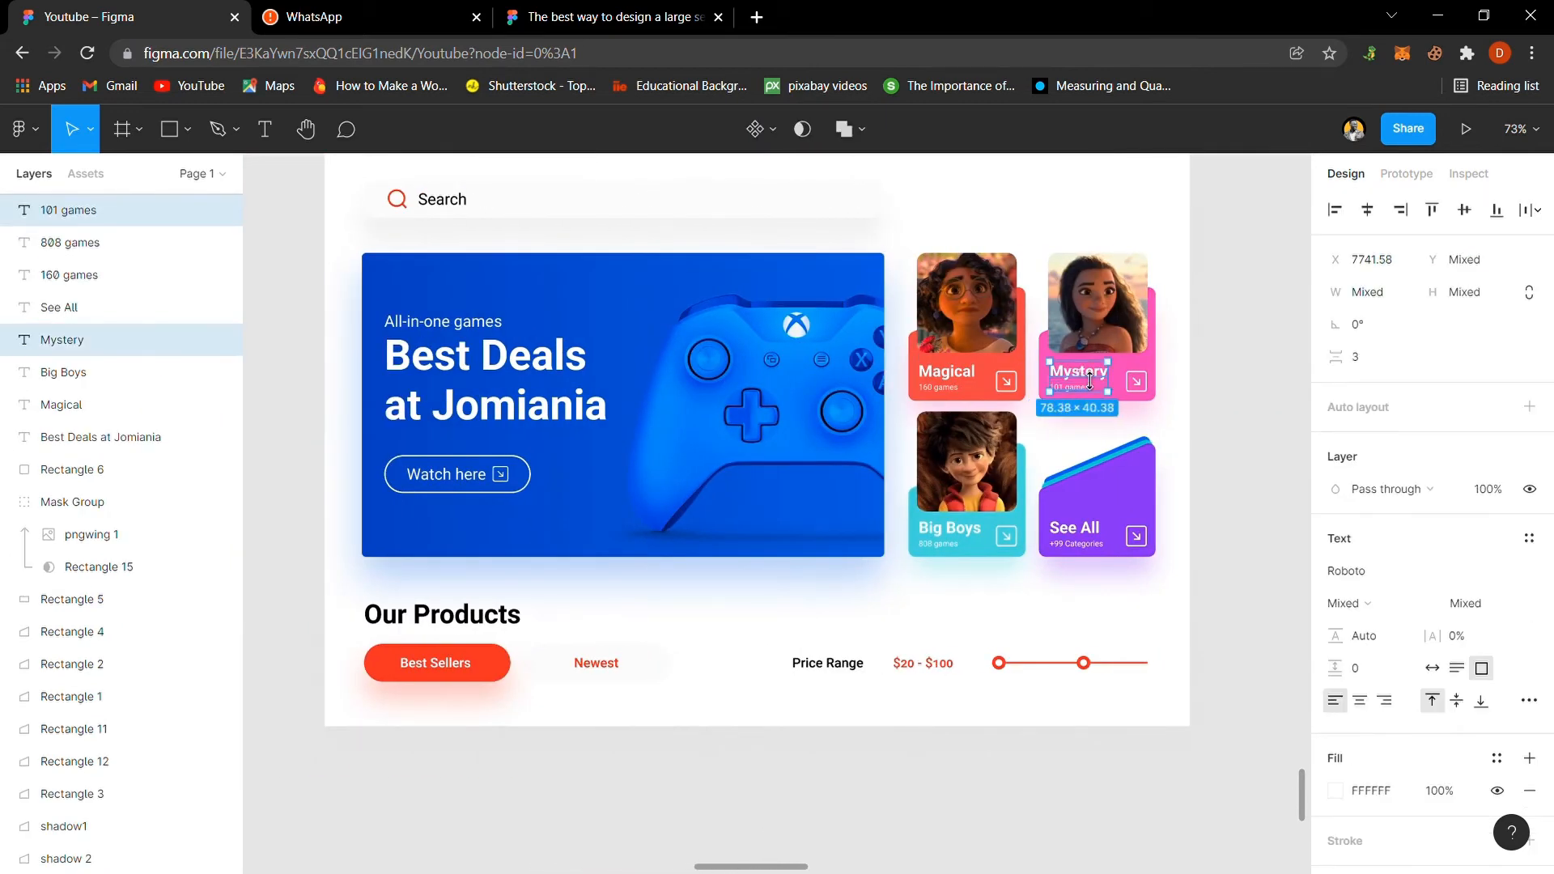
{"action": "key", "text": "ctrl+d"}
{"action": "left_click_drag", "start_coordinate": [1089, 381], "coordinate": [515, 411]}
{"action": "left_click", "coordinate": [822, 459]}
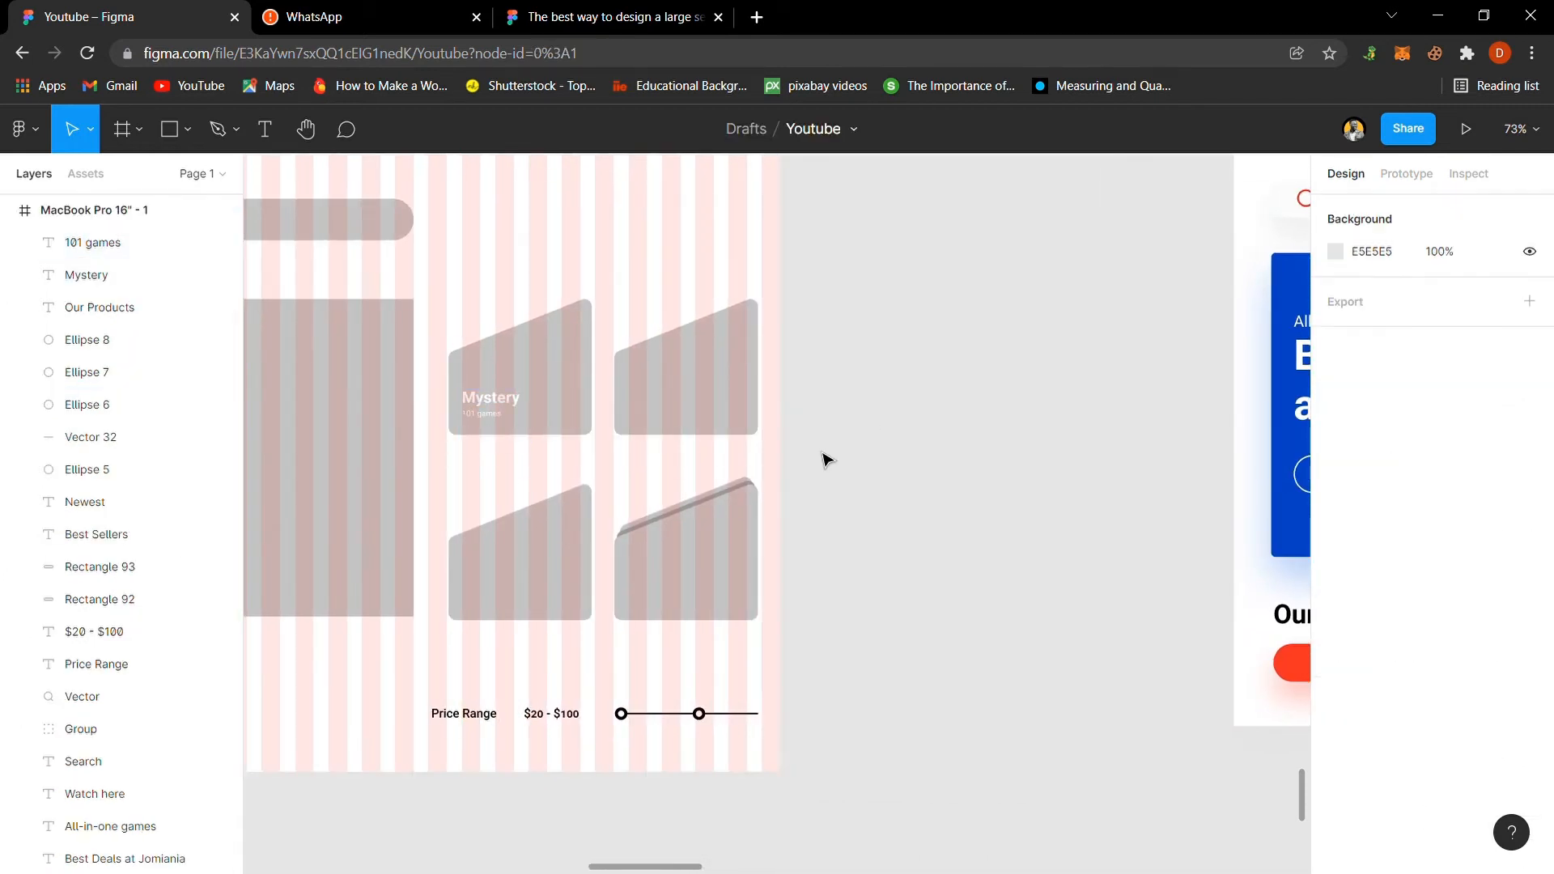
Step: Scale up the Mystery and 101 games texts together and position them at the lower left of the first card
{"action": "left_click", "coordinate": [483, 414]}
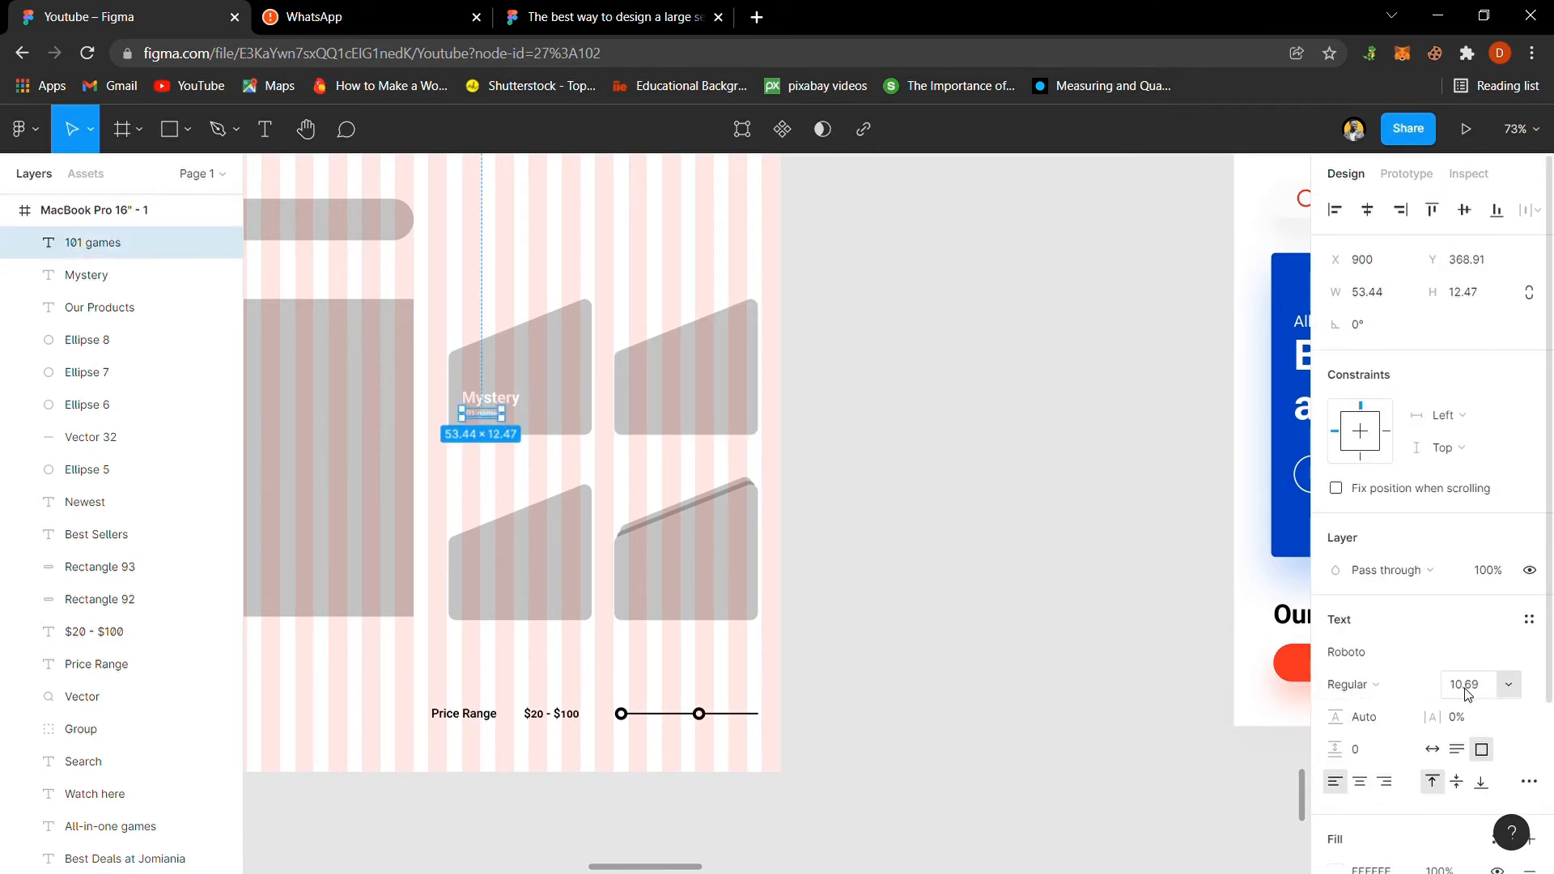
{"action": "left_click", "coordinate": [495, 407], "text": "shift"}
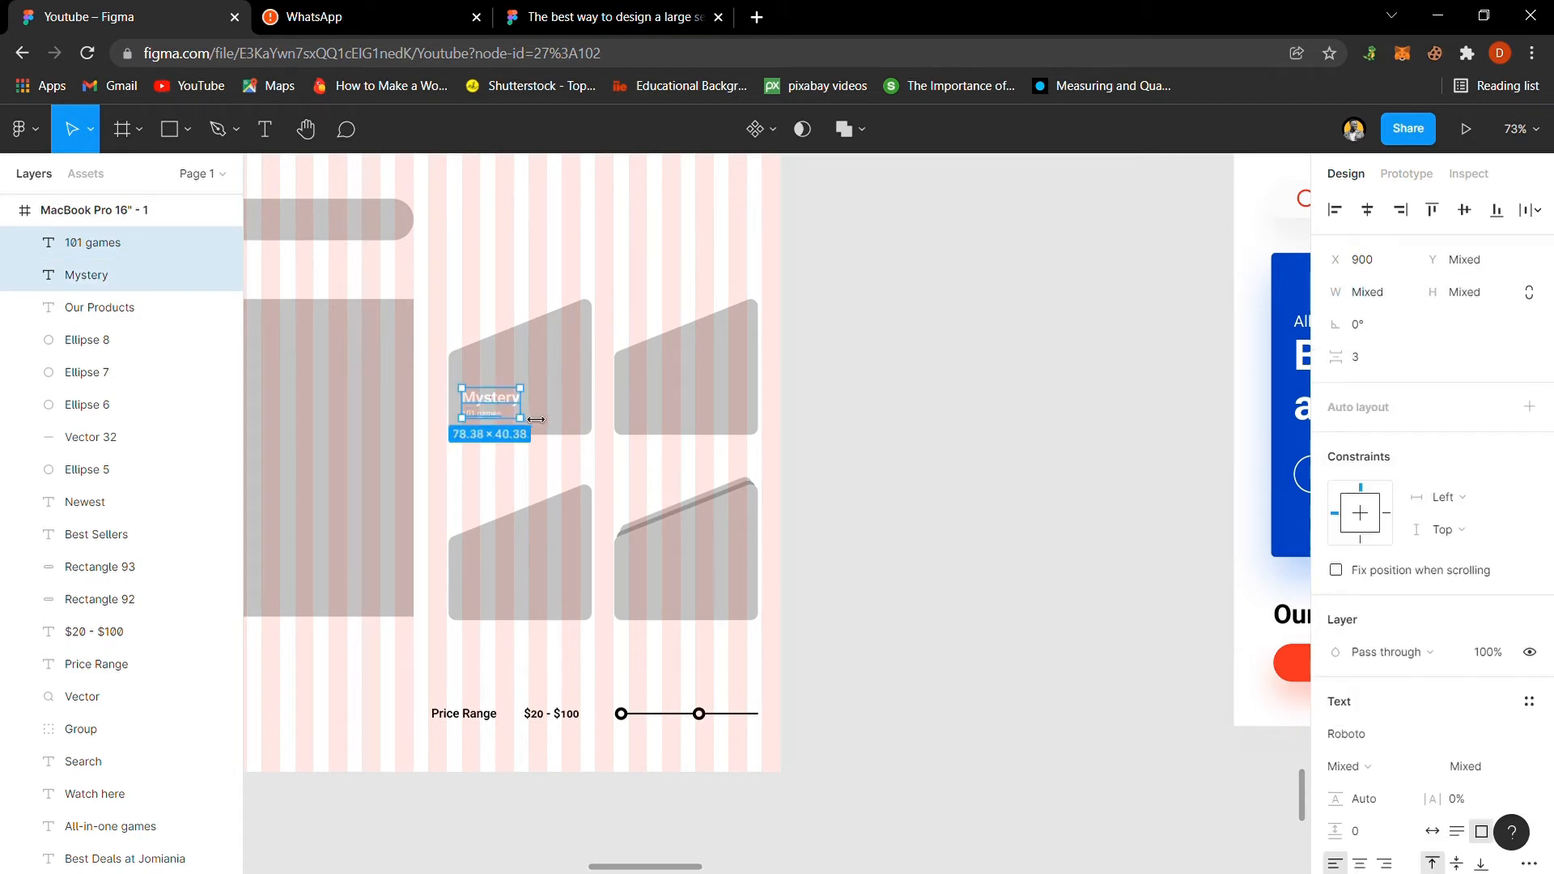
{"action": "left_click_drag", "start_coordinate": [539, 420], "coordinate": [509, 407]}
{"action": "left_click", "coordinate": [884, 435]}
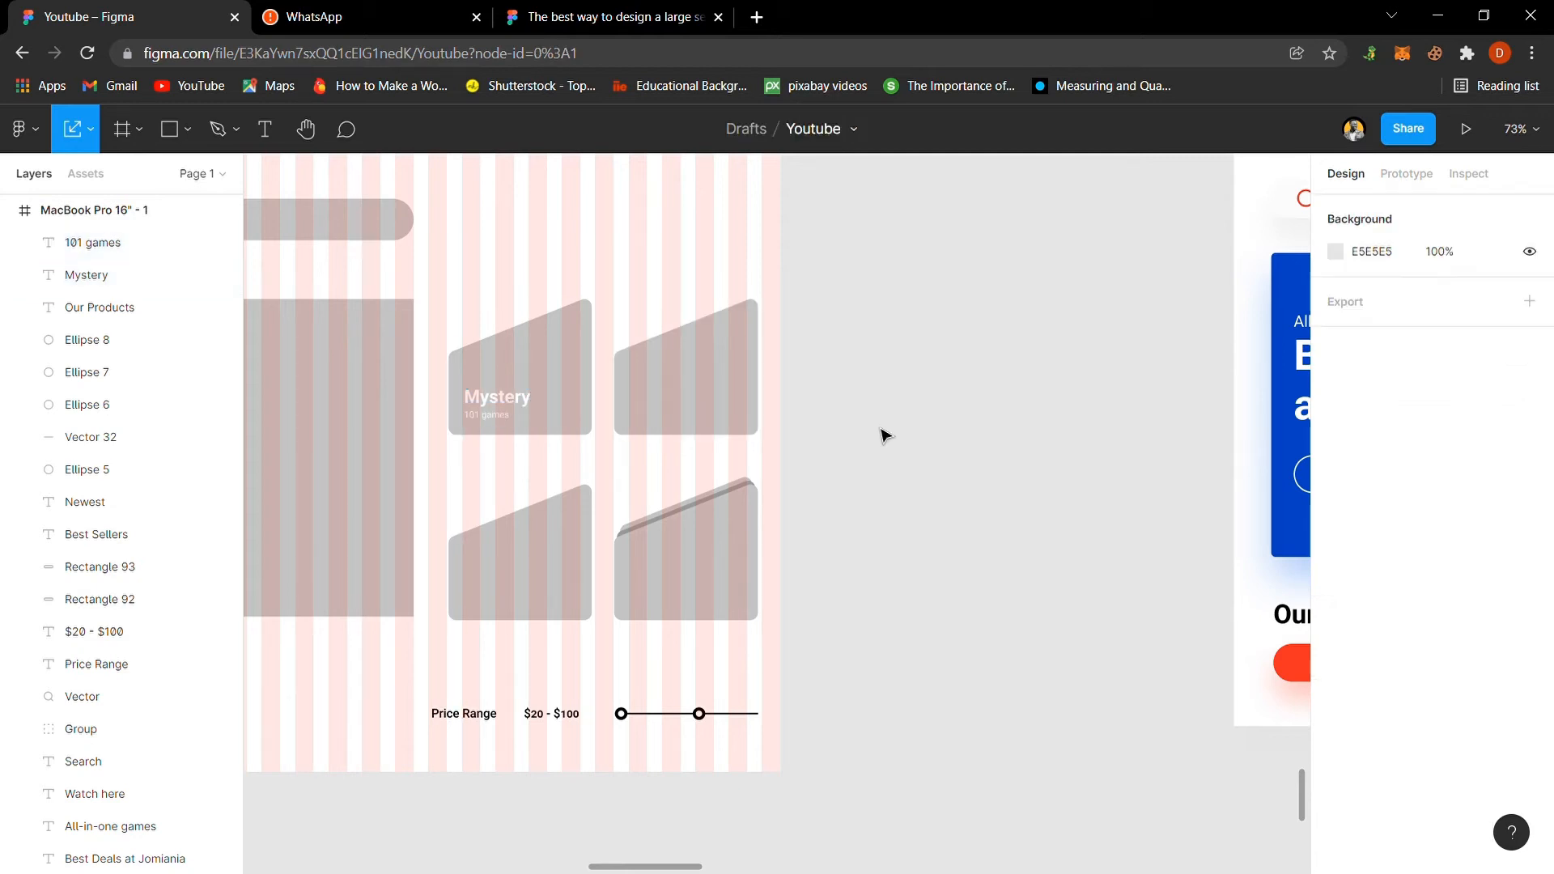
Step: Draw a 175 × 175 square over the upper-left game card, round its corners to 15 and place it at X 891, Y 160
{"action": "key", "text": "f"}
{"action": "key", "text": "r"}
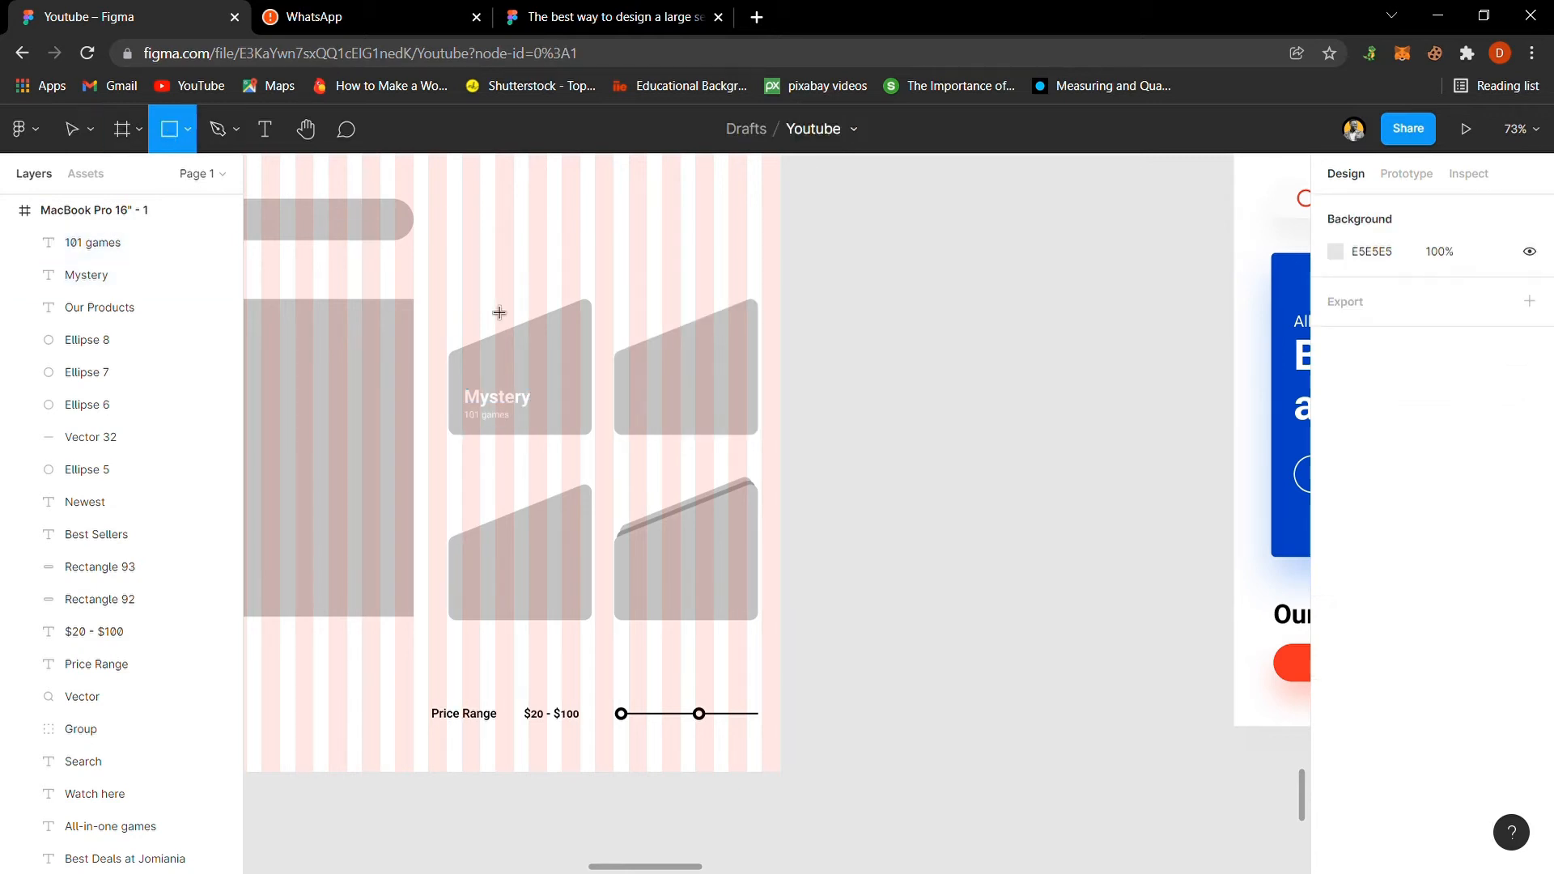
{"action": "left_click_drag", "start_coordinate": [453, 264], "coordinate": [571, 379]}
{"action": "left_click_drag", "start_coordinate": [491, 322], "coordinate": [496, 322]}
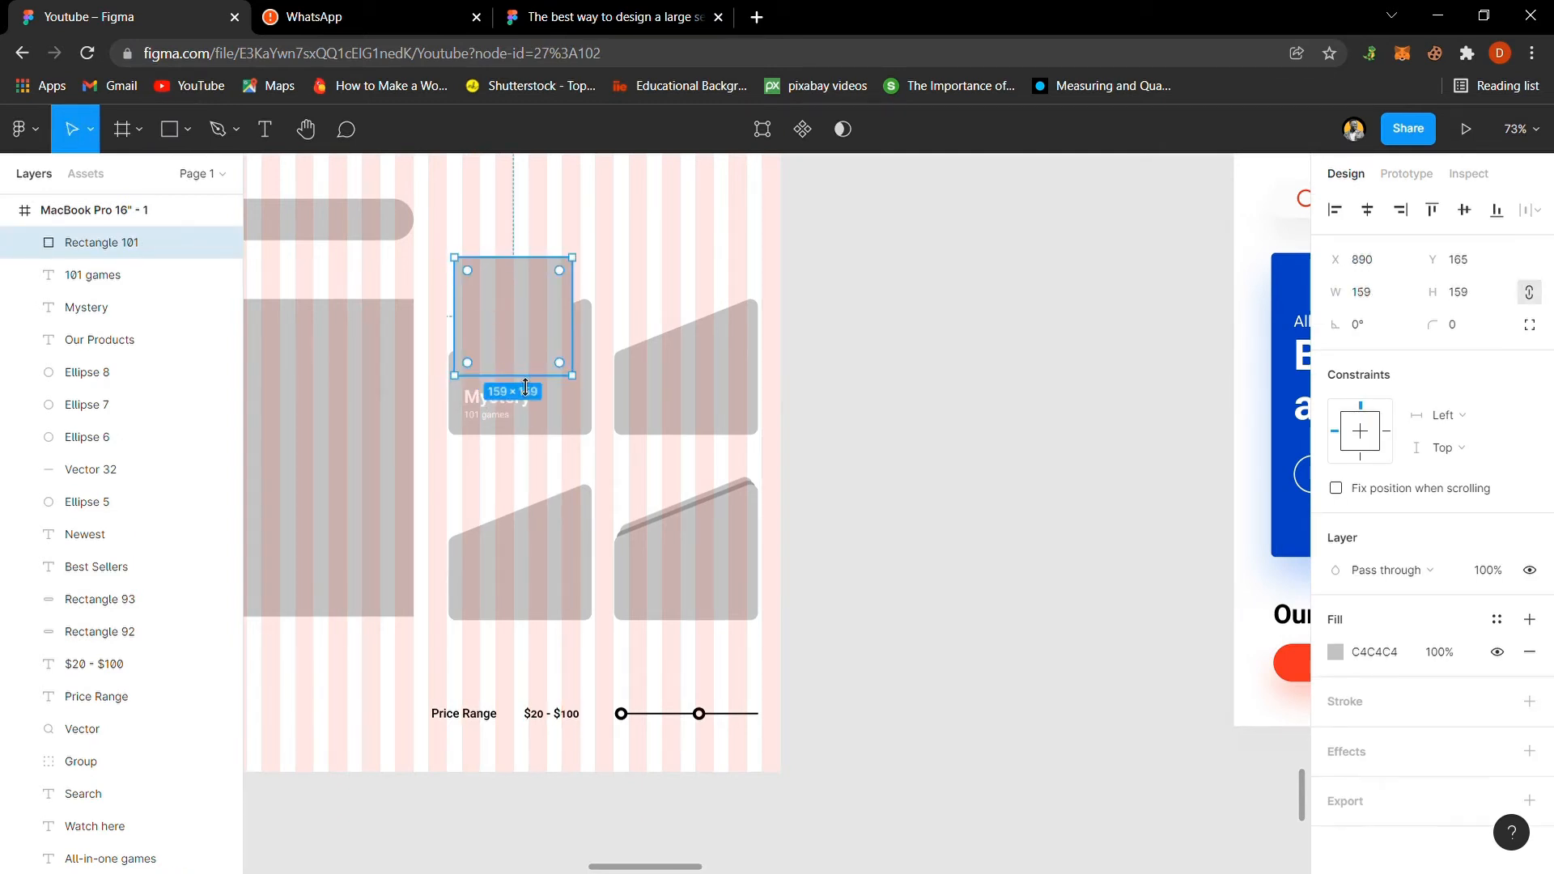
{"action": "left_click_drag", "start_coordinate": [525, 388], "coordinate": [526, 375]}
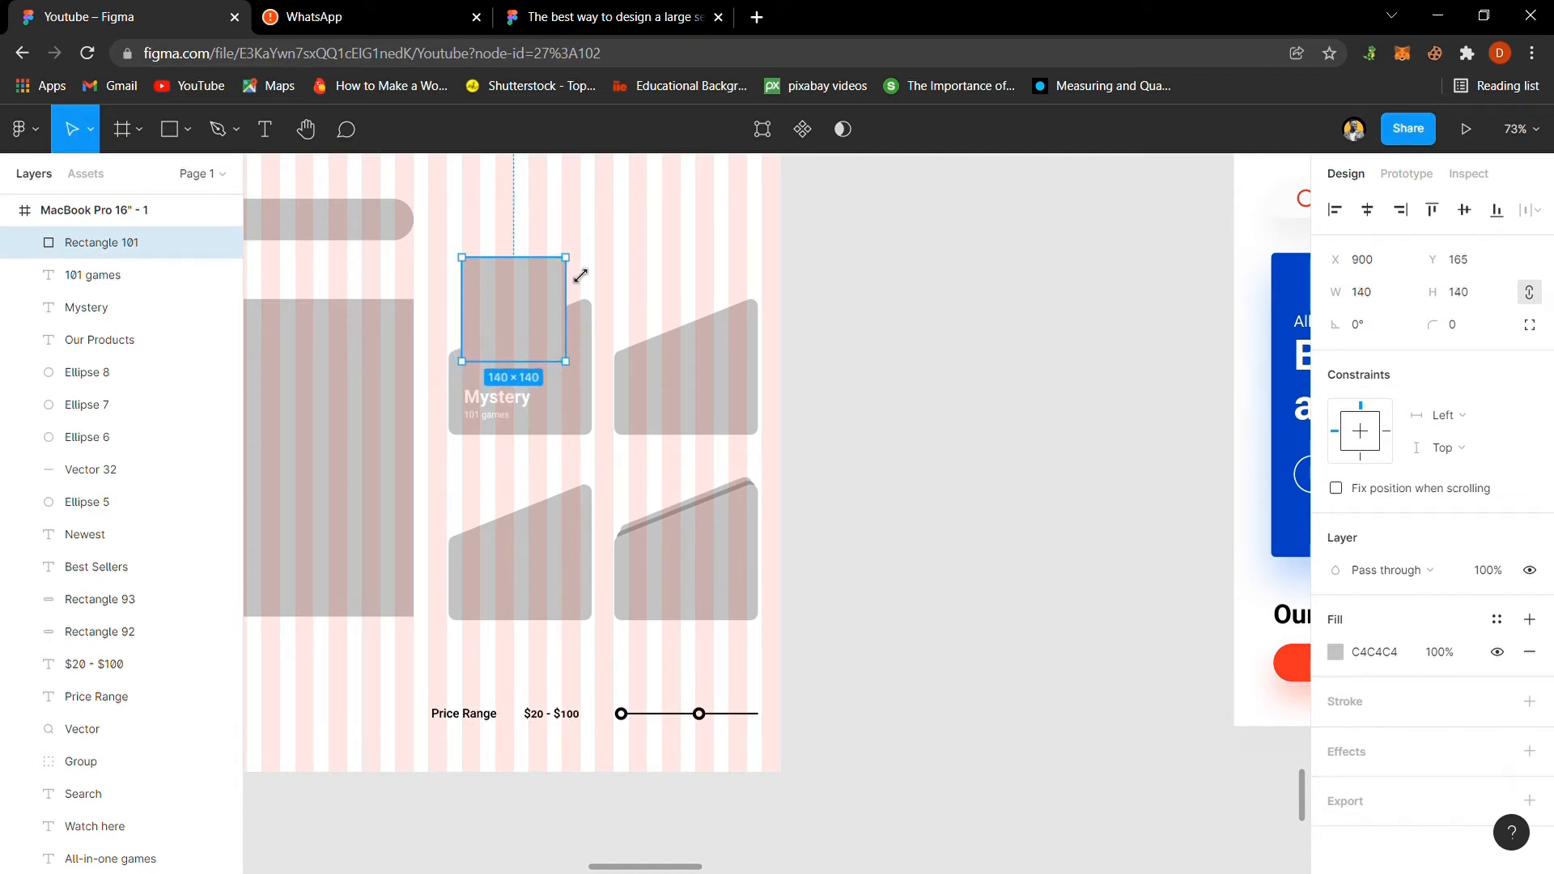
{"action": "left_click_drag", "start_coordinate": [568, 260], "coordinate": [593, 233]}
{"action": "left_click_drag", "start_coordinate": [560, 289], "coordinate": [555, 290]}
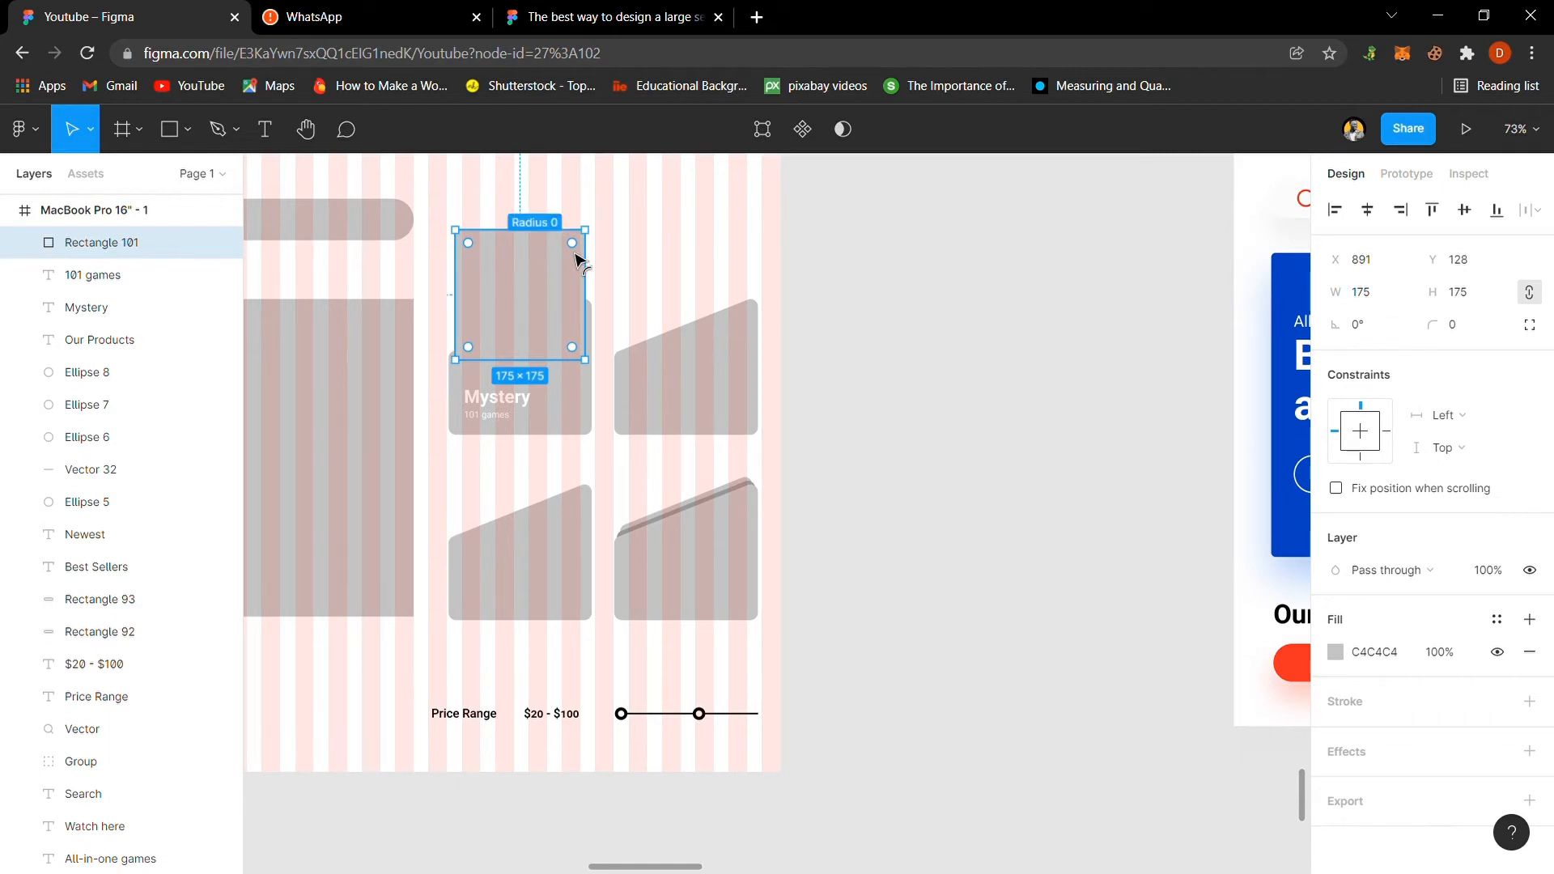
{"action": "left_click_drag", "start_coordinate": [576, 256], "coordinate": [536, 293]}
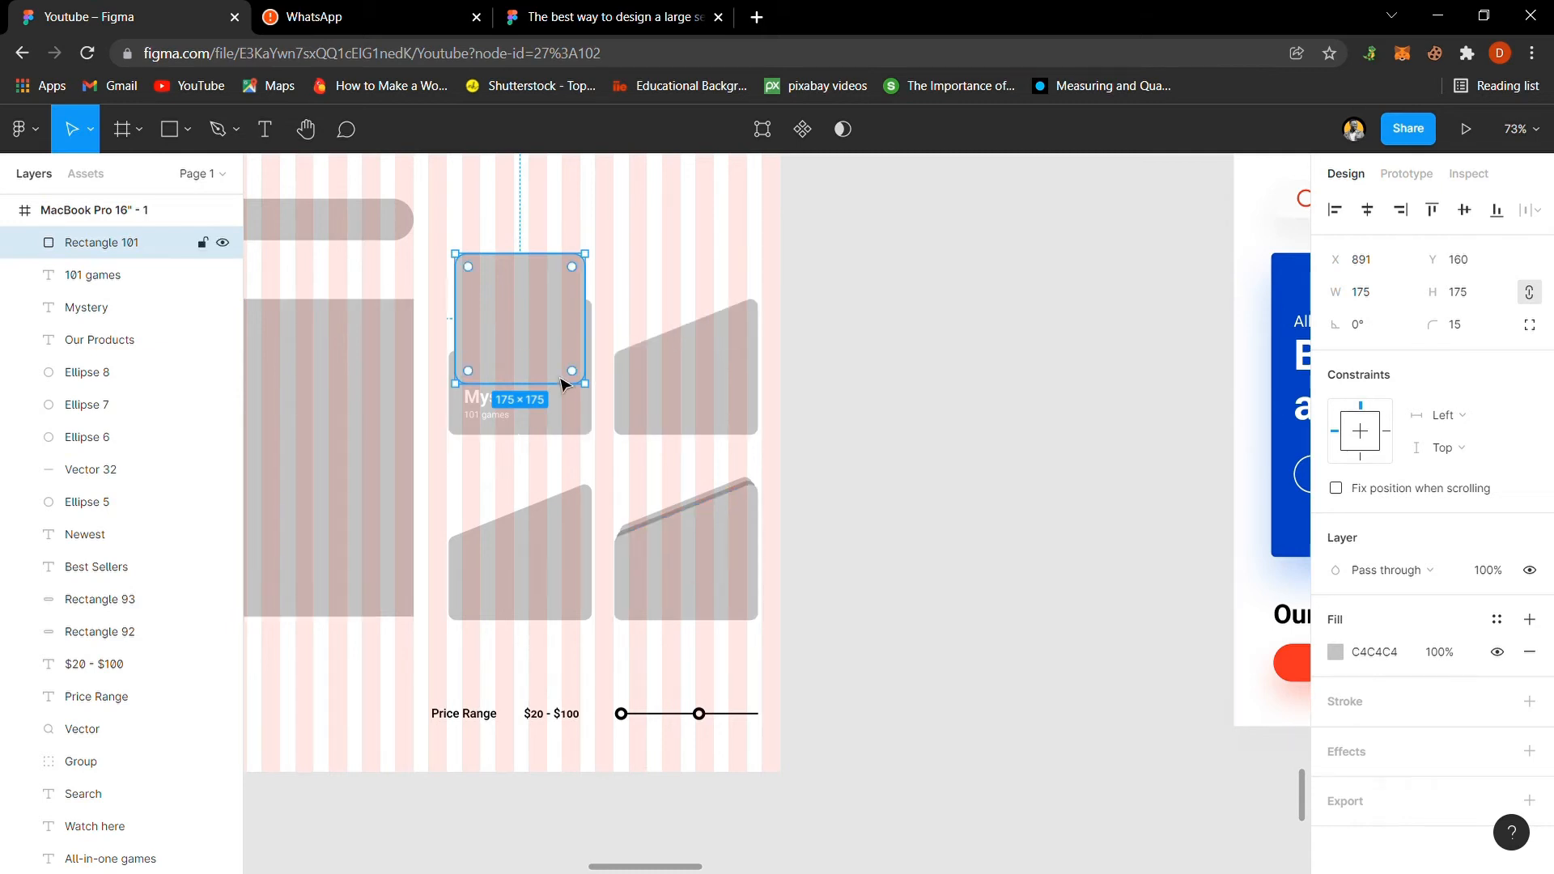
Step: Duplicate the rounded square onto the upper-right card, and copy both squares down onto the two lower cards at Y 429
{"action": "key", "text": "ctrl+d"}
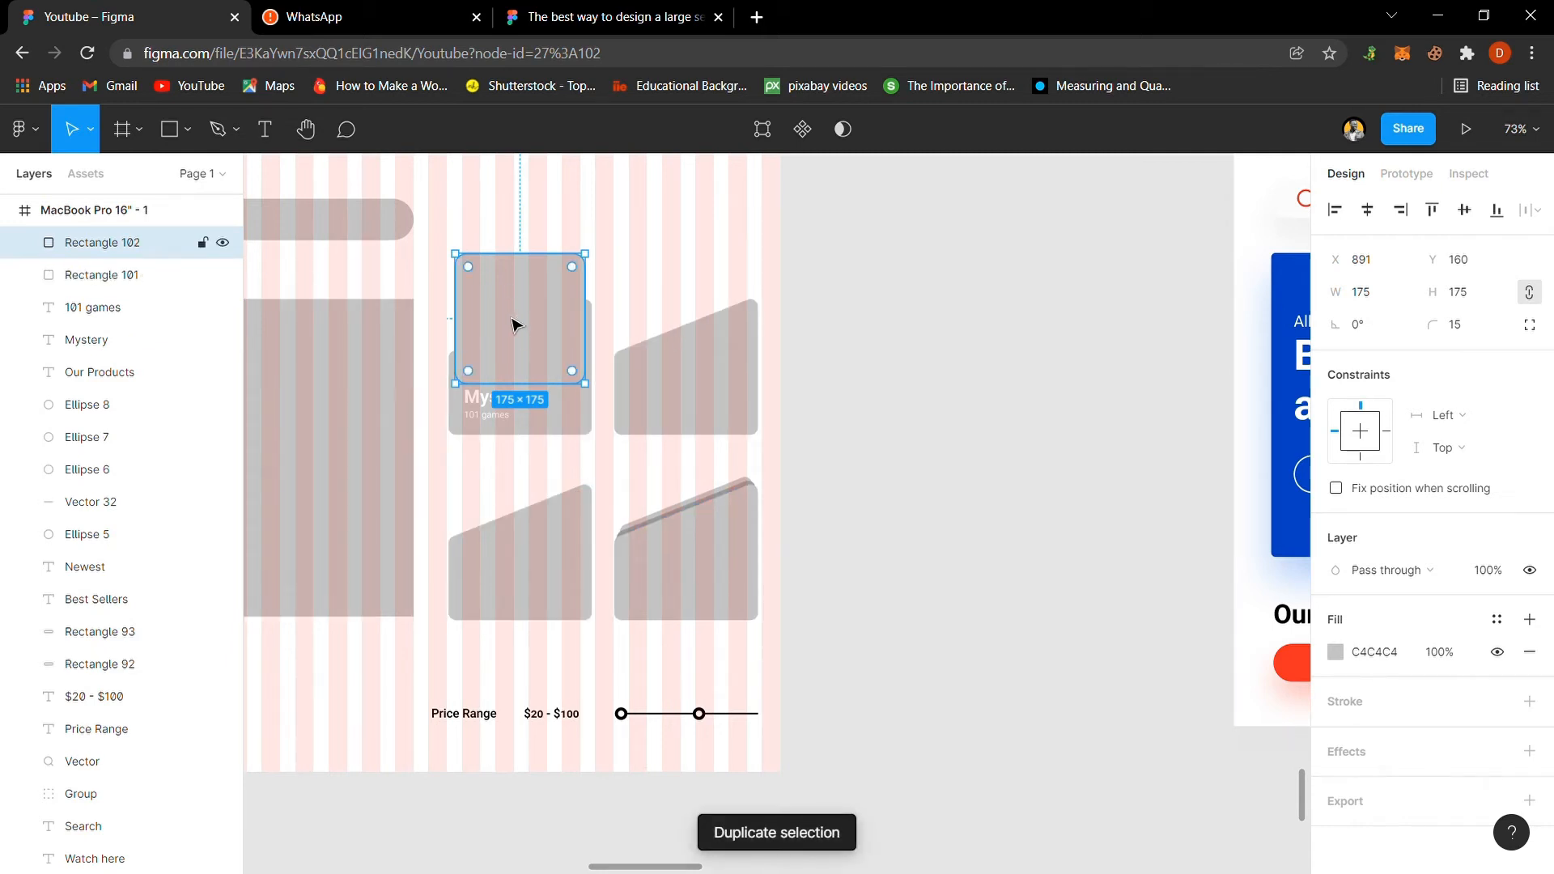
{"action": "left_click_drag", "start_coordinate": [496, 339], "coordinate": [661, 341]}
{"action": "left_click", "coordinate": [583, 309], "text": "shift"}
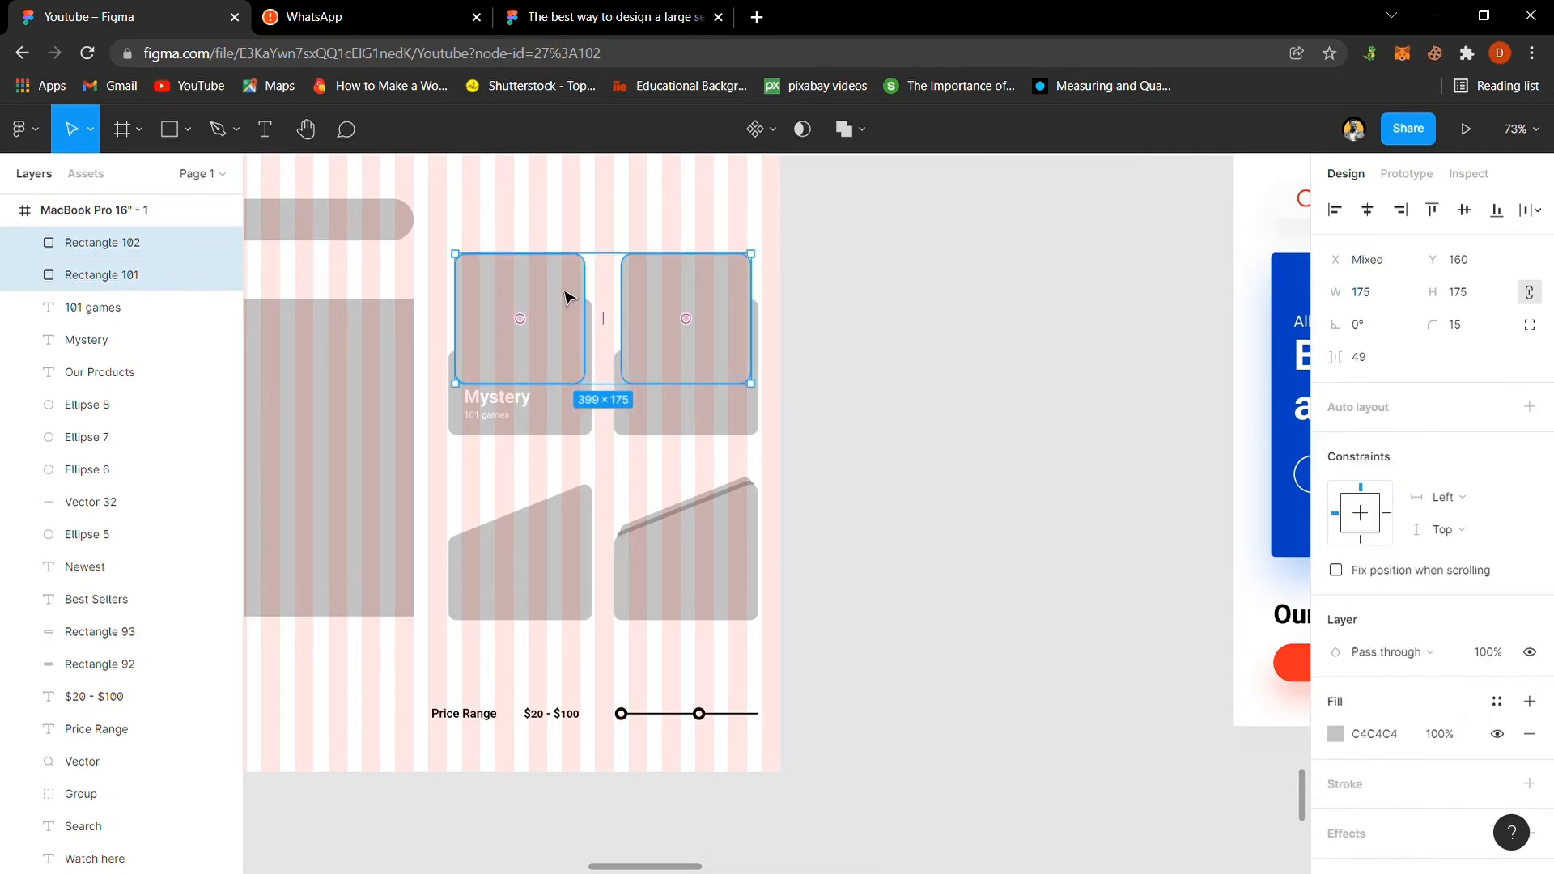
{"action": "key", "text": "ctrl+d"}
{"action": "left_click_drag", "start_coordinate": [569, 277], "coordinate": [572, 492]}
{"action": "left_click", "coordinate": [881, 489]}
Step: Delete the square over the lower-right card and move the lower-left card's square up to Y 419
{"action": "left_click", "coordinate": [715, 477]}
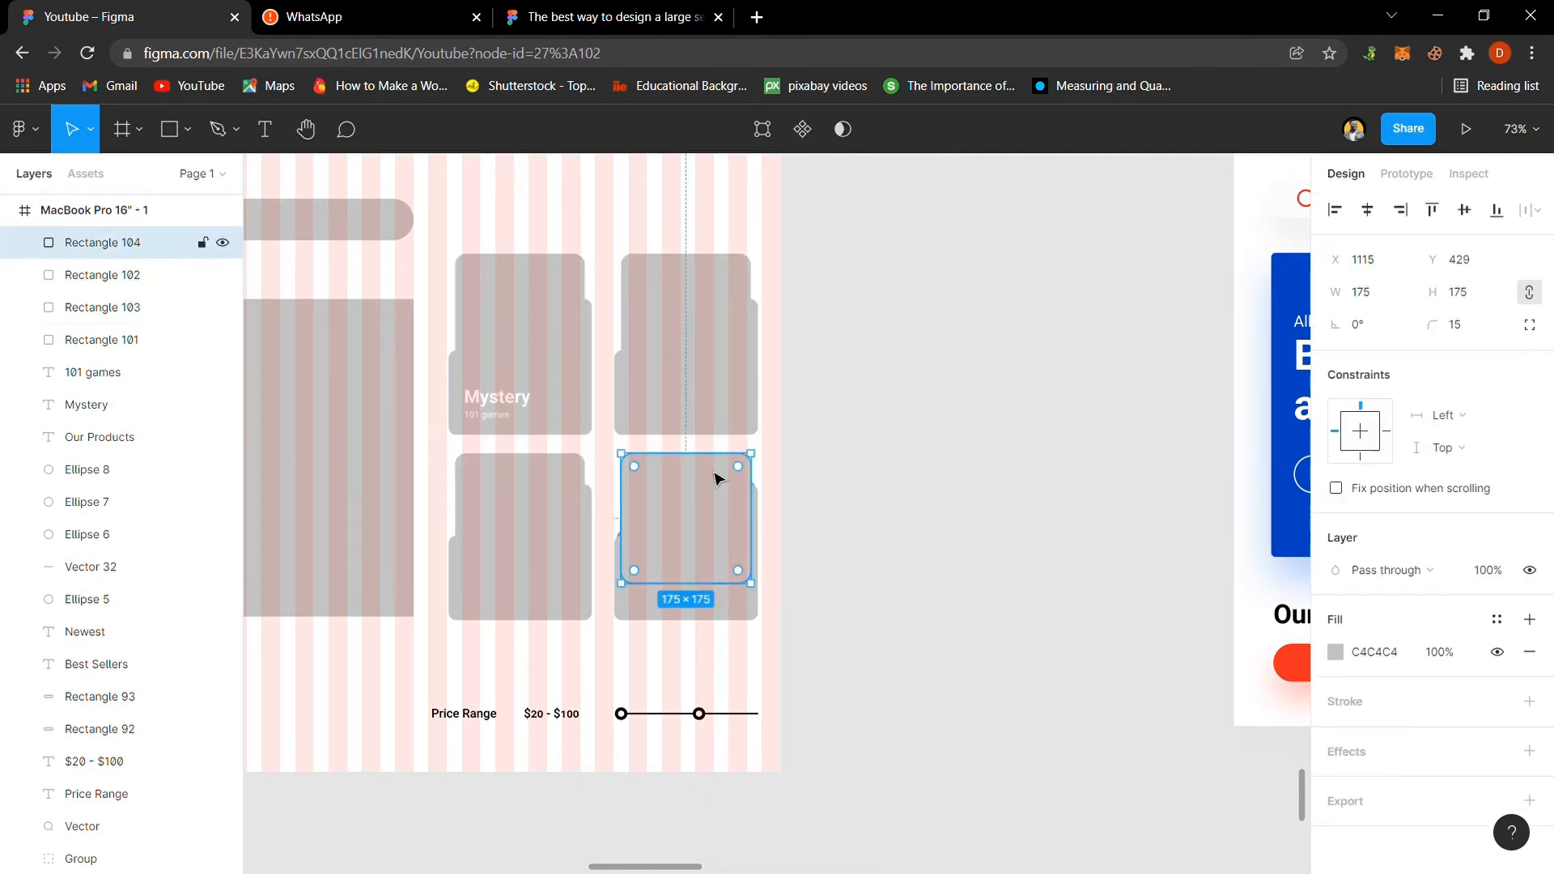
{"action": "key", "text": "Delete"}
{"action": "left_click", "coordinate": [536, 489]}
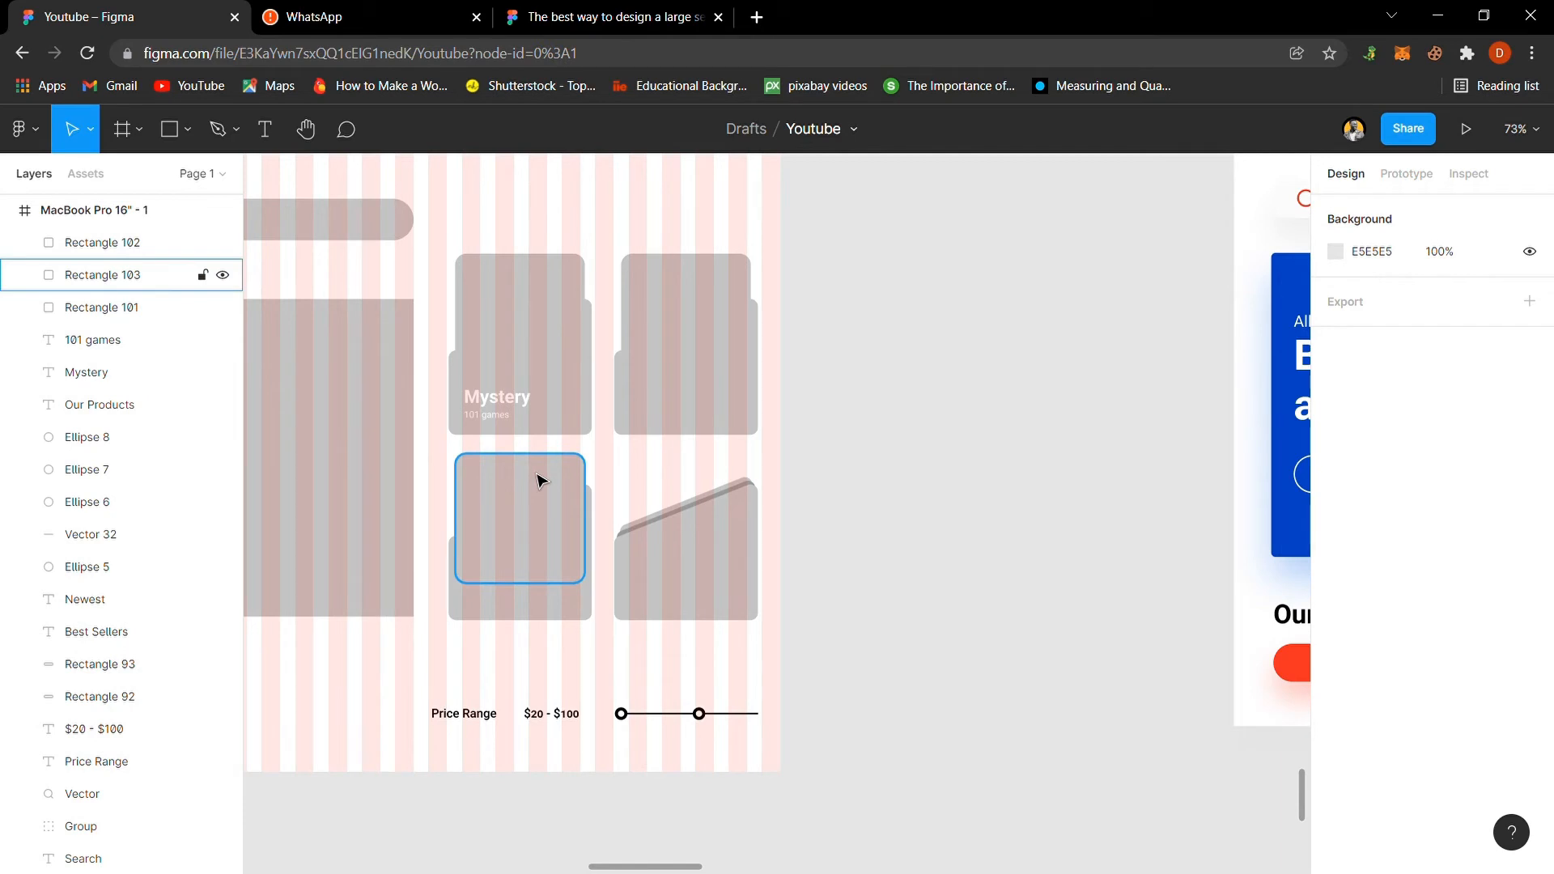
{"action": "left_click_drag", "start_coordinate": [540, 506], "coordinate": [548, 500]}
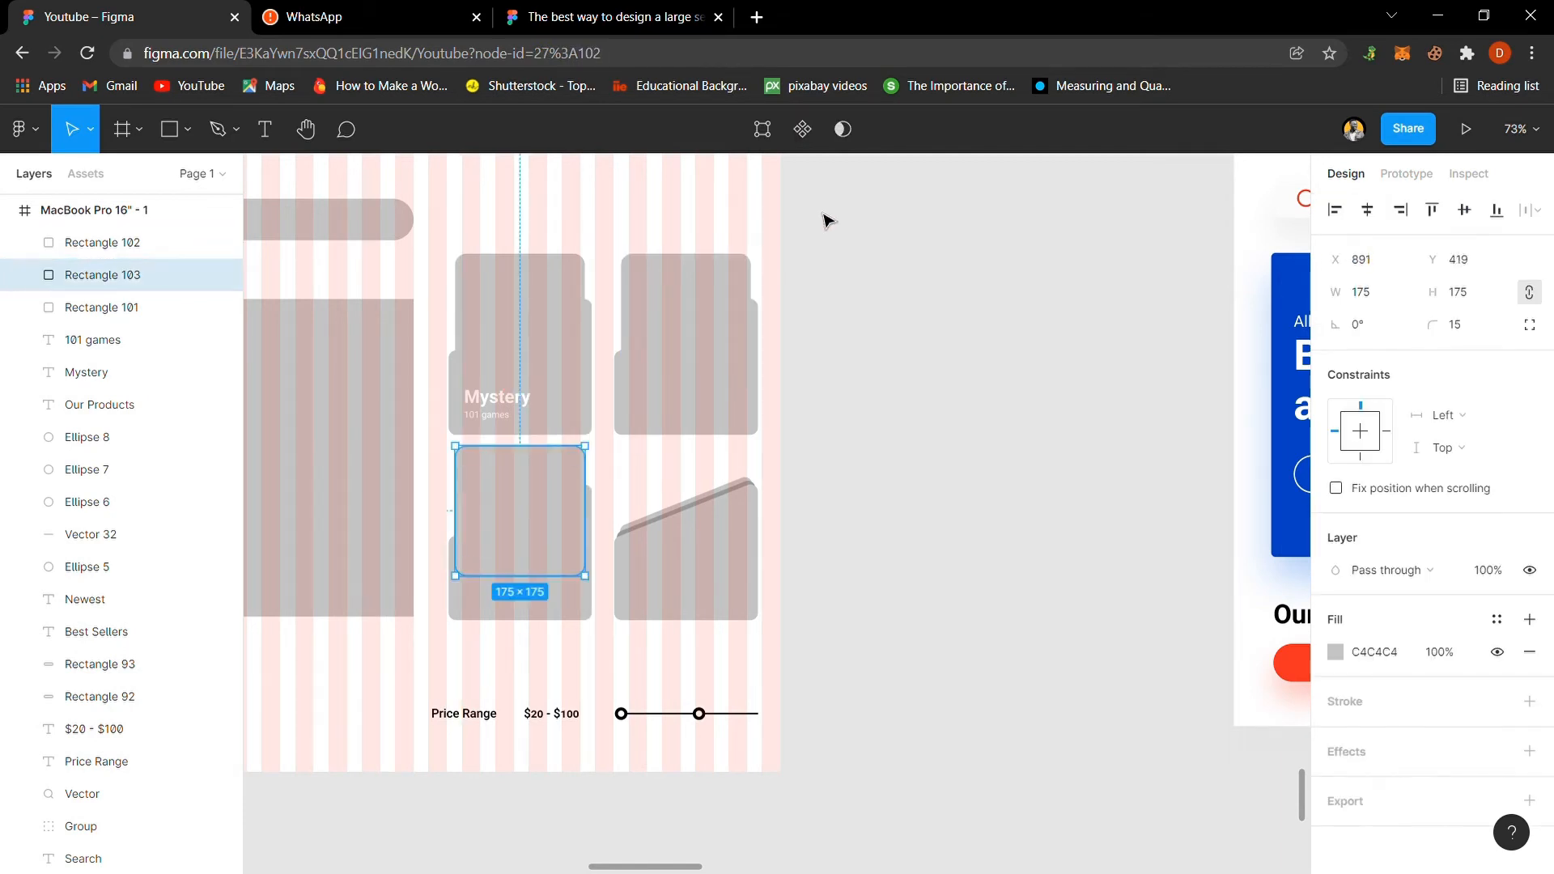
Step: Scale all four game cards with their squares and texts to 362.03 × 428.2 and align them with the banner's top and bottom edges
{"action": "left_click_drag", "start_coordinate": [818, 233], "coordinate": [444, 643]}
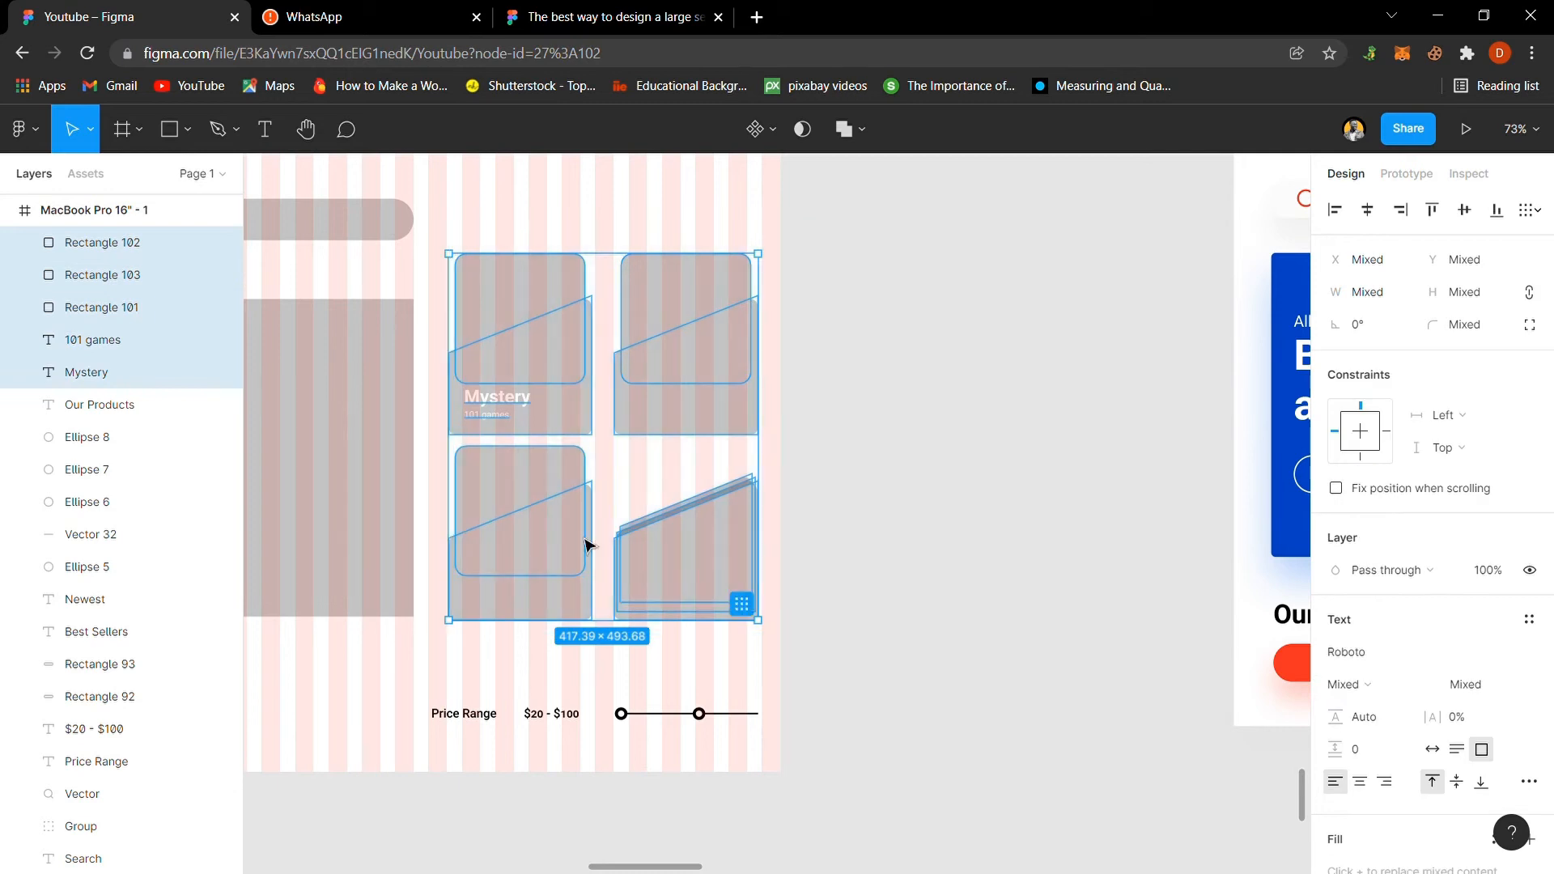
{"action": "key", "text": "k"}
{"action": "left_click_drag", "start_coordinate": [781, 441], "coordinate": [716, 447]}
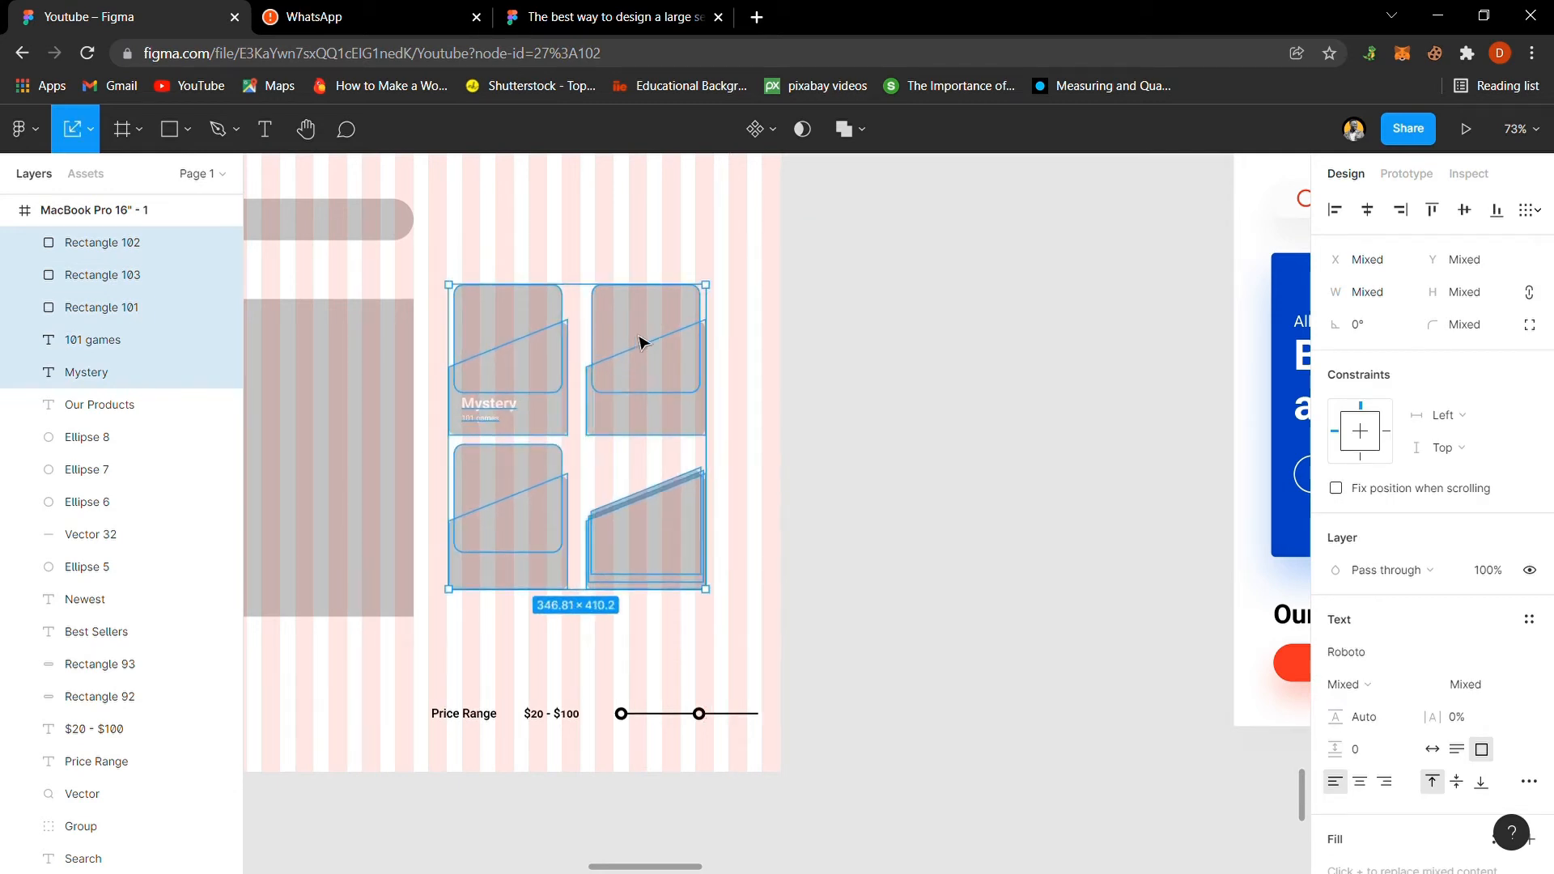
{"action": "mouse_move", "coordinate": [640, 342]}
{"action": "left_mouse_down"}
{"action": "mouse_move", "coordinate": [647, 374]}
{"action": "mouse_move", "coordinate": [626, 316]}
{"action": "left_mouse_up"}
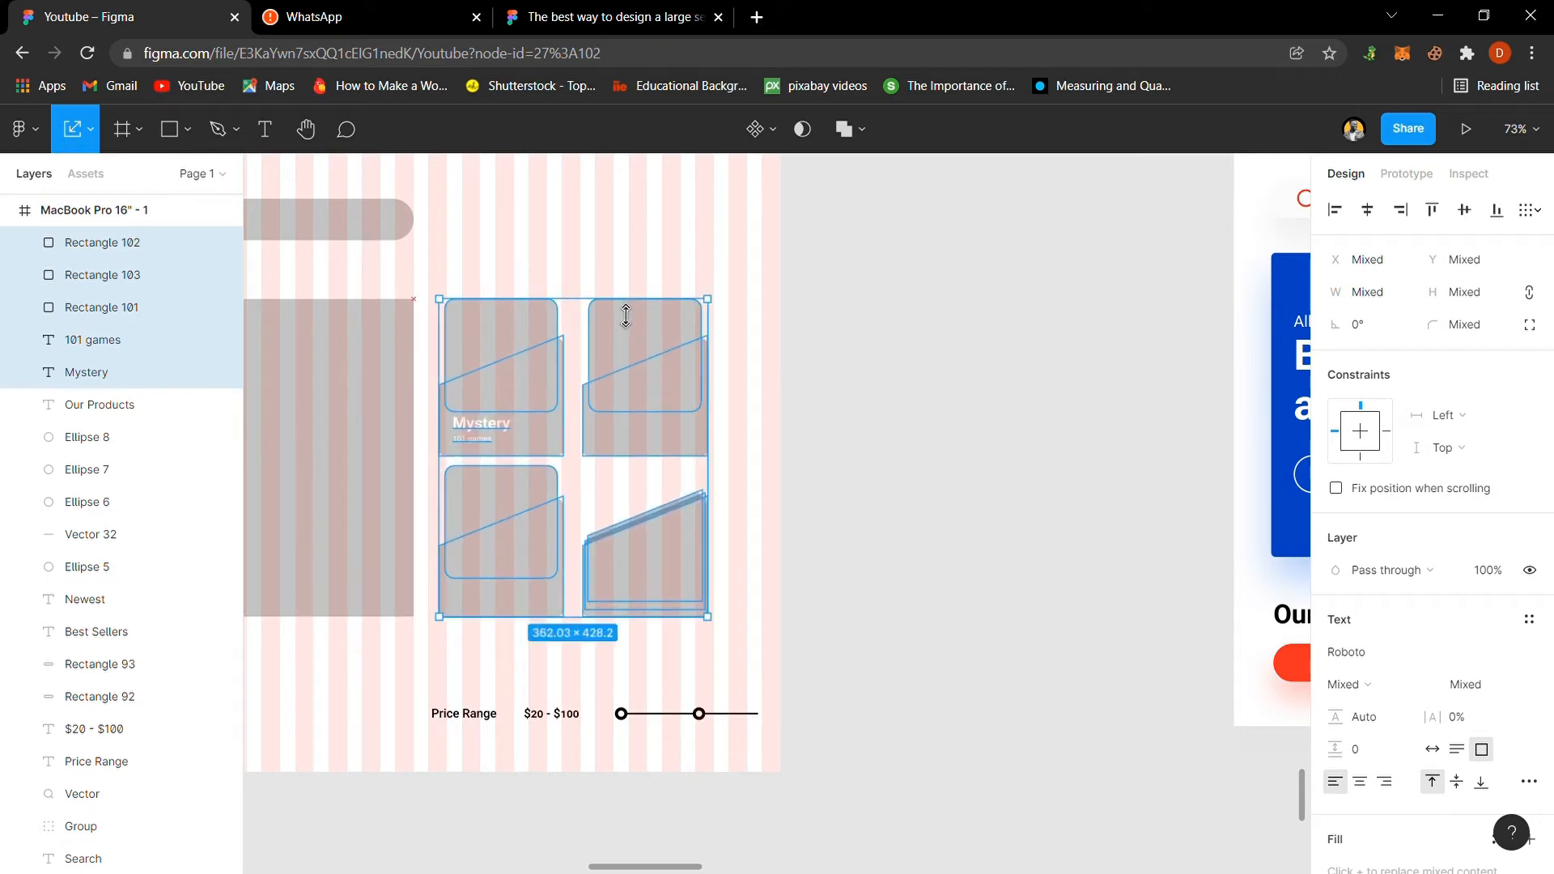
{"action": "left_click", "coordinate": [890, 441]}
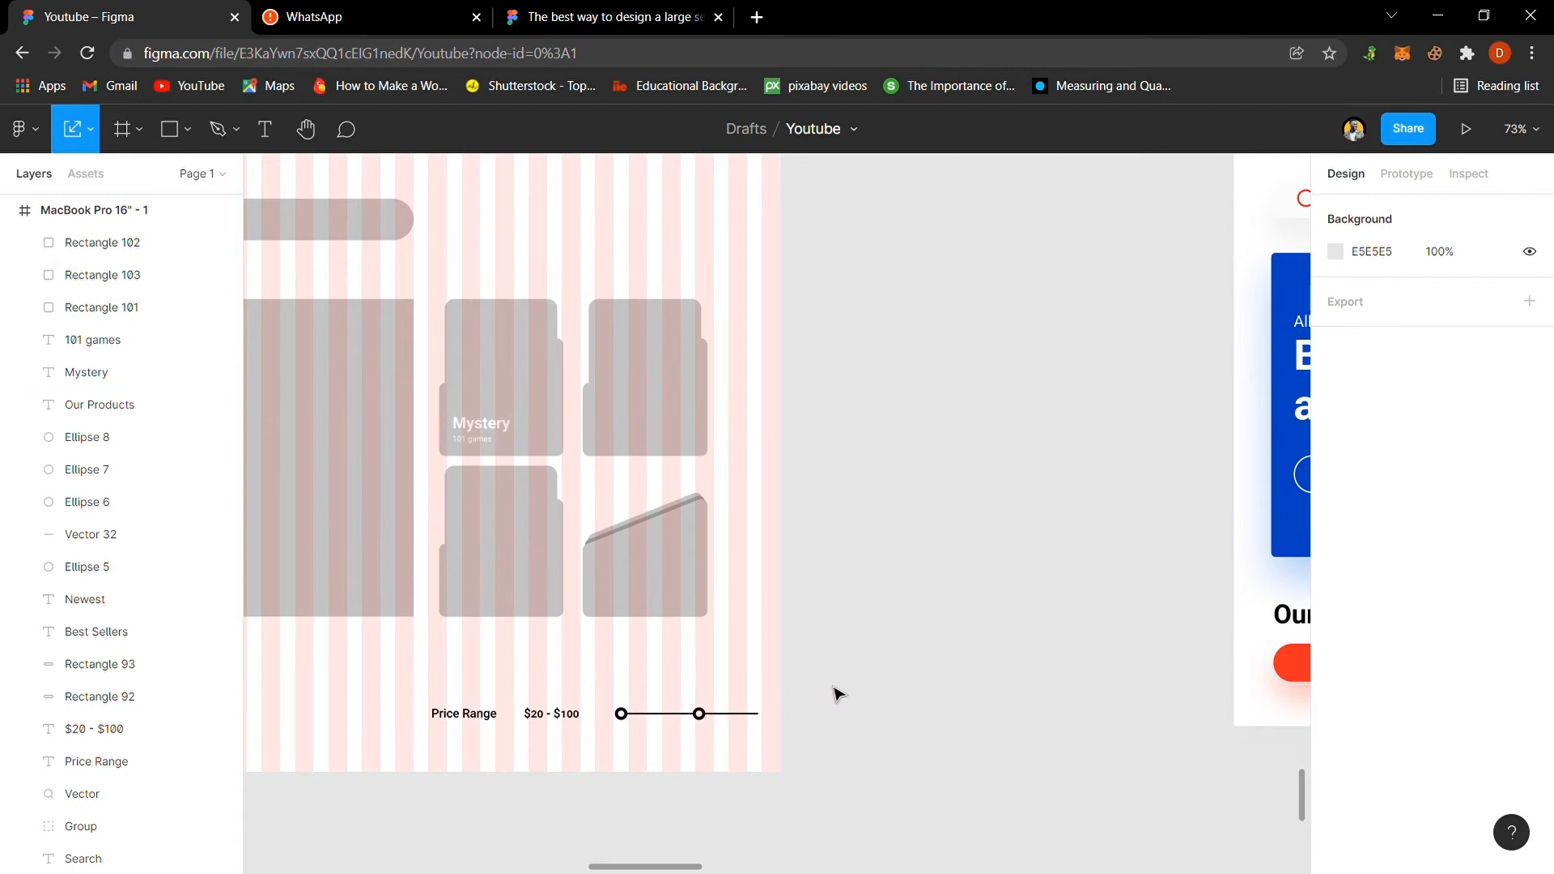
Step: Move the Price Range label, $20 - $100 text and slider left so the slider ends at the game cards' right edge
{"action": "left_click_drag", "start_coordinate": [830, 681], "coordinate": [509, 722]}
{"action": "key", "text": "ctrl+z"}
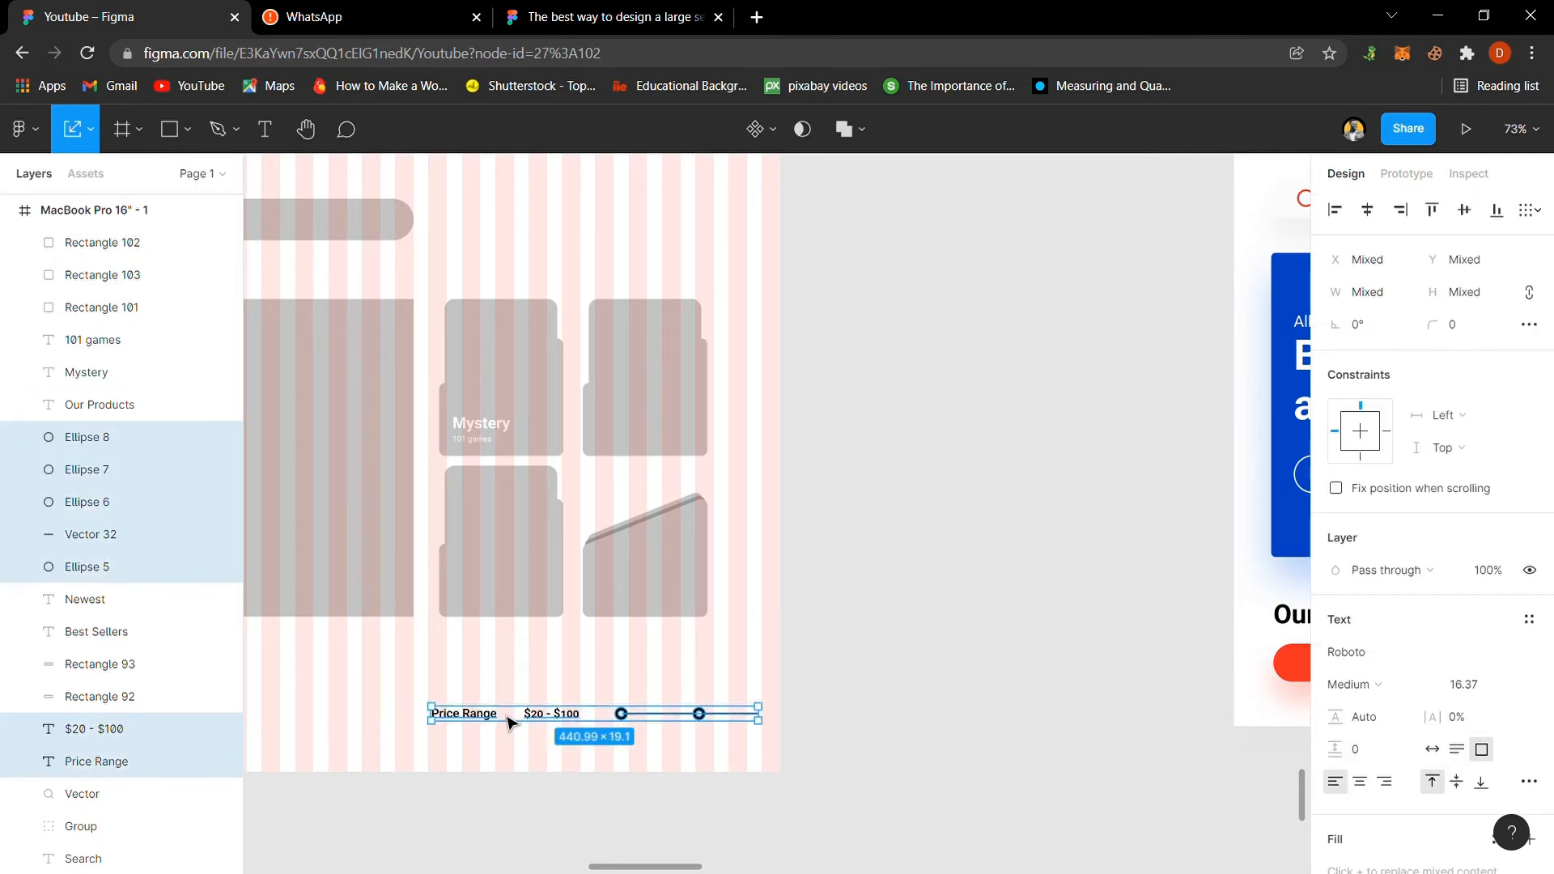
{"action": "left_click_drag", "start_coordinate": [630, 727], "coordinate": [584, 731]}
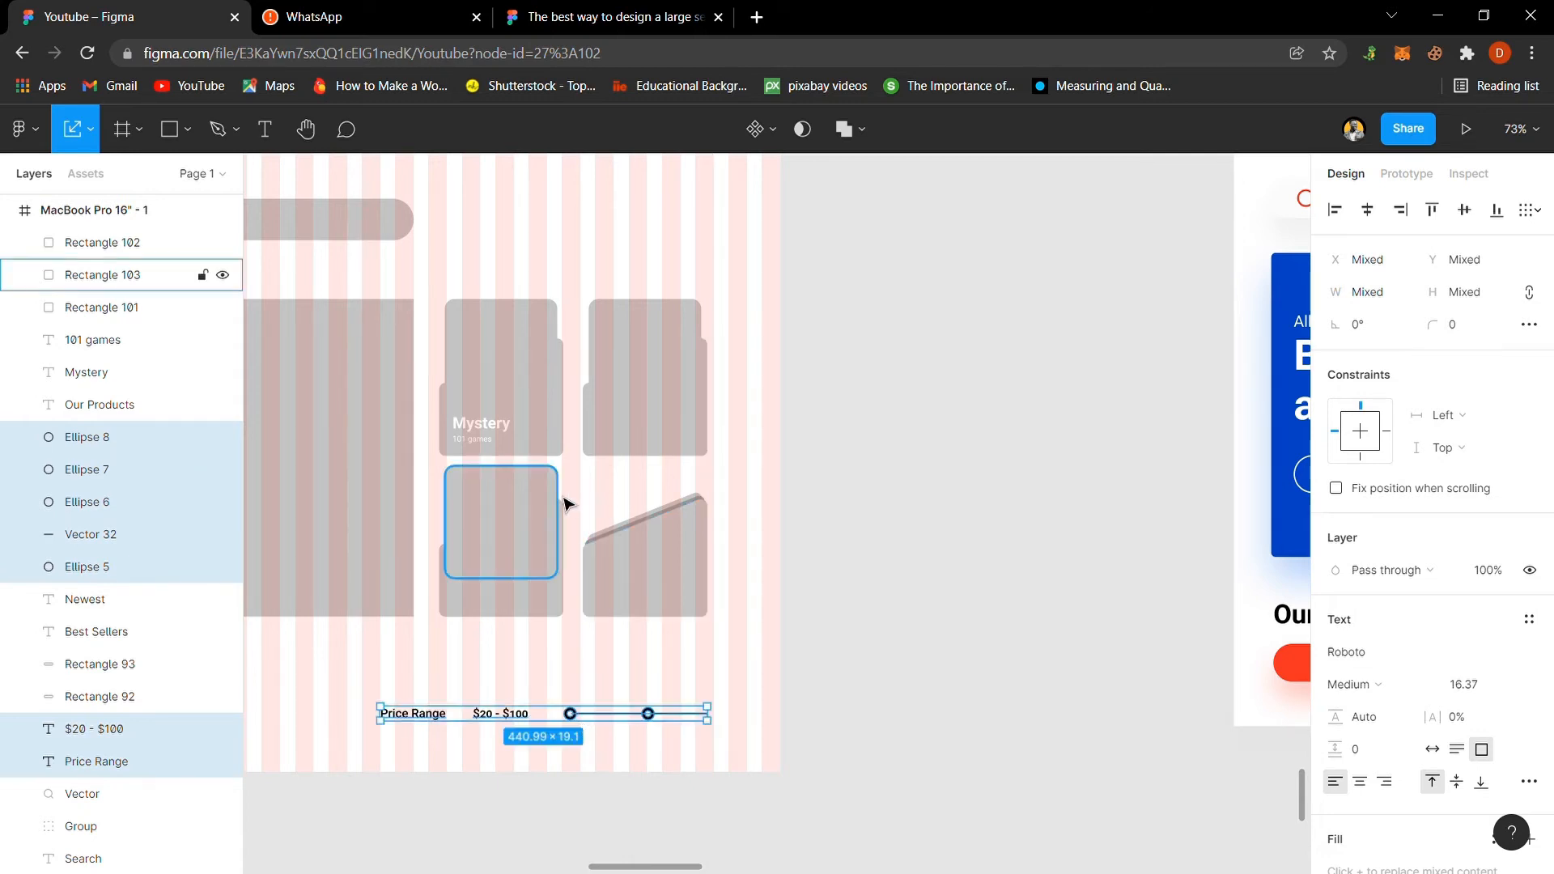
Step: Move the game cards and the price range row together slightly right to widen the gap to the banner
{"action": "left_click_drag", "start_coordinate": [859, 284], "coordinate": [447, 662]}
{"action": "left_click_drag", "start_coordinate": [851, 684], "coordinate": [349, 749], "text": "shift"}
{"action": "left_click_drag", "start_coordinate": [502, 552], "coordinate": [509, 550]}
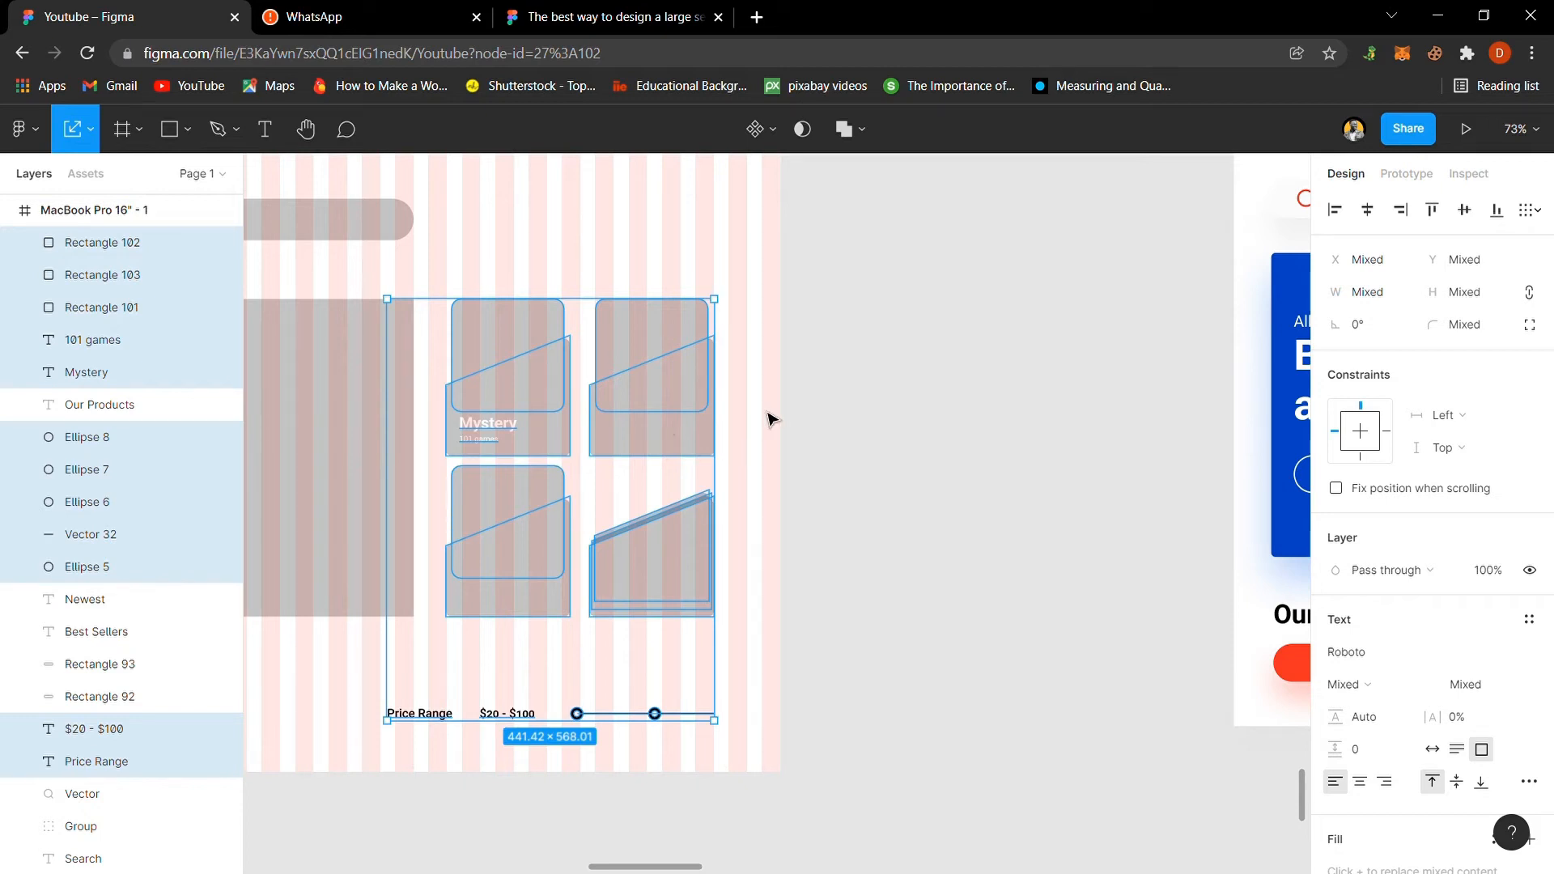
Step: Recolour the Mystery and 101 games texts on the upper-left card to black 000000, sampled from the price slider
{"action": "key", "text": "shift+2"}
{"action": "left_click", "coordinate": [1168, 430]}
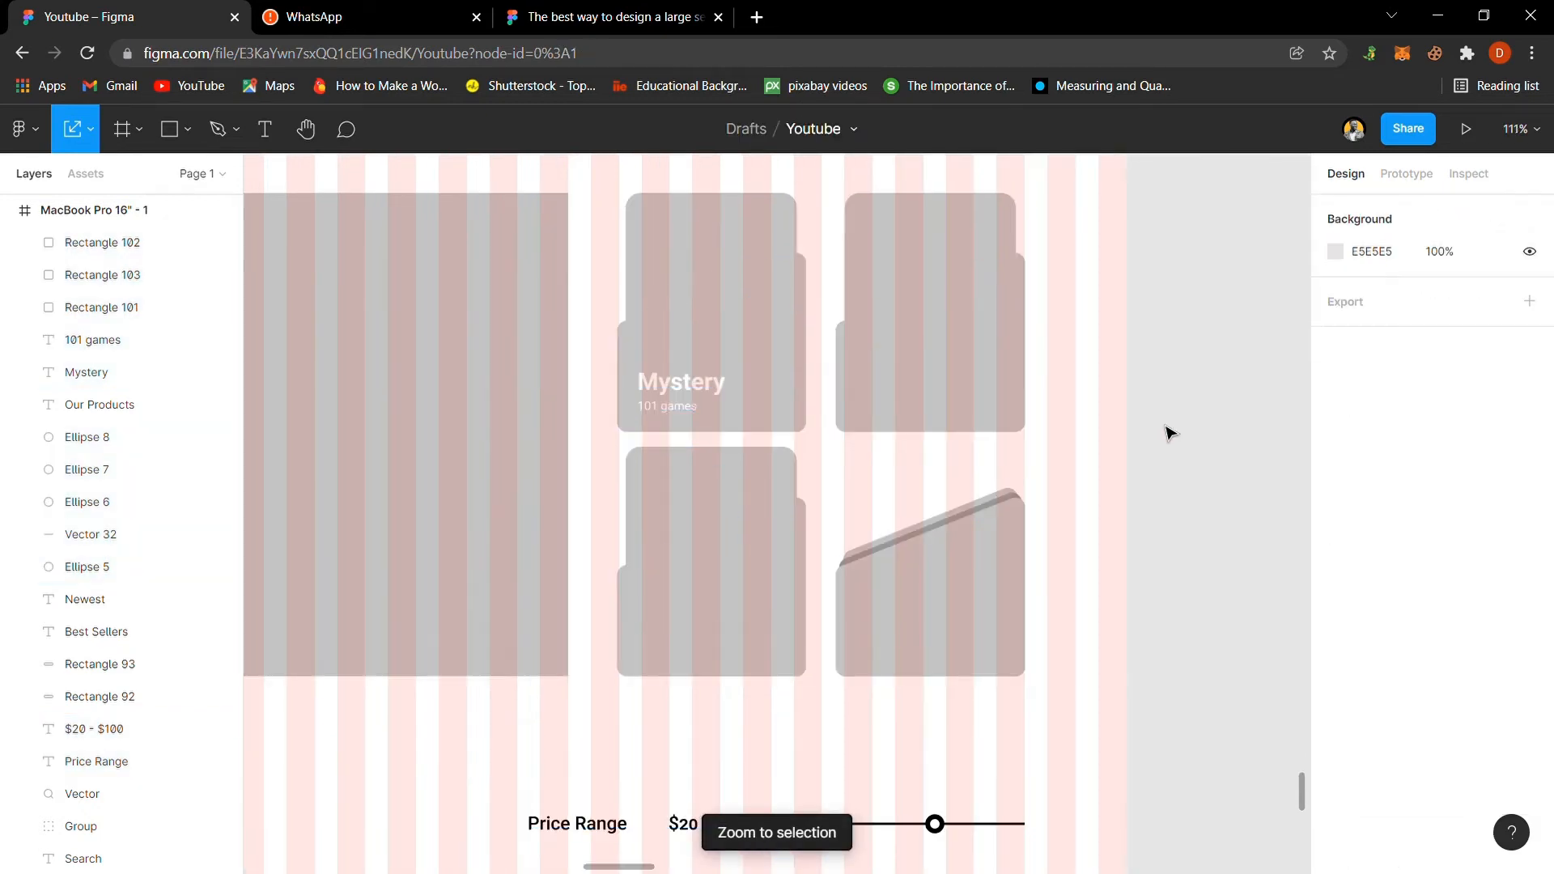
{"action": "left_click", "coordinate": [683, 396]}
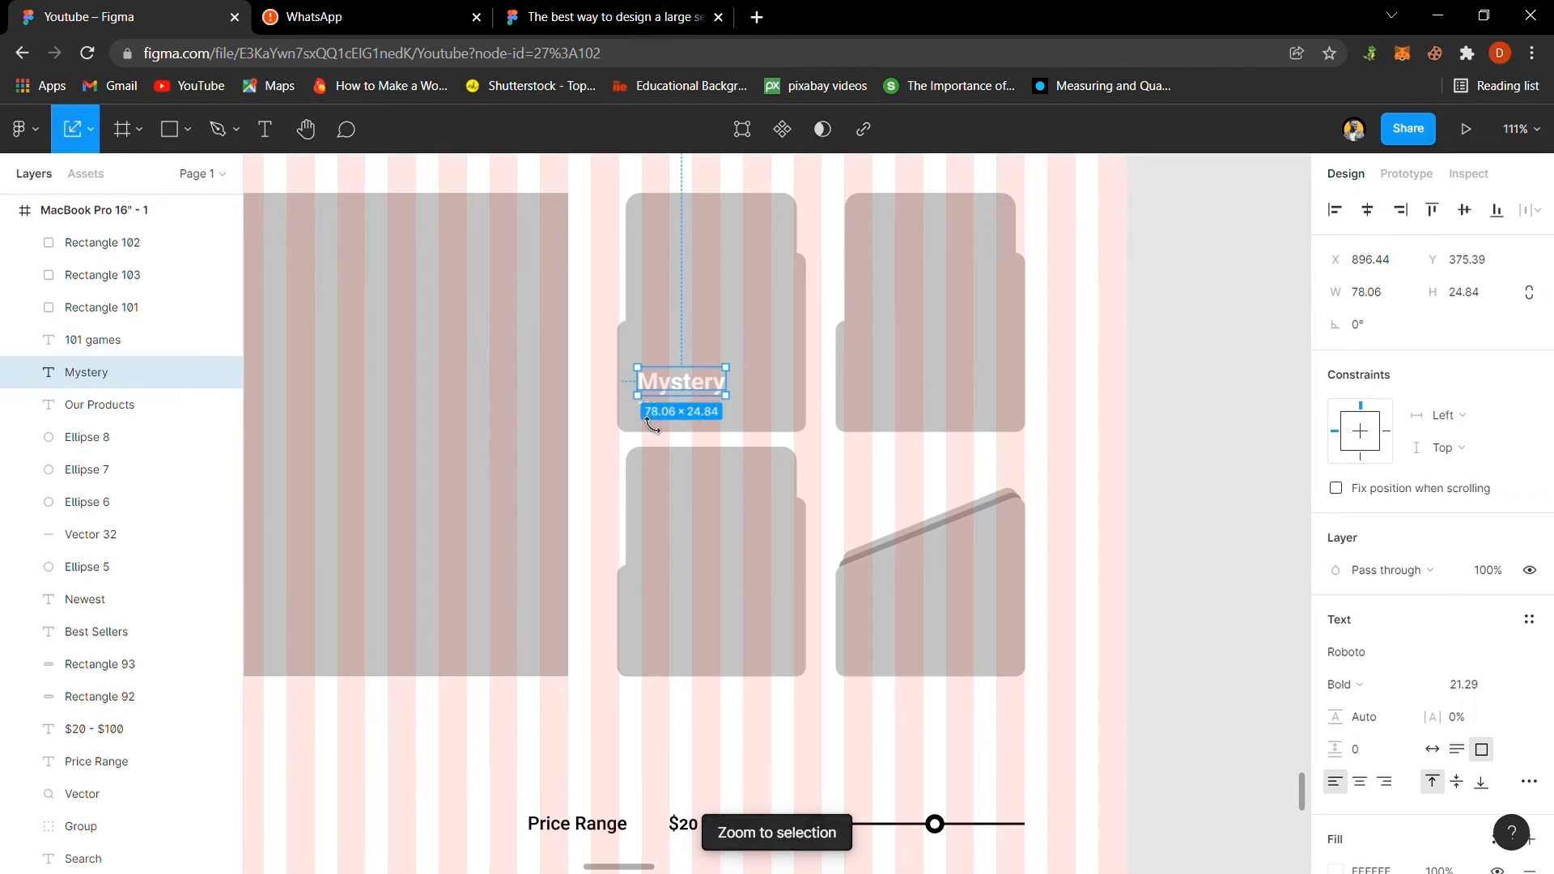
{"action": "left_click", "coordinate": [824, 472]}
{"action": "left_click", "coordinate": [691, 410]}
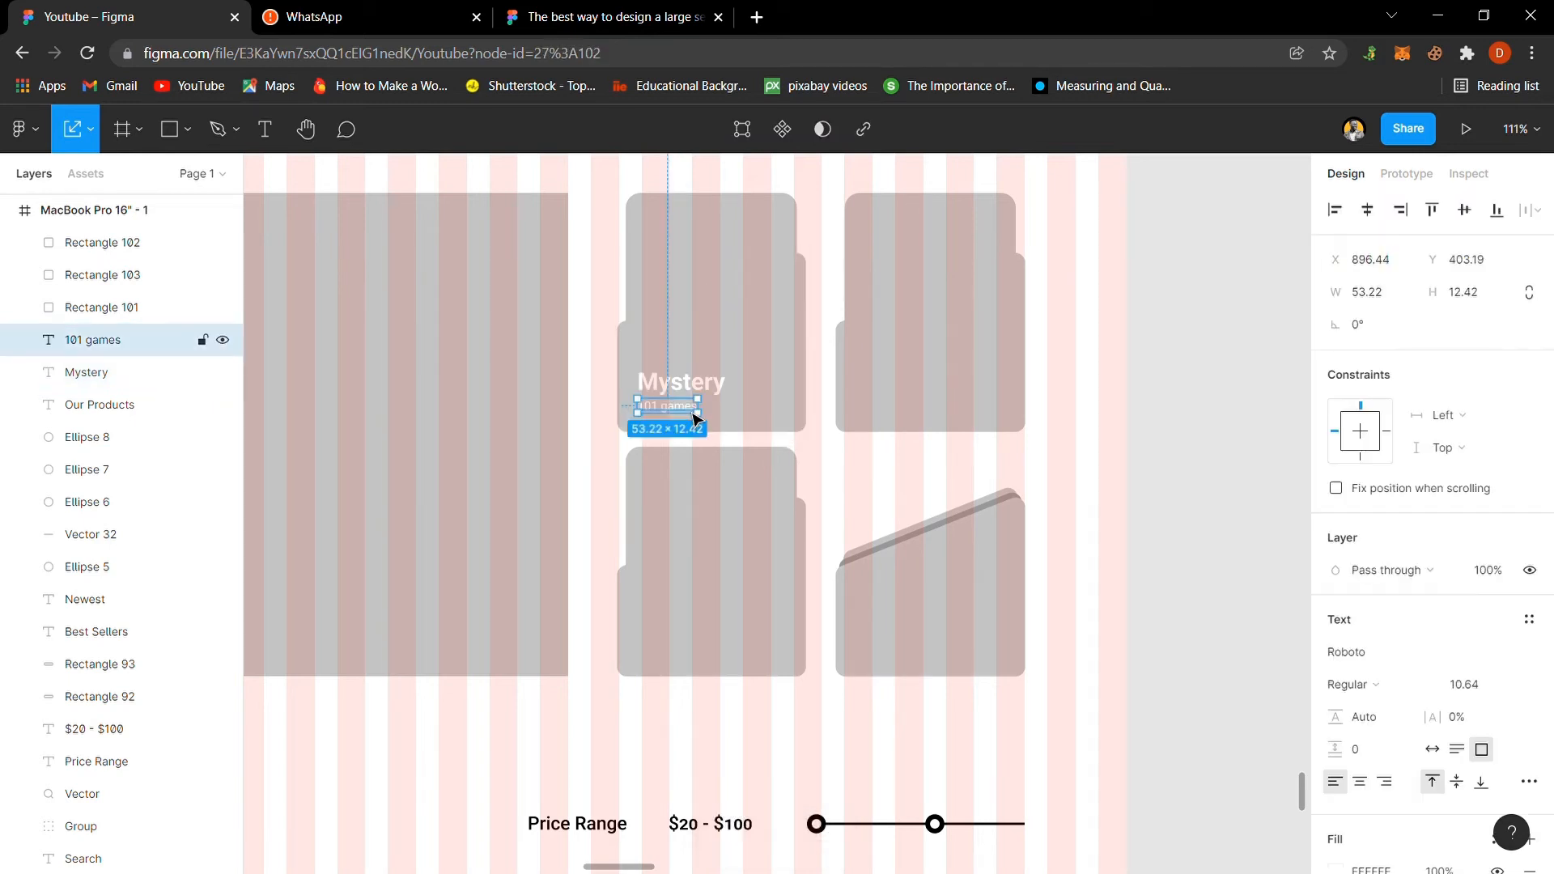
{"action": "left_click", "coordinate": [722, 391], "text": "shift"}
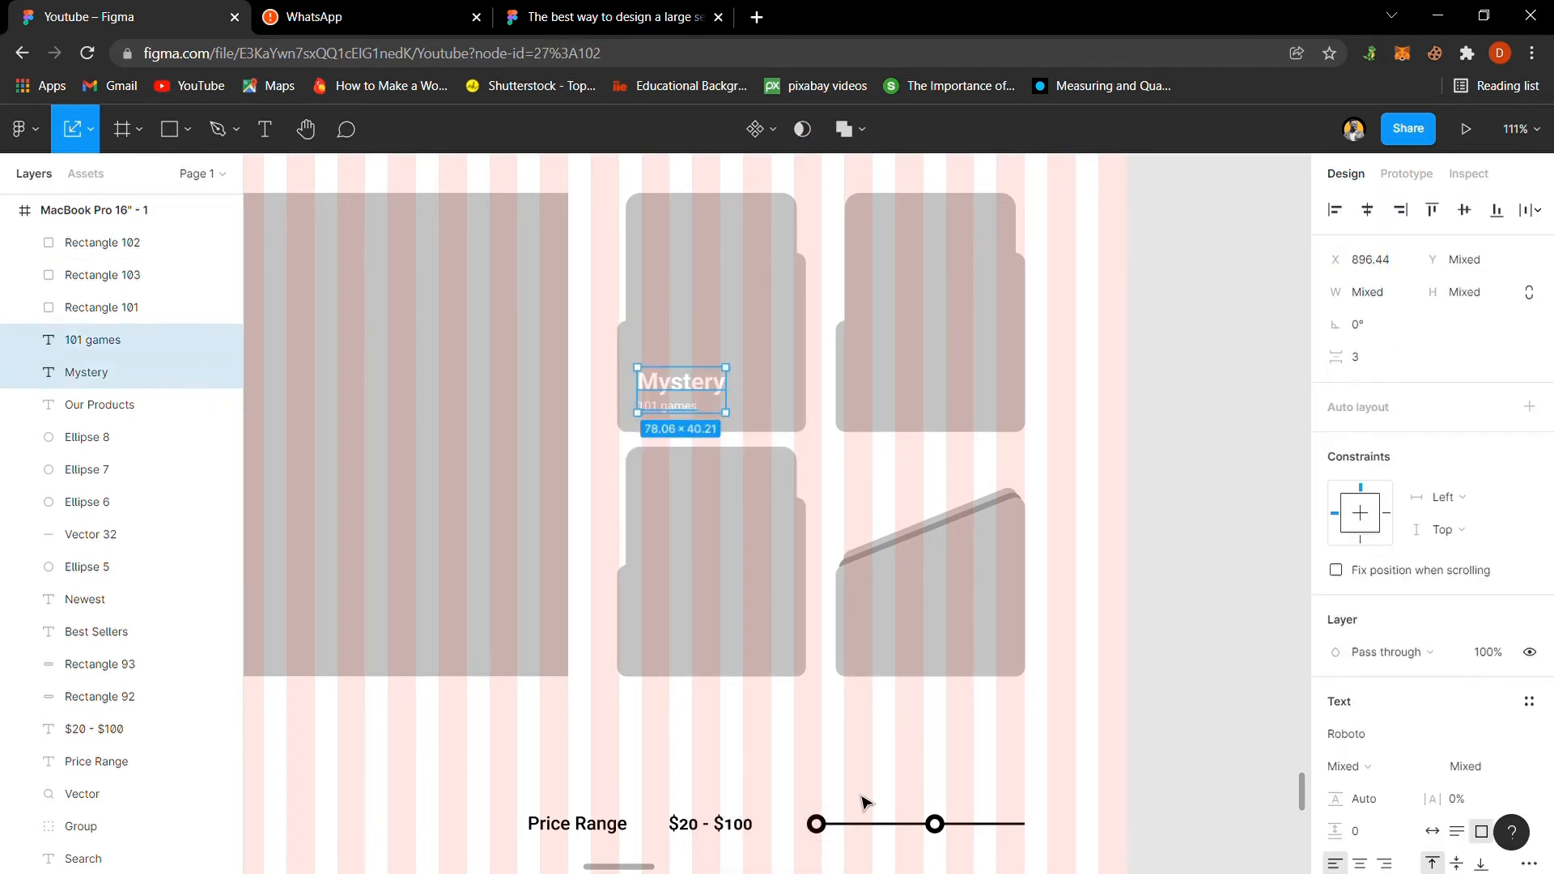
{"action": "key", "text": "i"}
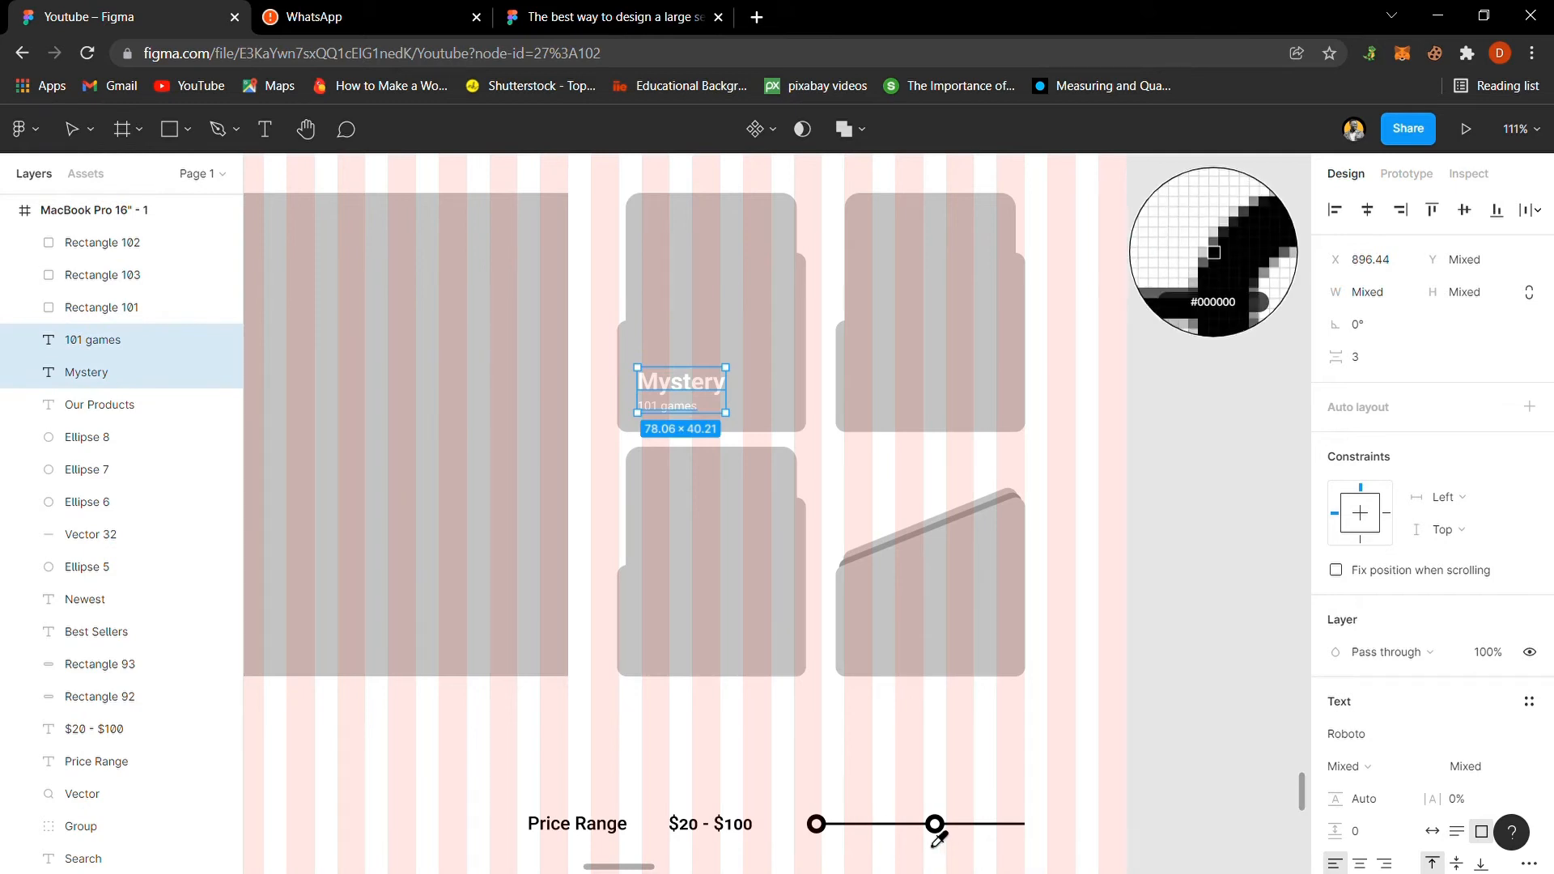
{"action": "left_click", "coordinate": [935, 835]}
{"action": "left_click", "coordinate": [1145, 634]}
Step: Duplicate the Mystery and 101 games texts and place the copies on the upper-right card at X 1092
{"action": "left_click", "coordinate": [717, 387]}
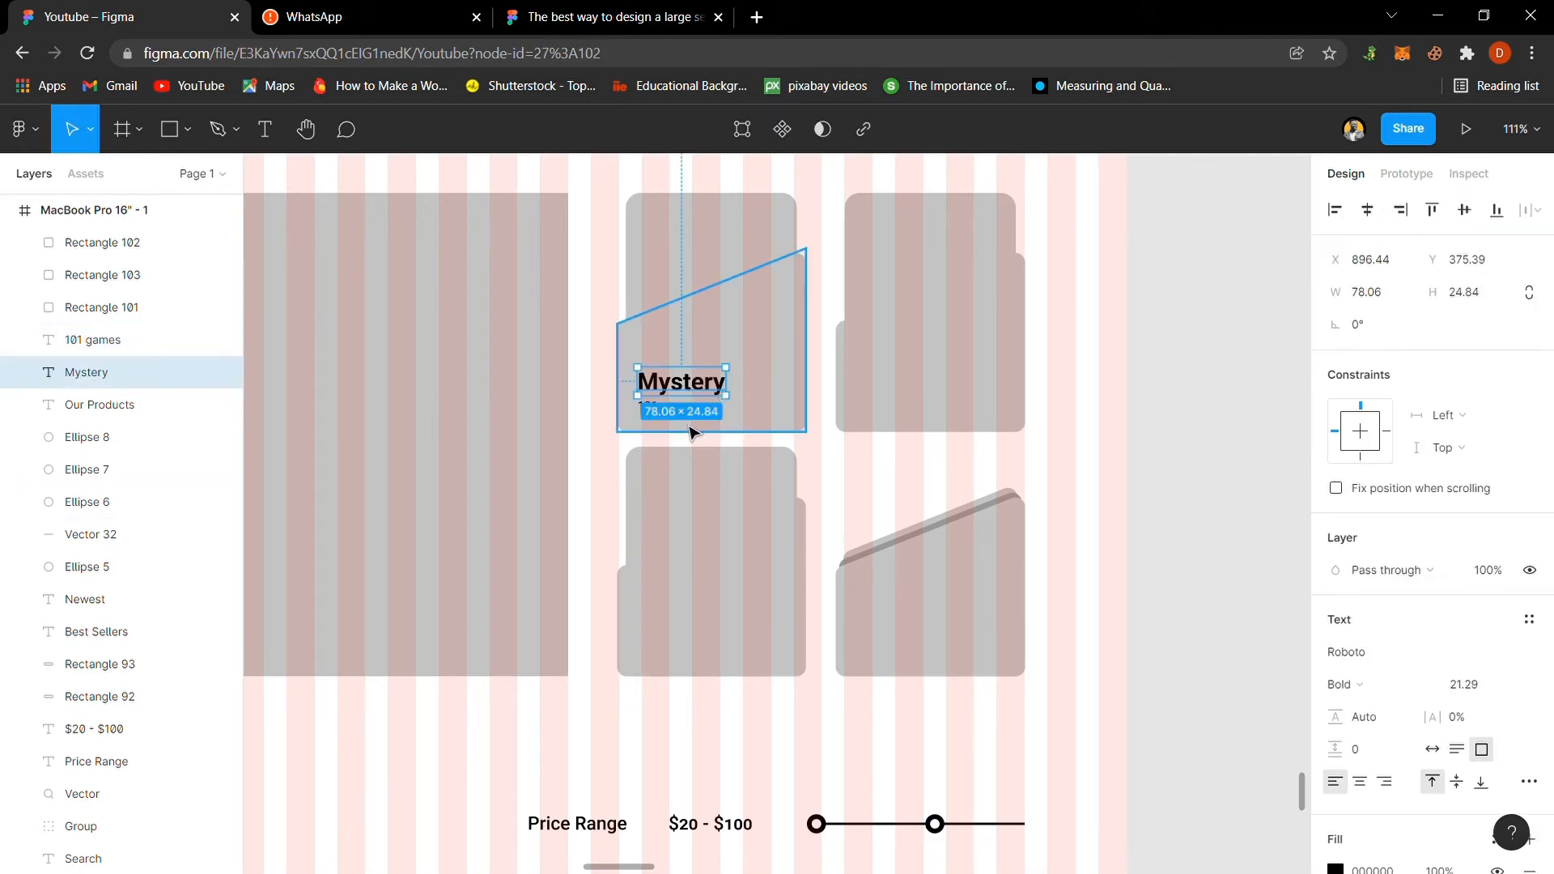
{"action": "left_click", "coordinate": [680, 425], "text": "shift"}
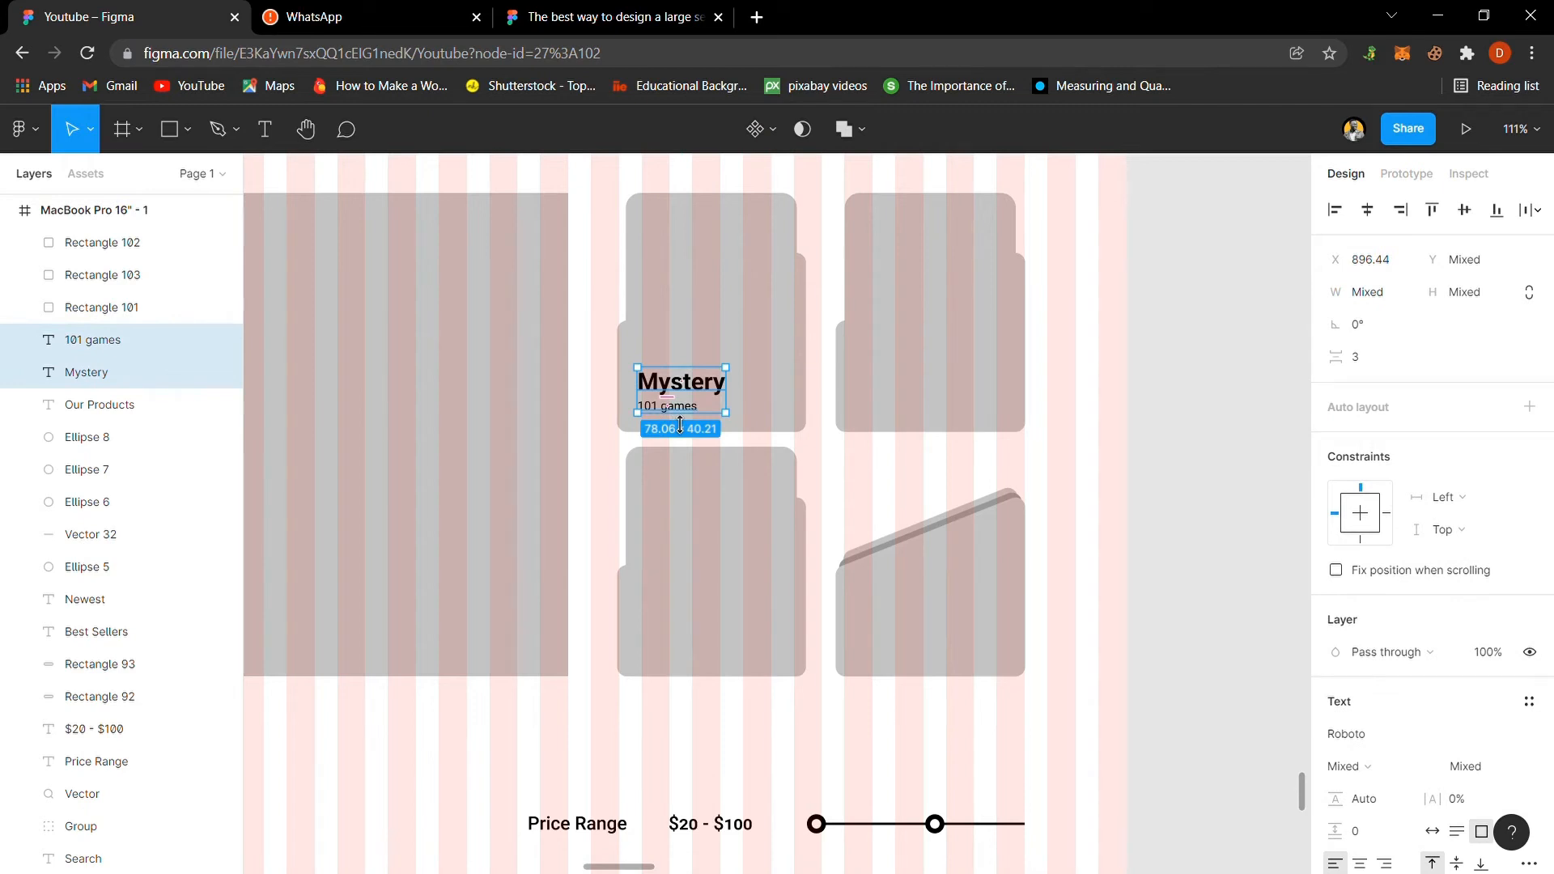
{"action": "key", "text": "ctrl+d"}
{"action": "left_click_drag", "start_coordinate": [659, 389], "coordinate": [881, 396]}
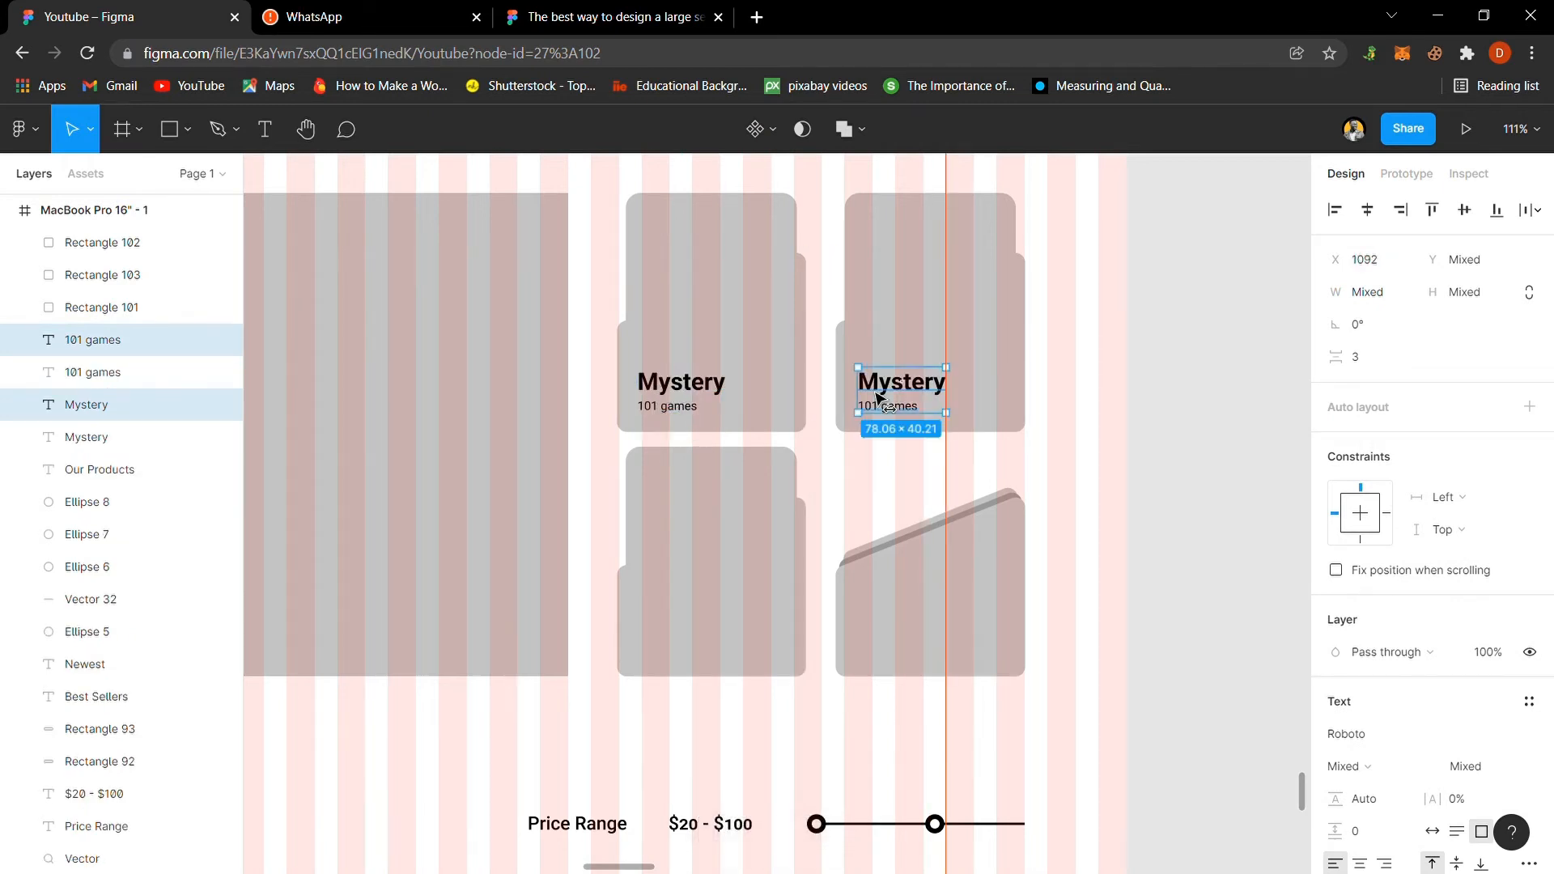
Step: Duplicate both upper cards' Mystery and 101 games labels onto the two lower cards and bring the copies to the front
{"action": "left_click", "coordinate": [712, 391], "text": "shift"}
{"action": "left_click", "coordinate": [693, 413], "text": "shift"}
{"action": "key", "text": "ctrl+d"}
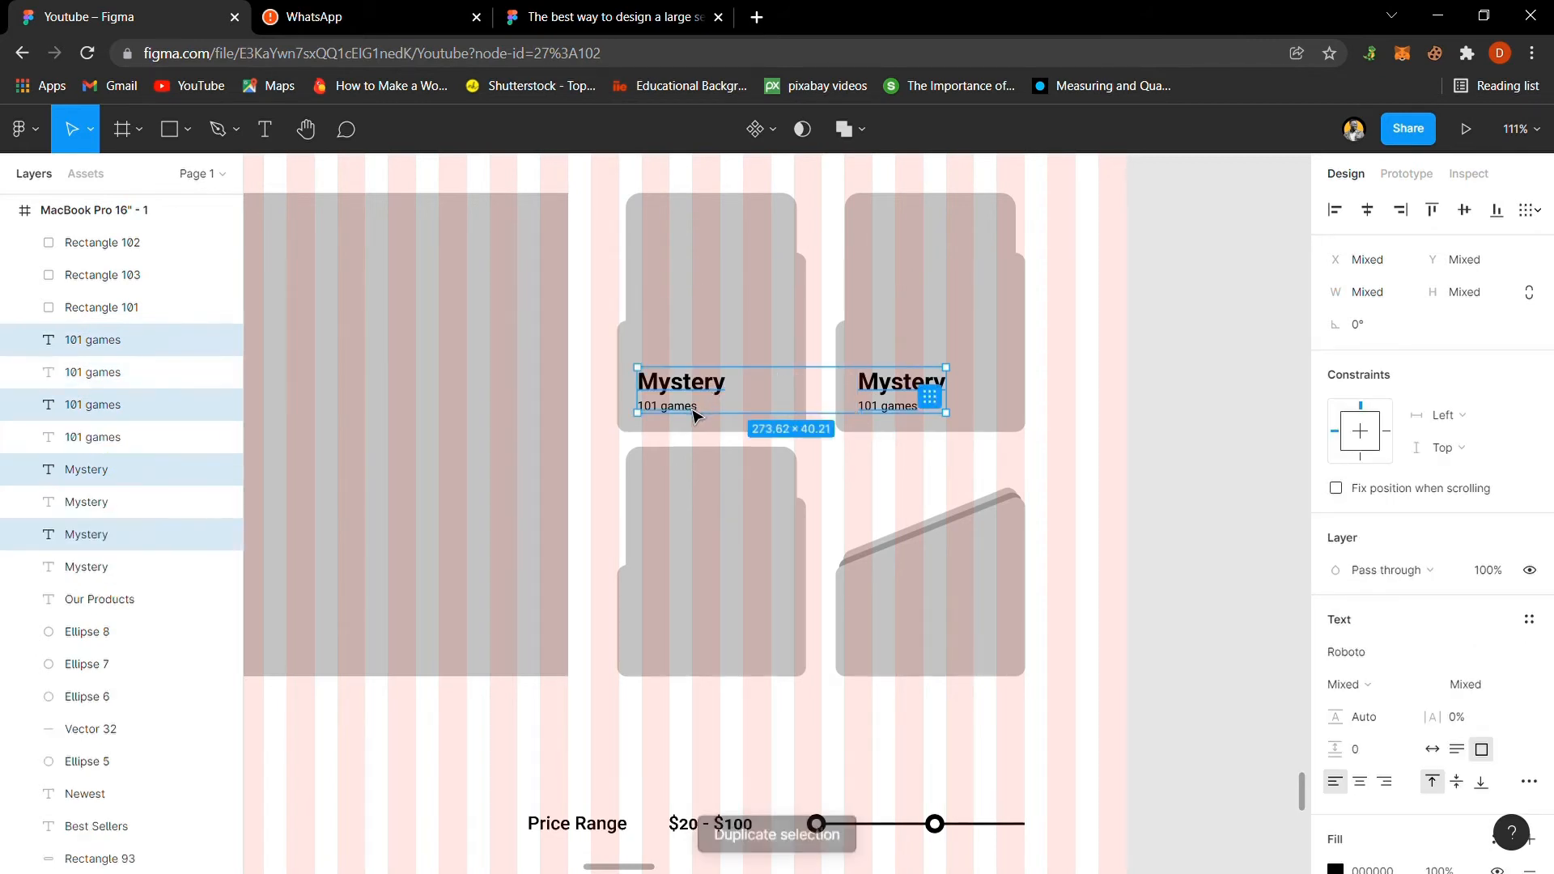
{"action": "left_click_drag", "start_coordinate": [717, 388], "coordinate": [742, 636]}
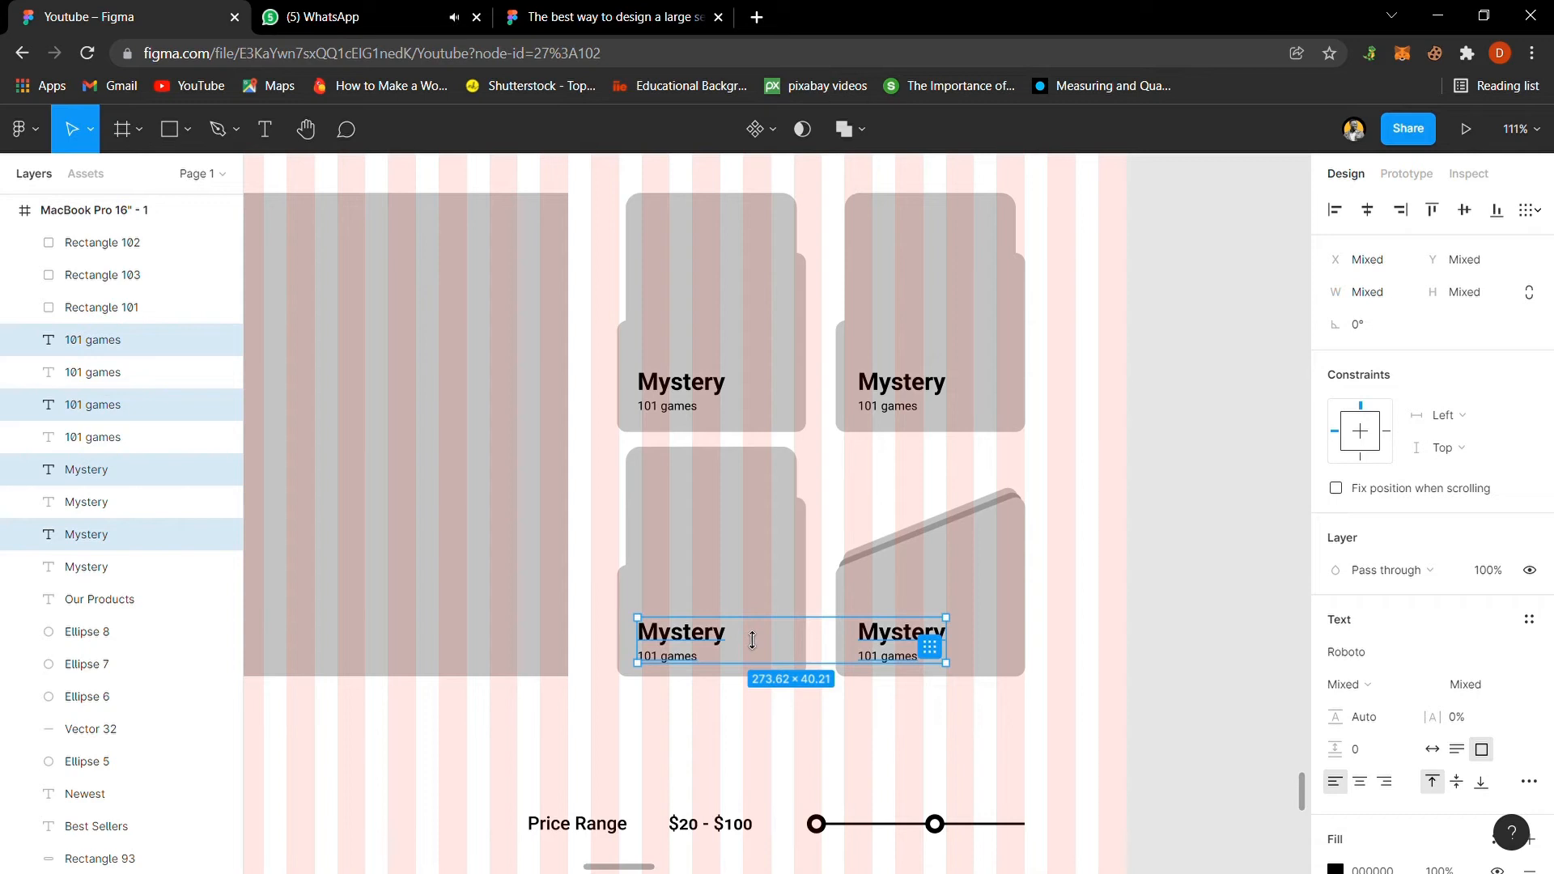
{"action": "key", "text": "ctrl+shift+bracketright"}
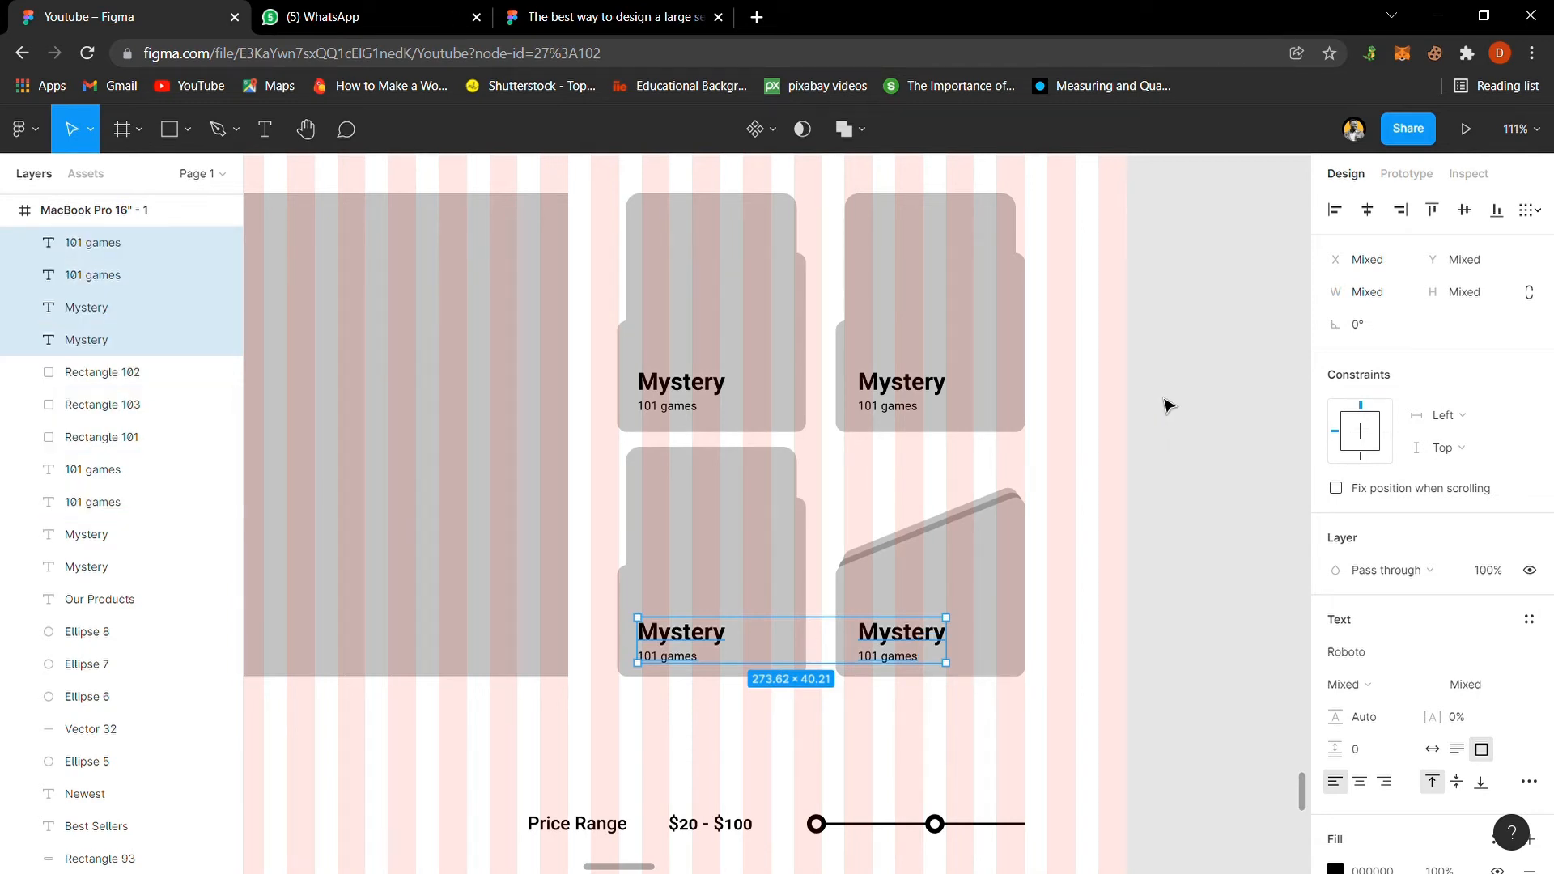
{"action": "left_click", "coordinate": [1166, 545]}
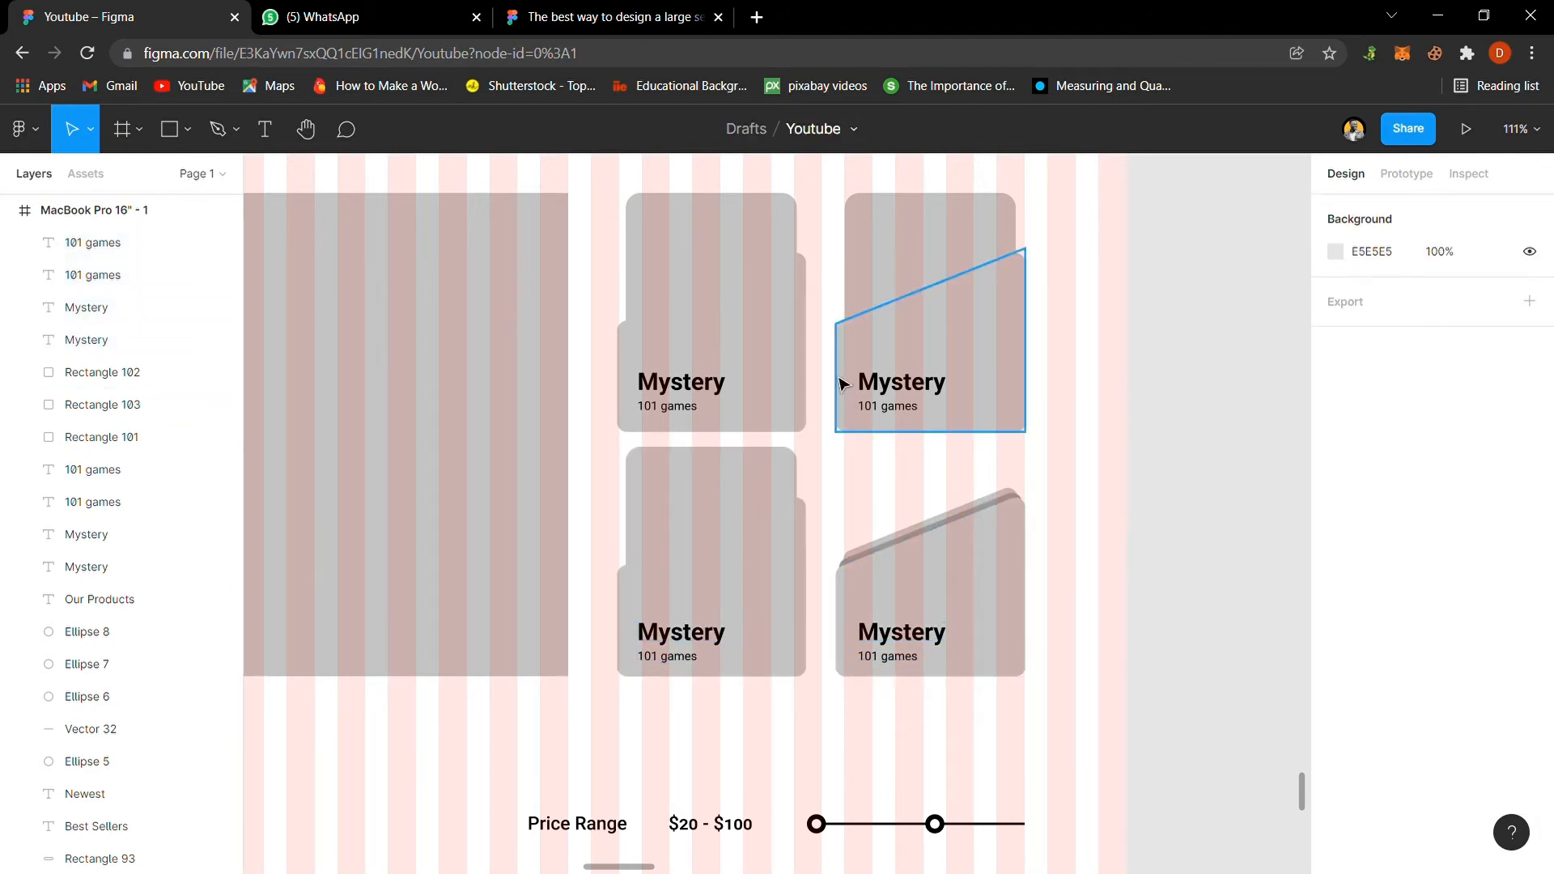
Step: Duplicate the Watch here button's arrow icon, move the copy over the lower-left card and raise it above all other layers
{"action": "key", "text": "ctrl+minus"}
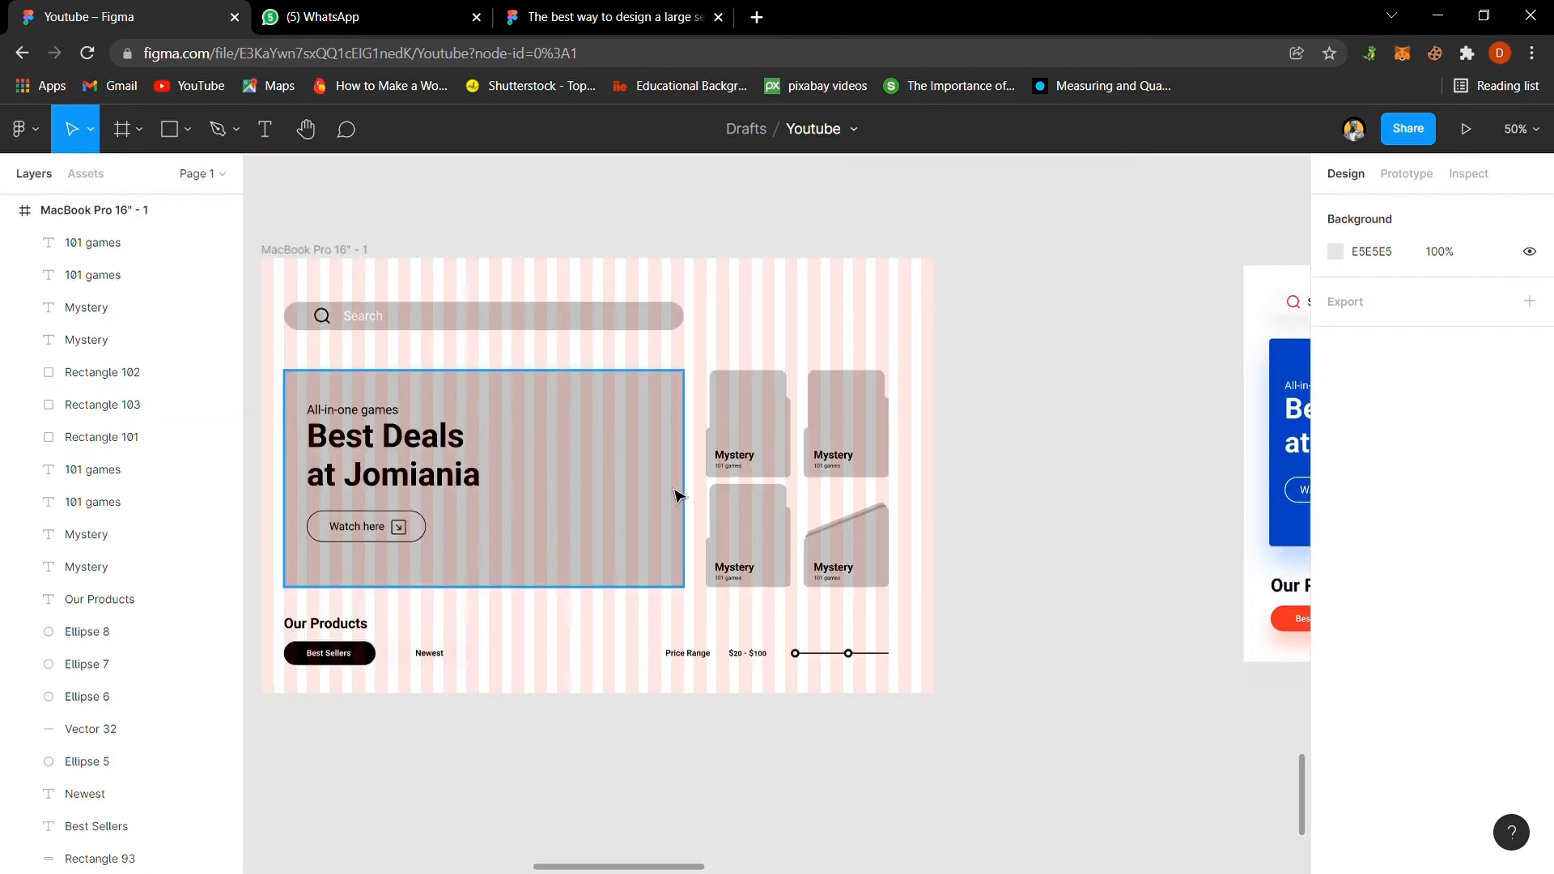
{"action": "left_click", "coordinate": [405, 532]}
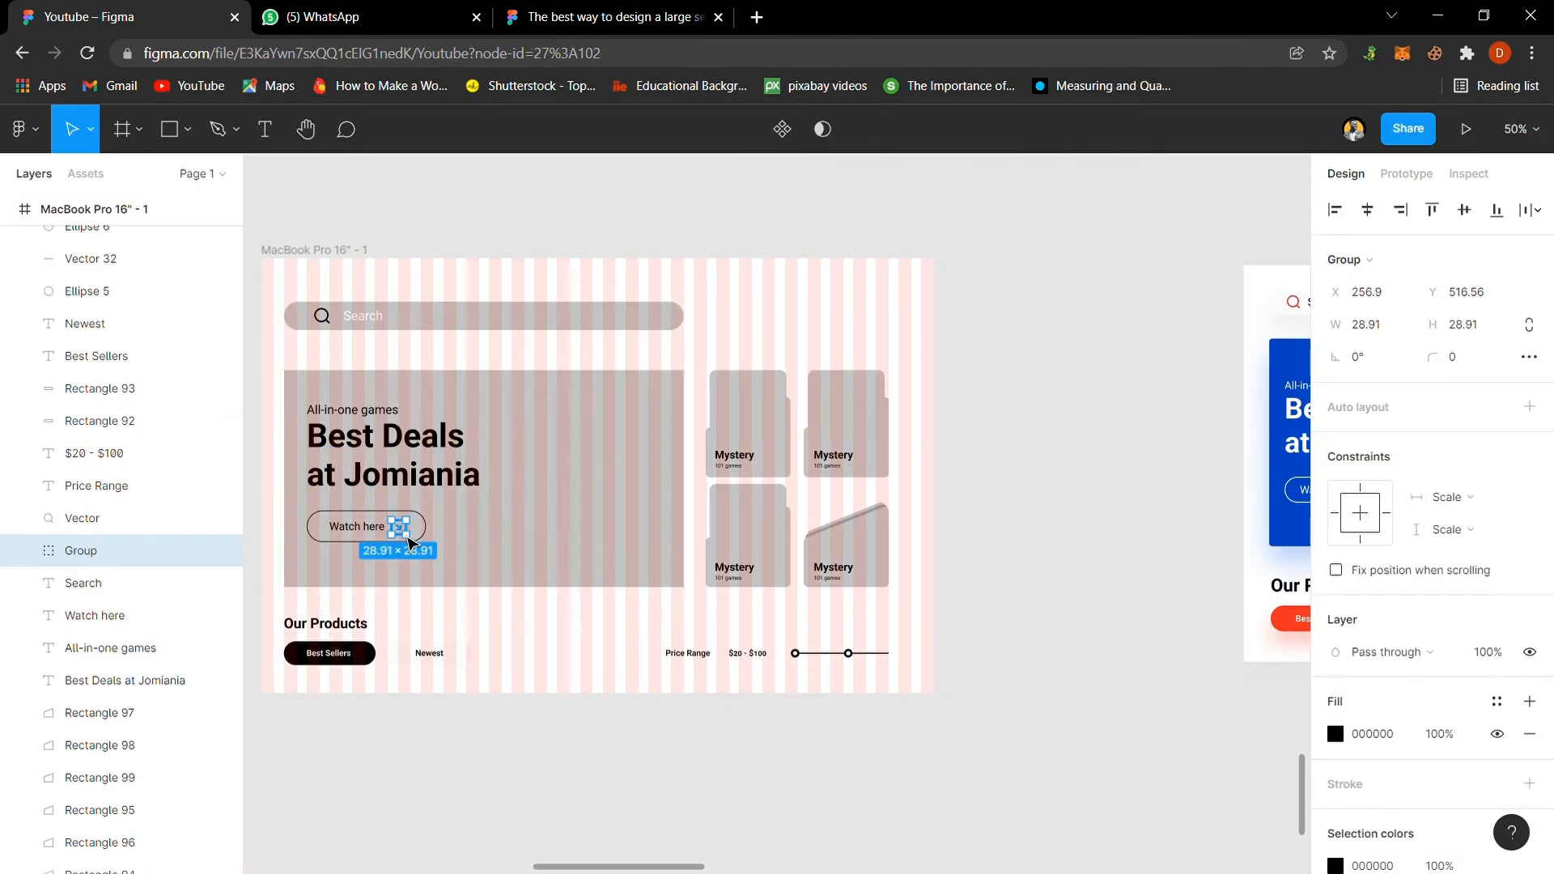
{"action": "key", "text": "ctrl+d"}
{"action": "left_click_drag", "start_coordinate": [403, 533], "coordinate": [760, 510]}
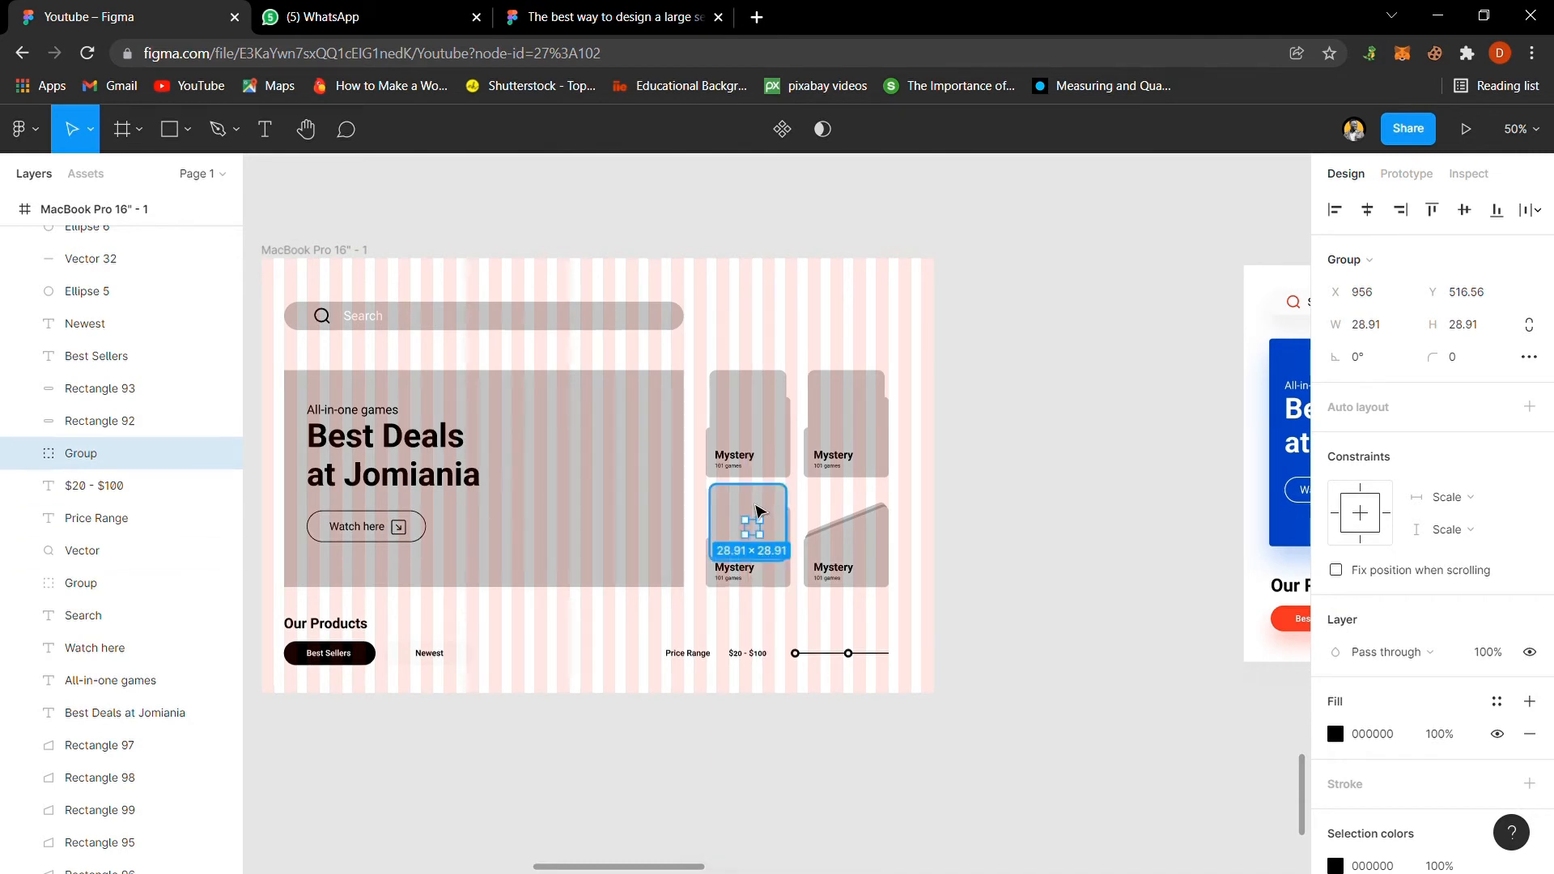
{"action": "key", "text": "ctrl+bracketright"}
{"action": "key", "text": "ctrl+bracketright"}
{"action": "key", "text": "ctrl+bracketright"}
{"action": "key", "text": "ctrl+bracketright"}
{"action": "key", "text": "ctrl+bracketright"}
{"action": "key", "text": "ctrl+bracketright"}
{"action": "key", "text": "ctrl+bracketright"}
{"action": "key", "text": "ctrl+bracketright"}
{"action": "key", "text": "ctrl+bracketright"}
{"action": "key", "text": "ctrl+bracketright"}
{"action": "key", "text": "ctrl+bracketright"}
{"action": "key", "text": "ctrl+bracketright"}
{"action": "key", "text": "ctrl+bracketright"}
{"action": "key", "text": "ctrl+bracketright"}
{"action": "key", "text": "ctrl+bracketright"}
{"action": "key", "text": "ctrl+bracketright"}
{"action": "key", "text": "ctrl+bracketright"}
{"action": "key", "text": "ctrl+bracketright"}
{"action": "key", "text": "ctrl+bracketright"}
{"action": "key", "text": "ctrl+bracketright"}
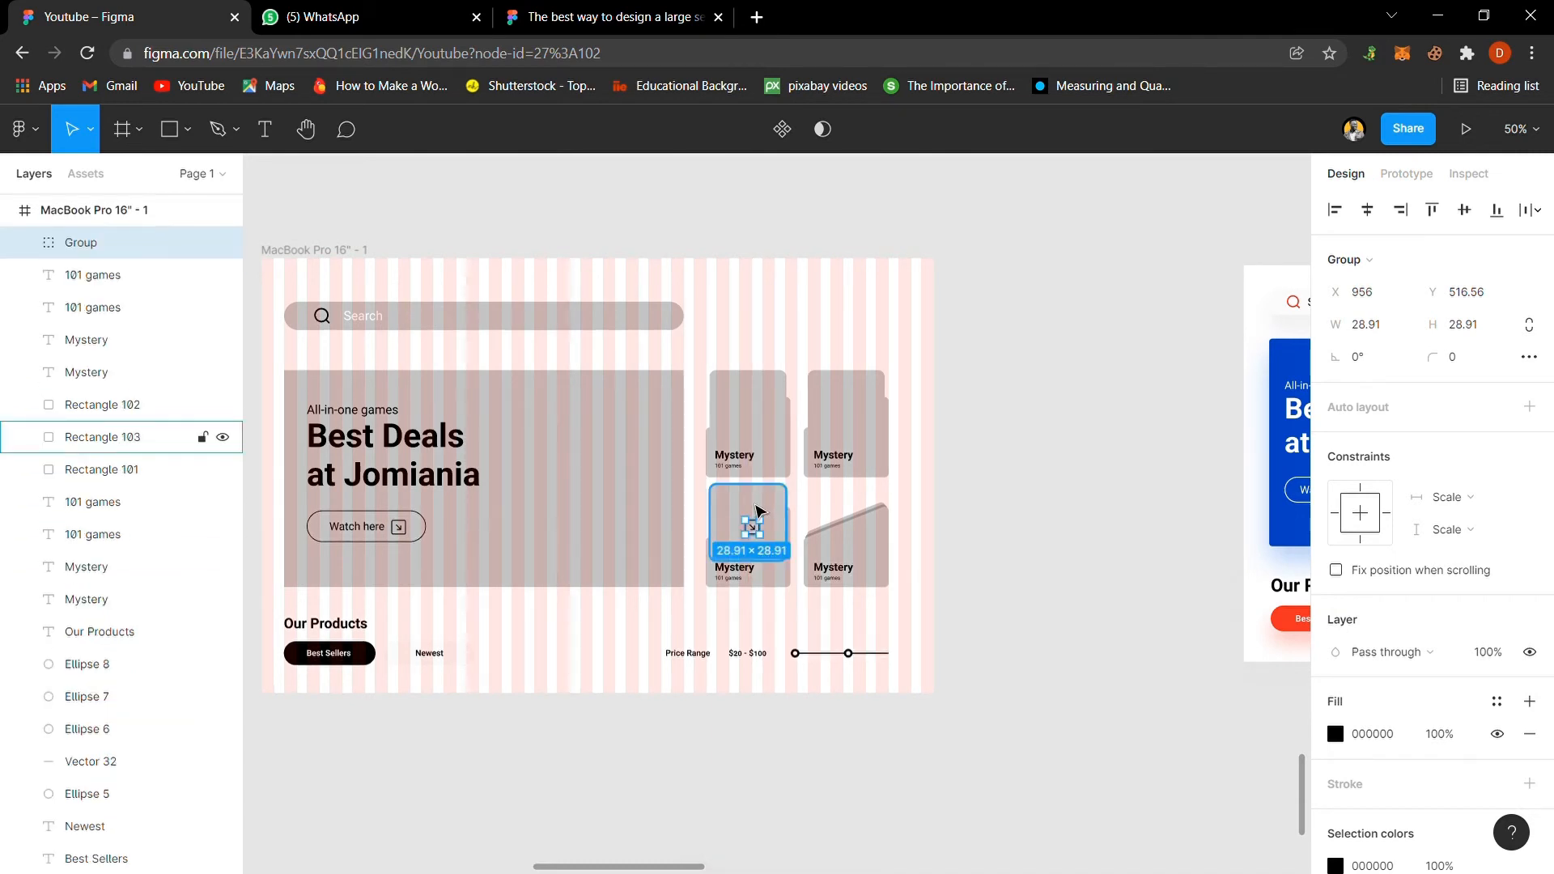
Step: Move the arrow icon beside the upper-left card's label at X 990, Y 384, and place a copy on the upper-right card at X 1186, Y 386
{"action": "key", "text": "ctrl+equal"}
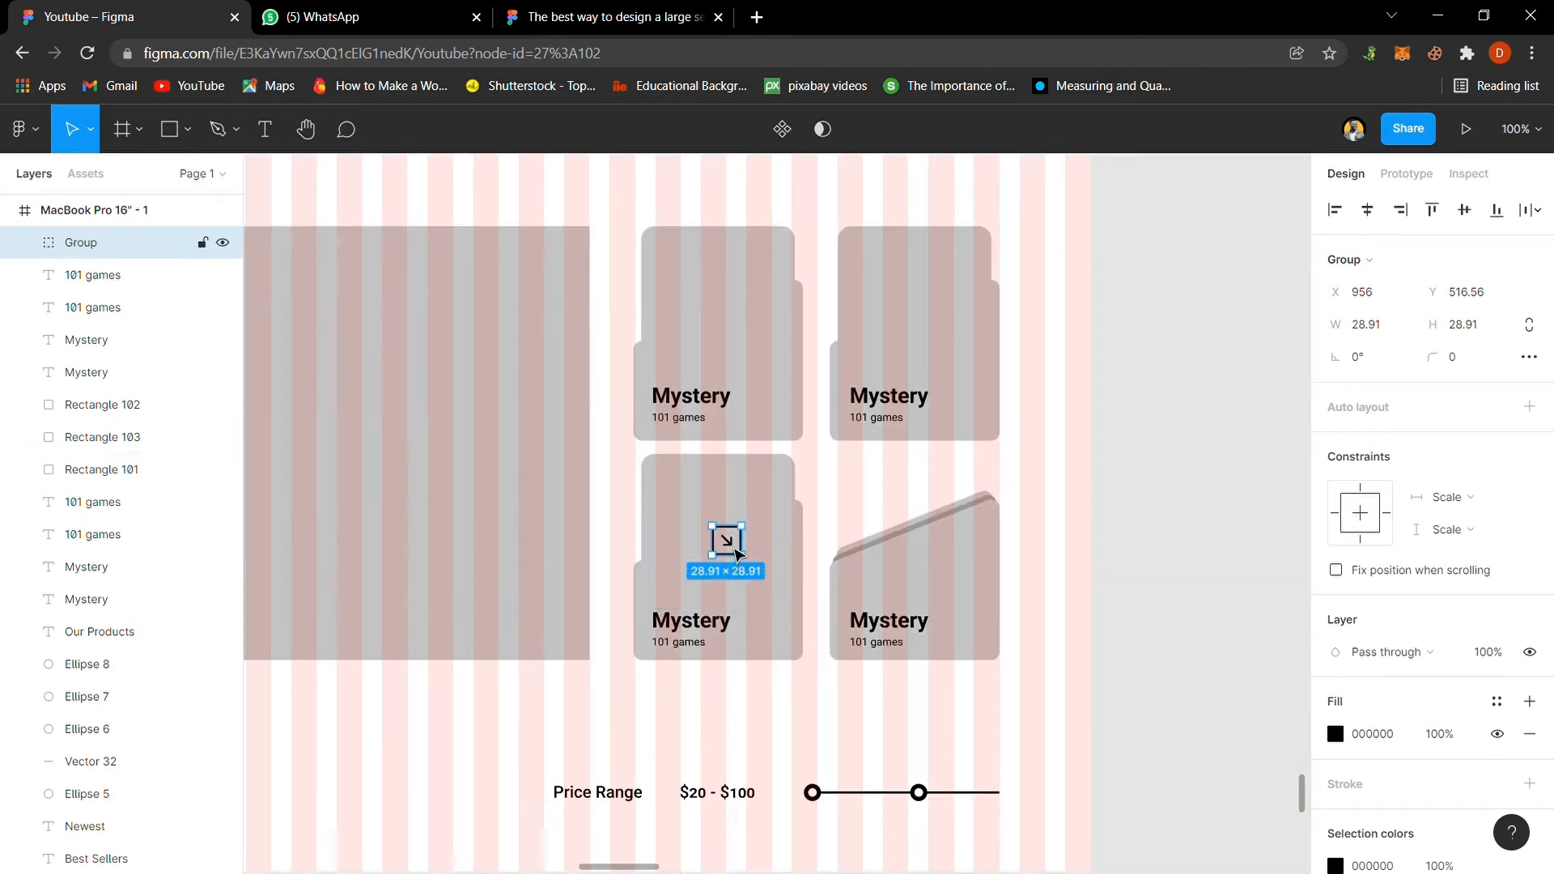
{"action": "left_click_drag", "start_coordinate": [738, 552], "coordinate": [769, 417]}
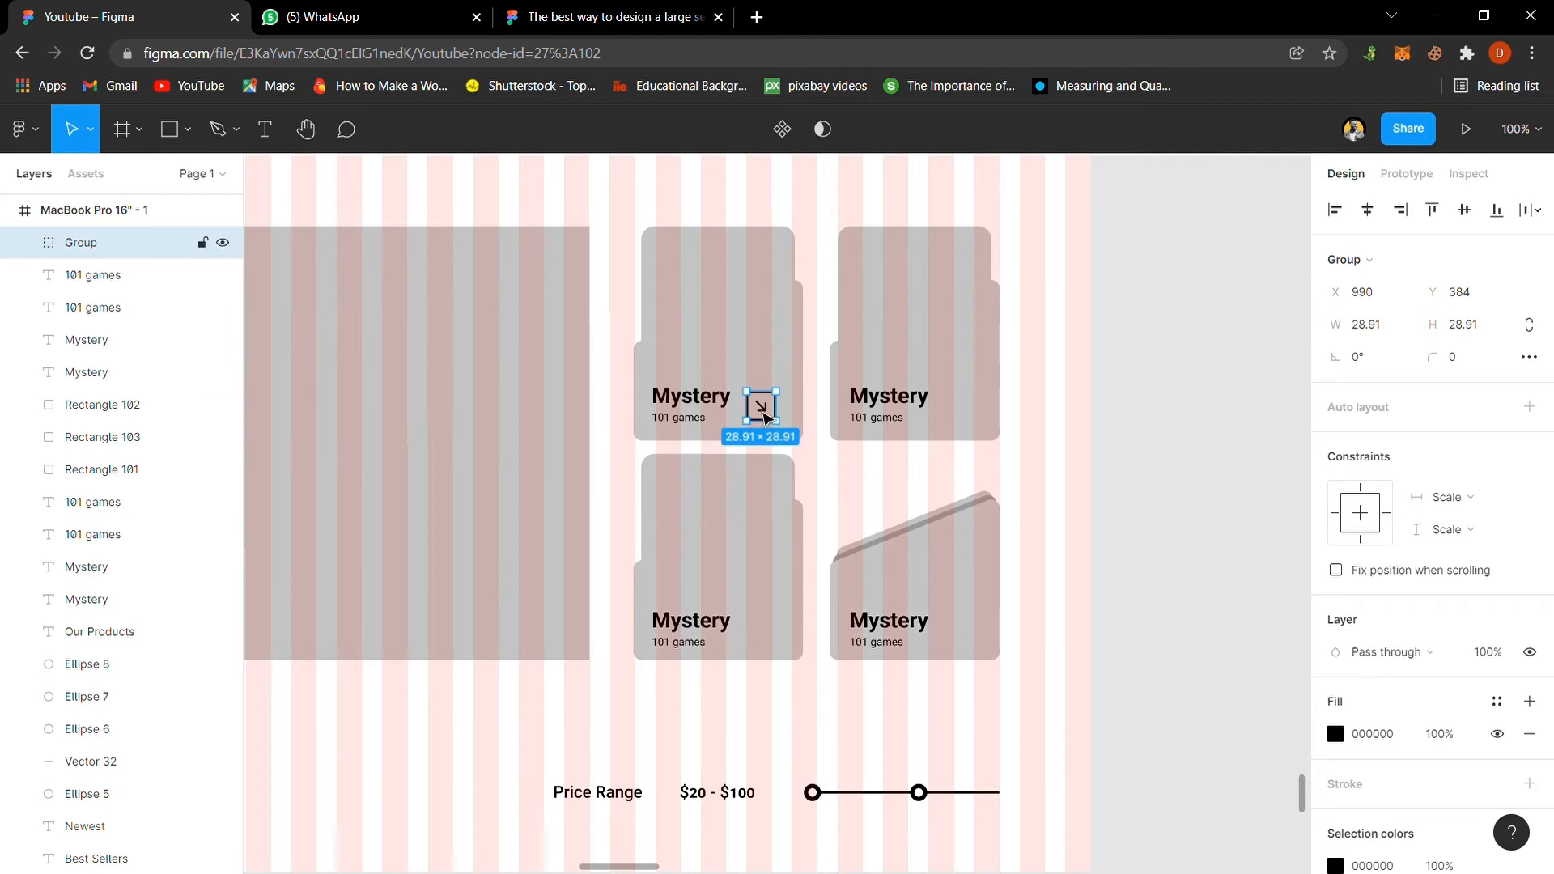
{"action": "key", "text": "ctrl+d"}
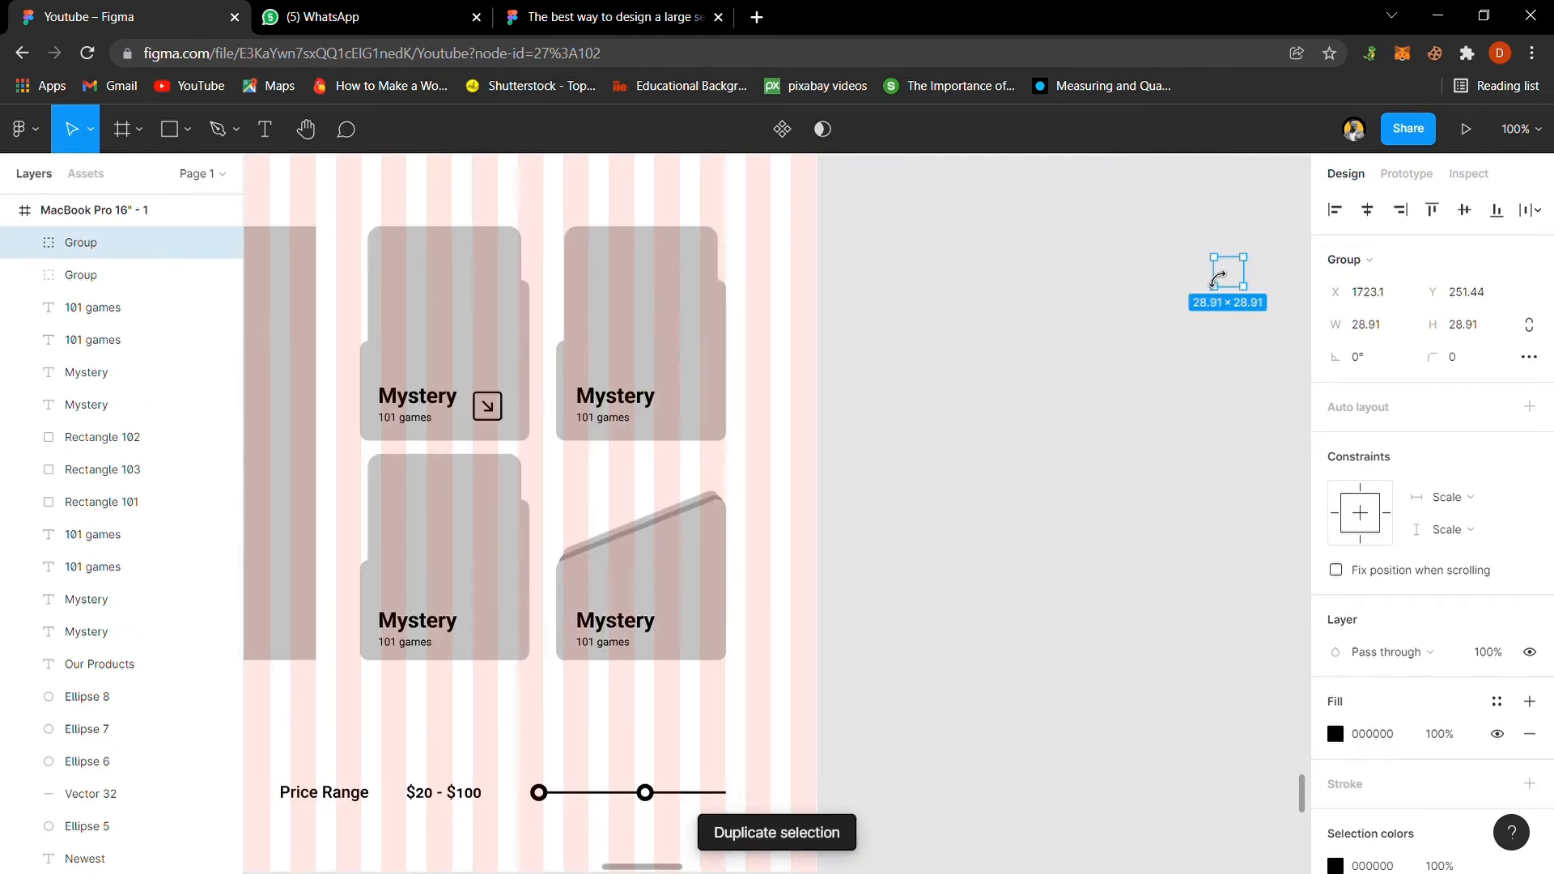
{"action": "left_click_drag", "start_coordinate": [1236, 283], "coordinate": [695, 419]}
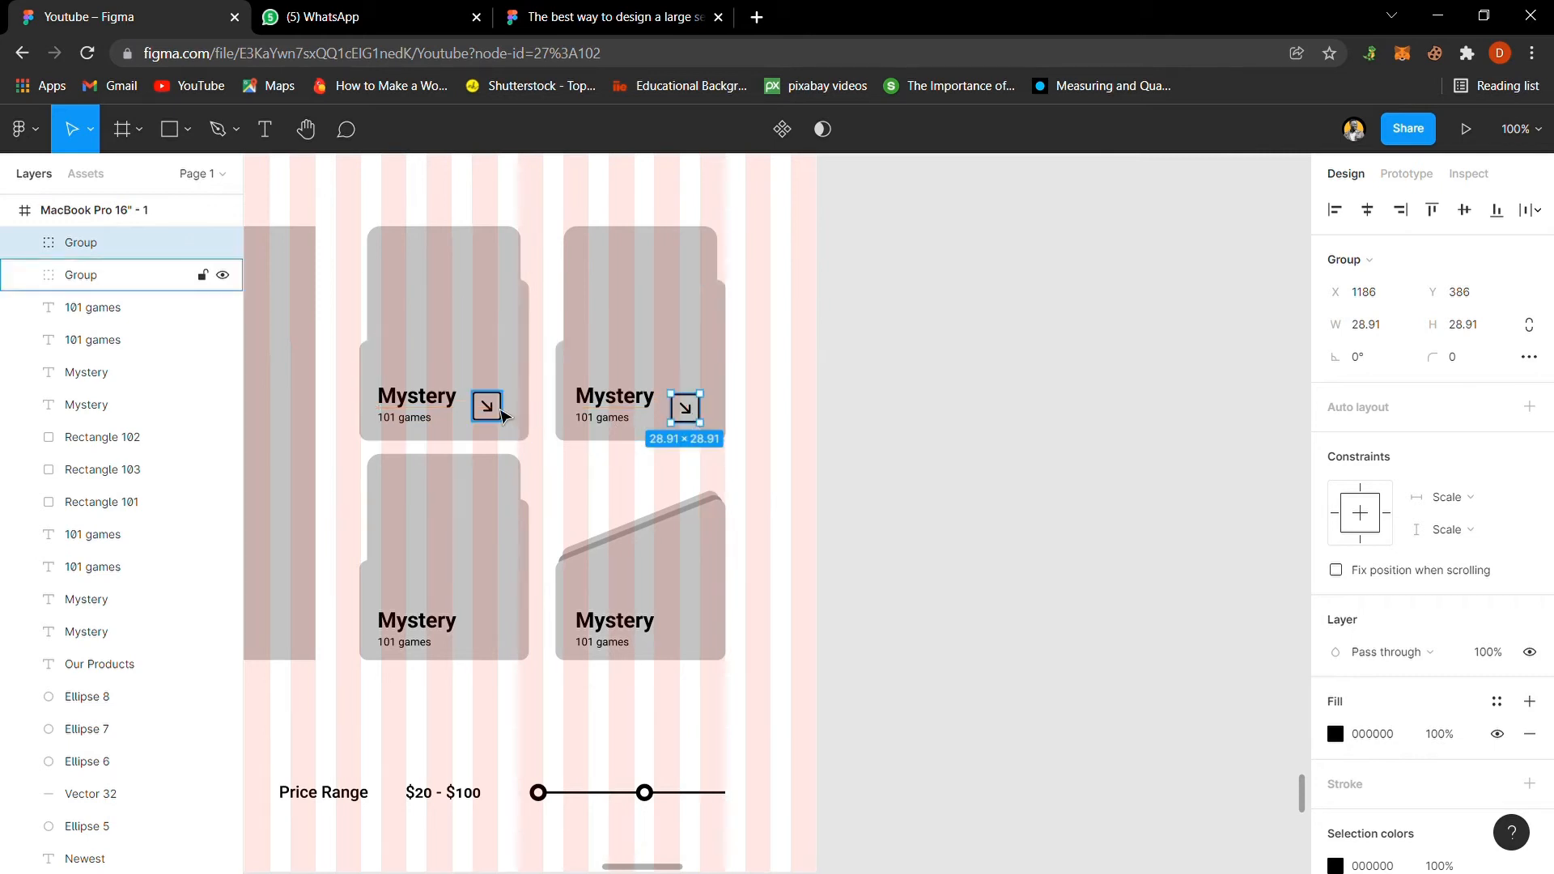
Step: Align the two upper cards' arrow icons by their vertical centers
{"action": "left_click", "coordinate": [500, 415], "text": "shift"}
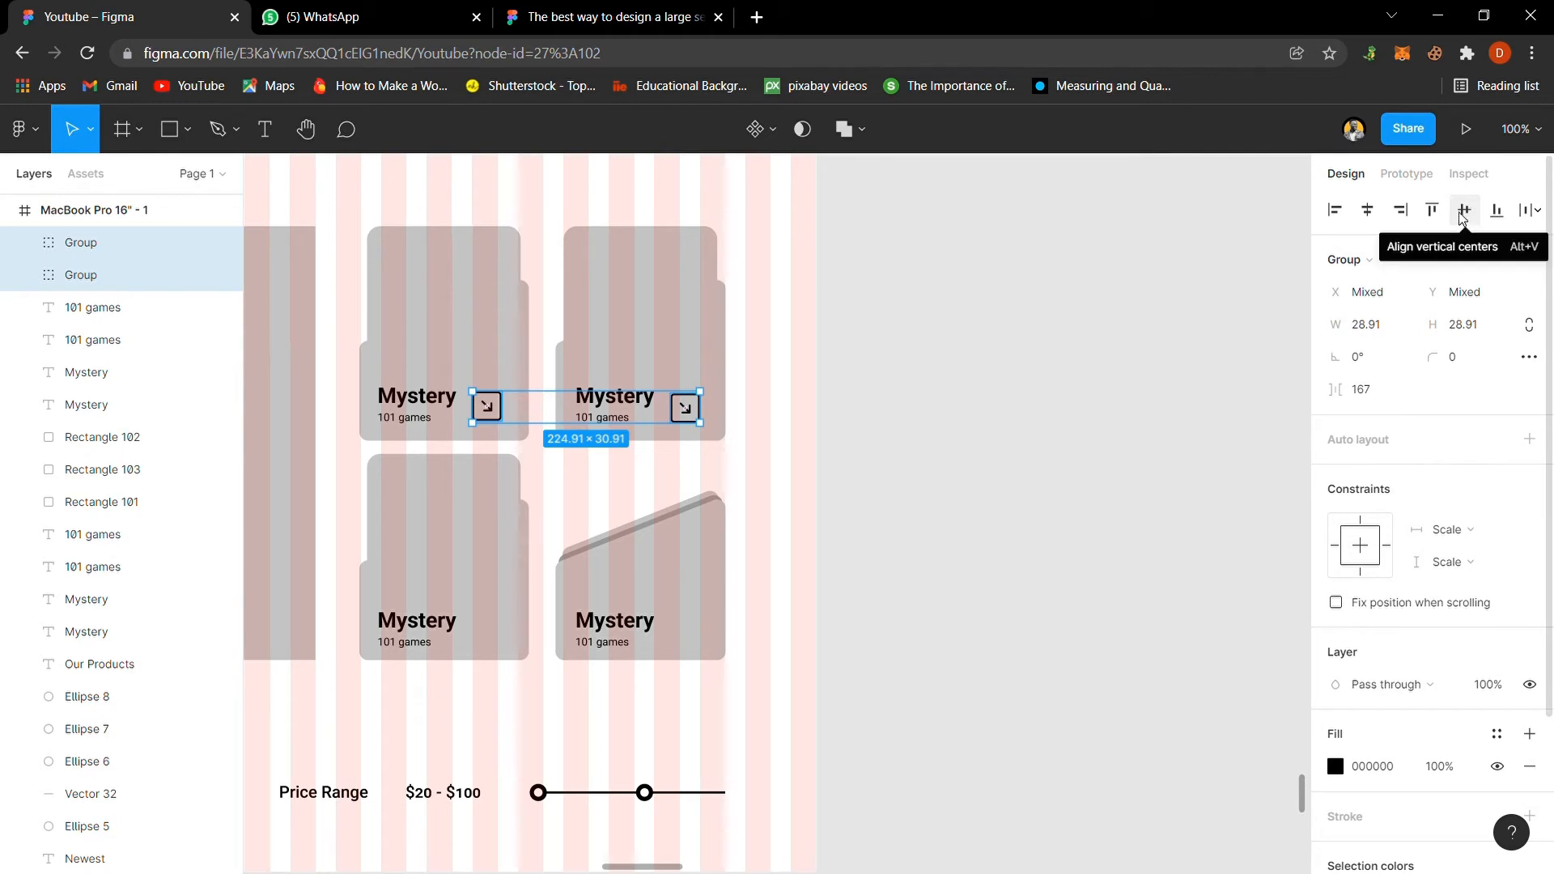
{"action": "left_click", "coordinate": [1373, 212]}
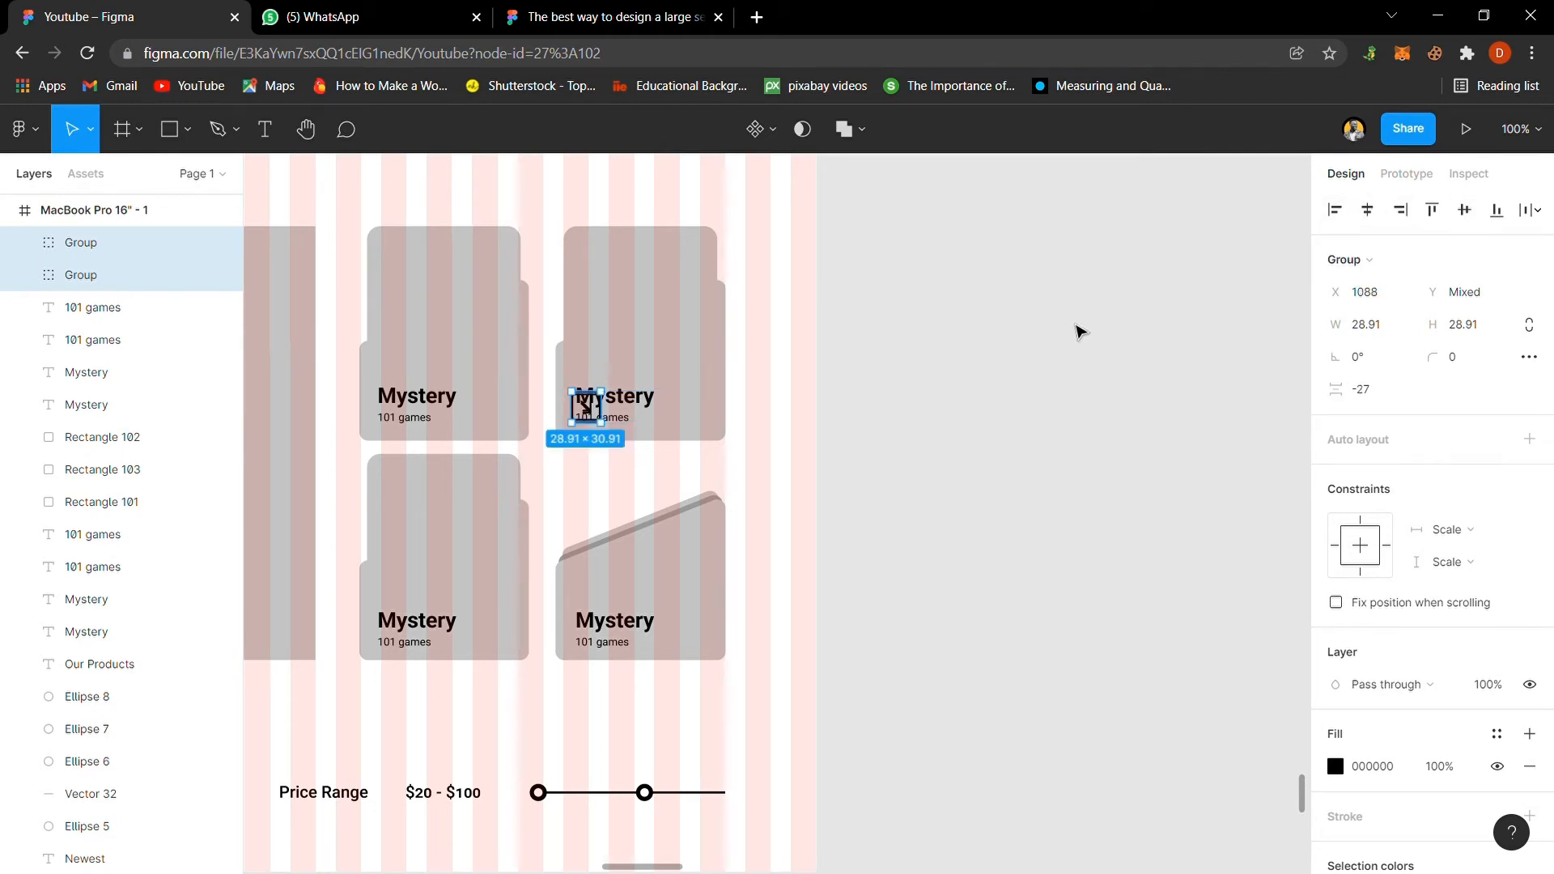
{"action": "key", "text": "ctrl+z"}
{"action": "left_click", "coordinate": [1474, 212]}
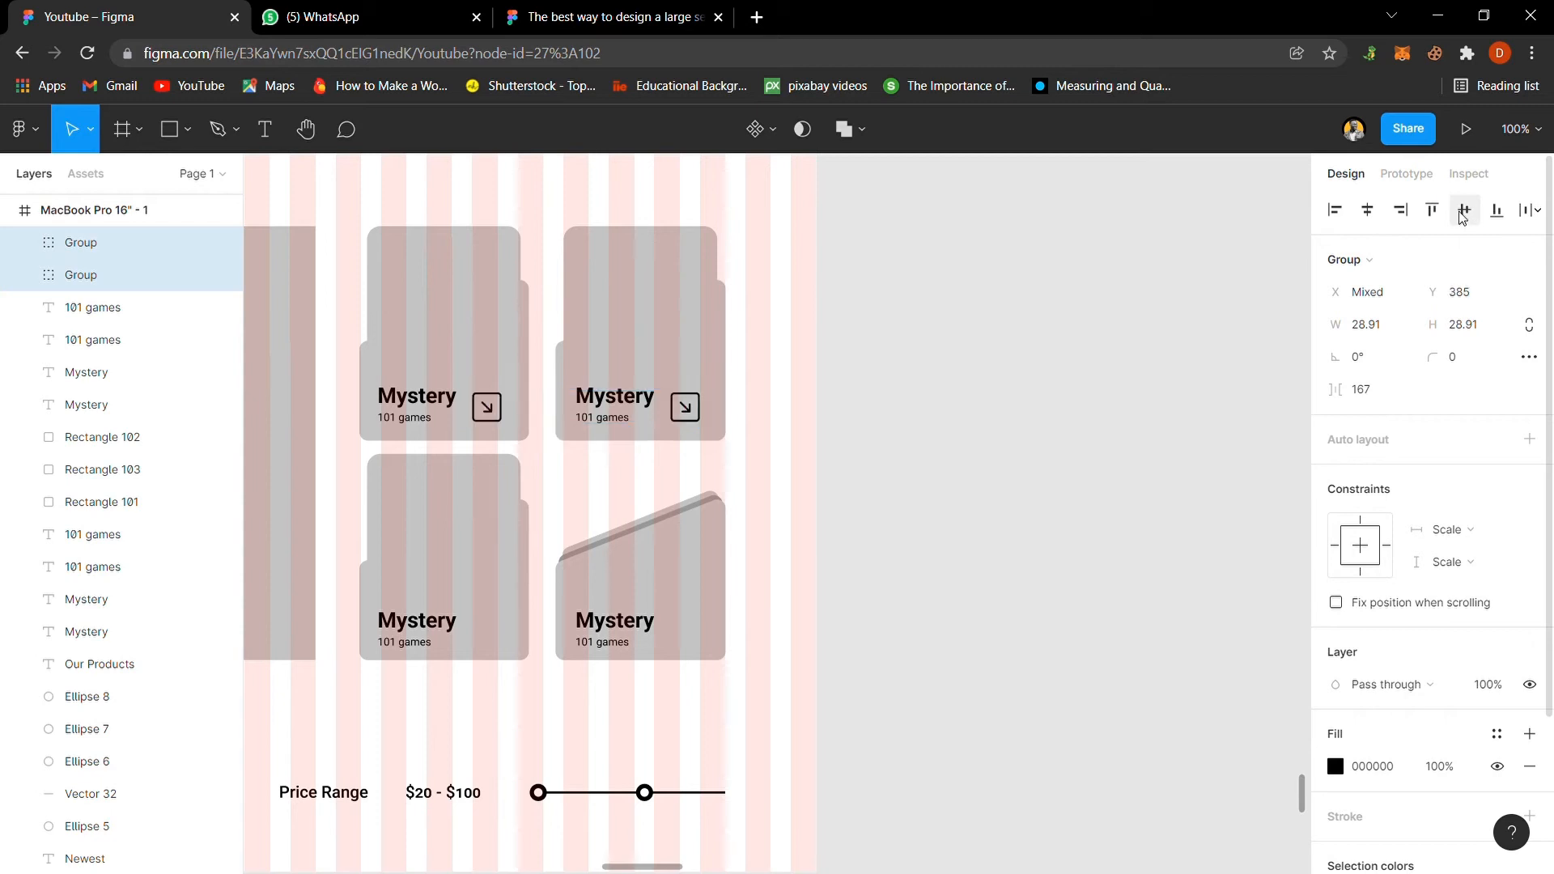
Step: Duplicate the two upper cards' arrow icons and try to move the copies down onto the lower cards
{"action": "key", "text": "shift+2"}
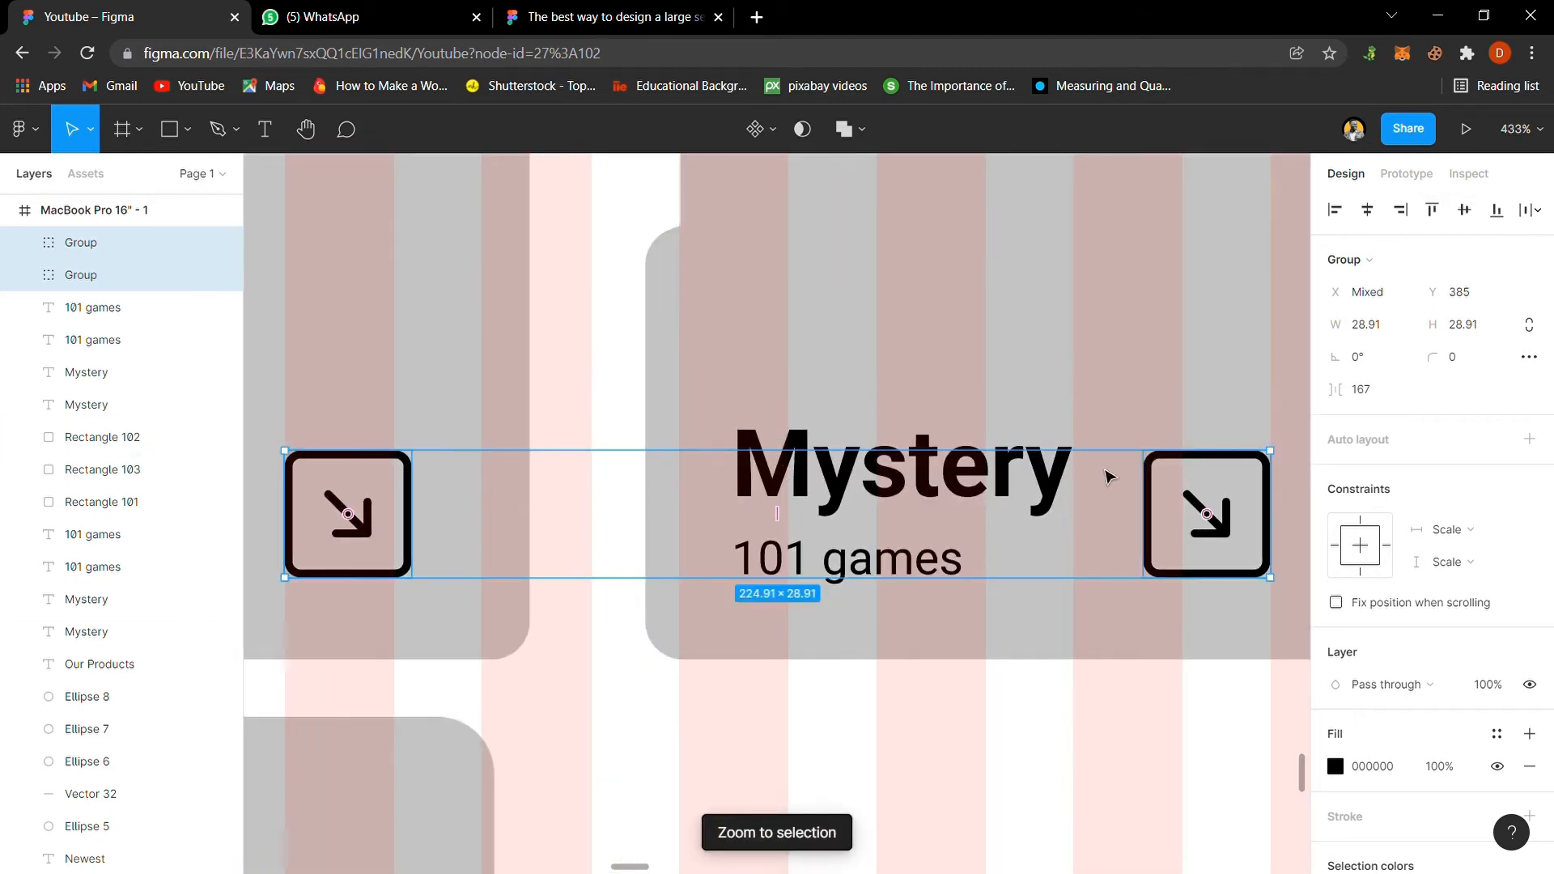
{"action": "scroll", "coordinate": [1055, 515], "scroll_direction": "down", "scroll_amount": 4}
{"action": "scroll", "coordinate": [898, 617], "scroll_direction": "down", "scroll_amount": 2}
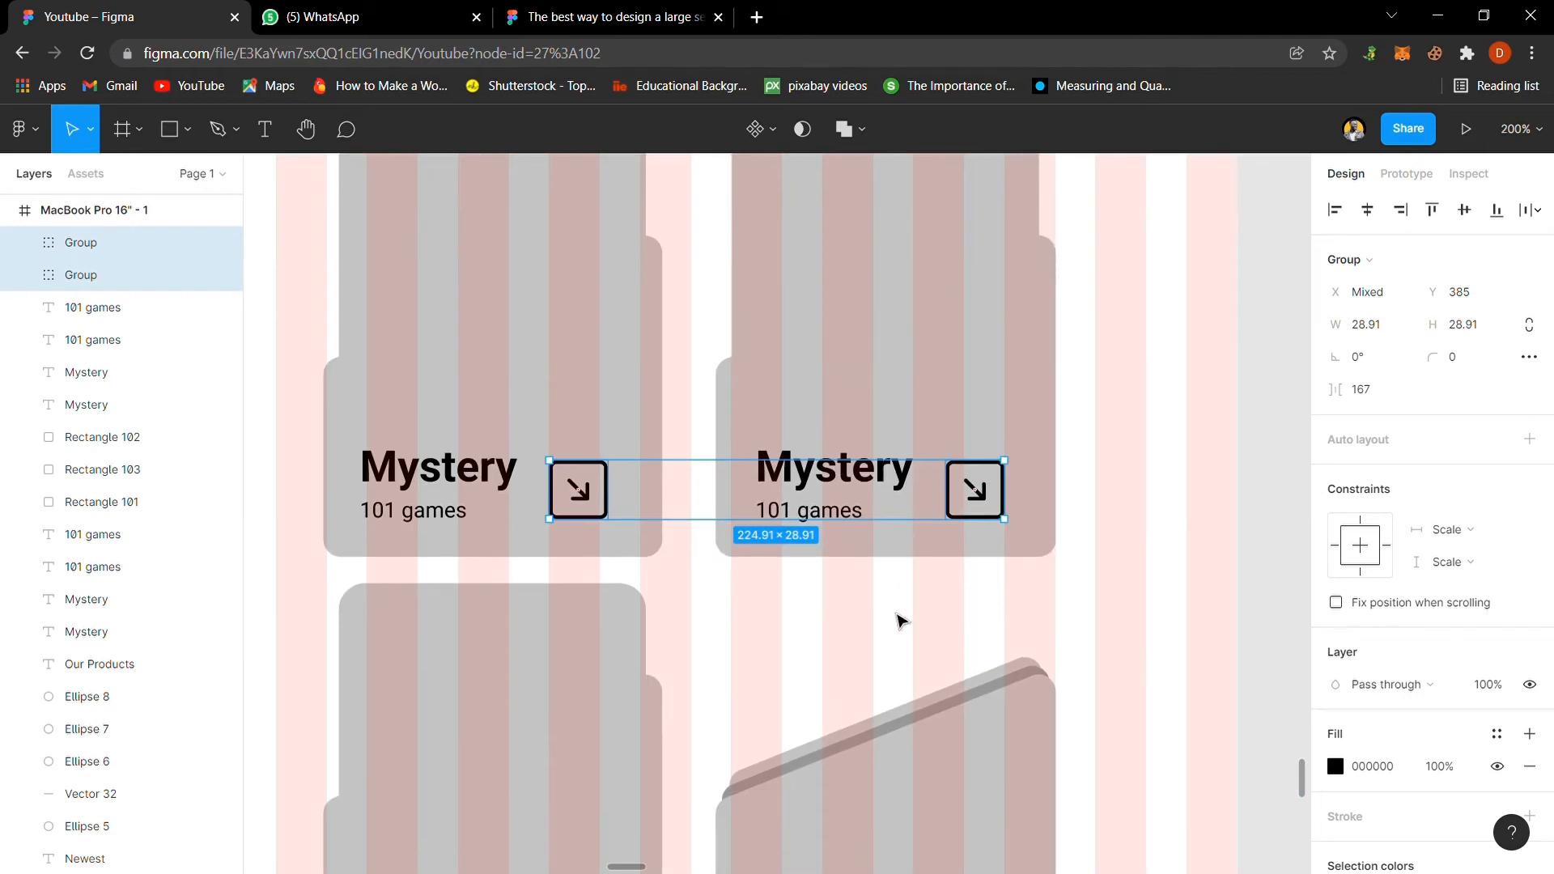
{"action": "scroll", "coordinate": [898, 617], "scroll_direction": "down", "scroll_amount": 3}
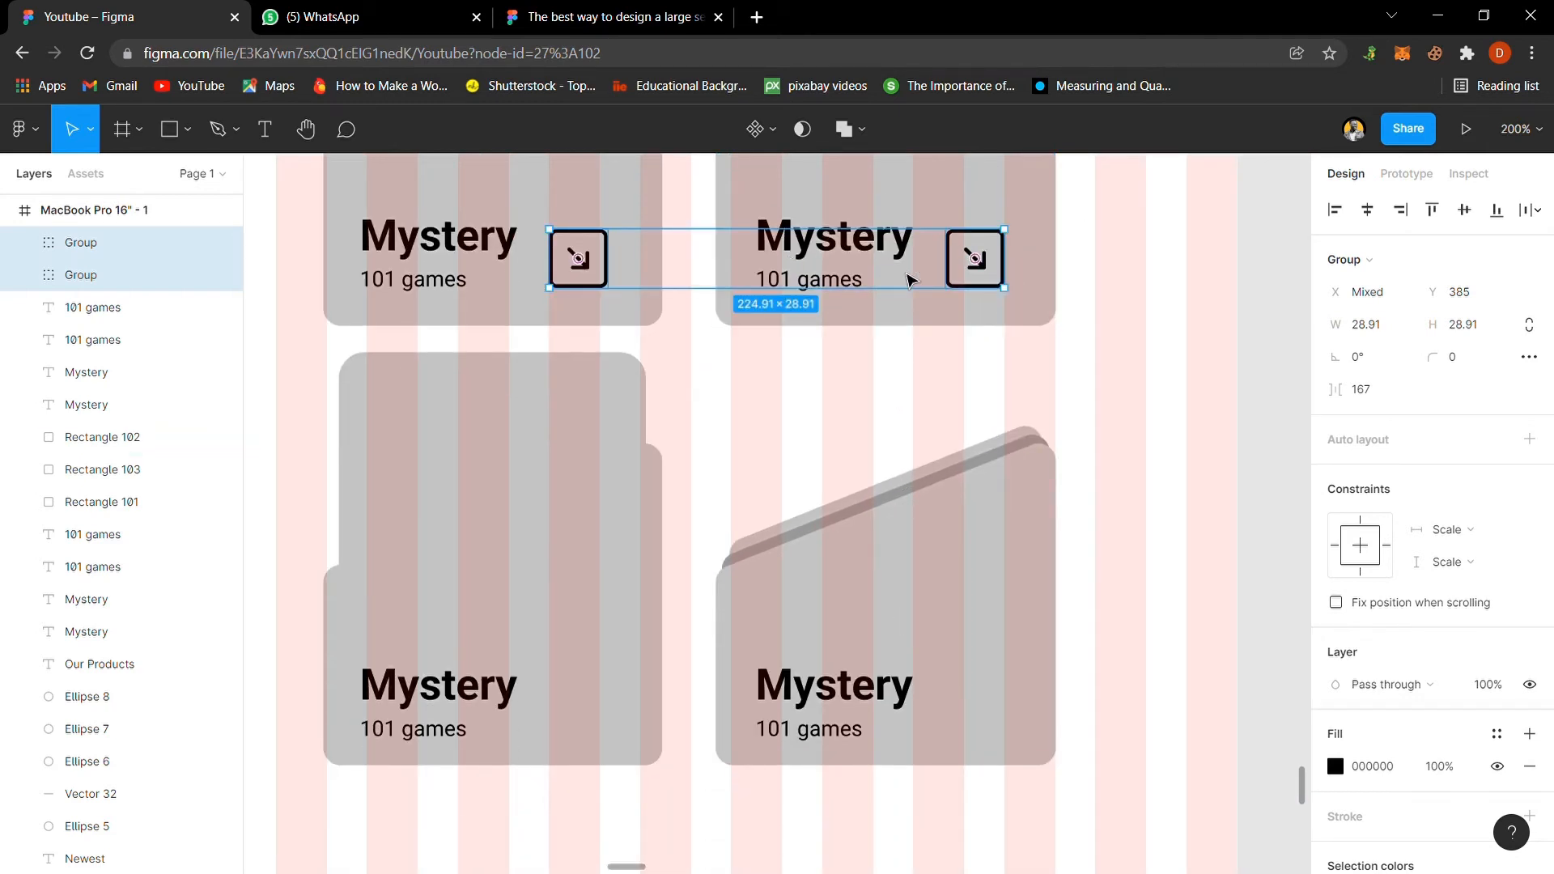
{"action": "key", "text": "ctrl+d"}
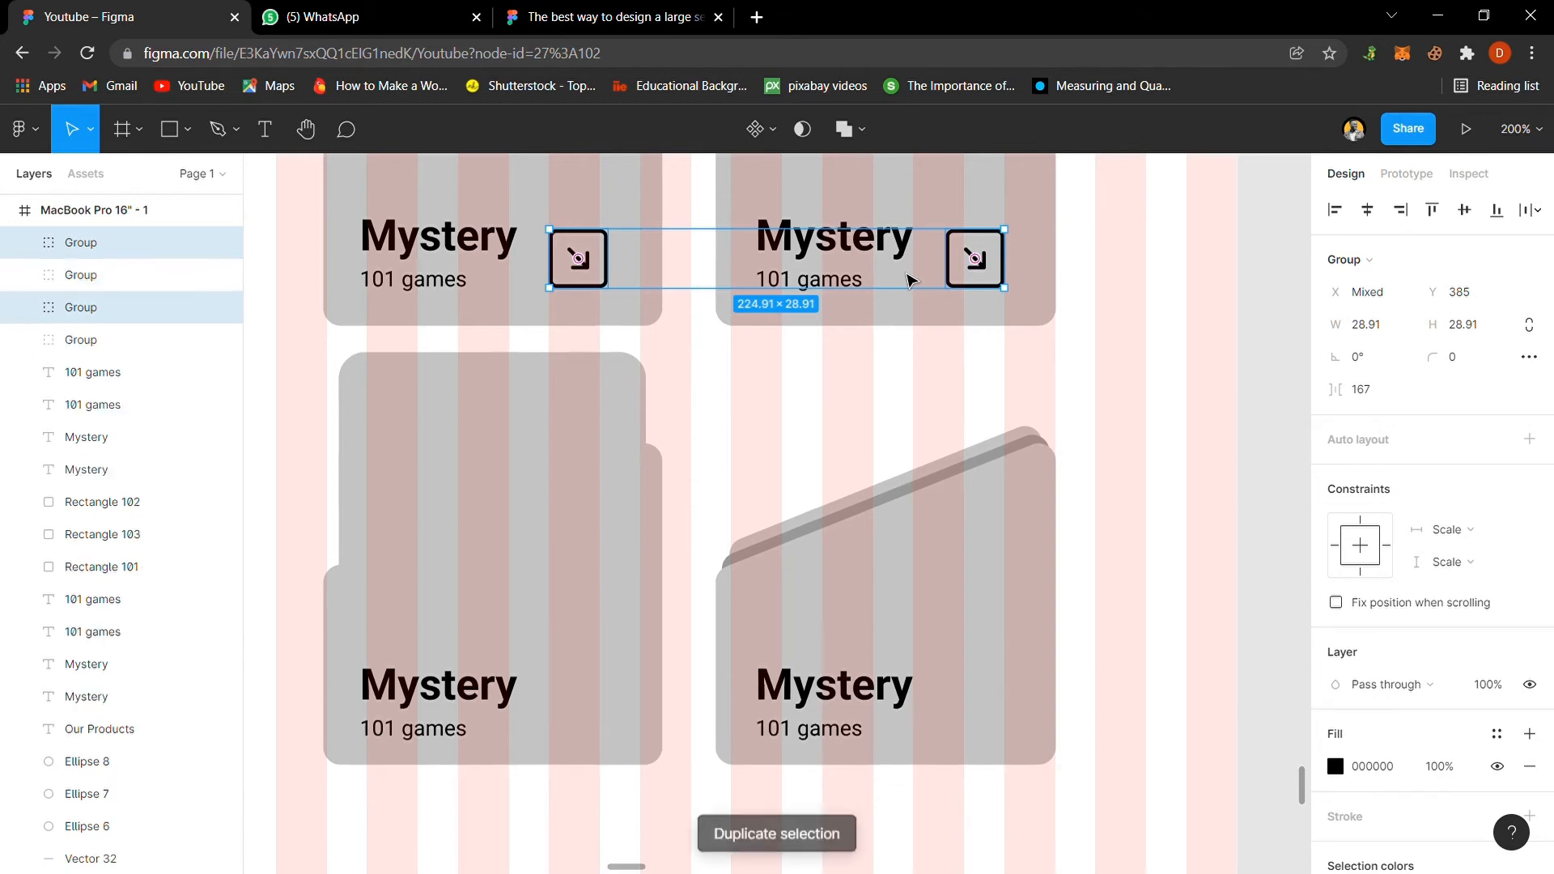
{"action": "left_click_drag", "start_coordinate": [987, 263], "coordinate": [967, 538]}
{"action": "key", "text": "ctrl+z"}
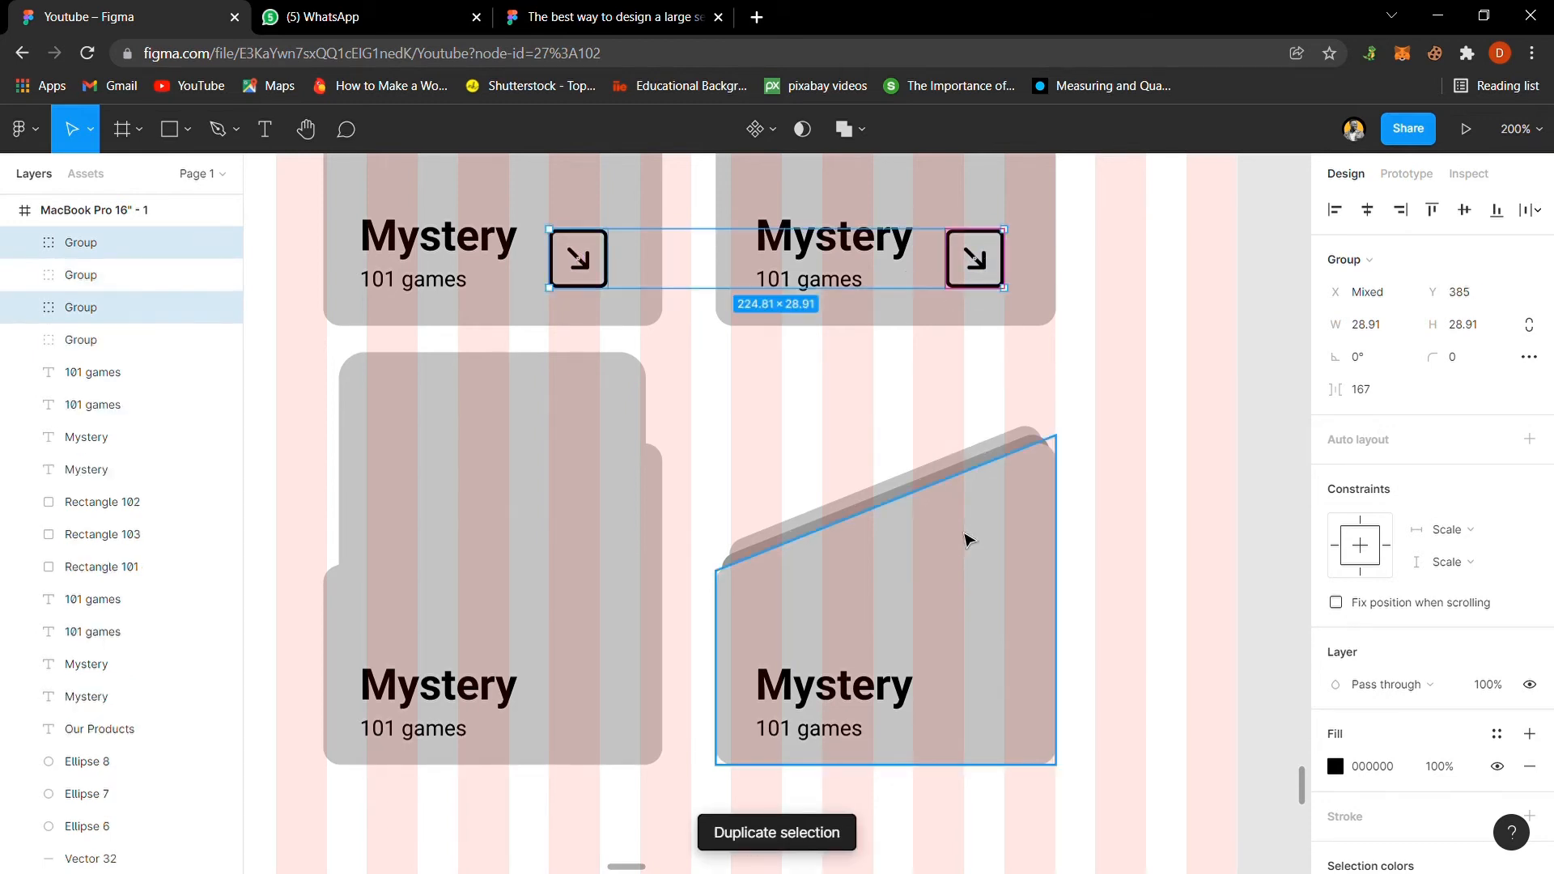
Step: Duplicate the two arrow icons of the upper Mystery cards and place the copies beside the titles of the two lower cards
{"action": "left_click", "coordinate": [1076, 326]}
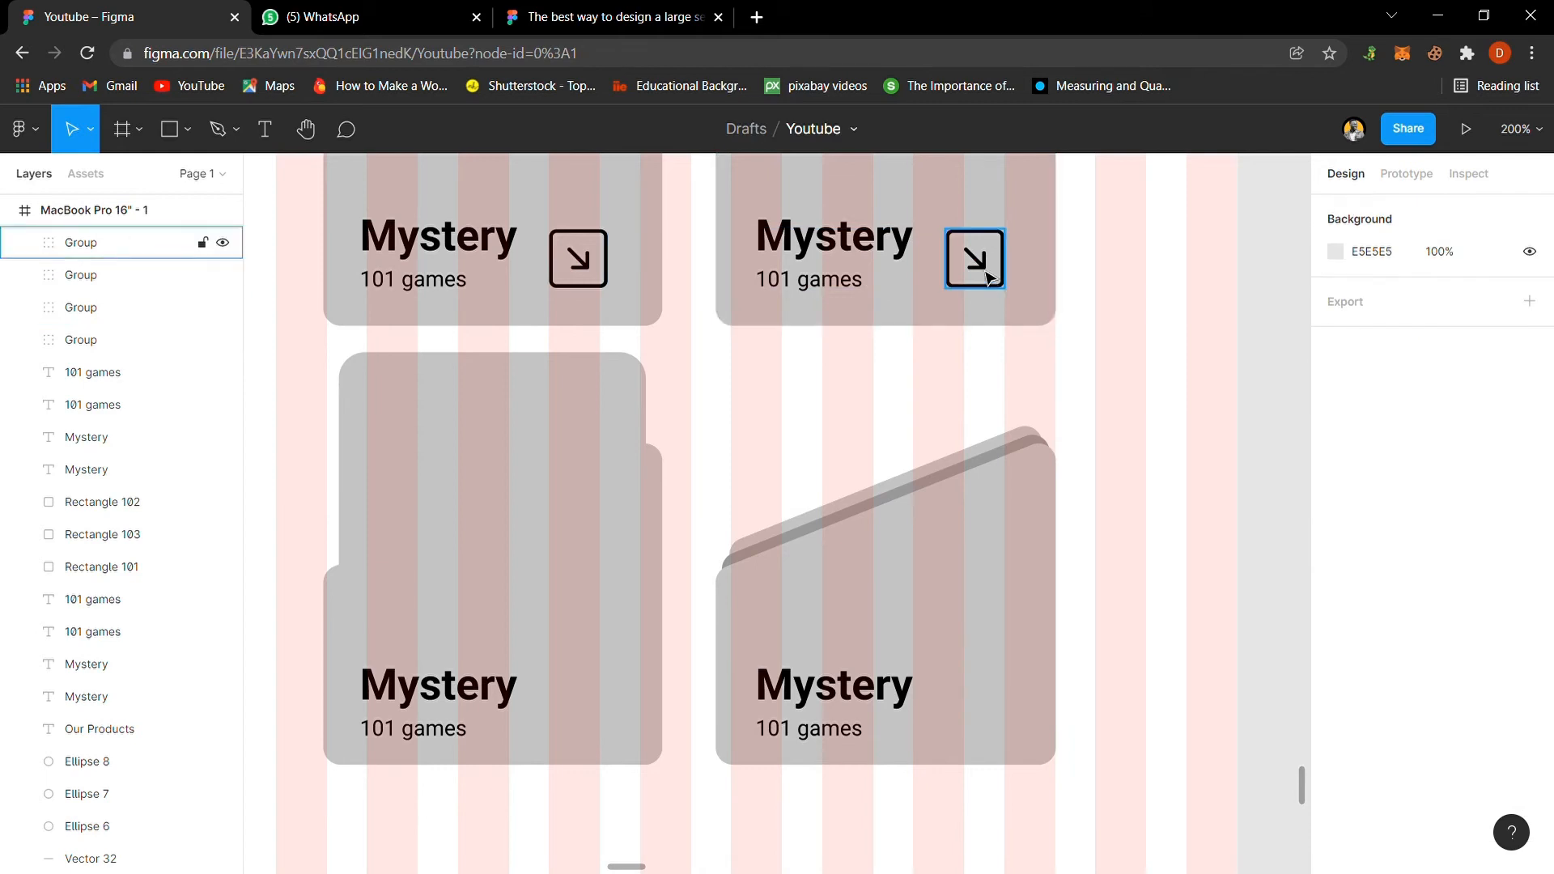
{"action": "left_click", "coordinate": [974, 259]}
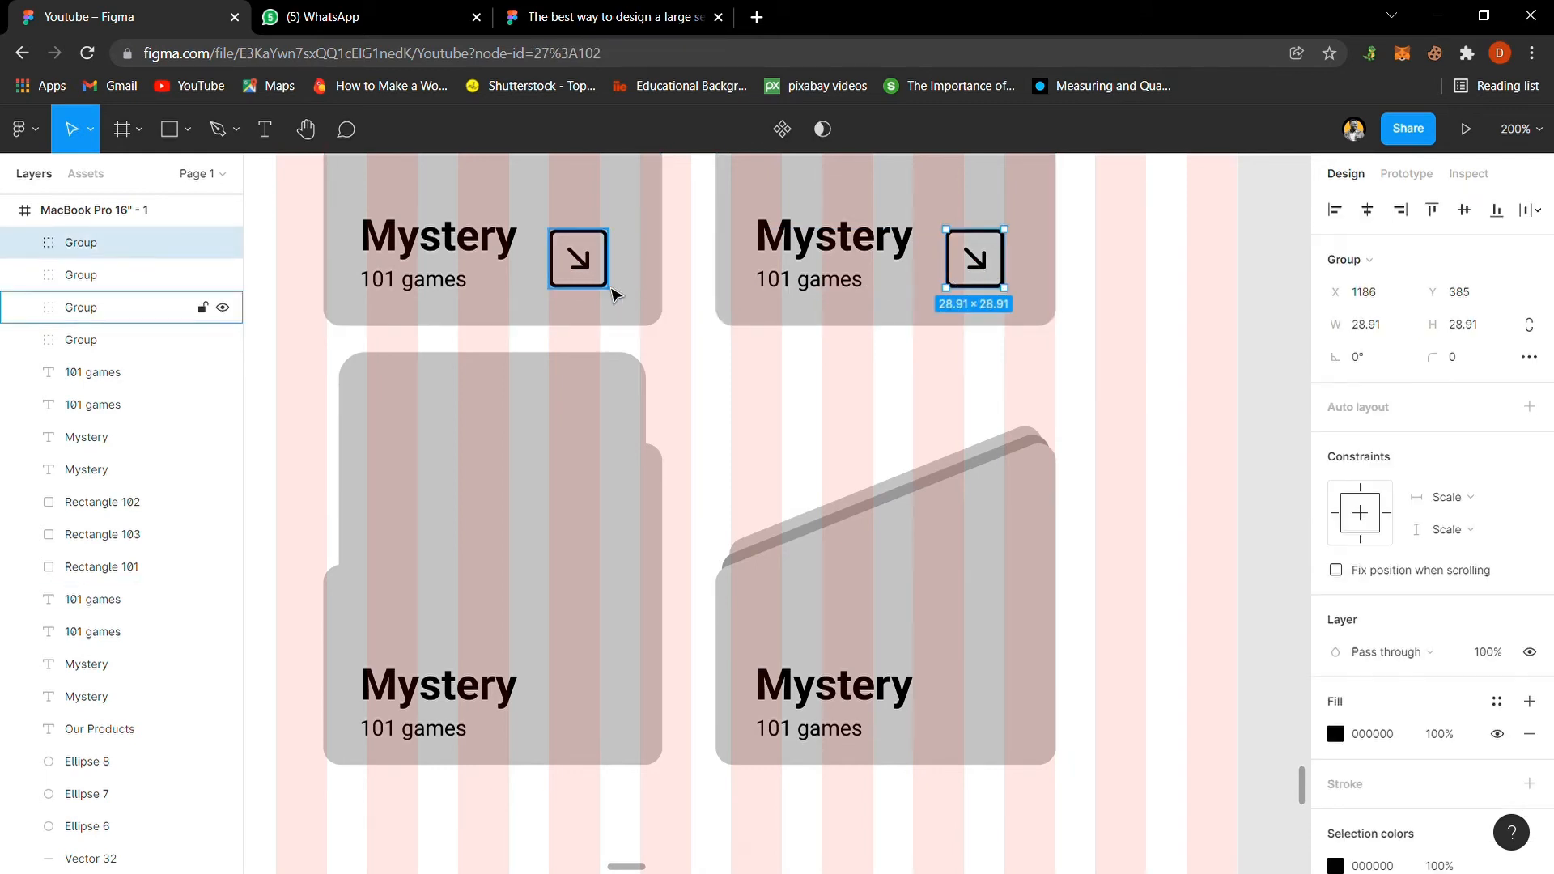
{"action": "left_click", "coordinate": [607, 287], "text": "shift"}
{"action": "key", "text": "ctrl+d"}
{"action": "left_click_drag", "start_coordinate": [748, 269], "coordinate": [746, 712]}
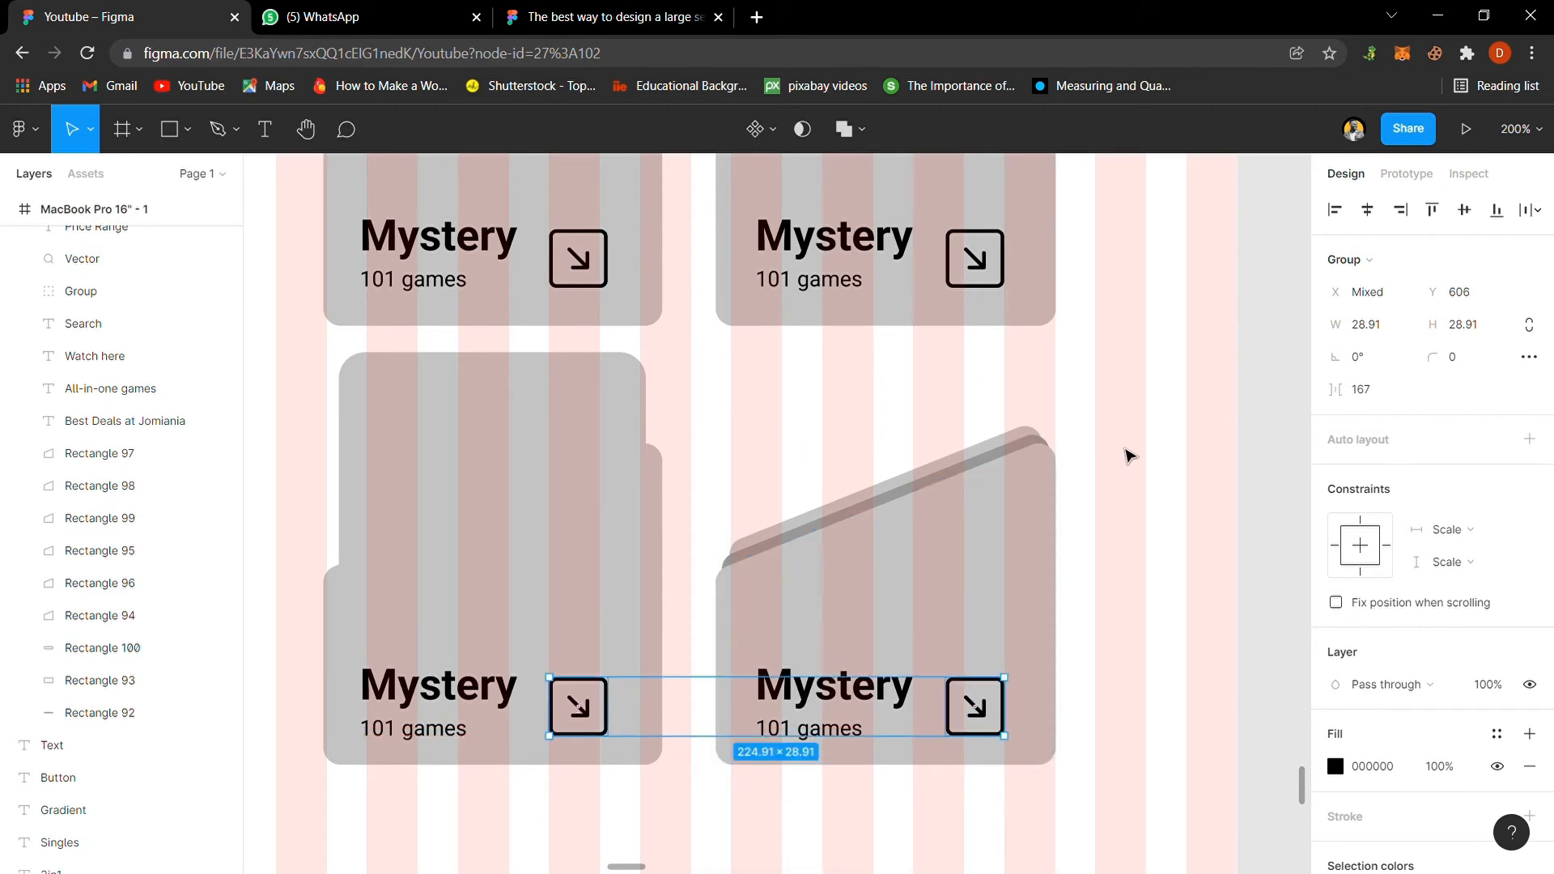
{"action": "left_click", "coordinate": [1130, 456]}
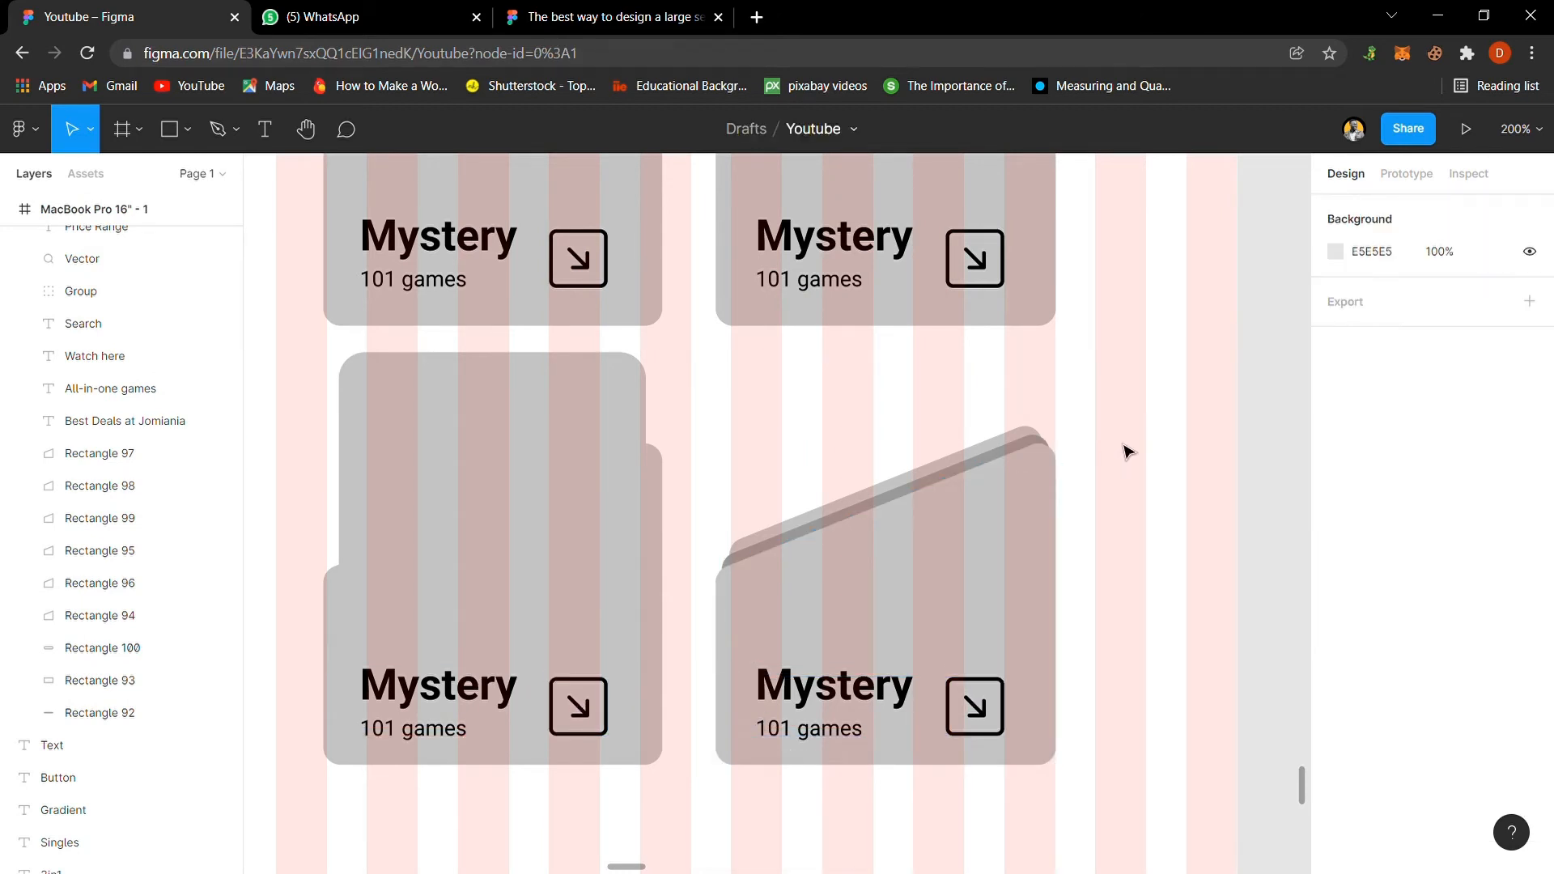
Step: Recolor the Search label in the search bar with the black sampled from the Best Sellers button
{"action": "key", "text": "shift+0"}
{"action": "key", "text": "minus"}
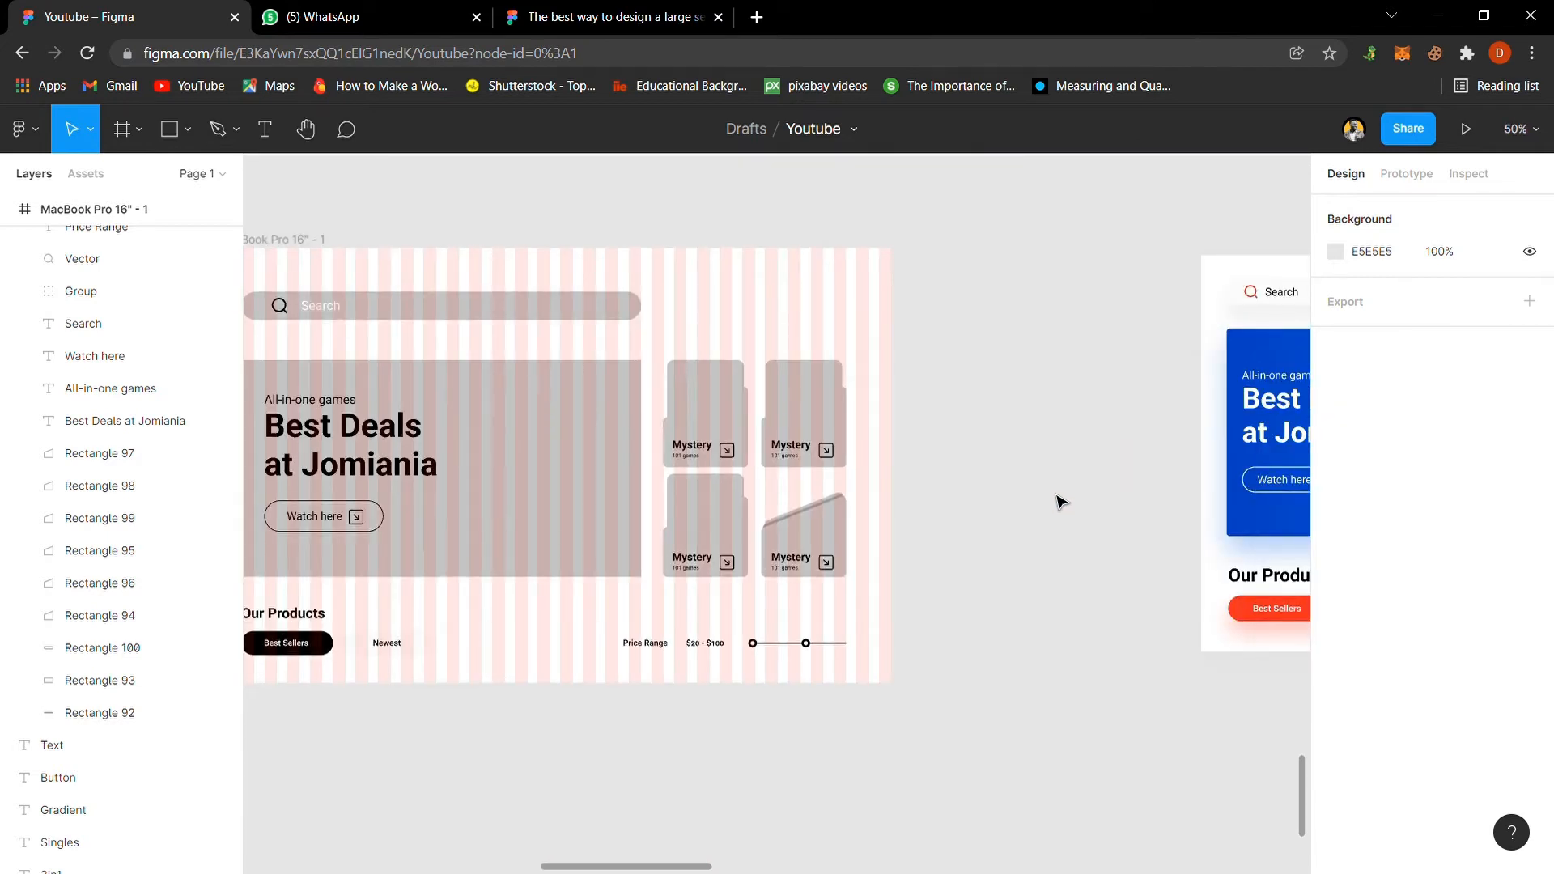
{"action": "left_click_drag", "start_coordinate": [708, 870], "coordinate": [656, 869]}
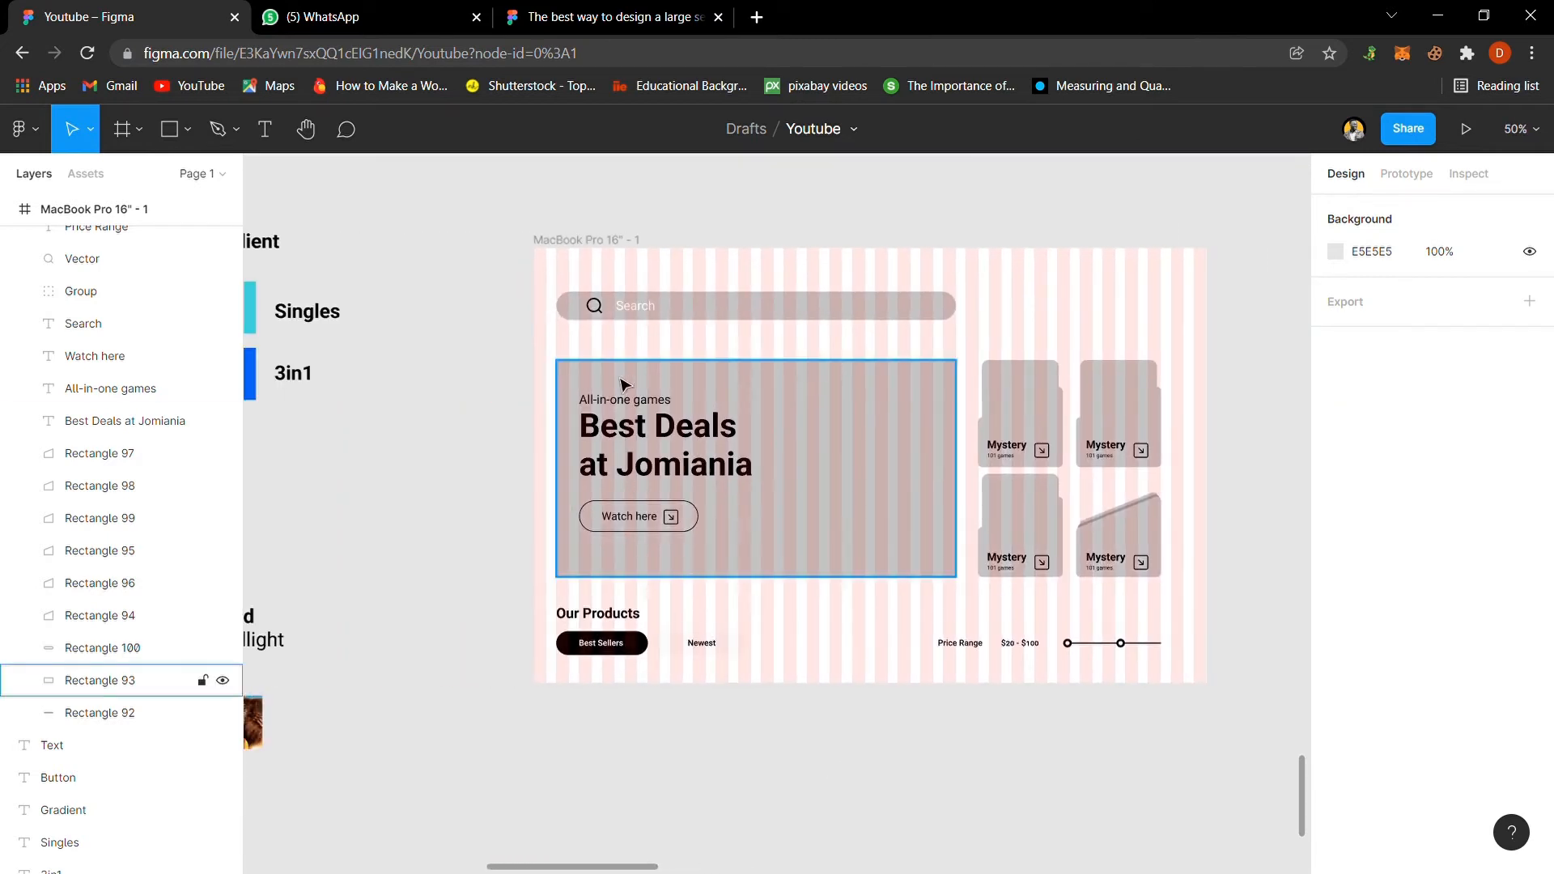
{"action": "left_click", "coordinate": [647, 316]}
{"action": "key", "text": "i"}
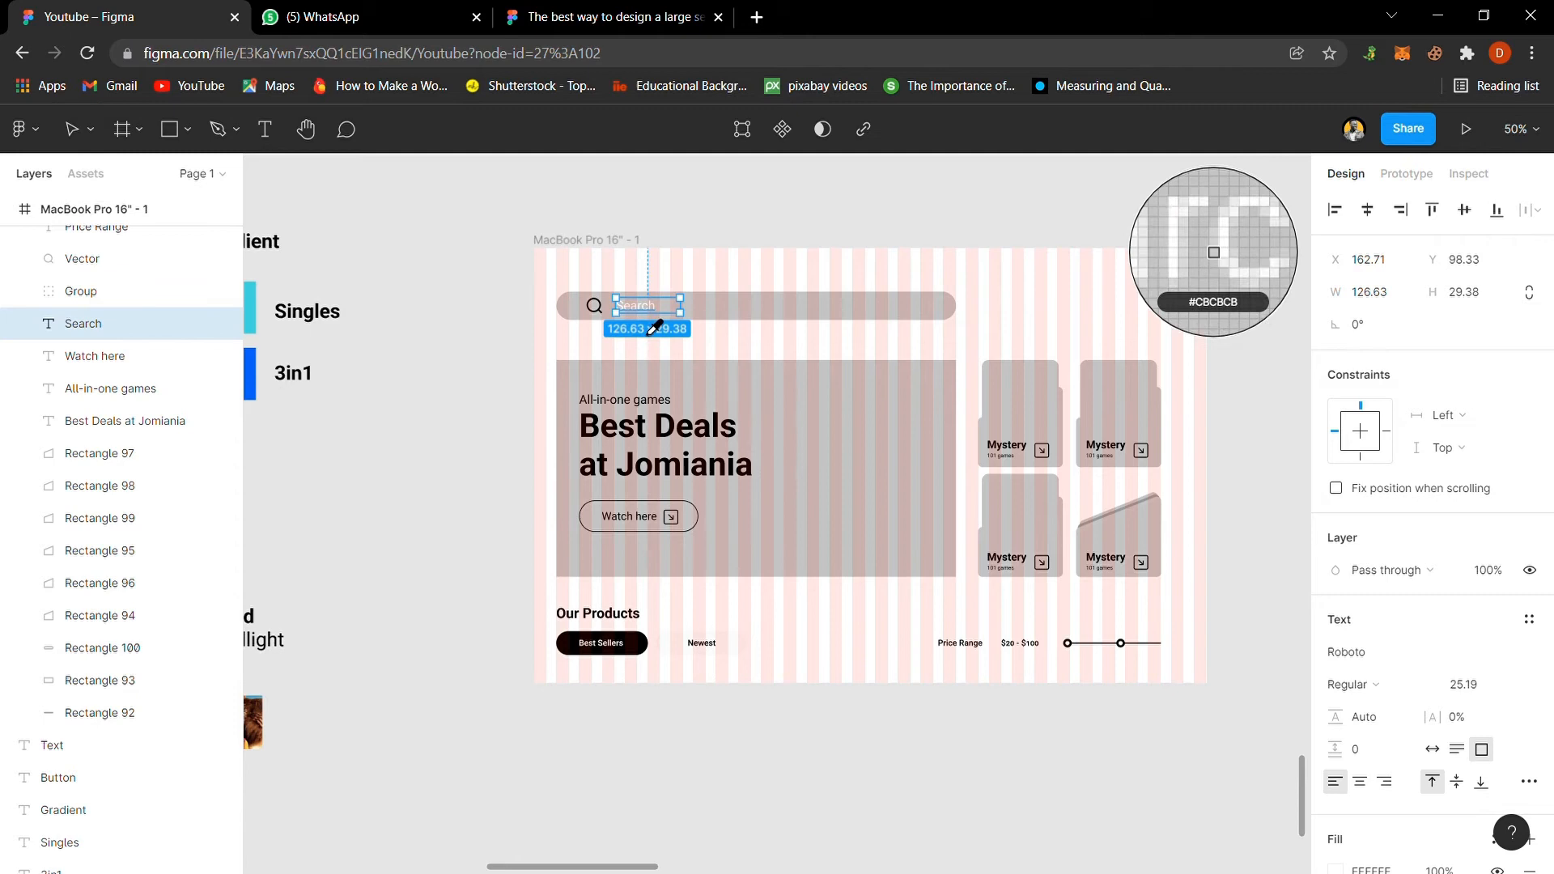
{"action": "left_click", "coordinate": [637, 648]}
{"action": "left_click", "coordinate": [448, 552]}
Step: Move the whole colored reference design closer to the wireframe frame, leaving only a small gap between them
{"action": "left_click", "coordinate": [617, 257]}
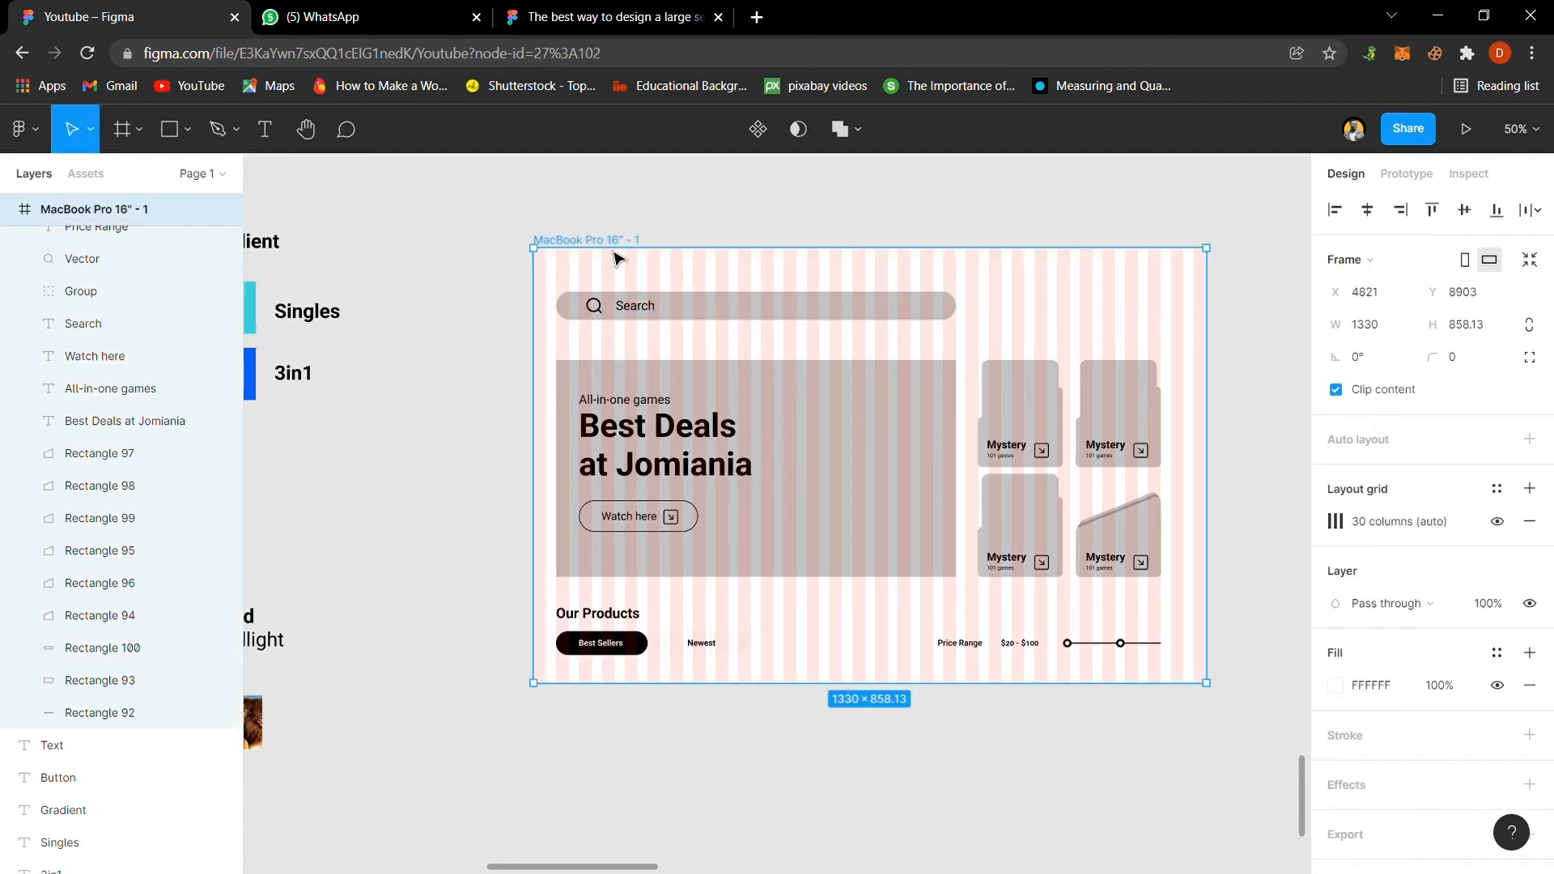
{"action": "key", "text": "shift+2"}
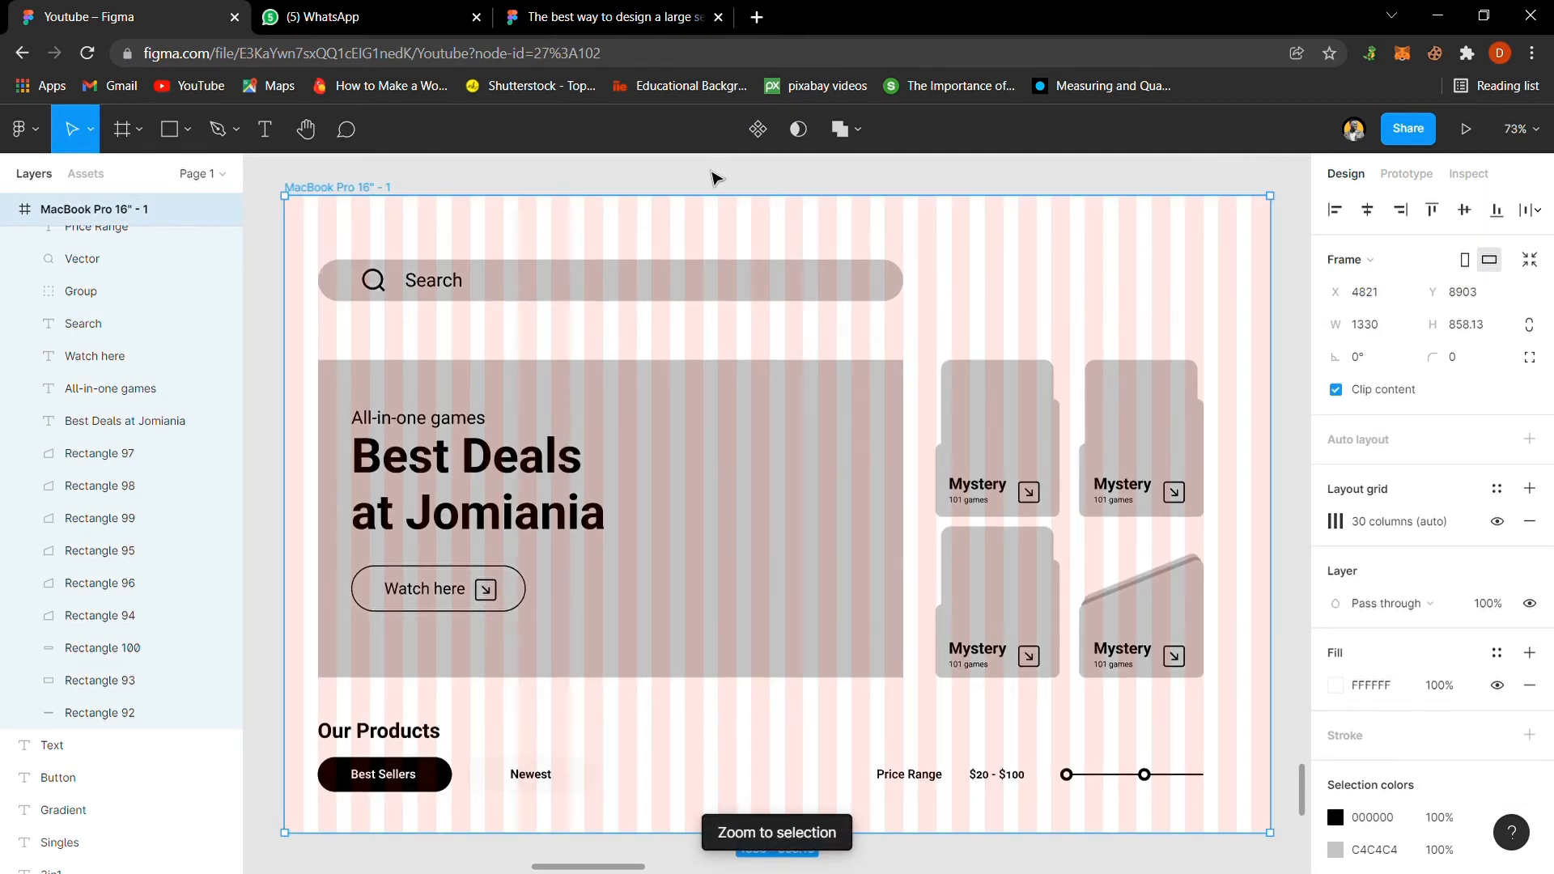
{"action": "left_click", "coordinate": [717, 178]}
{"action": "key", "text": "ctrl+minus"}
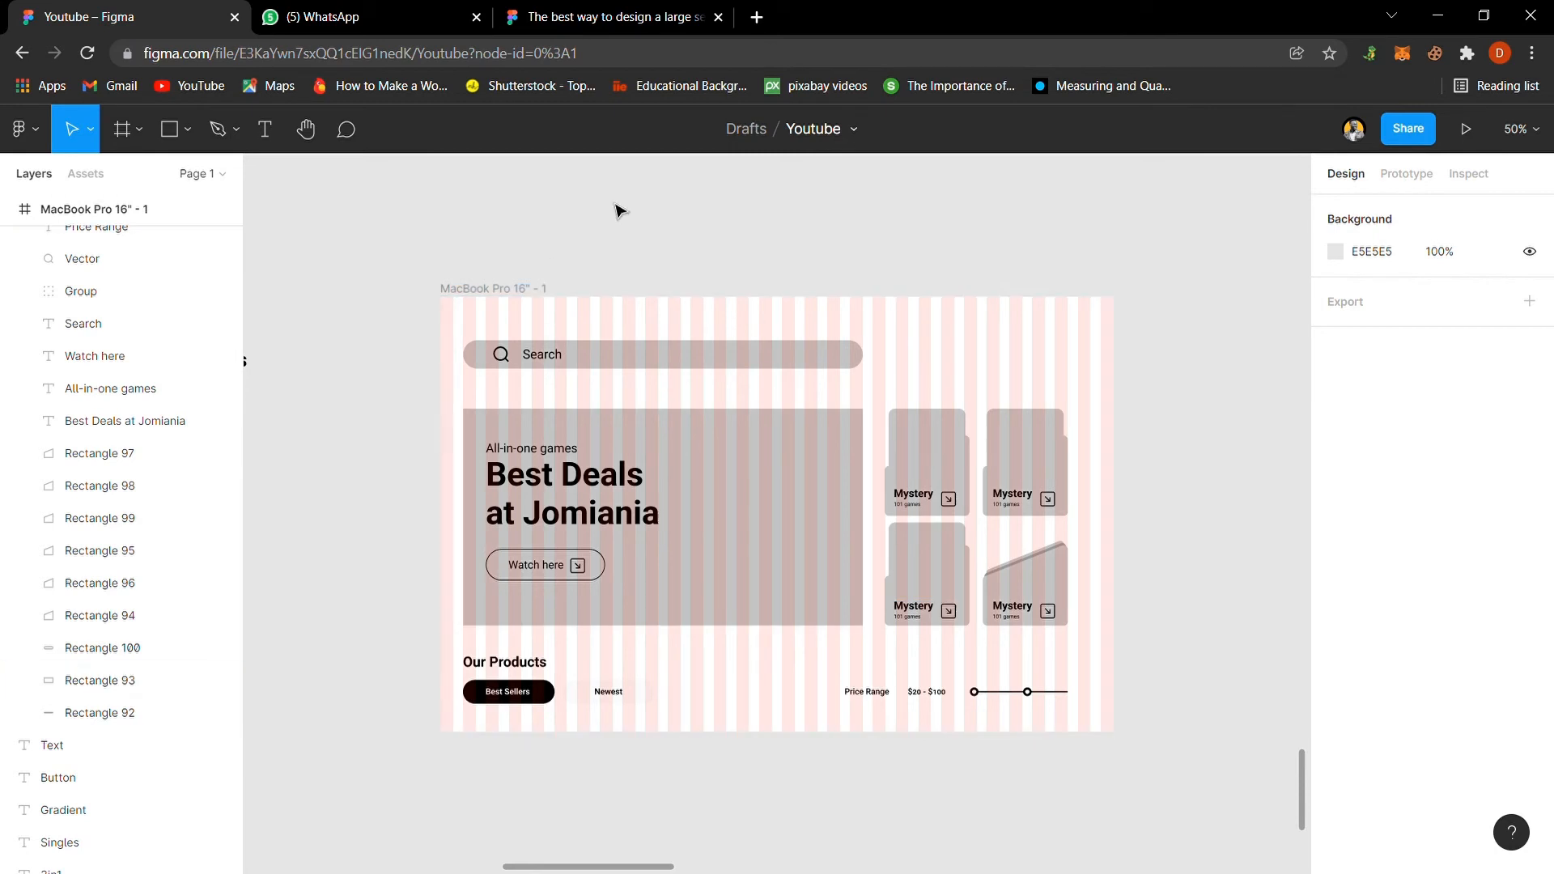
{"action": "scroll", "coordinate": [627, 630], "scroll_direction": "down", "scroll_amount": 1}
{"action": "scroll", "coordinate": [628, 630], "scroll_direction": "up", "scroll_amount": 1}
{"action": "key", "text": "ctrl+minus"}
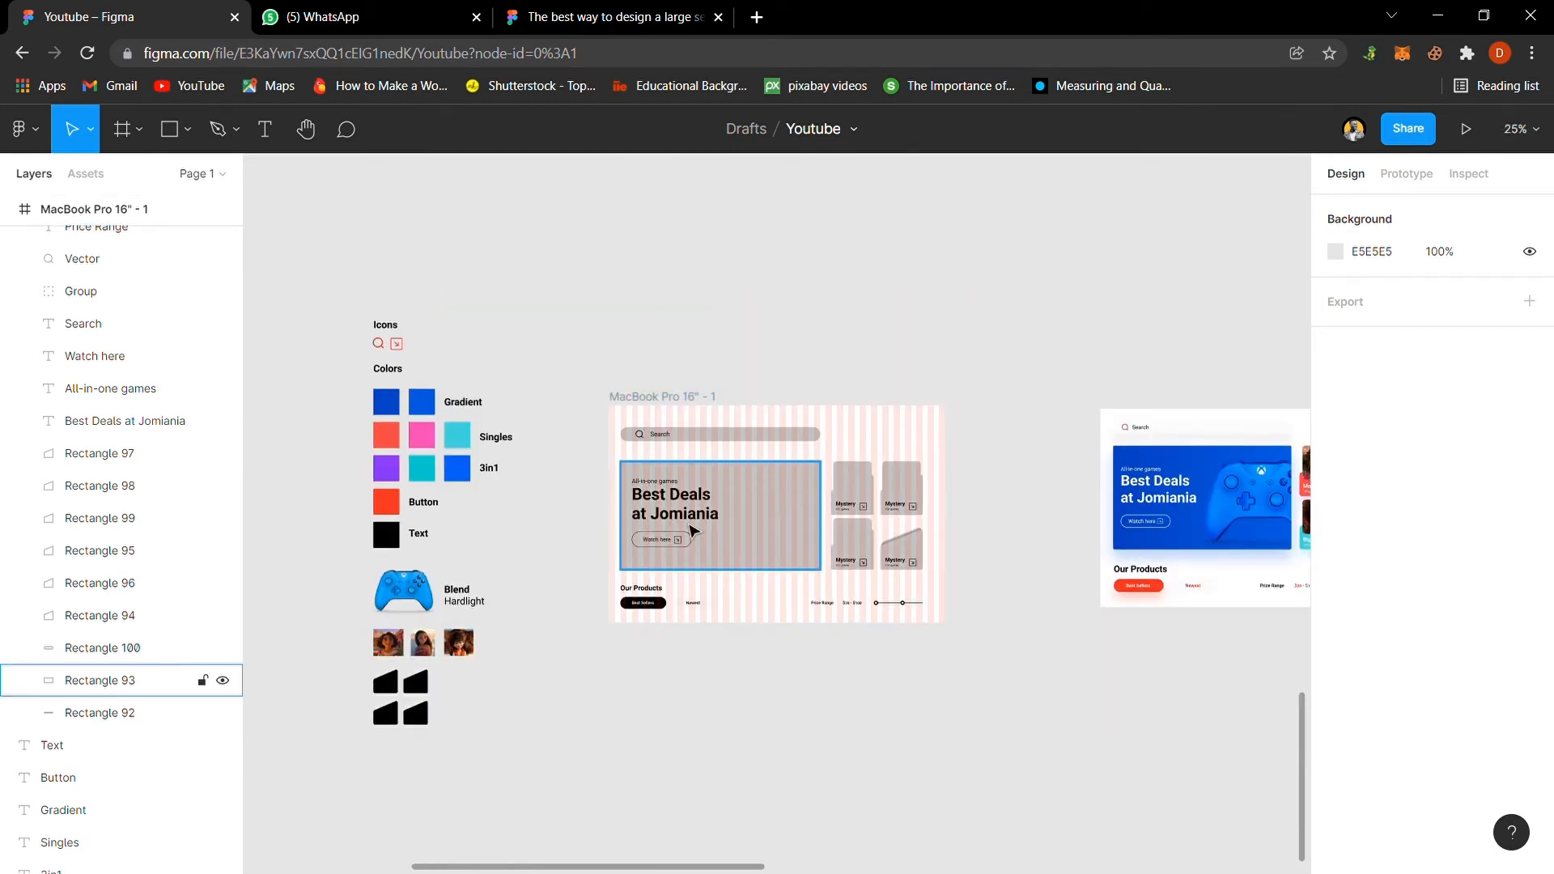
{"action": "left_click_drag", "start_coordinate": [1101, 421], "coordinate": [1276, 642]}
{"action": "left_click_drag", "start_coordinate": [1182, 533], "coordinate": [1043, 533]}
Step: Compare the wireframe's layout with the colored reference design side by side and at closer range
{"action": "left_click", "coordinate": [482, 409]}
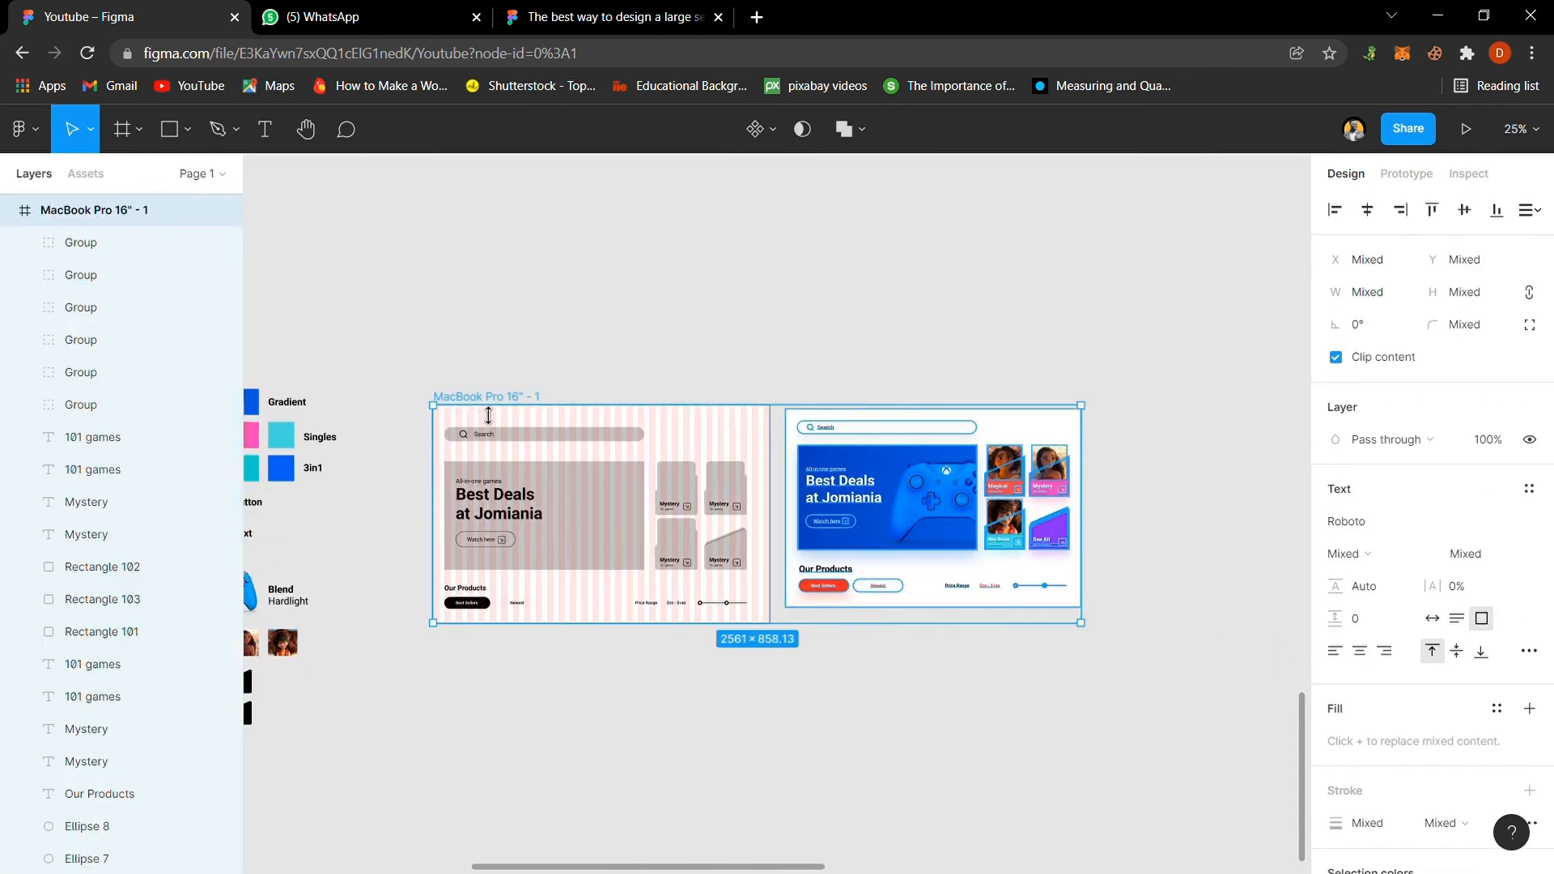
{"action": "key", "text": "shift+1"}
{"action": "left_click", "coordinate": [684, 280]}
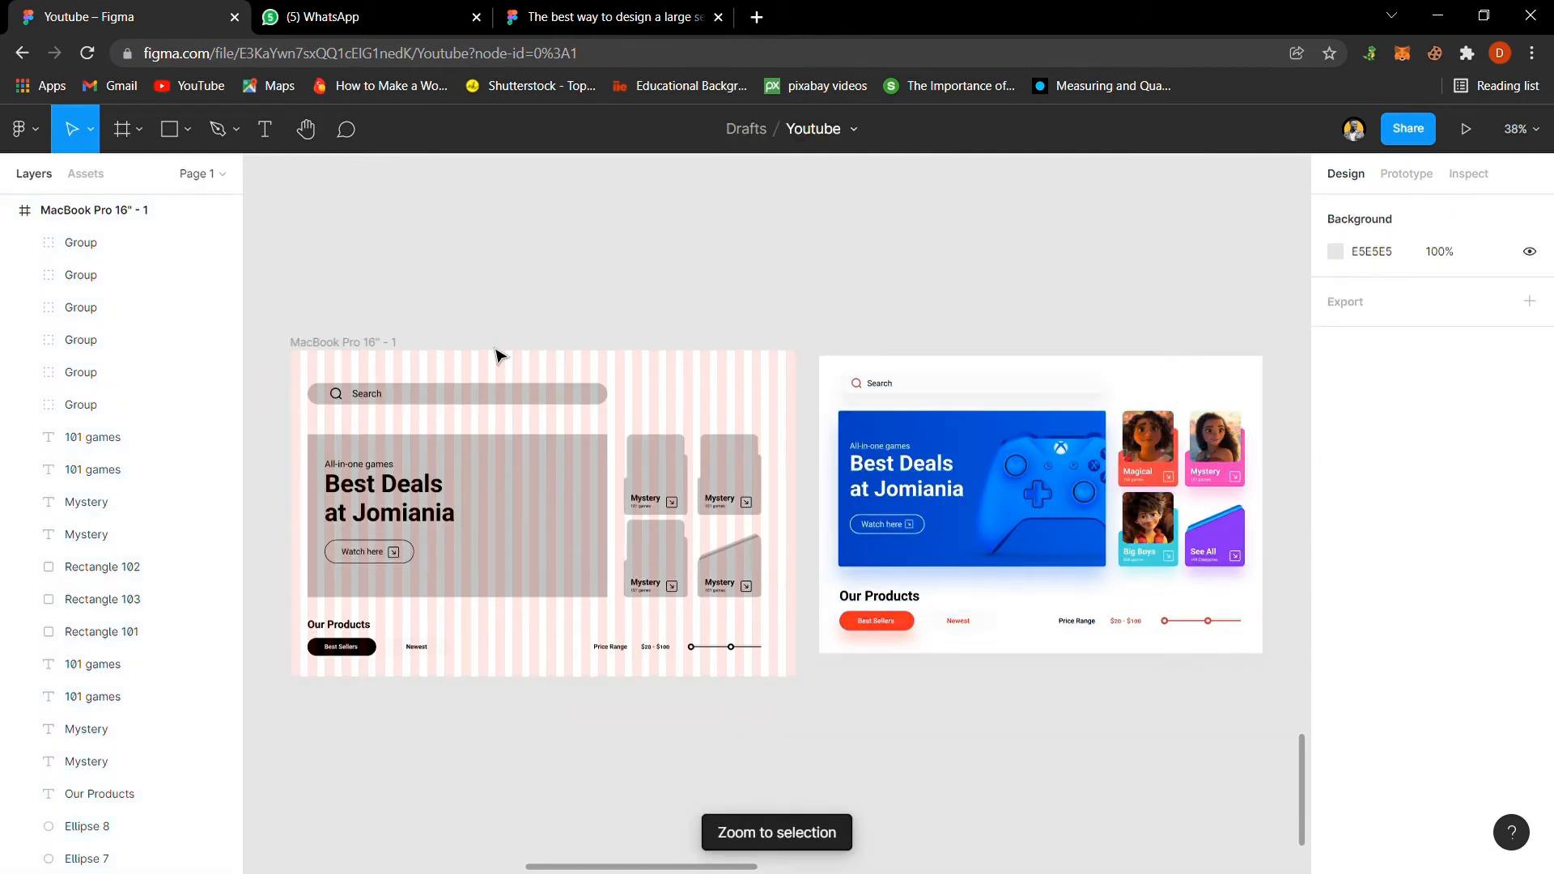
{"action": "left_click", "coordinate": [356, 346]}
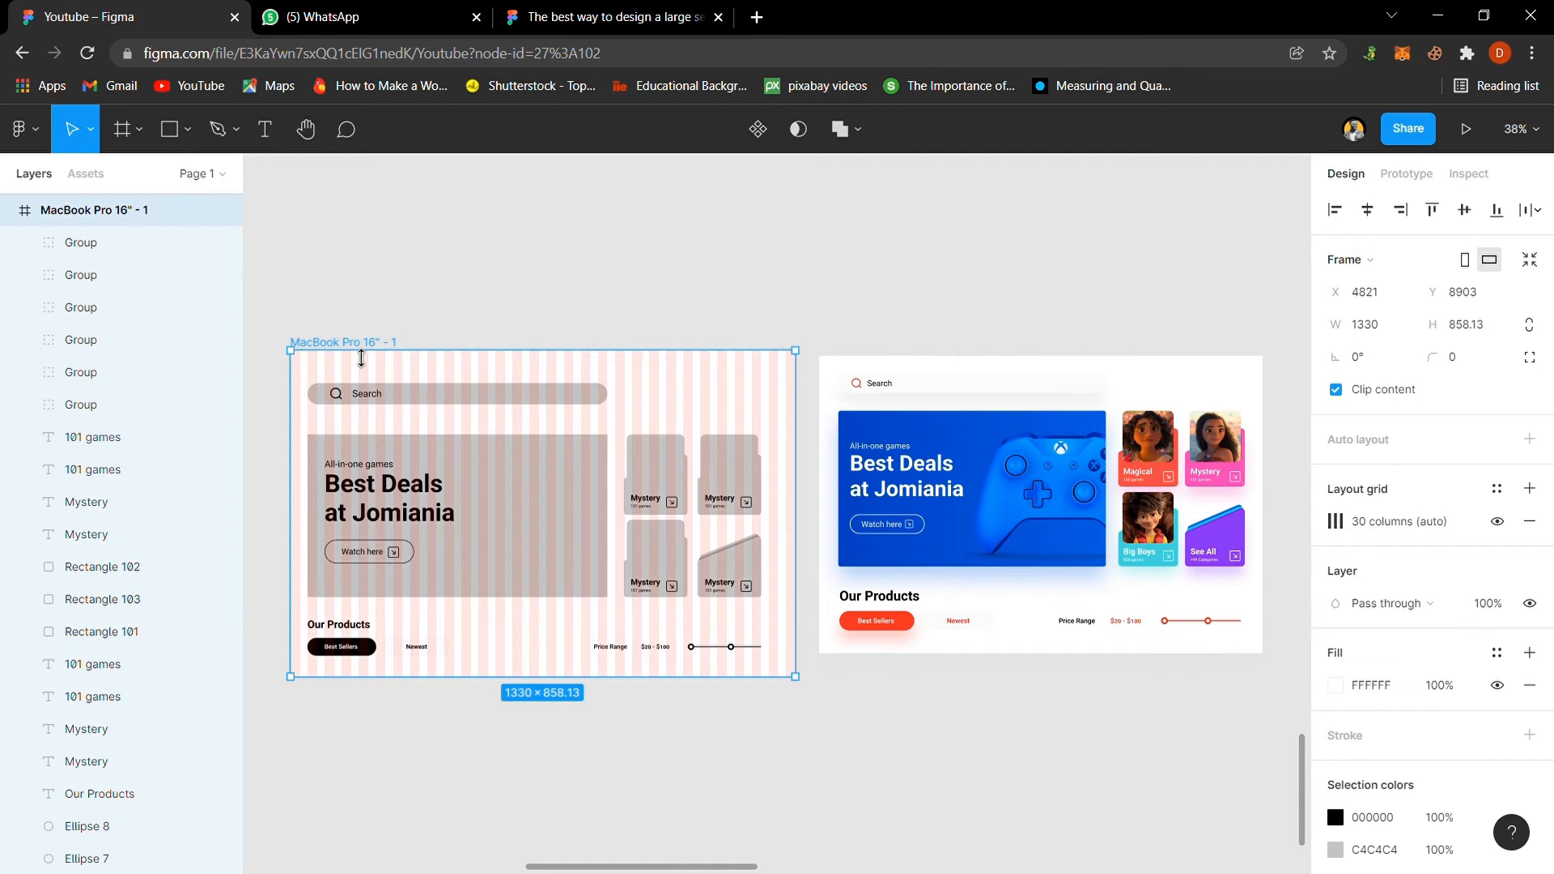
{"action": "key", "text": "shift+2"}
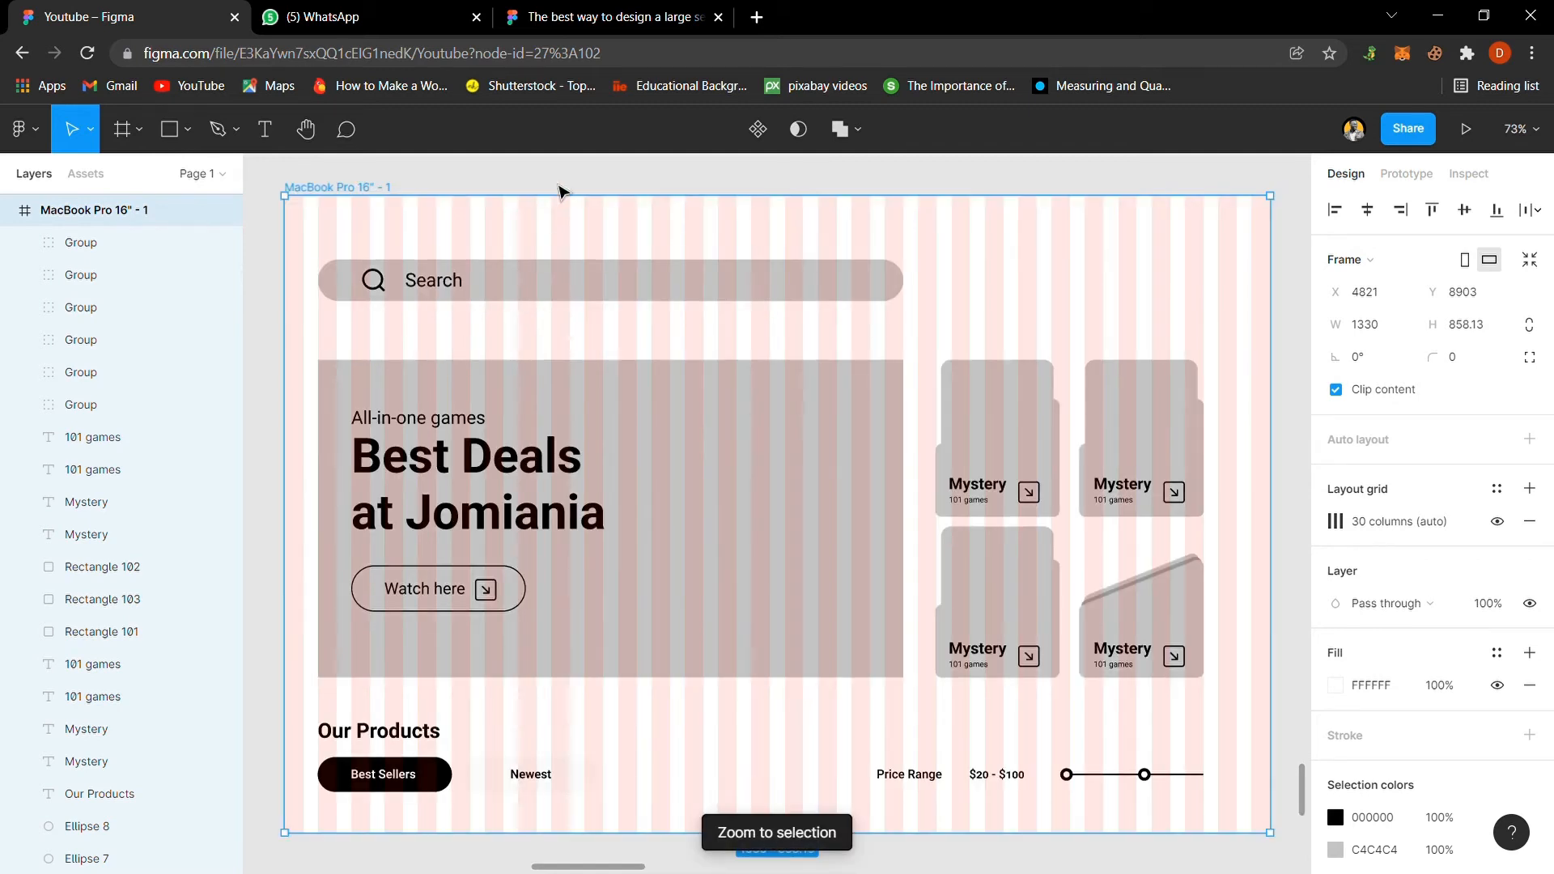
{"action": "left_click", "coordinate": [591, 178]}
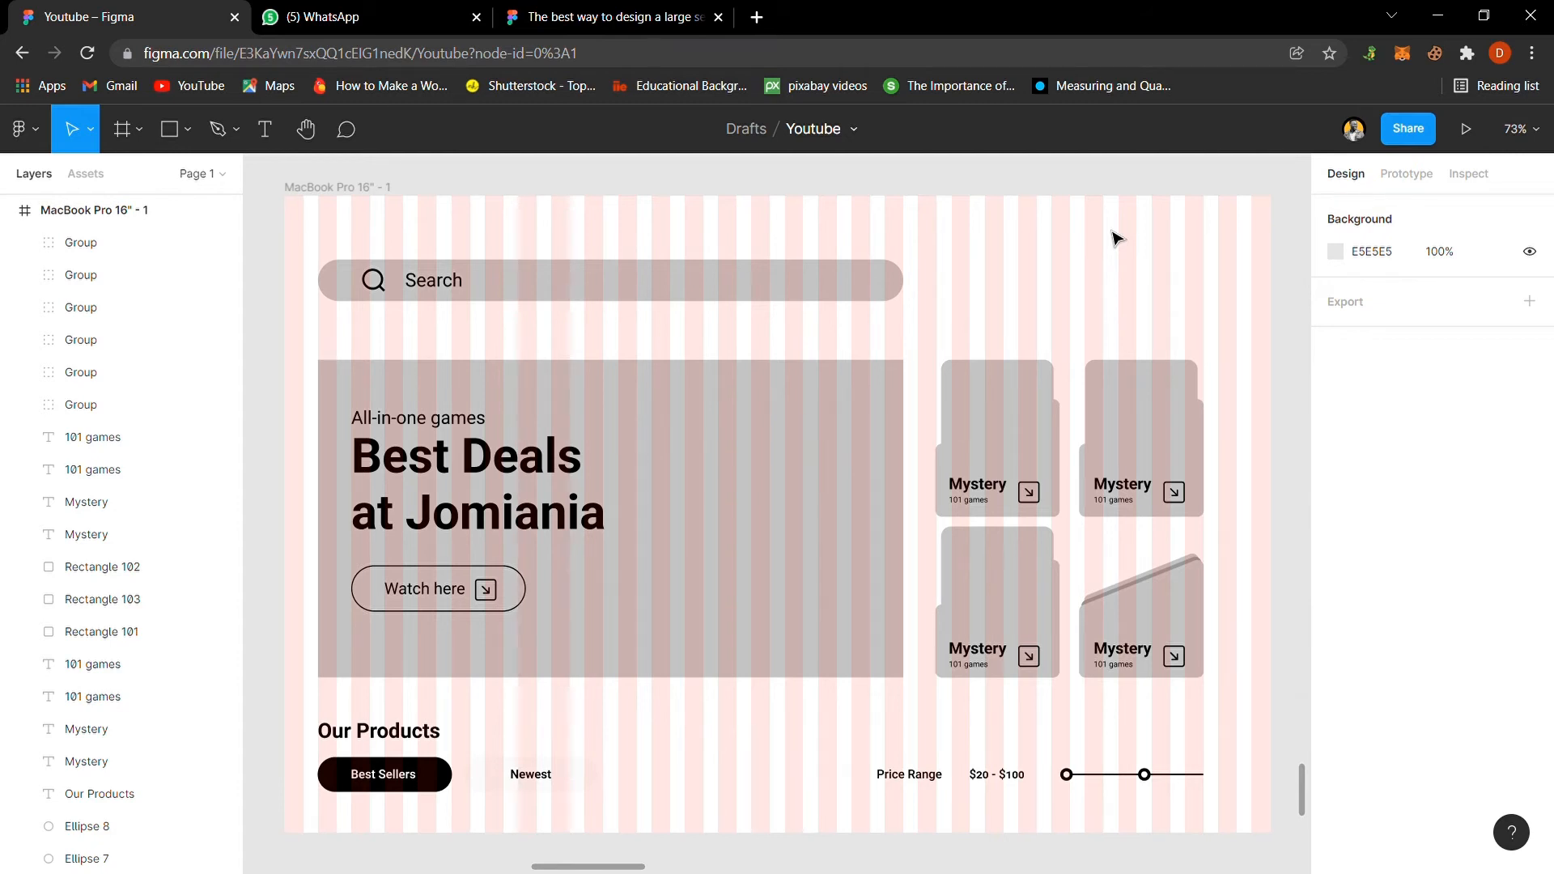
{"action": "key", "text": "minus"}
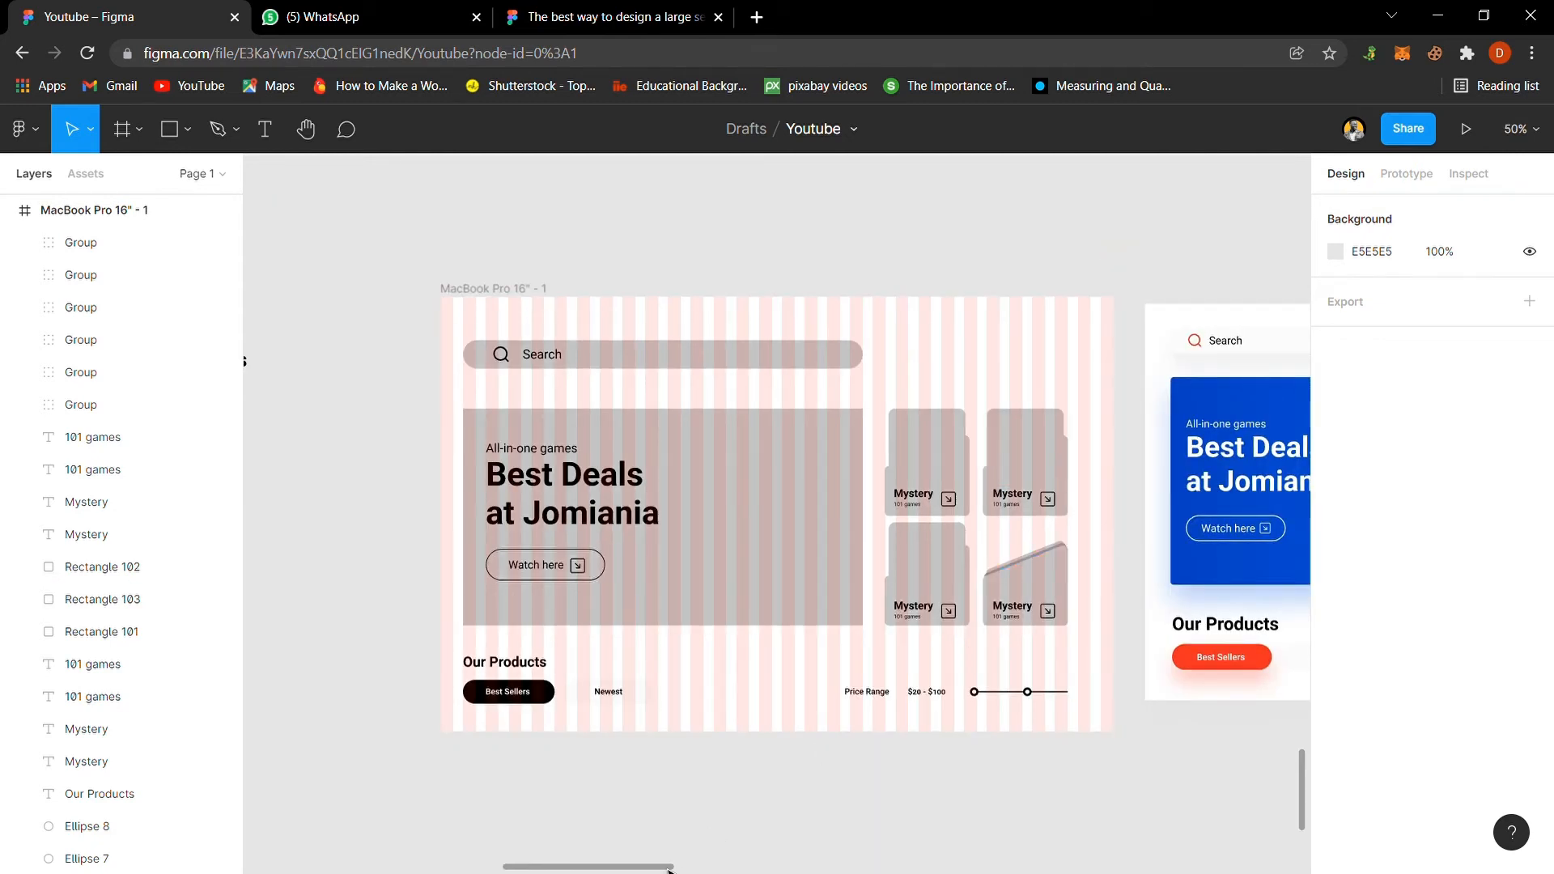
Step: Scale up the Our Products heading with its Best Sellers and Newest buttons proportionally to about 466 × 122
{"action": "mouse_move", "coordinate": [669, 868]}
{"action": "left_mouse_down"}
{"action": "mouse_move", "coordinate": [780, 868]}
{"action": "mouse_move", "coordinate": [678, 870]}
{"action": "left_mouse_up"}
{"action": "left_click_drag", "start_coordinate": [352, 641], "coordinate": [631, 704]}
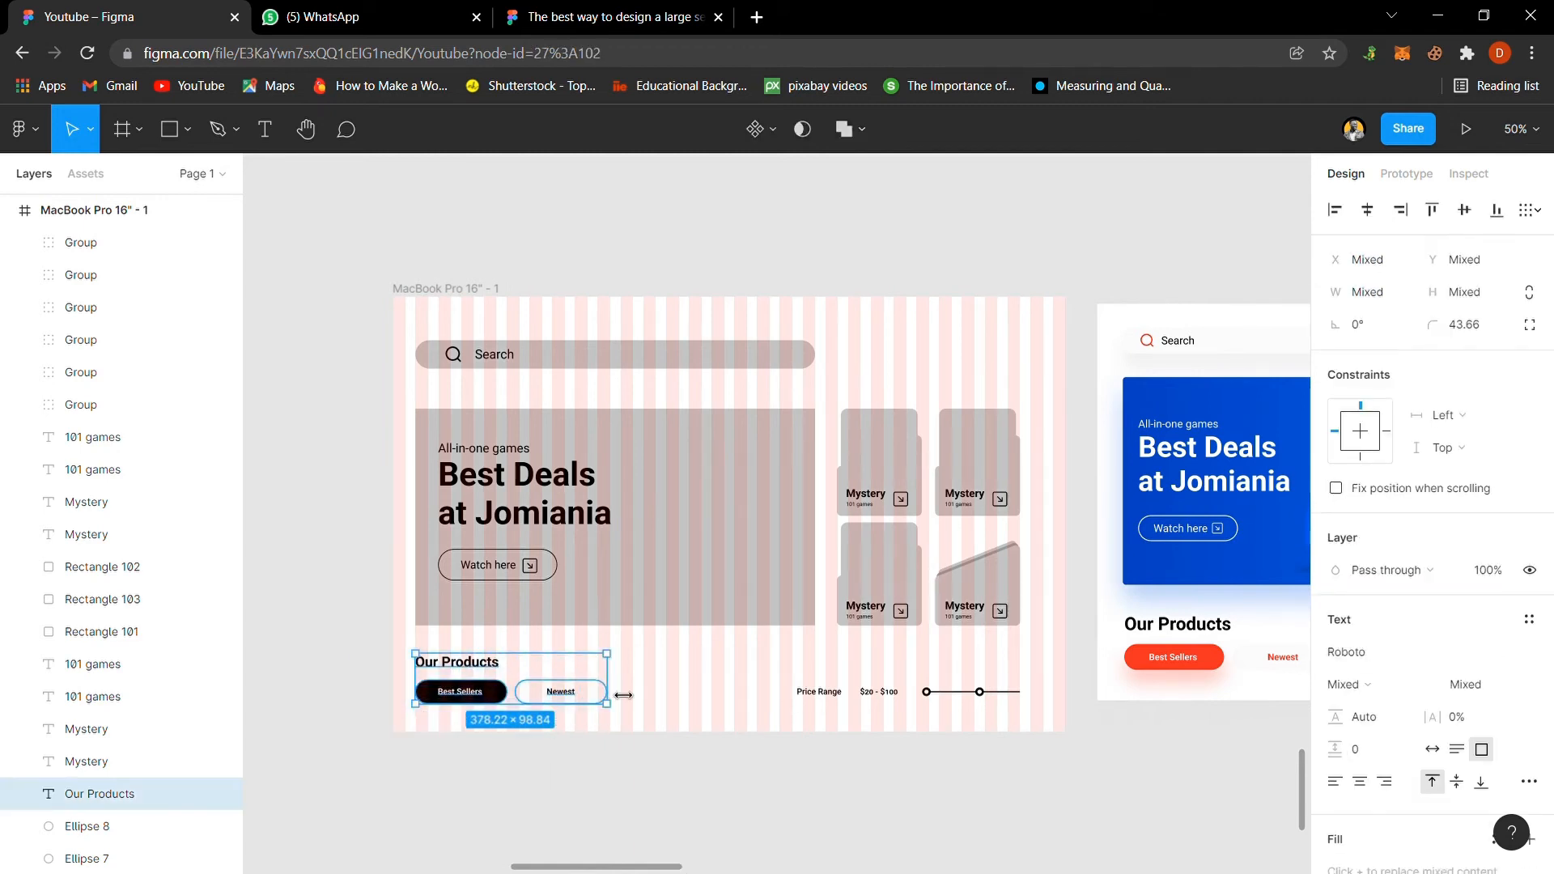
{"action": "key", "text": "k"}
{"action": "left_click_drag", "start_coordinate": [623, 694], "coordinate": [668, 702]}
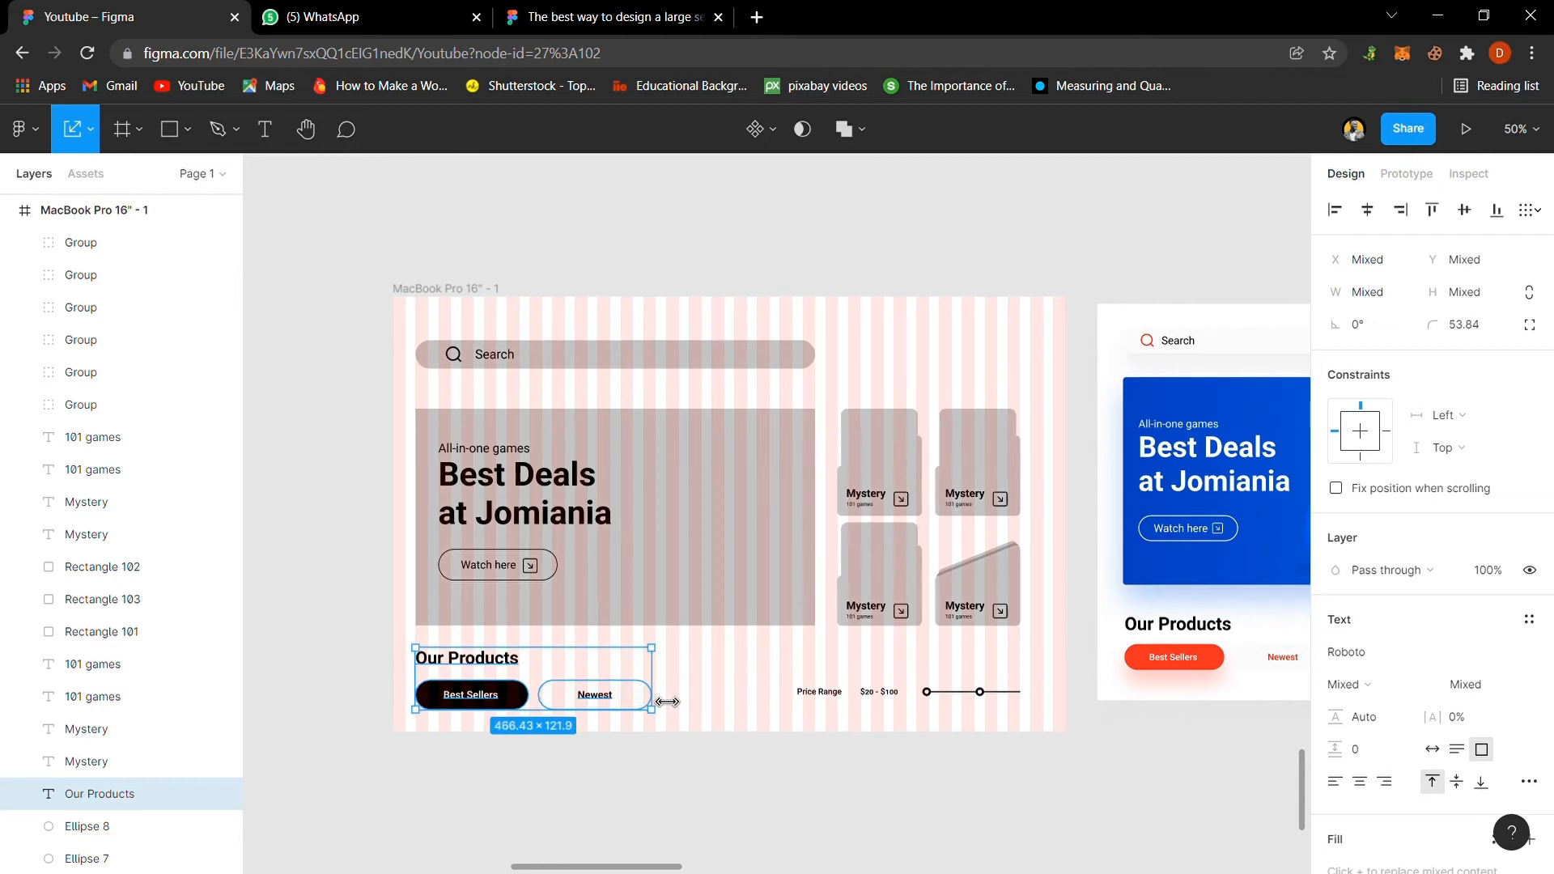
{"action": "left_click", "coordinate": [737, 663]}
Step: Extend the wireframe frame's height to 905 and shift the whole Our Products row slightly down
{"action": "left_click", "coordinate": [486, 310]}
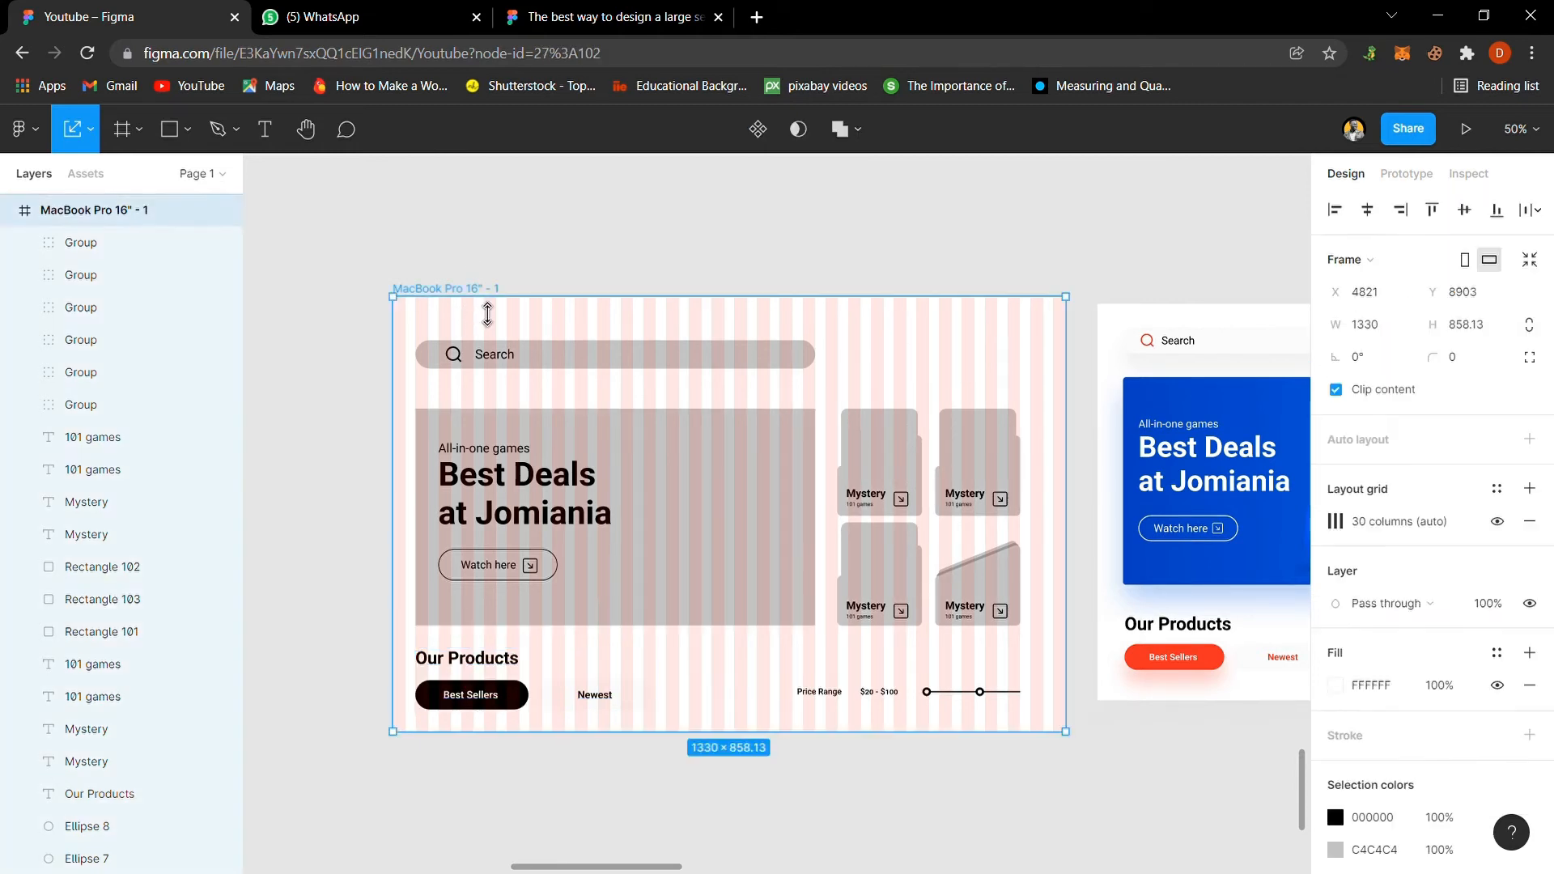
{"action": "key", "text": "v"}
{"action": "left_click_drag", "start_coordinate": [770, 747], "coordinate": [769, 770]}
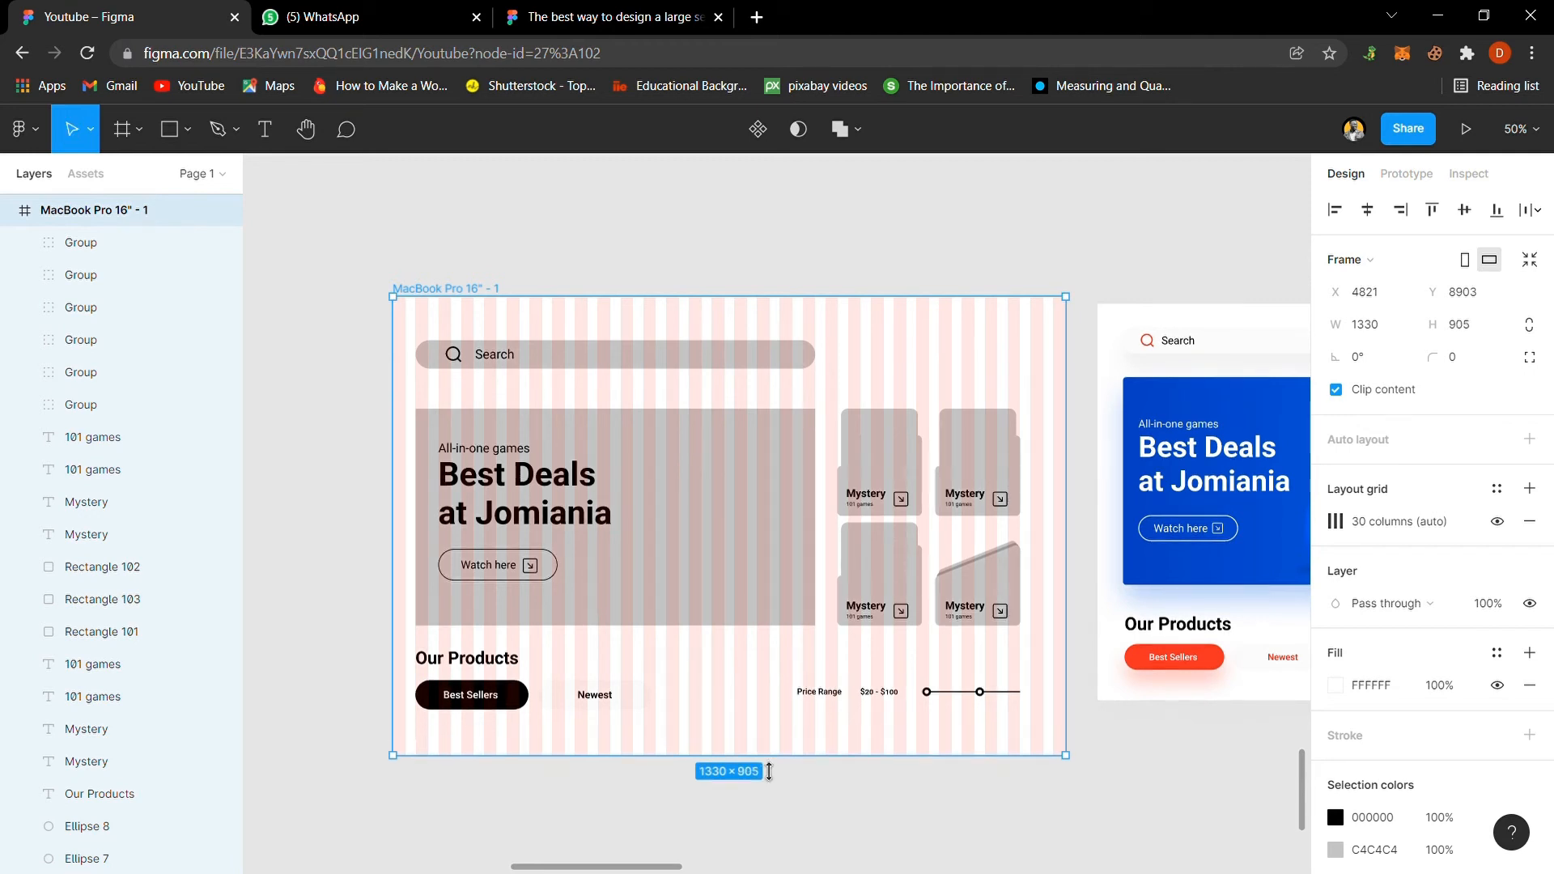
{"action": "left_click_drag", "start_coordinate": [324, 645], "coordinate": [1040, 738]}
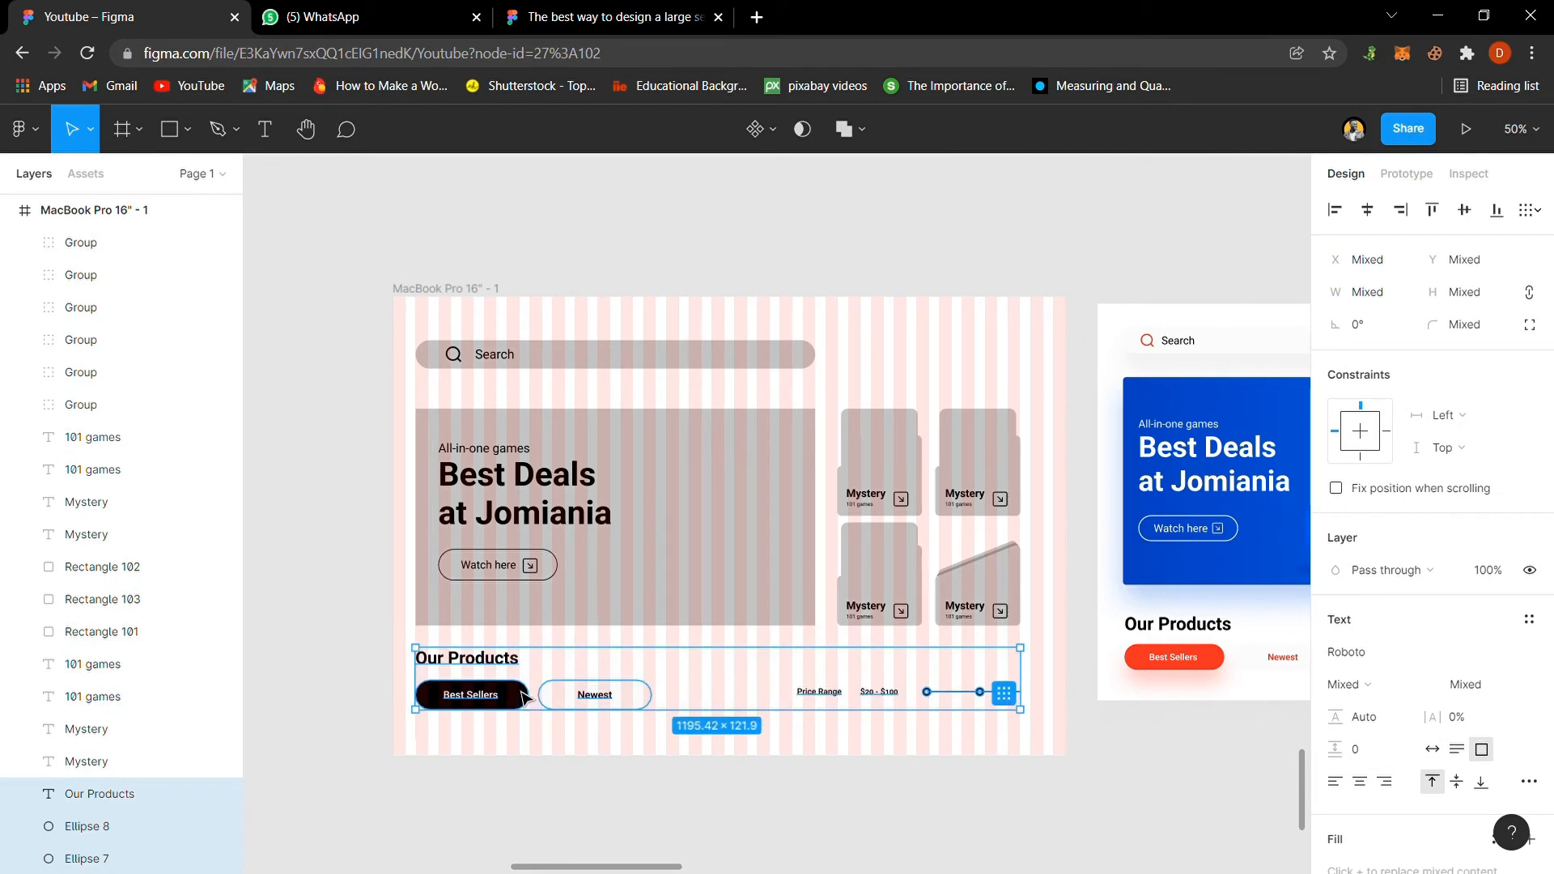
{"action": "left_click_drag", "start_coordinate": [522, 693], "coordinate": [522, 702]}
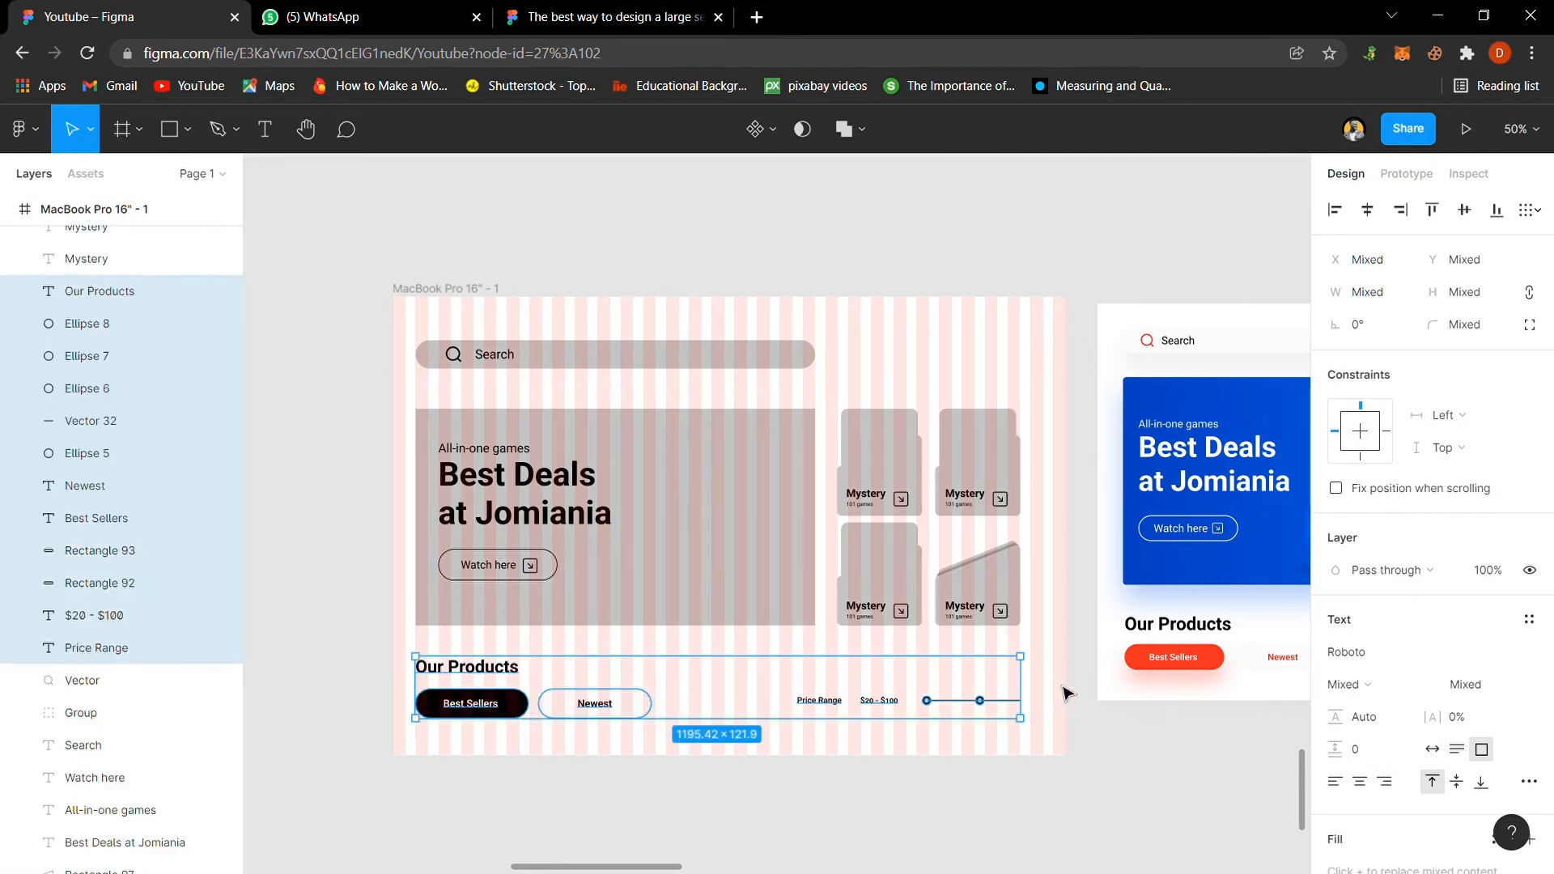
{"action": "left_click", "coordinate": [1085, 673]}
Step: Scale up the price range label, values and slider proportionally toward the Newest button, keeping their outer end in line with the cards
{"action": "left_click_drag", "start_coordinate": [1081, 655], "coordinate": [782, 709]}
{"action": "key", "text": "k"}
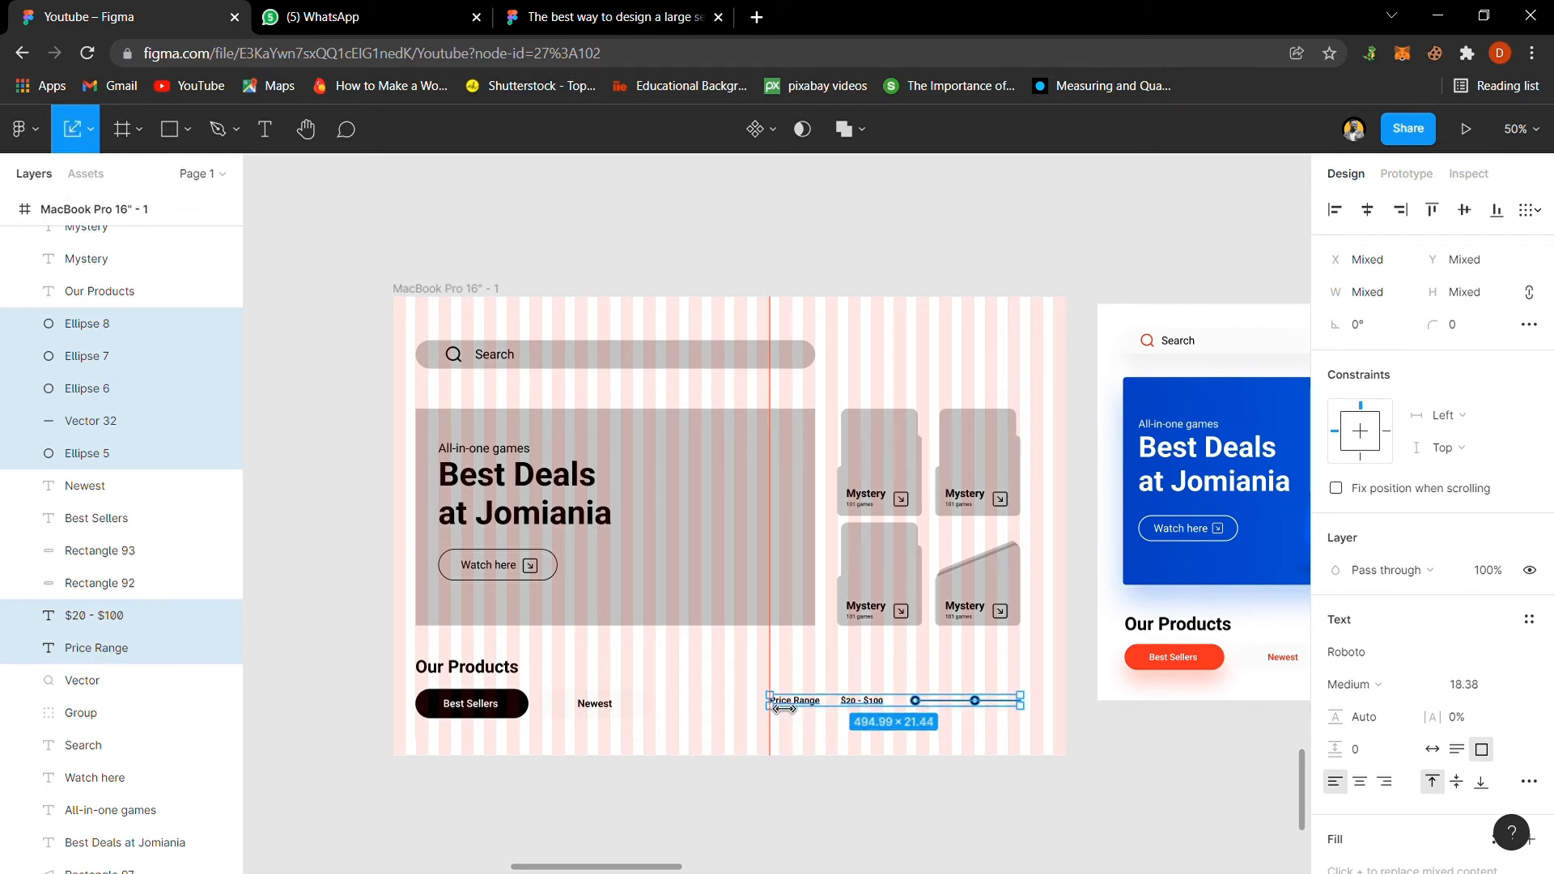
{"action": "left_click_drag", "start_coordinate": [780, 708], "coordinate": [771, 708]}
{"action": "left_click", "coordinate": [692, 251]}
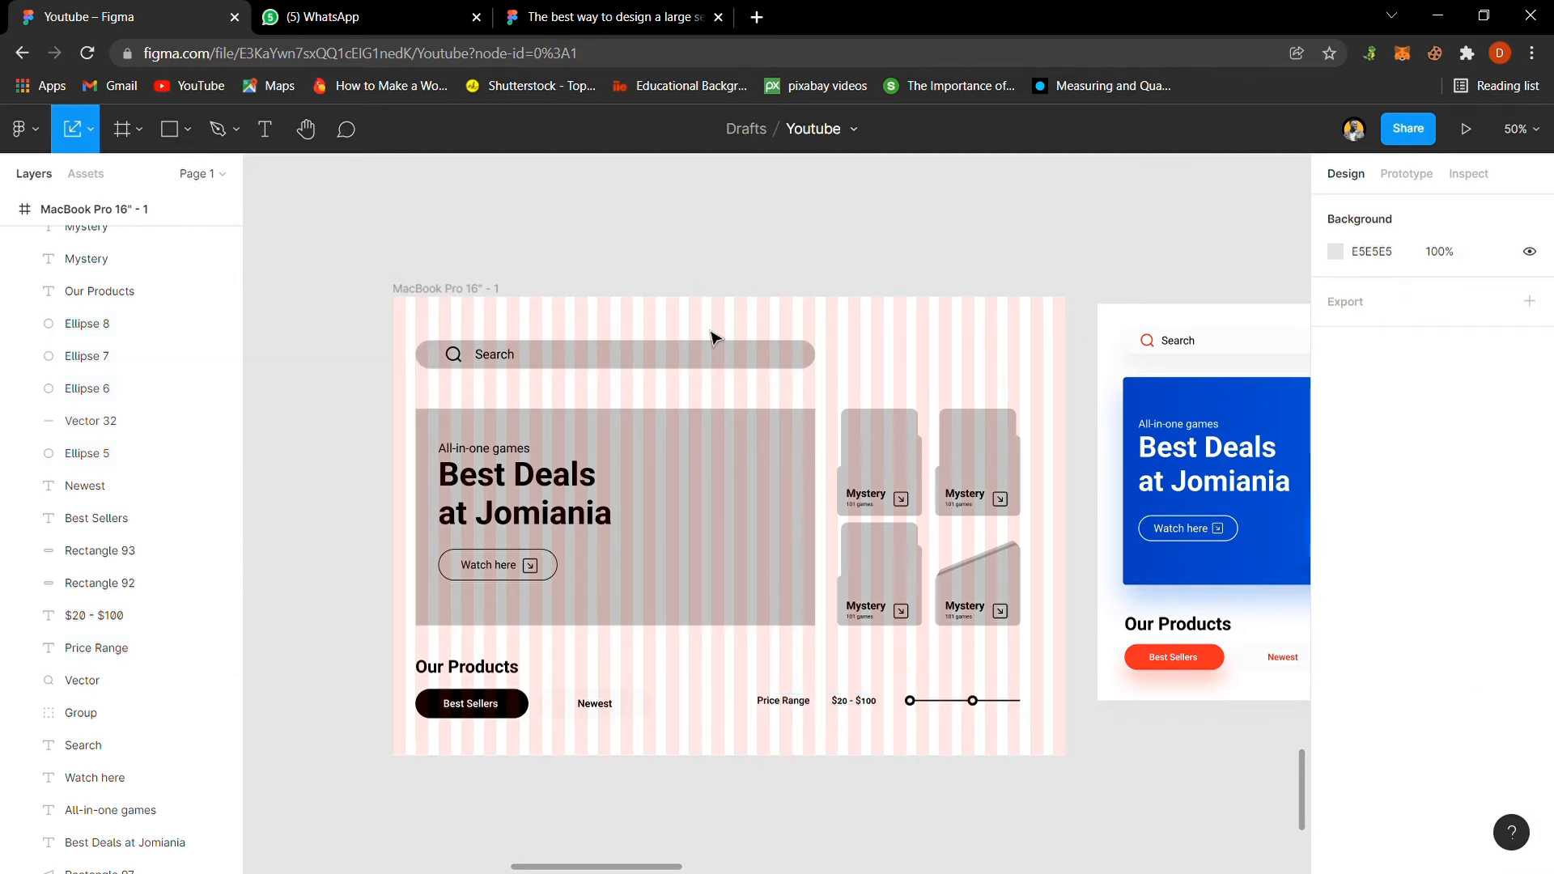
Step: Move the style guide with the icons, color swatches, controller and character images right beside the wireframe frame
{"action": "left_click", "coordinate": [497, 310]}
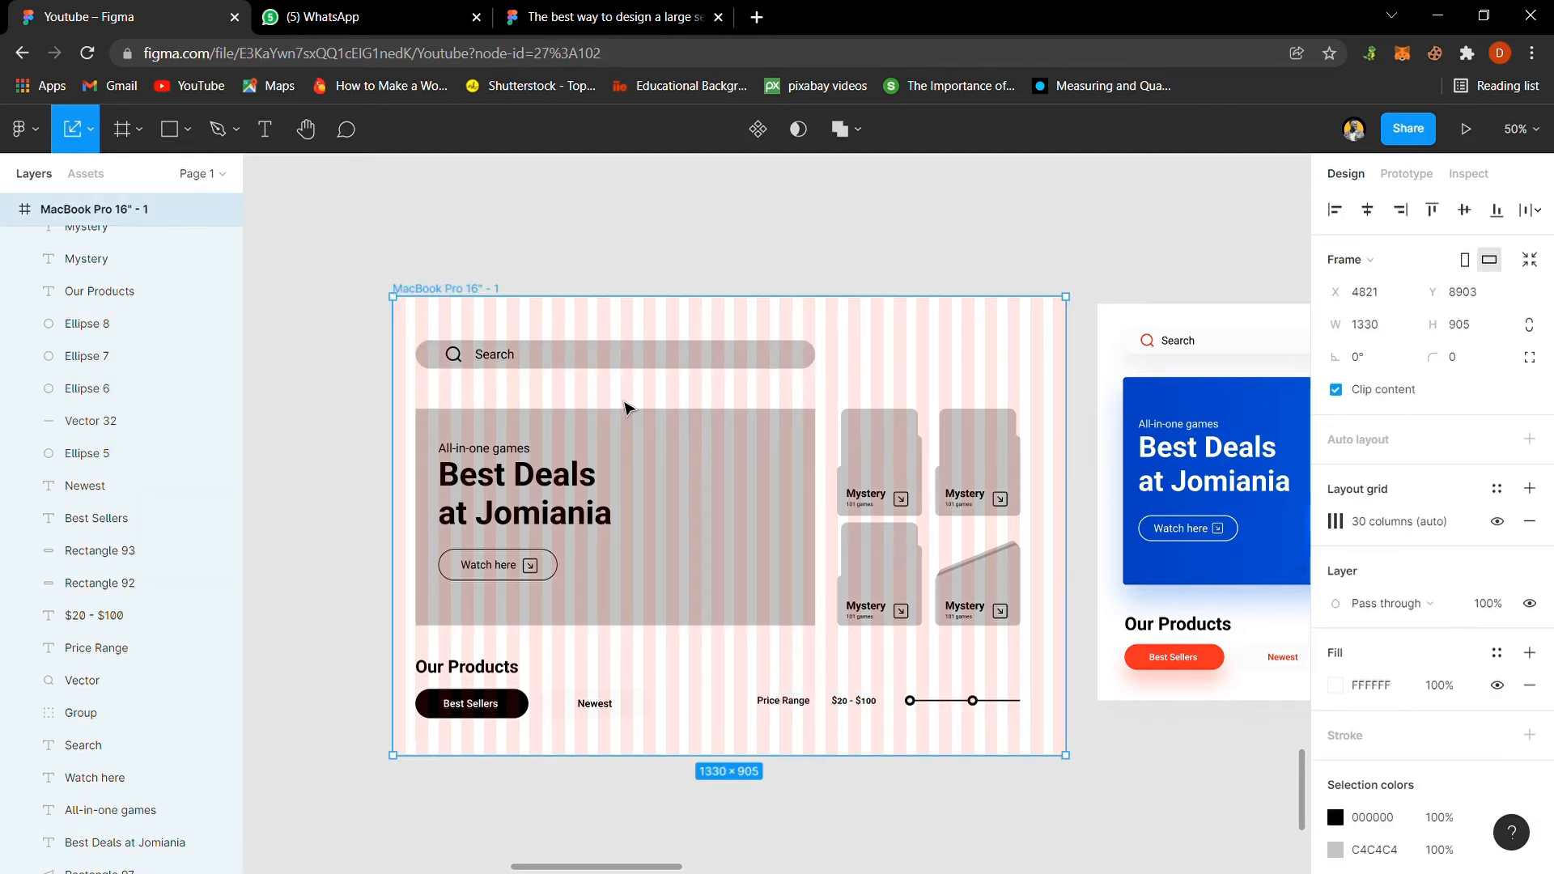
{"action": "key", "text": "minus"}
{"action": "left_click_drag", "start_coordinate": [320, 283], "coordinate": [530, 789]}
{"action": "left_click_drag", "start_coordinate": [377, 515], "coordinate": [467, 521]}
Step: Move the Search label closer to the magnifier icon, to X 154
{"action": "left_click", "coordinate": [670, 417]}
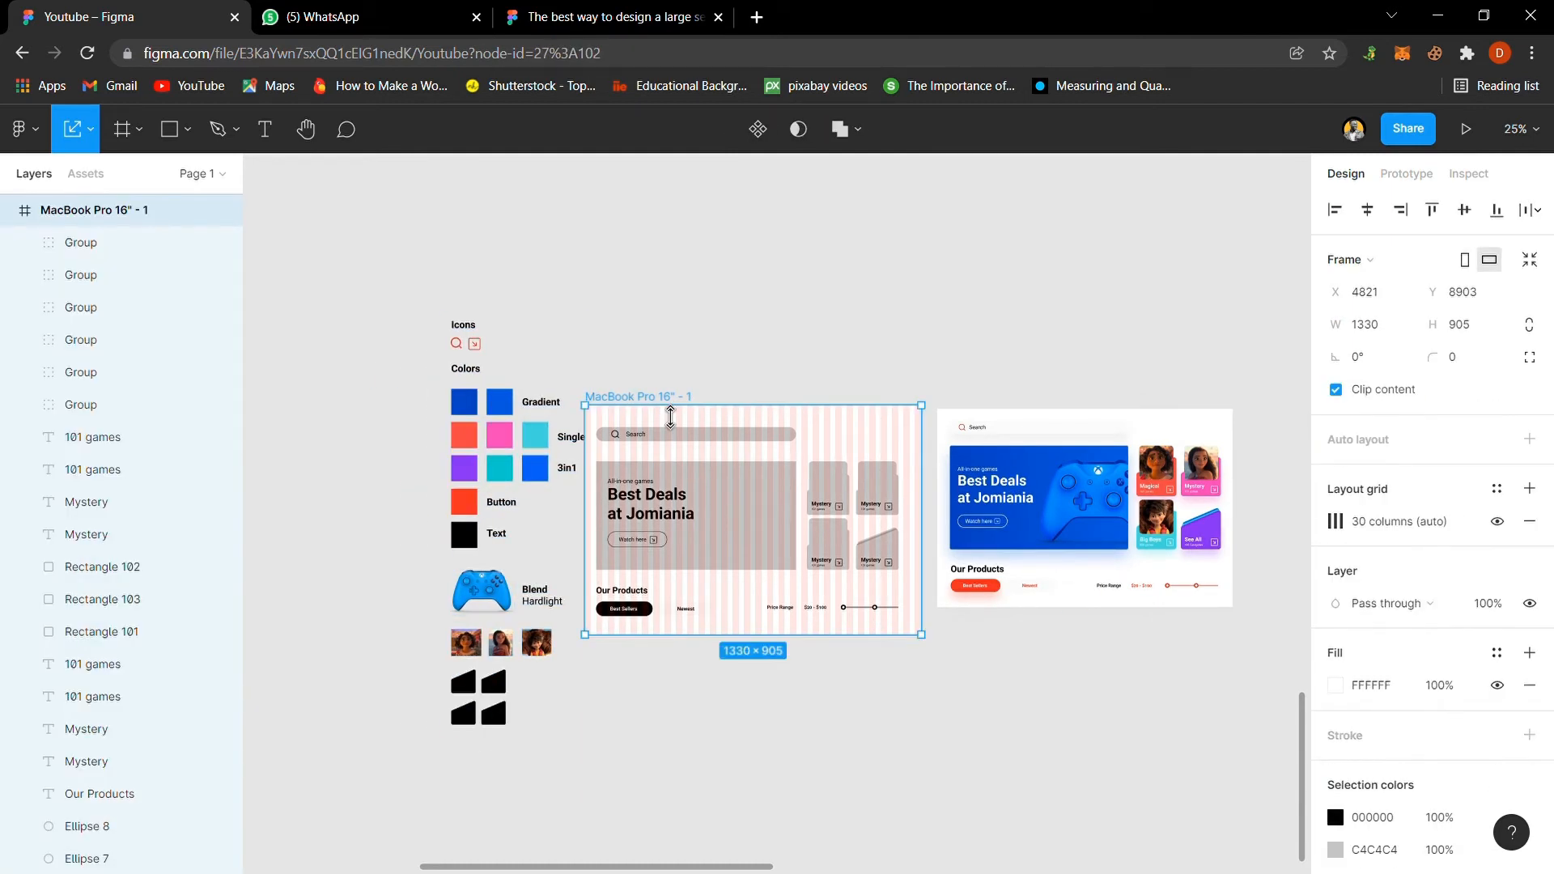
{"action": "key", "text": "shift+2"}
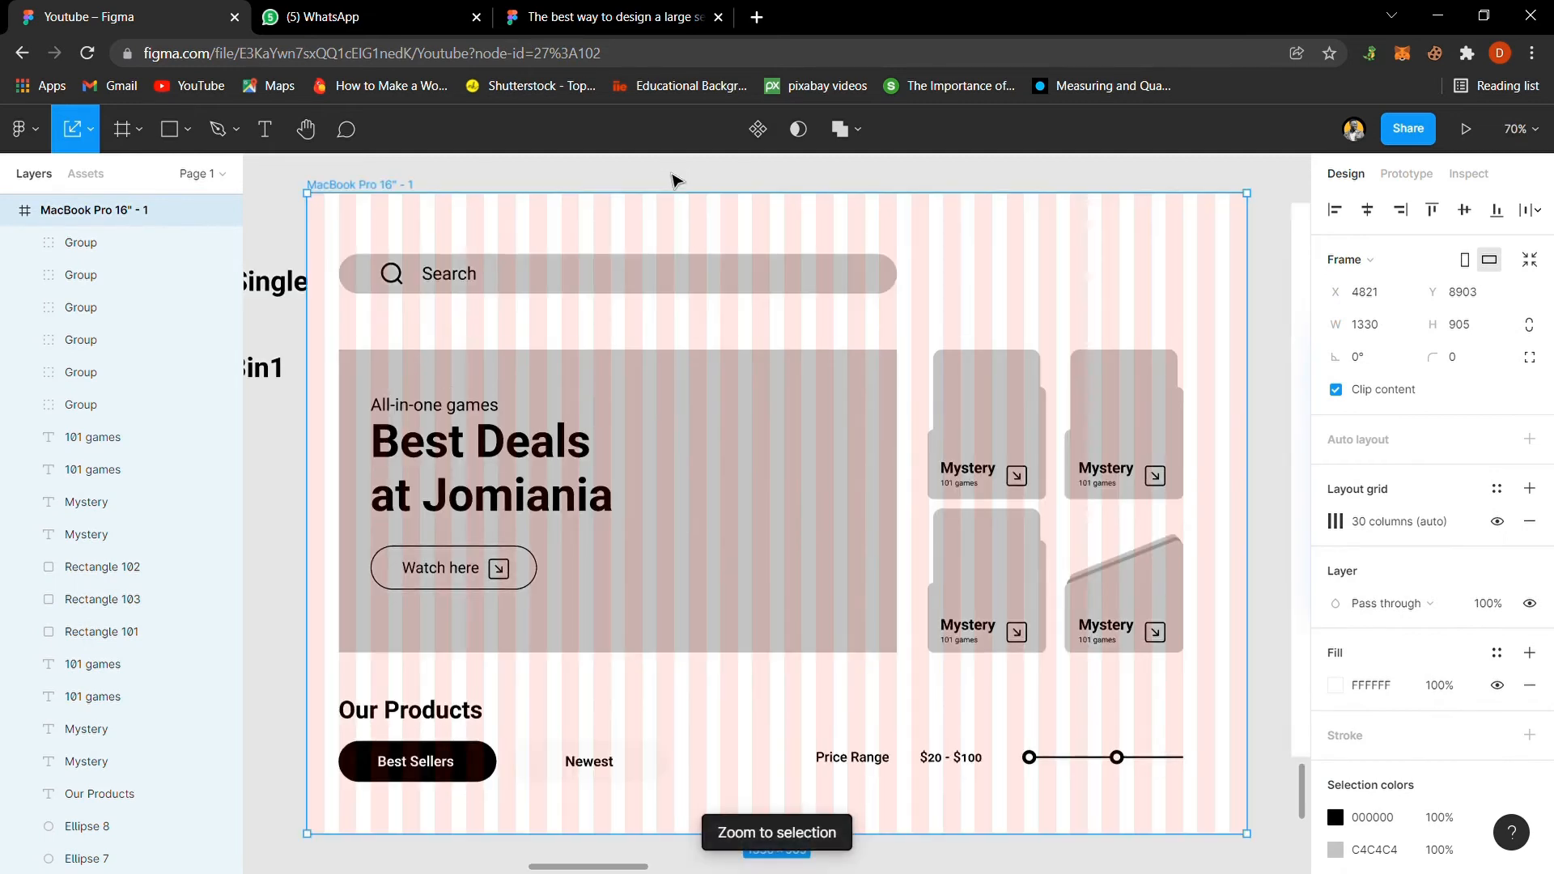
{"action": "left_click", "coordinate": [676, 180]}
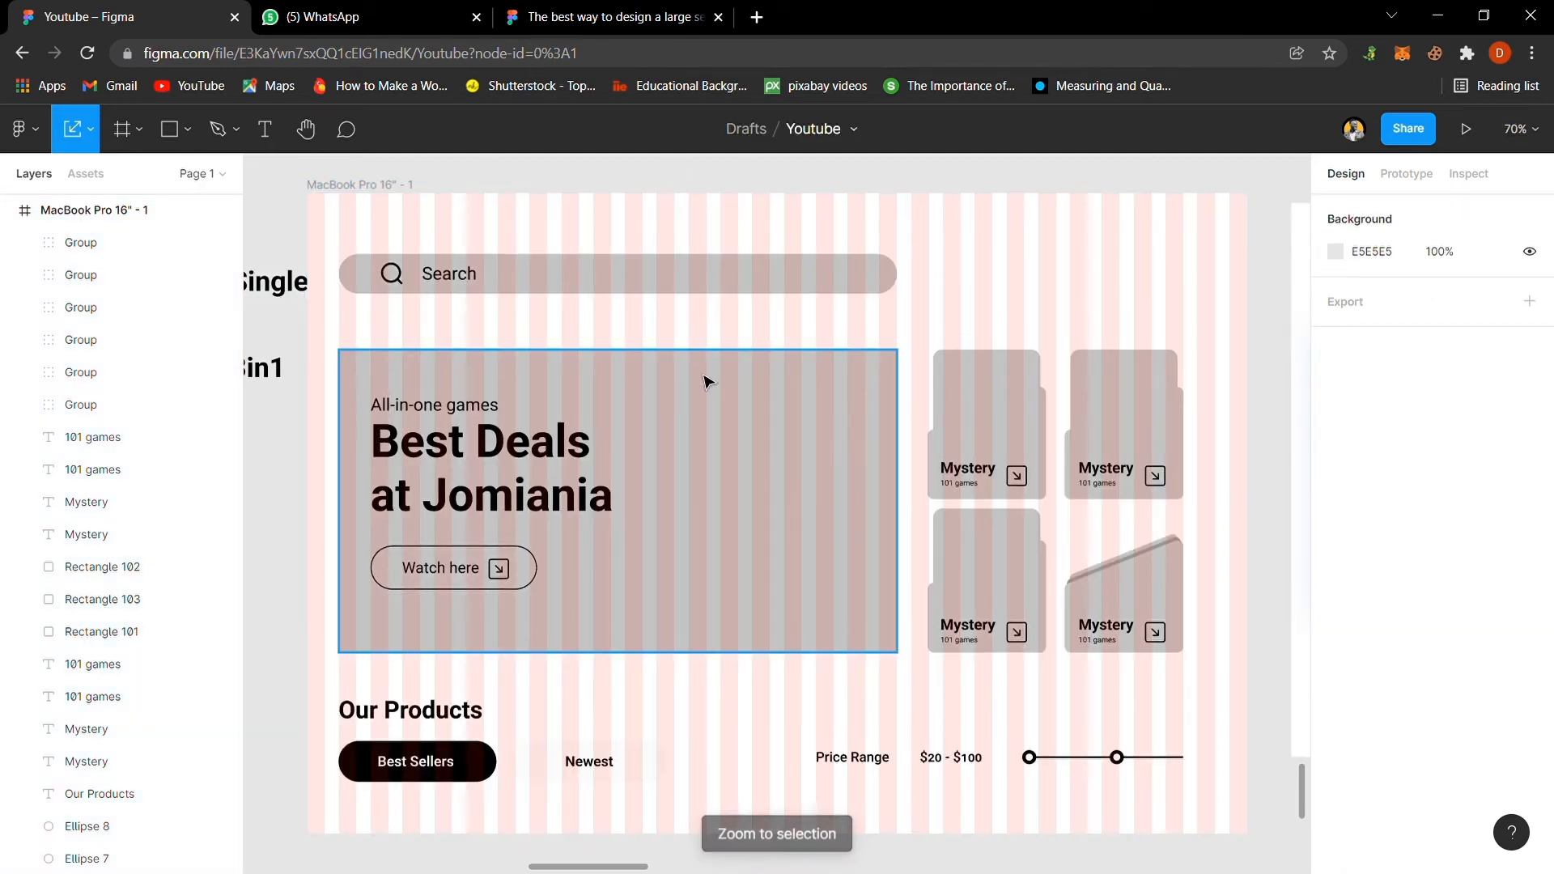
{"action": "key", "text": "shift+1"}
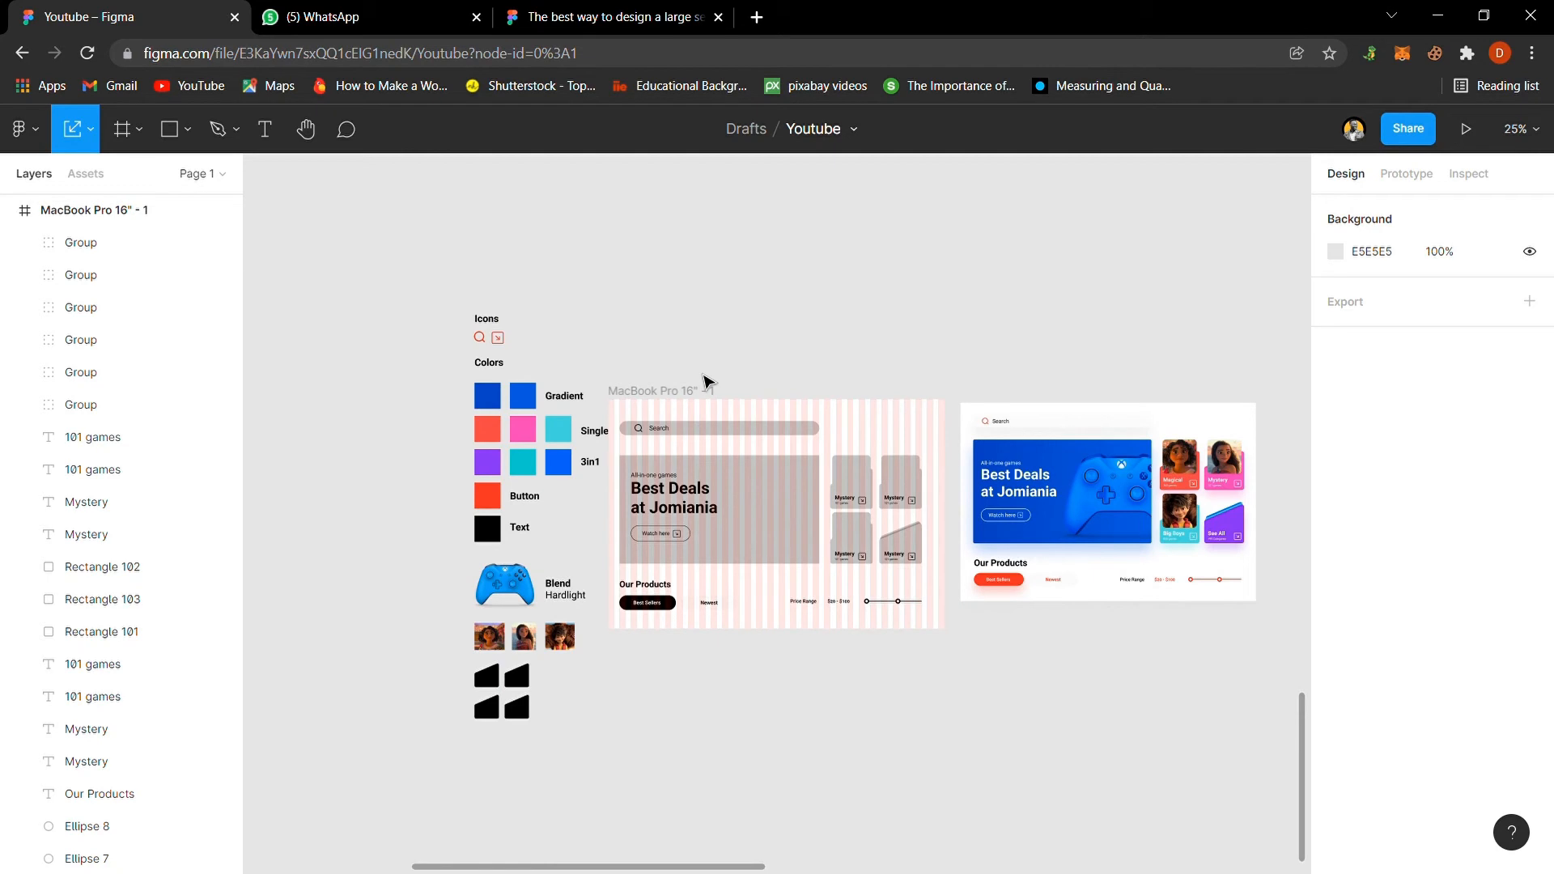
{"action": "key", "text": "ctrl+plus"}
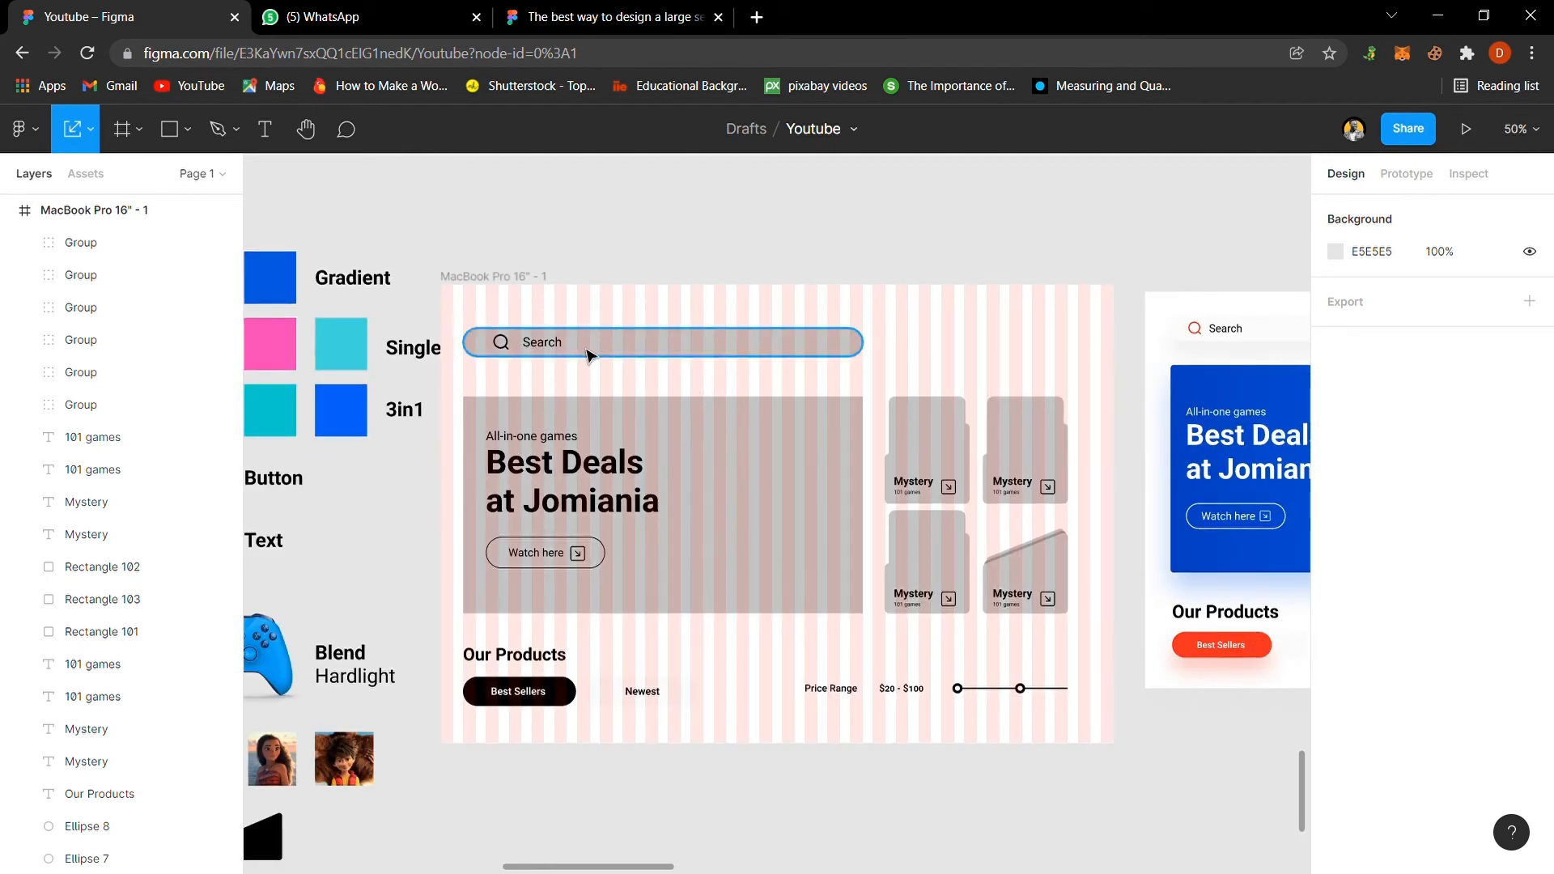
{"action": "left_click", "coordinate": [547, 347]}
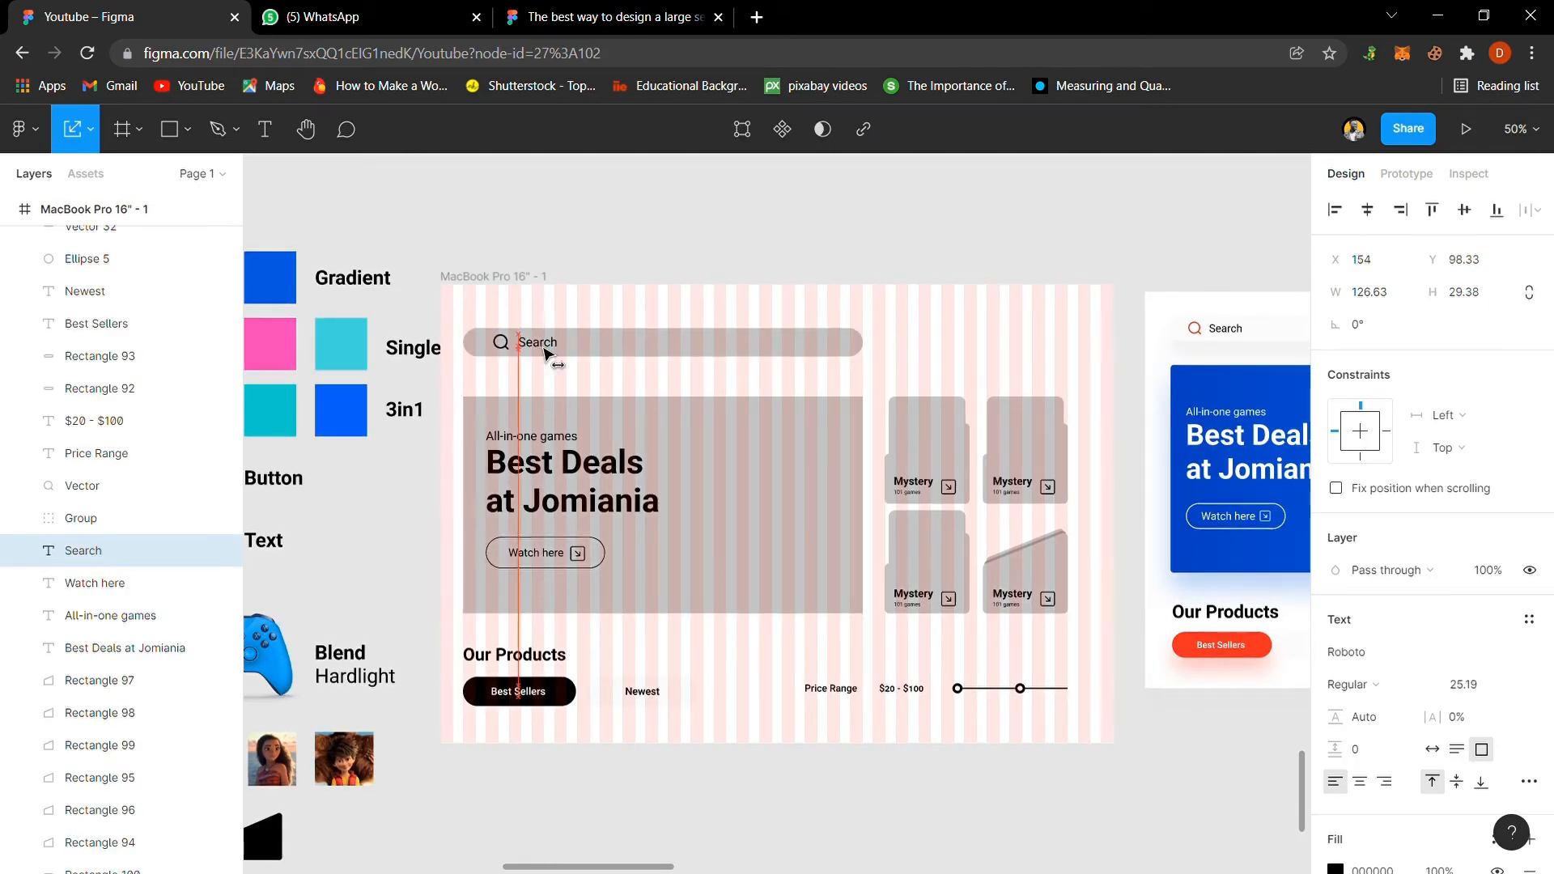
{"action": "left_click", "coordinate": [599, 266]}
Step: Fill the search bar's rounded rectangle with white FFFFFF sampled from the frame background
{"action": "scroll", "coordinate": [744, 512], "scroll_direction": "down", "scroll_amount": 2}
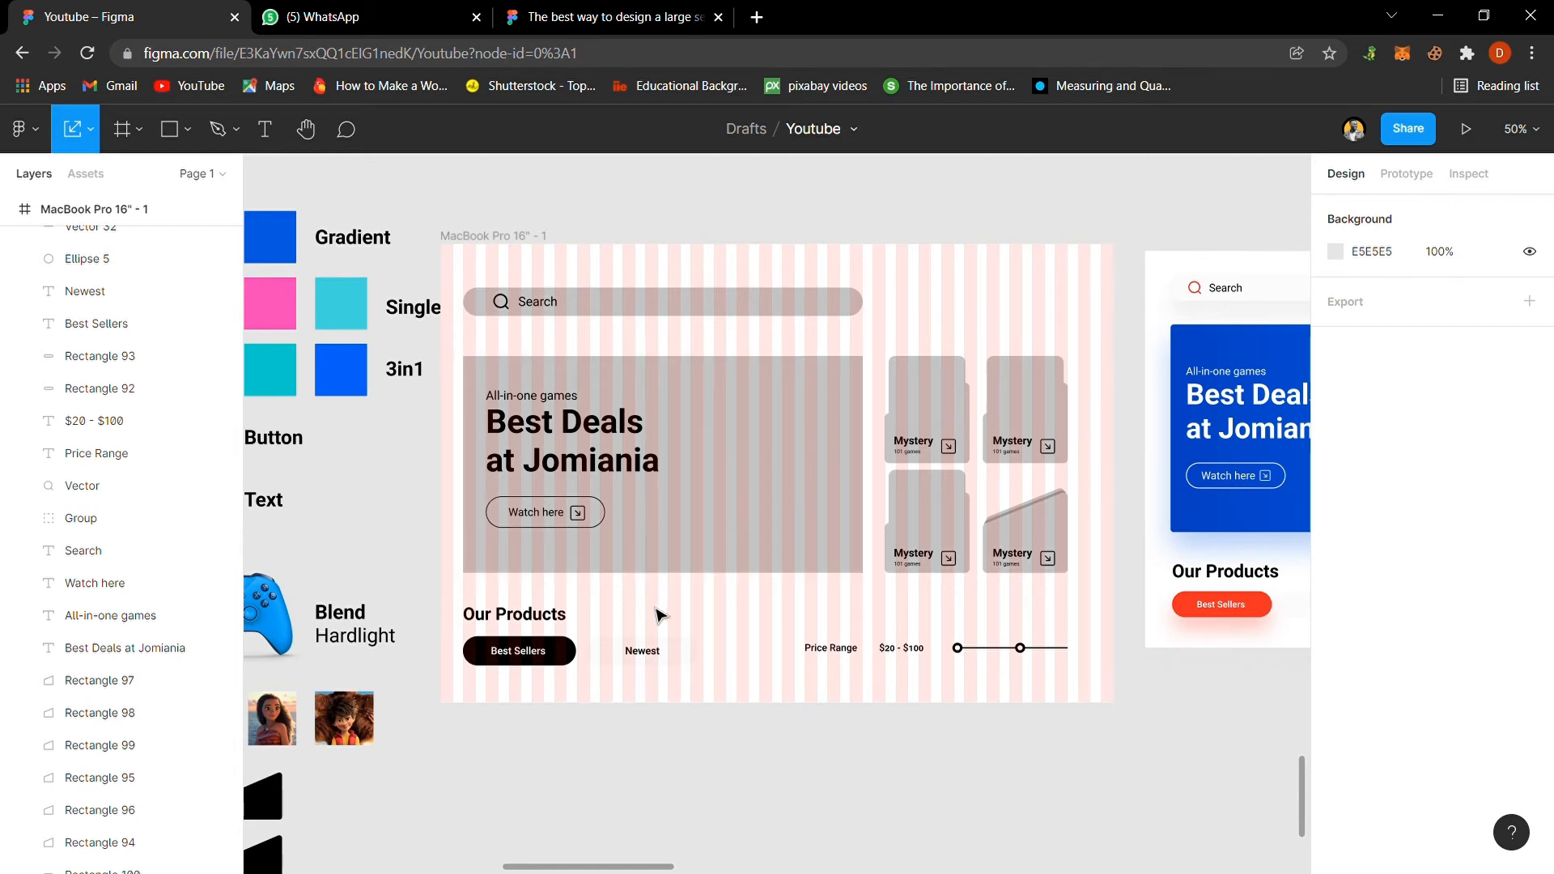
{"action": "left_click", "coordinate": [774, 318]}
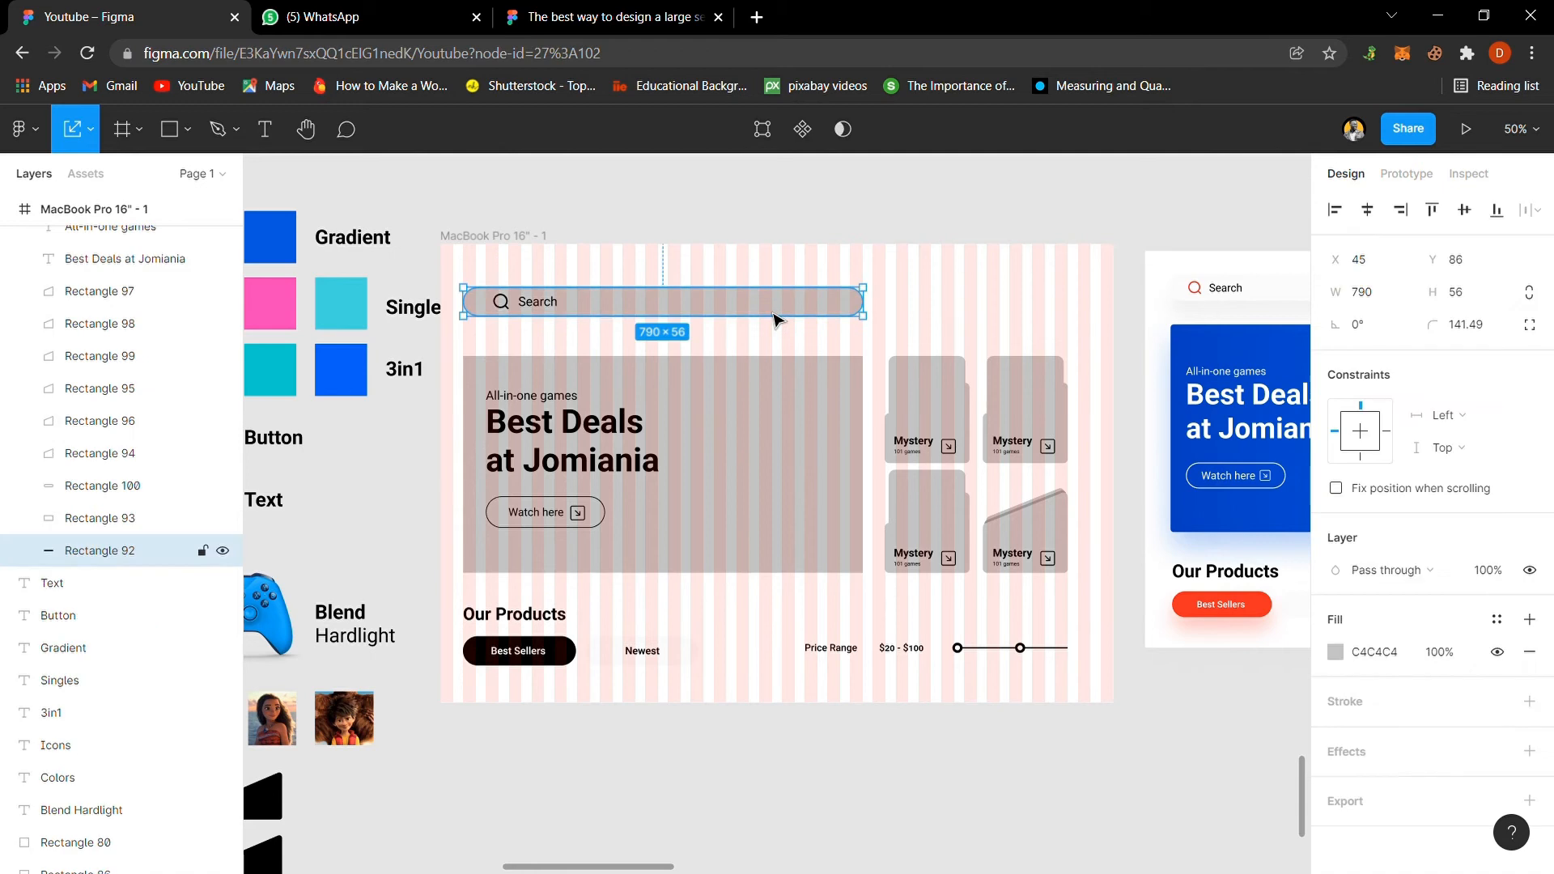
{"action": "key", "text": "i"}
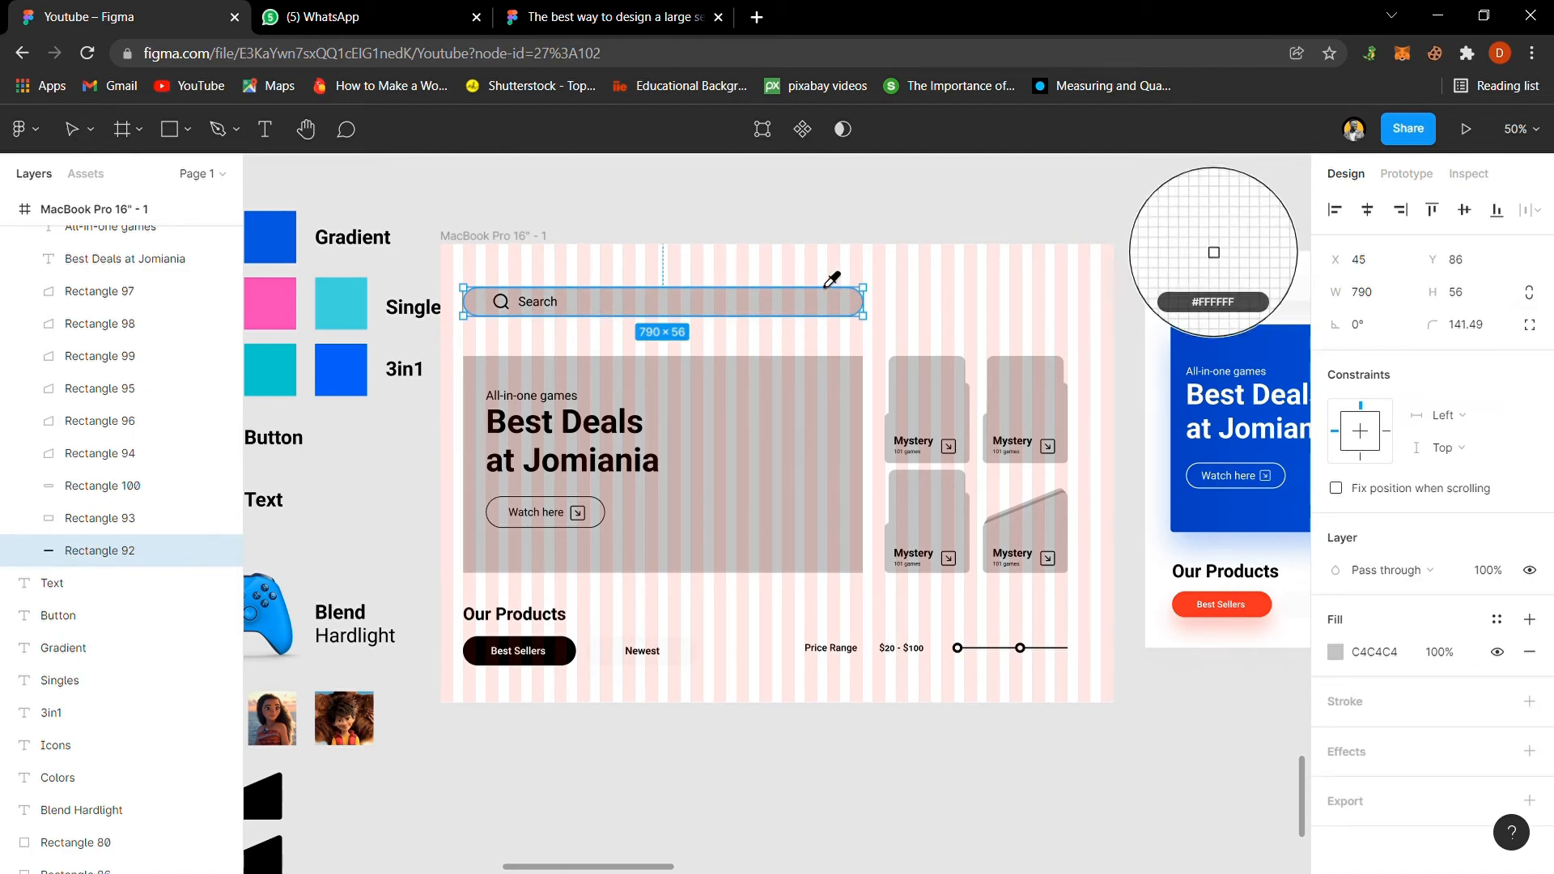
{"action": "left_click", "coordinate": [826, 285]}
{"action": "left_click", "coordinate": [711, 217]}
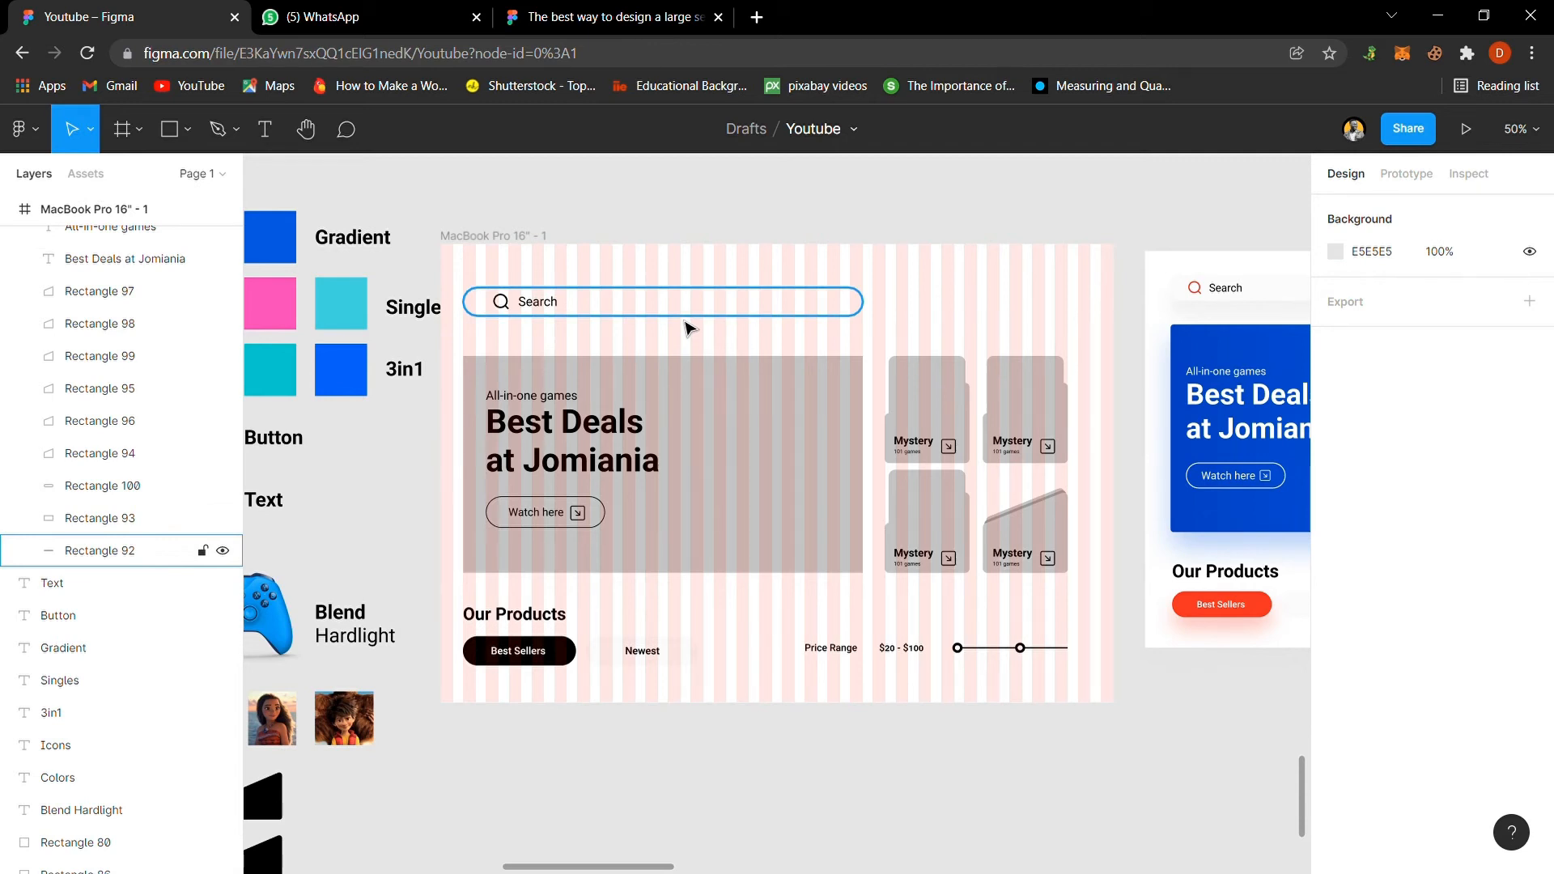
Step: Fill the upper-left Mystery card with the red FF4242 swatch and the upper-right card with the pink FC3EB9 swatch
{"action": "left_click", "coordinate": [719, 489]}
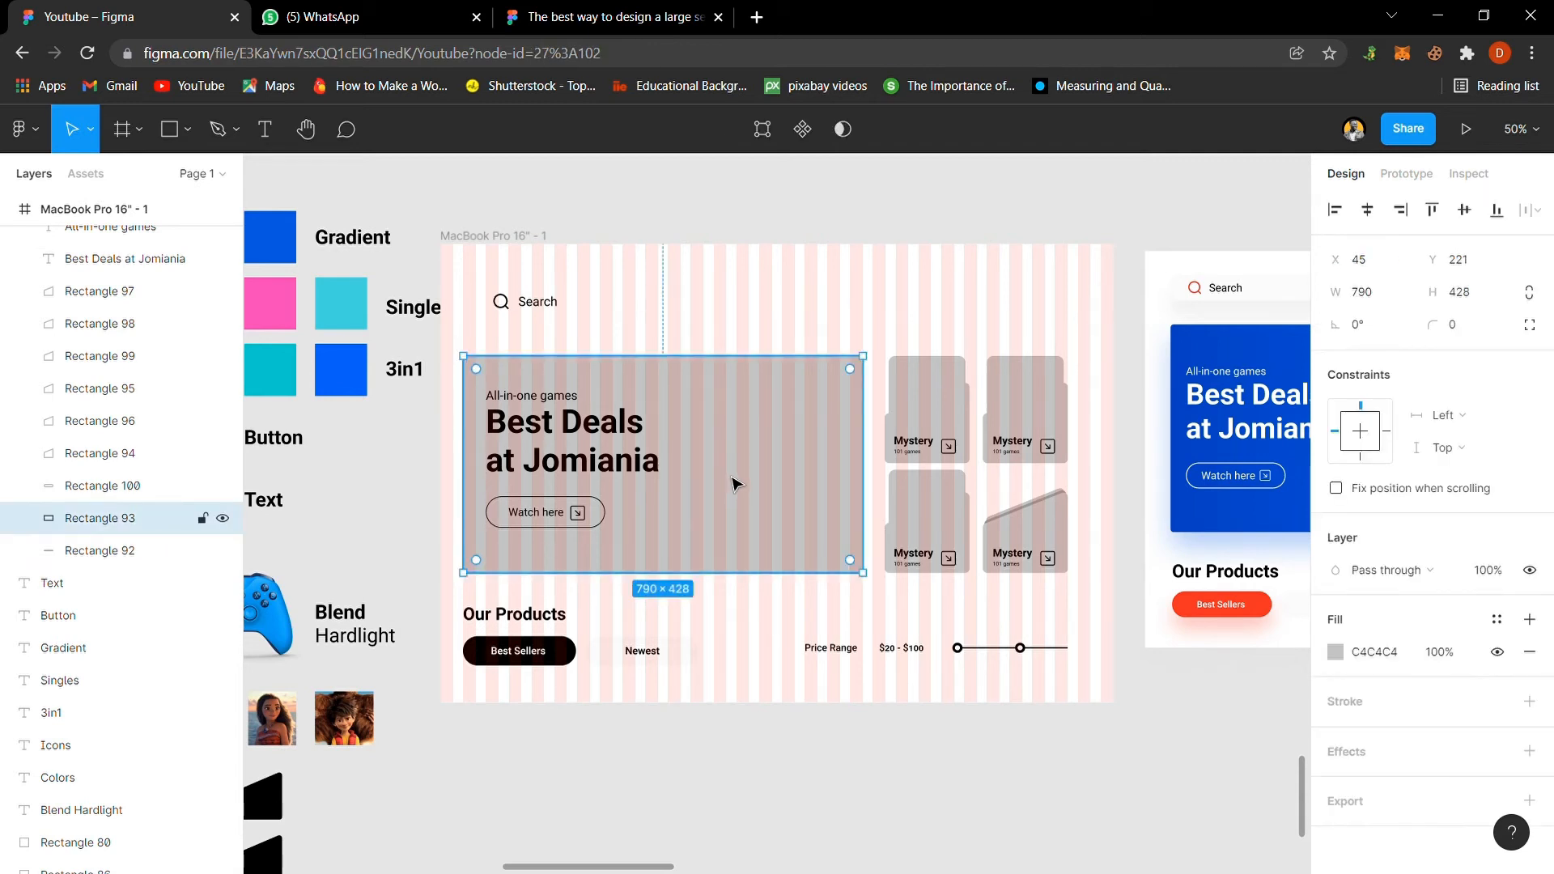
{"action": "left_click", "coordinate": [969, 467]}
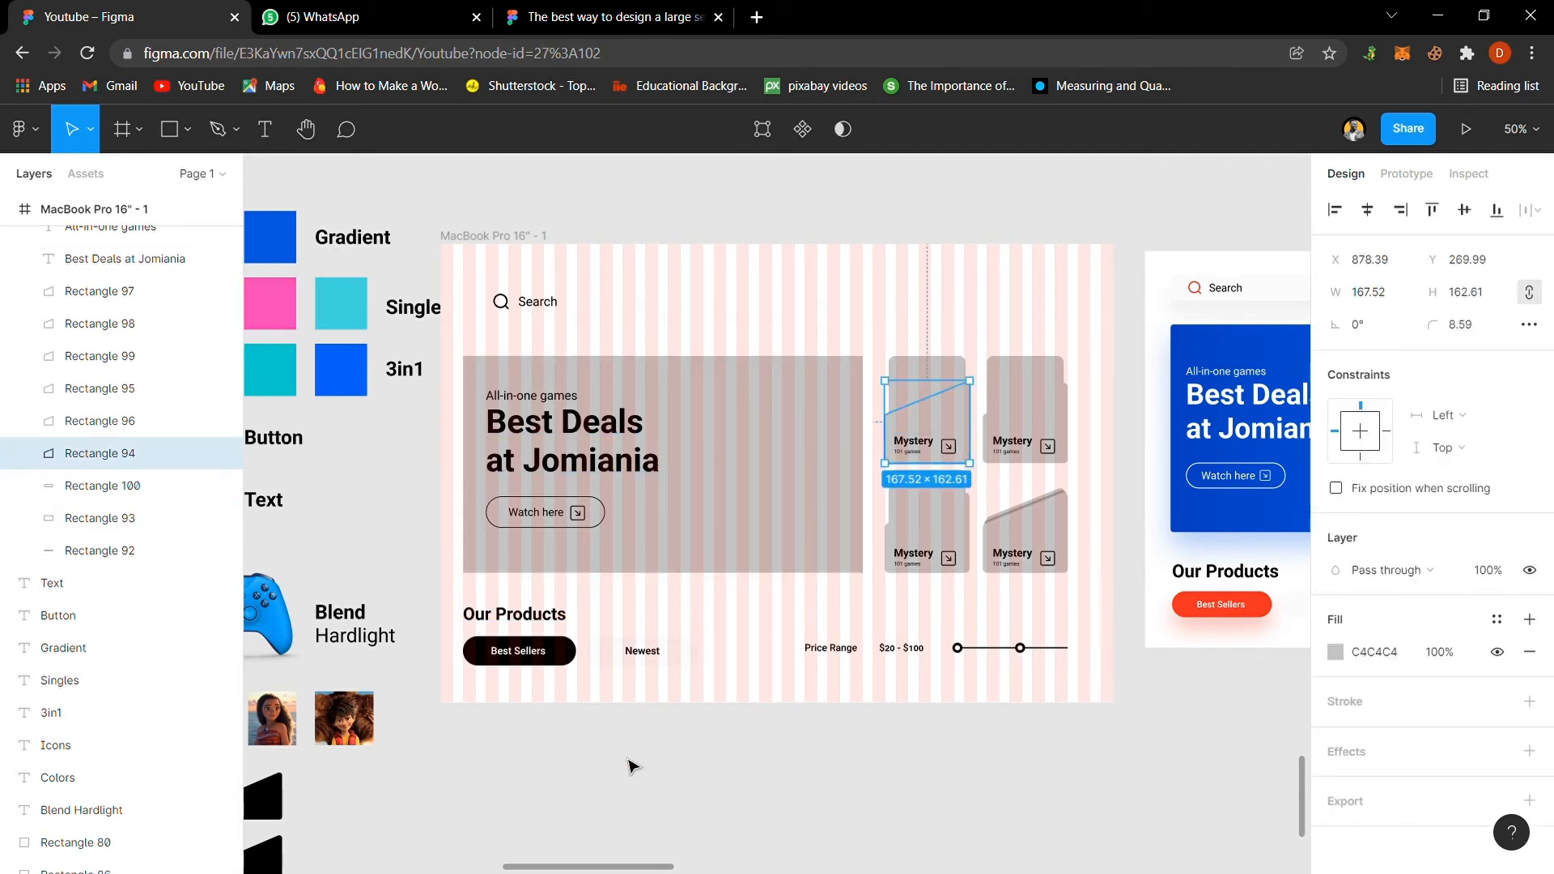
{"action": "left_click_drag", "start_coordinate": [645, 870], "coordinate": [619, 870]}
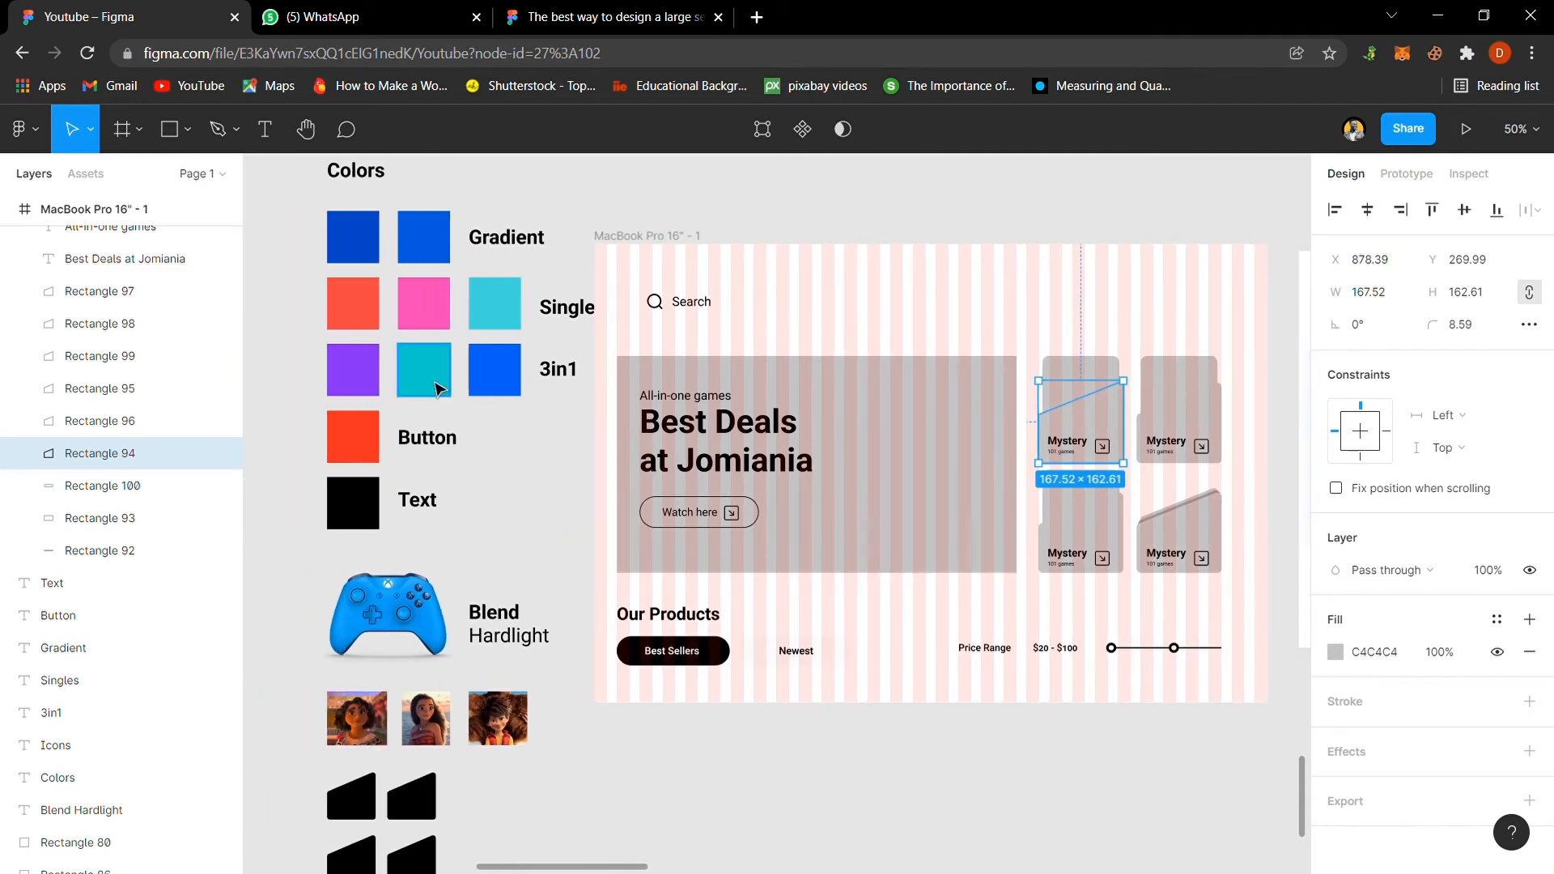
{"action": "key", "text": "i"}
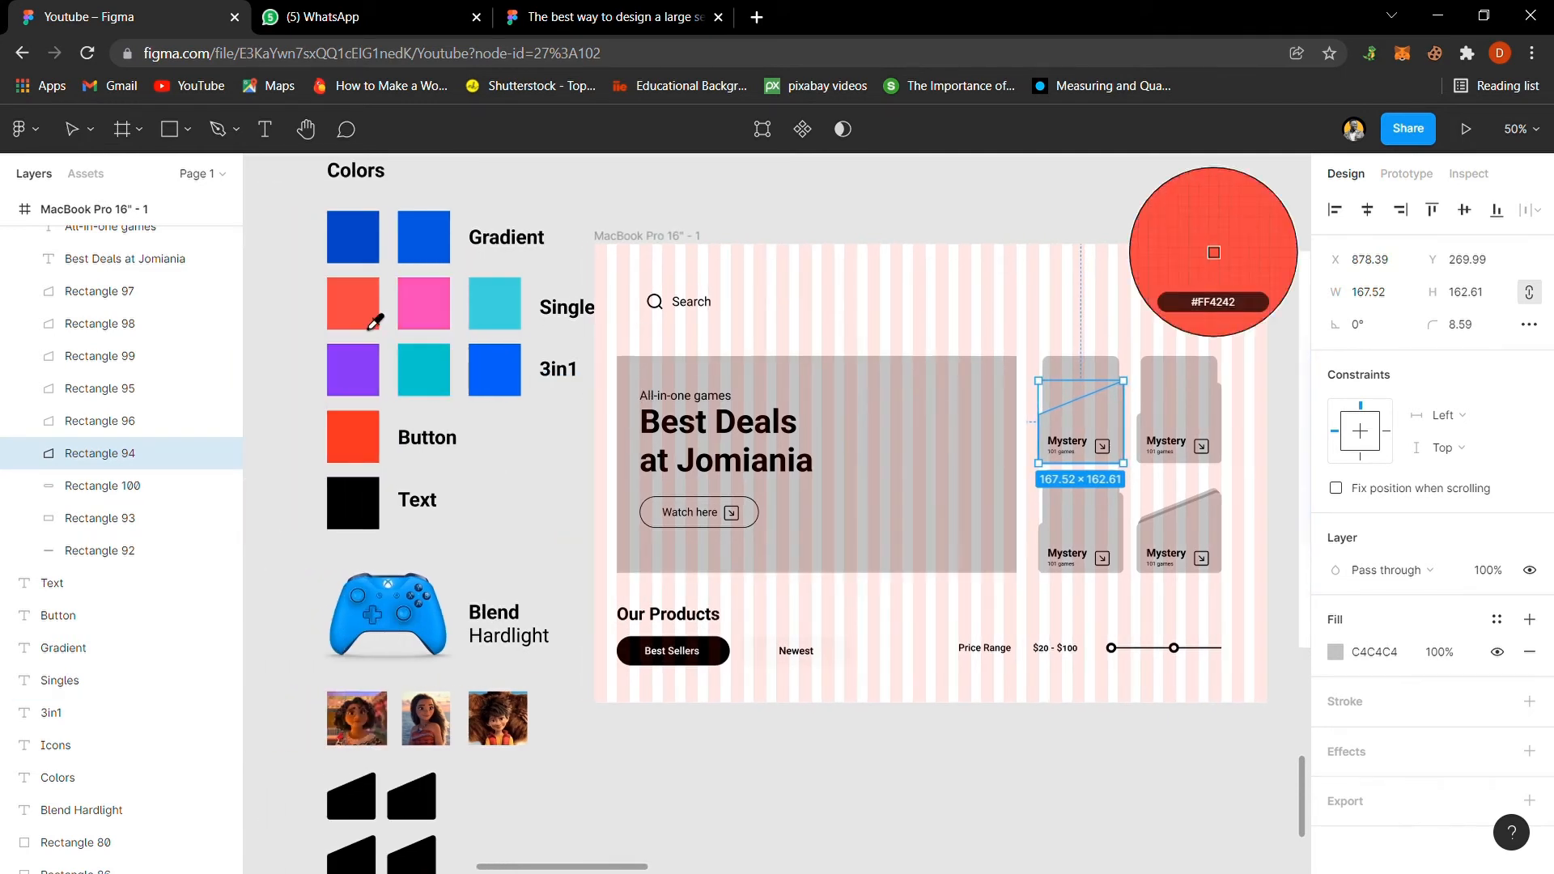
{"action": "left_click", "coordinate": [364, 322]}
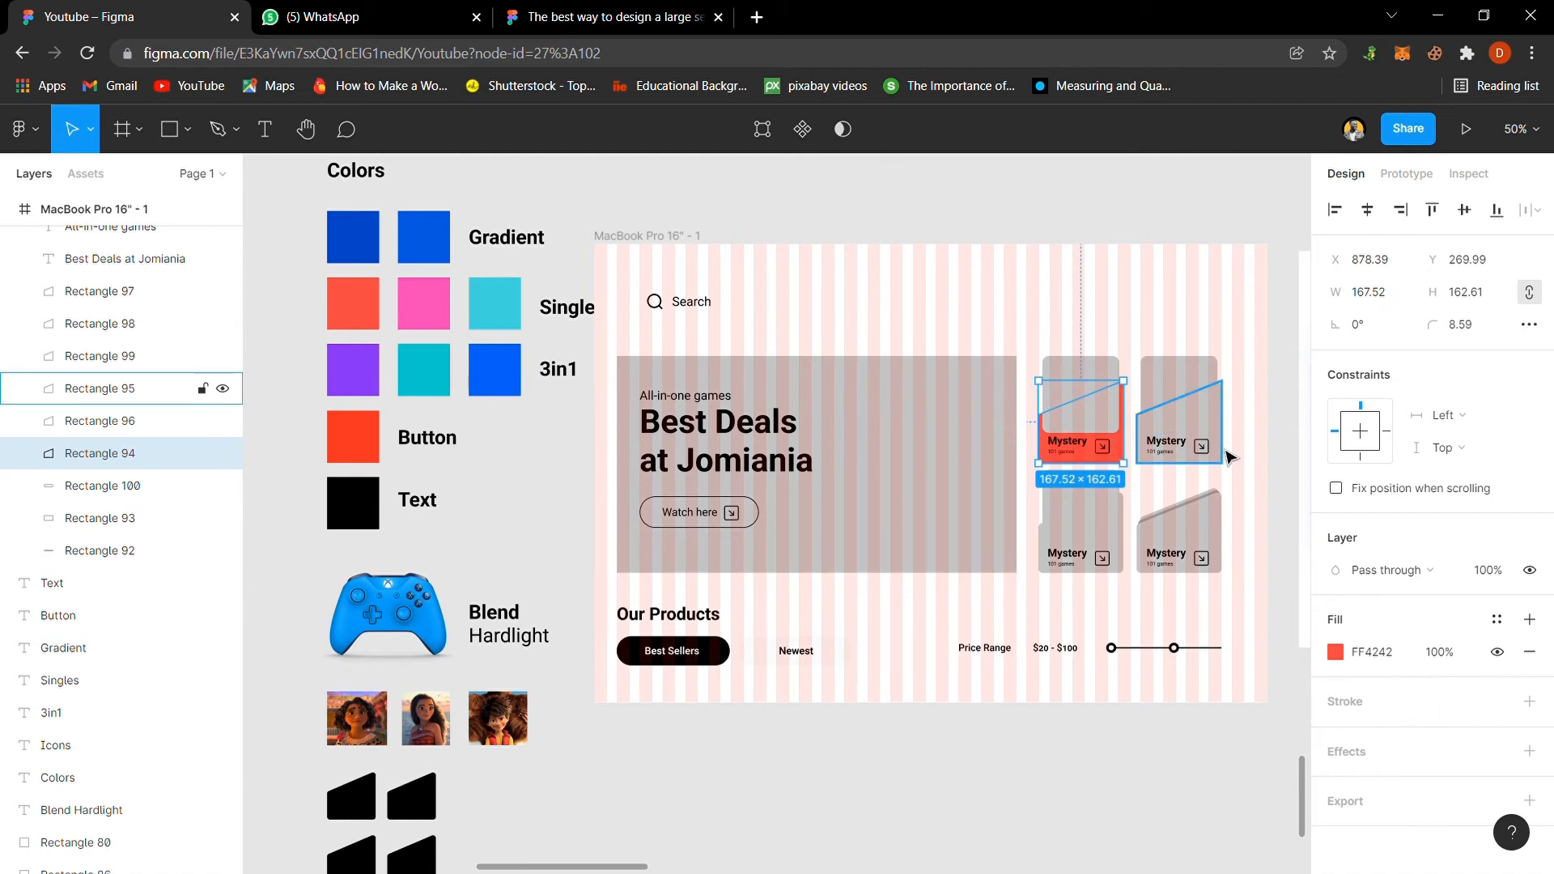
{"action": "left_click", "coordinate": [1168, 442]}
{"action": "key", "text": "i"}
{"action": "left_click", "coordinate": [421, 311]}
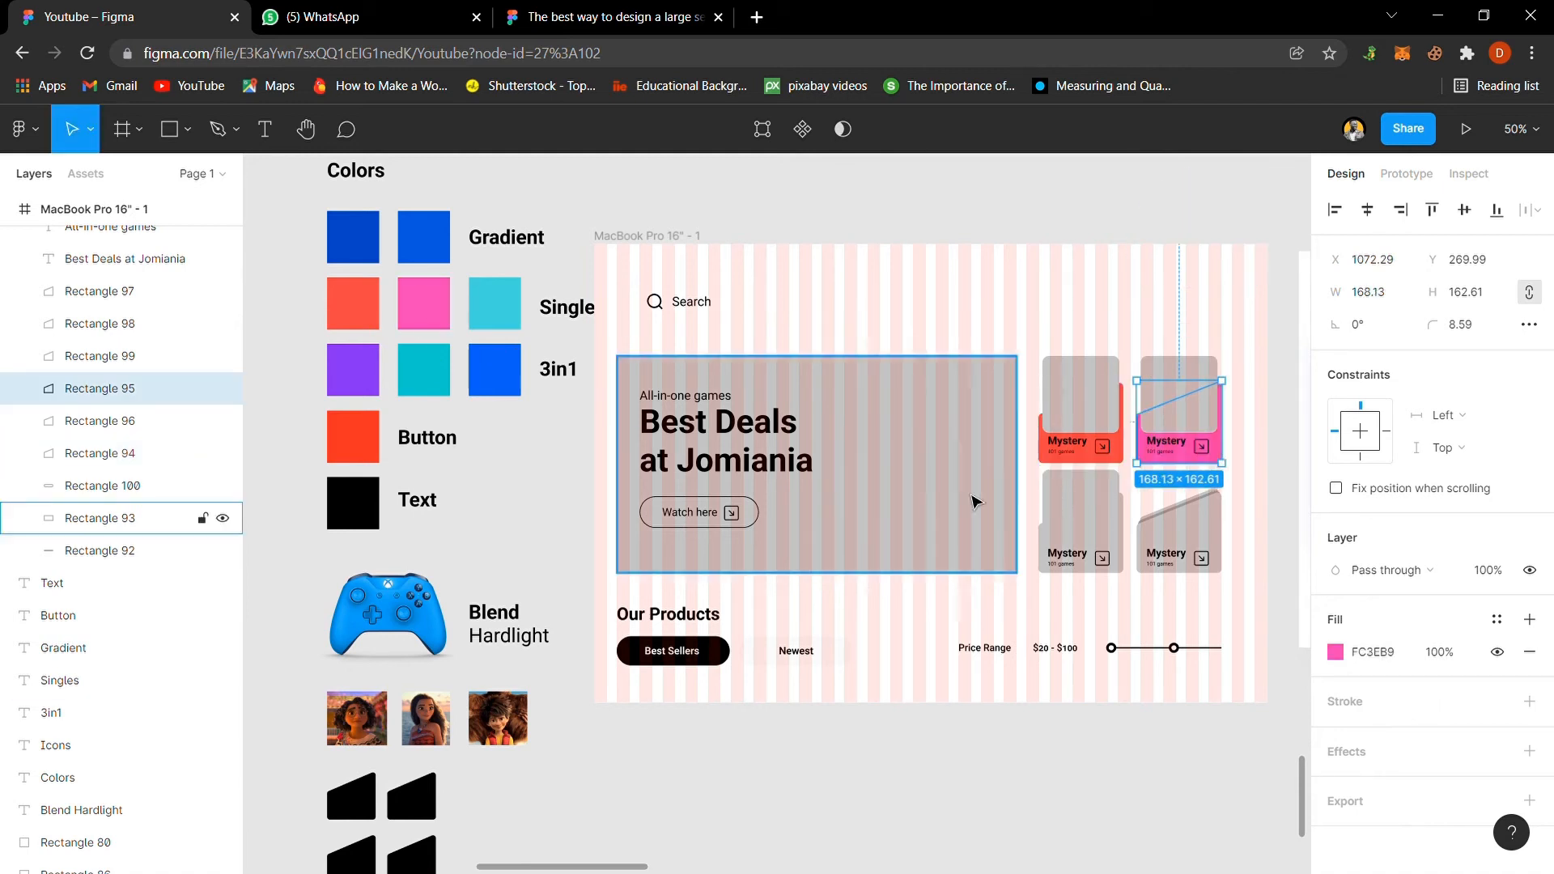
Step: Fill the lower-left Mystery card with the turquoise Single swatch and the lower-right card's front shape with the purple 882BFE swatch
{"action": "left_click", "coordinate": [1123, 527]}
{"action": "key", "text": "i"}
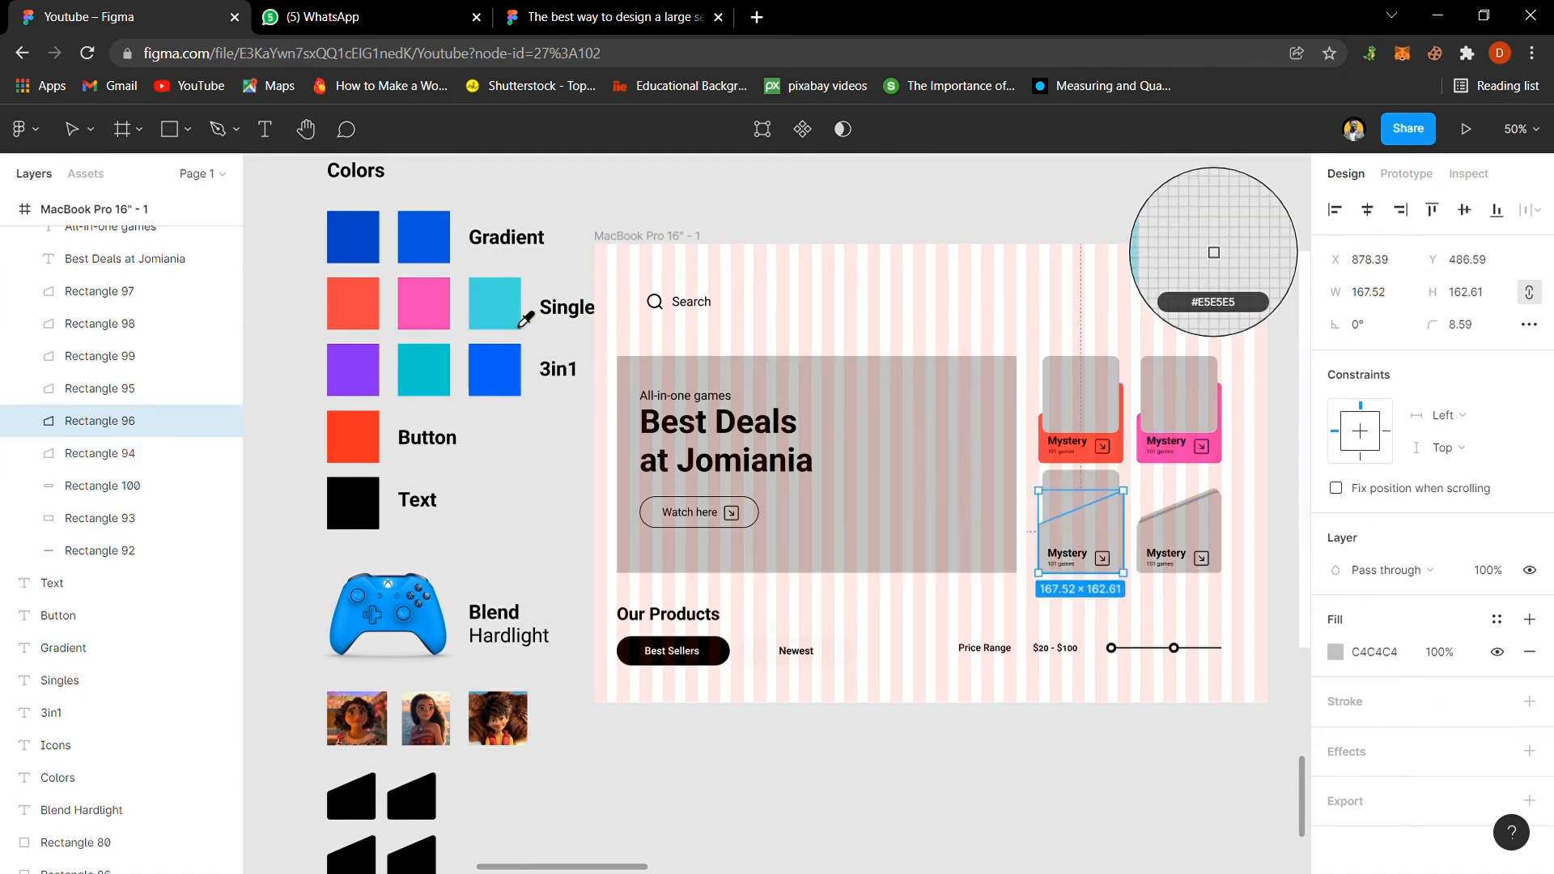
{"action": "left_click", "coordinate": [508, 311]}
{"action": "left_click", "coordinate": [1217, 565]}
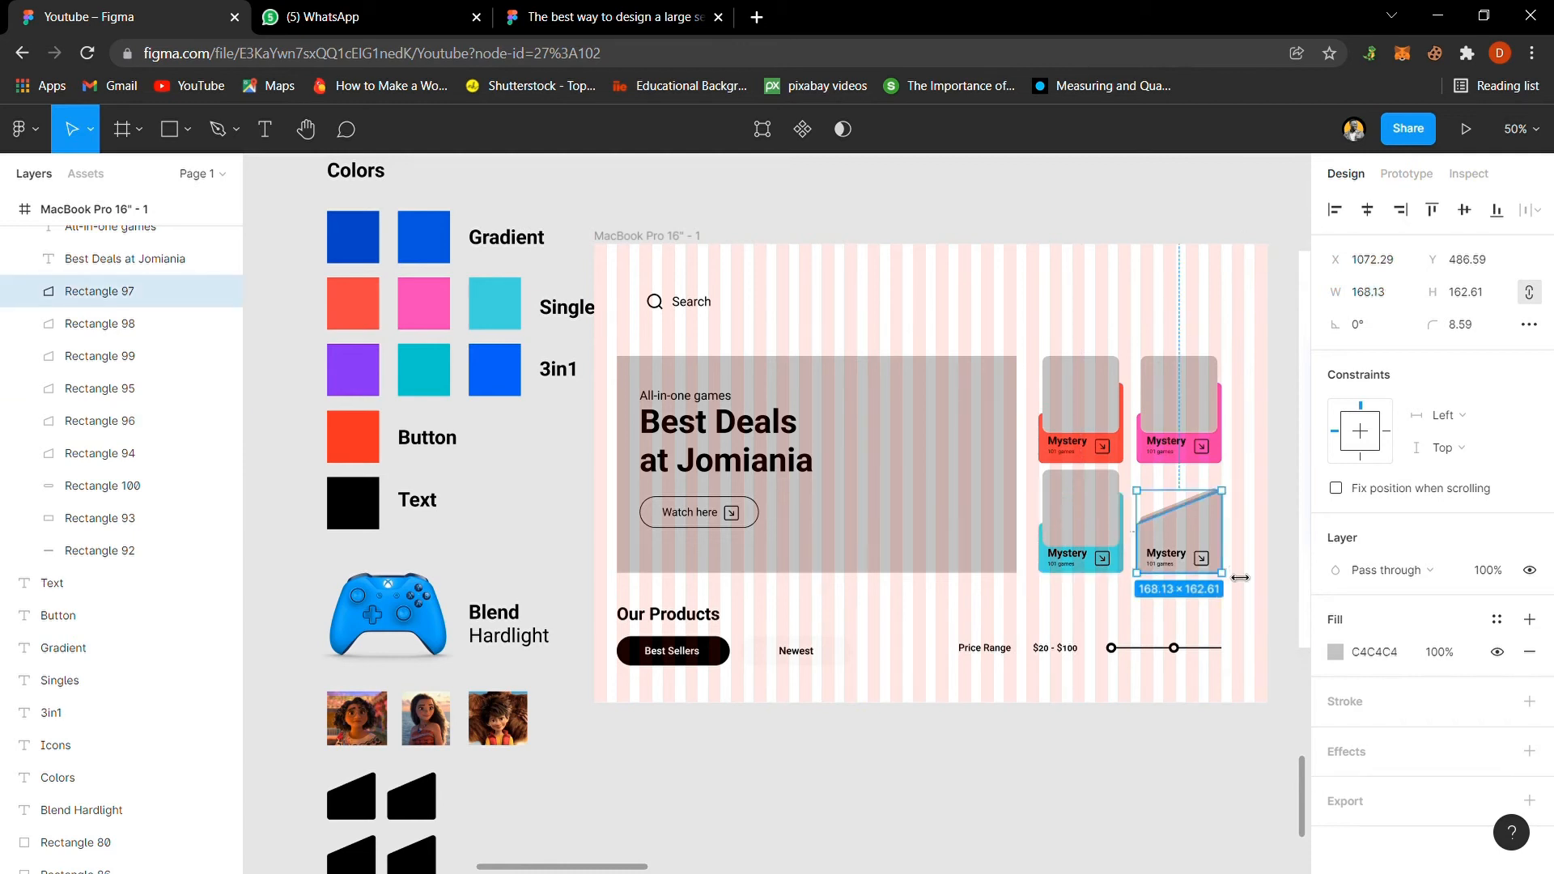
{"action": "key", "text": "i"}
{"action": "left_click", "coordinate": [360, 378]}
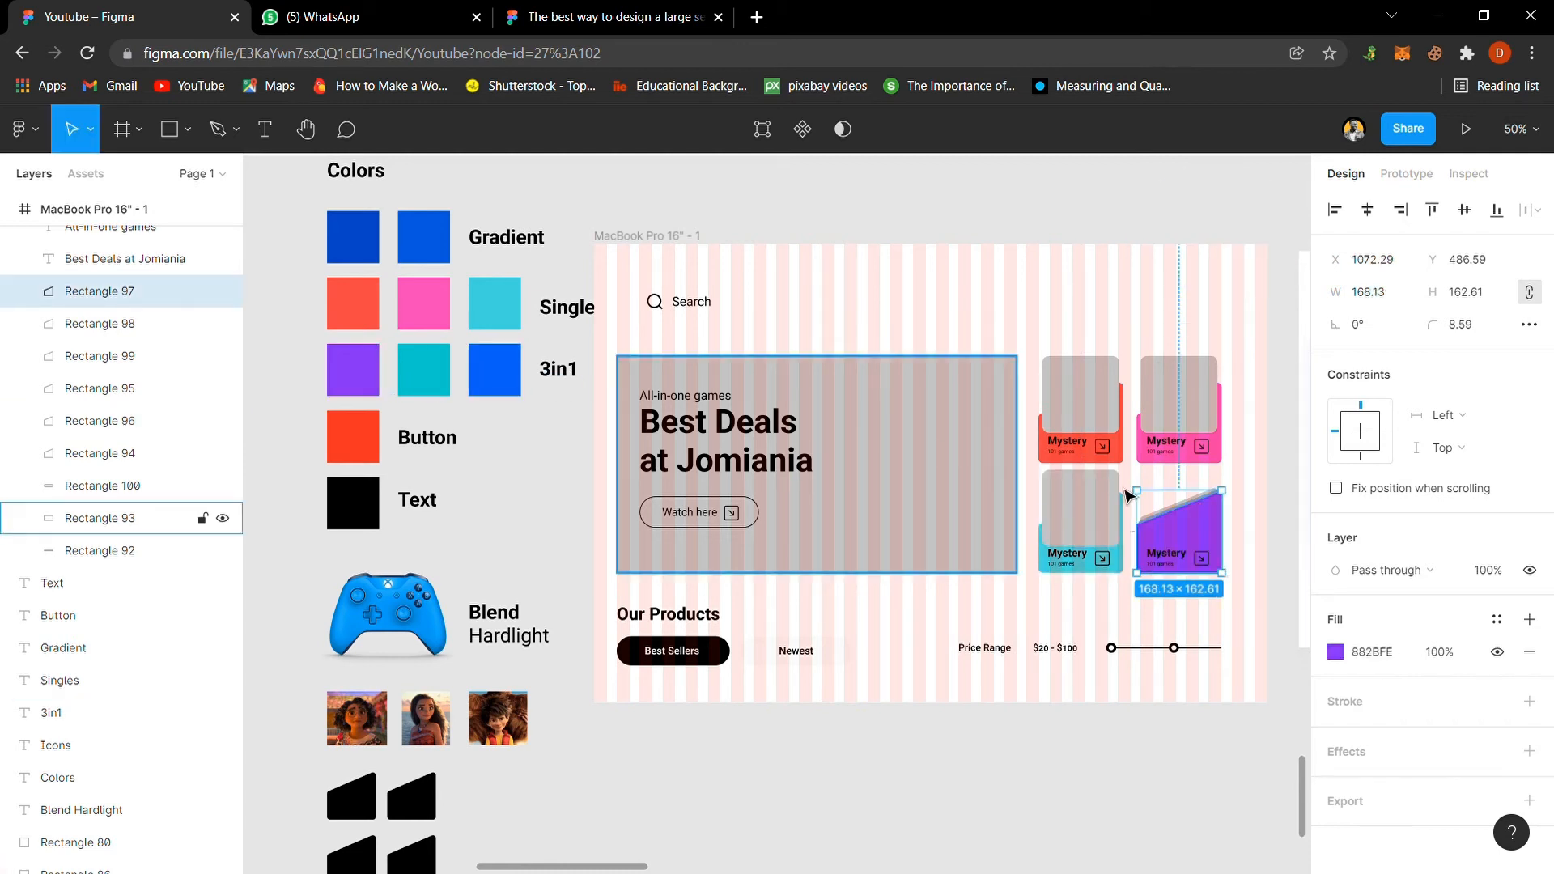
Step: Color the two layered shapes behind the purple Mystery card with the 3in1 swatches: teal for the middle one, blue 0261FE for the other
{"action": "left_click", "coordinate": [1196, 511]}
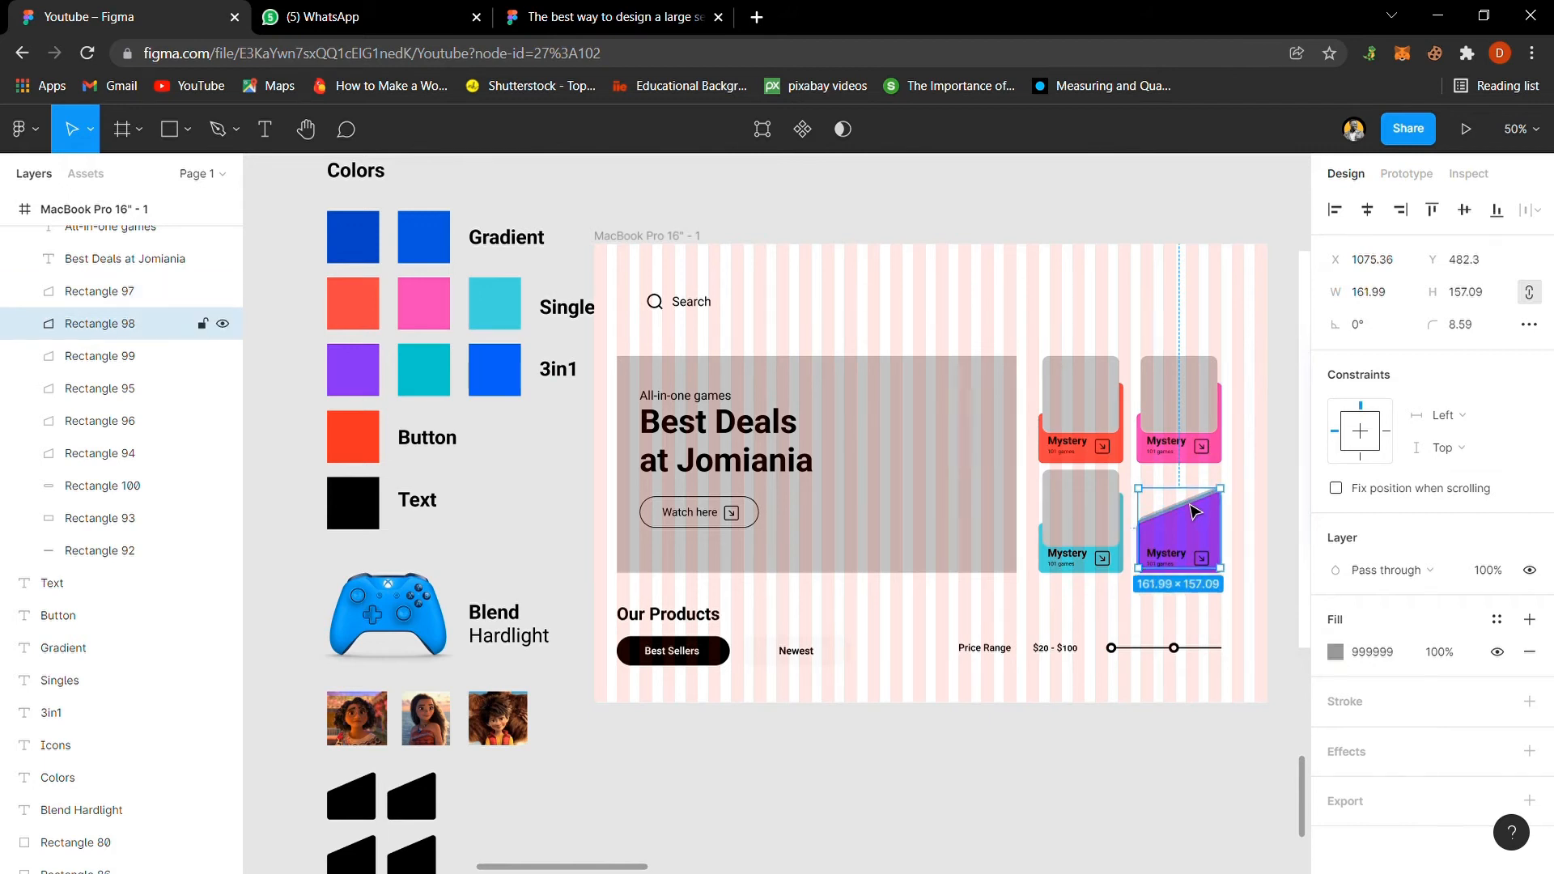
{"action": "key", "text": "i"}
{"action": "left_click", "coordinate": [441, 374]}
{"action": "left_click", "coordinate": [1185, 511]}
{"action": "key", "text": "i"}
{"action": "left_click", "coordinate": [500, 374]}
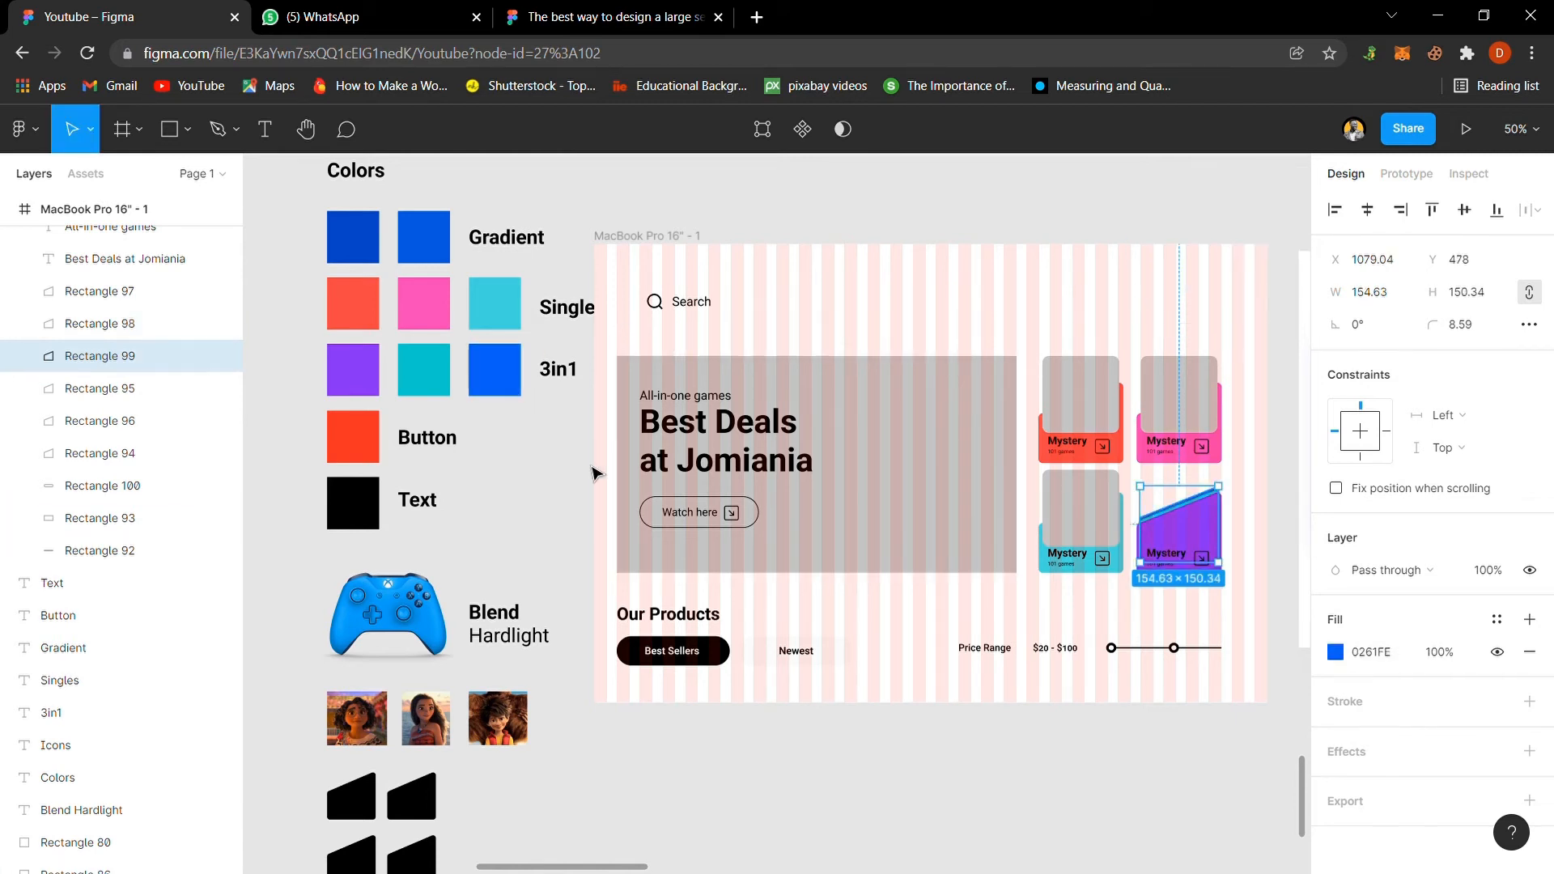
{"action": "left_click", "coordinate": [556, 485]}
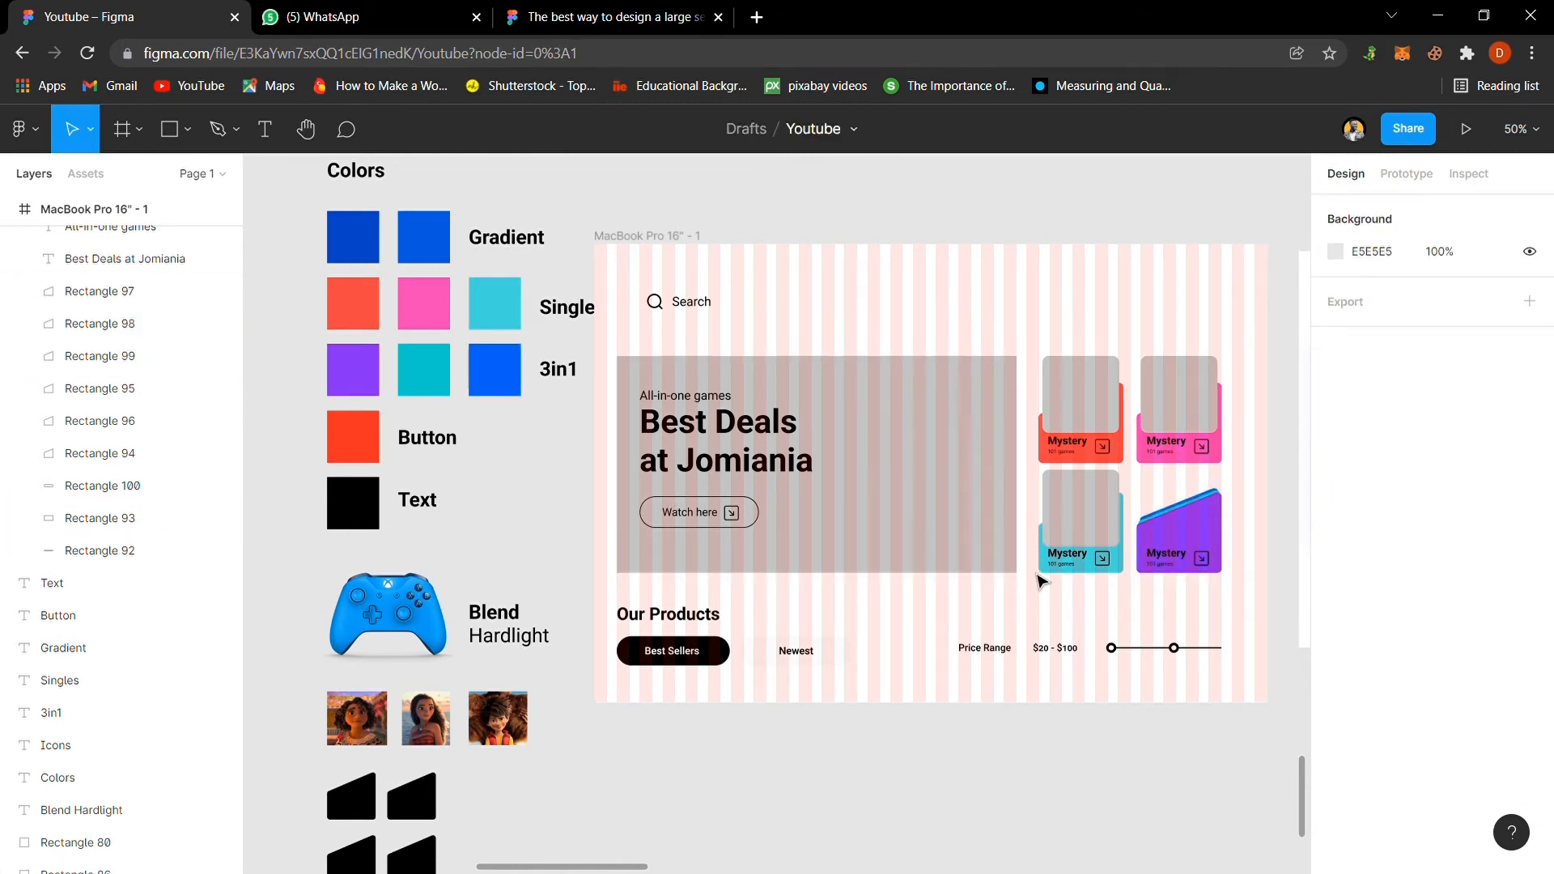
Step: Hide the 30-column layout grid of the MacBook Pro 16" frame
{"action": "left_click", "coordinate": [637, 239]}
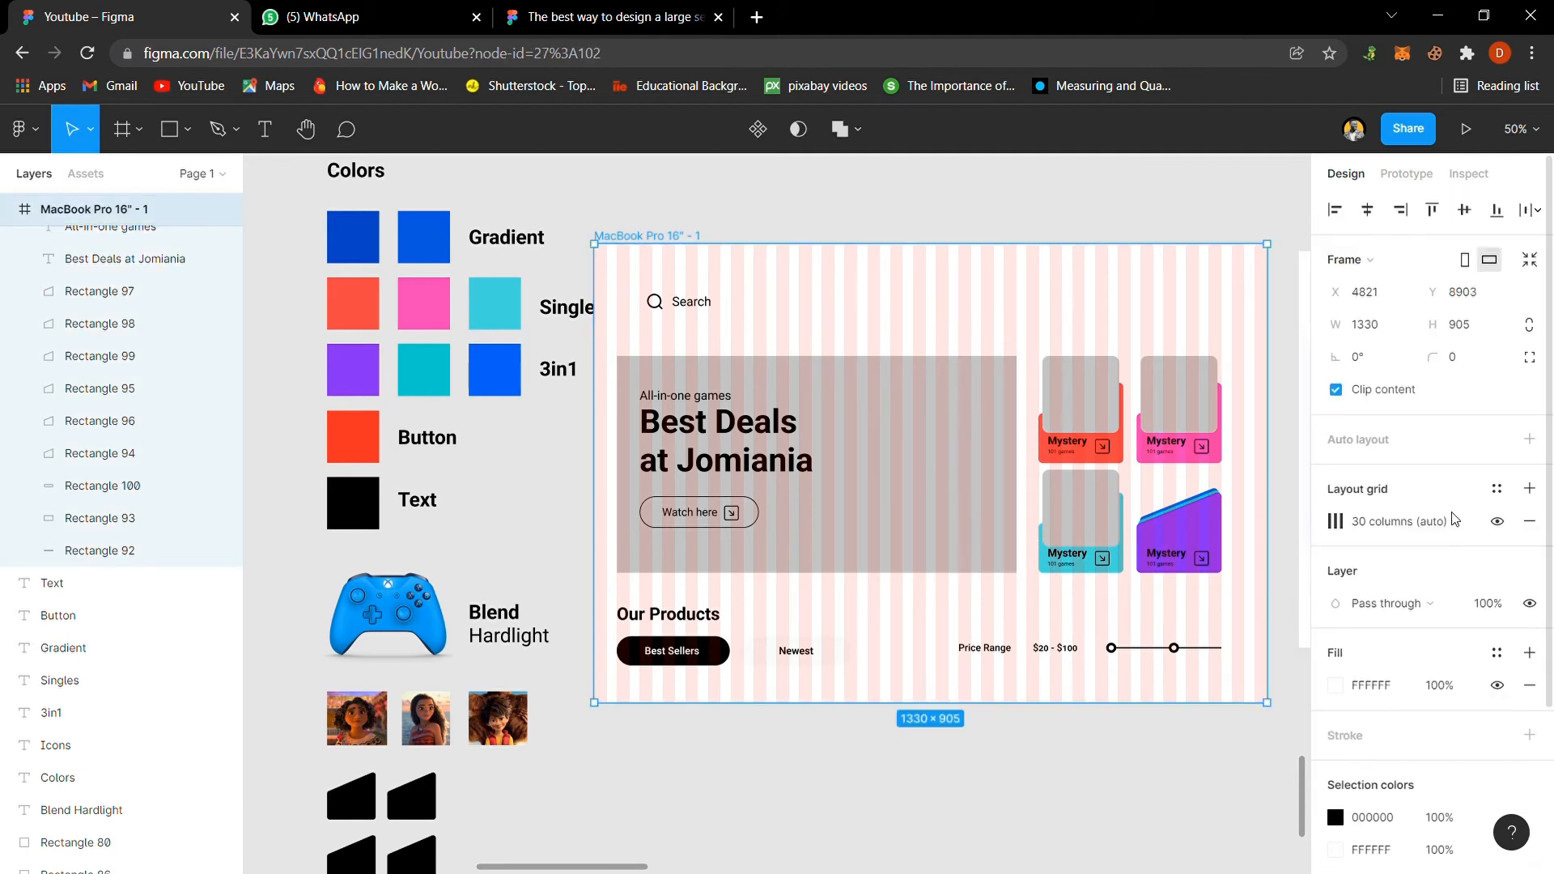
{"action": "left_click", "coordinate": [1498, 522]}
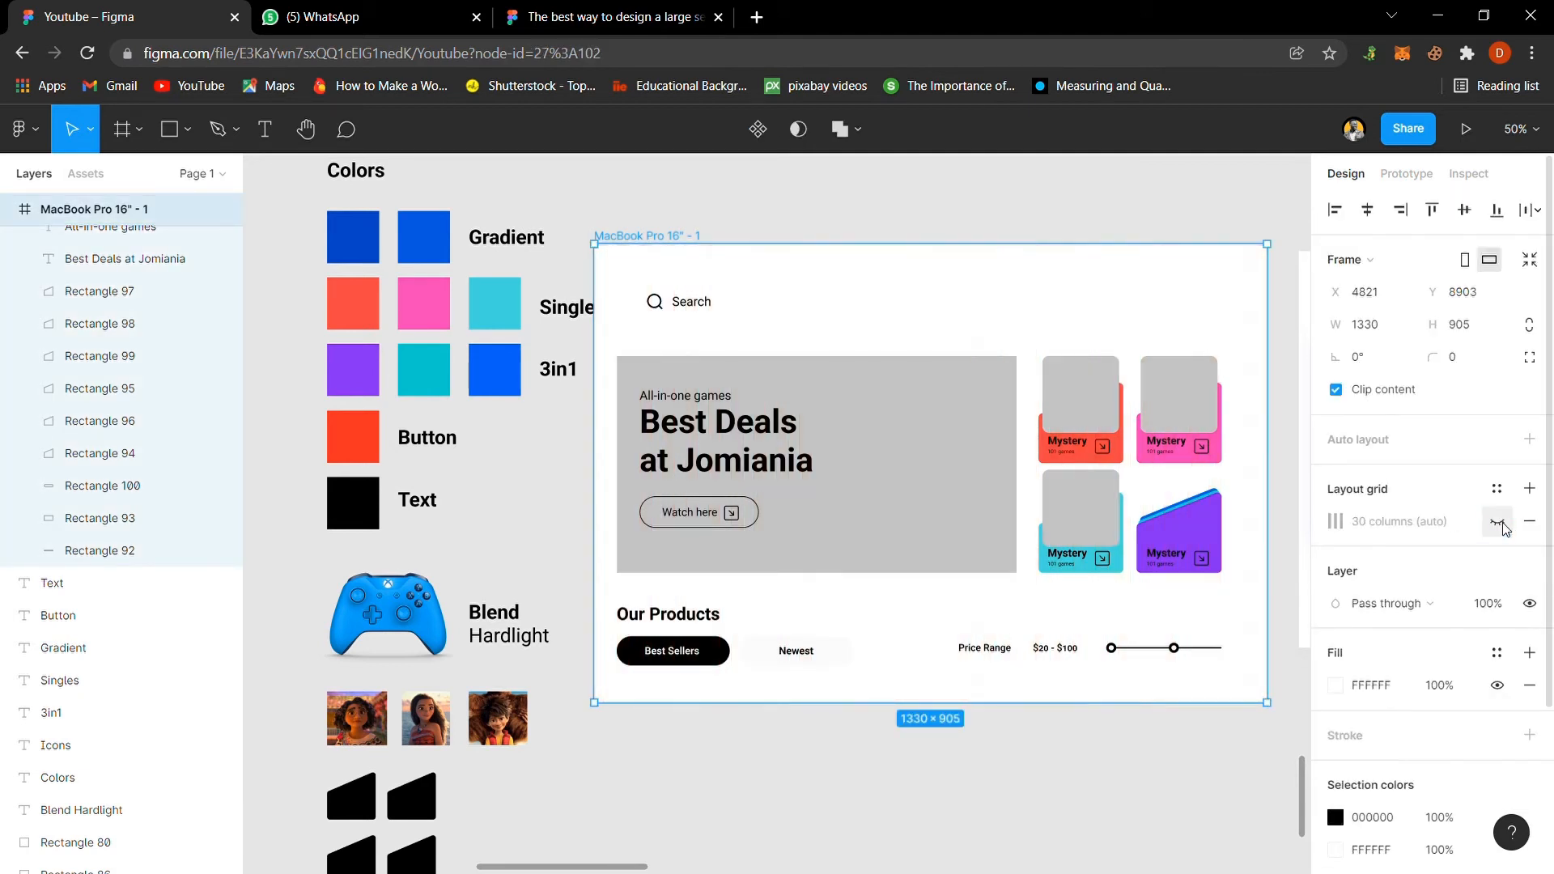
{"action": "left_click", "coordinate": [884, 224]}
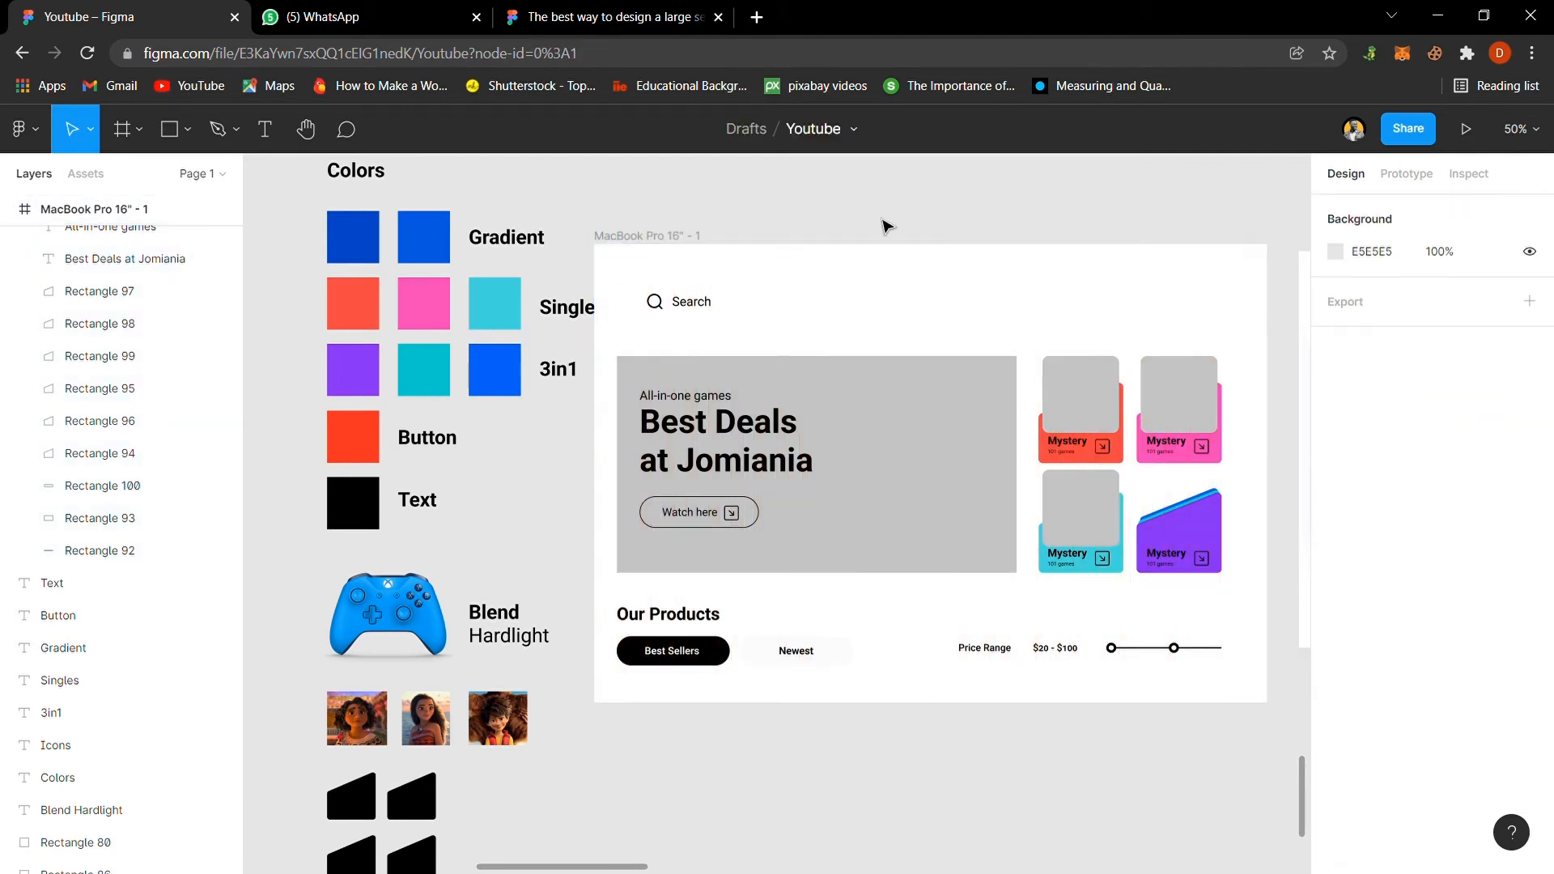
Step: Add a black 000000 inside stroke of width 1 to the search bar
{"action": "left_click", "coordinate": [878, 314]}
{"action": "left_click", "coordinate": [1347, 706]}
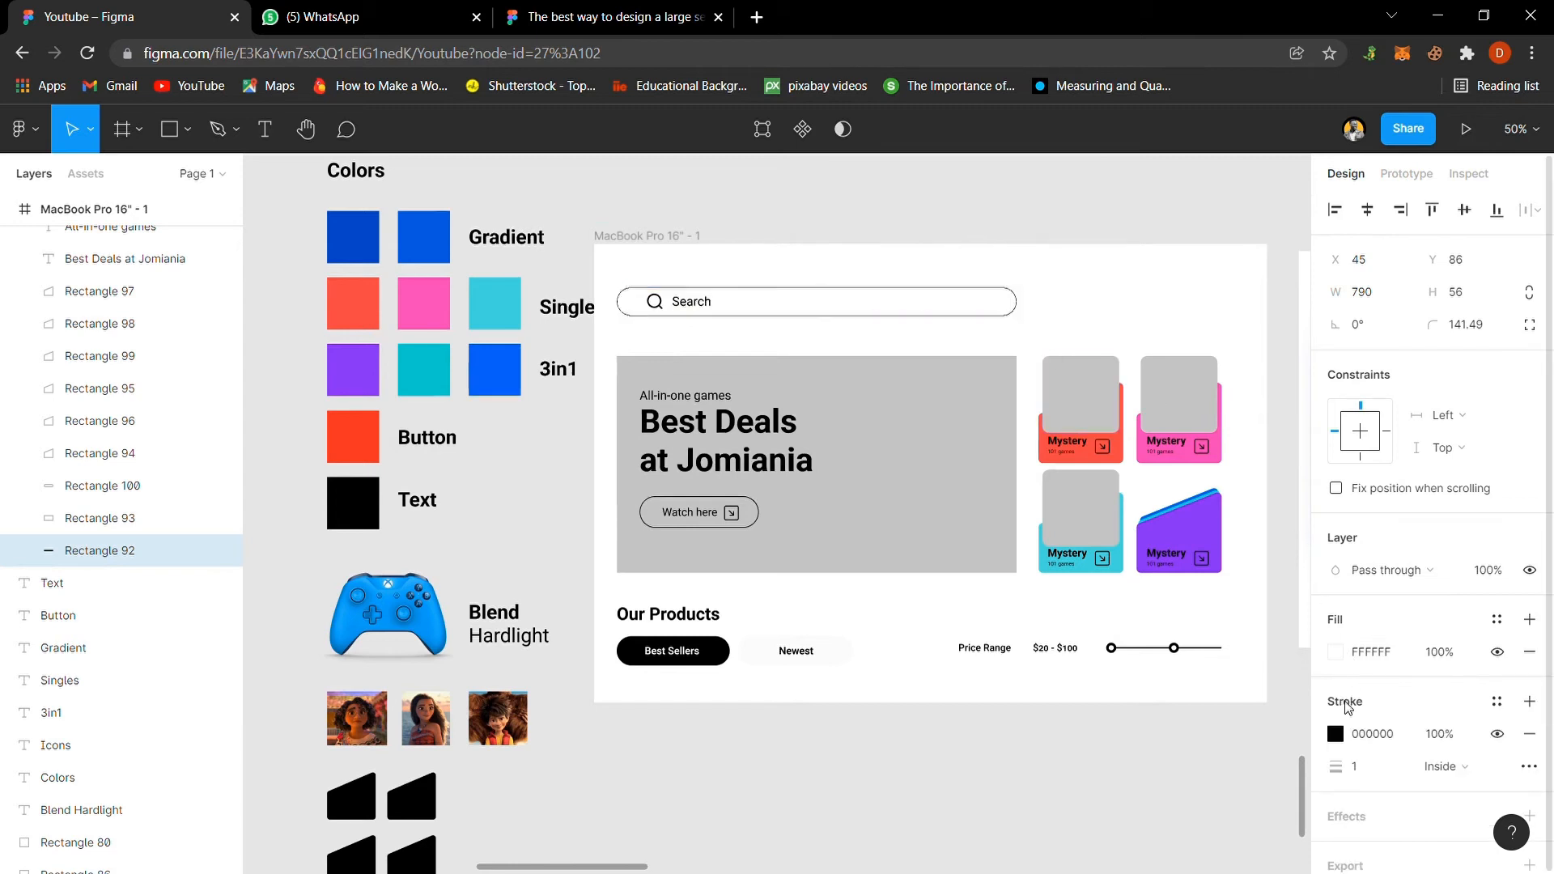
{"action": "left_click", "coordinate": [950, 202]}
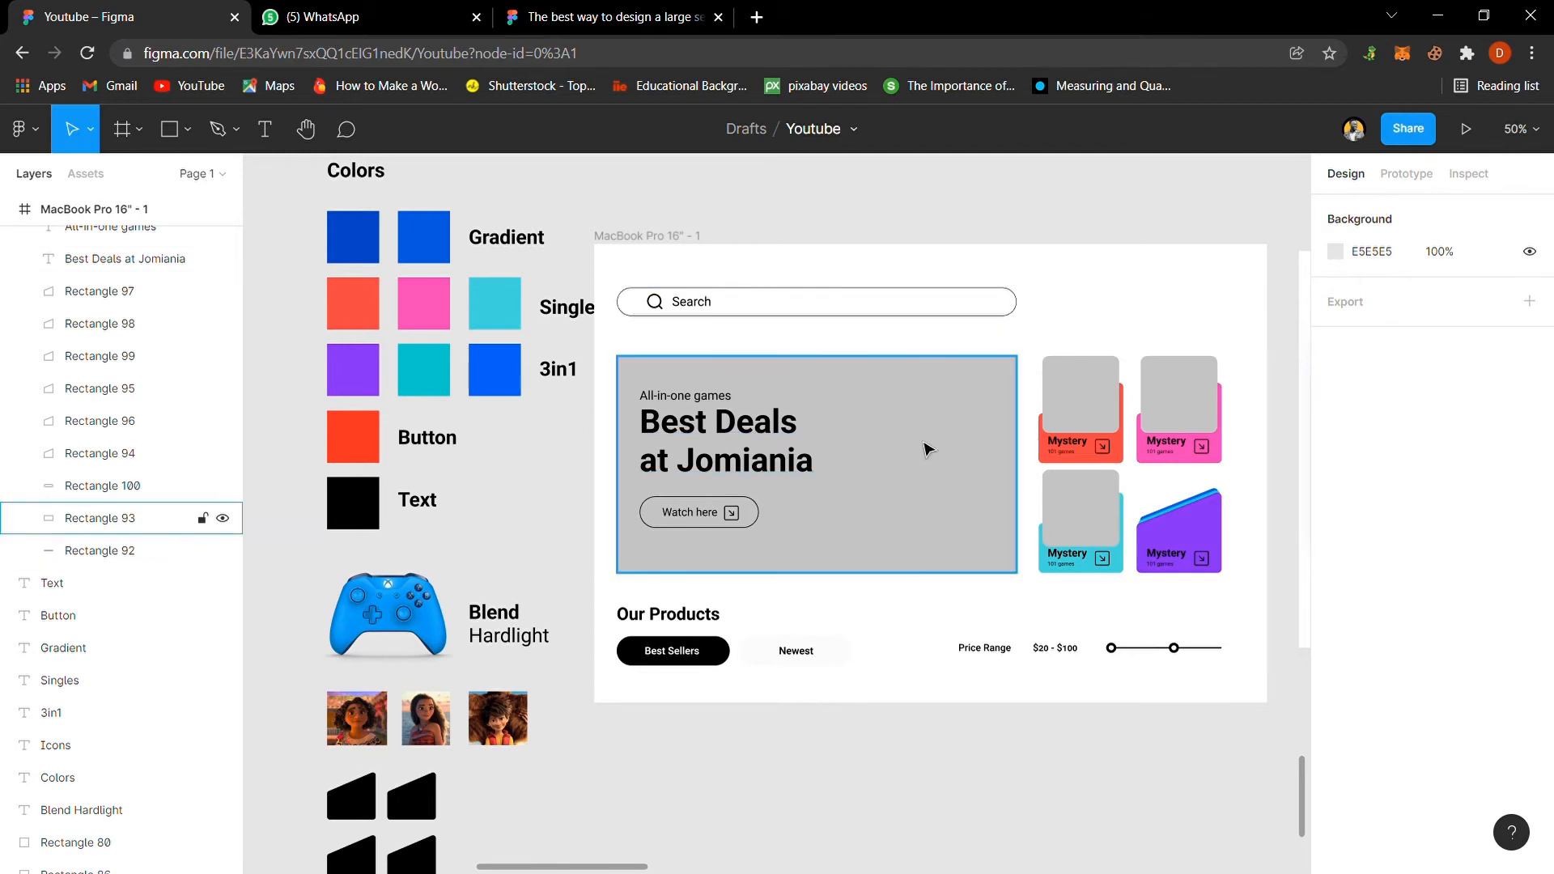
Step: Fill the large Best Deals banner rectangle with the dark blue 0344CB Gradient swatch
{"action": "left_click", "coordinate": [963, 475]}
{"action": "key", "text": "i"}
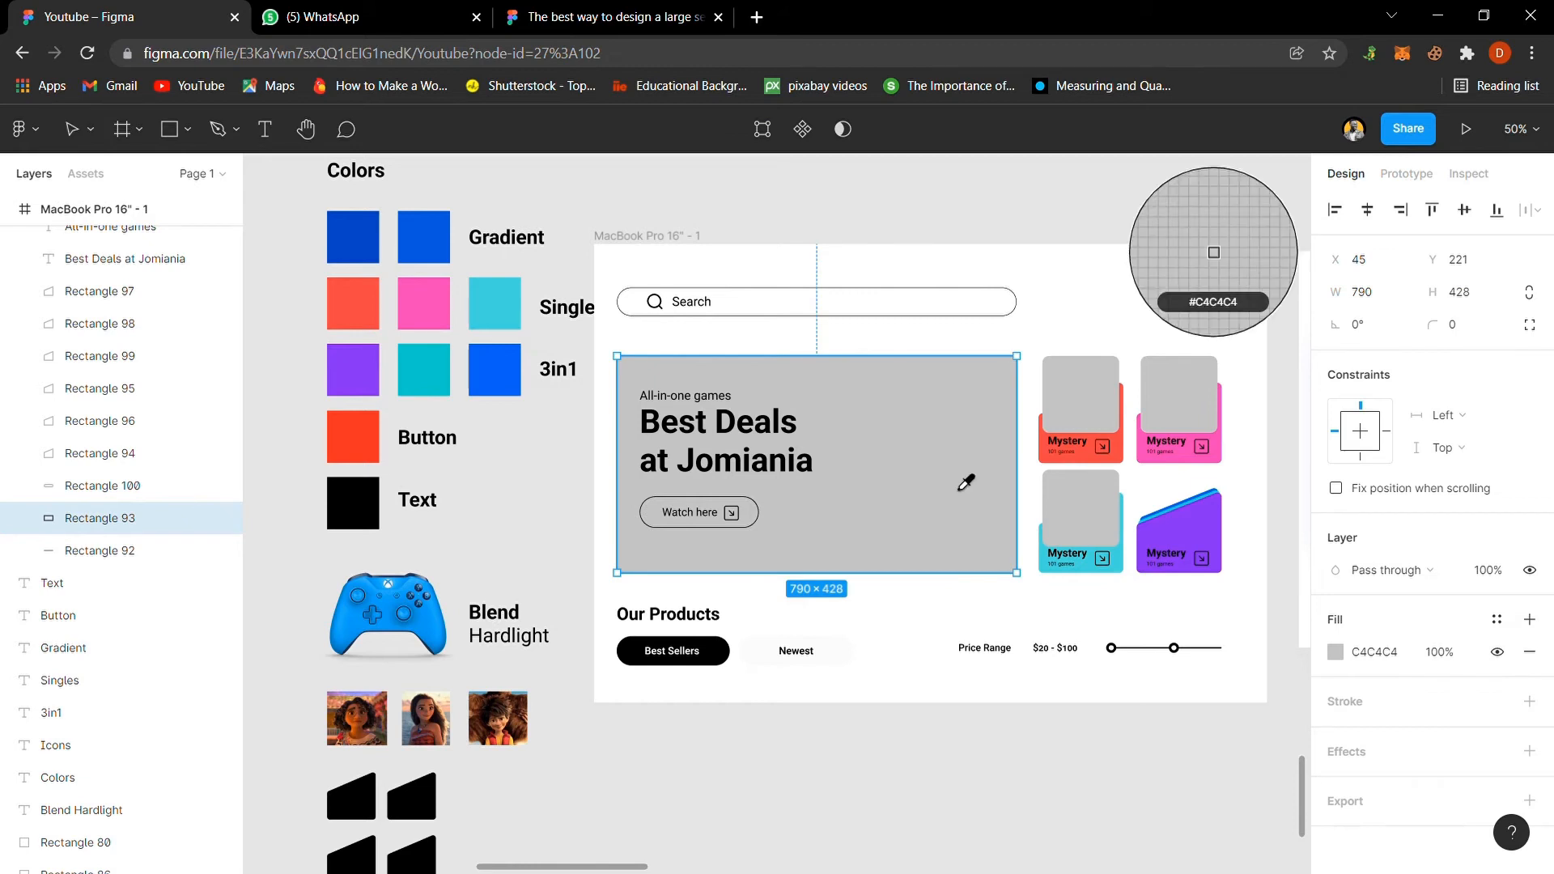
{"action": "left_click", "coordinate": [361, 243]}
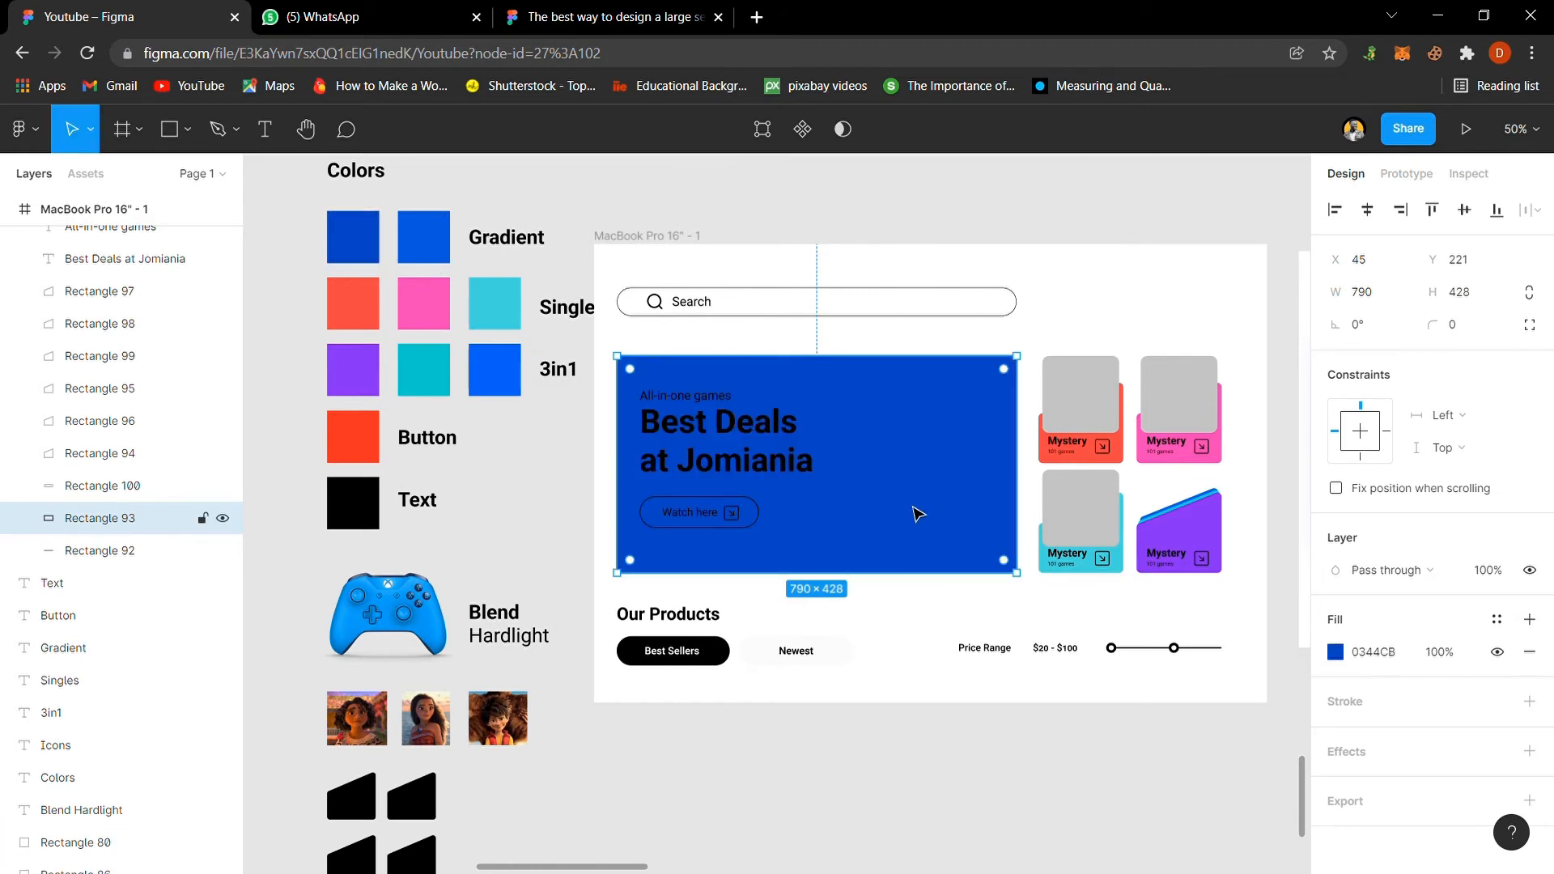
Step: Recolor the banner's Best Deals heading and the Watch here label, button outline and arrow icon to white FFFFFF
{"action": "left_click", "coordinate": [695, 402]}
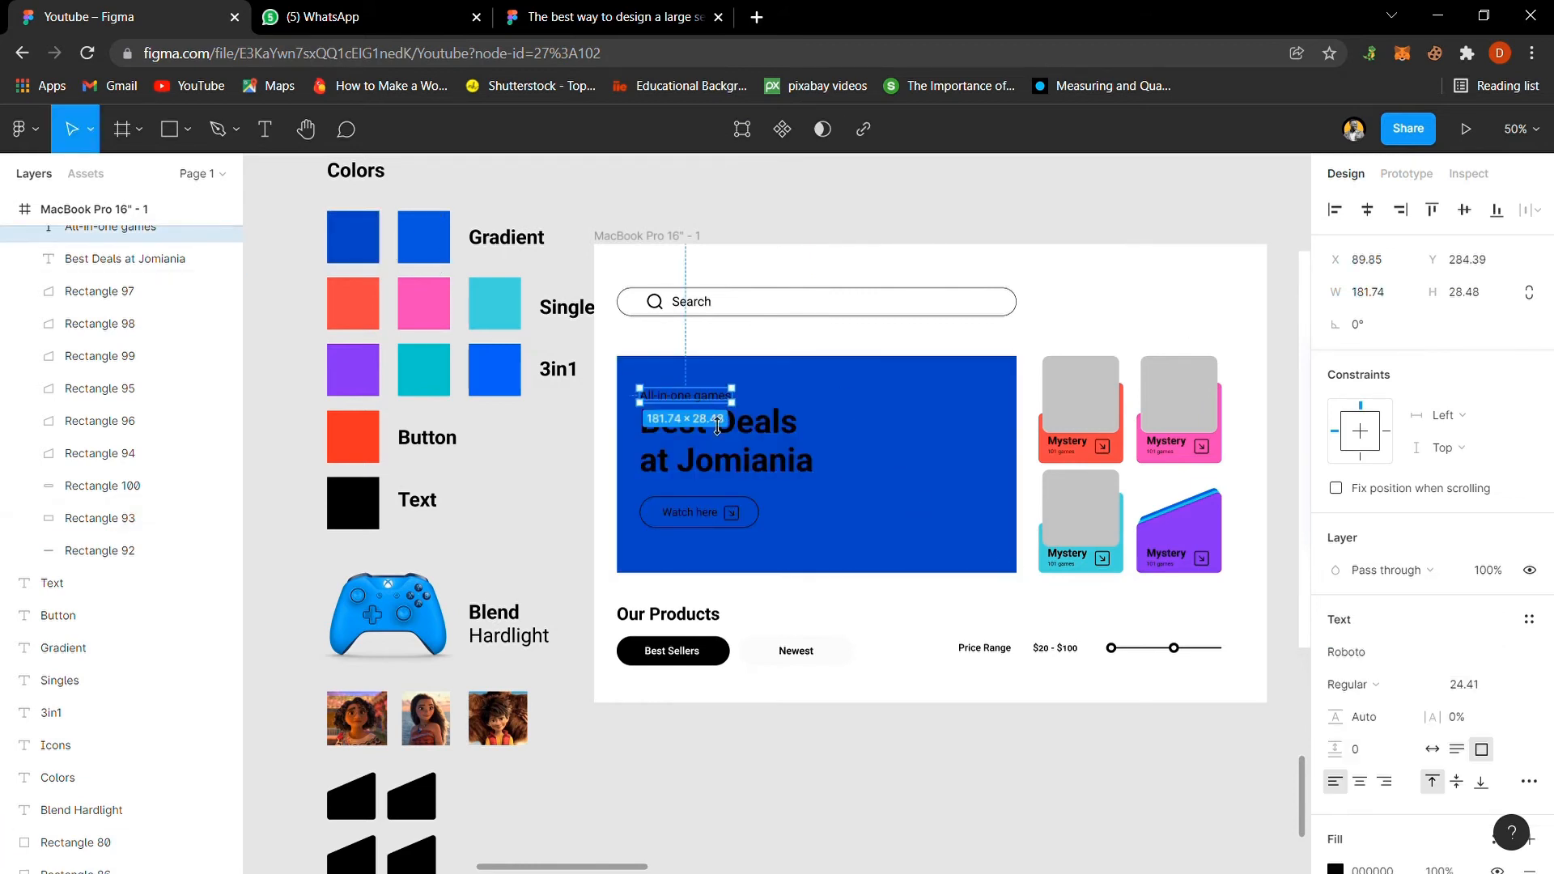
{"action": "left_click", "coordinate": [746, 438]}
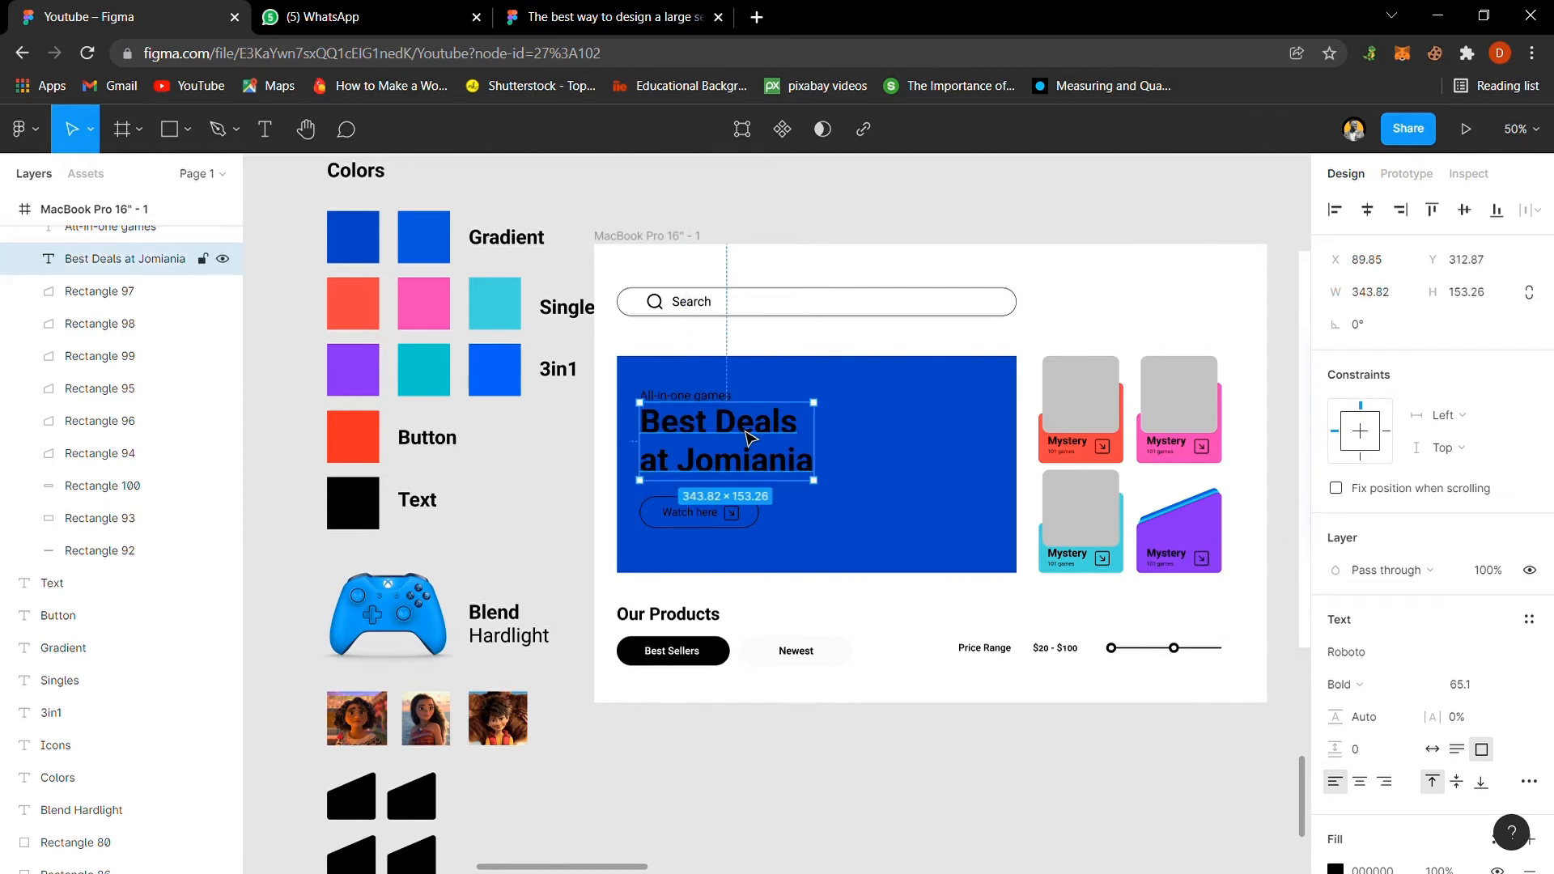
{"action": "left_click", "coordinate": [708, 519], "text": "shift"}
{"action": "left_click", "coordinate": [665, 520], "text": "shift"}
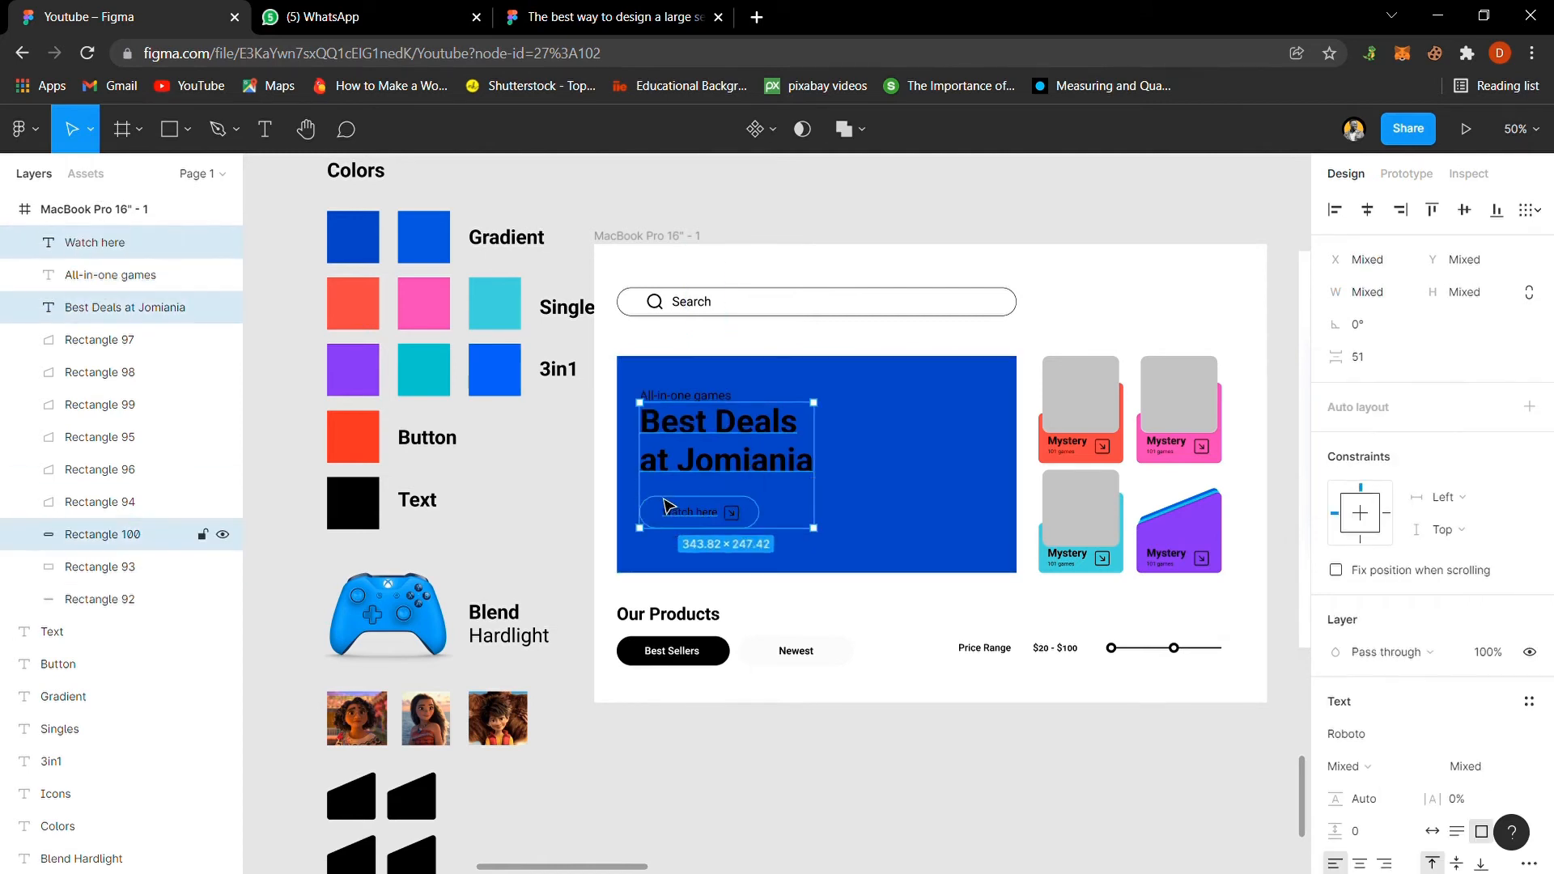
{"action": "left_click", "coordinate": [737, 520], "text": "shift"}
{"action": "scroll", "coordinate": [1357, 756], "scroll_direction": "down", "scroll_amount": 5}
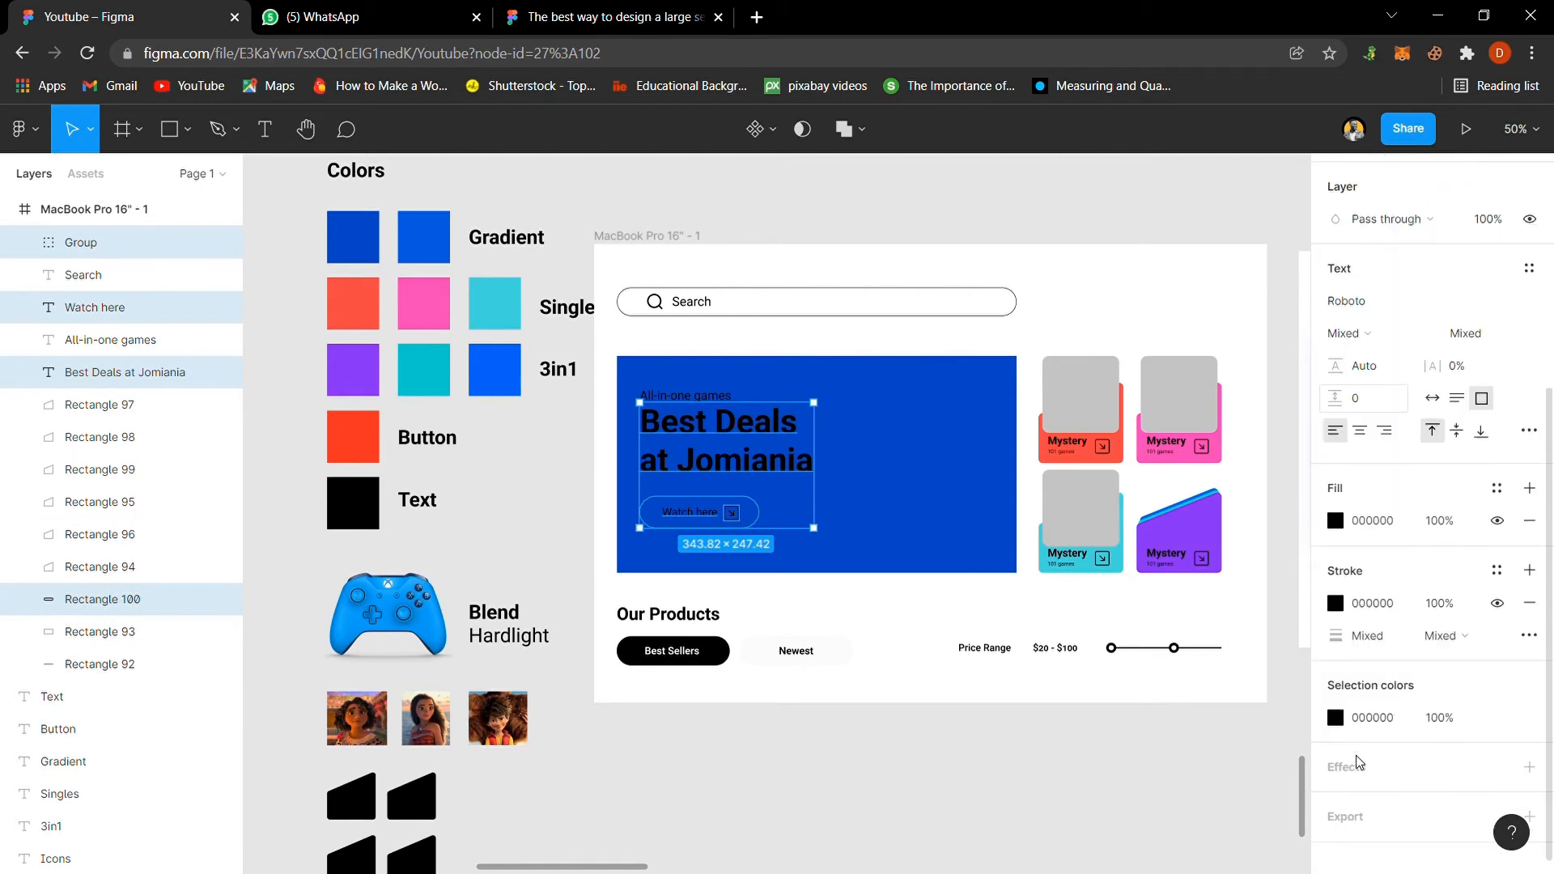
{"action": "scroll", "coordinate": [1357, 761], "scroll_direction": "down", "scroll_amount": 1}
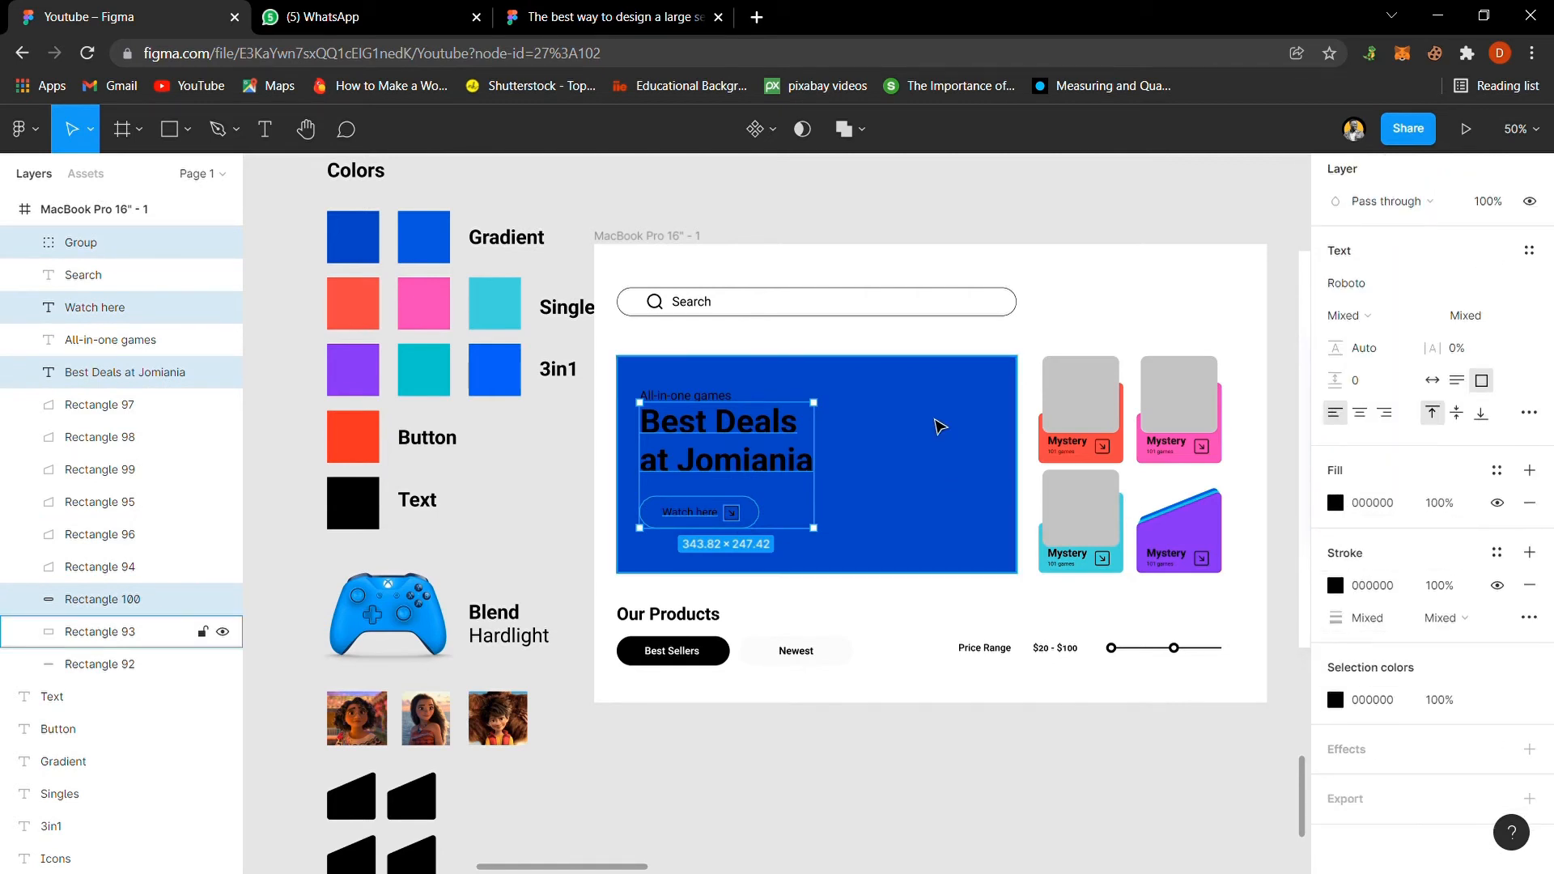
{"action": "key", "text": "i"}
{"action": "key", "text": "Escape"}
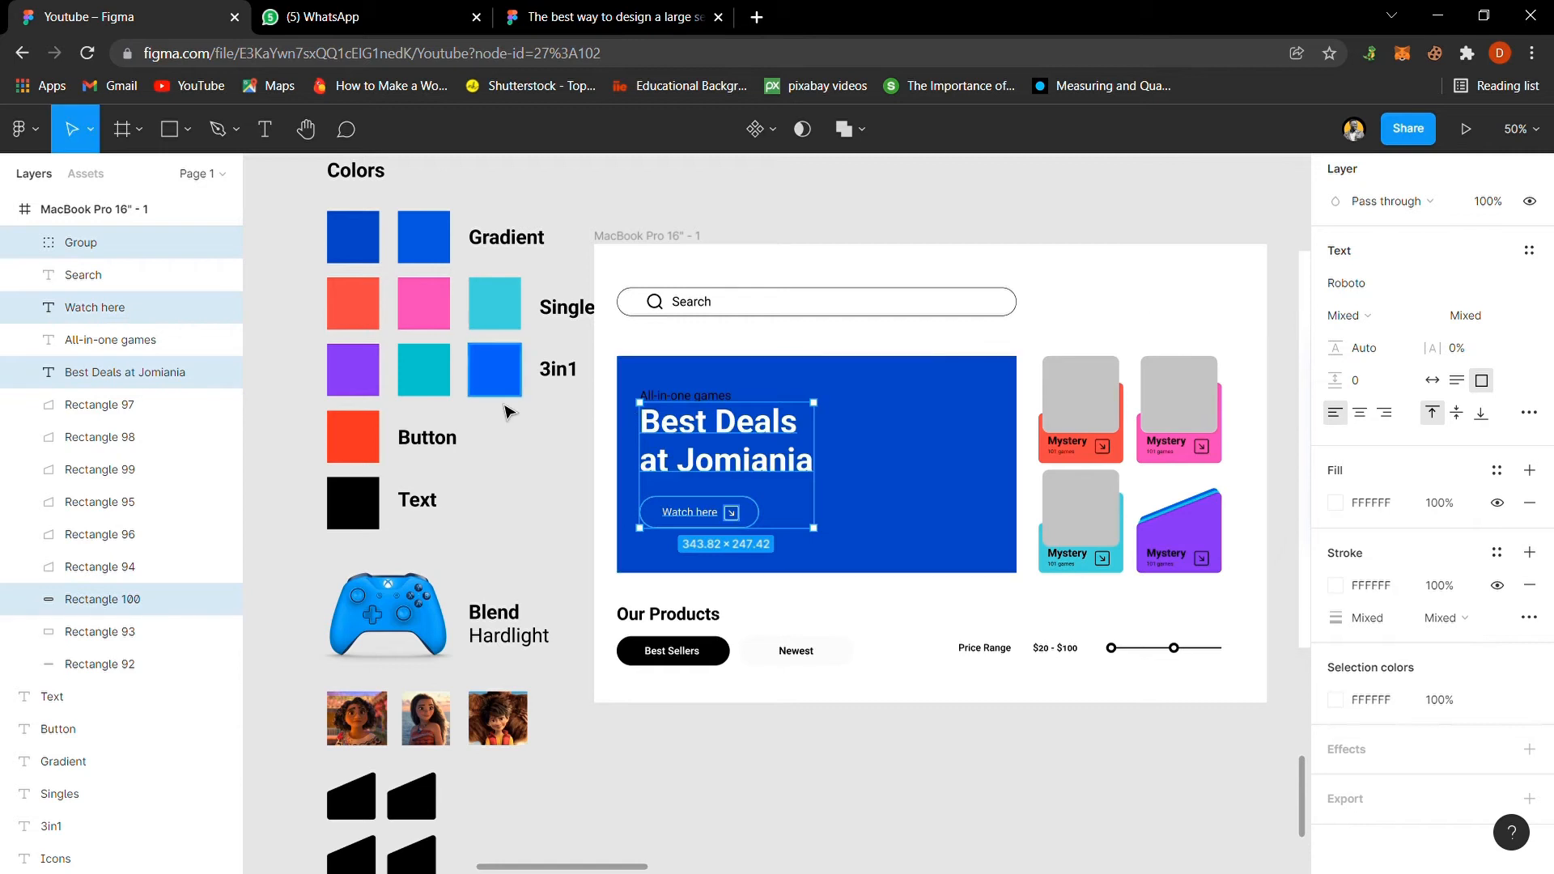
{"action": "key", "text": "Escape"}
Step: Recolor the All-in-one games text in the banner to white FFFFFF
{"action": "left_click", "coordinate": [706, 404]}
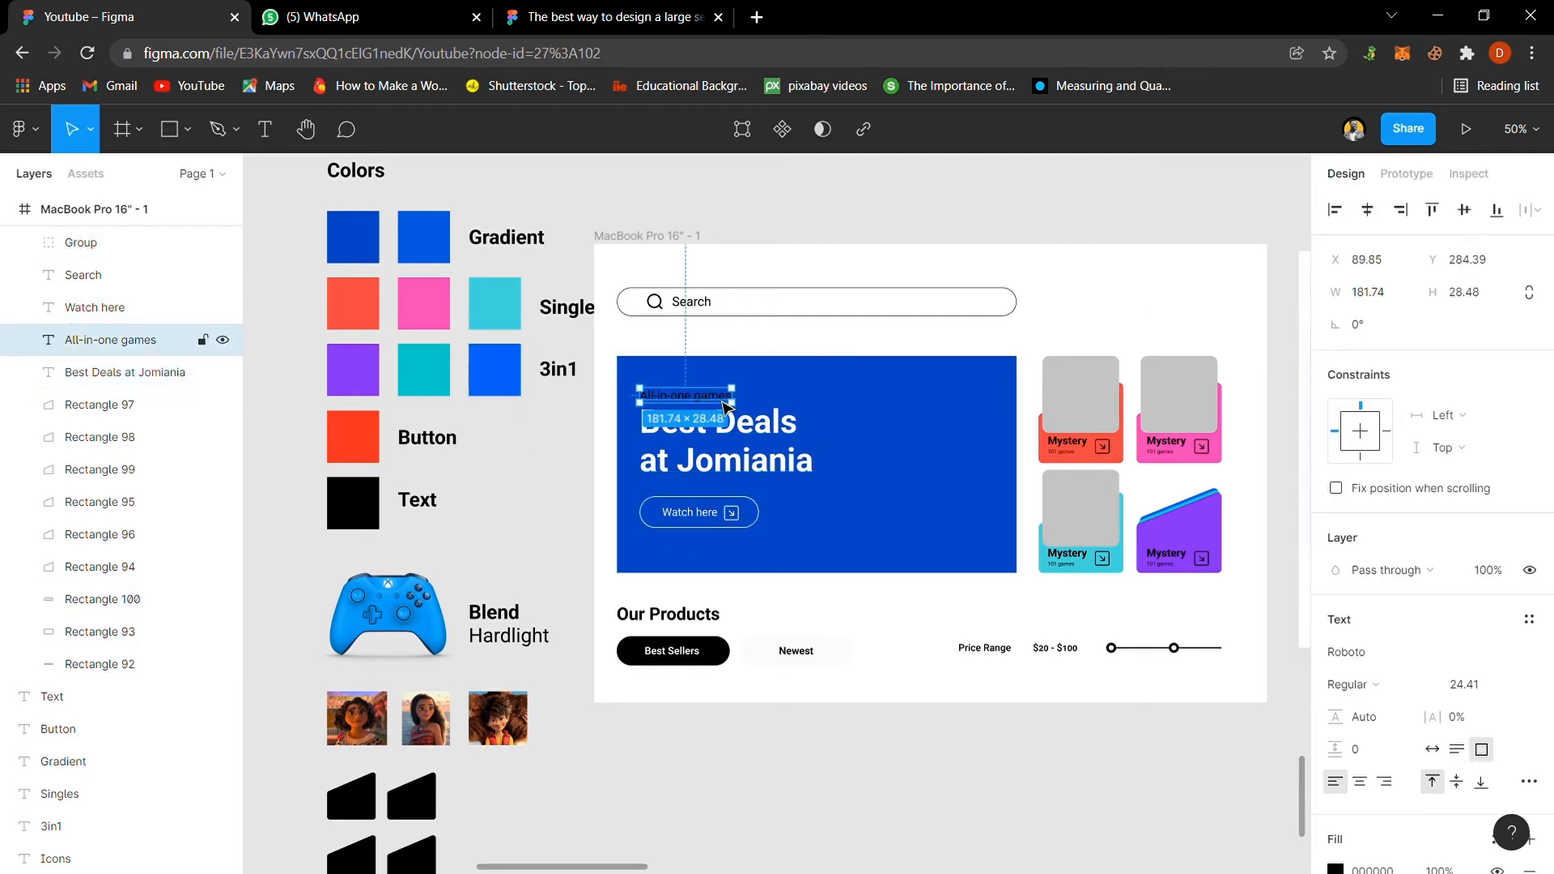
{"action": "key", "text": "i"}
{"action": "left_click", "coordinate": [840, 351]}
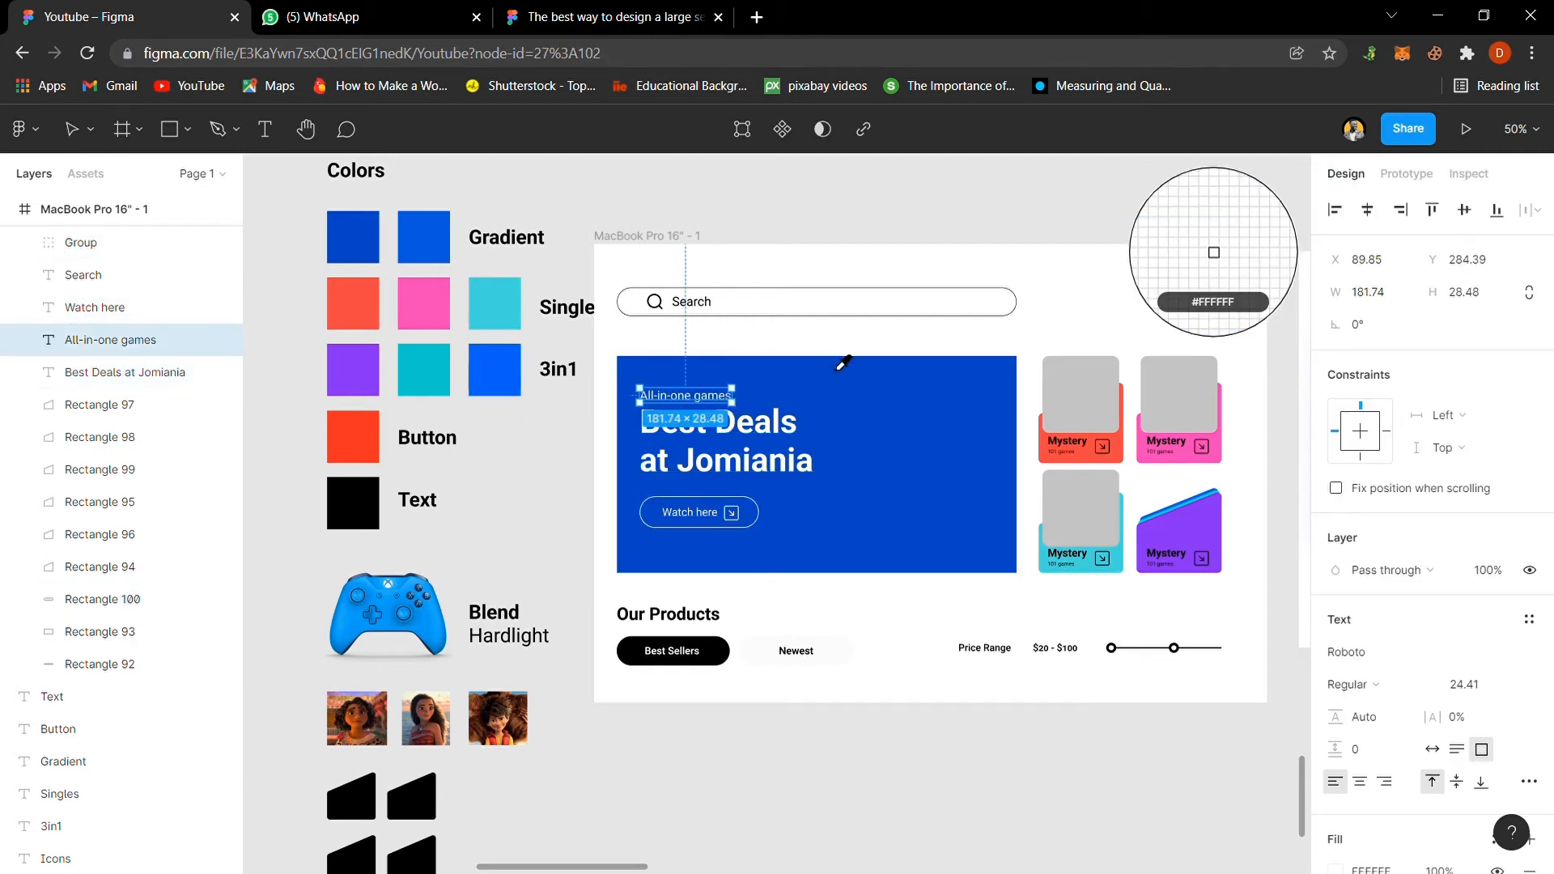
{"action": "left_click", "coordinate": [529, 485]}
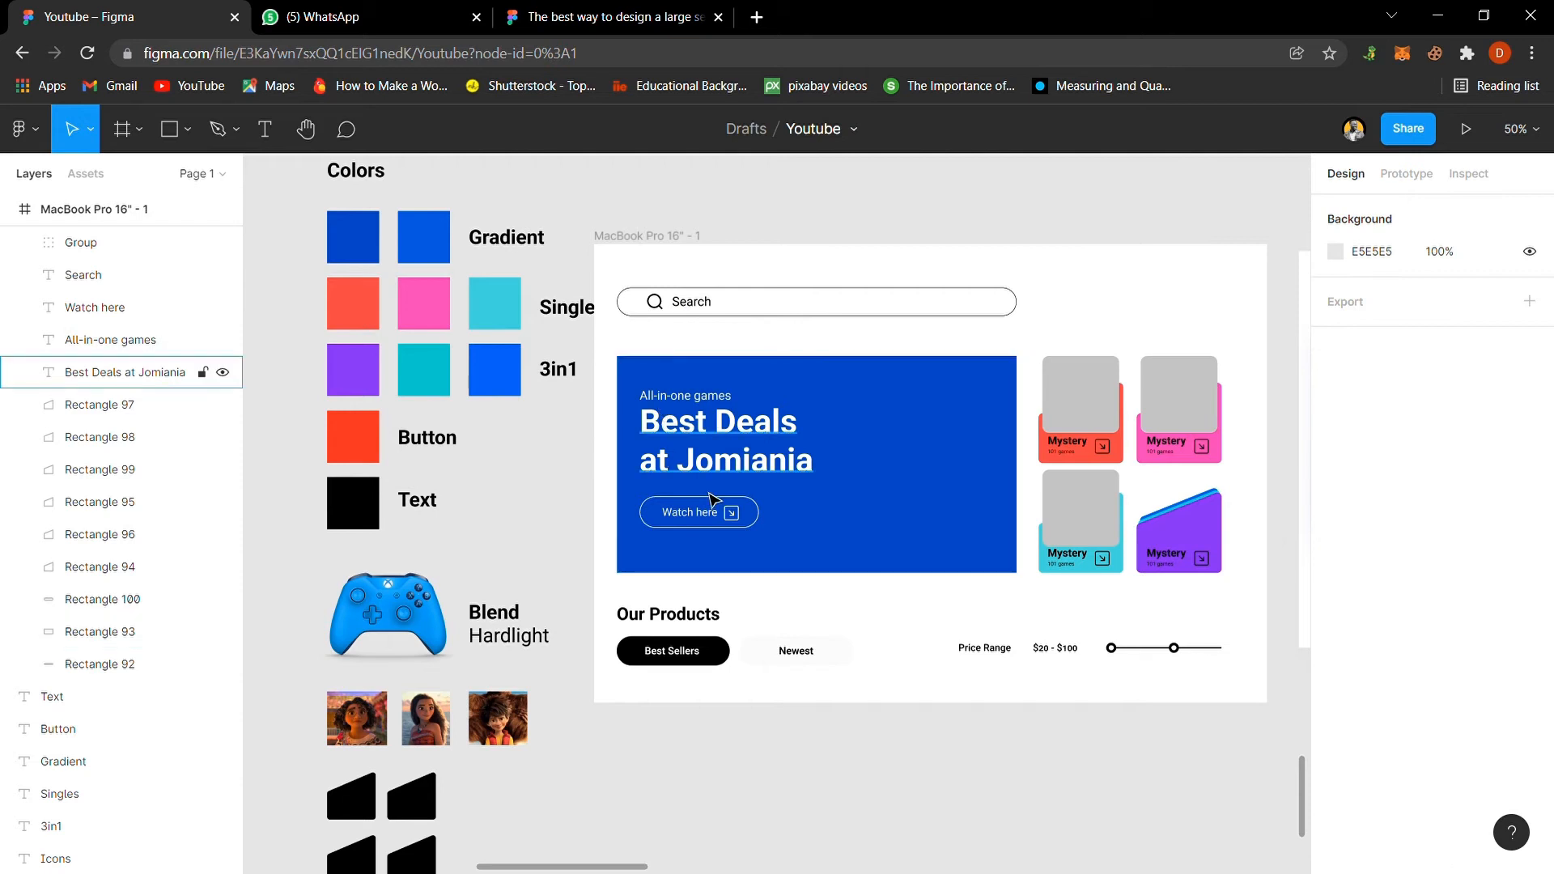
Step: Fill the Best Sellers button with the orange-red Button swatch
{"action": "left_click", "coordinate": [727, 665]}
{"action": "key", "text": "i"}
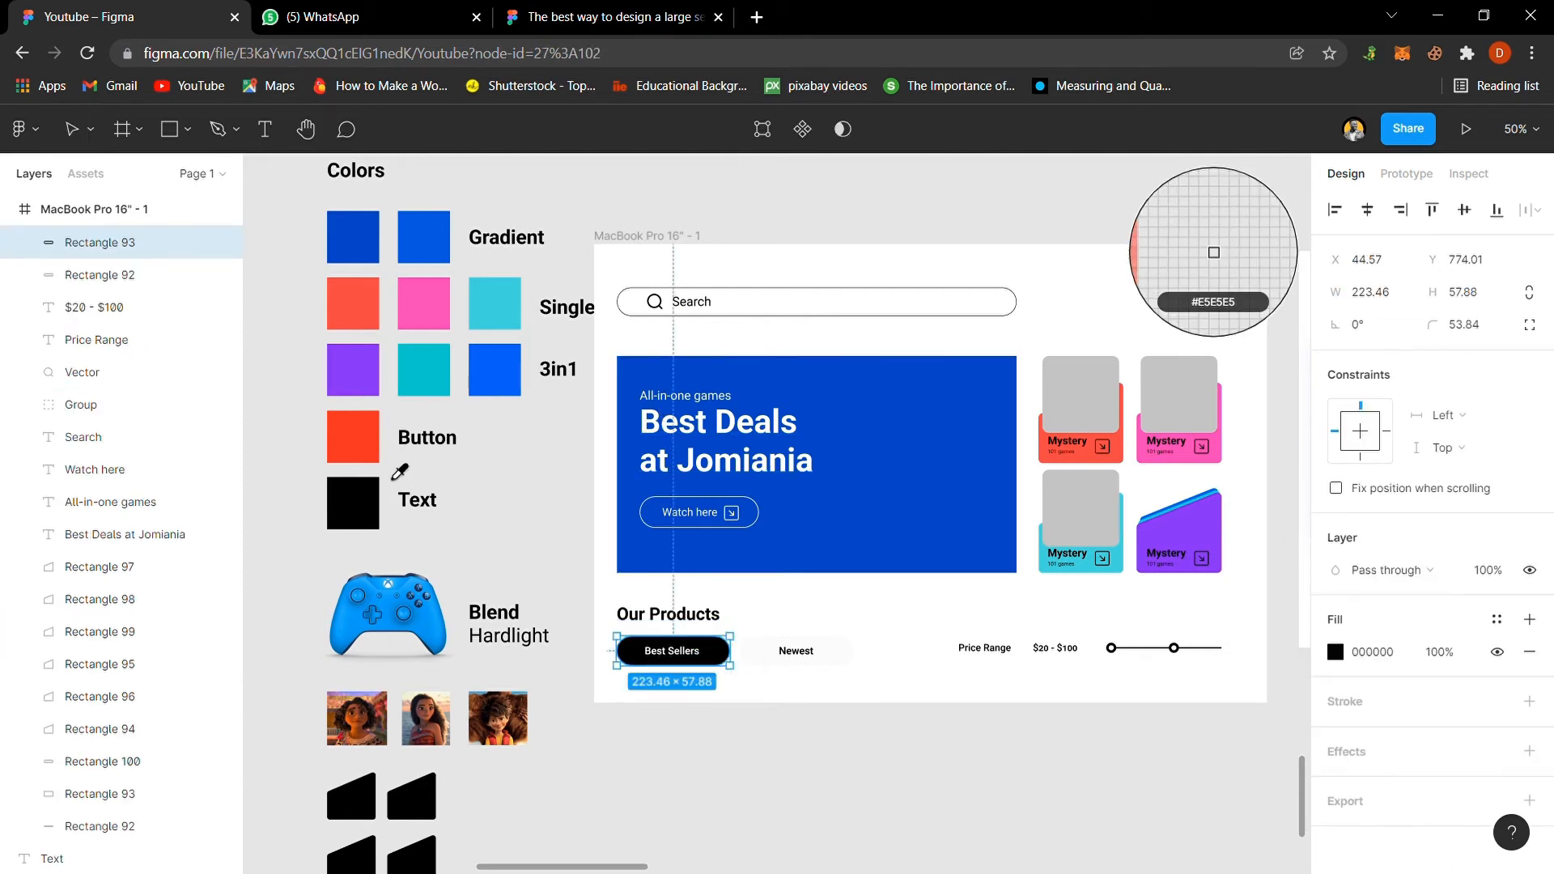
{"action": "left_click", "coordinate": [372, 443]}
{"action": "left_click", "coordinate": [479, 516]}
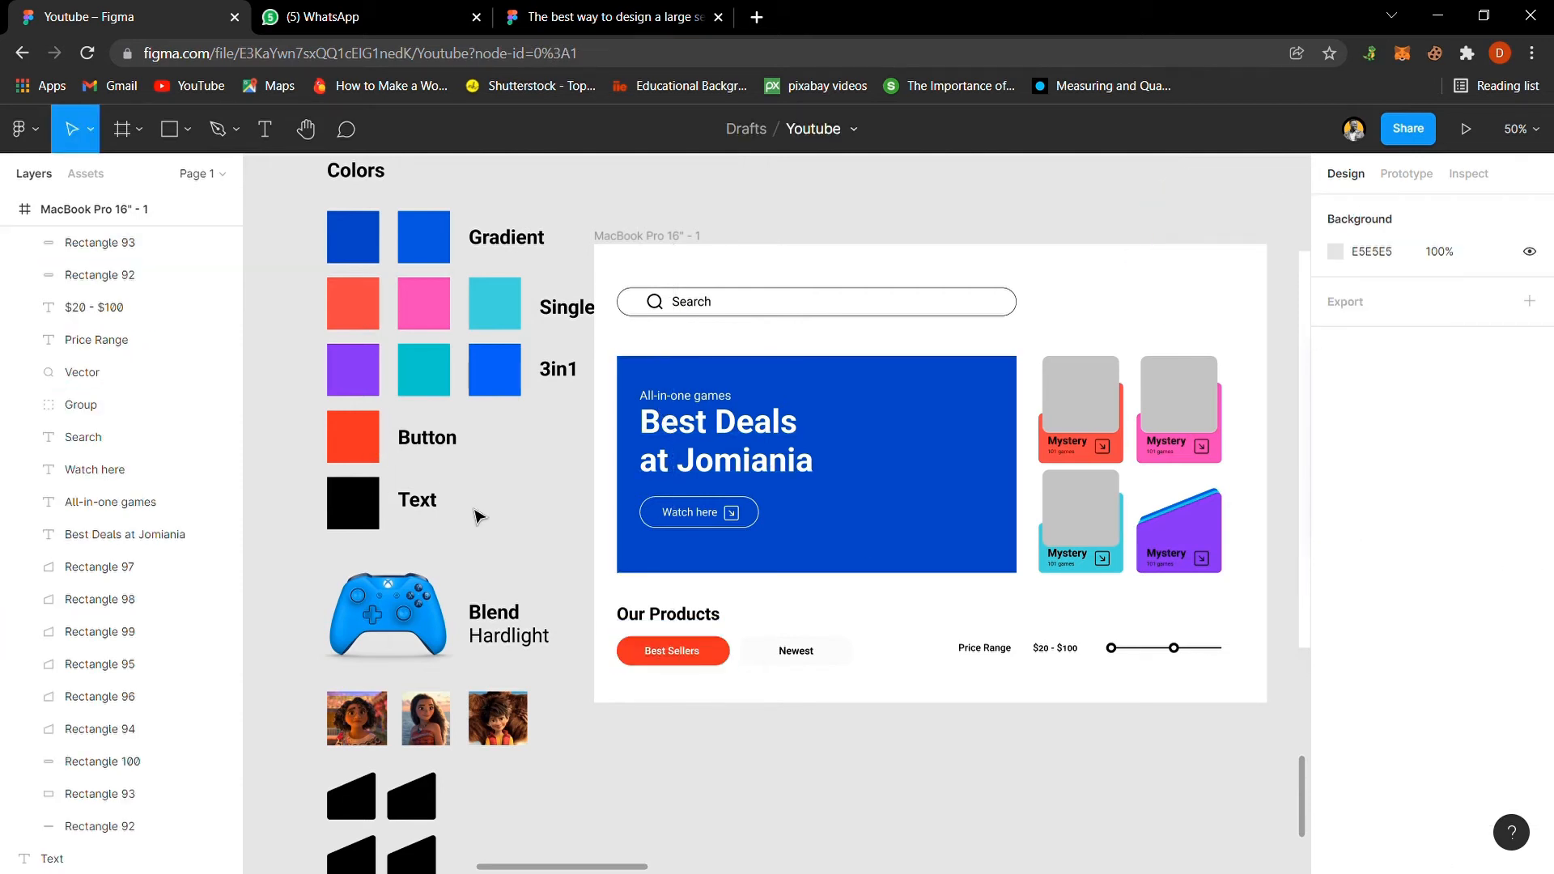
Step: Recolor the Newest, Price Range and $20 - $100 texts to the orange-red of the Best Sellers button
{"action": "left_click", "coordinate": [810, 665]}
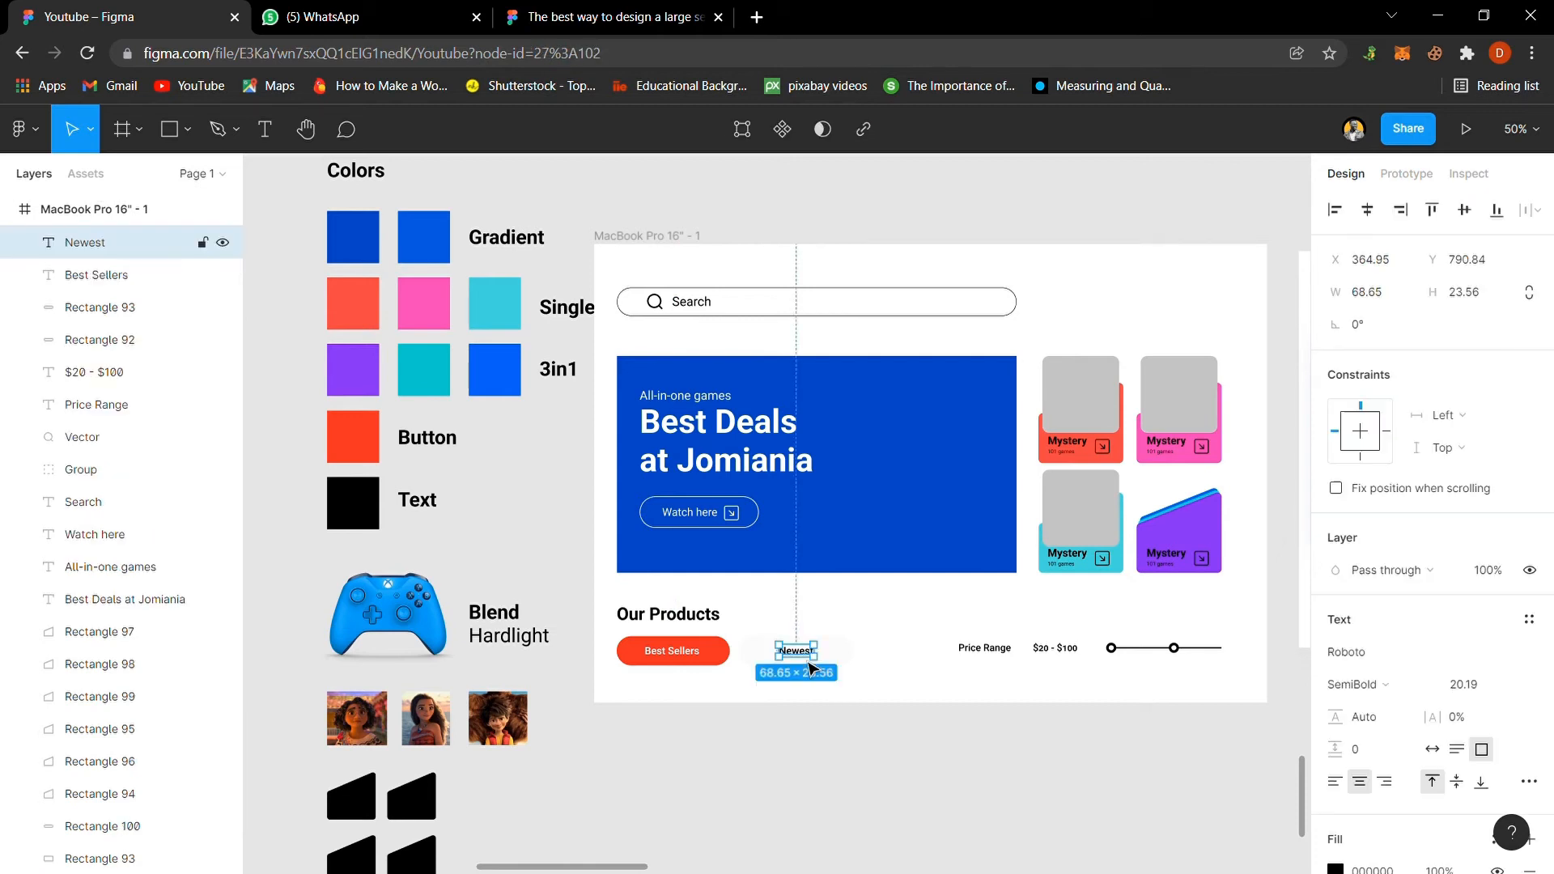
{"action": "left_click", "coordinate": [984, 652]}
{"action": "left_click", "coordinate": [1054, 649]}
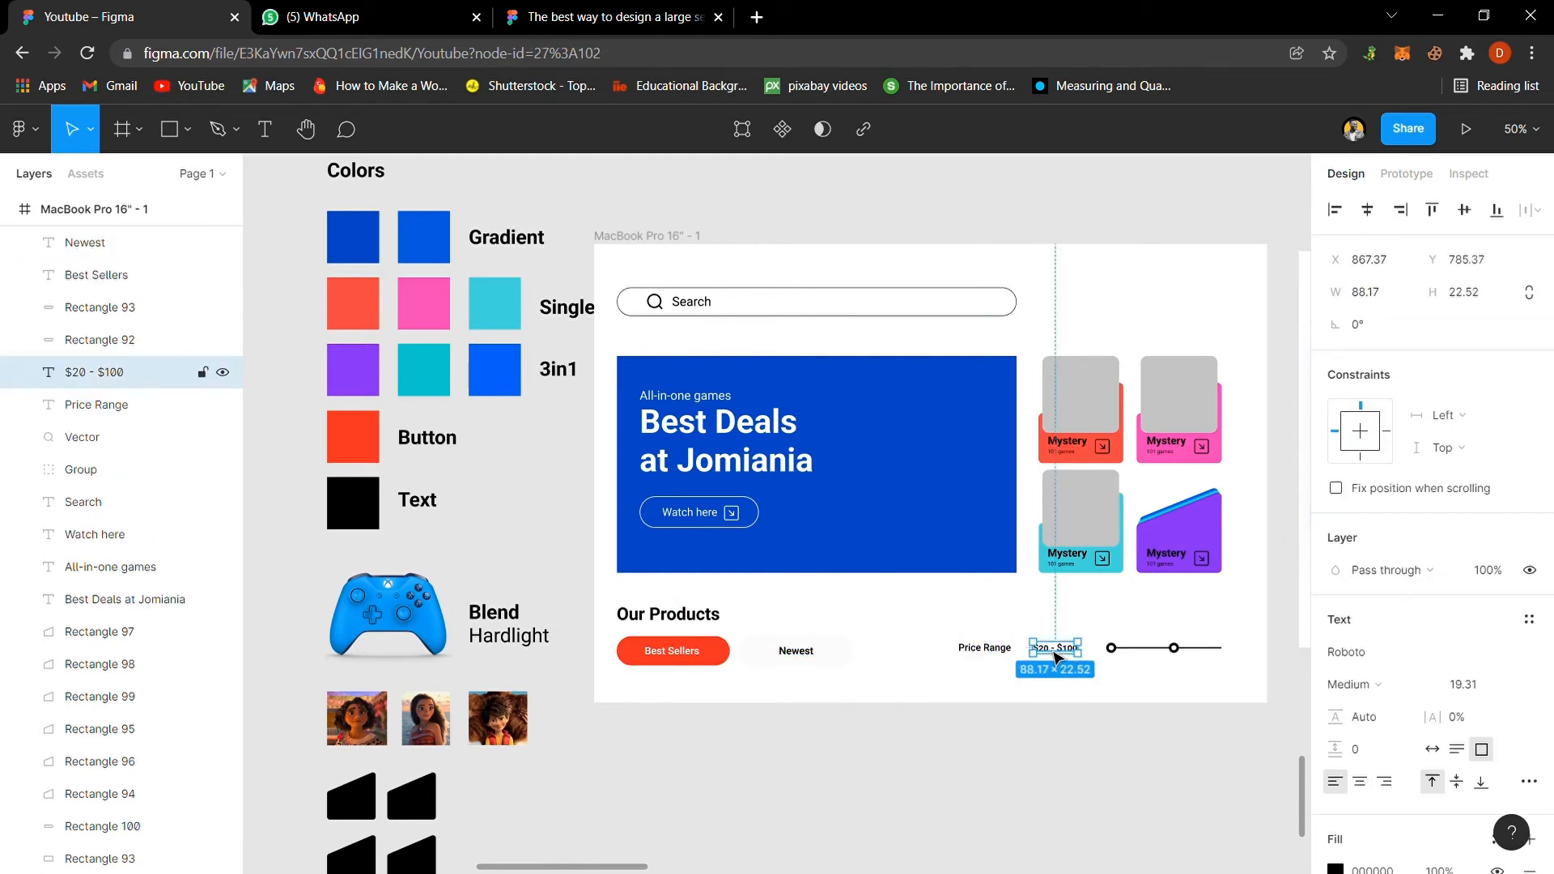
{"action": "left_click", "coordinate": [986, 653], "text": "shift"}
{"action": "left_click", "coordinate": [797, 651], "text": "shift"}
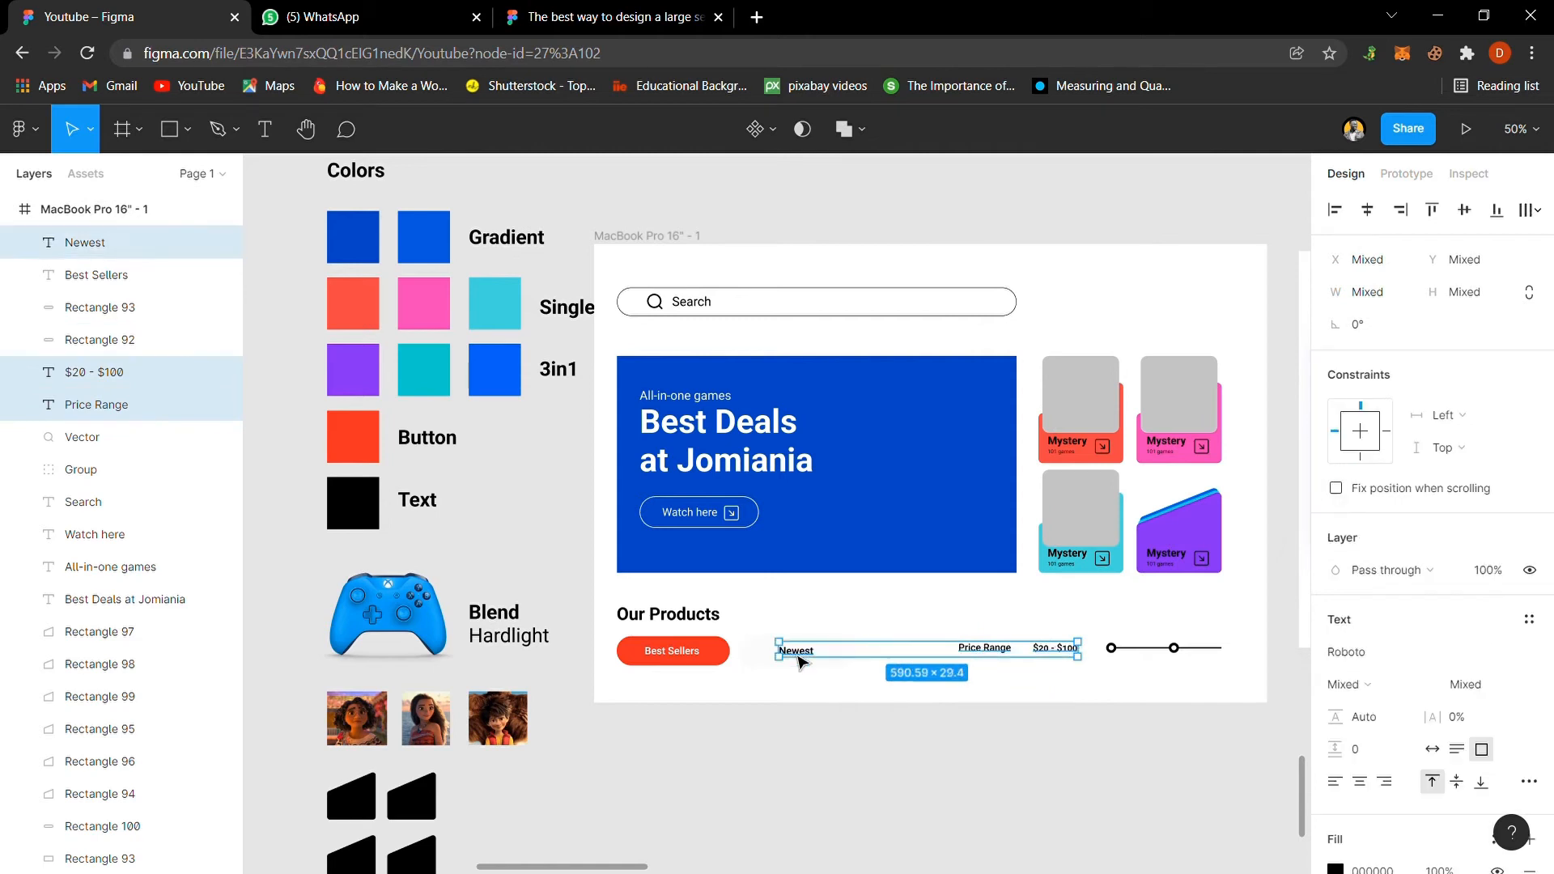
{"action": "key", "text": "i"}
{"action": "left_click", "coordinate": [712, 666]}
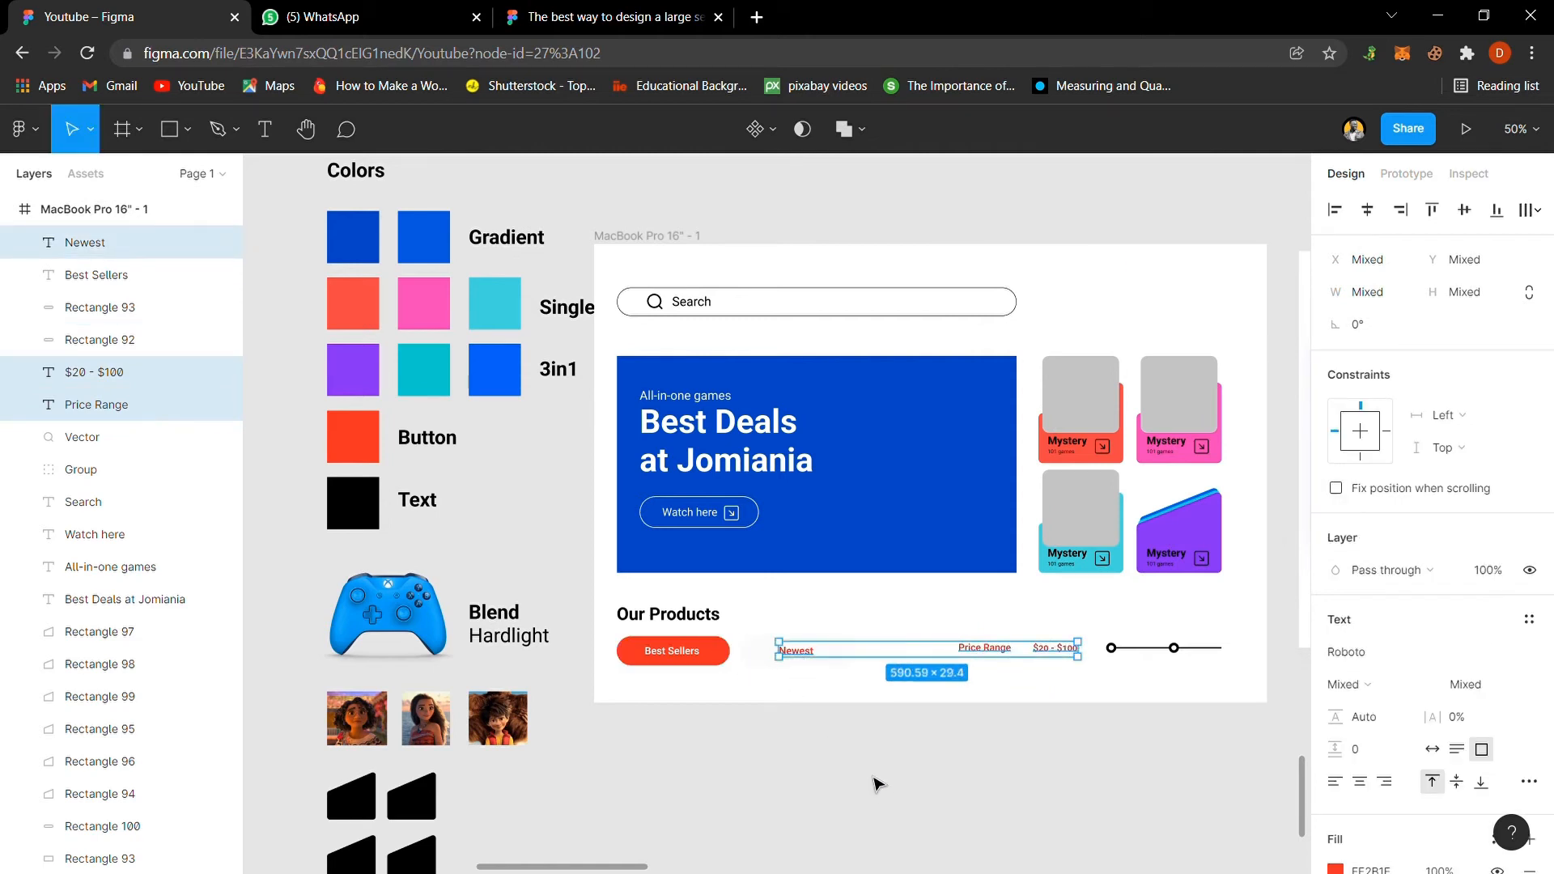
{"action": "left_click", "coordinate": [1029, 727]}
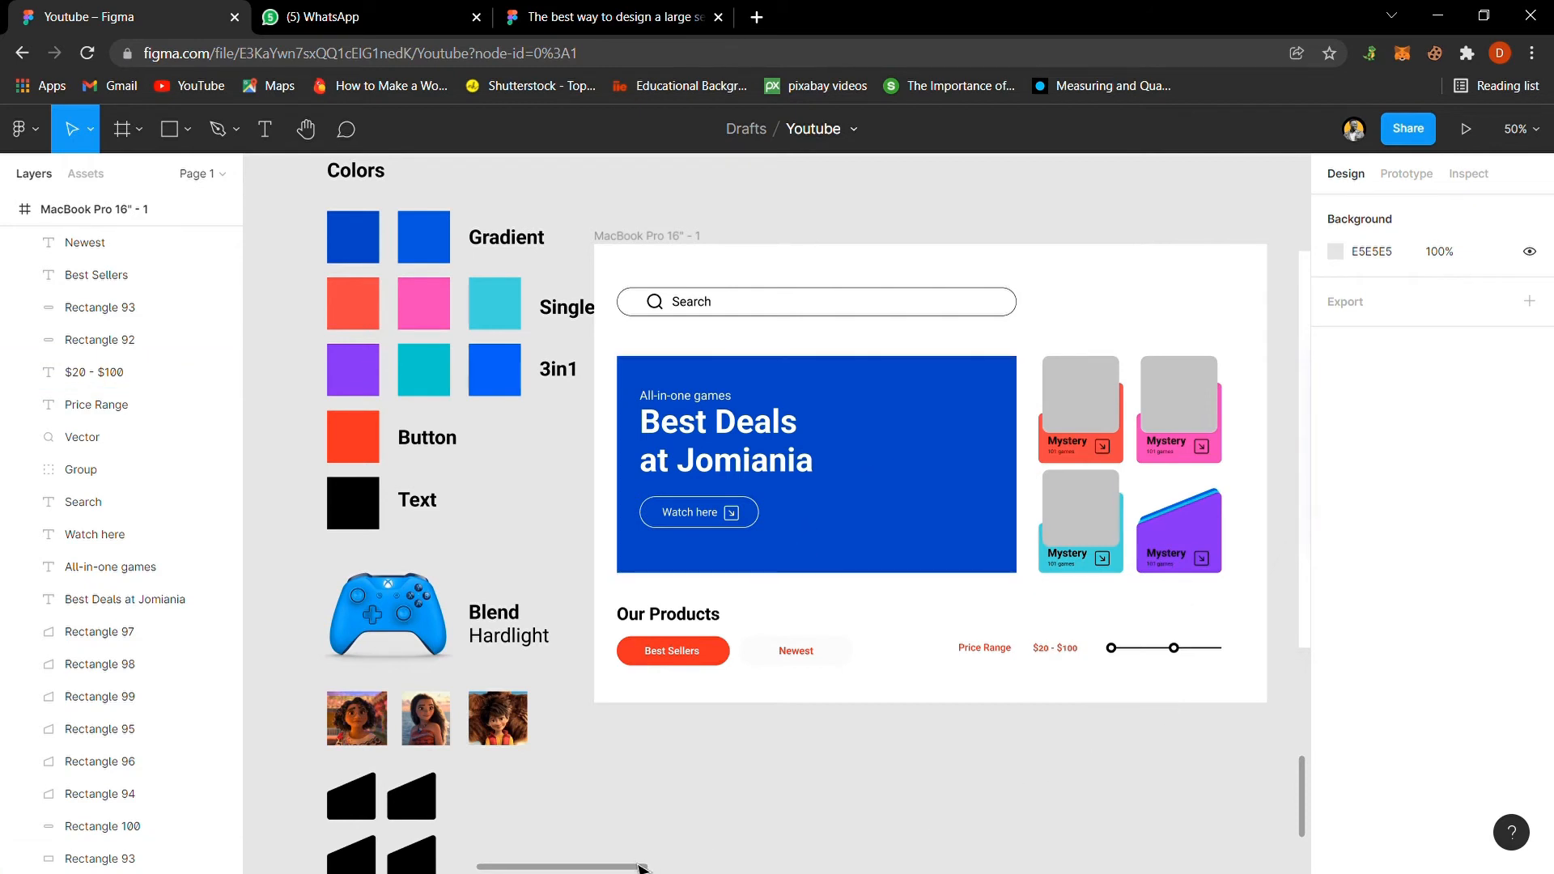
Step: Recolor the Mystery titles, 101 games labels and arrow icons on all four category cards to white FFFFFF
{"action": "left_click_drag", "start_coordinate": [645, 868], "coordinate": [698, 869]}
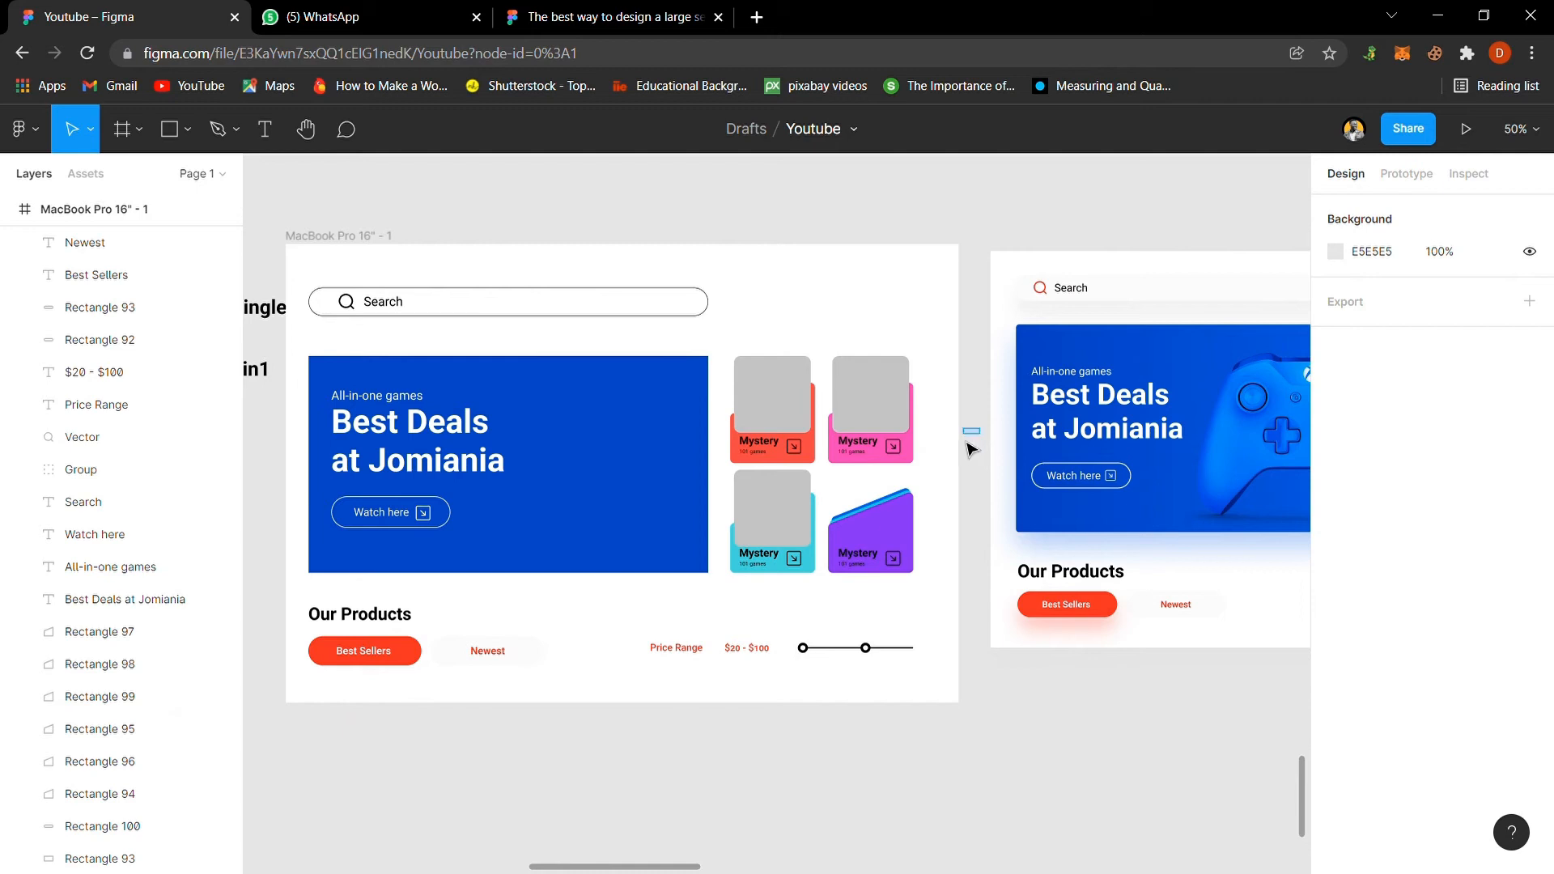
{"action": "left_click_drag", "start_coordinate": [968, 445], "coordinate": [781, 442]}
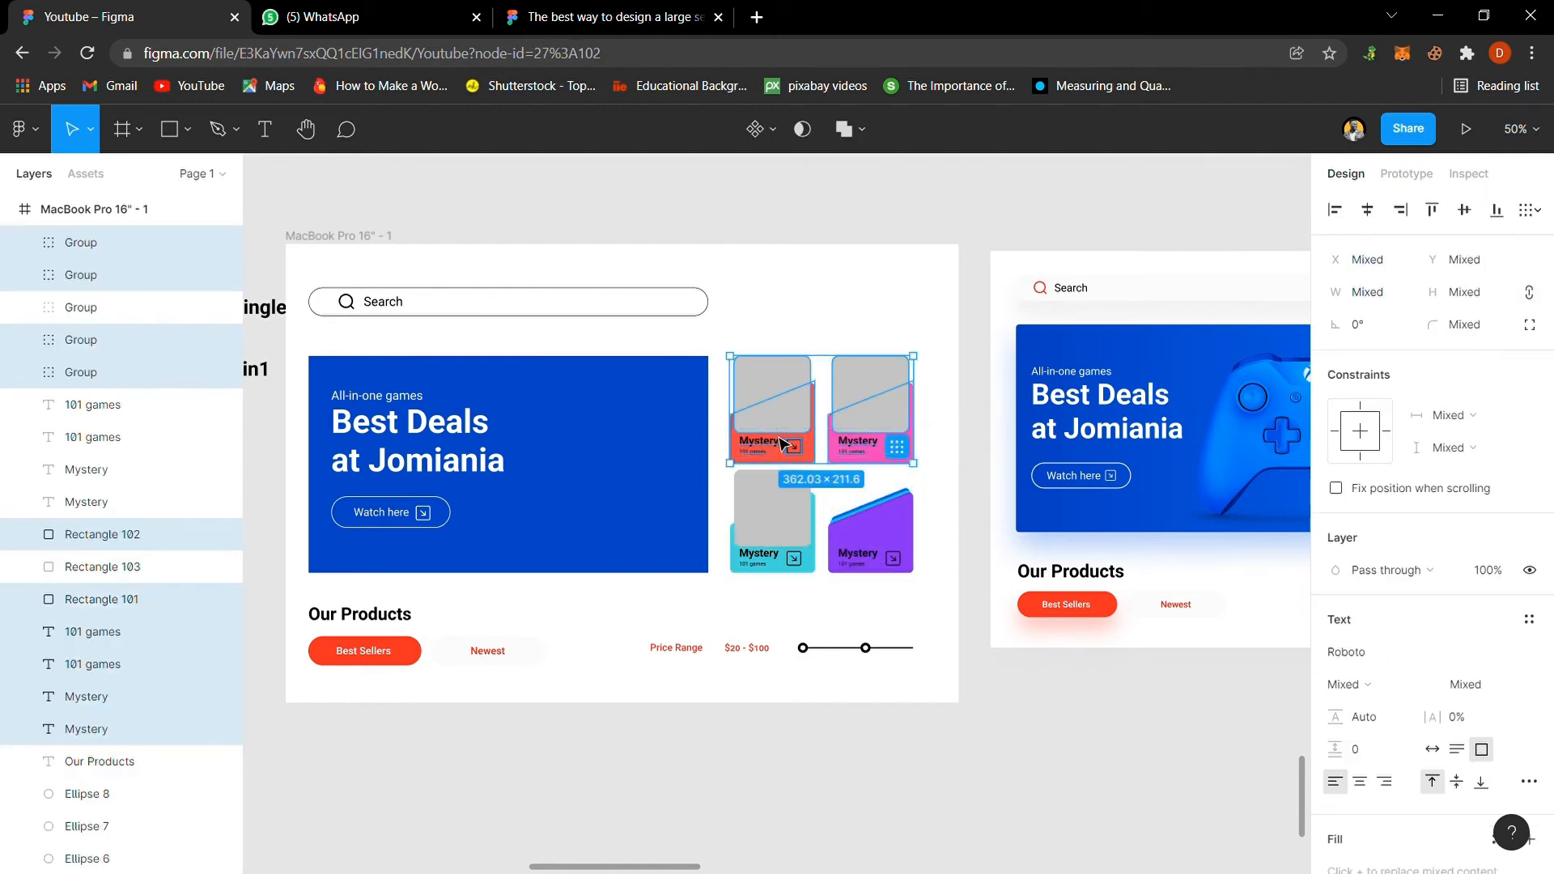
{"action": "left_click", "coordinate": [985, 450]}
{"action": "left_click", "coordinate": [890, 452]}
{"action": "left_click", "coordinate": [862, 459]}
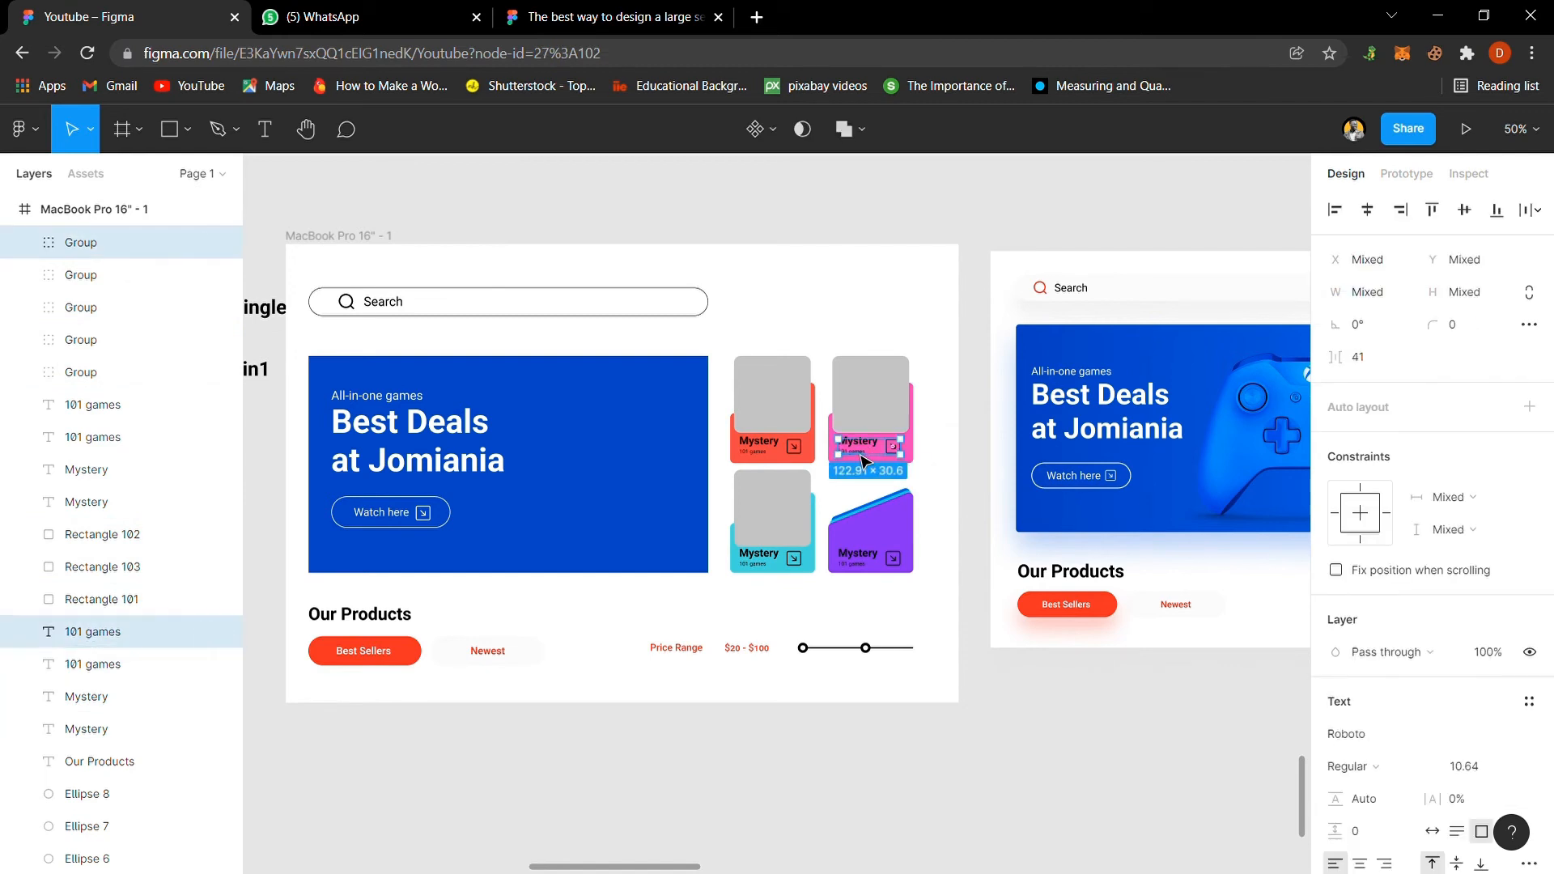
{"action": "left_click", "coordinate": [870, 446], "text": "shift"}
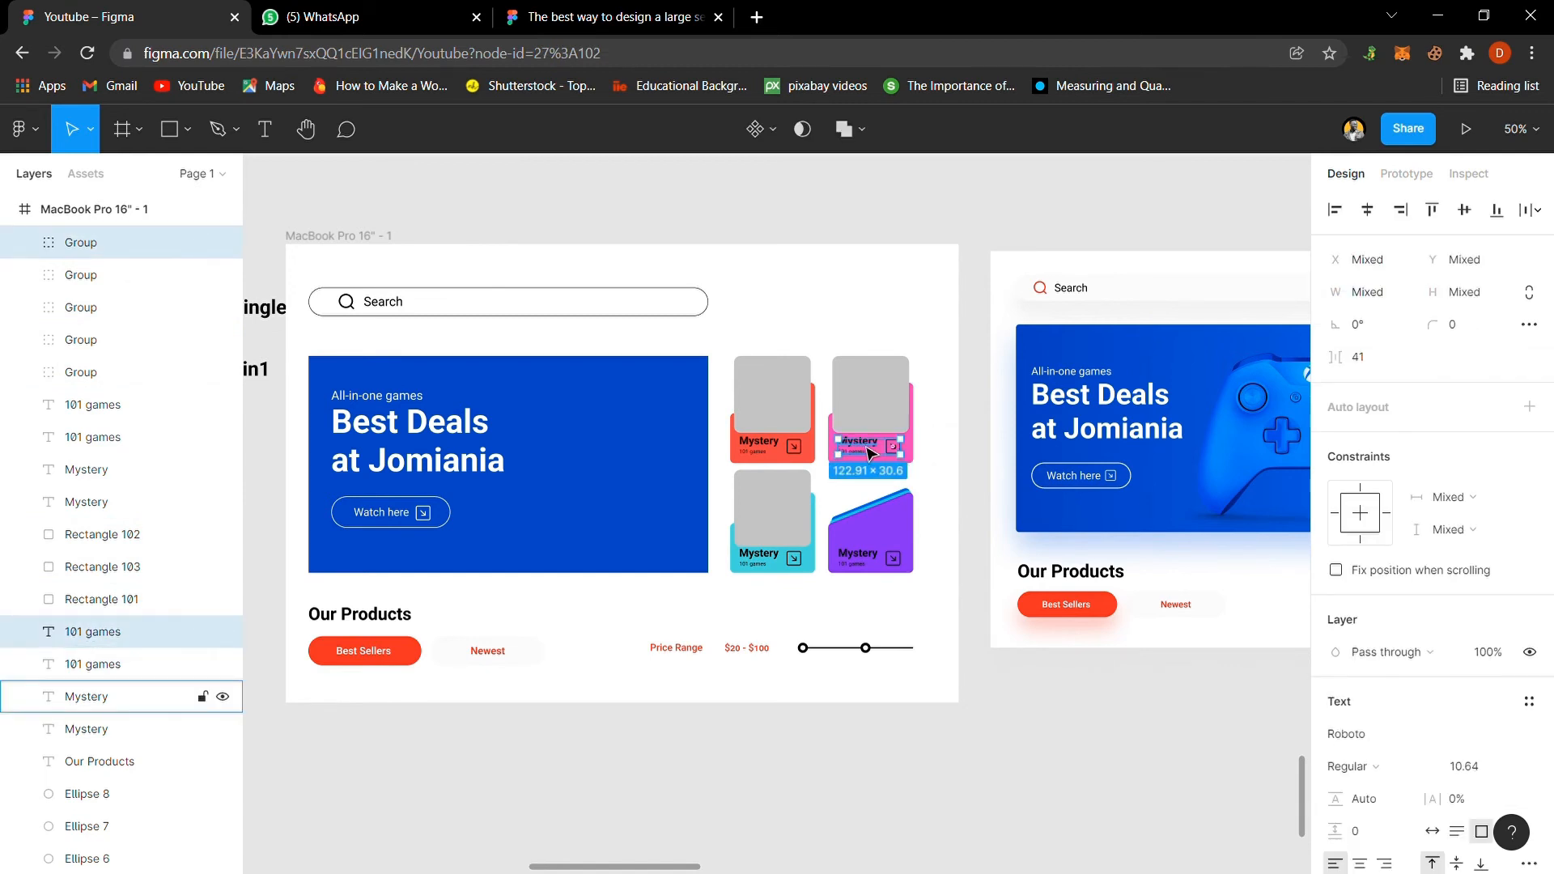
{"action": "left_click", "coordinate": [765, 453], "text": "shift"}
{"action": "left_click", "coordinate": [767, 444], "text": "shift"}
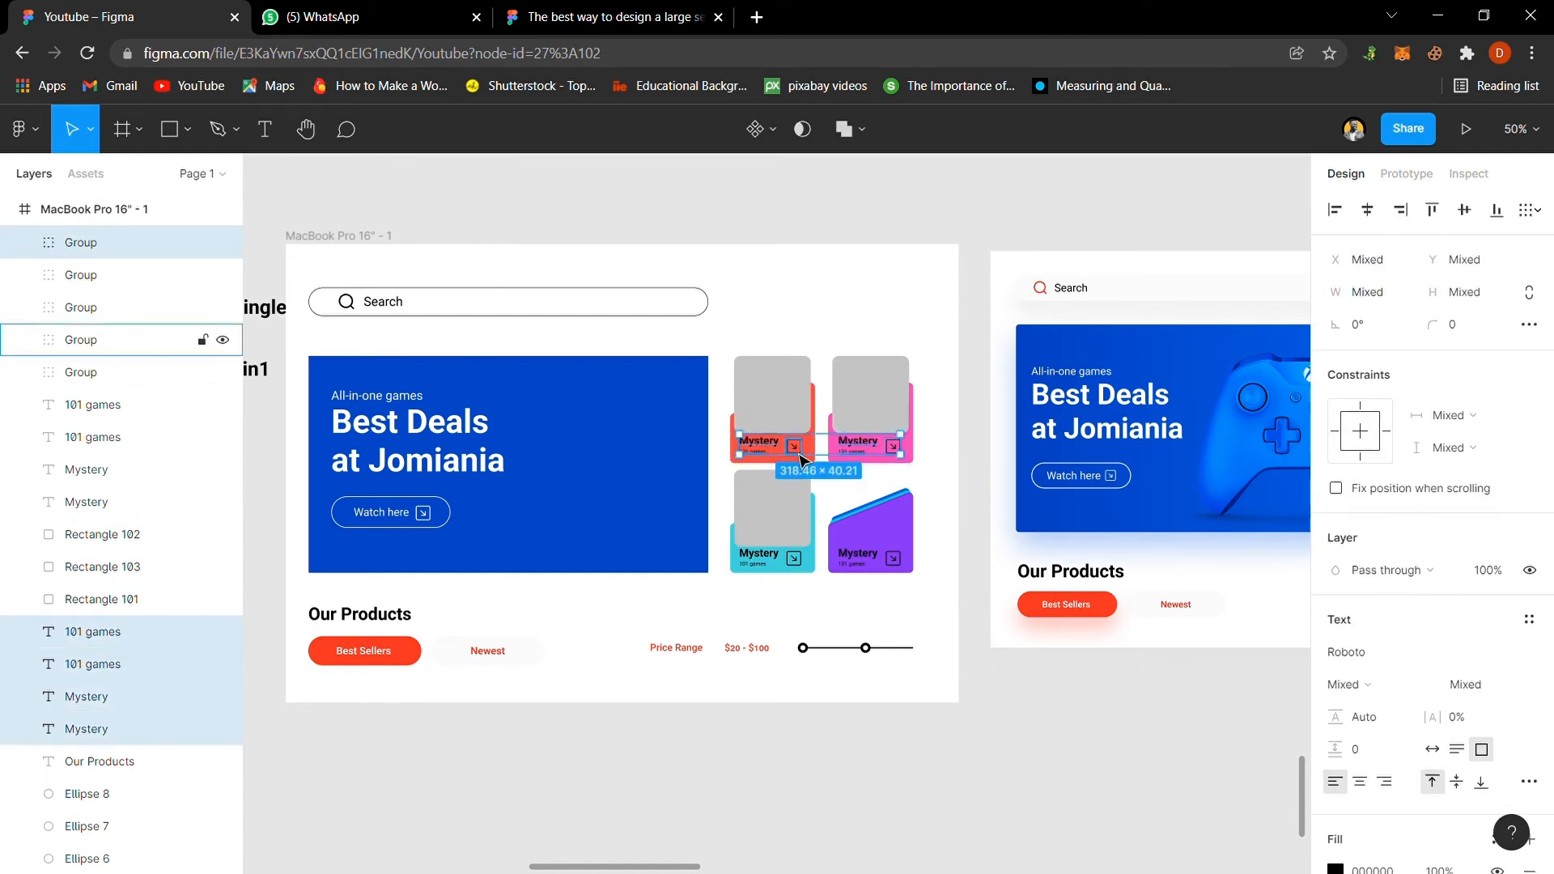
{"action": "left_click", "coordinate": [770, 558], "text": "shift"}
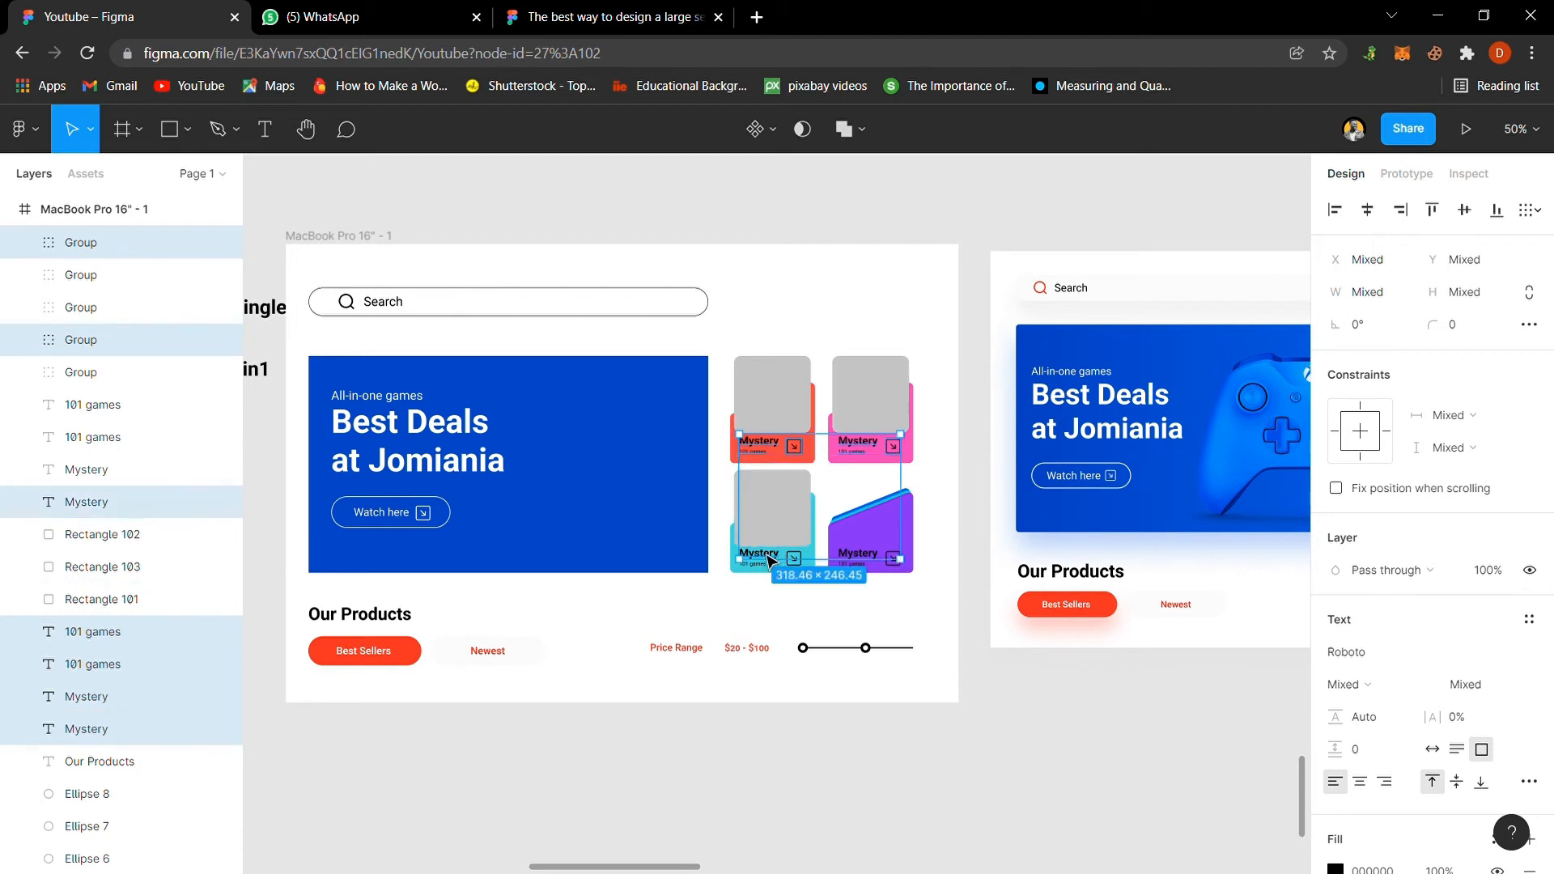
{"action": "left_click", "coordinate": [777, 560], "text": "shift"}
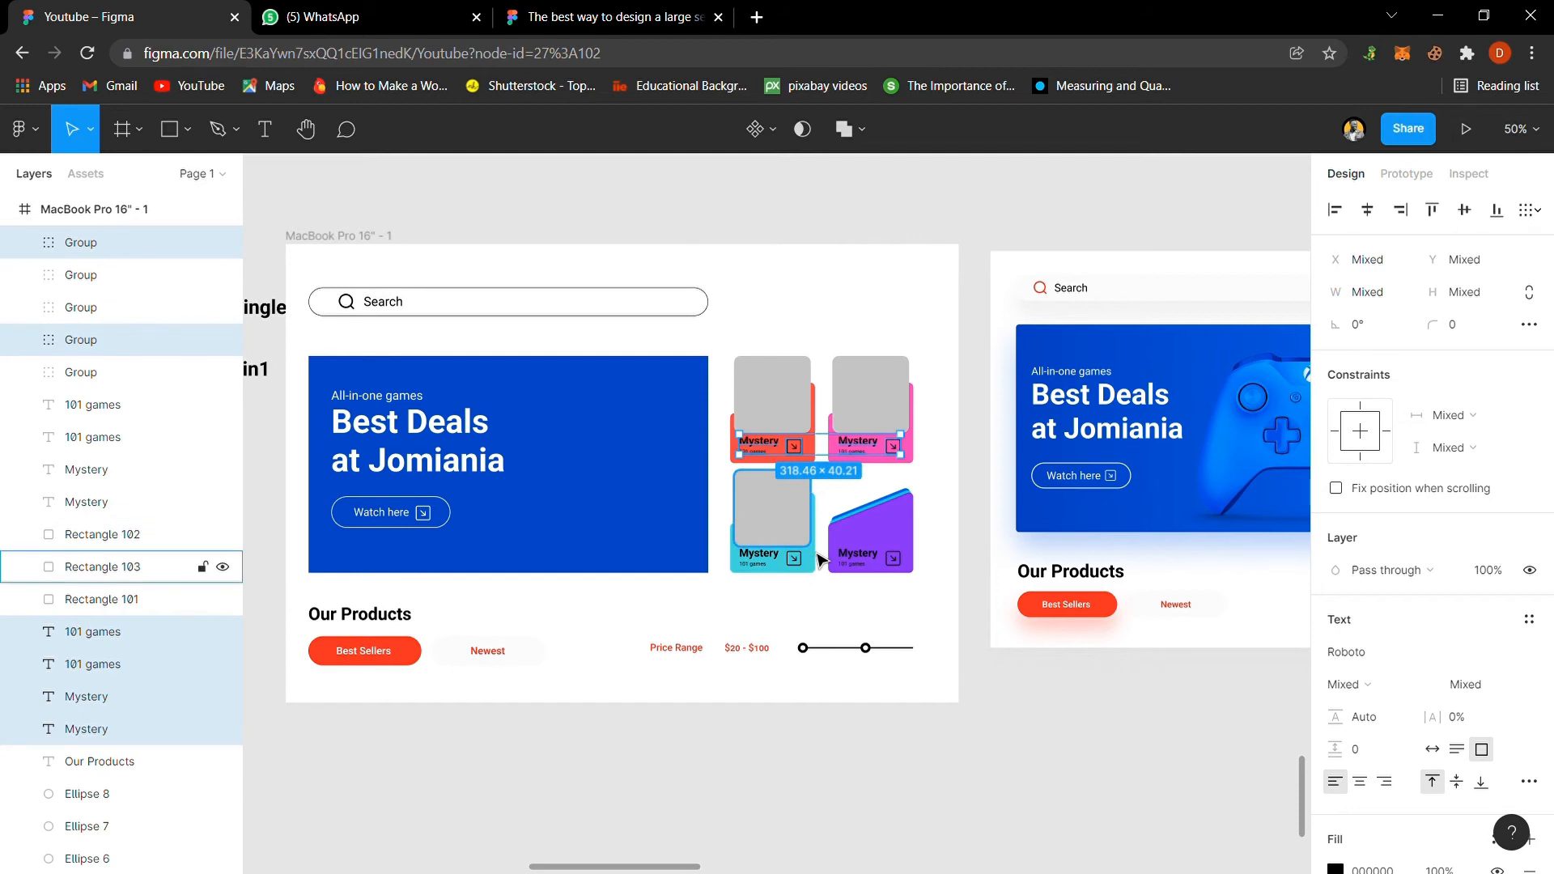
{"action": "key", "text": "shift+2"}
{"action": "key", "text": "minus"}
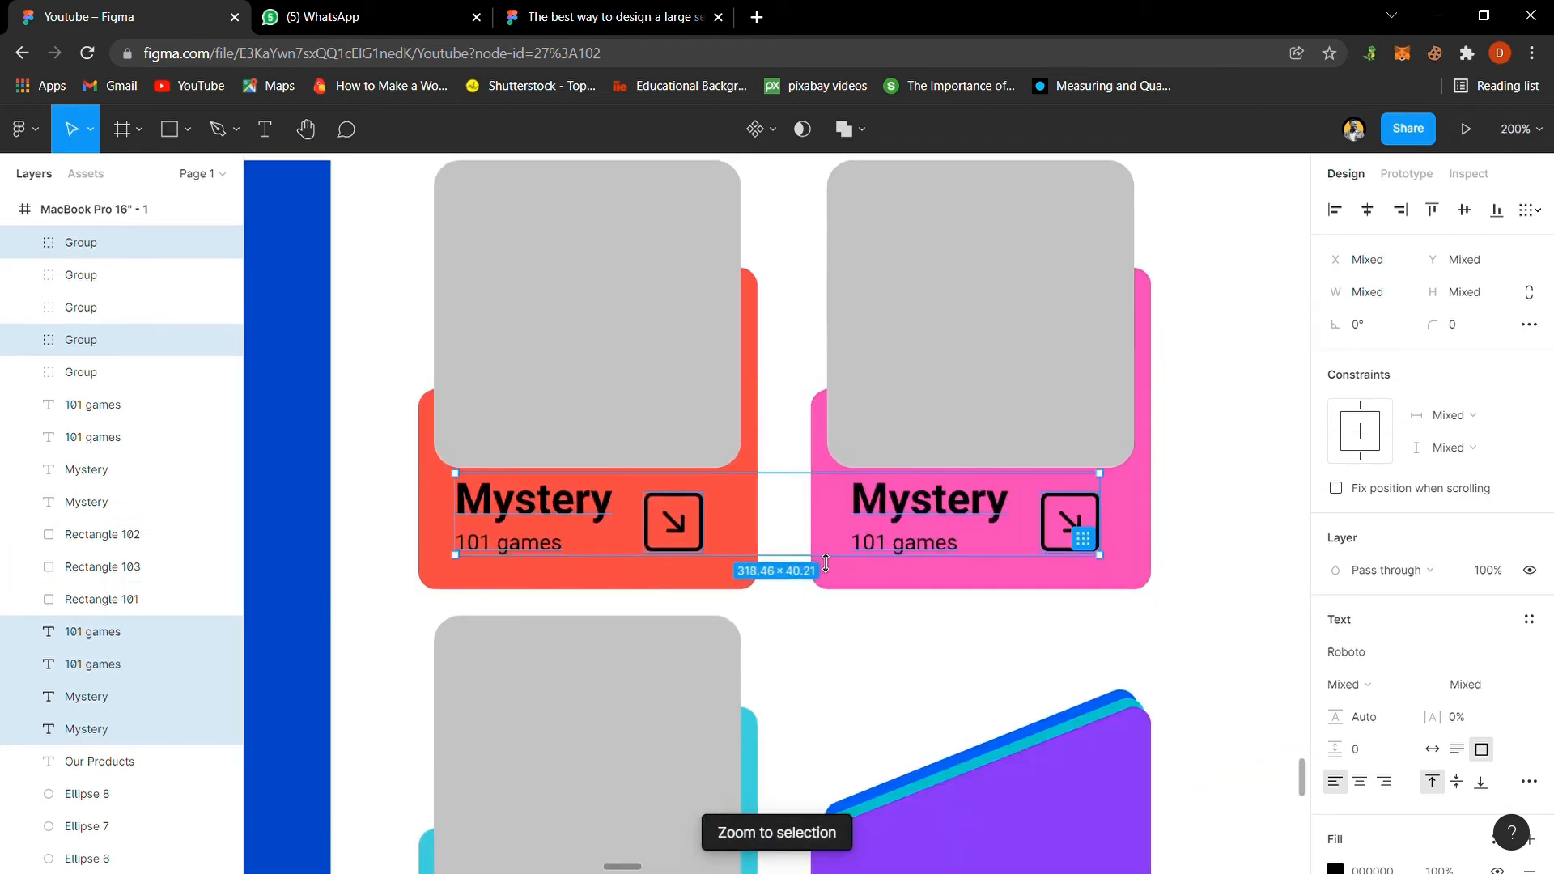
{"action": "scroll", "coordinate": [827, 563], "scroll_direction": "down", "scroll_amount": 5}
{"action": "left_click", "coordinate": [619, 638], "text": "shift"}
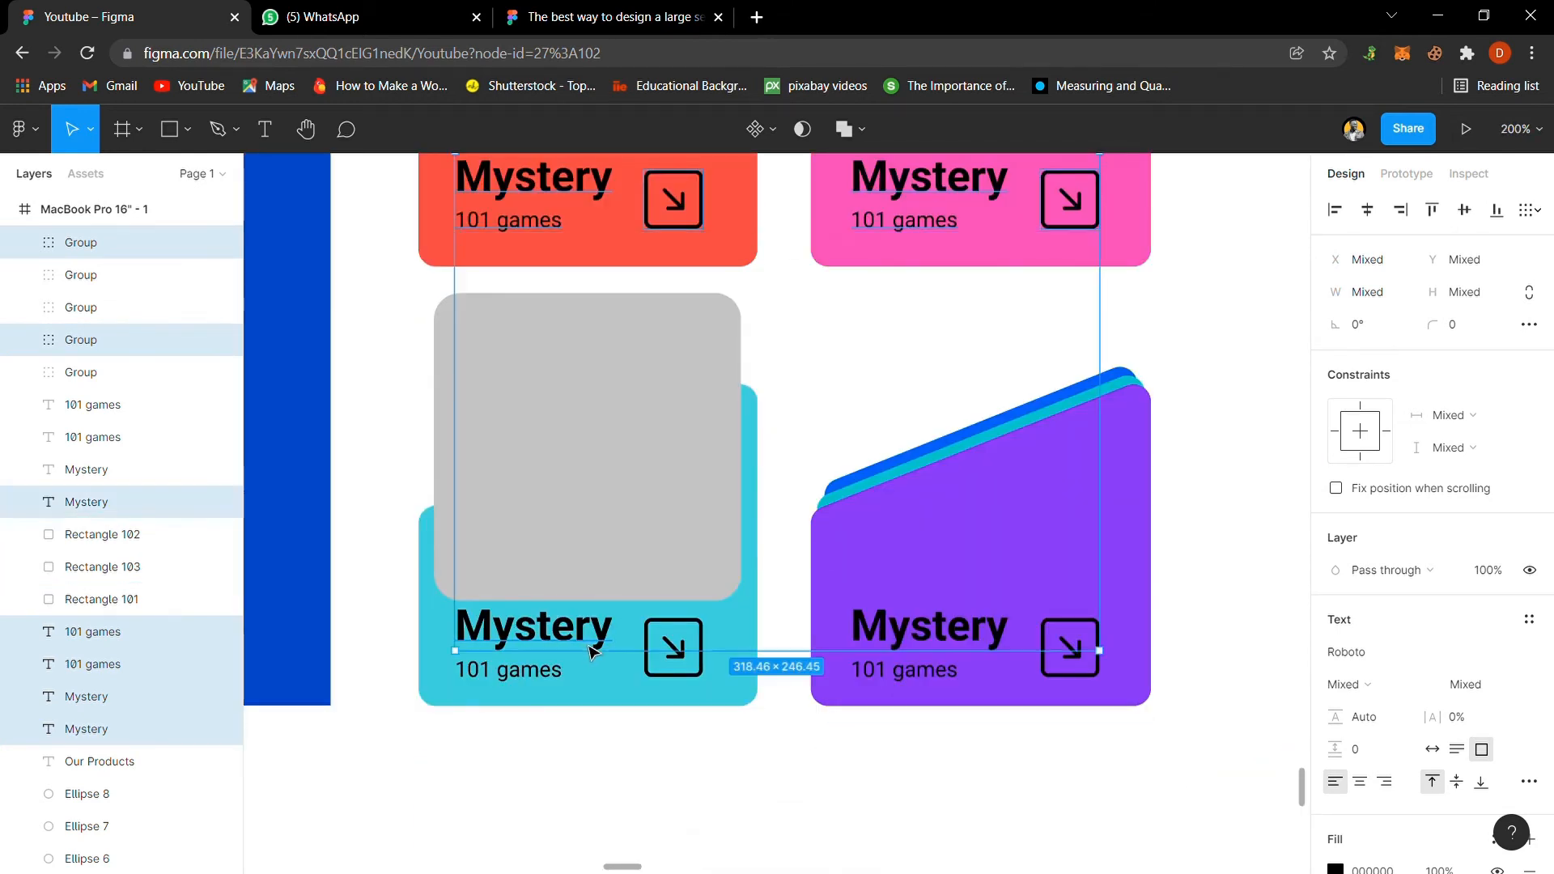
{"action": "left_click", "coordinate": [540, 687], "text": "shift"}
{"action": "left_click", "coordinate": [686, 659], "text": "shift"}
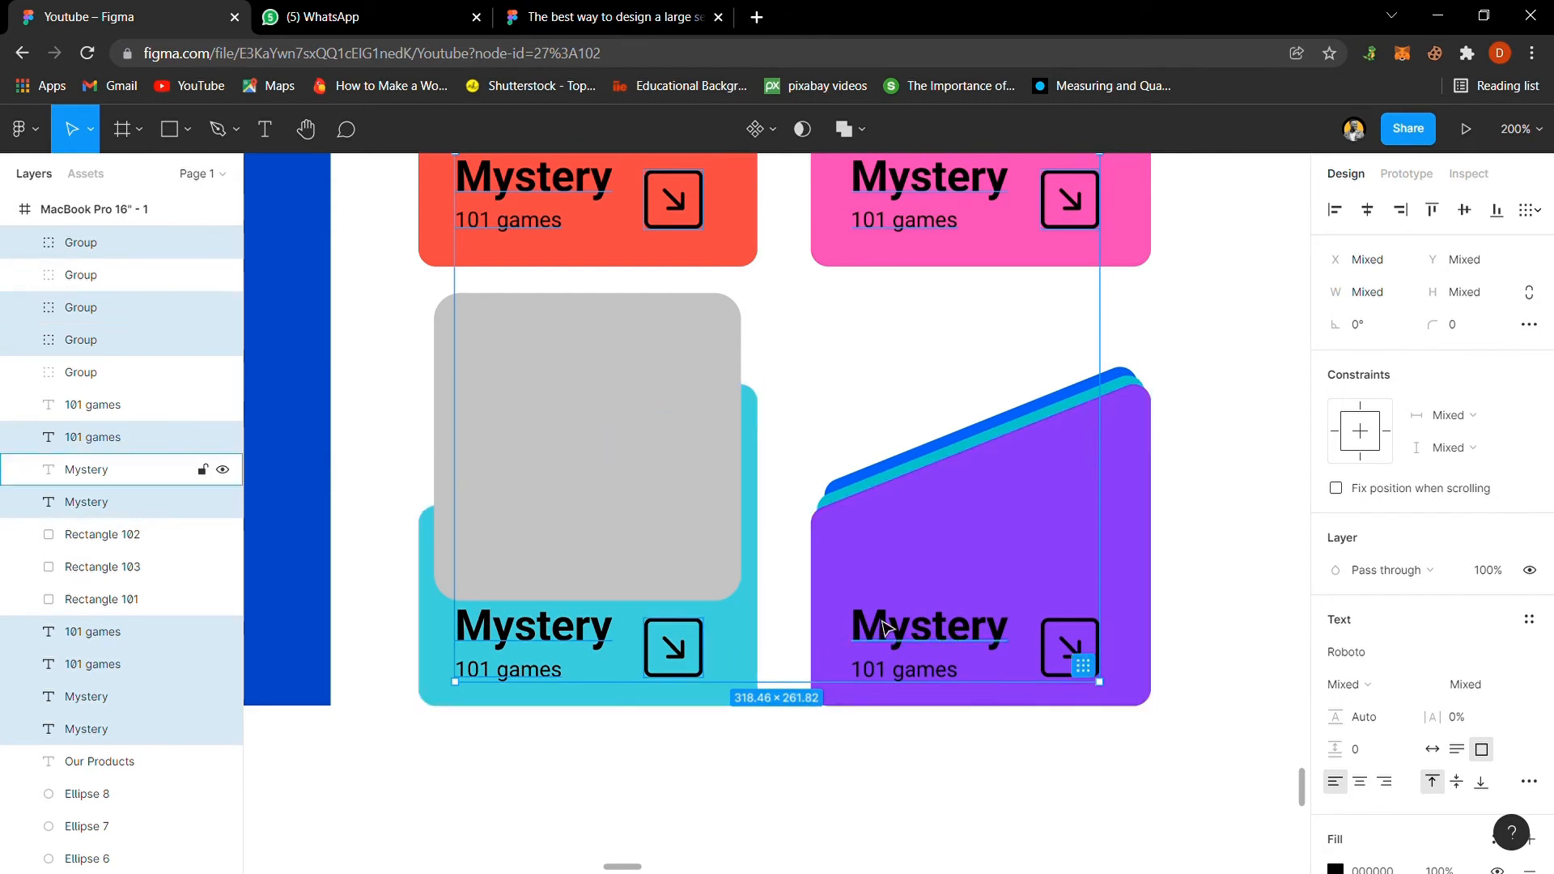
{"action": "left_click", "coordinate": [905, 636], "text": "shift"}
{"action": "left_click", "coordinate": [921, 672], "text": "shift"}
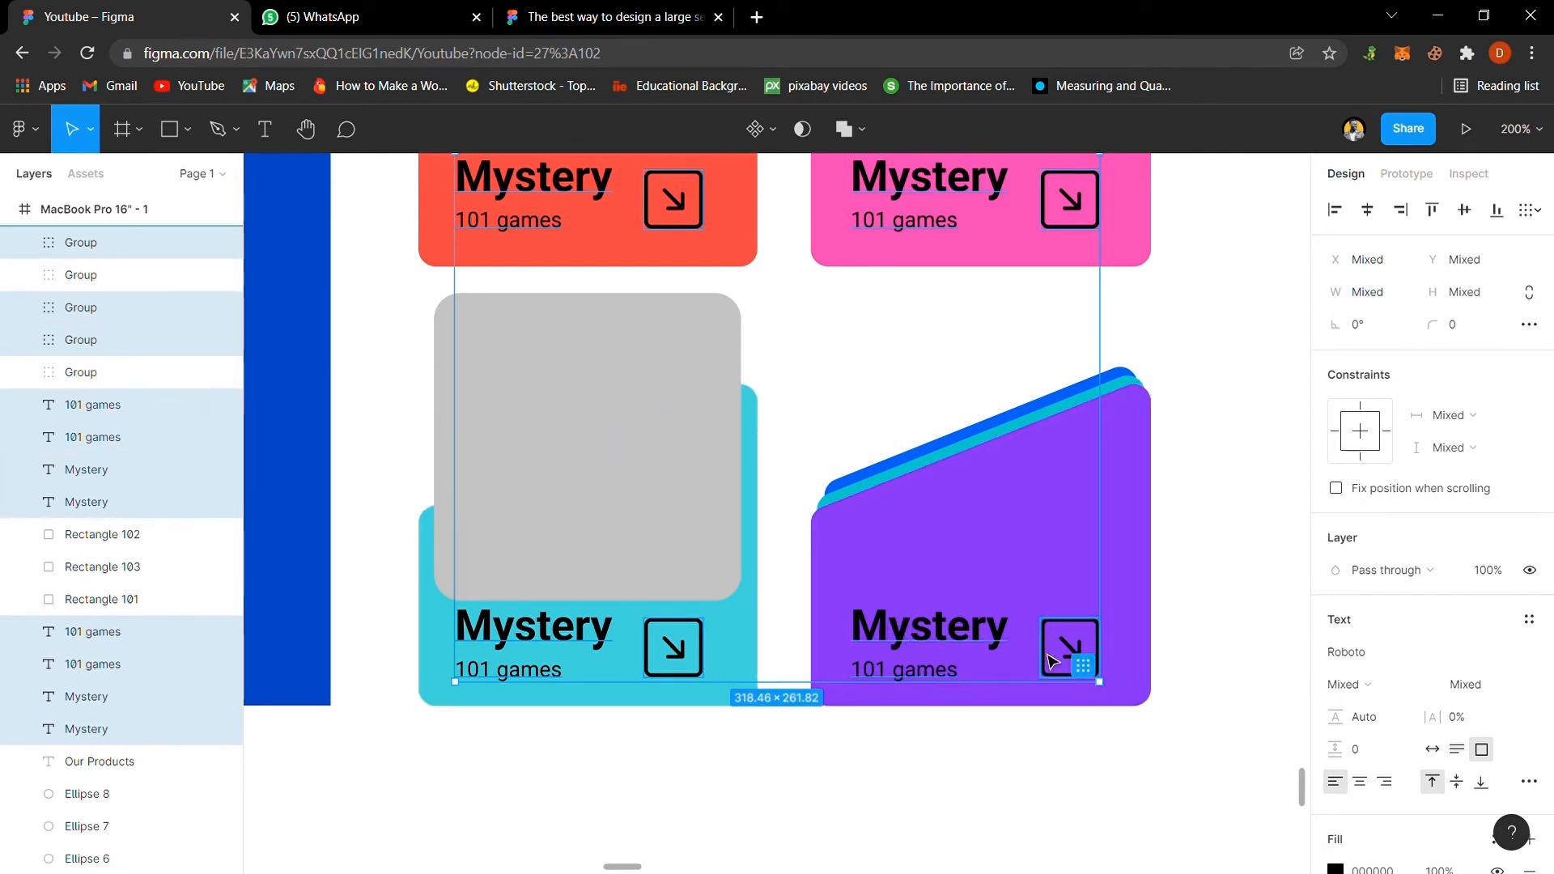
{"action": "left_click", "coordinate": [1060, 654], "text": "shift"}
{"action": "left_click", "coordinate": [1059, 654], "text": "shift"}
{"action": "left_click", "coordinate": [1059, 655], "text": "shift"}
{"action": "left_click", "coordinate": [1059, 655], "text": "shift"}
{"action": "left_click", "coordinate": [1053, 652], "text": "shift"}
{"action": "key", "text": "i"}
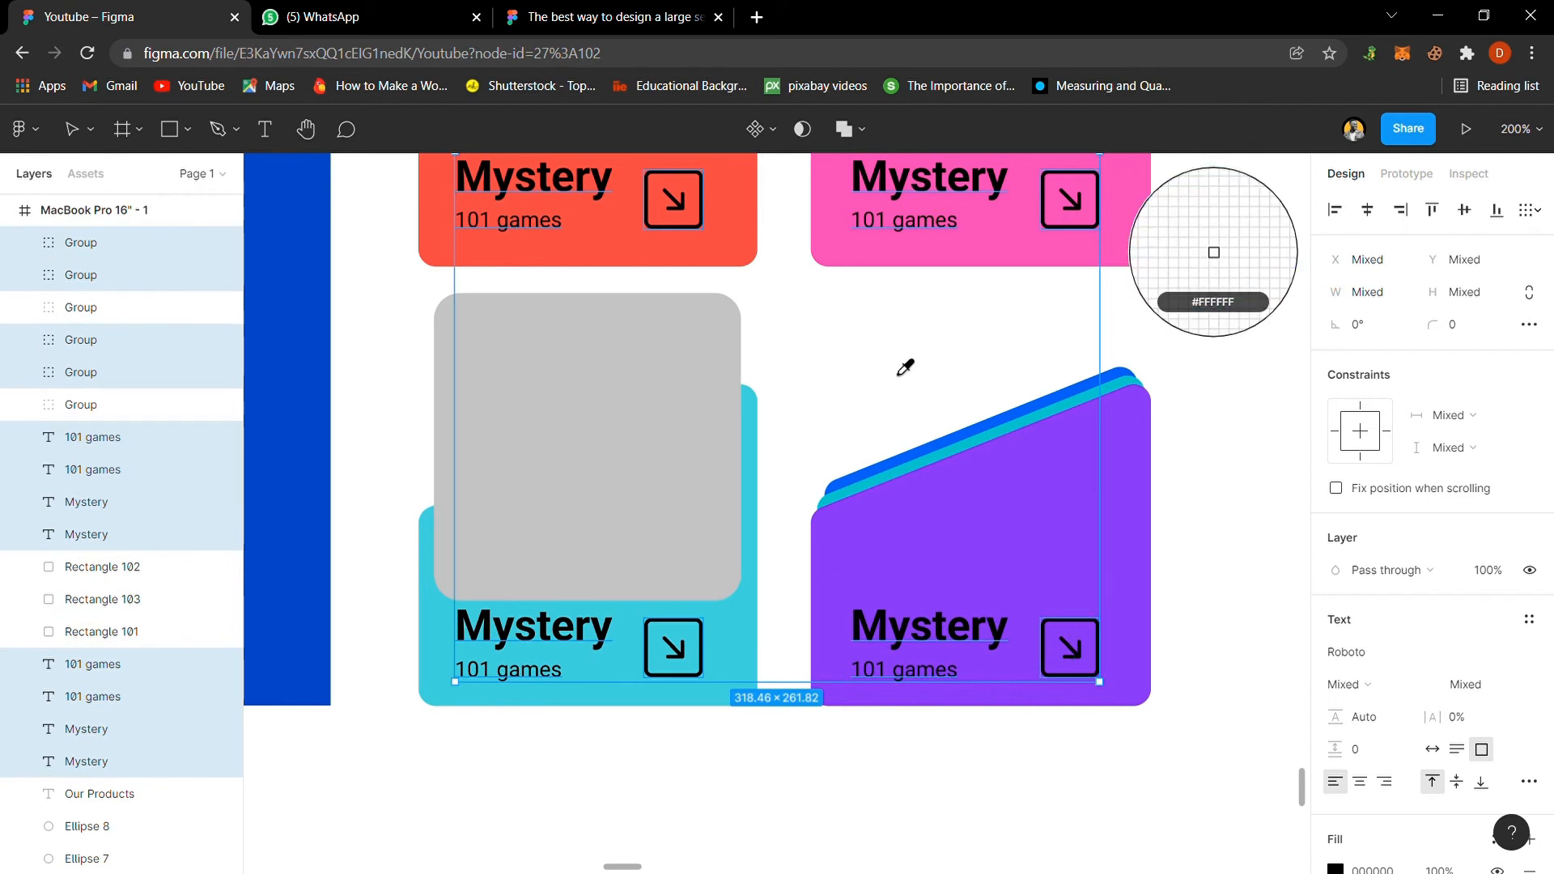
{"action": "left_click", "coordinate": [905, 378]}
{"action": "left_click", "coordinate": [841, 395]}
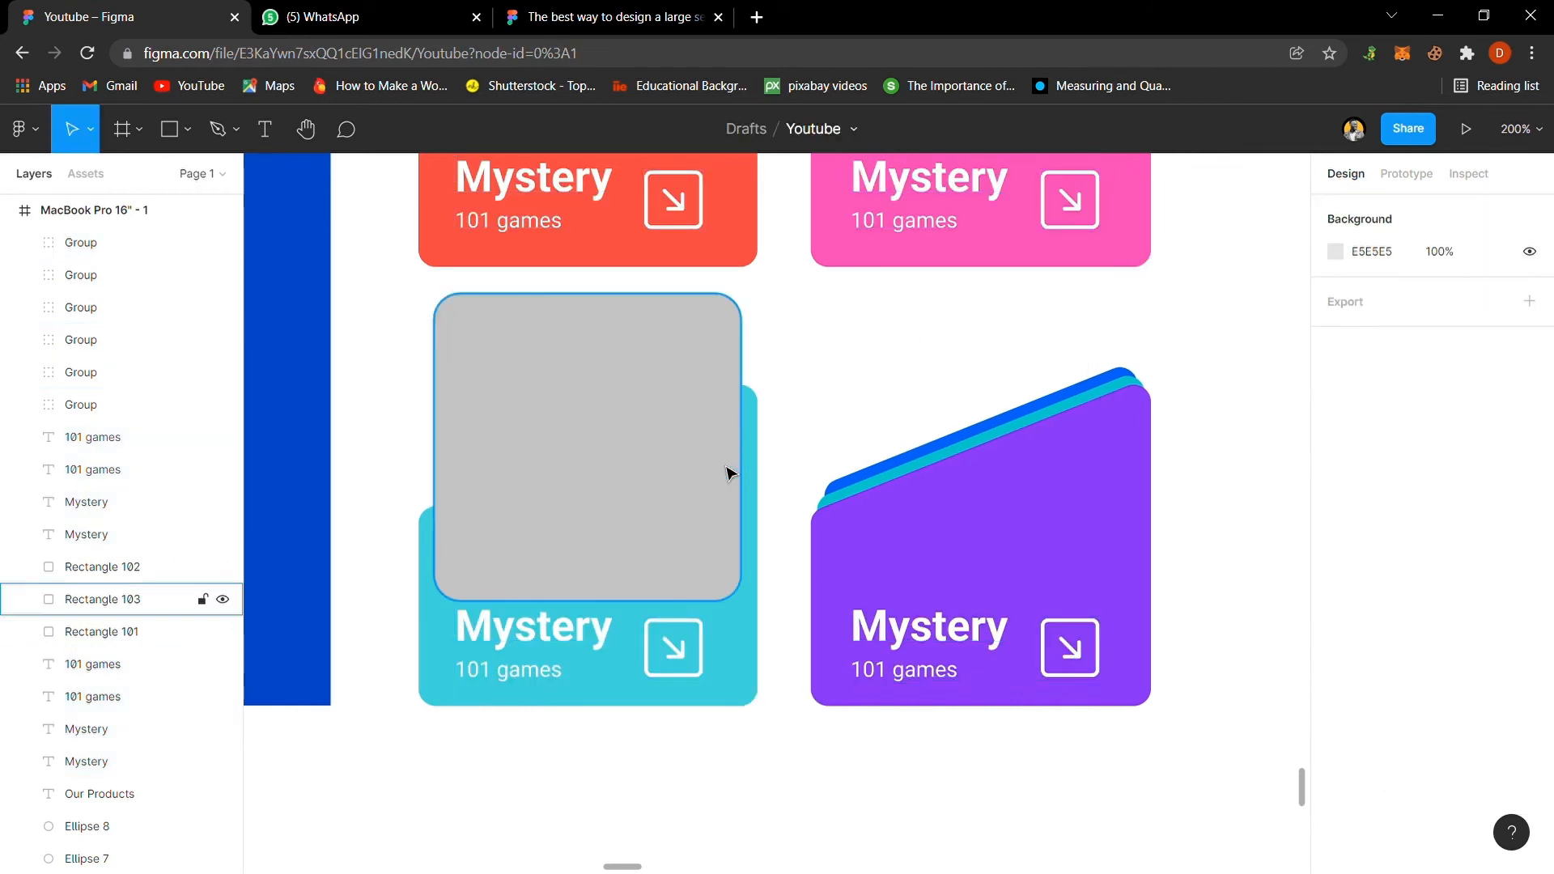
Step: Fill the three gray rounded squares on the orange, pink and cyan Mystery cards with the banner's dark blue 0344CB
{"action": "key", "text": "minus"}
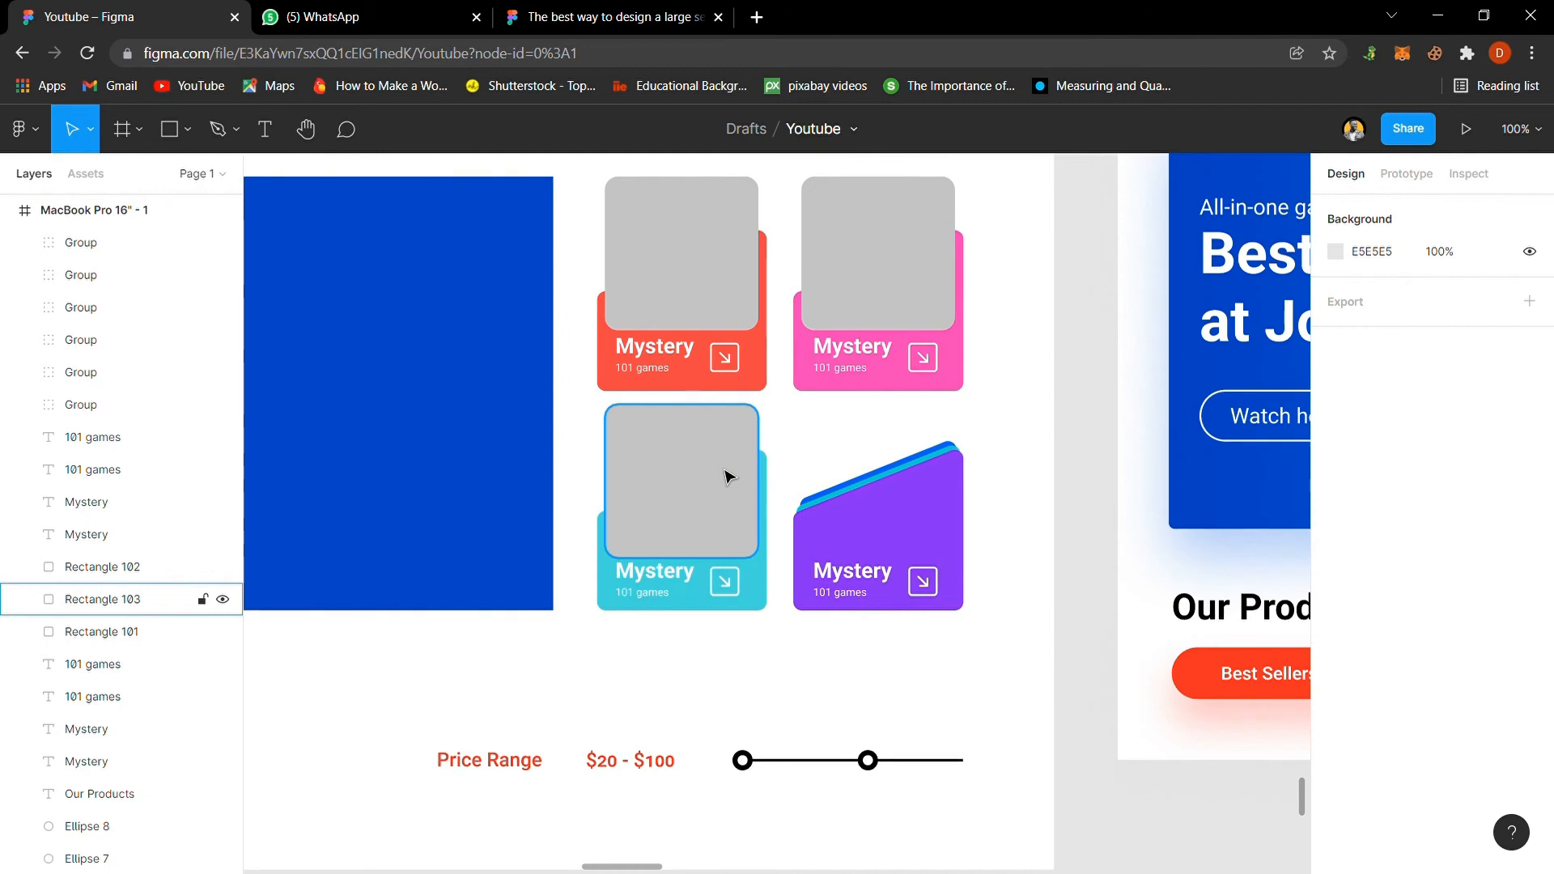
{"action": "key", "text": "minus"}
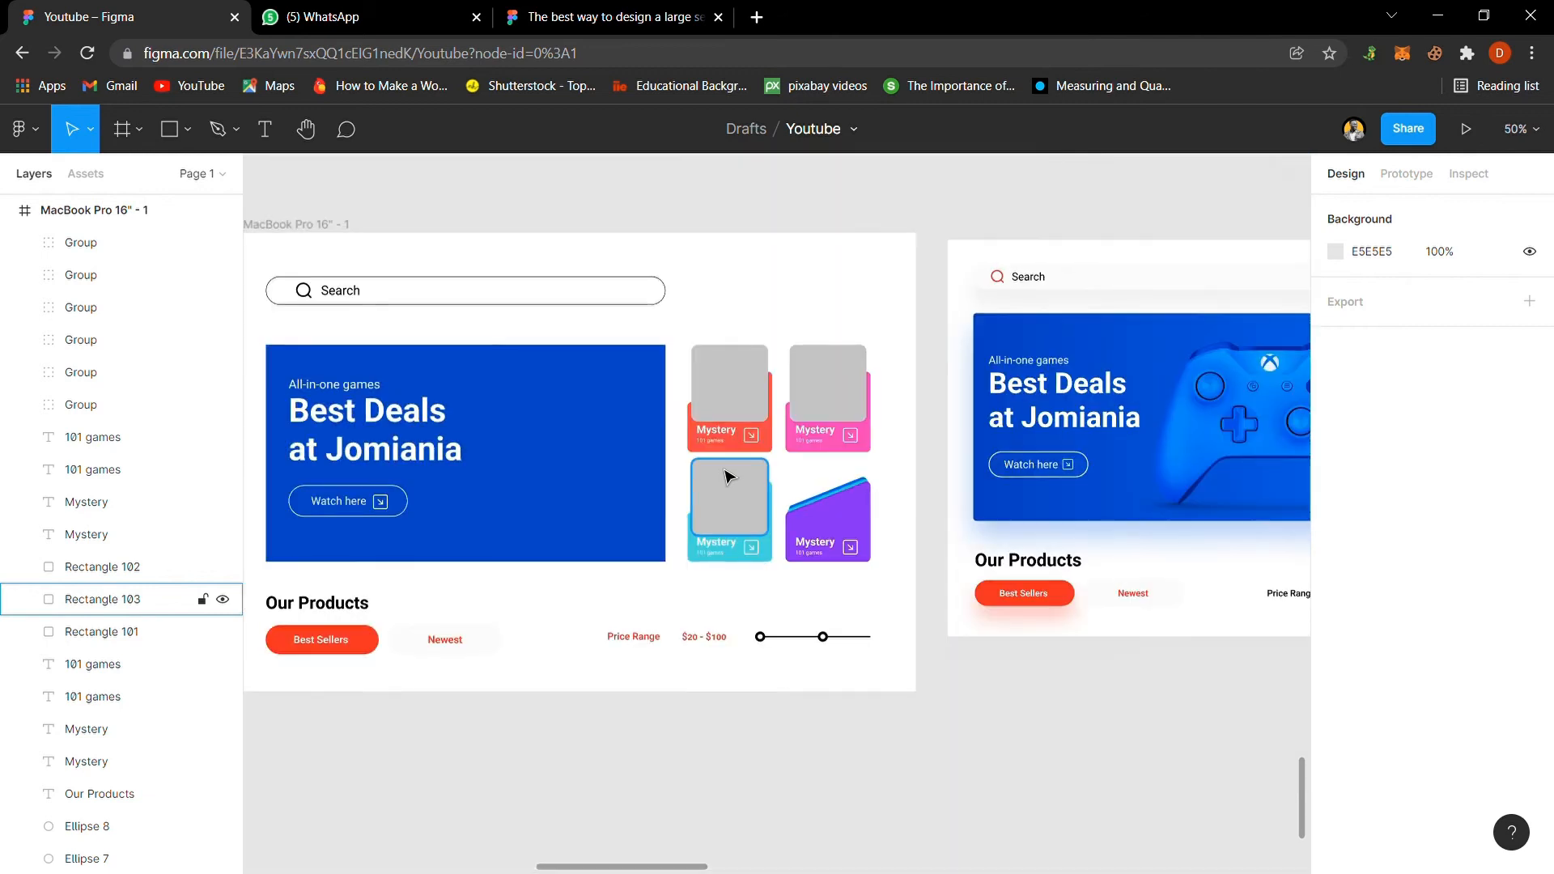
{"action": "left_click", "coordinate": [750, 527]}
{"action": "left_click", "coordinate": [739, 392], "text": "shift"}
{"action": "left_click", "coordinate": [855, 396], "text": "shift"}
{"action": "key", "text": "i"}
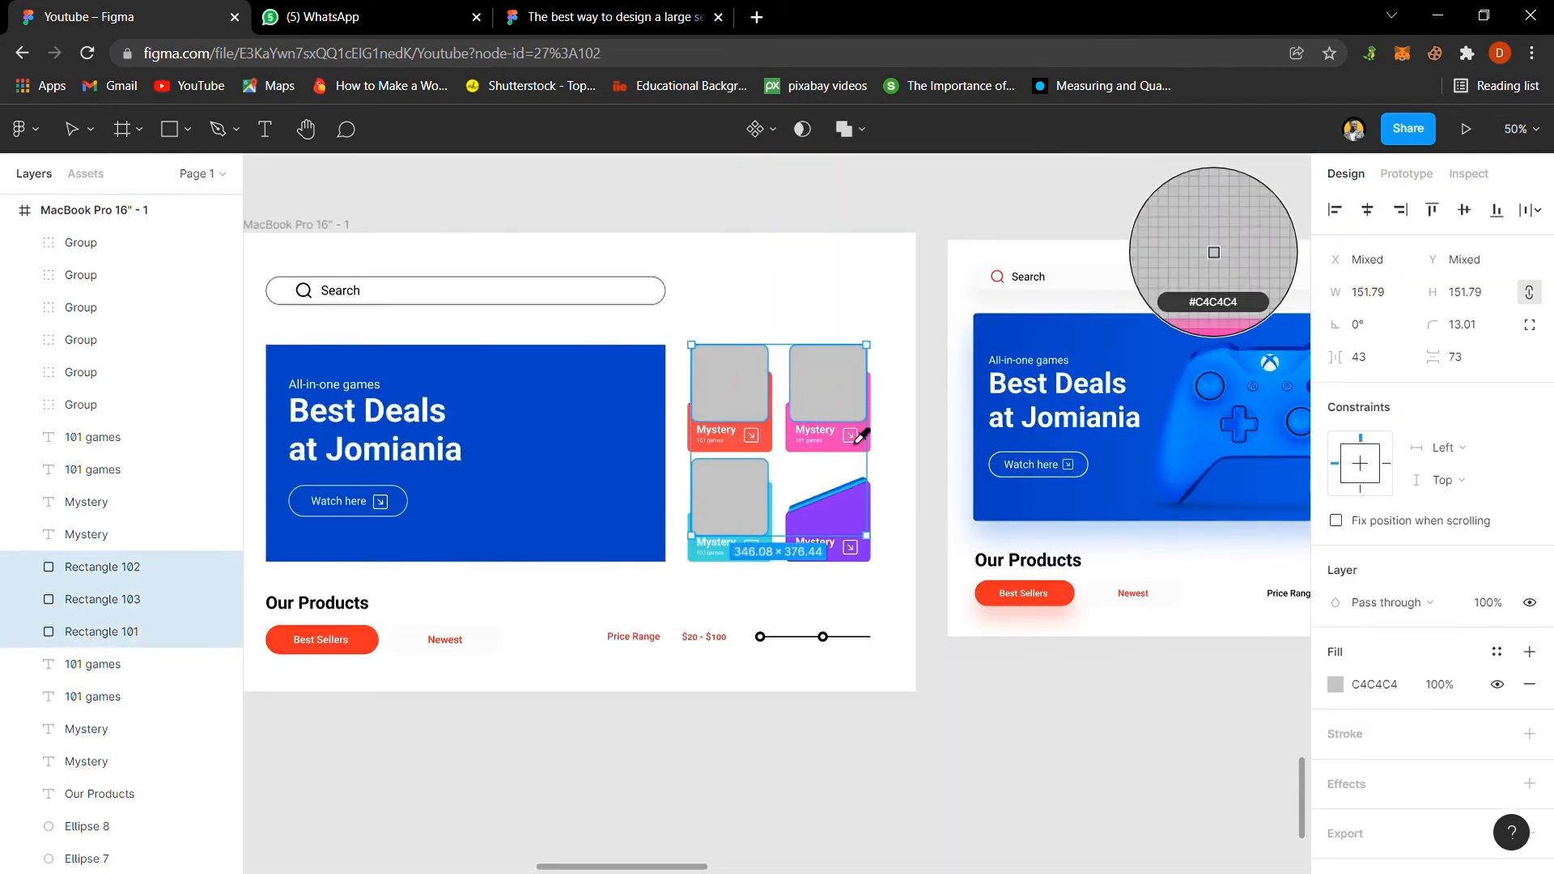
{"action": "left_click", "coordinate": [536, 450]}
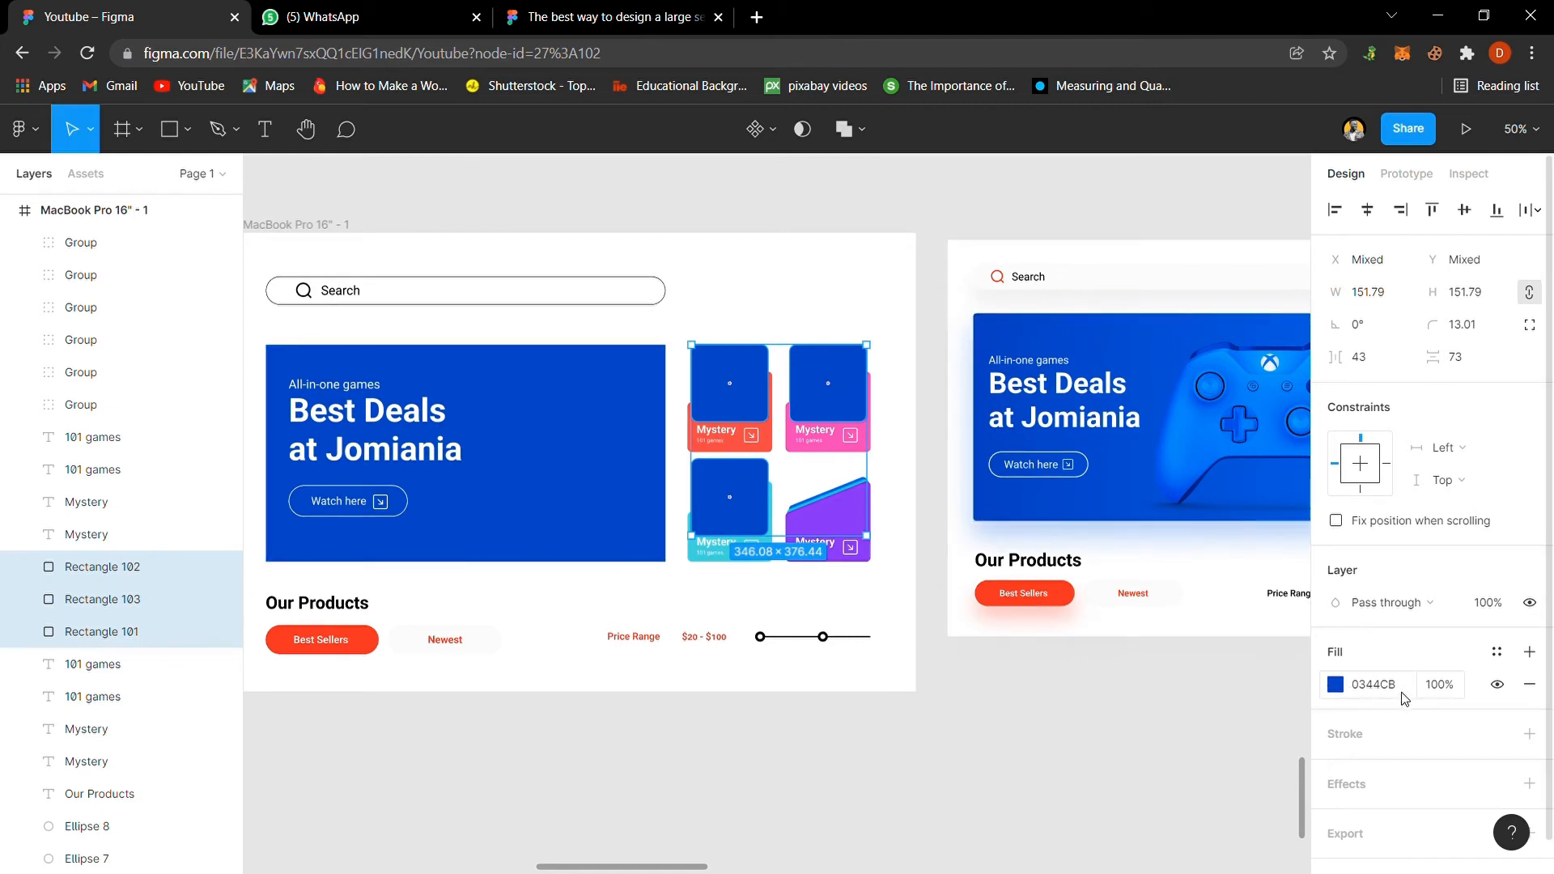
{"action": "left_click", "coordinate": [1446, 688]}
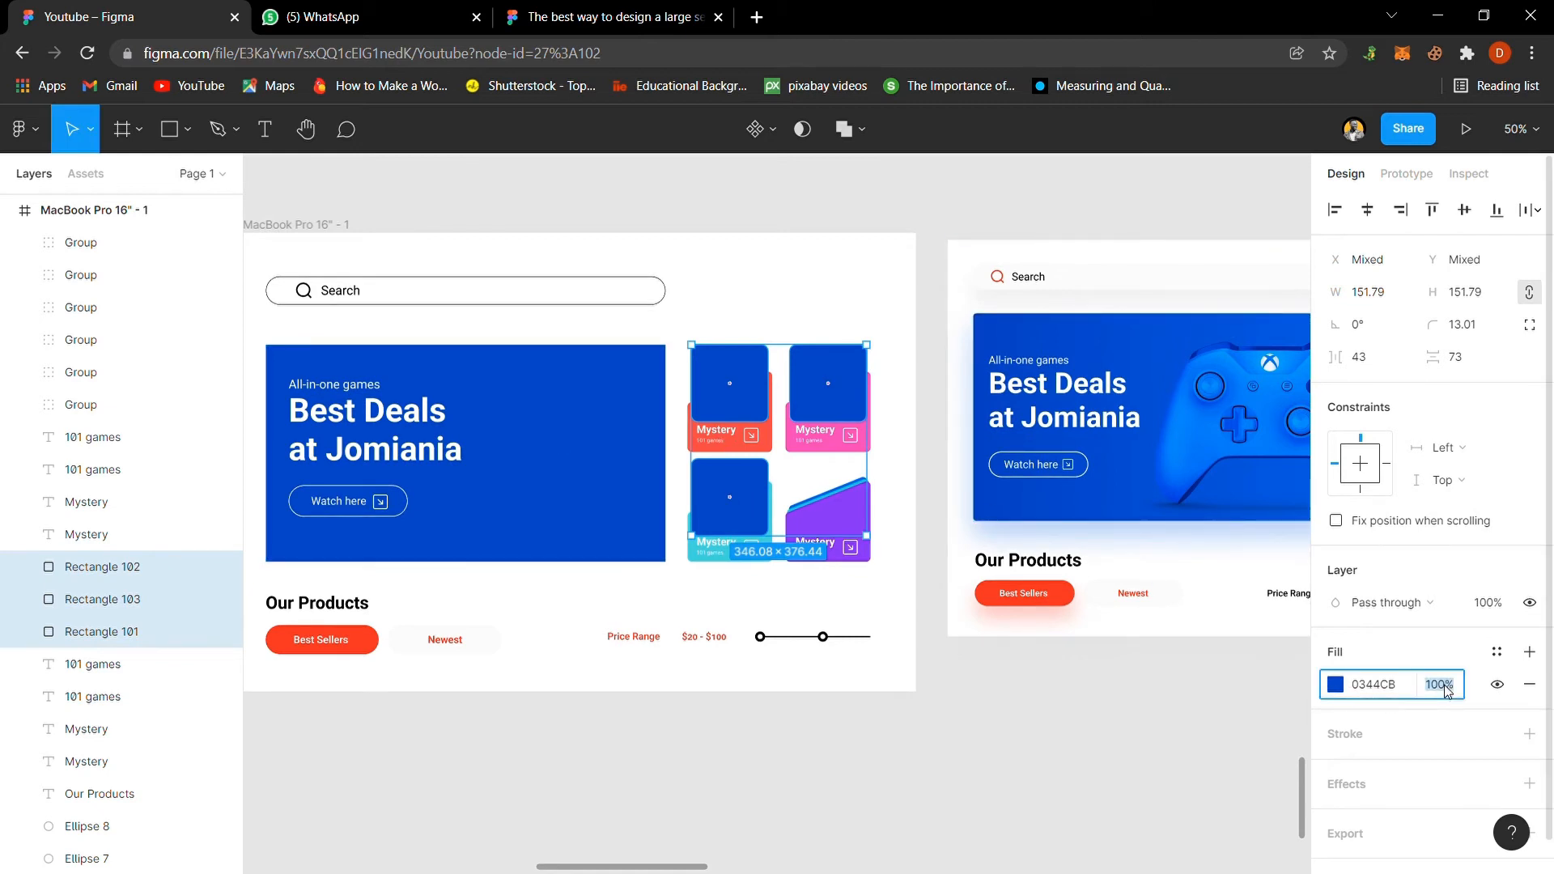
{"action": "left_click", "coordinate": [963, 706]}
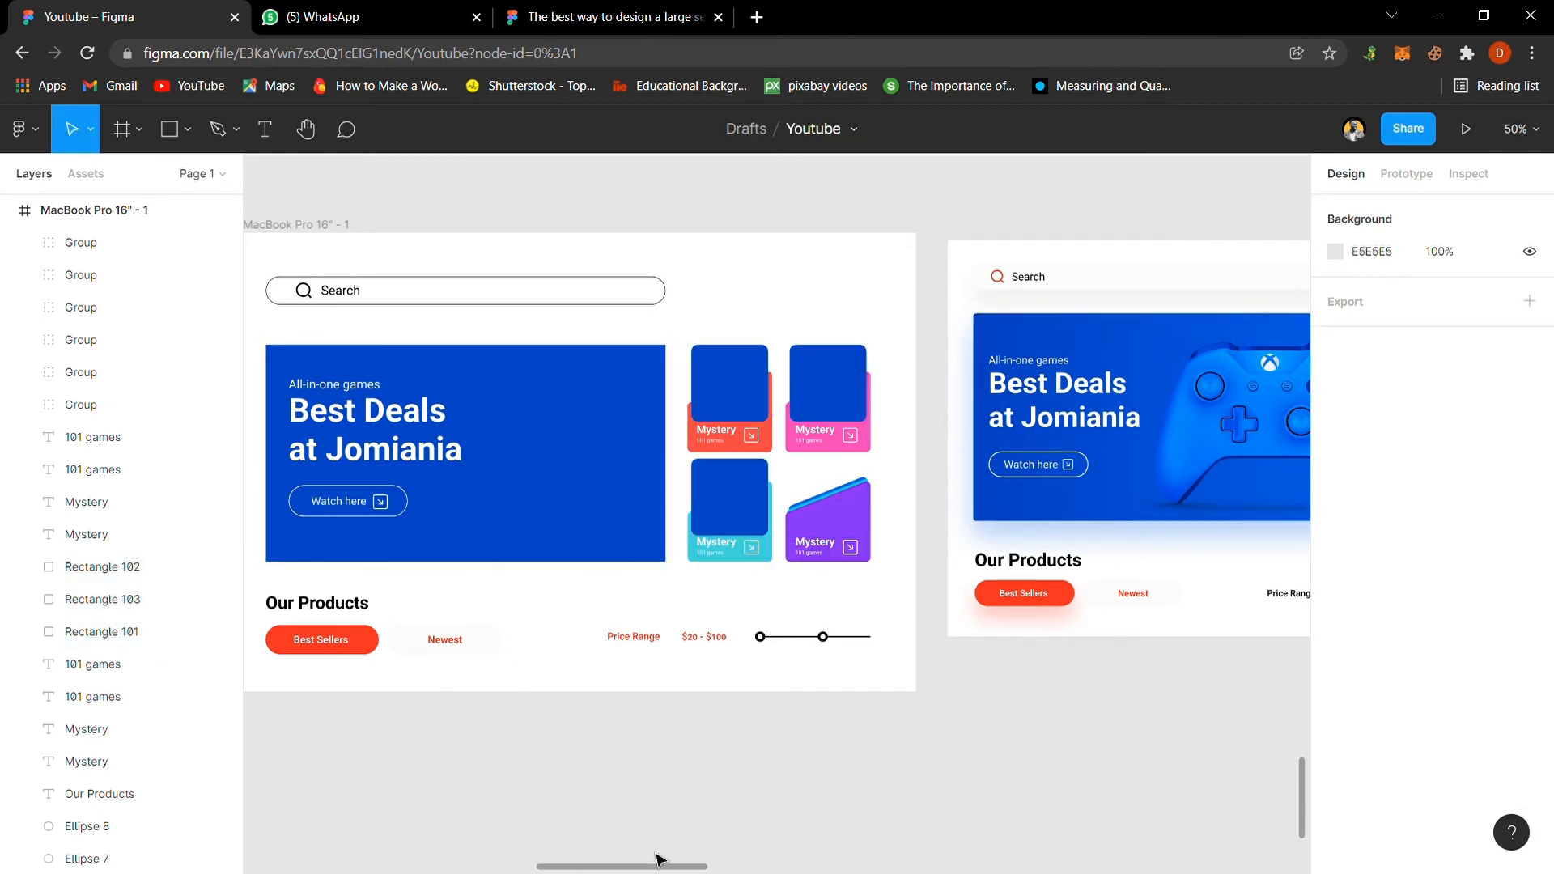
Step: Recolor the price range slider's line and both round handles to the orange-red of the Best Sellers button
{"action": "left_click", "coordinate": [761, 638]}
{"action": "left_click", "coordinate": [822, 637], "text": "shift"}
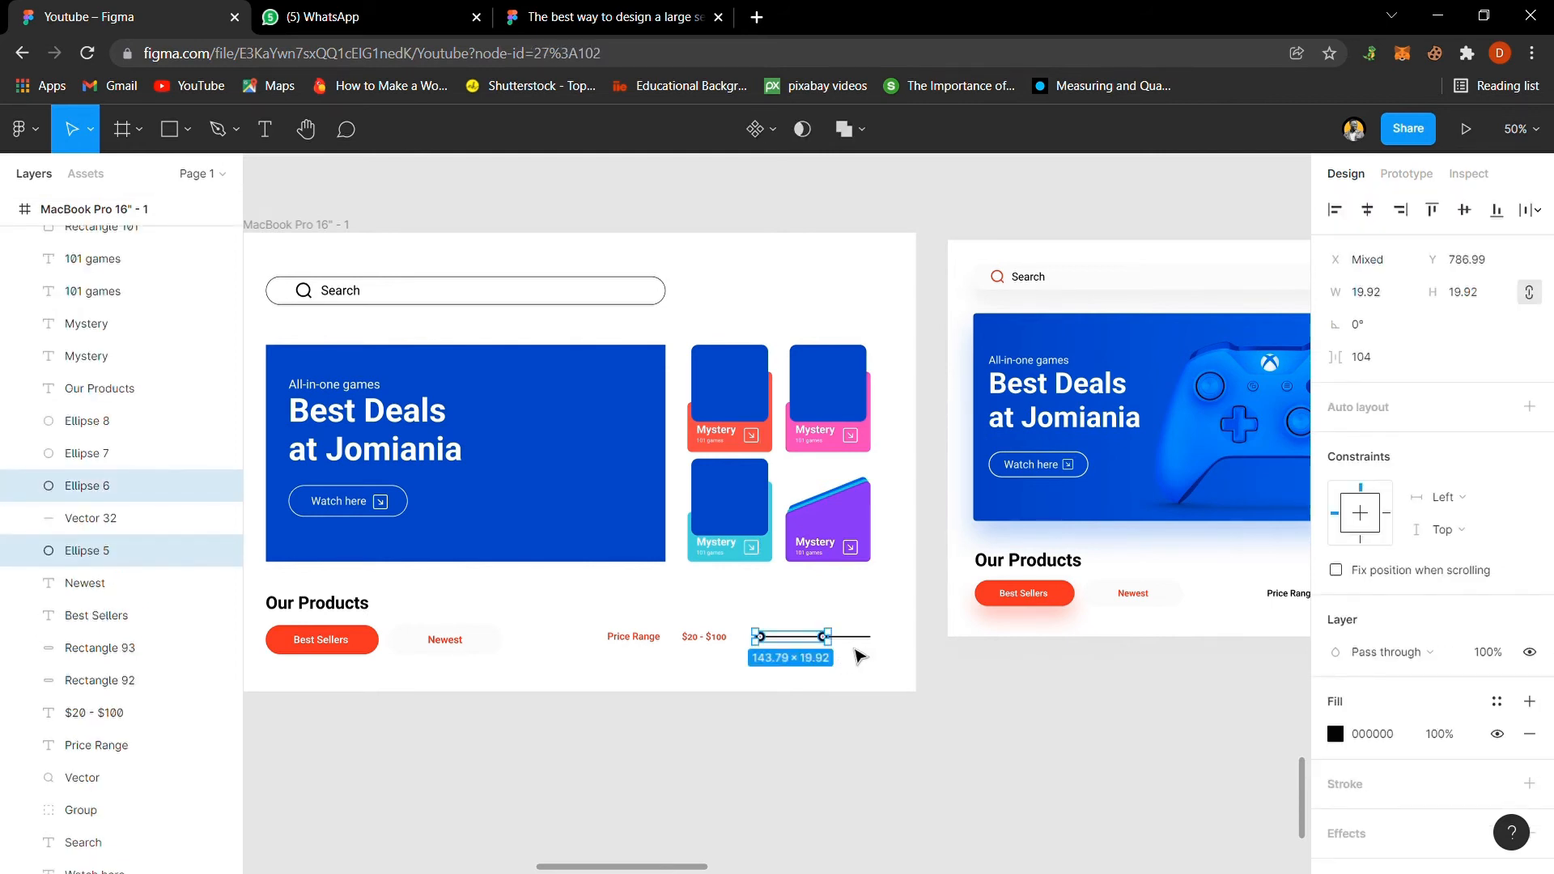
{"action": "left_click", "coordinate": [863, 638], "text": "shift"}
{"action": "key", "text": "i"}
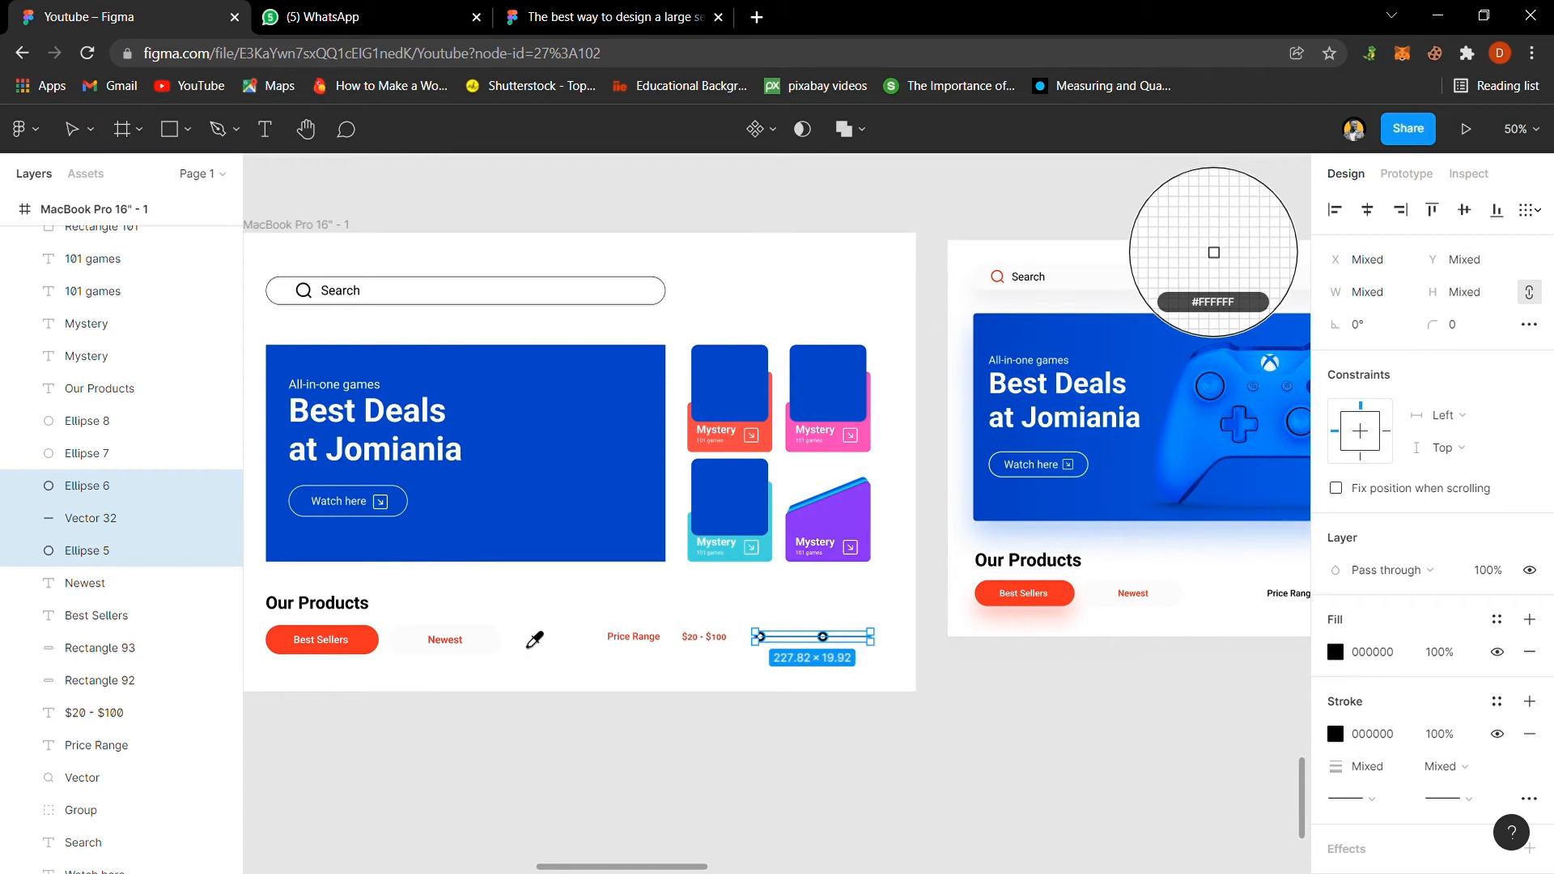
{"action": "left_click", "coordinate": [381, 647]}
{"action": "left_click", "coordinate": [663, 764]}
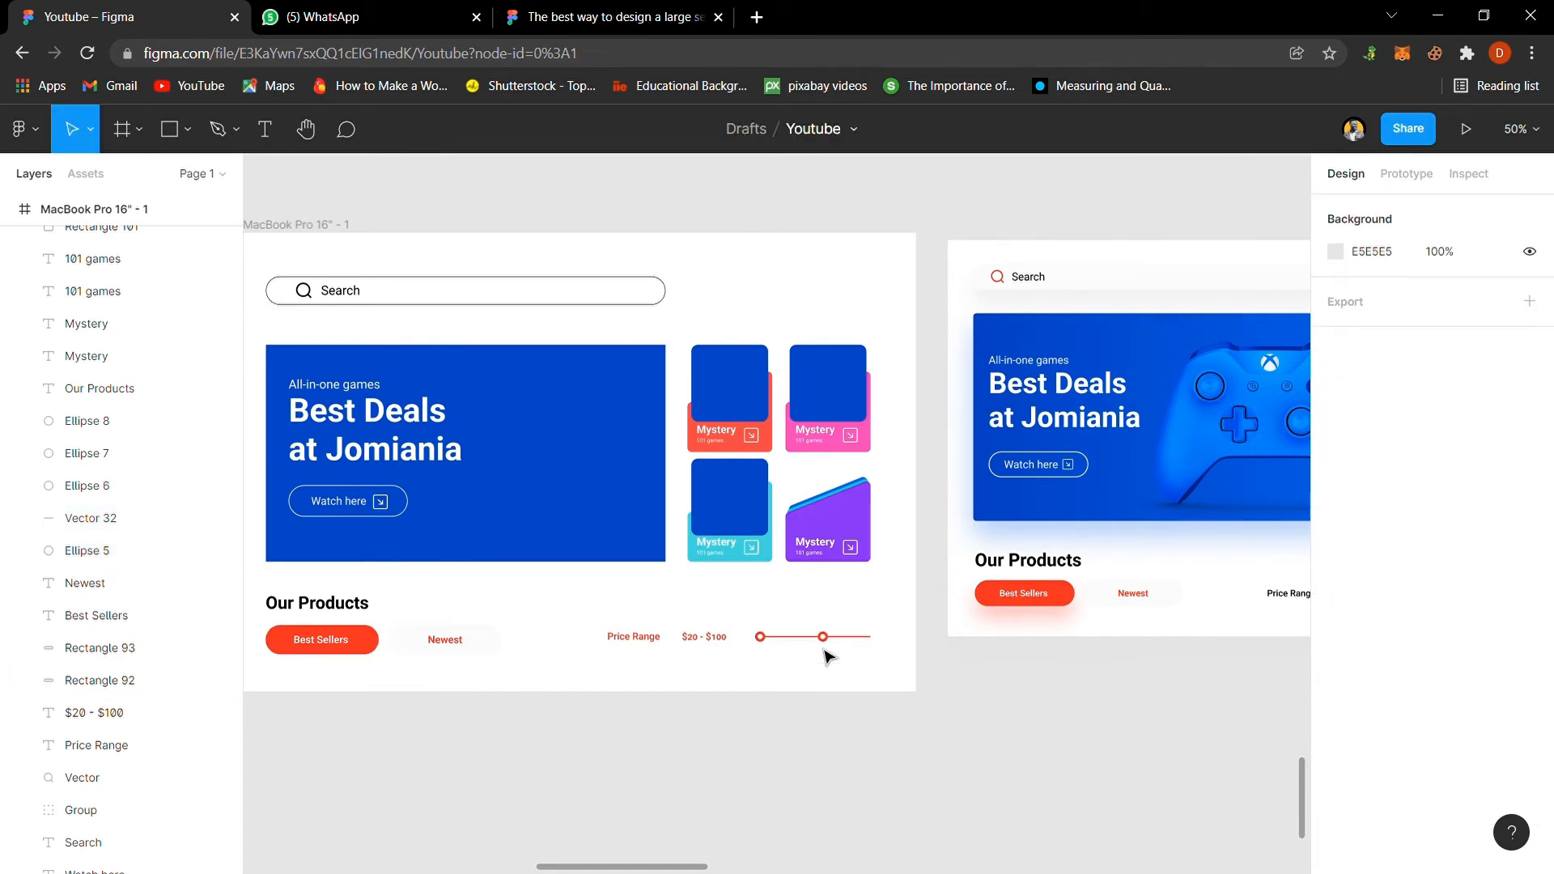
Step: Place the three character images onto the orange, pink and cyan cards' blue squares and the blue controller image onto the Best Deals banner
{"action": "left_click_drag", "start_coordinate": [670, 871], "coordinate": [637, 869]}
{"action": "left_click", "coordinate": [550, 245]}
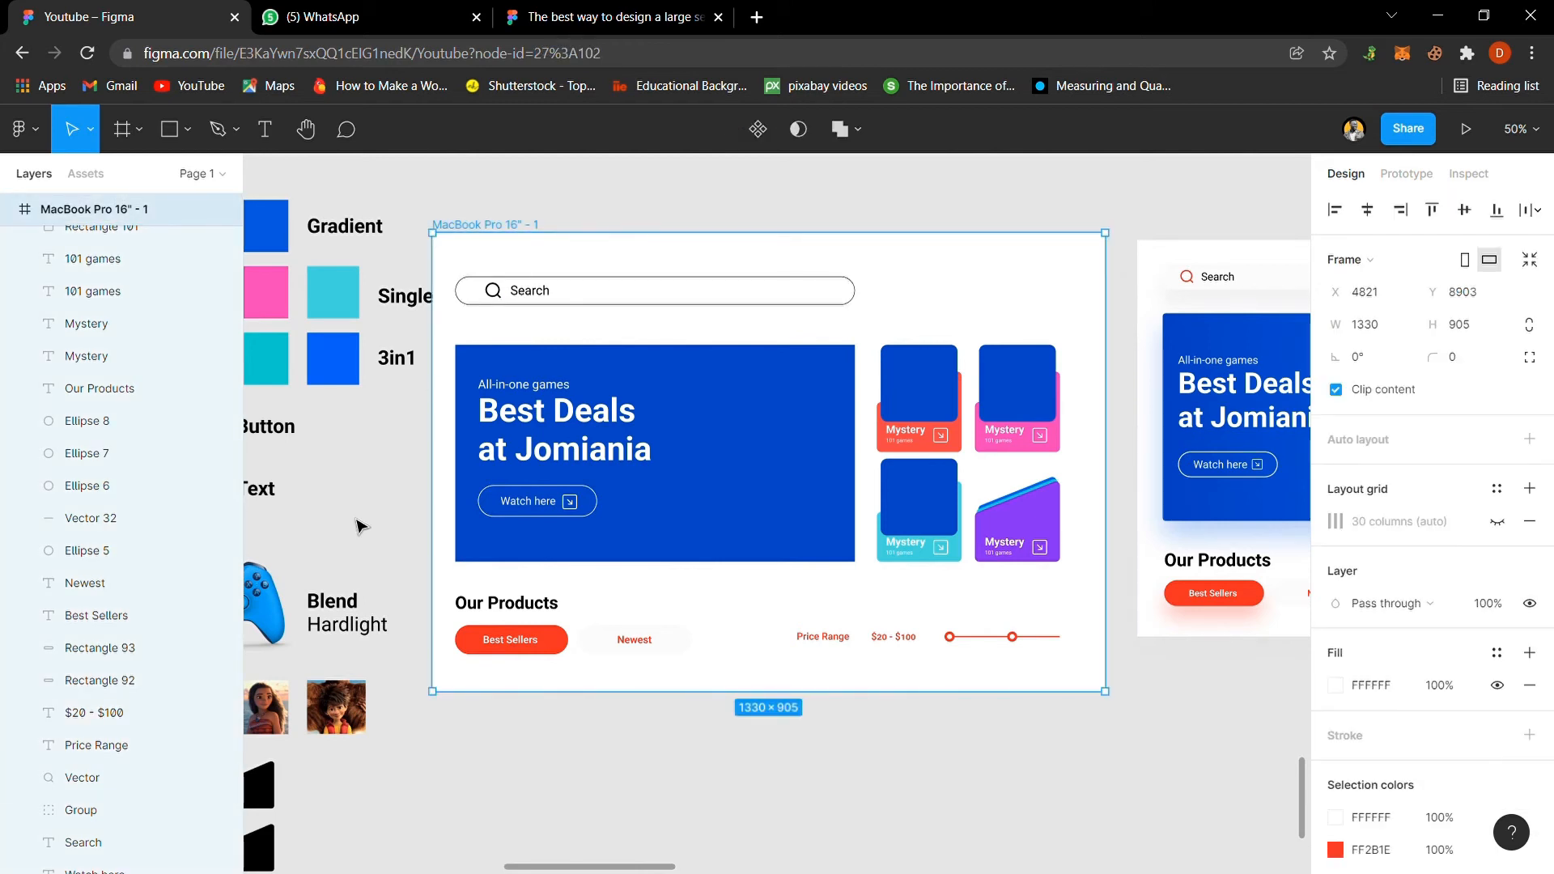
{"action": "left_click", "coordinate": [360, 526]}
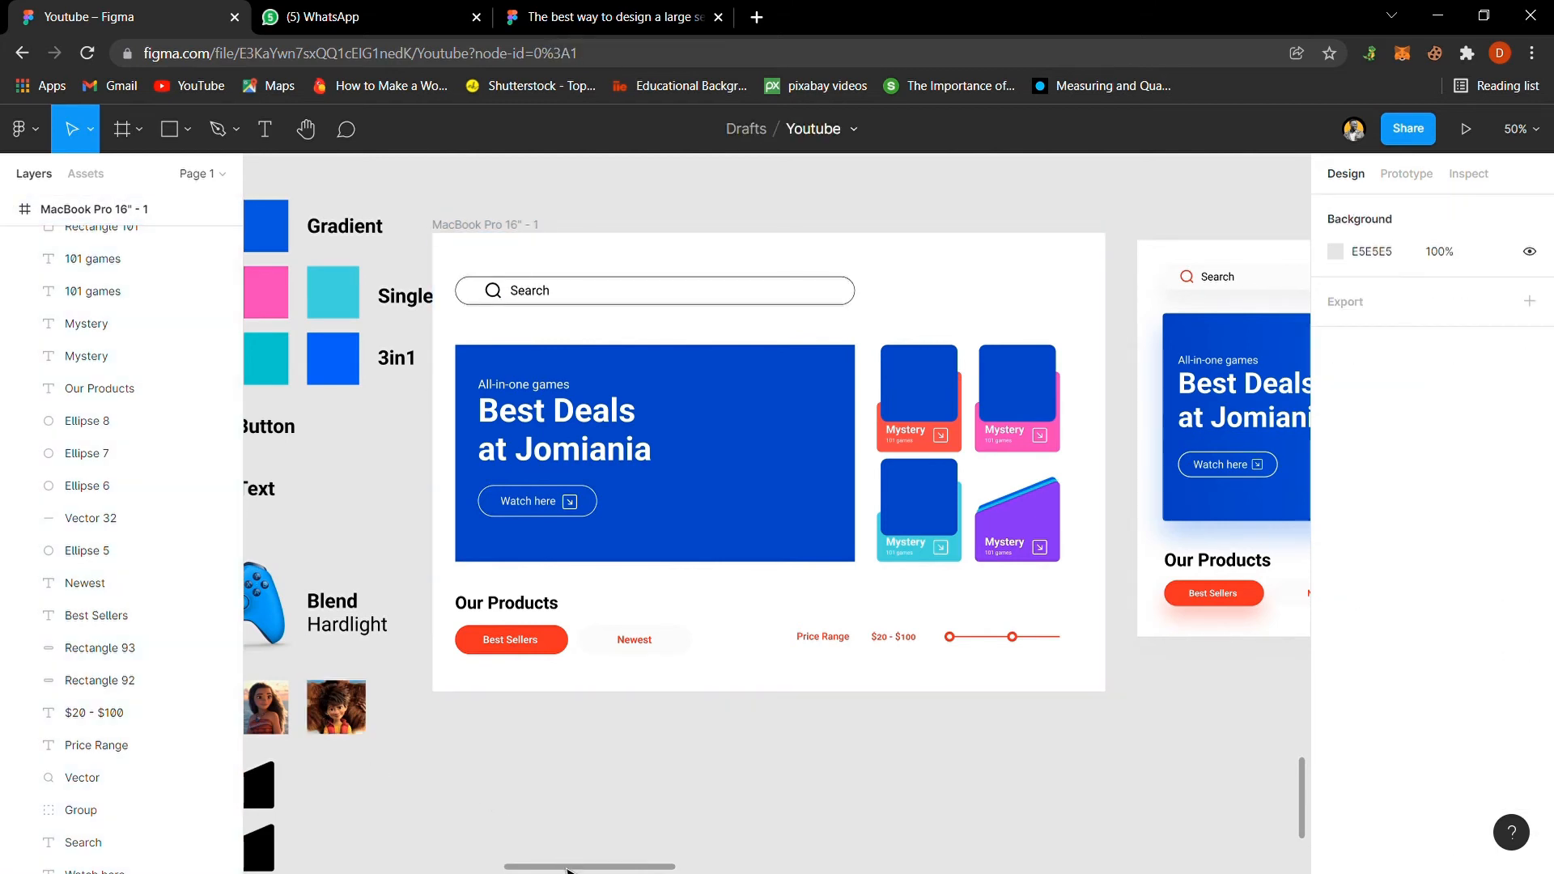
{"action": "left_click_drag", "start_coordinate": [567, 871], "coordinate": [535, 871]}
{"action": "left_click_drag", "start_coordinate": [380, 713], "coordinate": [1122, 398]}
{"action": "left_click_drag", "start_coordinate": [457, 717], "coordinate": [1204, 415]}
{"action": "left_click_drag", "start_coordinate": [528, 723], "coordinate": [1106, 510]}
{"action": "left_click_drag", "start_coordinate": [409, 589], "coordinate": [945, 467]}
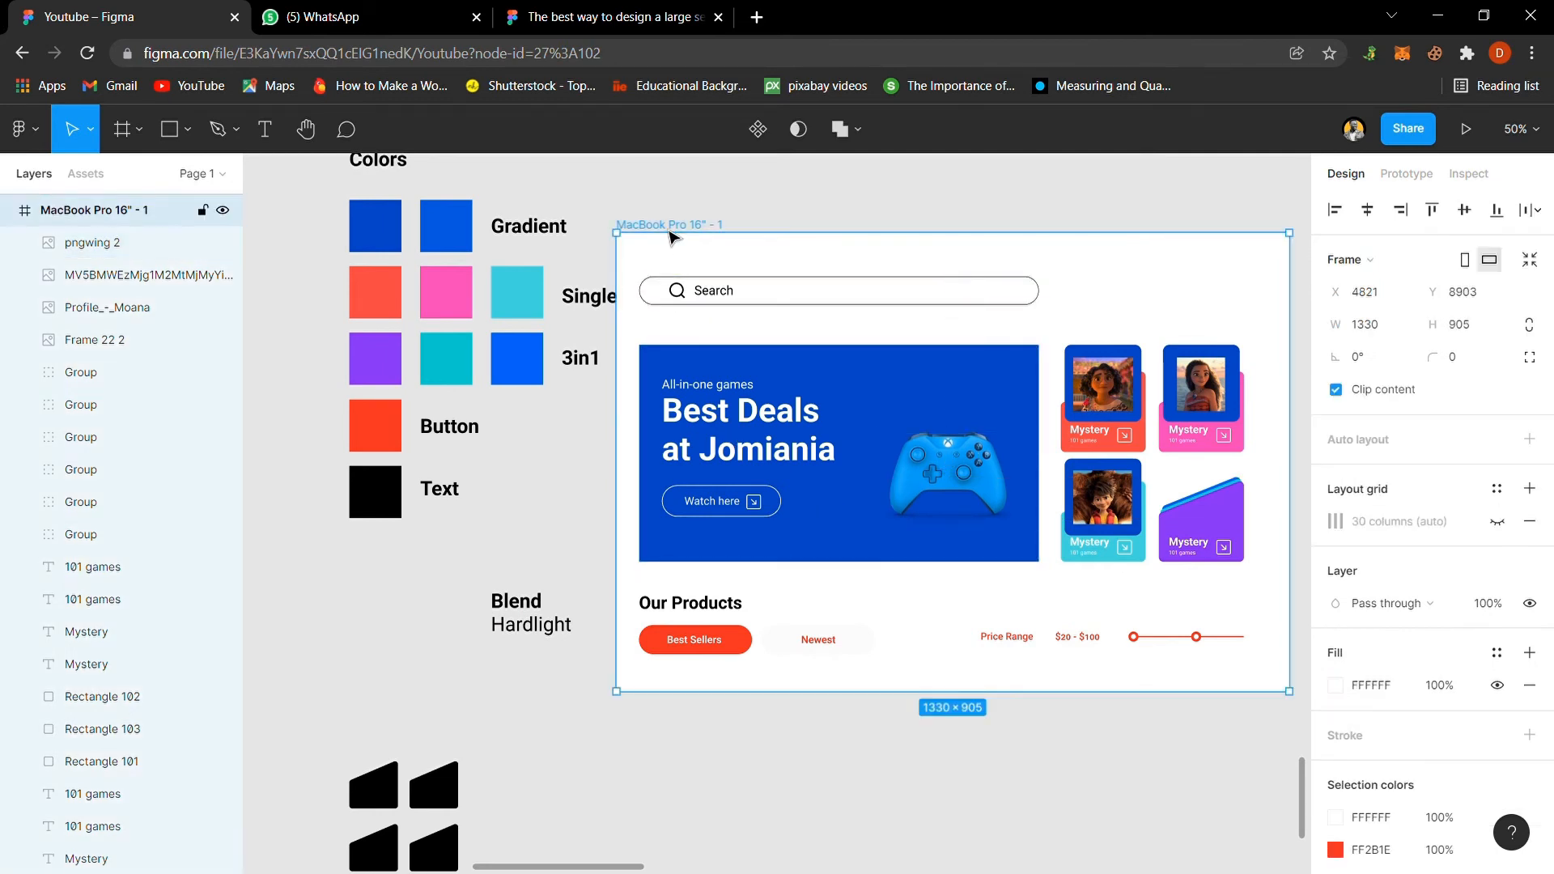
Step: Move the lighter blue 0459E5 Gradient swatch into the landing page frame, above the banner and overlapping the search bar
{"action": "left_click", "coordinate": [444, 249]}
{"action": "left_click_drag", "start_coordinate": [444, 249], "coordinate": [904, 329]}
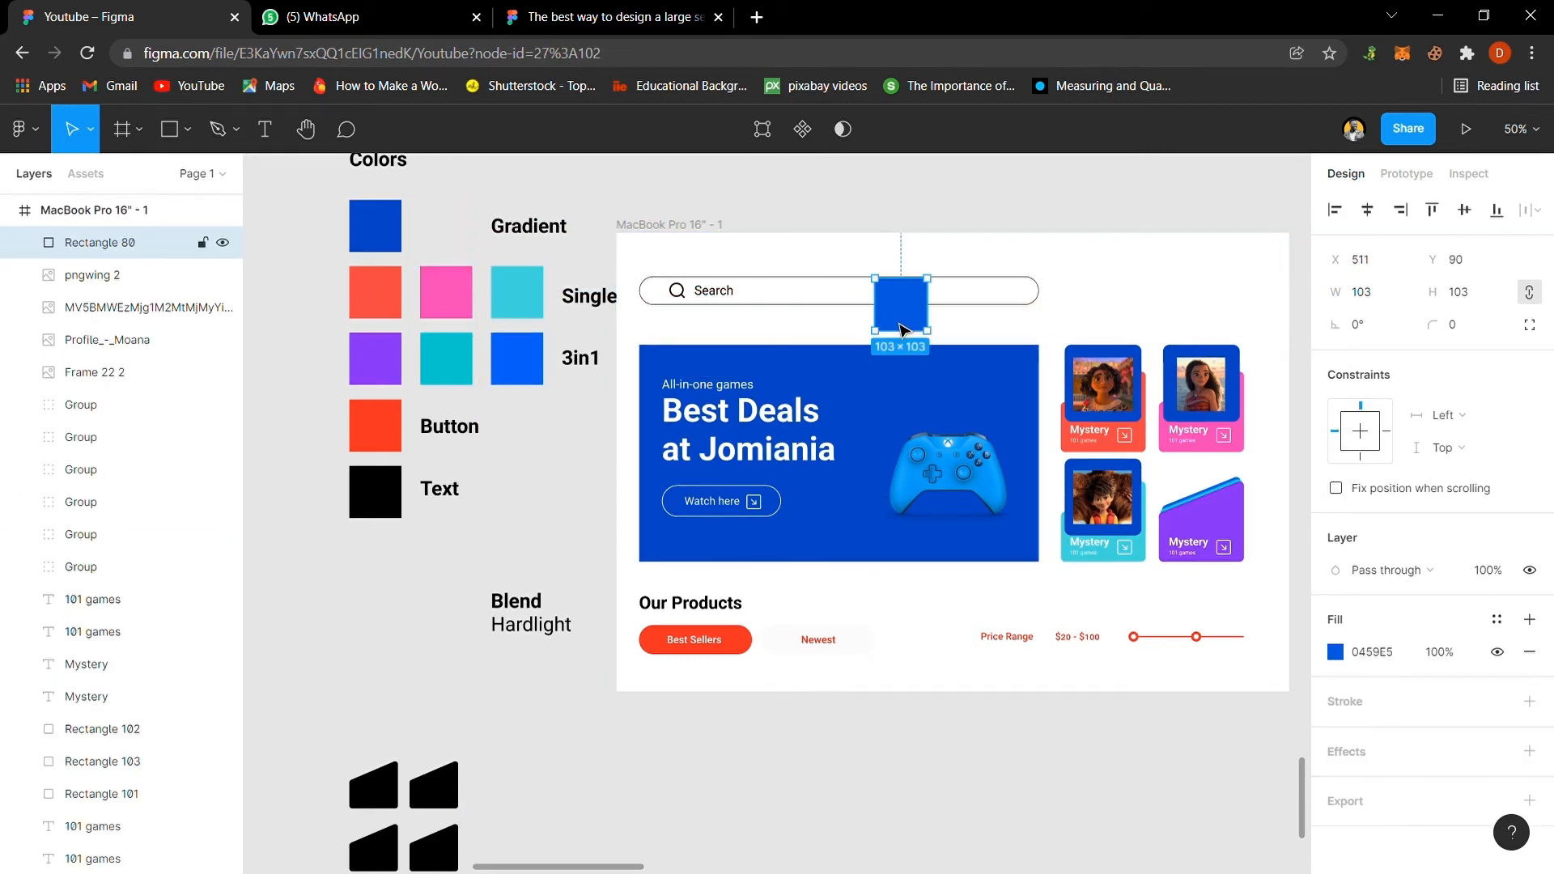
{"action": "left_click", "coordinate": [664, 227]}
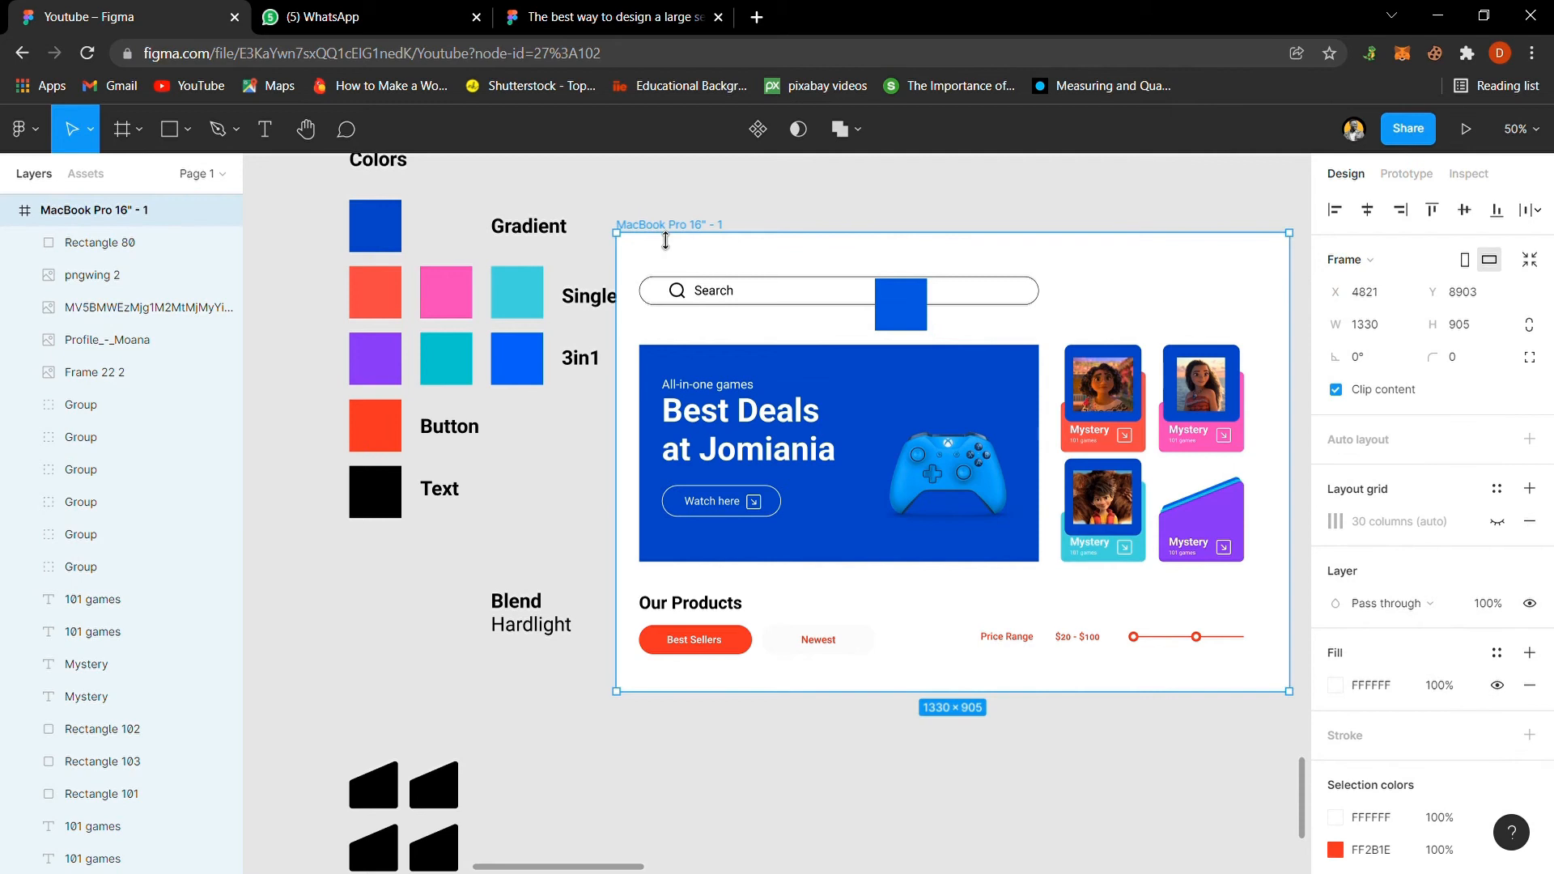
{"action": "key", "text": "shift+2"}
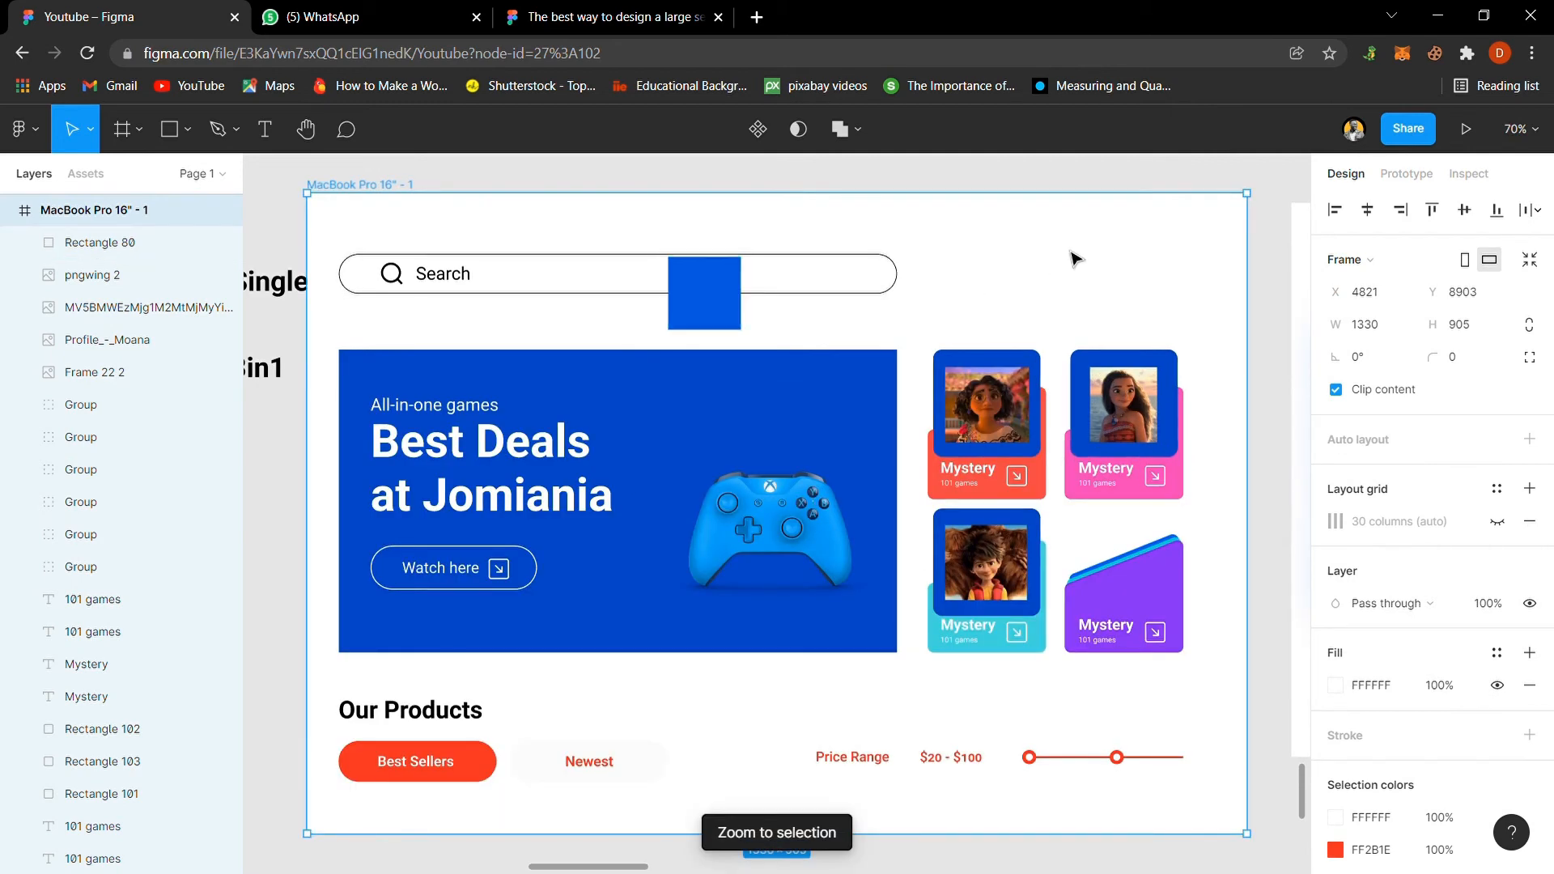
Step: Extend the Best Deals banner's height to 444 and move the cyan and purple Mystery cards down to align with its lower edge
{"action": "left_click", "coordinate": [1274, 458]}
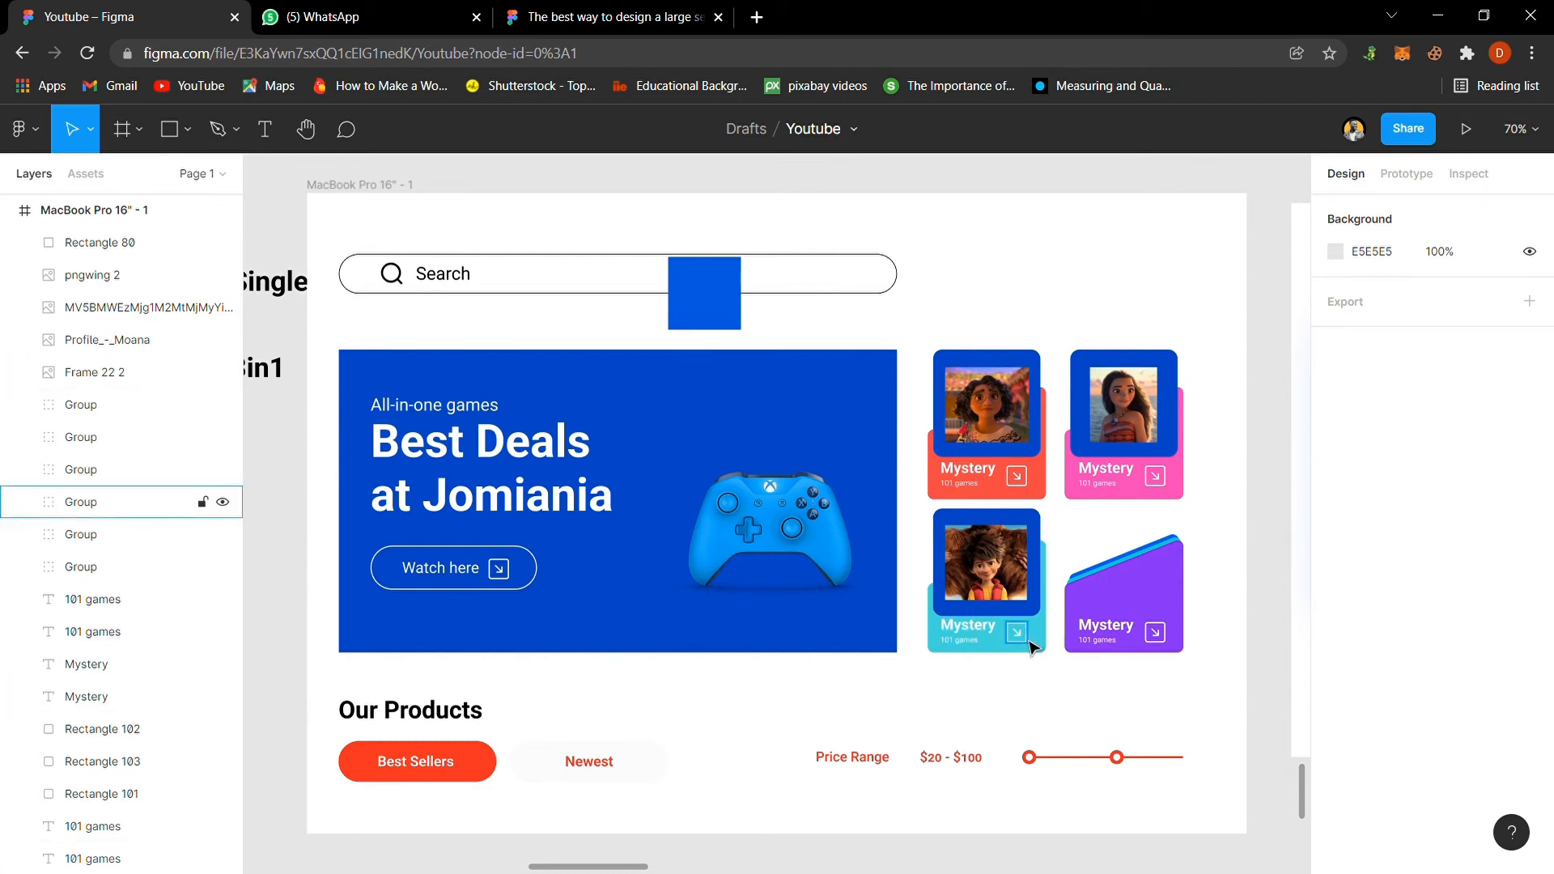
{"action": "left_click", "coordinate": [614, 649]}
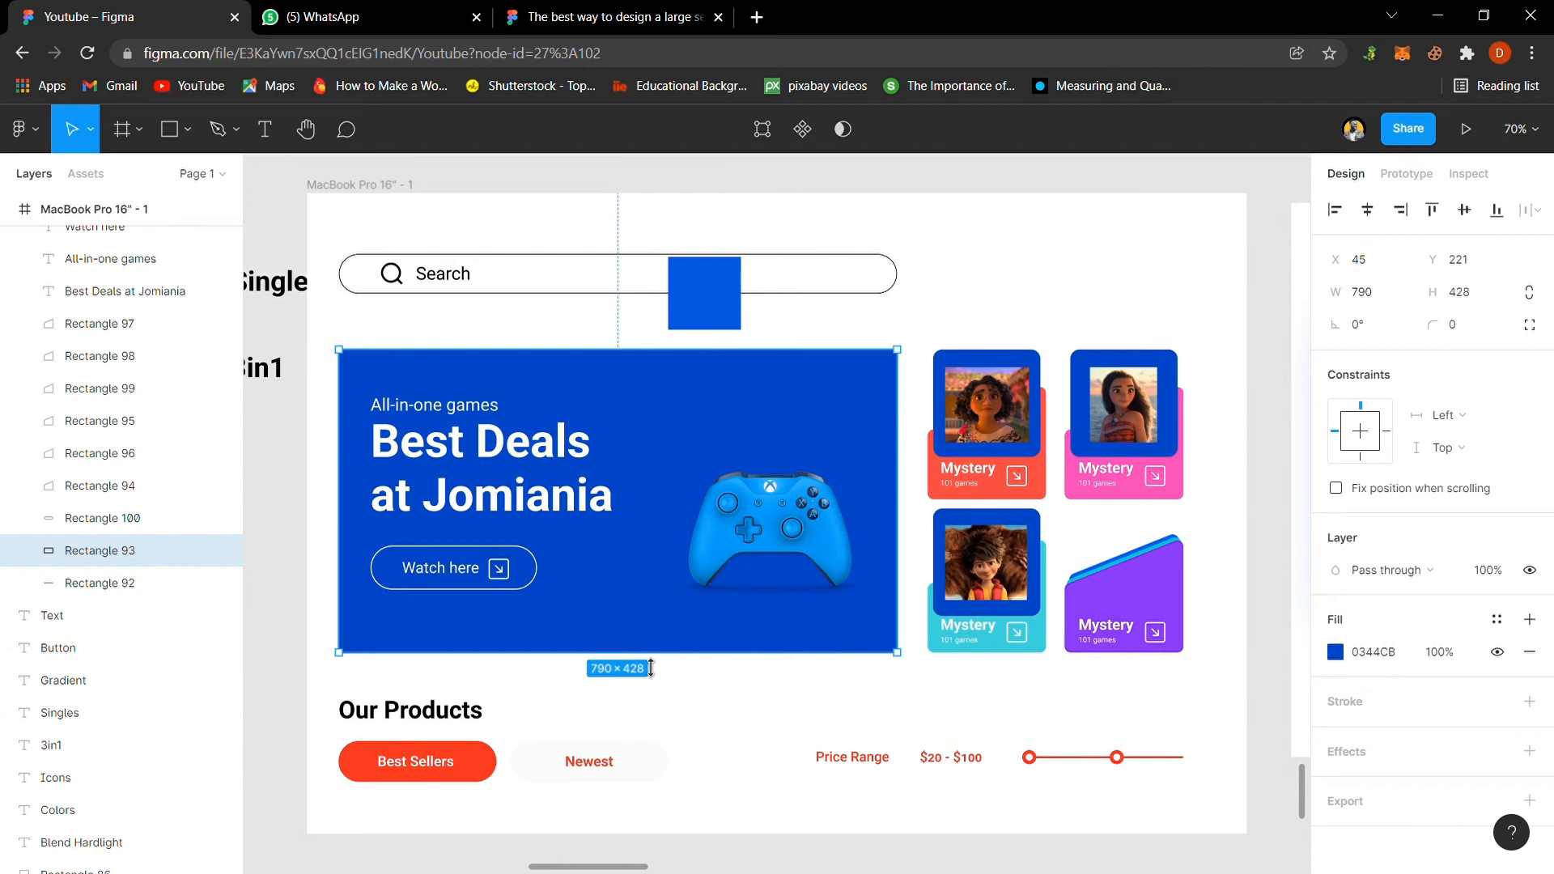
{"action": "left_click_drag", "start_coordinate": [650, 672], "coordinate": [651, 683]}
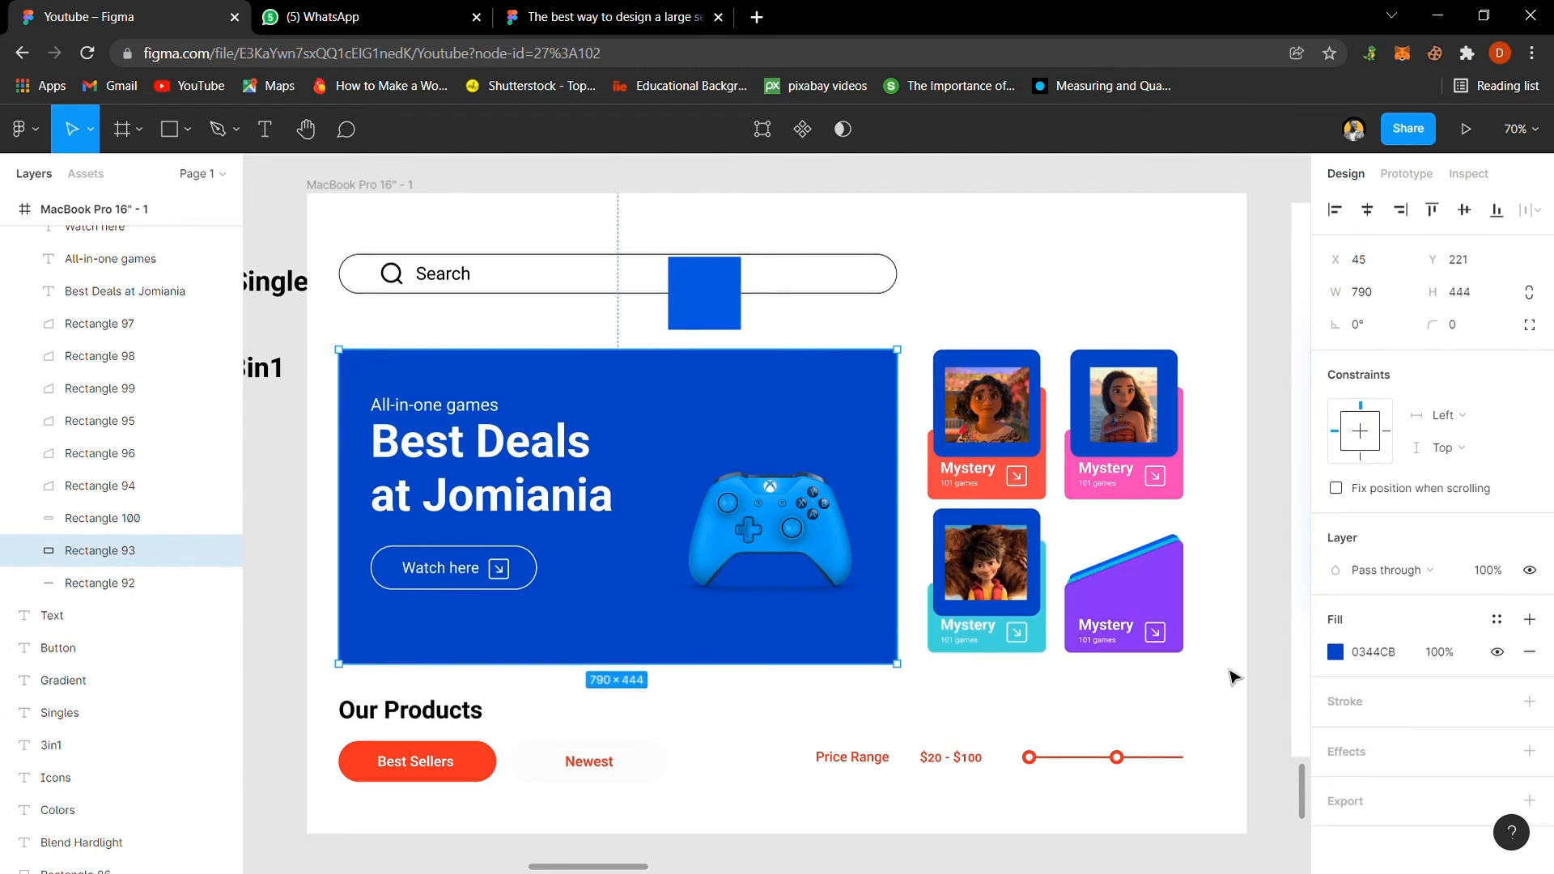
{"action": "left_click_drag", "start_coordinate": [1286, 694], "coordinate": [1004, 564]}
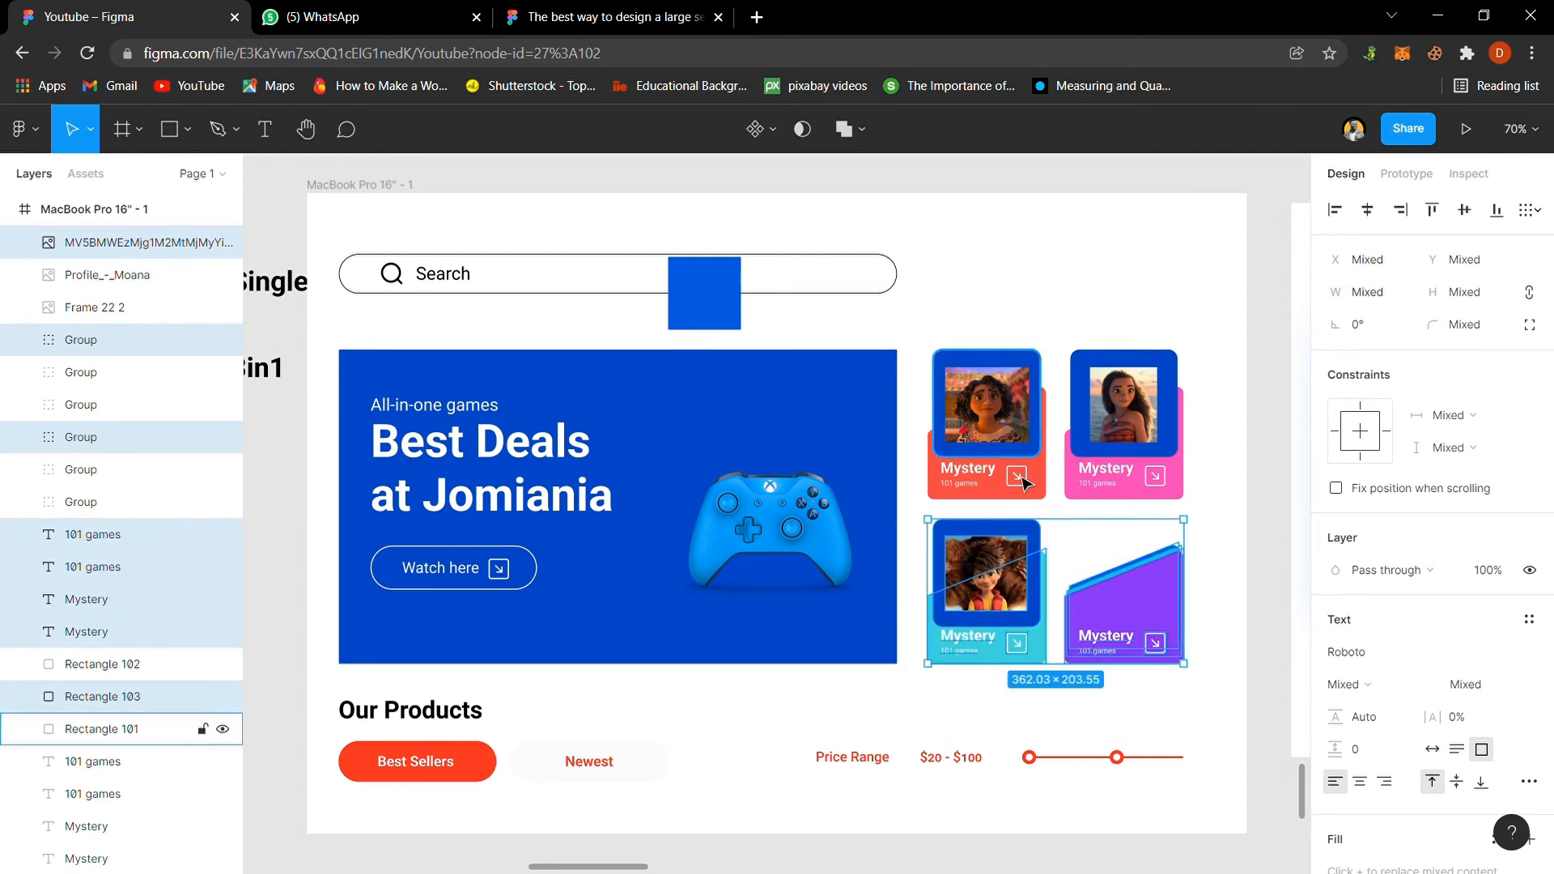
{"action": "left_click", "coordinate": [1282, 515]}
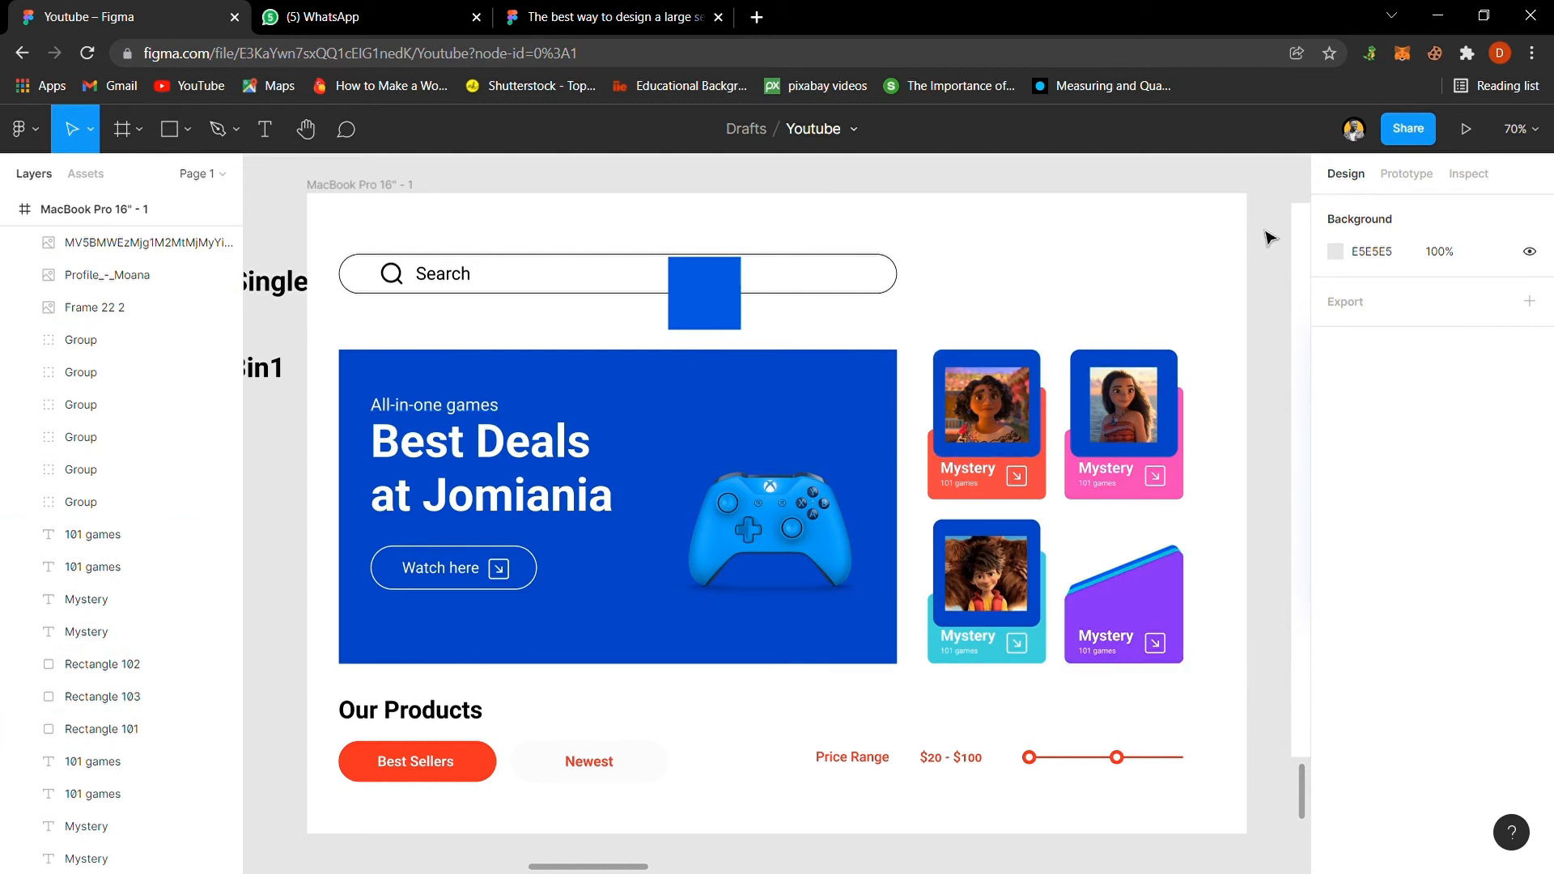
Step: Shift all of the landing page's content slightly right and up to balance the margins within the frame
{"action": "left_click_drag", "start_coordinate": [1262, 216], "coordinate": [402, 771]}
{"action": "left_click_drag", "start_coordinate": [603, 575], "coordinate": [612, 576]}
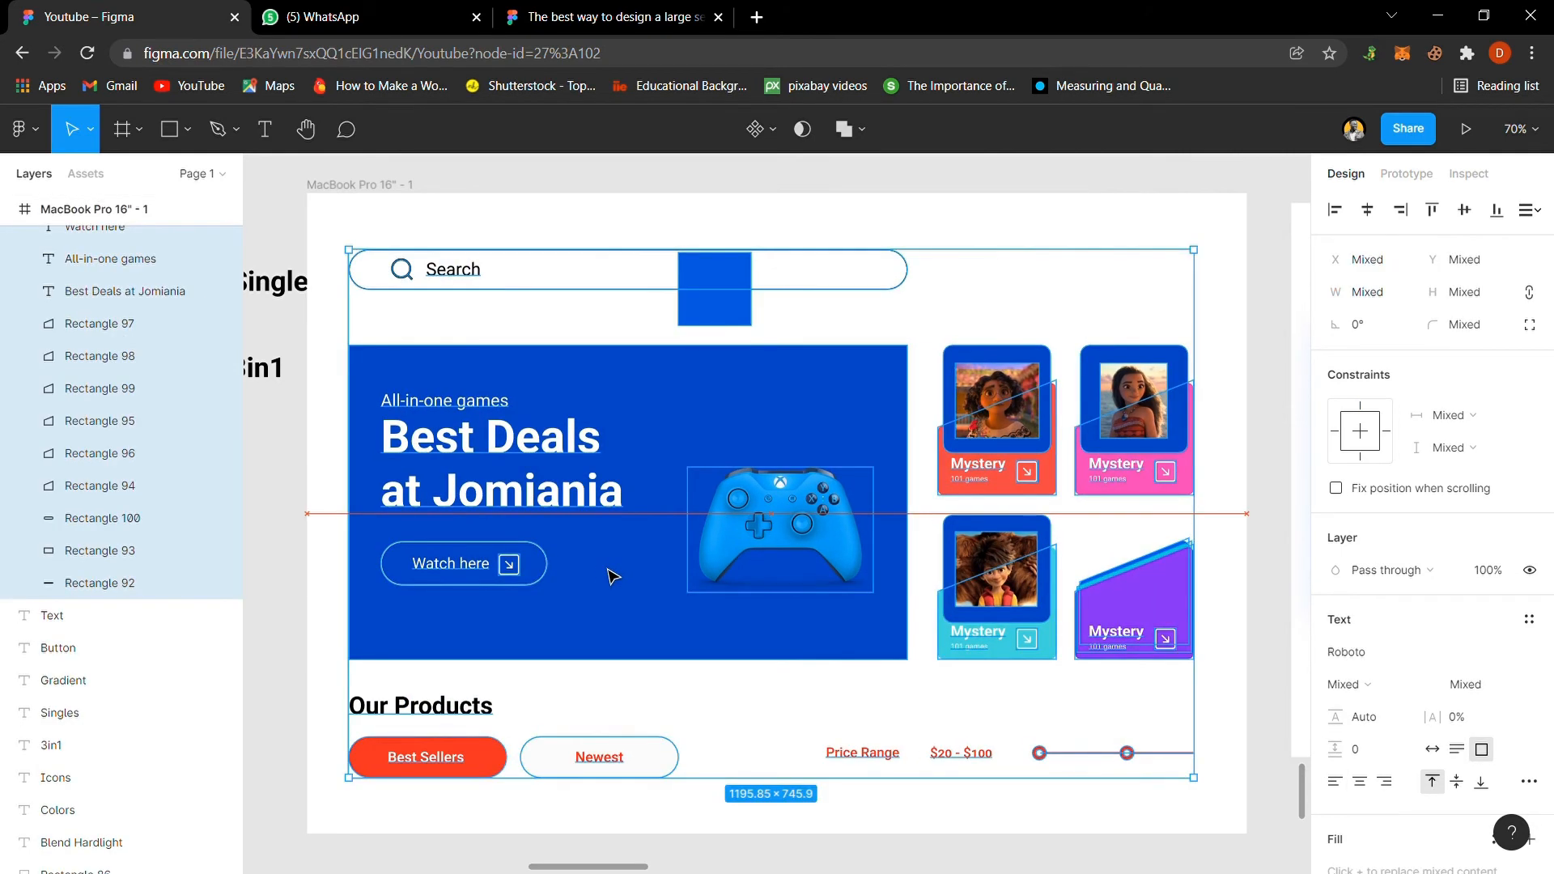
{"action": "key", "text": "shift+Right"}
{"action": "left_click", "coordinate": [1143, 234]}
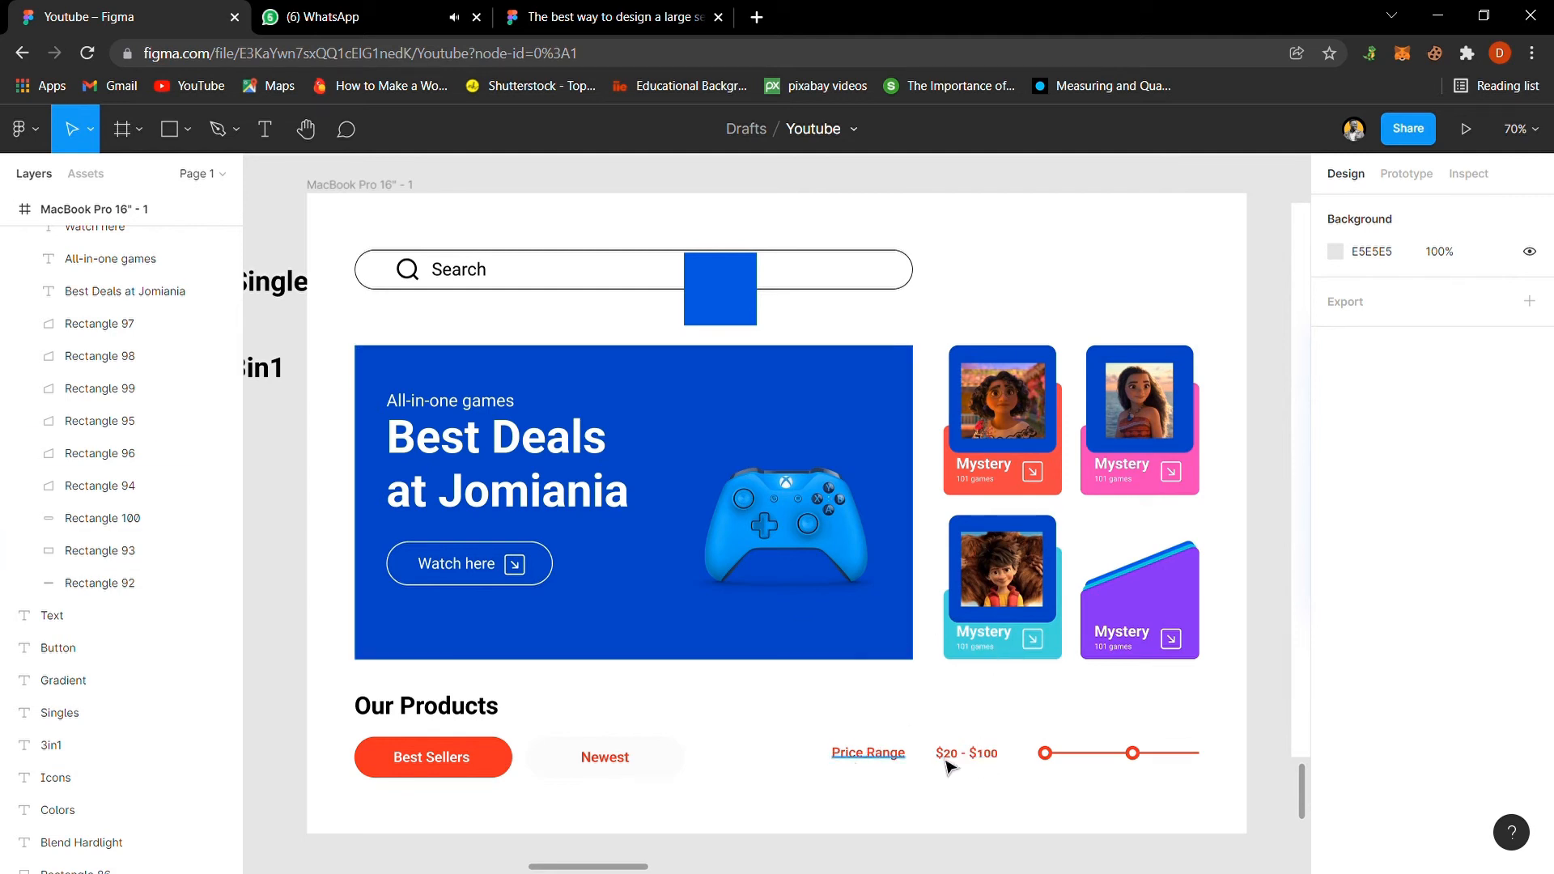
Step: Recolor the Price Range text black by sampling the style guide's Button label
{"action": "left_click", "coordinate": [874, 759]}
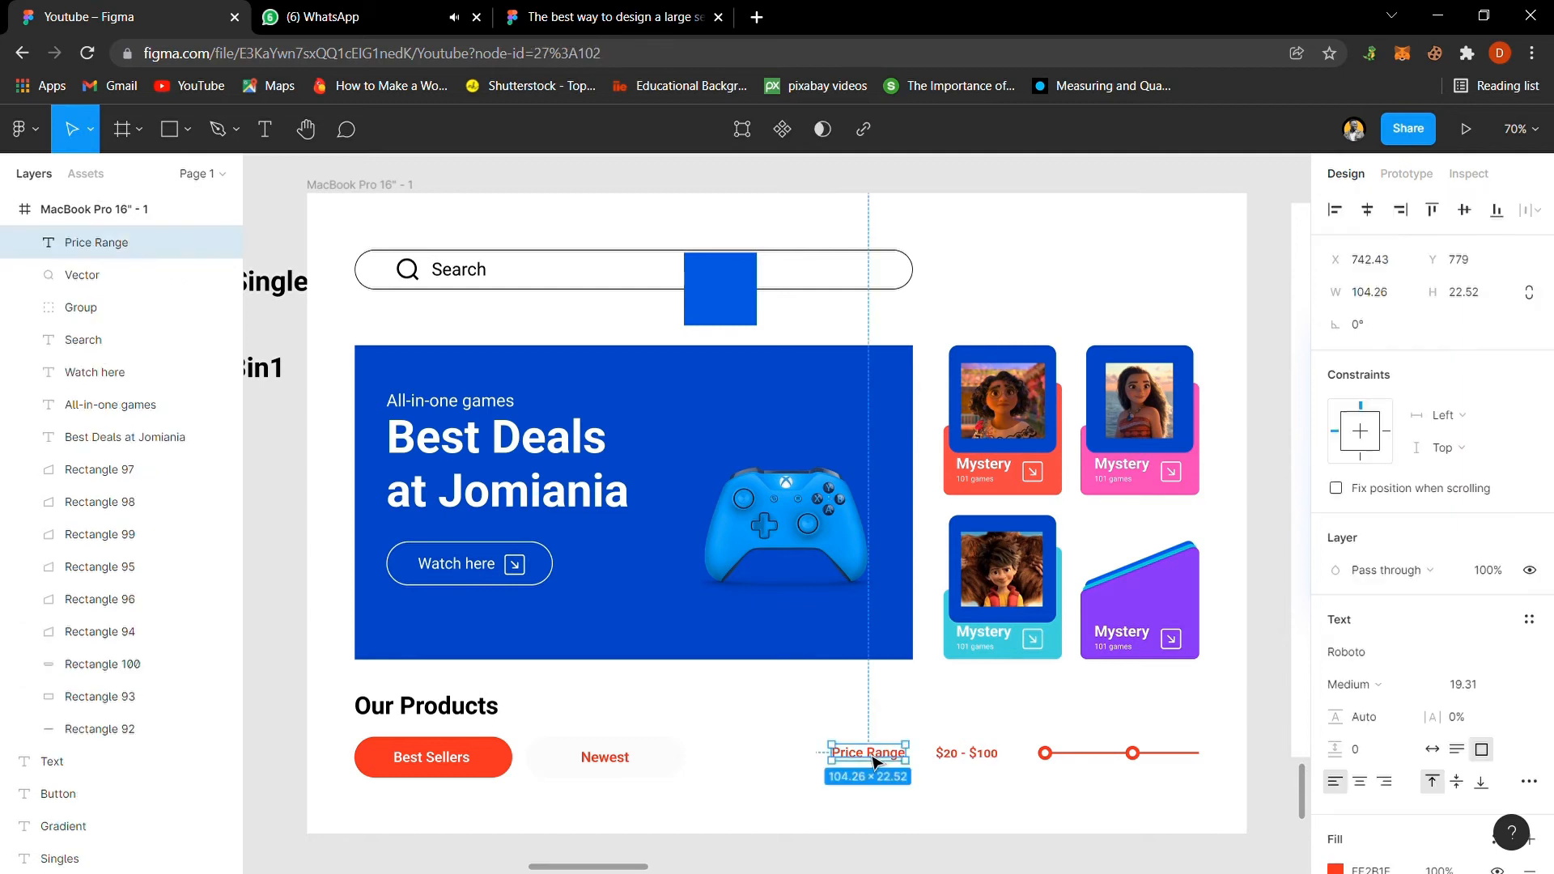
{"action": "key", "text": "ctrl+minus"}
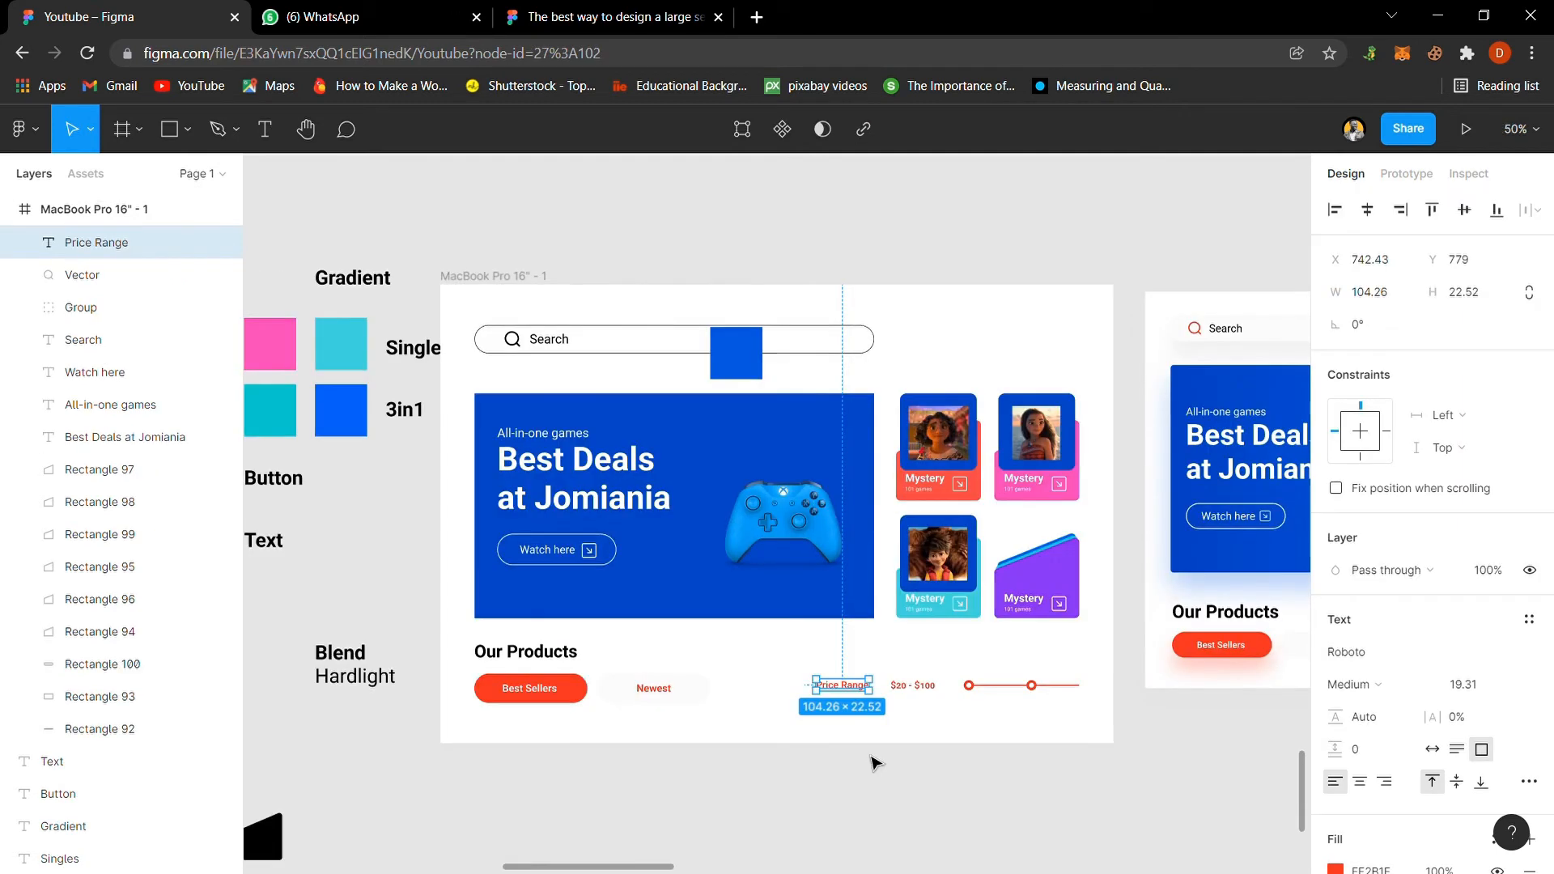
{"action": "key", "text": "i"}
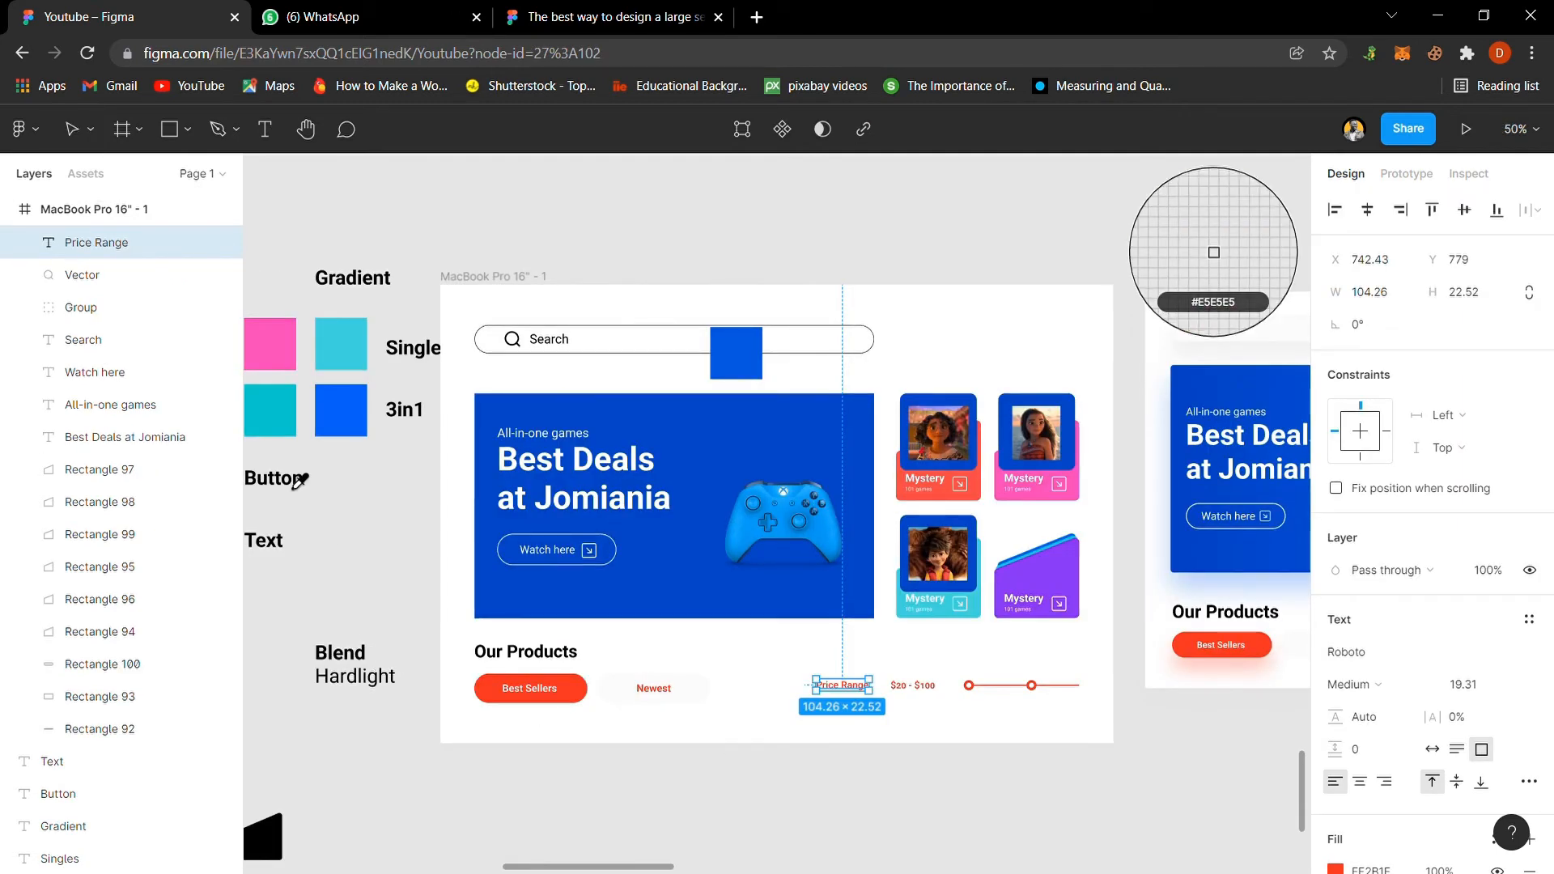
{"action": "key", "text": "Escape"}
{"action": "key", "text": "Escape"}
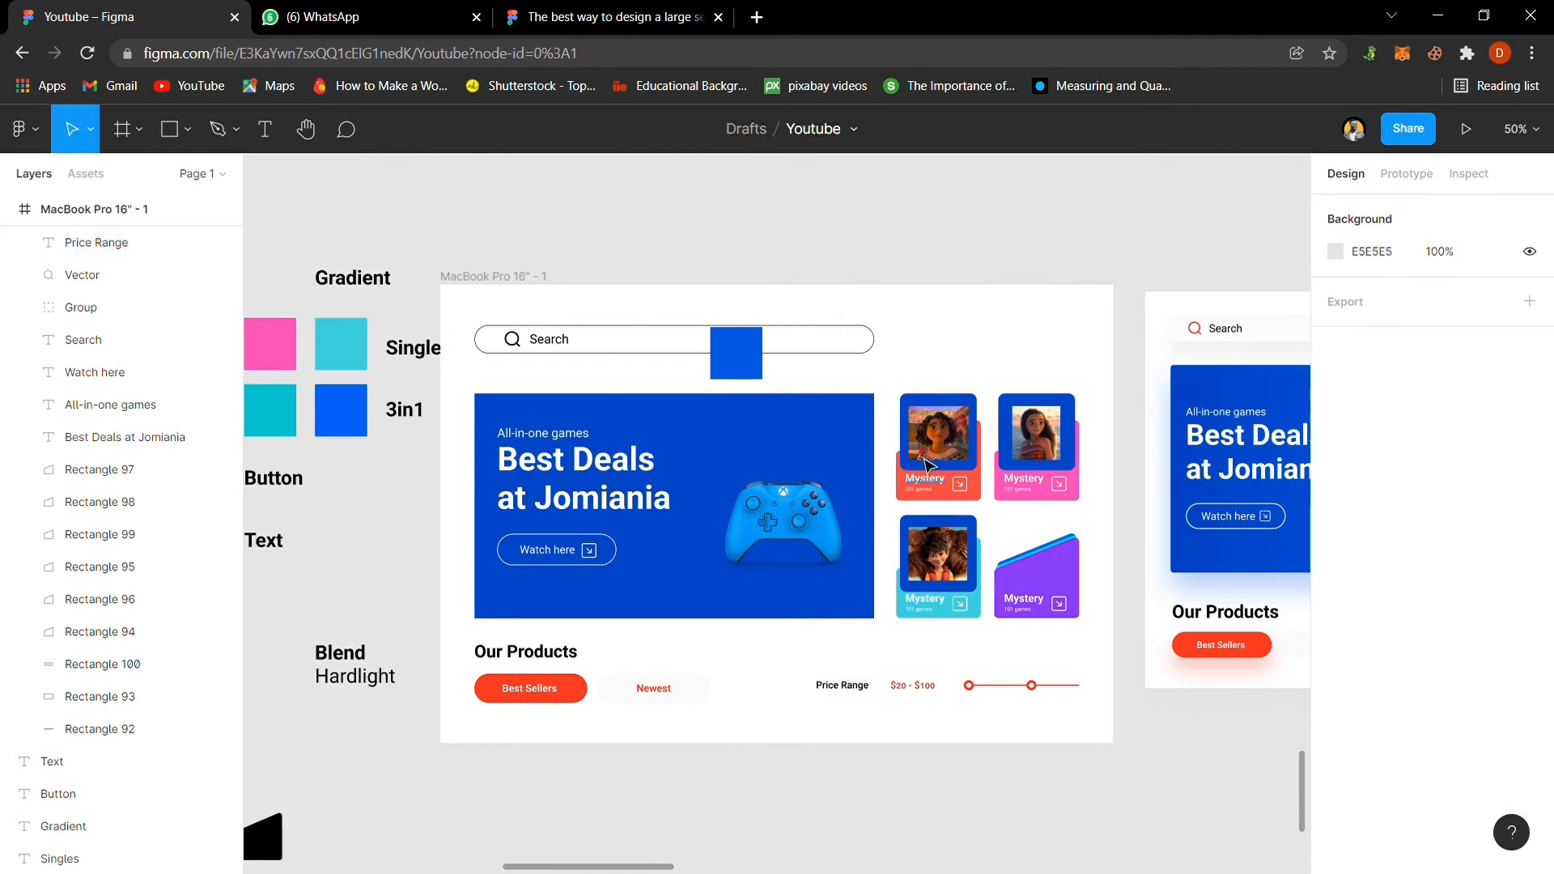
Step: Recolor the search bar's magnifier icon to the Best Sellers button's orange-red FF2B1E
{"action": "left_click", "coordinate": [520, 298]}
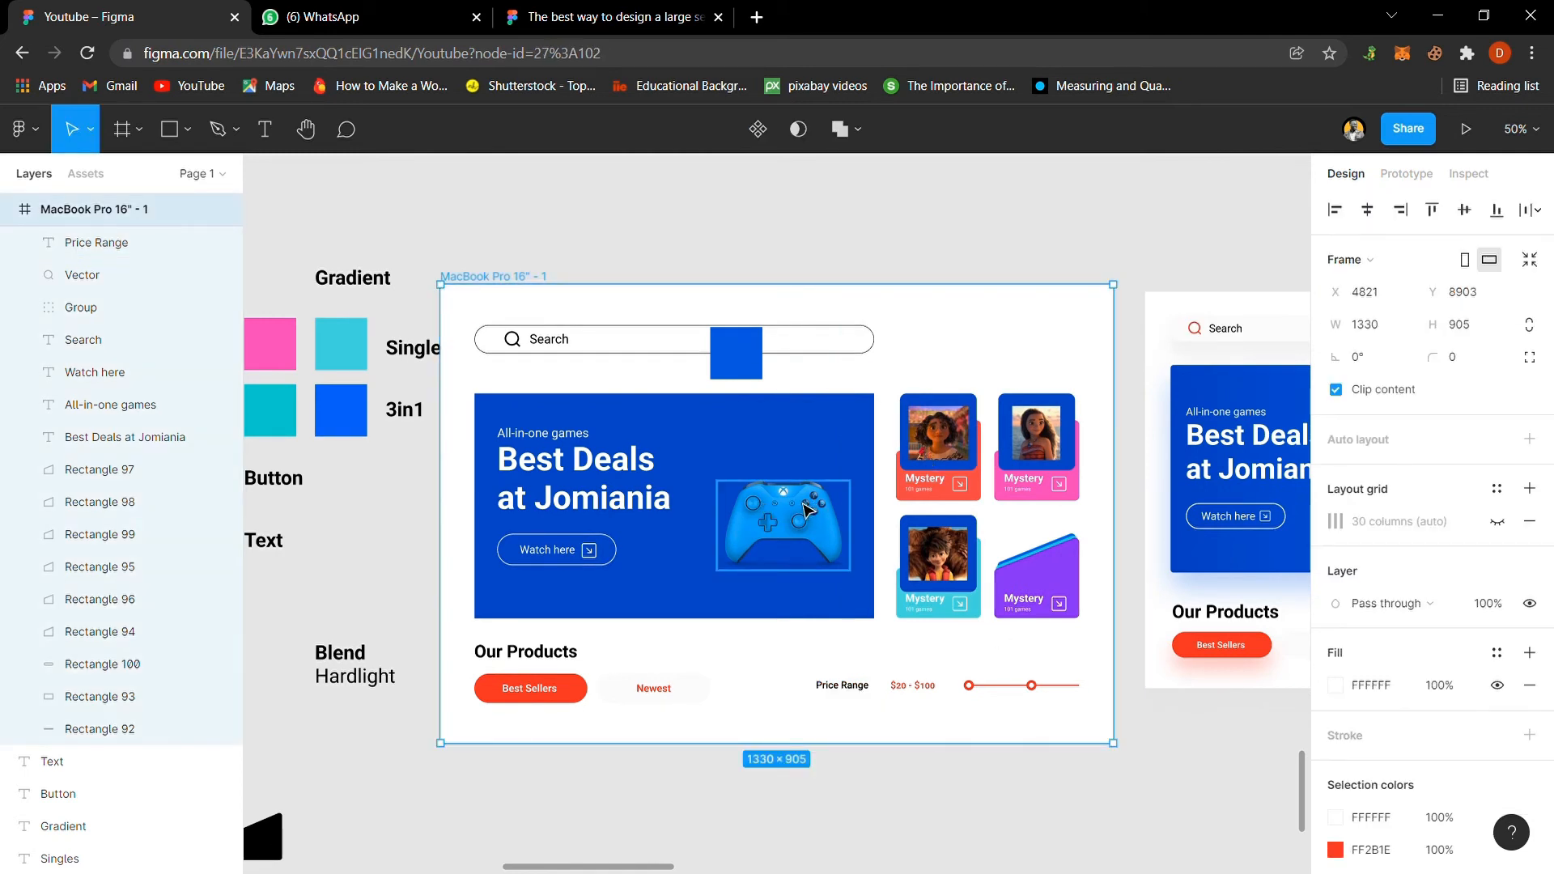
{"action": "key", "text": "shift+2"}
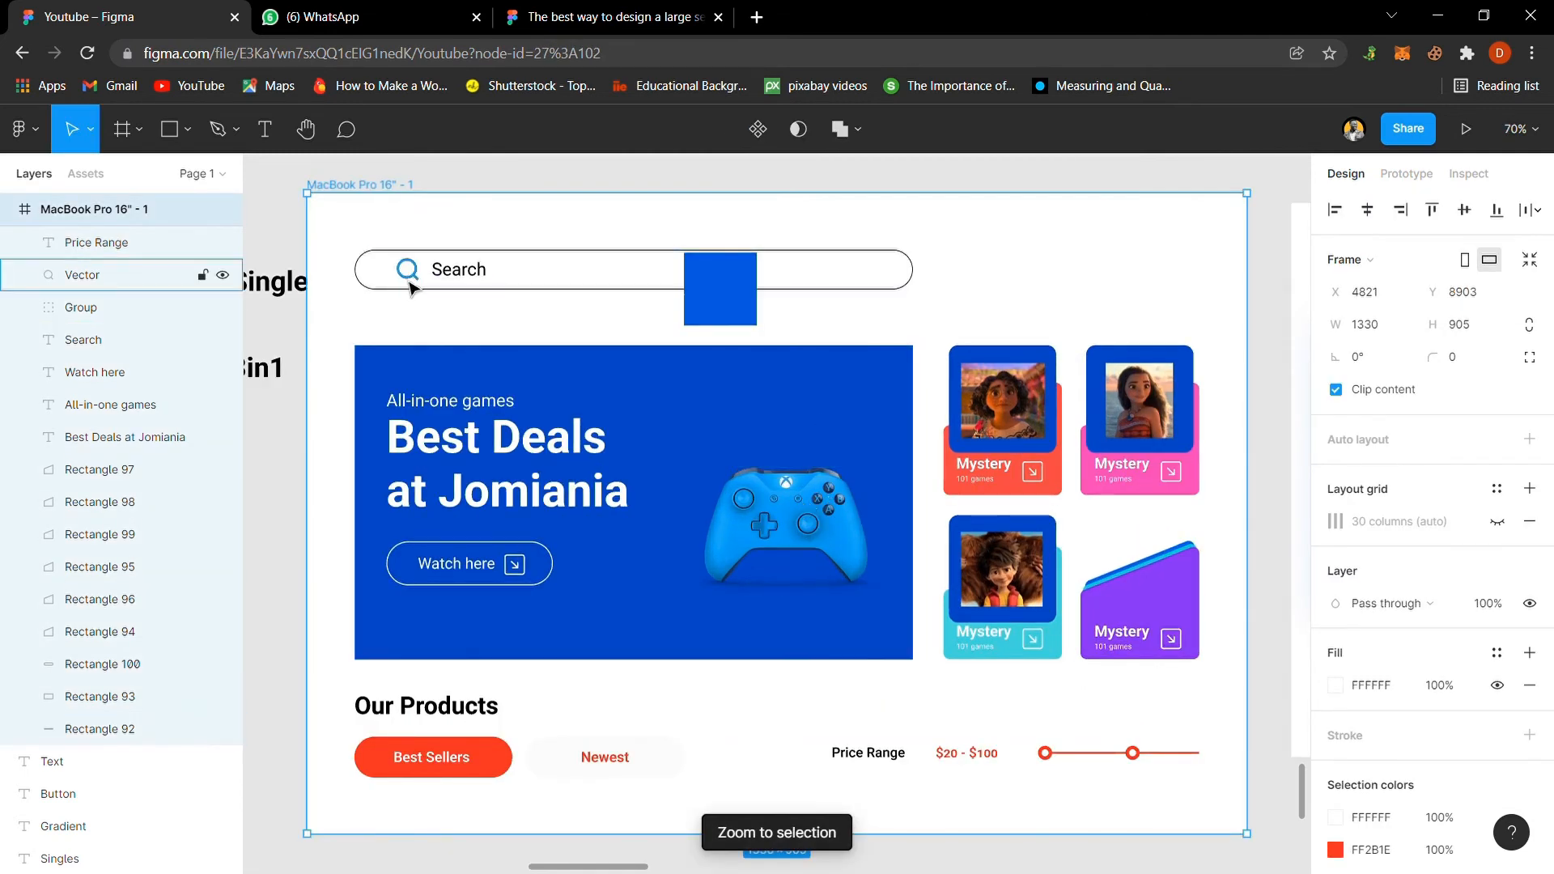
{"action": "left_click", "coordinate": [411, 284]}
{"action": "key", "text": "i"}
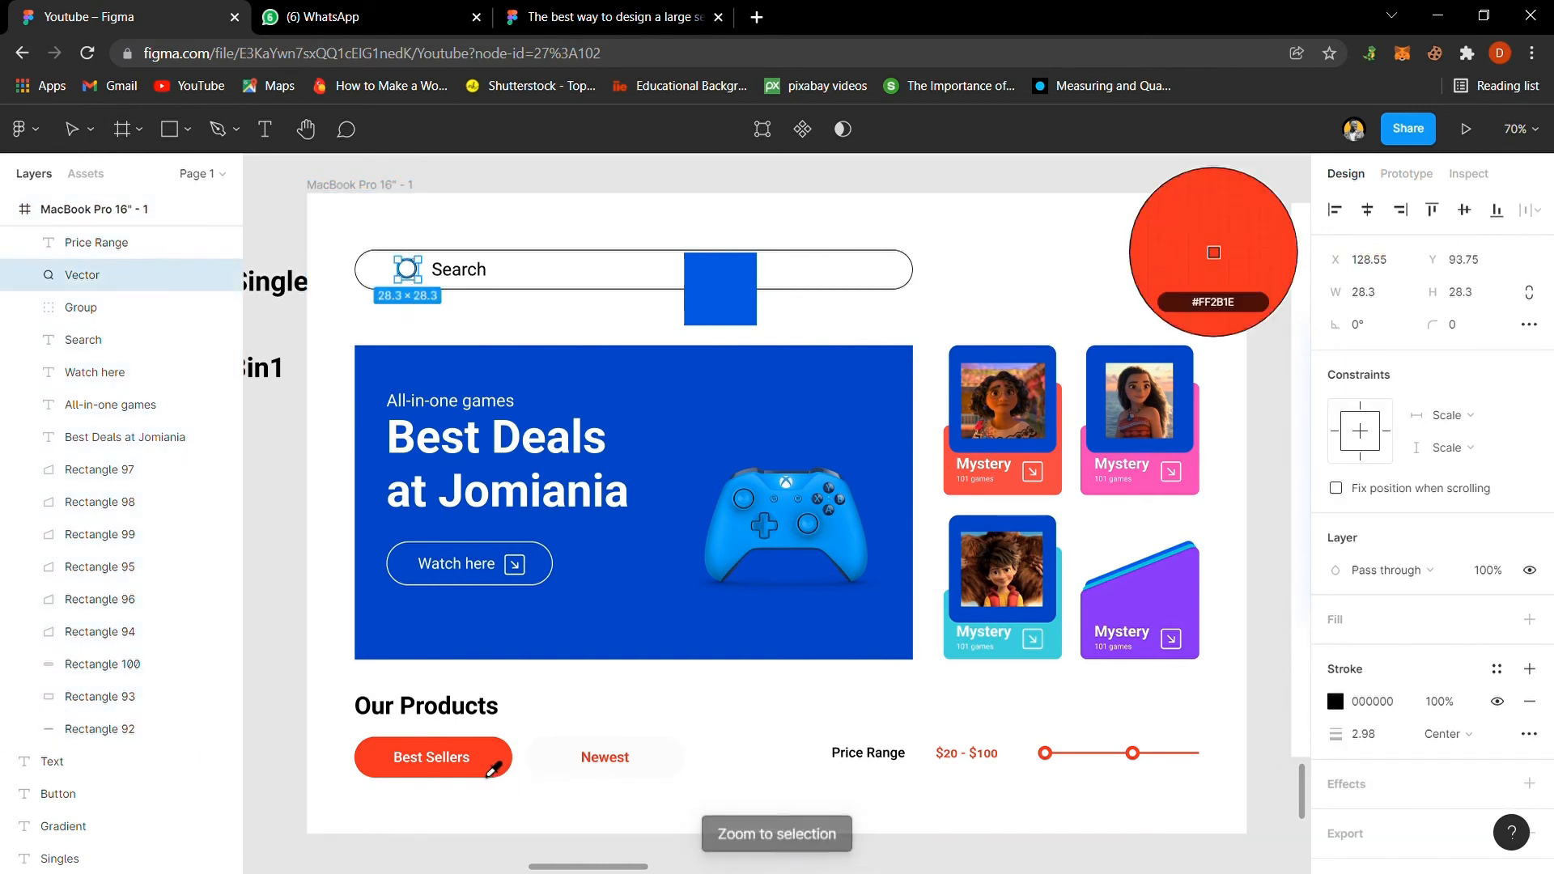
{"action": "left_click", "coordinate": [488, 755]}
{"action": "left_click", "coordinate": [622, 205]}
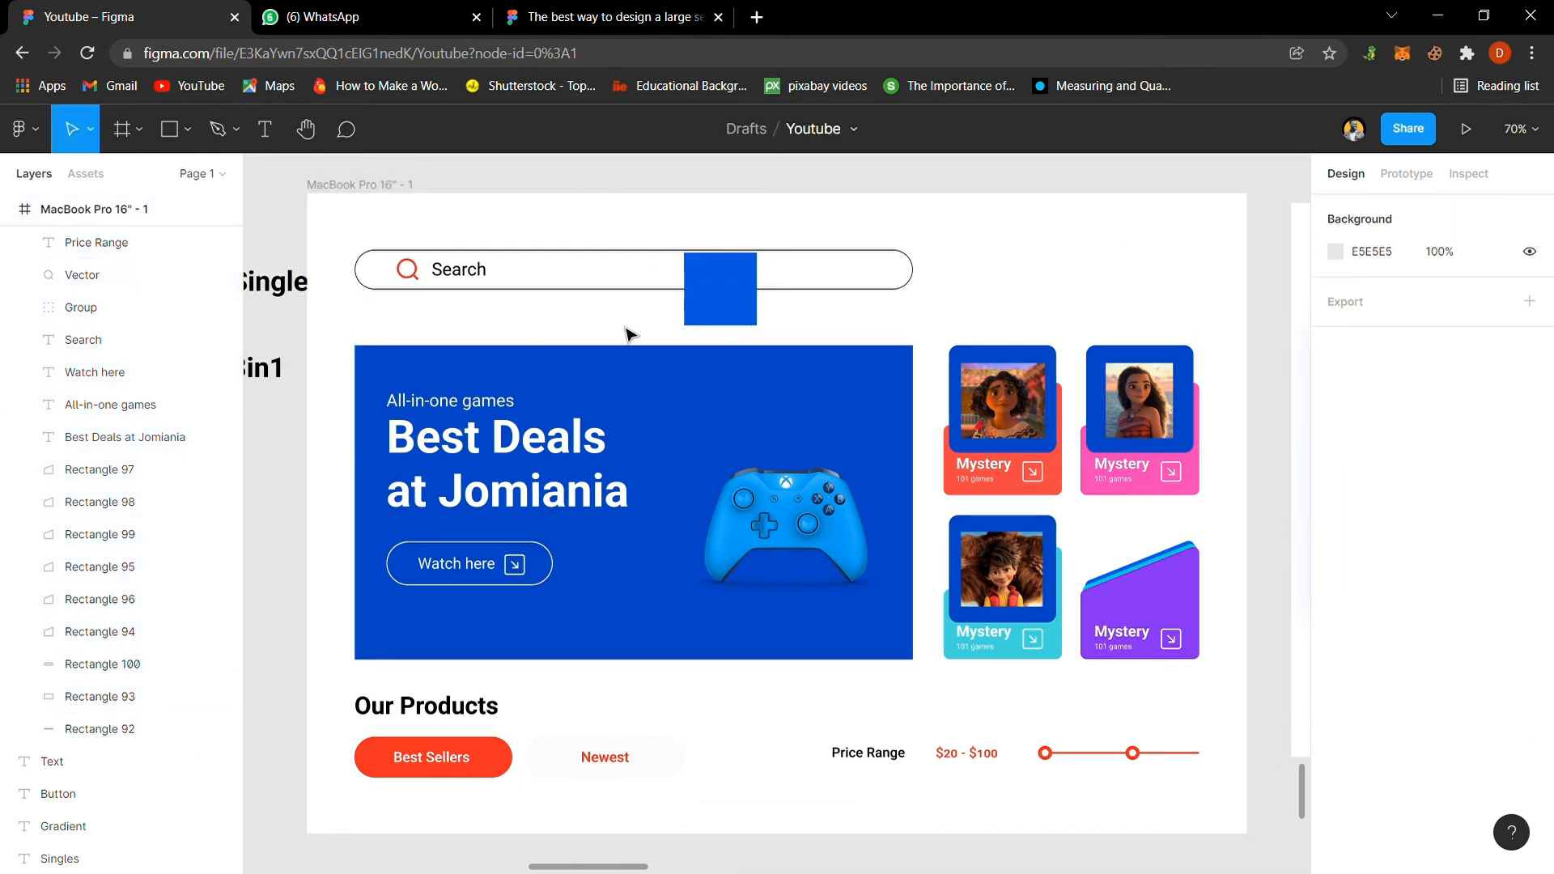
Step: Try to mask the orange card's character image with a duplicate of its blue rounded square
{"action": "left_click", "coordinate": [719, 319]}
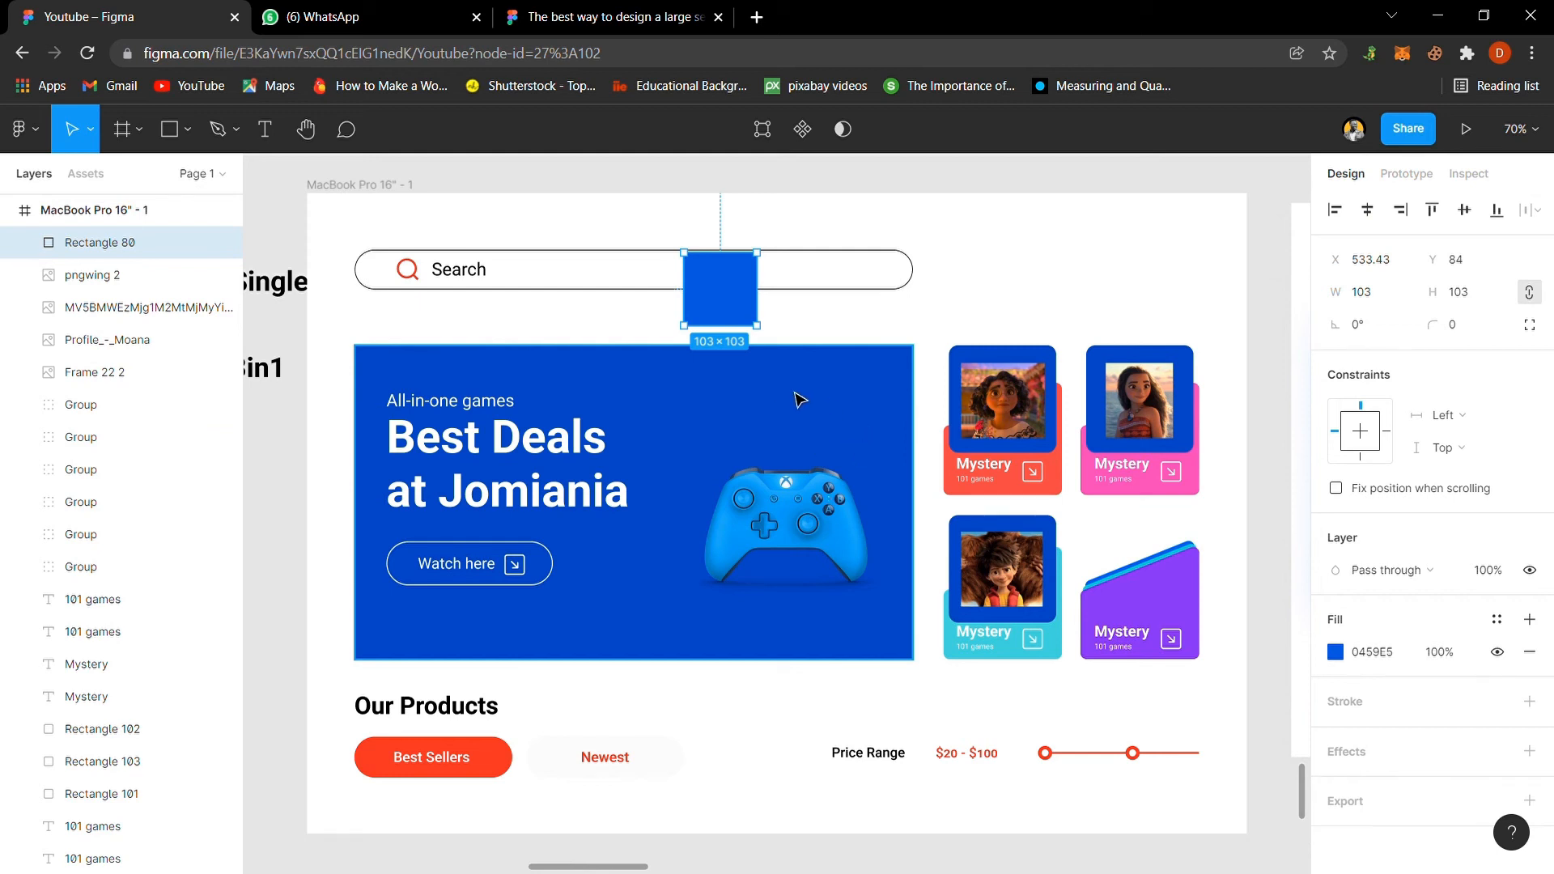
{"action": "left_click", "coordinate": [1017, 412]}
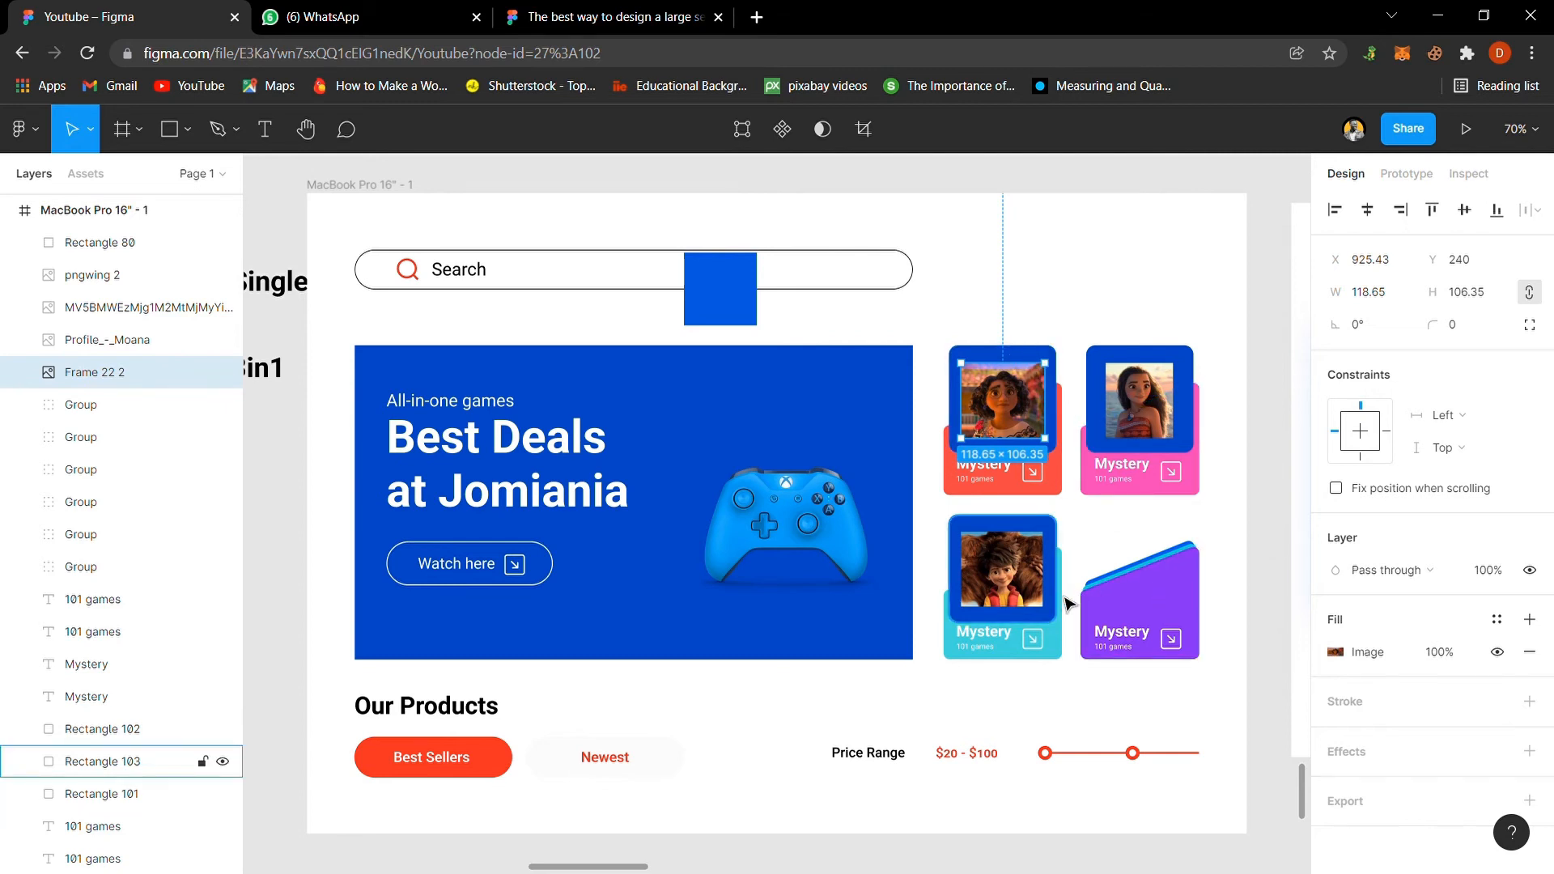
{"action": "left_click", "coordinate": [1154, 614], "text": "shift"}
{"action": "key", "text": "shift+2"}
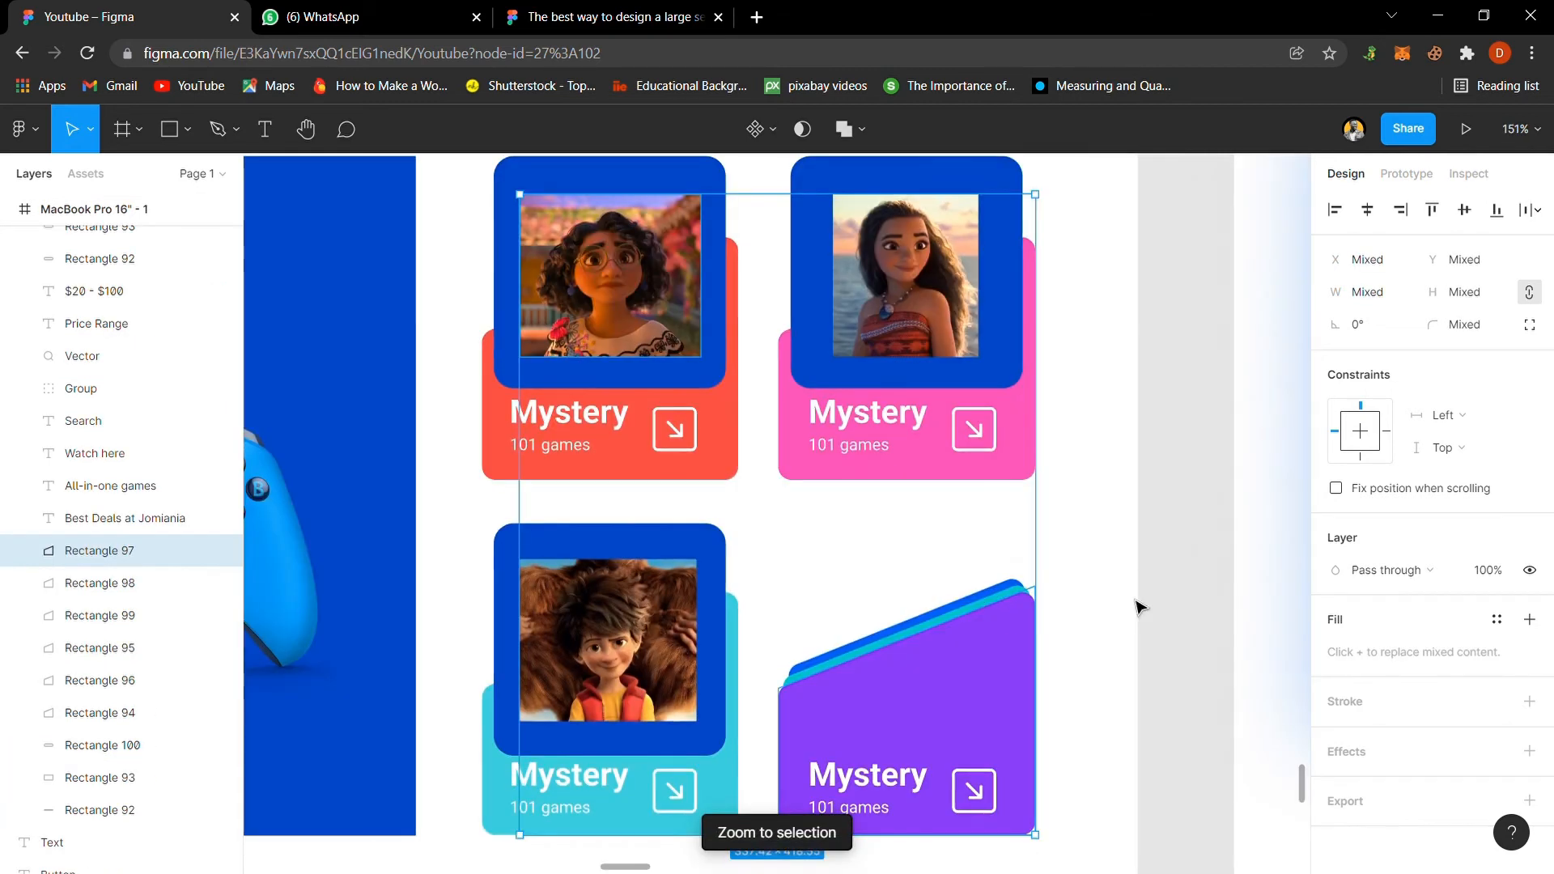
{"action": "left_click", "coordinate": [1183, 466]}
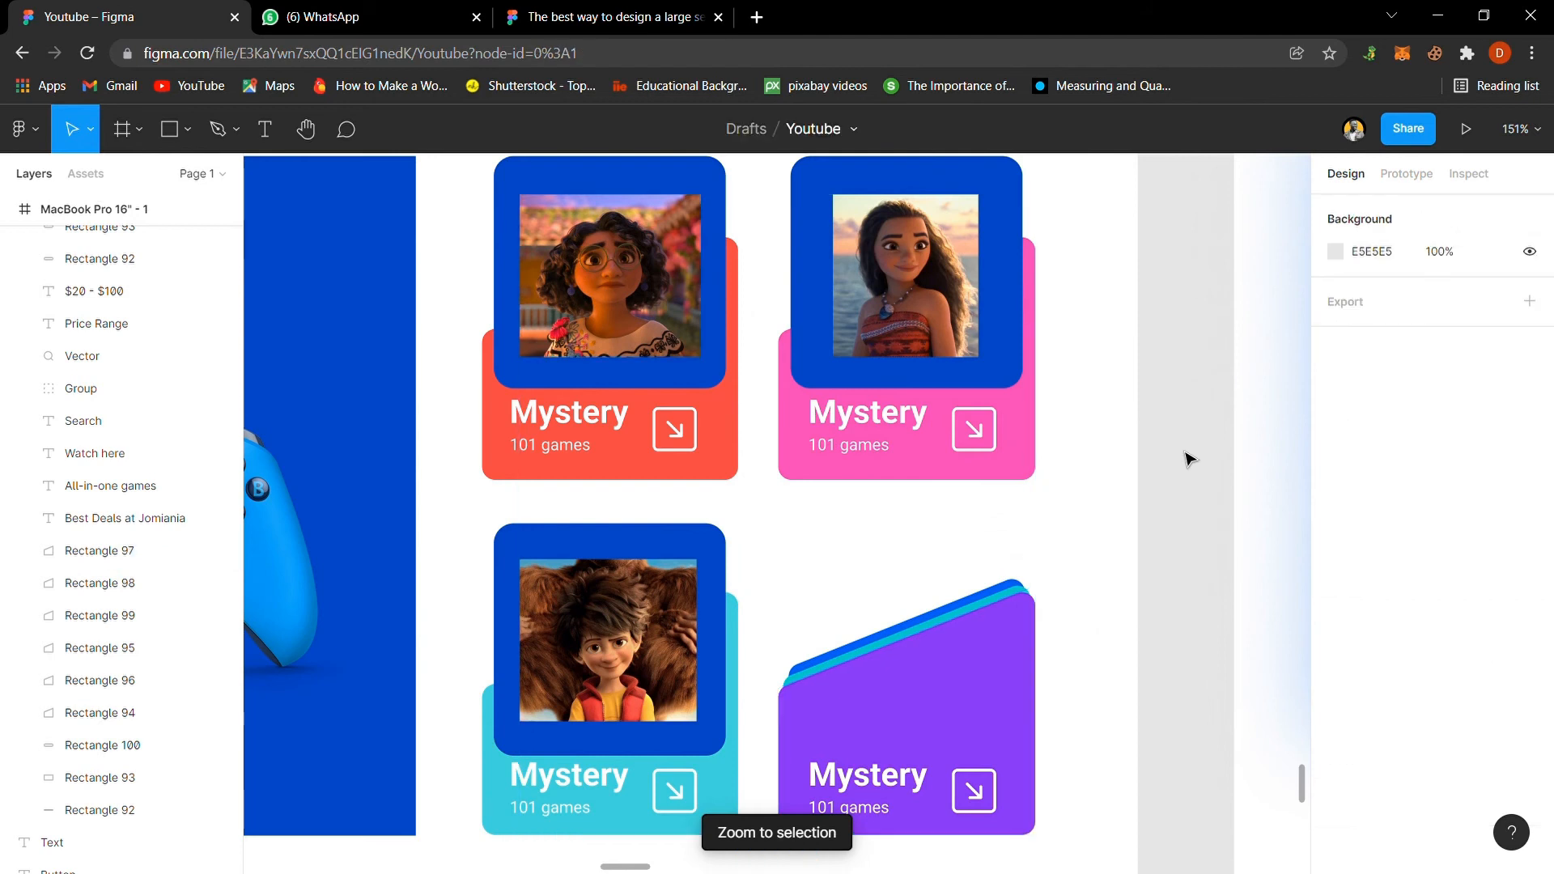
{"action": "left_click", "coordinate": [601, 268]}
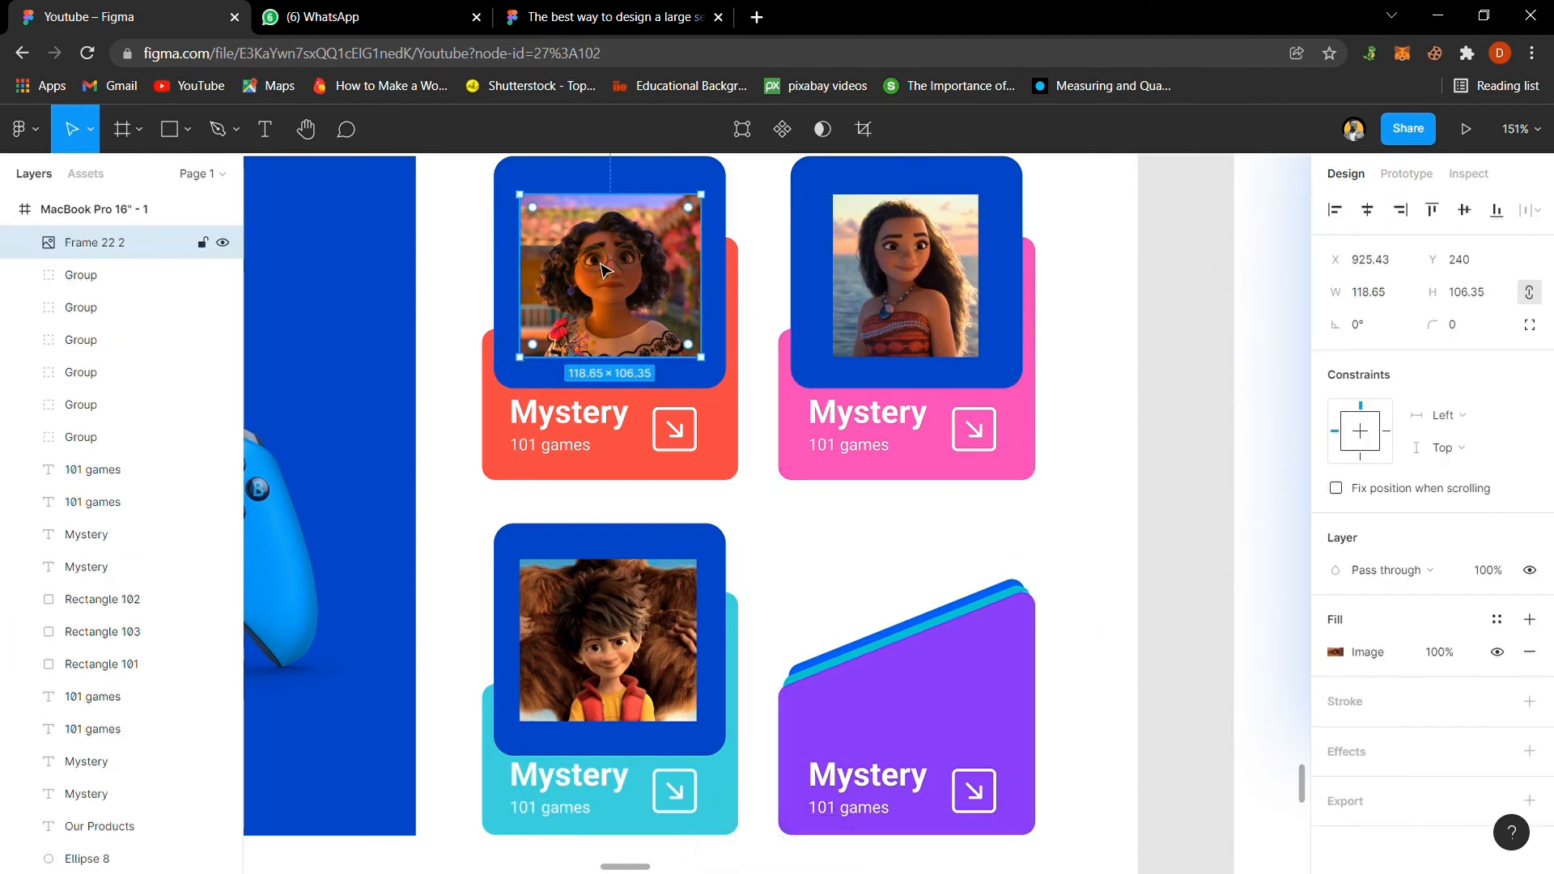
{"action": "left_click", "coordinate": [640, 183]}
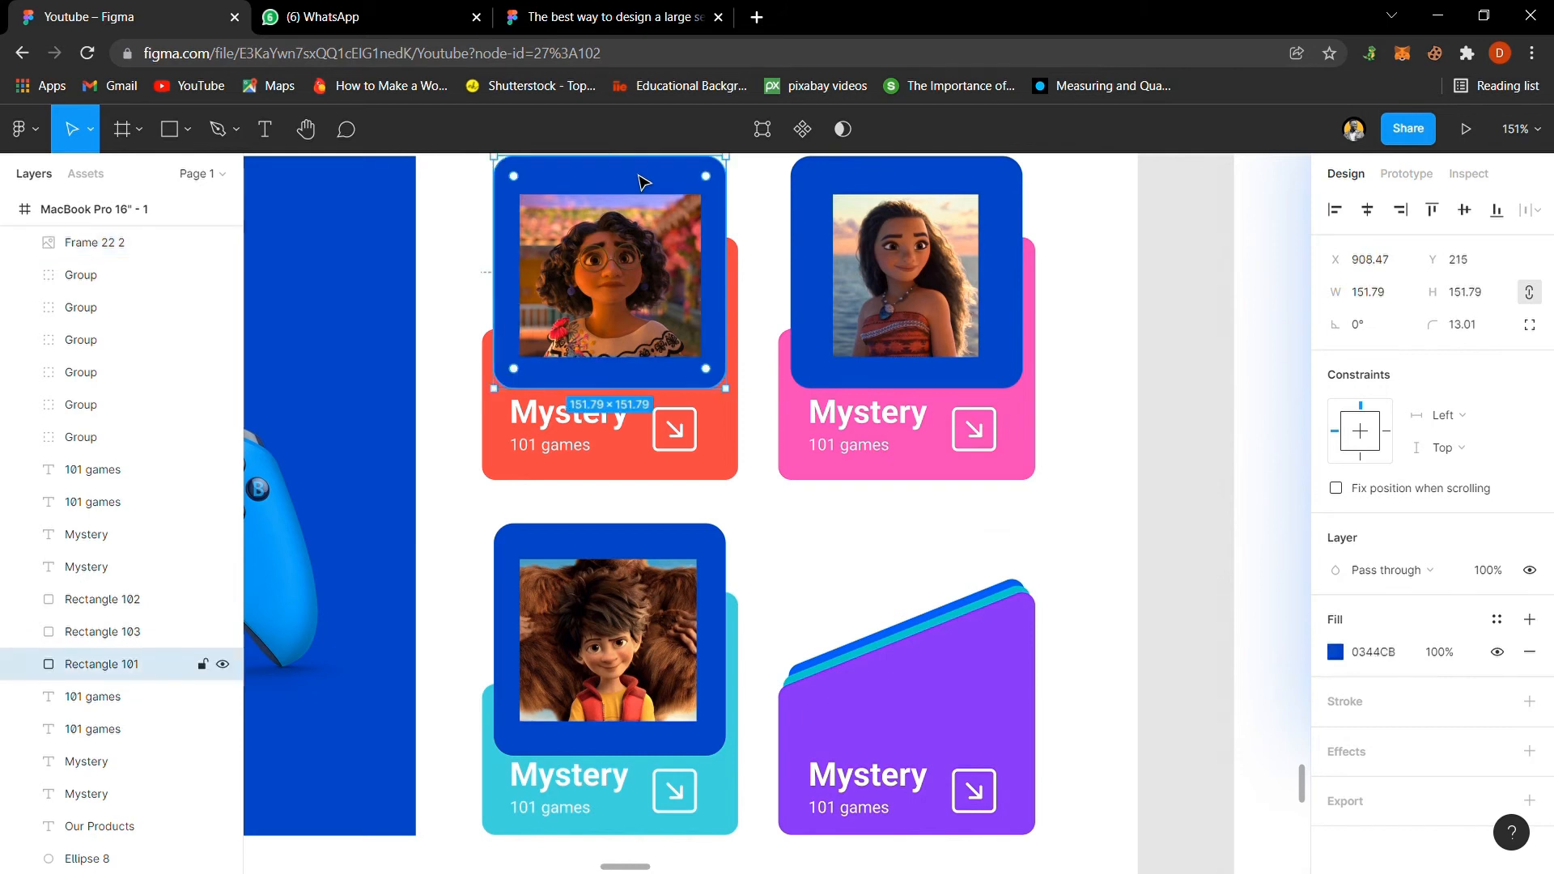
{"action": "key", "text": "ctrl+d"}
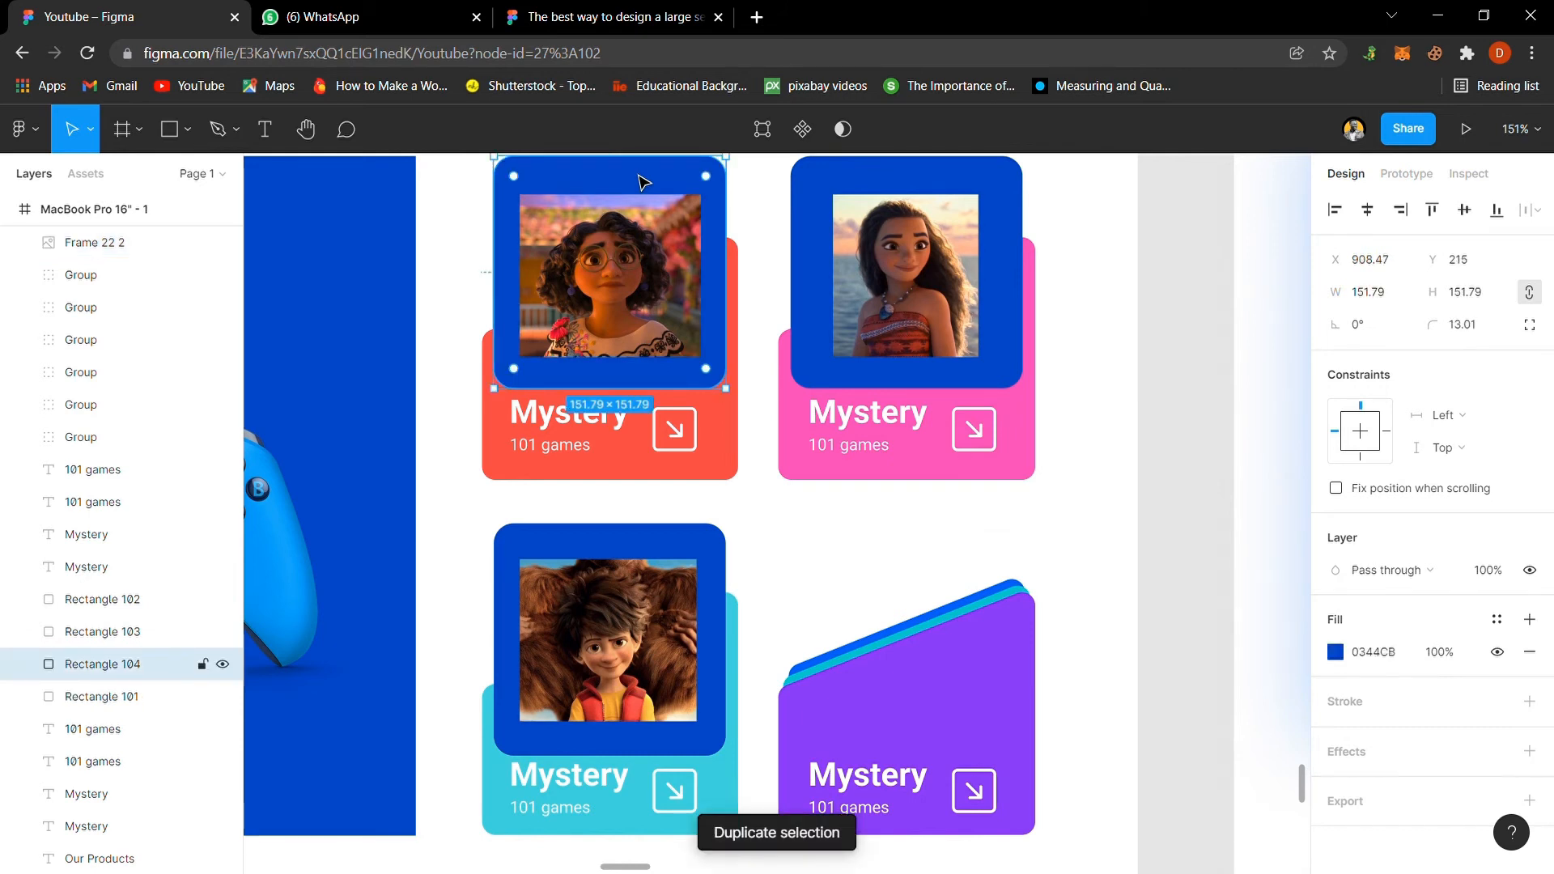
{"action": "left_click", "coordinate": [652, 293], "text": "shift"}
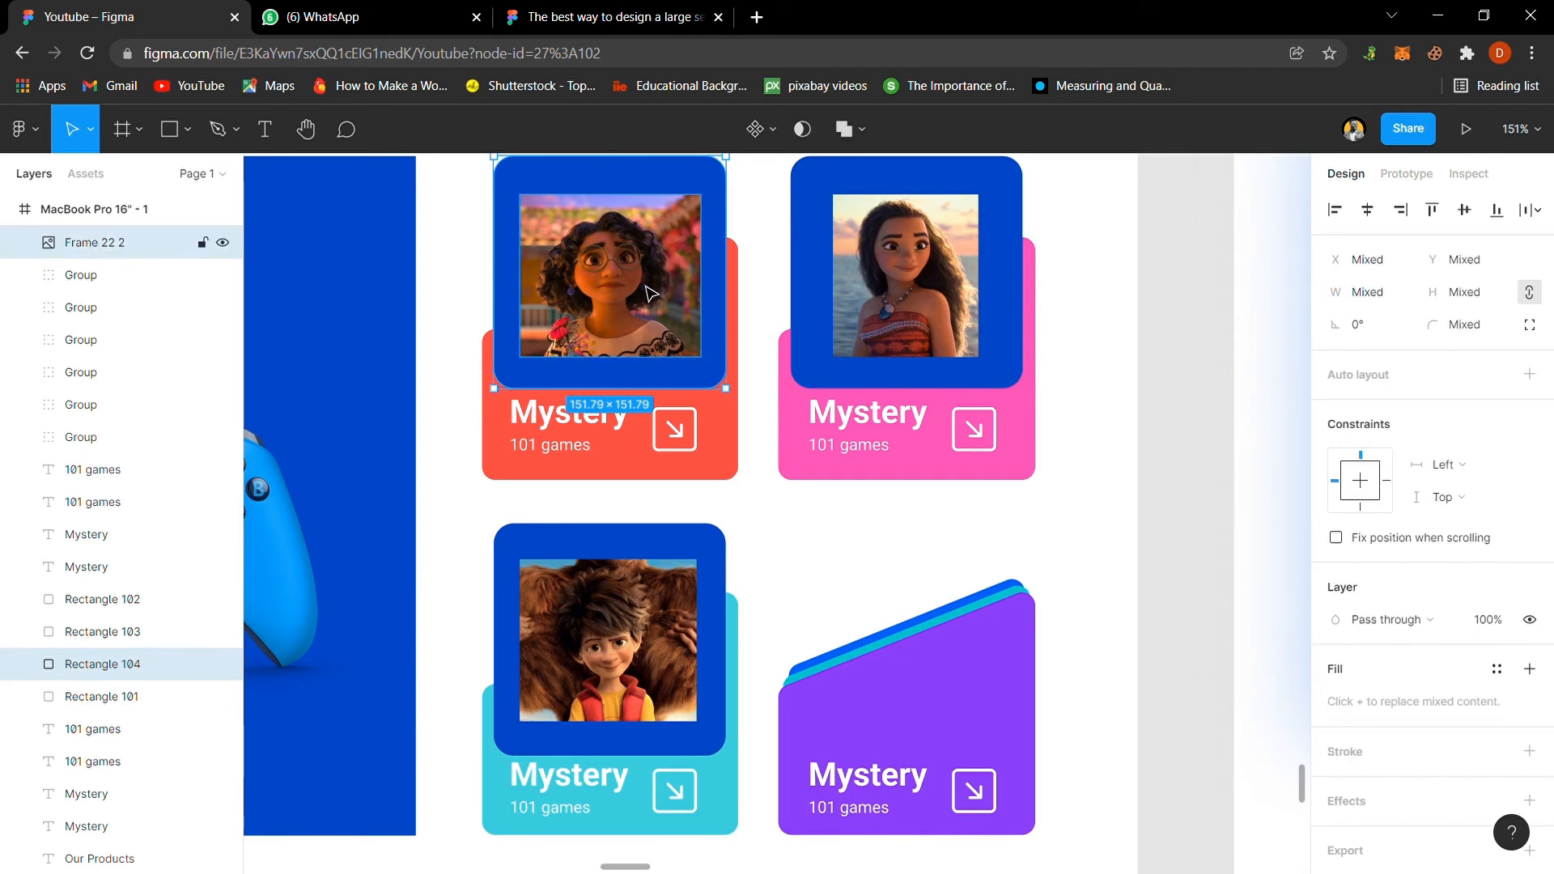
{"action": "left_click", "coordinate": [803, 128]}
{"action": "left_click", "coordinate": [613, 307]}
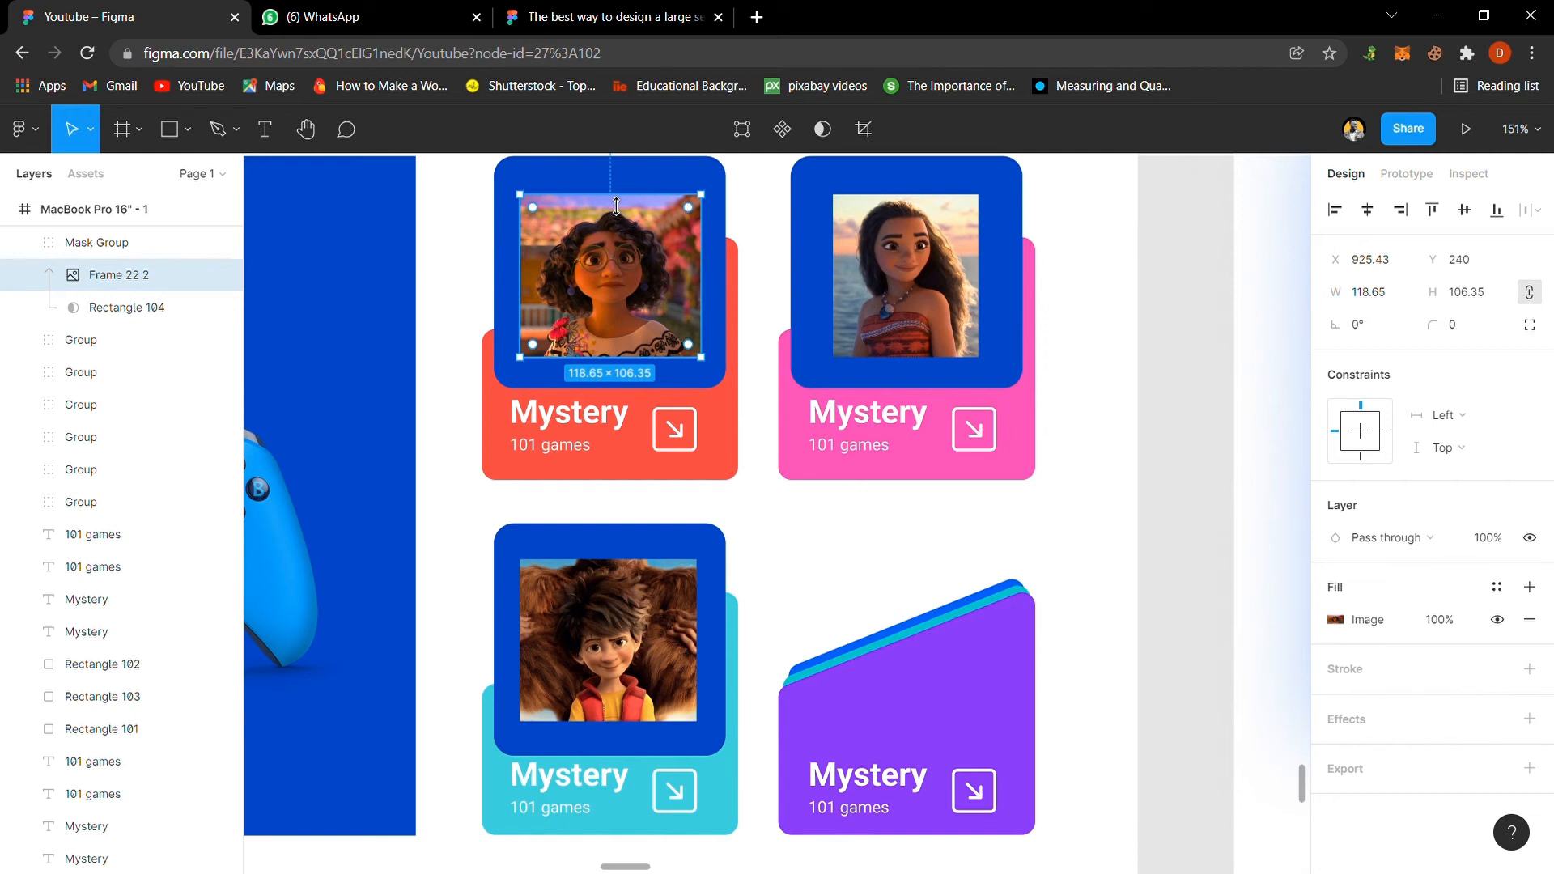
Step: Undo the mask and delete the duplicated blue square from the orange card
{"action": "key", "text": "Tab"}
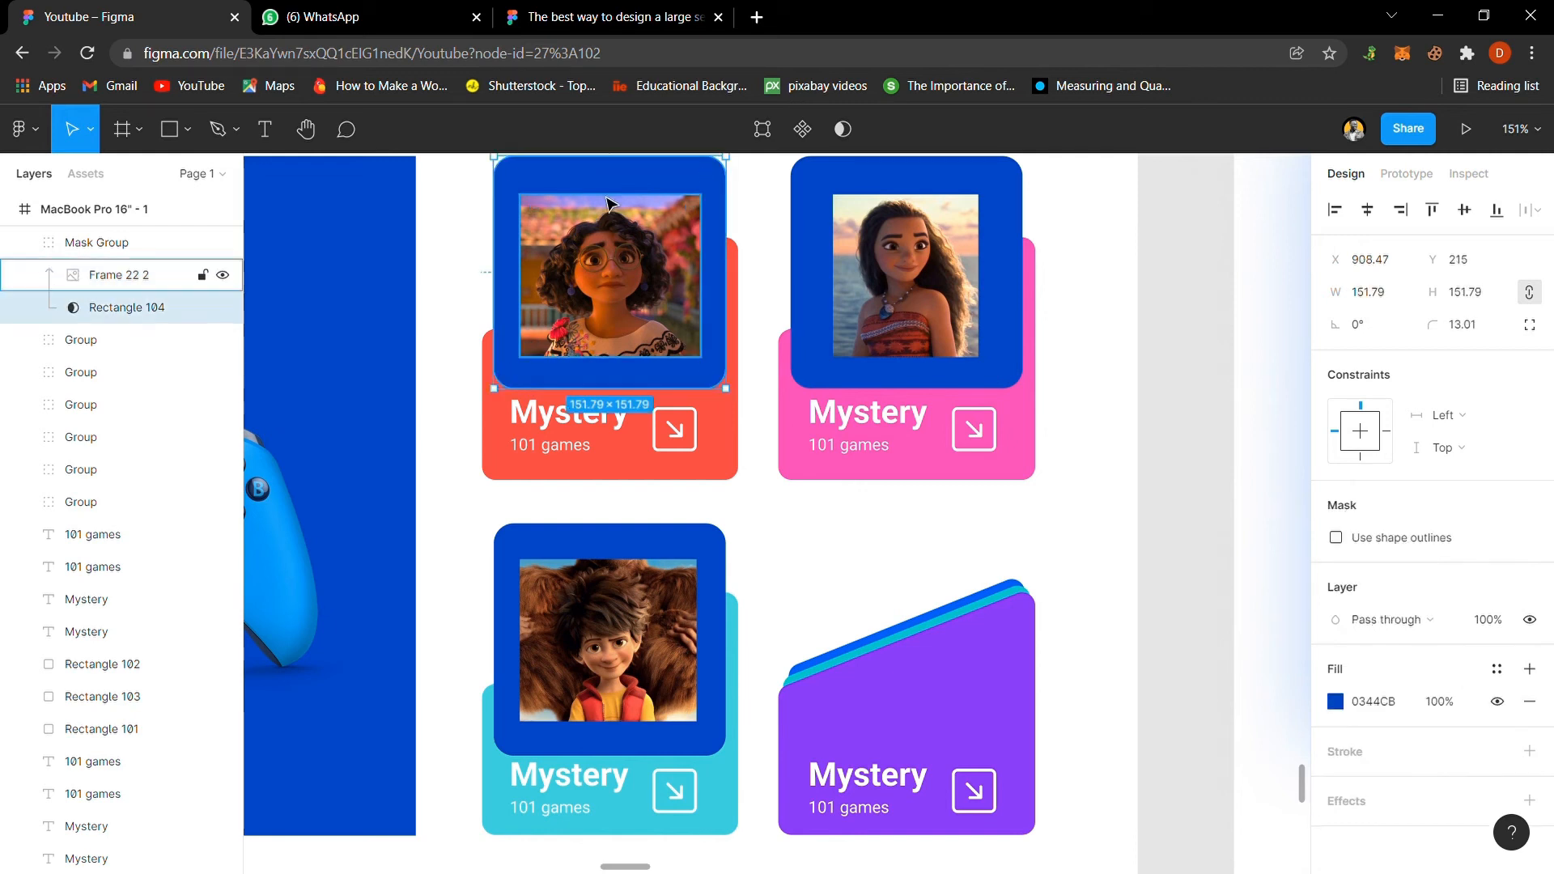
{"action": "key", "text": "ctrl+z"}
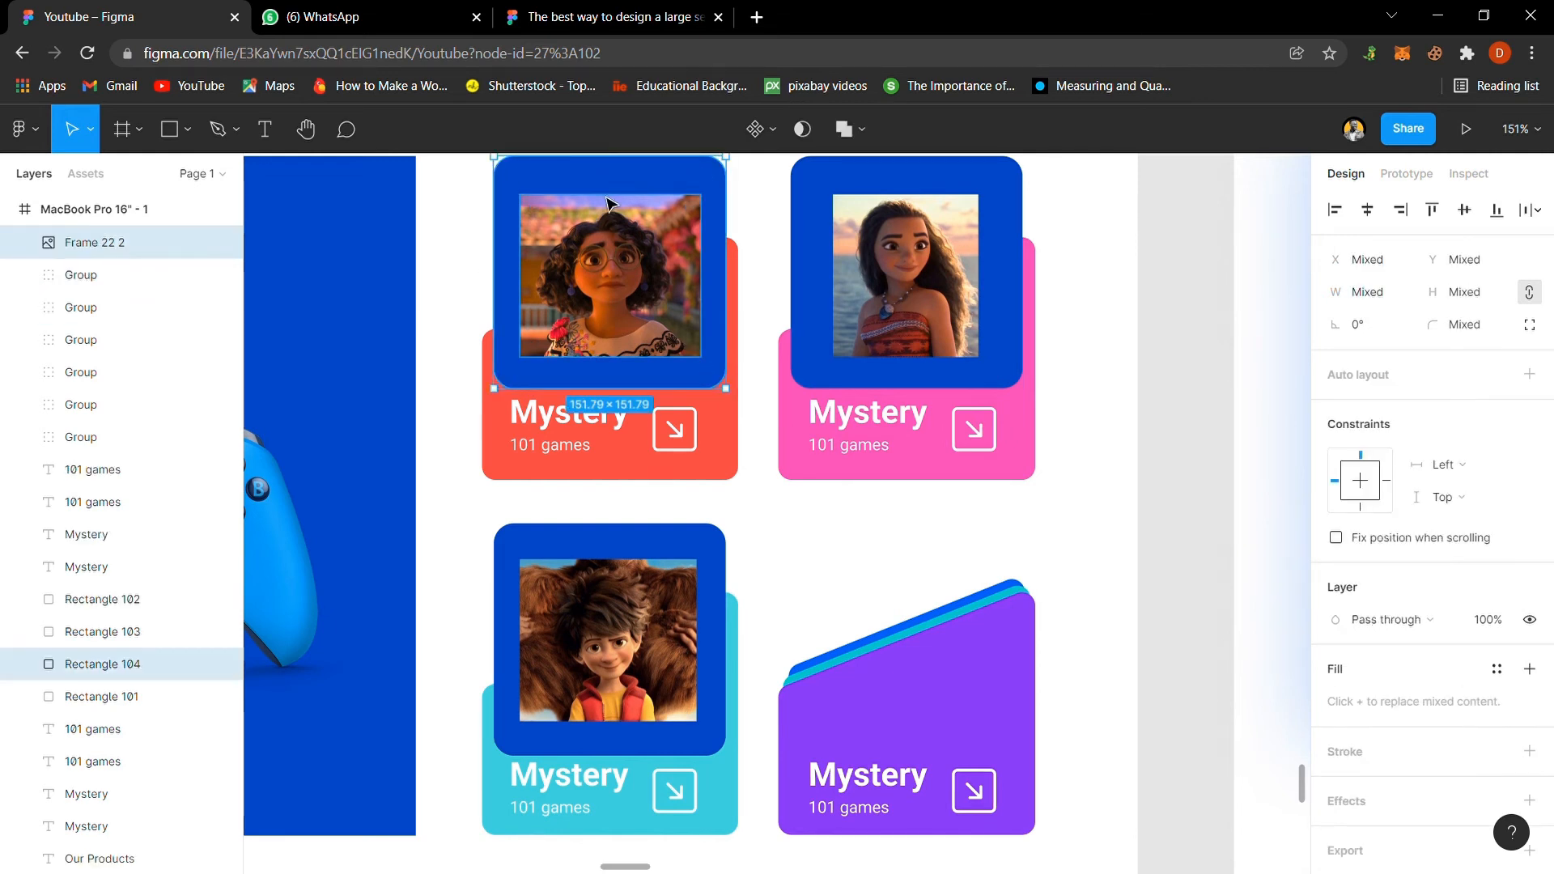
{"action": "left_click", "coordinate": [766, 216]}
{"action": "left_click", "coordinate": [720, 202]}
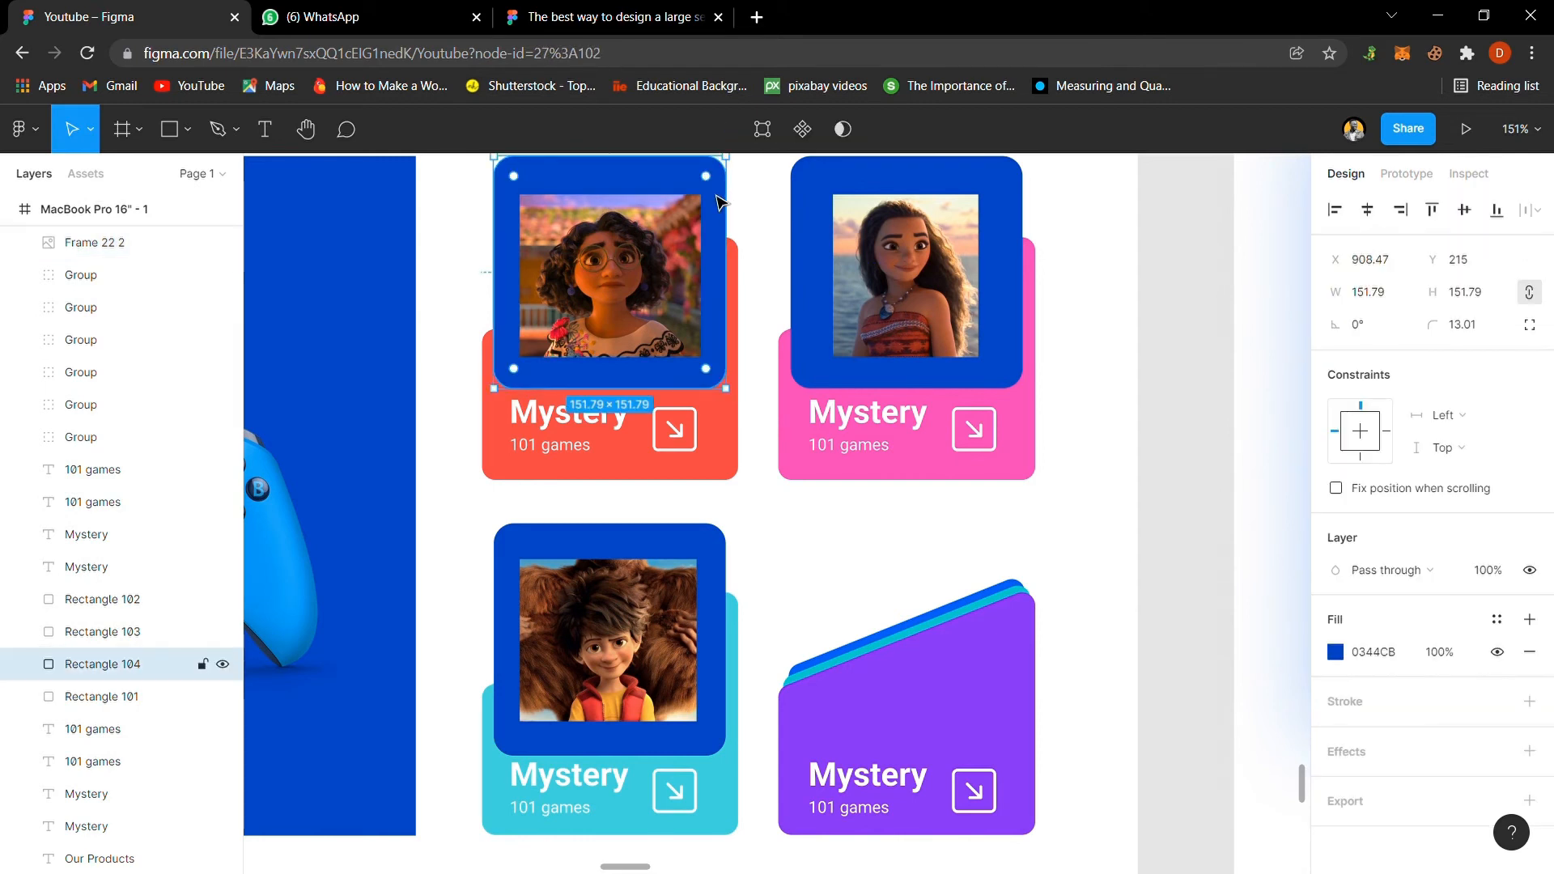
{"action": "key", "text": "Delete"}
Step: Mask the orange card's character image with the card's original blue rounded square
{"action": "left_click", "coordinate": [720, 203]}
{"action": "left_click", "coordinate": [608, 291], "text": "shift"}
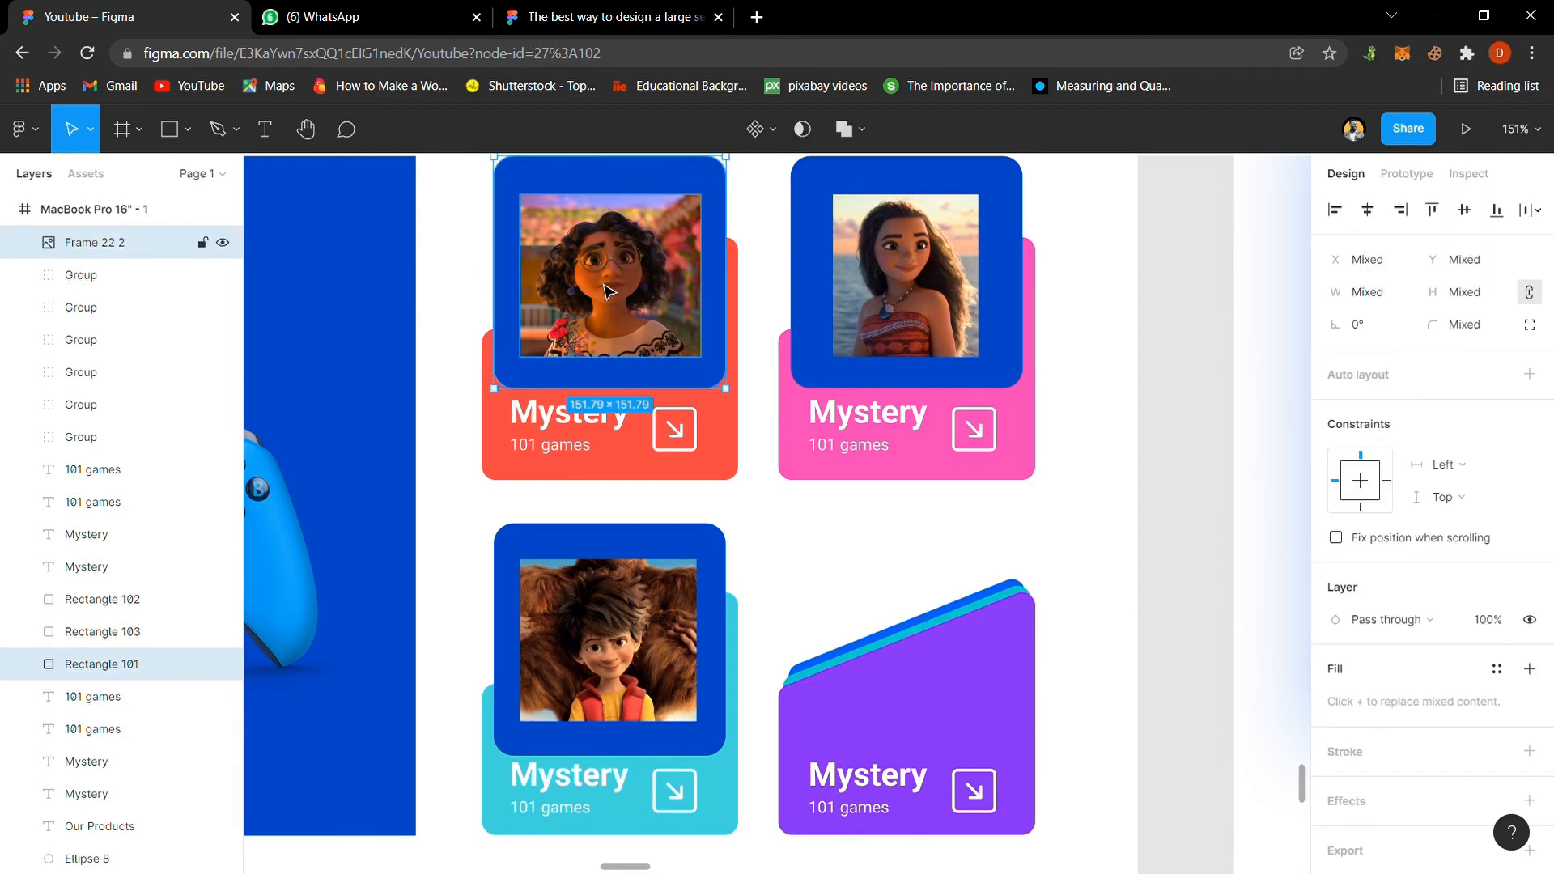
{"action": "left_click", "coordinate": [803, 129]}
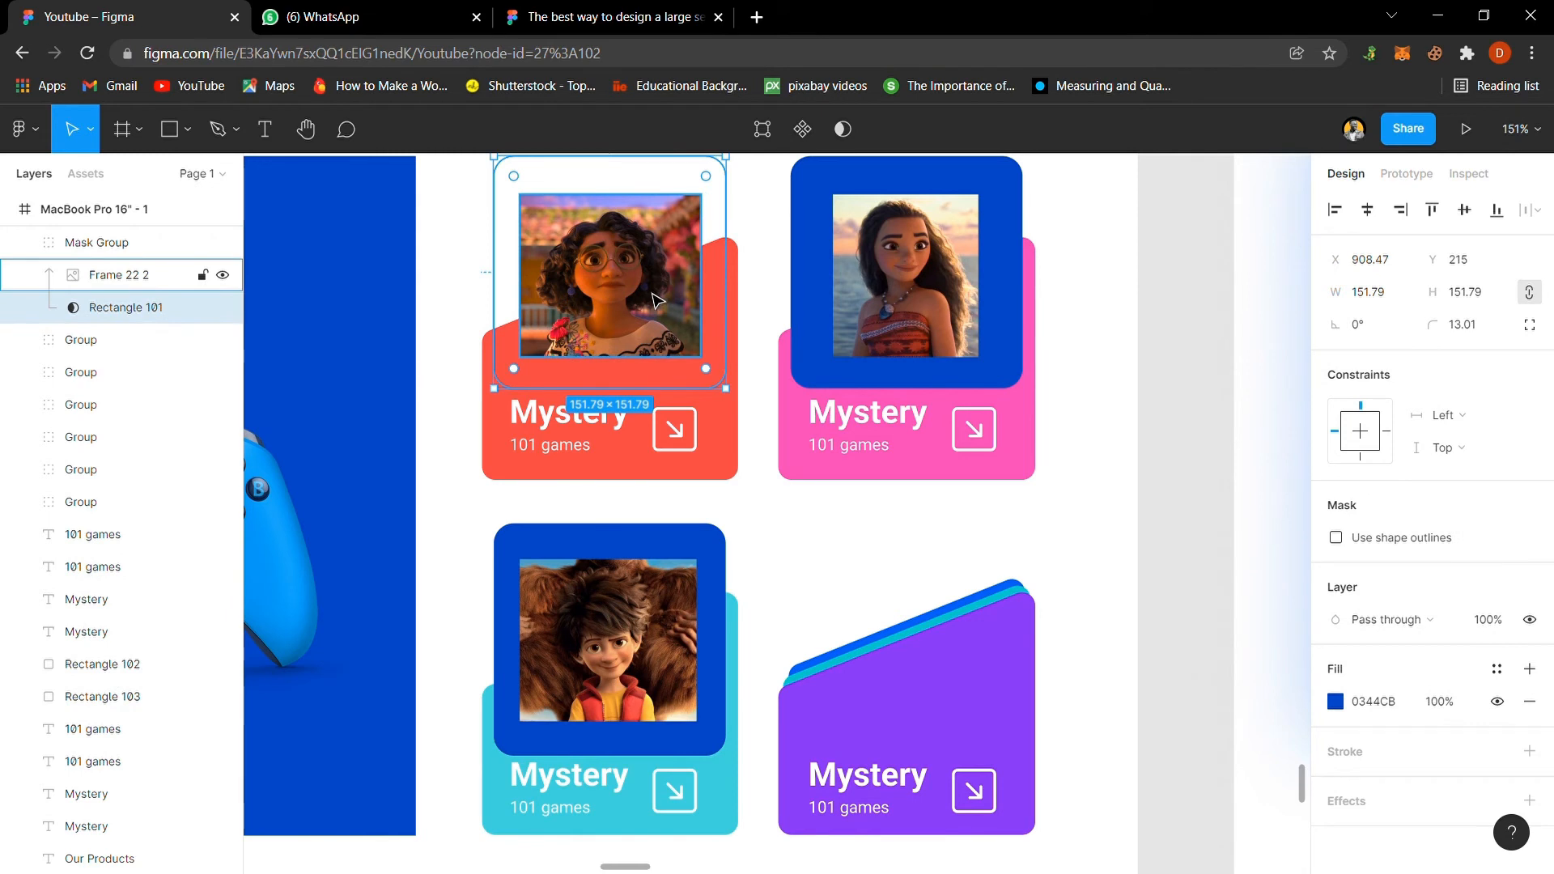
Step: Scale the masked image on the orange card up to about 183 × 164 so it fills the rounded square
{"action": "scroll", "coordinate": [655, 301], "scroll_direction": "up", "scroll_amount": 2}
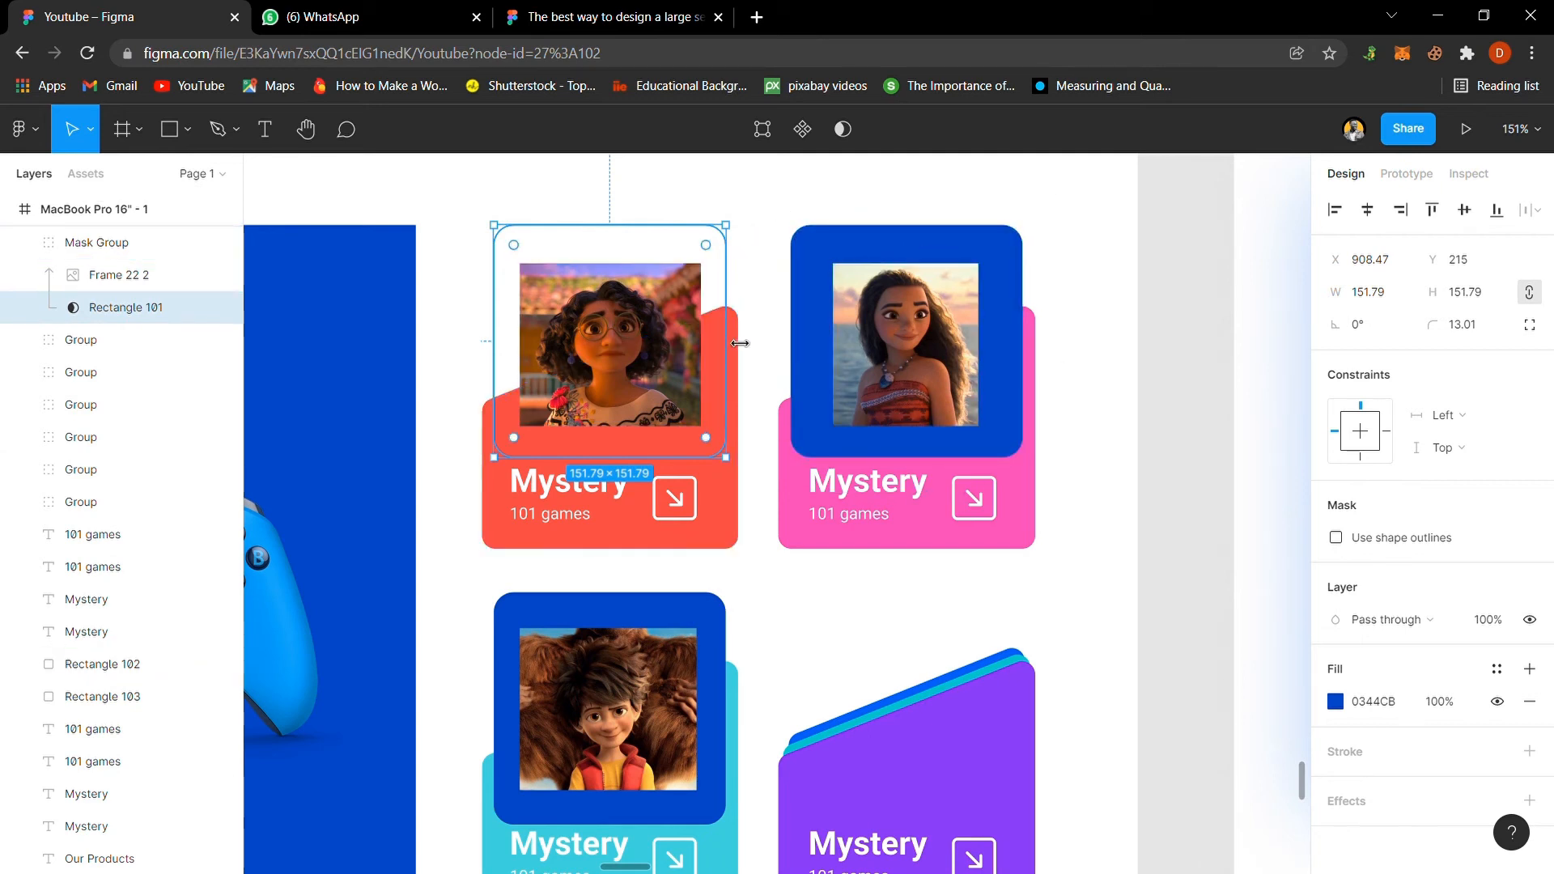
{"action": "left_click", "coordinate": [652, 348]}
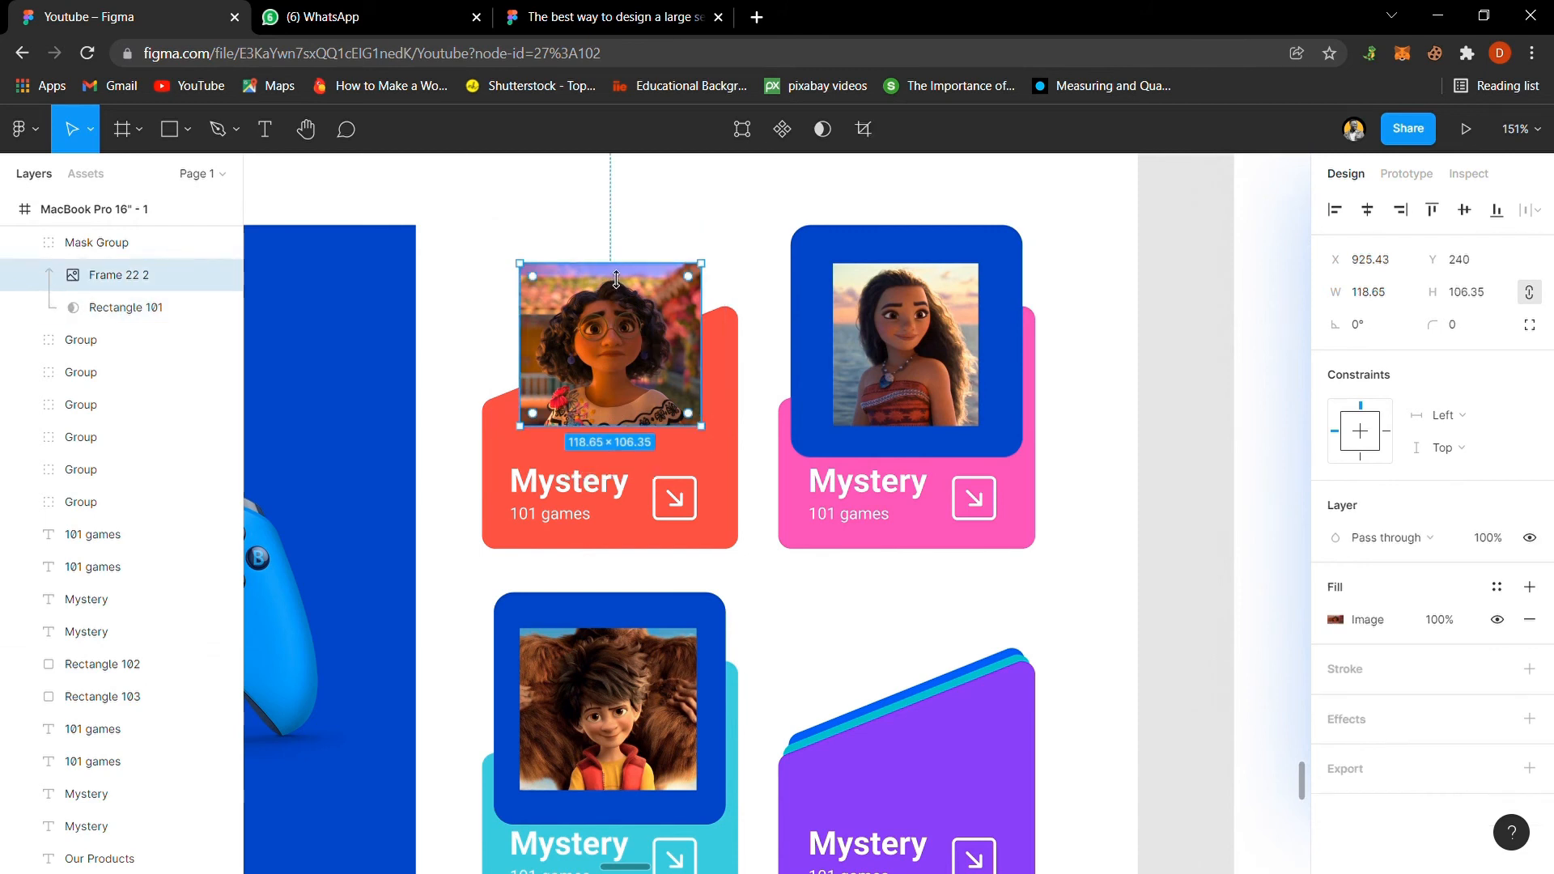
{"action": "key", "text": "k"}
{"action": "left_click_drag", "start_coordinate": [620, 279], "coordinate": [641, 231]}
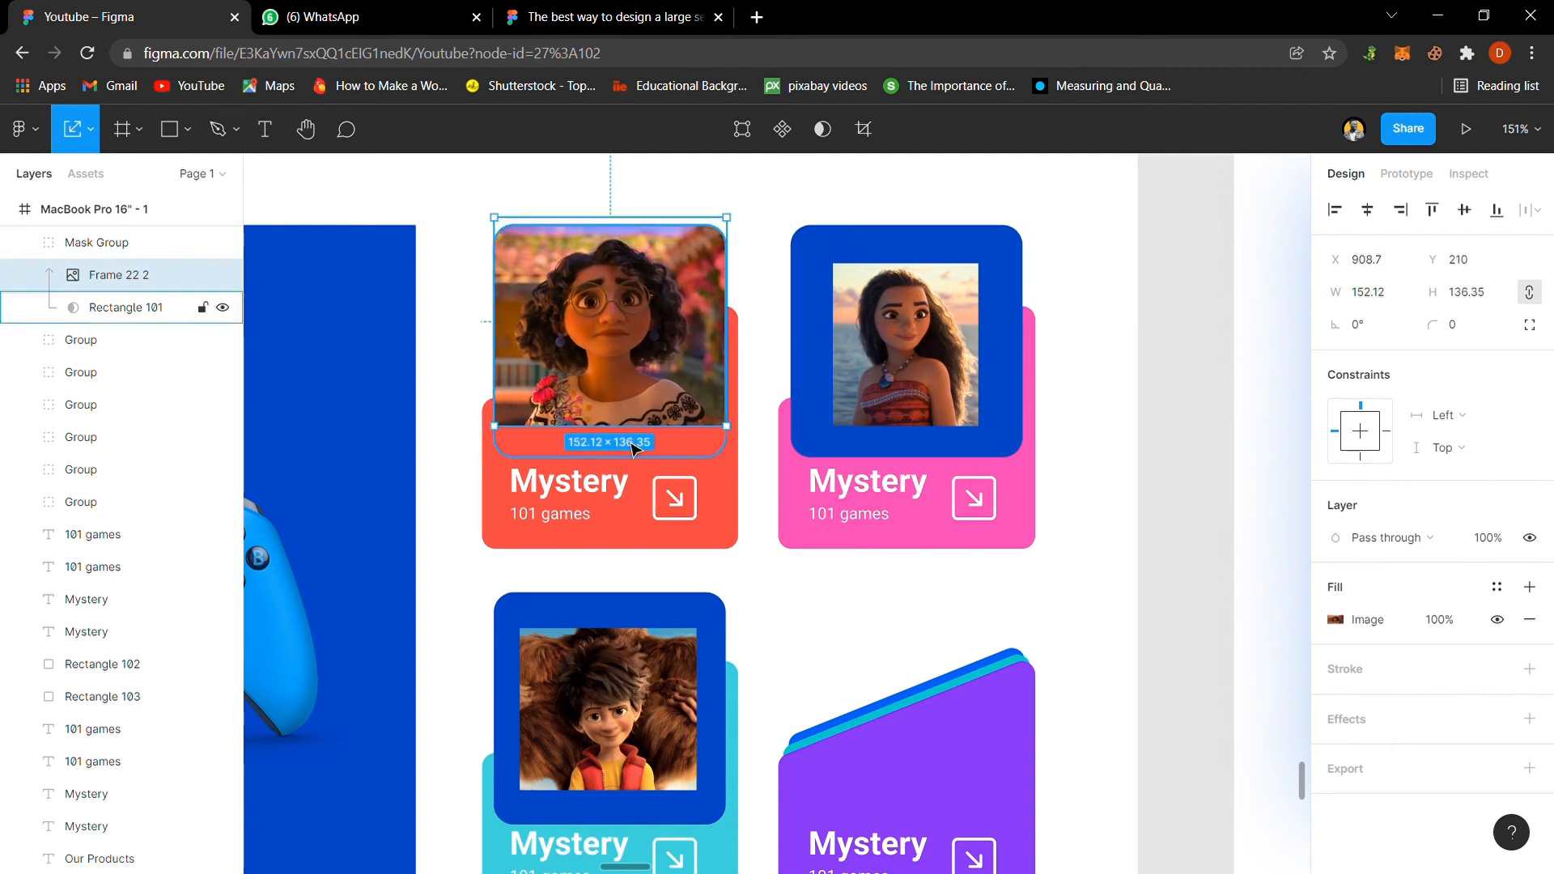
{"action": "left_click_drag", "start_coordinate": [637, 445], "coordinate": [635, 484]}
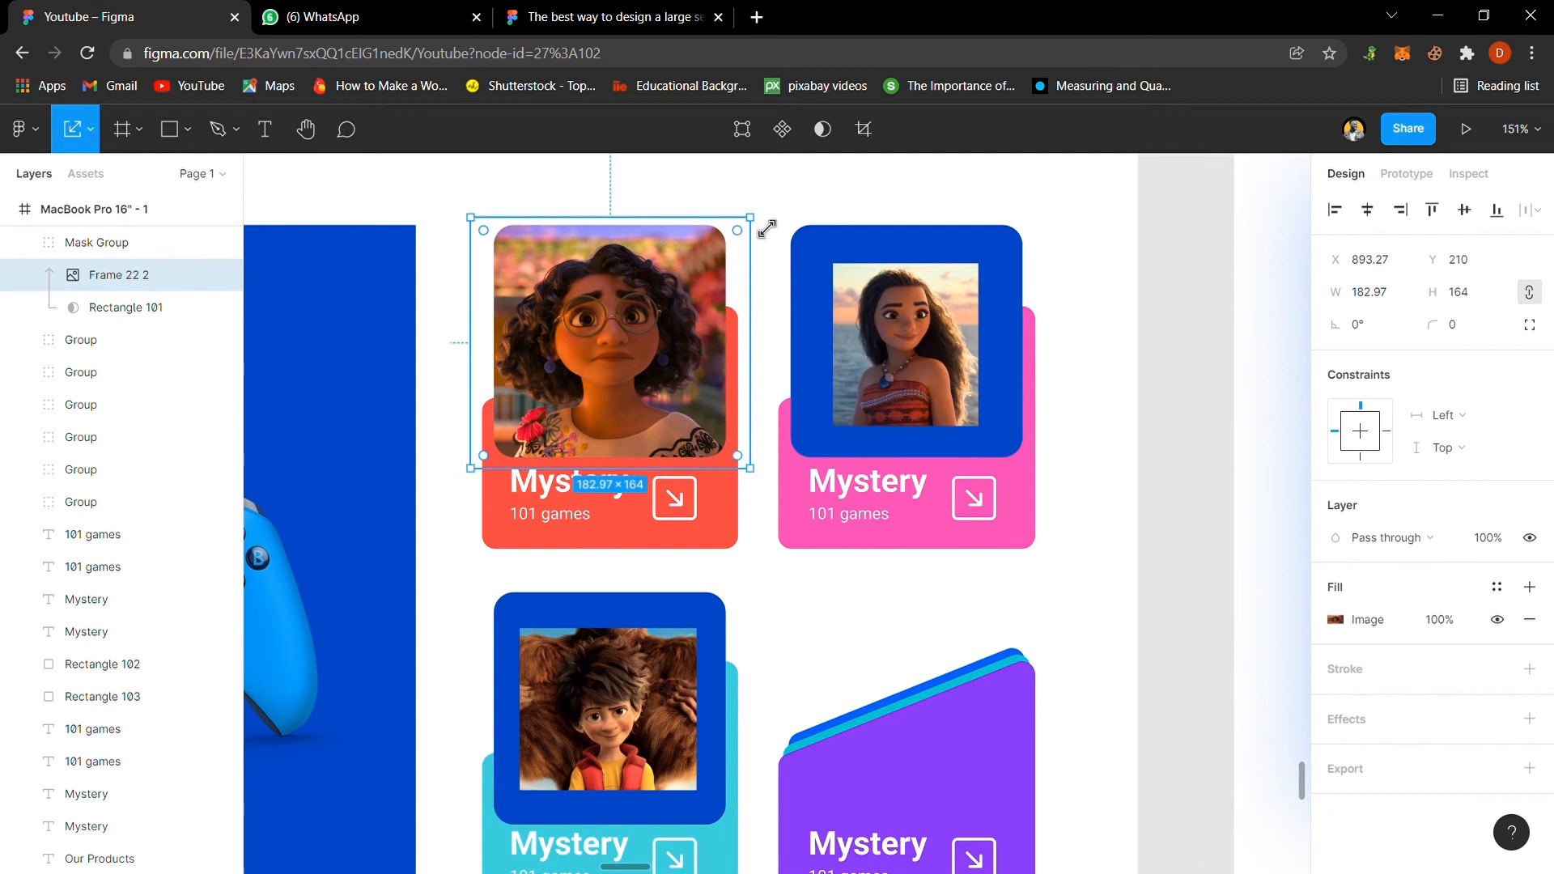
Step: Mask the pink card's character image with the blue rounded square behind it
{"action": "left_click", "coordinate": [870, 326]}
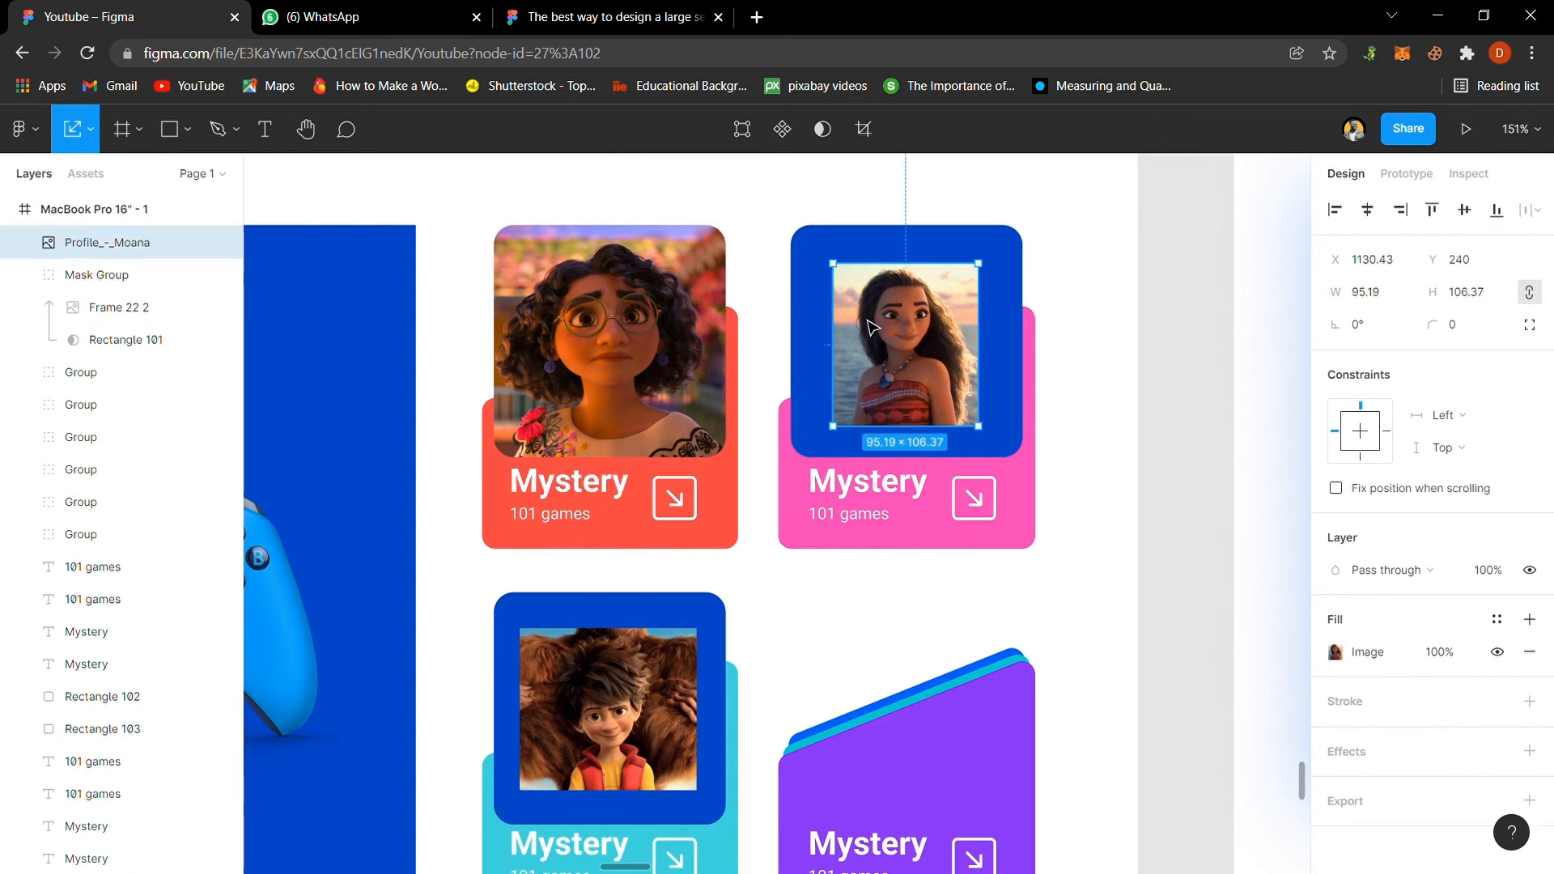
{"action": "left_click", "coordinate": [883, 253], "text": "shift"}
{"action": "left_click", "coordinate": [817, 148]}
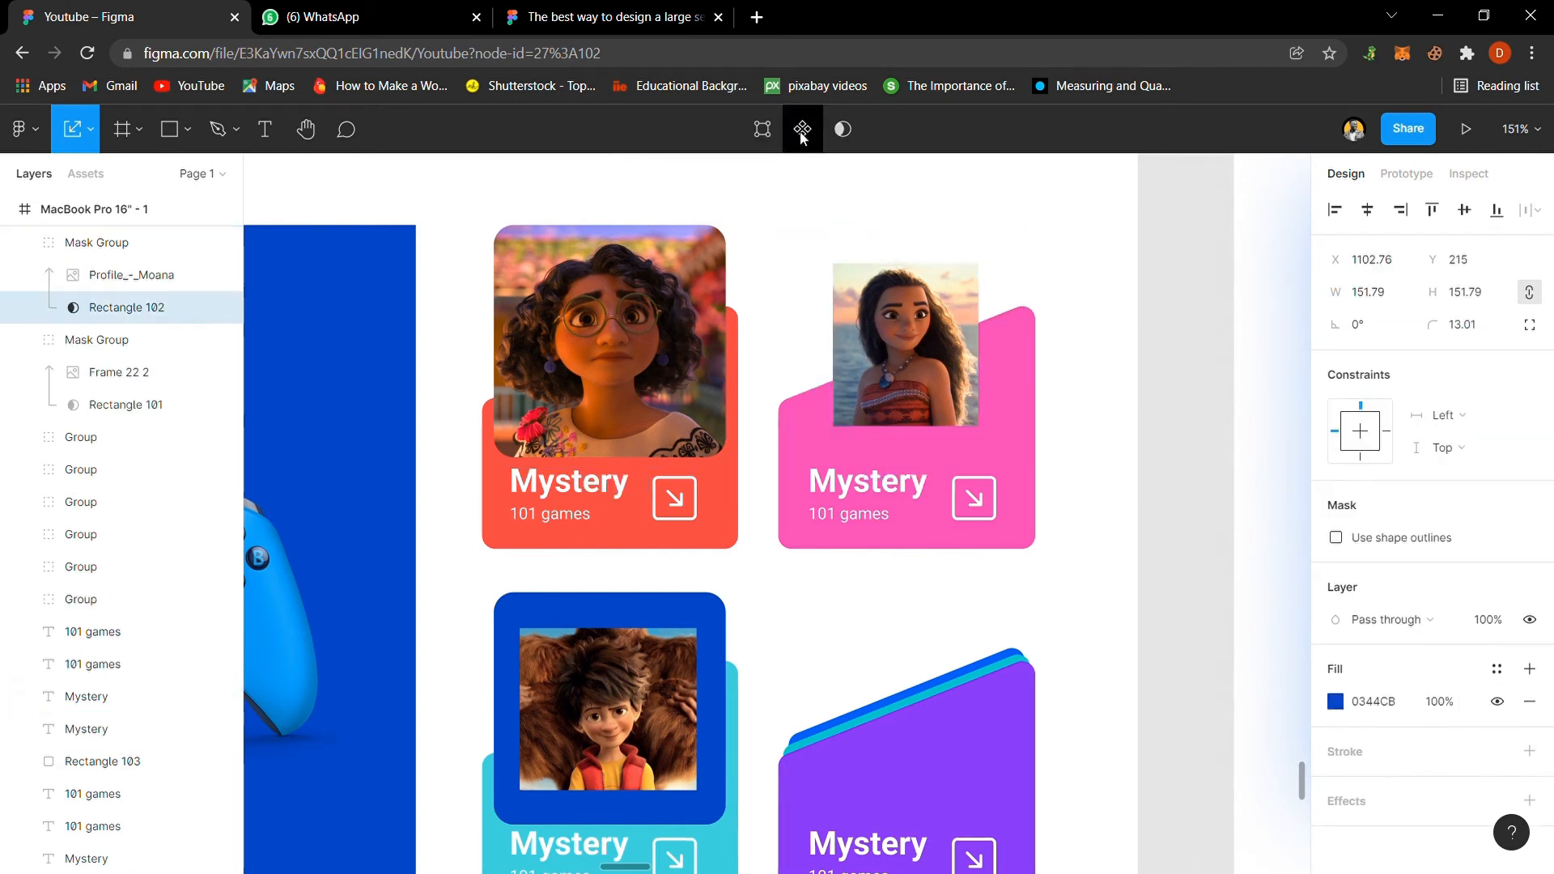
Step: Scale the masked image on the pink card up to about 175 × 196 and position it to fill the rounded square
{"action": "left_click", "coordinate": [931, 275]}
{"action": "left_click_drag", "start_coordinate": [930, 275], "coordinate": [931, 191]}
{"action": "left_click_drag", "start_coordinate": [914, 442], "coordinate": [913, 494]}
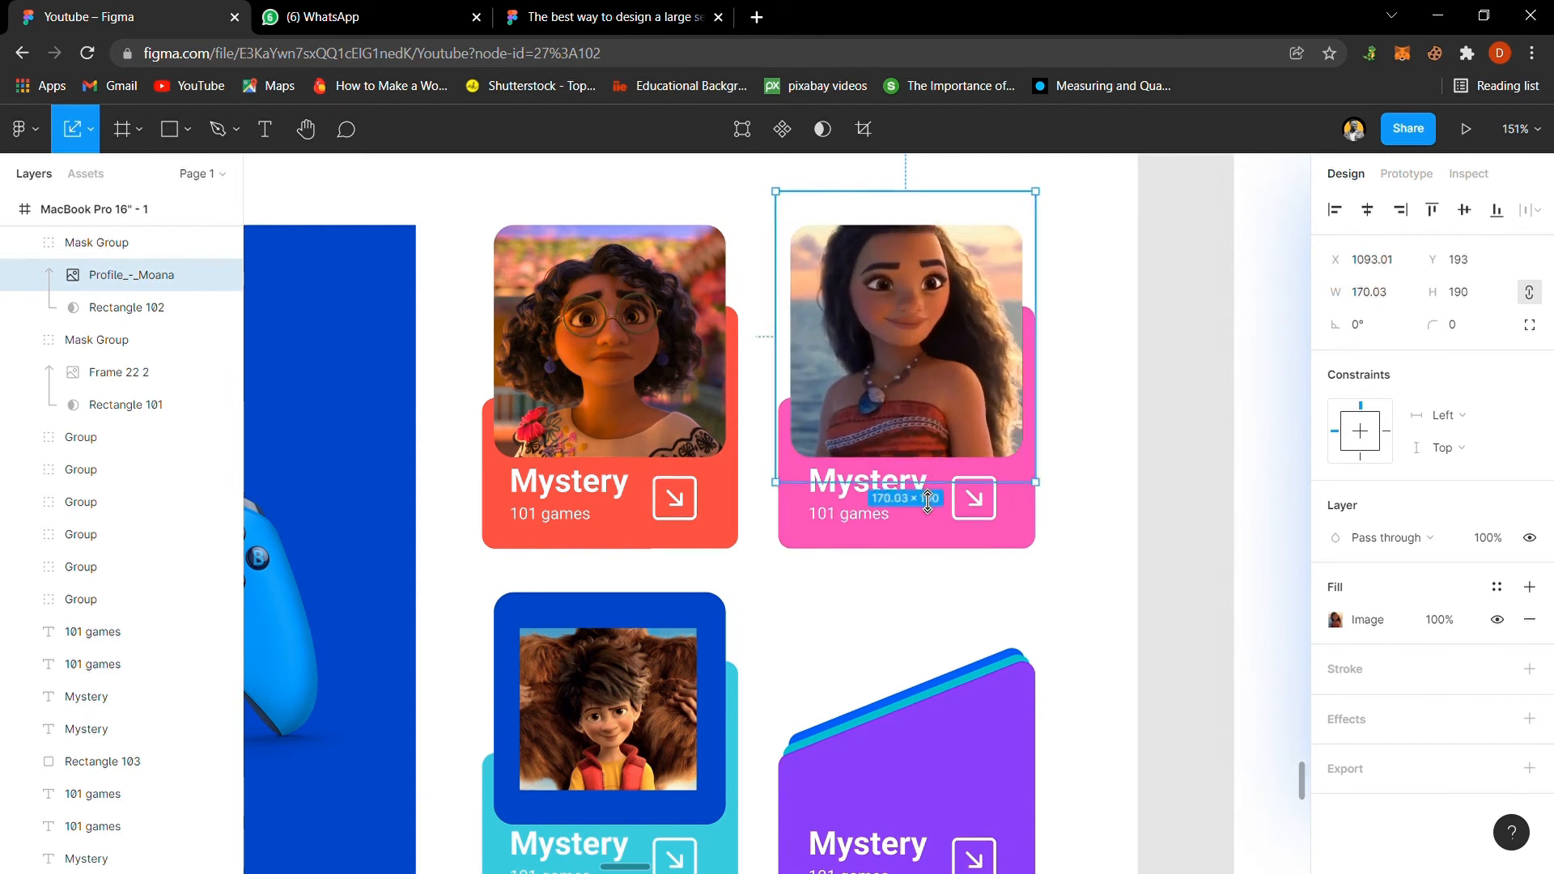
{"action": "mouse_move", "coordinate": [917, 355]}
{"action": "left_mouse_down"}
{"action": "mouse_move", "coordinate": [917, 388]}
{"action": "mouse_move", "coordinate": [915, 375]}
{"action": "left_mouse_up"}
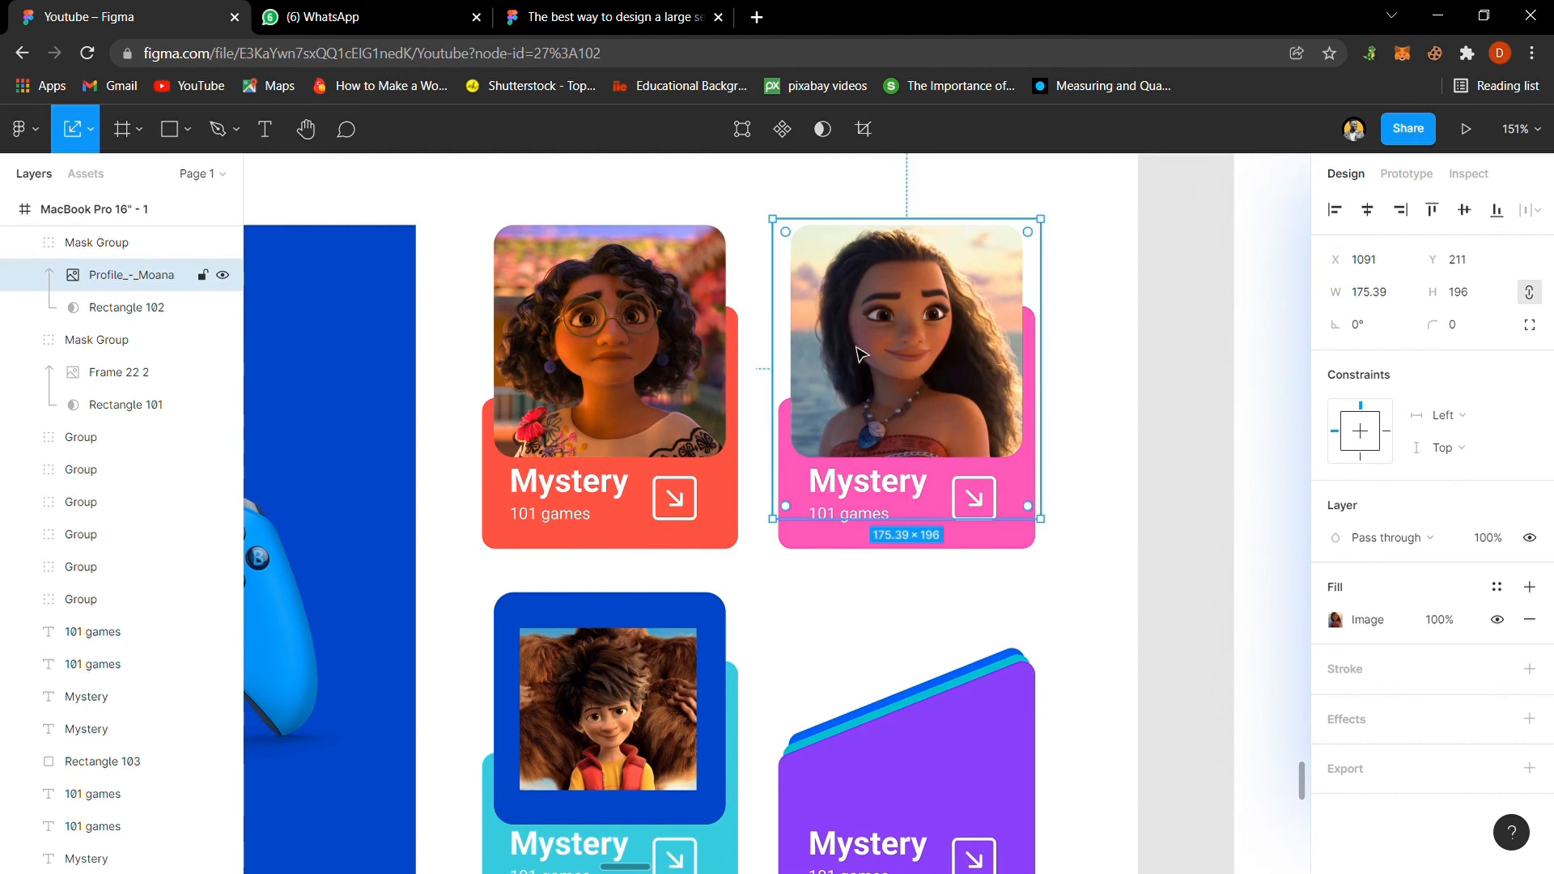
Step: Mask the cyan card's character image with its blue rounded square and scale it up to about 178 × 163
{"action": "left_click", "coordinate": [640, 670]}
{"action": "left_click", "coordinate": [646, 618], "text": "shift"}
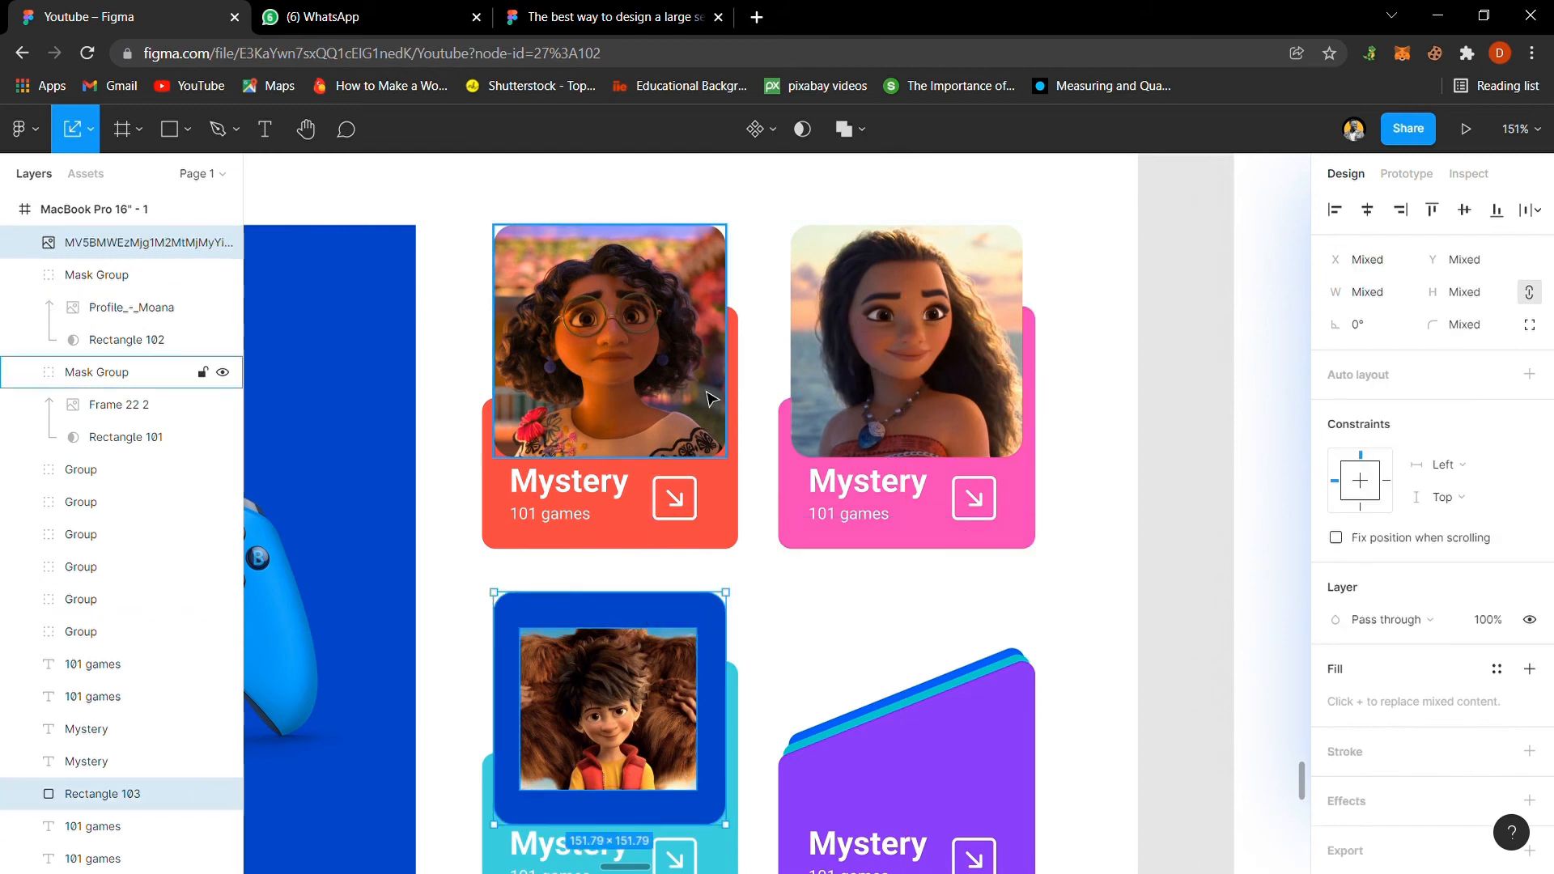
{"action": "left_click", "coordinate": [802, 128]}
{"action": "double_click", "coordinate": [632, 657]}
{"action": "left_click_drag", "start_coordinate": [637, 639], "coordinate": [635, 592]}
{"action": "mouse_move", "coordinate": [628, 804]}
{"action": "left_mouse_down"}
{"action": "mouse_move", "coordinate": [634, 851]}
{"action": "mouse_move", "coordinate": [633, 831]}
{"action": "left_mouse_up"}
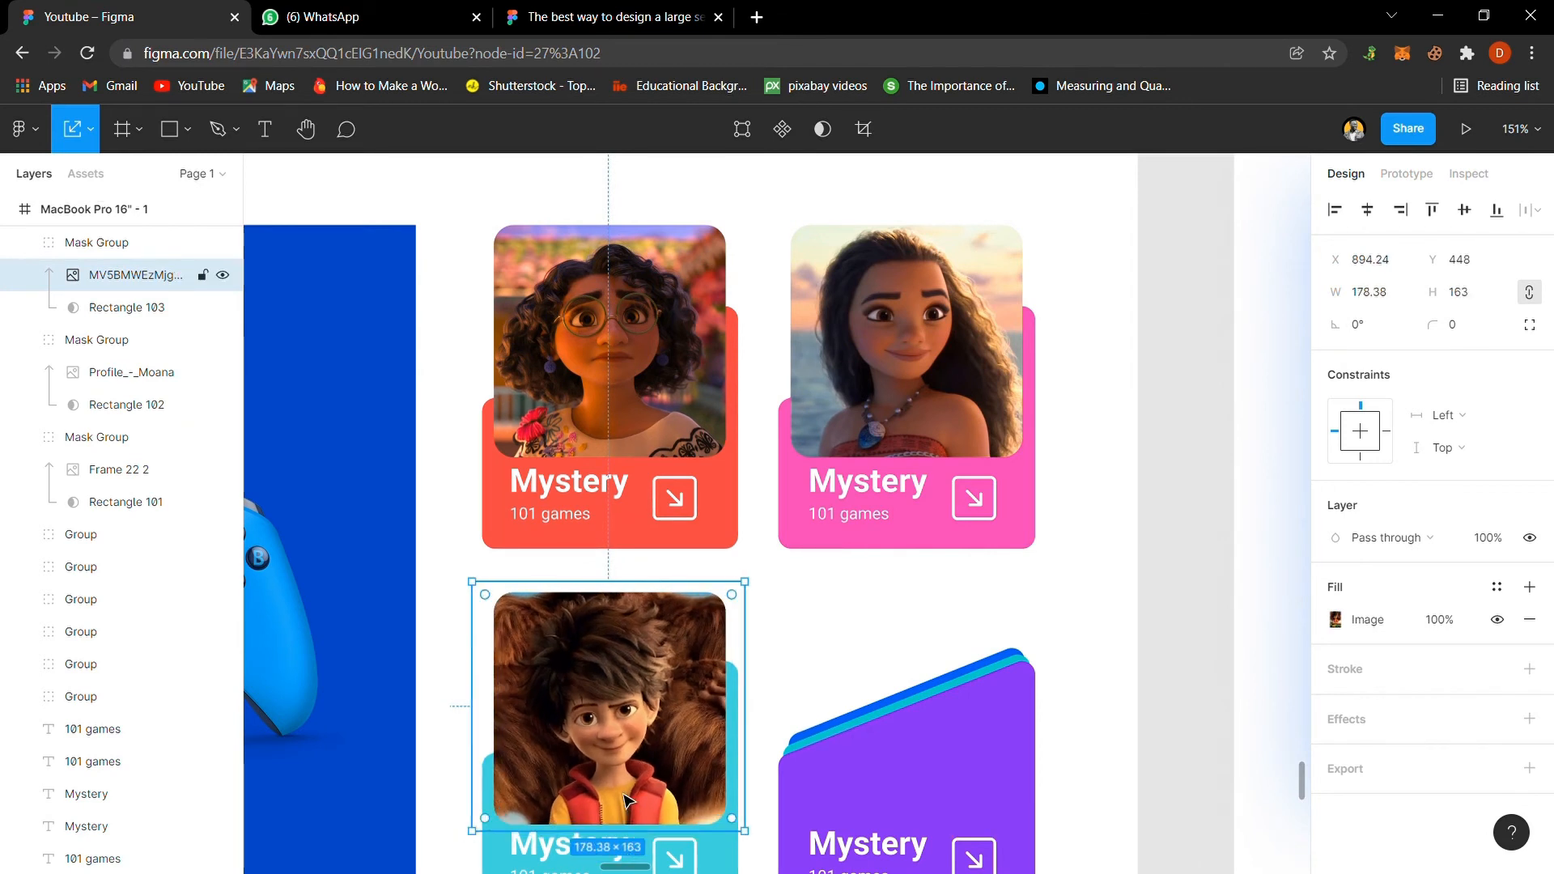
Step: Move the cyan card's masked image group up to Y 451
{"action": "key", "text": "shift+2"}
{"action": "left_click", "coordinate": [1173, 413]}
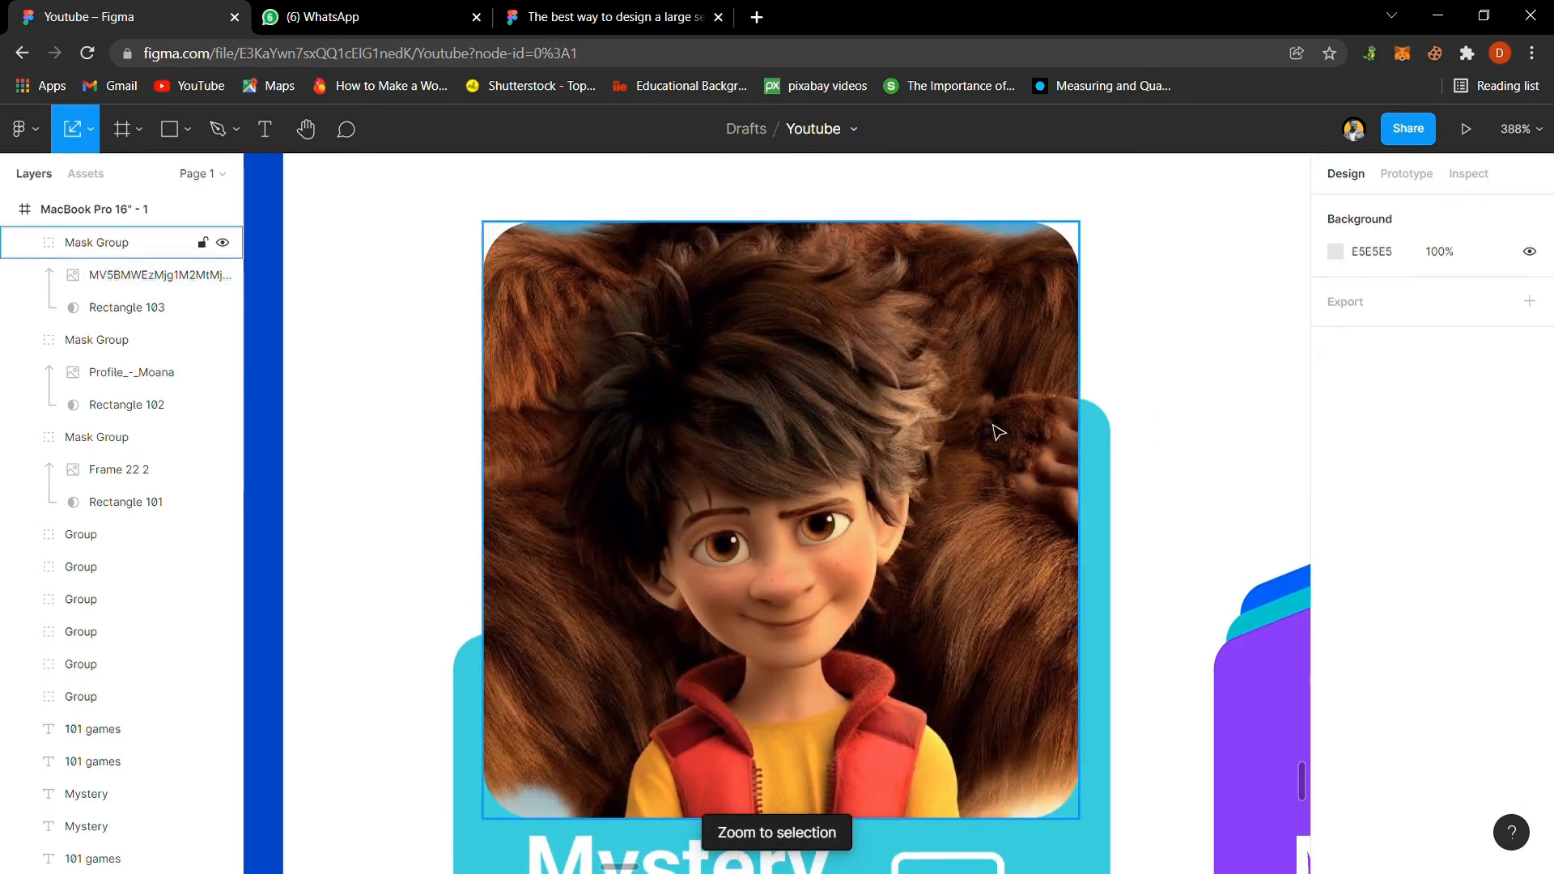
{"action": "key", "text": "ctrl+minus"}
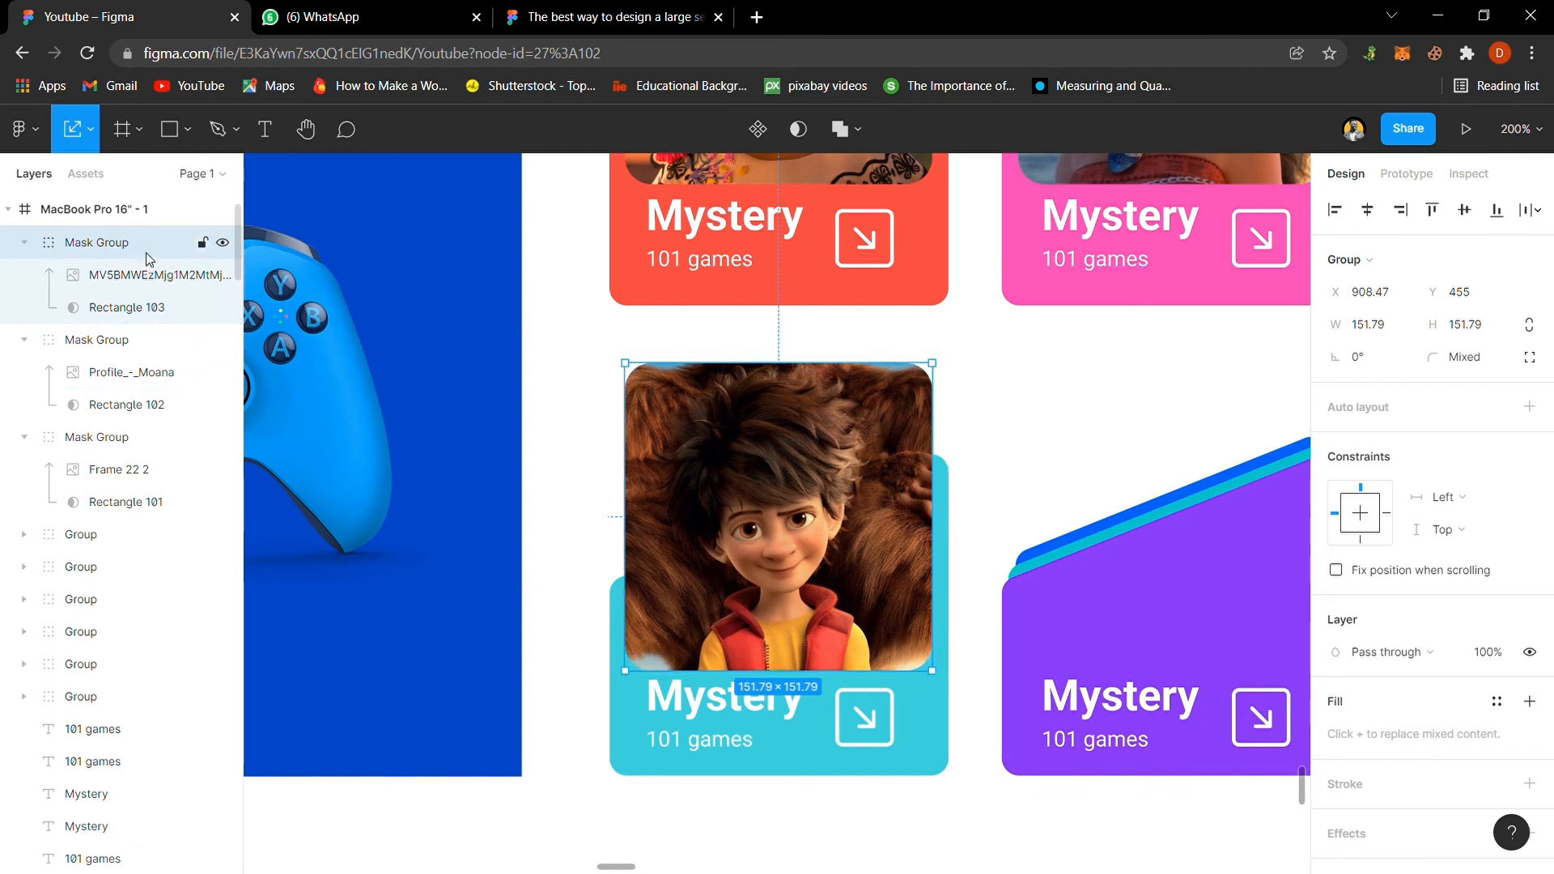
{"action": "key", "text": "Up"}
{"action": "key", "text": "Up"}
{"action": "key", "text": "Up"}
{"action": "key", "text": "Up"}
{"action": "key", "text": "Up"}
{"action": "key", "text": "Up"}
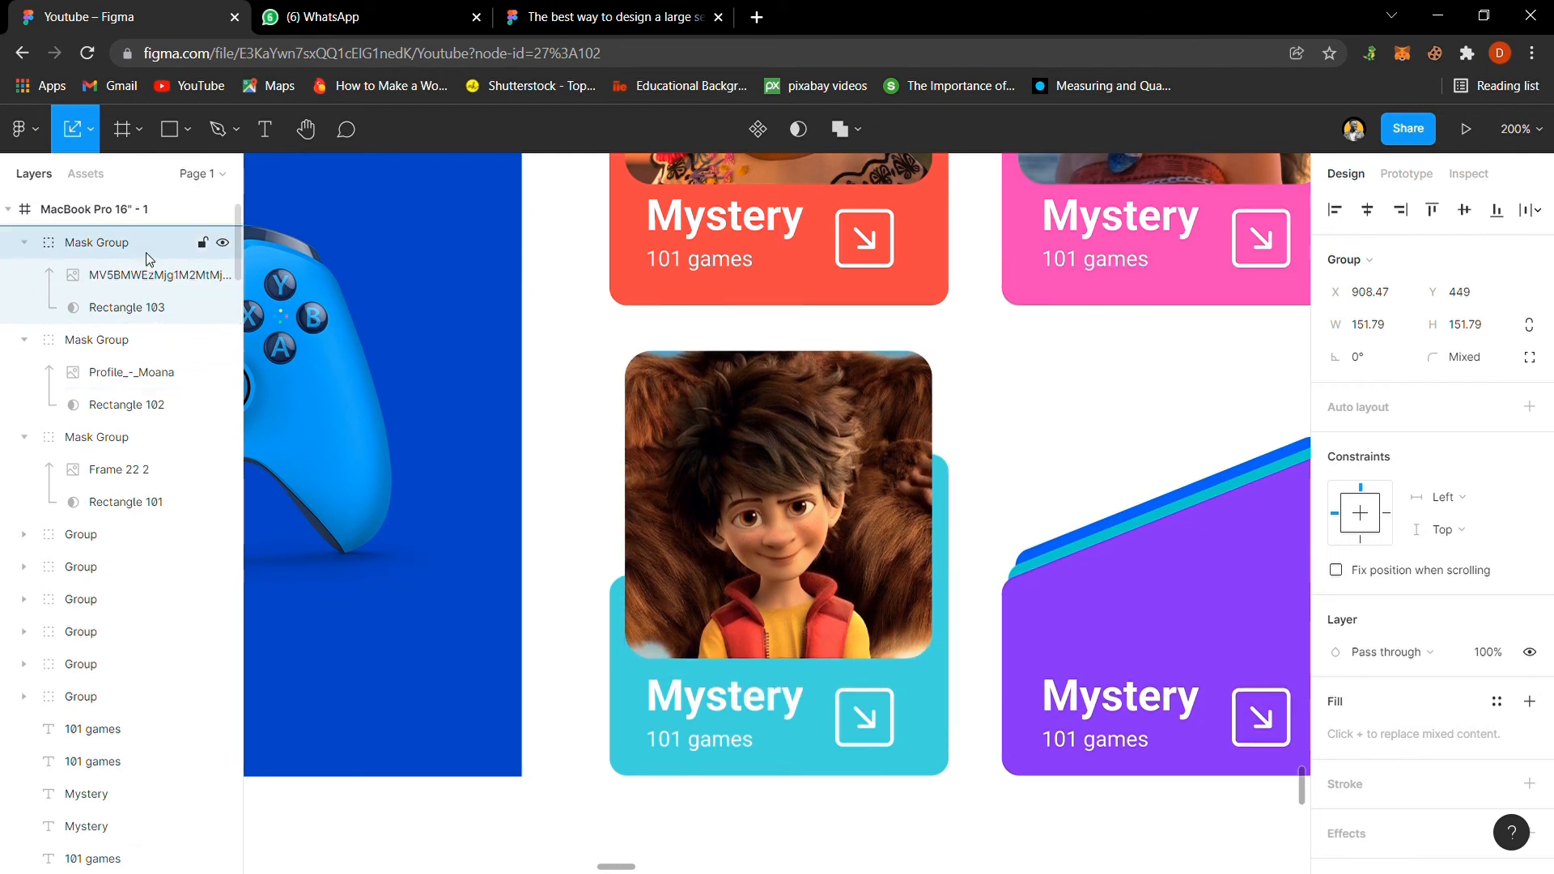
{"action": "key", "text": "Down"}
{"action": "key", "text": "Down"}
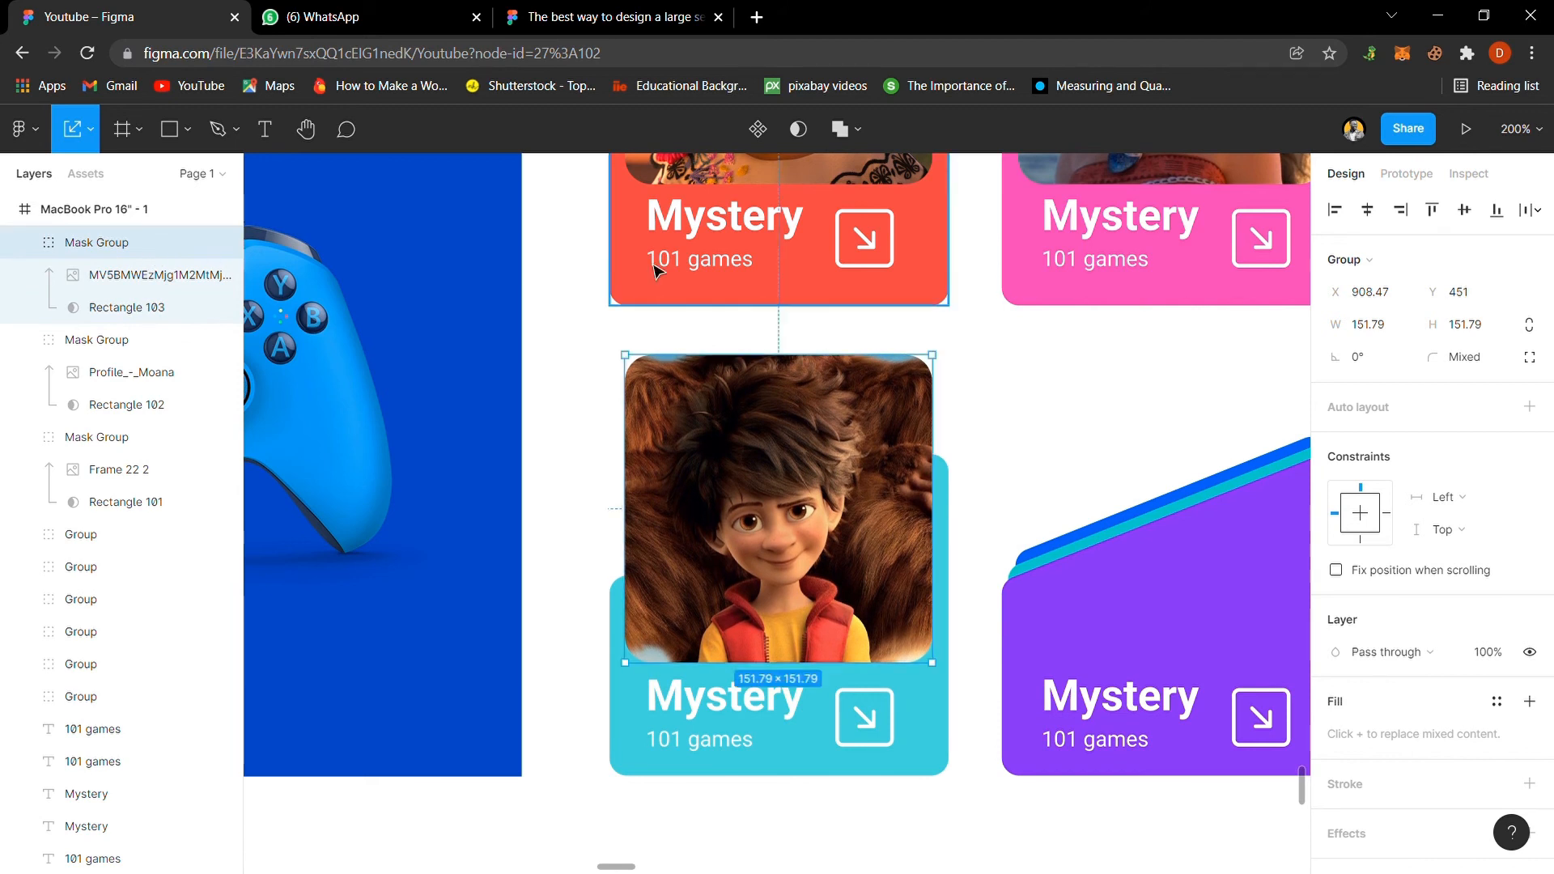
{"action": "left_click", "coordinate": [1062, 438]}
Step: Change the Best Deals banner's solid fill to a linear gradient
{"action": "key", "text": "shift+0"}
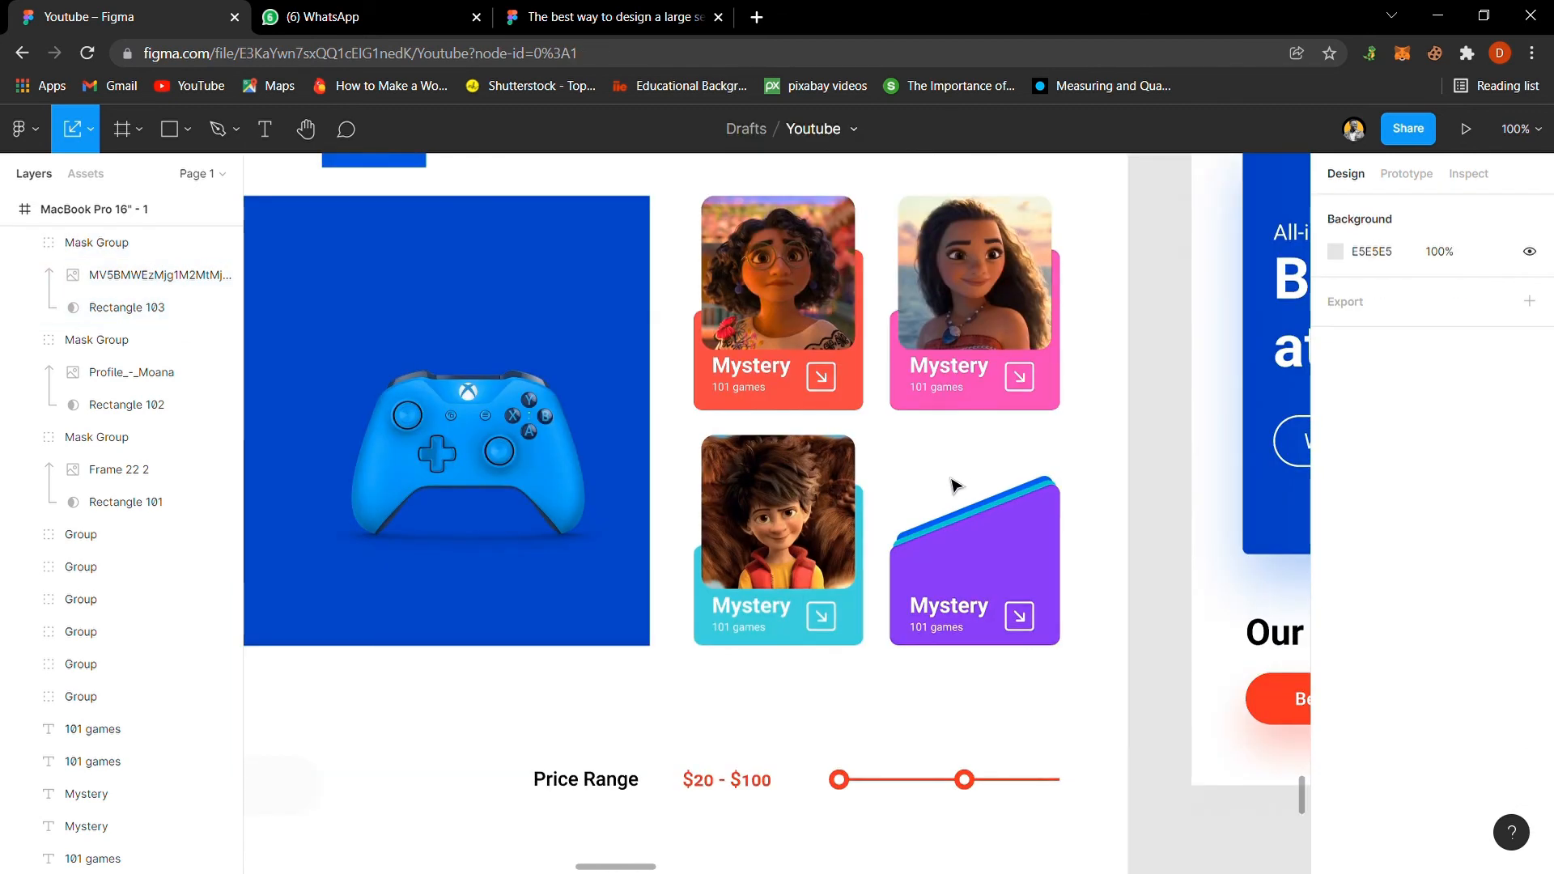
{"action": "scroll", "coordinate": [910, 533], "scroll_direction": "up", "scroll_amount": 1}
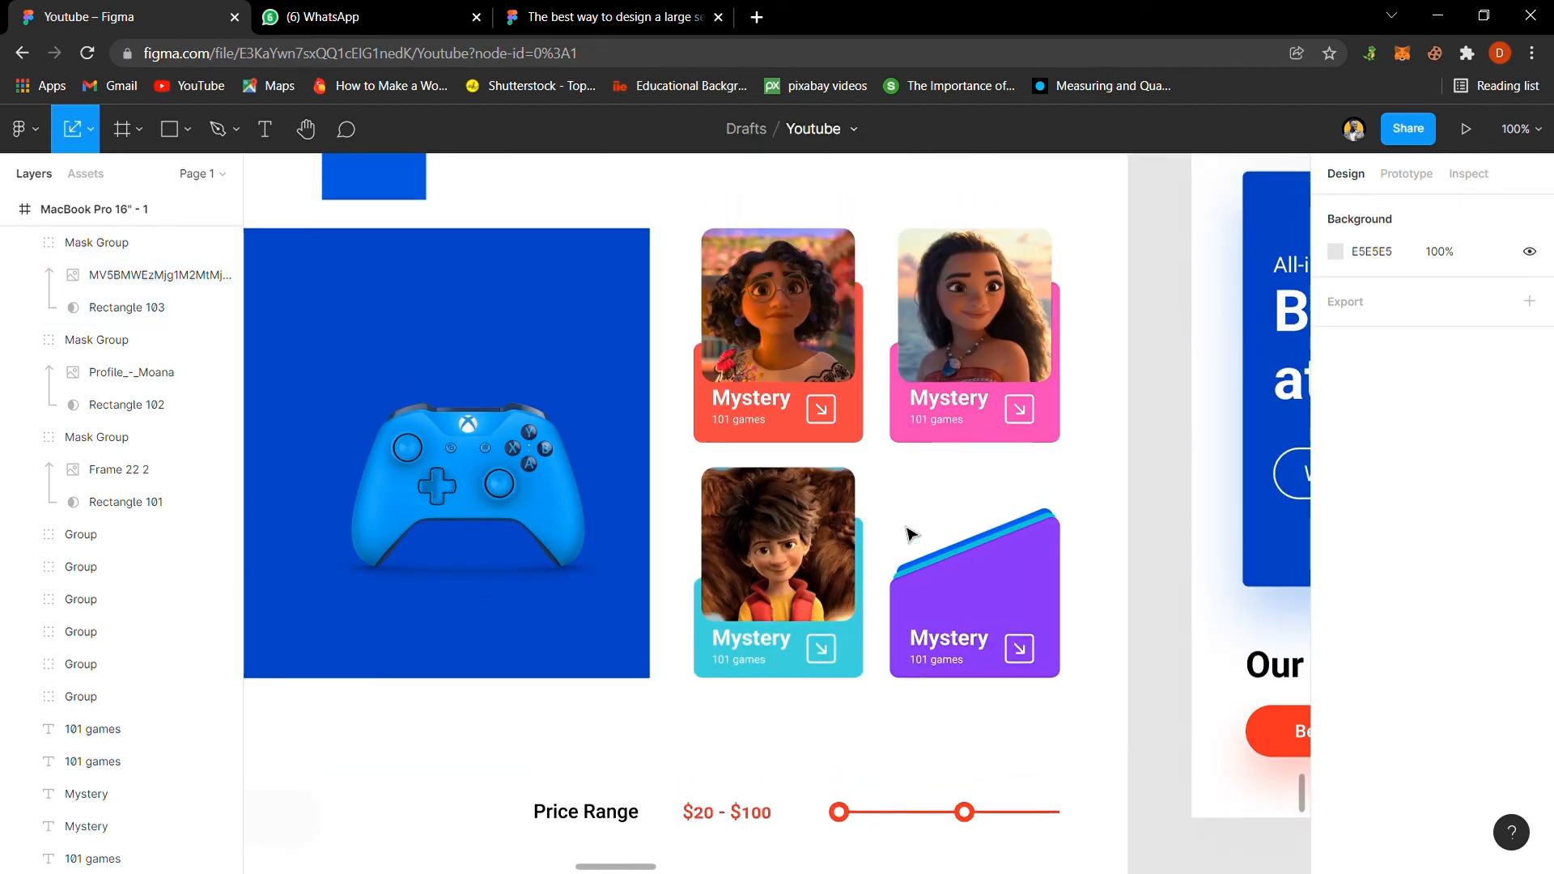
{"action": "scroll", "coordinate": [911, 533], "scroll_direction": "up", "scroll_amount": 1}
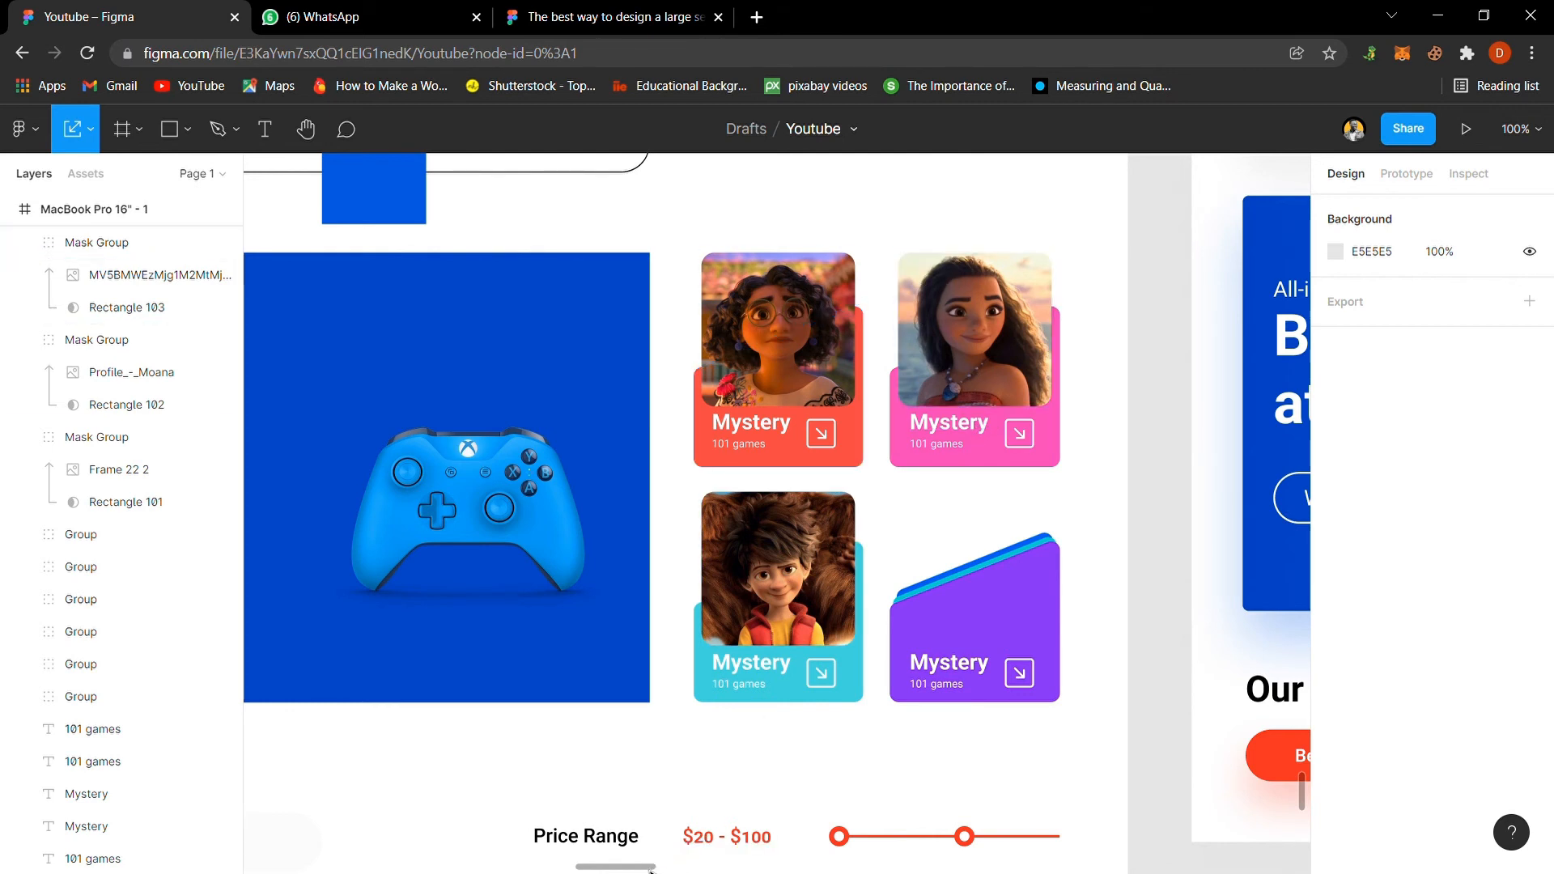
{"action": "left_click_drag", "start_coordinate": [651, 868], "coordinate": [614, 868]}
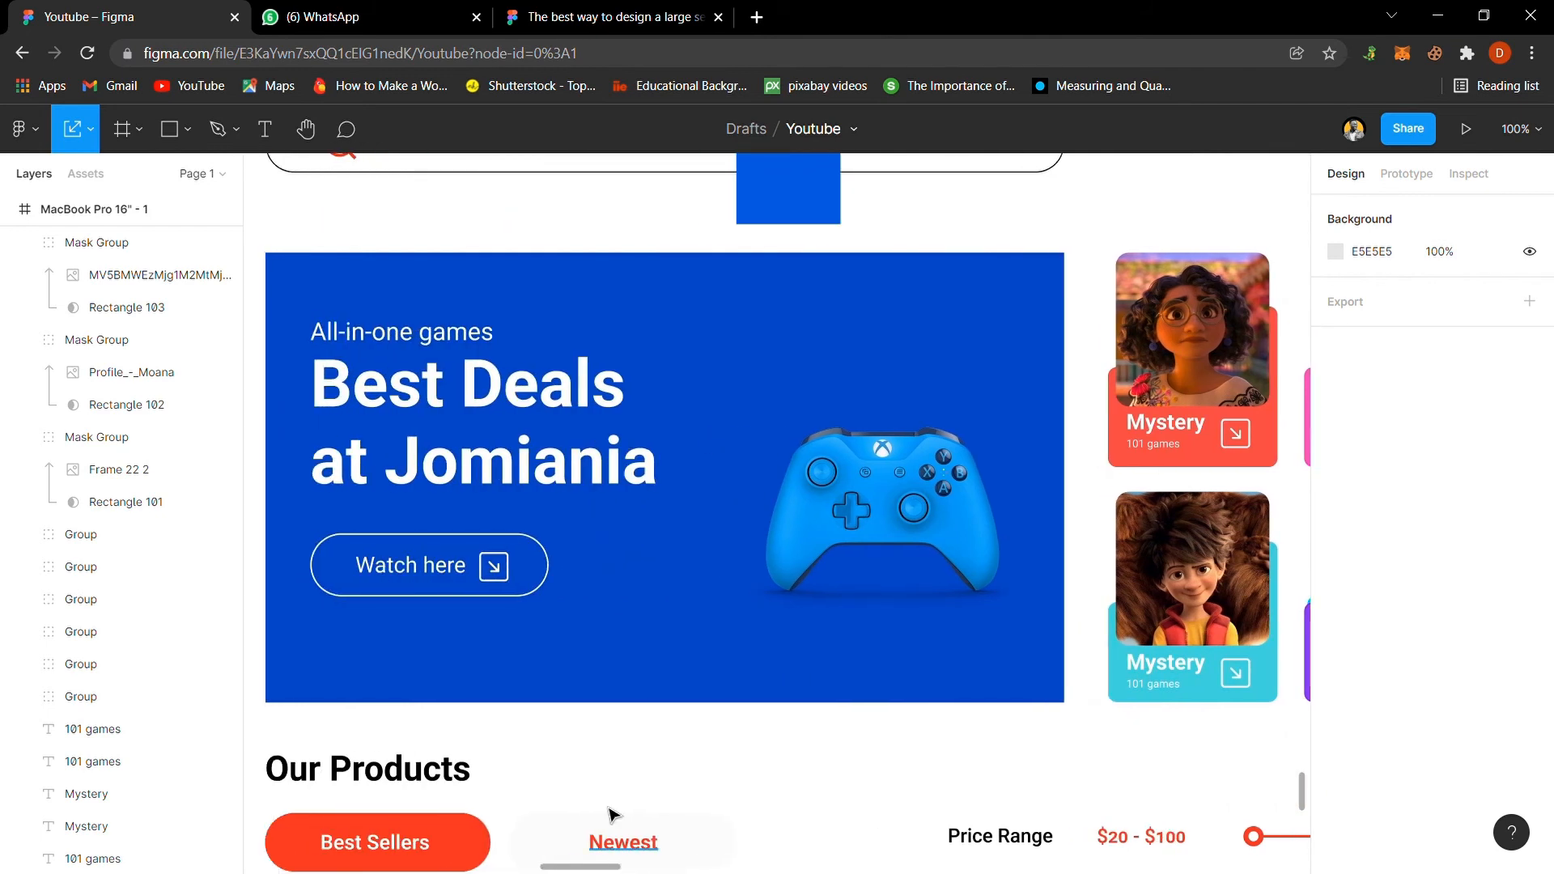
{"action": "left_click", "coordinate": [737, 275]}
{"action": "left_click", "coordinate": [1335, 652]}
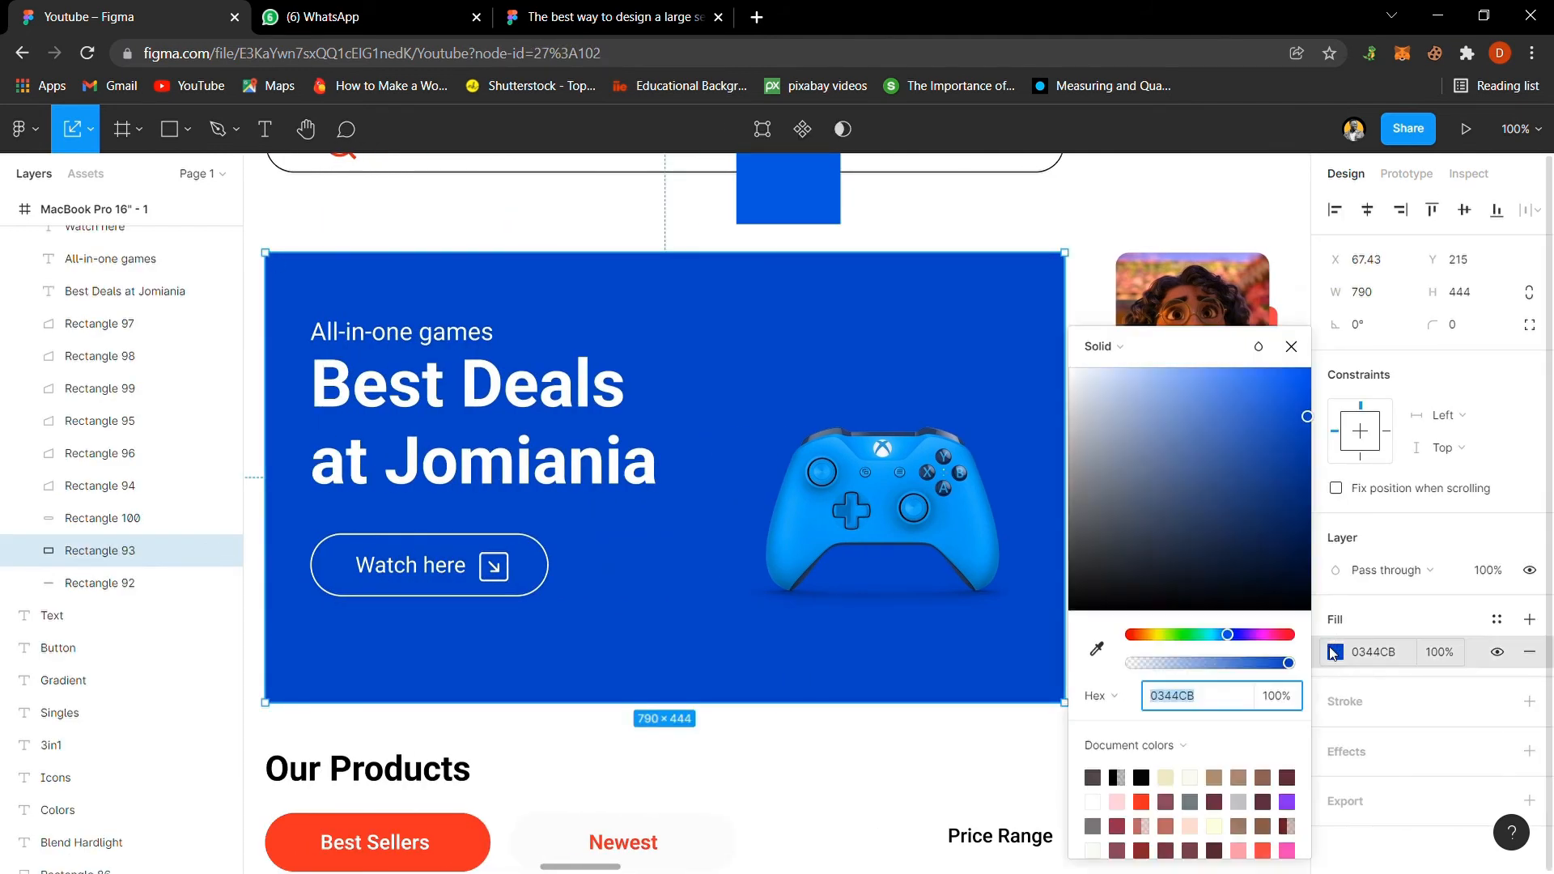
{"action": "left_click", "coordinate": [1112, 348]}
{"action": "left_click", "coordinate": [1128, 377]}
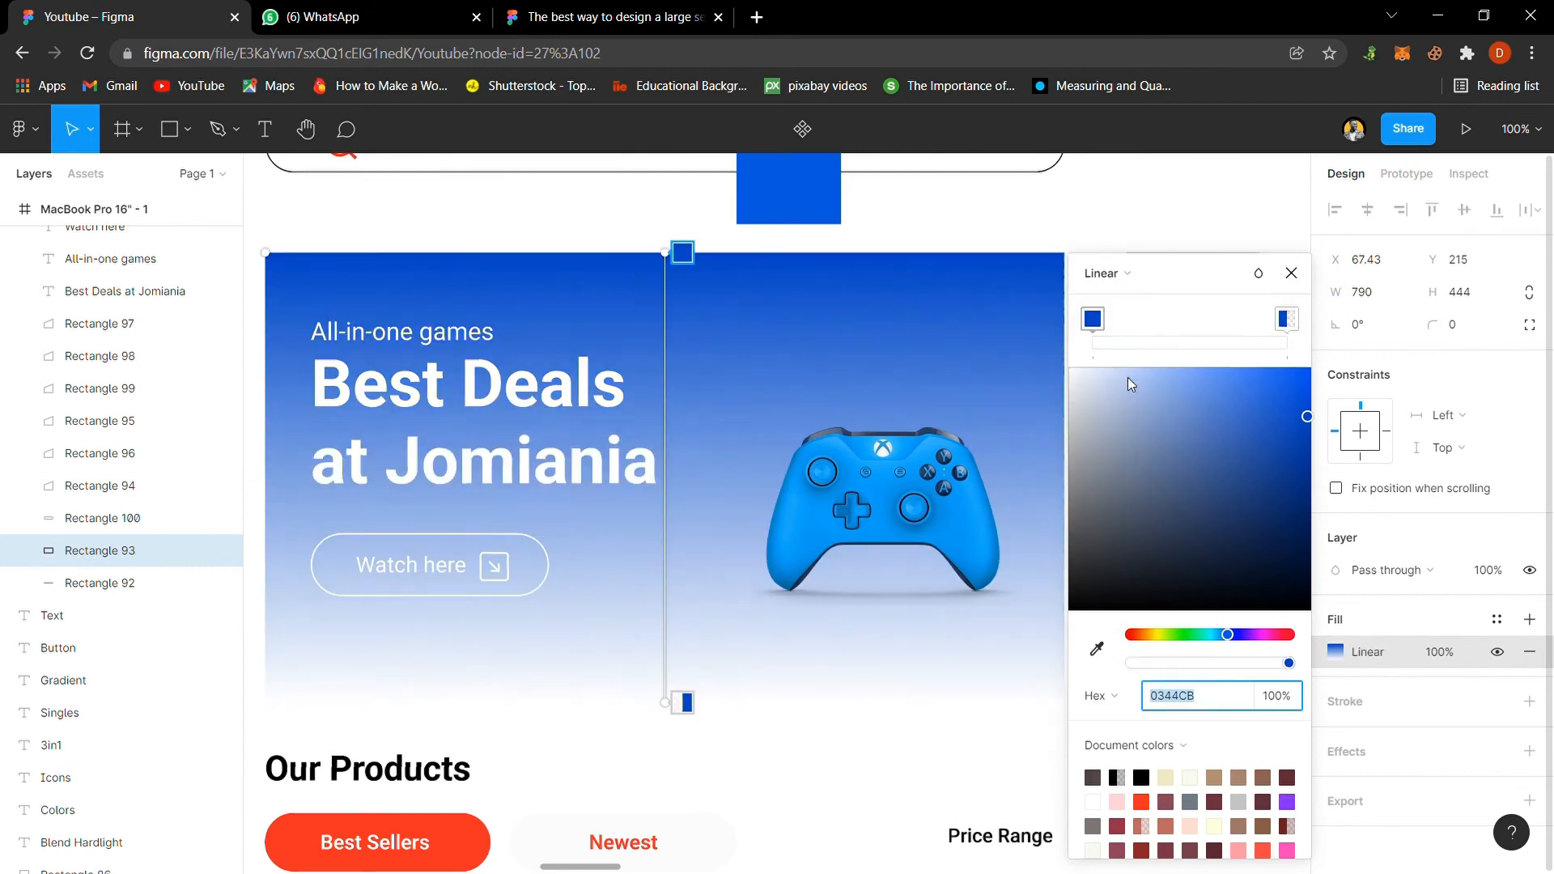
Step: Stretch the banner's gradient nearly horizontally from its left edge to its right edge
{"action": "left_click_drag", "start_coordinate": [678, 257], "coordinate": [303, 478]}
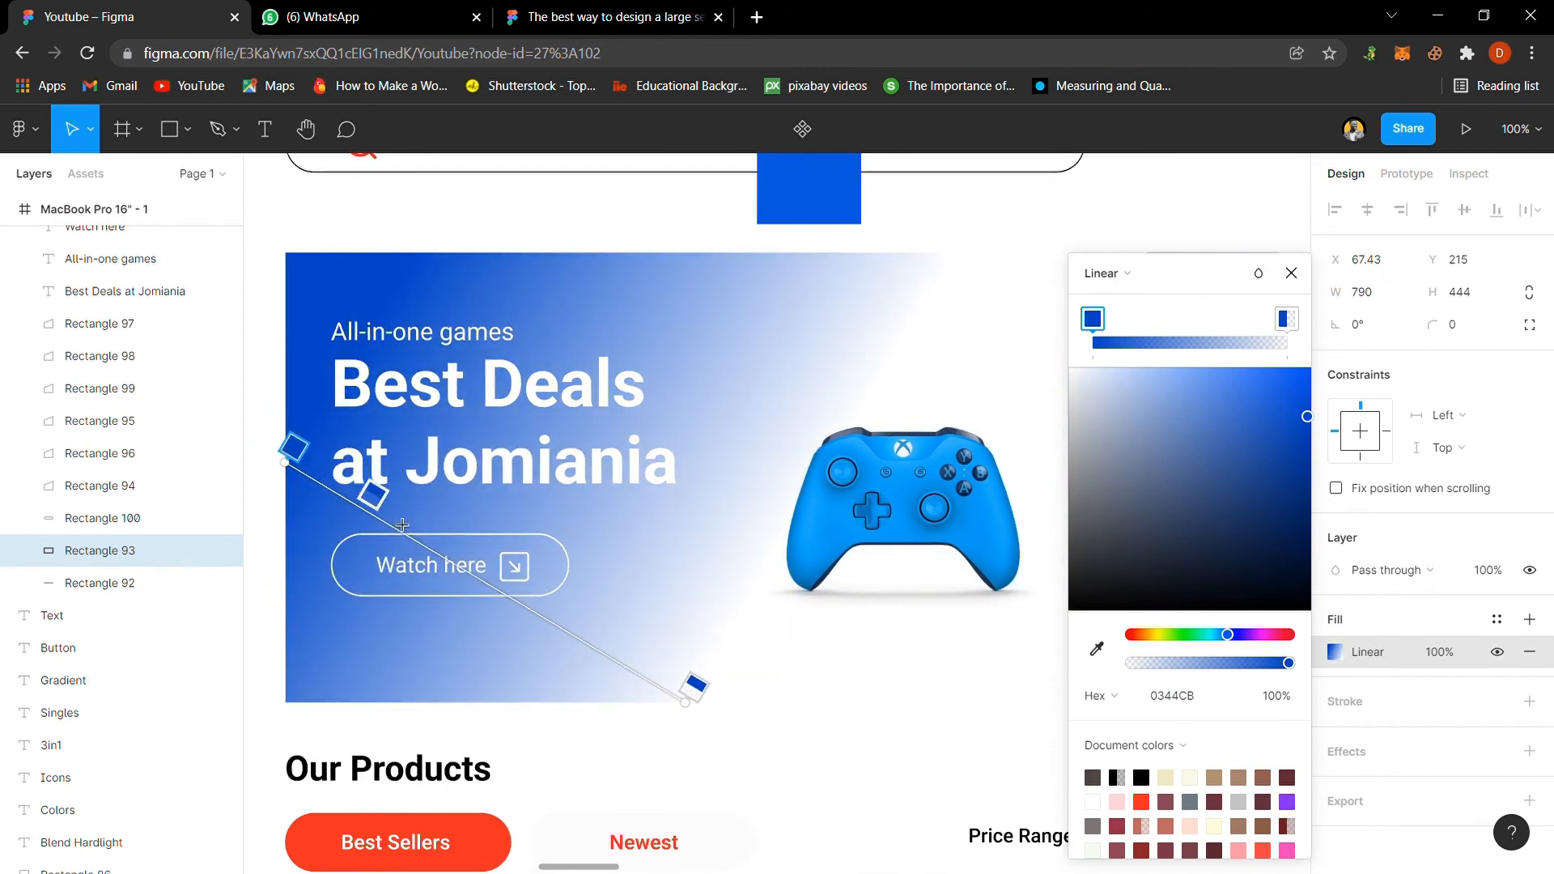
{"action": "left_click_drag", "start_coordinate": [705, 708], "coordinate": [1083, 527]}
{"action": "left_click_drag", "start_coordinate": [1195, 275], "coordinate": [1422, 229]}
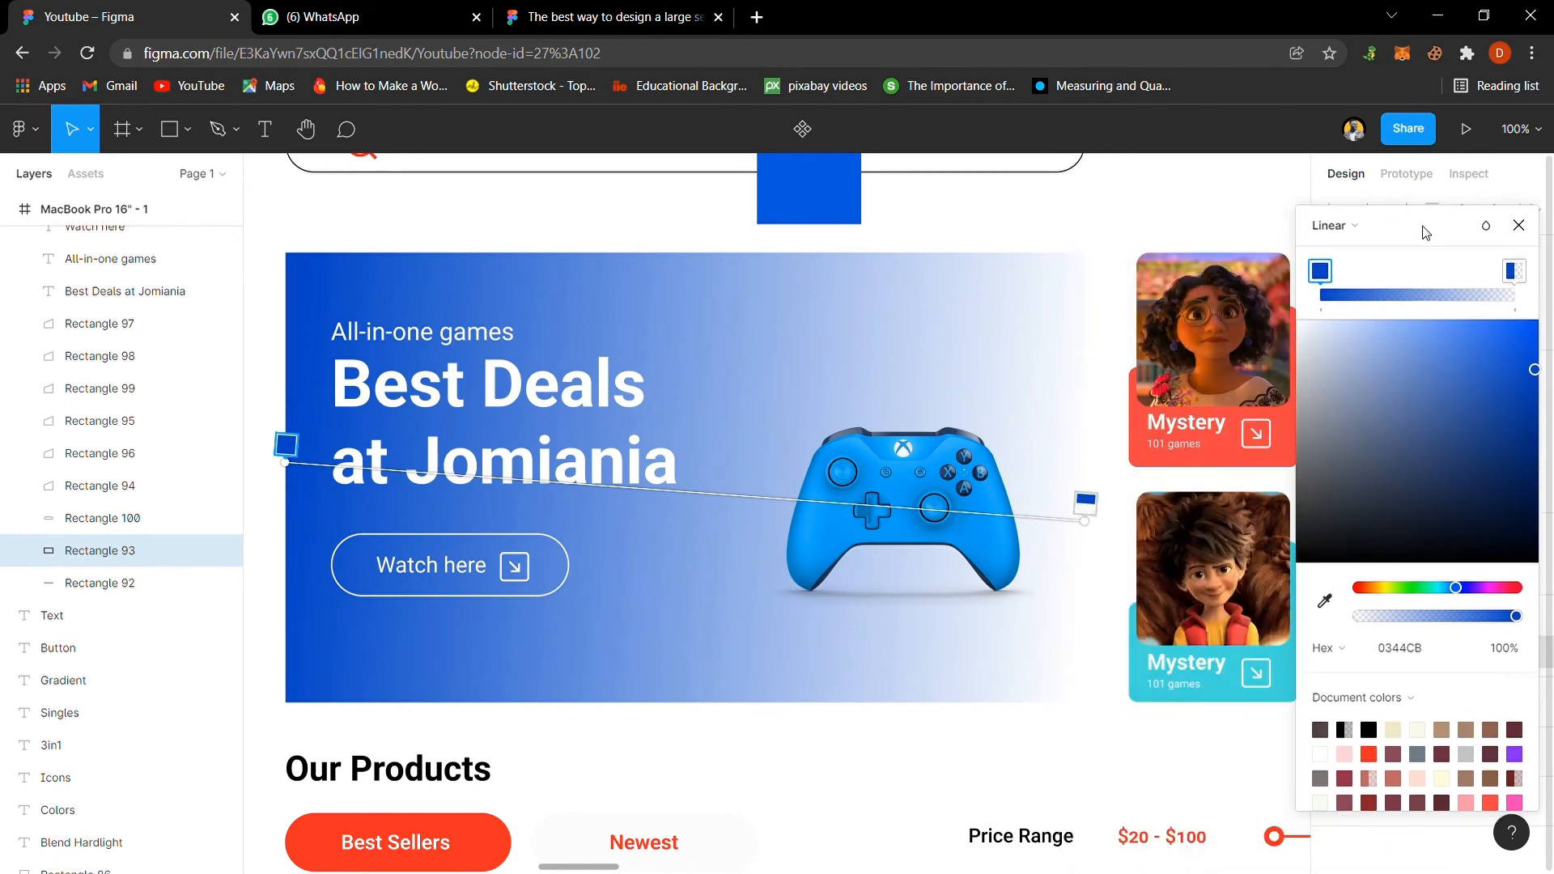
{"action": "left_click_drag", "start_coordinate": [1097, 537], "coordinate": [1100, 475]}
Step: Set the gradient's end stop to 0459E5 by sampling the small blue square above the banner
{"action": "left_click", "coordinate": [1099, 475]}
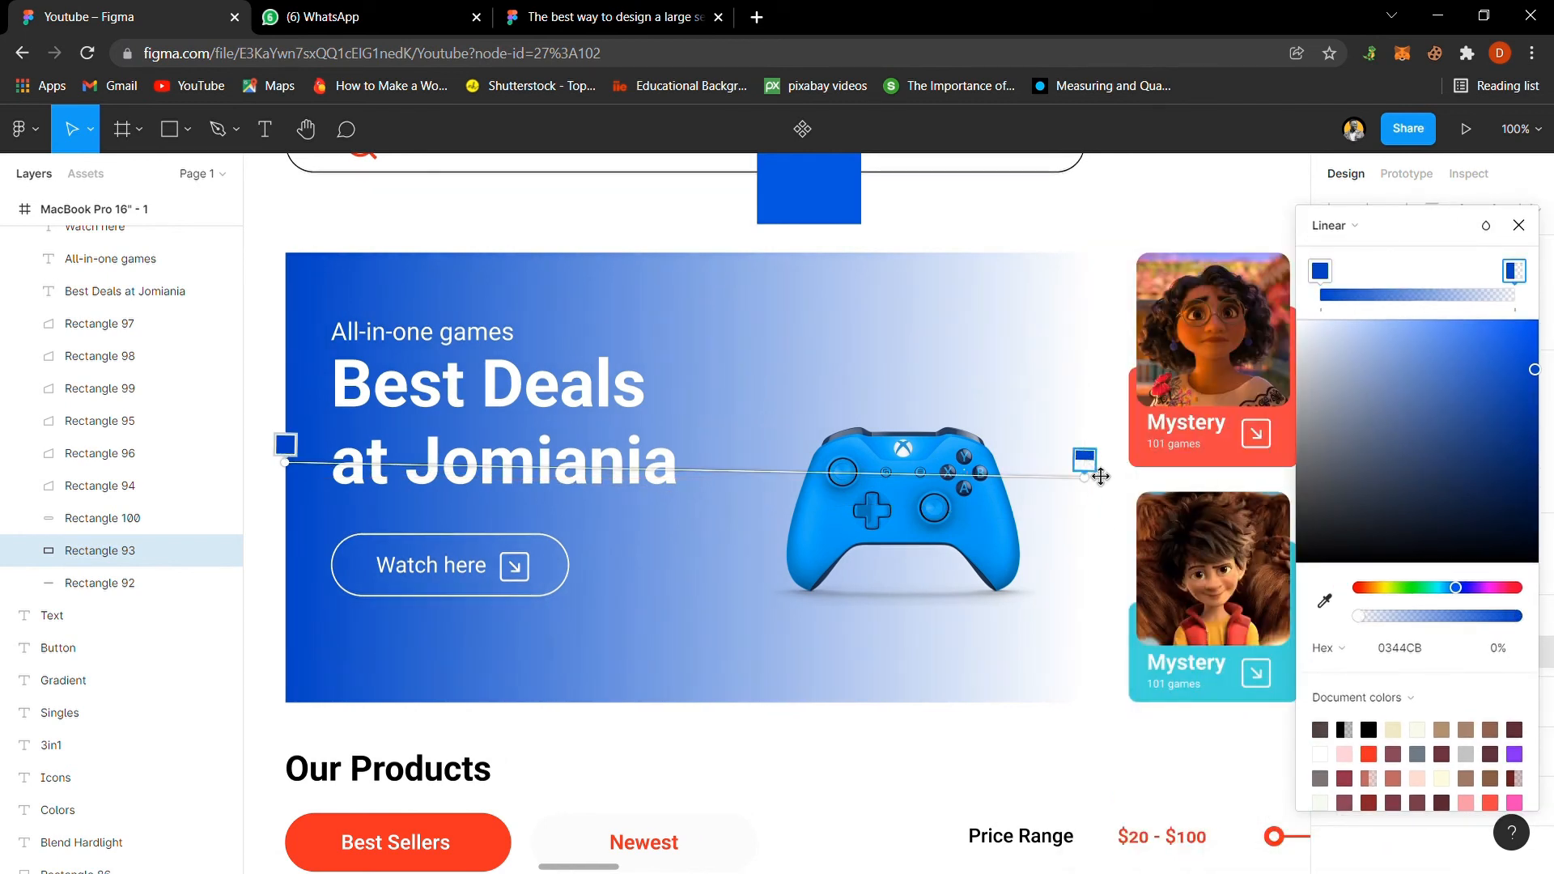
{"action": "key", "text": "i"}
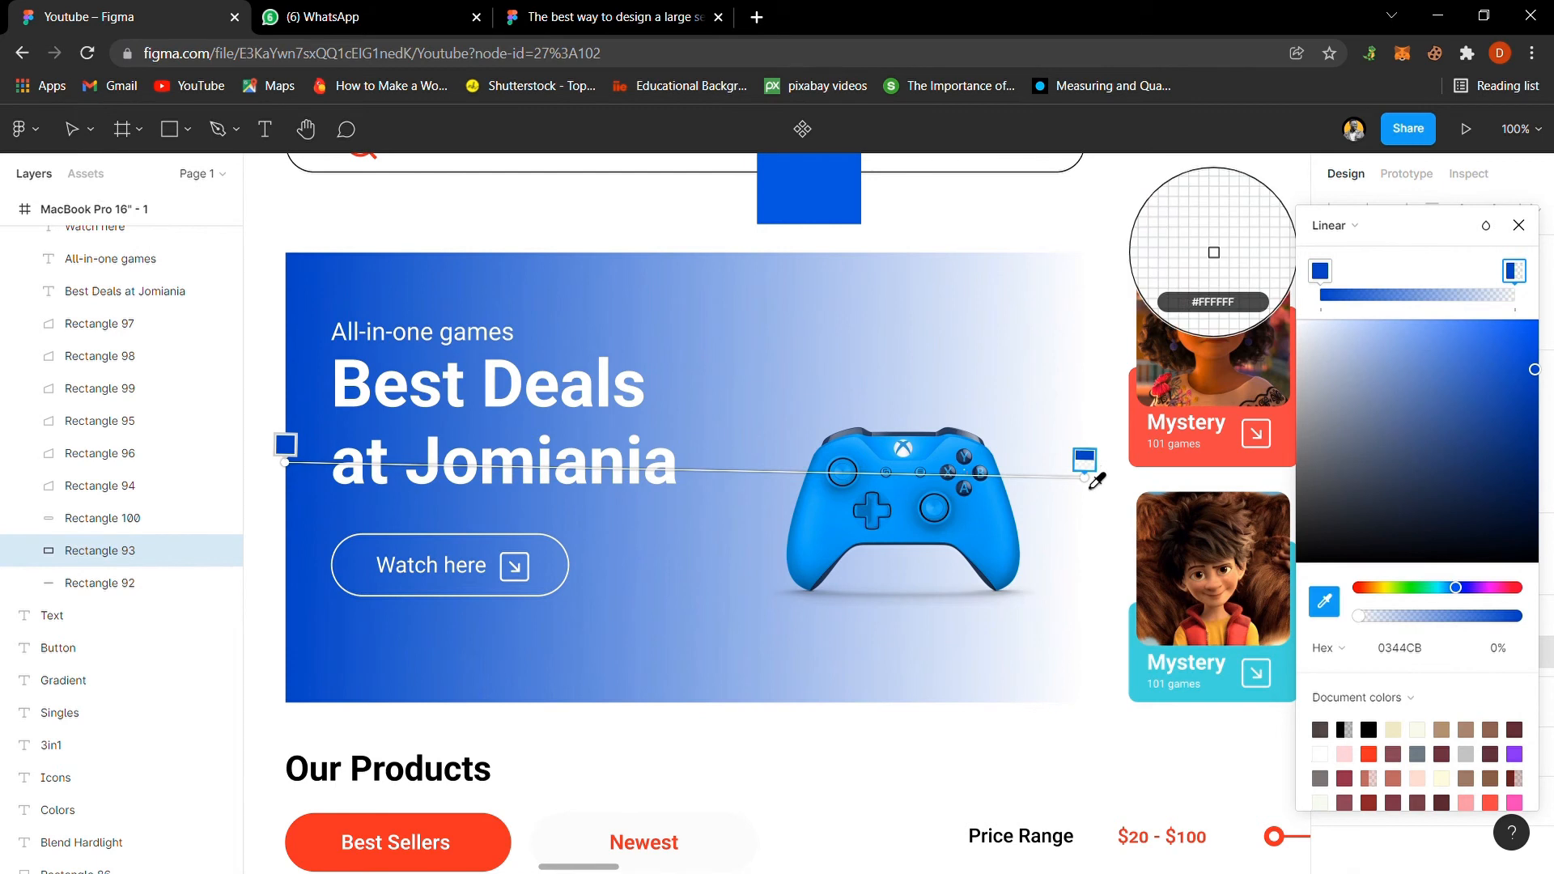
{"action": "left_click", "coordinate": [848, 203]}
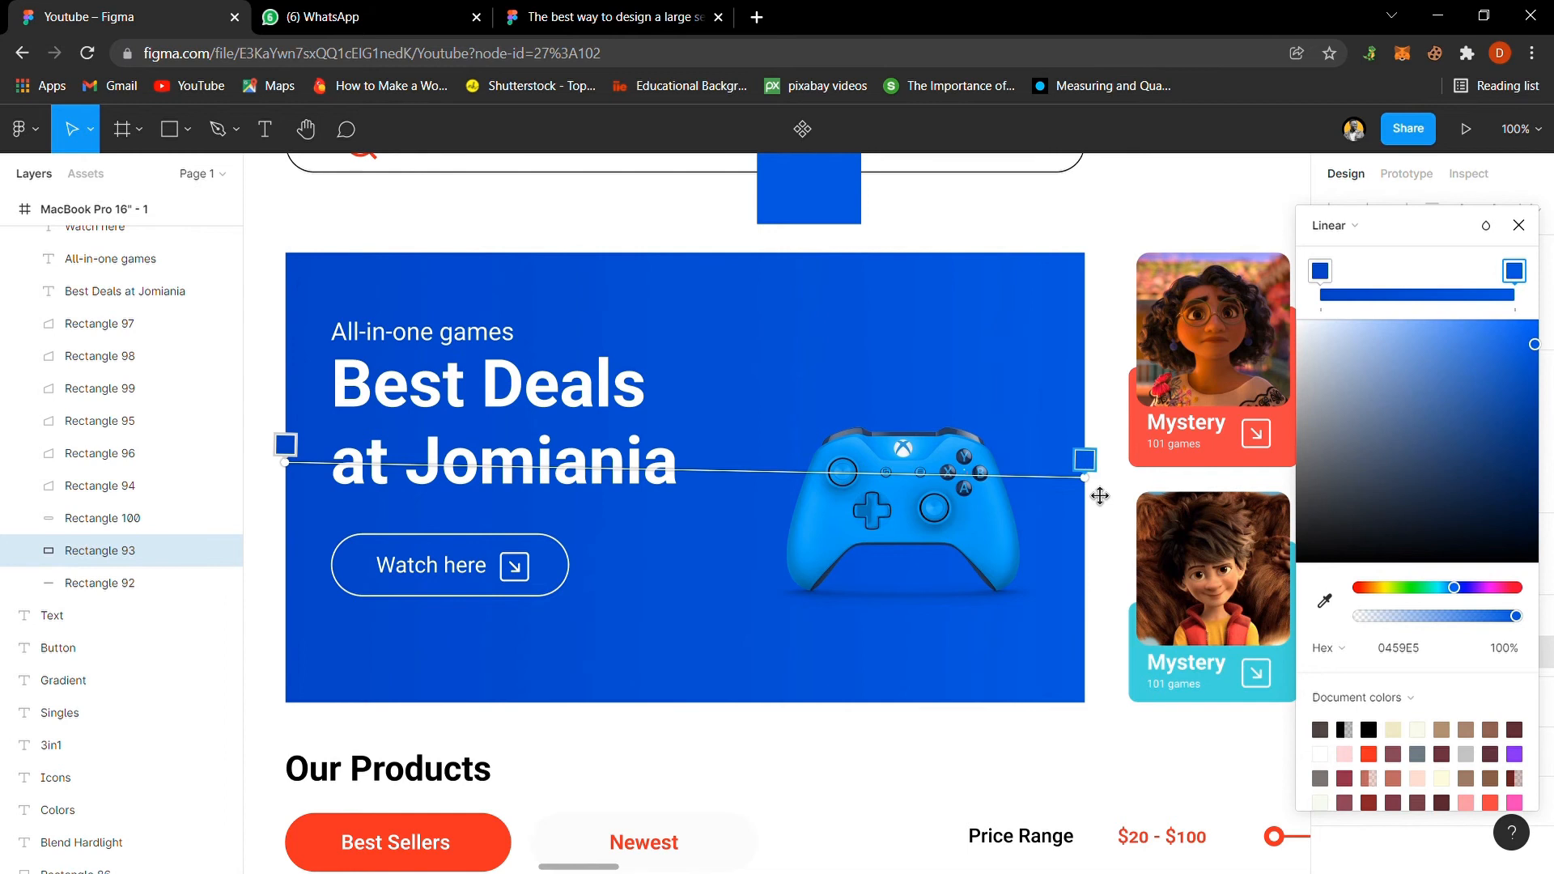
Step: Tilt the banner's gradient so its end point sits near the lower-right corner, and close the fill settings
{"action": "left_click_drag", "start_coordinate": [1084, 478], "coordinate": [1057, 604]}
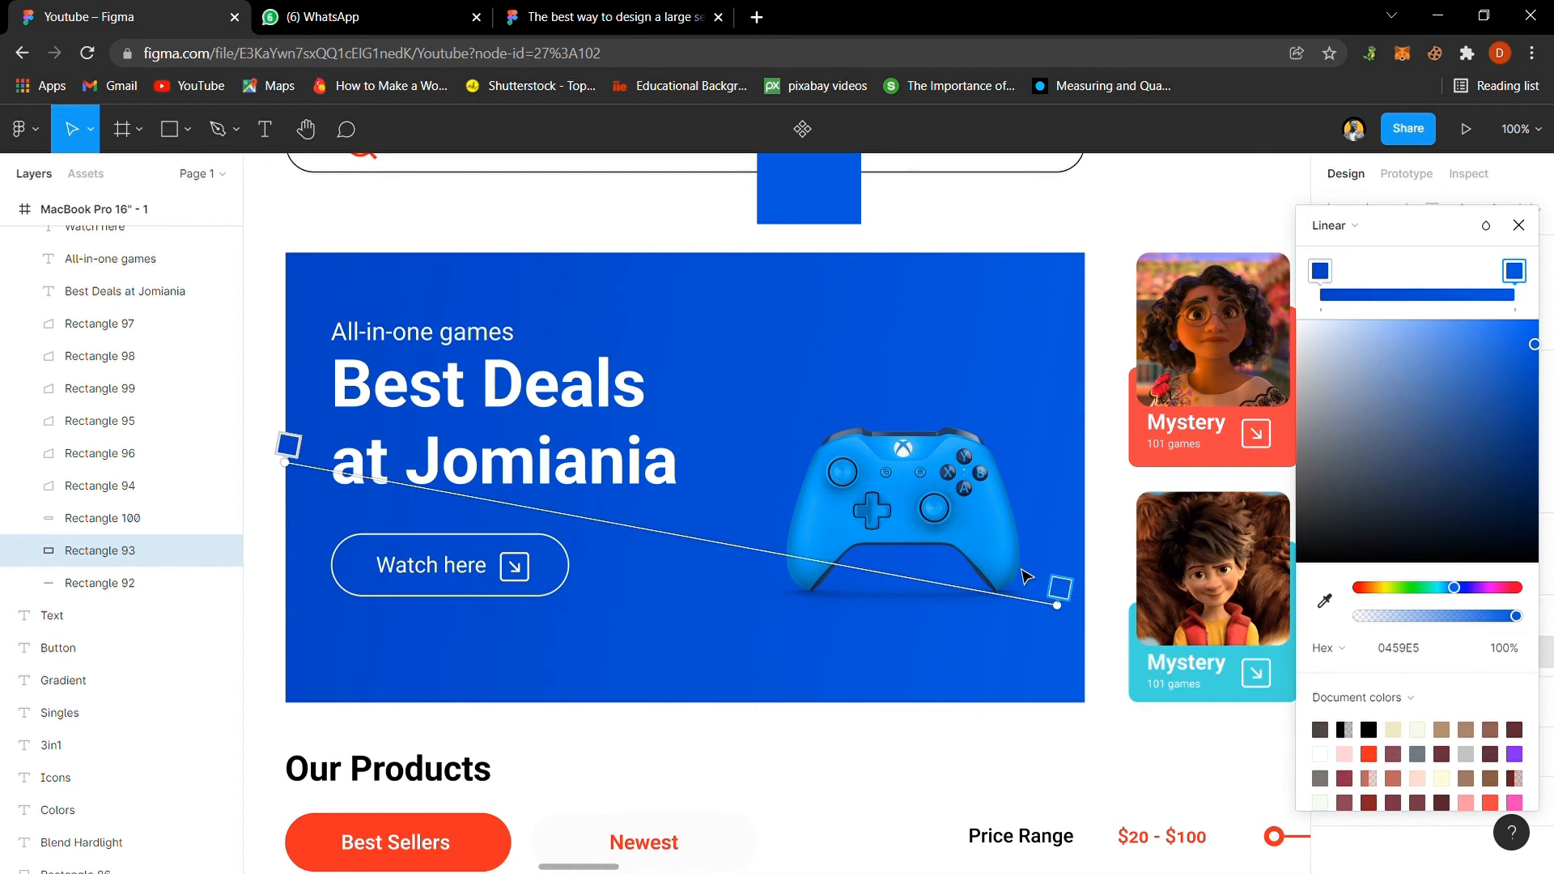
{"action": "left_click_drag", "start_coordinate": [1065, 620], "coordinate": [1077, 638]}
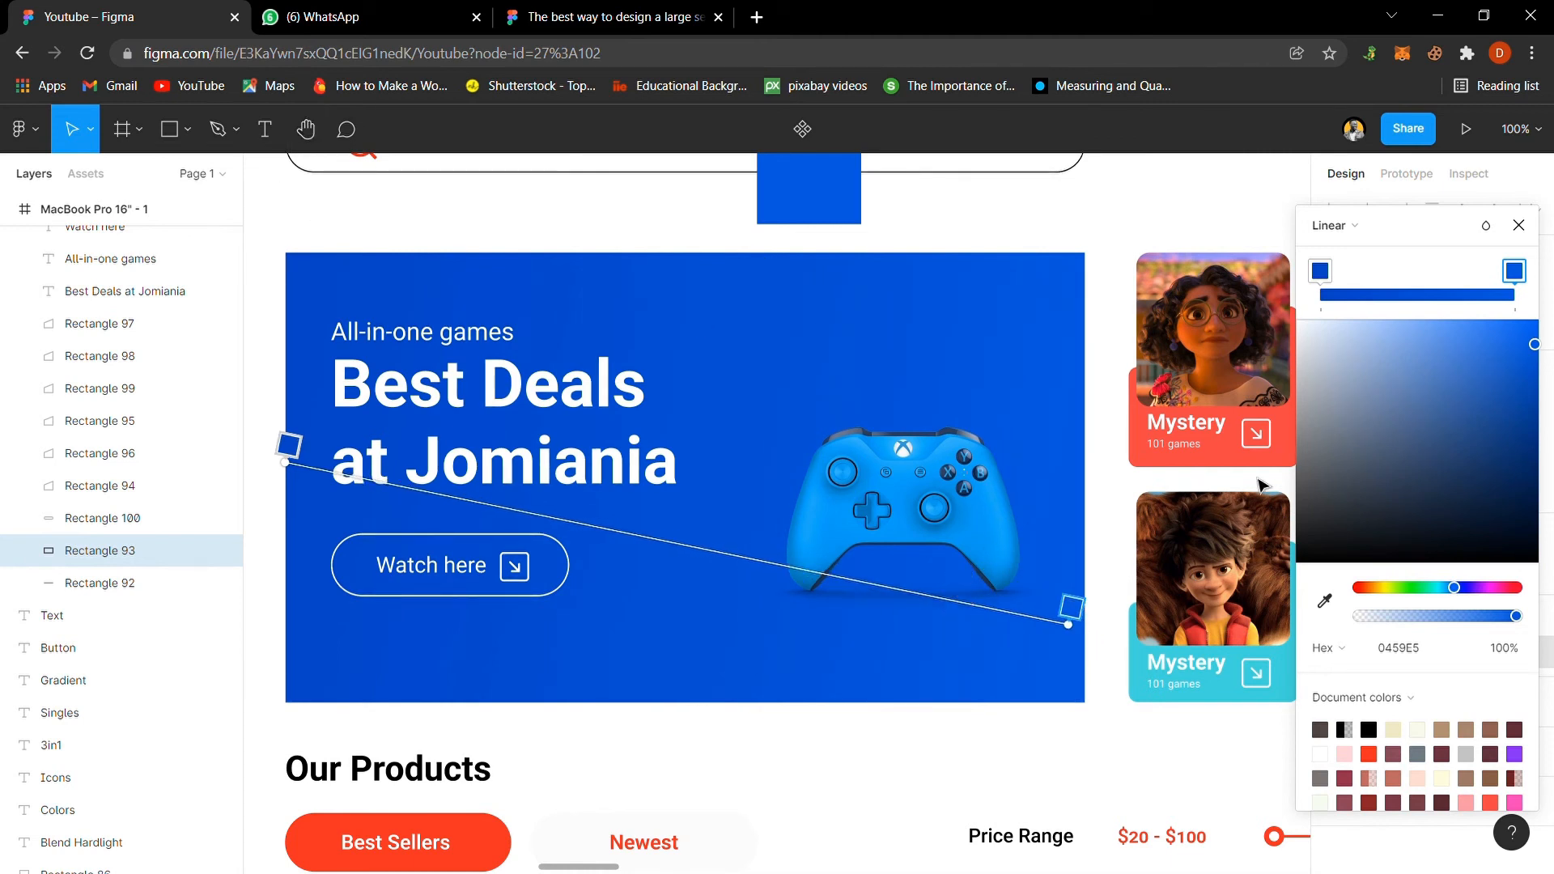
{"action": "left_click", "coordinate": [1518, 225]}
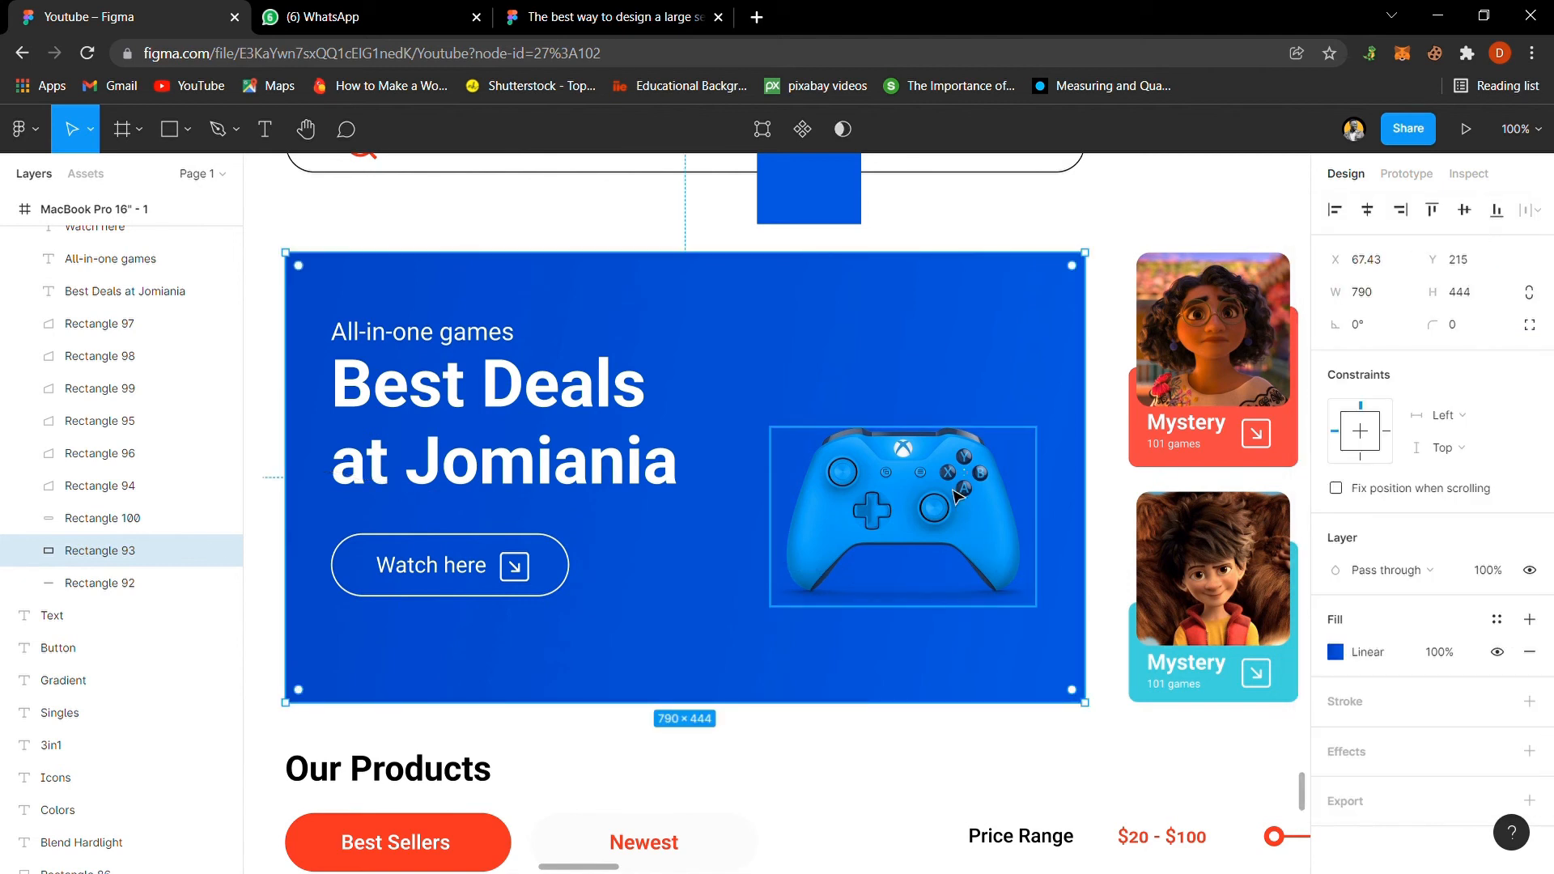
Step: Delete the 103 × 103 blue square above the banner
{"action": "left_click", "coordinate": [853, 206]}
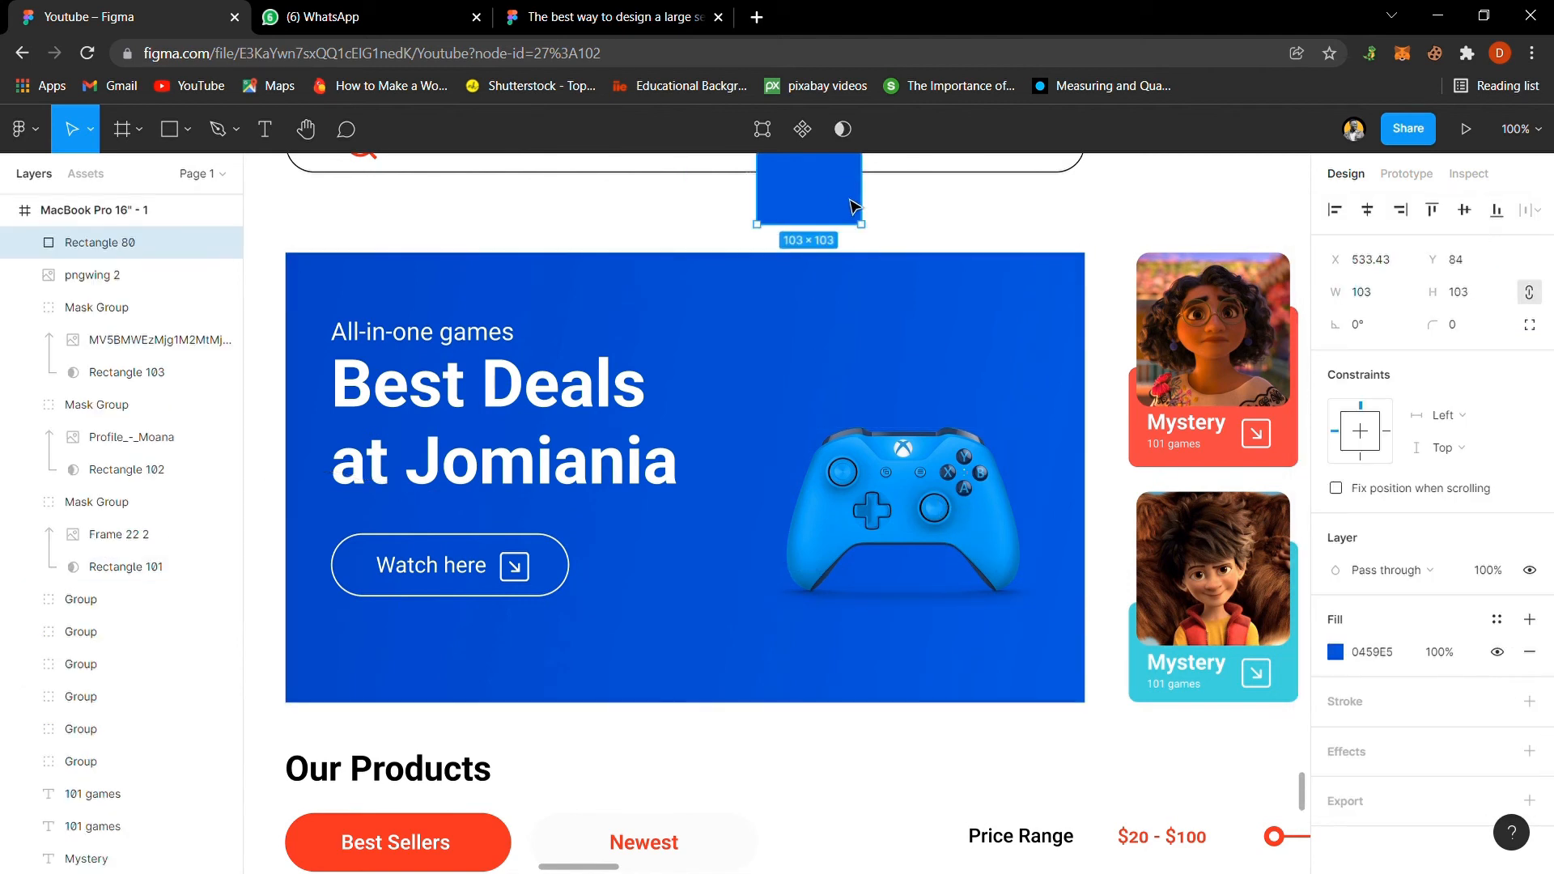
{"action": "key", "text": "Delete"}
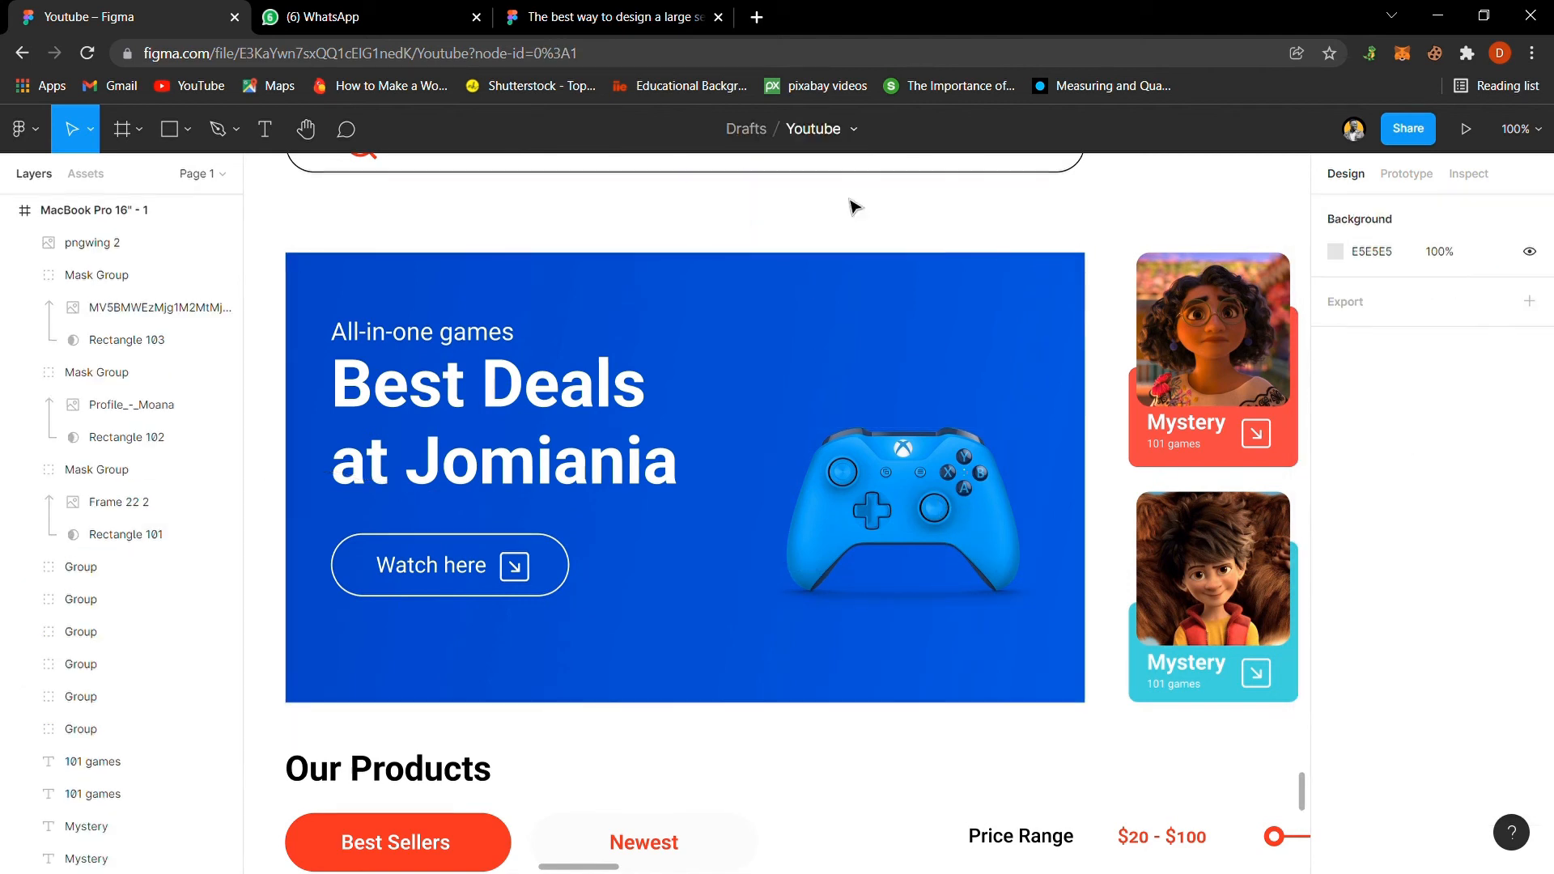
Step: Scale the controller image to about 572 × 385 and place it over the banner's right edge at about X 468, Y 264
{"action": "left_click", "coordinate": [933, 507]}
{"action": "key", "text": "k"}
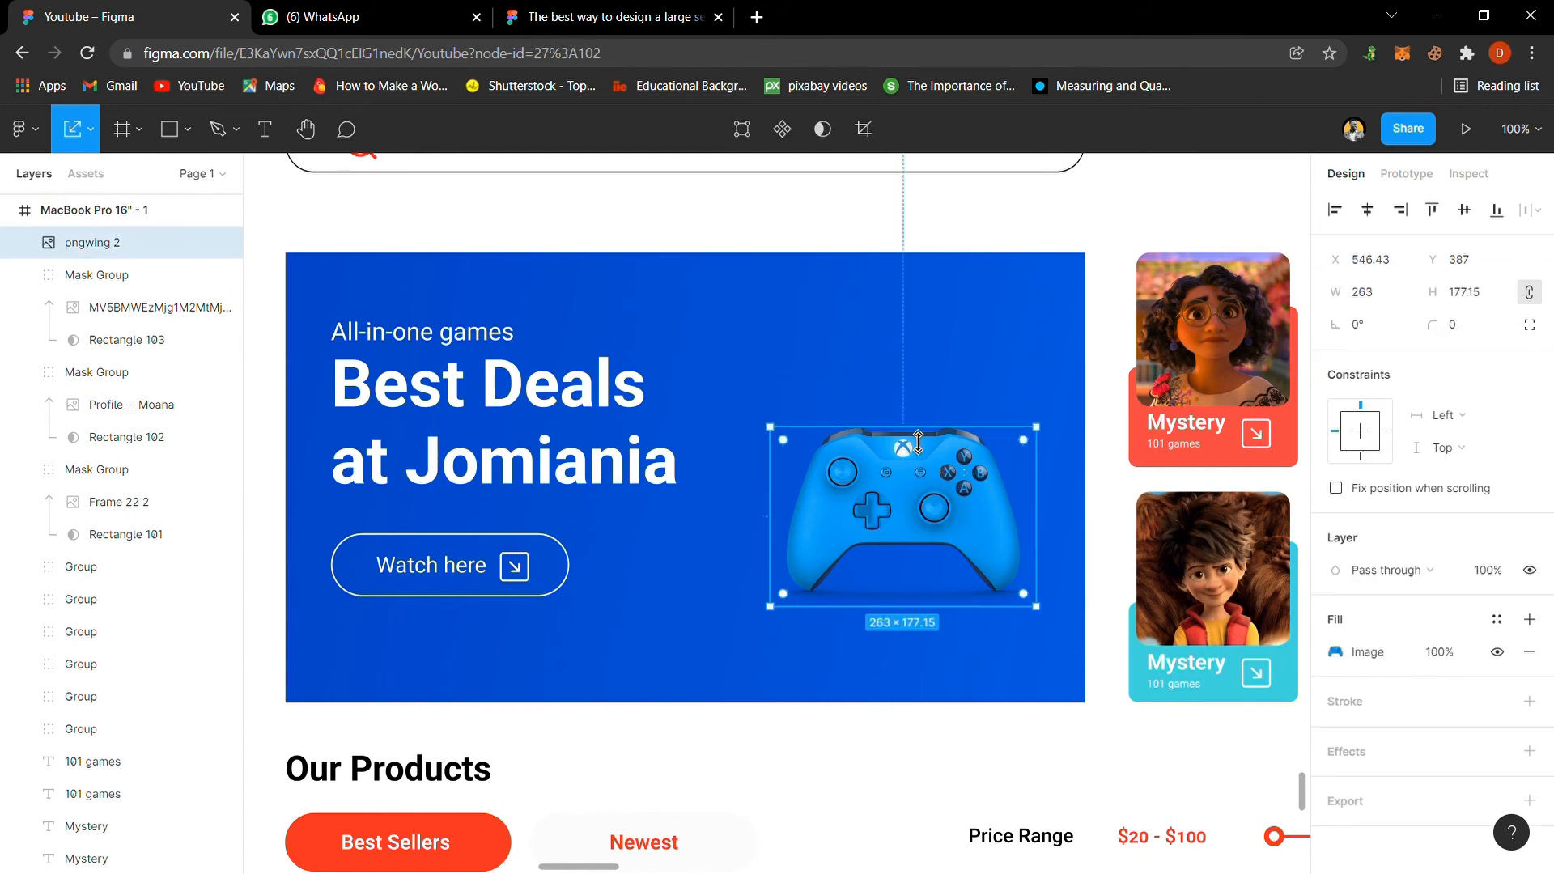
{"action": "left_click_drag", "start_coordinate": [918, 441], "coordinate": [956, 217]}
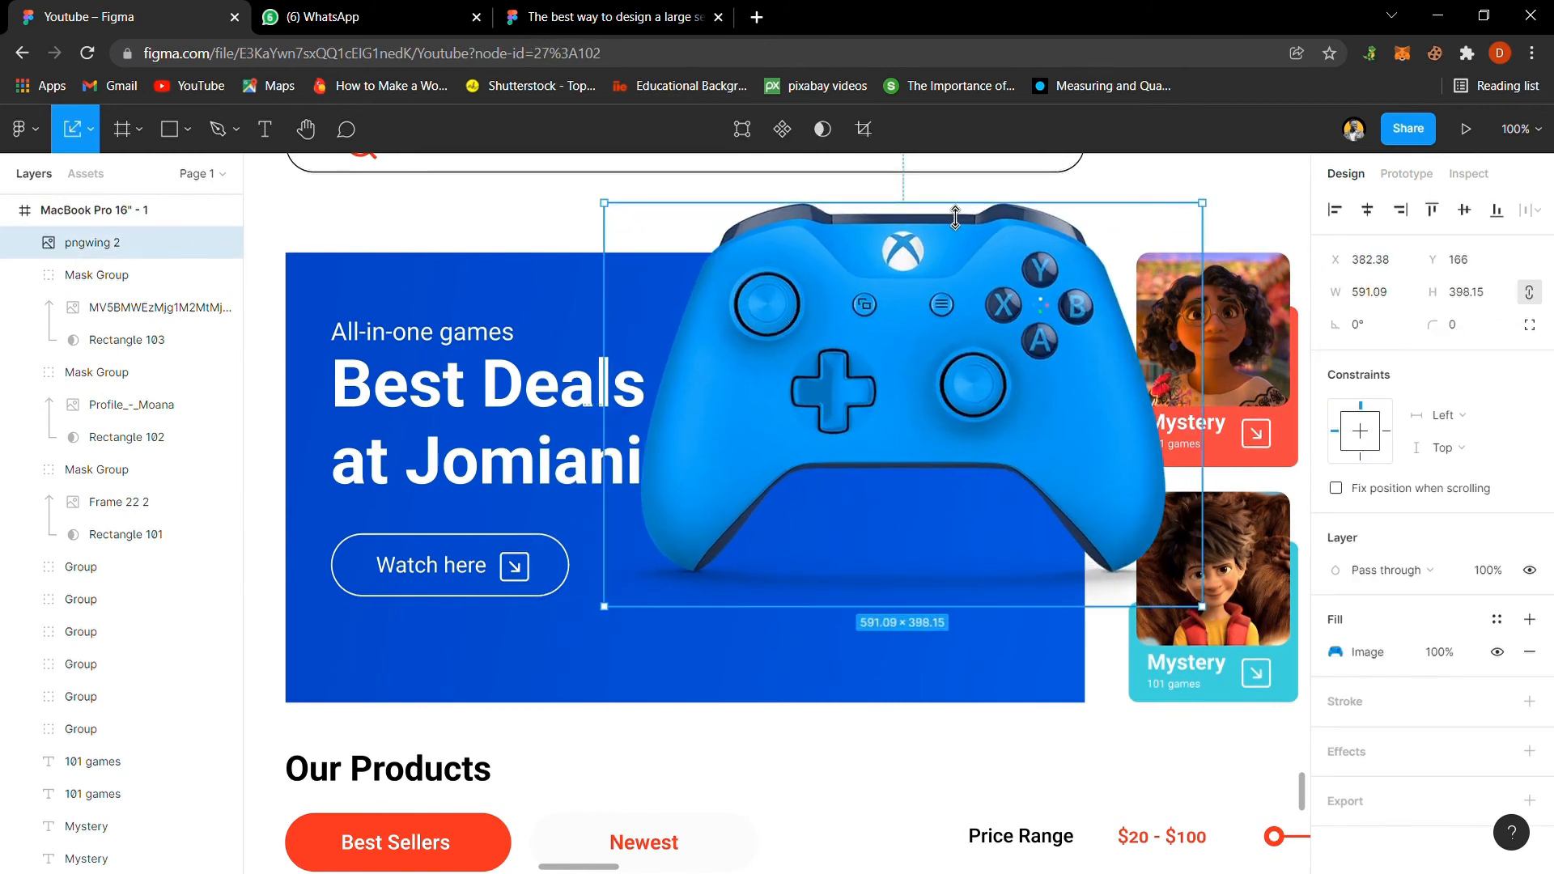
{"action": "left_click_drag", "start_coordinate": [863, 345], "coordinate": [949, 431]}
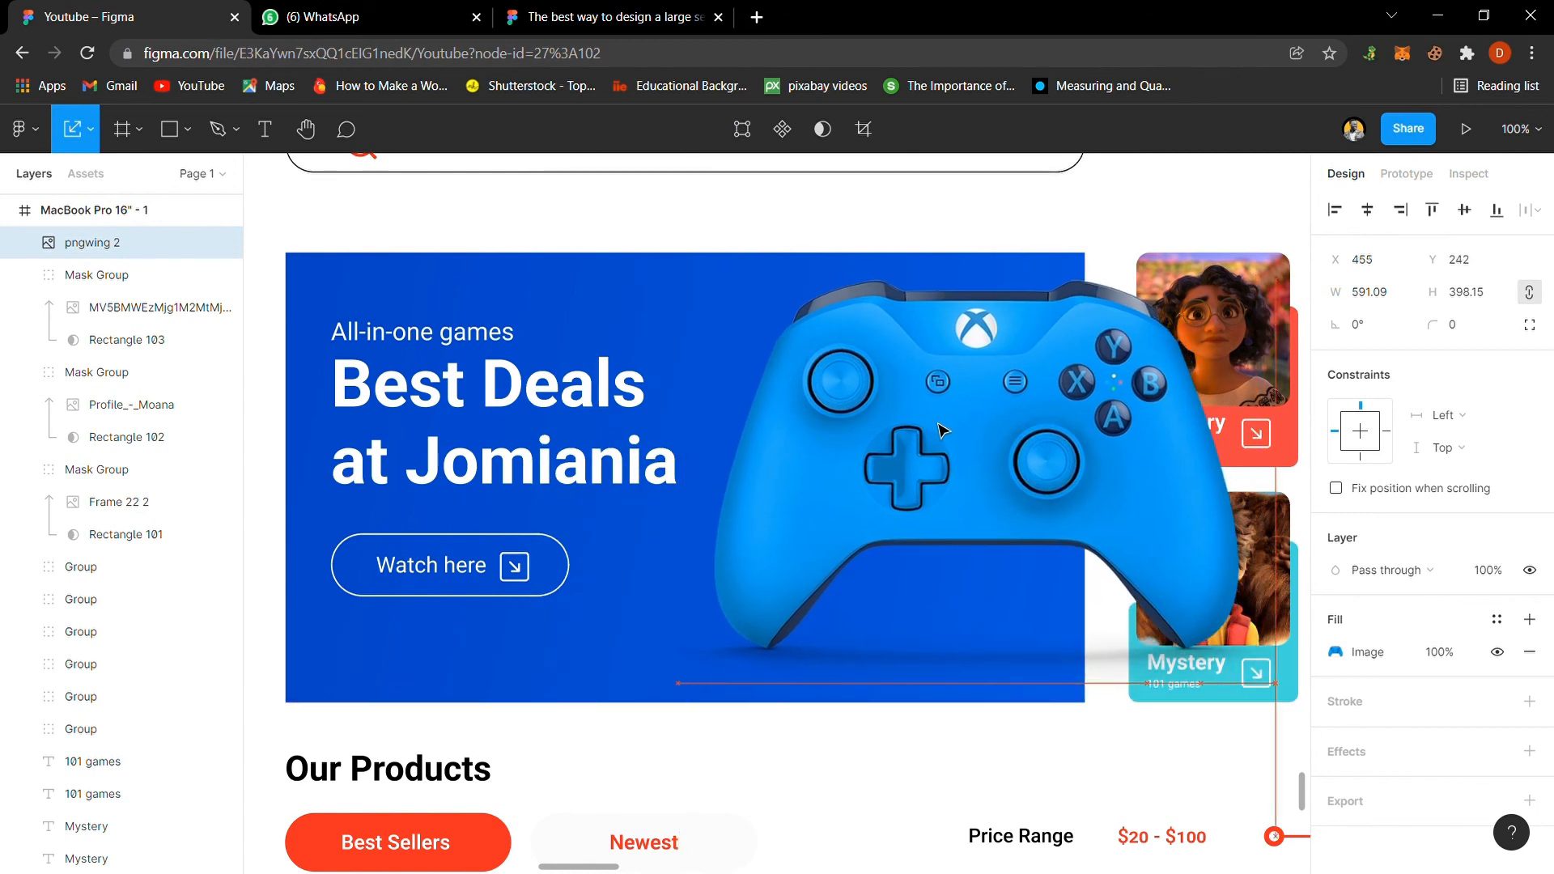
{"action": "left_click_drag", "start_coordinate": [969, 292], "coordinate": [969, 307]}
{"action": "left_click_drag", "start_coordinate": [963, 374], "coordinate": [966, 384]}
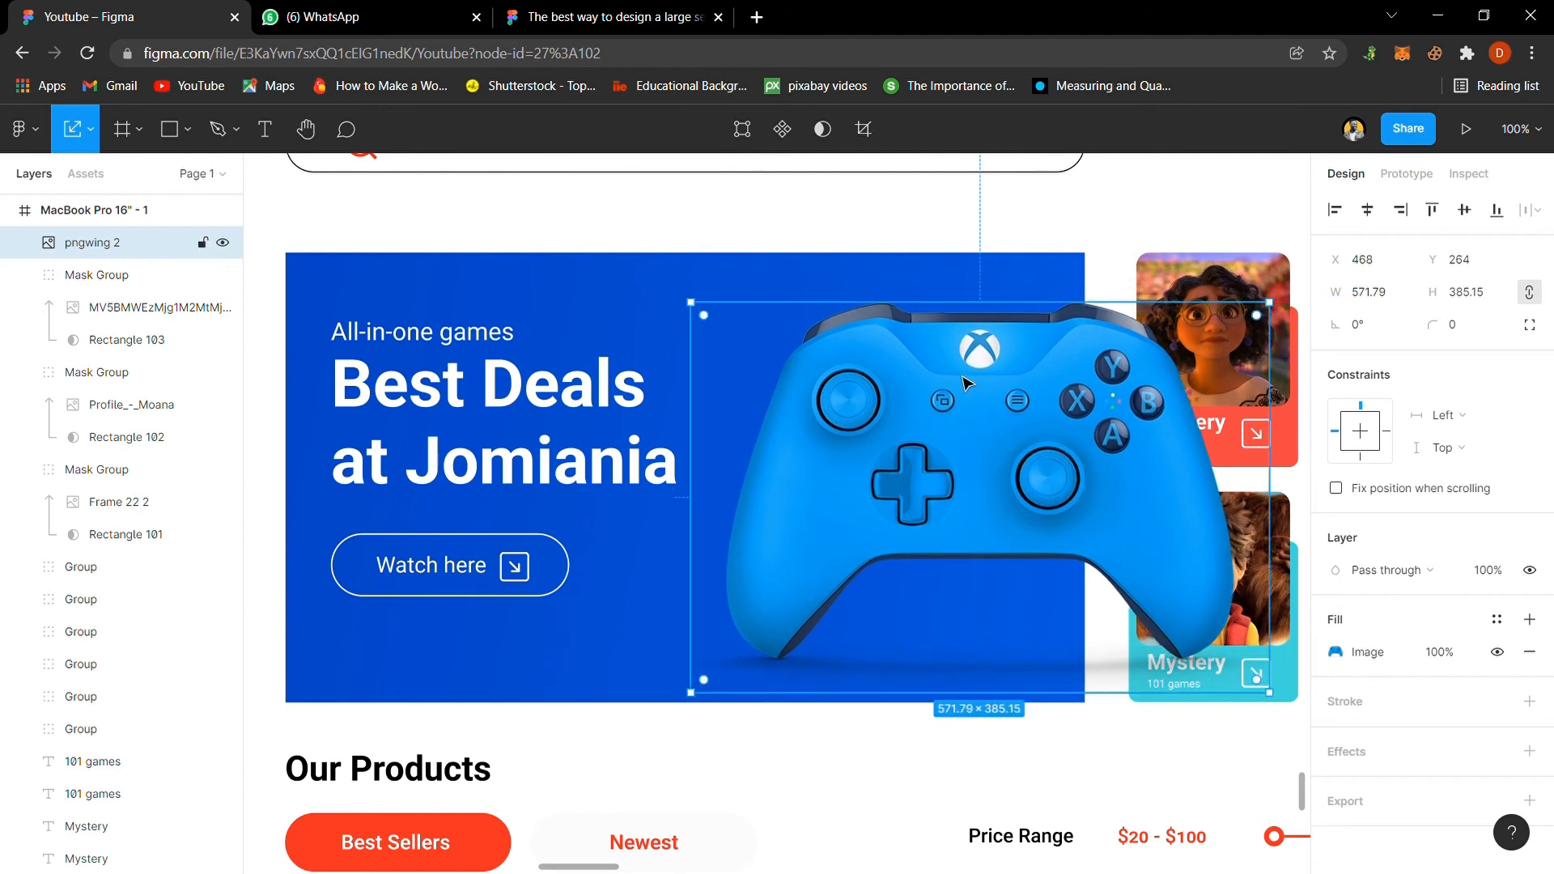
{"action": "left_click", "coordinate": [985, 285]}
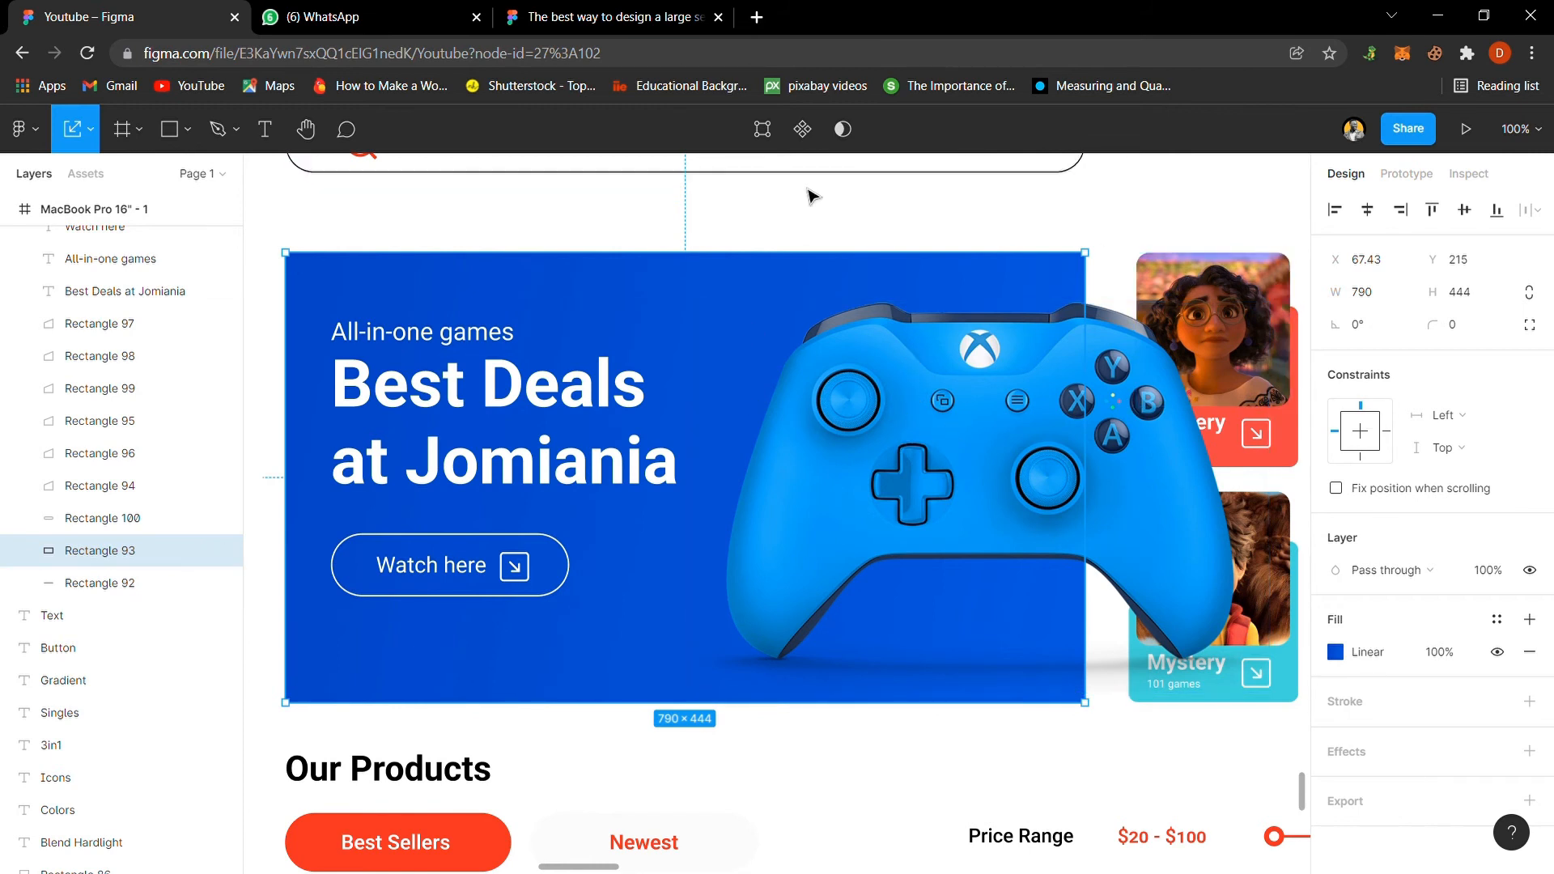
{"action": "left_click", "coordinate": [975, 225]}
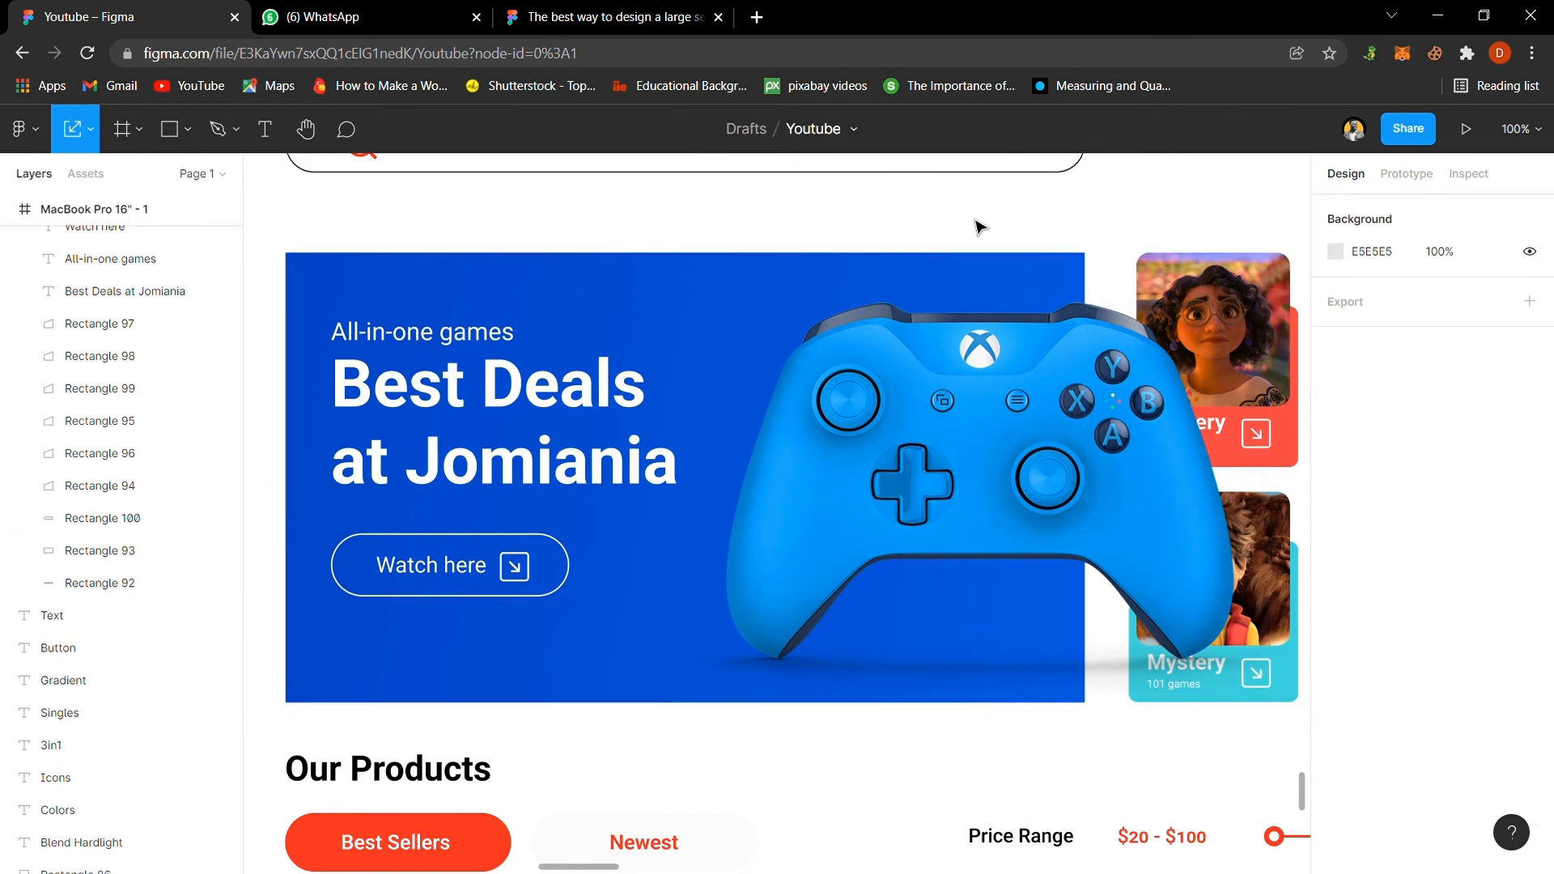
{"action": "left_click", "coordinate": [593, 269]}
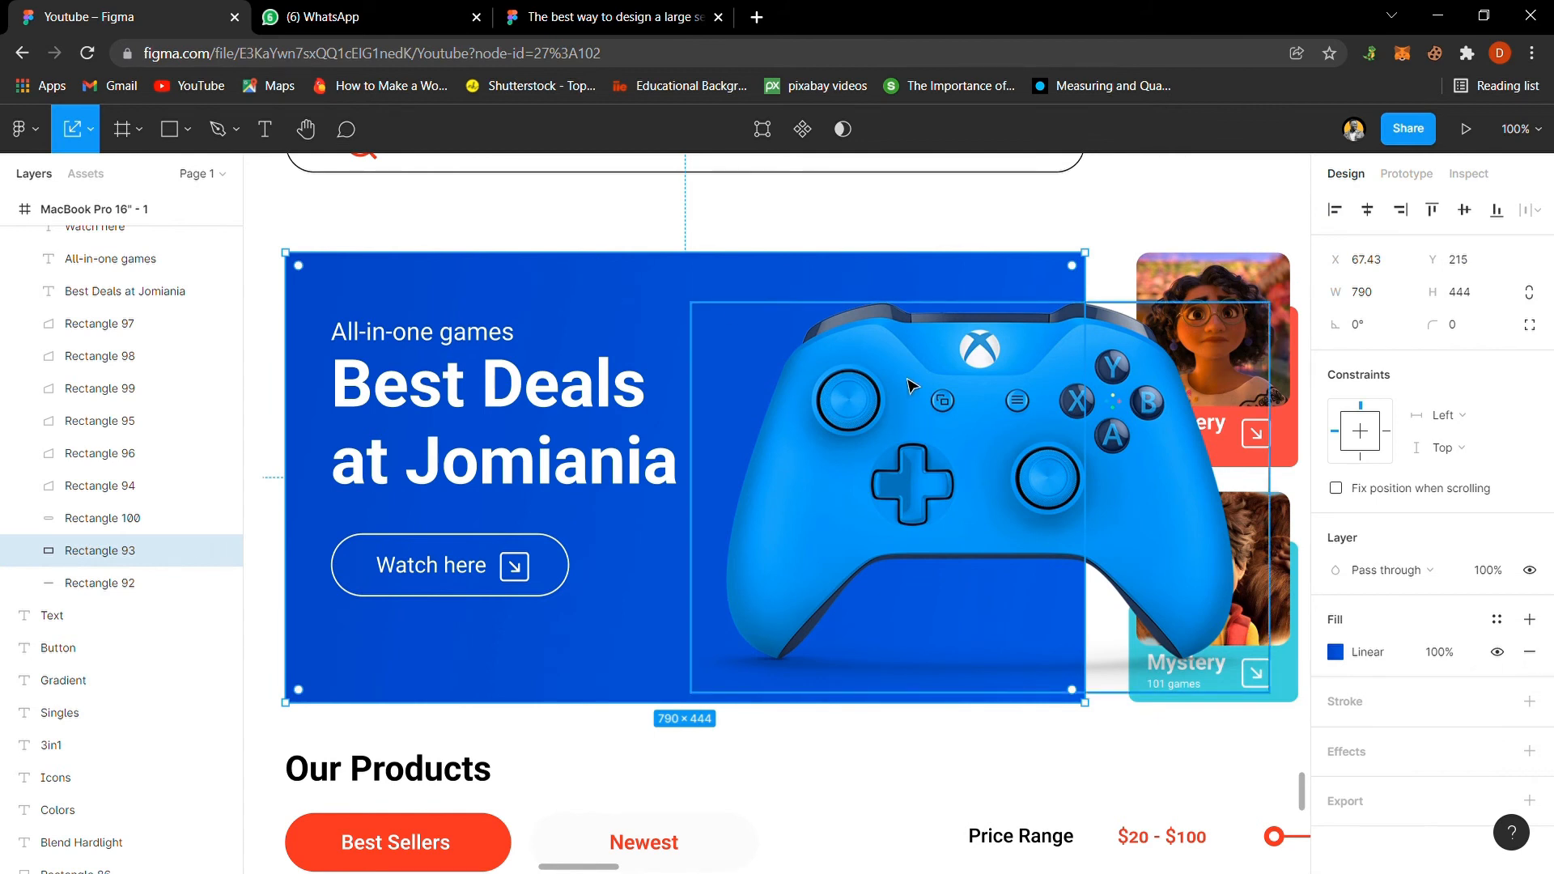
{"action": "left_click", "coordinate": [926, 215]}
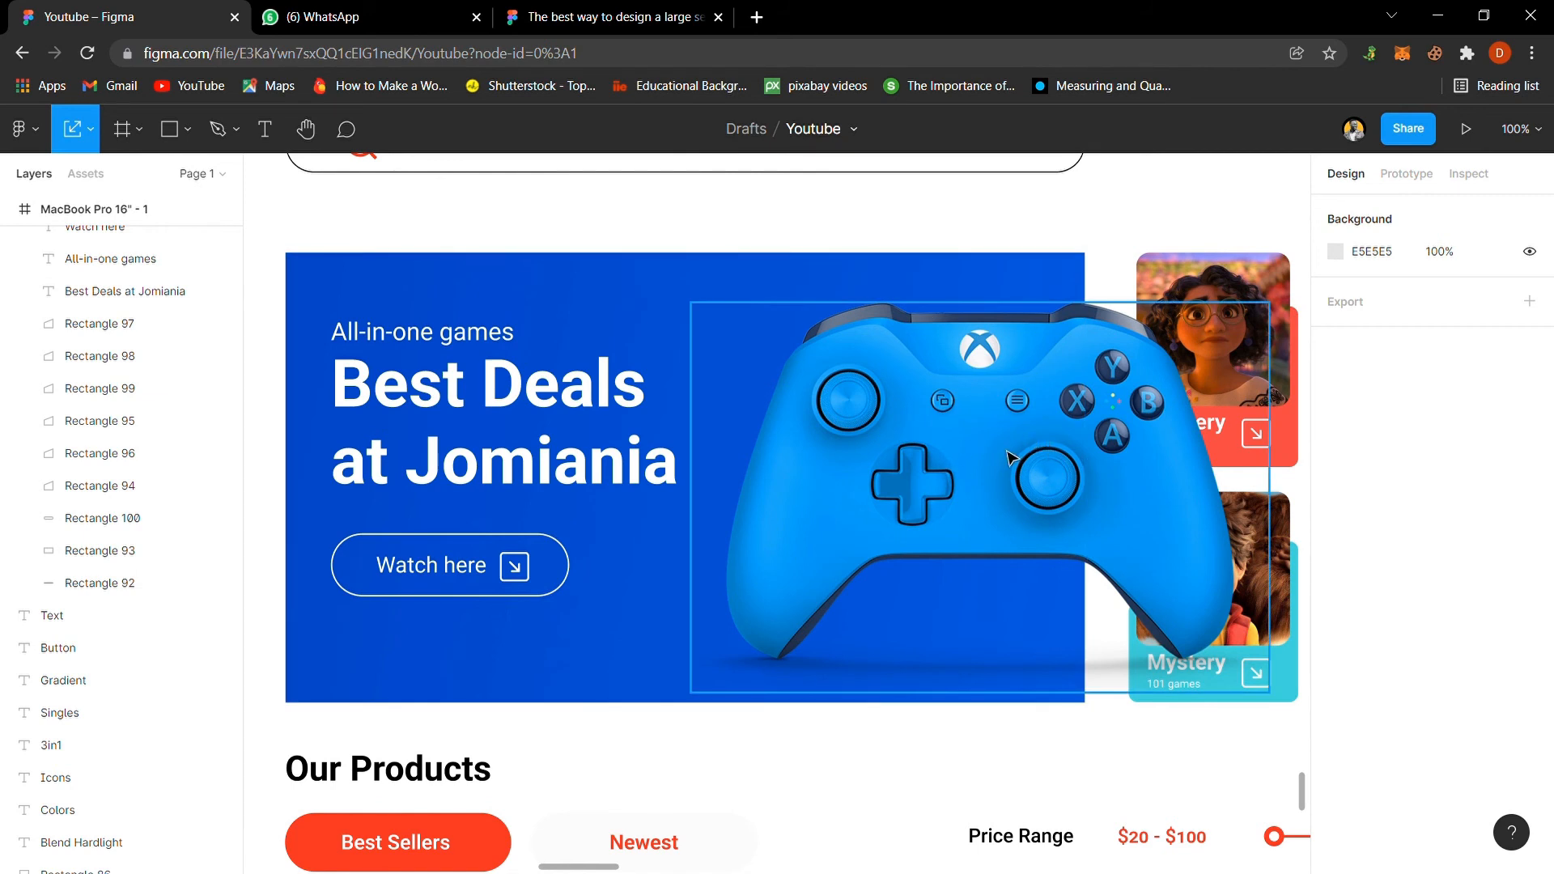
Step: Set the controller image's blend mode to Hard light
{"action": "left_click", "coordinate": [976, 470]}
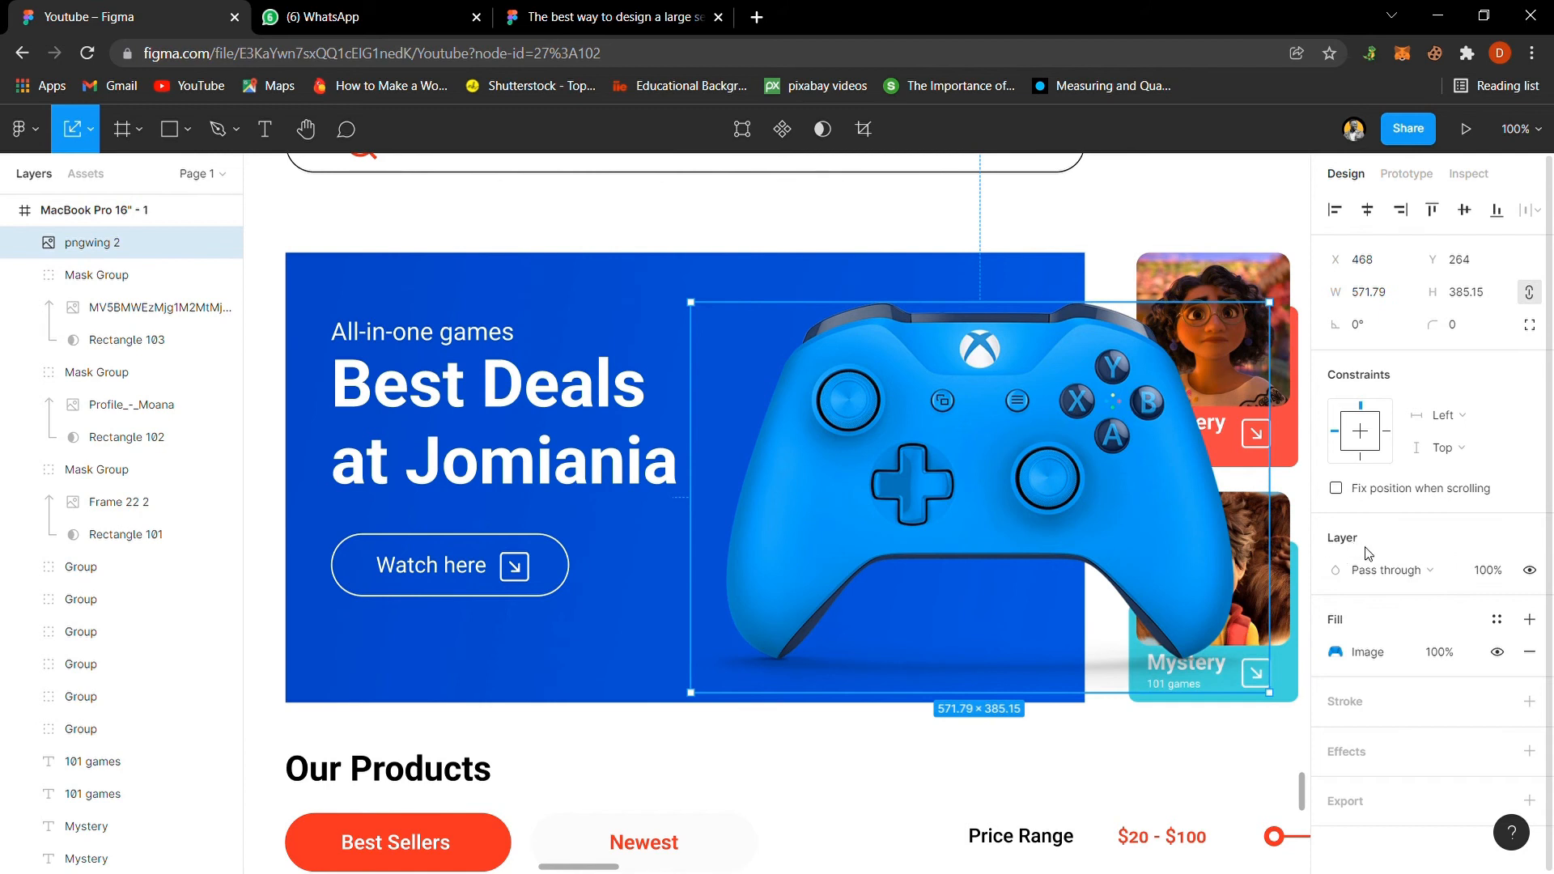
{"action": "left_click", "coordinate": [1419, 574]}
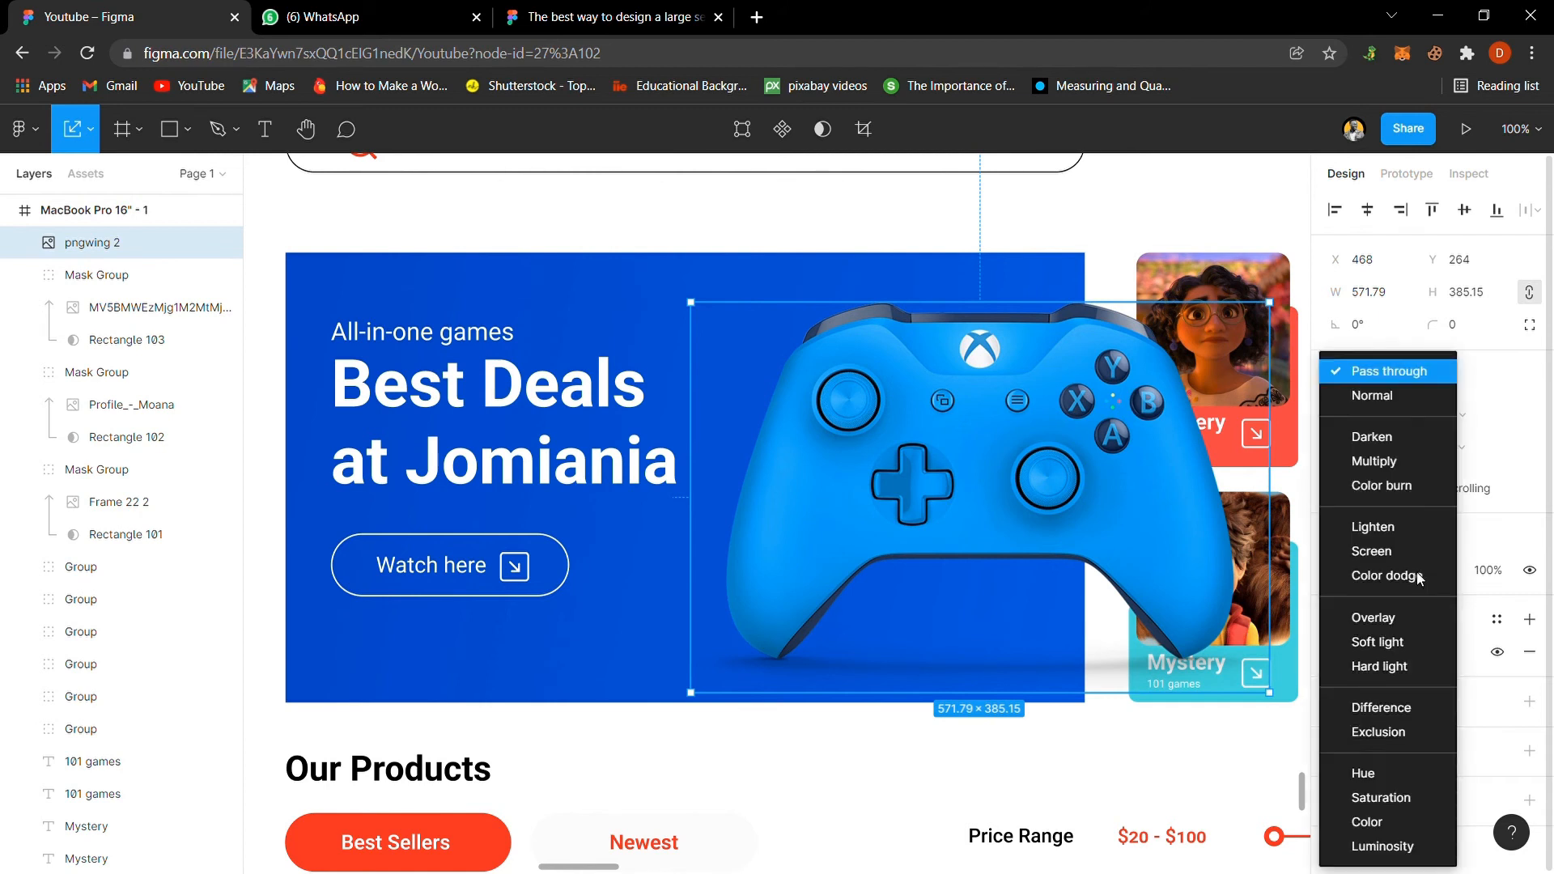
{"action": "left_click", "coordinate": [1399, 667]}
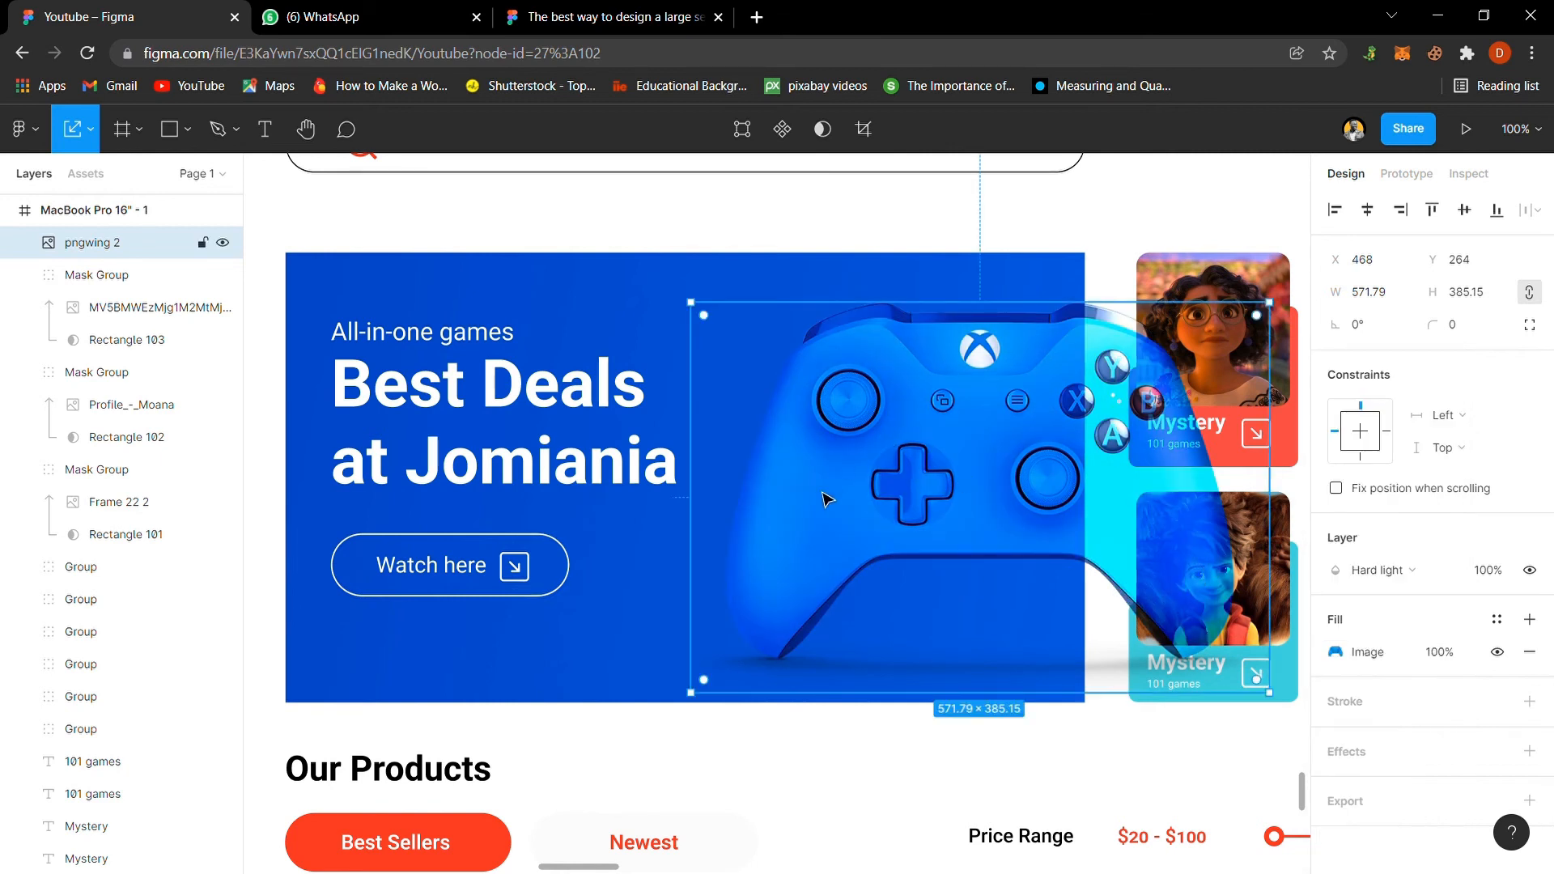
{"action": "key", "text": "ctrl+equal"}
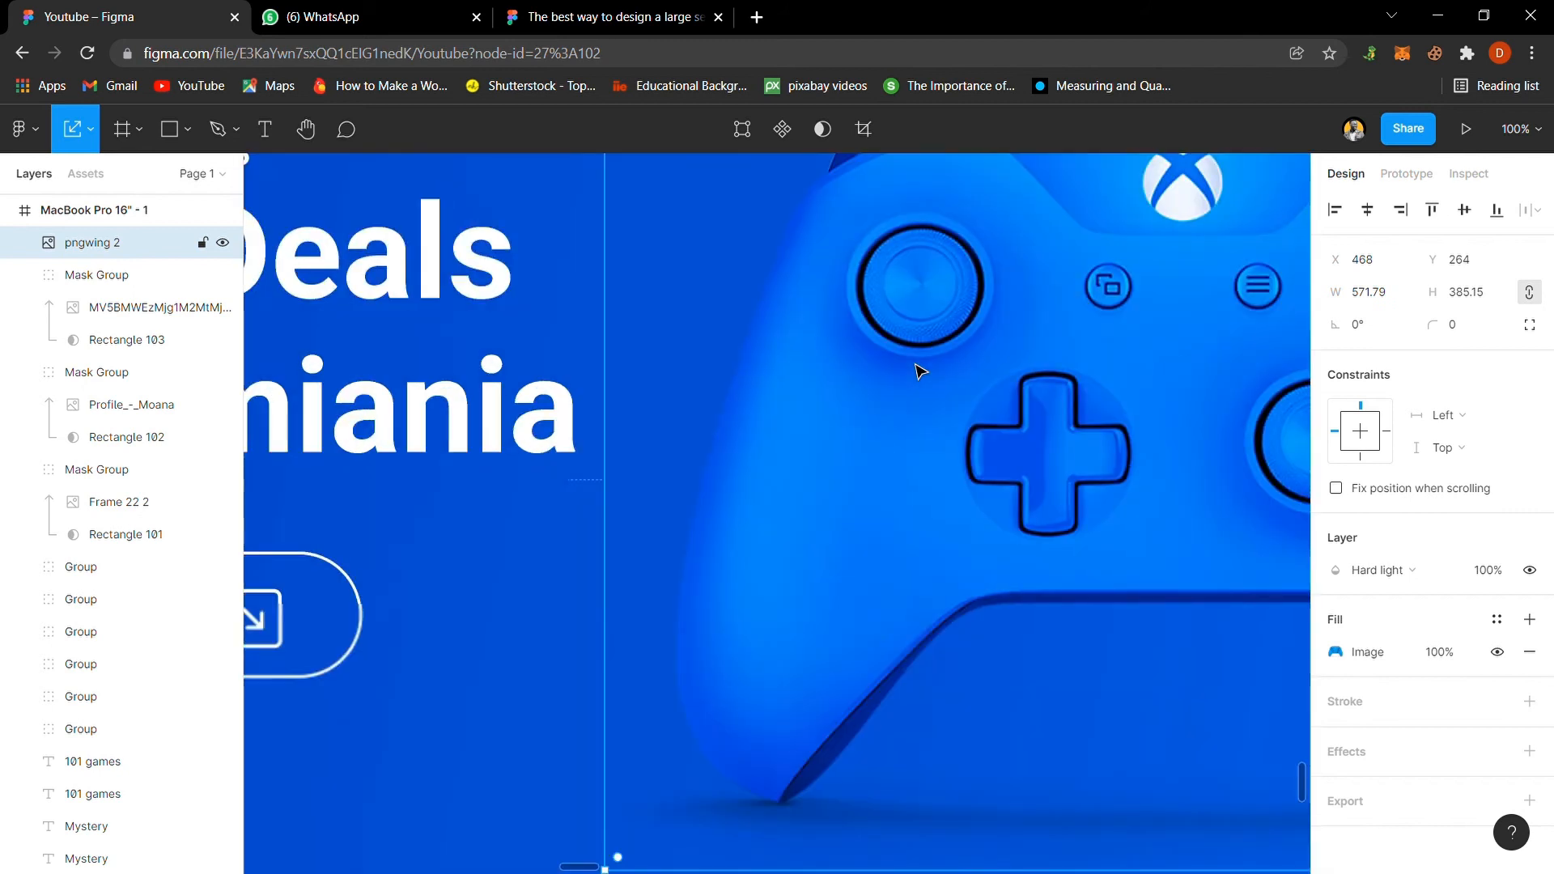
{"action": "key", "text": "ctrl+equal"}
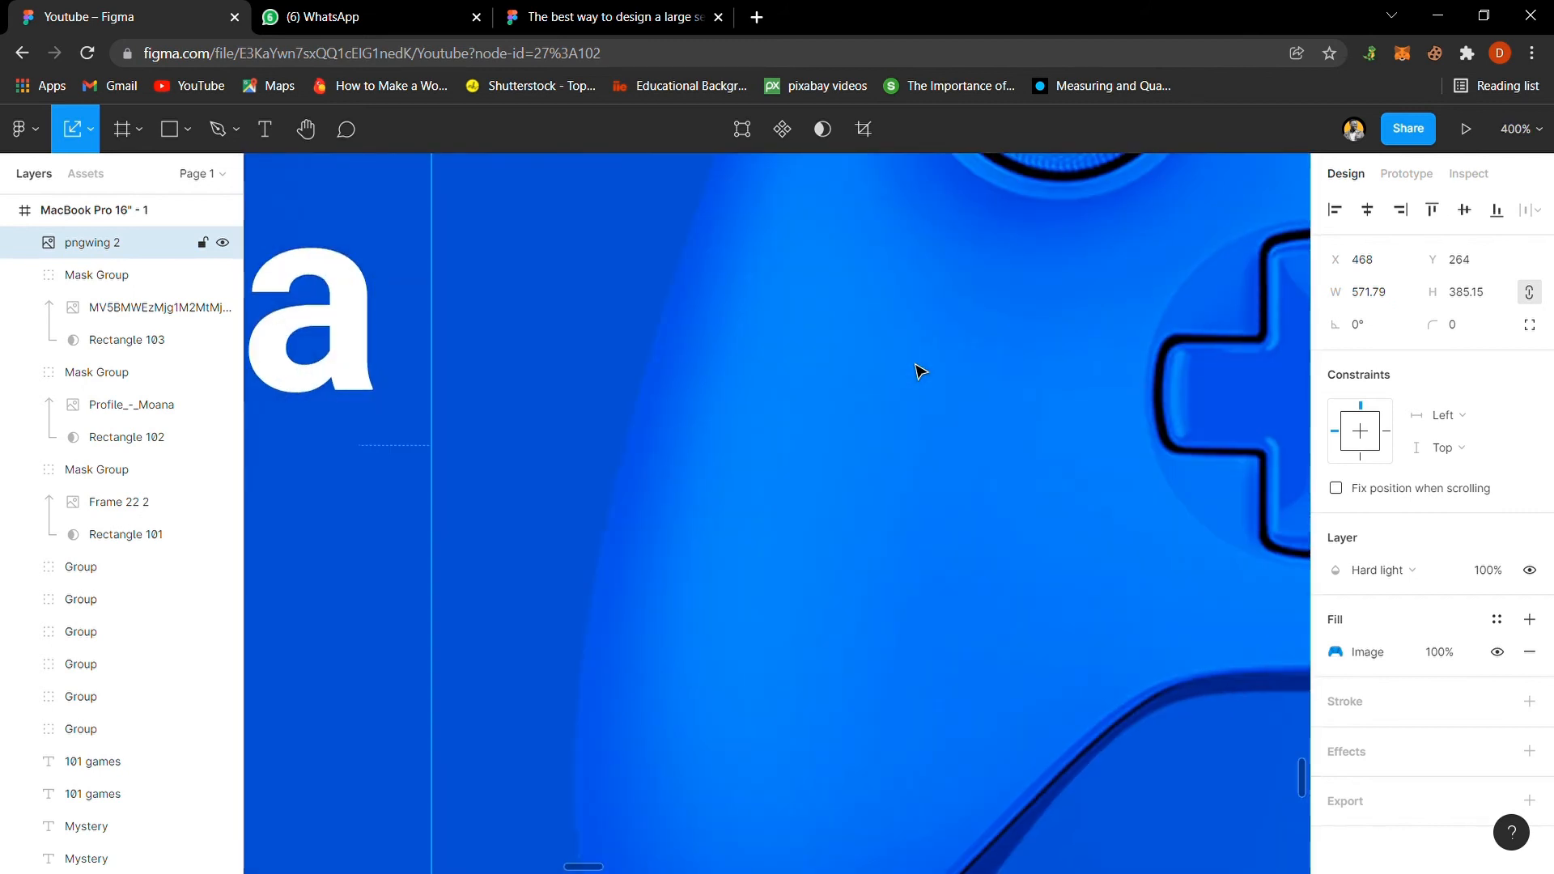
{"action": "key", "text": "ctrl+z"}
{"action": "key", "text": "ctrl+shift+z"}
{"action": "key", "text": "ctrl+minus"}
{"action": "key", "text": "ctrl+minus"}
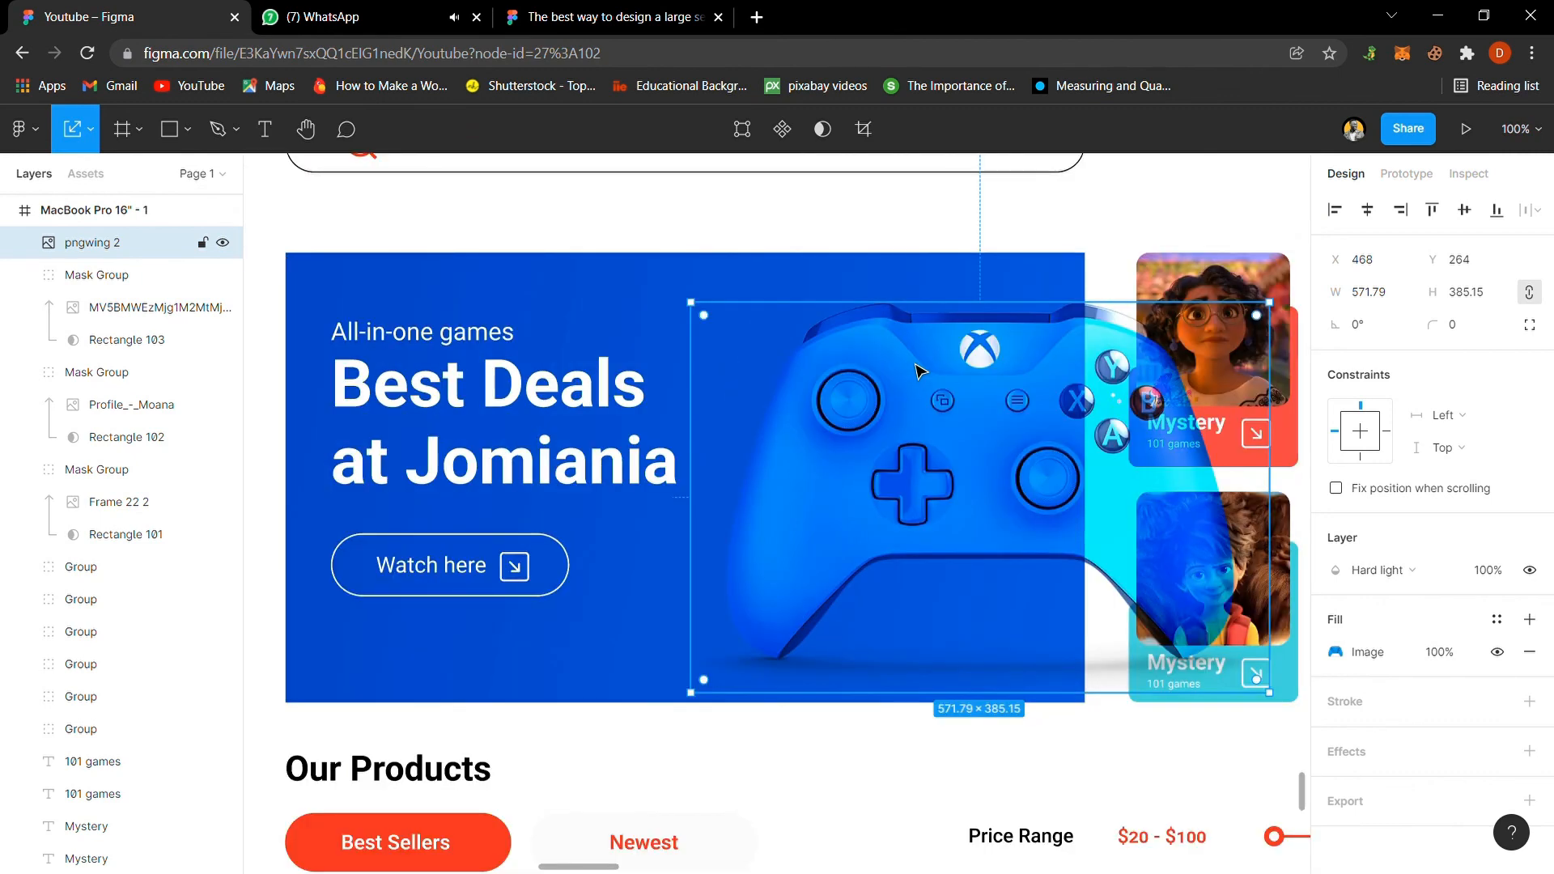
Step: Duplicate the Best Deals banner's gradient rectangle and use the copy to mask the controller image to the banner's bounds
{"action": "left_click", "coordinate": [760, 270]}
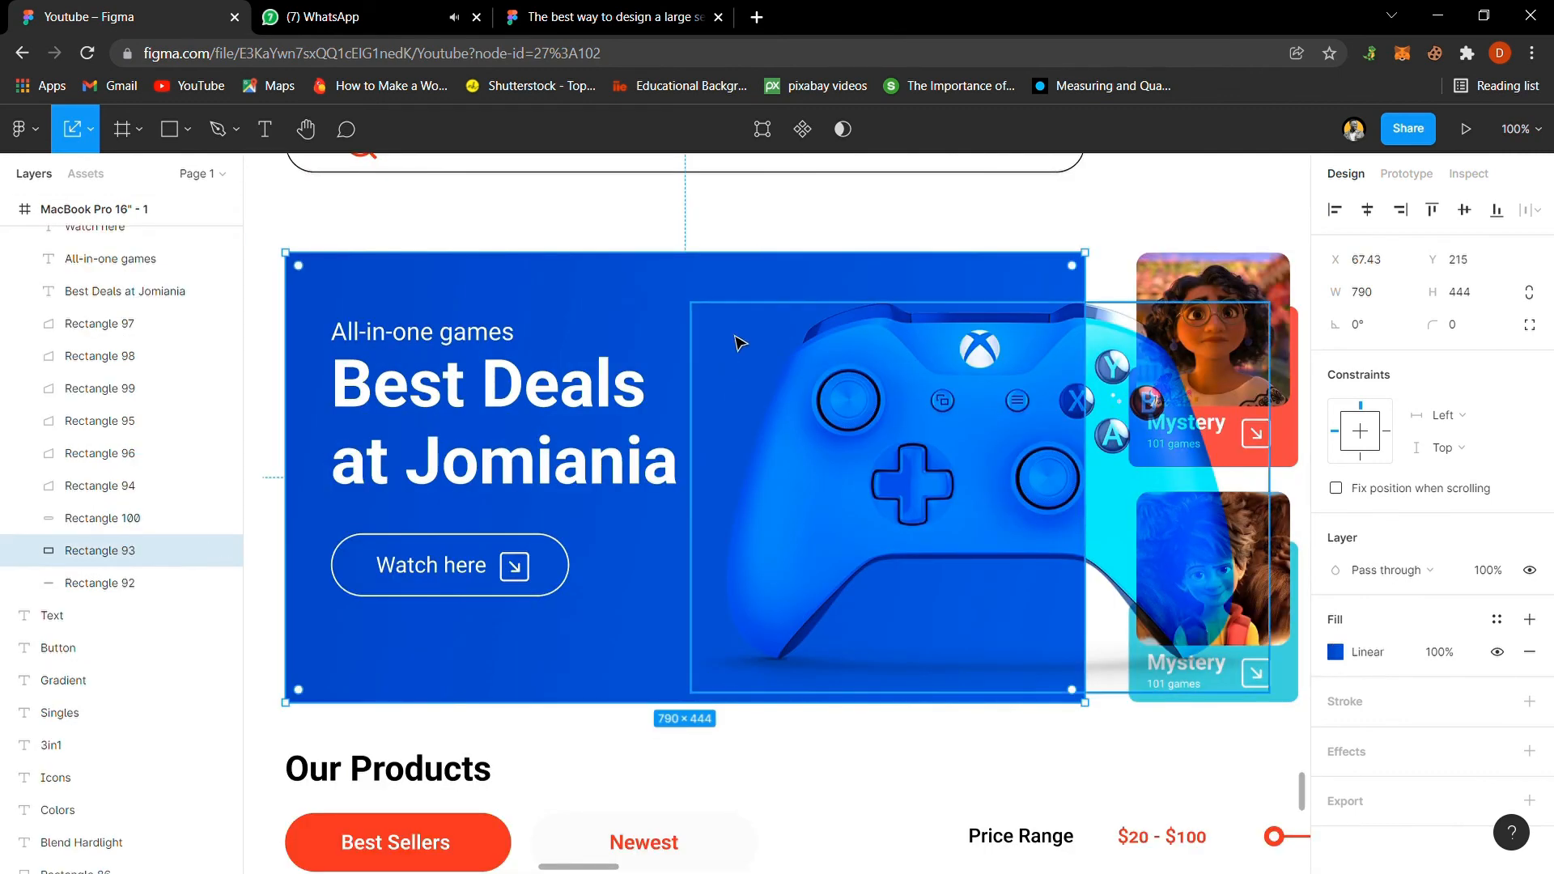
{"action": "key", "text": "ctrl+d"}
{"action": "left_click", "coordinate": [918, 452], "text": "shift"}
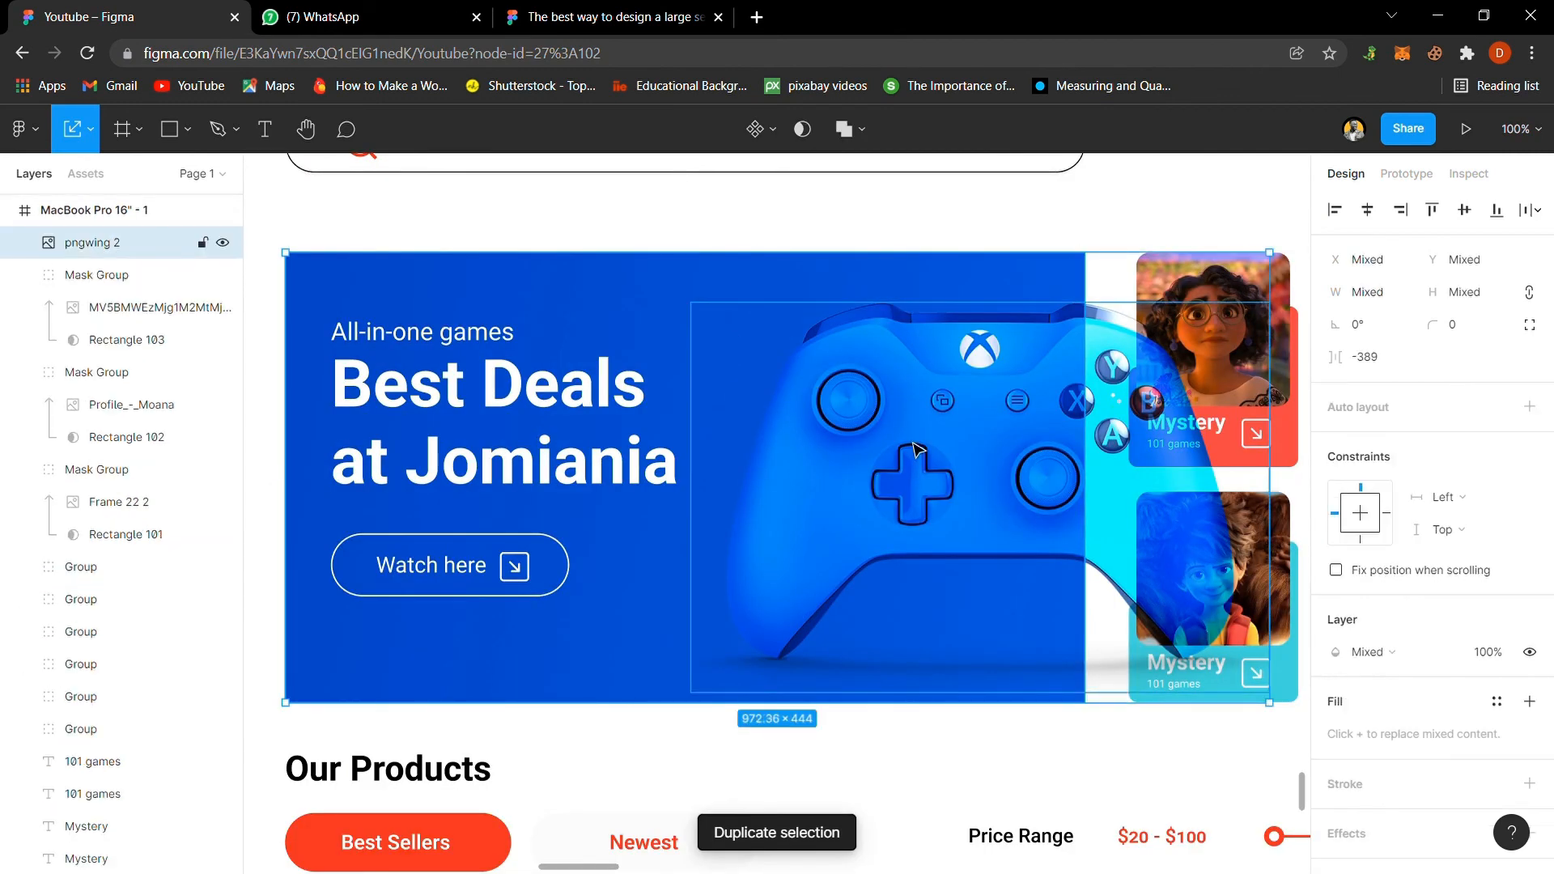
{"action": "left_click", "coordinate": [802, 128]}
{"action": "left_click", "coordinate": [939, 220]}
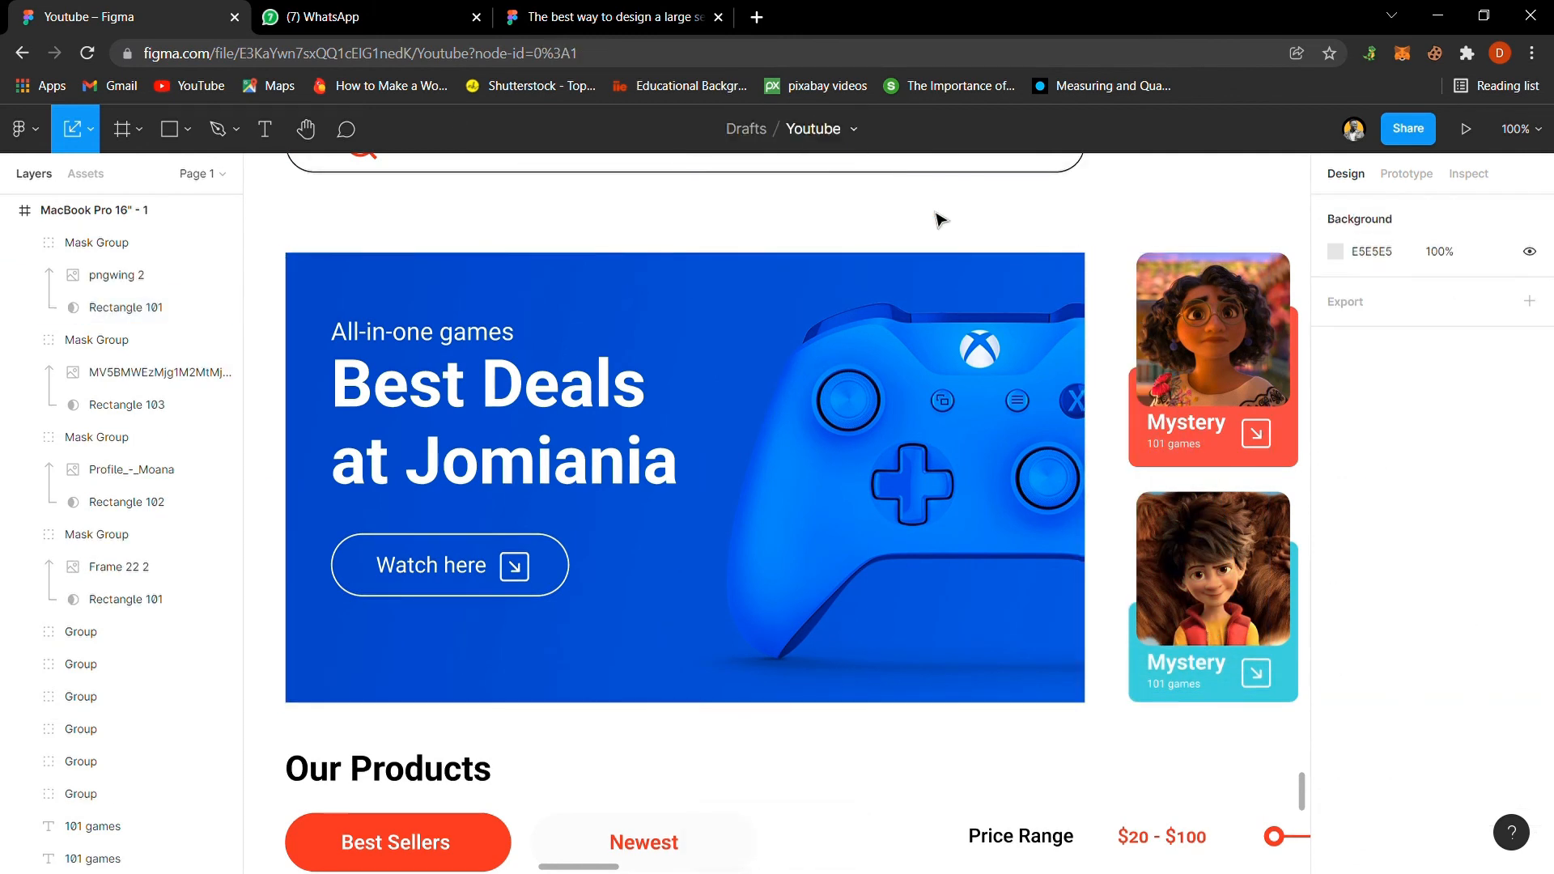
Step: Examine the whole landing page frame, checking the masked controller banner and the search bar
{"action": "key", "text": "minus"}
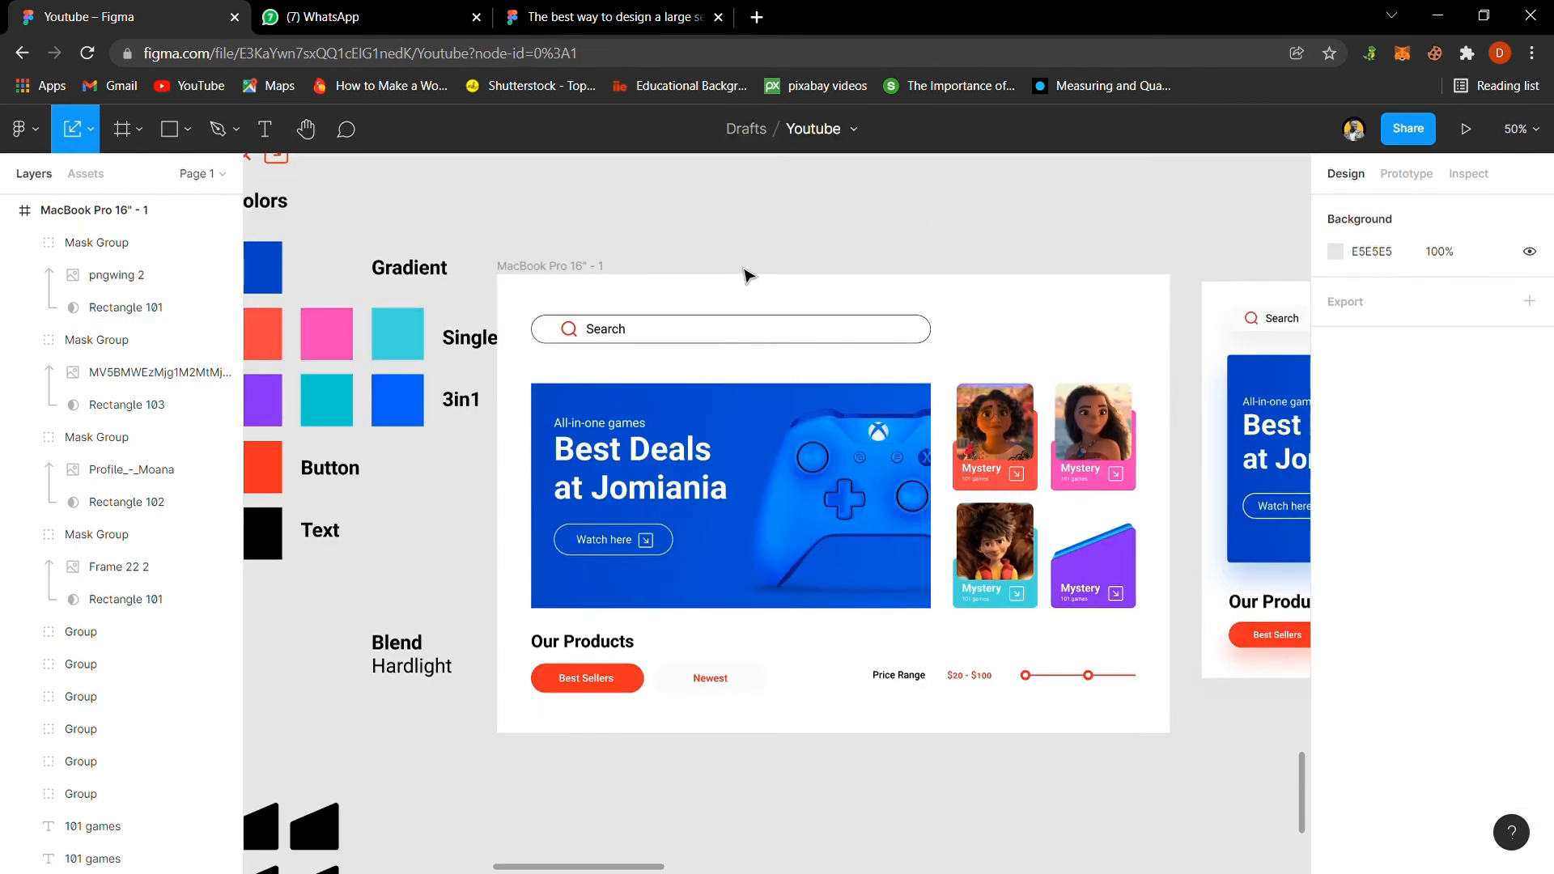
{"action": "left_click", "coordinate": [591, 271]}
{"action": "key", "text": "shift+2"}
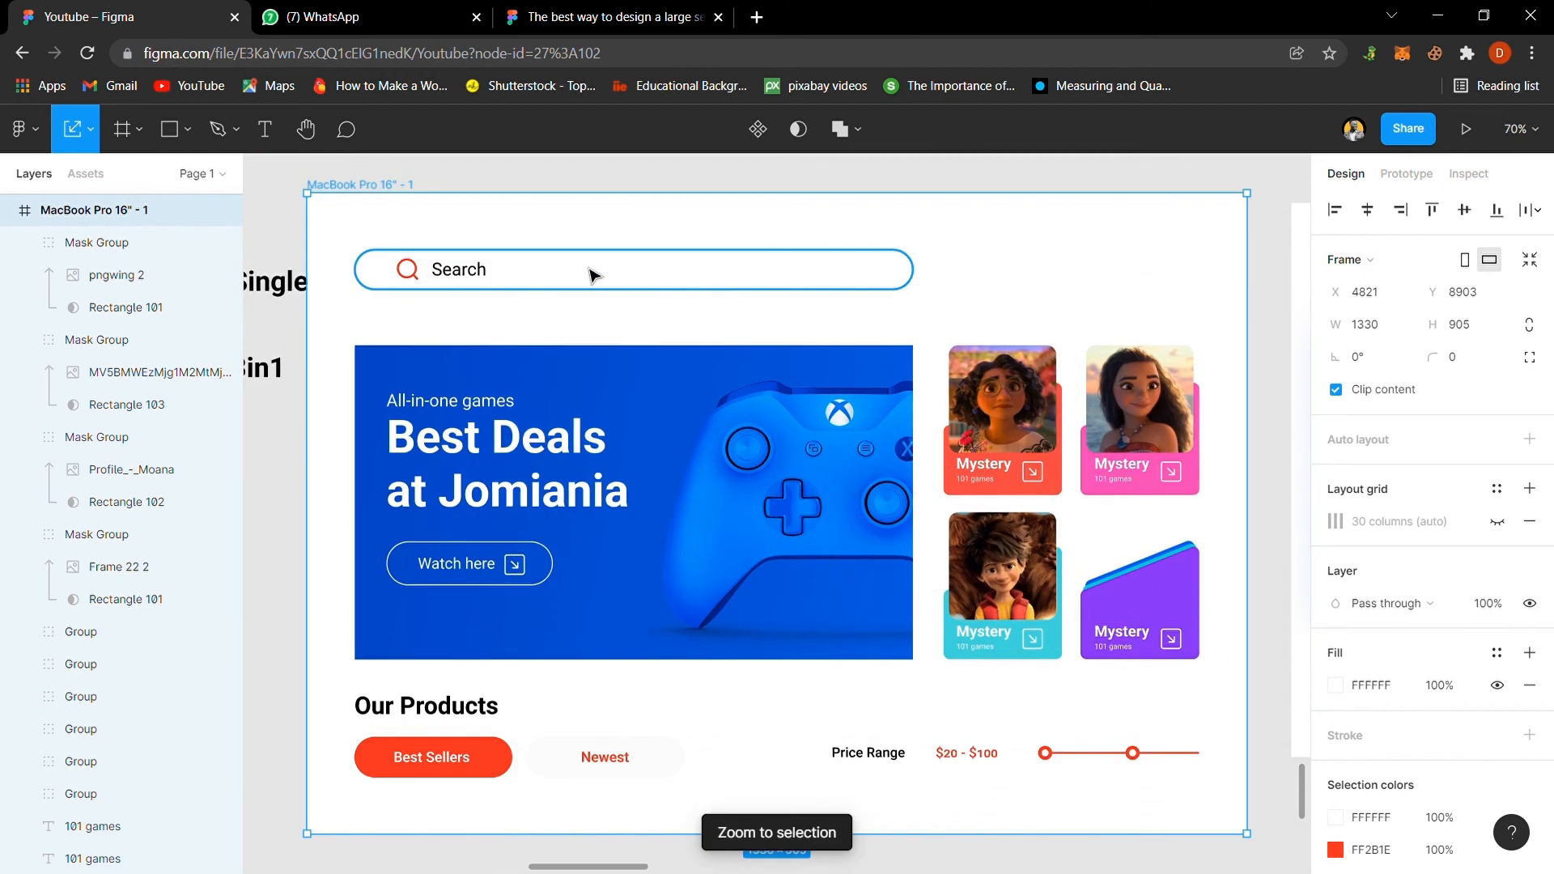
{"action": "key", "text": "Escape"}
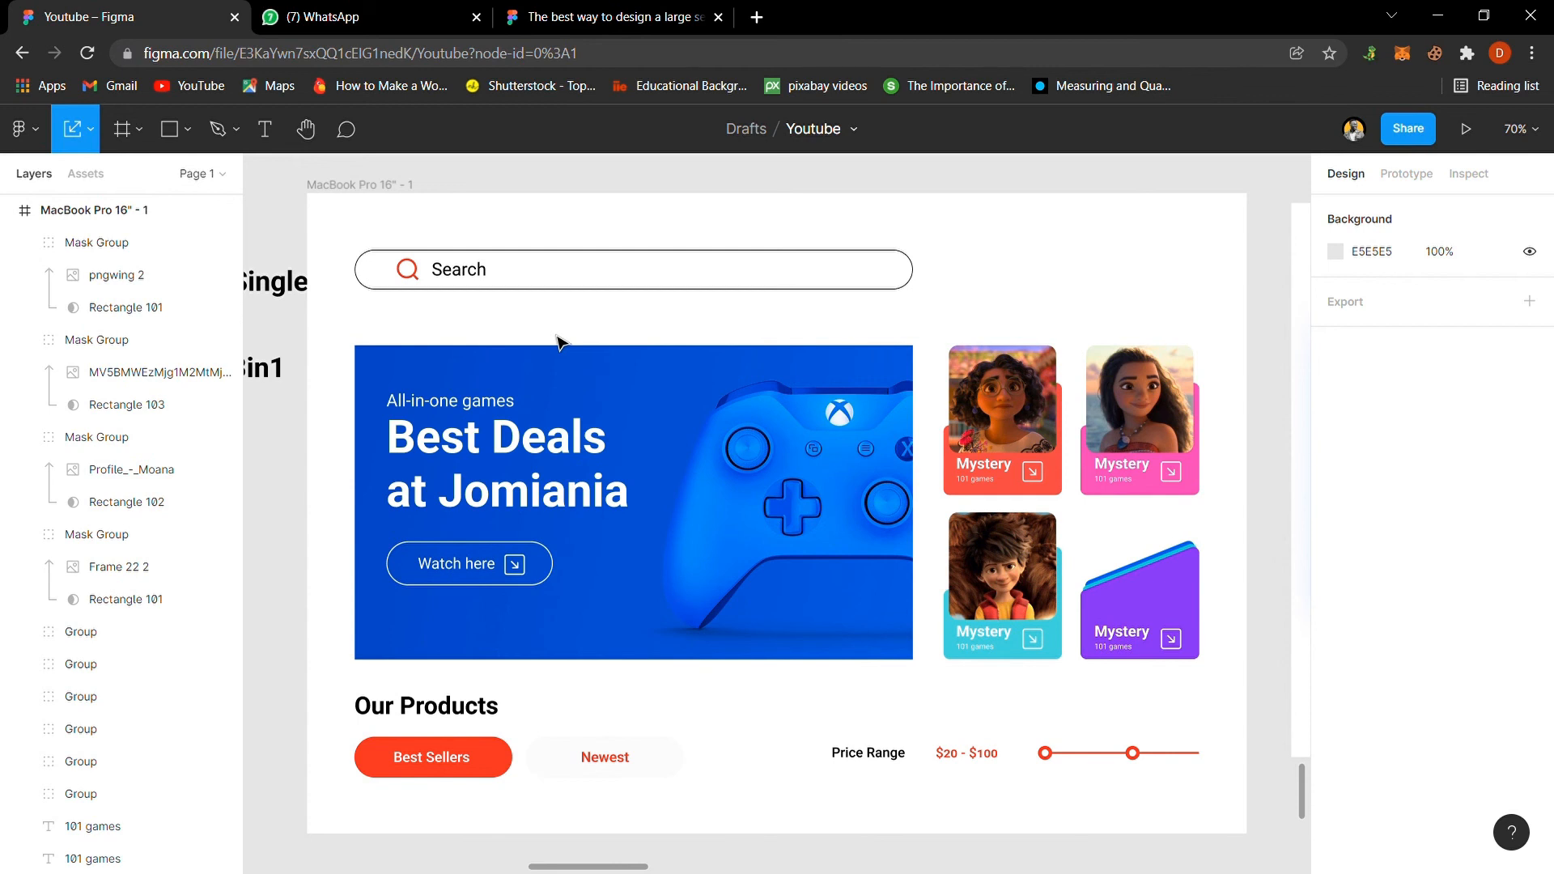
{"action": "left_click", "coordinate": [602, 370]}
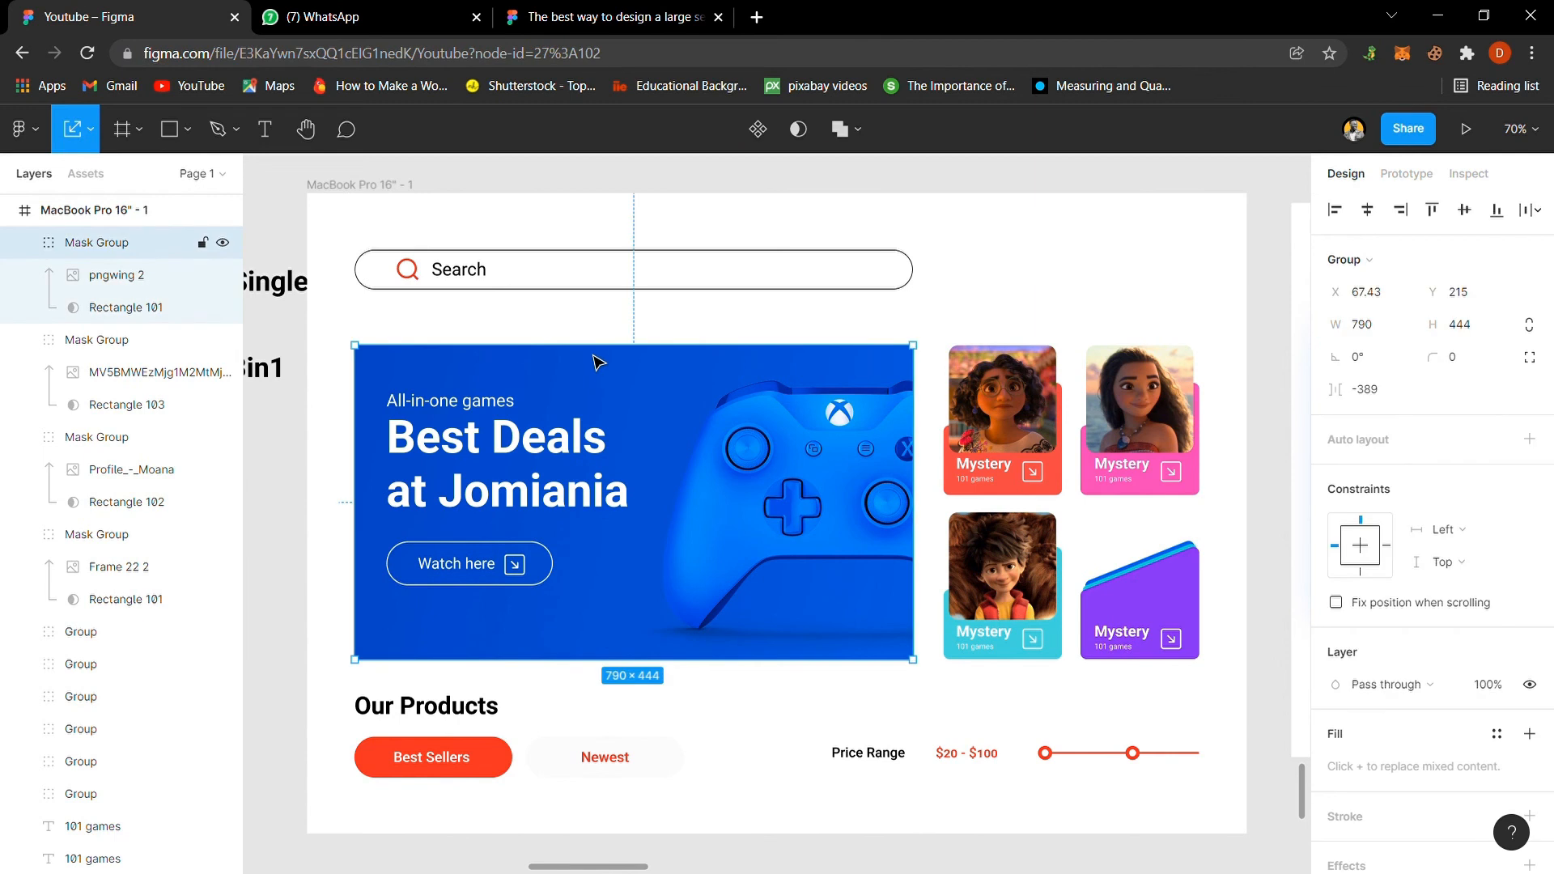
{"action": "left_click", "coordinate": [568, 339]}
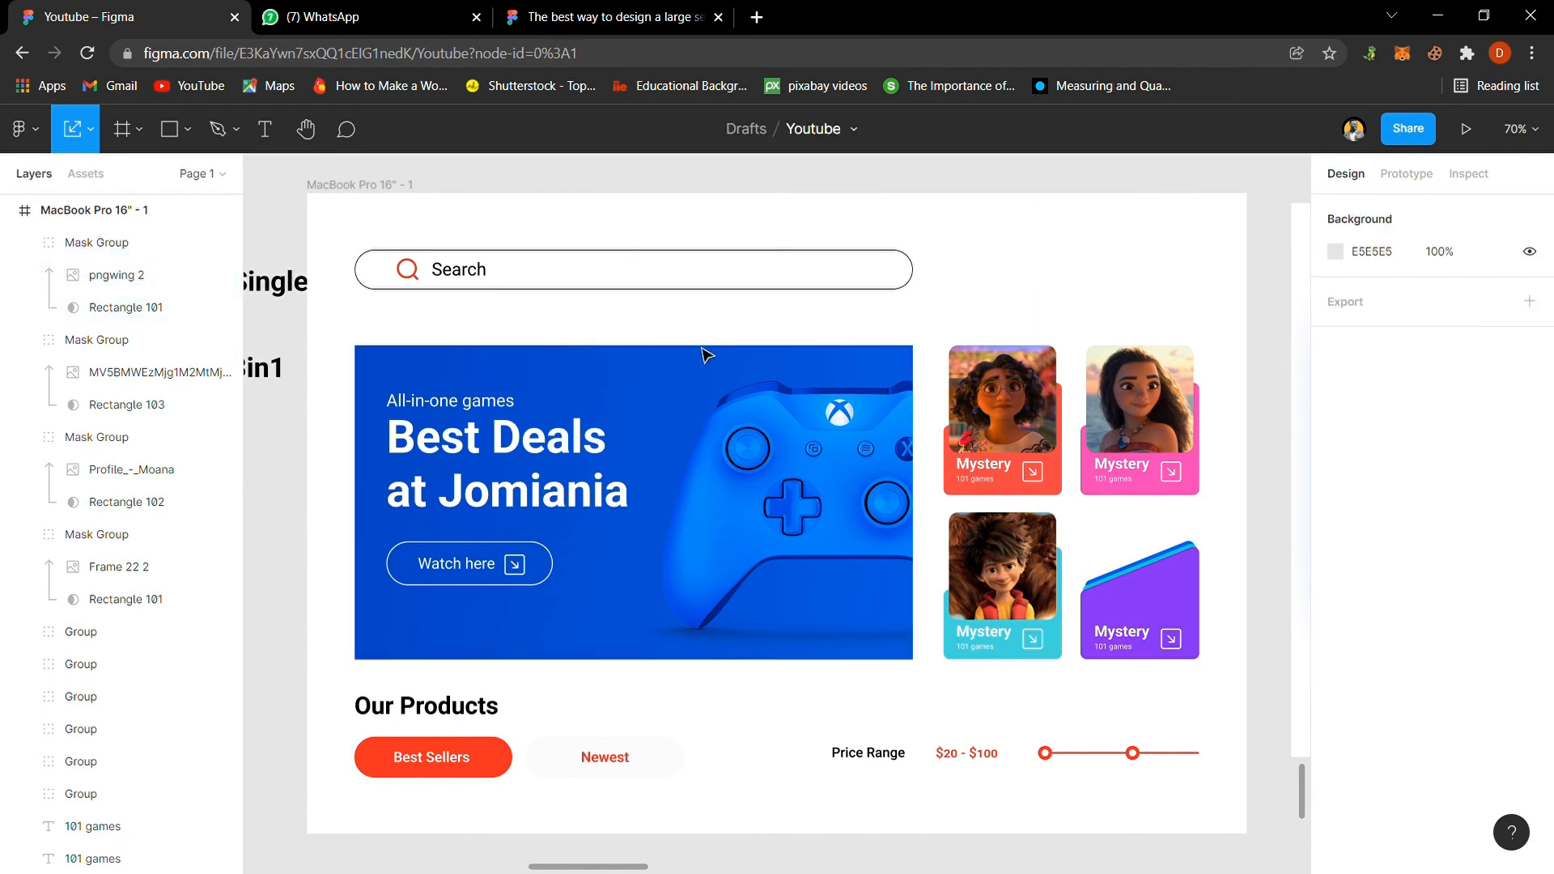
{"action": "left_click", "coordinate": [918, 277]}
{"action": "left_click", "coordinate": [1017, 293]}
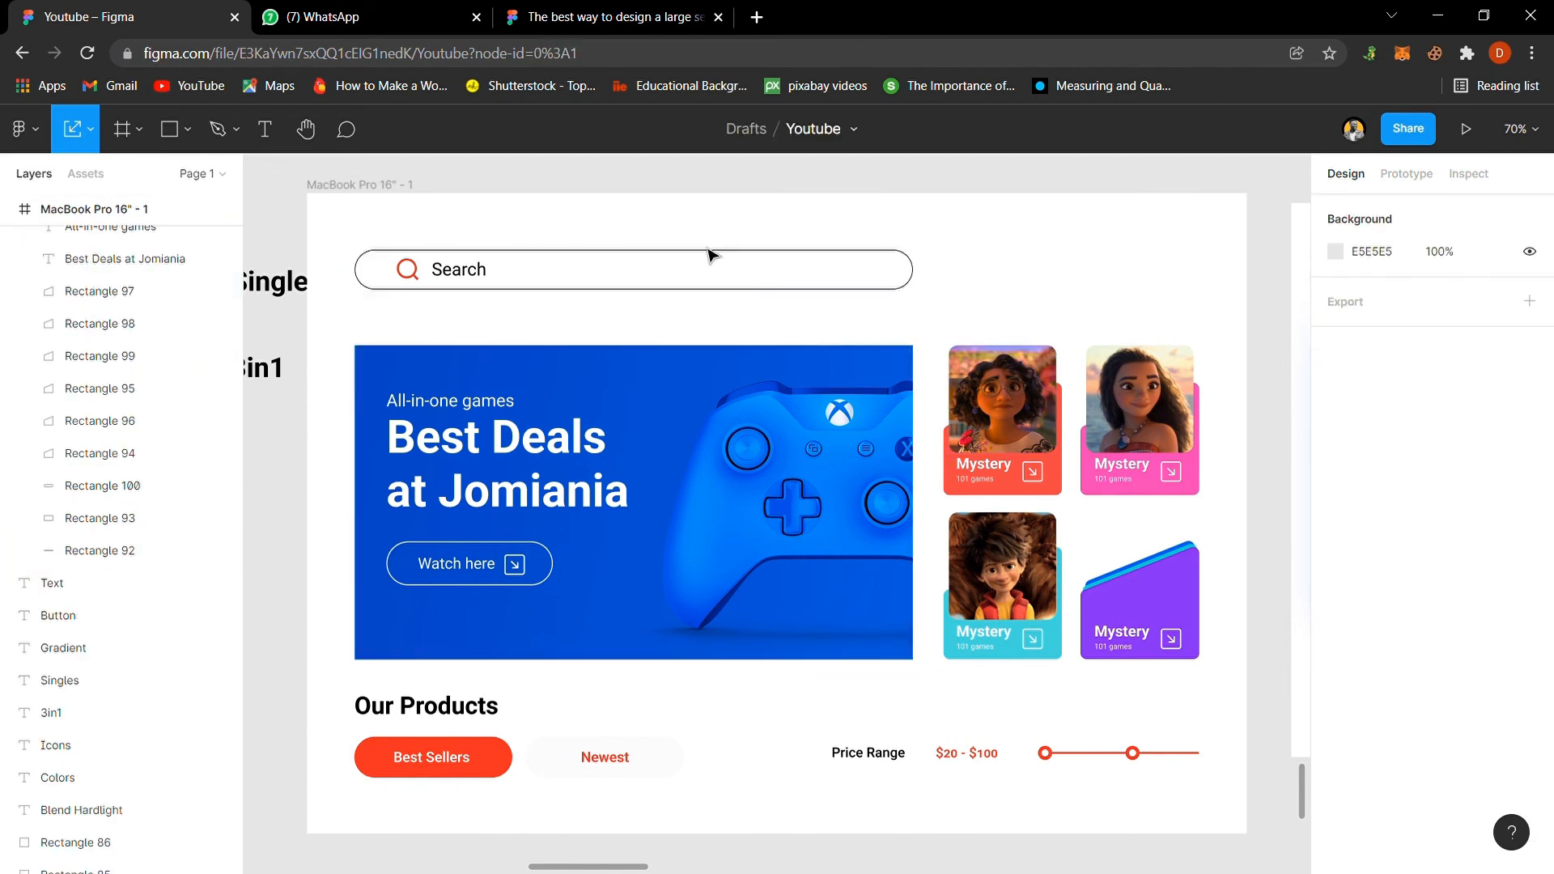
Step: Remove the black stroke from the search bar and add a drop shadow effect to it
{"action": "left_click", "coordinate": [892, 272]}
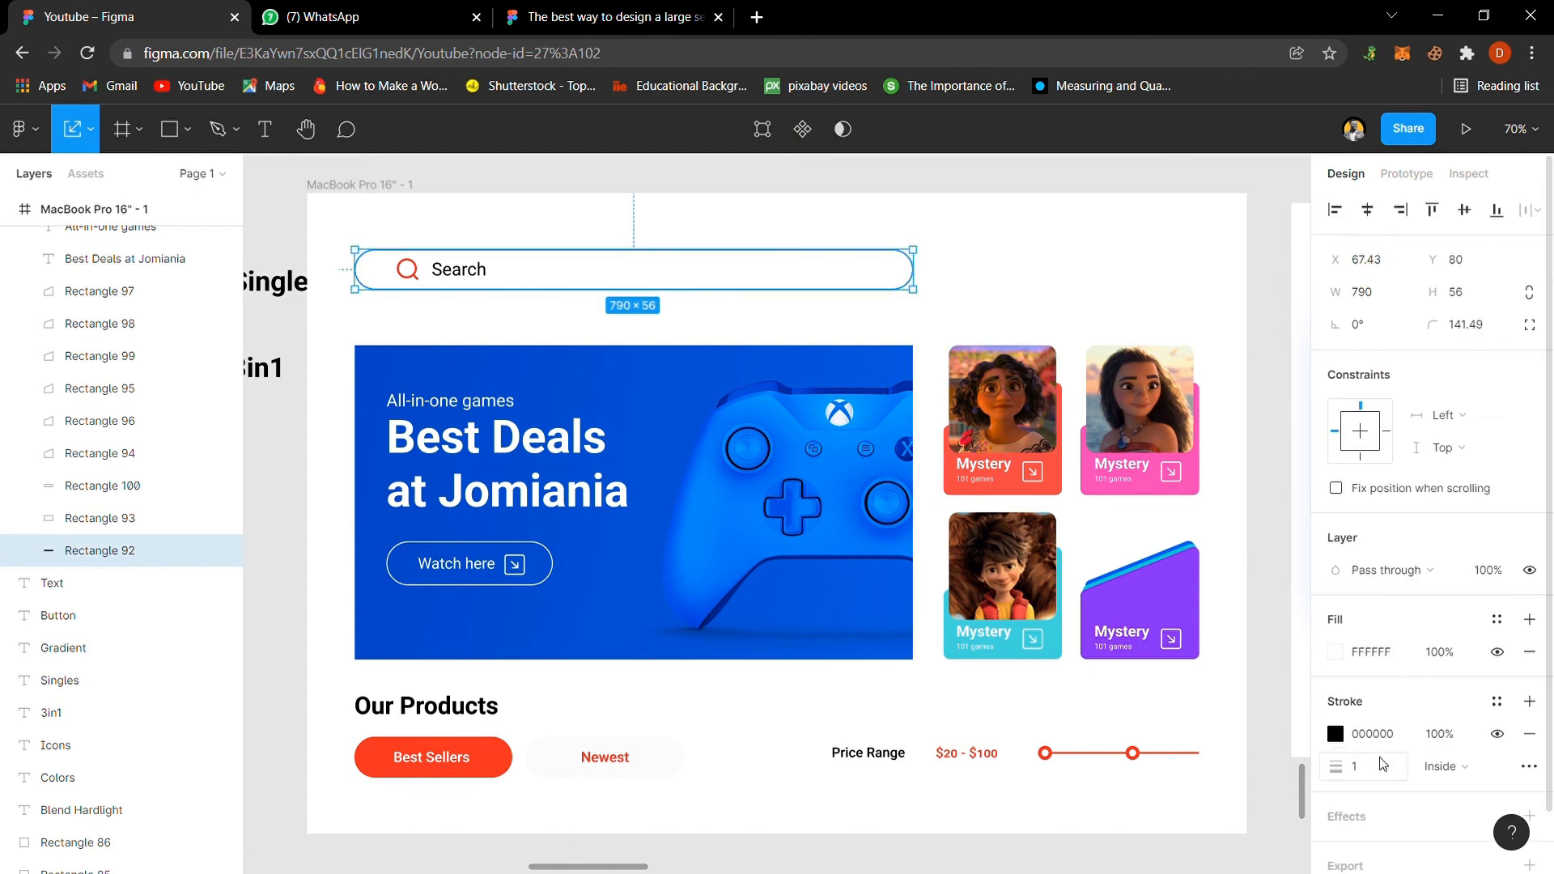
{"action": "left_click", "coordinate": [1530, 737]}
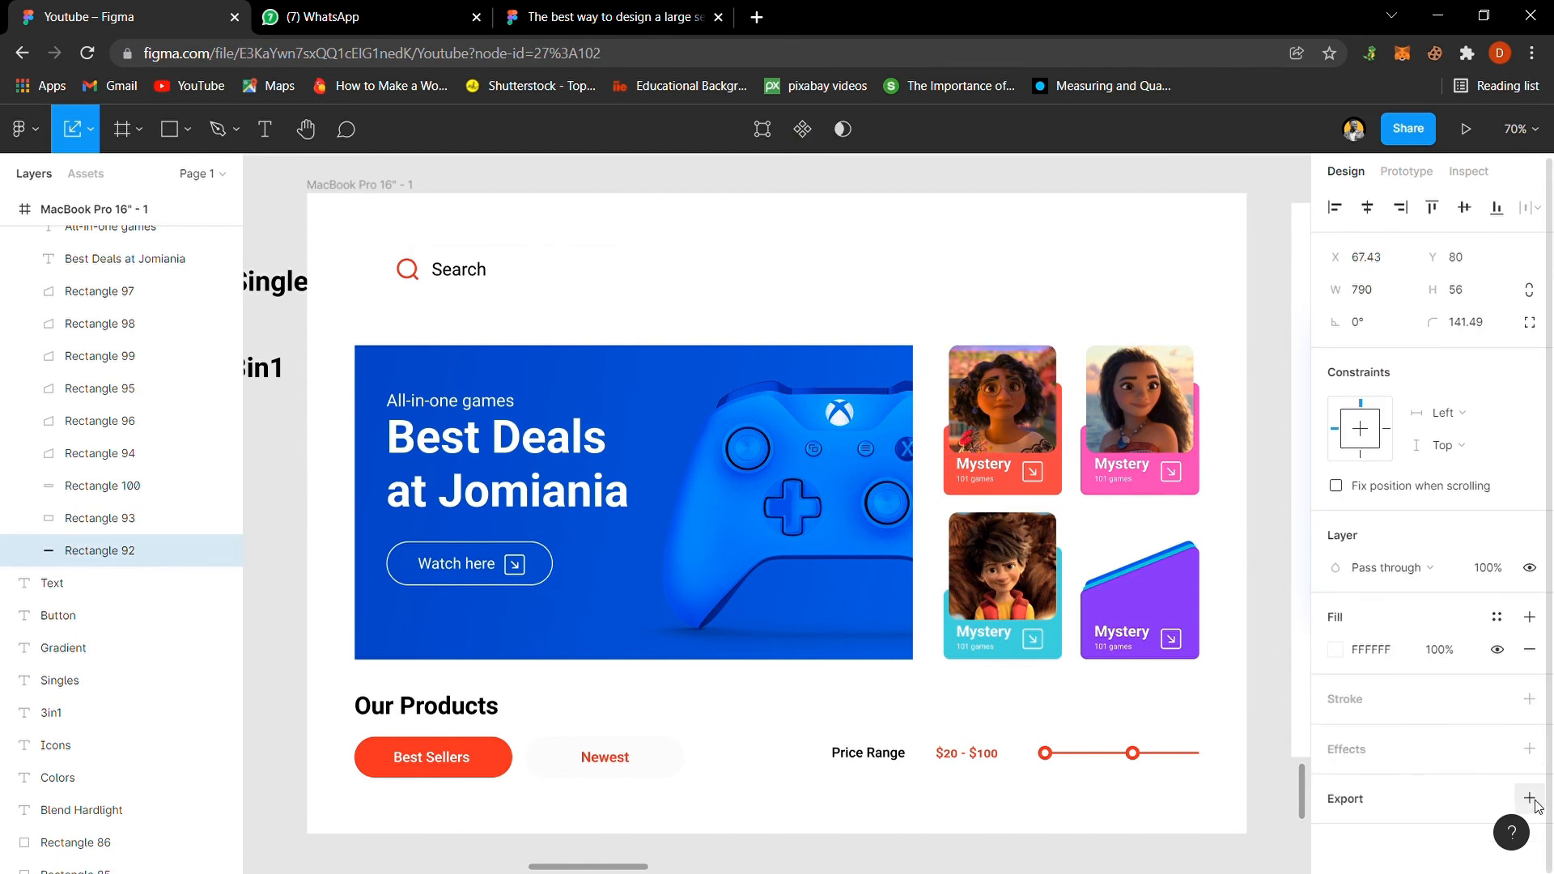
{"action": "key", "text": "shift+2"}
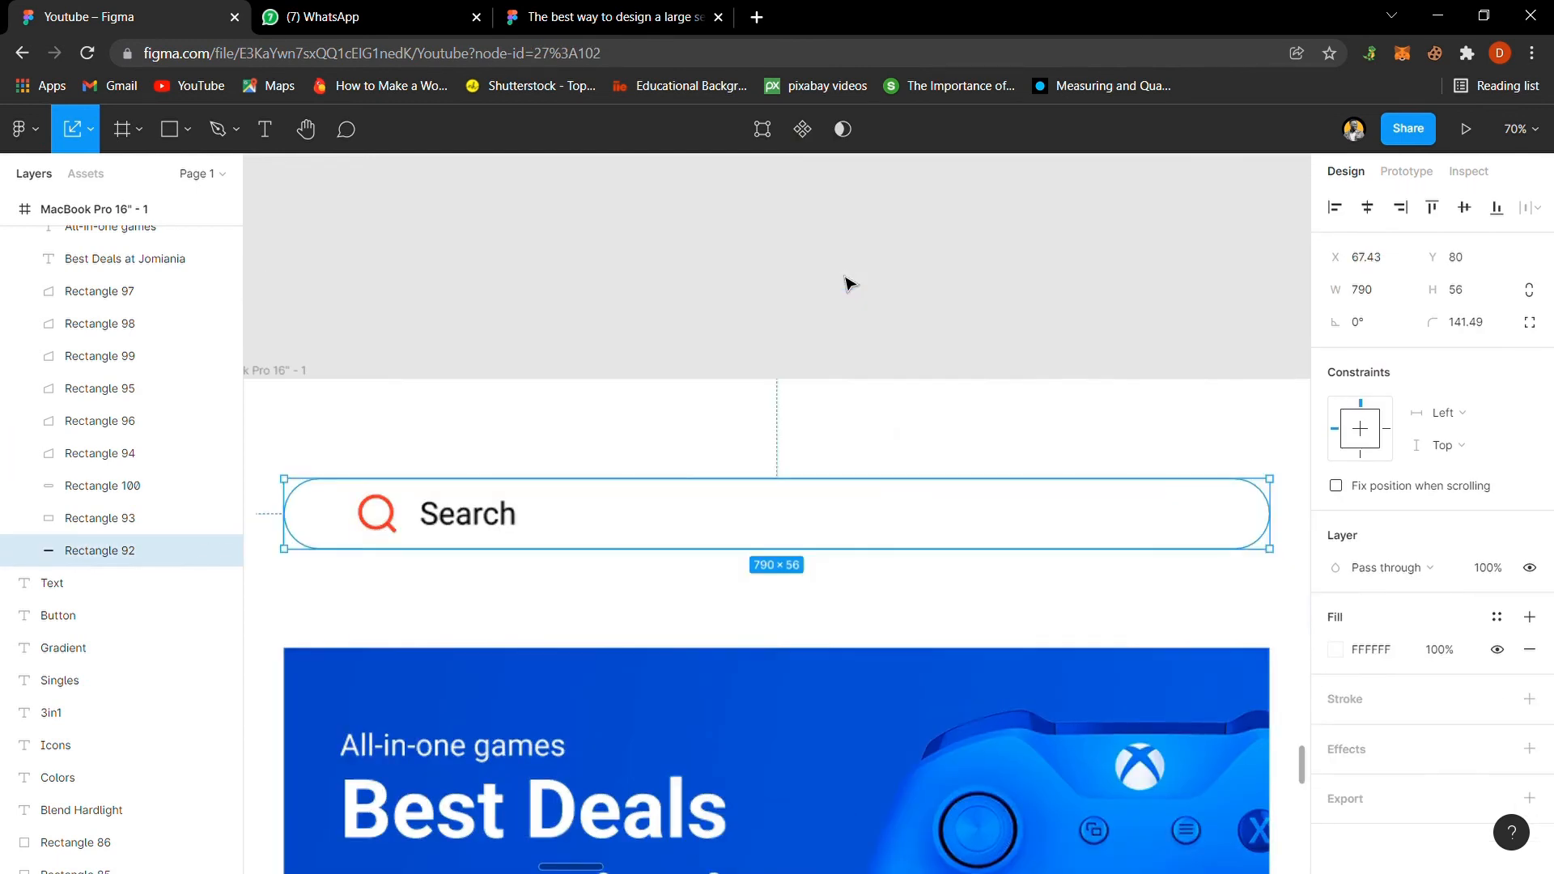
{"action": "scroll", "coordinate": [1119, 584], "scroll_direction": "down", "scroll_amount": 5}
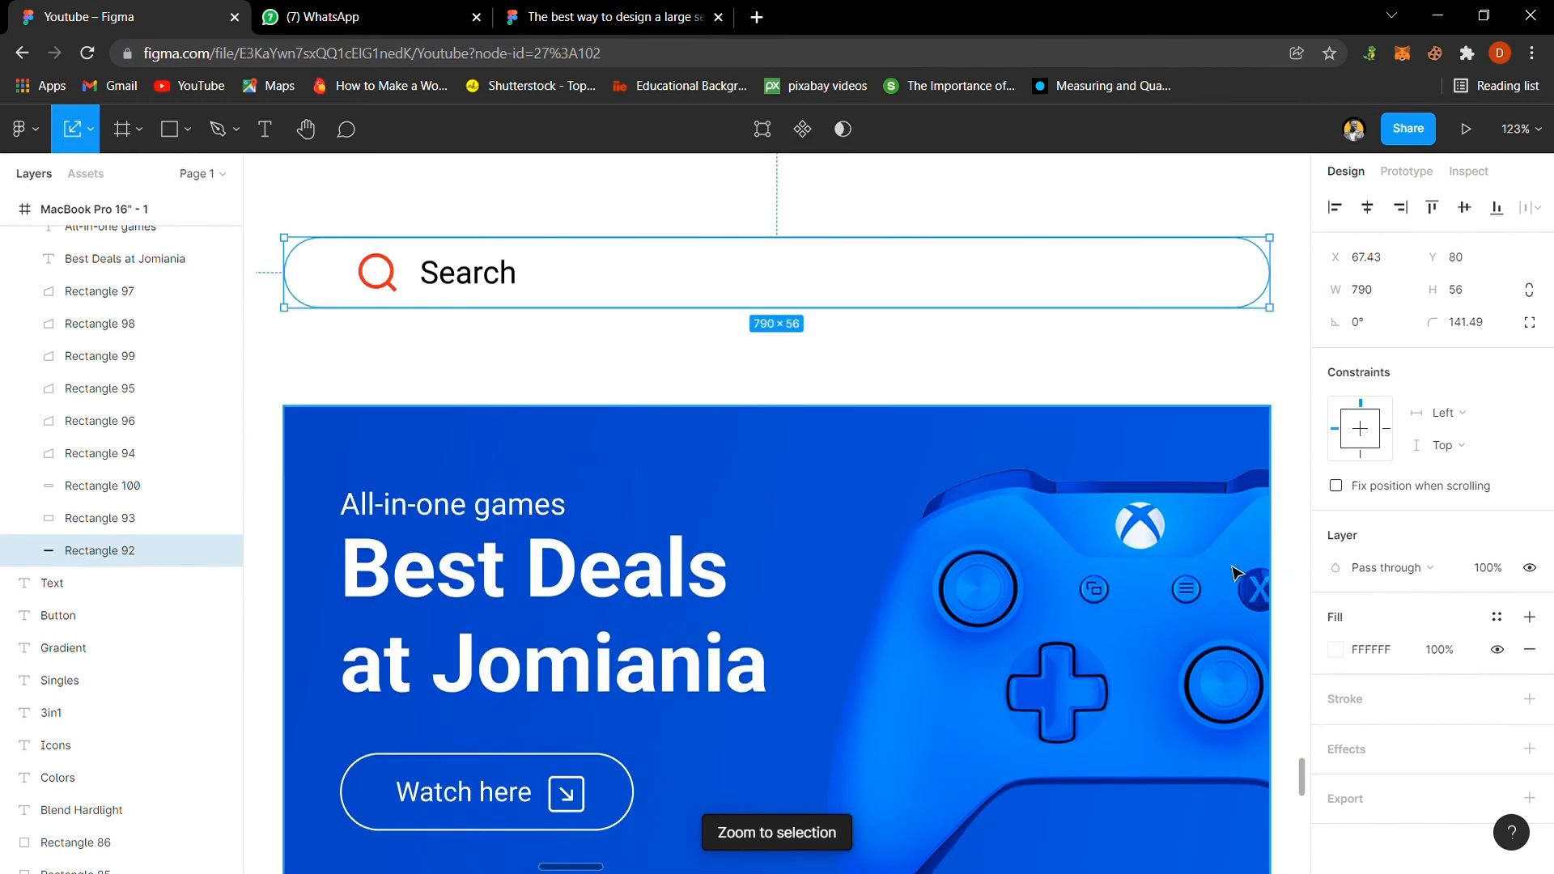
{"action": "left_click", "coordinate": [1529, 749]}
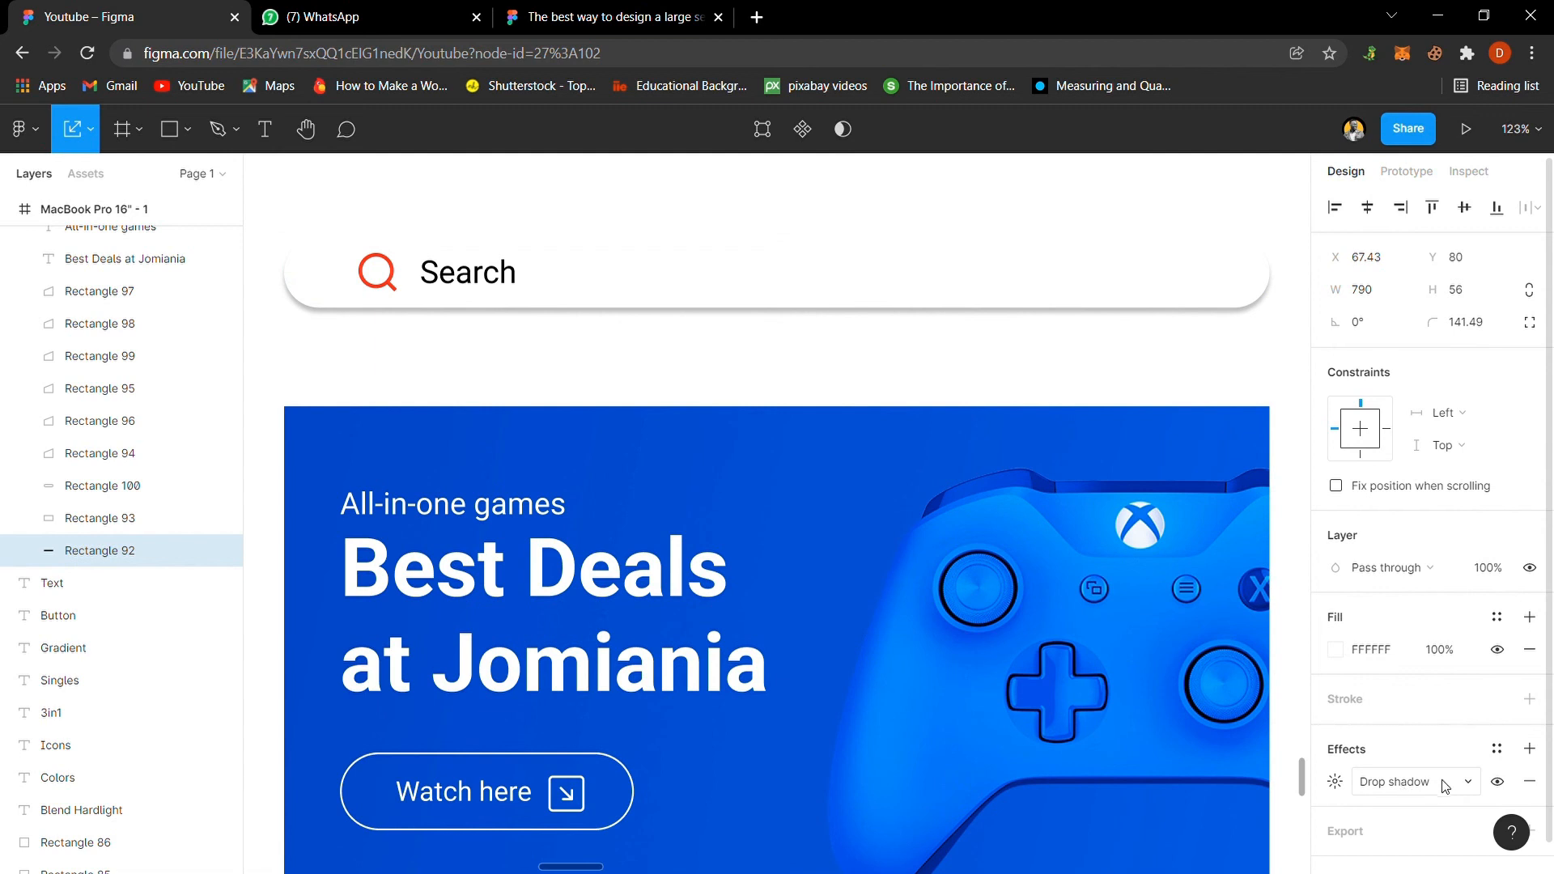
{"action": "left_click", "coordinate": [1336, 781]}
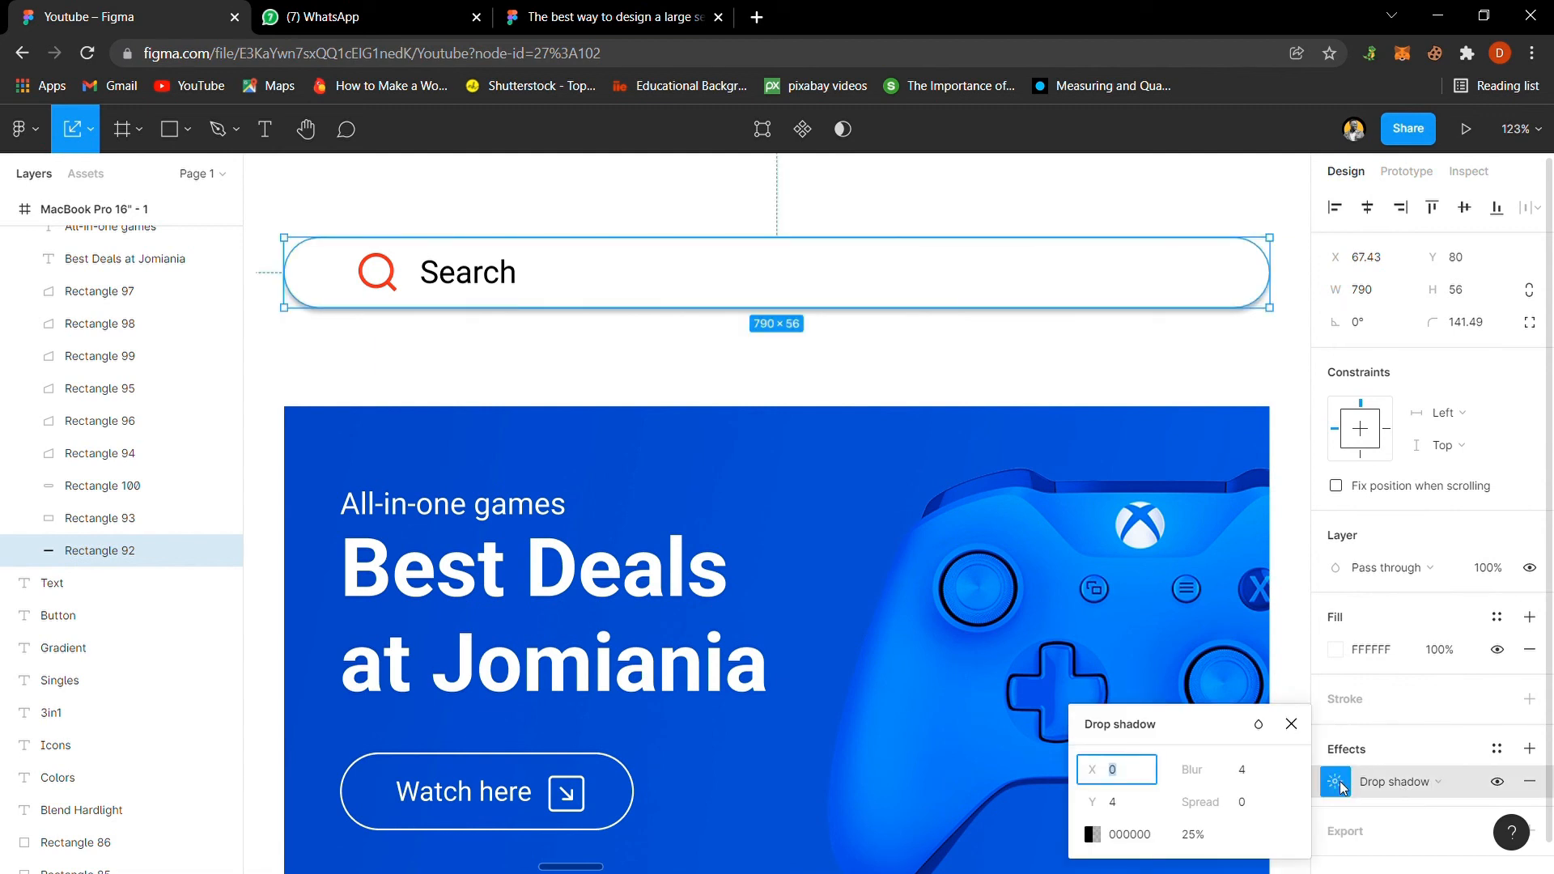
{"action": "left_click", "coordinate": [858, 363]}
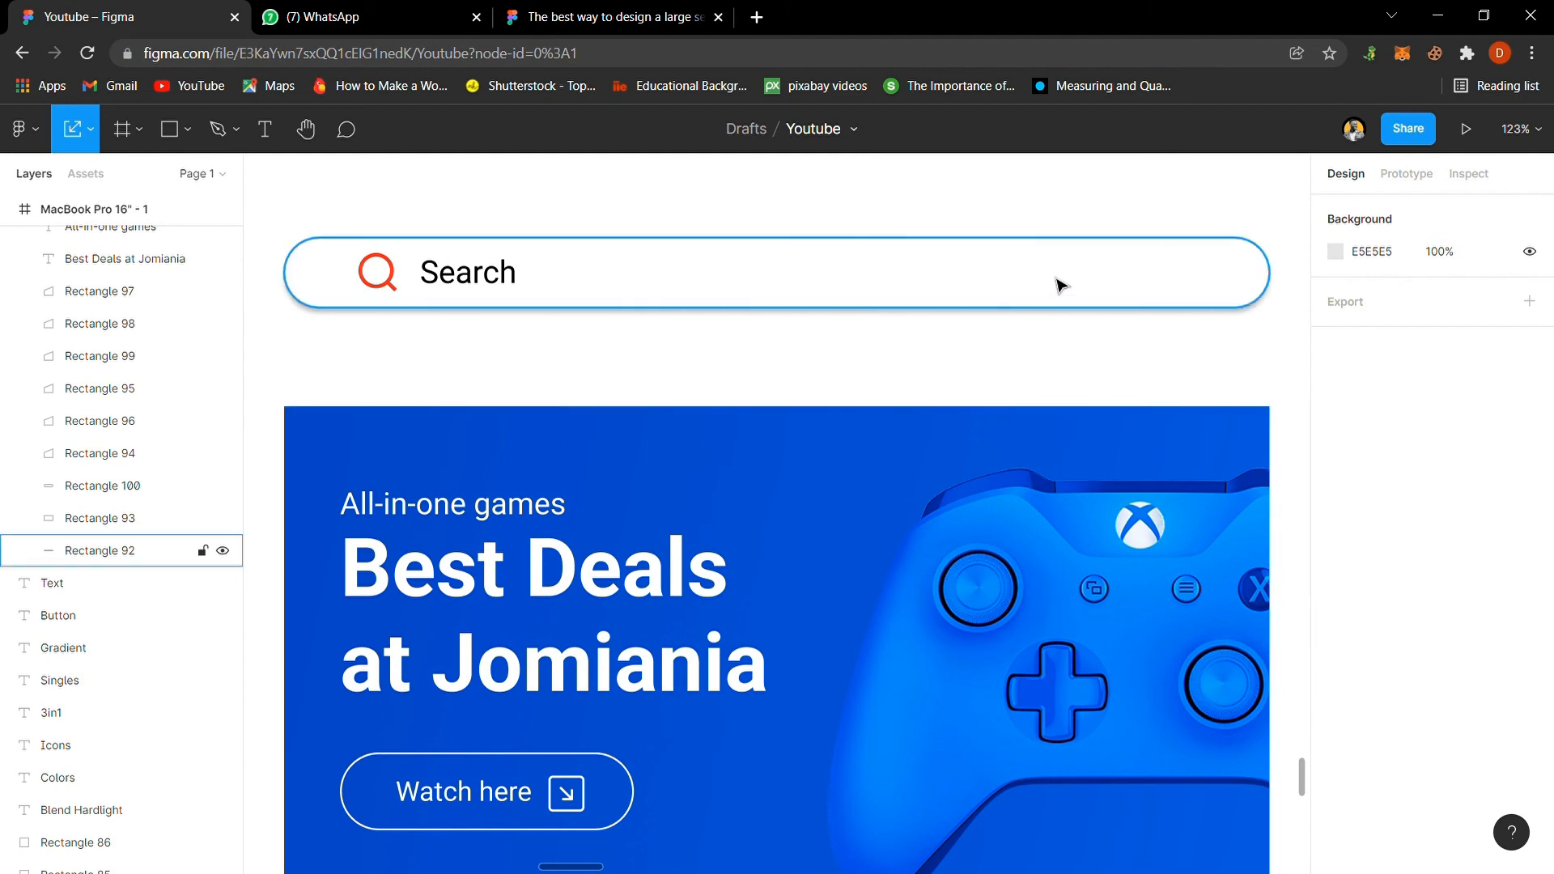
Step: Set the Y offset of the search bar's drop shadow to 40, trying 50 first
{"action": "left_click", "coordinate": [1086, 299]}
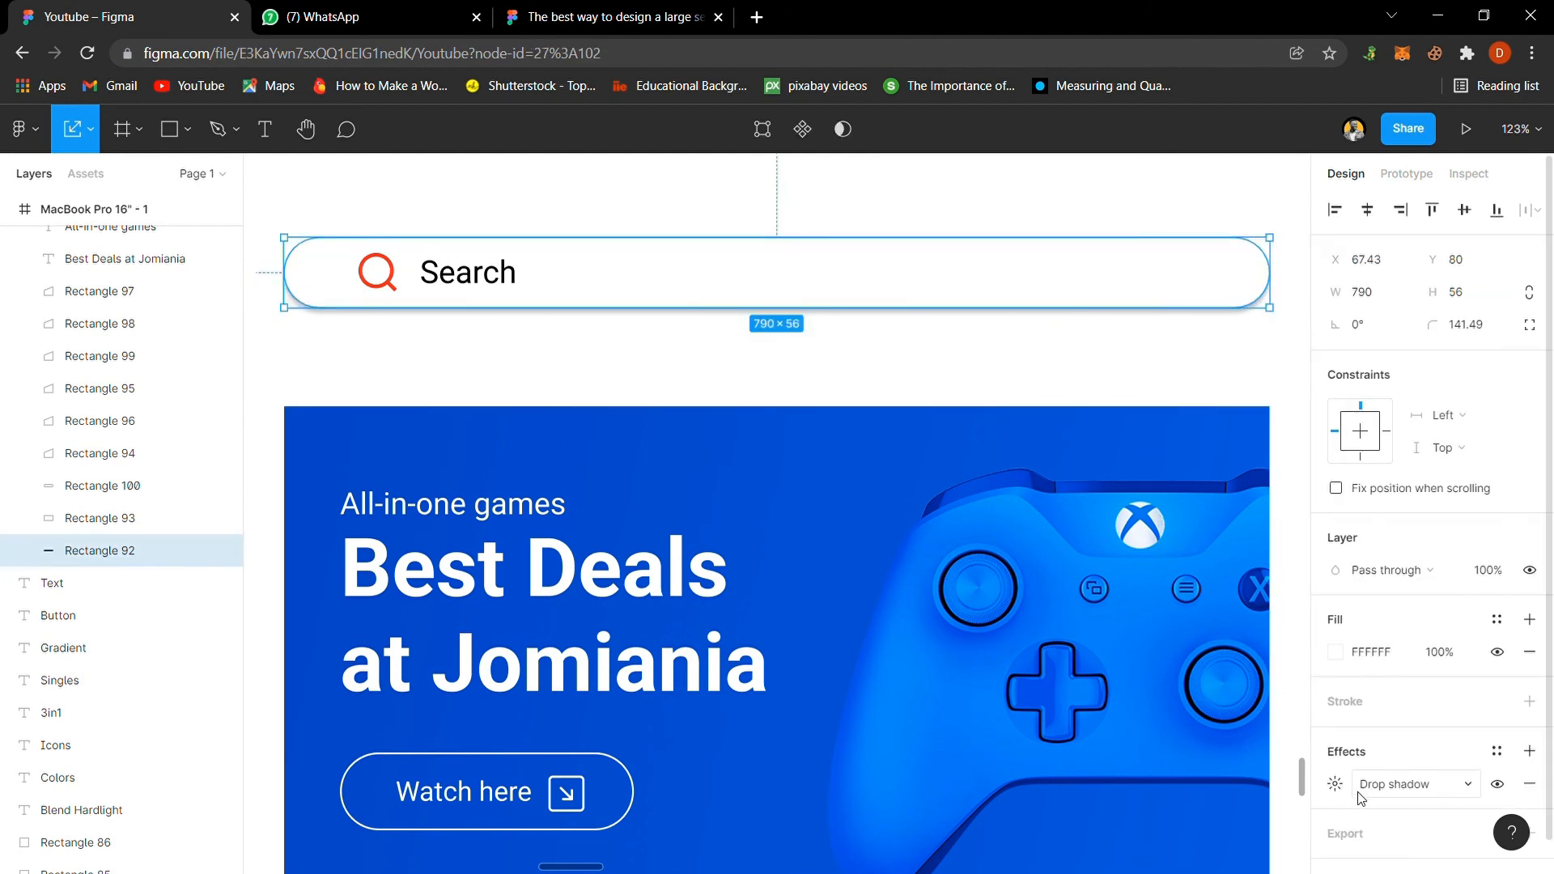
{"action": "left_click", "coordinate": [1336, 783]}
{"action": "left_click", "coordinate": [1137, 809]}
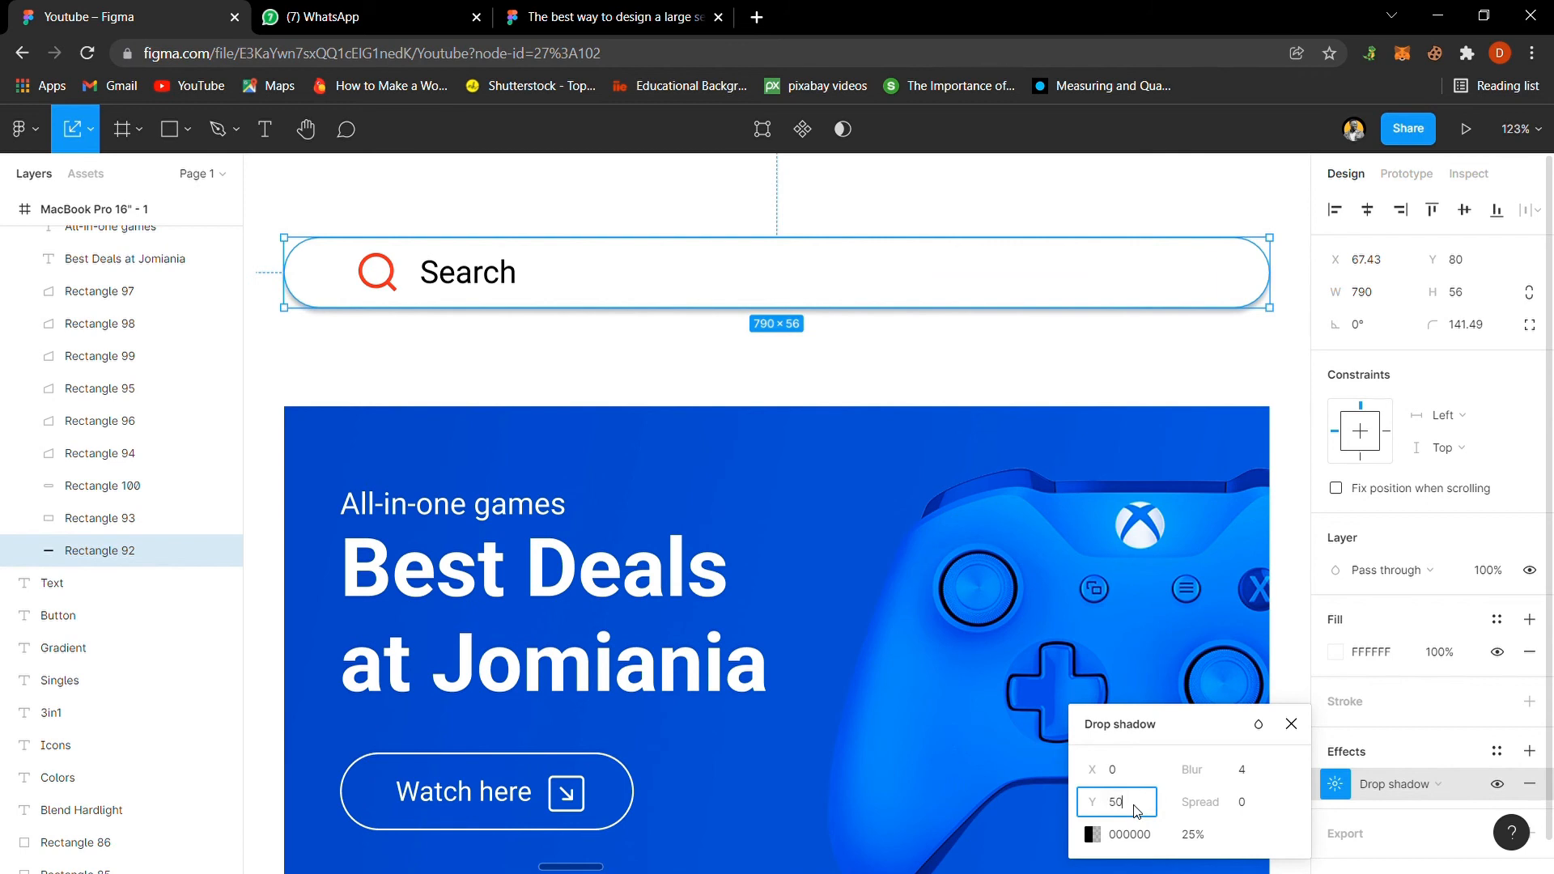
{"action": "key", "text": "Return"}
{"action": "left_click", "coordinate": [1111, 815]}
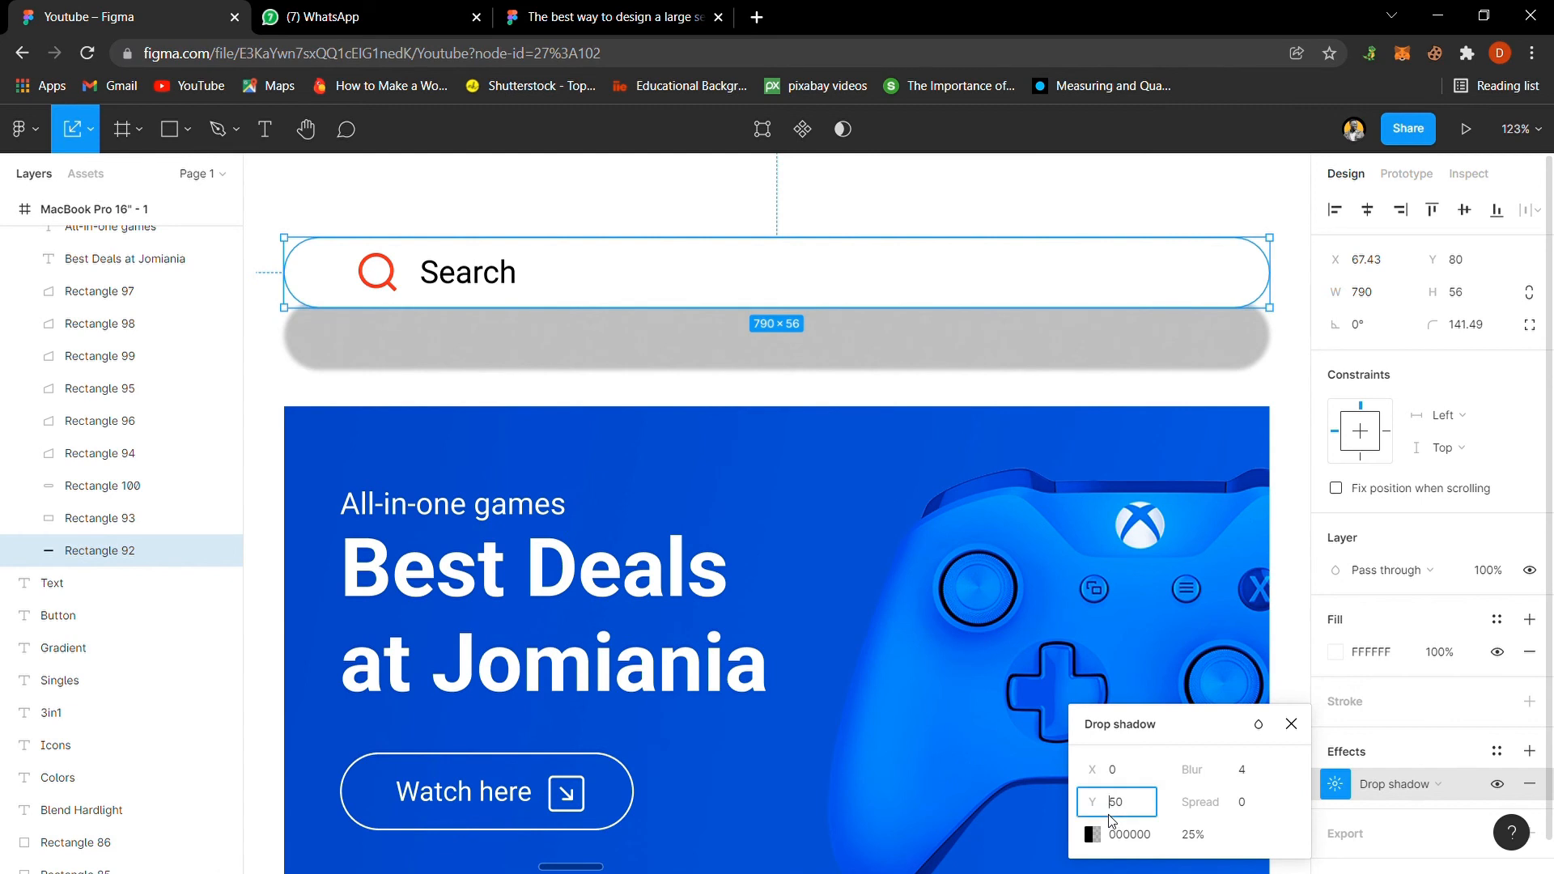
{"action": "type", "text": "40"}
{"action": "key", "text": "Return"}
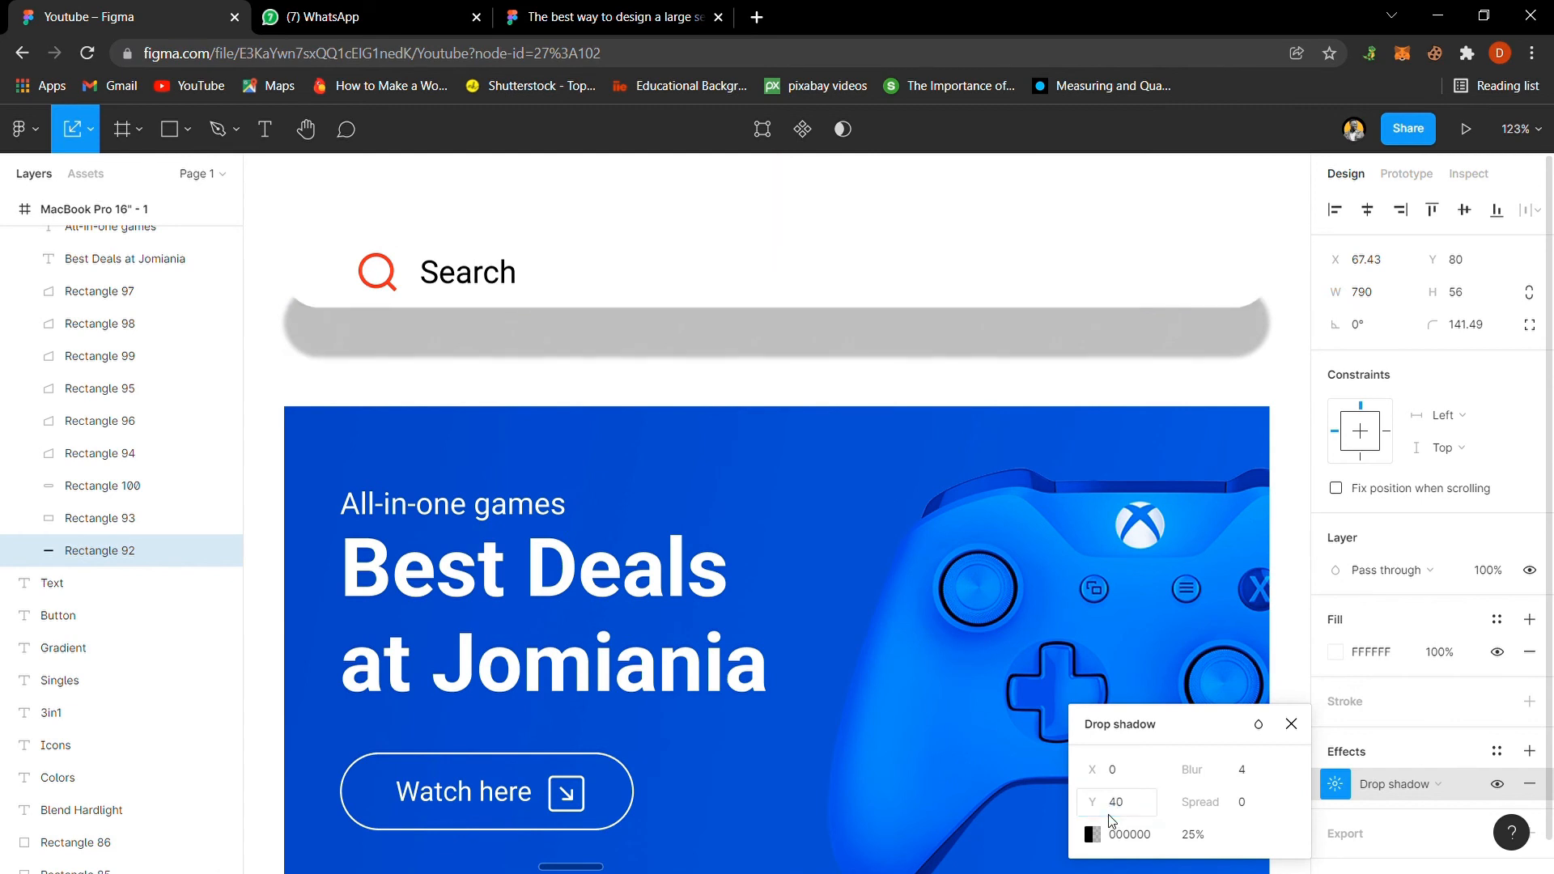
Step: Set the search bar shadow's blur to 50 and its opacity to 30%
{"action": "left_click", "coordinate": [1256, 779]}
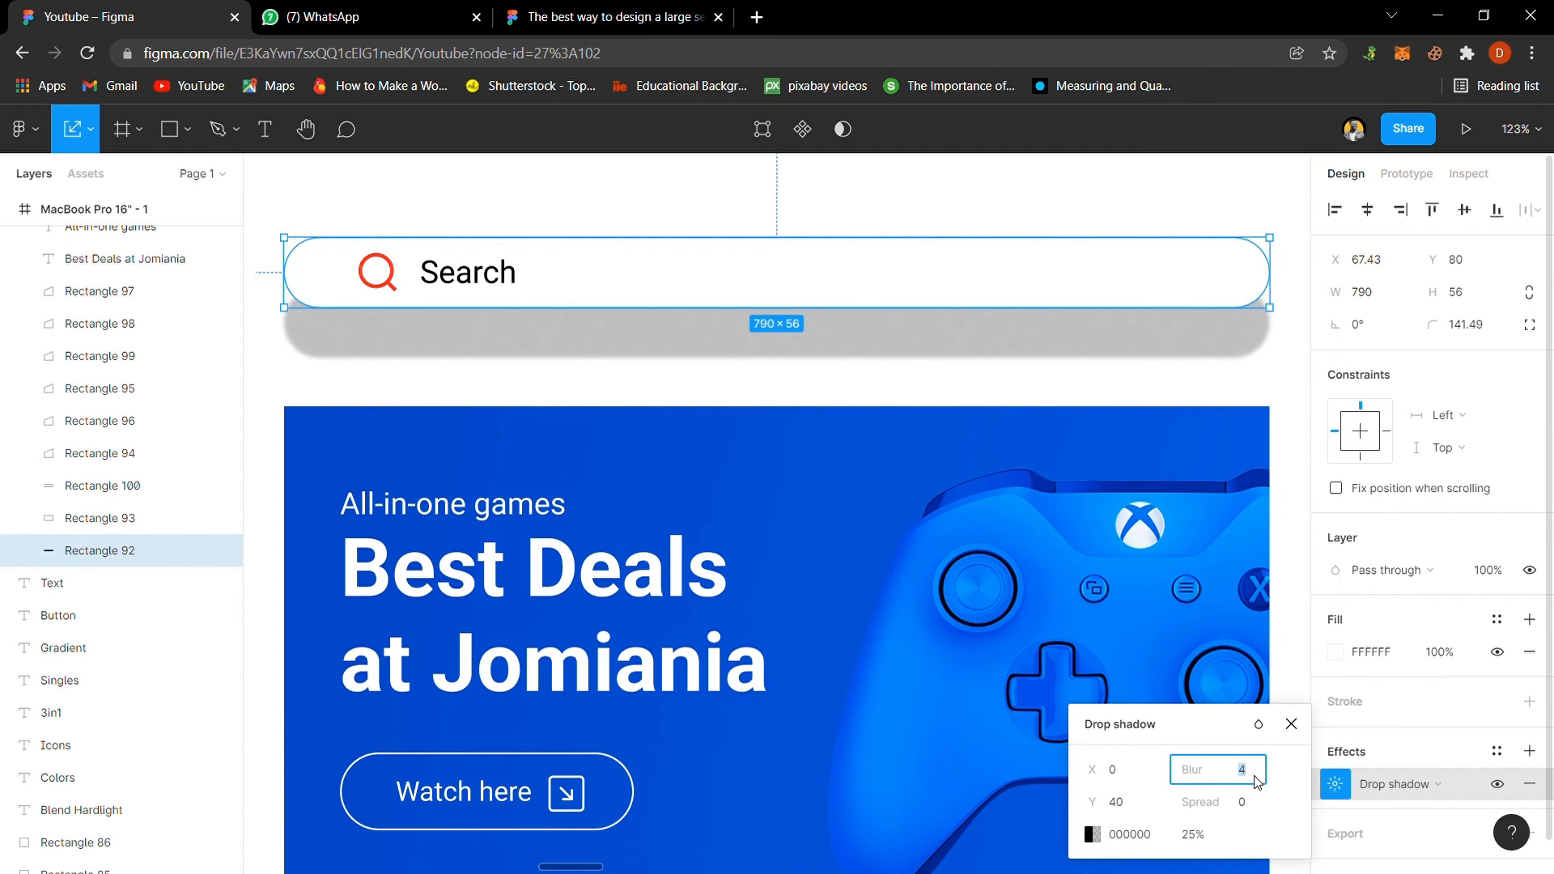
{"action": "type", "text": "50"}
{"action": "key", "text": "Return"}
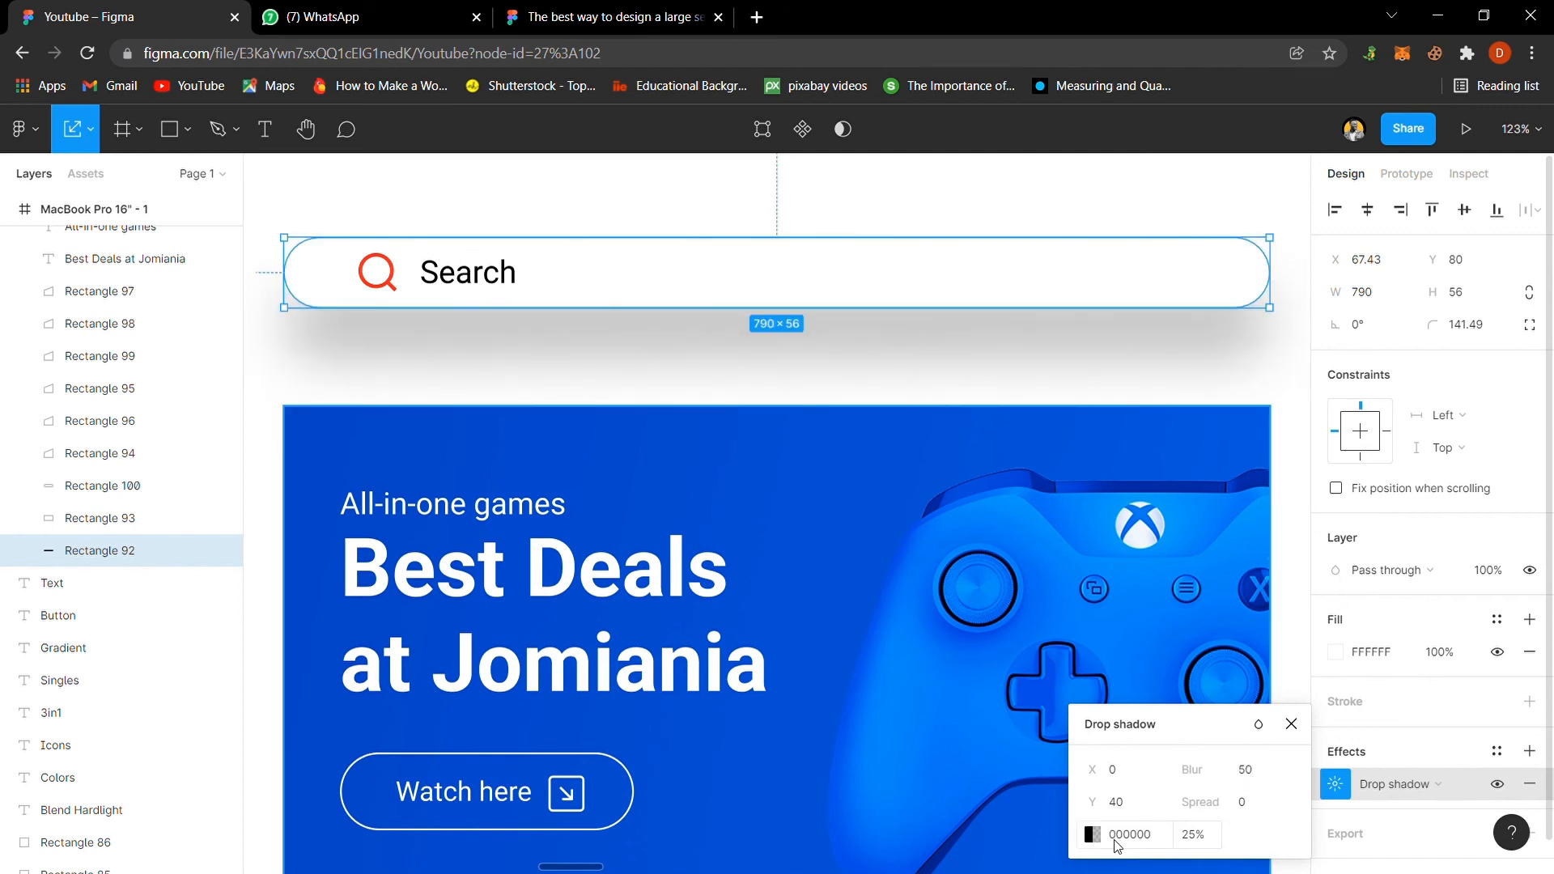
{"action": "left_click", "coordinate": [1199, 841]}
{"action": "key", "text": "Return"}
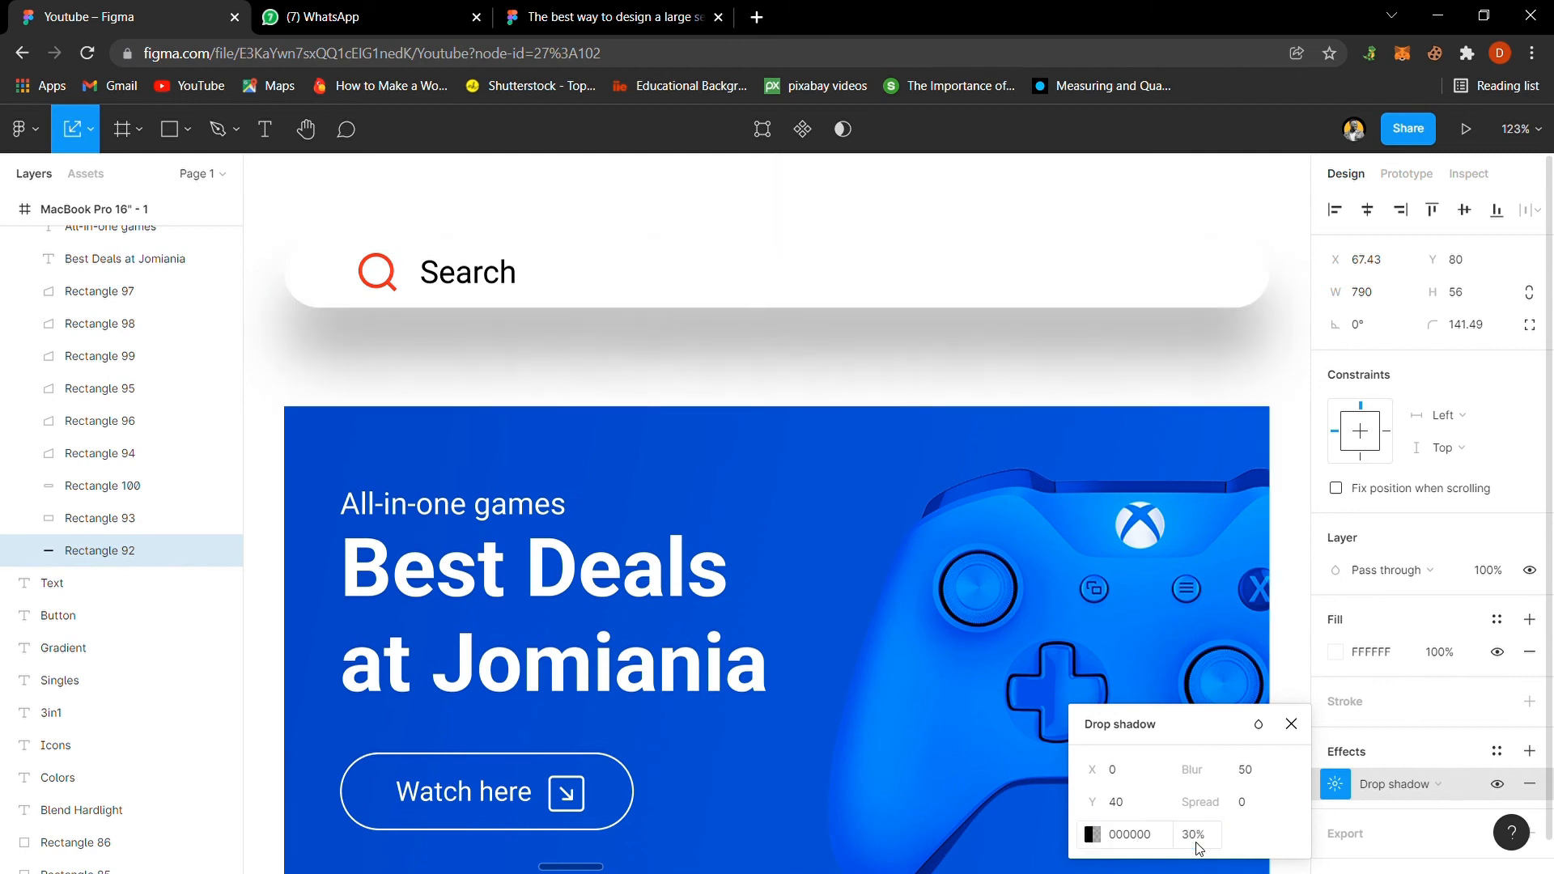
Step: Lighten the search bar's shadow color to the light grey CACACA and close the effect settings
{"action": "left_click", "coordinate": [1092, 834]}
{"action": "left_click_drag", "start_coordinate": [915, 351], "coordinate": [879, 483]}
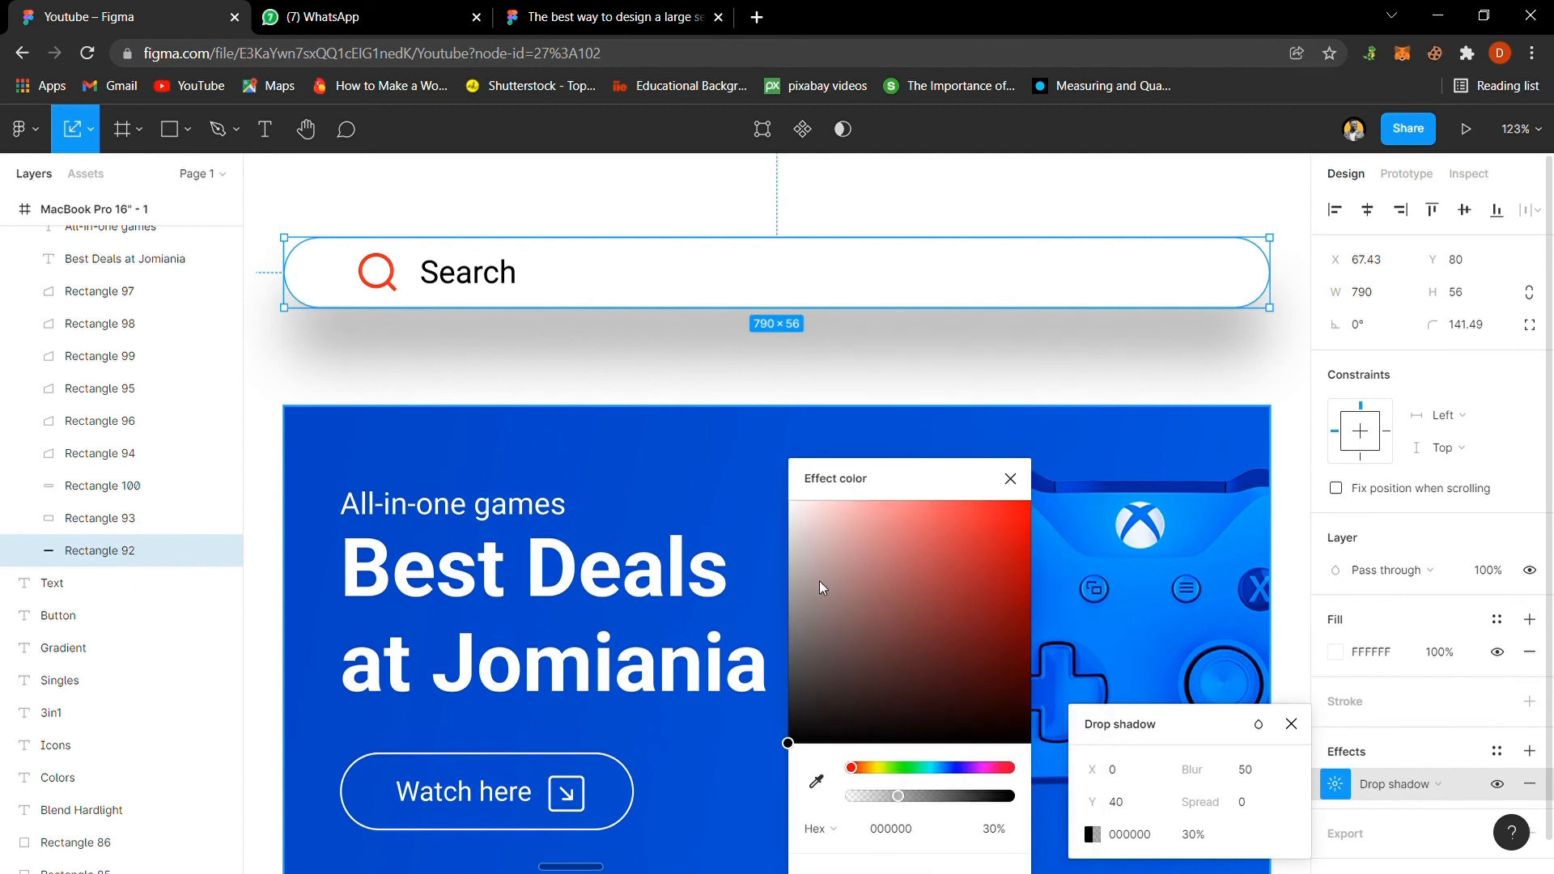
{"action": "left_click_drag", "start_coordinate": [819, 580], "coordinate": [765, 586]}
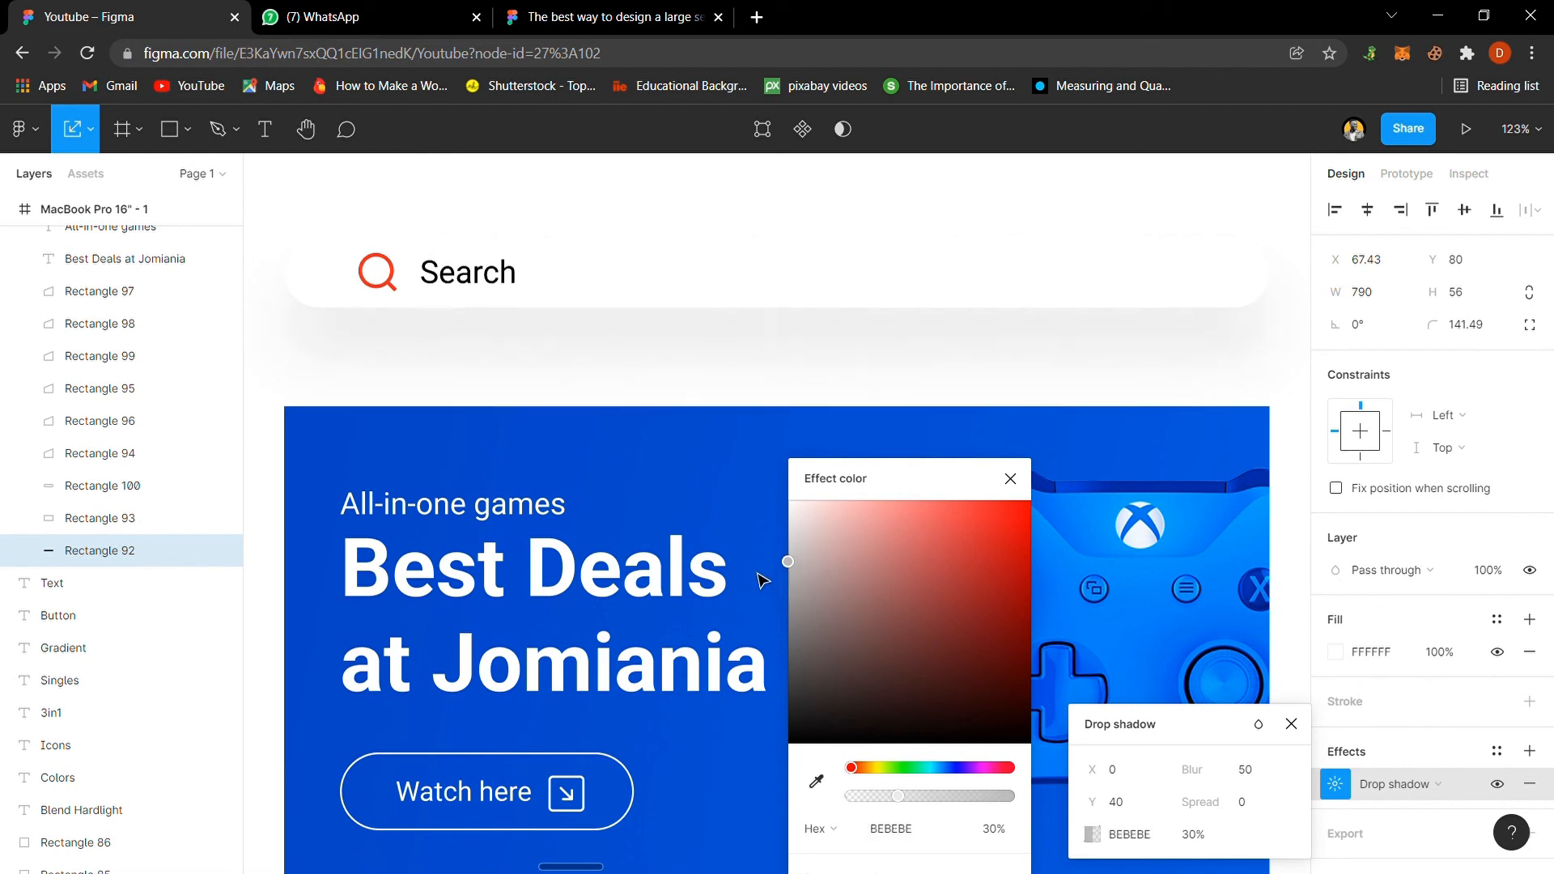
{"action": "left_click_drag", "start_coordinate": [761, 579], "coordinate": [756, 565]}
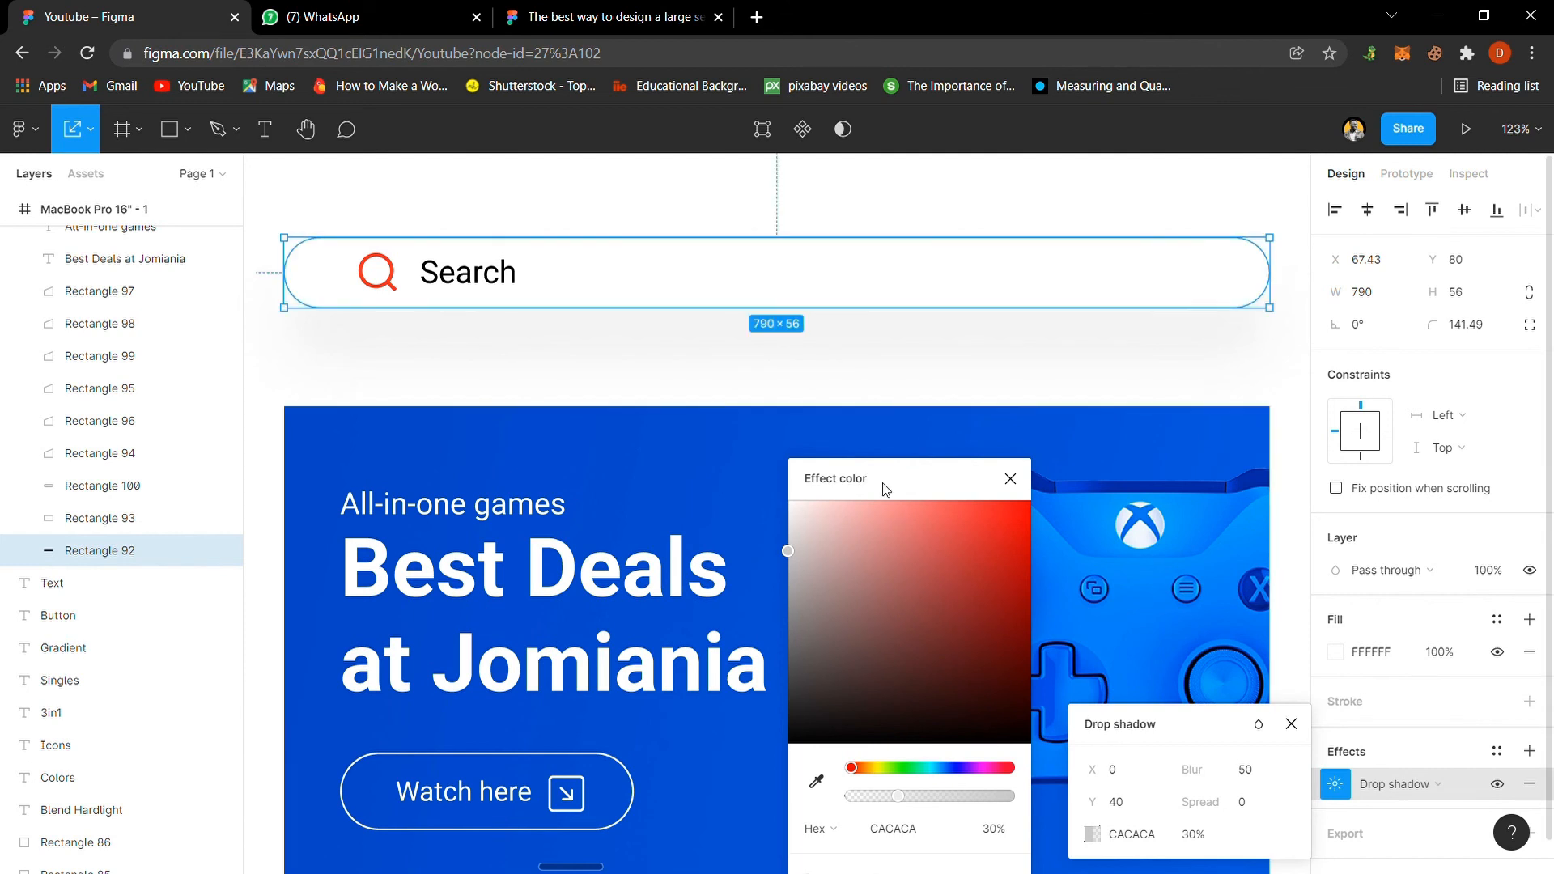
{"action": "left_click", "coordinate": [1010, 479]}
{"action": "left_click", "coordinate": [1121, 368]}
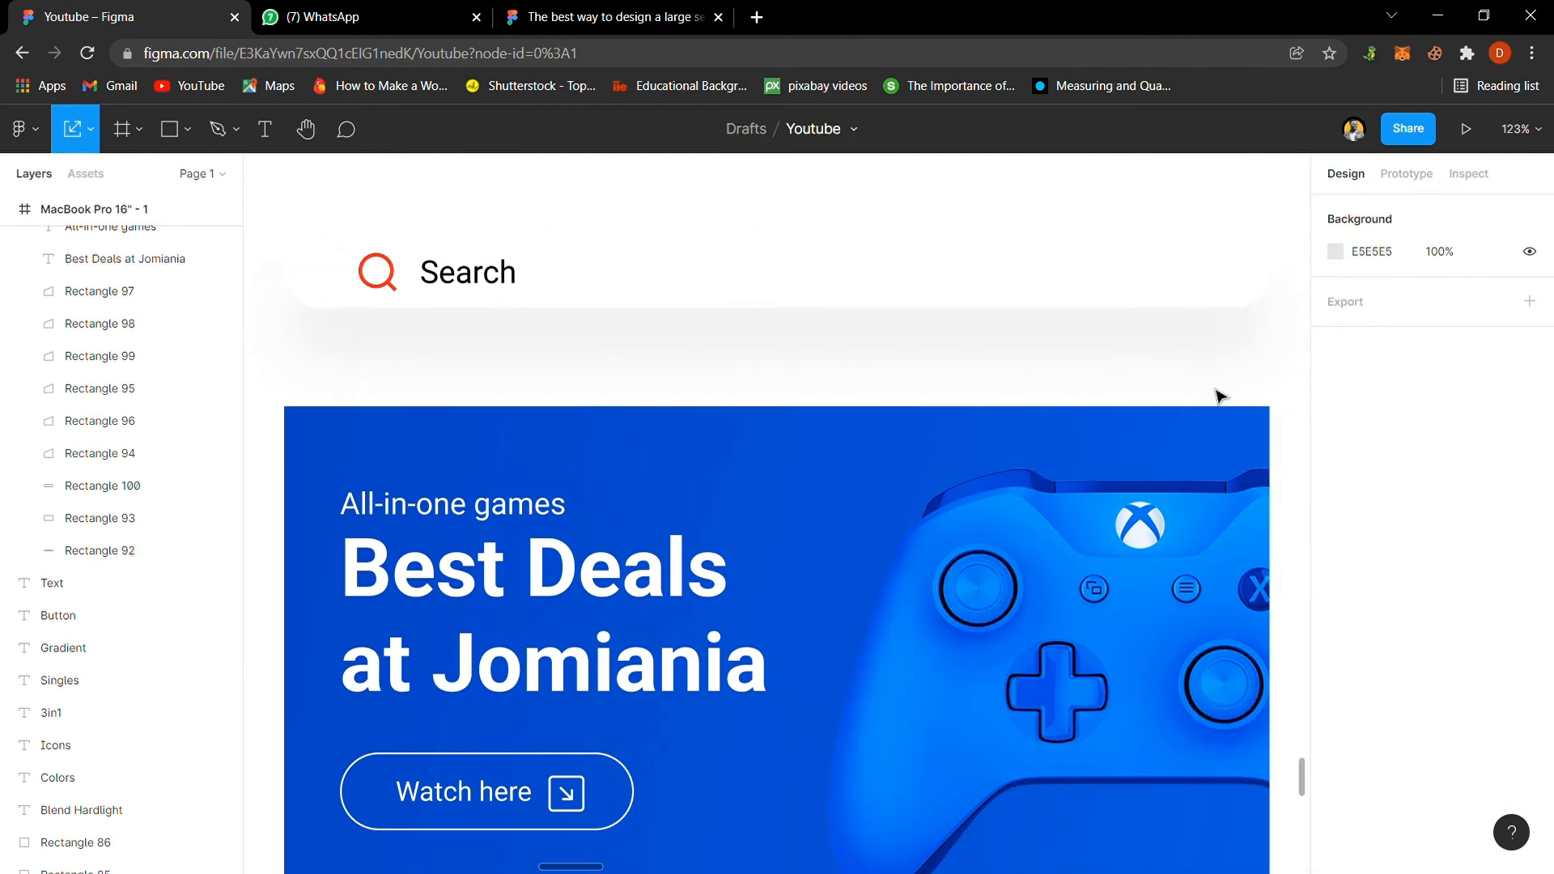
Step: Change the search bar's fill to the very pale pink FFFAFA and close the fill settings
{"action": "left_click", "coordinate": [937, 282]}
{"action": "left_click", "coordinate": [1335, 652]}
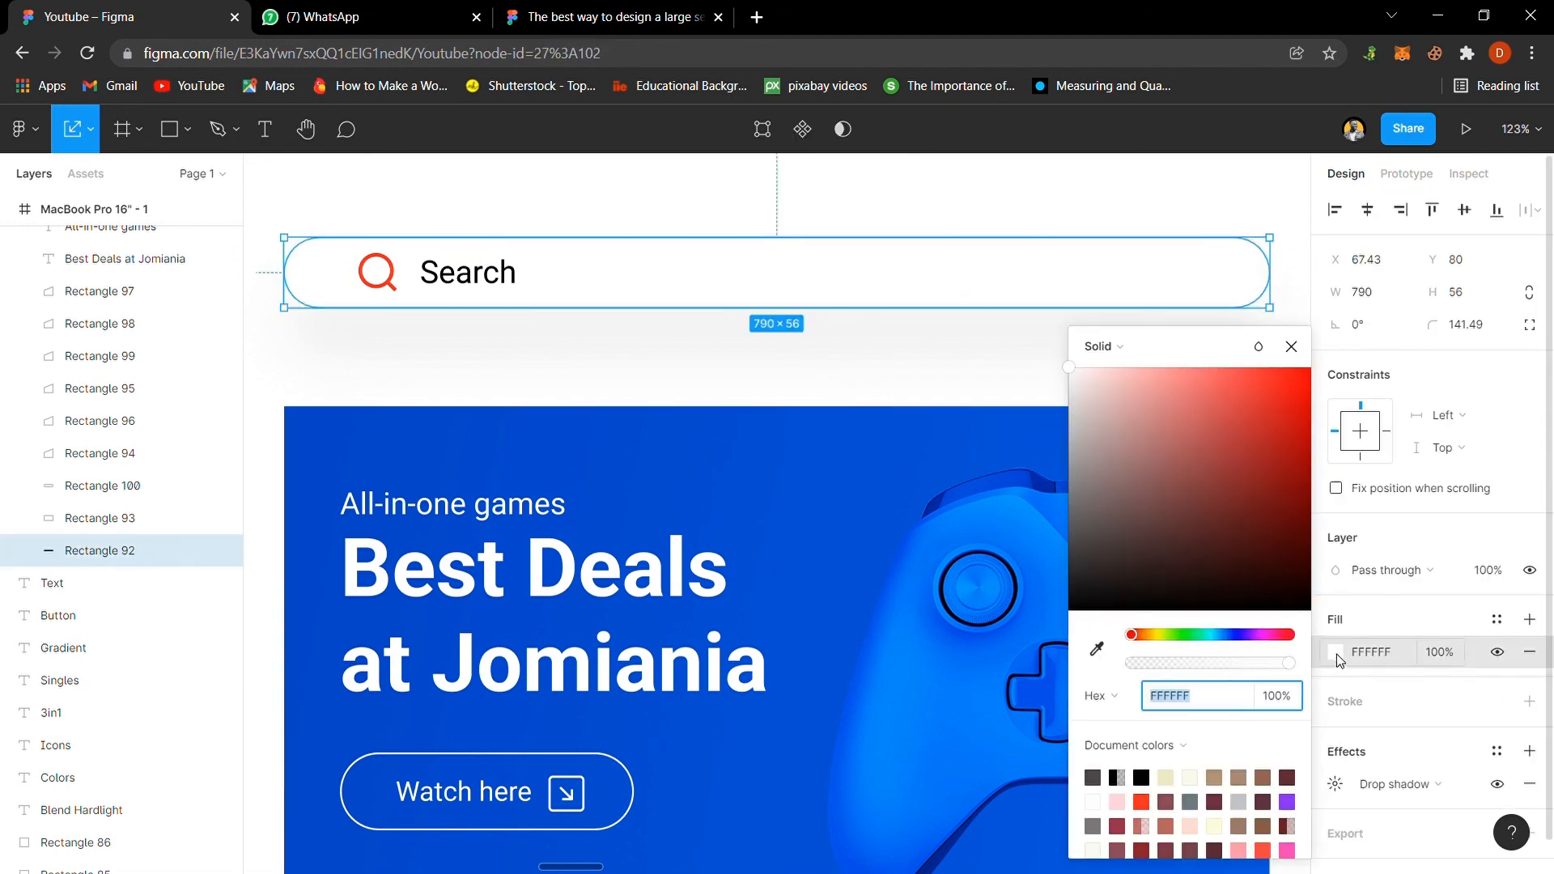
{"action": "left_click", "coordinate": [1076, 377]}
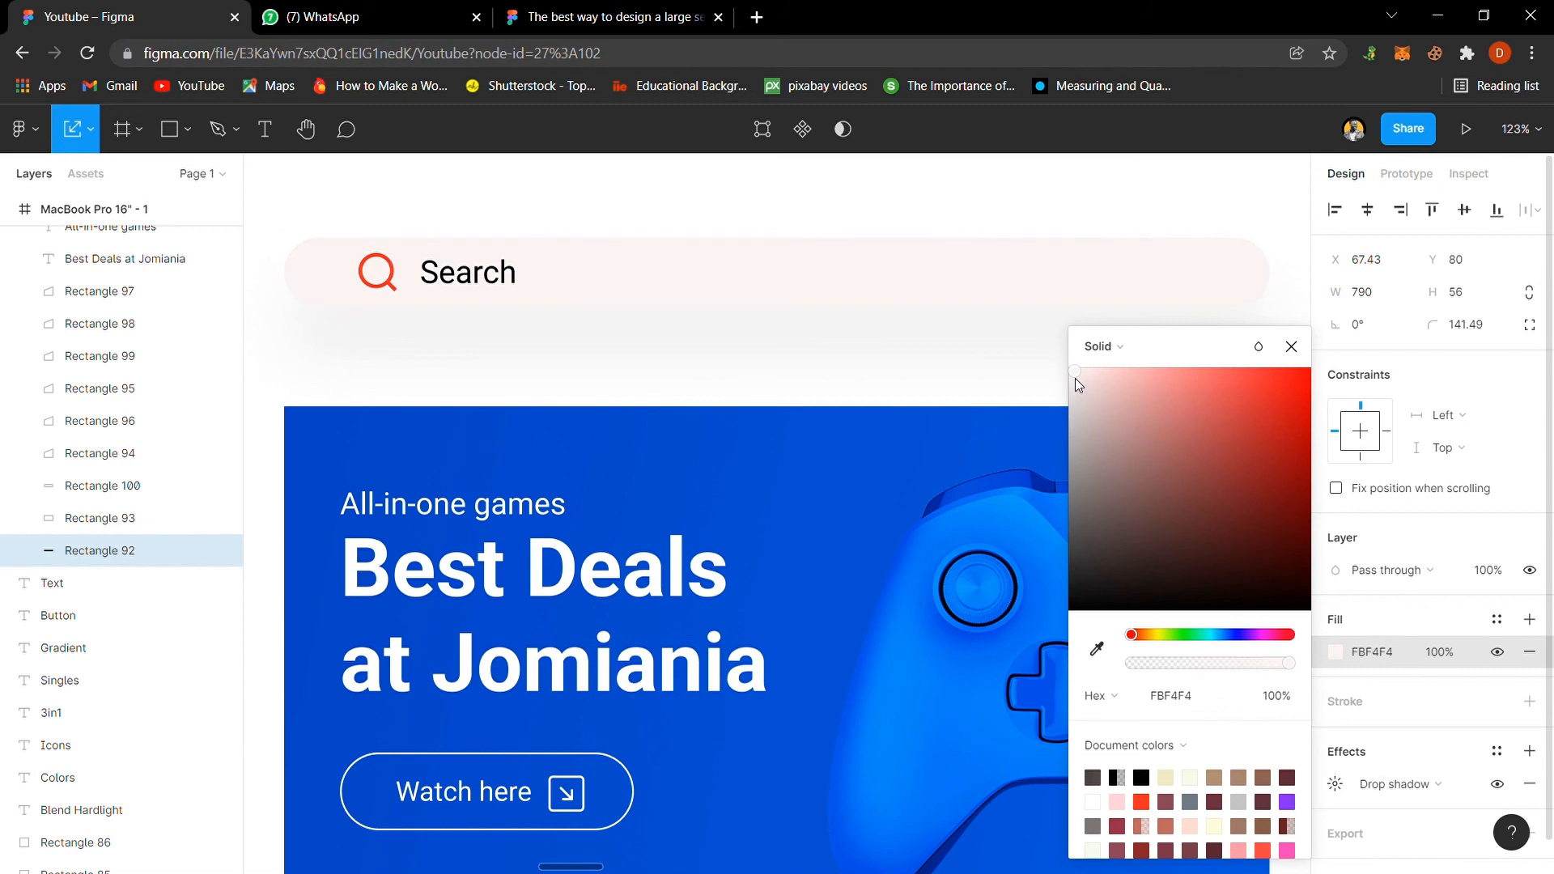
{"action": "left_click", "coordinate": [1075, 376]}
{"action": "left_click", "coordinate": [1073, 372]}
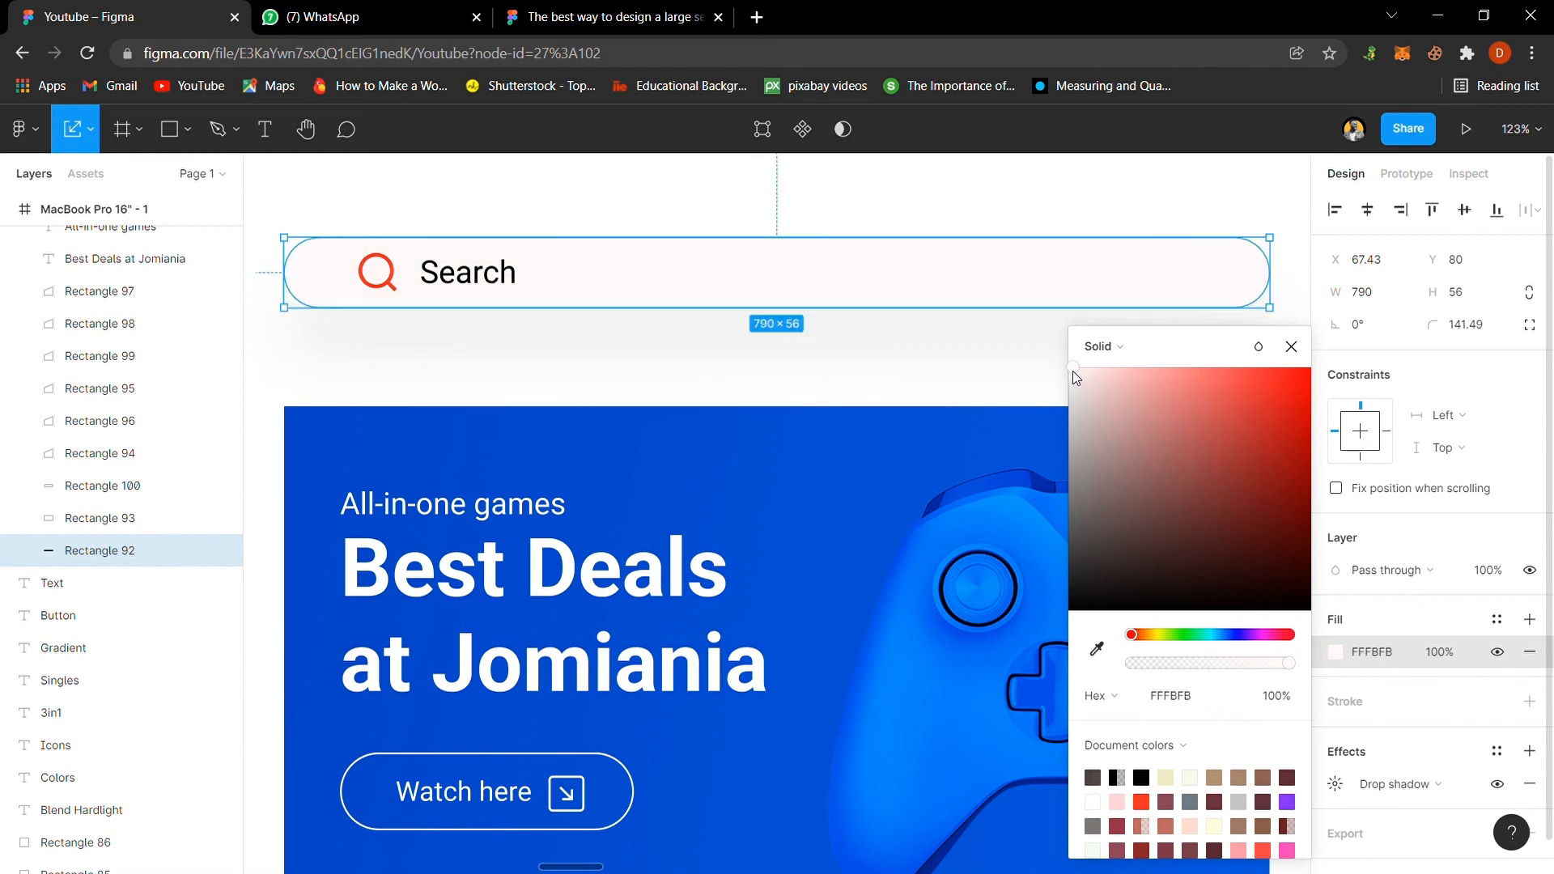
{"action": "left_click", "coordinate": [1075, 370]}
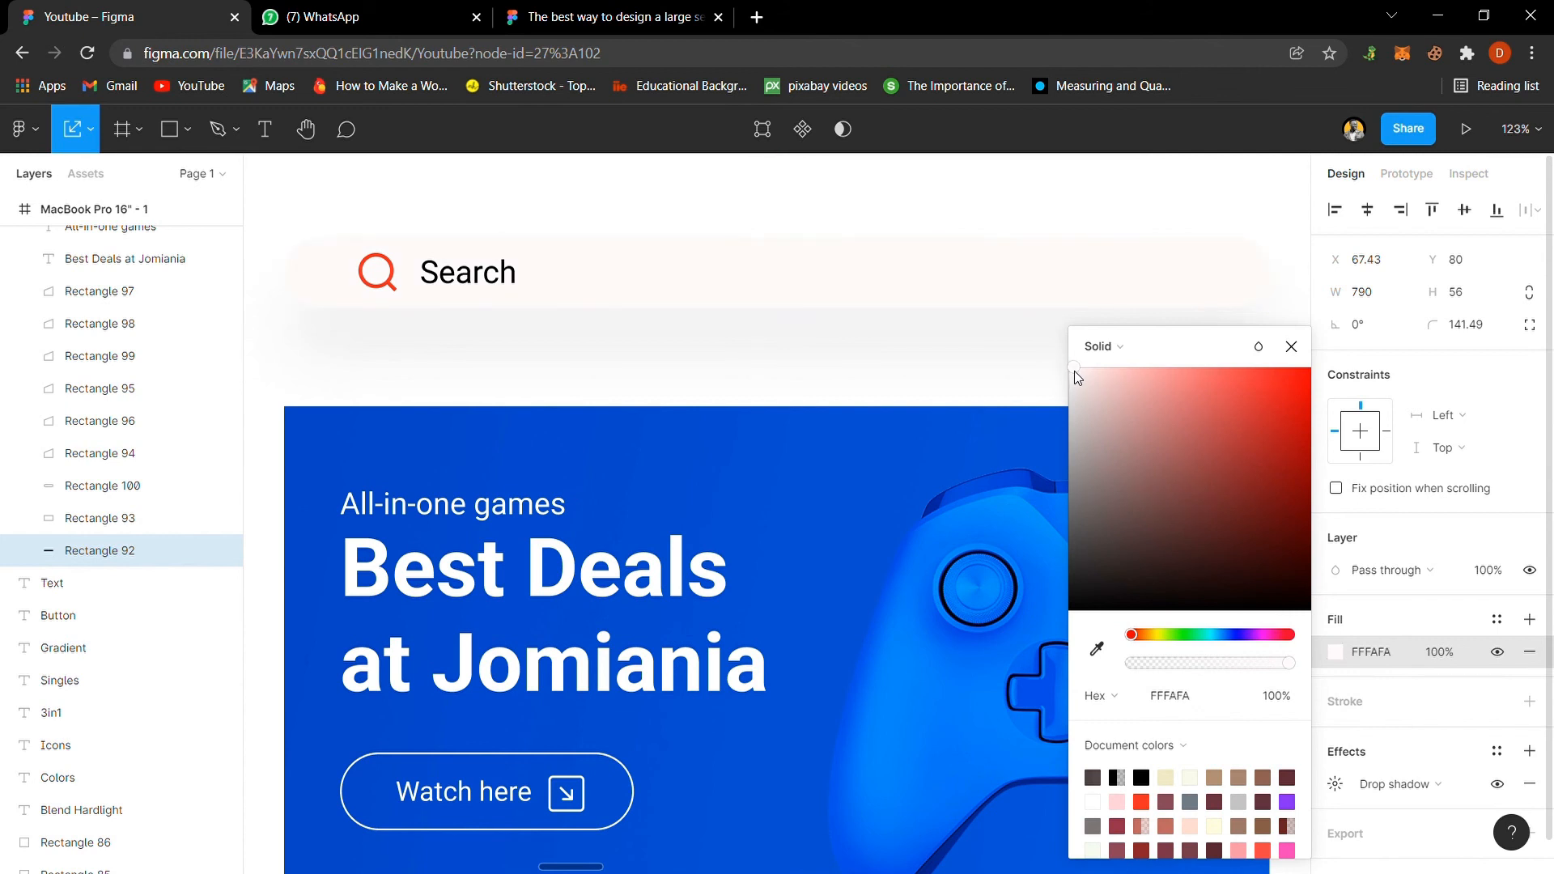
{"action": "left_click", "coordinate": [1290, 347]}
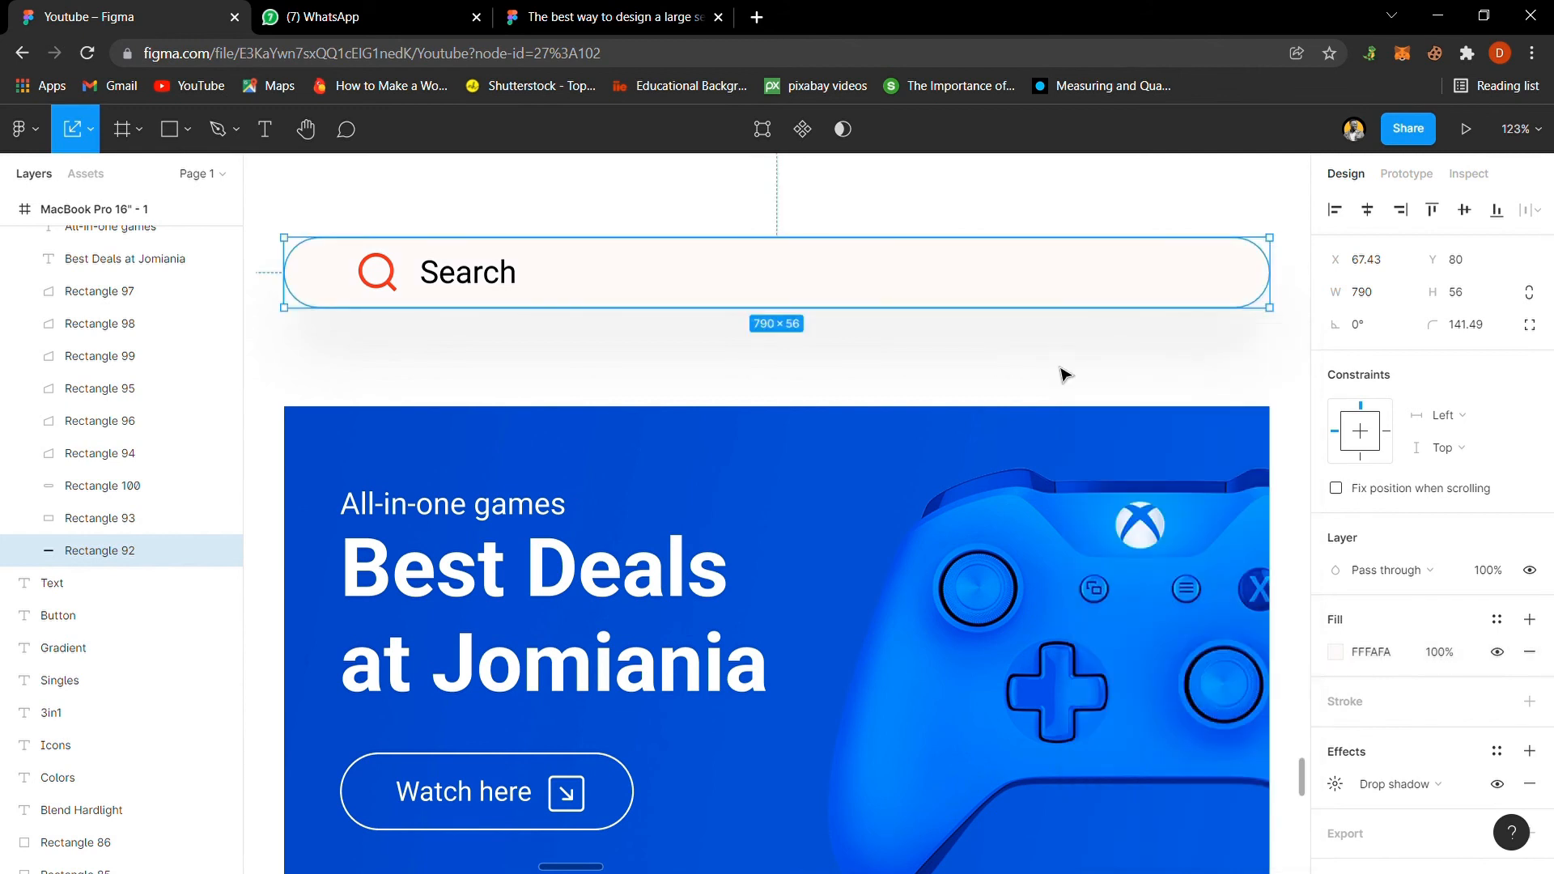
Step: Review the landing page as a whole and take a close look at the Best Sellers and Newest buttons
{"action": "left_click", "coordinate": [1043, 378]}
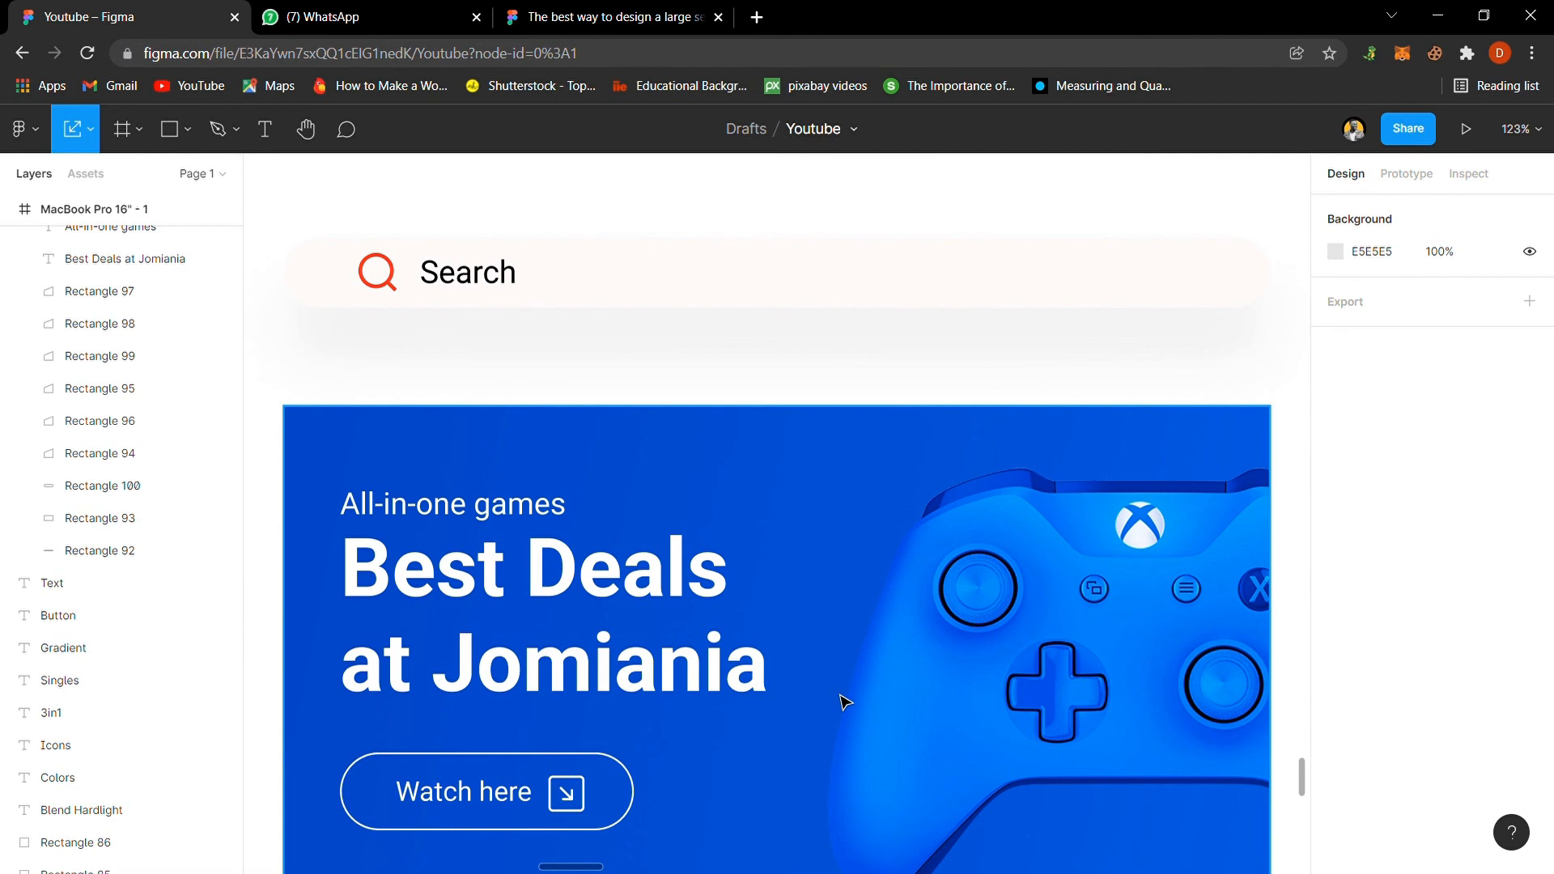
{"action": "key", "text": "minus"}
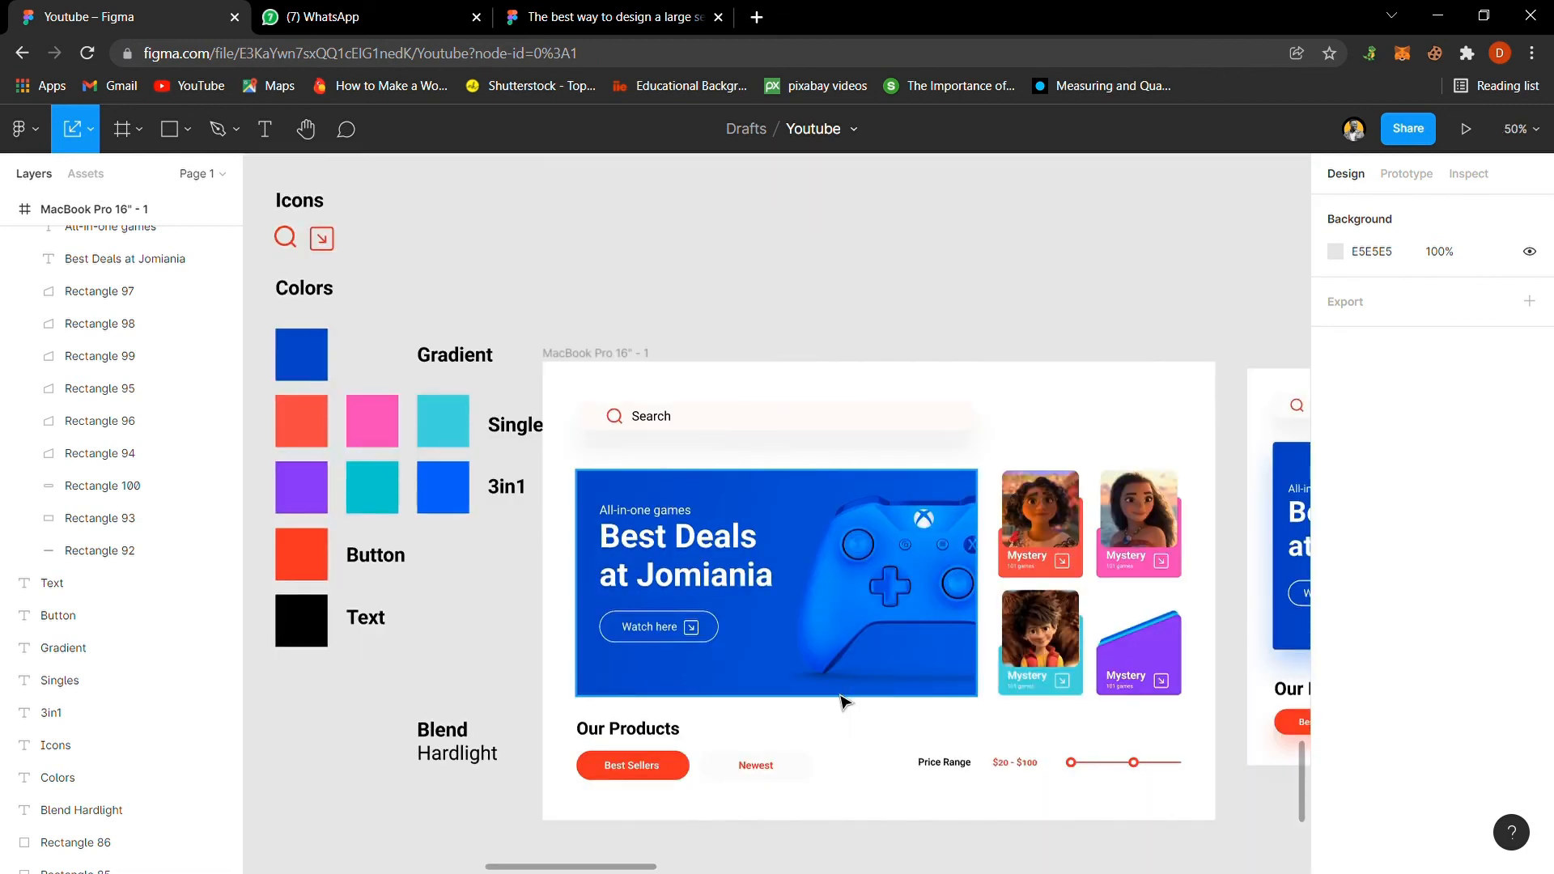
{"action": "scroll", "coordinate": [842, 700], "scroll_direction": "down", "scroll_amount": 2}
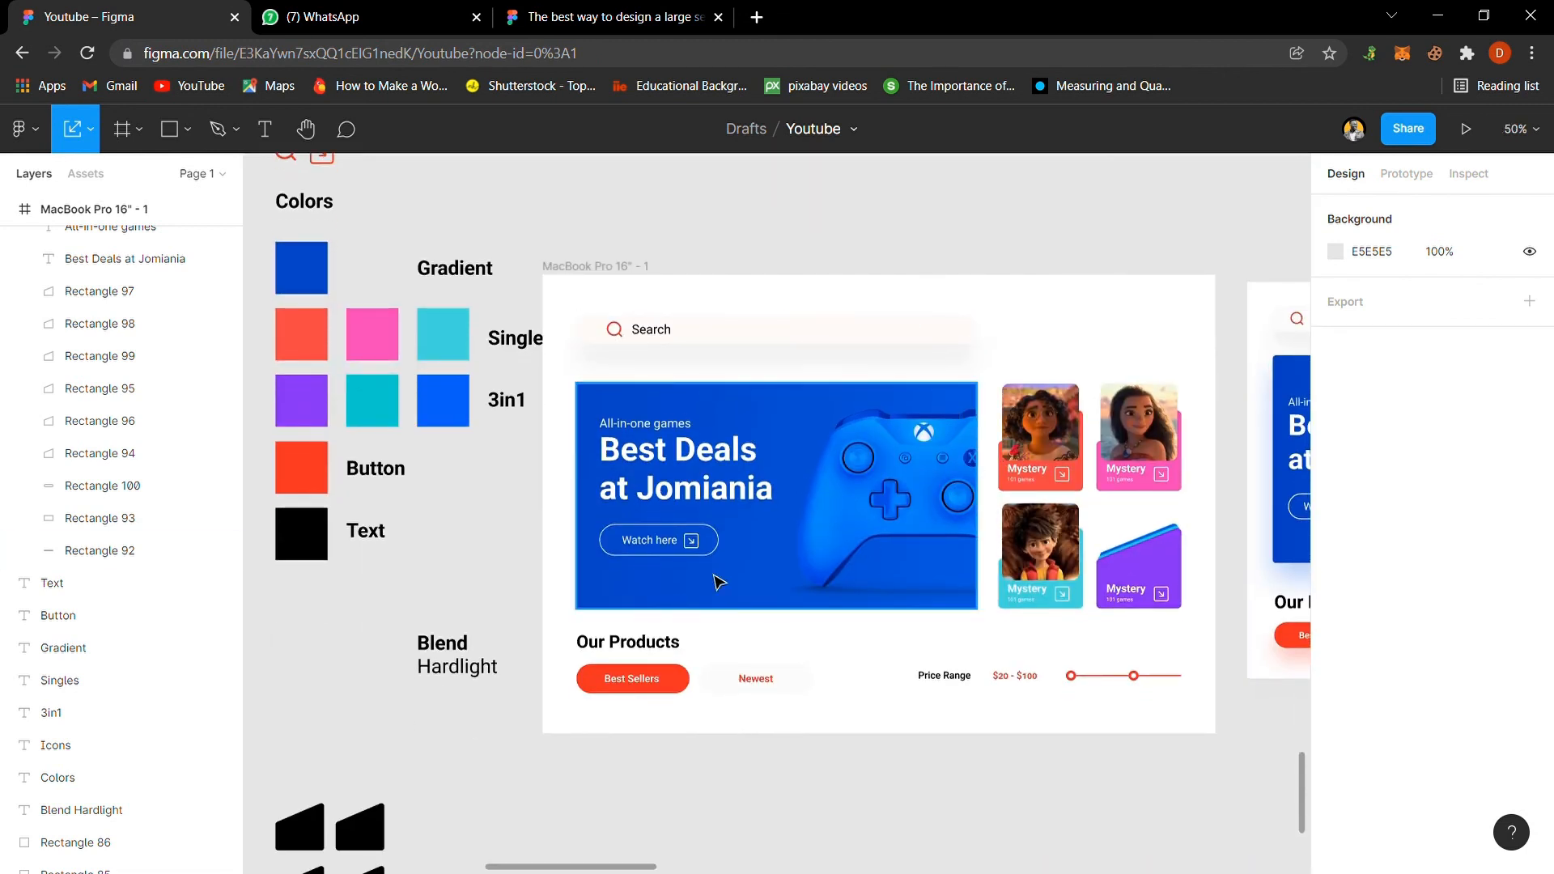
{"action": "scroll", "coordinate": [890, 637], "scroll_direction": "down", "scroll_amount": 1}
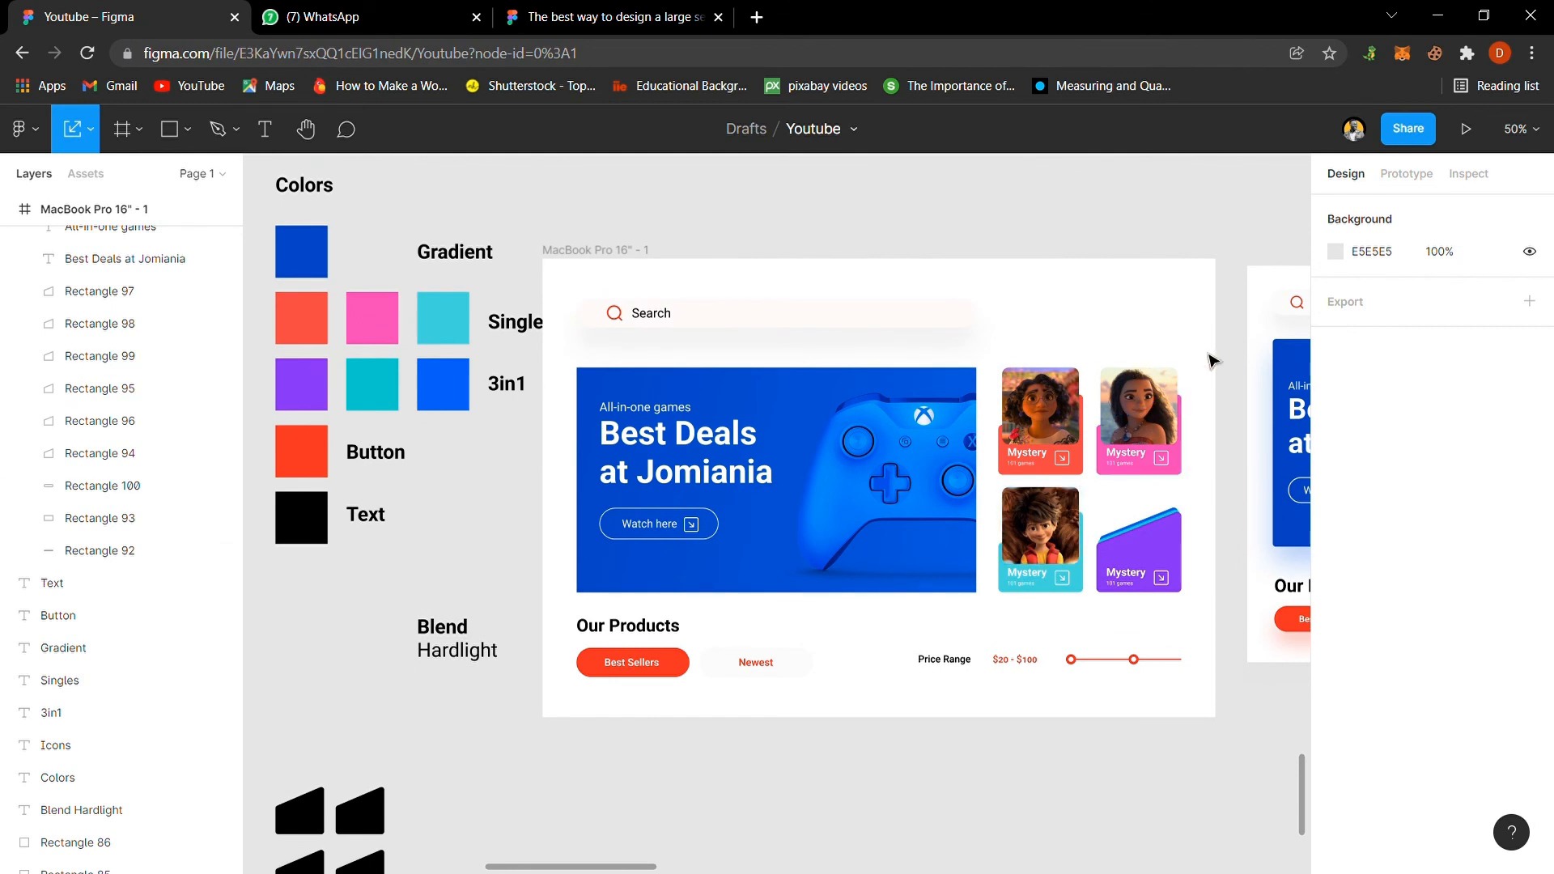
{"action": "left_click_drag", "start_coordinate": [1228, 343], "coordinate": [1024, 617]}
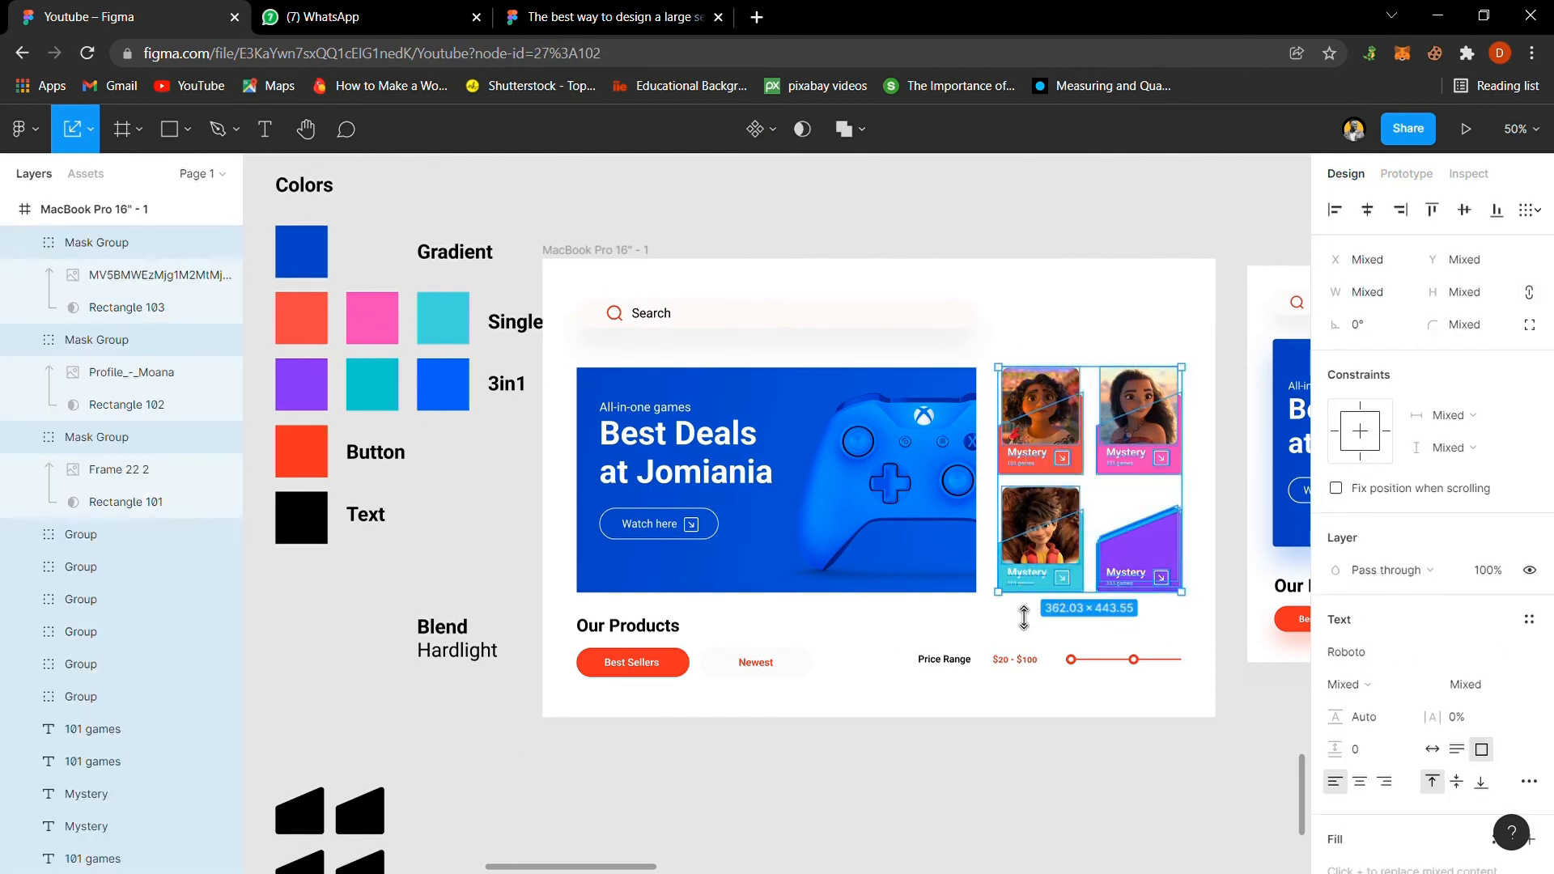
{"action": "left_click", "coordinate": [651, 667]}
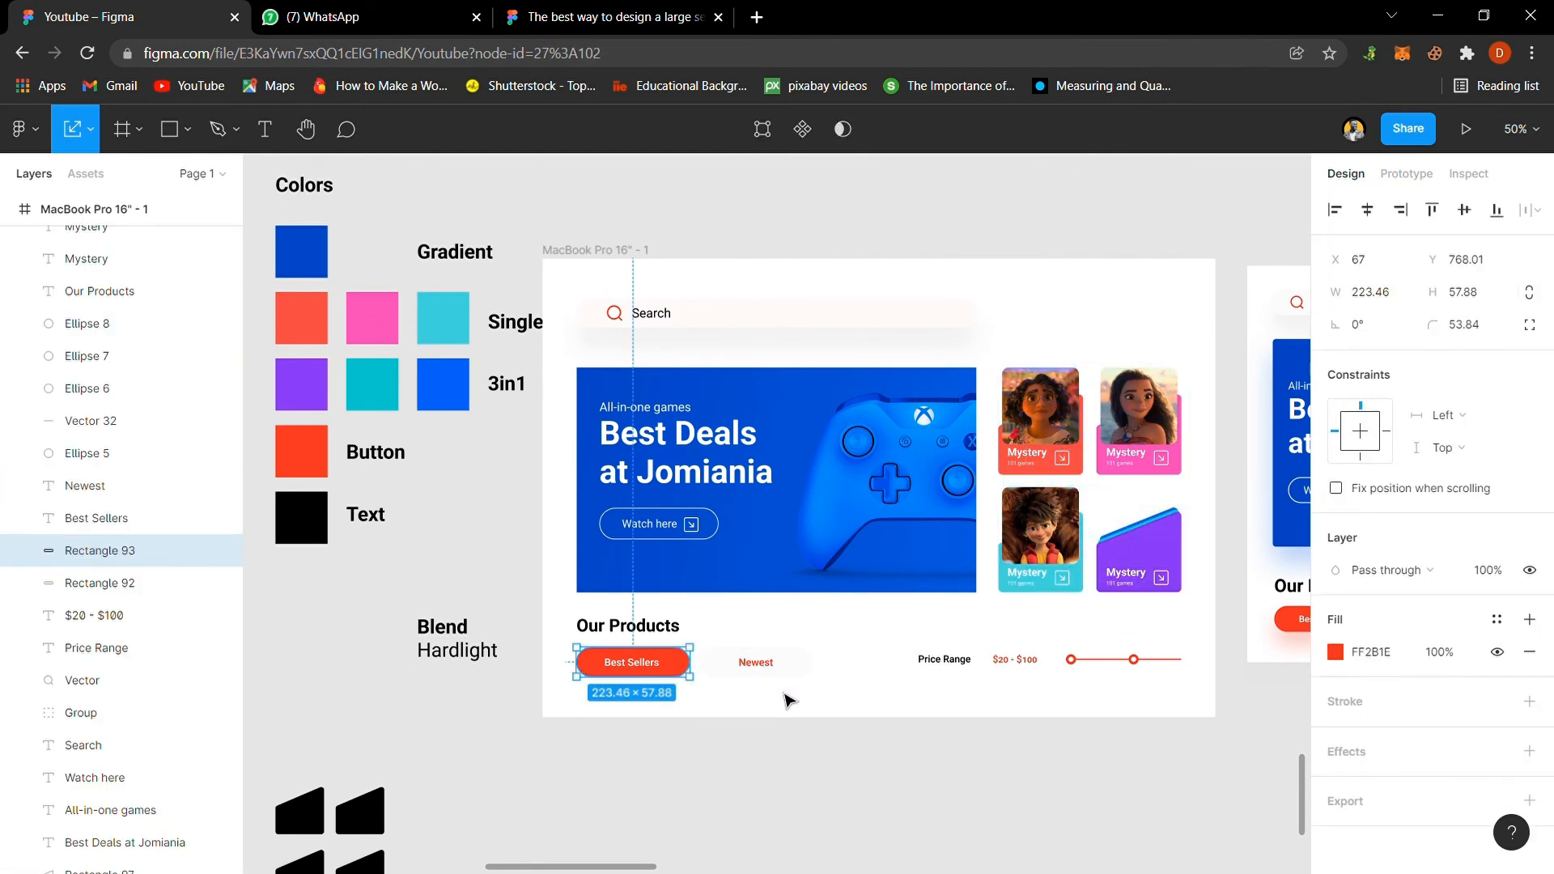
{"action": "left_click", "coordinate": [796, 673], "text": "shift"}
{"action": "key", "text": "shift+2"}
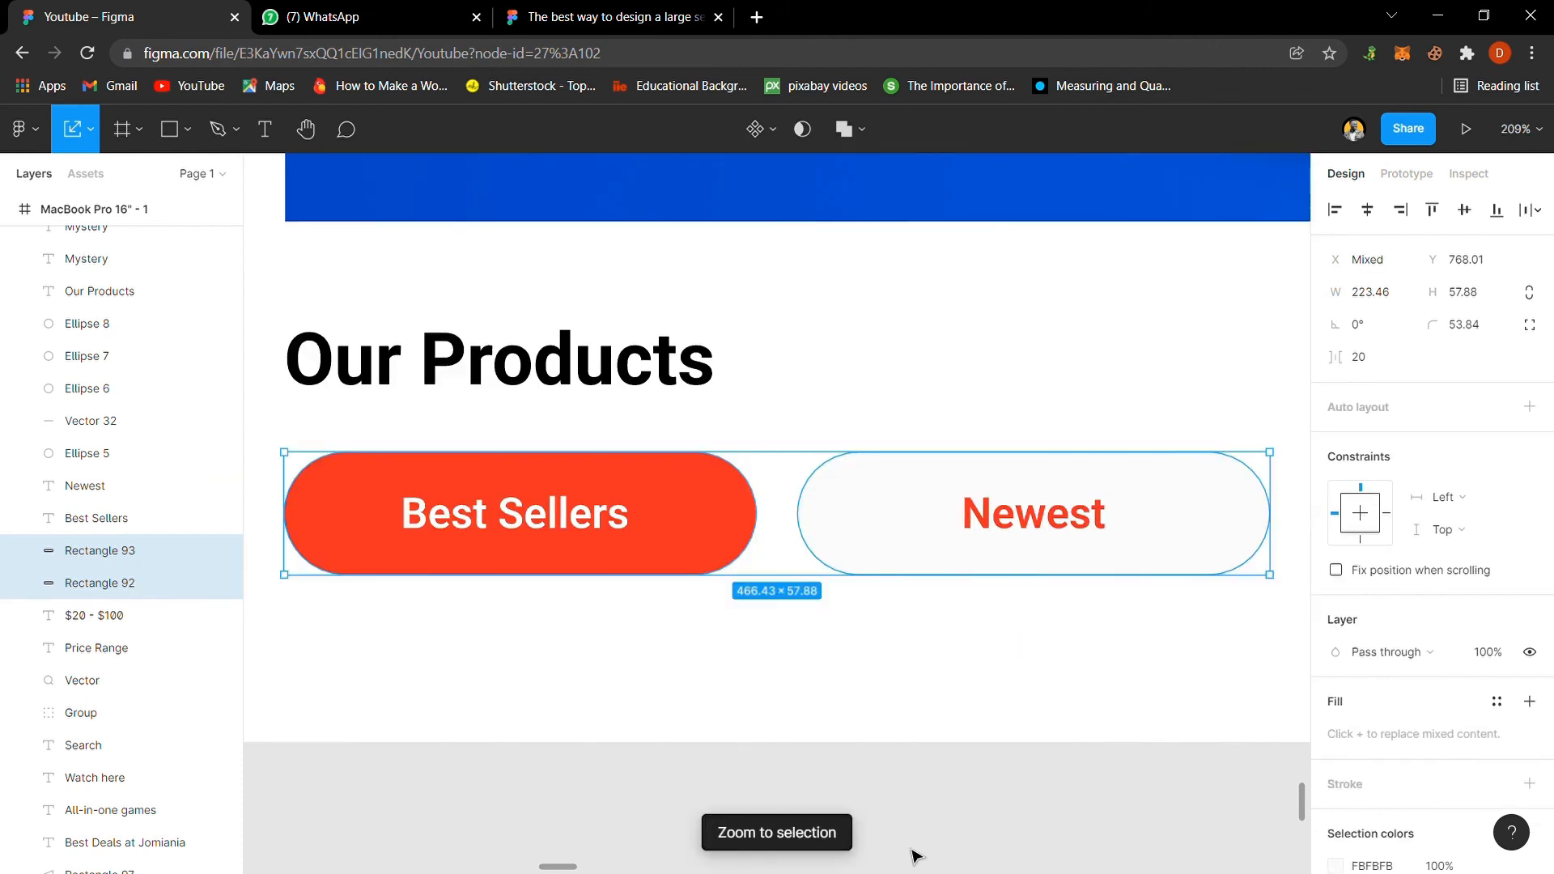
{"action": "left_click", "coordinate": [939, 826]}
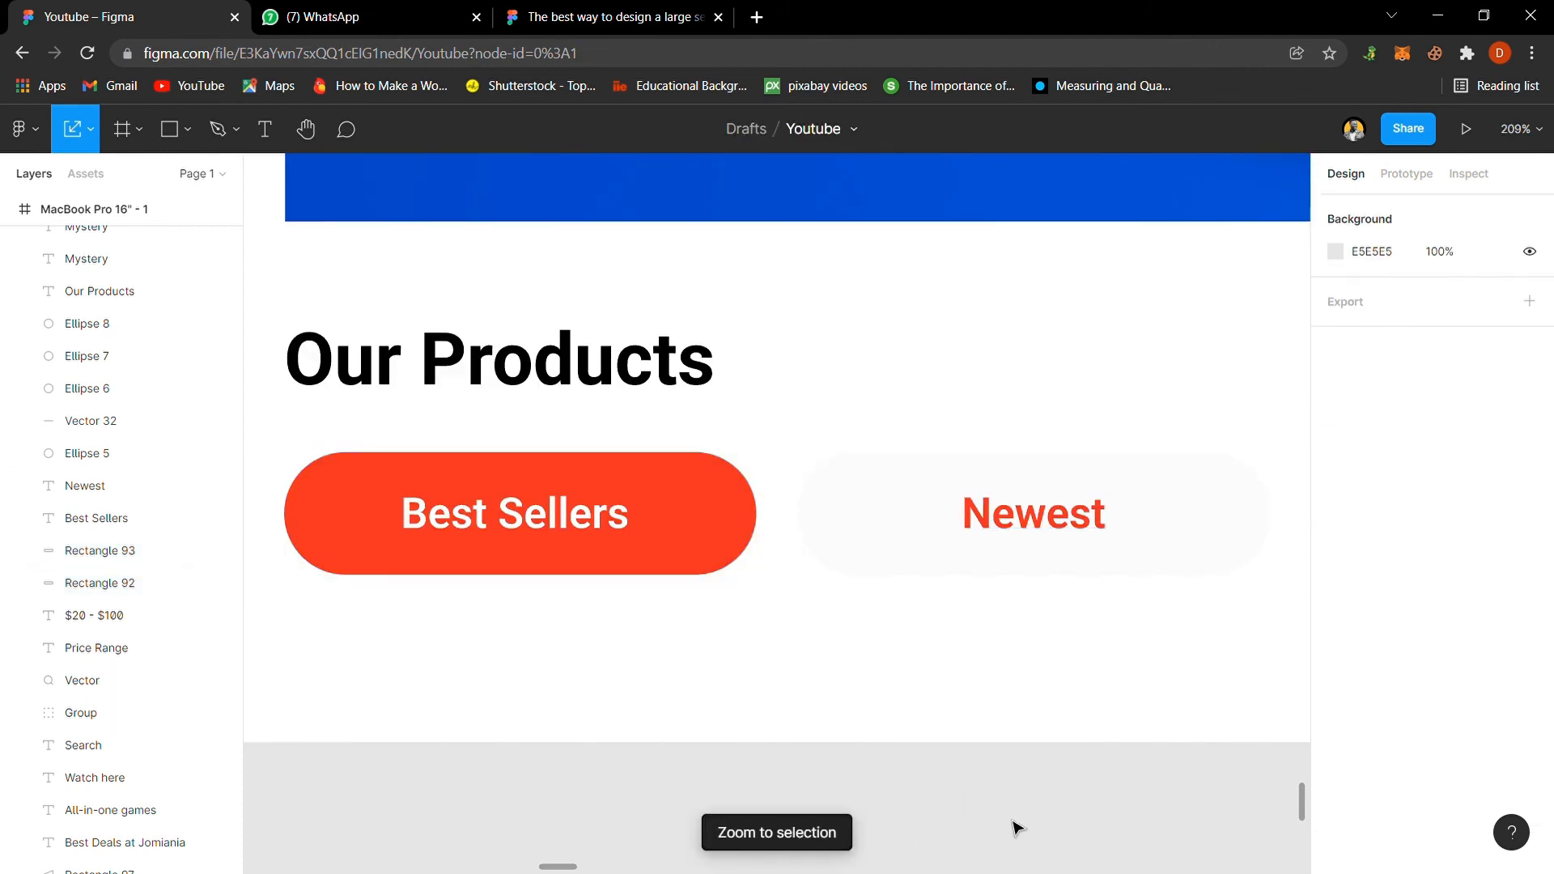
Step: Try filling the Newest button with the Best Sellers red FF2B1E and its label with white
{"action": "left_click", "coordinate": [877, 532]}
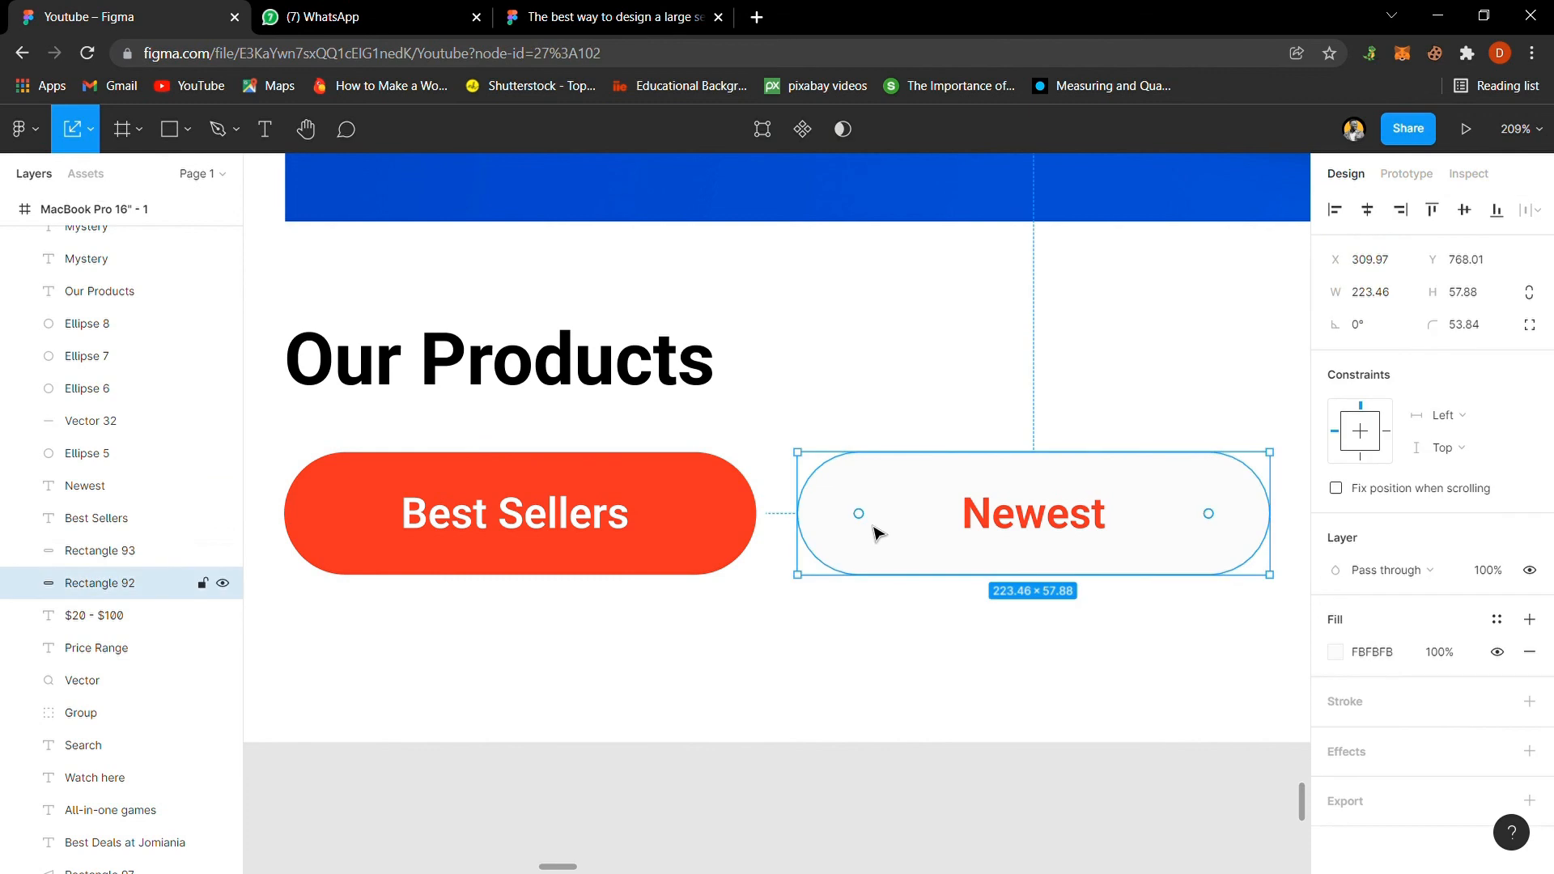
{"action": "key", "text": "i"}
{"action": "left_click", "coordinate": [684, 510]}
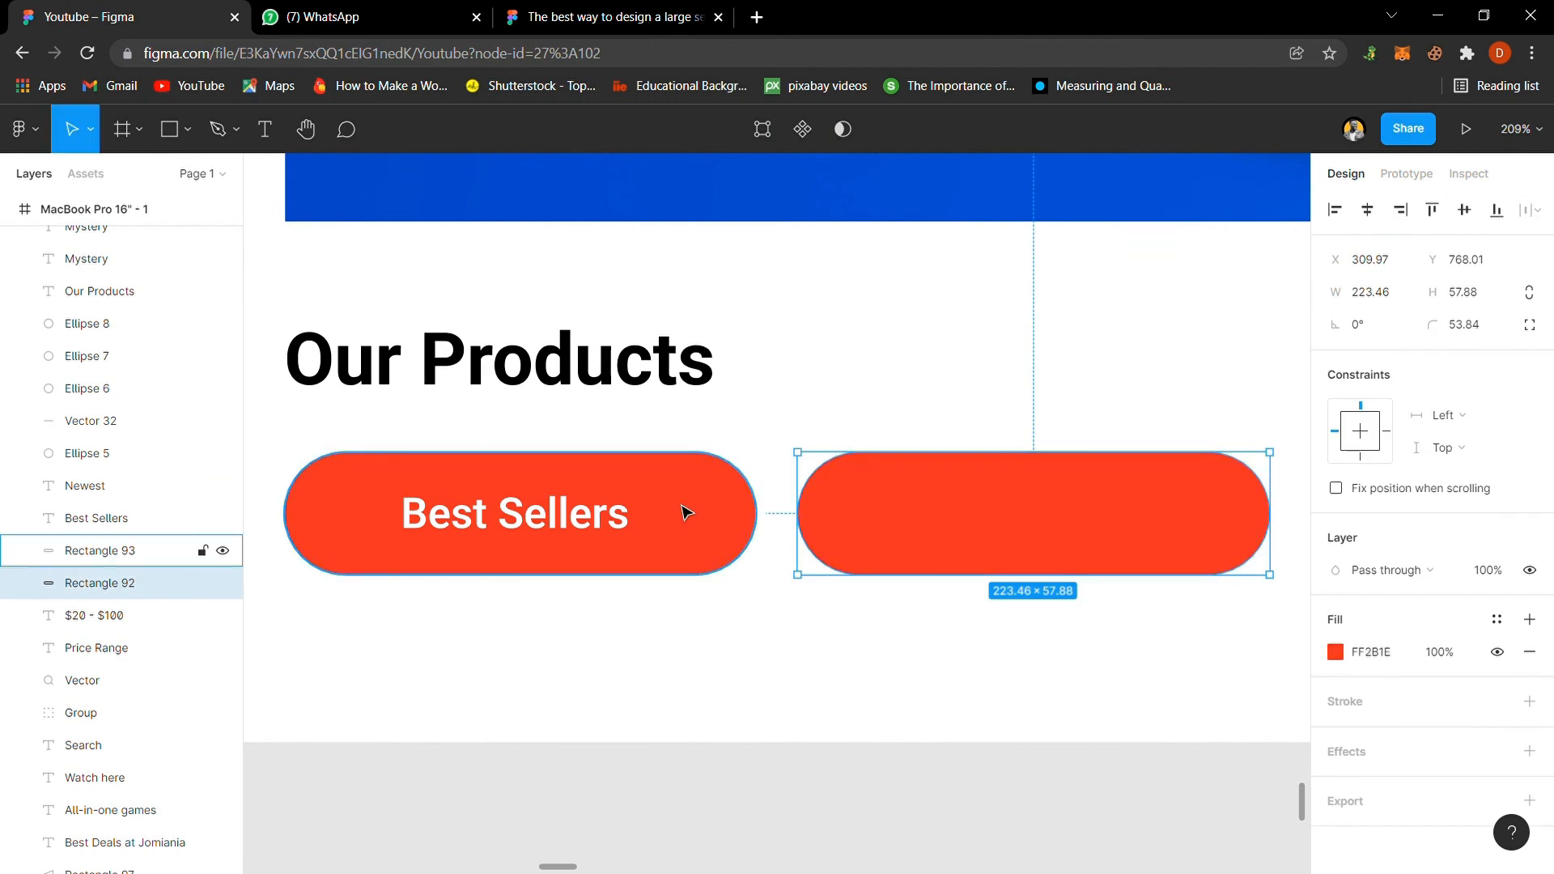
{"action": "left_click", "coordinate": [1026, 524]}
{"action": "key", "text": "i"}
{"action": "left_click", "coordinate": [954, 360]}
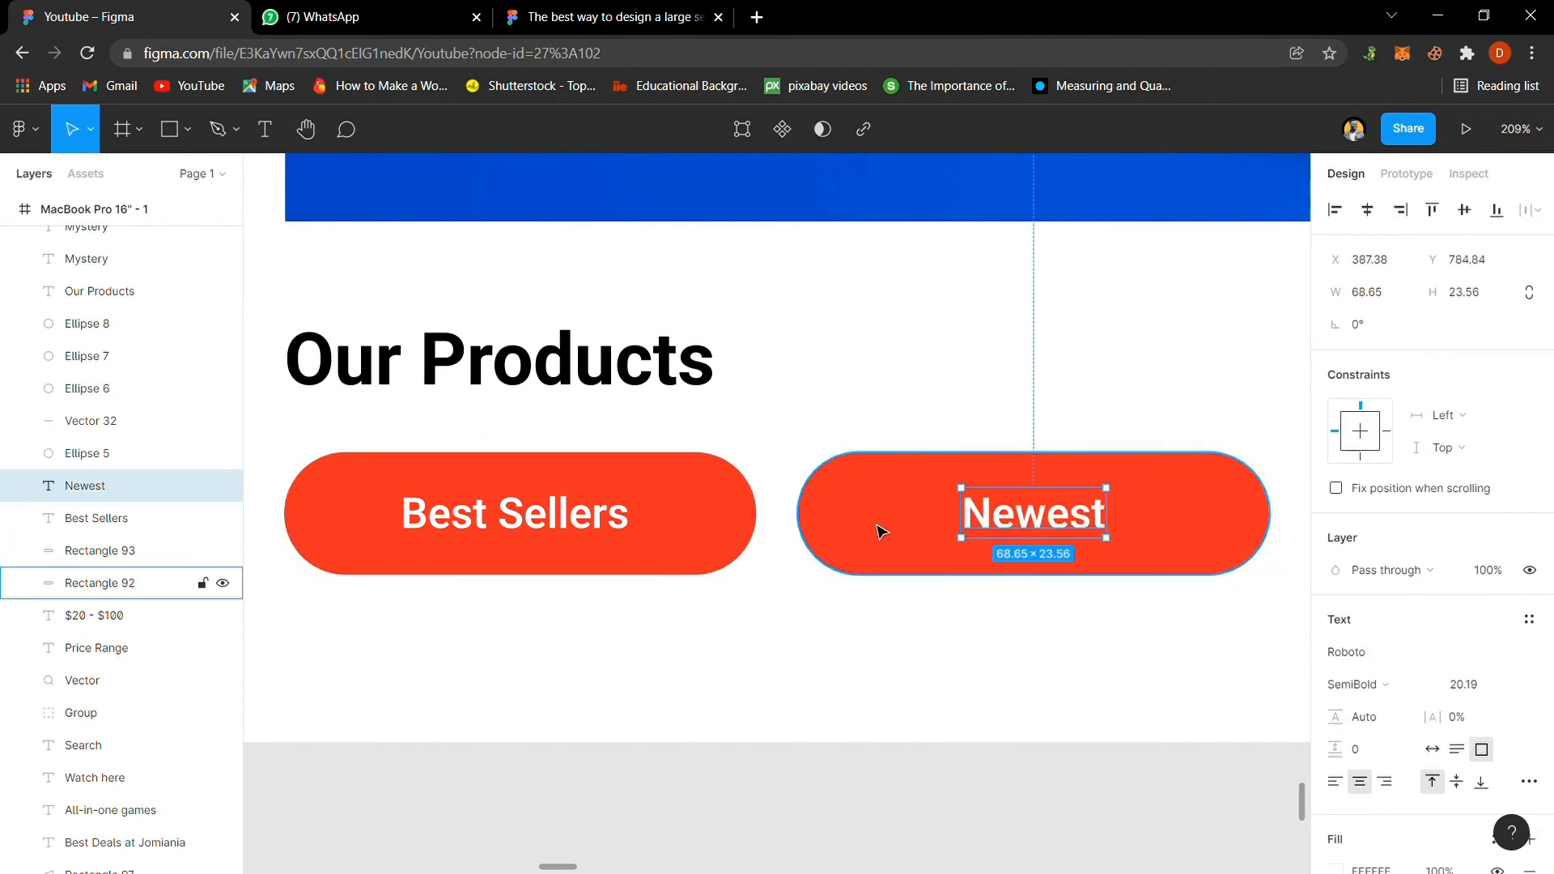
Step: Undo the recoloring of the Newest button and its label, and clear the selection
{"action": "key", "text": "ctrl+z"}
{"action": "key", "text": "ctrl+z"}
{"action": "key", "text": "ctrl+z"}
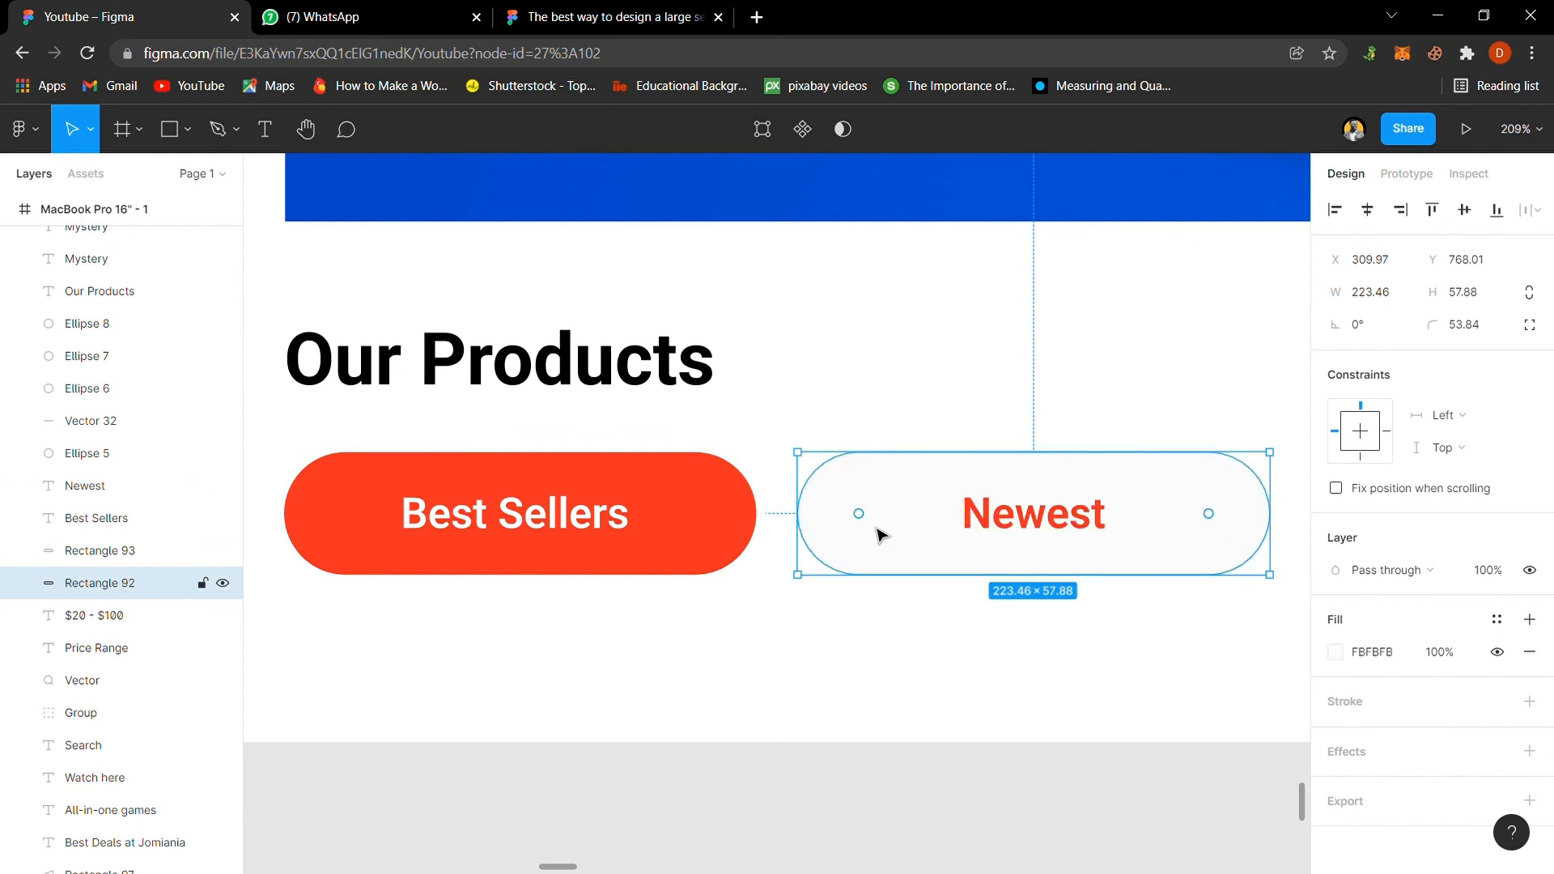
{"action": "left_click", "coordinate": [1056, 824]}
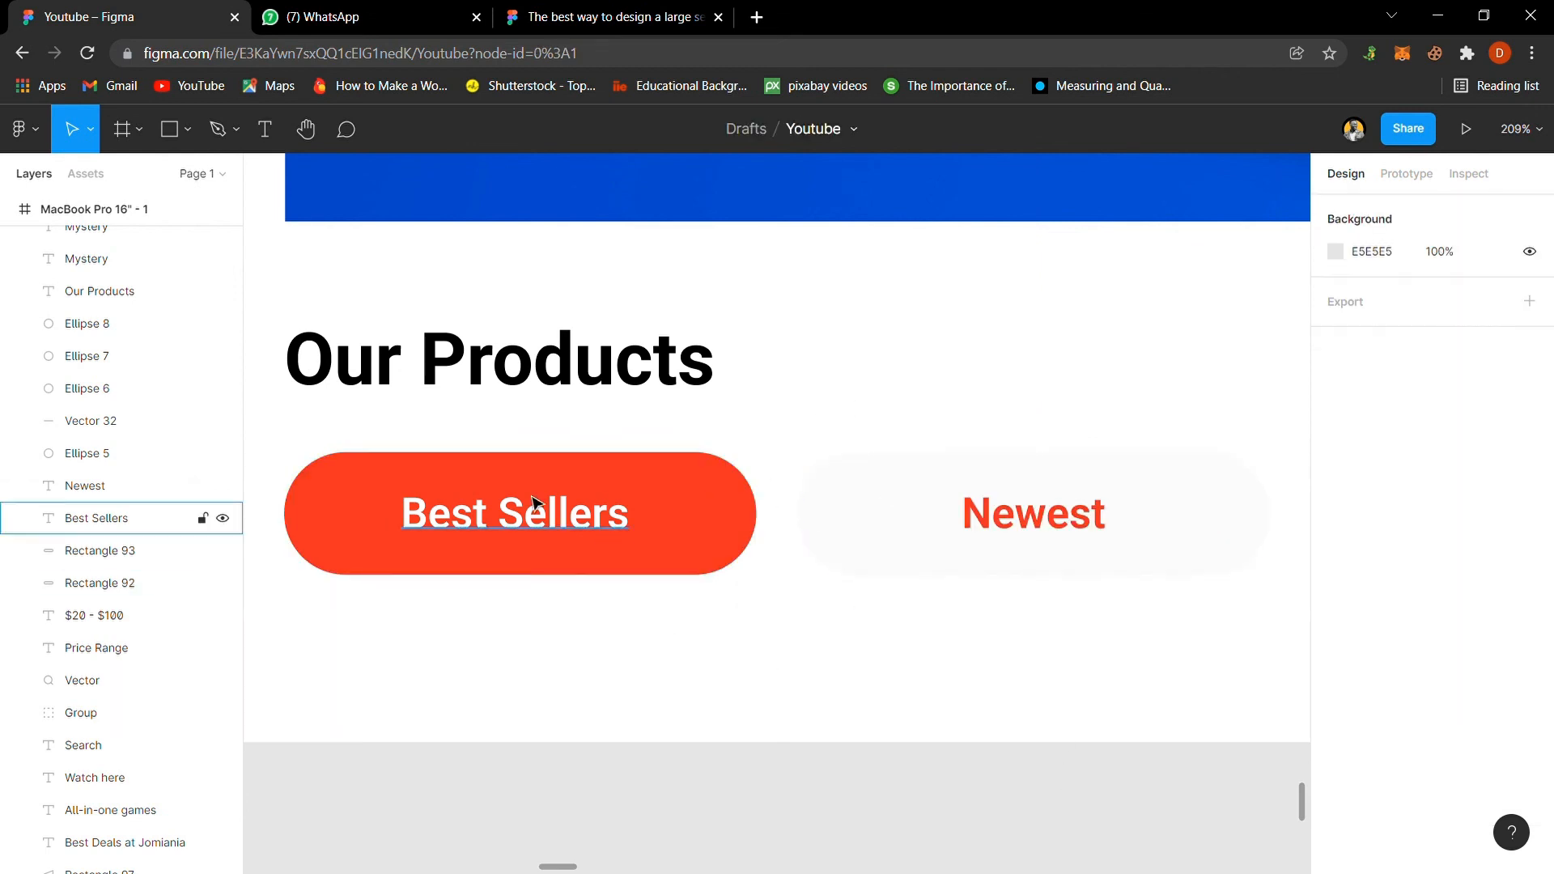
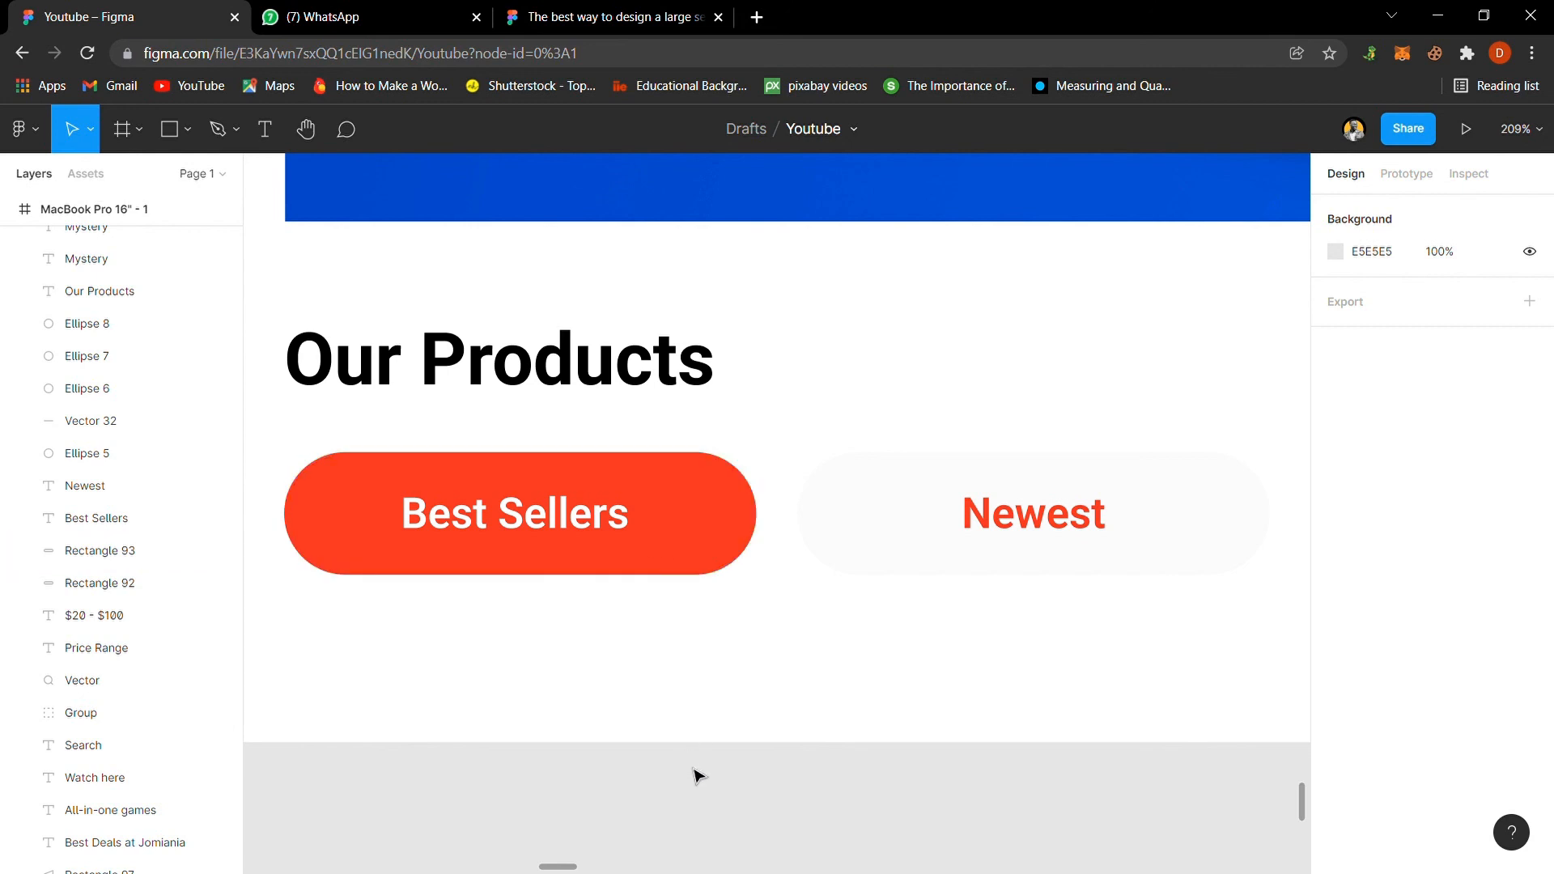
Step: Add a drop shadow to the Best Sellers button's background with a Y offset of 50
{"action": "left_click", "coordinate": [707, 559]}
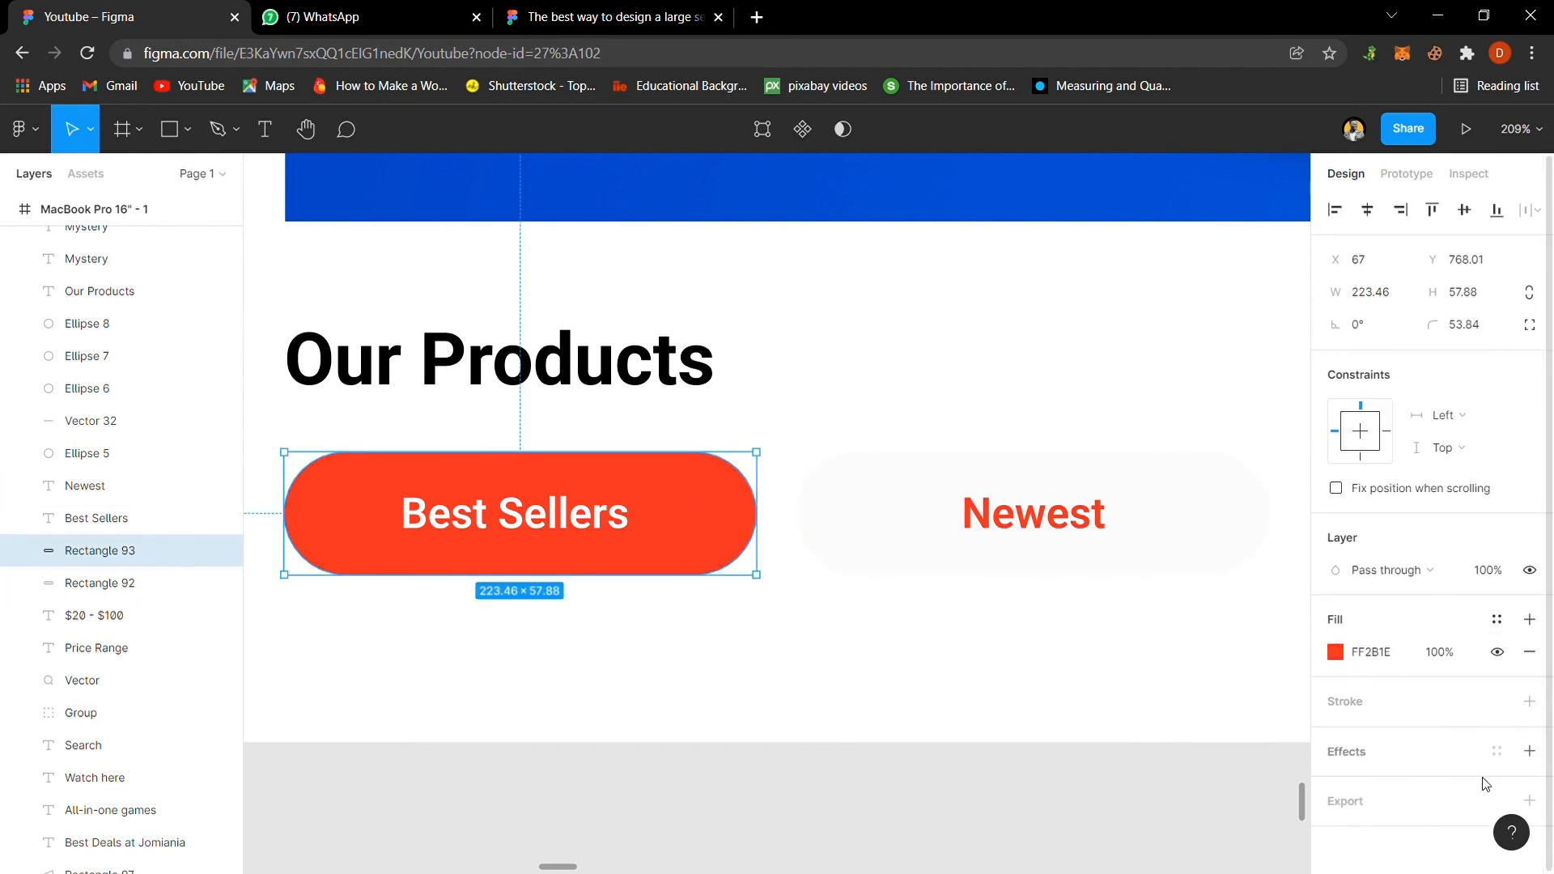
{"action": "left_click", "coordinate": [1378, 751]}
{"action": "scroll", "coordinate": [1375, 750], "scroll_direction": "down", "scroll_amount": 1}
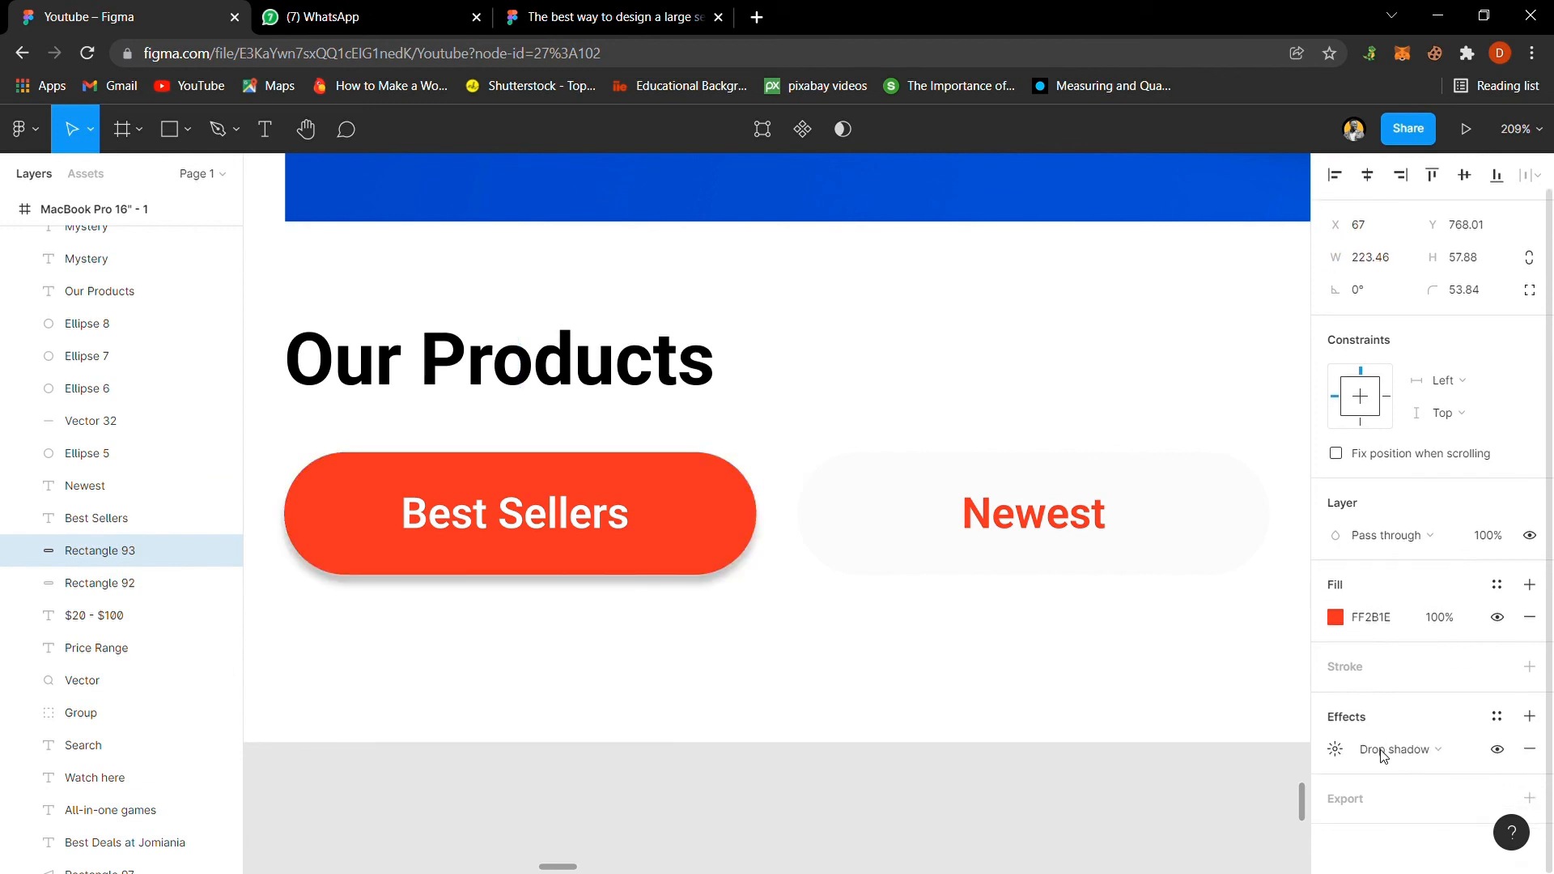
{"action": "left_click", "coordinate": [1345, 750]}
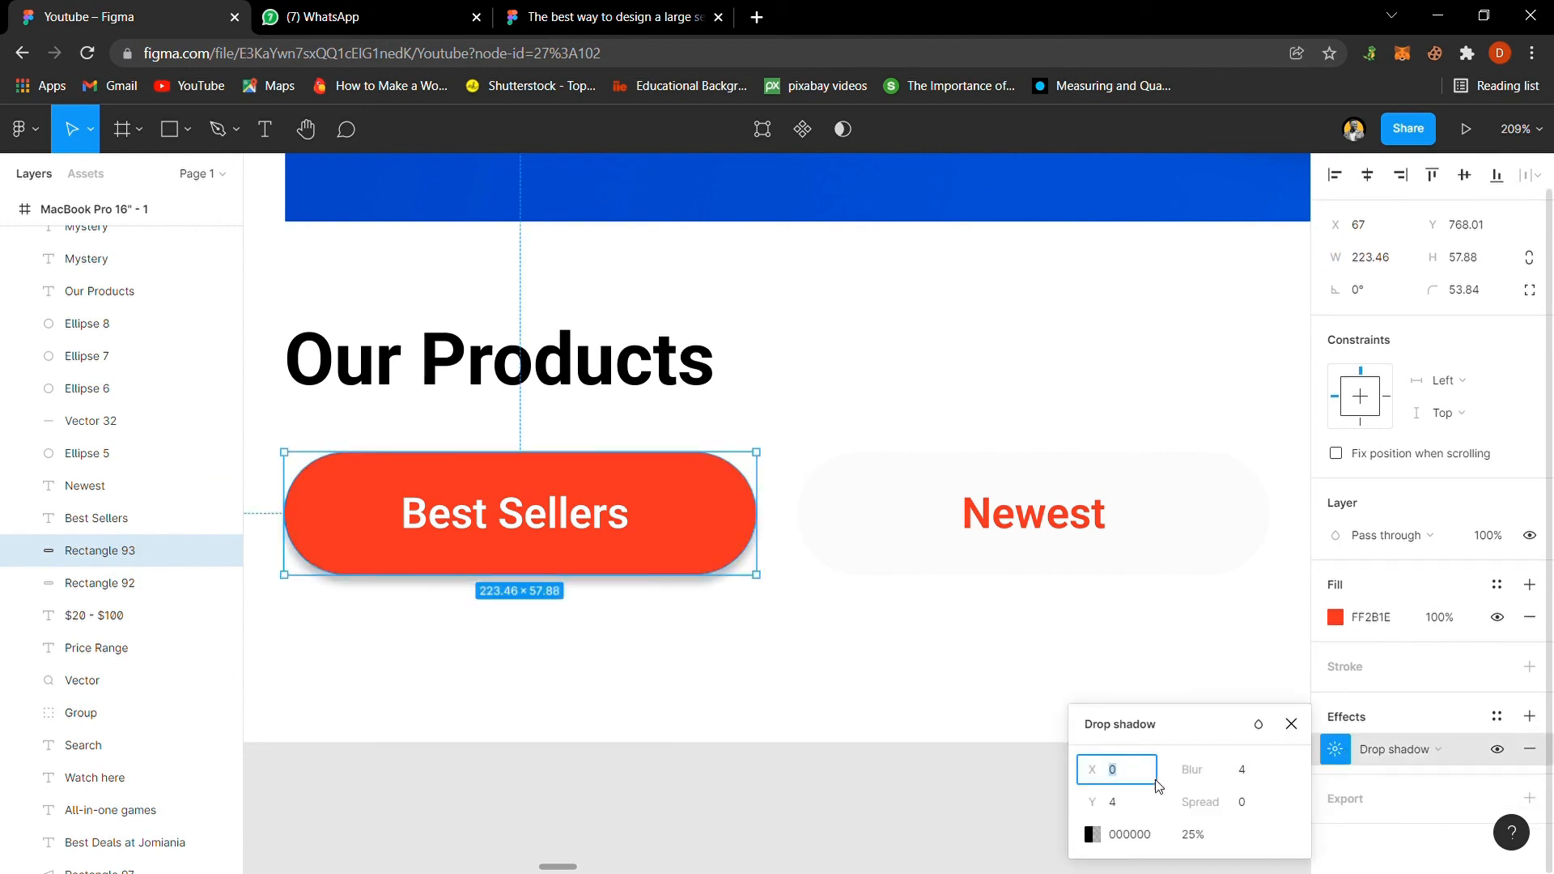
{"action": "left_click", "coordinate": [1140, 809]}
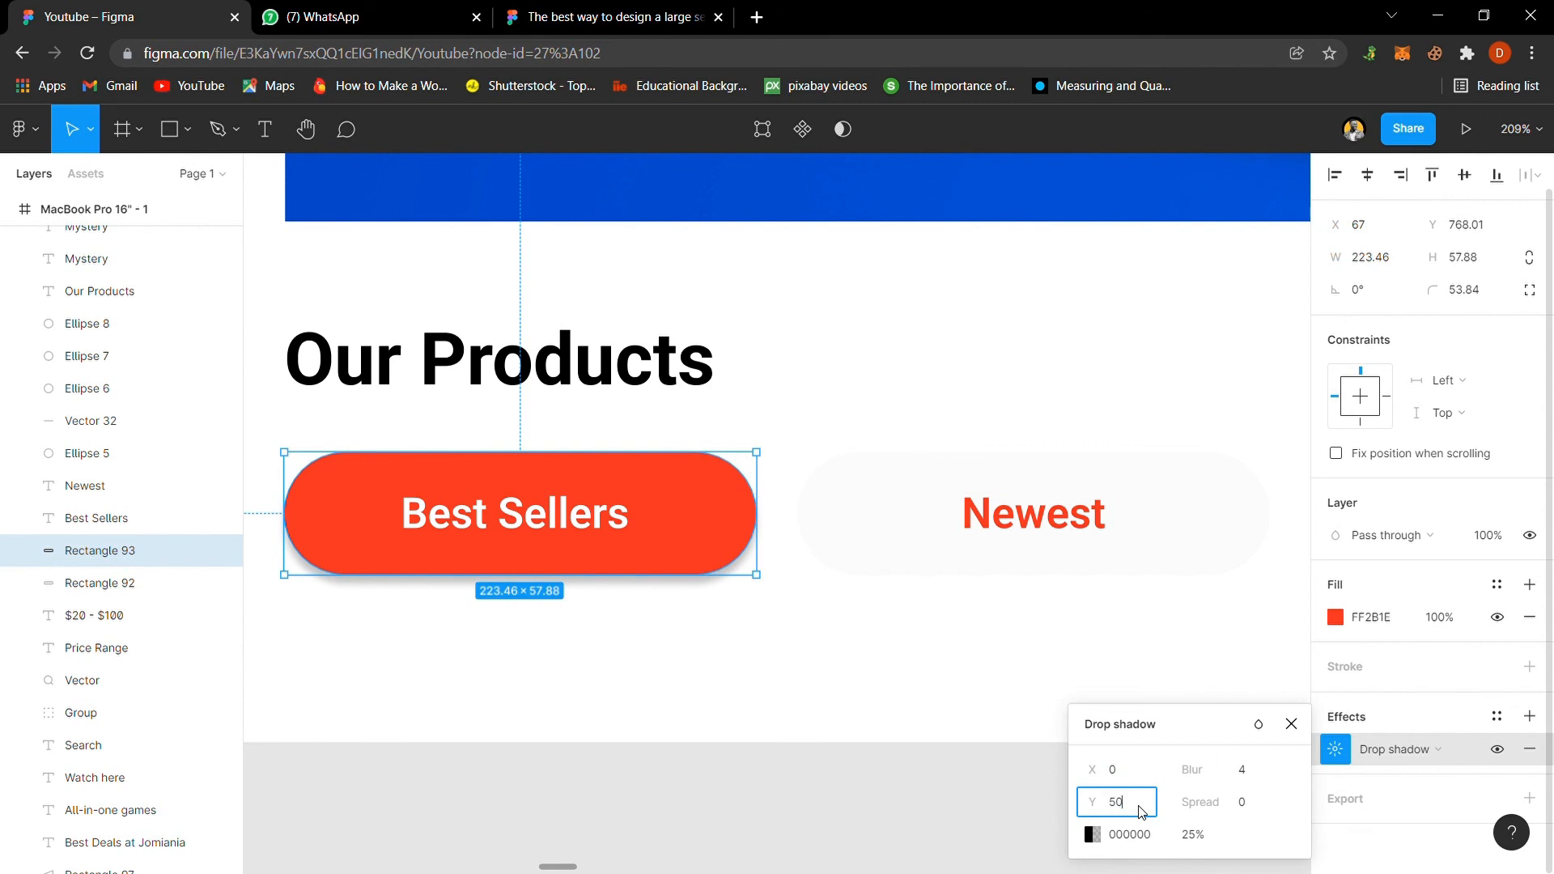
{"action": "key", "text": "Return"}
Step: Set the Best Sellers shadow's blur to 70 and its Y offset to 40
{"action": "left_click", "coordinate": [1214, 778]}
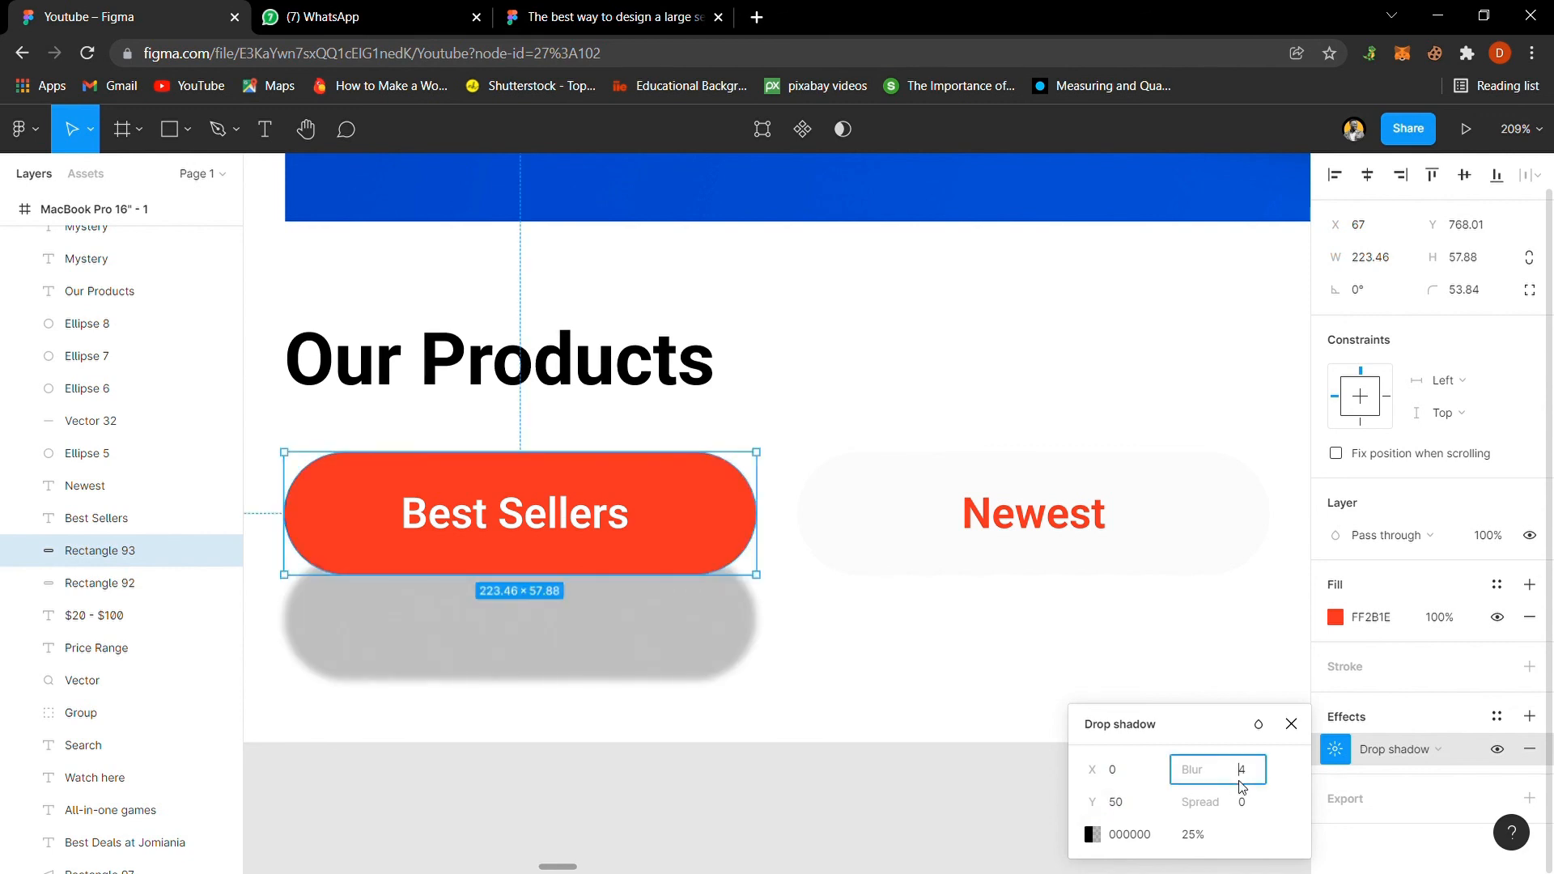
{"action": "key", "text": "Return"}
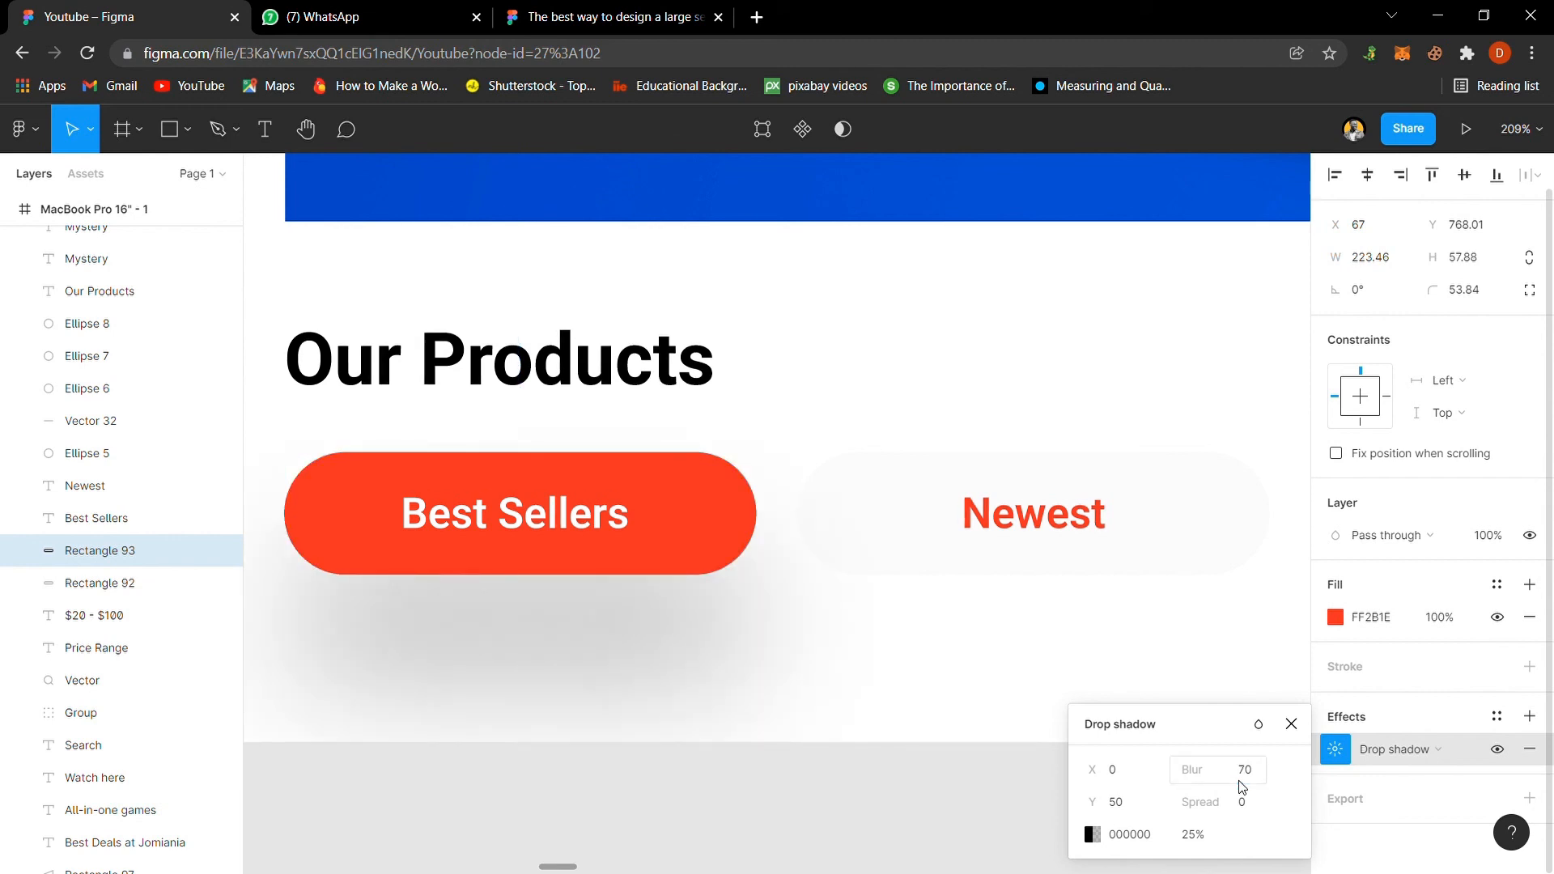
{"action": "left_click", "coordinate": [1139, 806]}
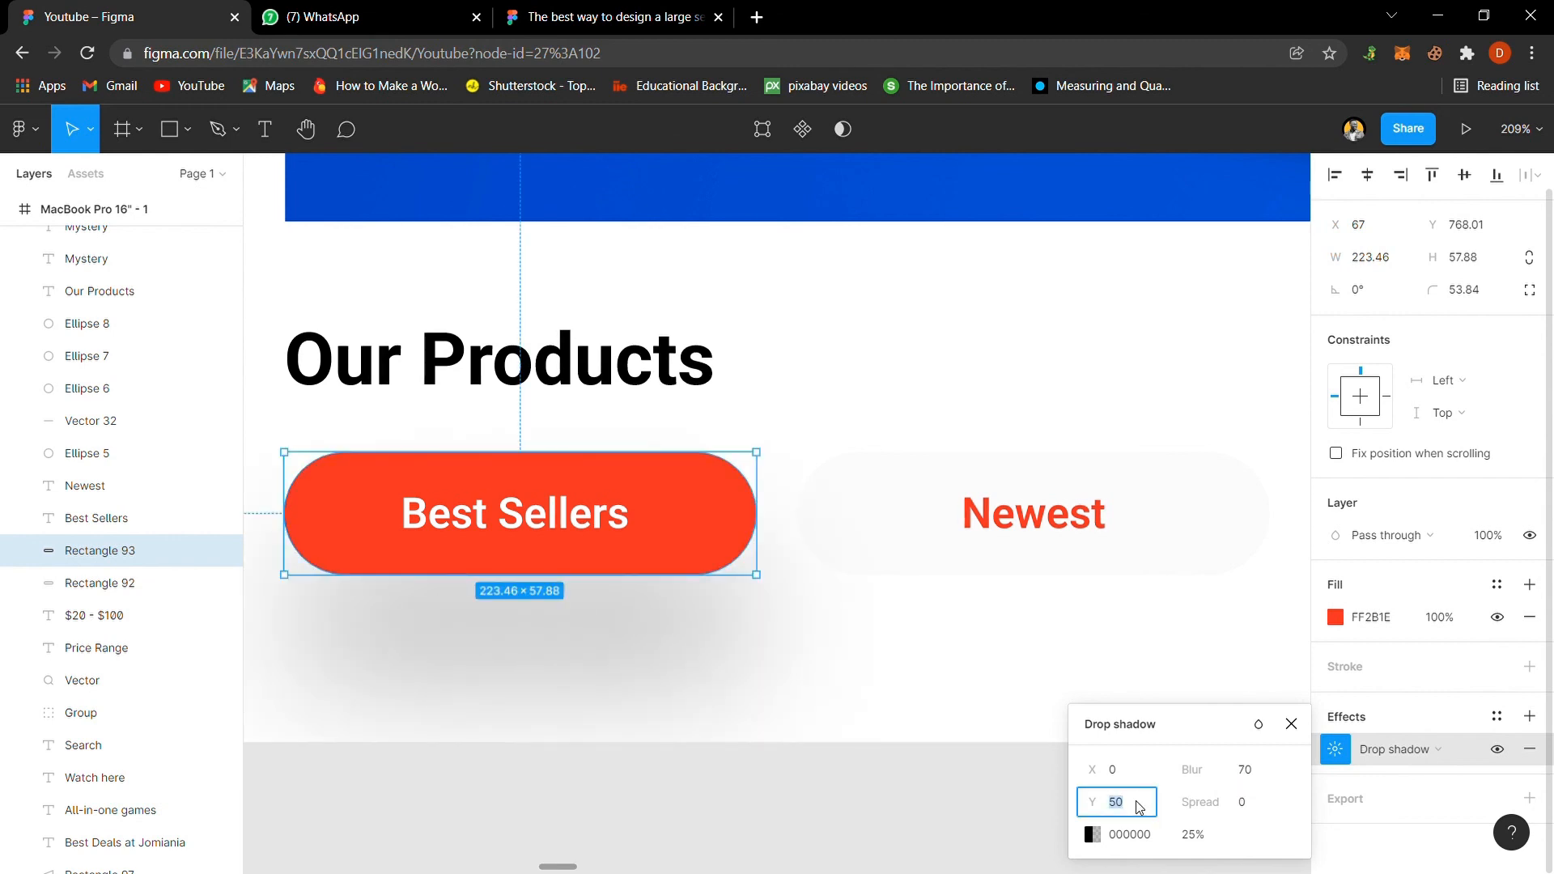
{"action": "key", "text": "Return"}
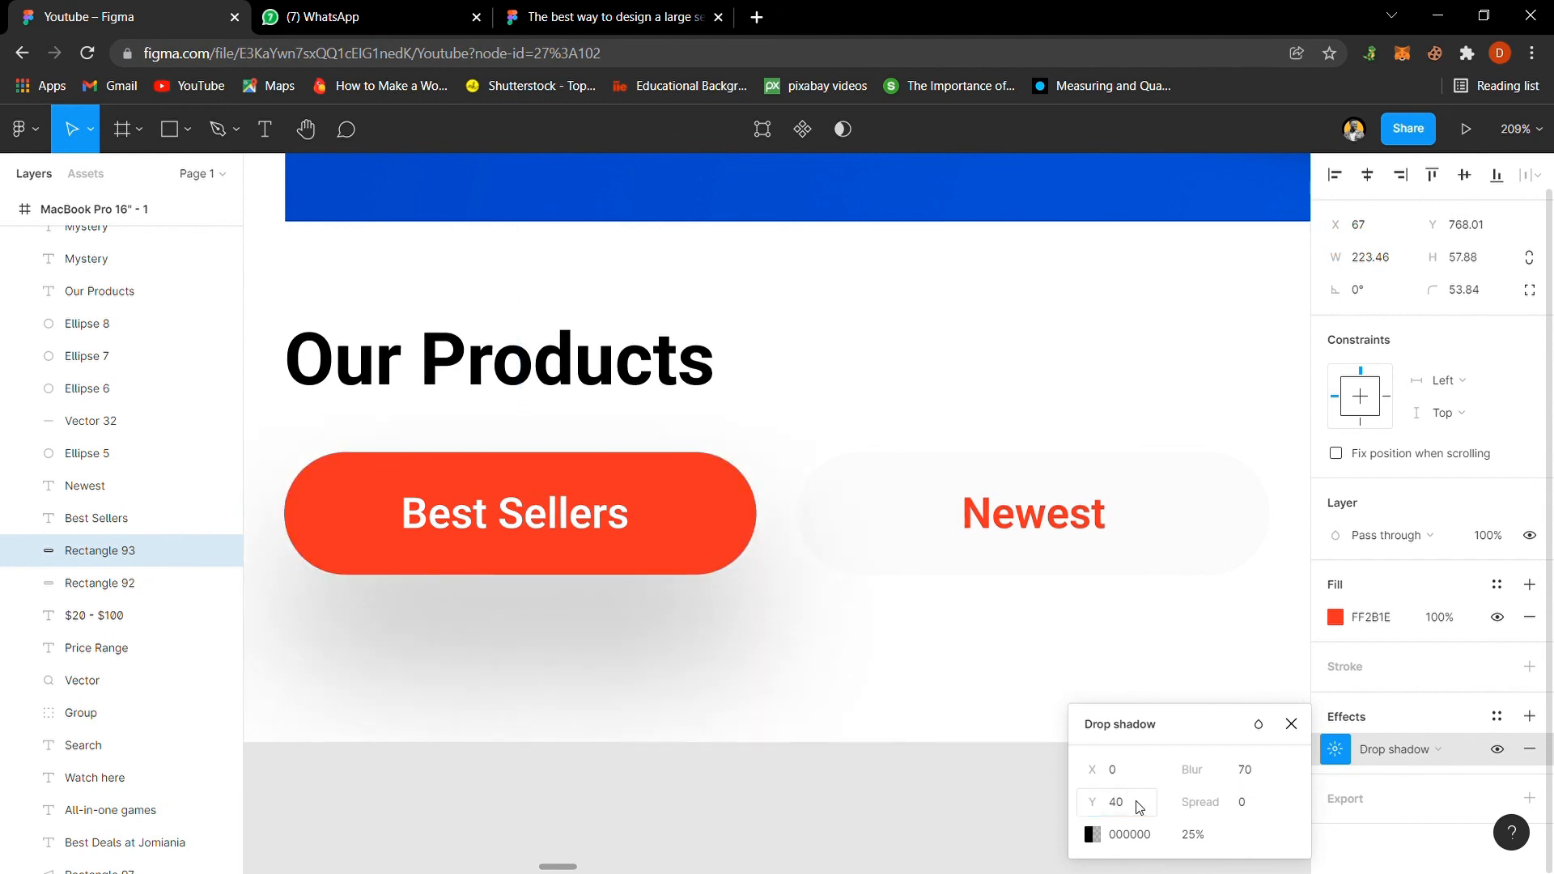
Step: Color the Best Sellers shadow with the red FF2B1E sampled from the button and set its opacity to 30%
{"action": "left_click", "coordinate": [1092, 833]}
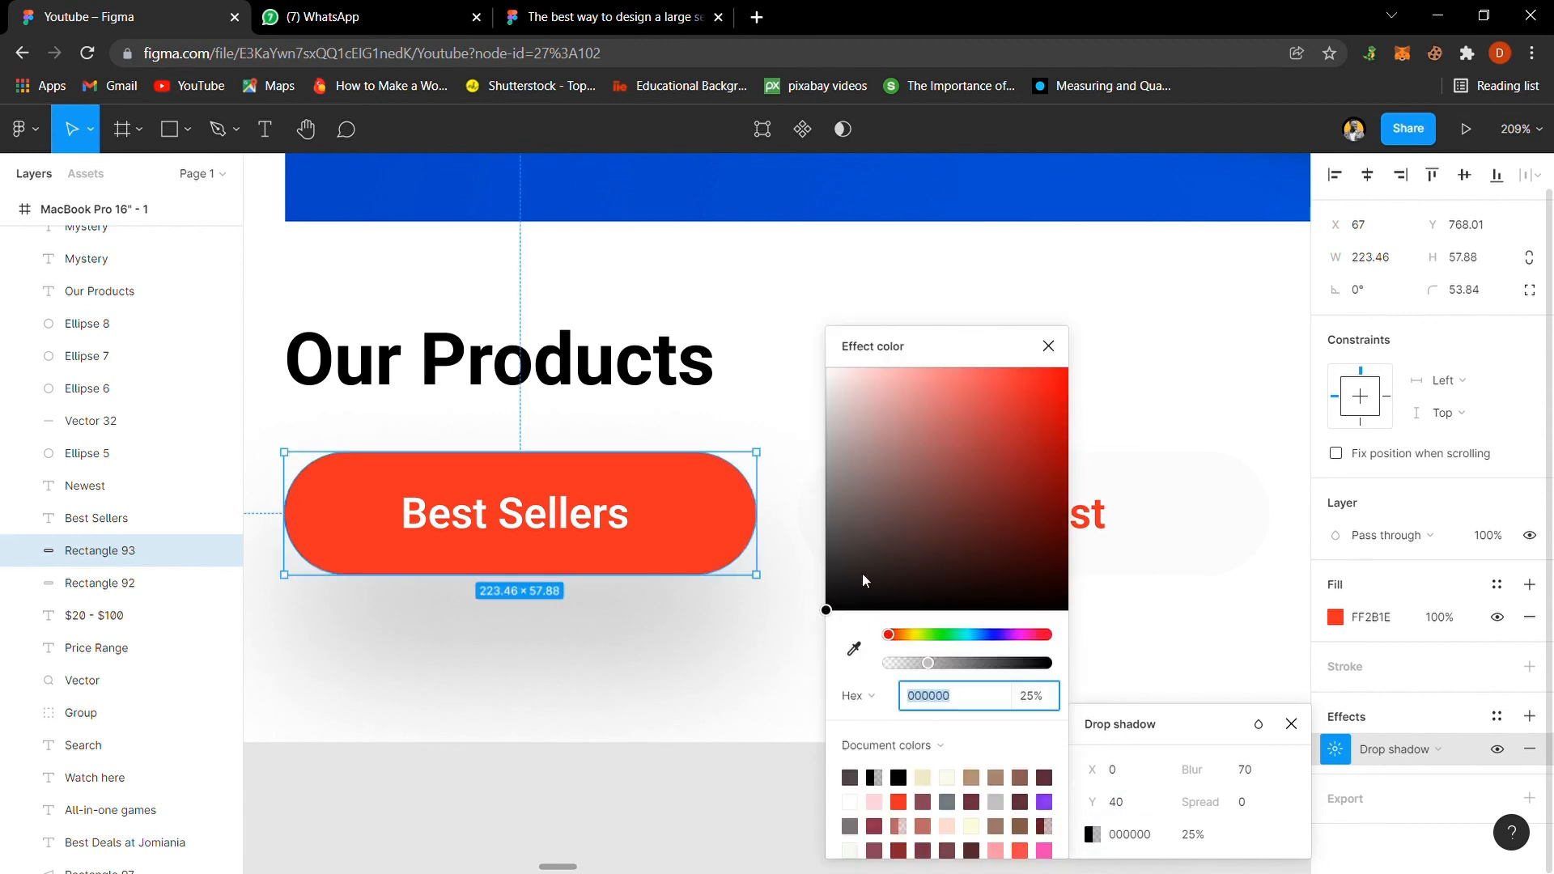
{"action": "left_click", "coordinate": [854, 648]}
{"action": "left_click", "coordinate": [714, 523]}
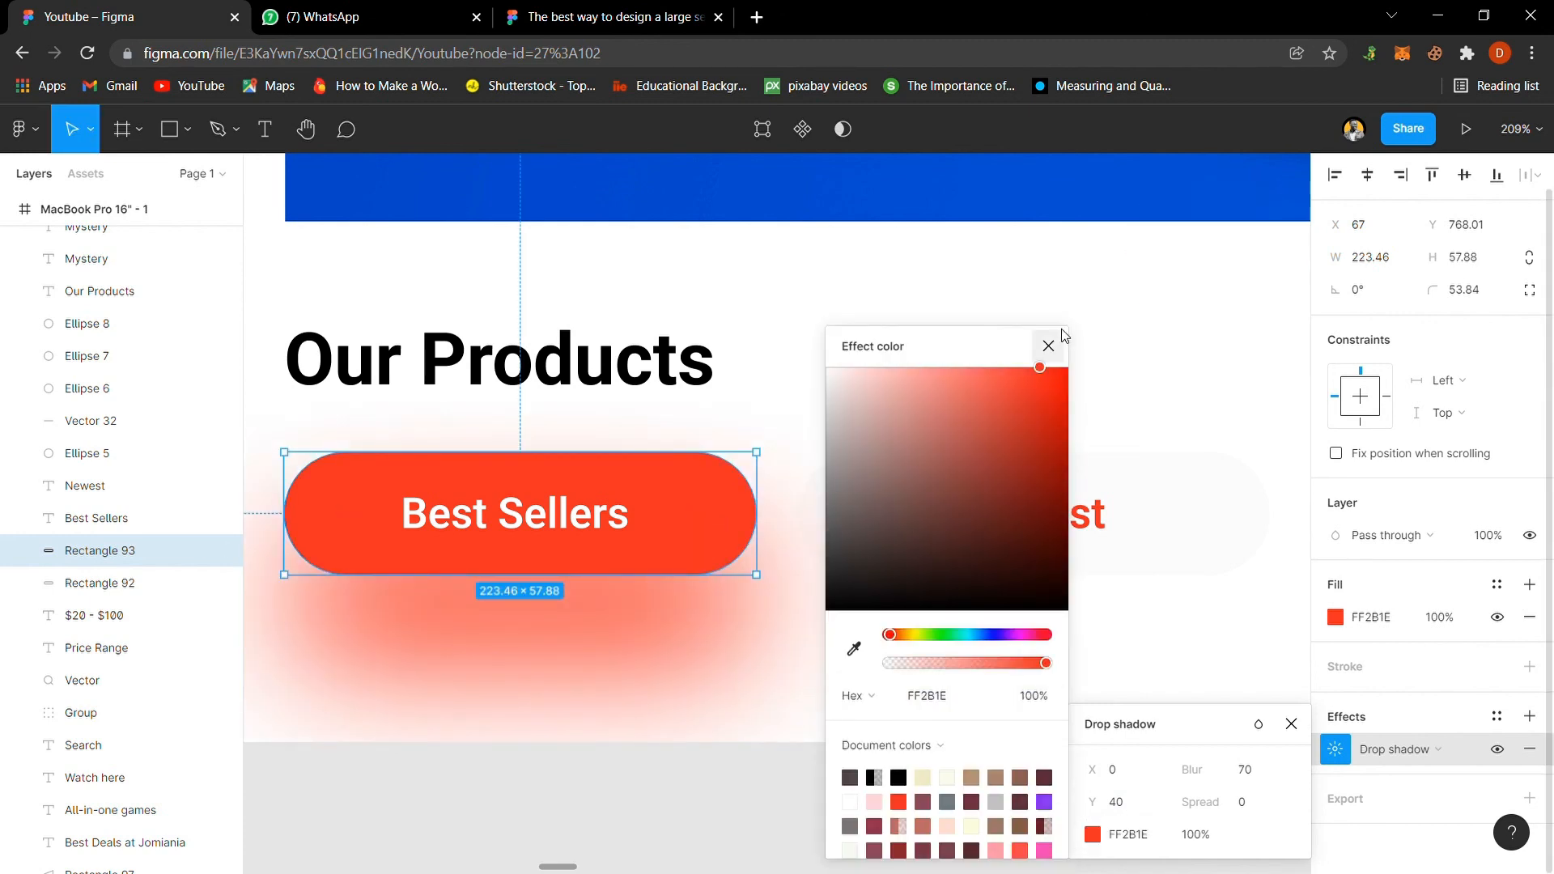
{"action": "left_click", "coordinate": [1053, 351]}
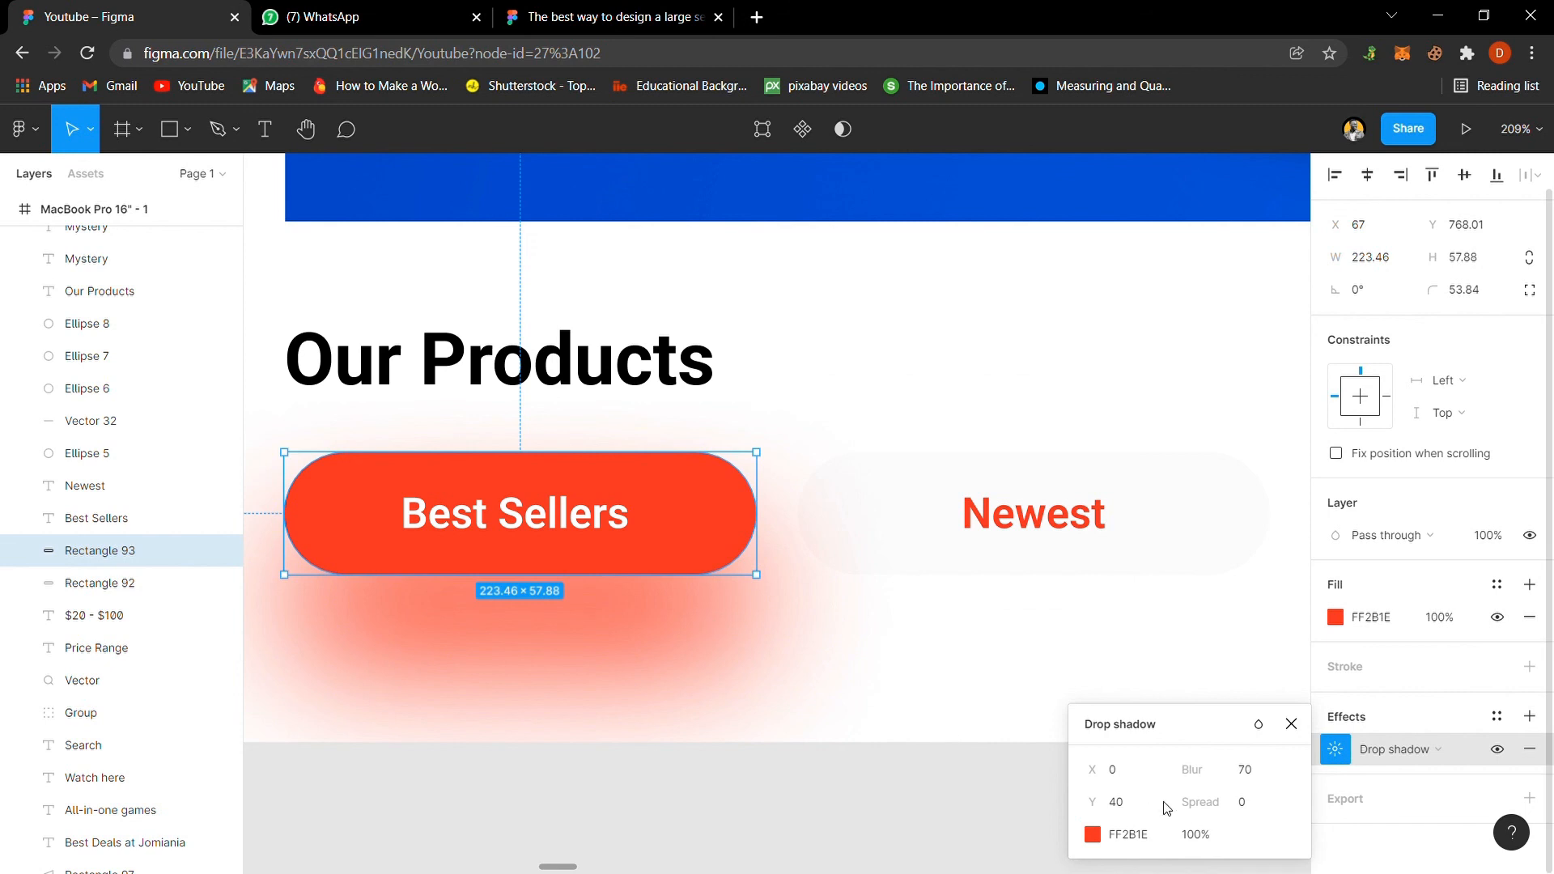
{"action": "left_click", "coordinate": [1211, 836]}
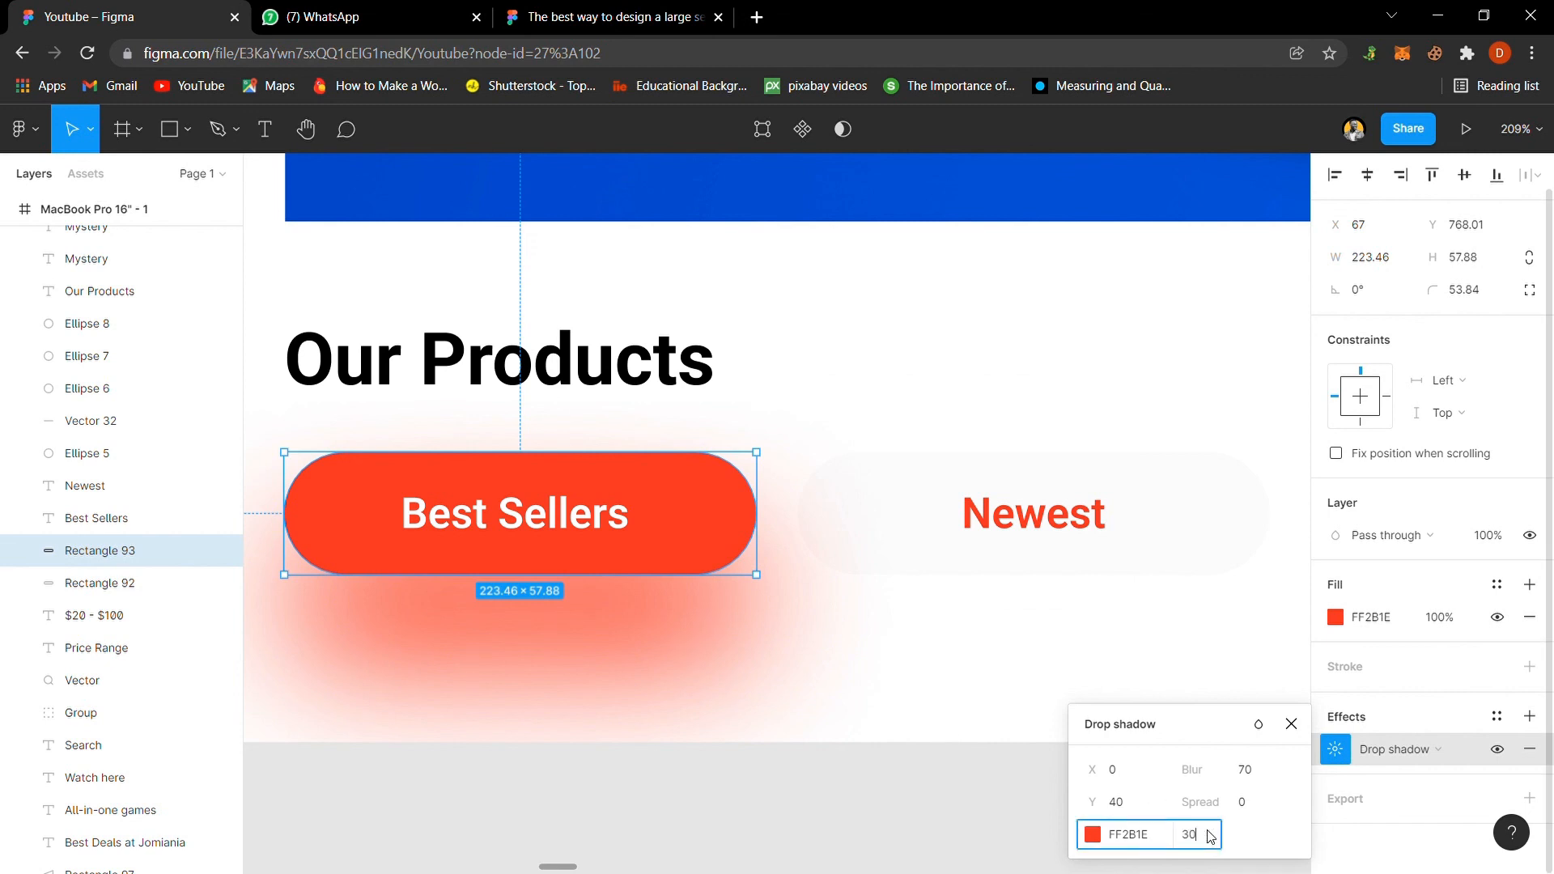
{"action": "type", "text": "30"}
{"action": "key", "text": "Return"}
{"action": "left_click", "coordinate": [828, 694]}
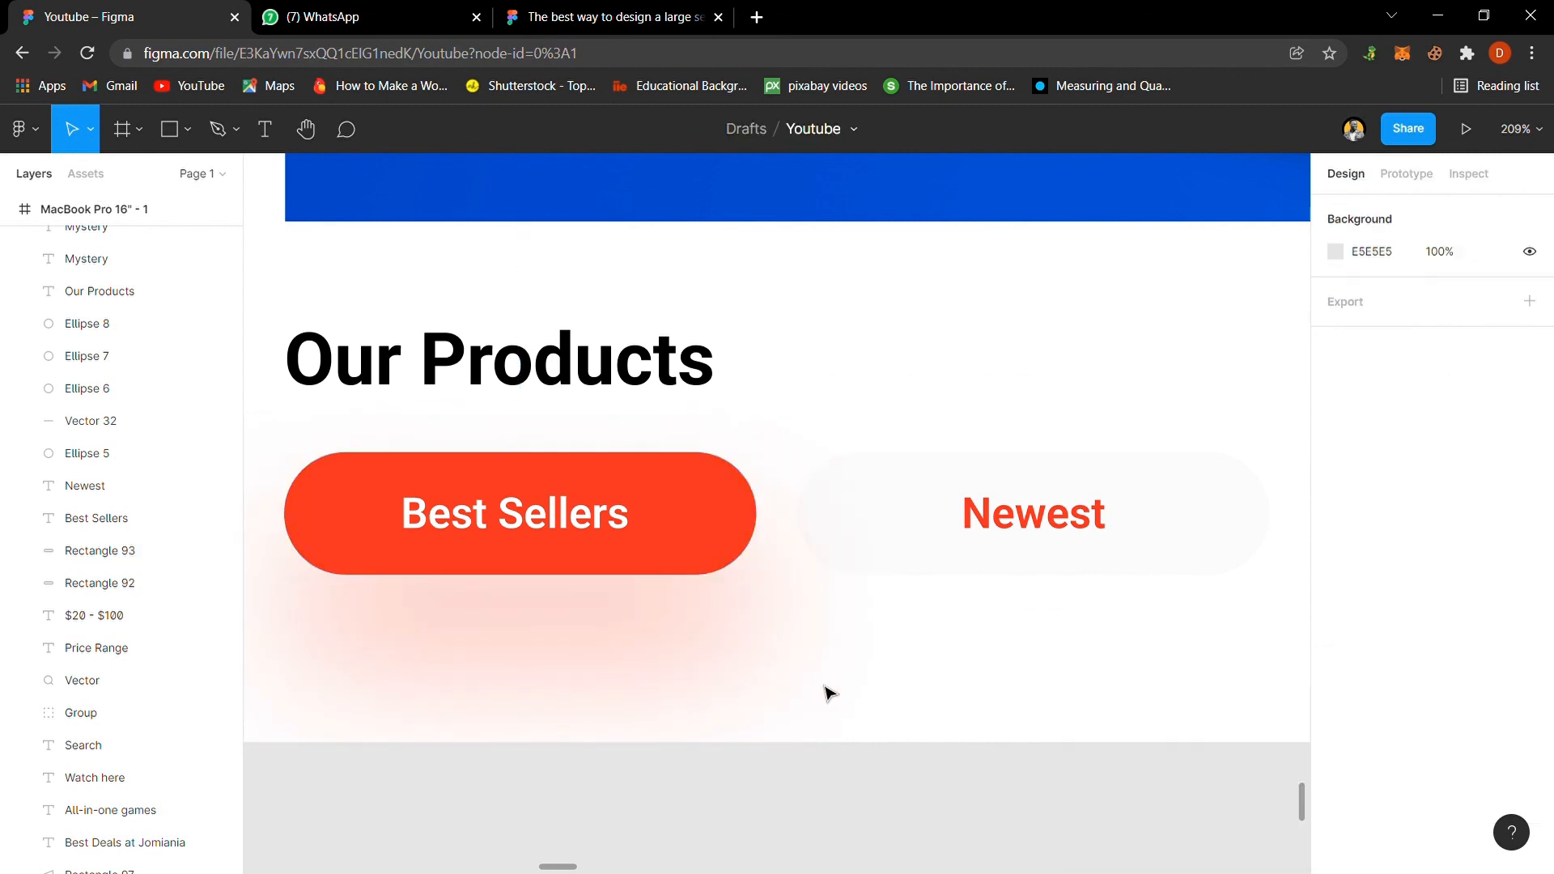
Step: Reduce the Best Sellers shadow's Y offset to 35 and its blur to 60, and close the effect settings
{"action": "left_click", "coordinate": [691, 555]}
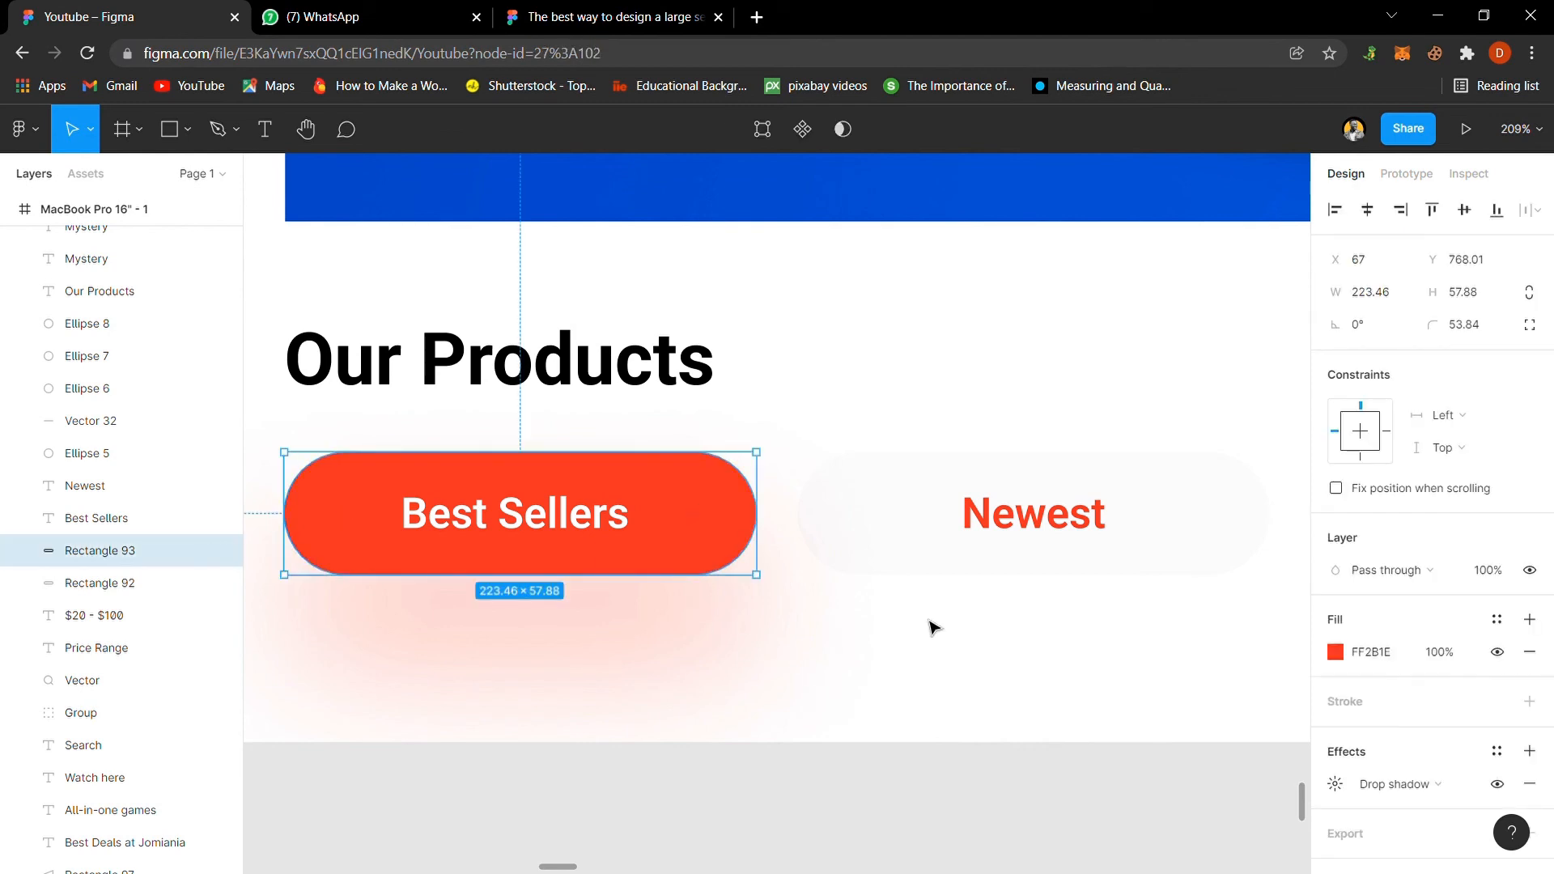
{"action": "left_click", "coordinate": [1339, 787]}
{"action": "left_click", "coordinate": [1129, 804]}
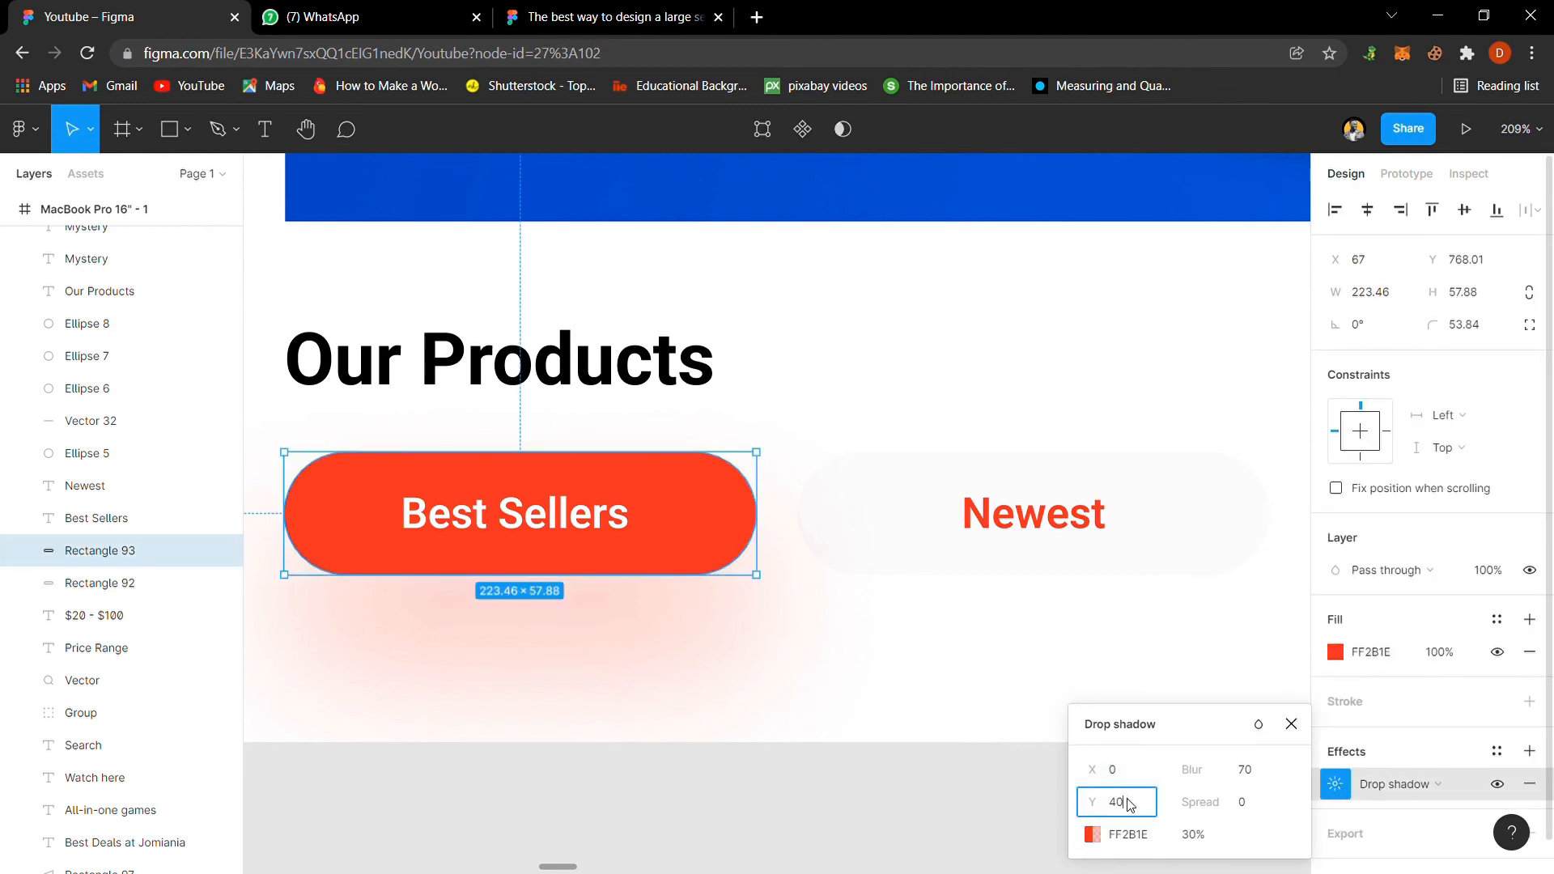
{"action": "type", "text": "35"}
{"action": "key", "text": "Return"}
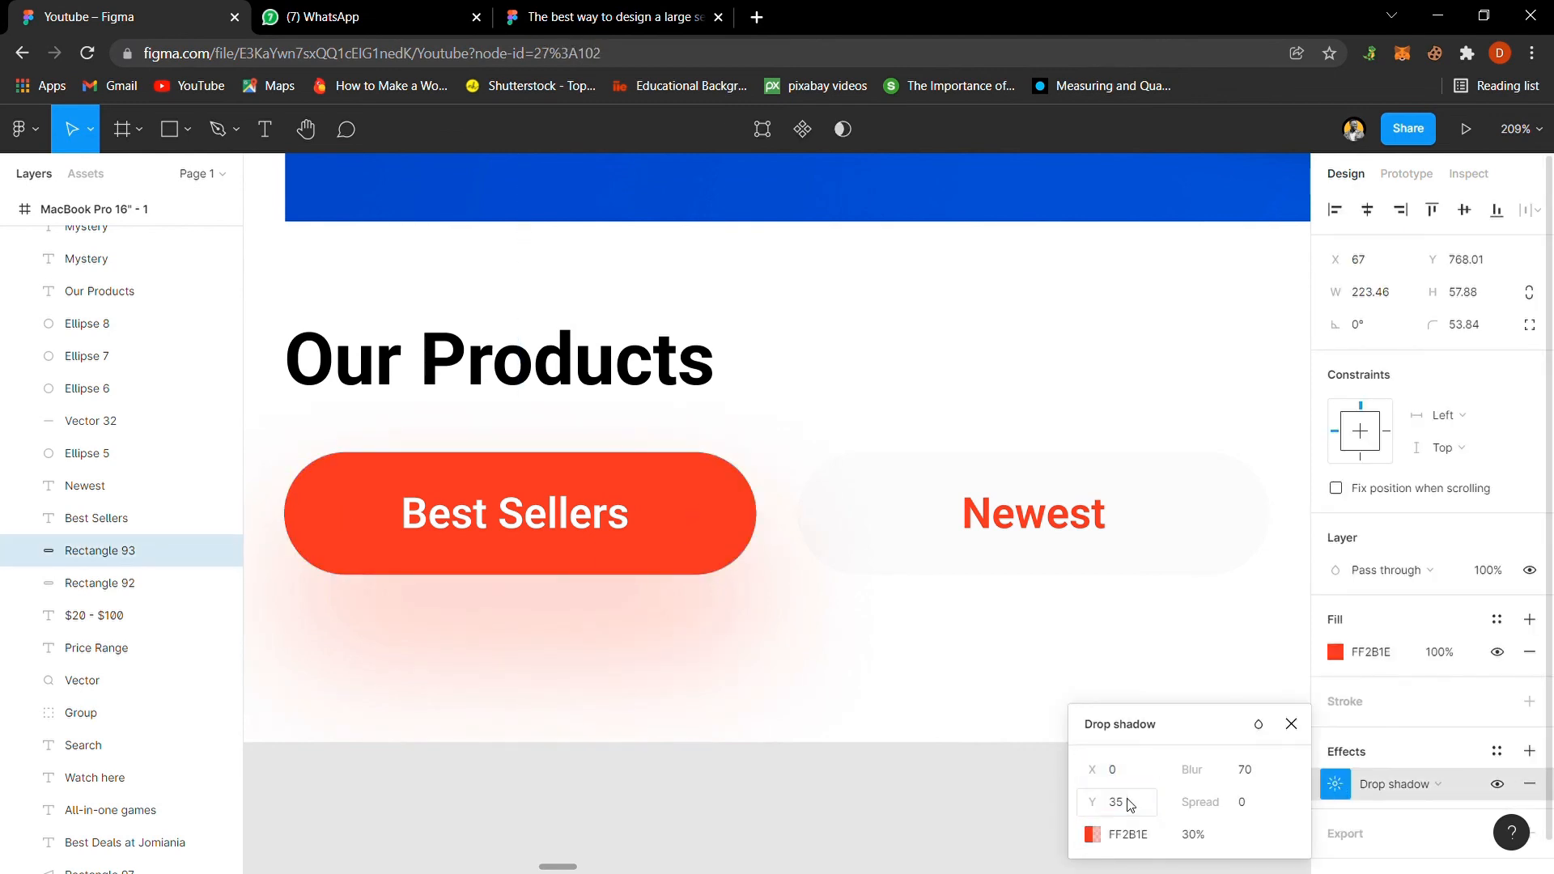
{"action": "left_click", "coordinate": [1254, 770]}
{"action": "type", "text": "60"}
{"action": "key", "text": "Return"}
{"action": "left_click", "coordinate": [850, 693]}
Step: Add a drop shadow to the background of the pink Mystery card
{"action": "key", "text": "shift+0"}
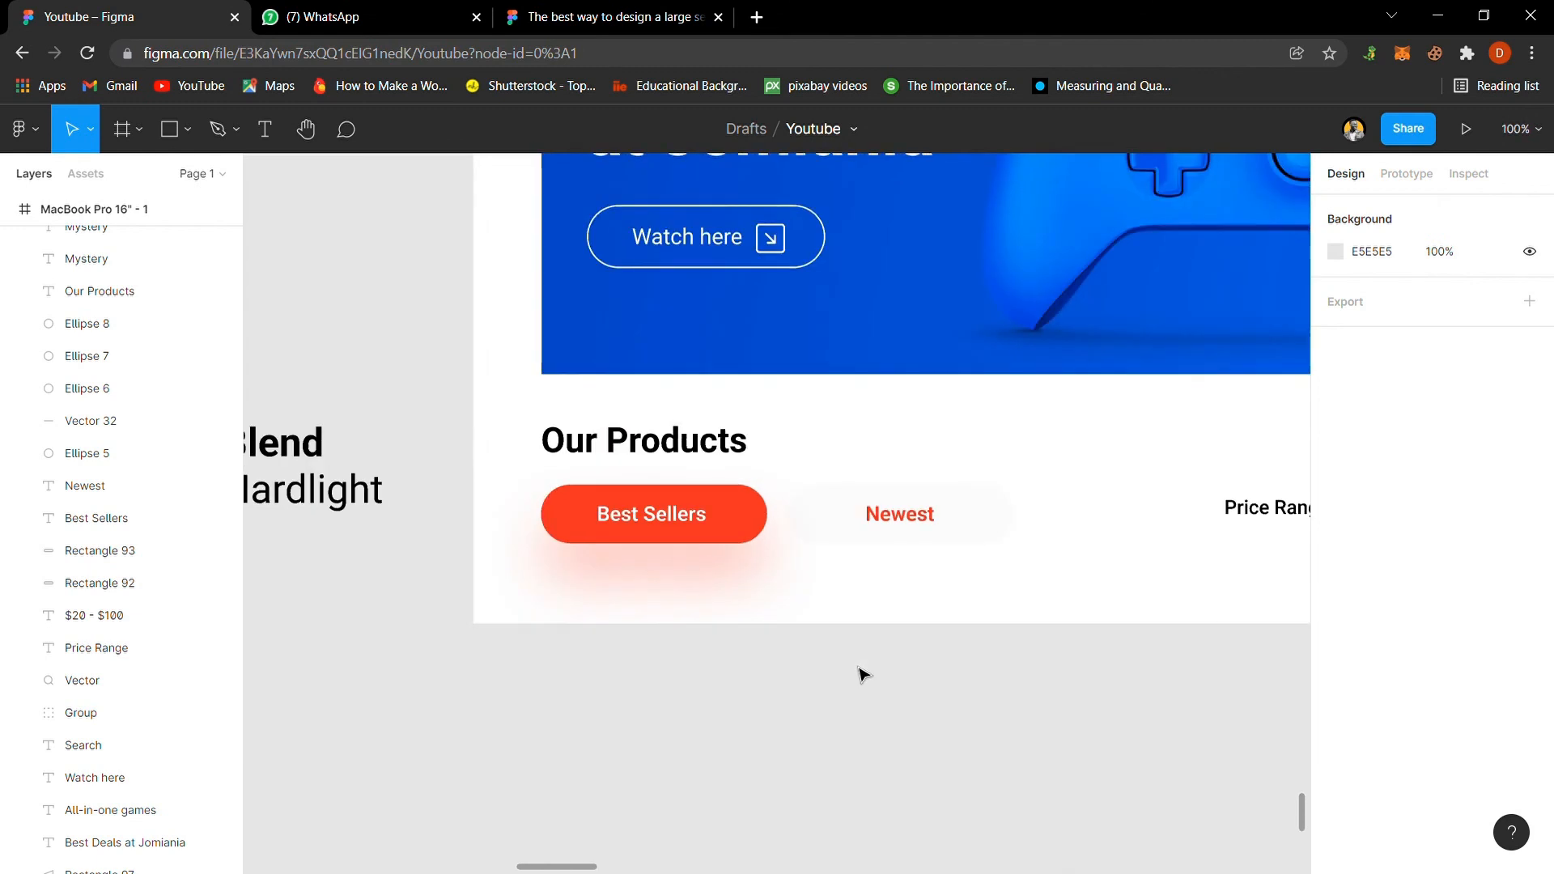
{"action": "key", "text": "minus"}
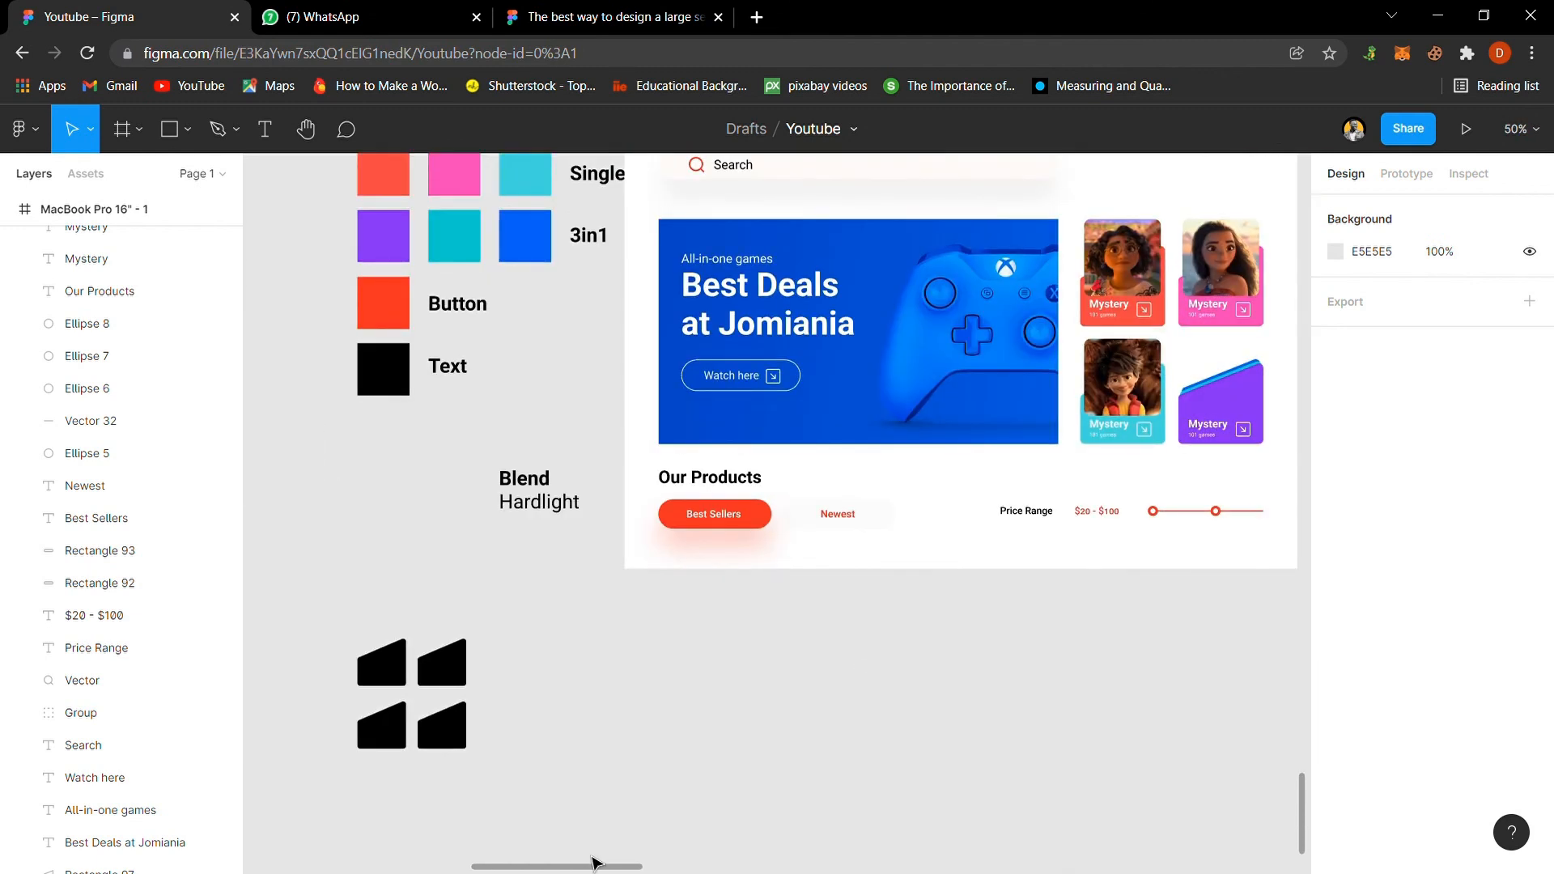
{"action": "left_click_drag", "start_coordinate": [609, 870], "coordinate": [663, 870]}
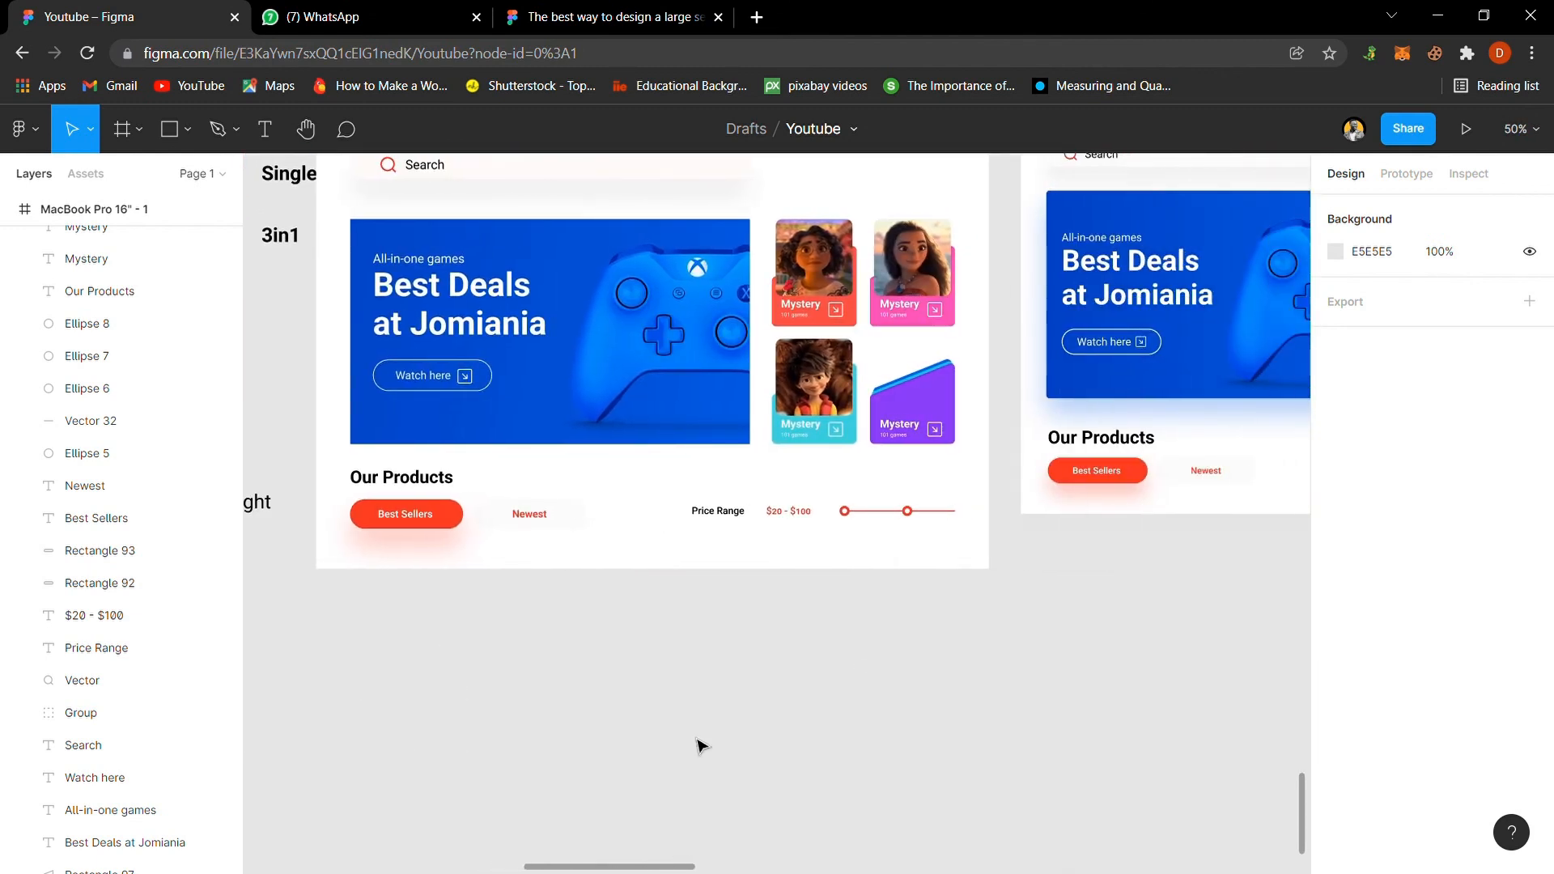
{"action": "scroll", "coordinate": [890, 381], "scroll_direction": "up", "scroll_amount": 1}
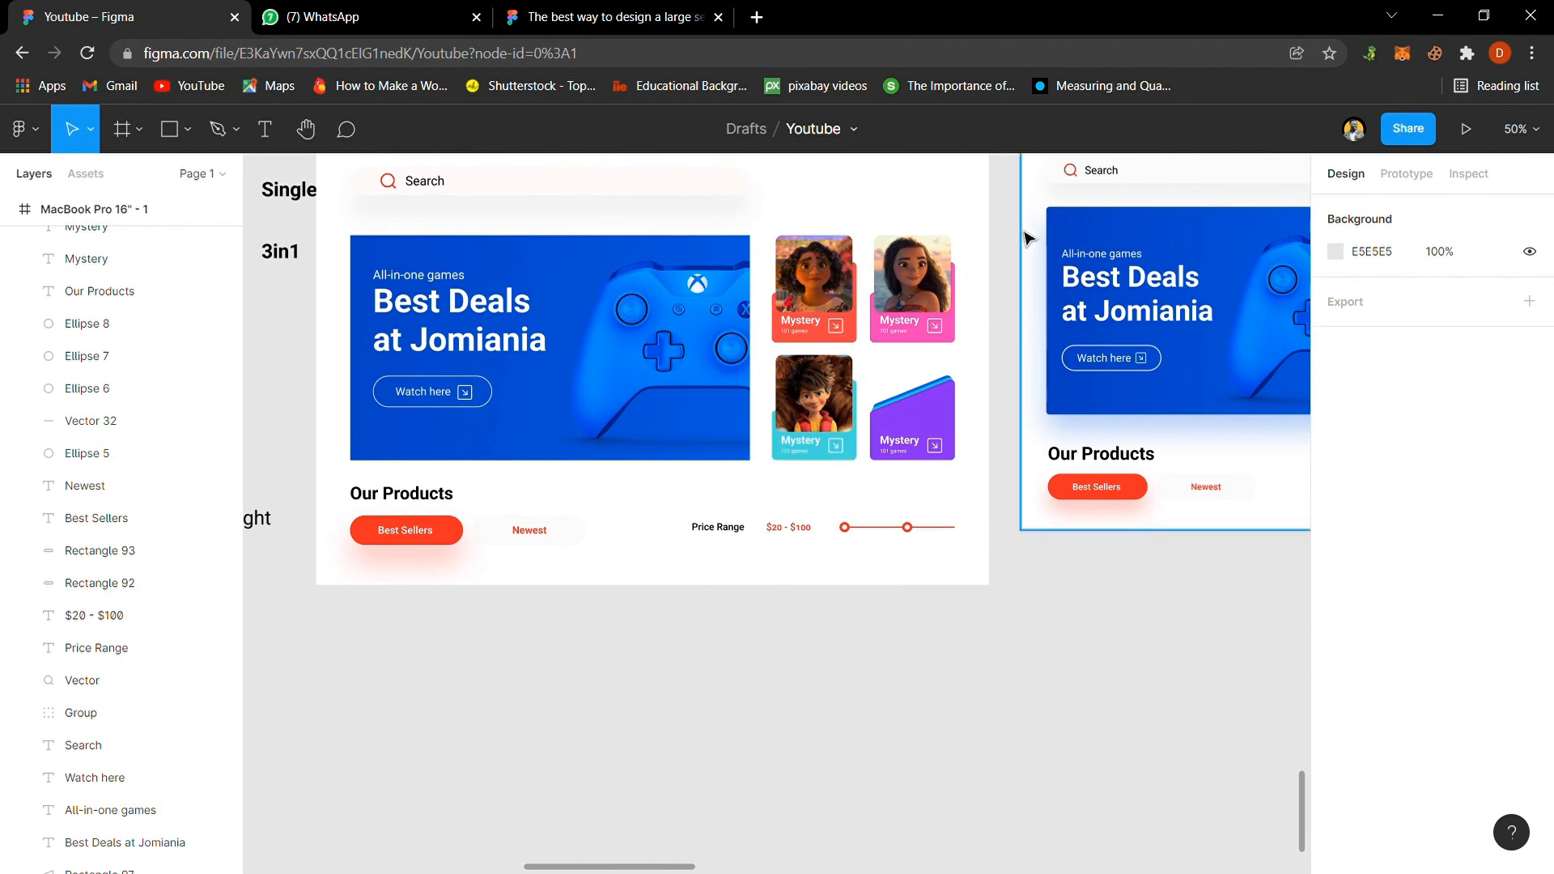
{"action": "left_click_drag", "start_coordinate": [1002, 210], "coordinate": [796, 476]}
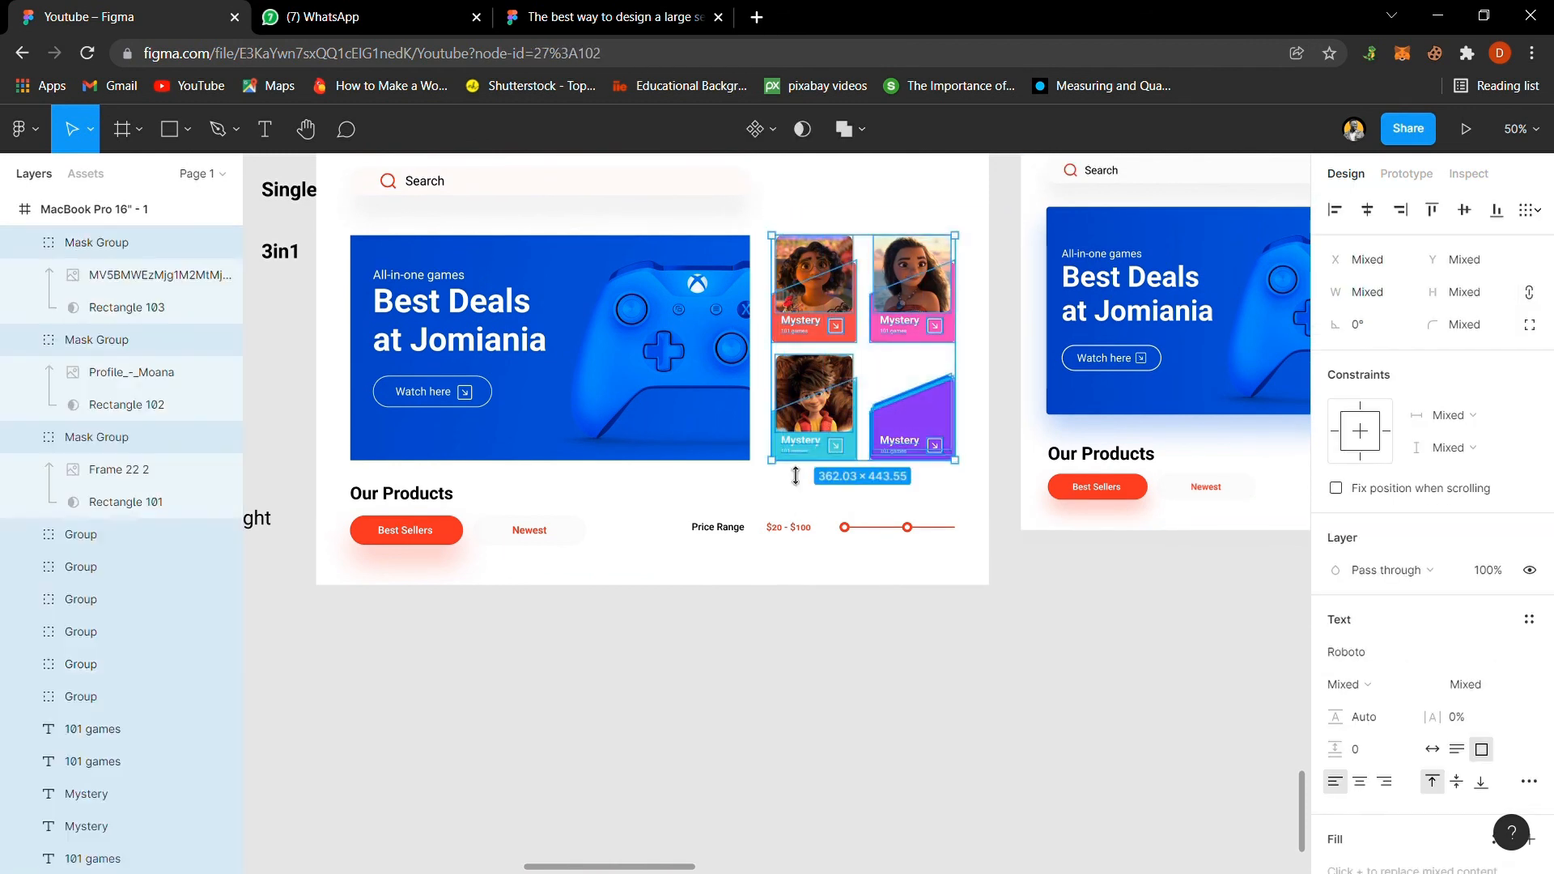
{"action": "key", "text": "shift+2"}
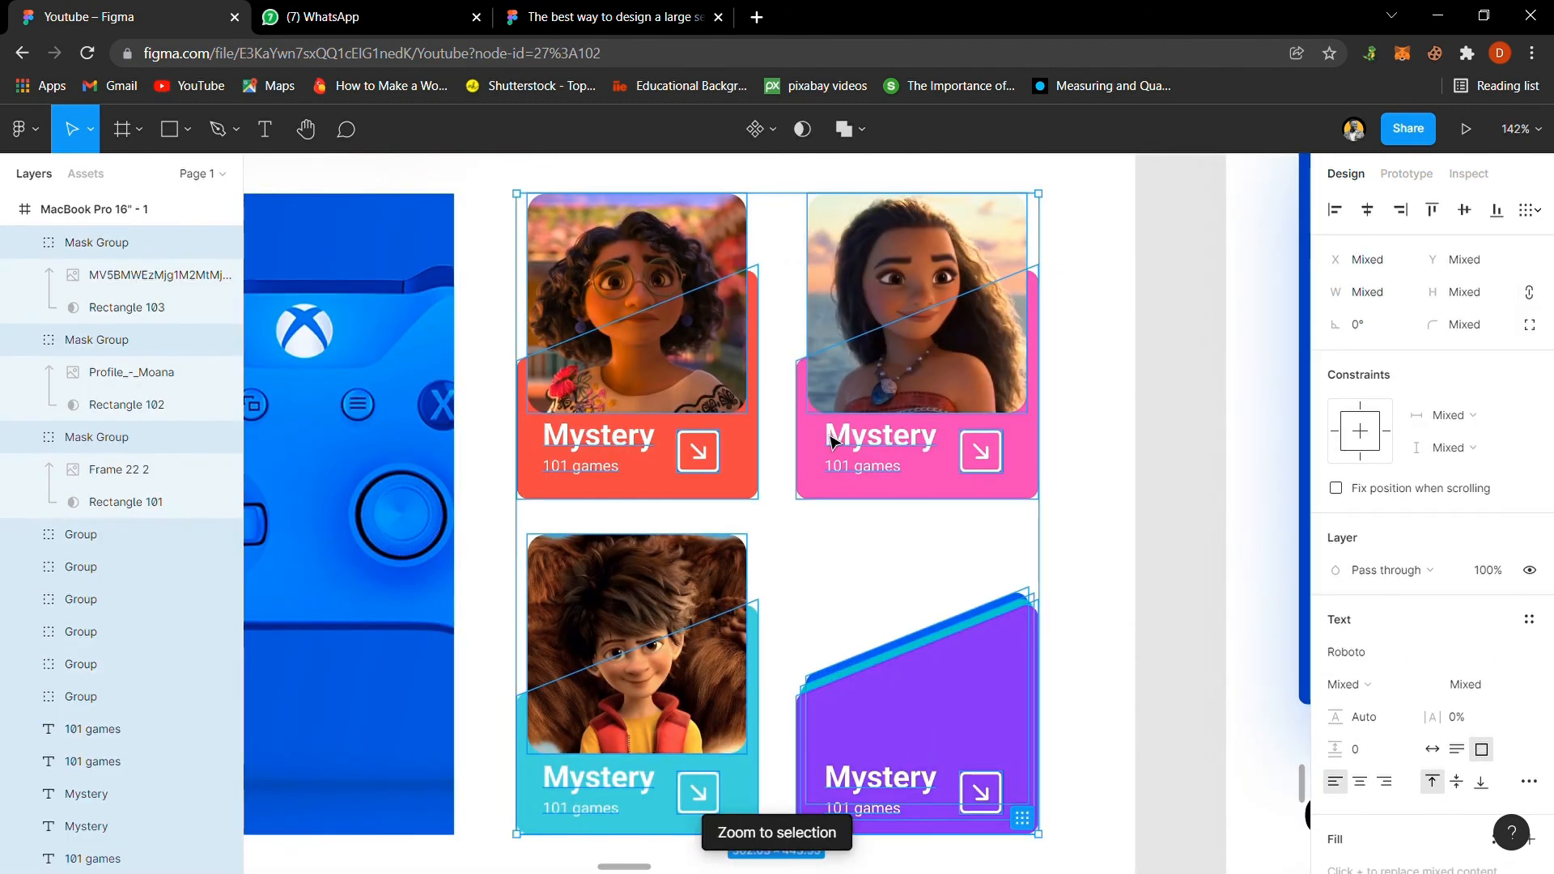
{"action": "scroll", "coordinate": [831, 441], "scroll_direction": "down", "scroll_amount": 2}
{"action": "scroll", "coordinate": [1056, 429], "scroll_direction": "up", "scroll_amount": 1}
{"action": "left_click", "coordinate": [1081, 411]}
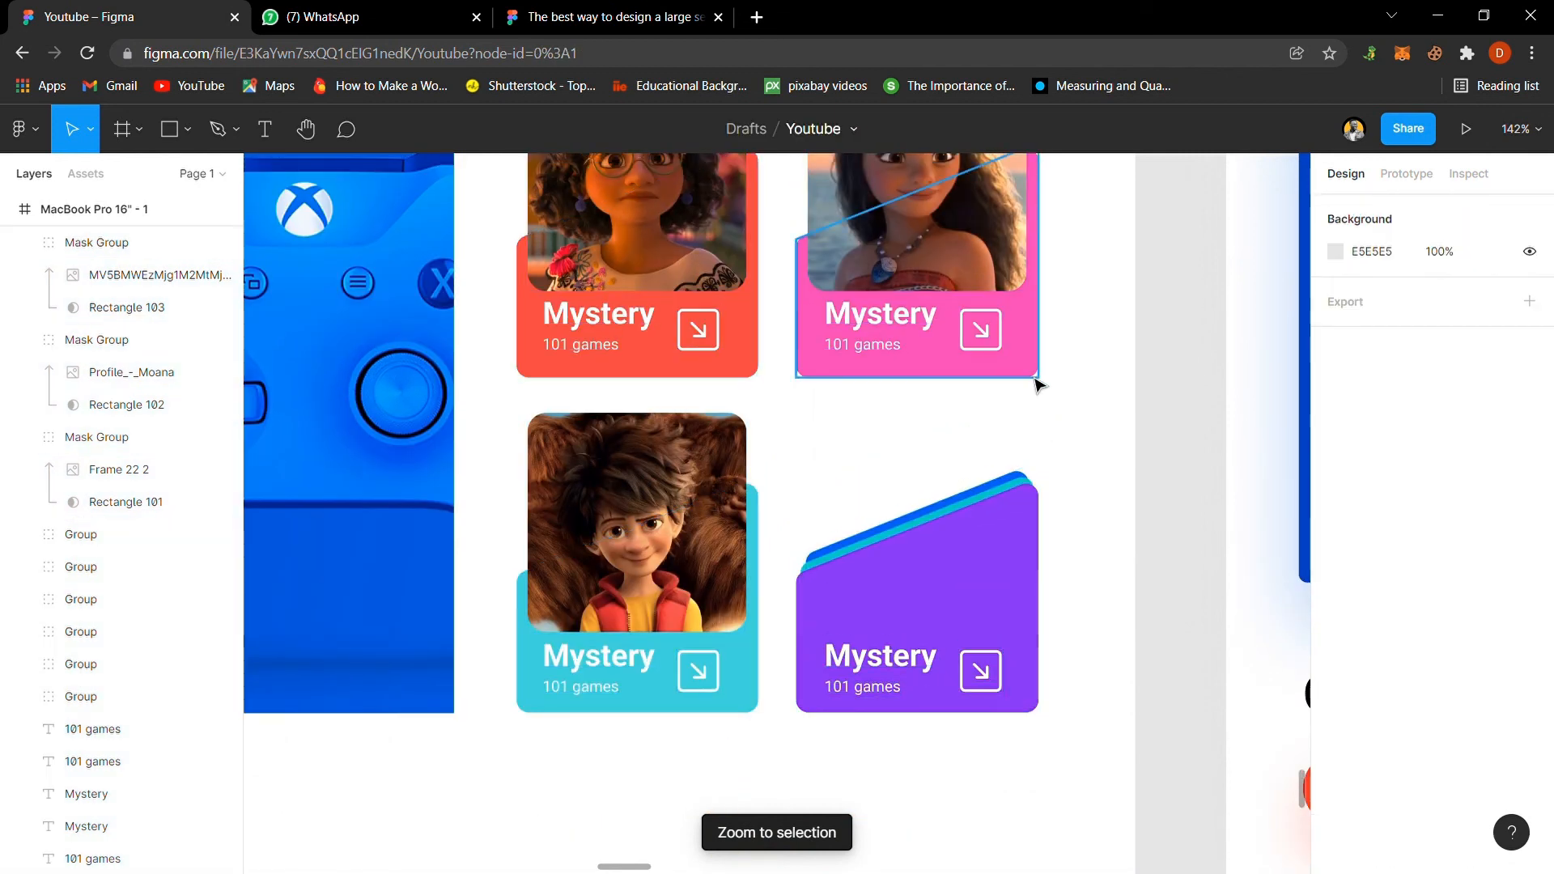
{"action": "left_click", "coordinate": [1035, 377]}
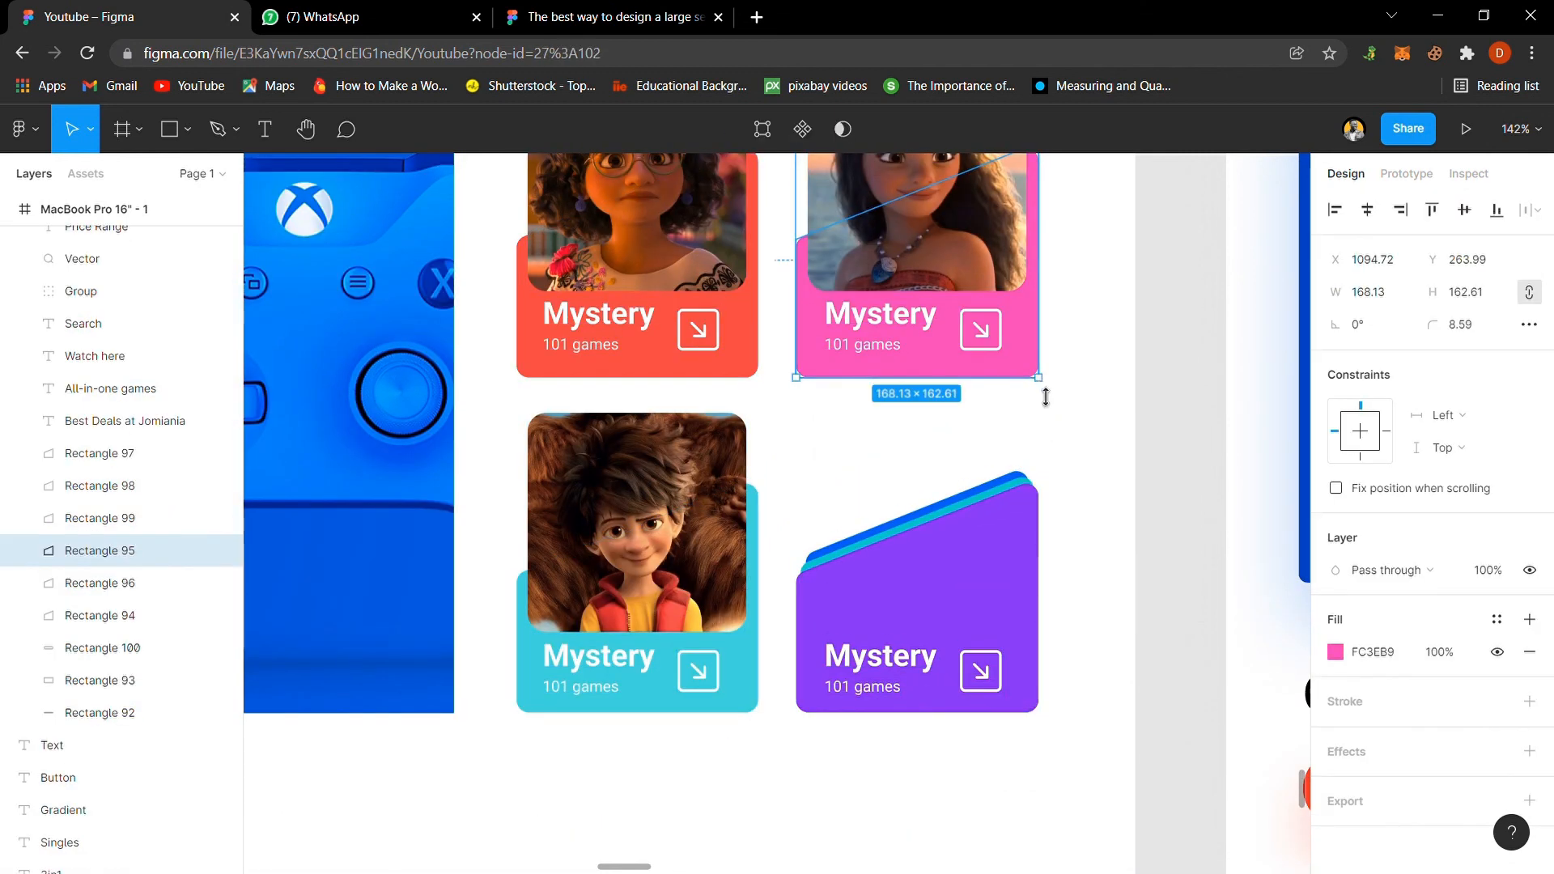
{"action": "left_click", "coordinate": [1414, 752]}
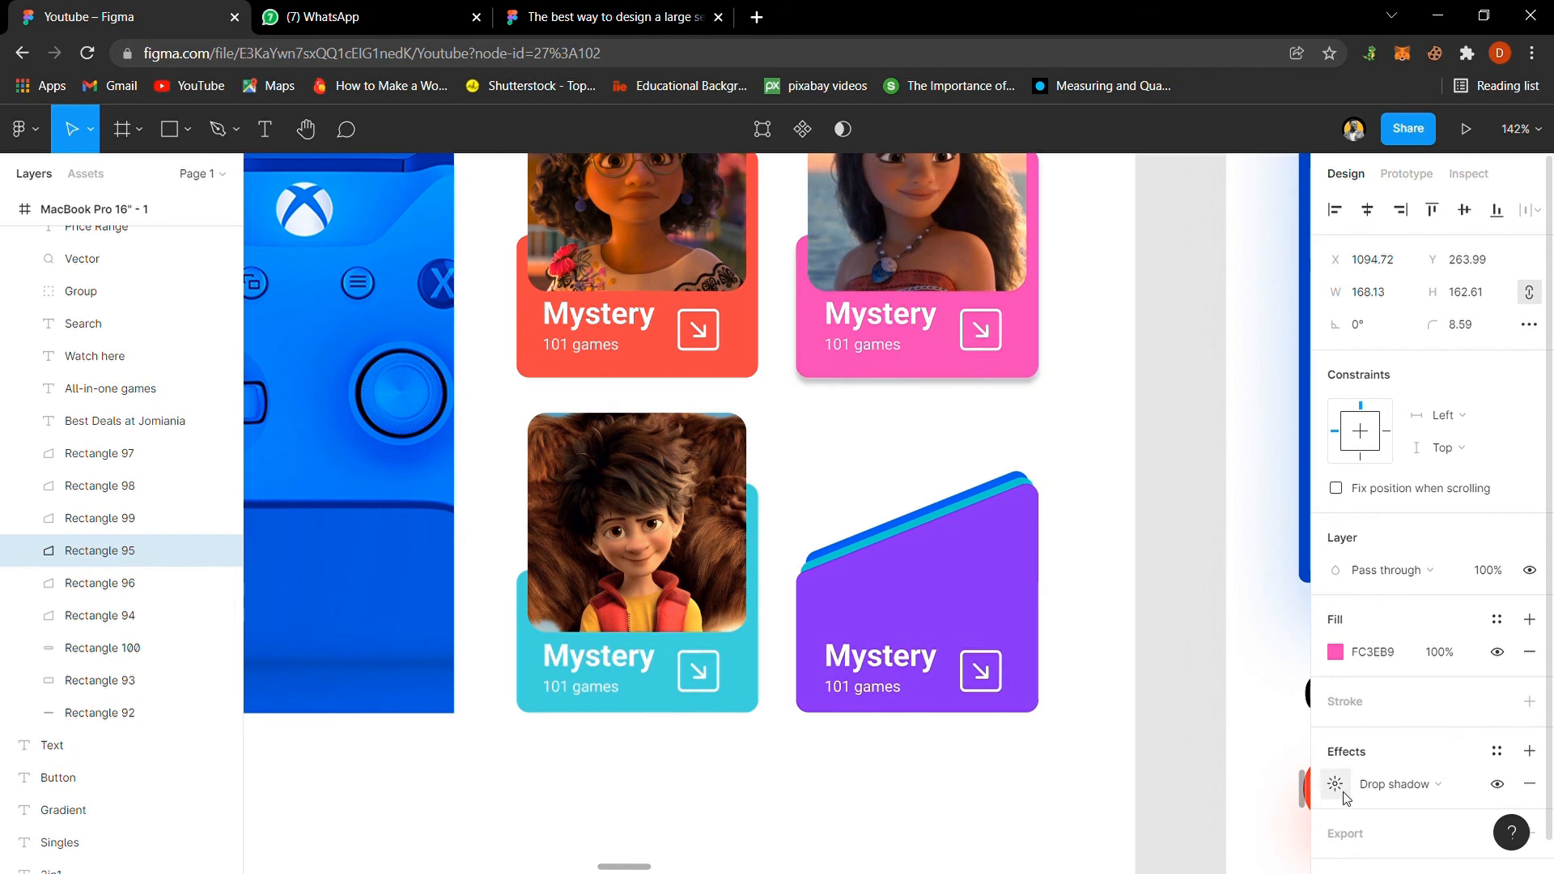
Step: Set the pink card shadow's Y offset to 30 and its blur to 40
{"action": "left_click", "coordinate": [1335, 784]}
{"action": "left_click", "coordinate": [1125, 812]}
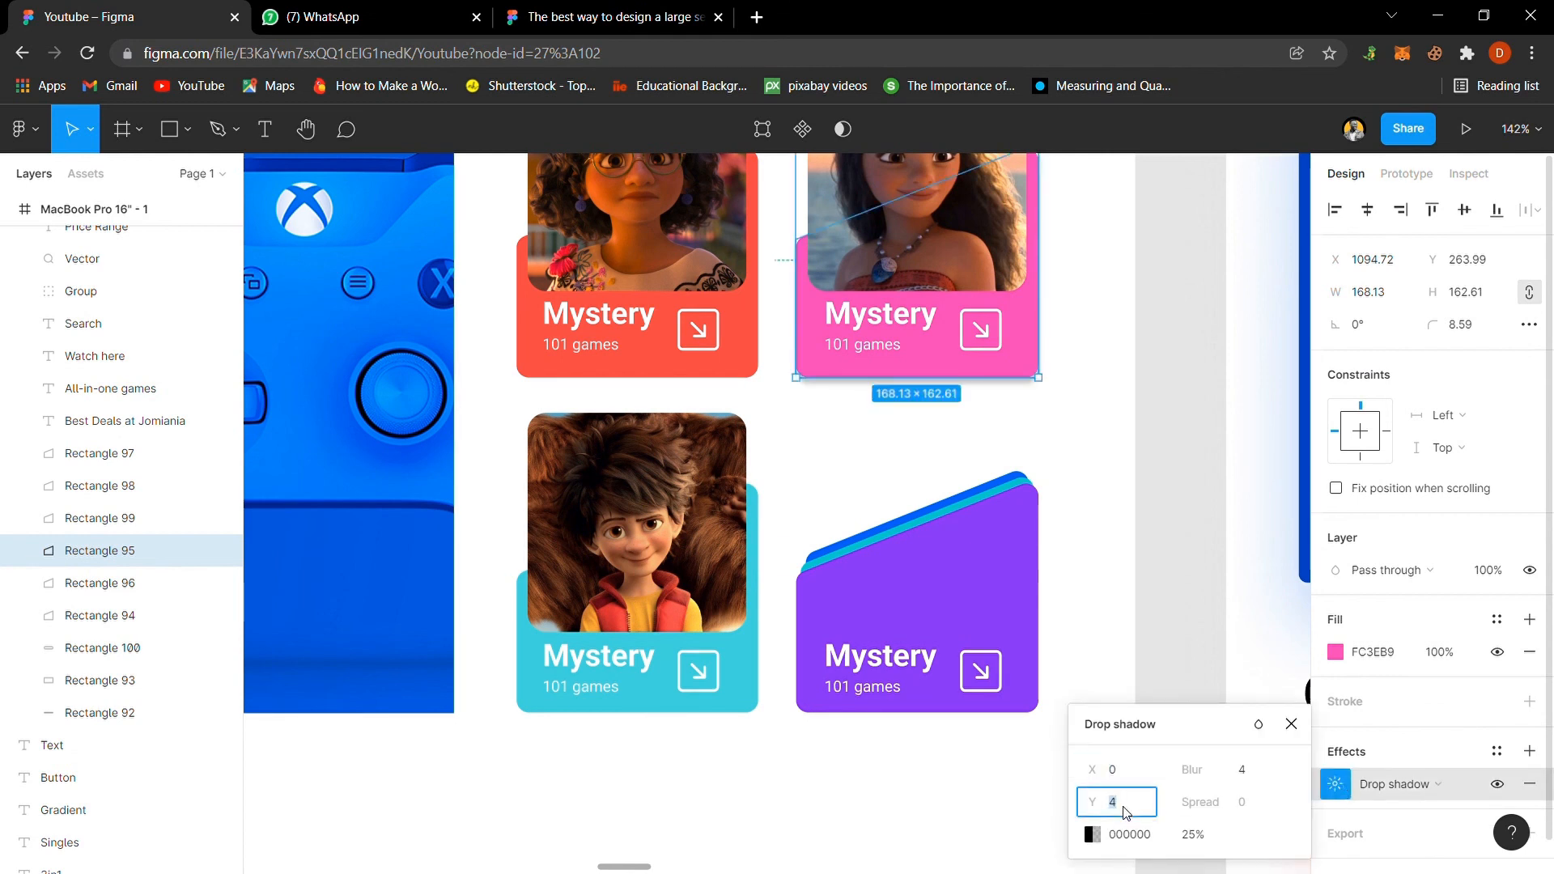
{"action": "type", "text": "30"}
{"action": "key", "text": "Return"}
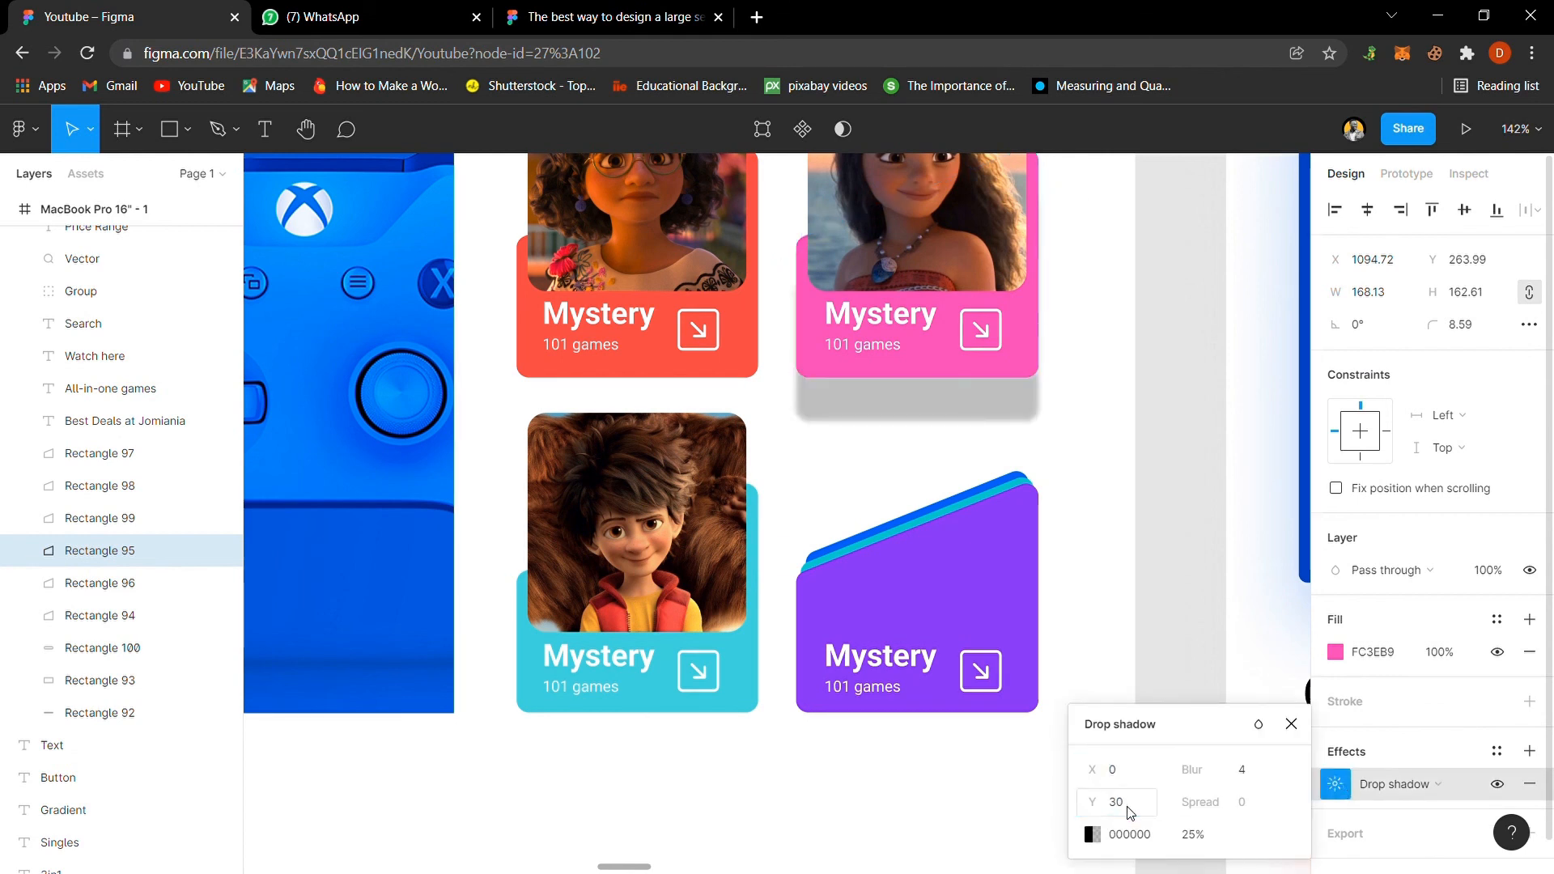
{"action": "left_click", "coordinate": [1247, 779]}
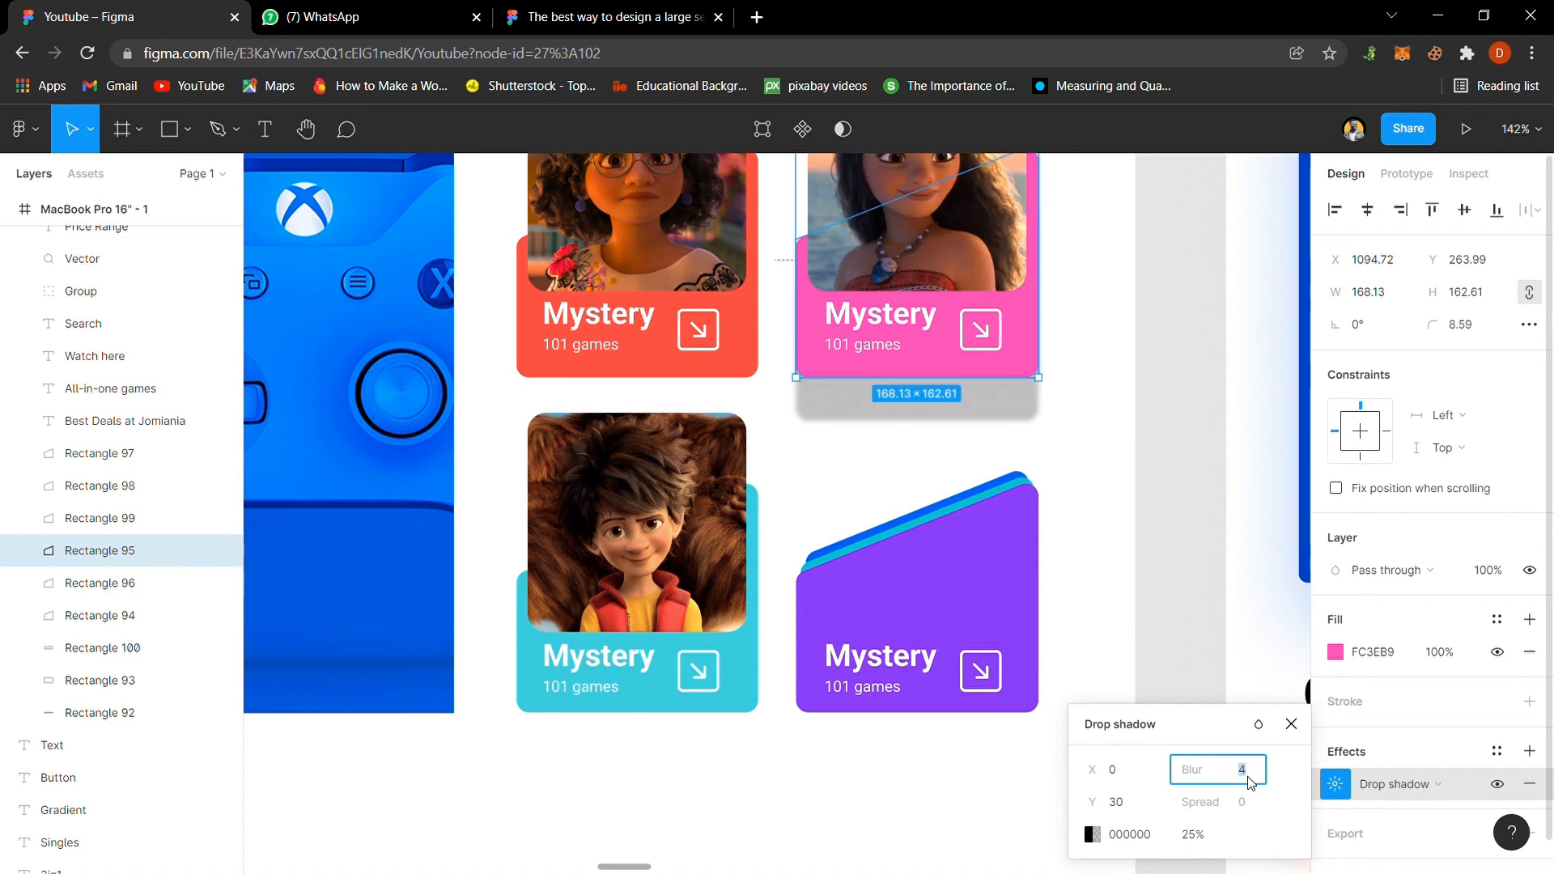
{"action": "type", "text": "40"}
{"action": "key", "text": "Return"}
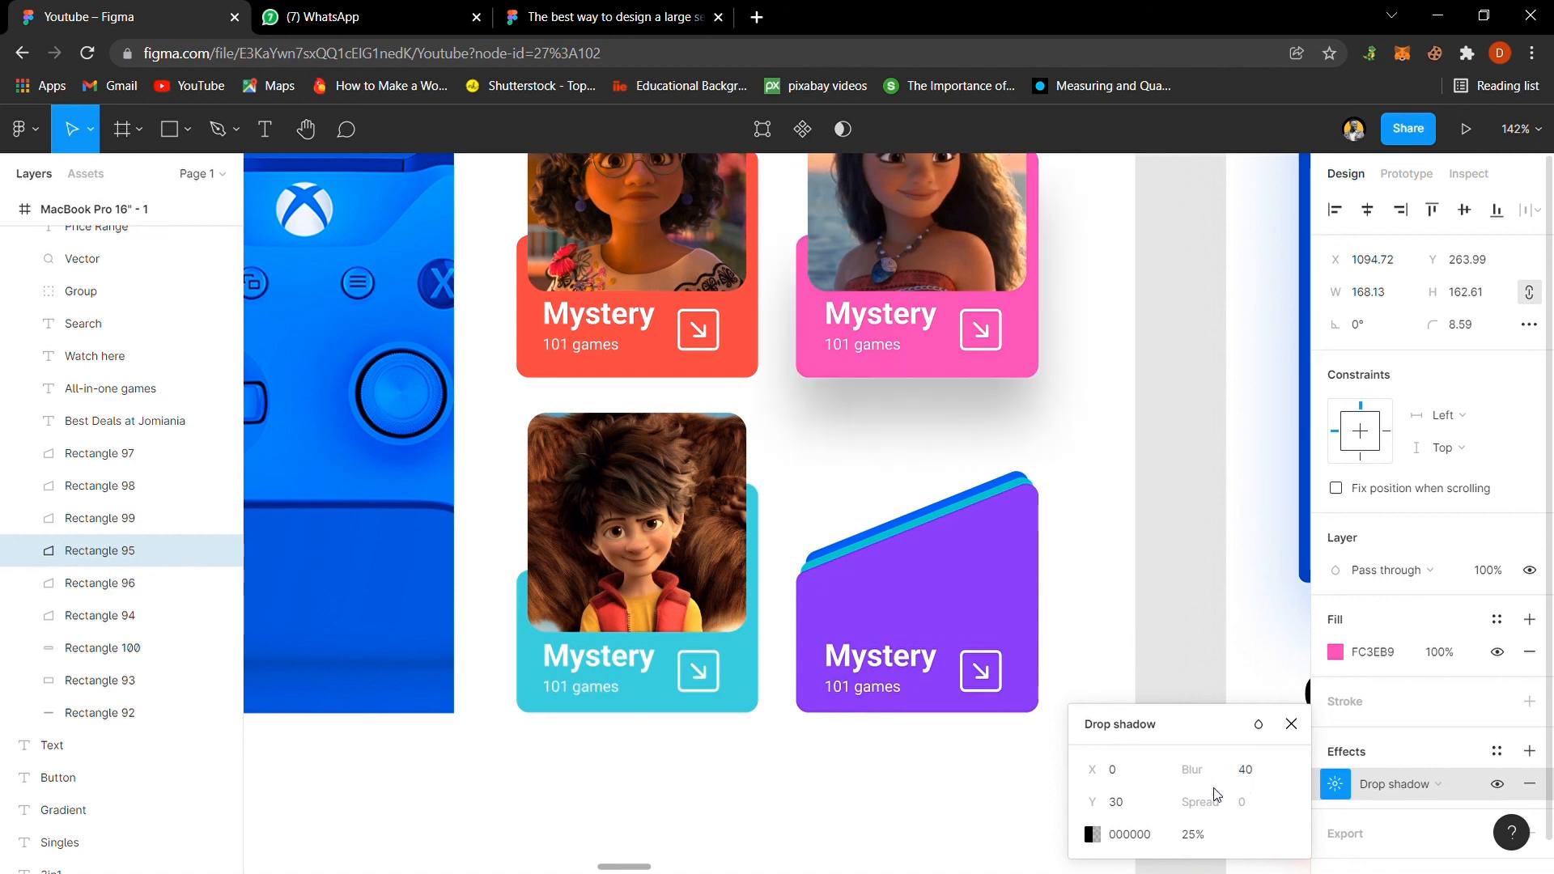
Step: Color the pink card's shadow with the pink FC3EB9 sampled from the card and set its opacity to 30%
{"action": "left_click", "coordinate": [1093, 833]}
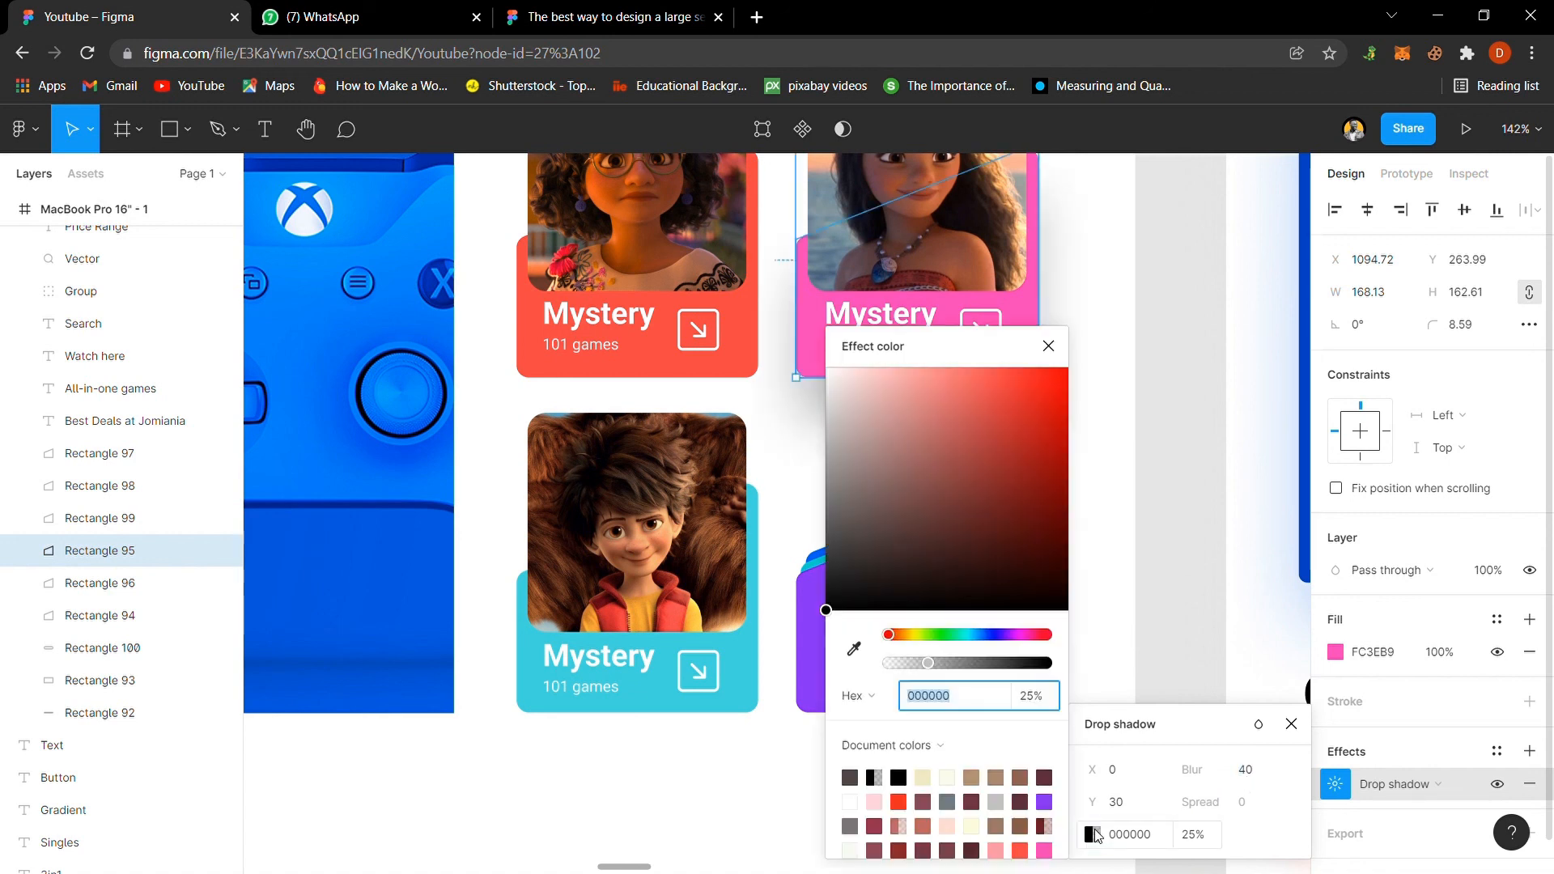
{"action": "left_click", "coordinate": [854, 648]}
{"action": "left_click", "coordinate": [1034, 312]}
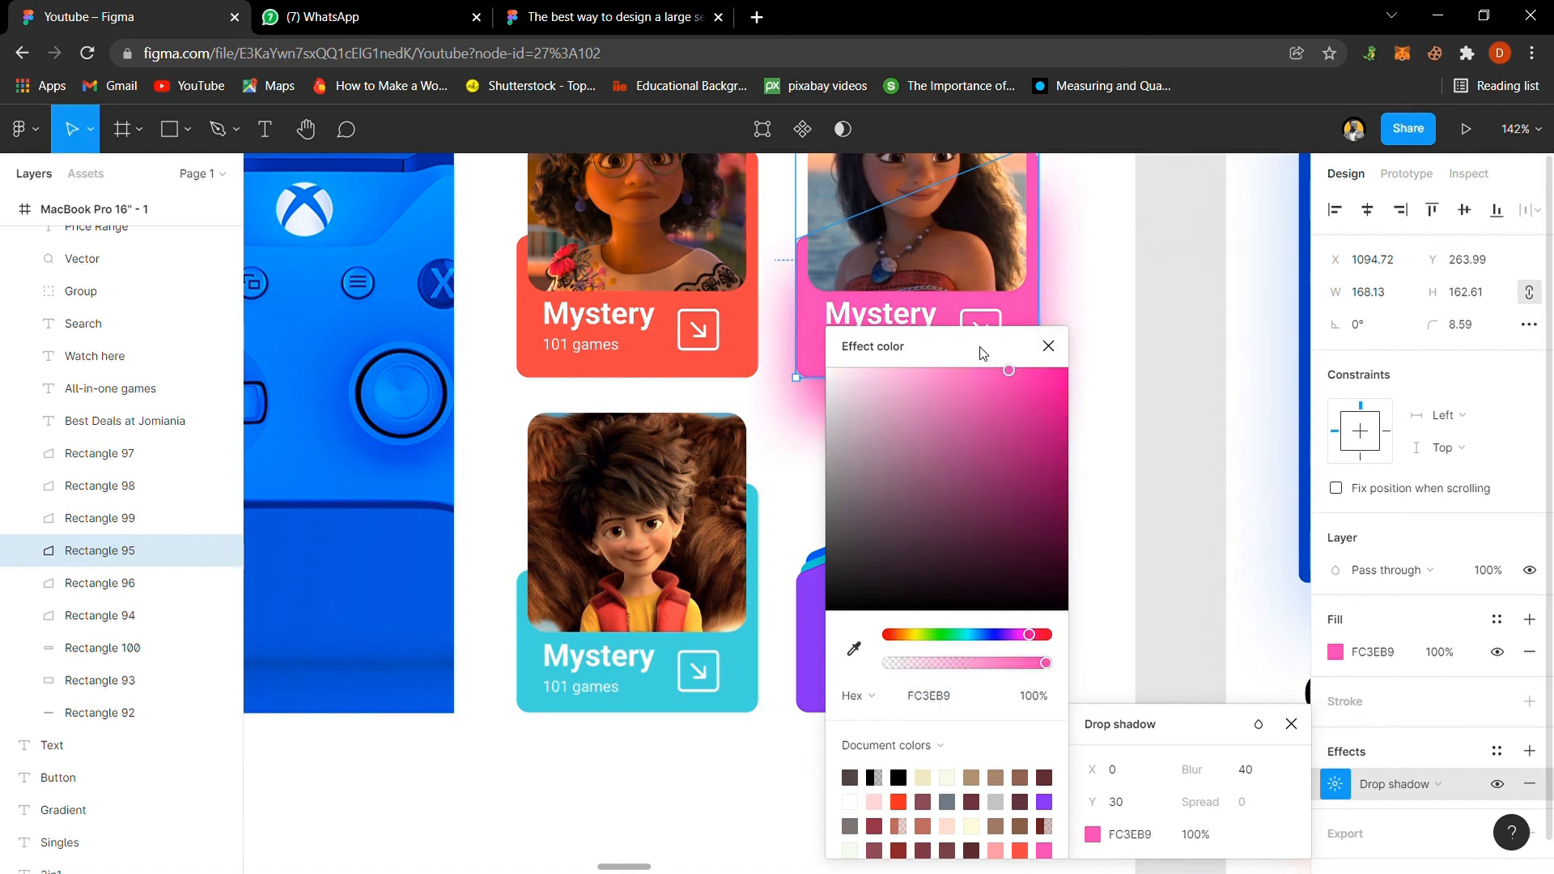
{"action": "left_click_drag", "start_coordinate": [982, 348], "coordinate": [1293, 241]}
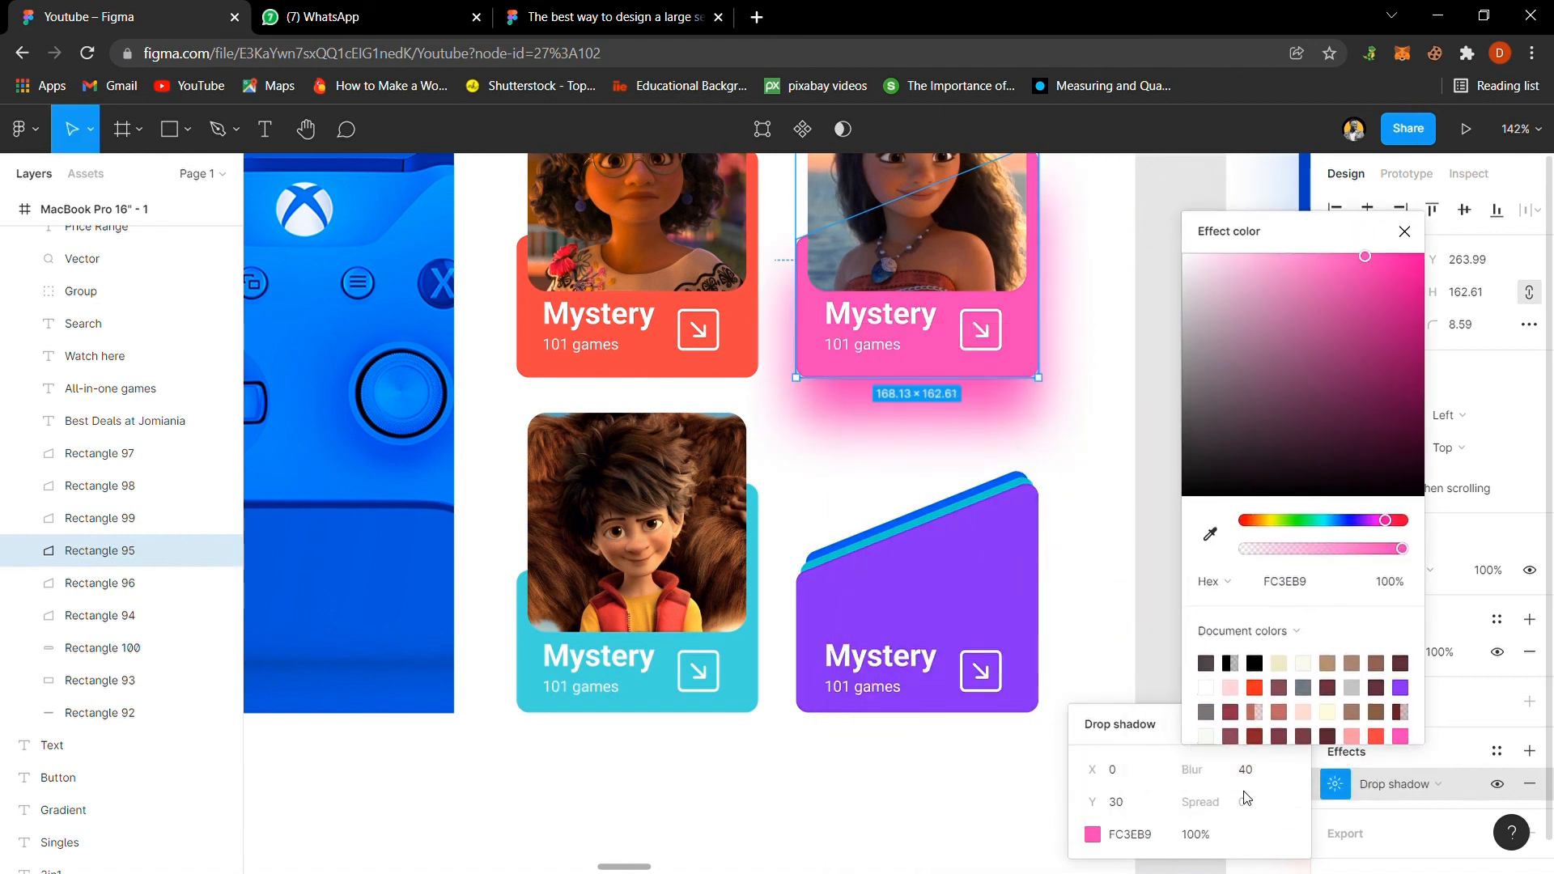
{"action": "left_click", "coordinate": [1183, 839]}
{"action": "type", "text": "30"}
{"action": "key", "text": "Return"}
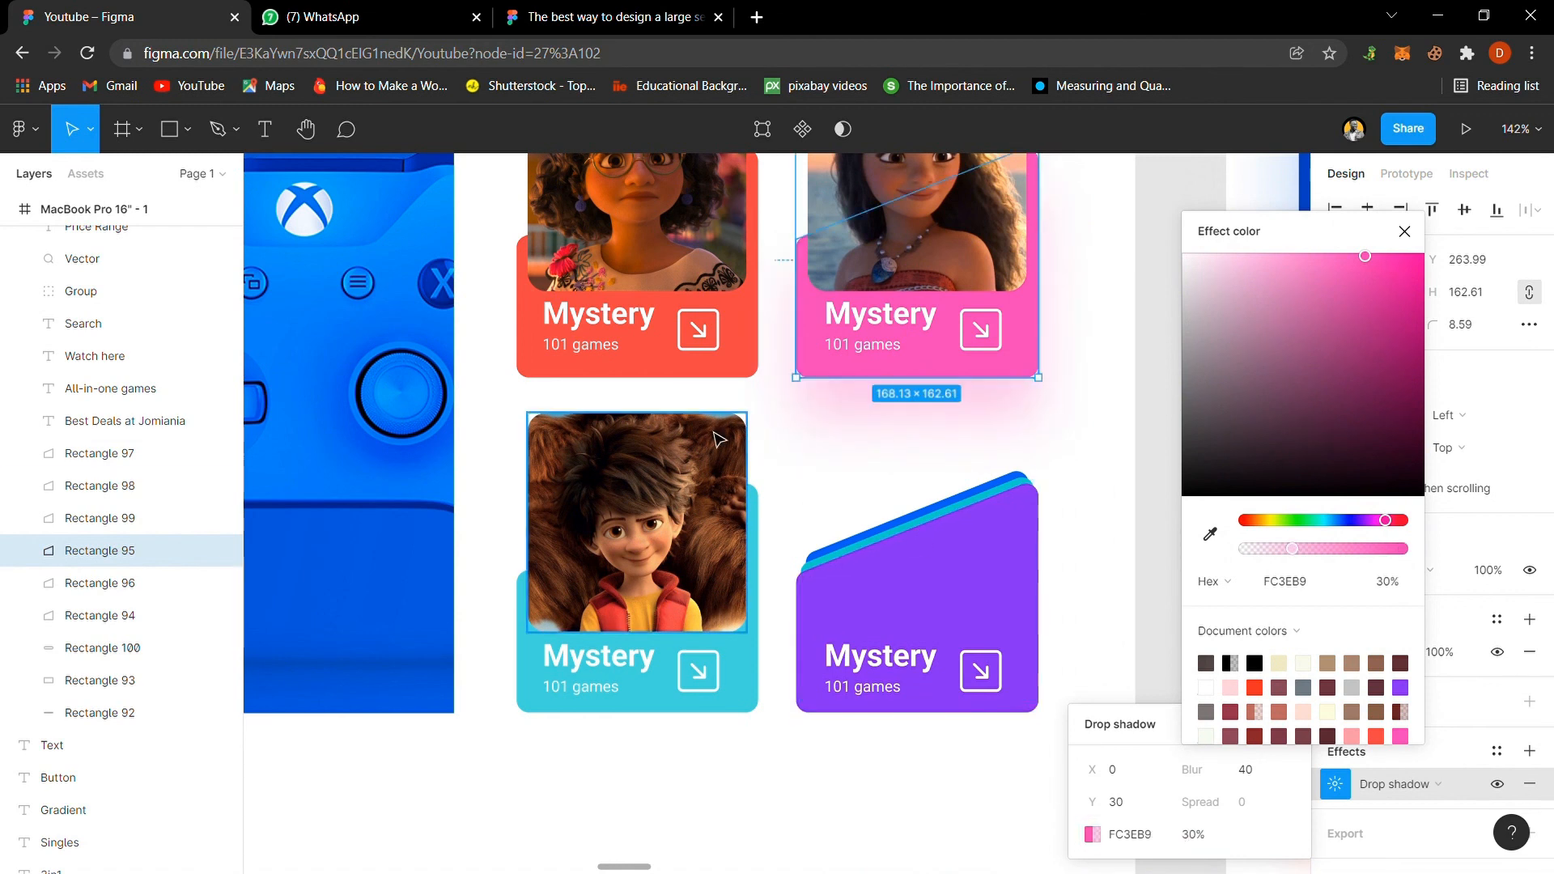
Step: Add a drop shadow to the red Mystery card's background, colored with its sampled red FF4242 at 30% opacity
{"action": "left_click", "coordinate": [674, 372]}
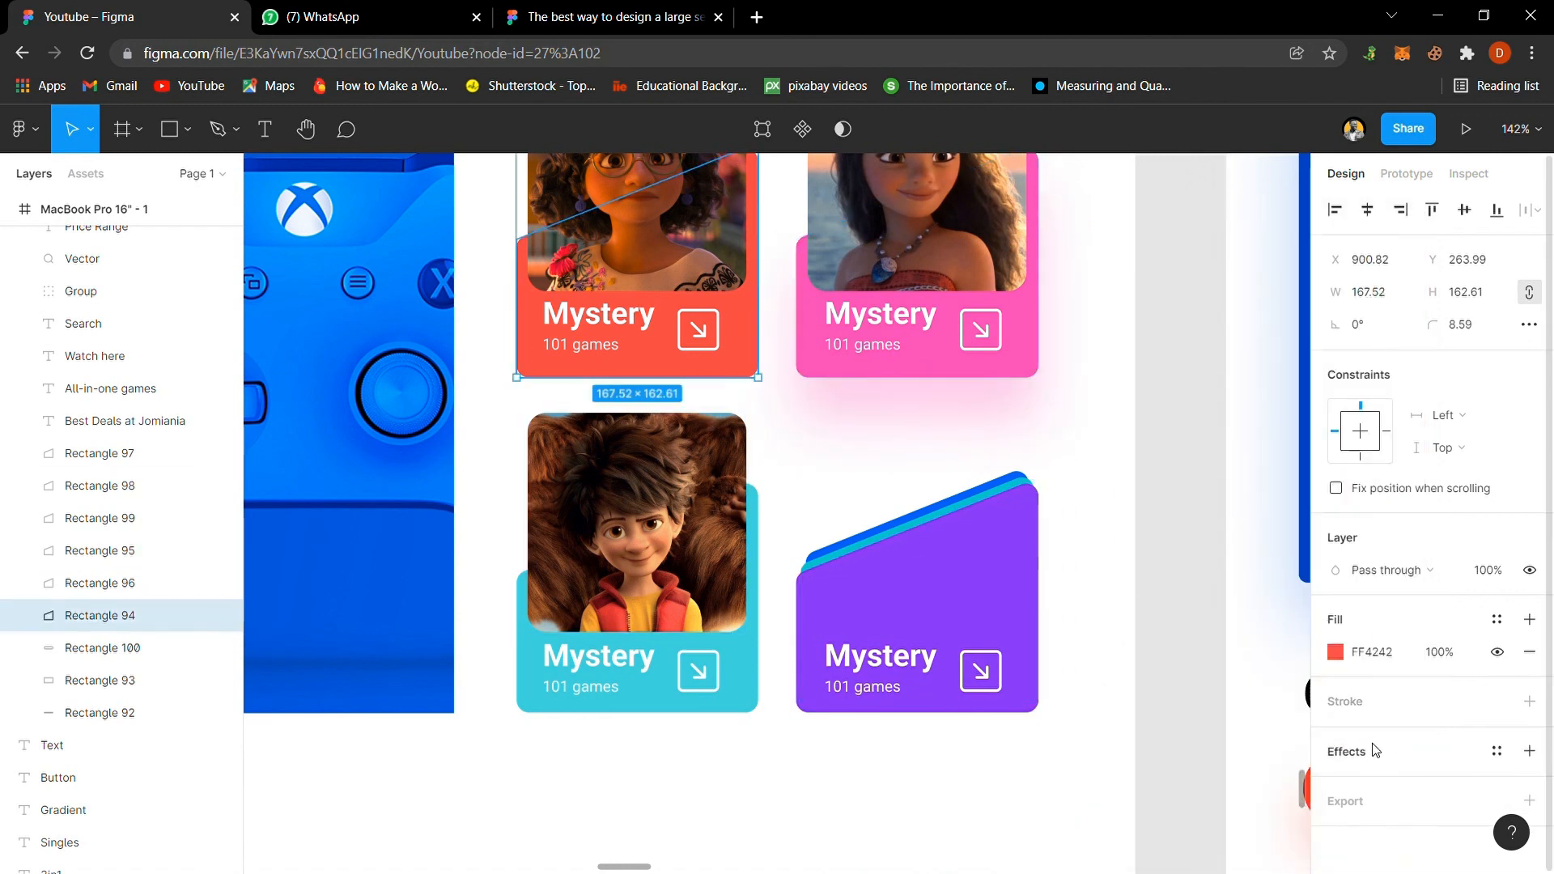
{"action": "left_click", "coordinate": [1360, 751]}
{"action": "left_click", "coordinate": [1336, 783]}
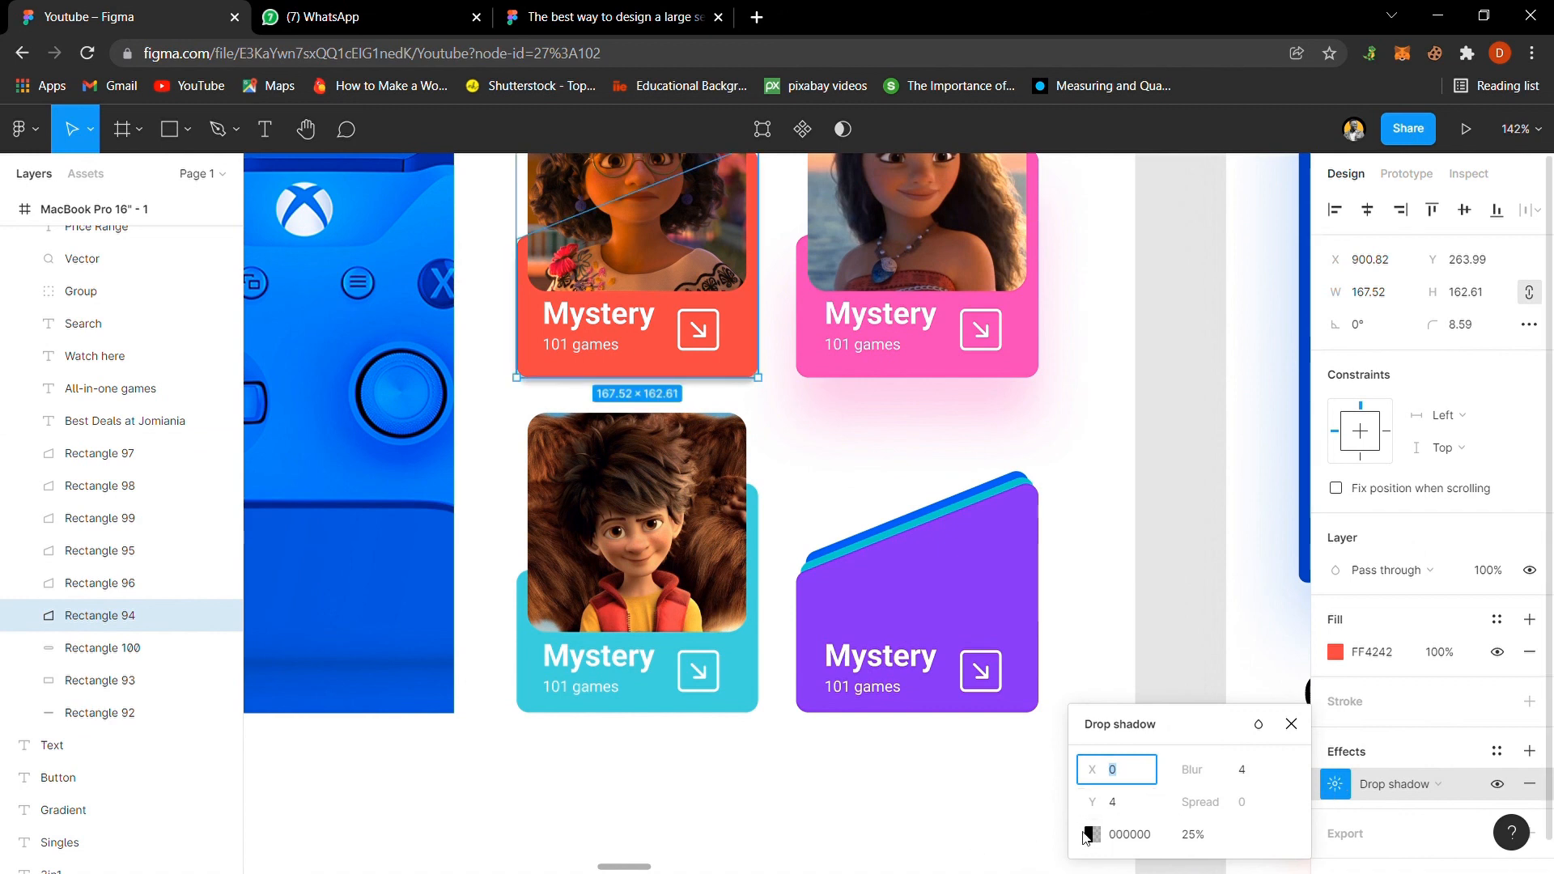
{"action": "left_click", "coordinate": [1091, 834]}
{"action": "left_click", "coordinate": [853, 649]}
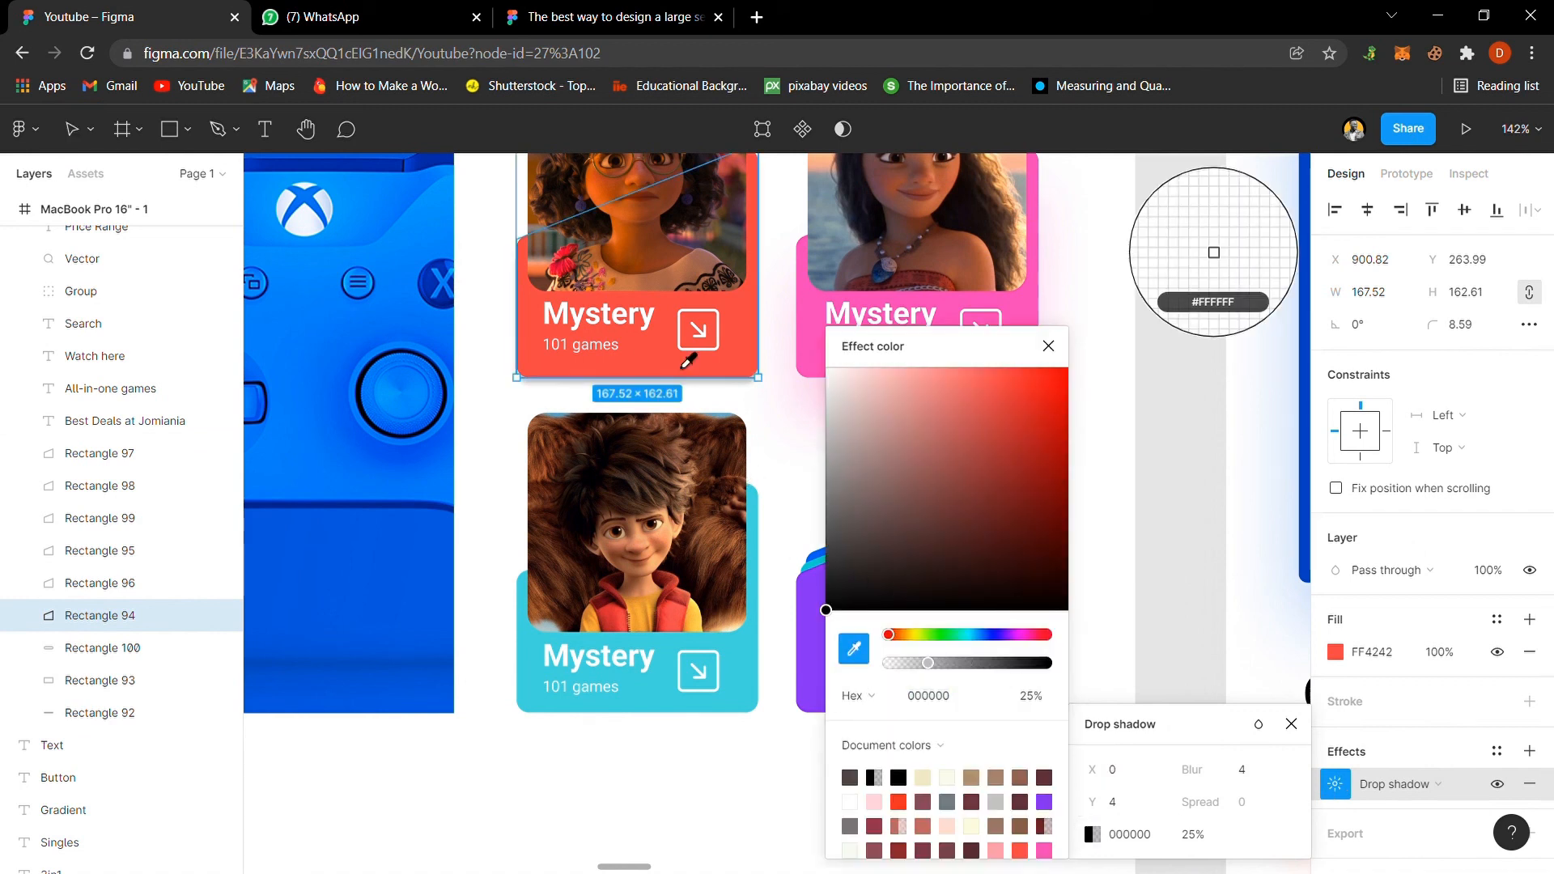
{"action": "left_click", "coordinate": [751, 375]}
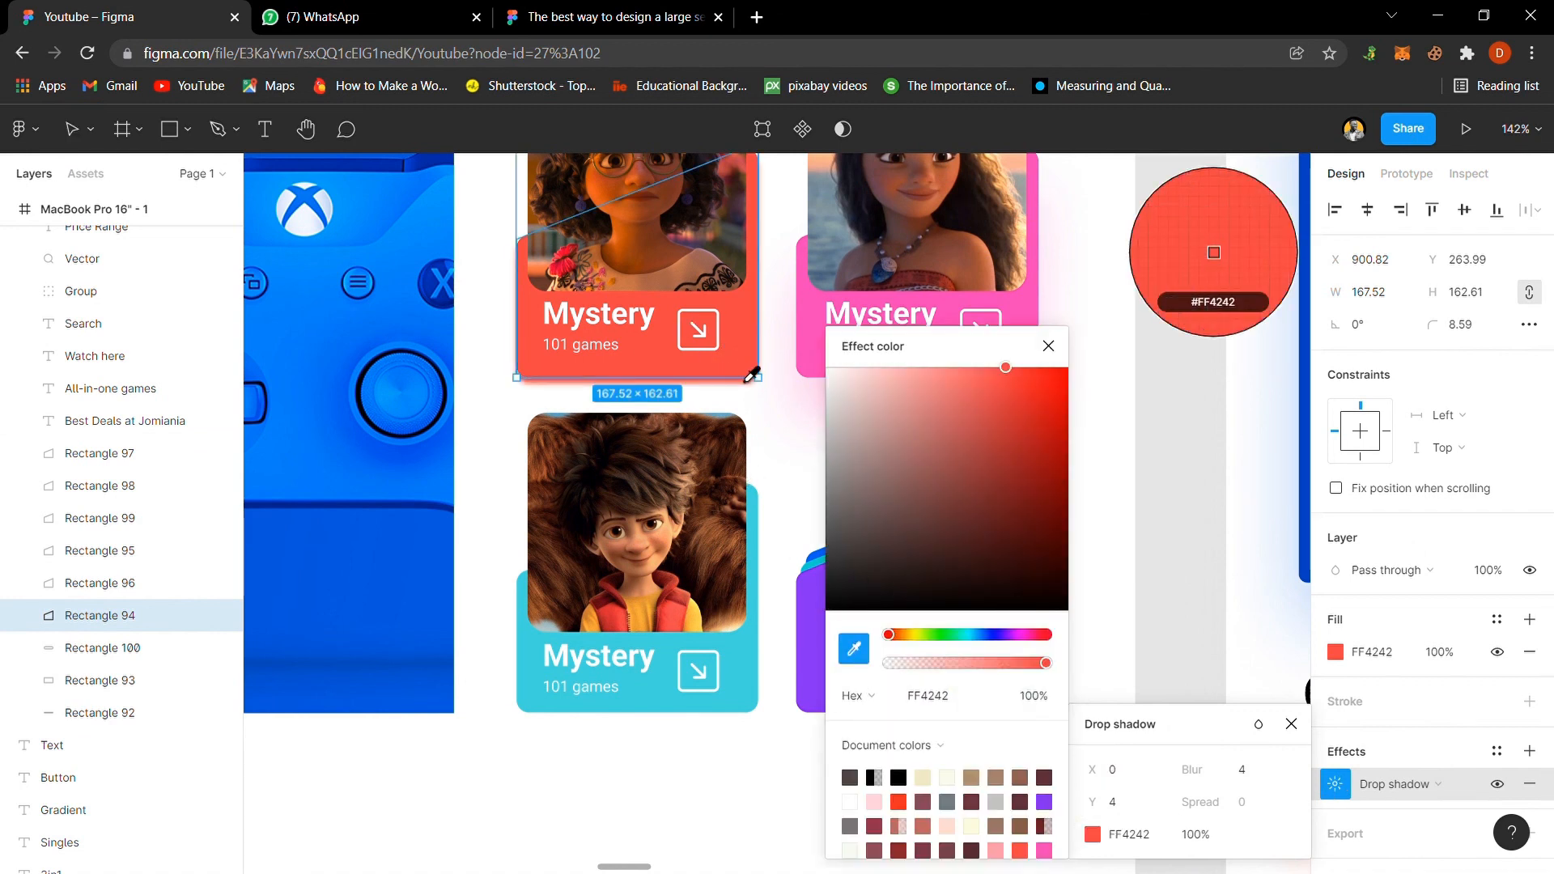
{"action": "left_click", "coordinate": [1047, 347]}
{"action": "left_click", "coordinate": [1200, 840]}
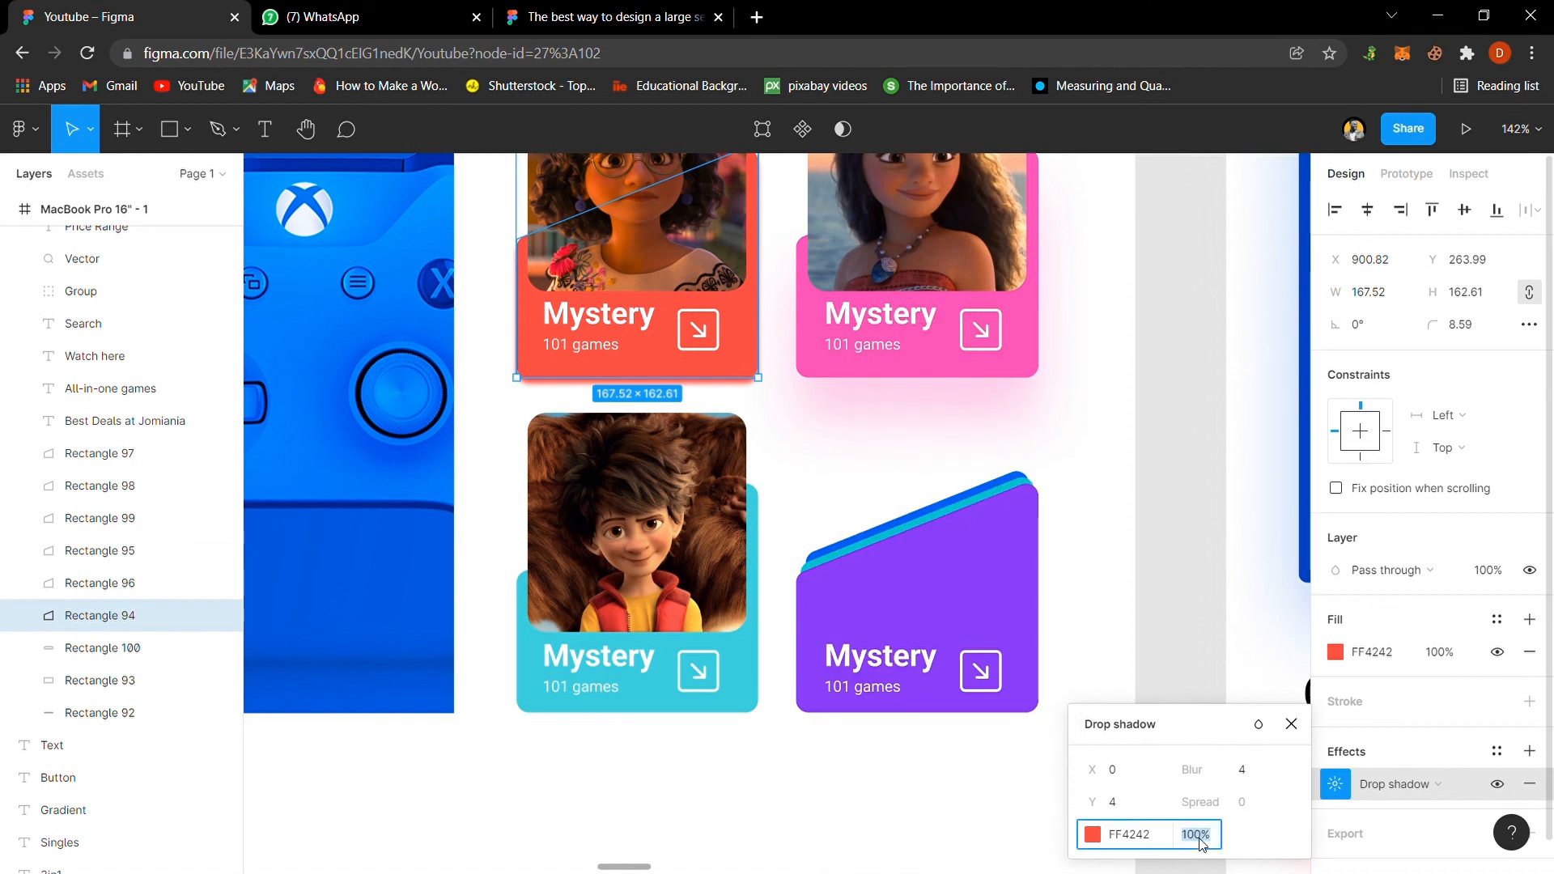
{"action": "type", "text": "30"}
{"action": "key", "text": "Return"}
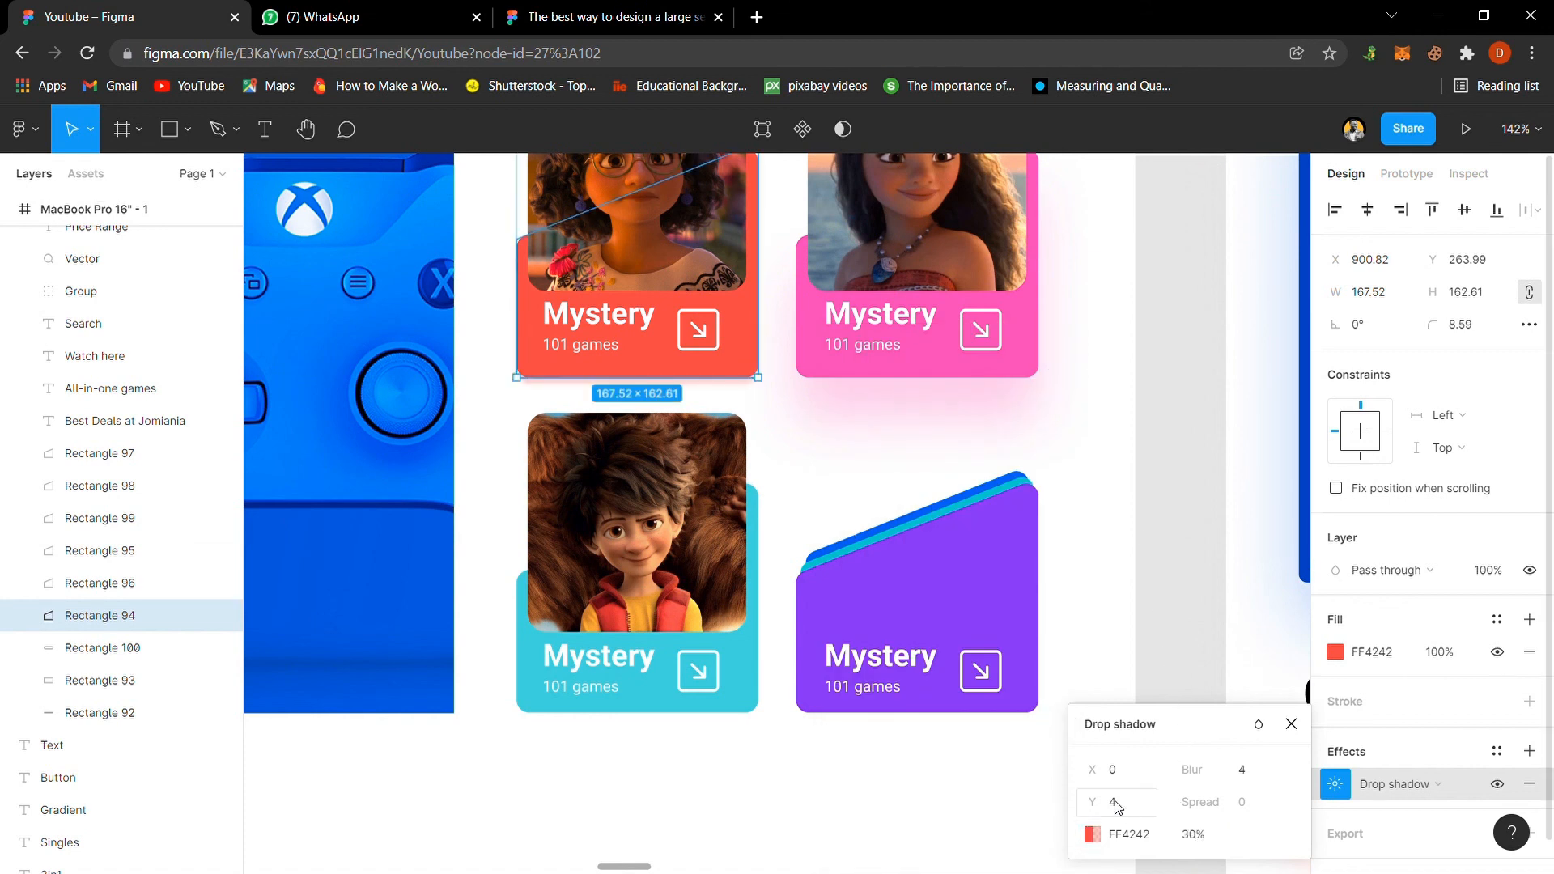
Step: Set the red card shadow's Y offset to 40 and its blur to 40
{"action": "type", "text": "40"}
{"action": "key", "text": "Return"}
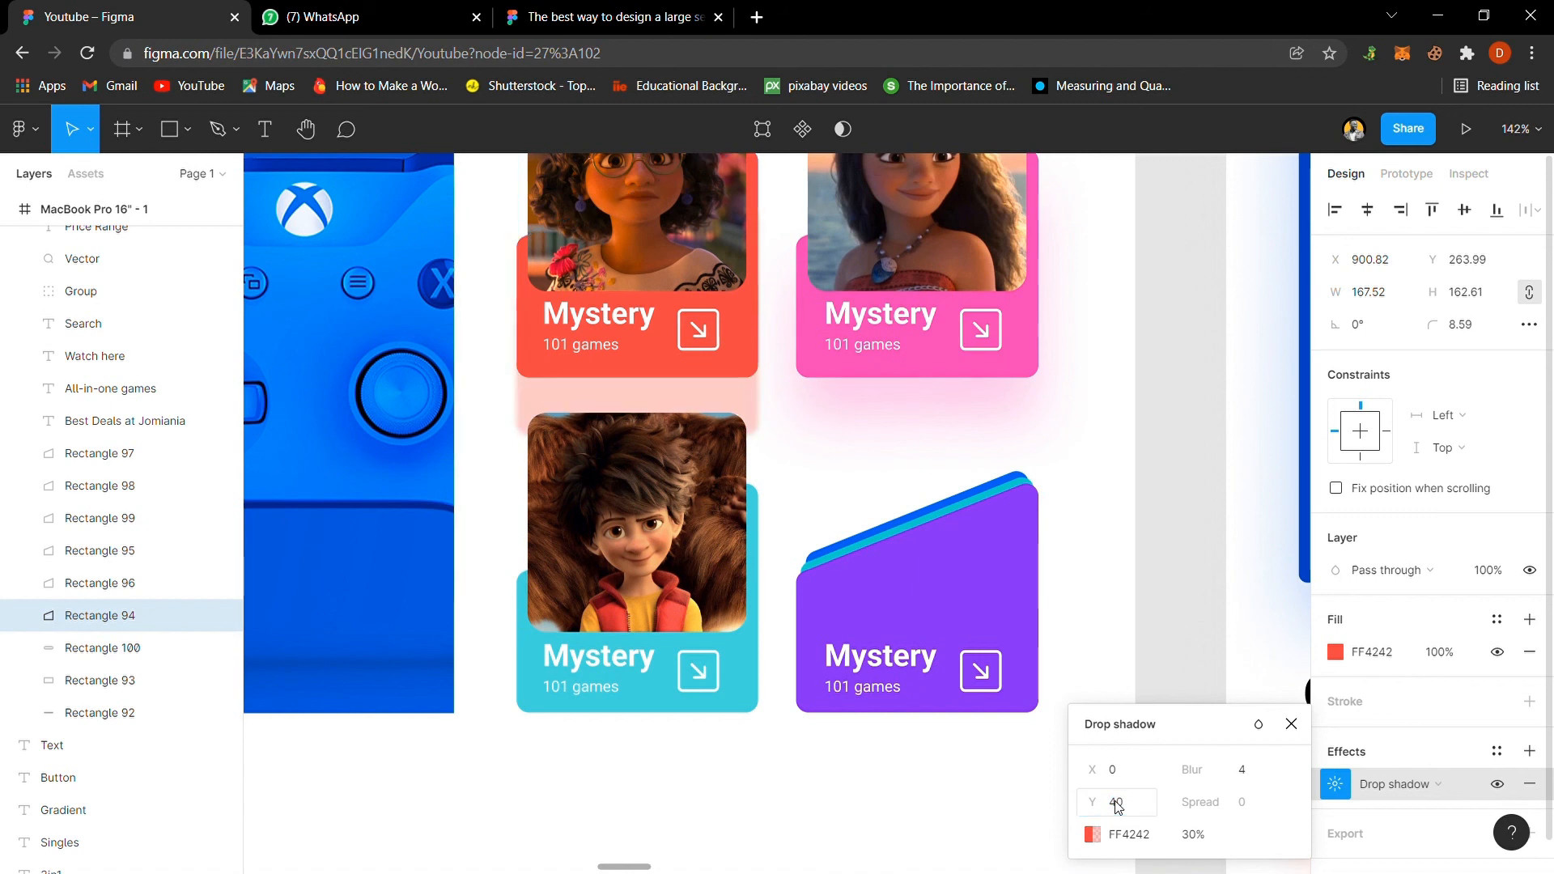
{"action": "left_click", "coordinate": [1241, 774]}
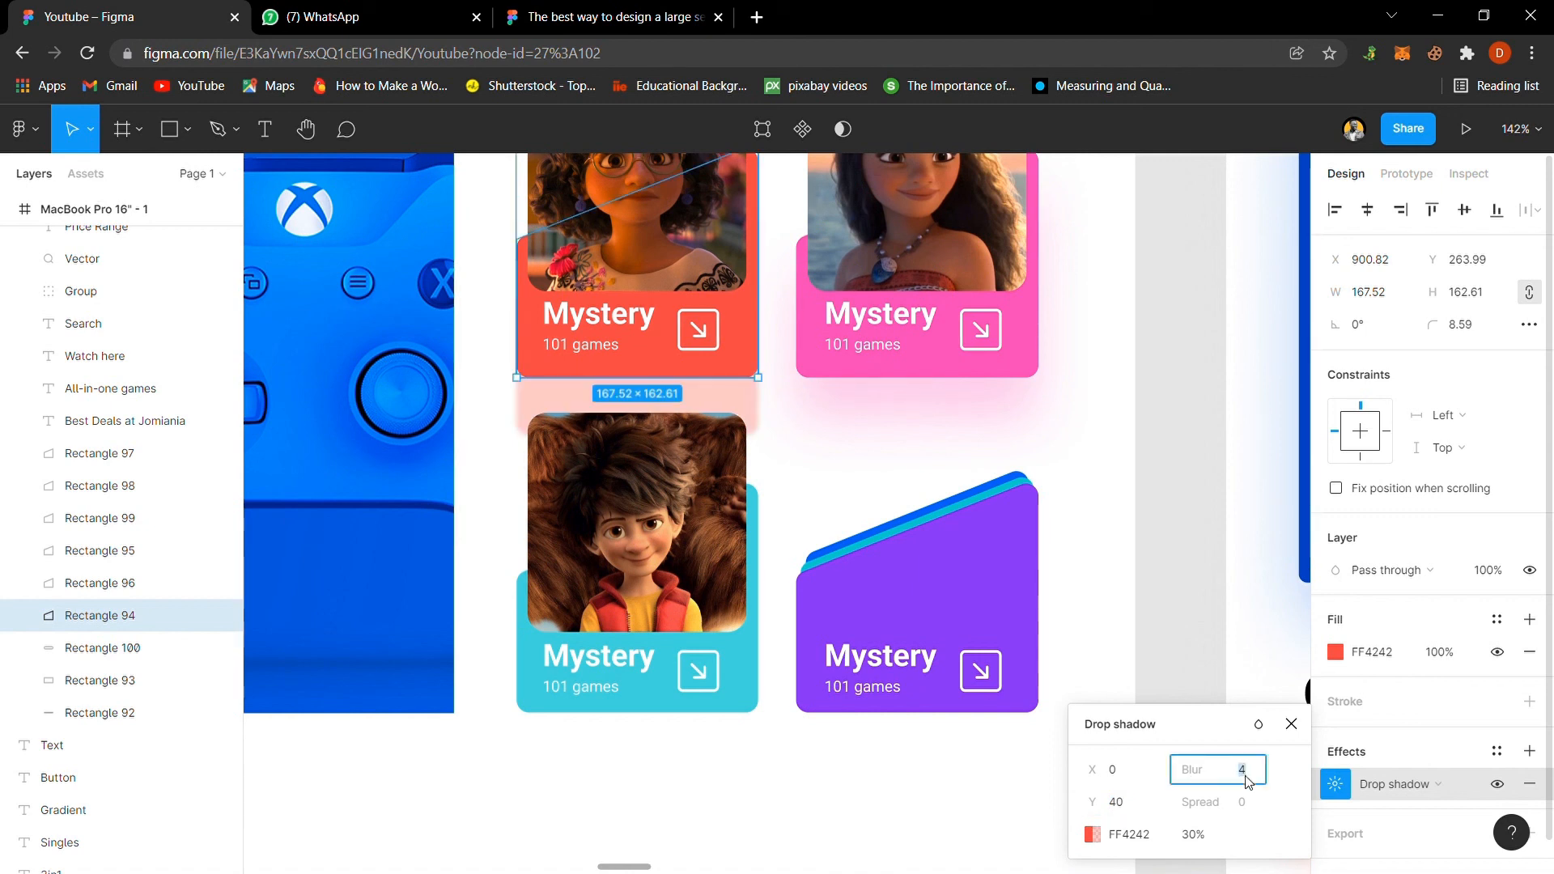
{"action": "type", "text": "40"}
{"action": "key", "text": "Return"}
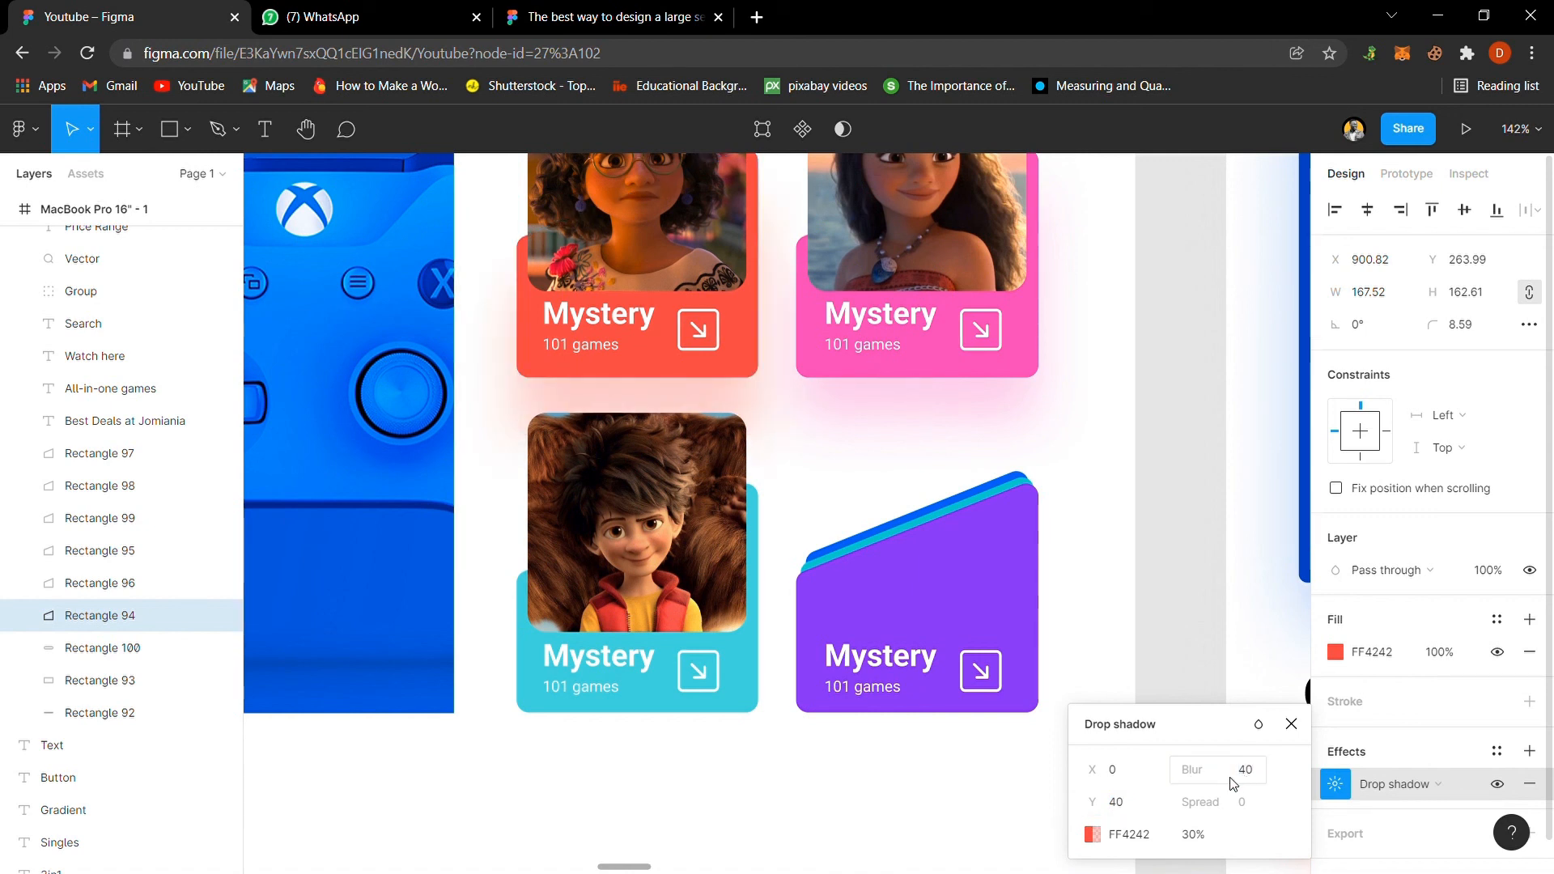
Step: Reduce the red card shadow's Y offset to 30
{"action": "left_click", "coordinate": [1123, 802]}
{"action": "type", "text": "30"}
{"action": "key", "text": "Return"}
Step: Add a drop shadow to the turquoise Mystery card's background with a Y offset of 40 and a blur of 50
{"action": "left_click", "coordinate": [746, 703]}
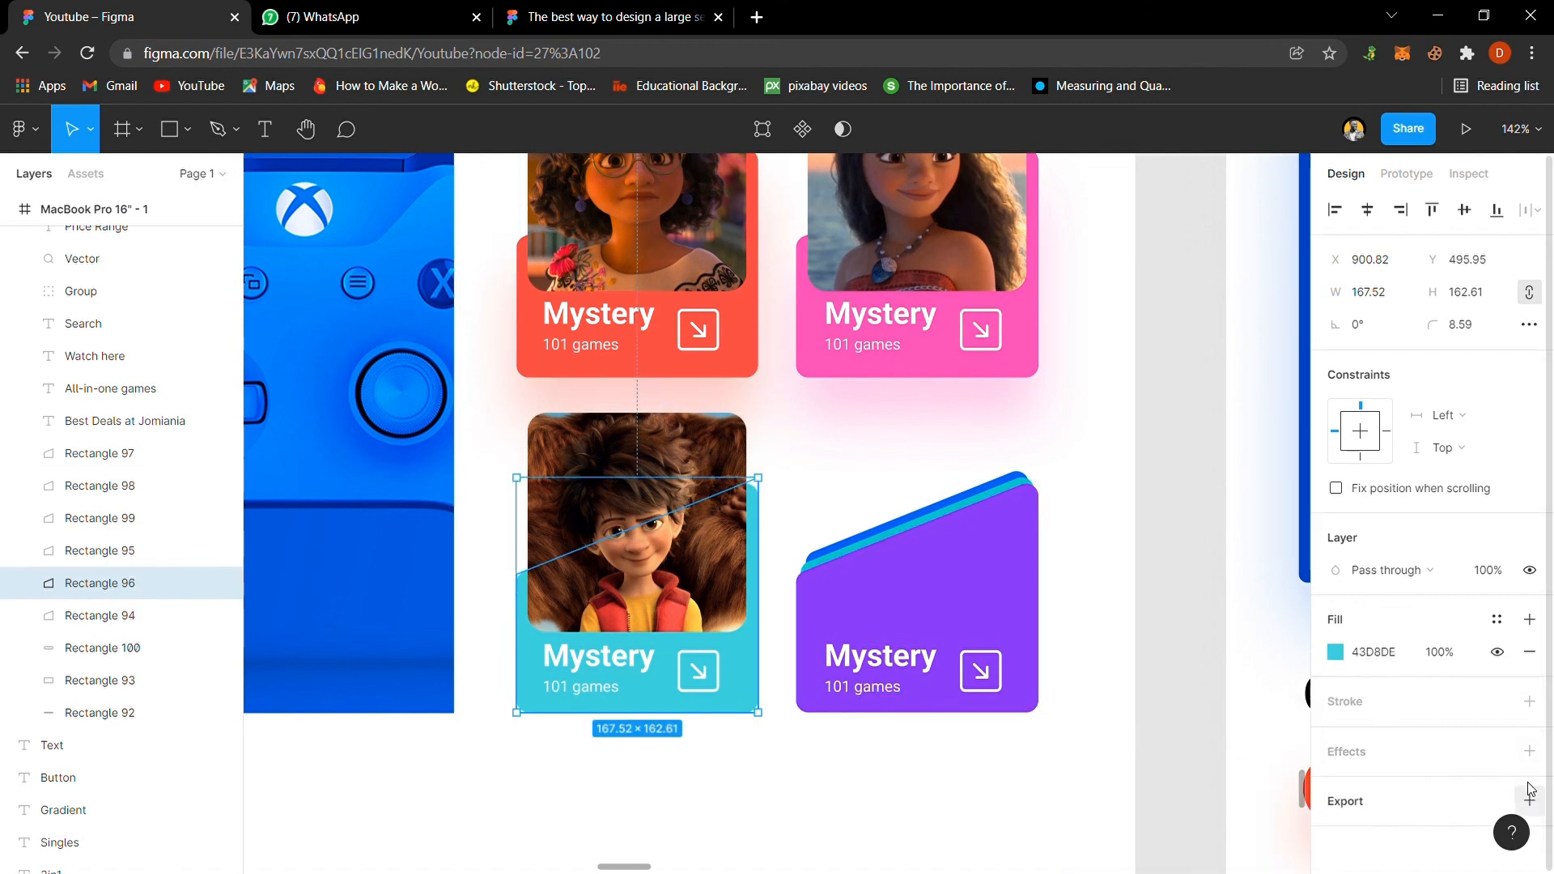
{"action": "left_click", "coordinate": [1529, 751]}
{"action": "left_click", "coordinate": [1337, 783]}
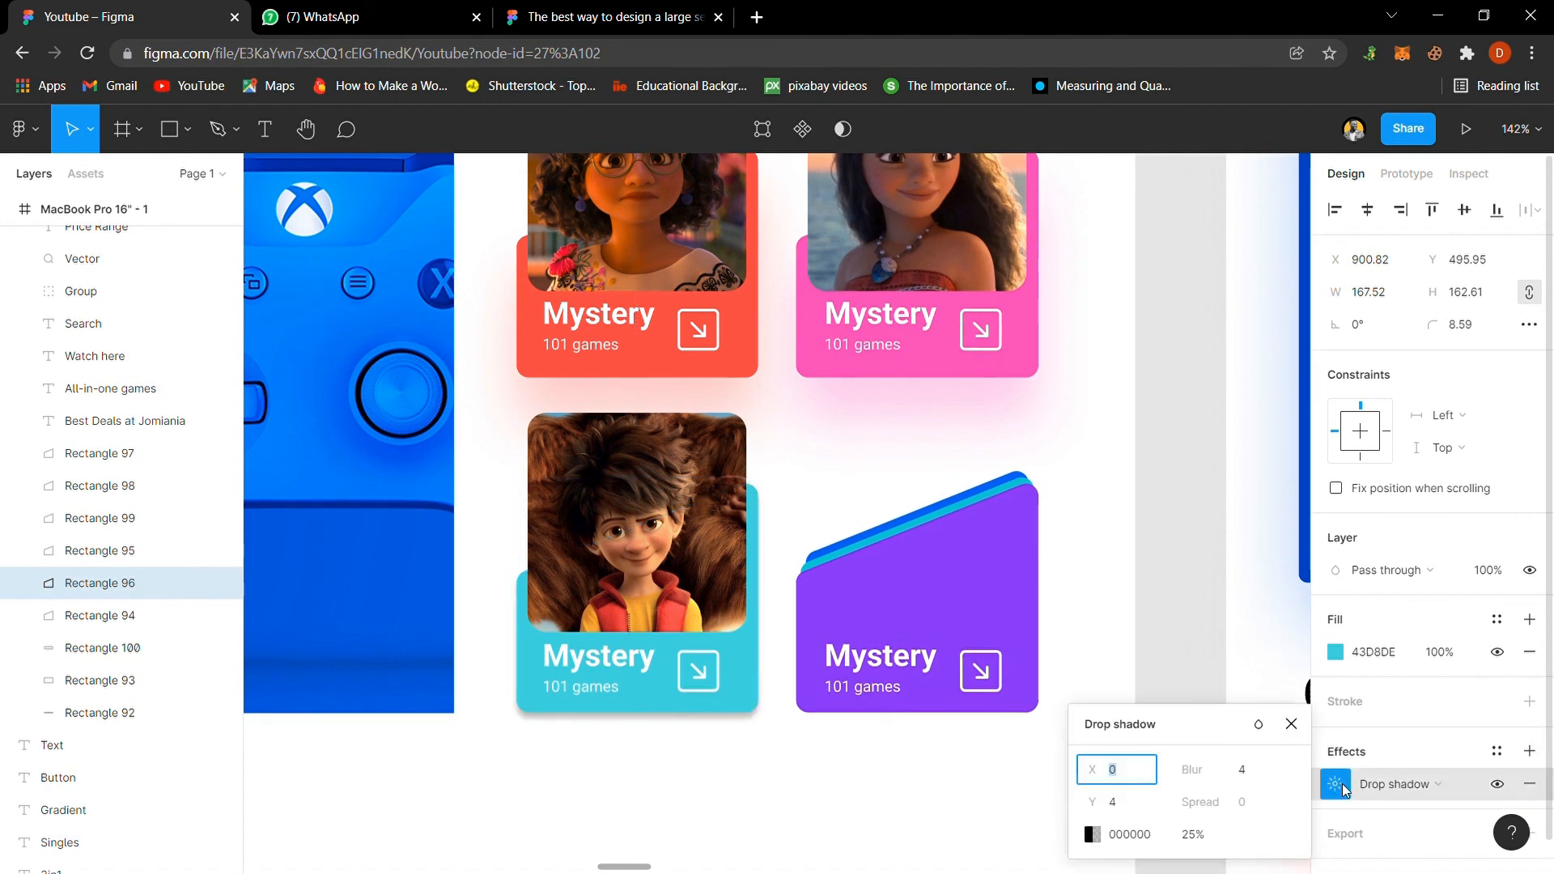
{"action": "left_click", "coordinate": [1127, 810]}
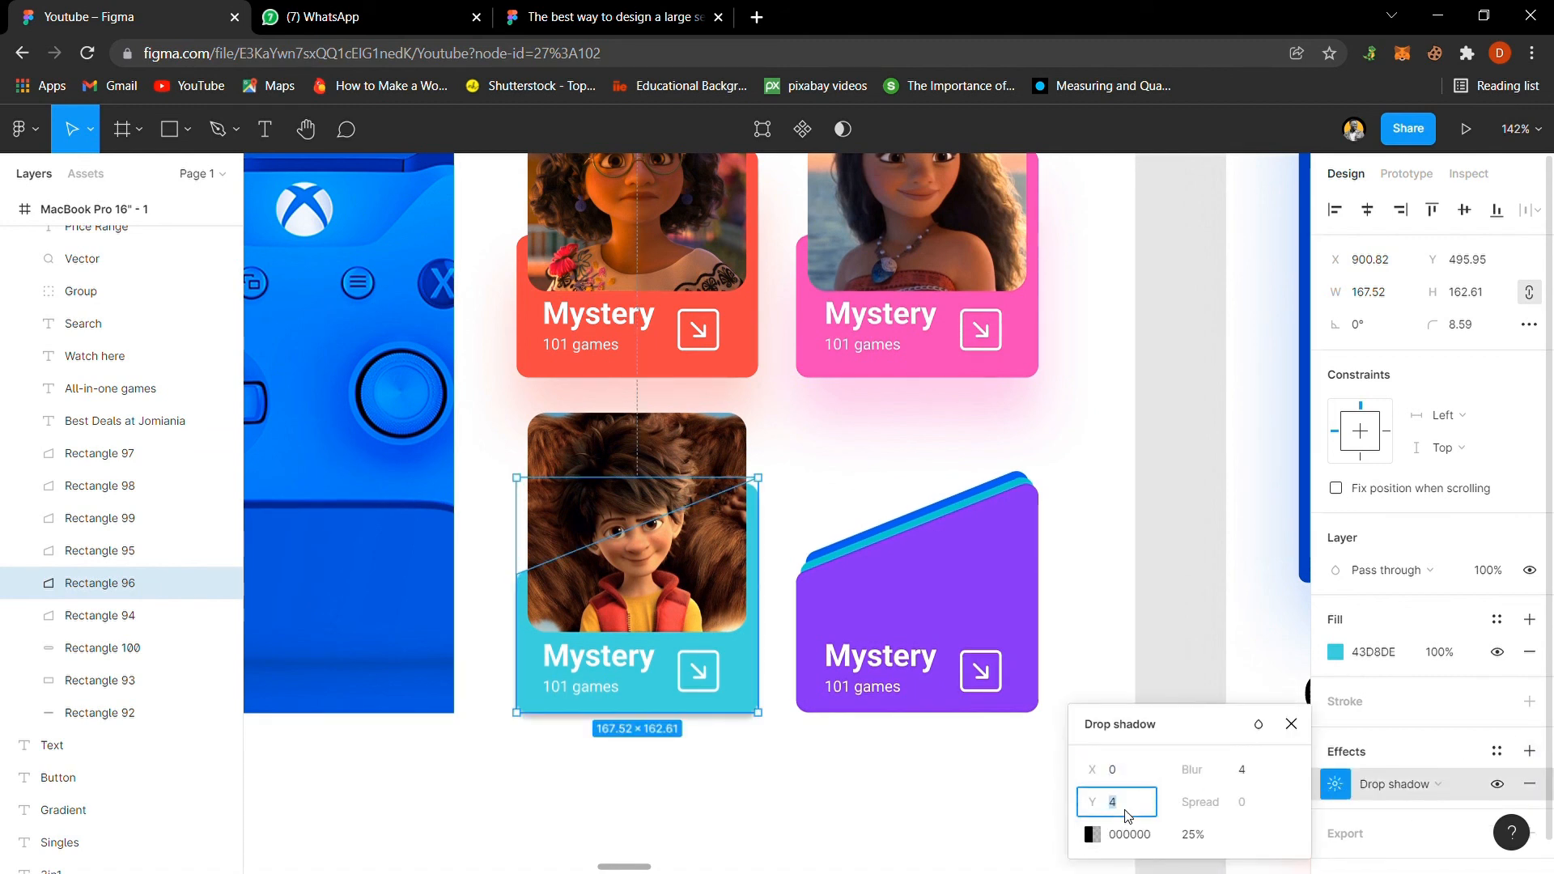
{"action": "type", "text": "0"}
{"action": "key", "text": "Return"}
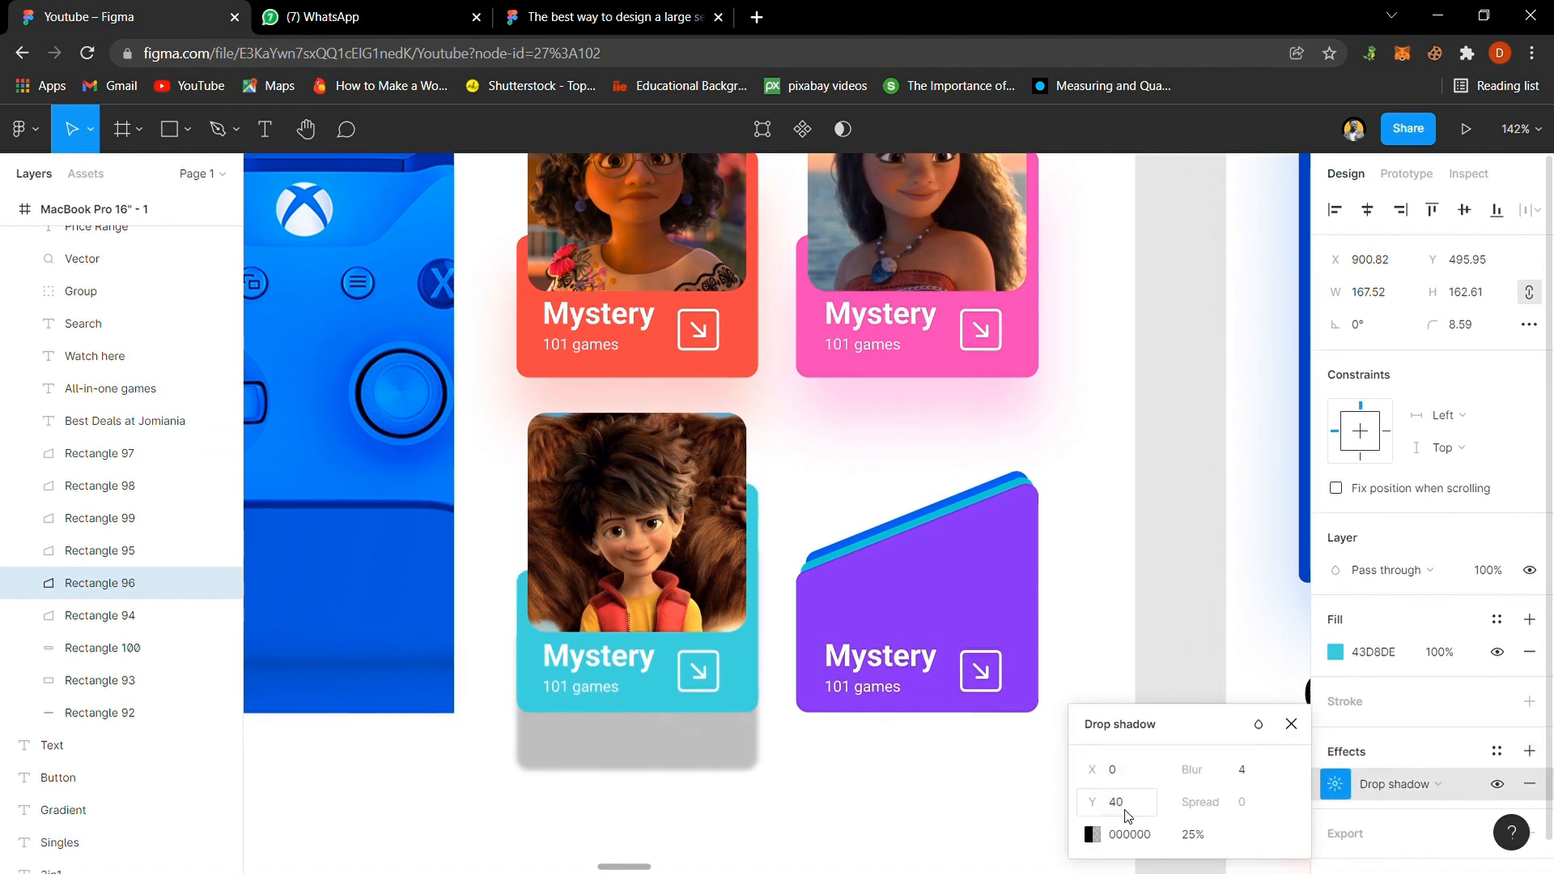
{"action": "left_click", "coordinate": [1258, 778]}
{"action": "type", "text": "50"}
{"action": "key", "text": "Return"}
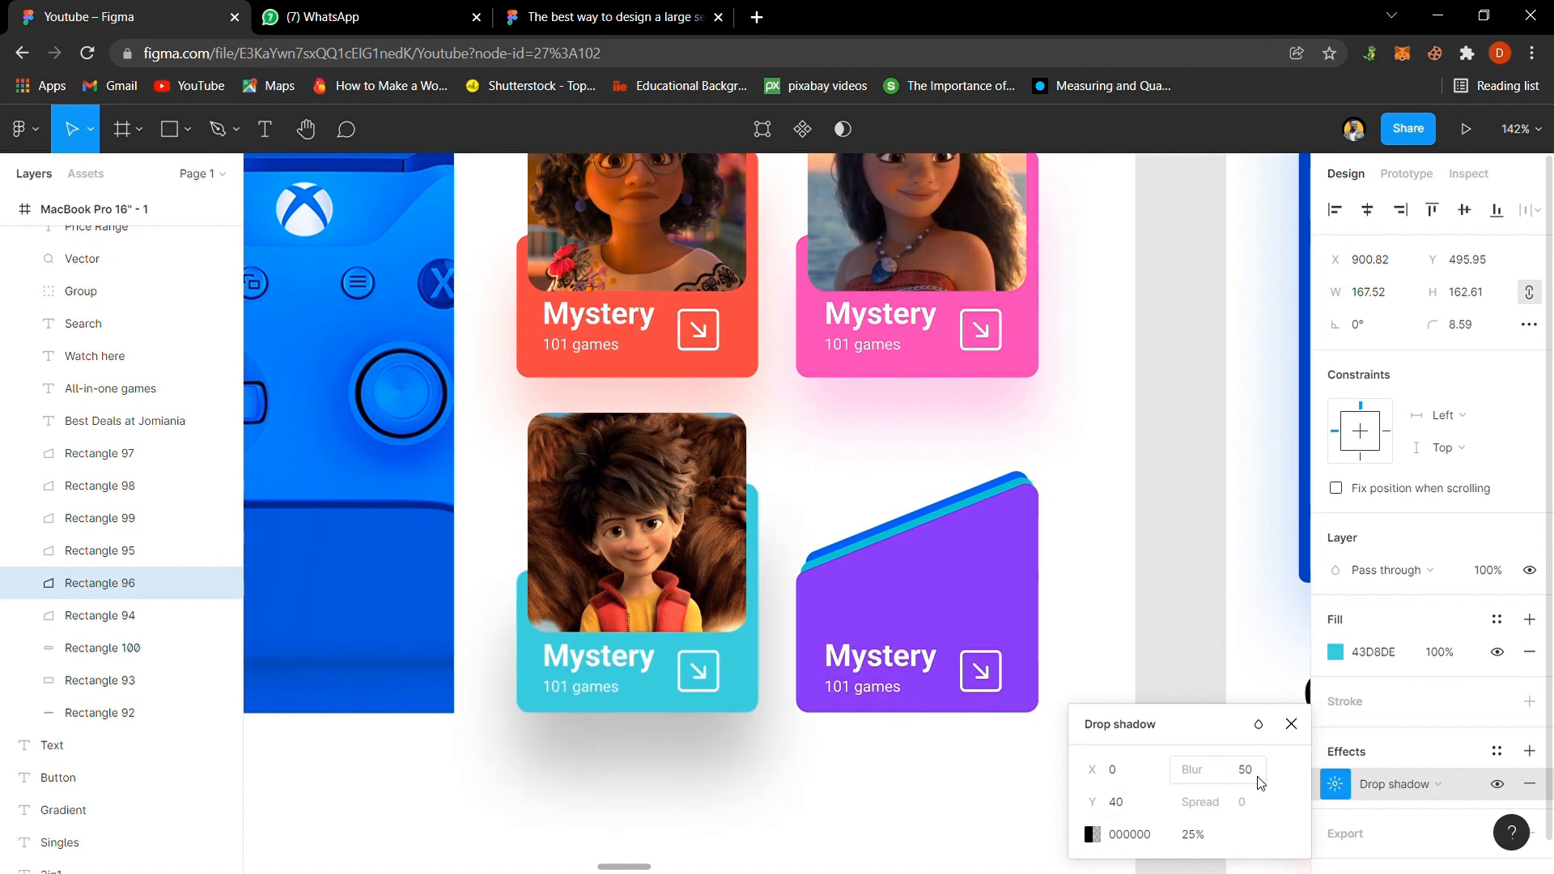
Step: Color the turquoise card's shadow with the 43D8DE sampled from the card and set its opacity to 30%
{"action": "left_click", "coordinate": [1095, 834]}
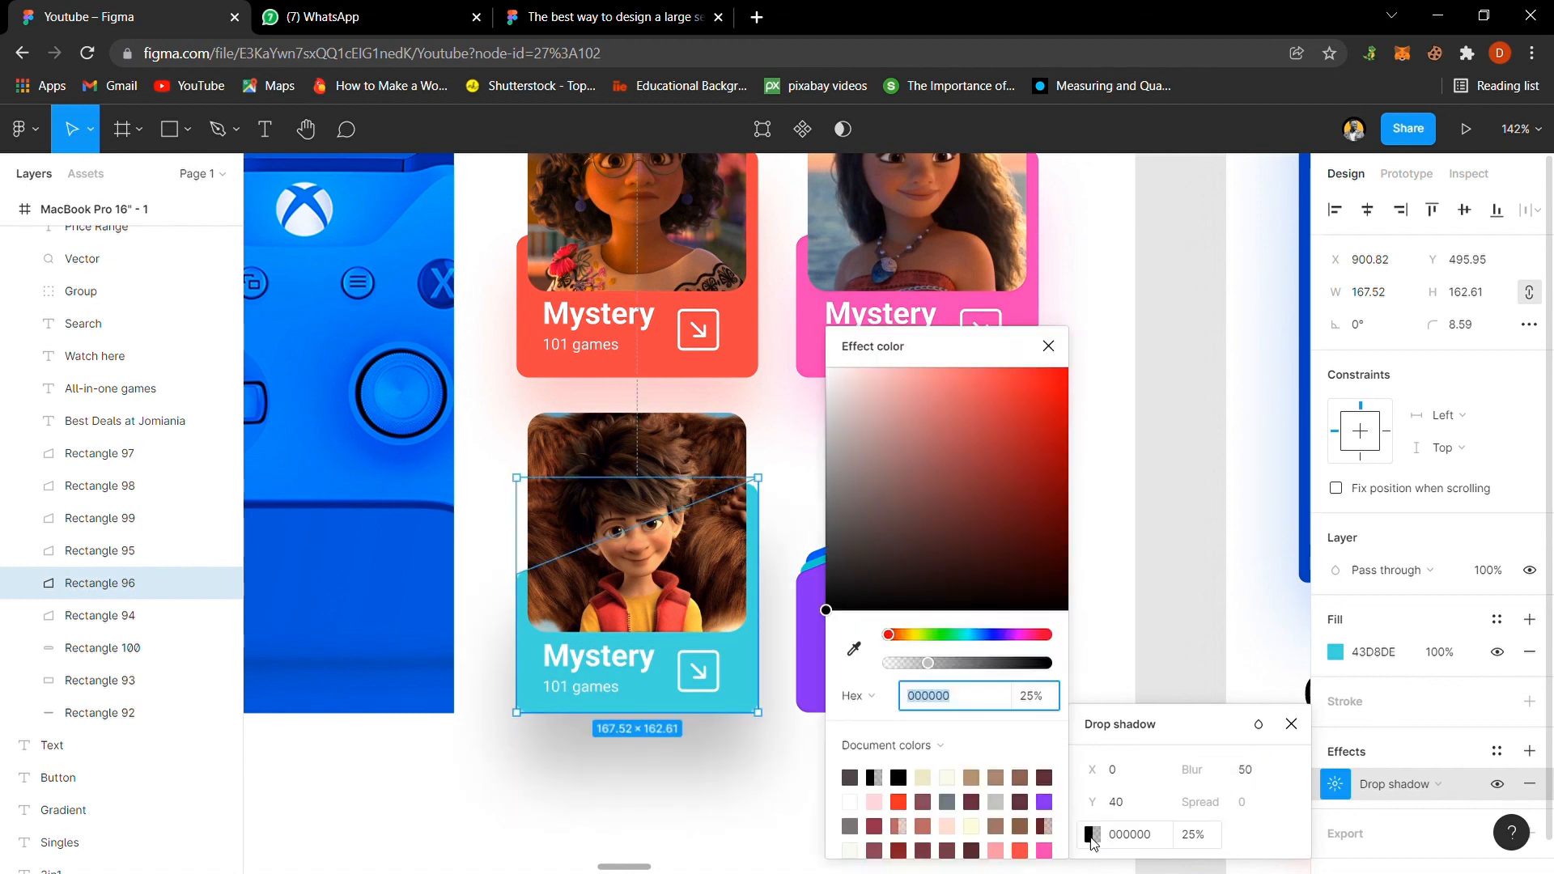
{"action": "left_click", "coordinate": [854, 648]}
{"action": "left_click", "coordinate": [751, 672]}
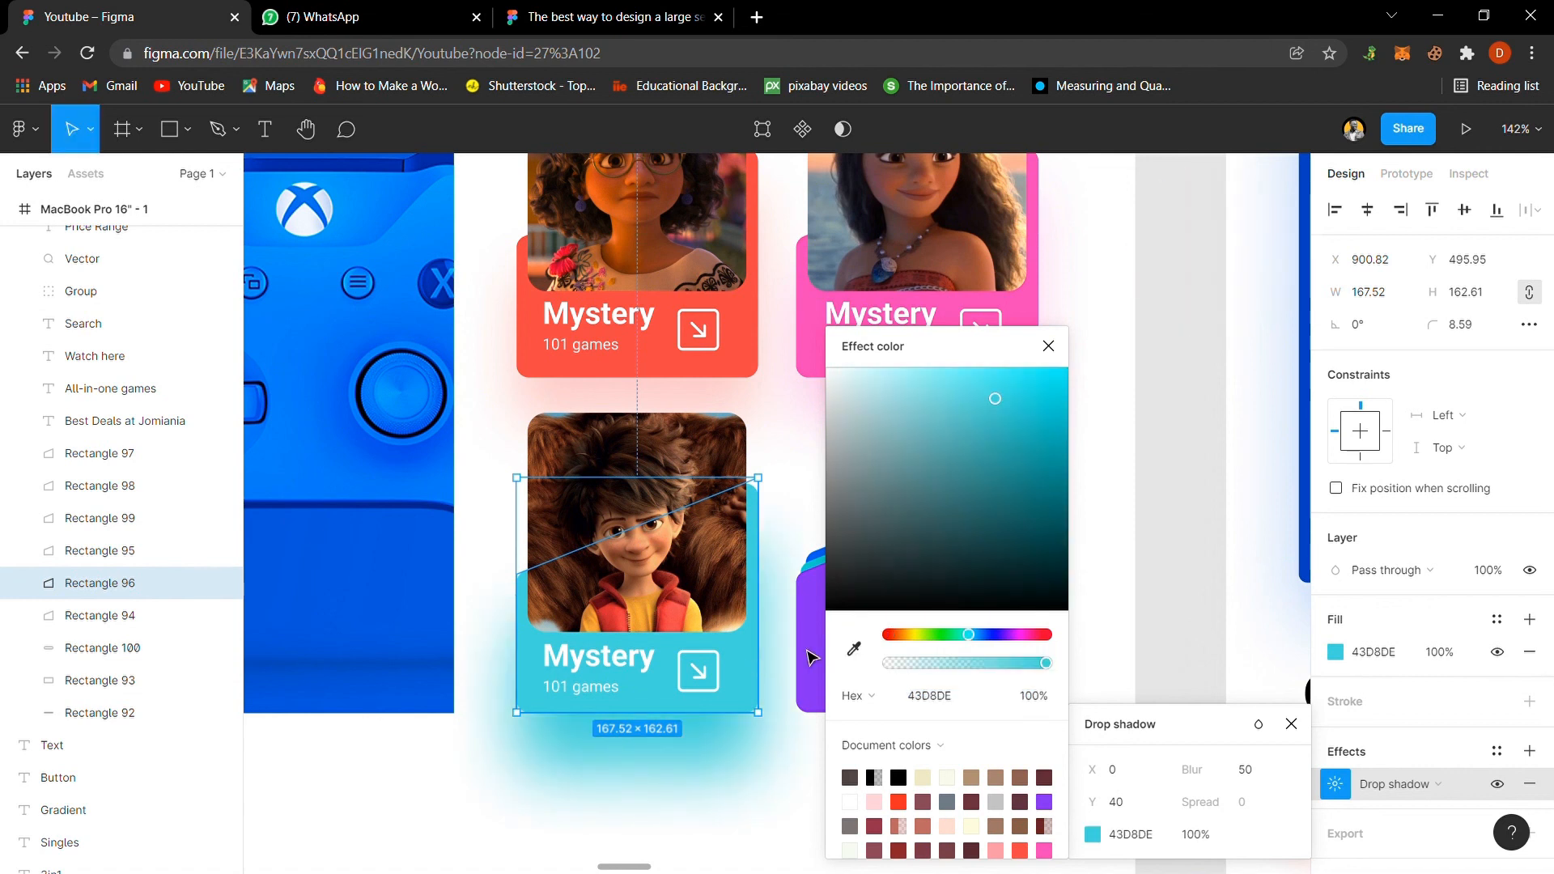
{"action": "left_click", "coordinate": [1067, 379]}
{"action": "left_click", "coordinate": [1197, 833]}
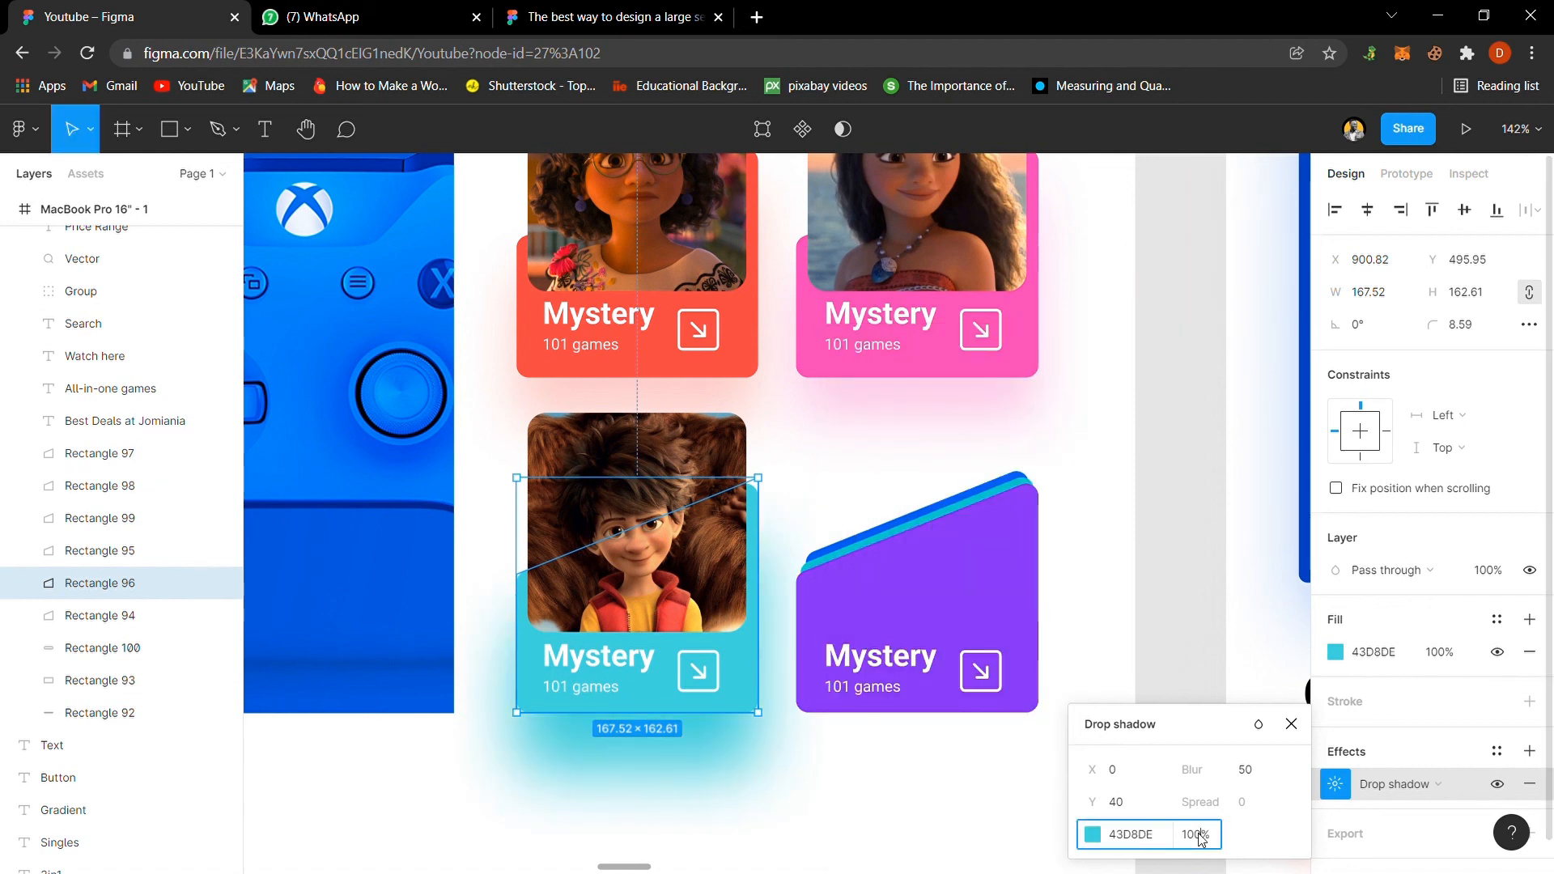
{"action": "type", "text": "30"}
{"action": "key", "text": "Return"}
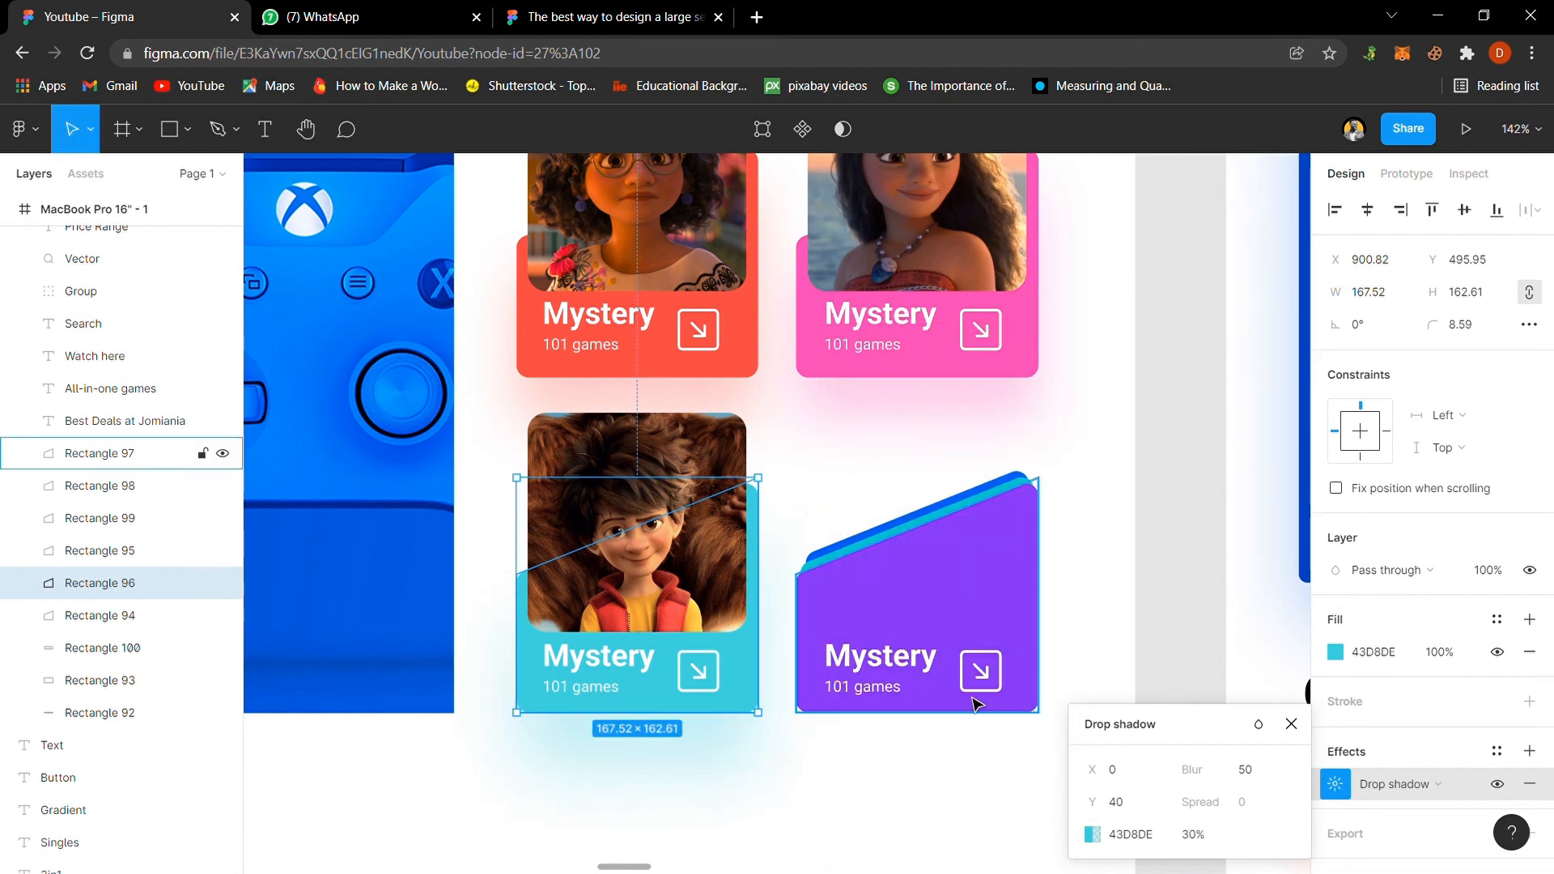
Step: Duplicate the controller banner's mask rectangle inside its mask group and turn the lower copy, Rectangle 101, into a regular unmasked rectangle
{"action": "left_click", "coordinate": [1174, 566]}
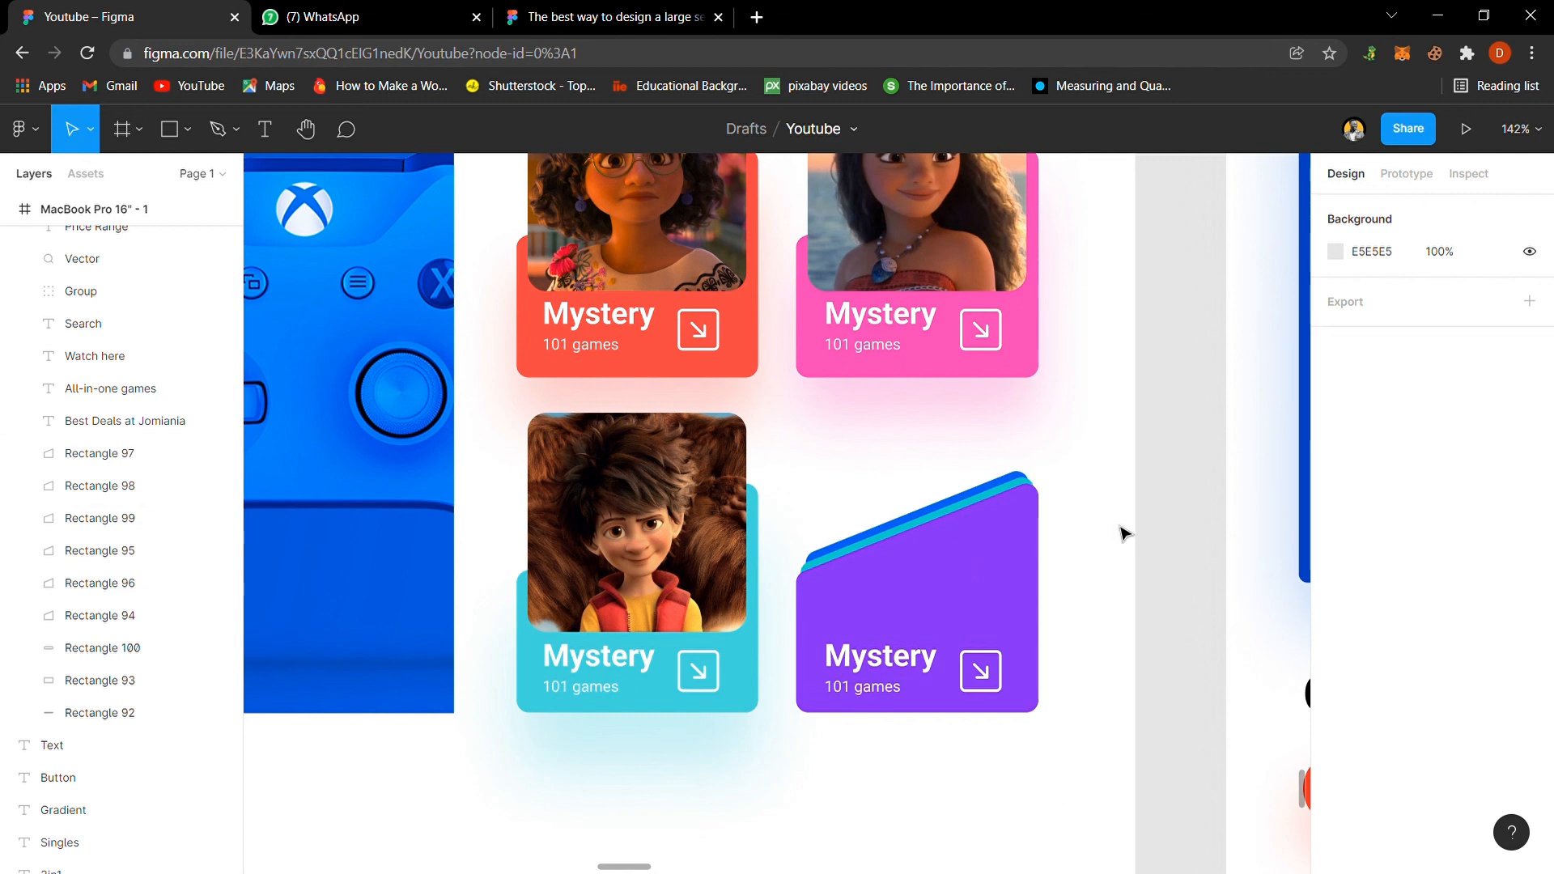
{"action": "key", "text": "shift+1"}
{"action": "key", "text": "ctrl+plus"}
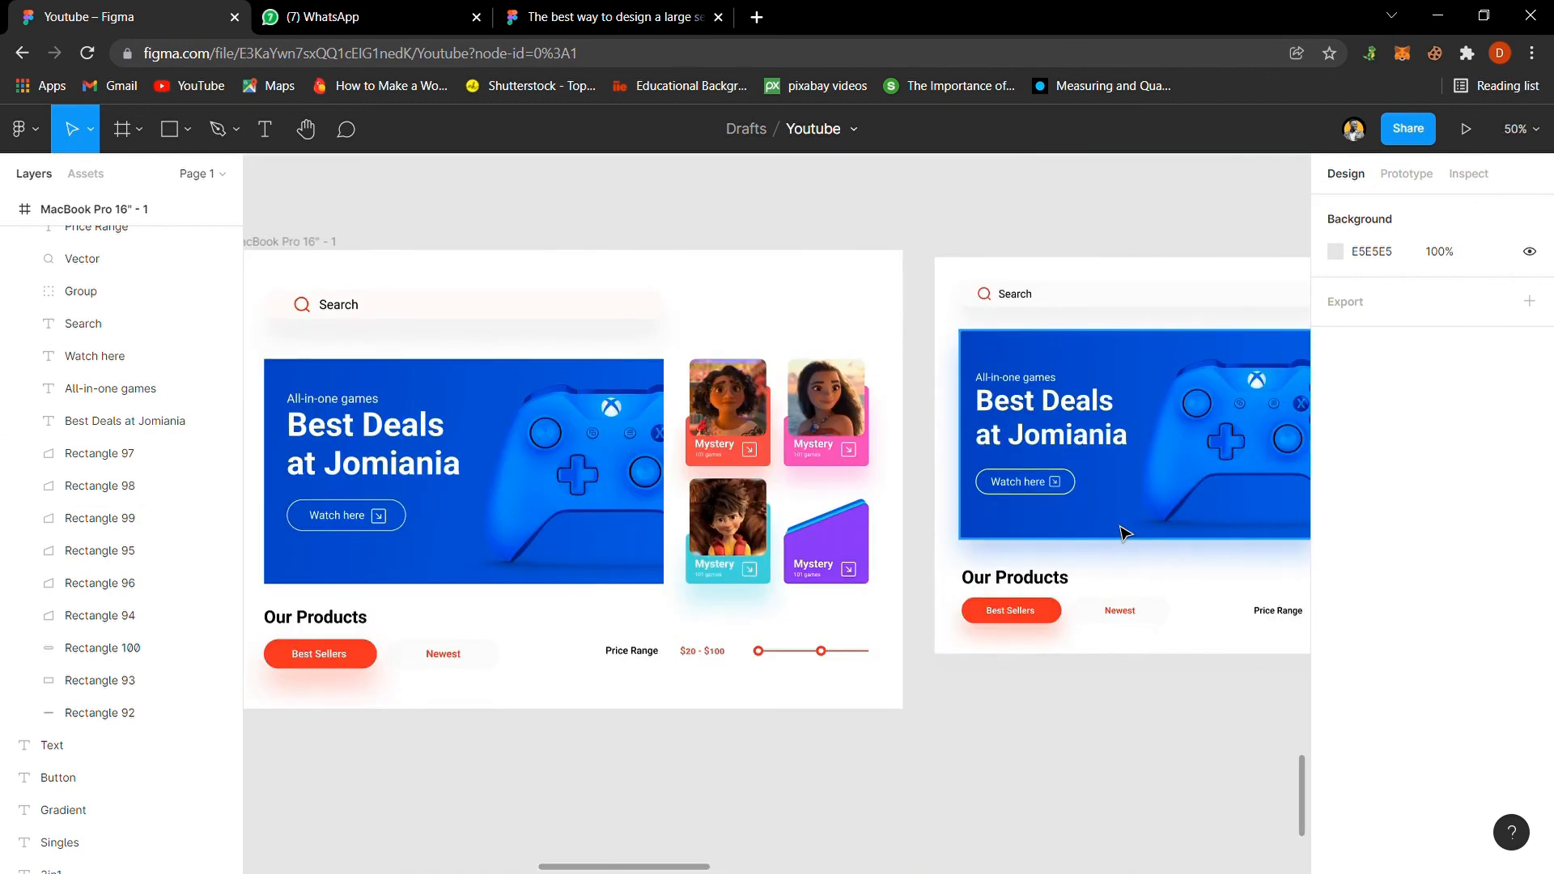
{"action": "key", "text": "ctrl+plus"}
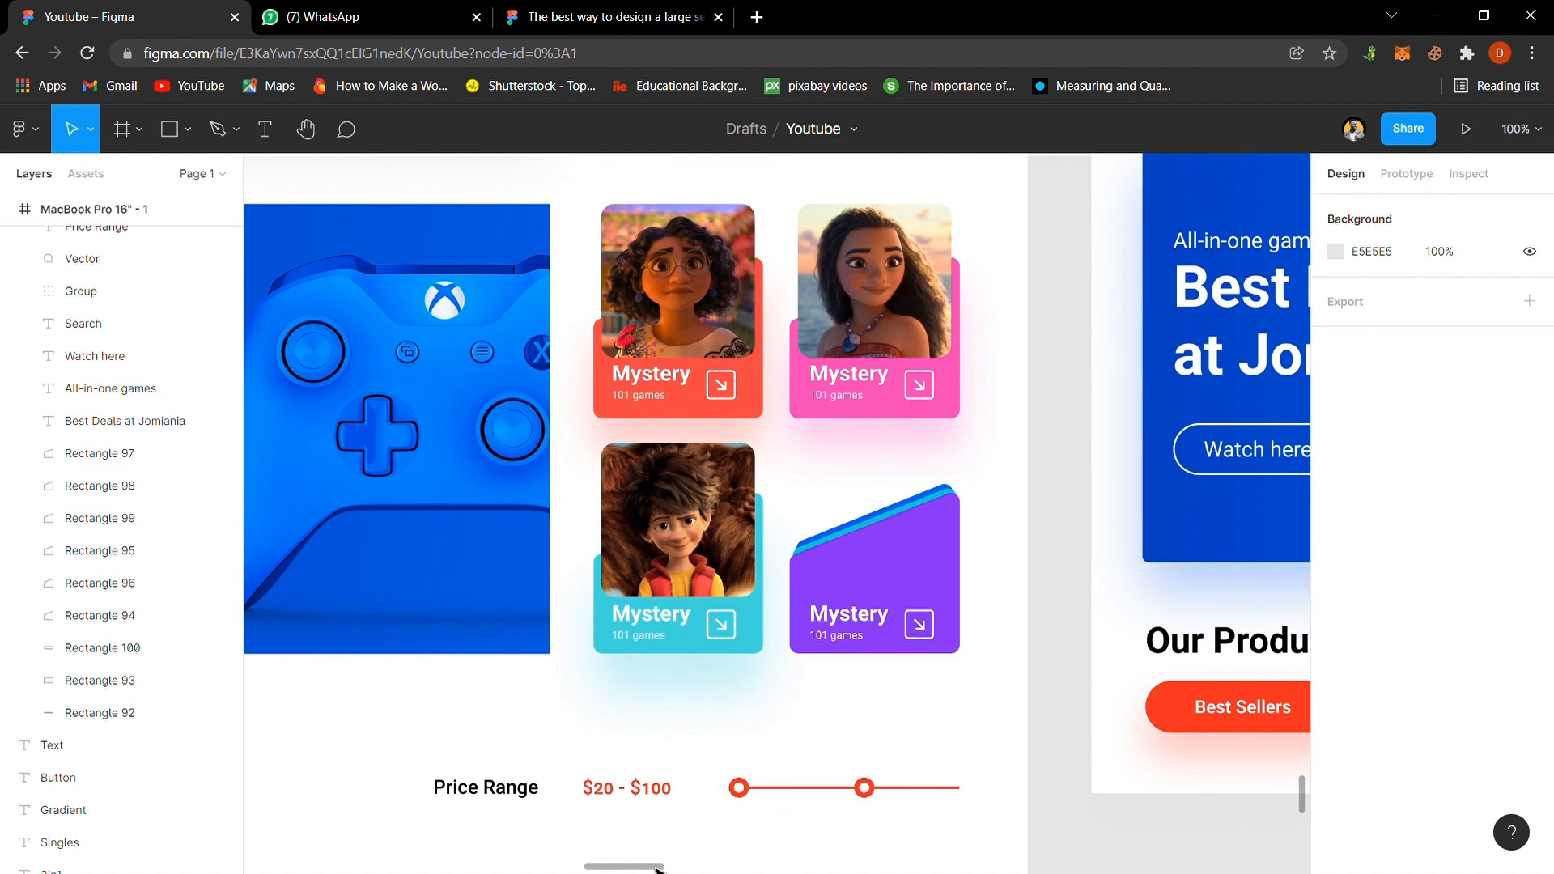
{"action": "left_click_drag", "start_coordinate": [657, 868], "coordinate": [612, 864]}
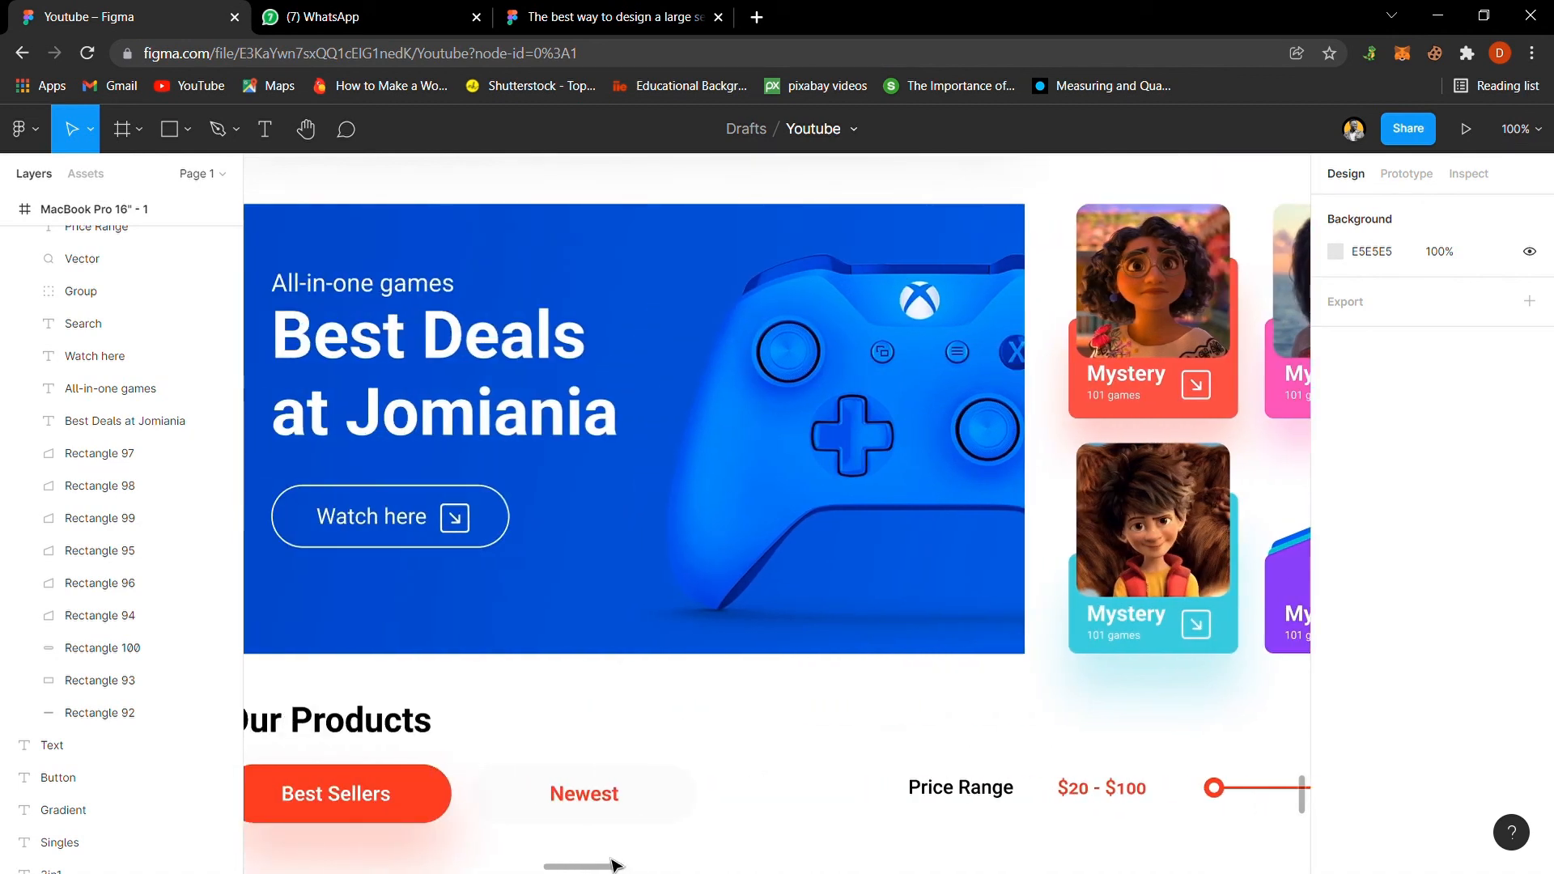
{"action": "left_click", "coordinate": [569, 603]}
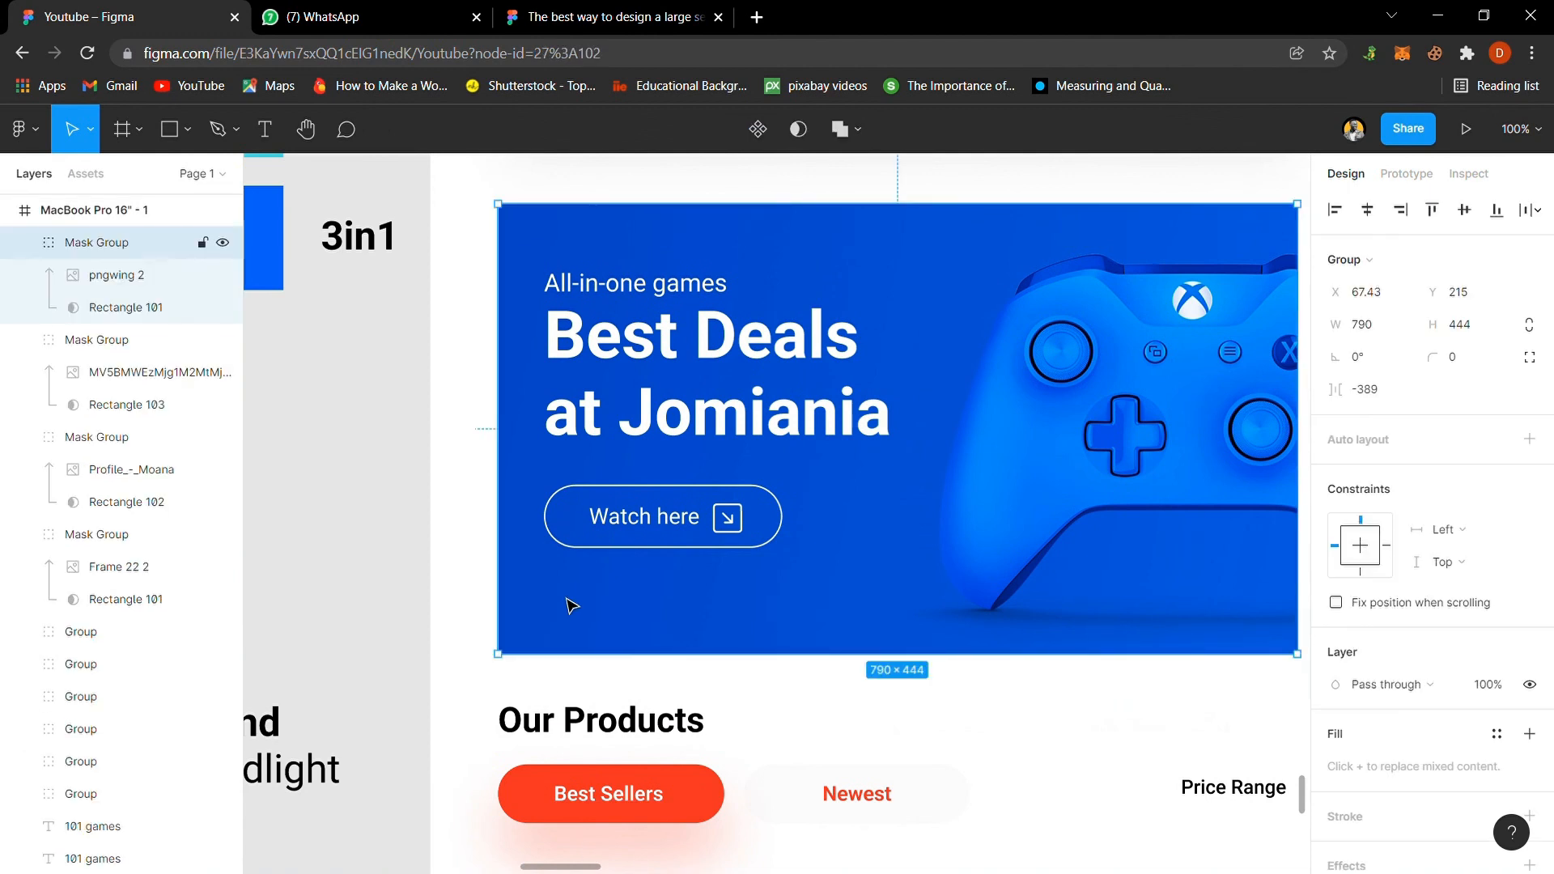
{"action": "left_click", "coordinate": [155, 313]}
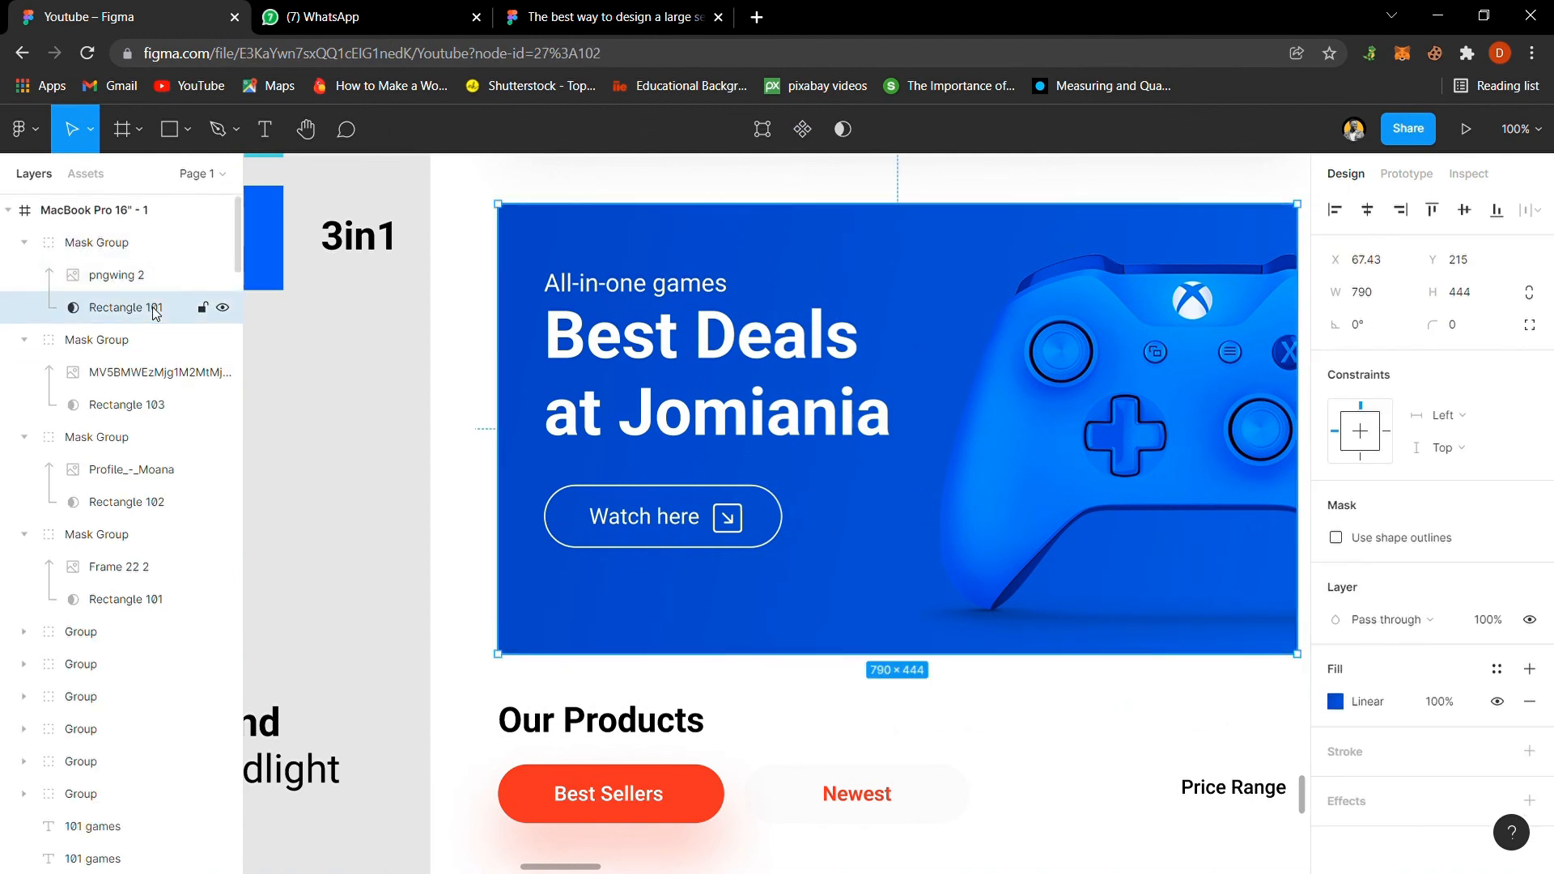
{"action": "key", "text": "ctrl+d"}
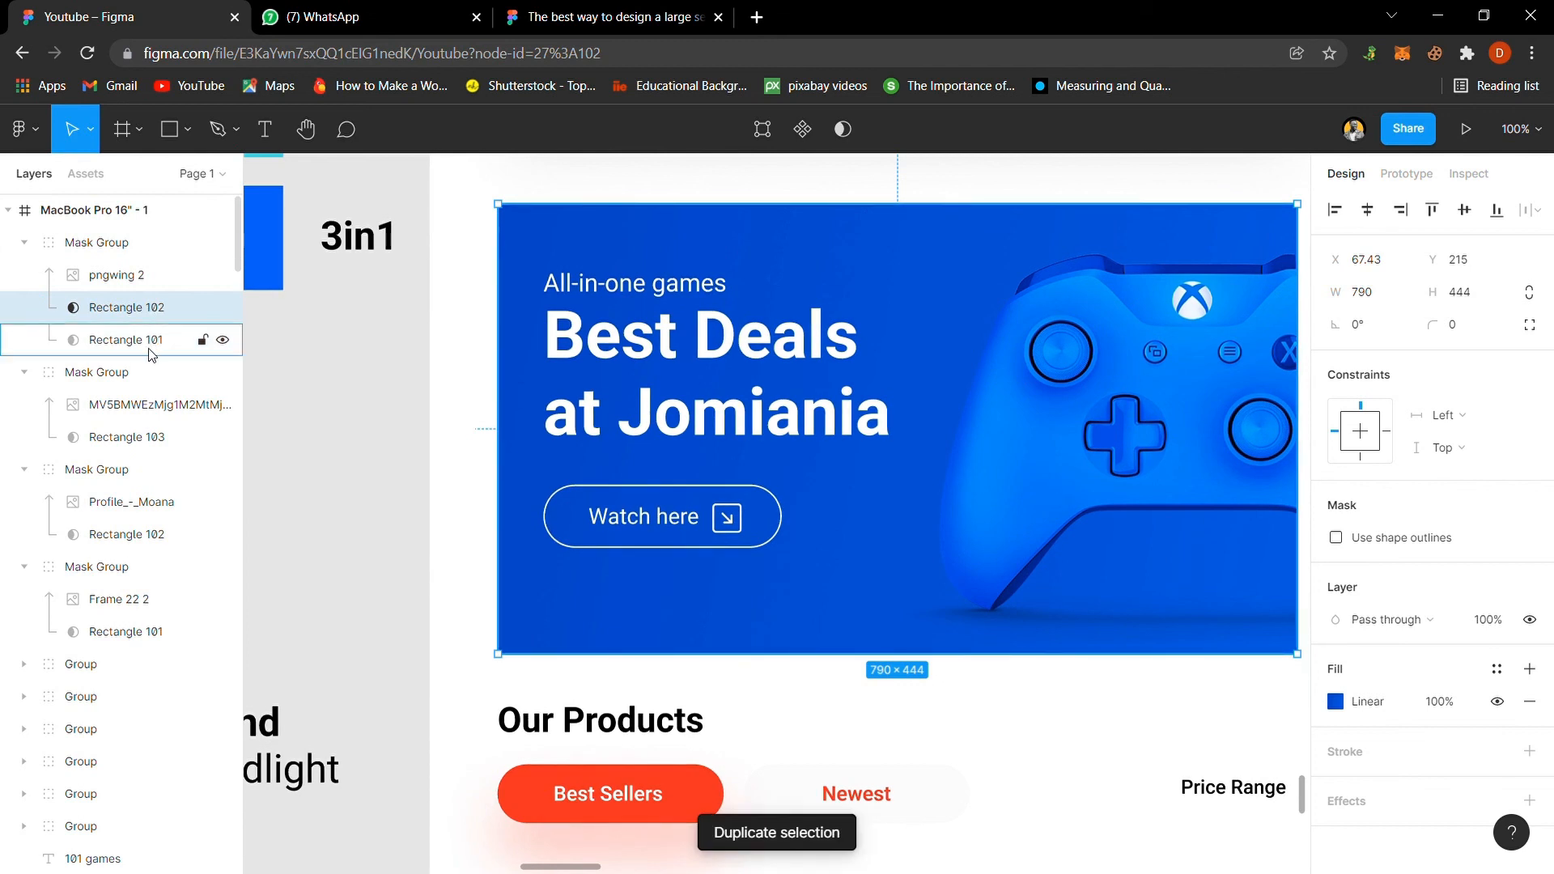
{"action": "left_click", "coordinate": [838, 133]}
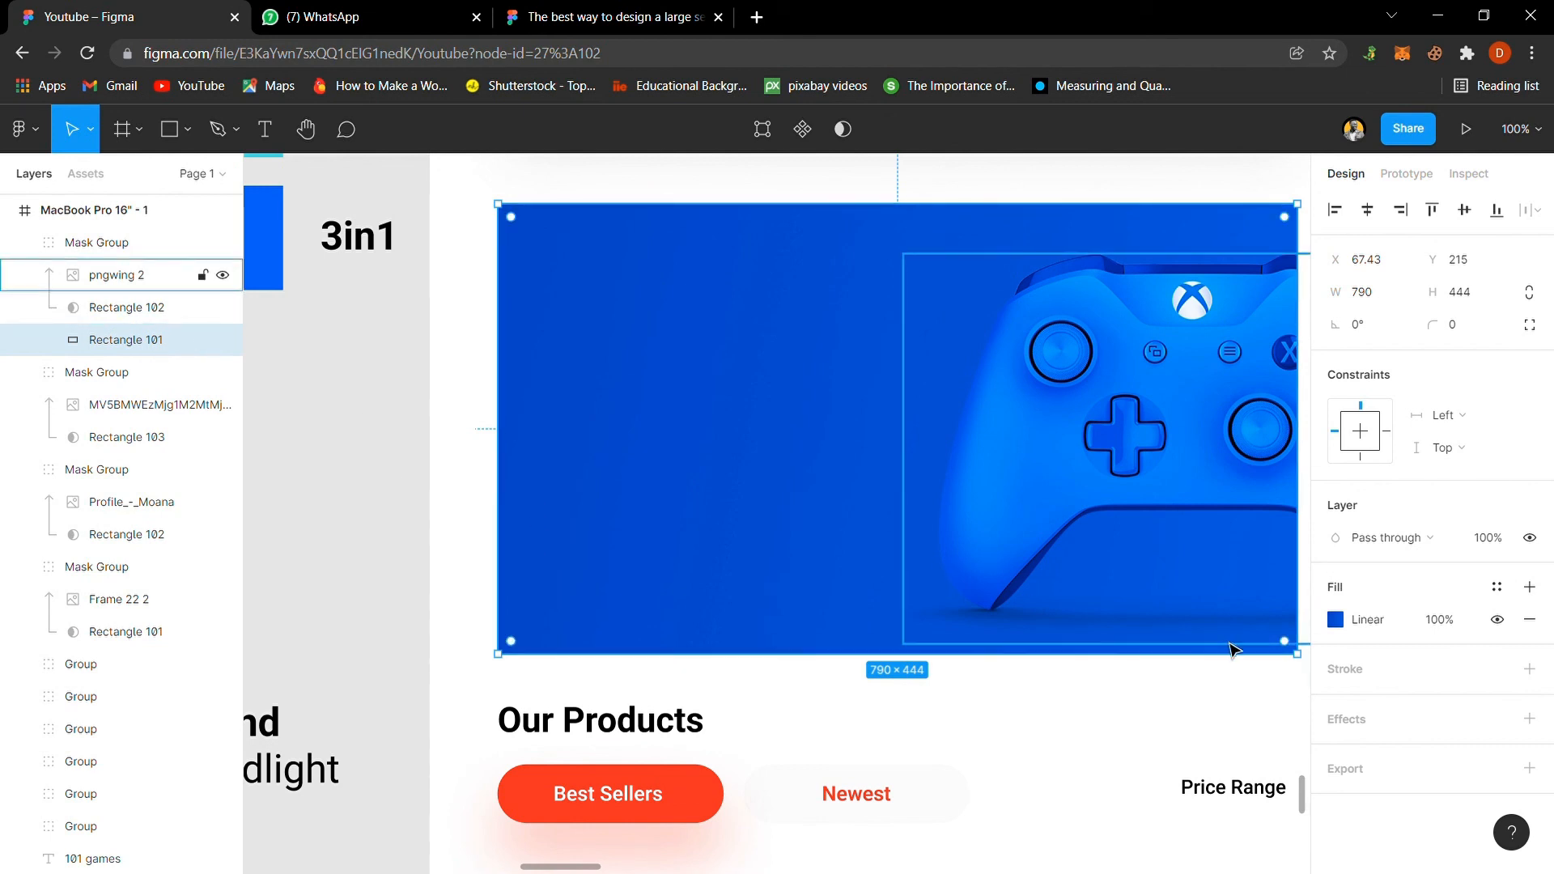
Step: Add a drop shadow to the banner's unmasked Rectangle 101 with a Y offset of 50 and a blur of 50
{"action": "scroll", "coordinate": [1190, 718], "scroll_direction": "down", "scroll_amount": 1}
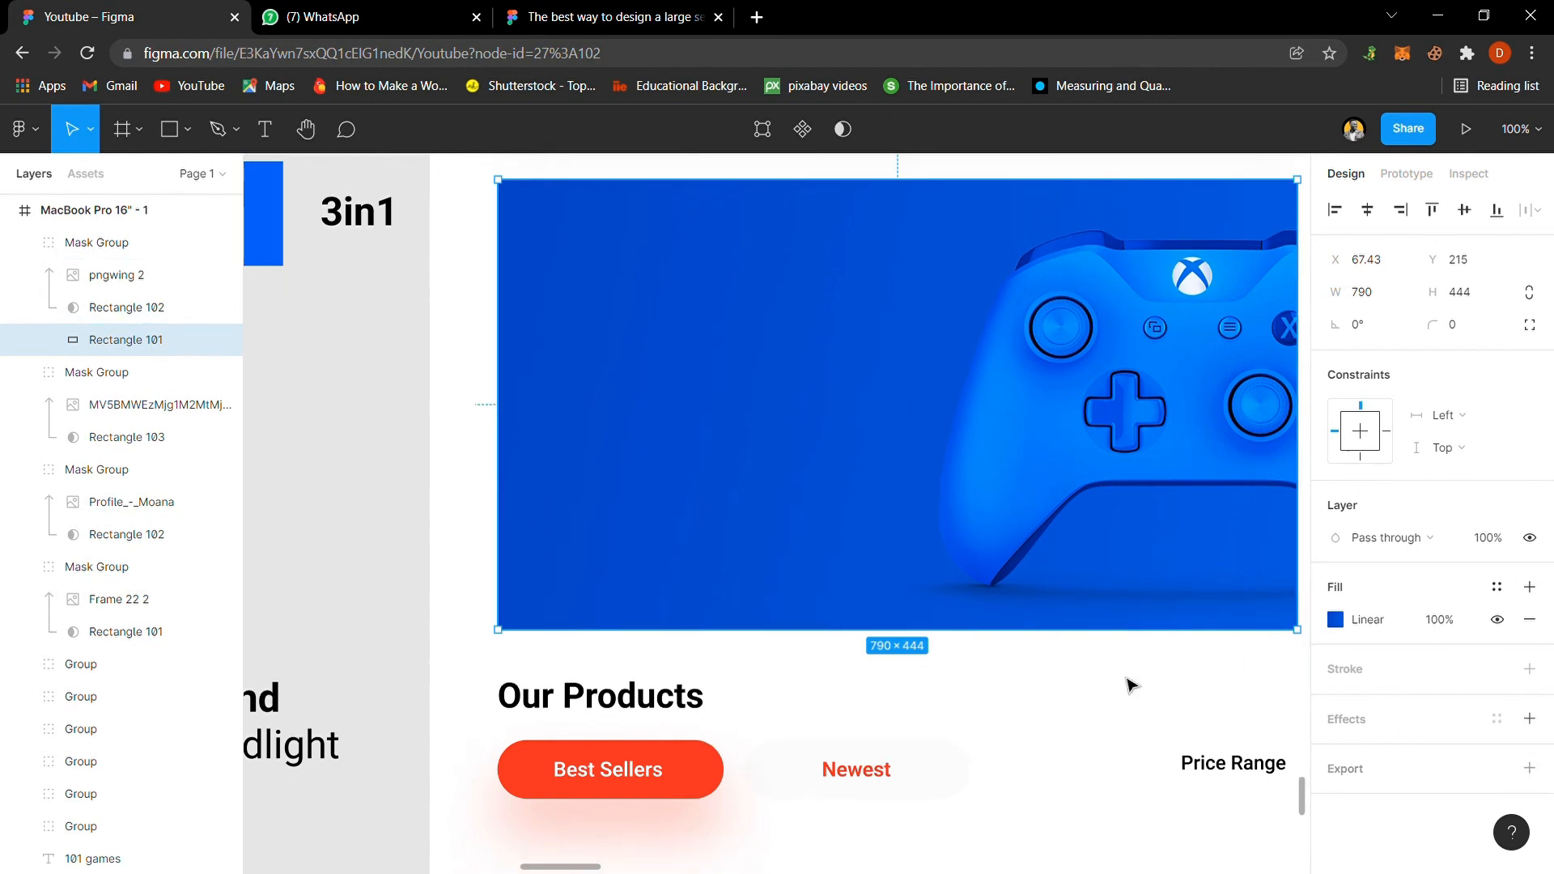
{"action": "key", "text": "shift+2"}
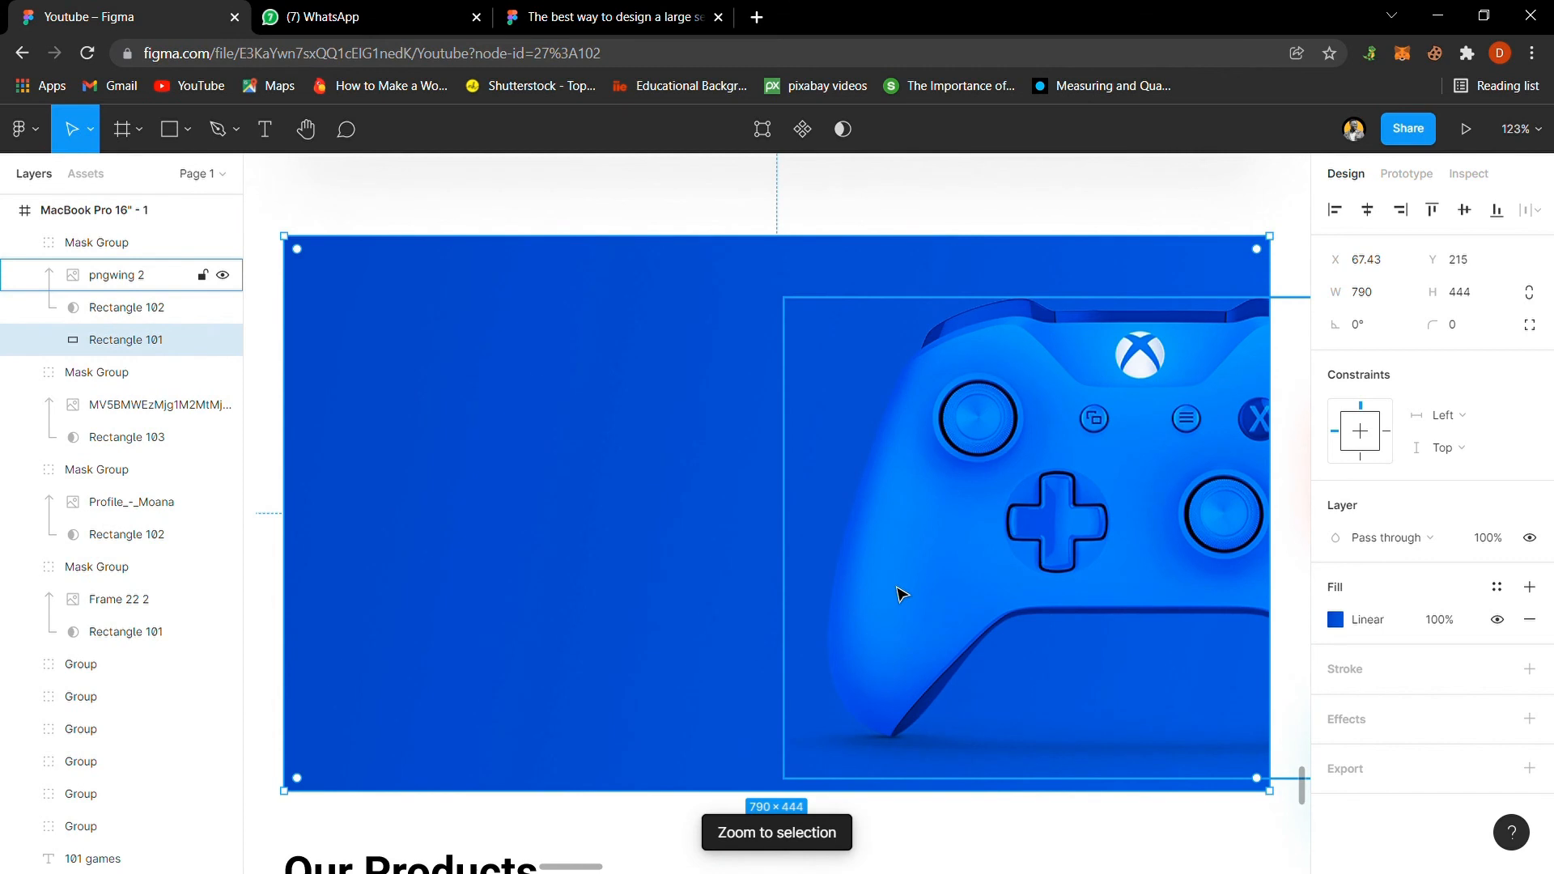
{"action": "scroll", "coordinate": [902, 595], "scroll_direction": "down", "scroll_amount": 3}
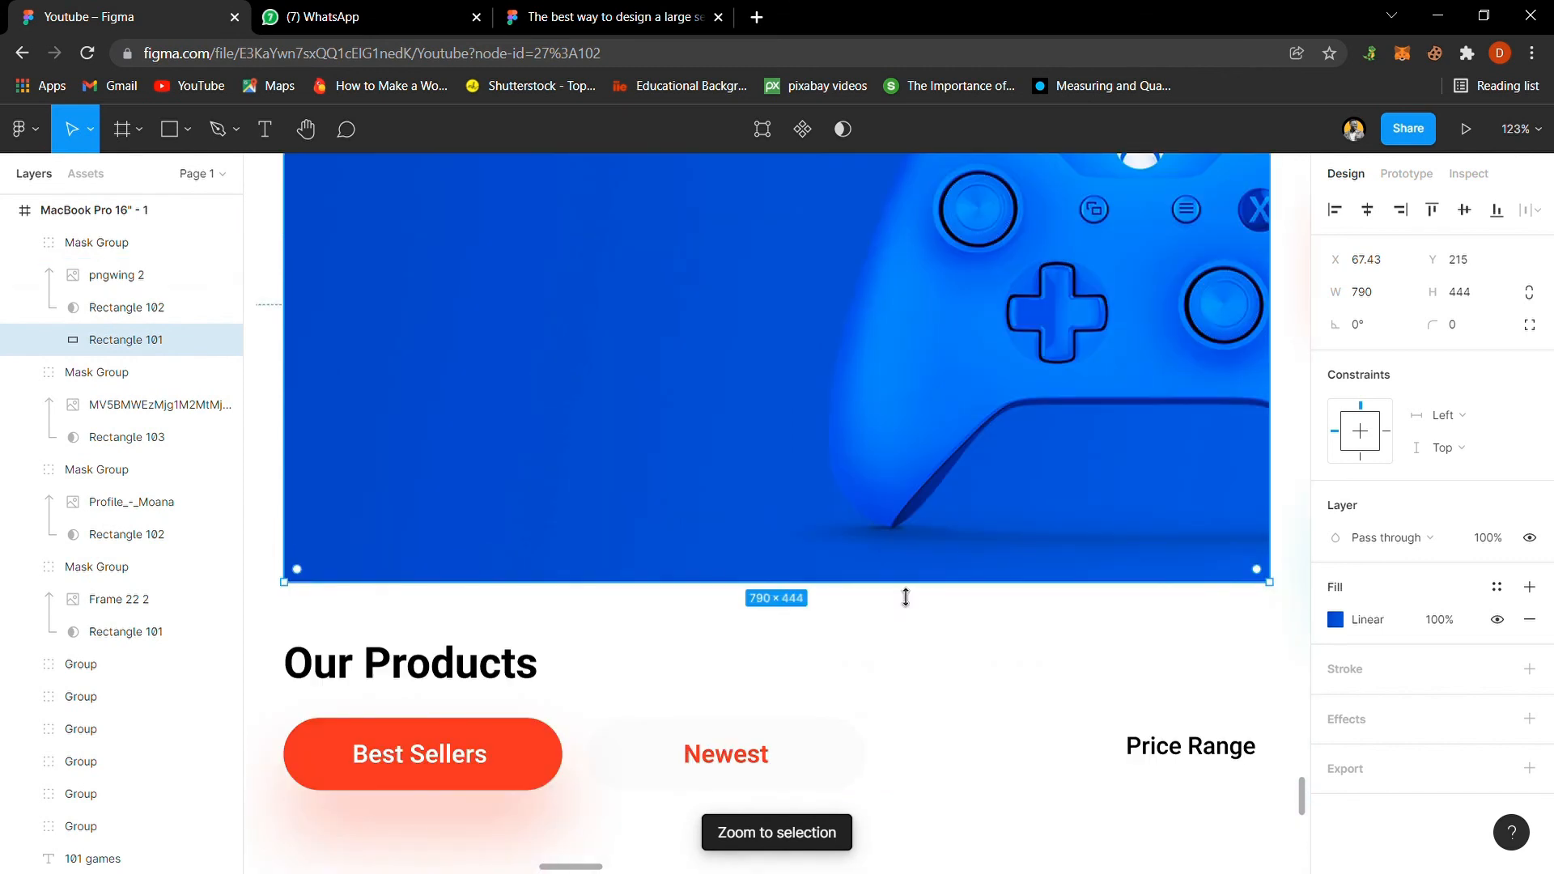
{"action": "left_click", "coordinate": [1400, 720]}
{"action": "left_click", "coordinate": [1335, 751]}
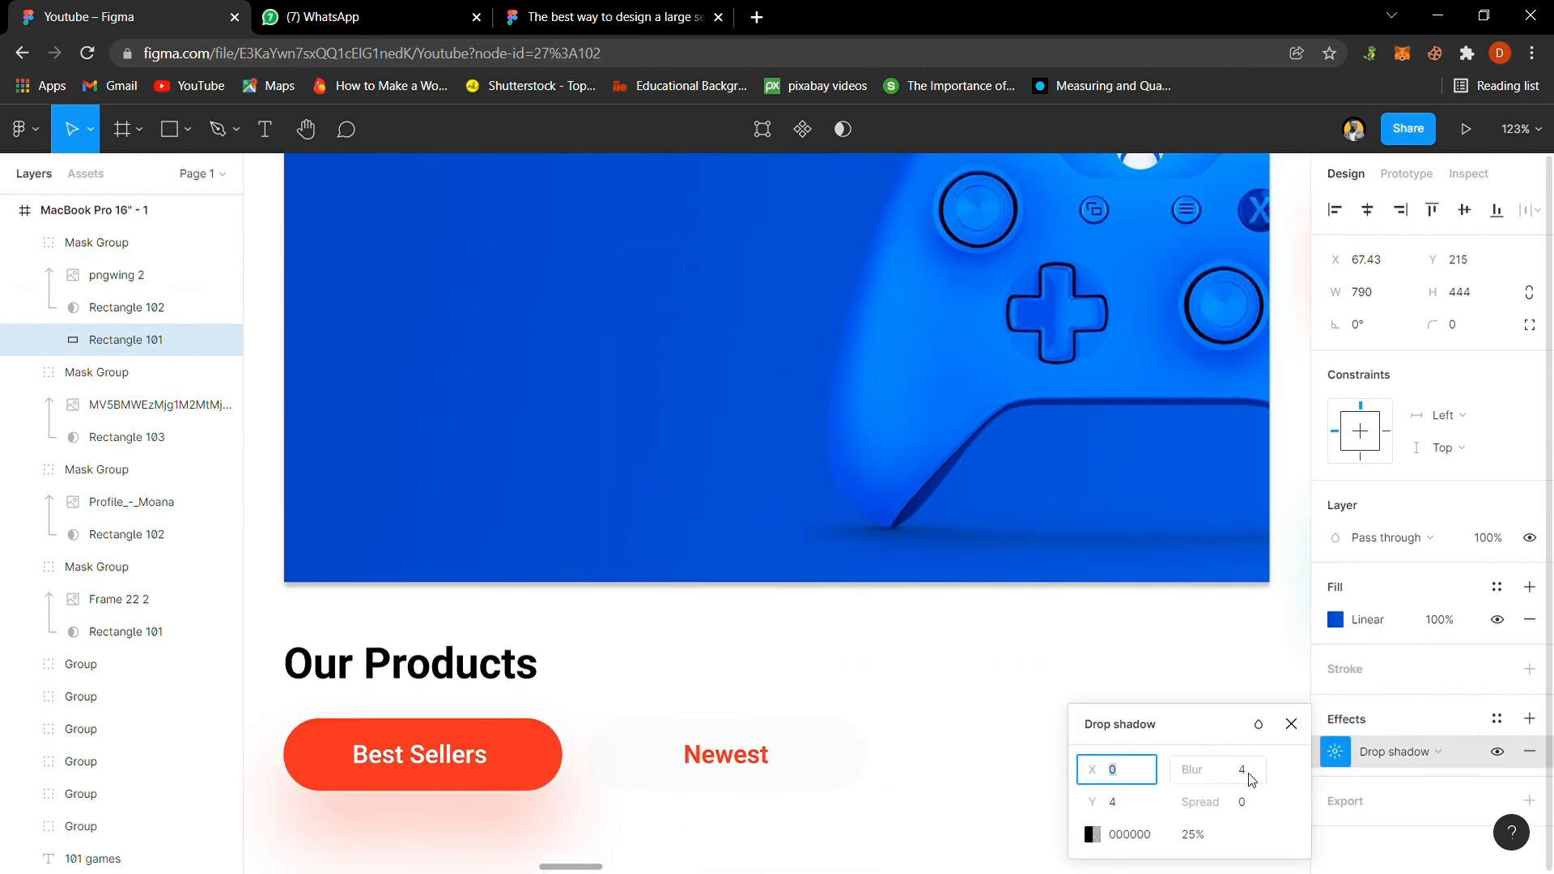
{"action": "left_click", "coordinate": [1131, 804]}
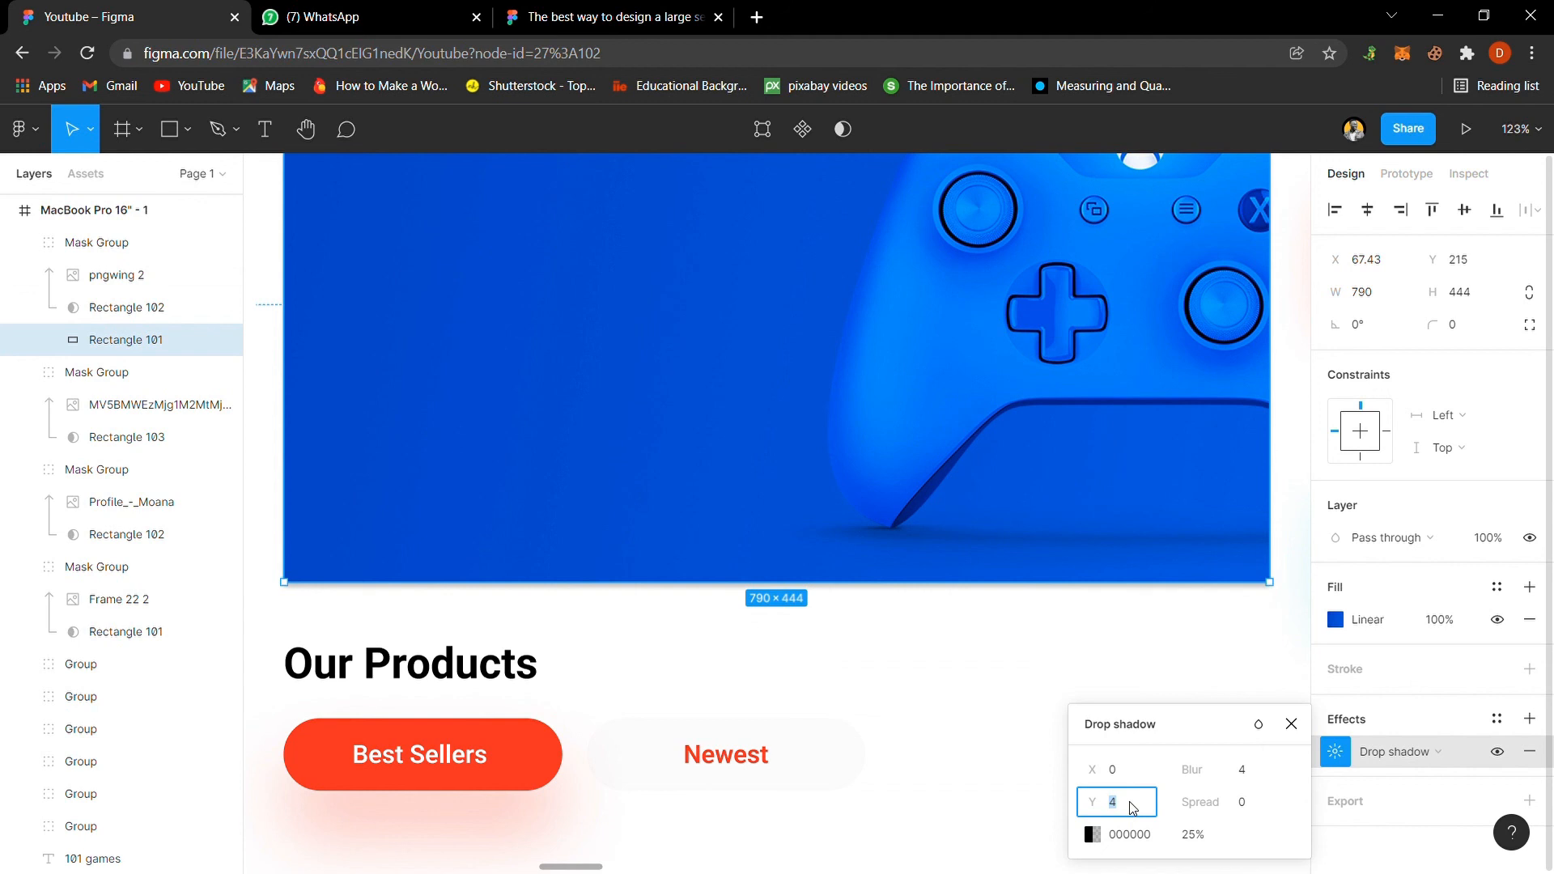
{"action": "type", "text": "50"}
{"action": "key", "text": "Return"}
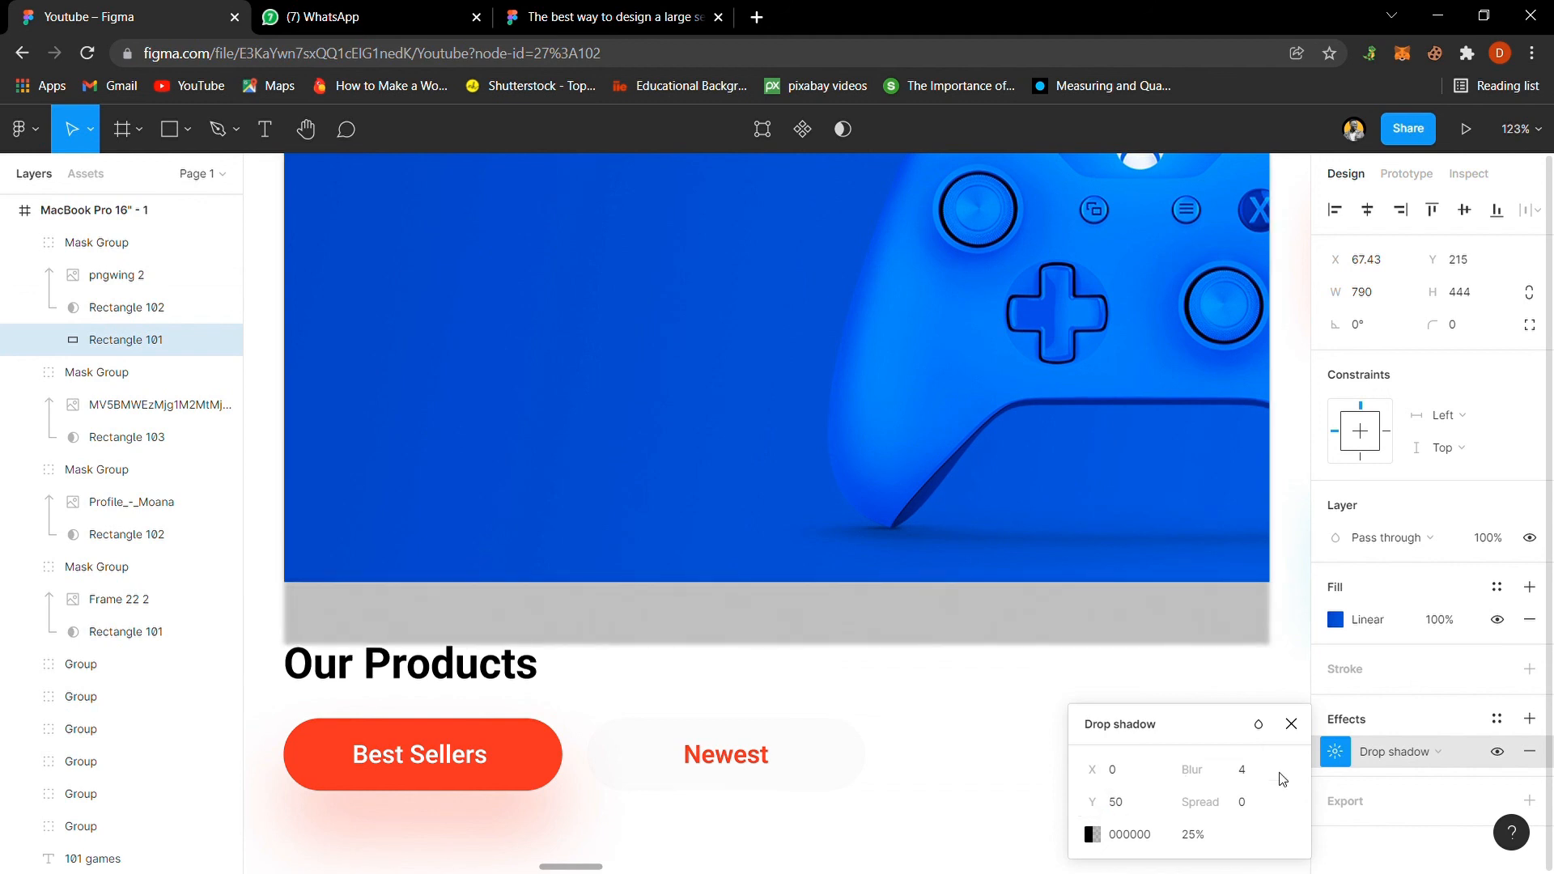
{"action": "left_click", "coordinate": [1258, 775]}
{"action": "key", "text": "Return"}
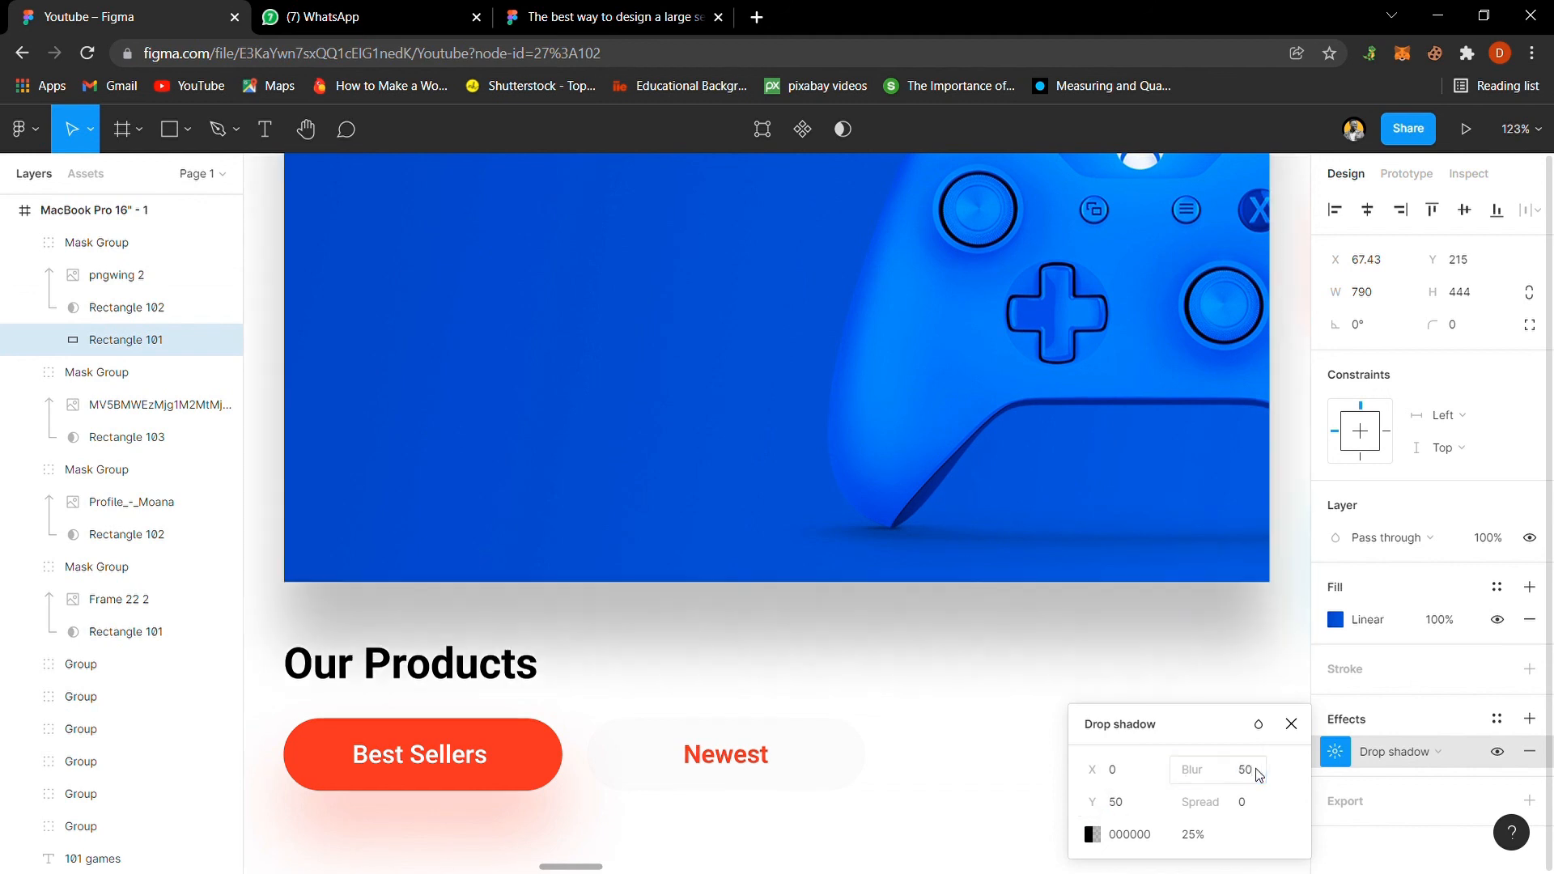
Step: Reduce the banner shadow's Y offset to 40
{"action": "left_click", "coordinate": [1136, 803]}
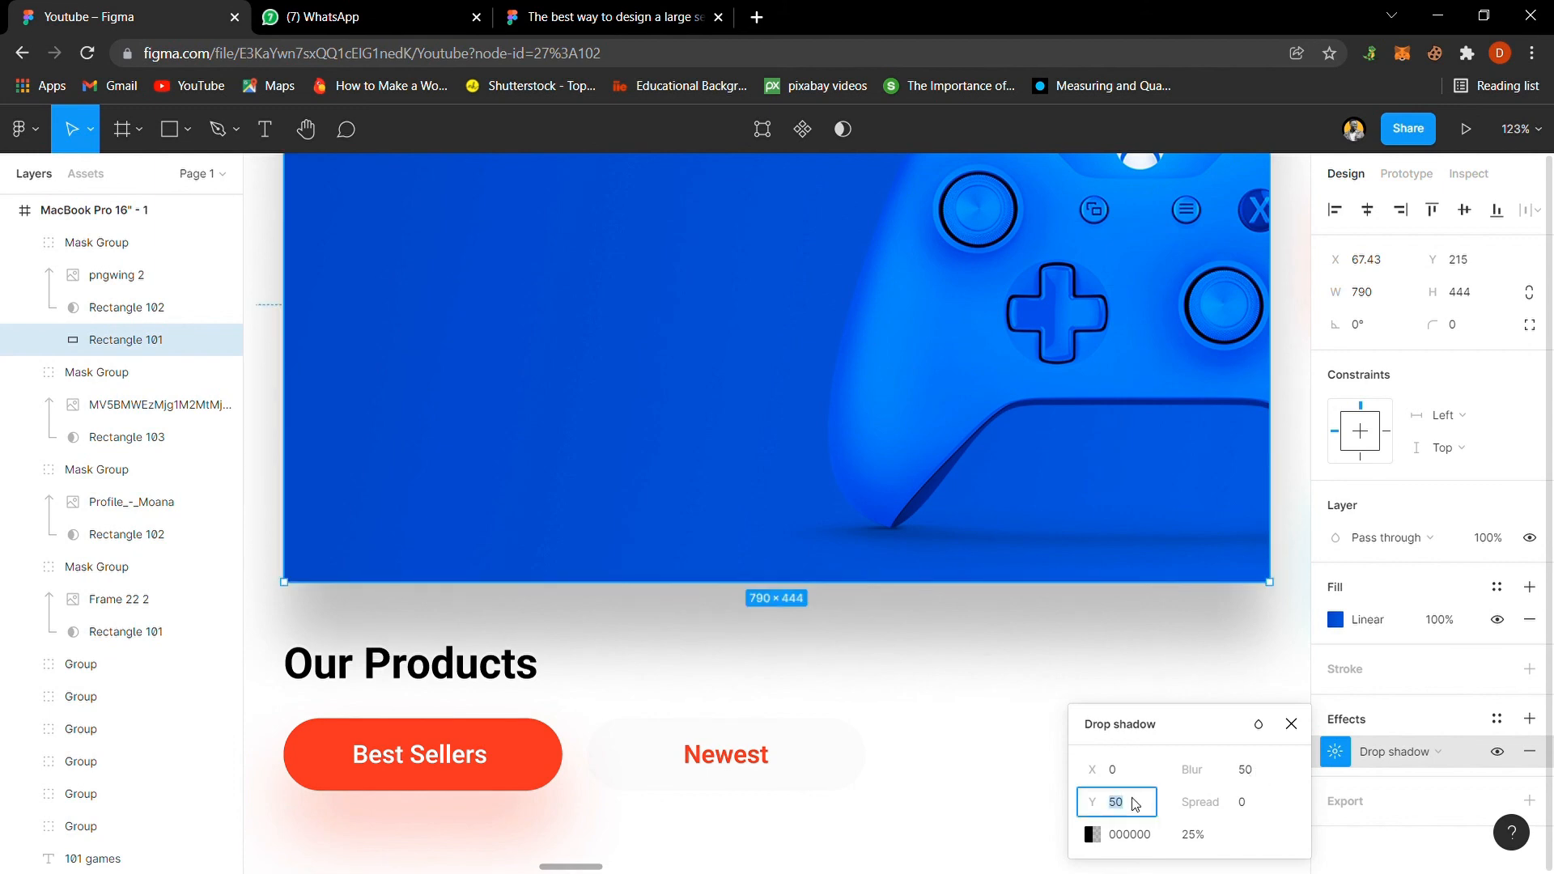
{"action": "type", "text": "40"}
{"action": "key", "text": "Return"}
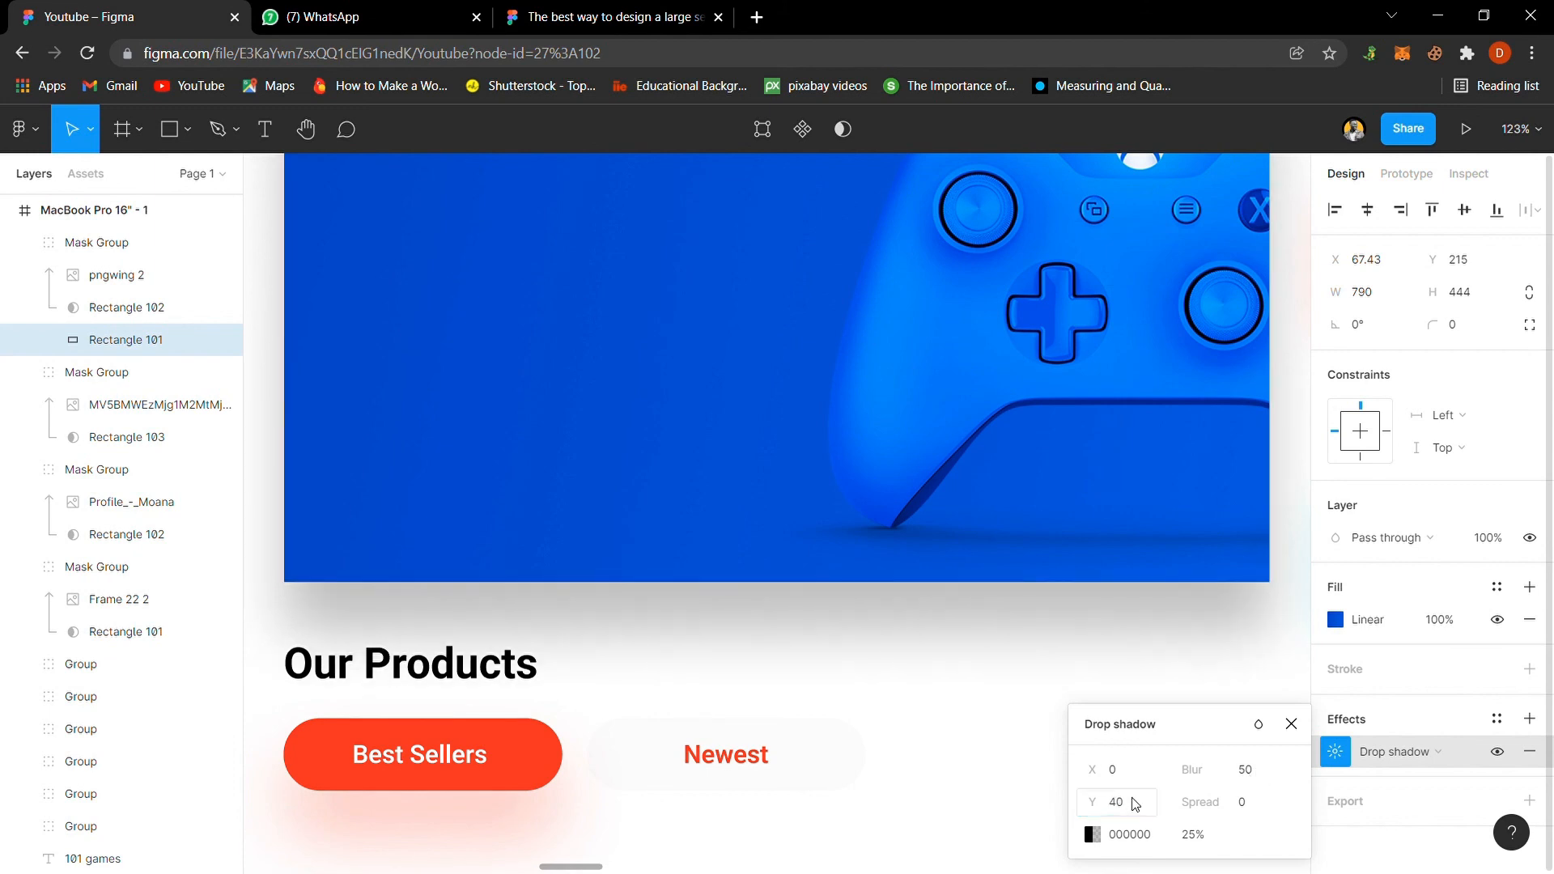
Step: Color the banner's shadow with the blue 044DD6 sampled from the banner and set its opacity to 30%
{"action": "left_click", "coordinate": [1092, 834]}
{"action": "left_click", "coordinate": [854, 649]}
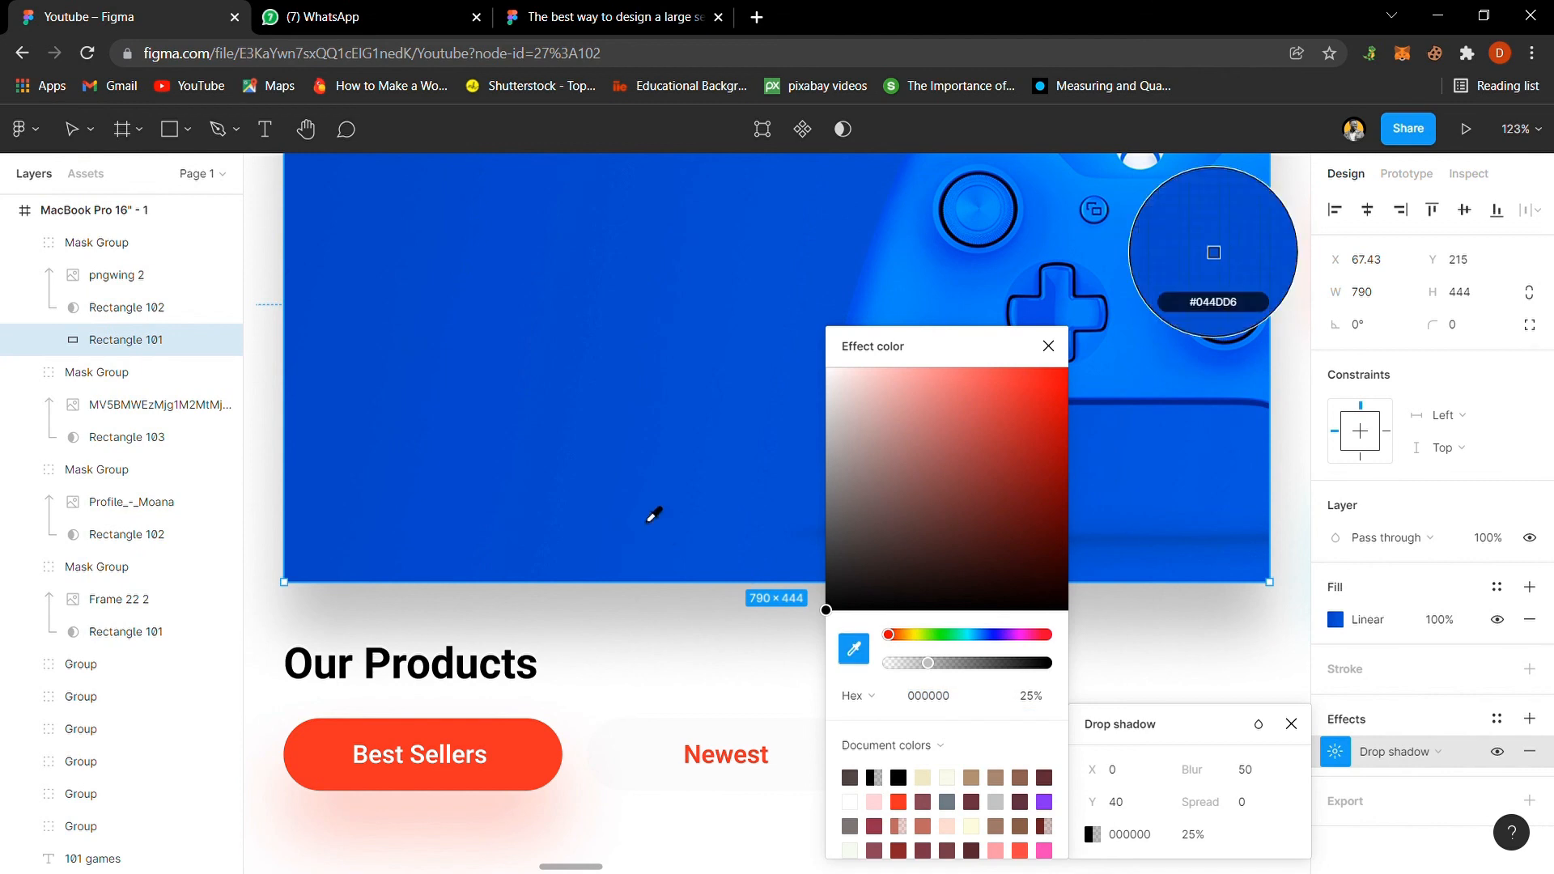
{"action": "left_click", "coordinate": [652, 512]}
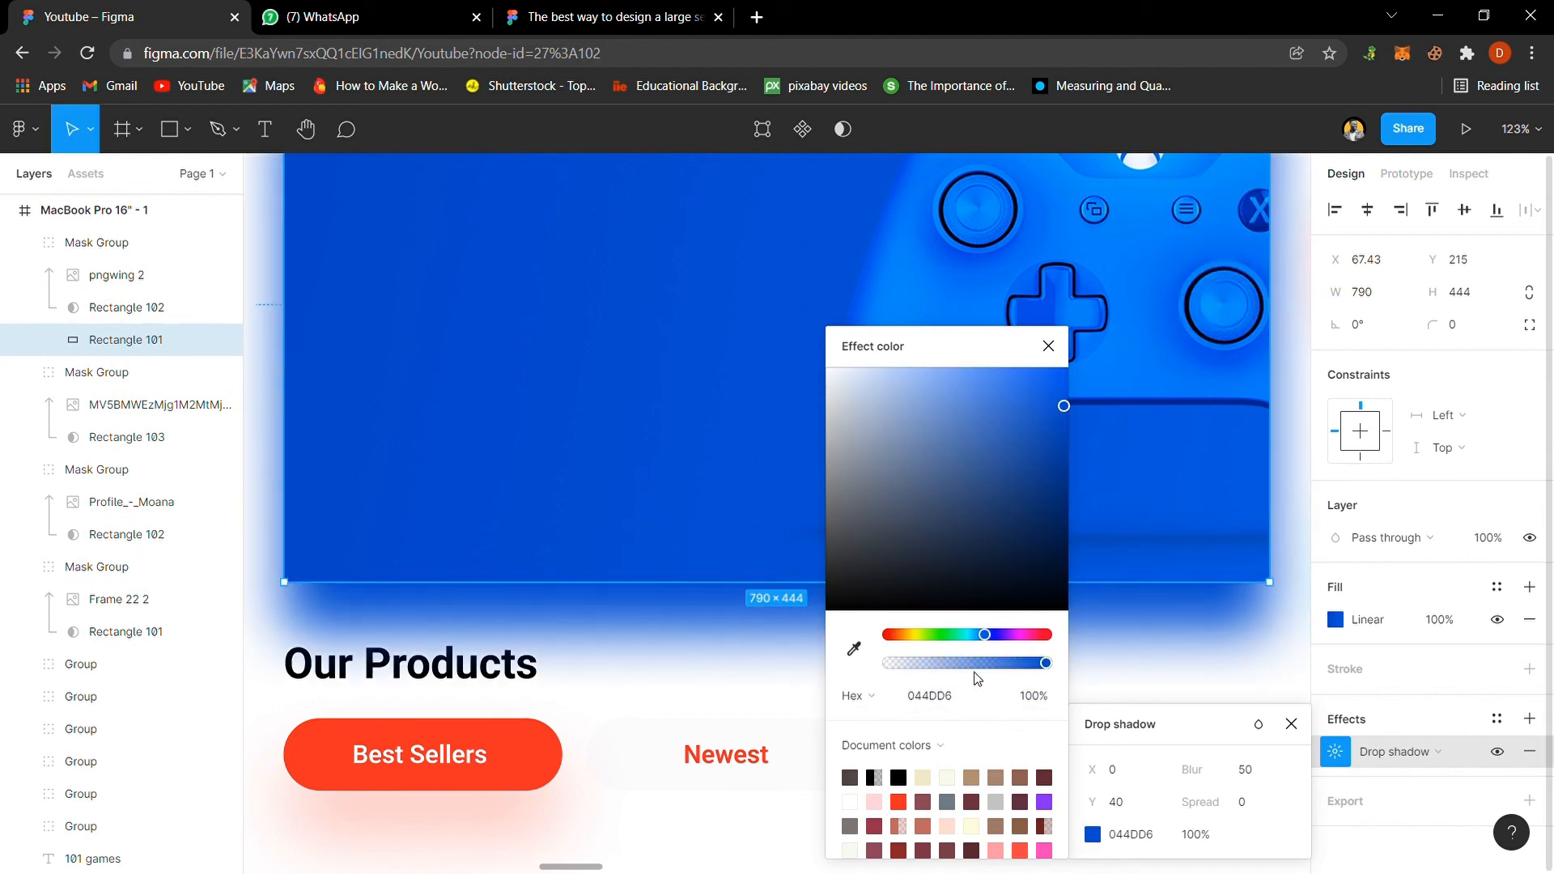
{"action": "left_click", "coordinate": [1039, 356]}
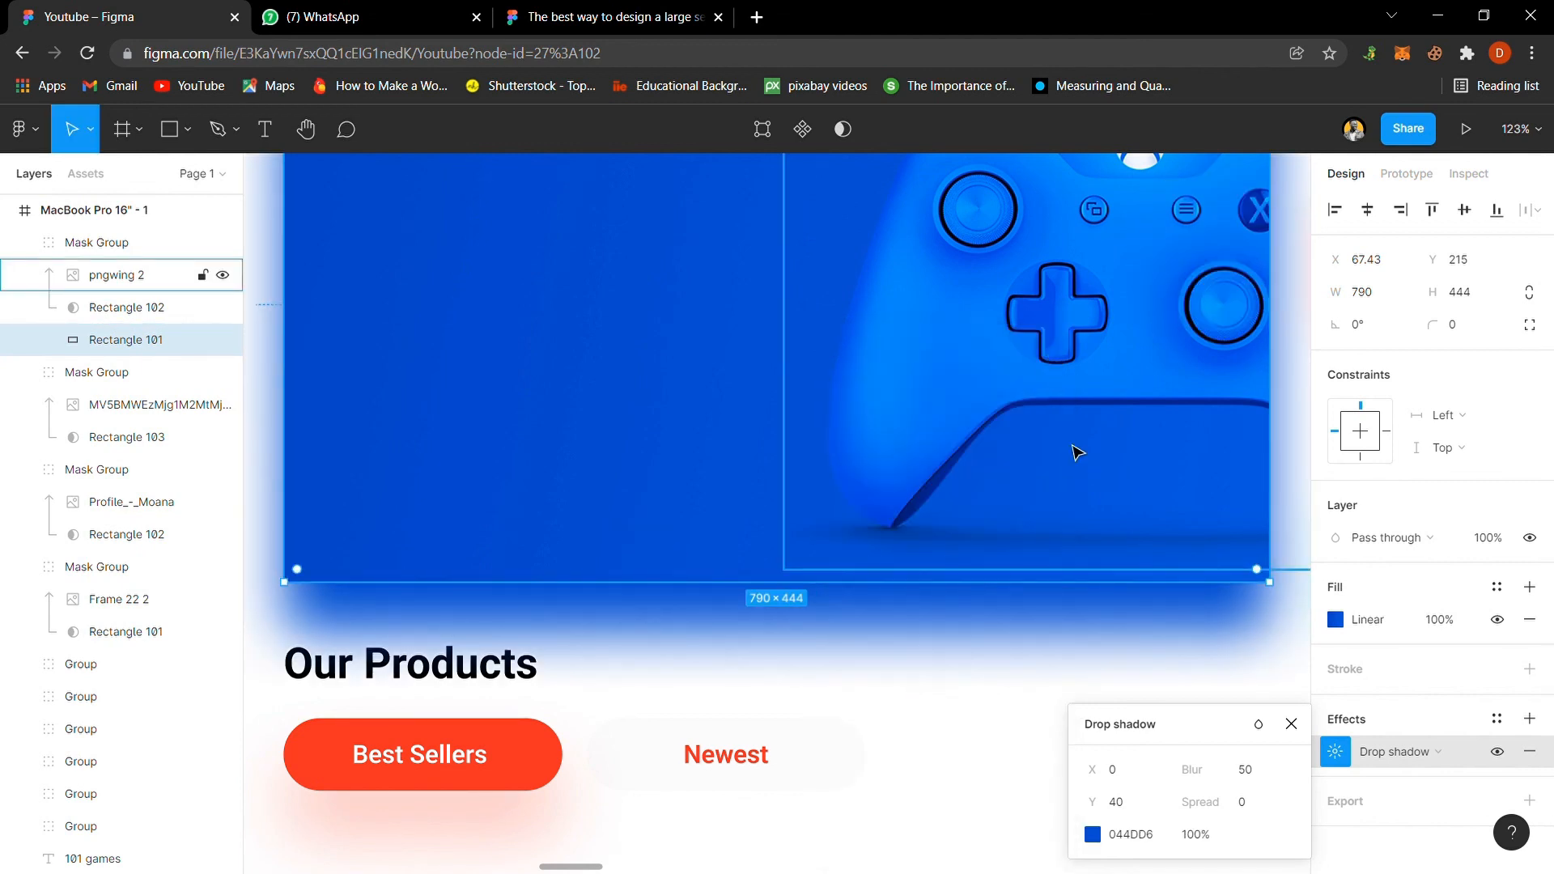
{"action": "left_click", "coordinate": [1197, 834]}
{"action": "type", "text": "30"}
{"action": "key", "text": "Return"}
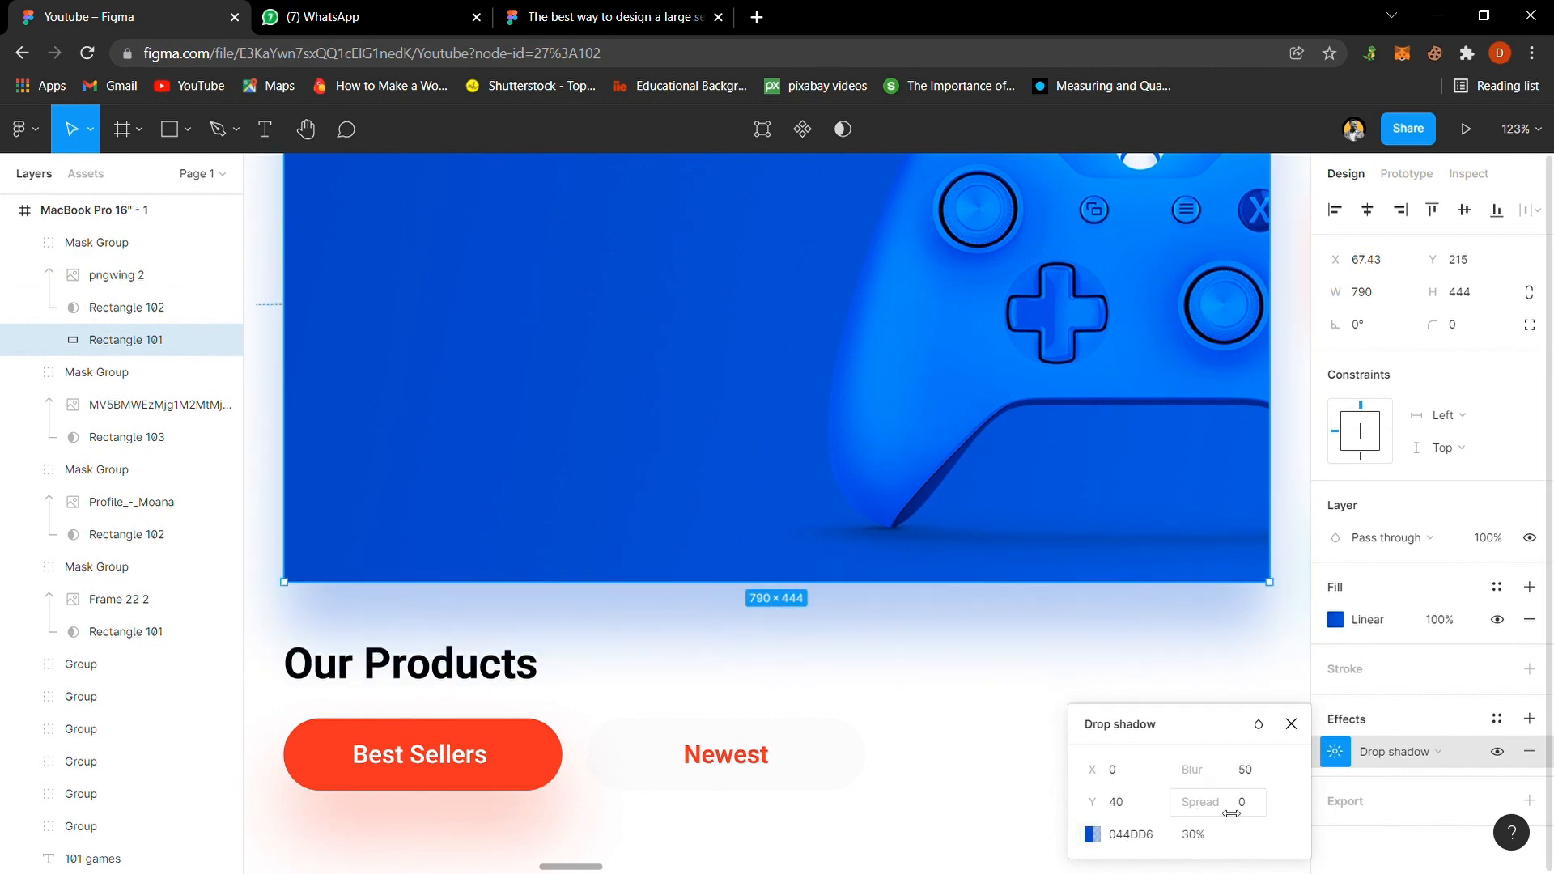
{"action": "left_click", "coordinate": [1256, 777]}
{"action": "left_click", "coordinate": [963, 712]}
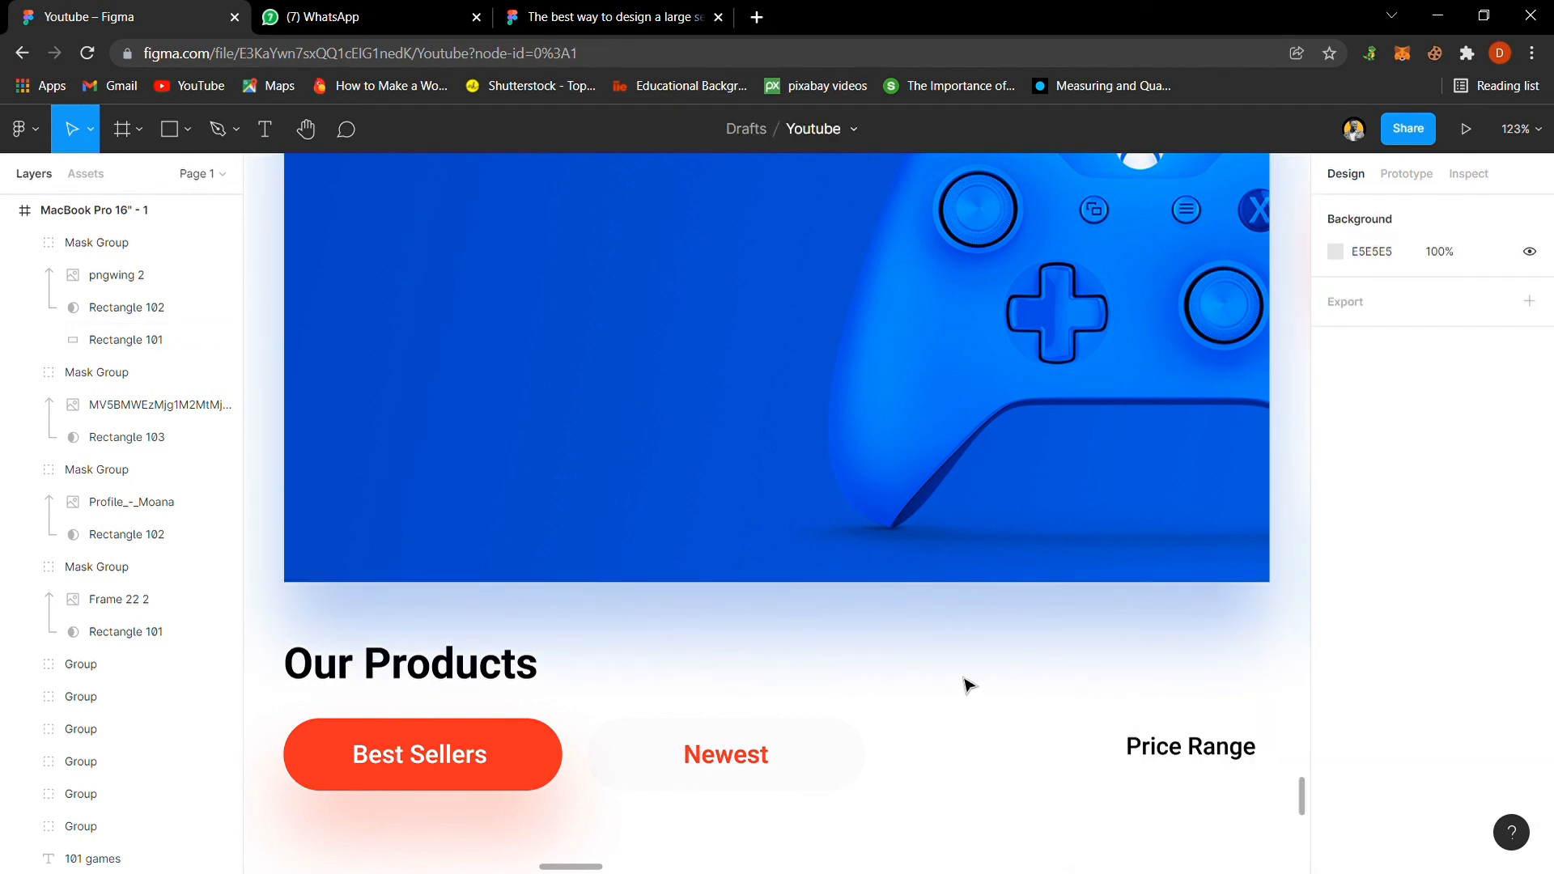
Step: Send the banner's controller mask group backward behind the headline, caption and Watch here button, placing it between Rectangle 100 and the lower Rectangle 93
{"action": "key", "text": "ctrl+minus"}
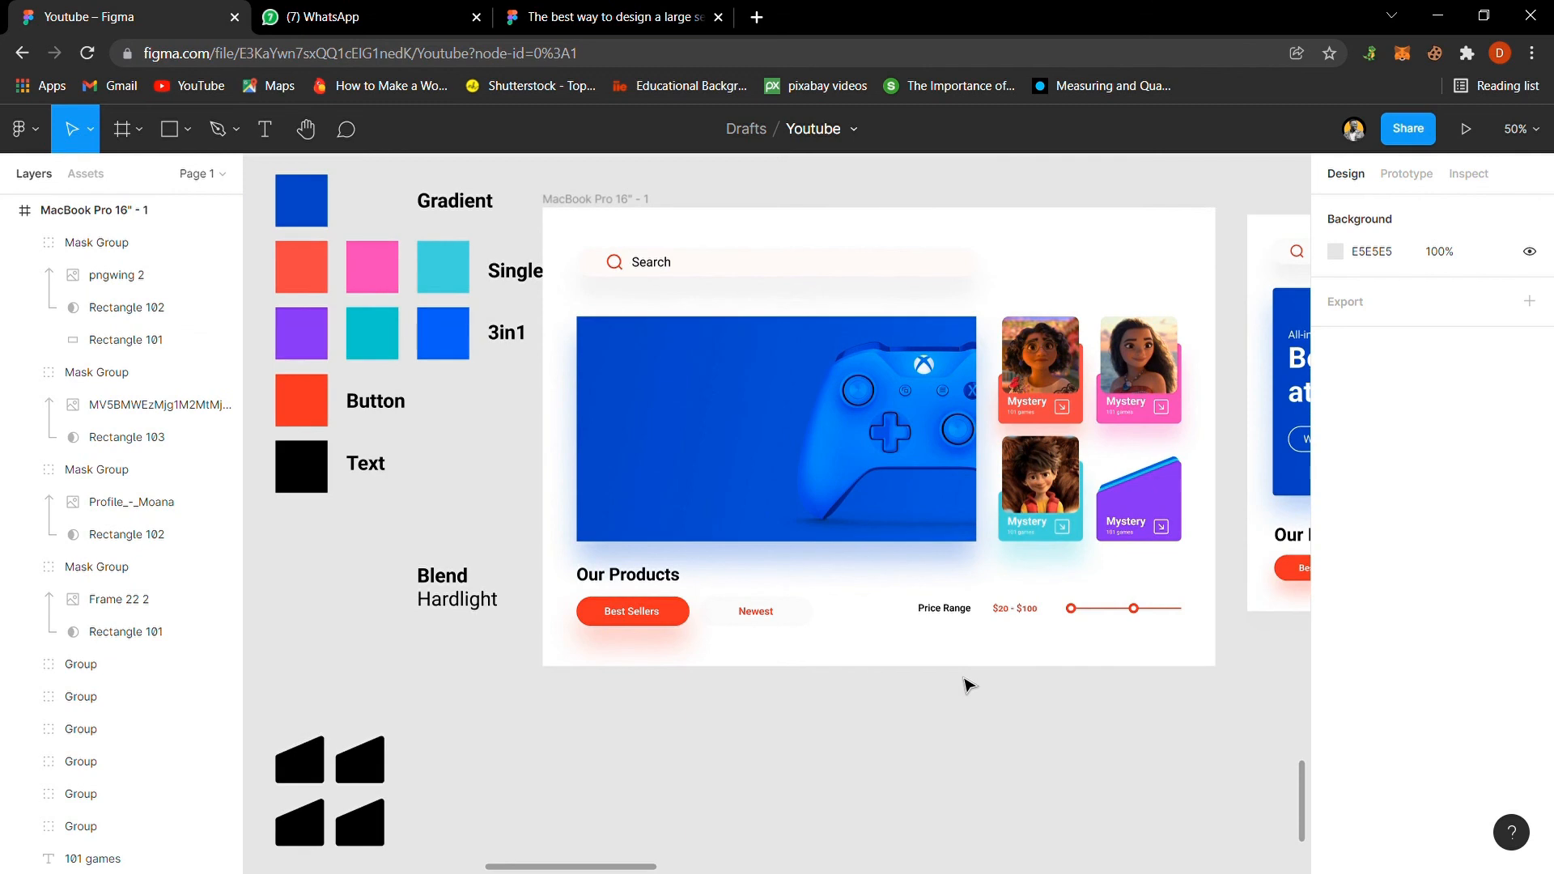
{"action": "left_click", "coordinate": [658, 225]}
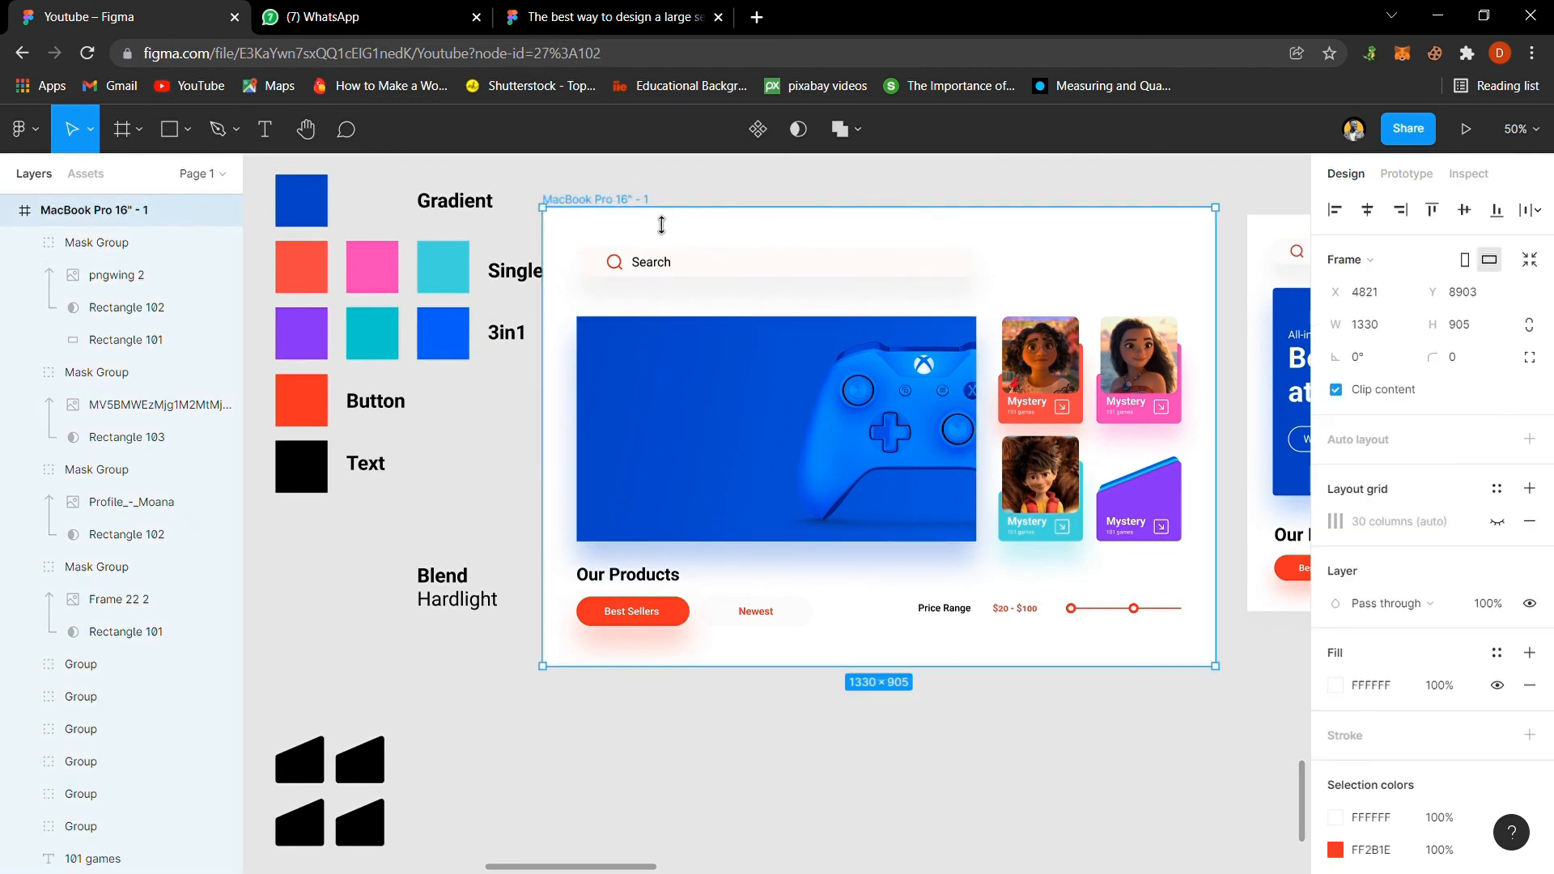
{"action": "key", "text": "shift+2"}
{"action": "left_click", "coordinate": [751, 176]}
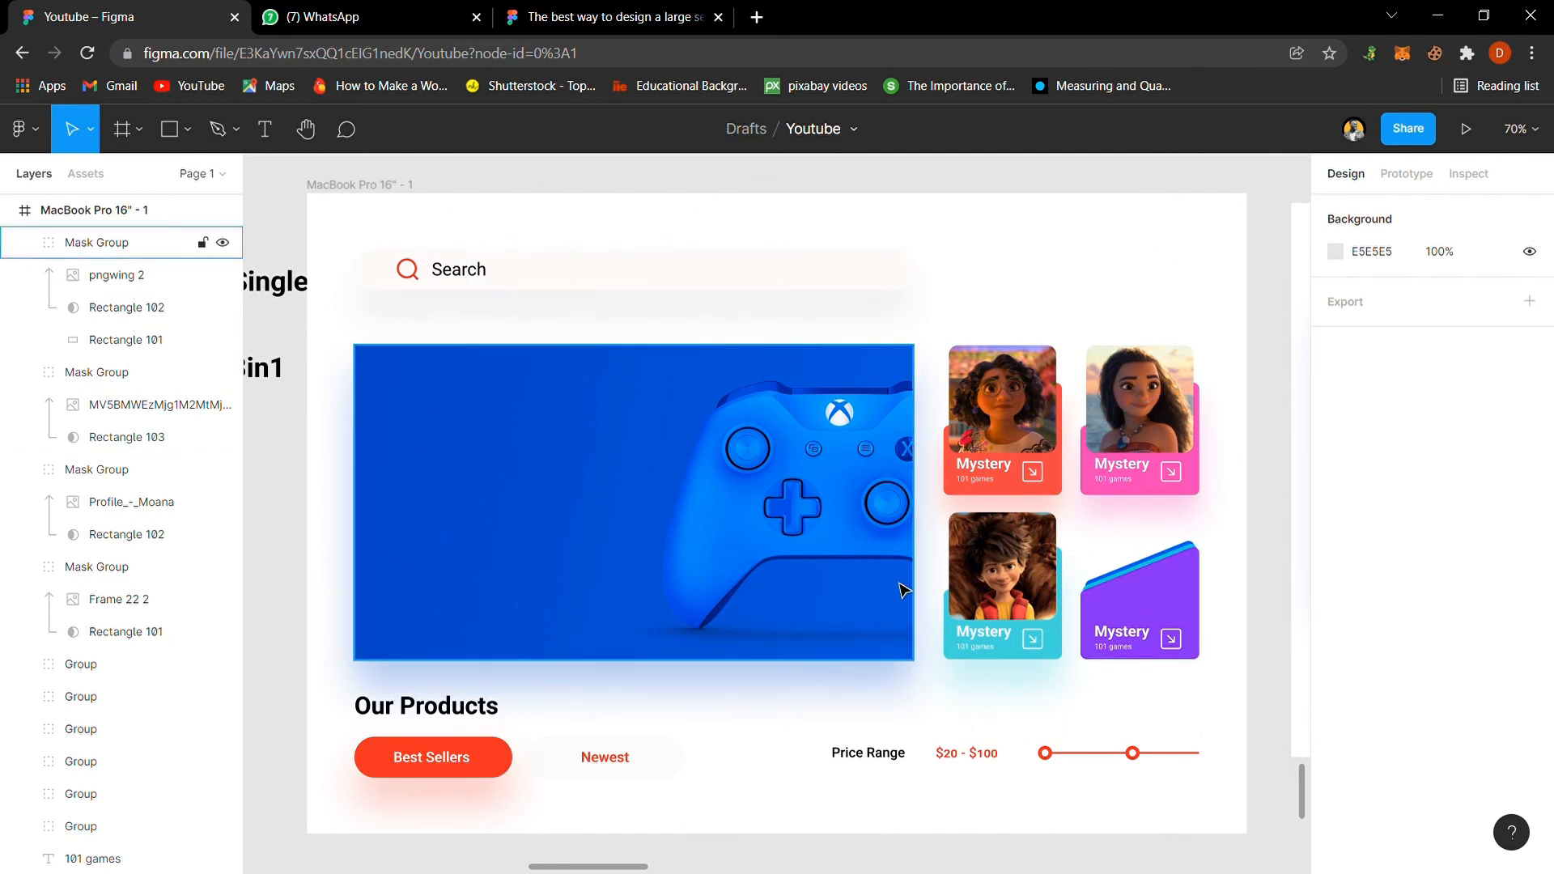
{"action": "left_click", "coordinate": [417, 381]}
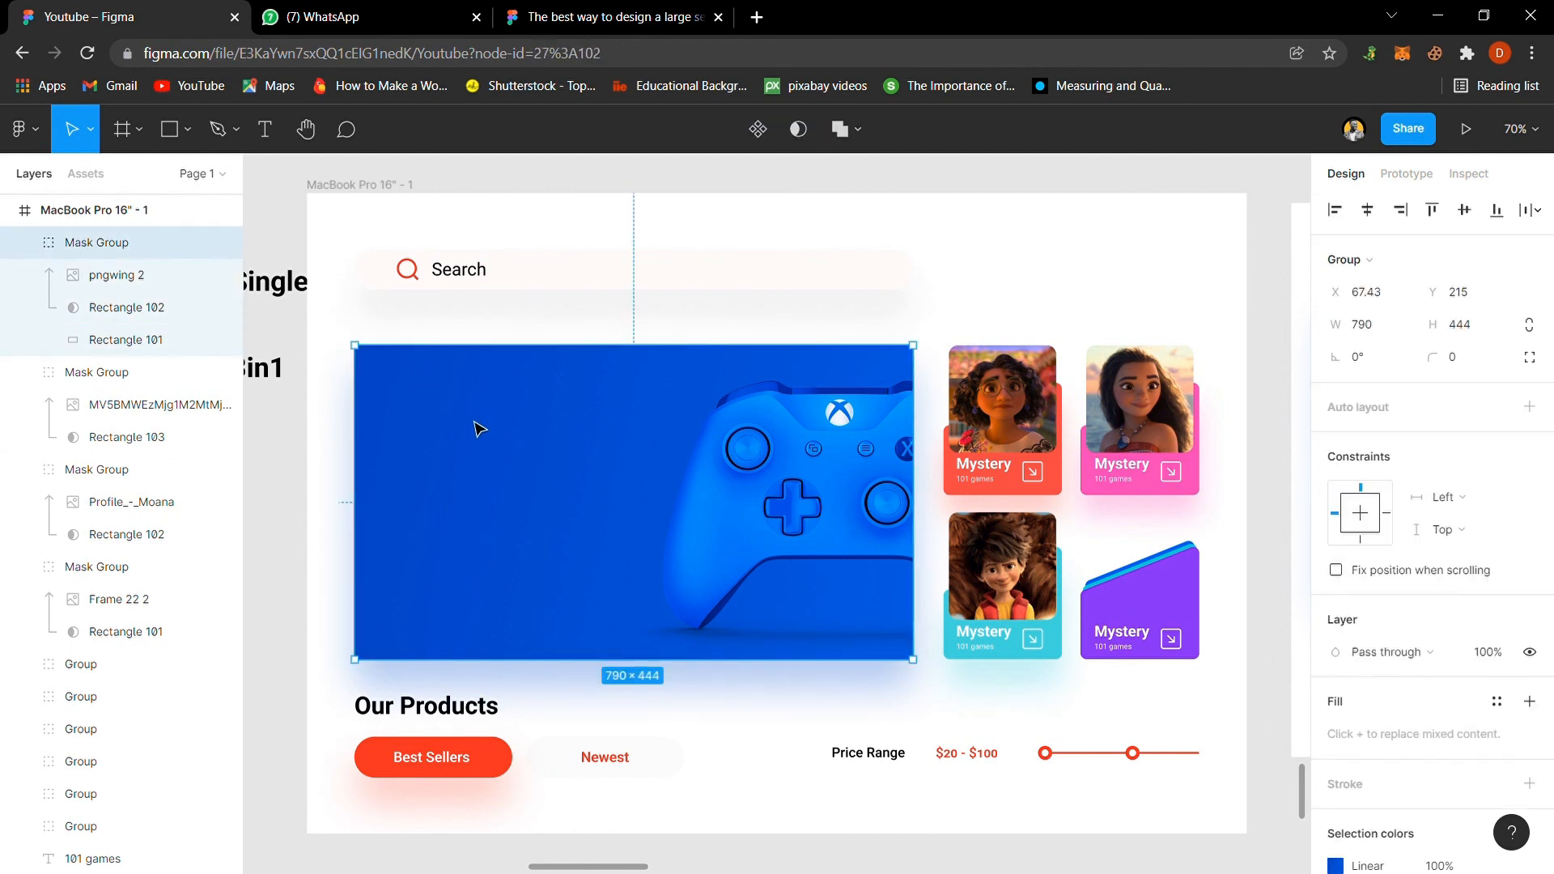
{"action": "key", "text": "ctrl+bracketleft"}
{"action": "key", "text": "ctrl+bracketleft"}
{"action": "key", "text": "ctrl+bracketleft"}
{"action": "key", "text": "ctrl+bracketleft"}
{"action": "key", "text": "ctrl+bracketleft"}
{"action": "key", "text": "ctrl+bracketleft"}
{"action": "key", "text": "ctrl+bracketleft"}
{"action": "key", "text": "ctrl+bracketleft"}
{"action": "key", "text": "ctrl+bracketleft"}
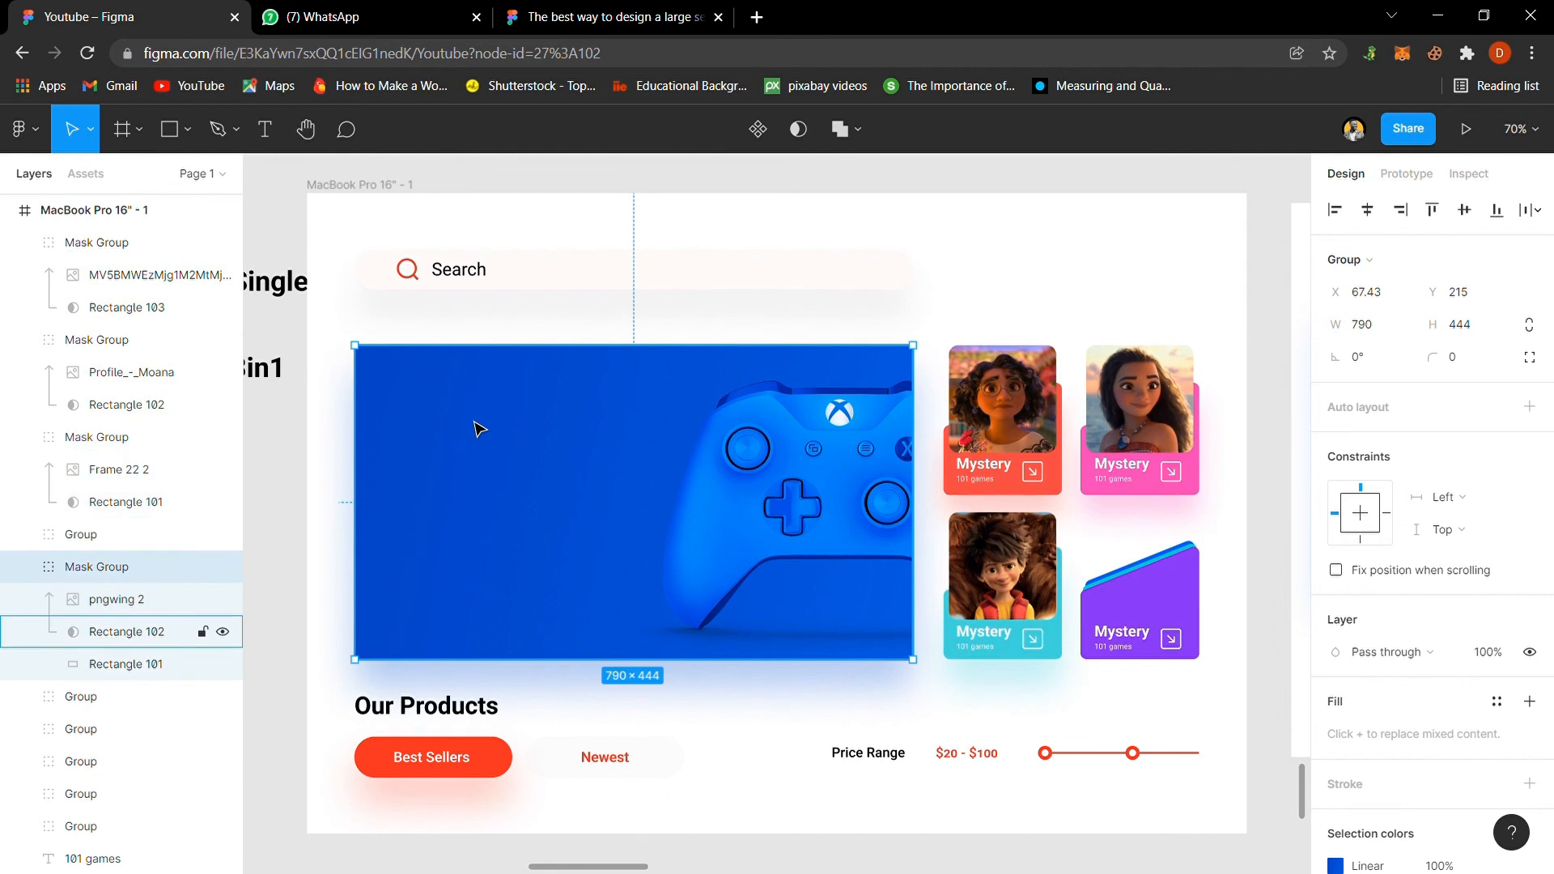
{"action": "key", "text": "ctrl+bracketleft"}
{"action": "key", "text": "ctrl+bracketleft"}
{"action": "key", "text": "ctrl+bracketleft"}
{"action": "key", "text": "ctrl+bracketleft"}
{"action": "key", "text": "ctrl+bracketleft"}
{"action": "key", "text": "ctrl+bracketleft"}
{"action": "key", "text": "ctrl+bracketleft"}
{"action": "key", "text": "ctrl+bracketleft"}
{"action": "key", "text": "ctrl+bracketleft"}
{"action": "key", "text": "ctrl+bracketleft"}
{"action": "key", "text": "ctrl+bracketleft"}
{"action": "key", "text": "ctrl+bracketleft"}
{"action": "key", "text": "ctrl+bracketleft"}
{"action": "key", "text": "ctrl+bracketleft"}
{"action": "key", "text": "ctrl+bracketleft"}
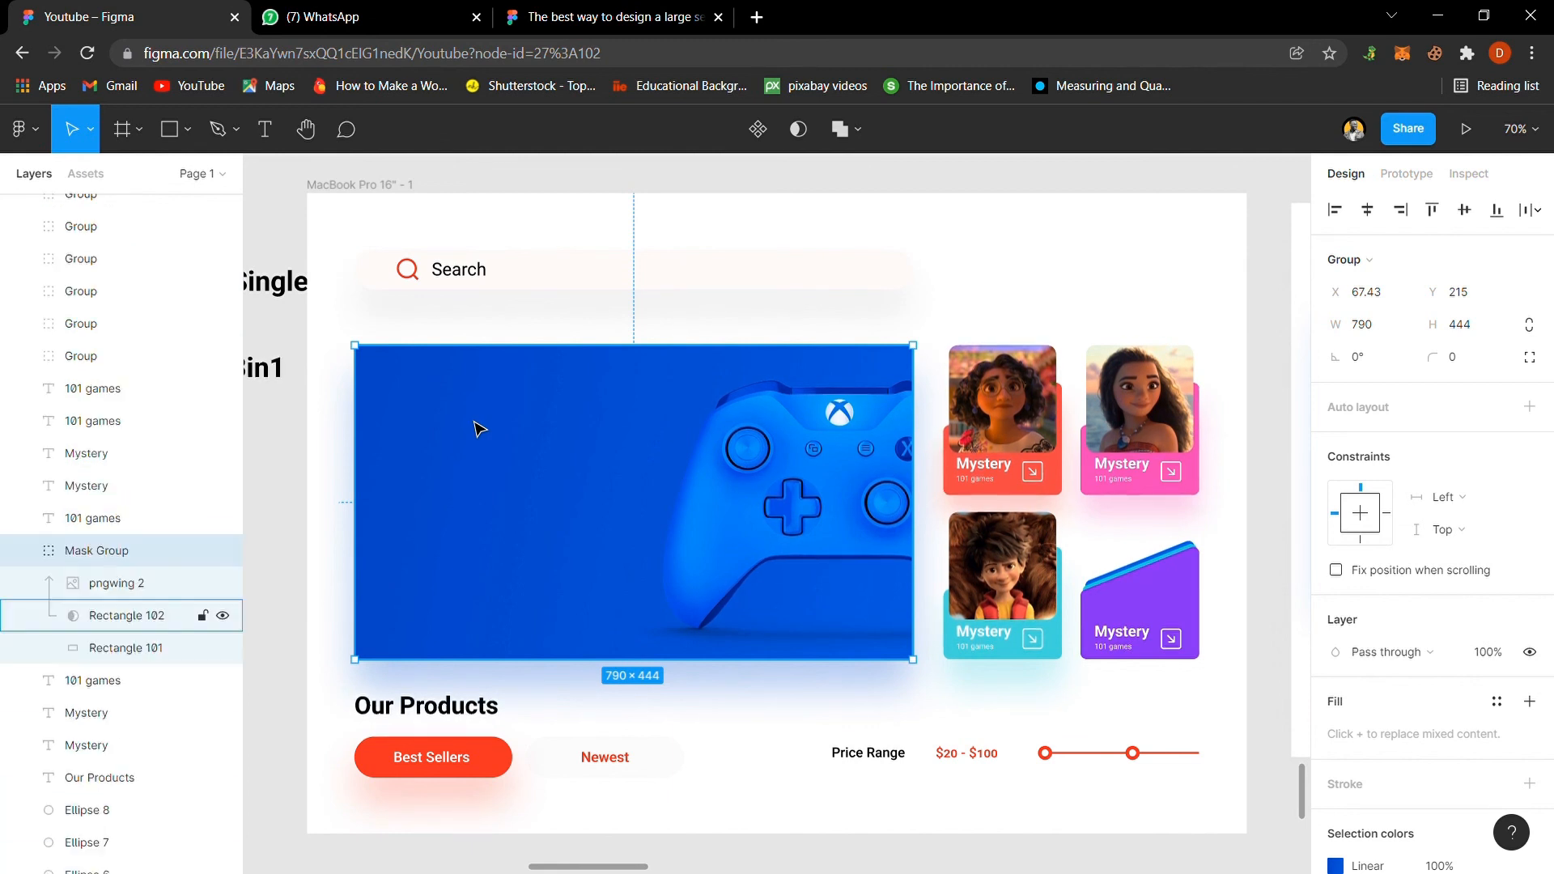
{"action": "key", "text": "ctrl+bracketleft"}
{"action": "key", "text": "ctrl+bracketleft"}
{"action": "key", "text": "ctrl+bracketleft"}
{"action": "key", "text": "ctrl+bracketleft"}
{"action": "key", "text": "ctrl+bracketleft"}
{"action": "key", "text": "ctrl+bracketleft"}
{"action": "key", "text": "ctrl+bracketleft"}
{"action": "key", "text": "ctrl+bracketleft"}
{"action": "key", "text": "ctrl+bracketleft"}
{"action": "key", "text": "ctrl+bracketleft"}
{"action": "key", "text": "ctrl+bracketleft"}
{"action": "key", "text": "ctrl+bracketleft"}
{"action": "key", "text": "ctrl+bracketleft"}
{"action": "key", "text": "ctrl+bracketleft"}
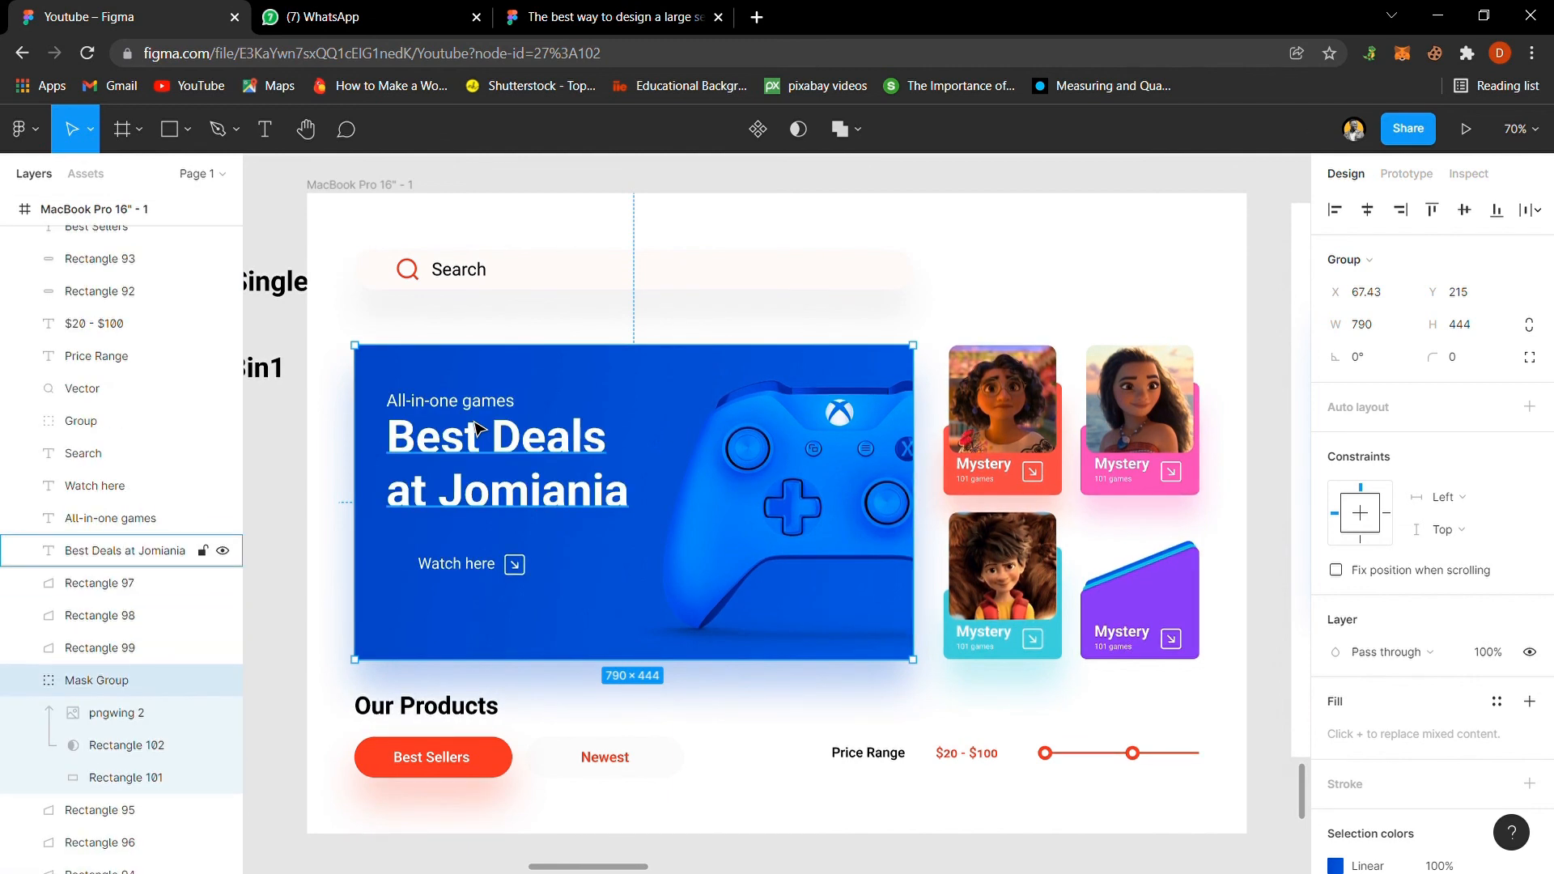
{"action": "key", "text": "ctrl+bracketleft"}
{"action": "key", "text": "ctrl+bracketleft"}
{"action": "key", "text": "ctrl+bracketleft"}
{"action": "key", "text": "ctrl+bracketleft"}
{"action": "key", "text": "ctrl+bracketleft"}
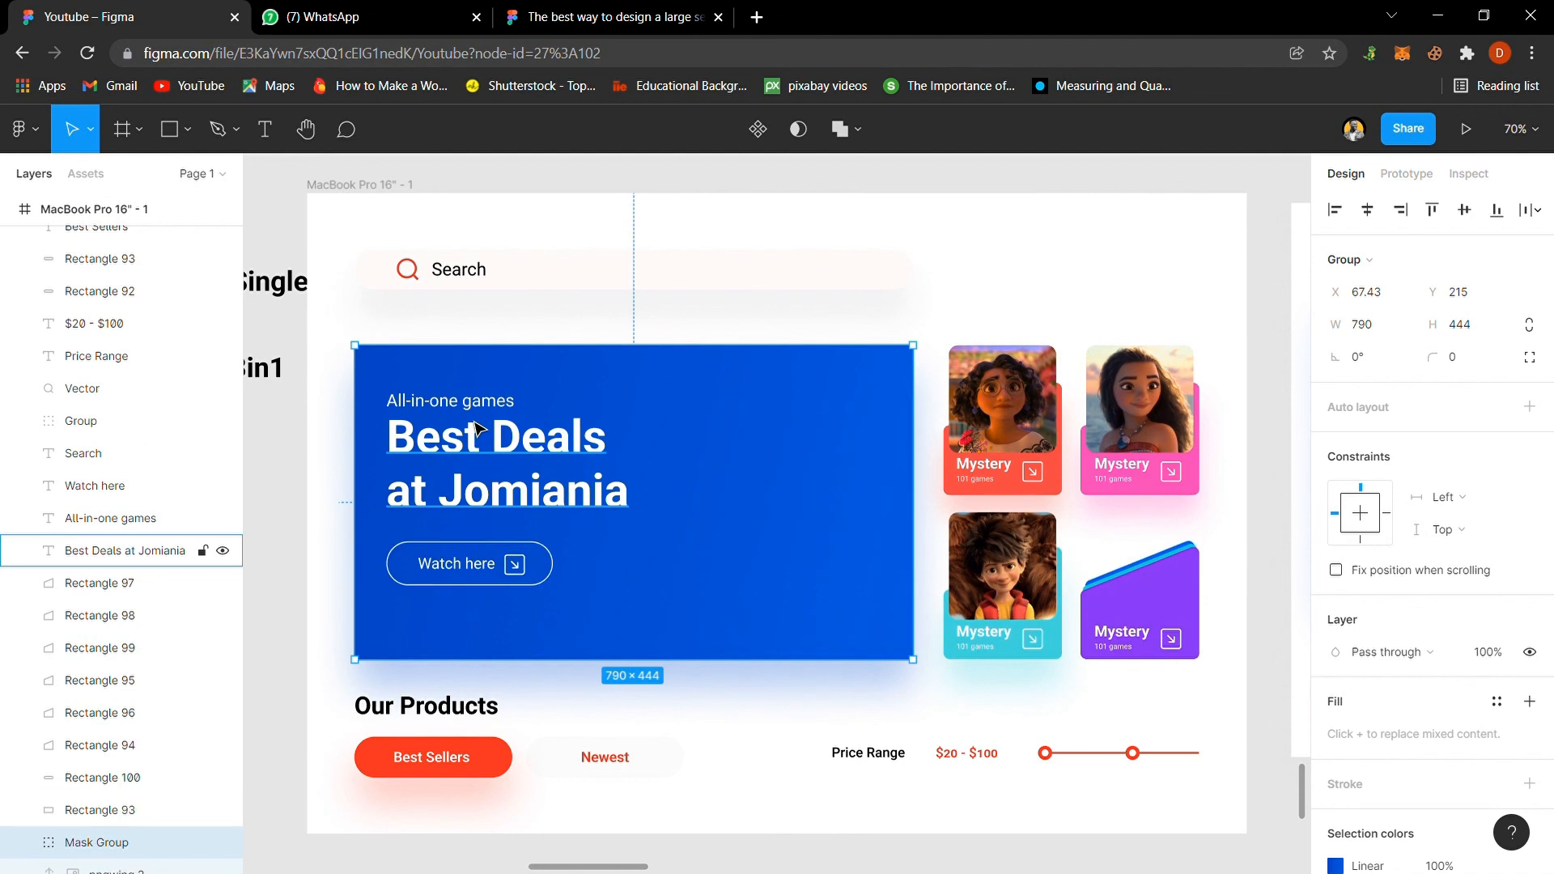
{"action": "key", "text": "ctrl+bracketright"}
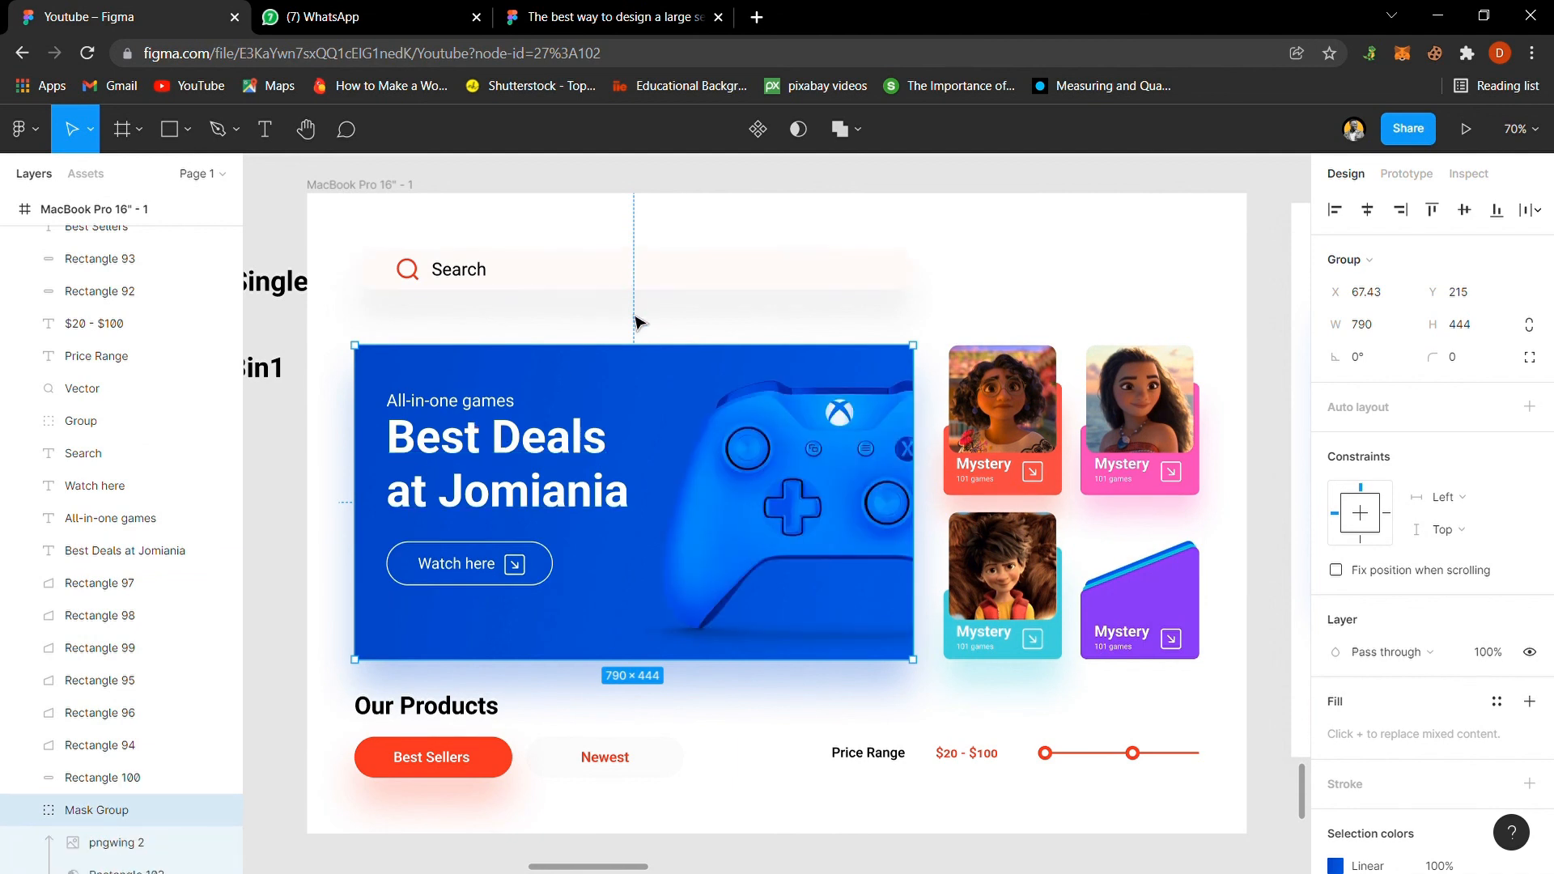
{"action": "left_click", "coordinate": [679, 336]}
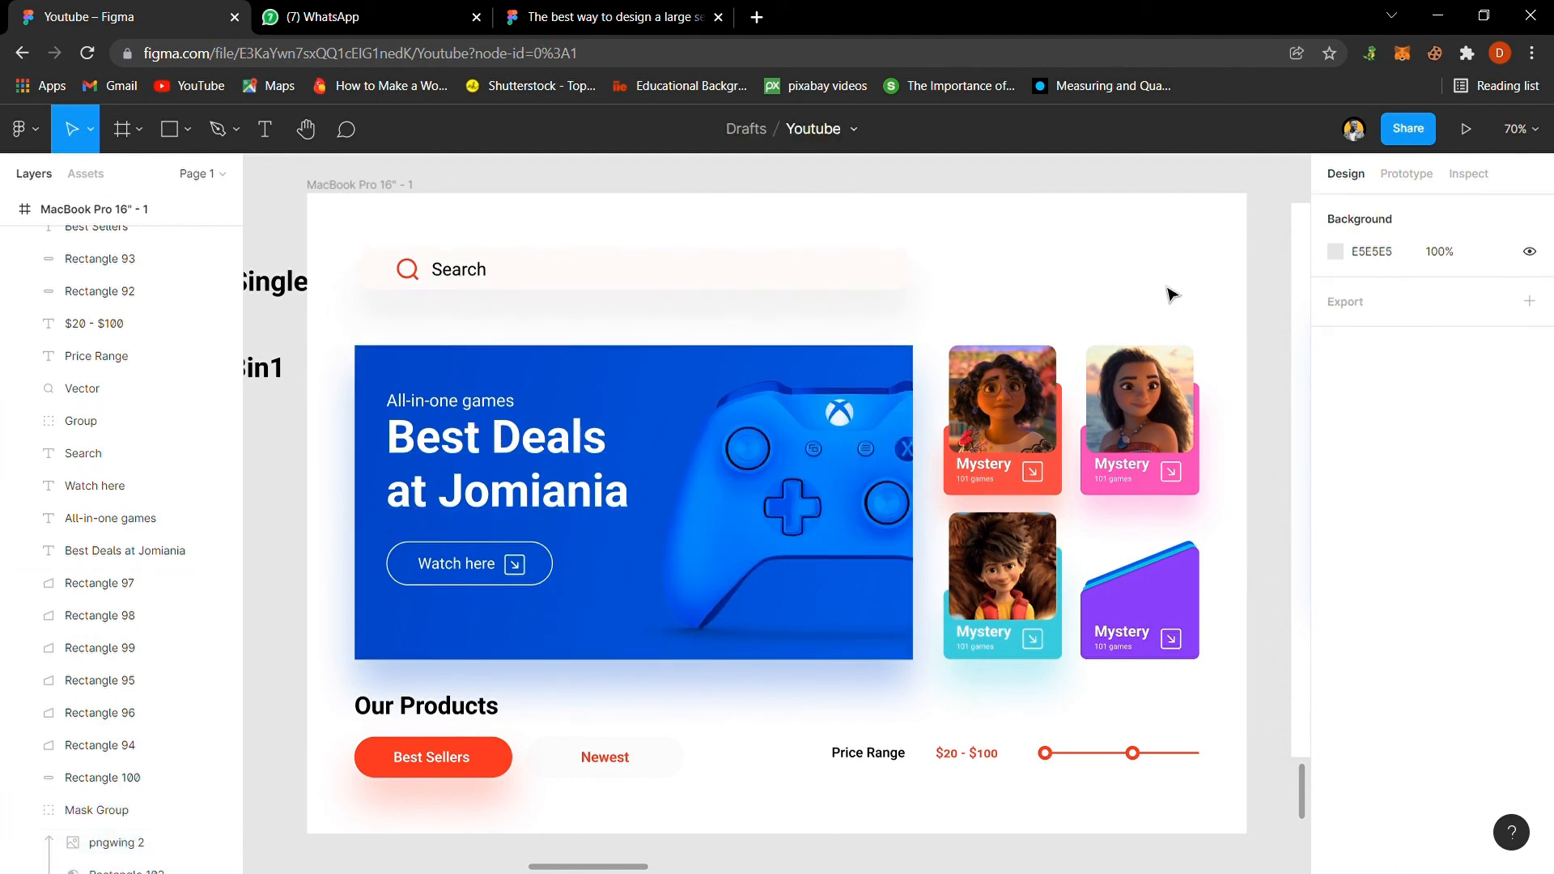